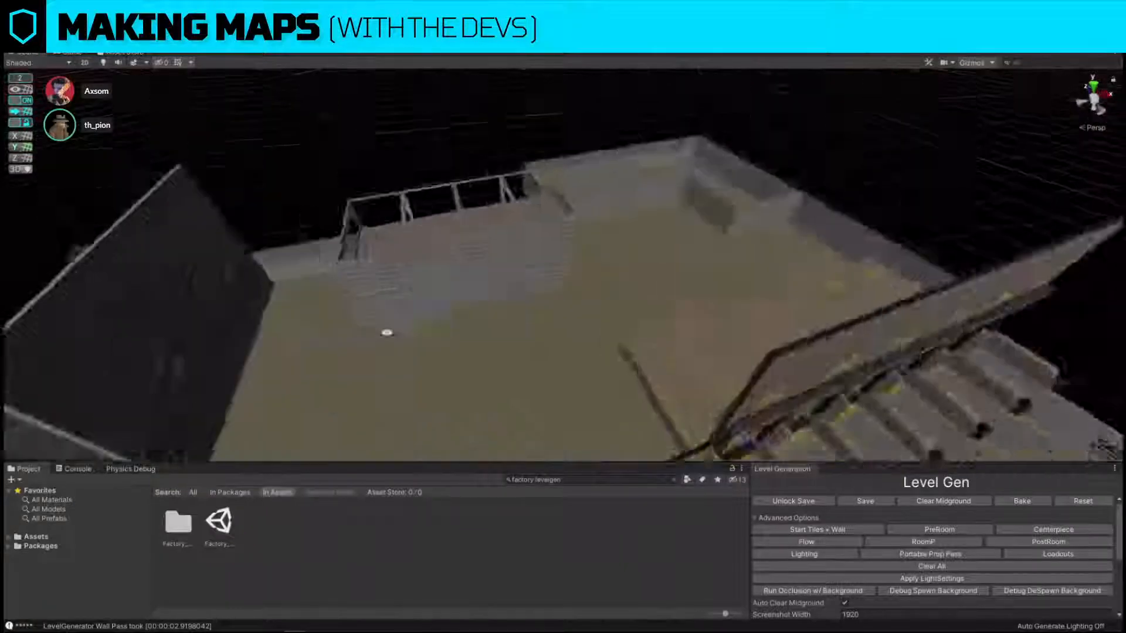
Run the Centerpiece and Flow generation passes on the factory level.
scroll(837, 314, "down", 4)
left_click_drag(837, 314, 864, 332, "alt")
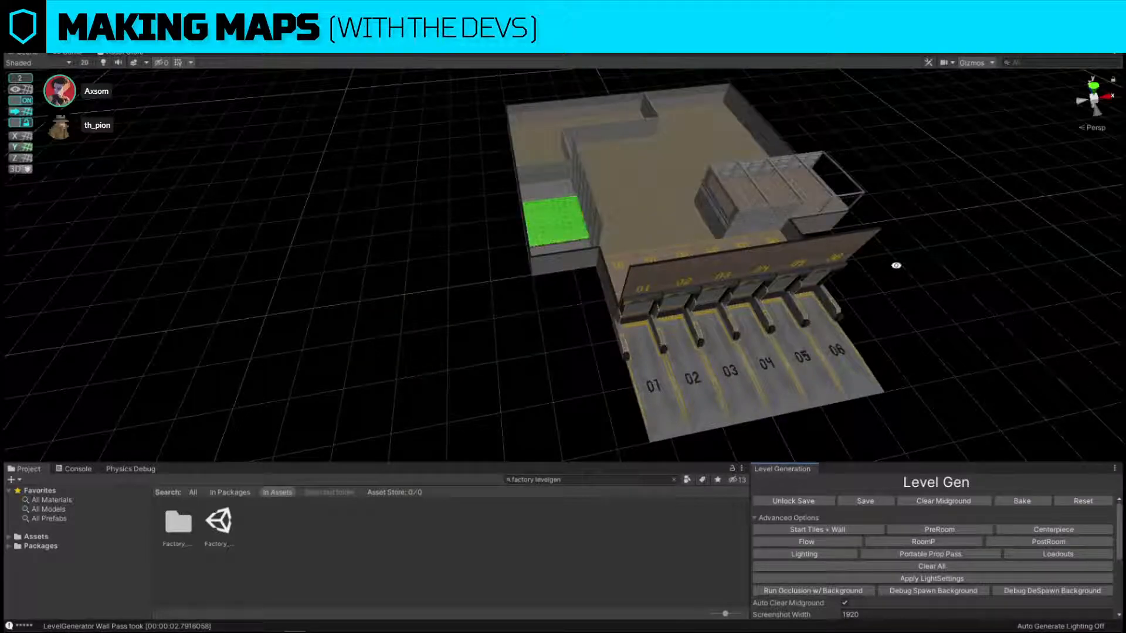
right_click_drag(892, 251, 669, 269)
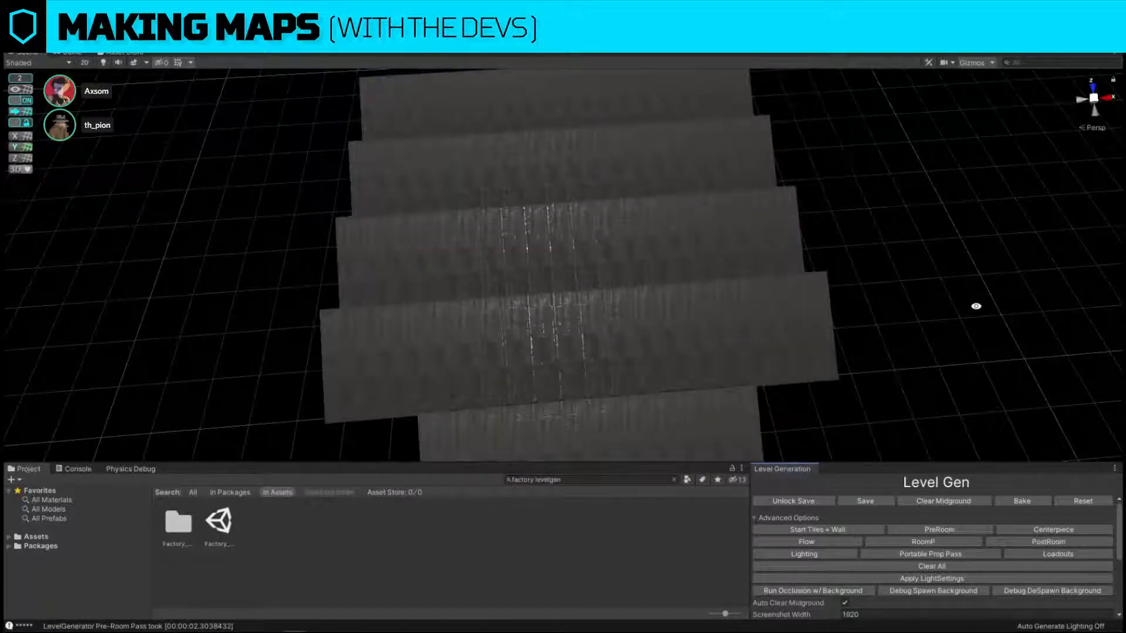
left_click(1048, 531)
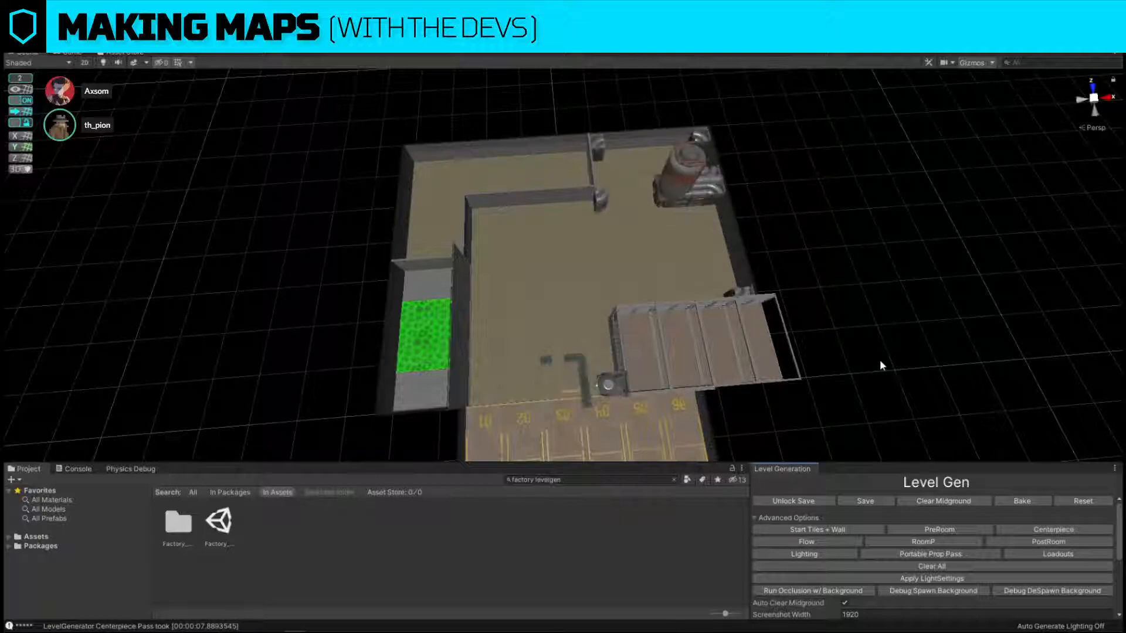
left_click(807, 542)
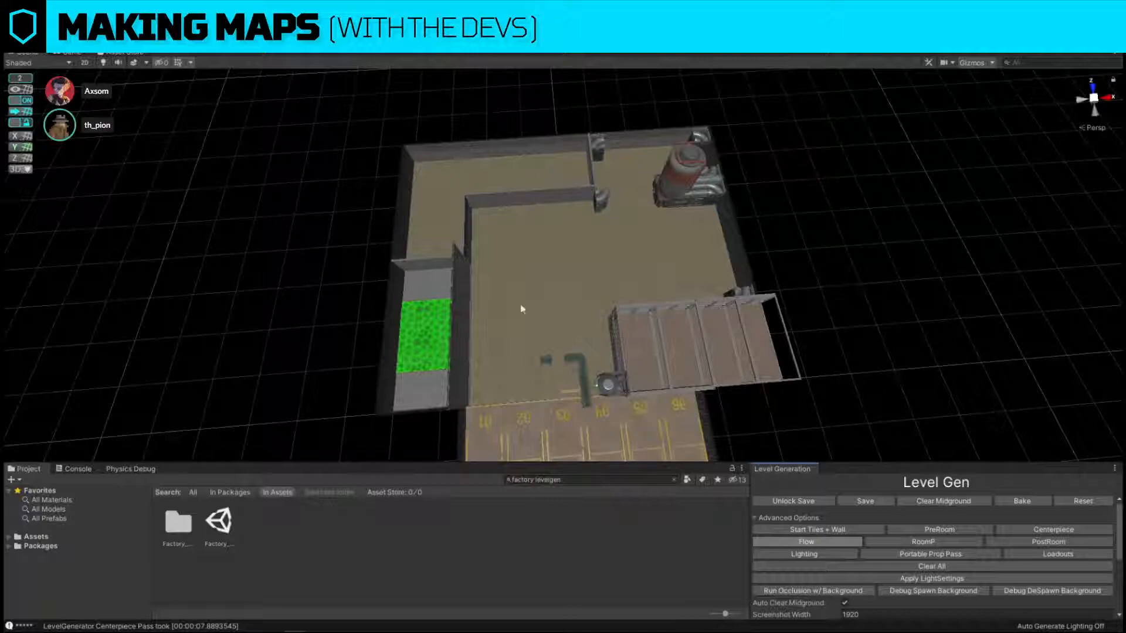
Run the RoomP and PostRoom generation passes.
left_click(914, 547)
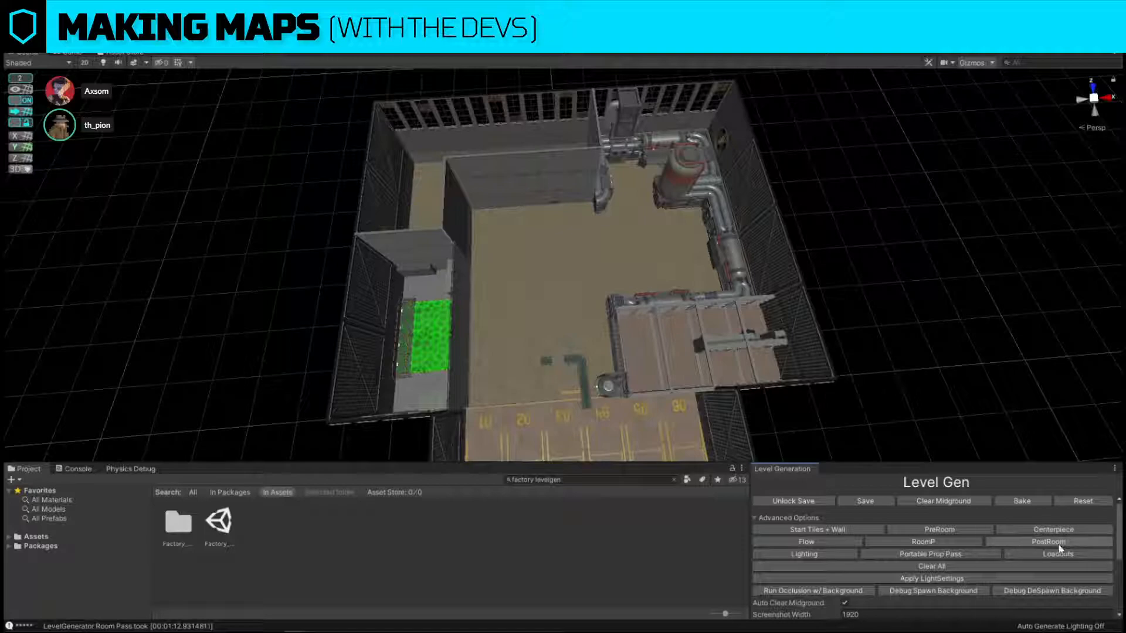
left_click(1059, 545)
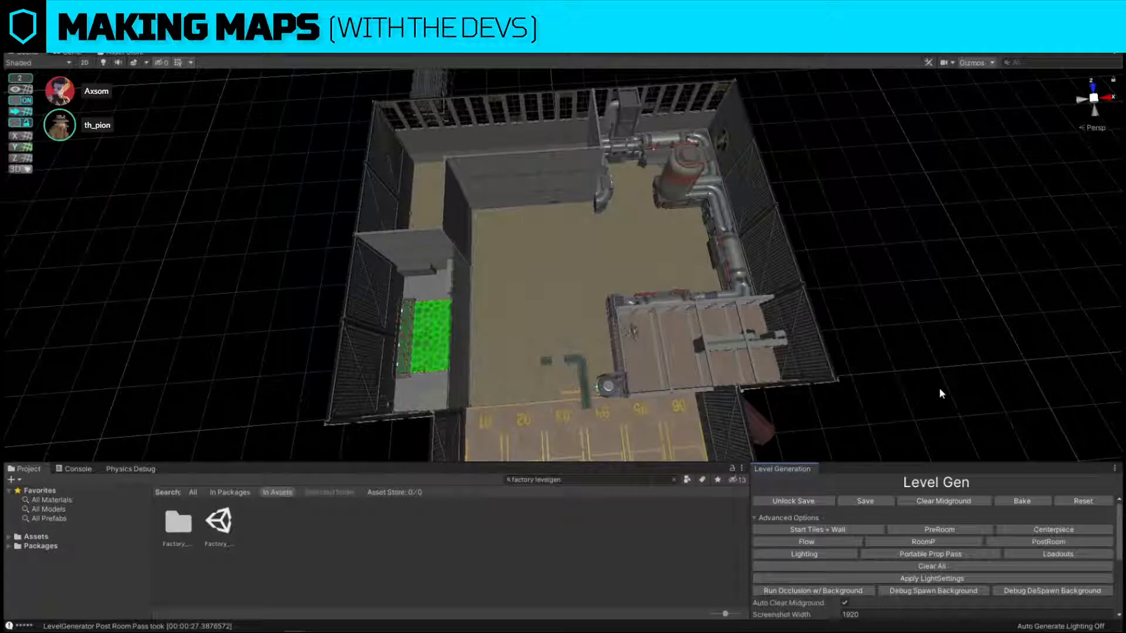
Run the Lighting generation pass on the factory level.
right_click_drag(957, 324, 913, 296)
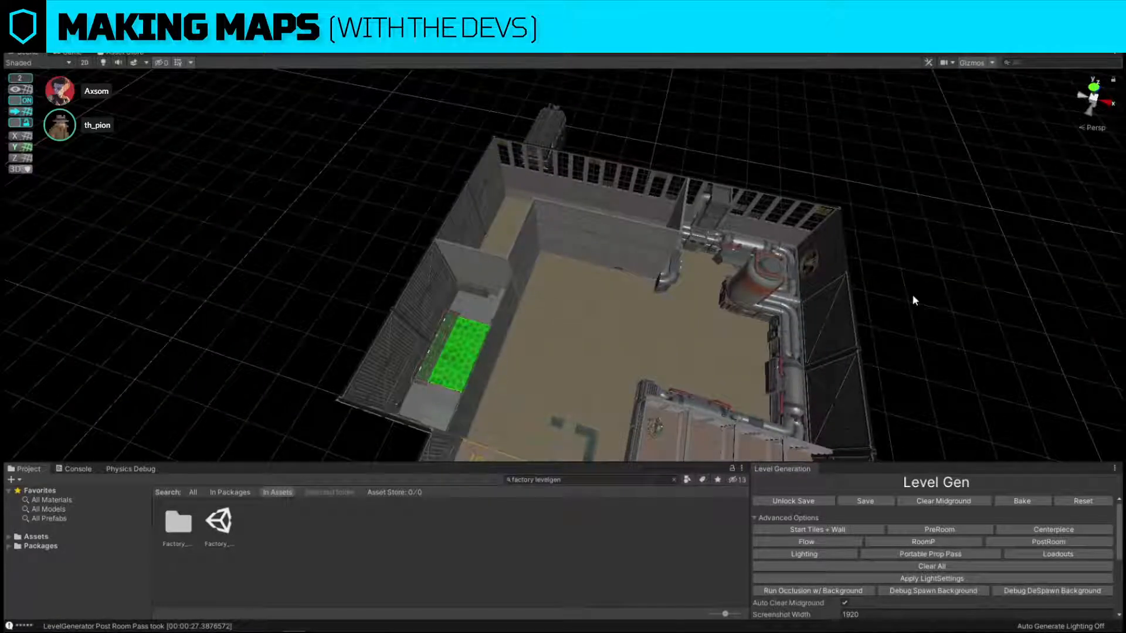
left_click(817, 551)
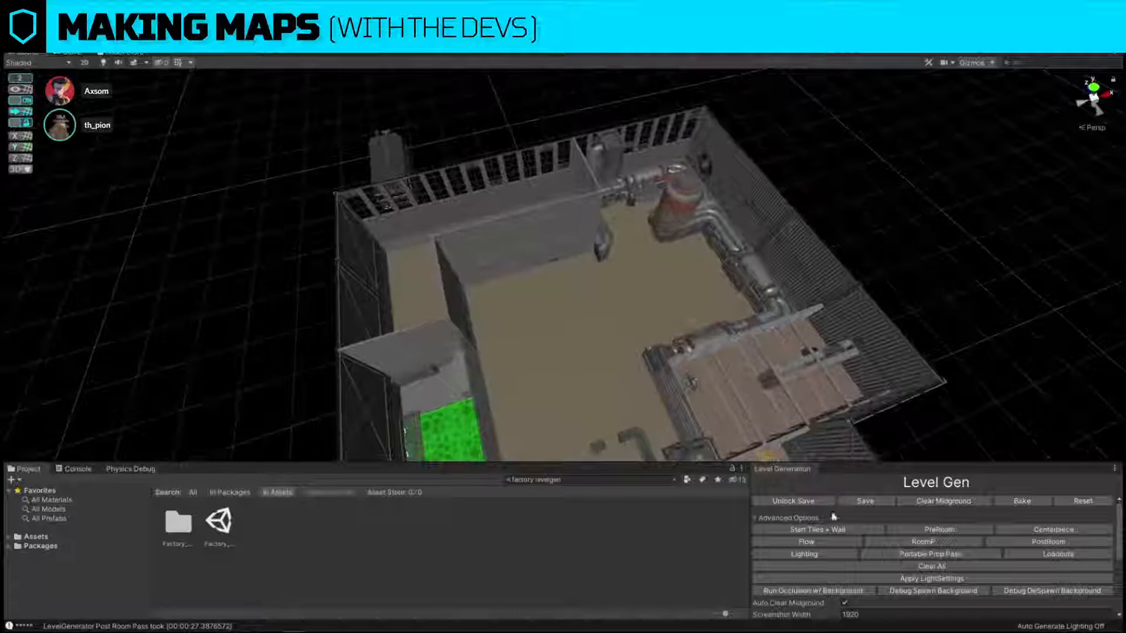
left_click(827, 558)
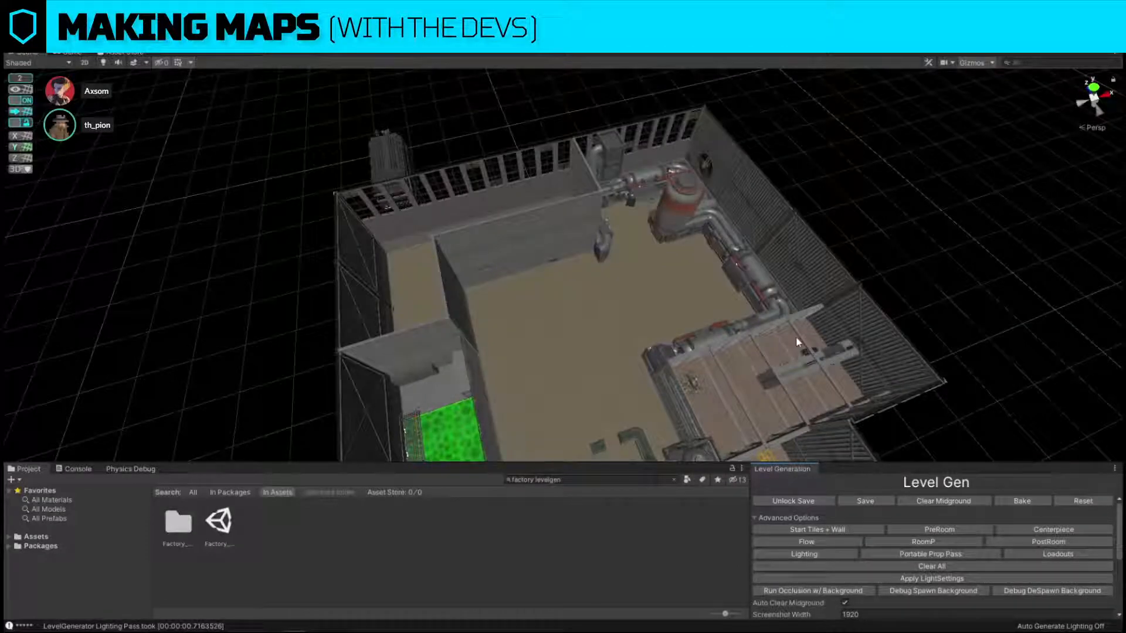
Examine the generated factory room from several angles, including the green pit, pipework, tank and loading docks.
right_click_drag(624, 271, 563, 264)
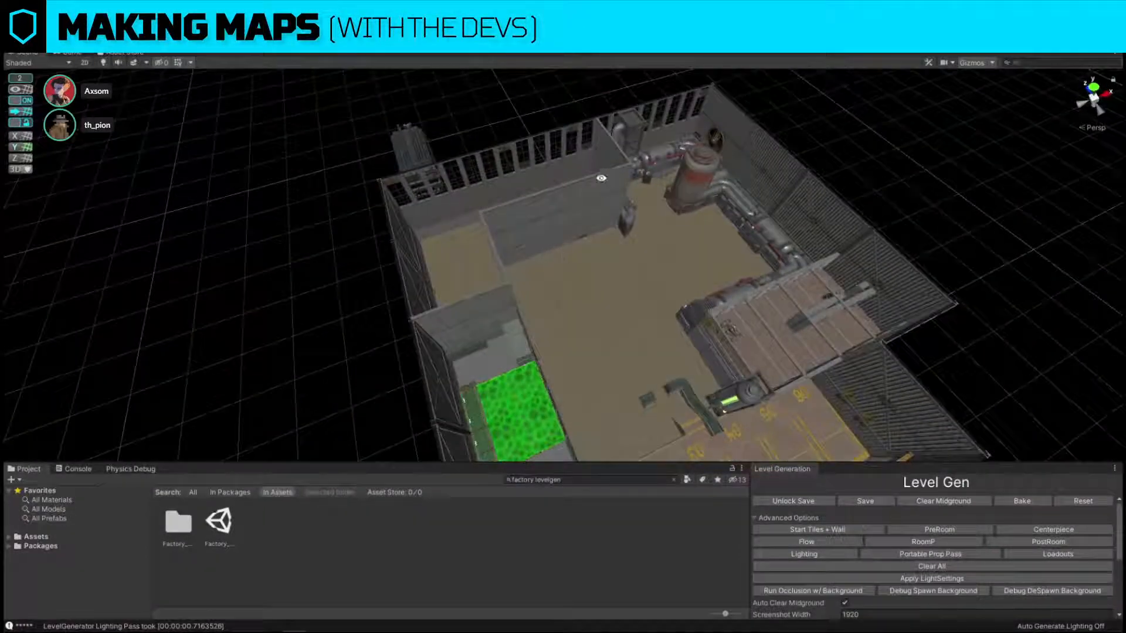
right_click_drag(608, 297, 610, 244)
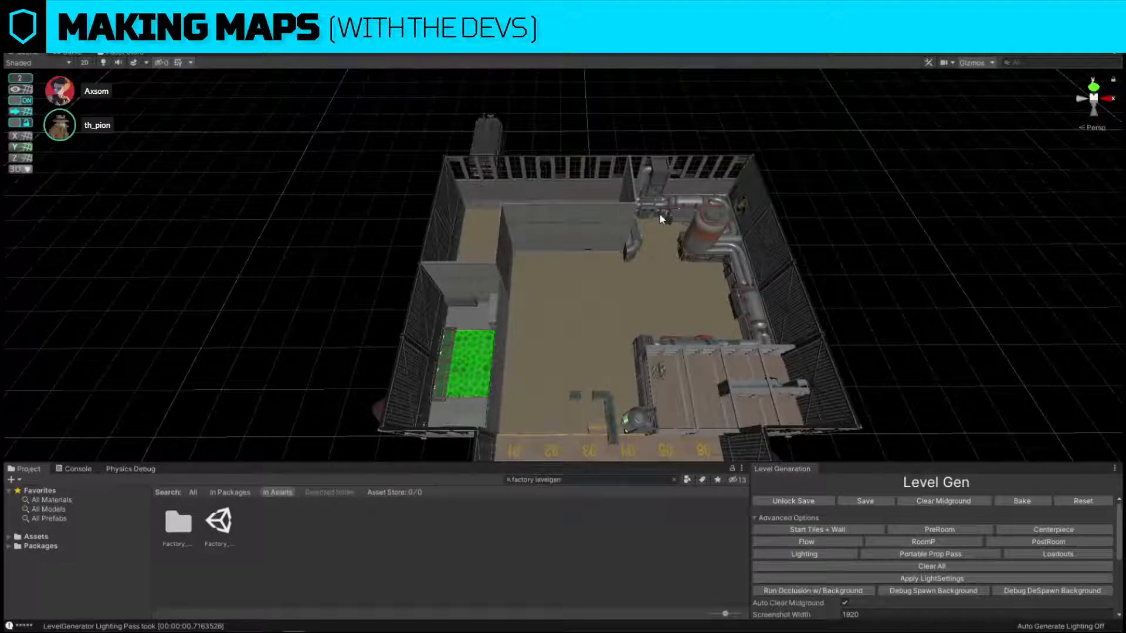
key("w")
right_click_drag(657, 218, 449, 180)
key("a")
right_click_drag(689, 163, 731, 169)
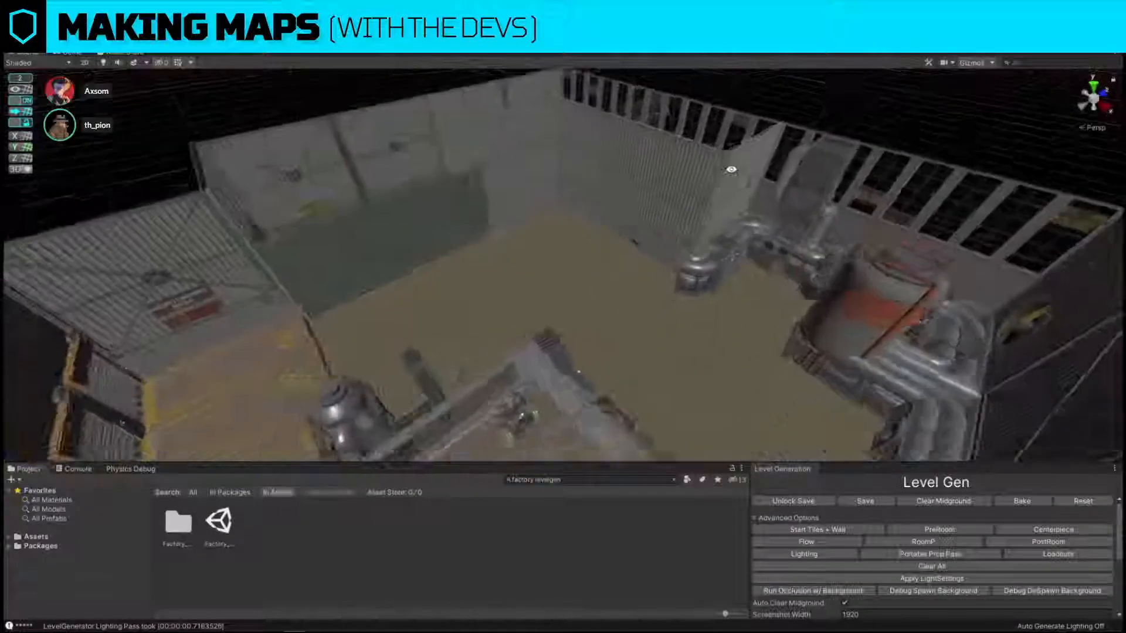
left_click_drag(731, 170, 692, 284, "alt")
scroll(692, 284, "down", 1)
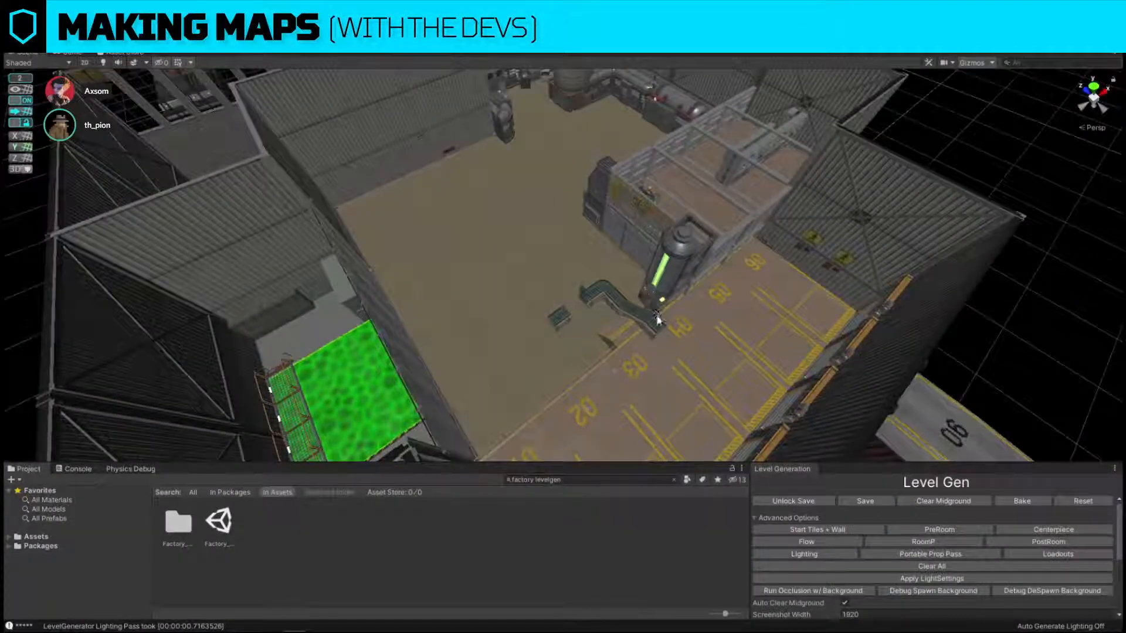
Delete the green-lit tank machine at the end of the conveyor near dock 04.
scroll(657, 318, "up", 2)
left_click(575, 256)
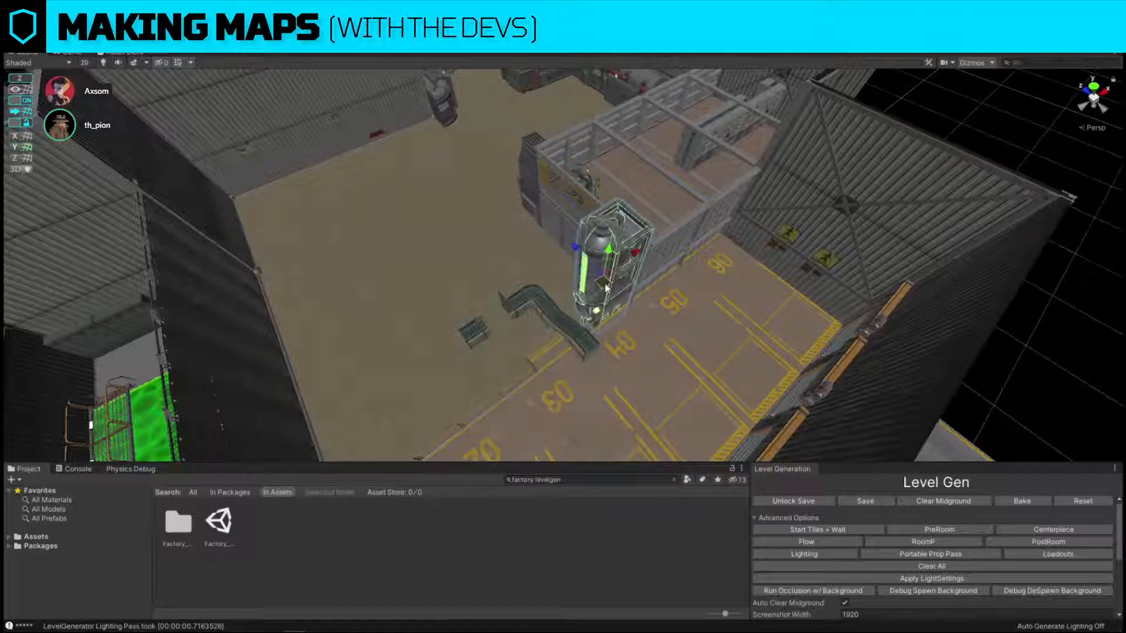
key("Delete")
Place a copy of the railing segment by dock 03 in the gap between the conveyor and the container wall.
left_click_drag(606, 289, 460, 302, "alt")
scroll(460, 302, "up", 3)
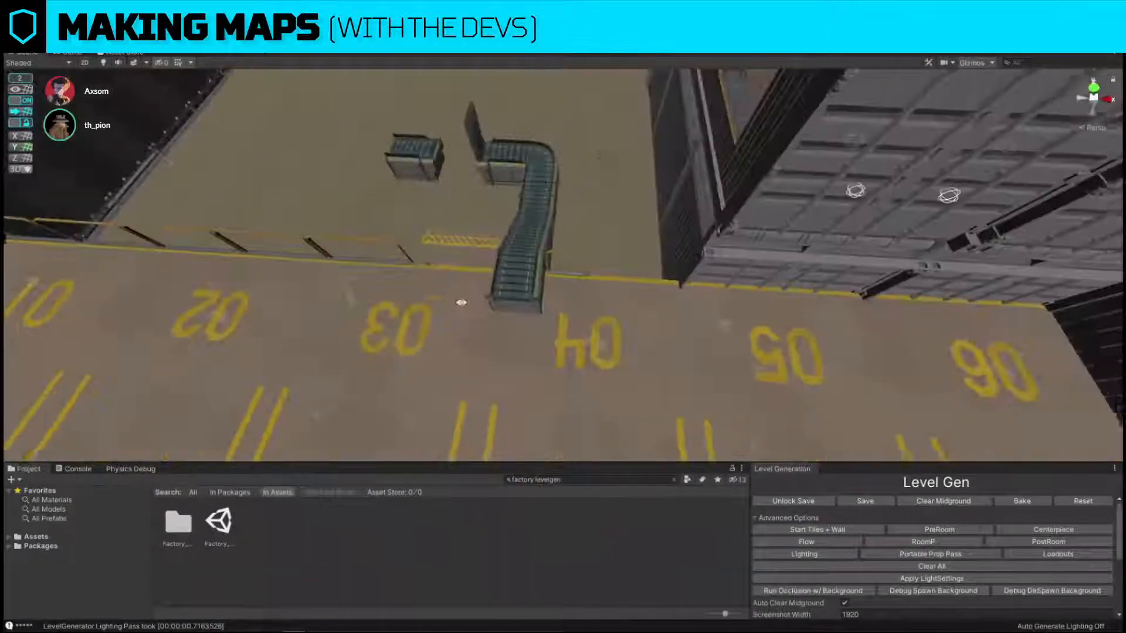
left_click(392, 263)
left_click(392, 259)
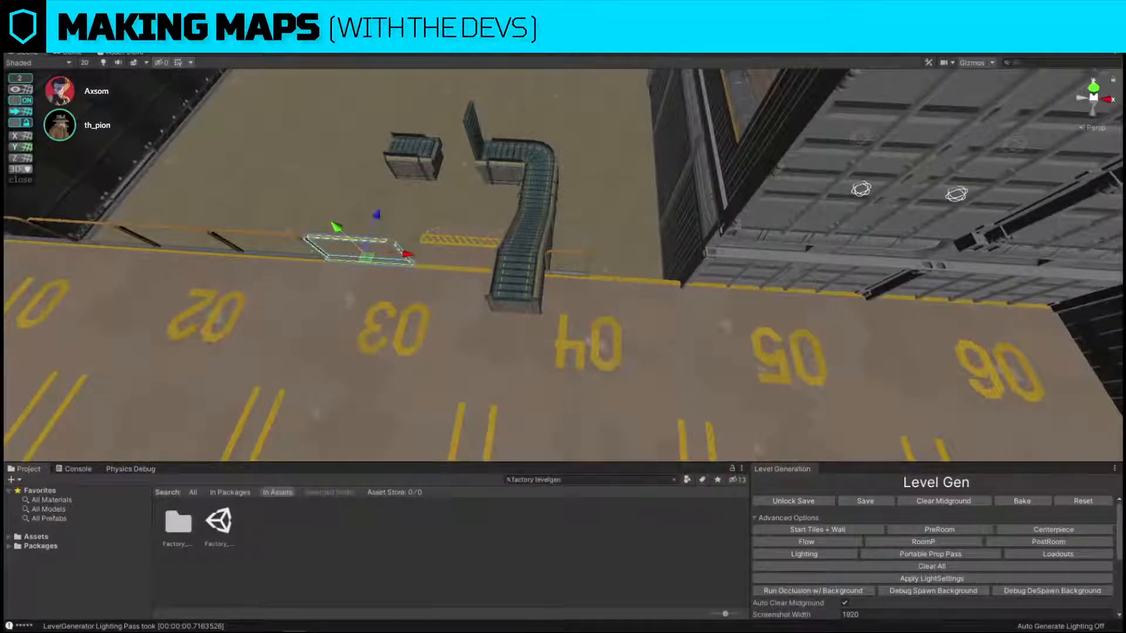
left_click_drag(410, 253, 643, 260)
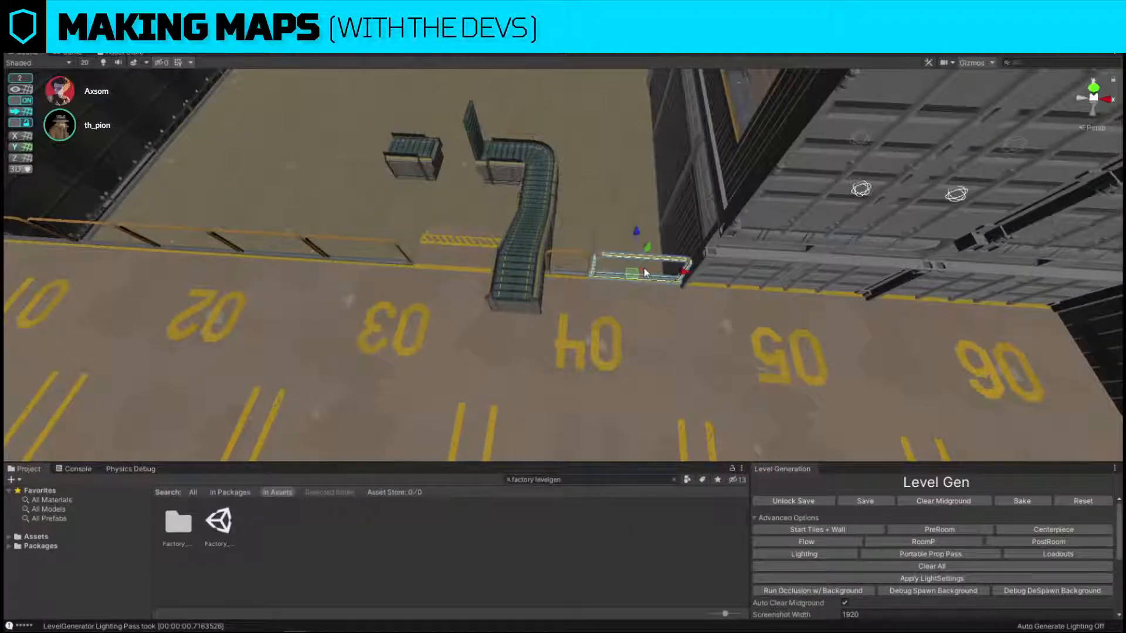
Delete the tall vent cluster mounted above the pipework on the window wall.
left_click(516, 282)
left_click_drag(516, 281, 524, 258, "alt")
mouse_move(524, 258)
right_mouse_down()
mouse_move(525, 108)
mouse_move(547, 229)
mouse_move(540, 254)
mouse_move(549, 262)
mouse_move(593, 244)
mouse_move(568, 93)
mouse_move(541, 271)
right_mouse_up()
key("w")
key("s")
key("w")
left_click(542, 272)
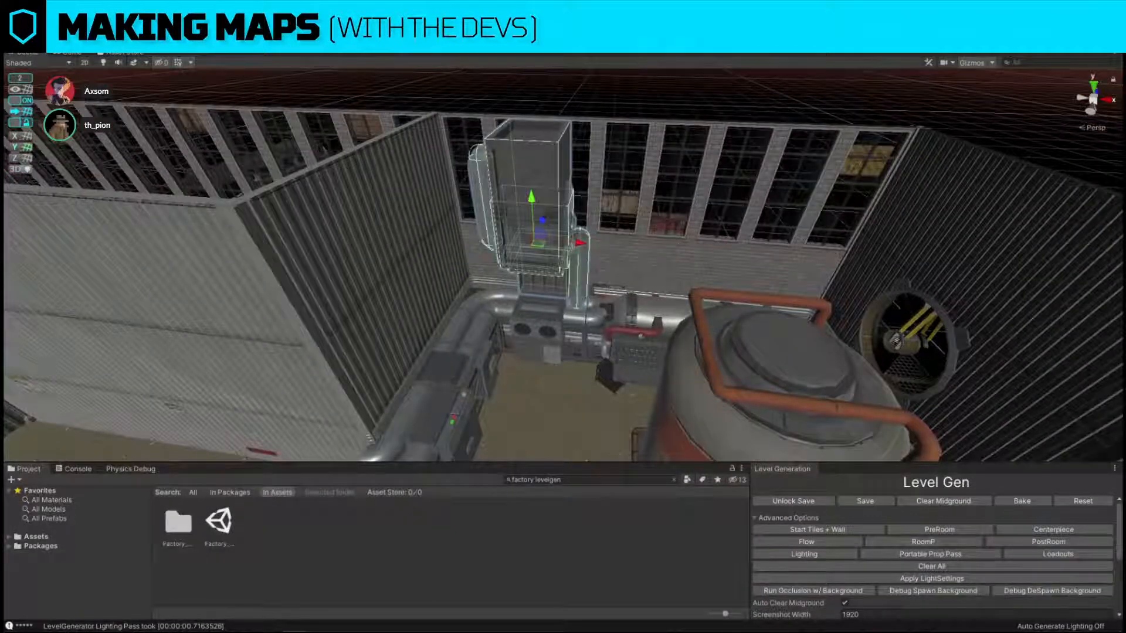
key("Delete")
Replace the vent pipework section along the window wall with the cl_pipeworks_2x_straight prefab.
left_click(535, 324)
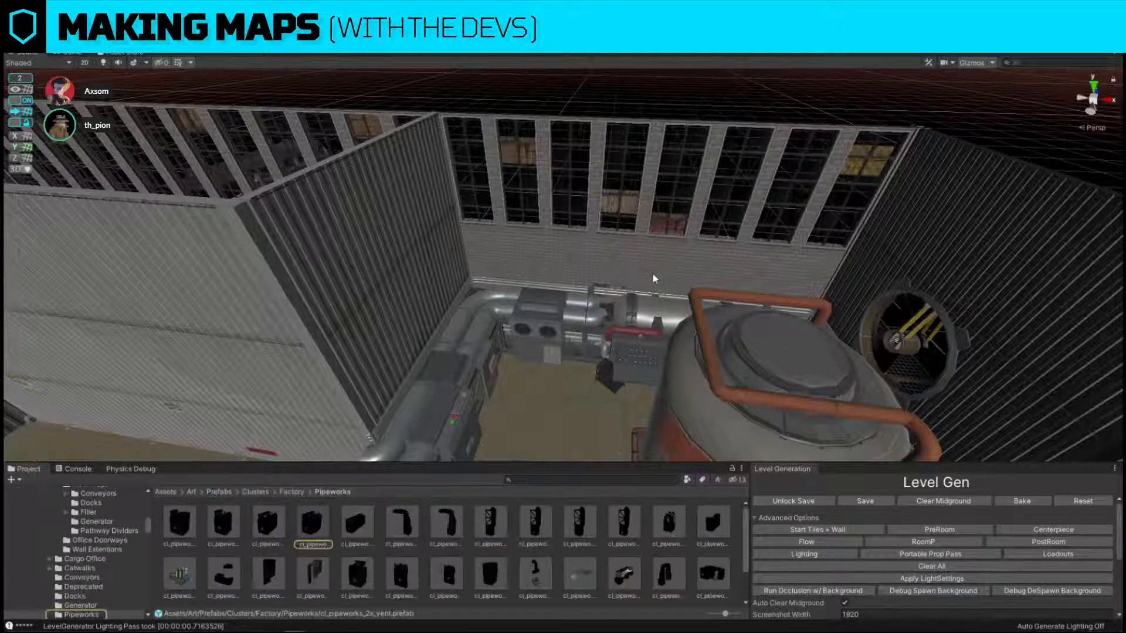
key("w")
right_click_drag(653, 274, 668, 333)
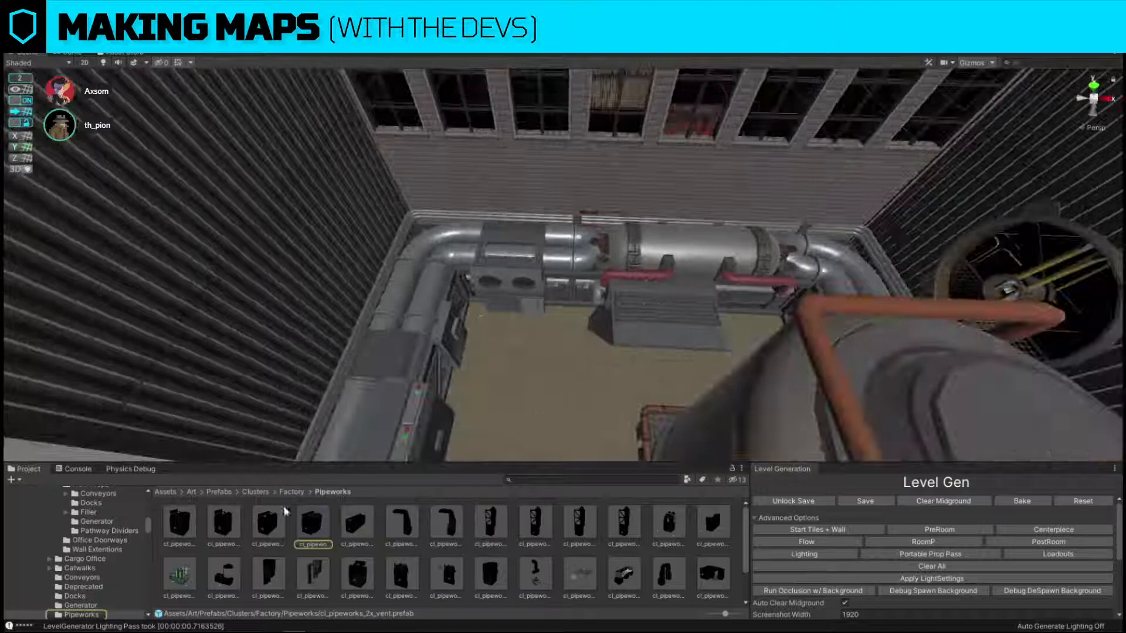
left_click(509, 282)
key("ctrl+shift+r")
left_click_drag(320, 528, 759, 233)
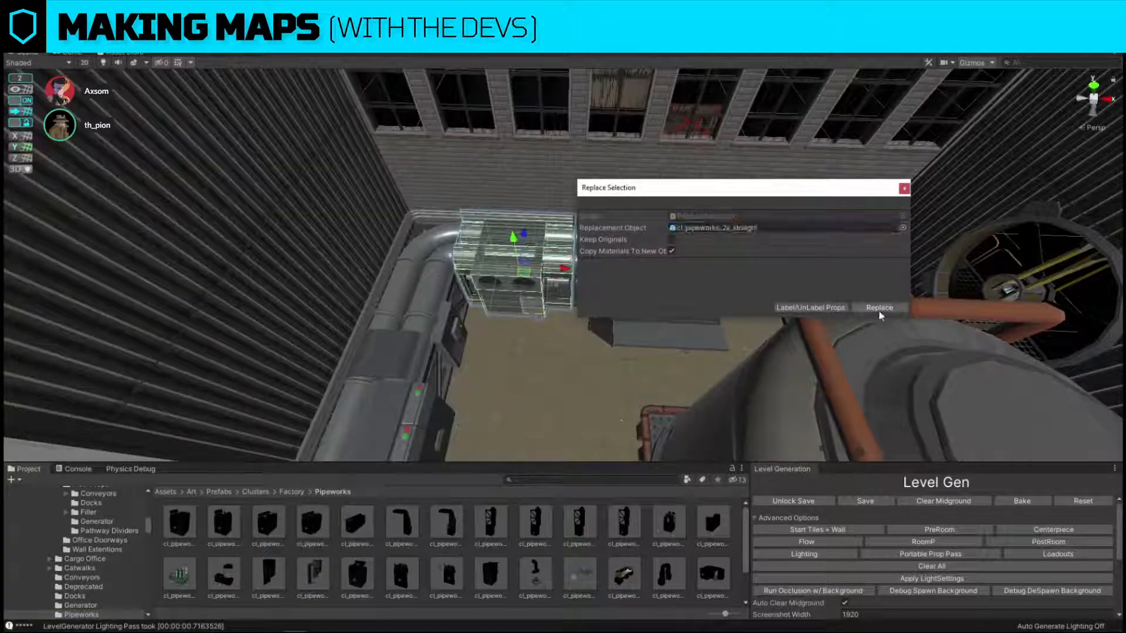
left_click(880, 308)
Replace the wide pipework section beside the new straight pipes with cl_pipeworks_2x_straight.
scroll(614, 216, "up", 3)
left_click(614, 217)
key("ctrl+shift+r")
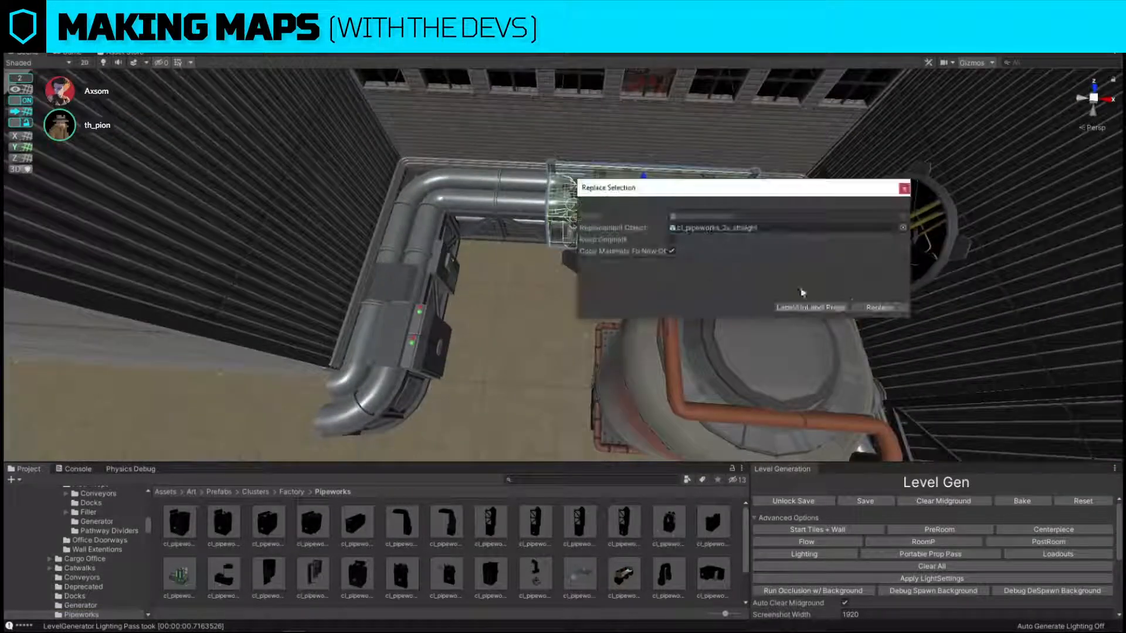
left_click(880, 307)
Delete the leftover metal ramp in front of the window-wall pipes.
left_click(604, 180)
right_click_drag(608, 205, 610, 197)
key("w")
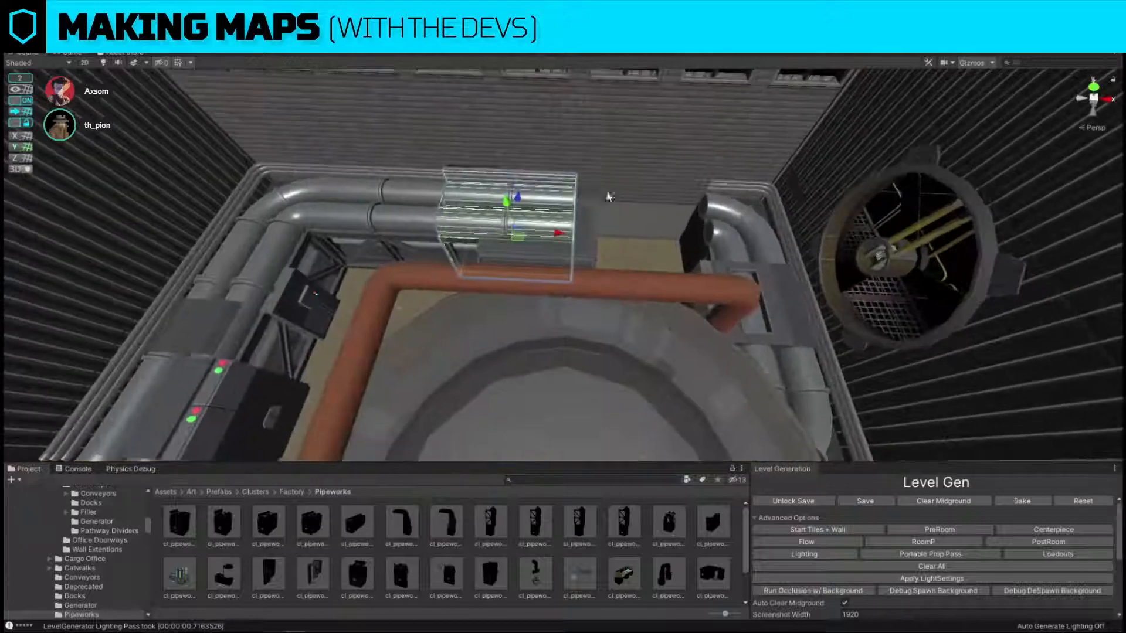
left_click(543, 264)
key("Delete")
Duplicate the 2x straight pipe section and move the copy along the window wall to fill the gap toward the far corner.
left_click(511, 250)
key("w")
right_click_drag(511, 250, 530, 237)
key("s")
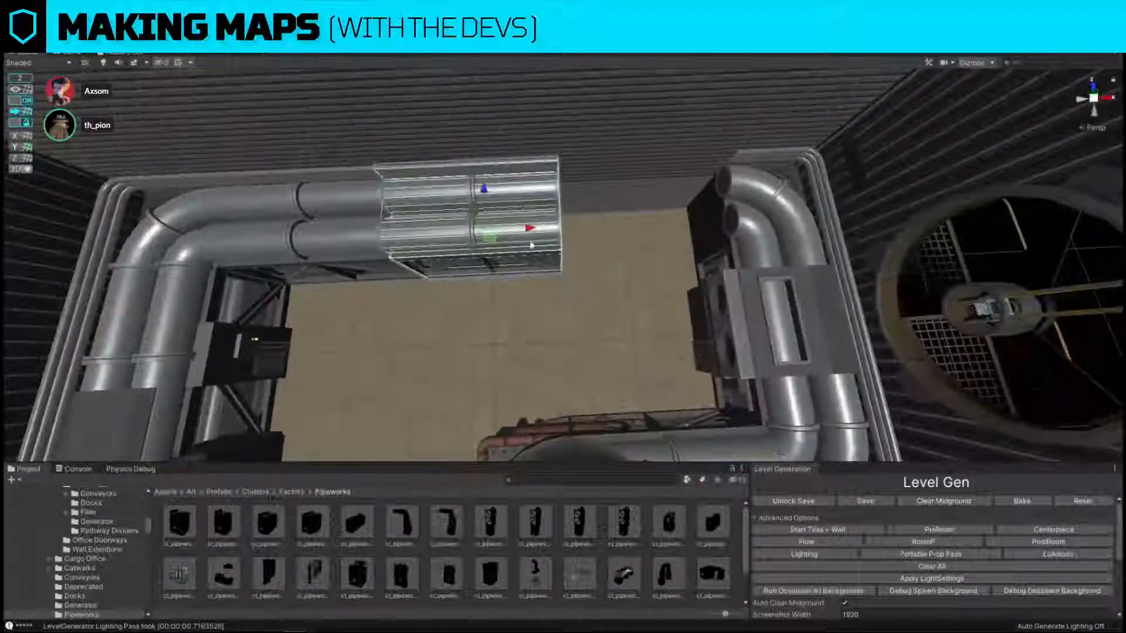
key("ctrl+d")
left_click_drag(532, 232, 672, 237)
key("s")
right_click_drag(672, 237, 723, 230)
Copy the straight pipe sections from the window wall to form a run along the base of the long corrugated wall.
left_click(684, 240, "shift")
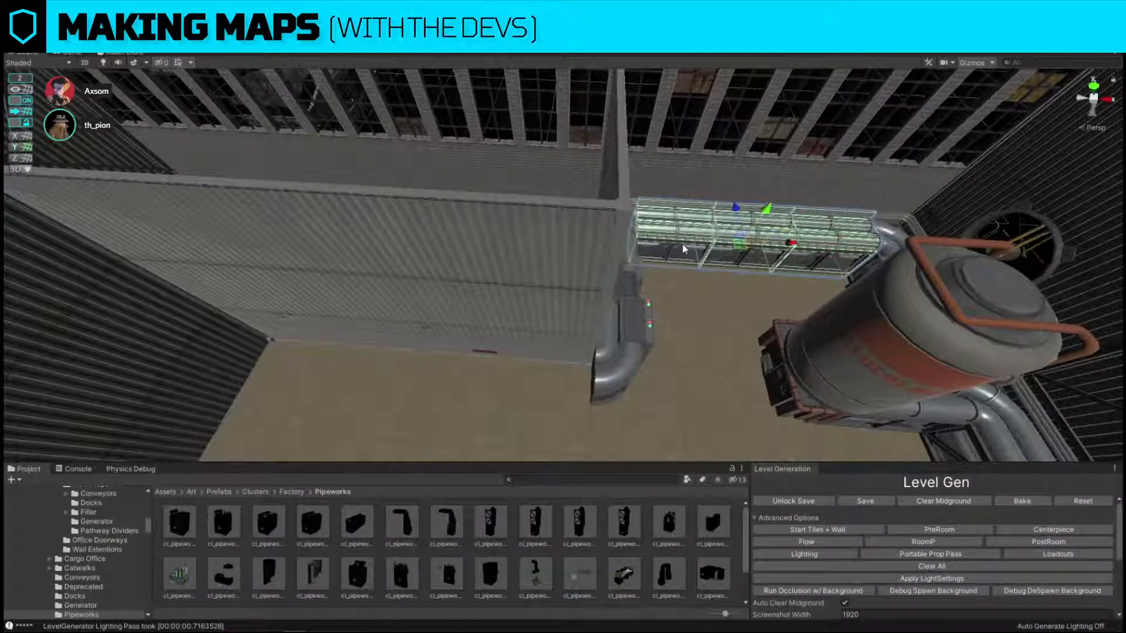
key("ctrl+d")
left_click_drag(742, 250, 462, 375)
key("s")
mouse_move(461, 375)
right_mouse_down()
mouse_move(500, 220)
mouse_move(452, 321)
mouse_move(468, 387)
right_mouse_up()
left_click_drag(547, 268, 512, 264)
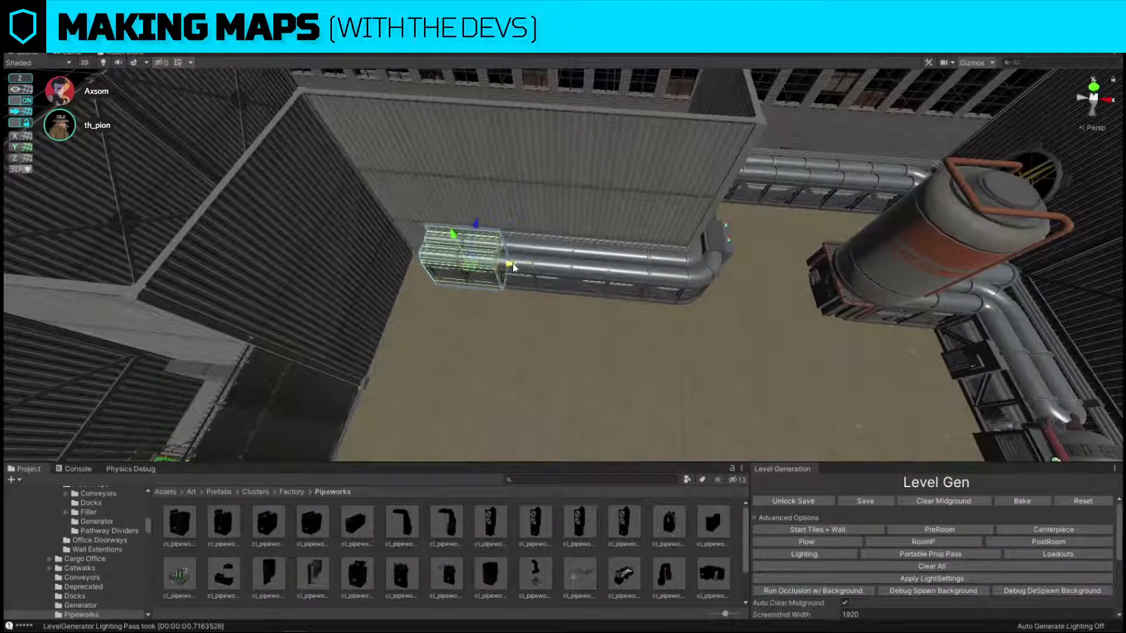
Replace the end section of the corrugated-wall pipe run with cl_pipeworks_1x_straight.
key("ctrl+shift+r")
left_click_drag(191, 517, 713, 228)
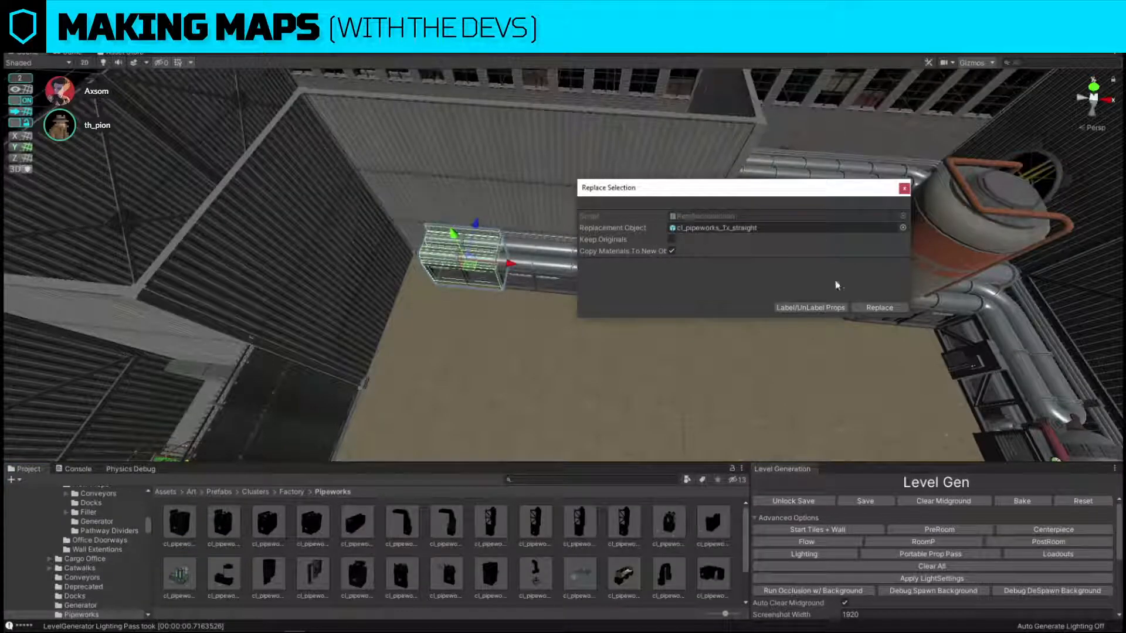
left_click(888, 308)
Duplicate the 1x straight section into the room corner and replace the copy with the inner-corner pipework prefab.
right_click_drag(462, 260, 488, 274)
left_click(526, 270)
left_click(462, 255)
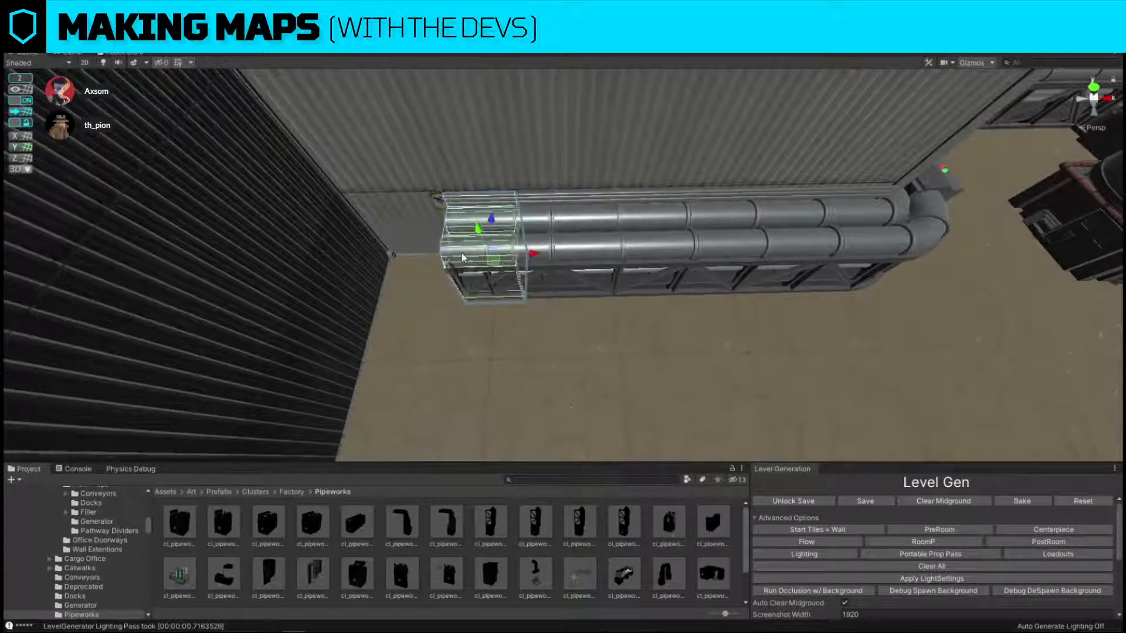
left_click_drag(529, 257, 439, 257)
key("ctrl+d")
key("ctrl+shift+r")
left_click_drag(376, 576, 716, 241)
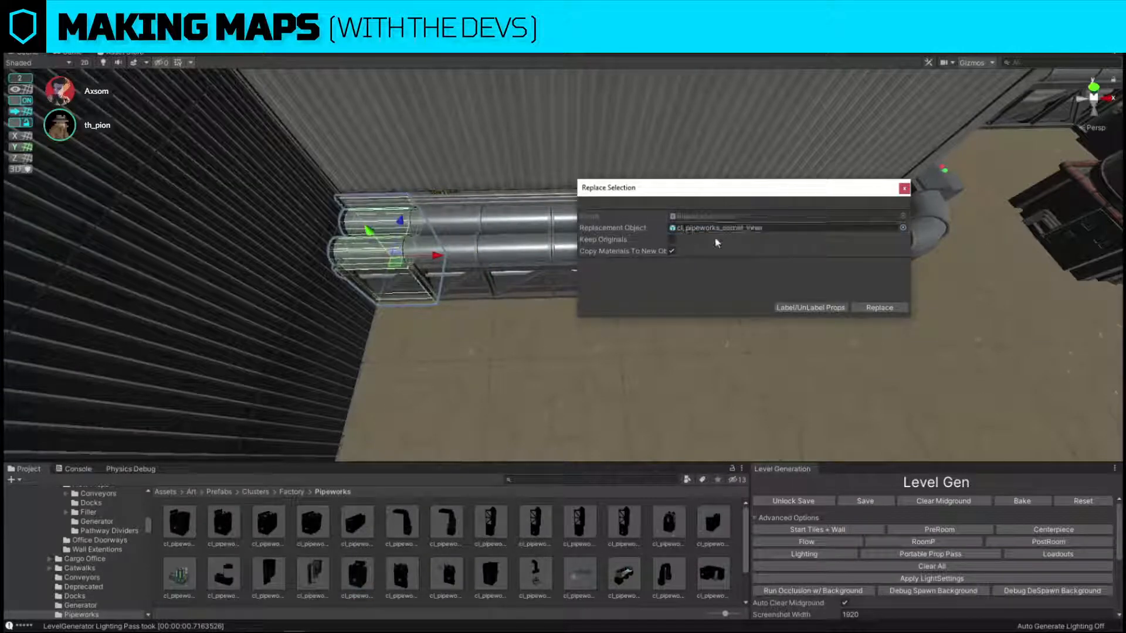
left_click(880, 308)
Rotate the inner-corner piece so it joins the pipe run and turns along the adjacent wall.
right_click_drag(628, 256, 624, 254)
left_click(502, 242)
key("e")
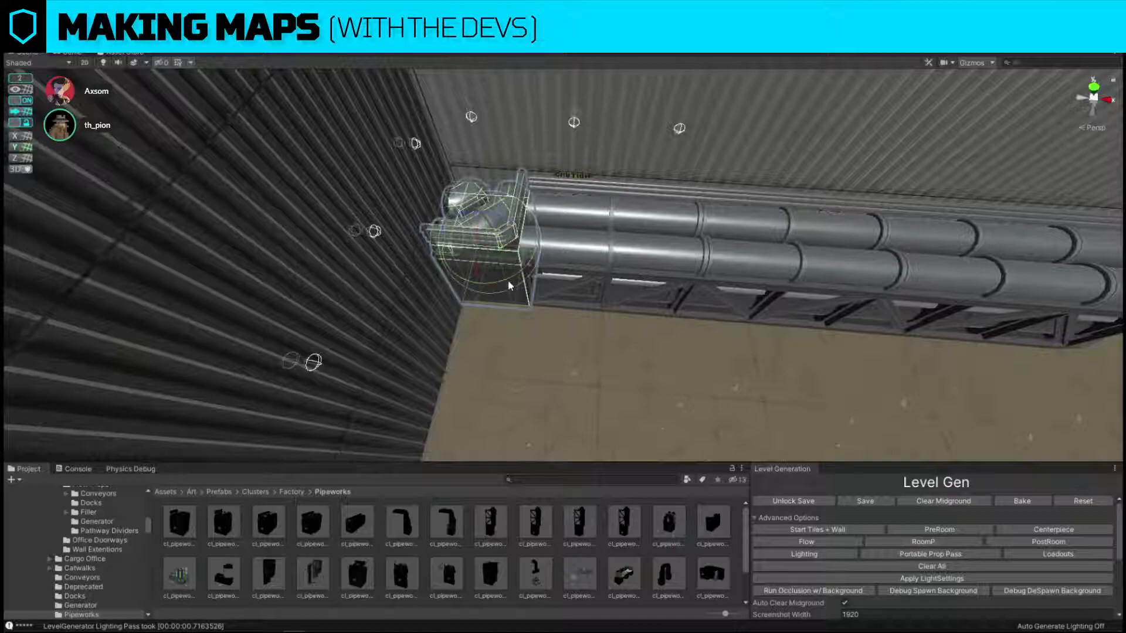
left_click_drag(509, 278, 812, 261, "ctrl")
Duplicate a 2x straight pipe section, move the copy toward the side wall and rotate it parallel to that wall.
left_click(812, 262)
right_click_drag(798, 255, 610, 277)
key("ctrl+d")
key("w")
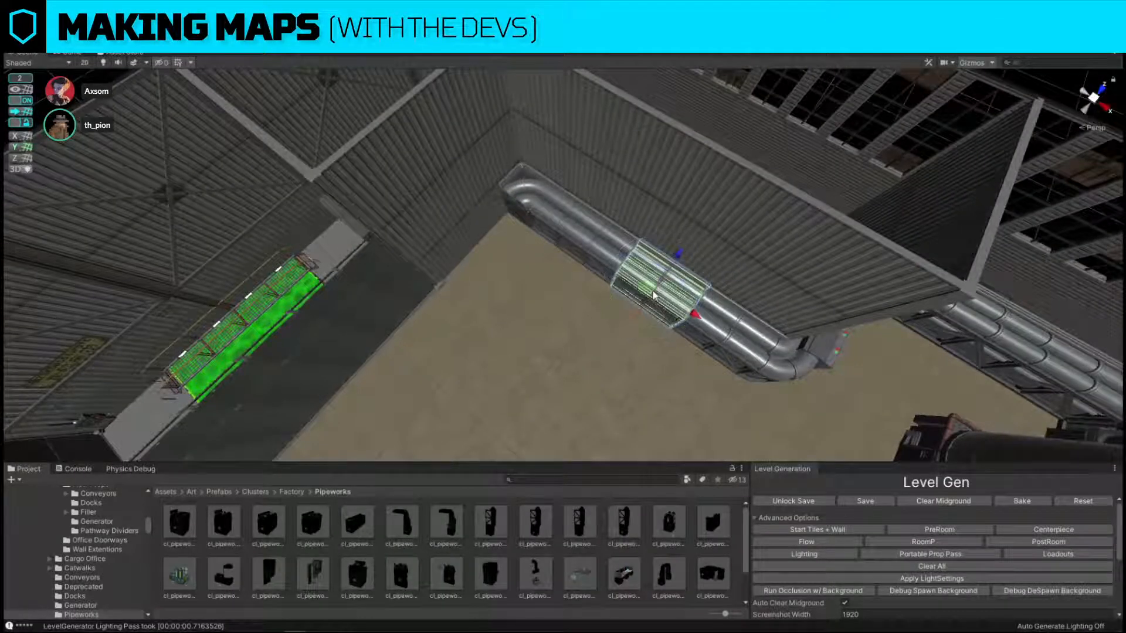
left_click_drag(655, 293, 600, 263)
key("e")
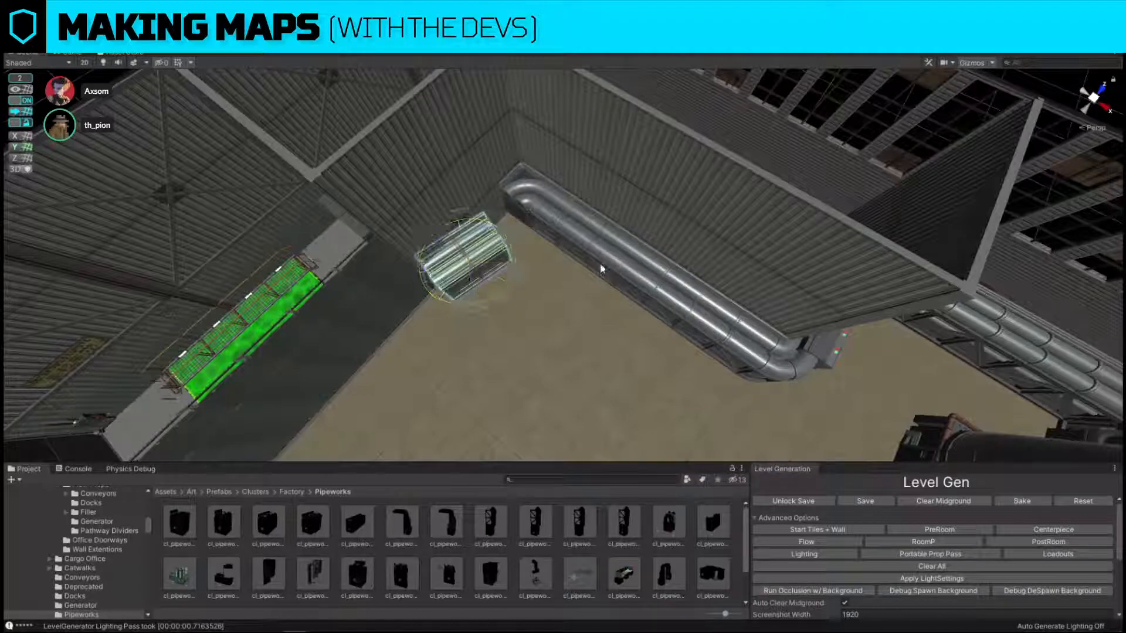
left_click_drag(493, 296, 495, 242, "ctrl")
Move the rotated straight section against the inner-corner piece on the side wall.
key("w")
right_click_drag(499, 245, 578, 295)
key("f")
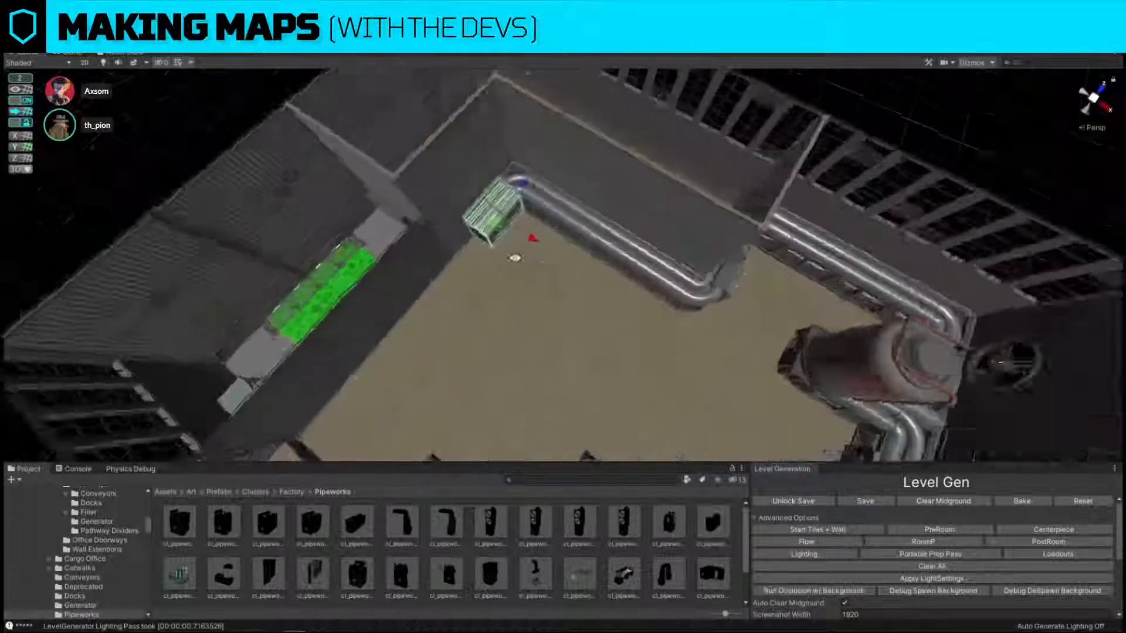
Extend the side-wall pipe run by placing another straight section beyond the first one.
left_click_drag(527, 291, 549, 283)
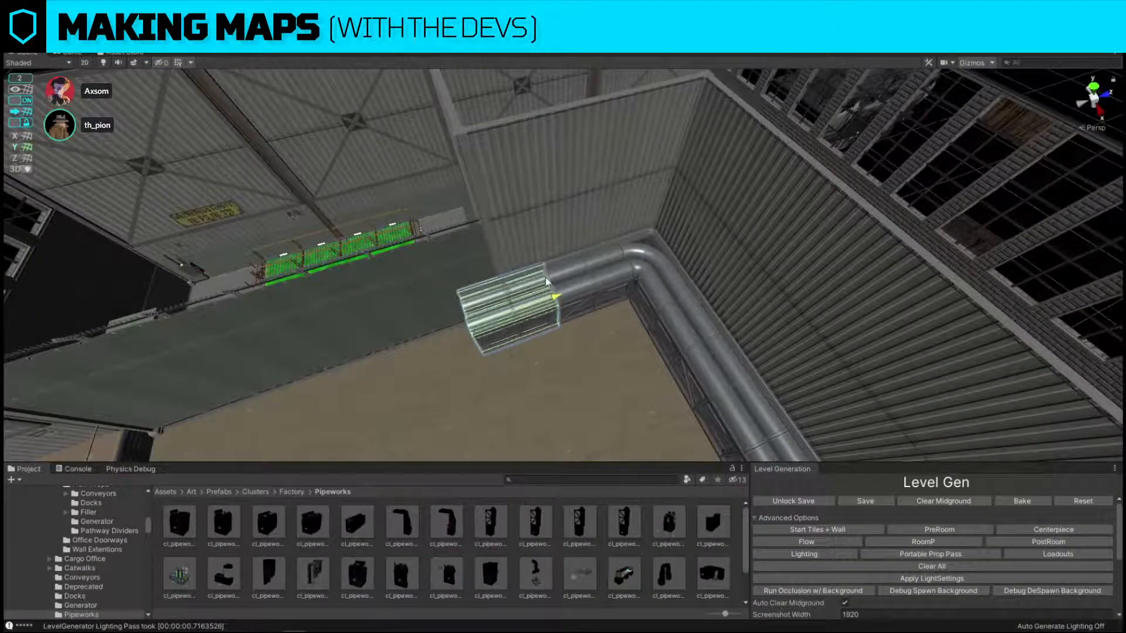
scroll(600, 550, "down", 2)
scroll(424, 586, "up", 2)
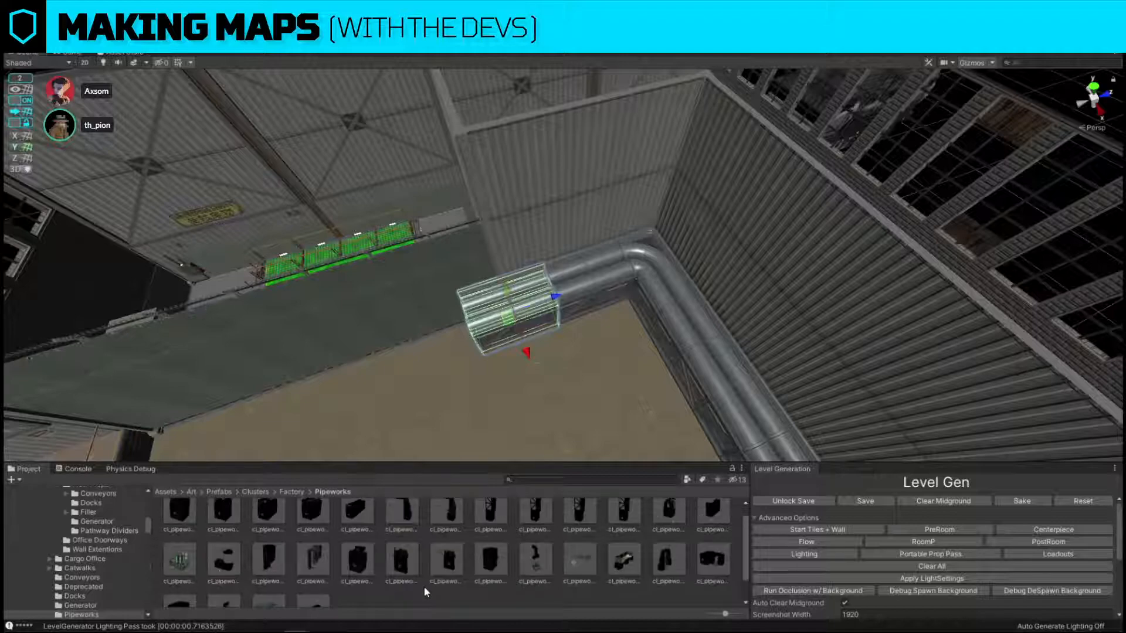
Replace the last straight piece with the green-lit tank prefab and move it against the open end of the side-wall pipe run.
key("ctrl+shift+r")
left_click_drag(502, 517, 765, 231)
left_click(878, 308)
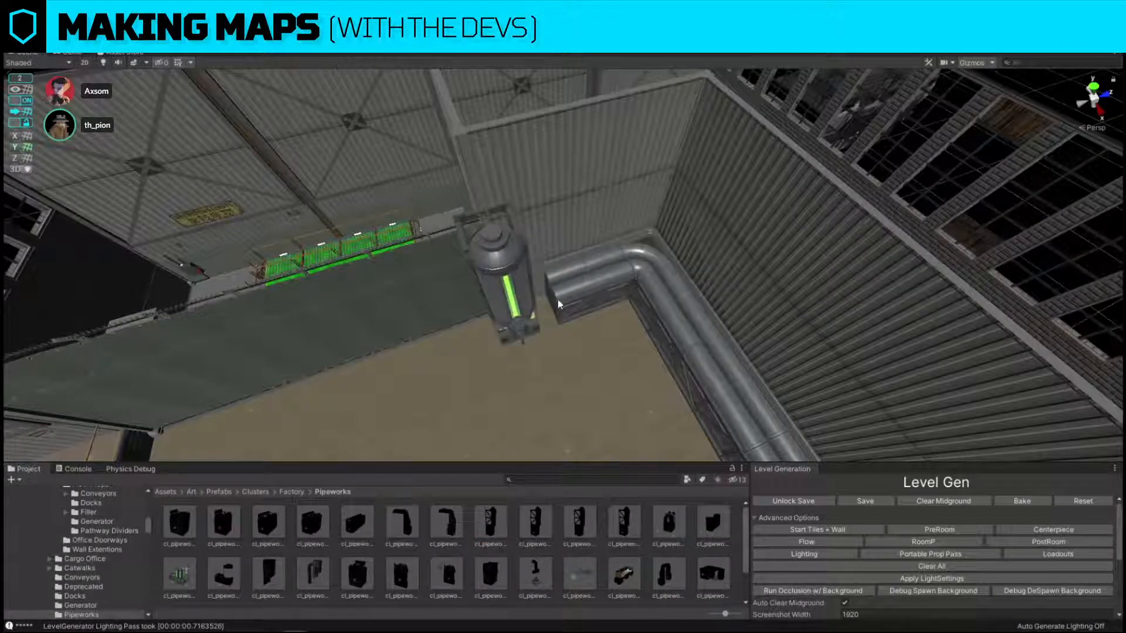
left_click(520, 296)
right_click_drag(523, 297, 548, 309)
left_click_drag(504, 246, 542, 239)
right_click_drag(518, 266, 727, 185)
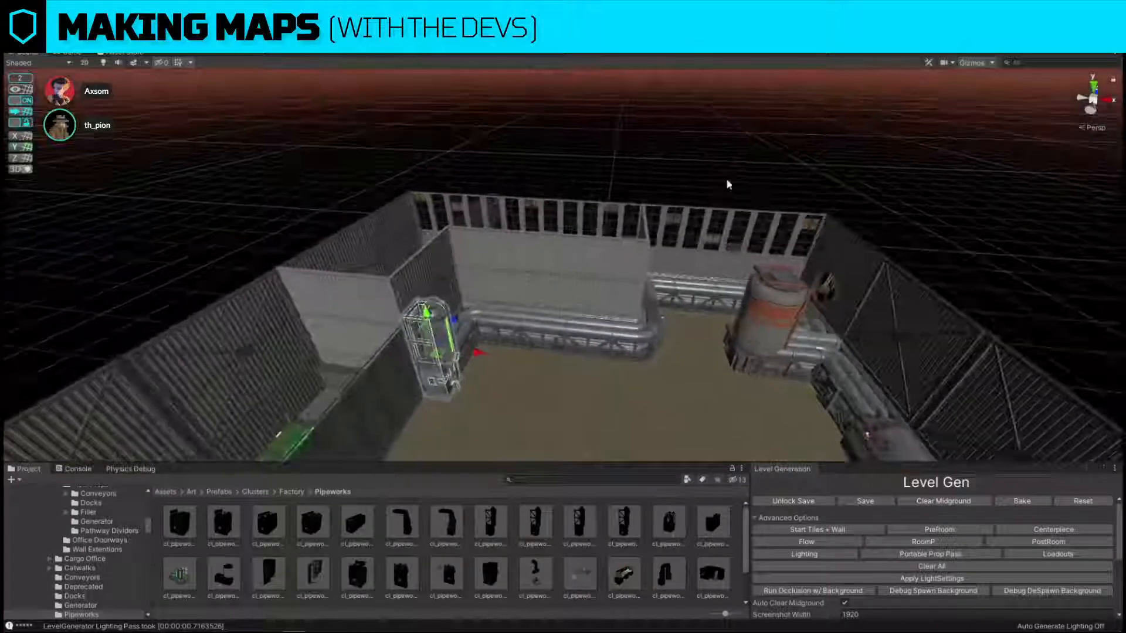
left_click(727, 184)
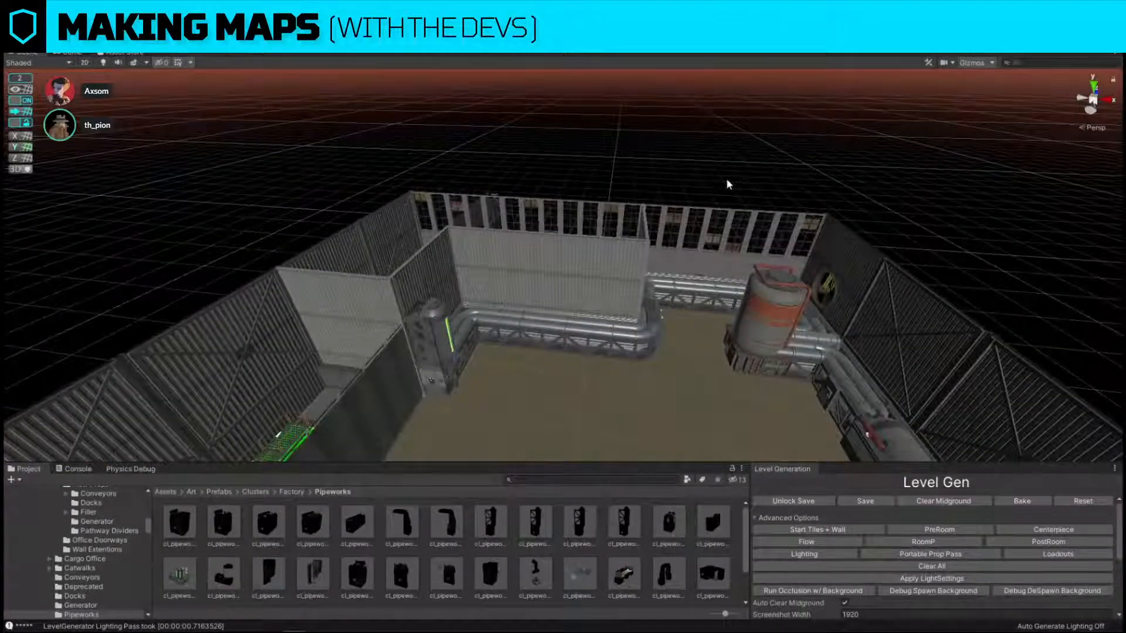
Look over the pipe runs around the room, from the chemical tank to the raised office platform.
right_click_drag(668, 130, 499, 206)
right_click_drag(636, 182, 546, 256)
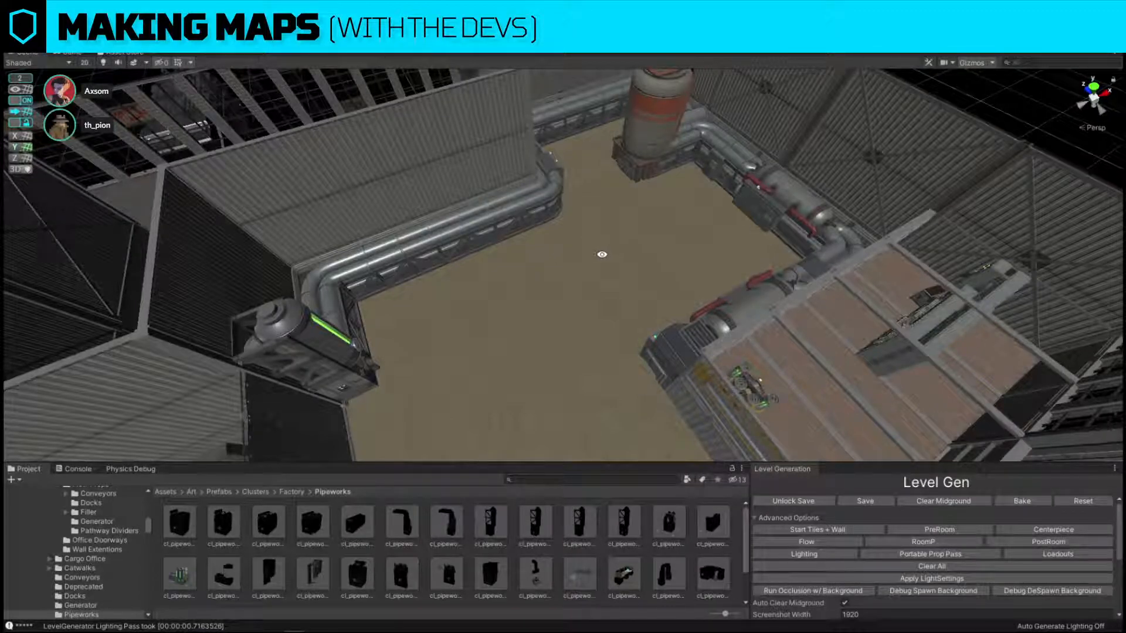
right_click_drag(561, 288, 721, 233)
key("w")
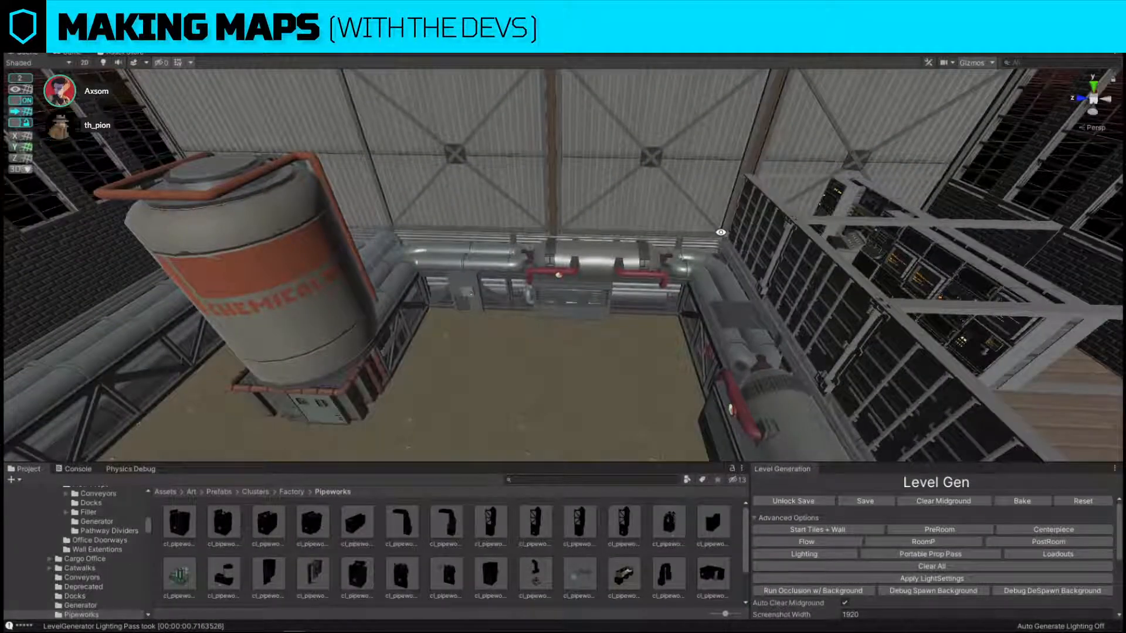
right_click_drag(721, 233, 545, 317)
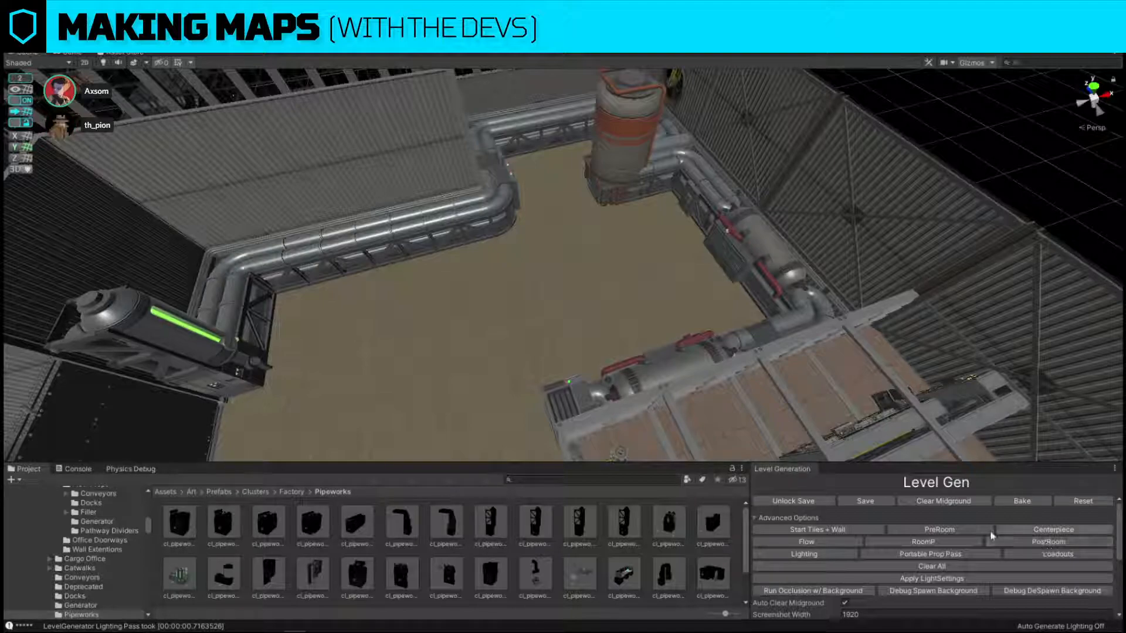
left_click_drag(681, 288, 663, 281, "alt")
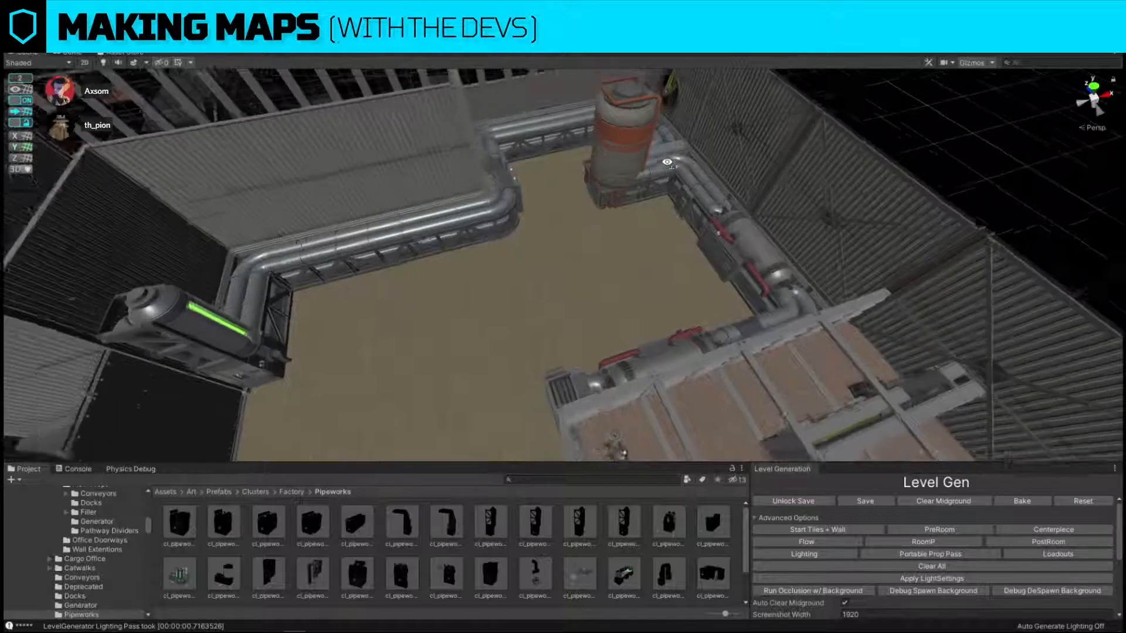
scroll(662, 280, "down", 4)
left_click_drag(827, 233, 751, 217, "alt")
scroll(752, 217, "up", 3)
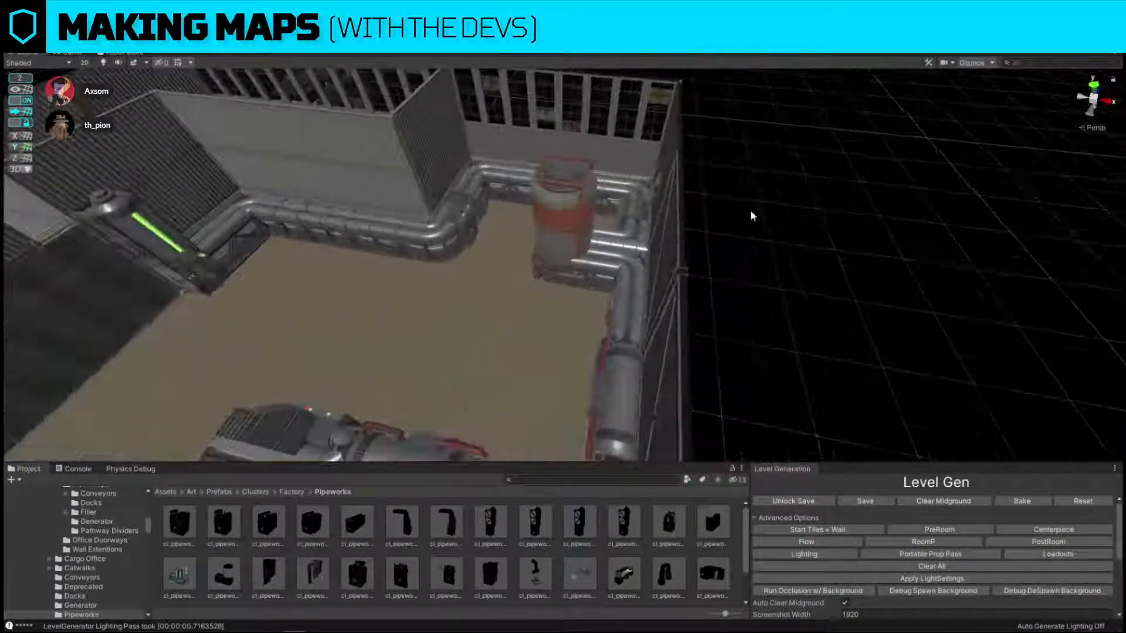
Delete the horizontal tank section with red pipes and the adjoining box piece from the wall beside the chemical tank.
left_click_drag(484, 317, 728, 305, "alt")
left_click(558, 323)
left_click(648, 323, "shift")
key("Delete")
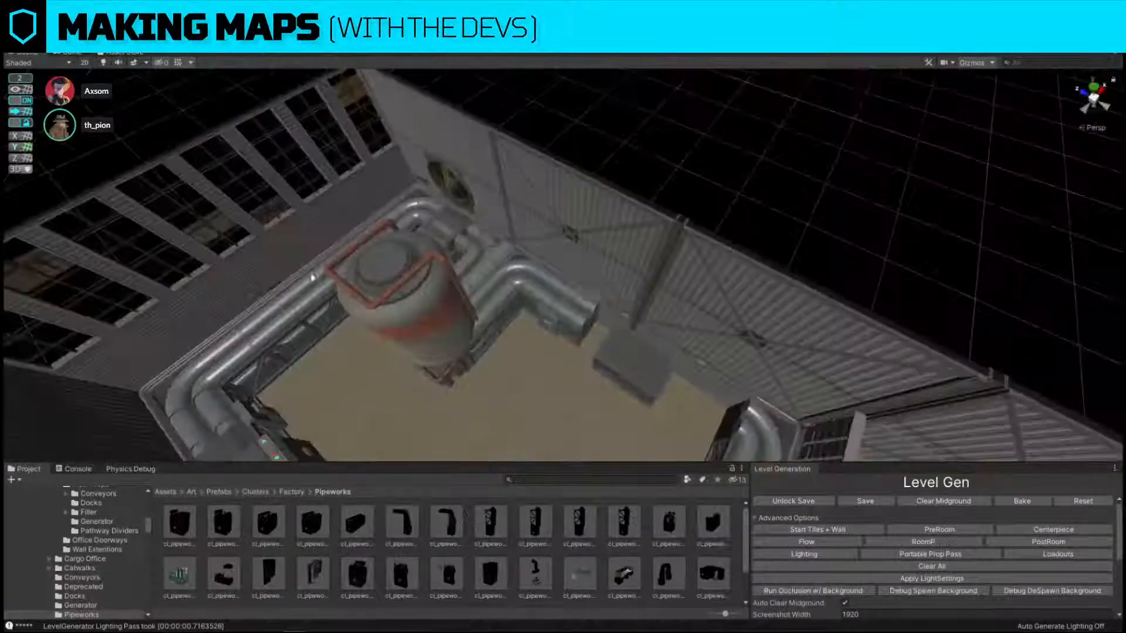
left_click(311, 315)
left_click(631, 359)
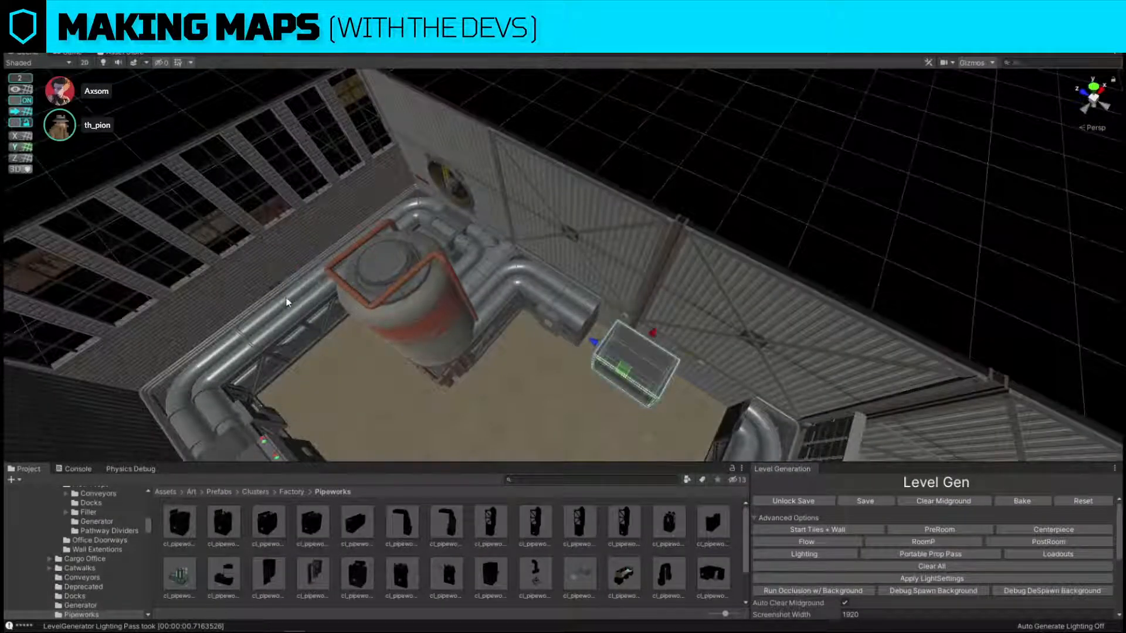
key("Delete")
Duplicate a straight pipe section from the adjacent wall and move the copy toward the gap beside the chemical tank.
left_click(295, 304)
key("ctrl+d")
left_click_drag(339, 293, 574, 360)
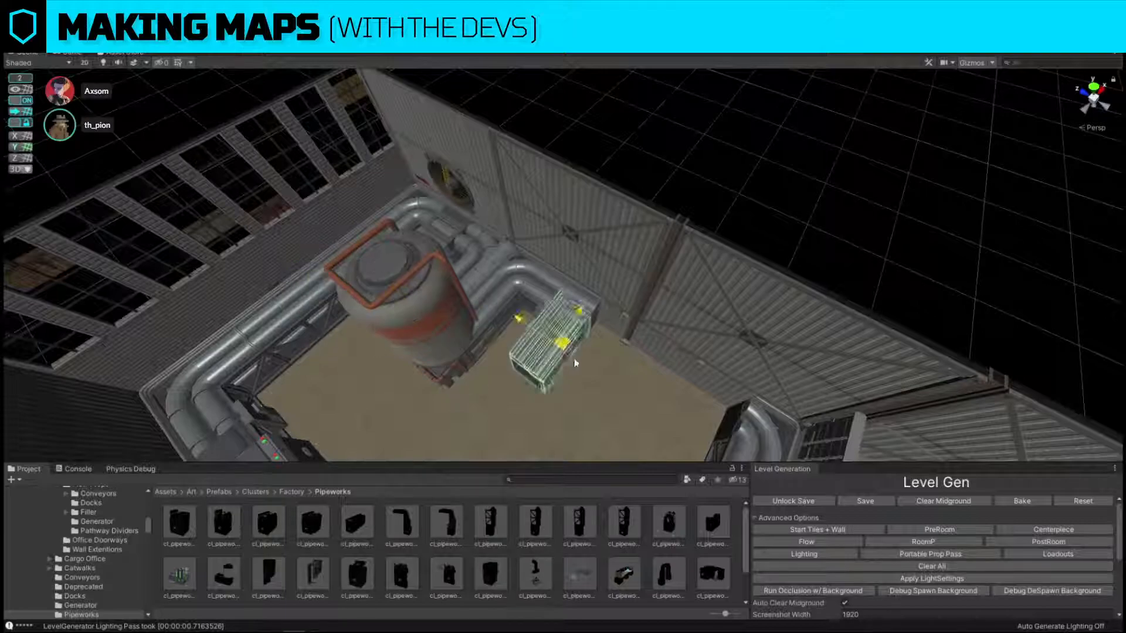
right_click_drag(575, 361, 633, 393)
Rotate the copied pipe section parallel to the wall and extend the run with straight sections up to the next corner.
key("e")
mouse_move(536, 342)
left_mouse_down()
mouse_move(522, 346)
mouse_move(549, 350)
left_mouse_up()
key("w")
left_click_drag(512, 311, 594, 264)
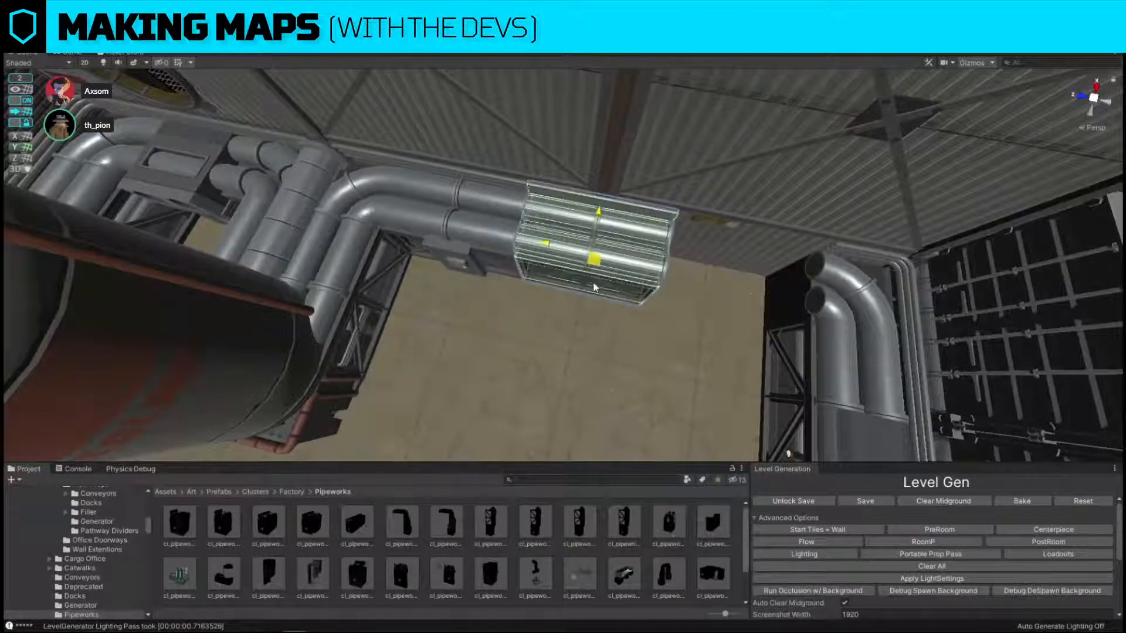
right_click_drag(596, 282, 626, 271)
left_click_drag(495, 274, 631, 281)
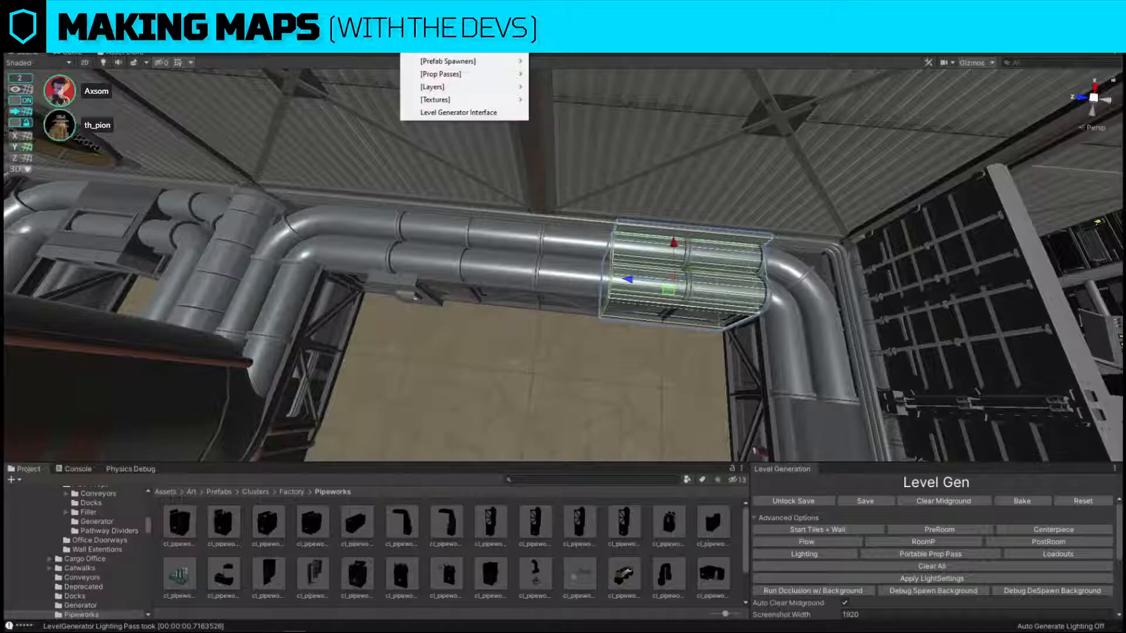
Review the level generator's utility commands, including Start Light Relink, Clean Build Settings and Lightmap ONLY Rebake.
left_click(445, 52)
mouse_move(447, 51)
mouse_move(579, 52)
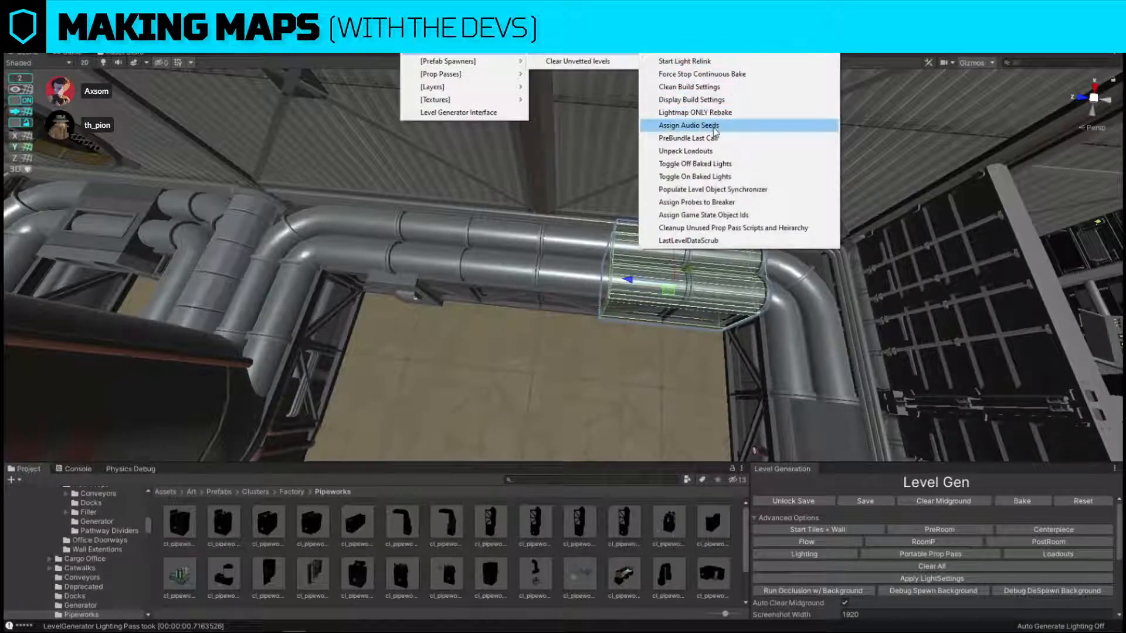
left_click(664, 74)
left_click(414, 21)
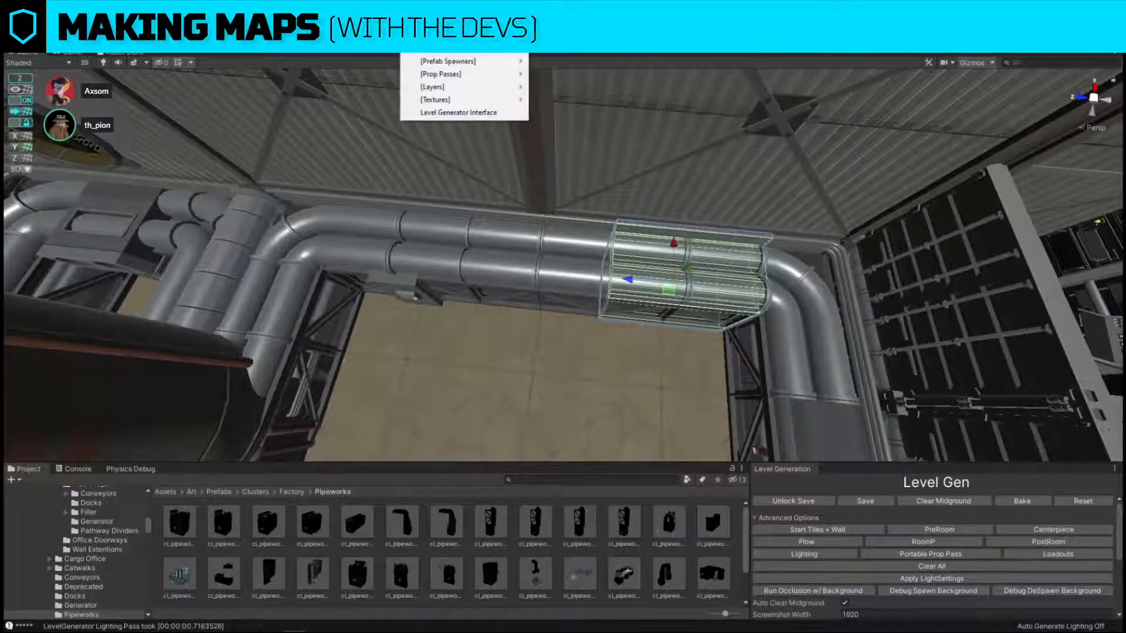
mouse_move(458, 35)
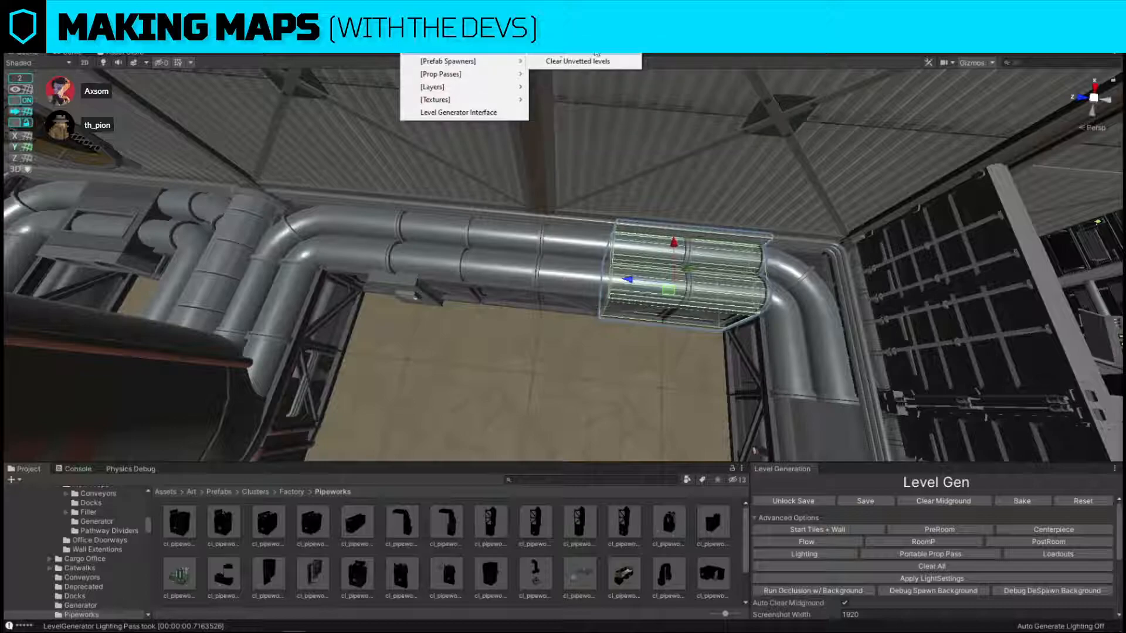
mouse_move(587, 48)
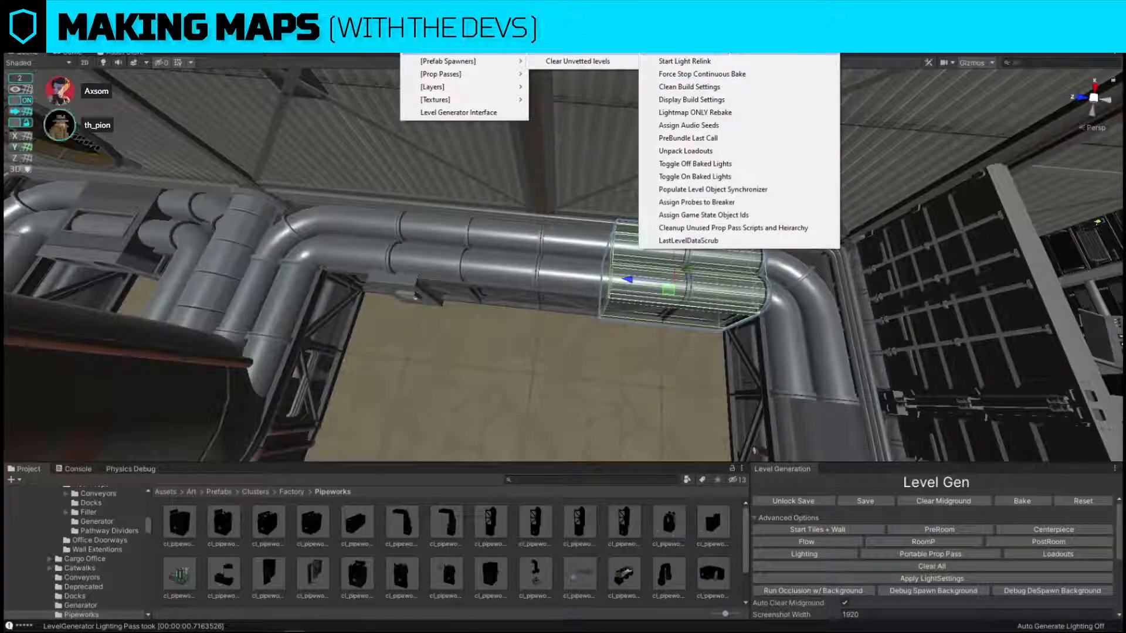
left_click(684, 61)
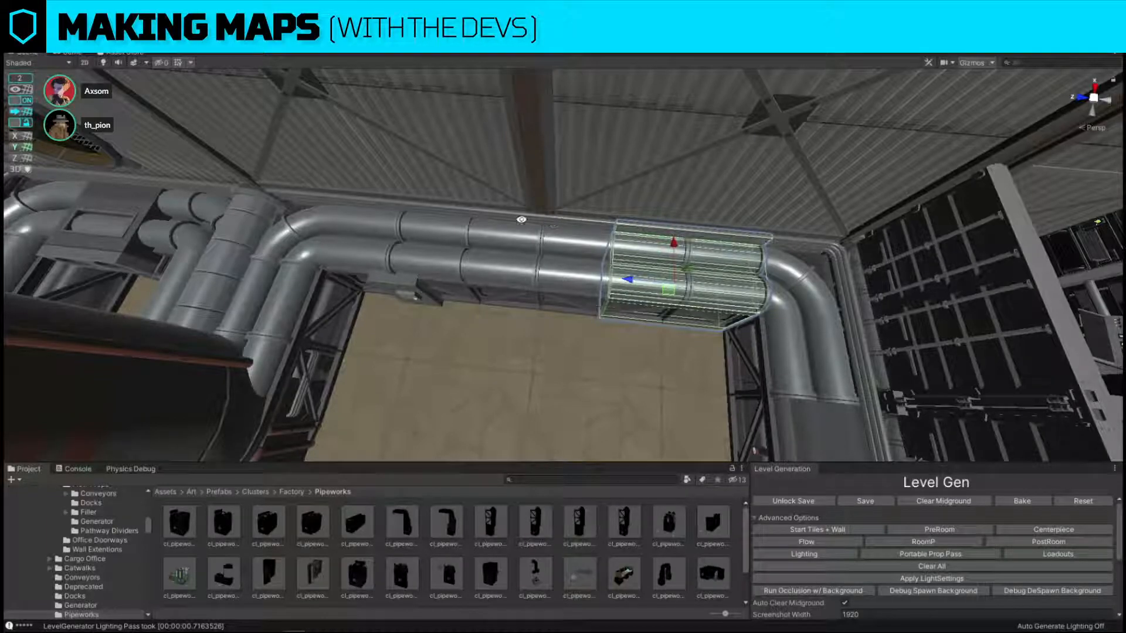
Delete the box piece standing in the gap of the pipe run along the raised office's wall.
left_click_drag(472, 214, 837, 208, "alt")
scroll(837, 208, "up", 3)
left_click(565, 218)
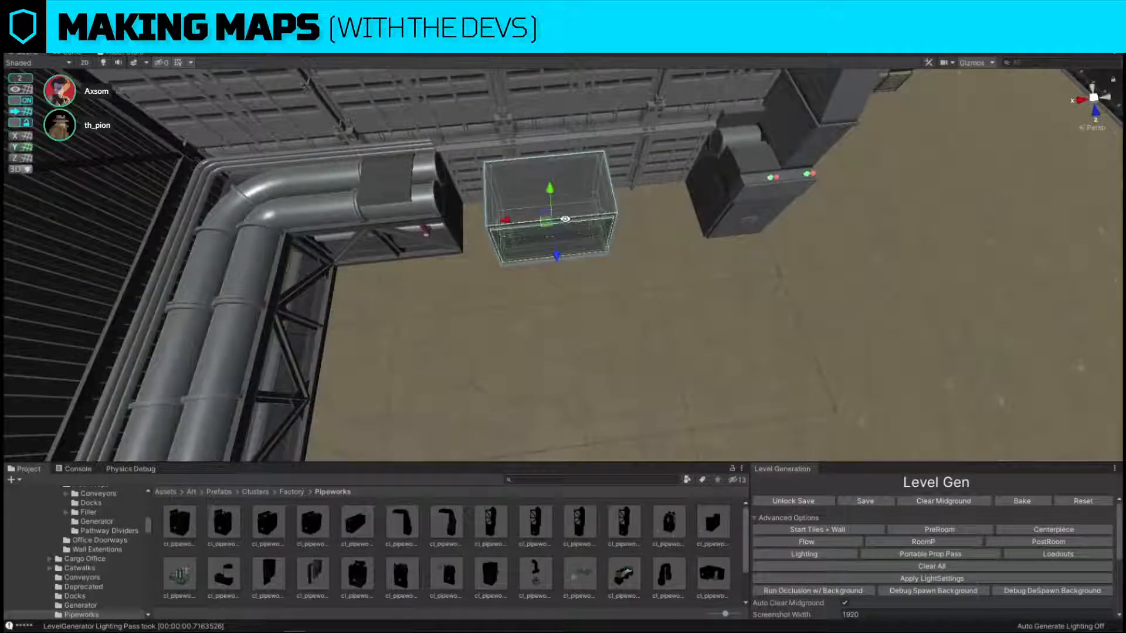
key("Delete")
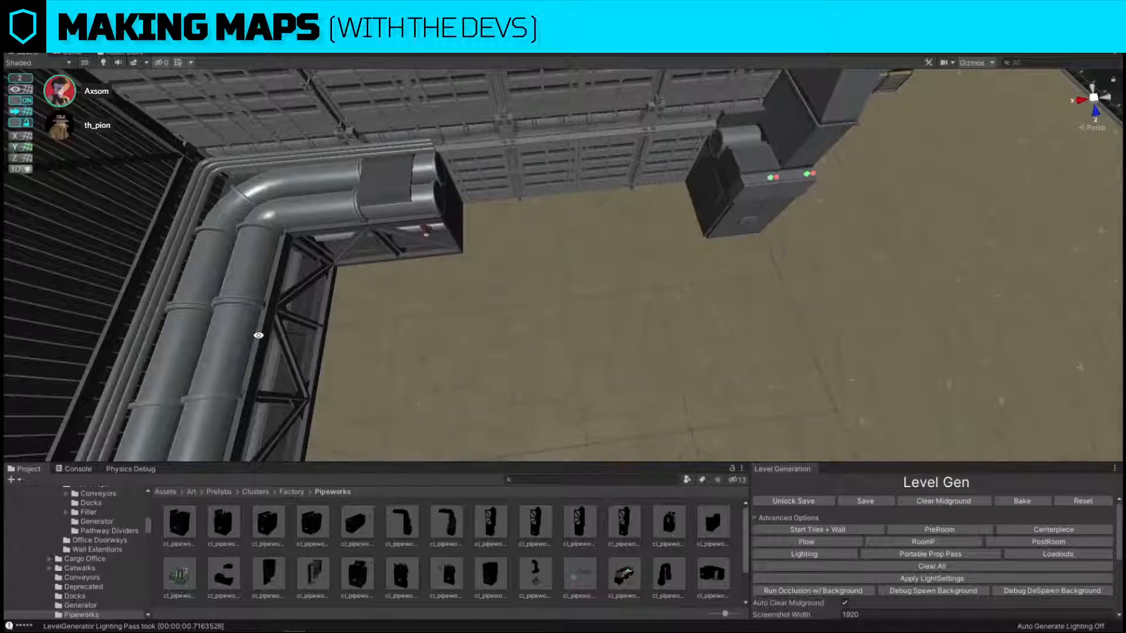
Fill the gap in the office-wall pipe run with straight sections reaching the piece with red and green lights.
left_click(240, 333)
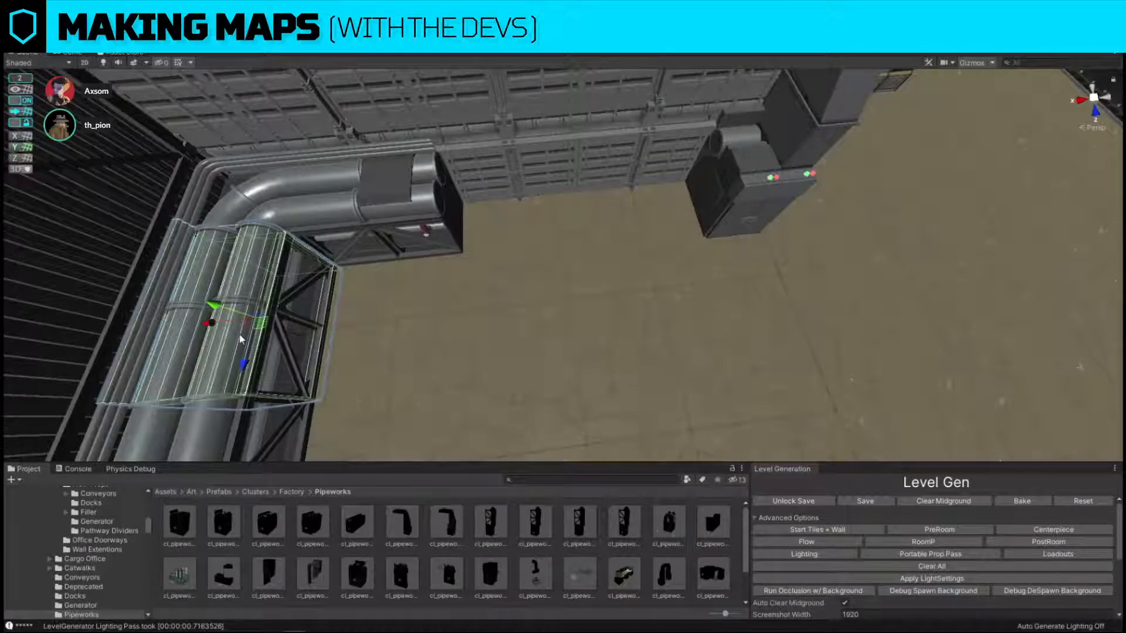
left_click_drag(278, 331, 618, 216)
right_click_drag(618, 216, 593, 261)
left_click(608, 93)
Swap the piece with red and green lights and the adjacent straight section along the office-wall pipe run.
left_click(593, 262)
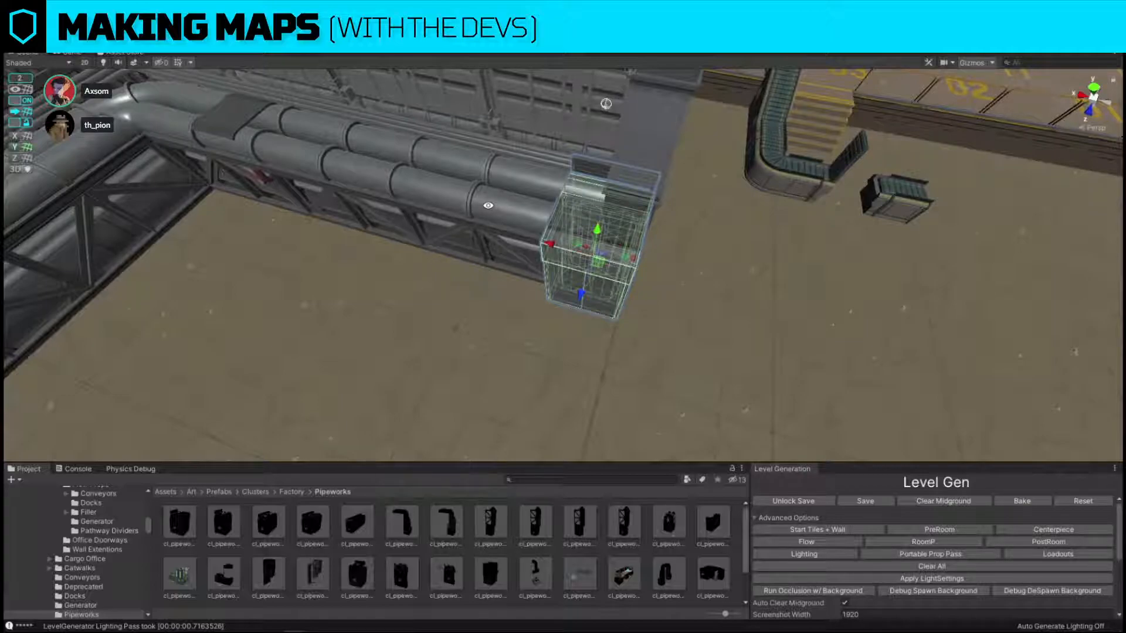
left_click_drag(534, 203, 616, 294, "alt")
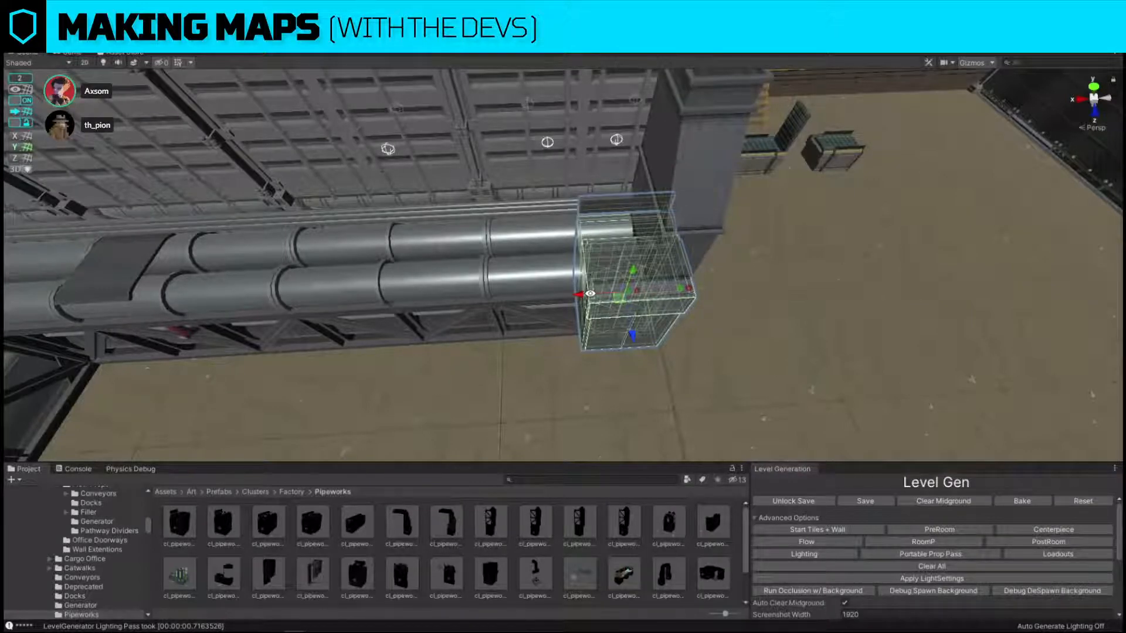
left_click_drag(574, 297, 404, 305)
left_click(577, 273)
left_click_drag(463, 287, 553, 279)
key("s")
right_click_drag(552, 278, 626, 136)
left_click(626, 136)
Inspect the whole room from above, checking the pipe runs around the chemical tank and the office platform.
right_click_drag(753, 141, 583, 264)
key("w")
key("s")
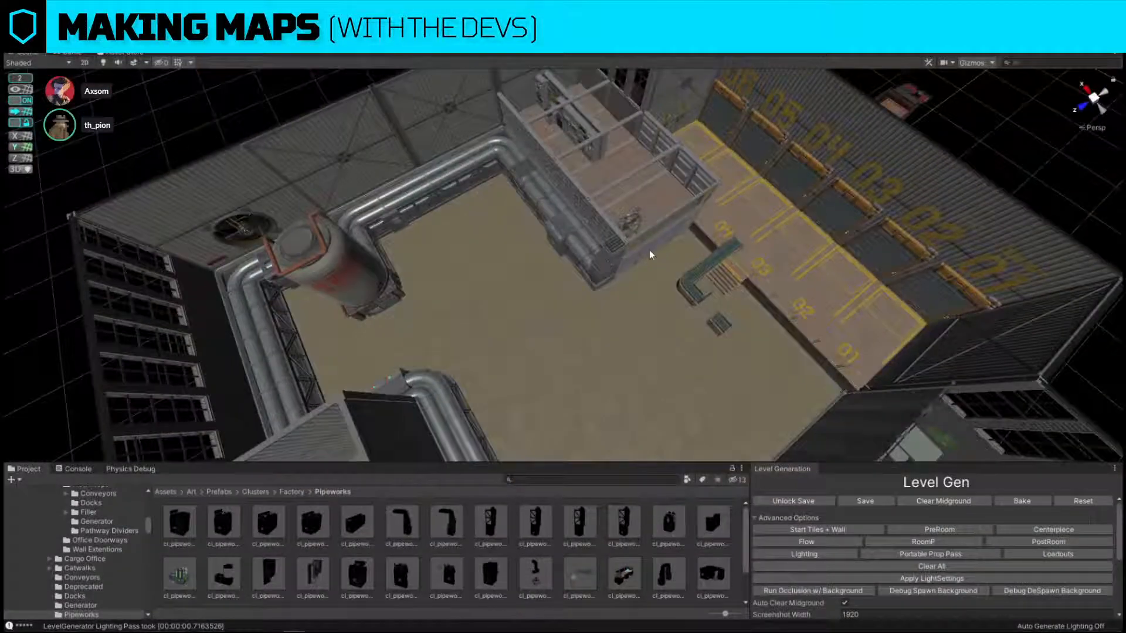
right_click_drag(649, 250, 563, 225)
left_click_drag(587, 225, 293, 282, "alt")
left_click_drag(672, 271, 553, 209, "alt")
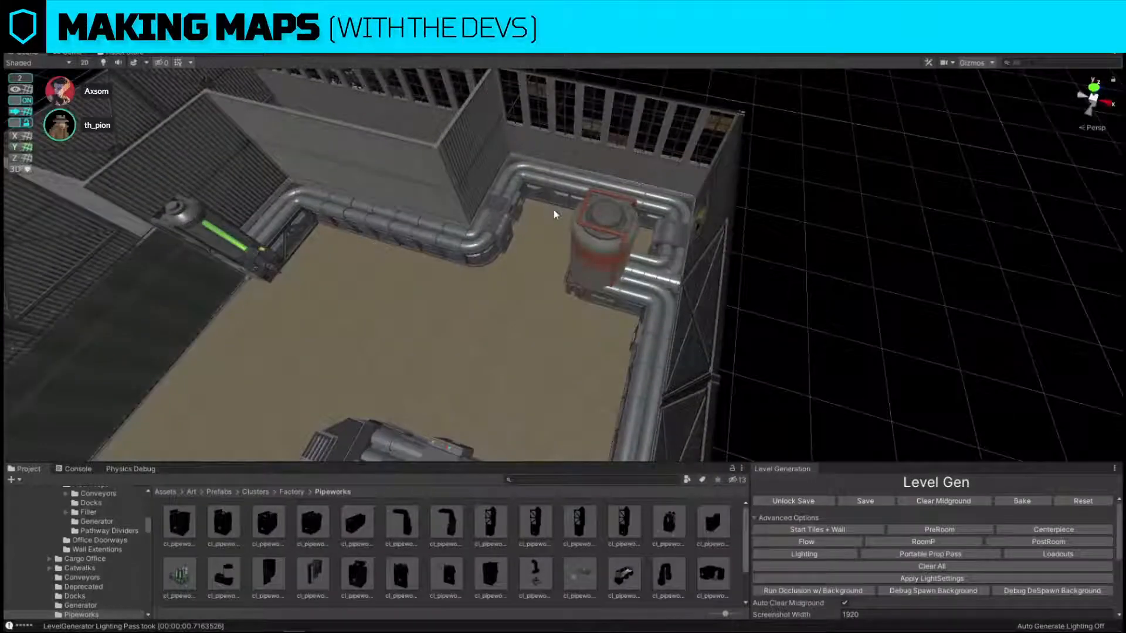
key("w")
right_click_drag(553, 209, 774, 235)
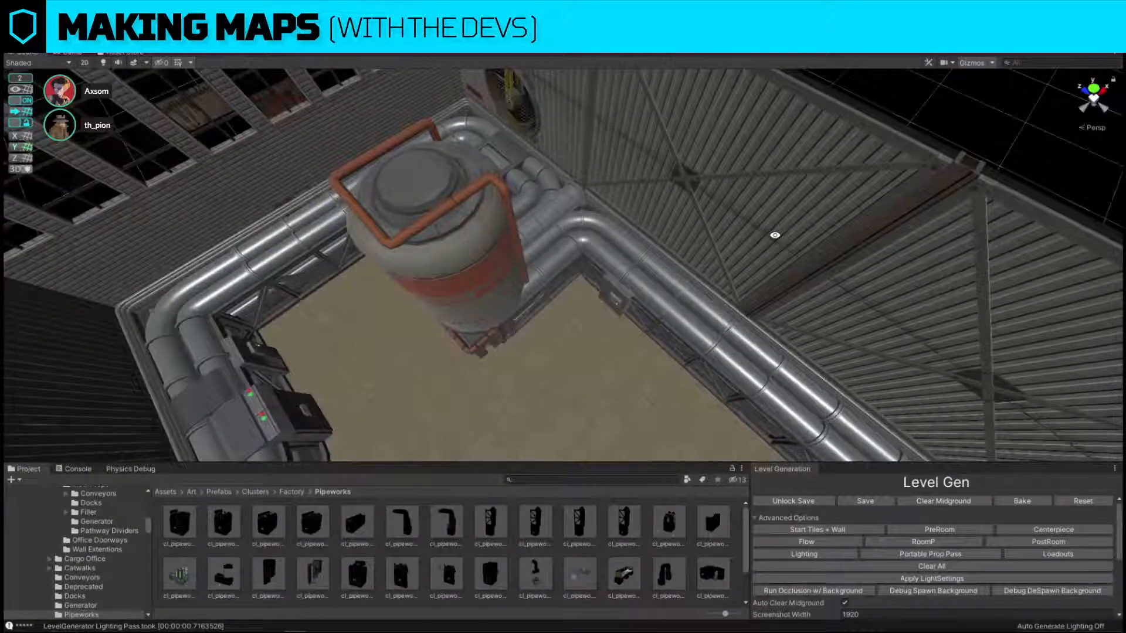
Slide the straight pipe section beside the chemical tank along the wall toward the tank's other side.
left_click(508, 274)
right_click_drag(508, 274, 670, 317)
key("s")
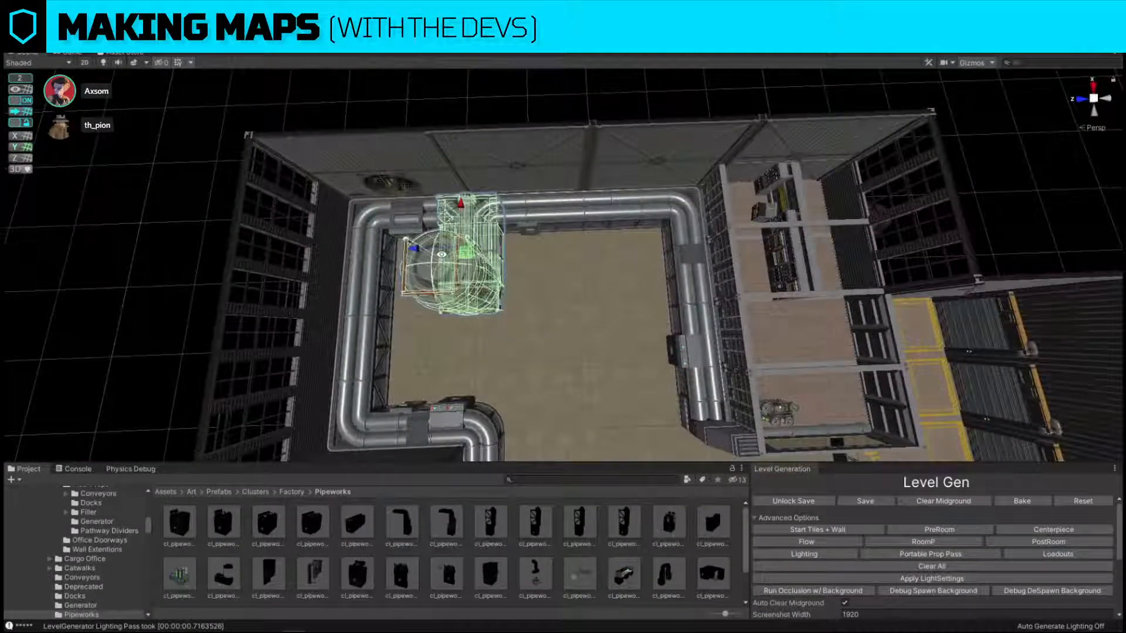
mouse_move(417, 246)
left_mouse_down()
mouse_move(488, 253)
mouse_move(426, 250)
left_mouse_up()
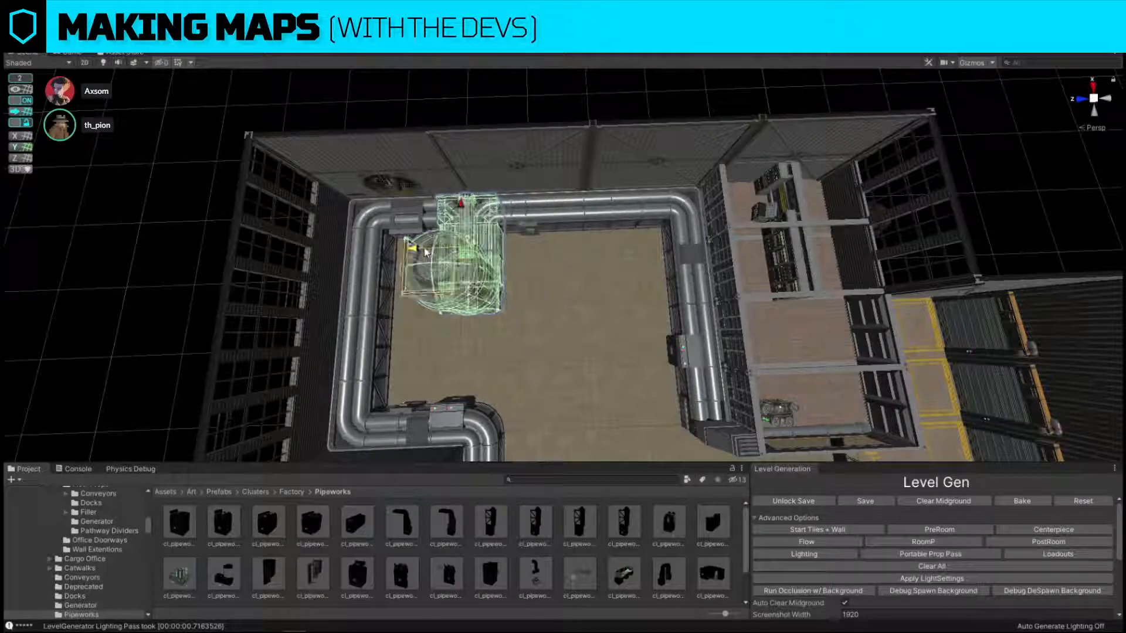
left_click(527, 207)
key("w")
right_click_drag(527, 207, 550, 210)
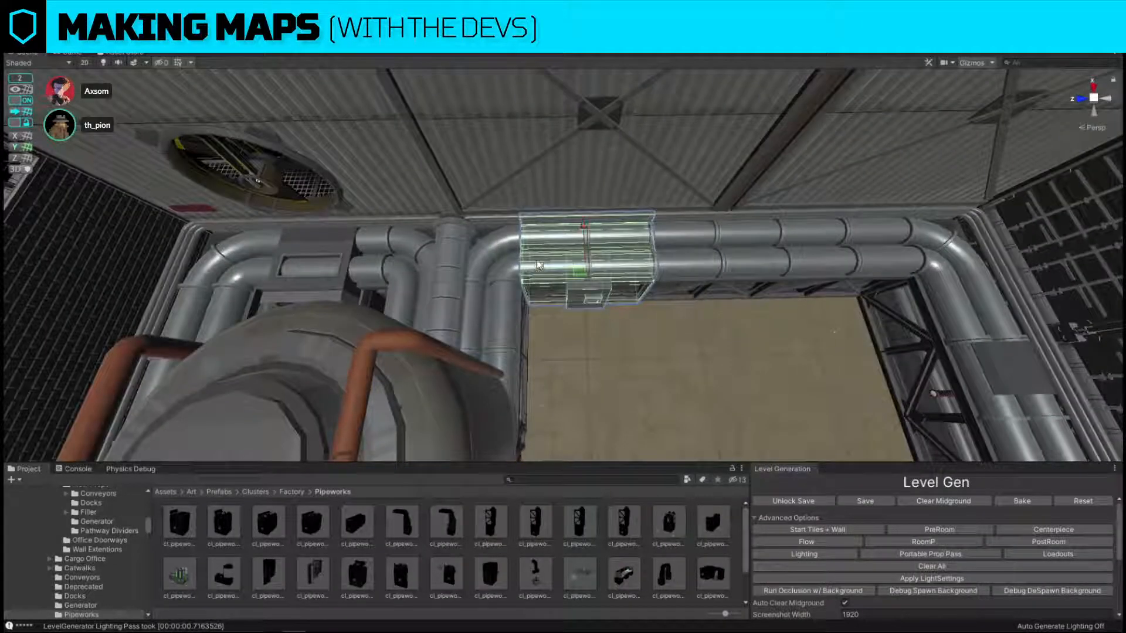
left_click_drag(545, 265, 428, 257)
Slide the chemical tank assembly along the wall into the gap left by the moved pipe section.
left_click(379, 372, "shift")
key("s")
right_click_drag(378, 372, 392, 353)
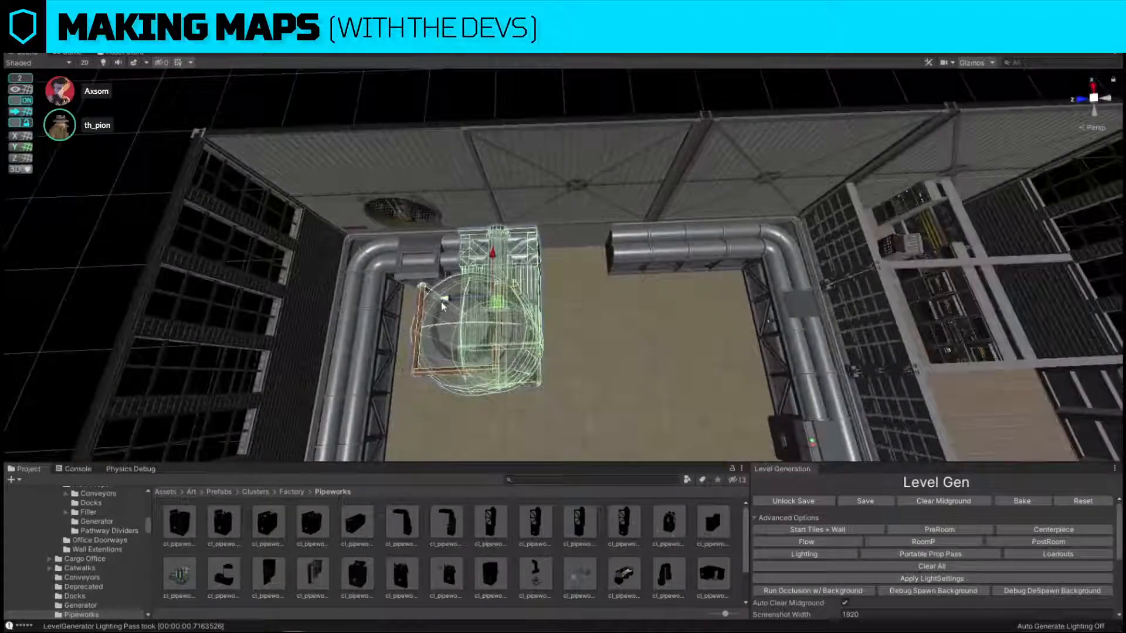
left_click_drag(444, 304, 521, 295)
key("s")
right_click_drag(521, 294, 551, 243)
left_click(815, 186)
Examine the level from floor height and from above, including the chemical tank, loading bays and office platform.
left_click_drag(815, 186, 536, 239, "alt")
key("w")
right_click_drag(536, 240, 586, 241)
key("w")
key("w")
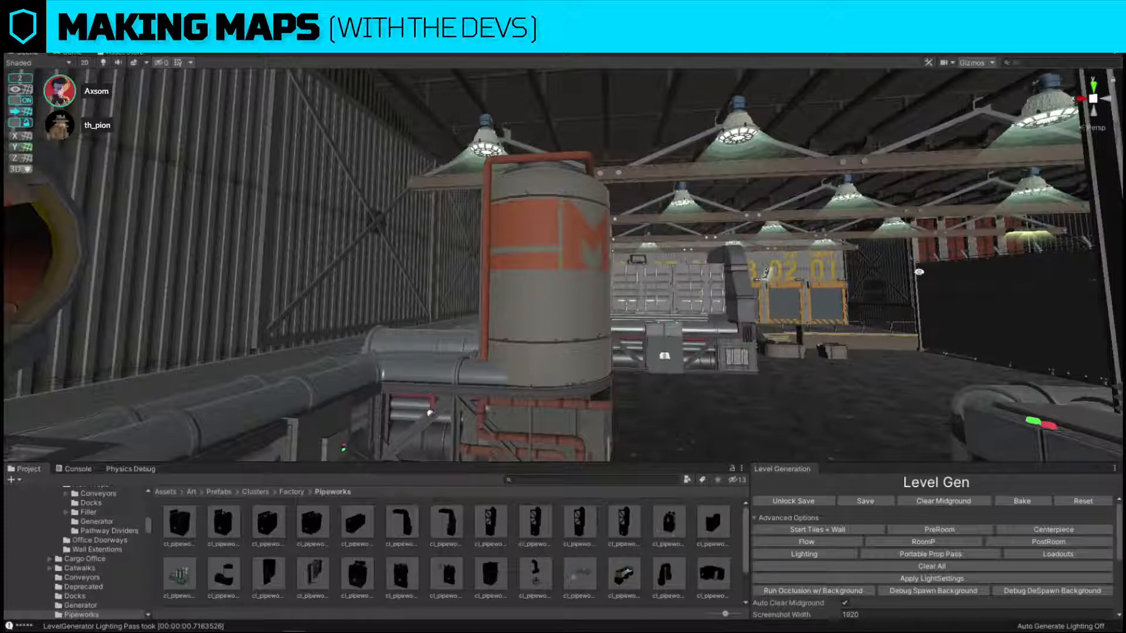
right_click_drag(350, 223, 986, 248)
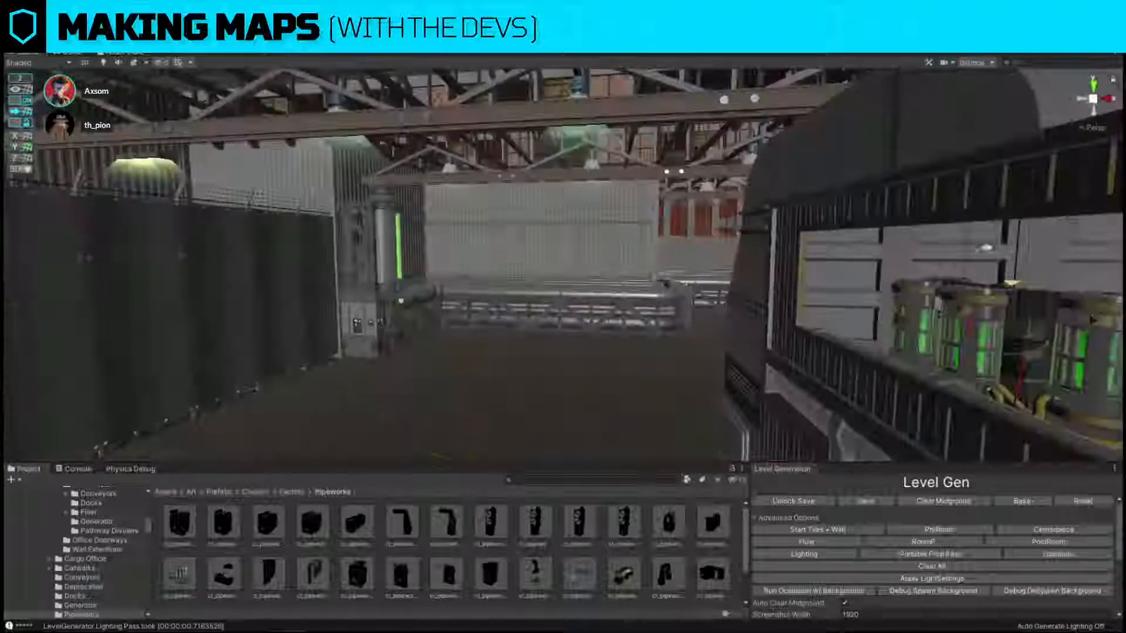
right_click_drag(614, 169, 617, 392)
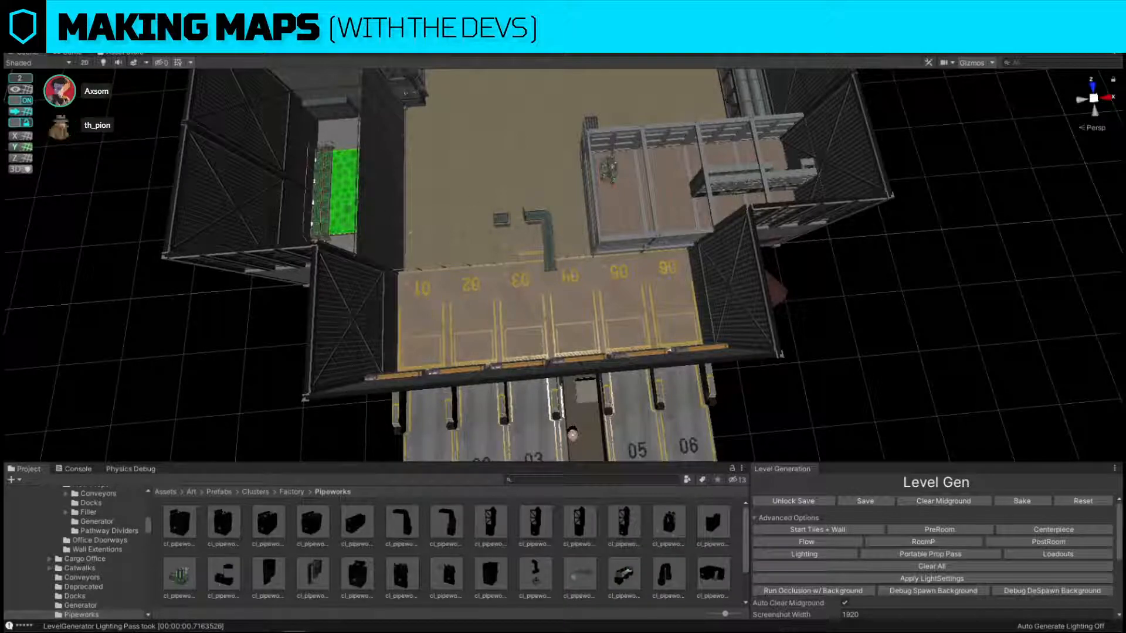
right_click_drag(537, 235, 705, 205)
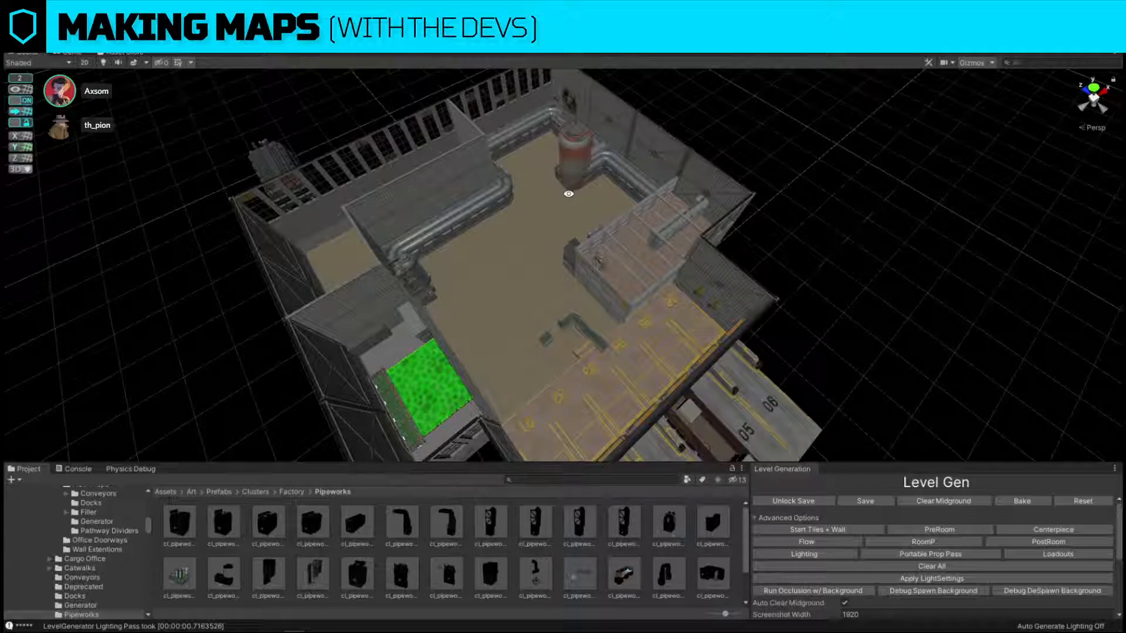
left_click_drag(810, 221, 729, 217, "alt")
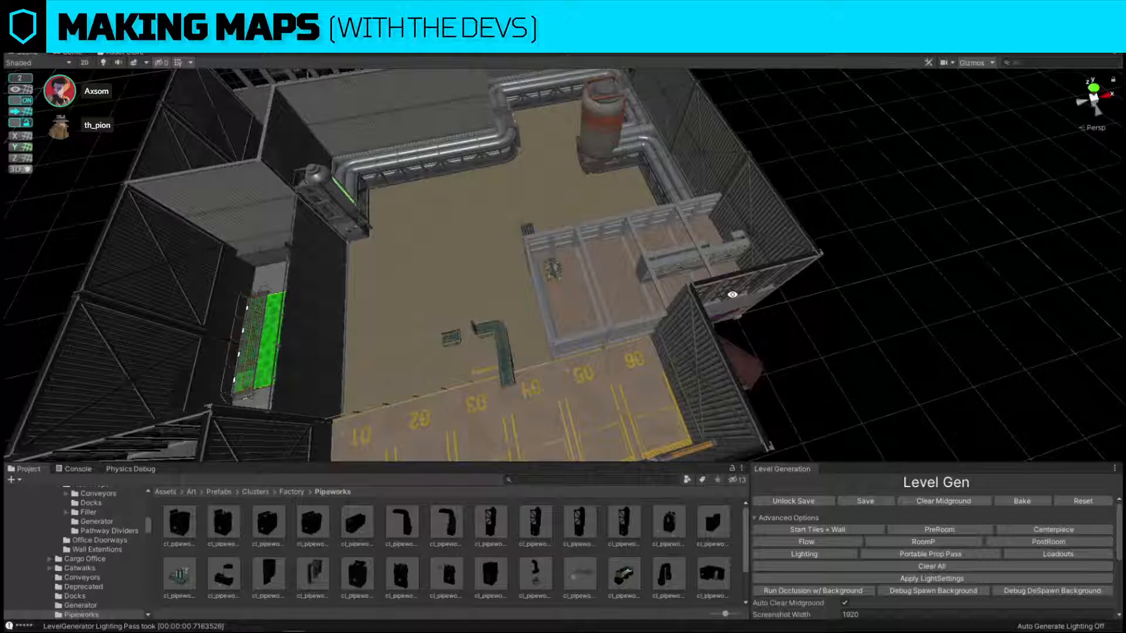
Delete the unwanted object beside the partition wall near loading bay 01.
left_click_drag(859, 181, 519, 284, "alt")
left_click(604, 323)
left_click(519, 284)
key("Delete")
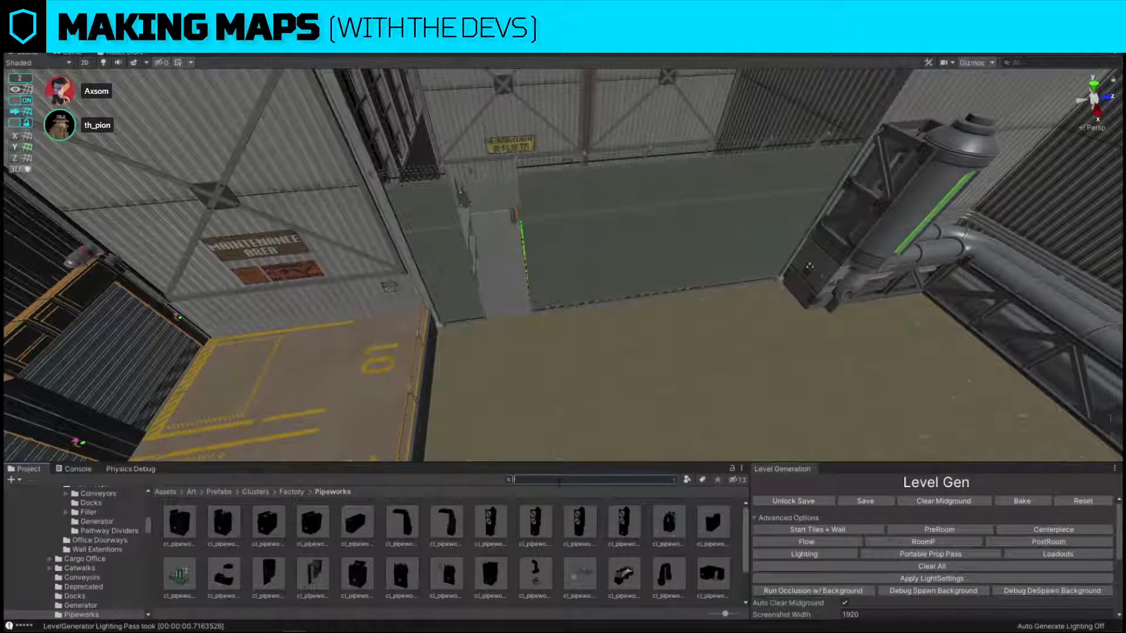
Search the assets for "fence" and replace the narrow wall section next to the maintenance-area wall with a fence doorway piece.
type("fence")
scroll(606, 540, "down", 3)
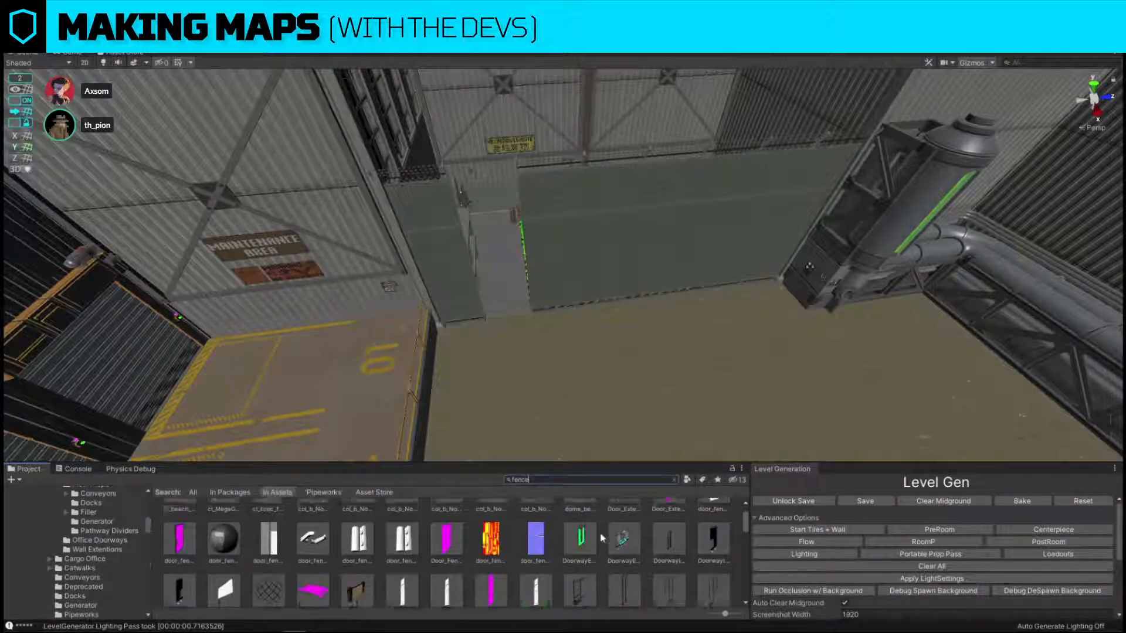
scroll(606, 540, "up", 2)
left_click(451, 271)
key("ctrl+shift+r")
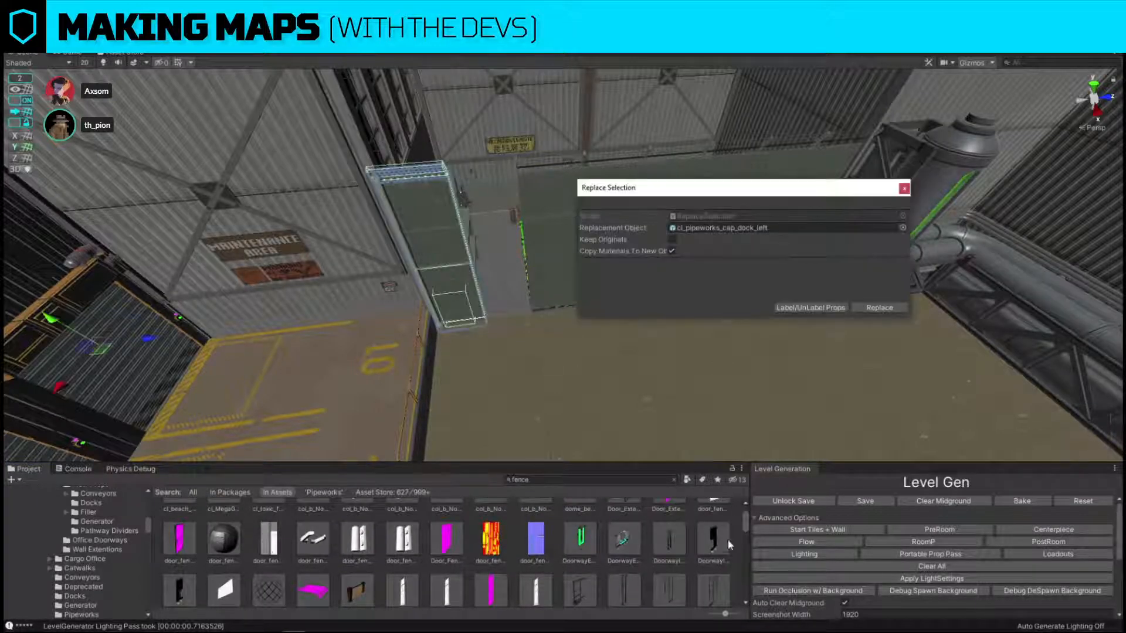
left_click_drag(726, 541, 762, 228)
left_click(901, 310)
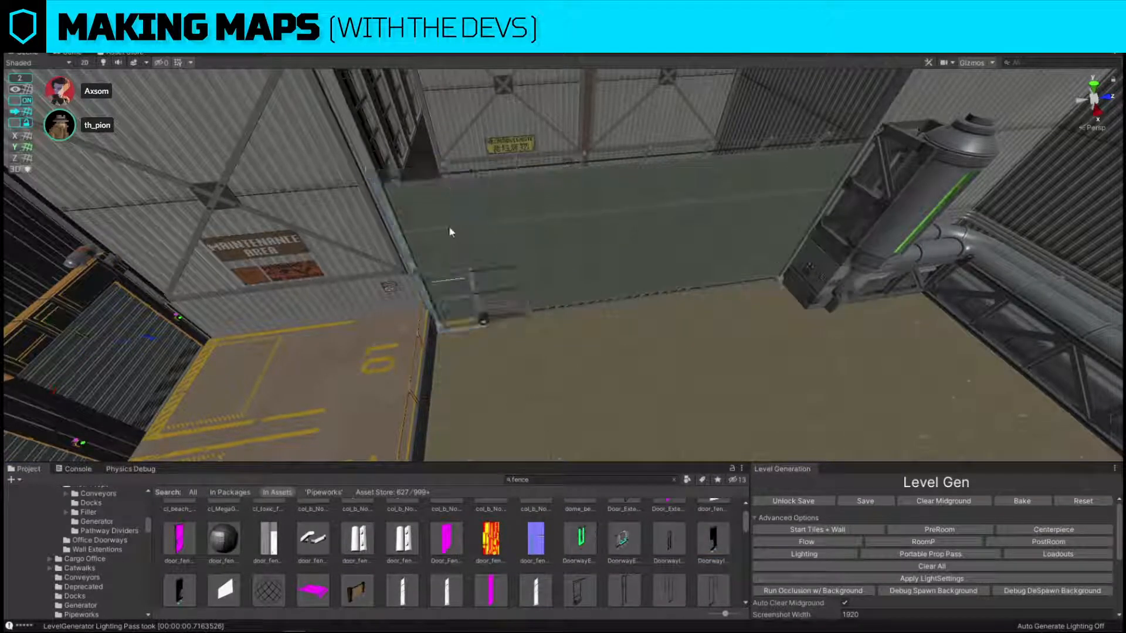
Examine the new fence doorway up close and the toxic chemical area behind the partition wall.
left_click(450, 227)
right_click_drag(575, 211, 375, 189)
key("w")
left_click(530, 278)
right_click_drag(530, 277, 607, 324)
key("s")
left_click_drag(457, 235, 578, 256)
right_click_drag(578, 257, 630, 179)
key("w")
Slide the wall-mounted fixture beside the Hazardous Waste sign along the wall.
left_click(625, 176)
key("s")
right_click_drag(358, 258, 441, 252)
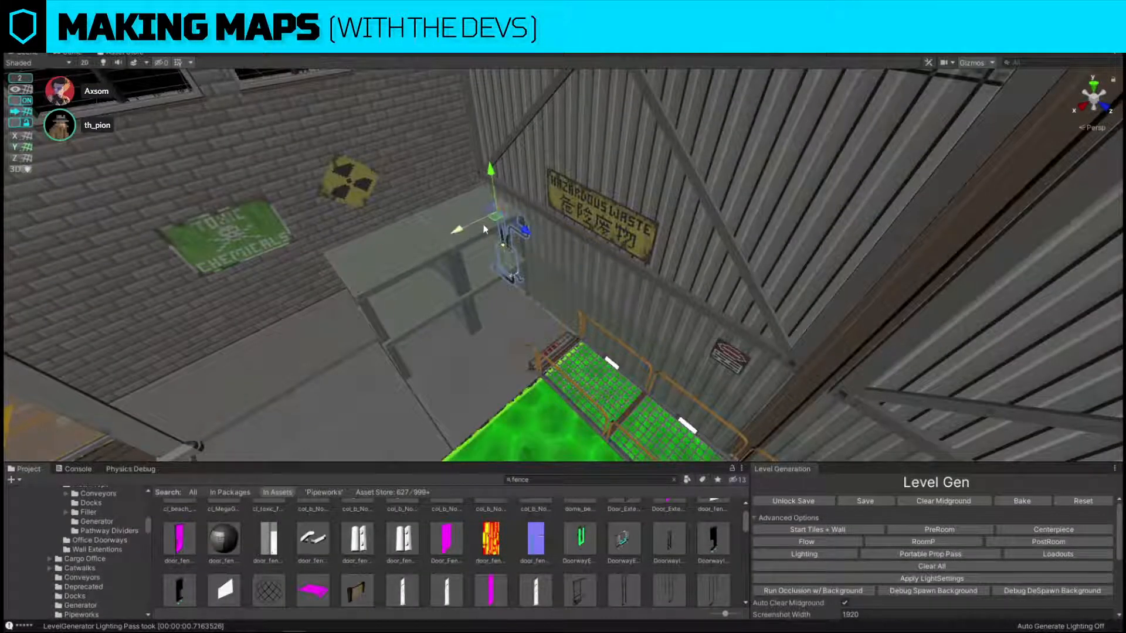
left_click_drag(524, 229, 583, 264)
Search the assets for "stoop" and replace the conveyor-and-stairs assembly at the dock edge with Floor_Stoop_Ramp_4x1.
key("s")
right_click_drag(624, 274, 429, 265)
left_click(428, 265)
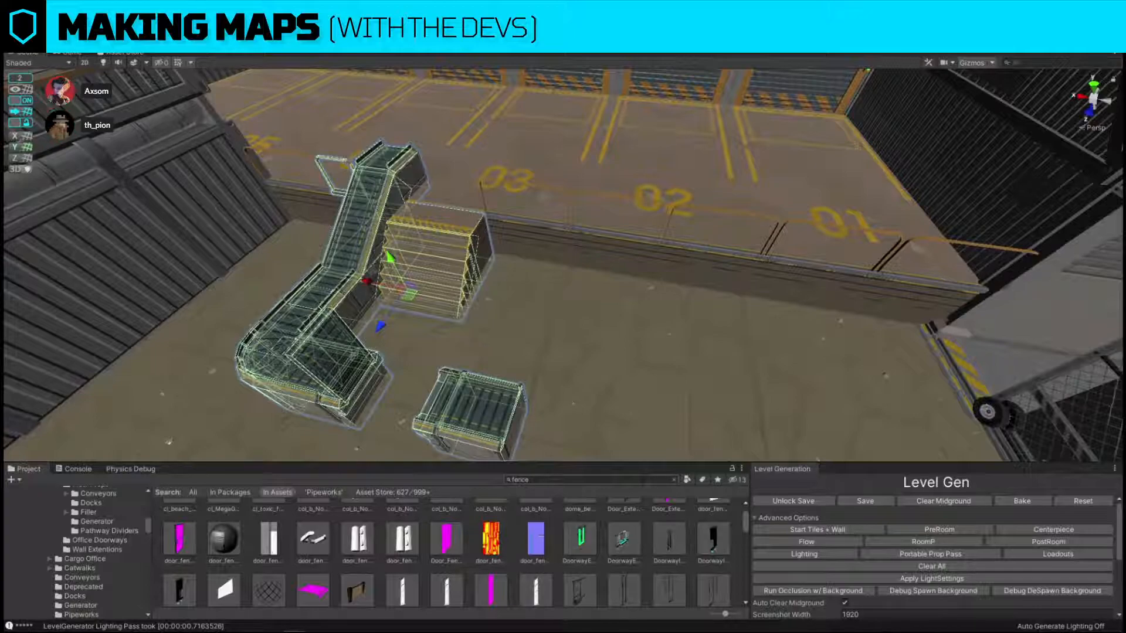
key("ctrl+f")
type("big big")
key("BackSpace")
key("BackSpace")
key("BackSpace")
key("BackSpace")
key("BackSpace")
key("BackSpace")
key("BackSpace")
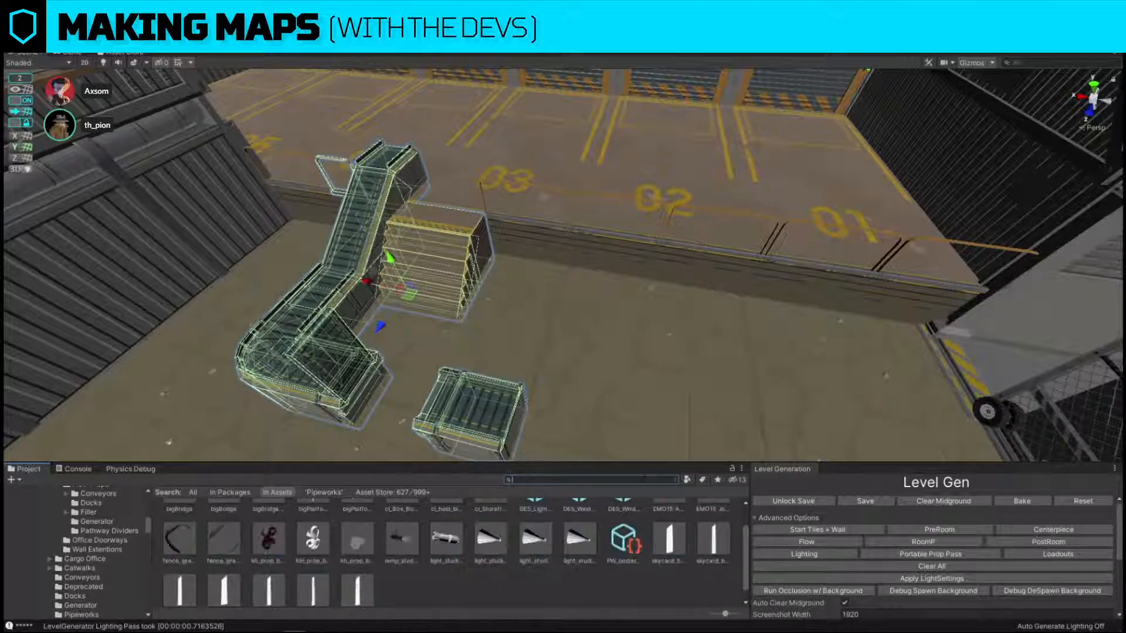
type("stoop")
scroll(608, 520, "up", 1)
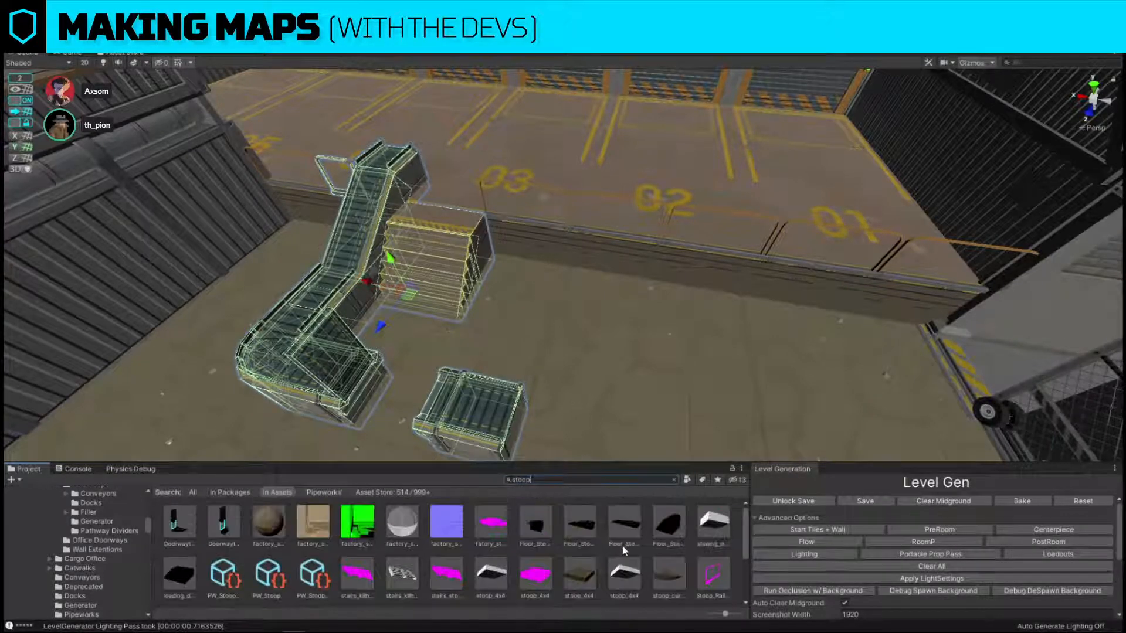
left_click_drag(580, 523, 733, 224)
left_click(892, 303)
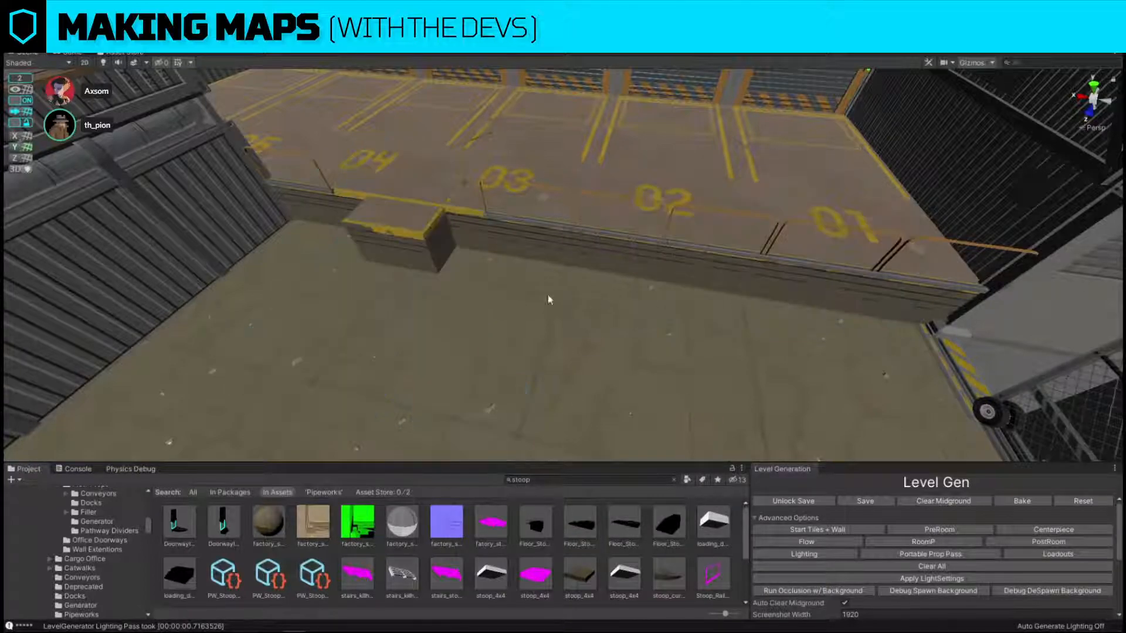
Rotate the stoop ramp to run alongside the dock edge and move it onto the floor in front of bay 03.
key("f")
right_click_drag(405, 198, 435, 226)
key("s")
key("e")
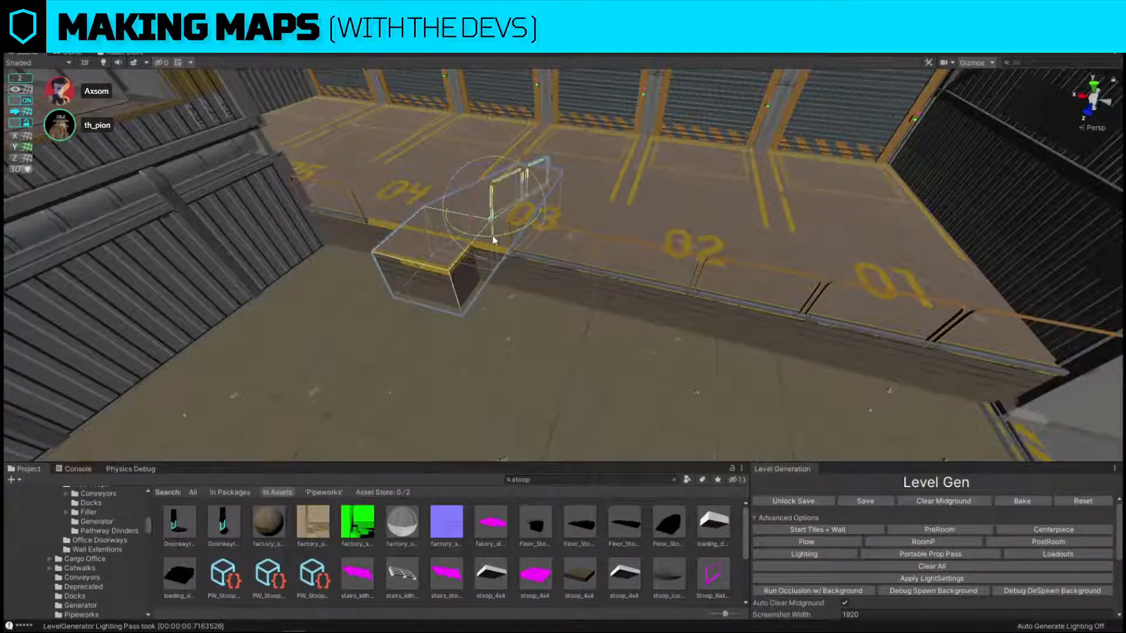
left_click_drag(491, 237, 357, 281)
key("w")
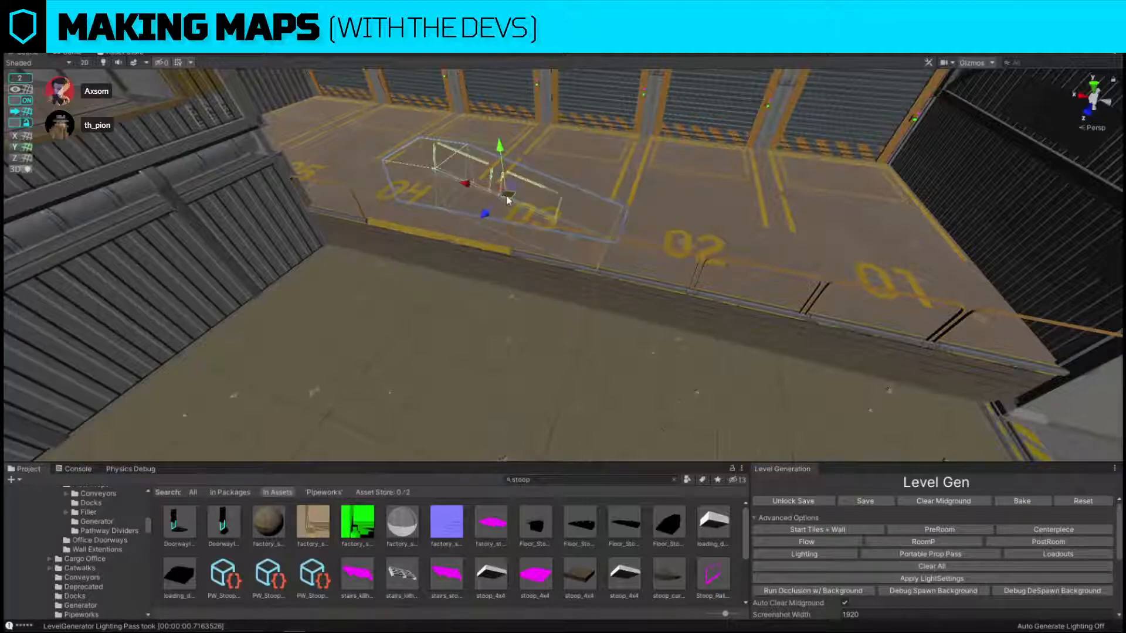
left_click_drag(508, 199, 577, 337)
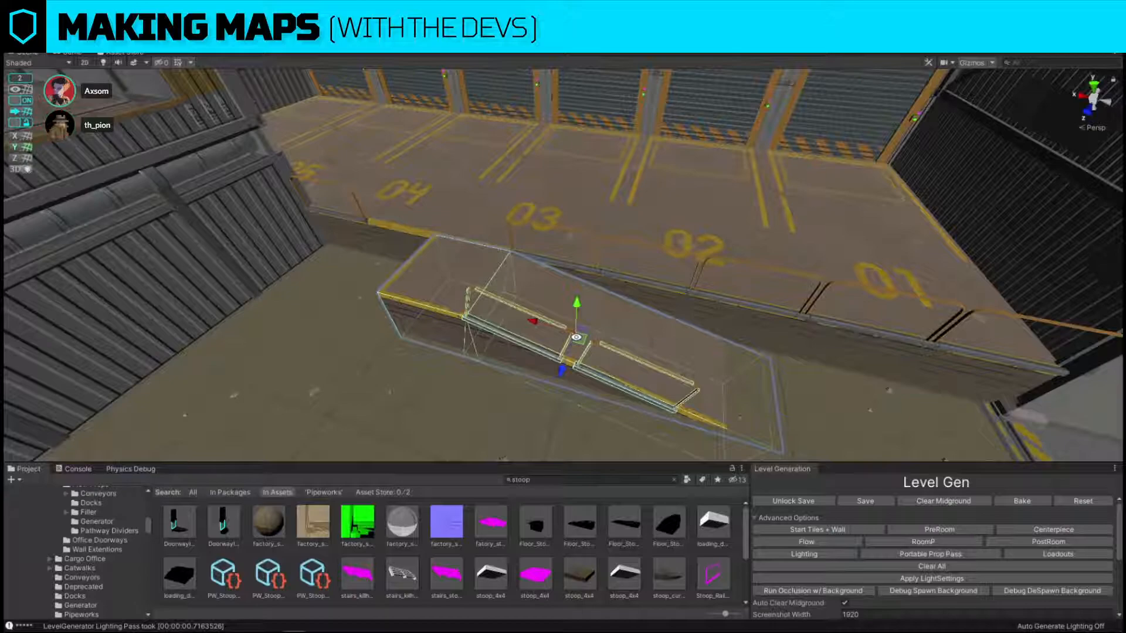
Search the assets for "ramp left" and replace the stoop ramp with cl_Factory_Dock_Ramp_Left.
left_click(546, 479)
key("ctrl+shift+r")
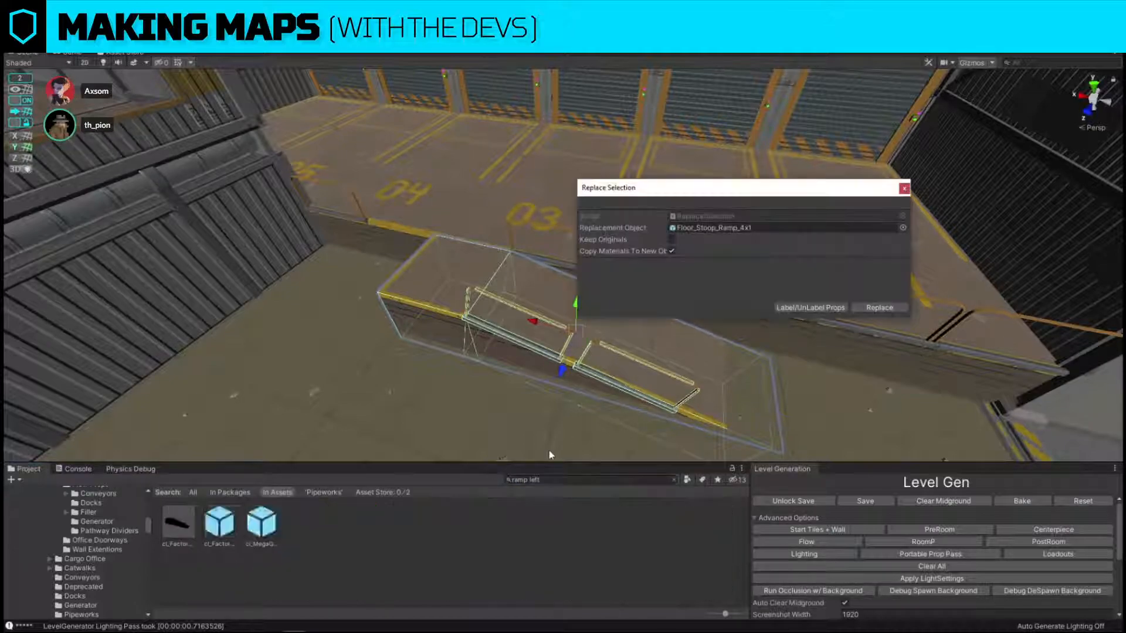
left_click_drag(181, 526, 789, 224)
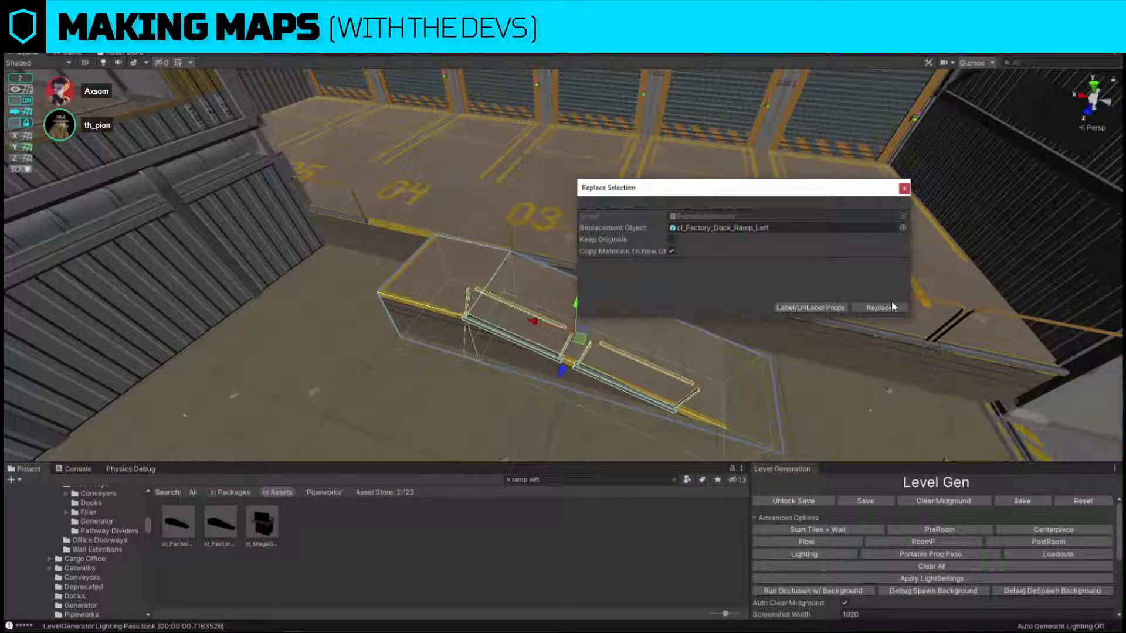
left_click(892, 304)
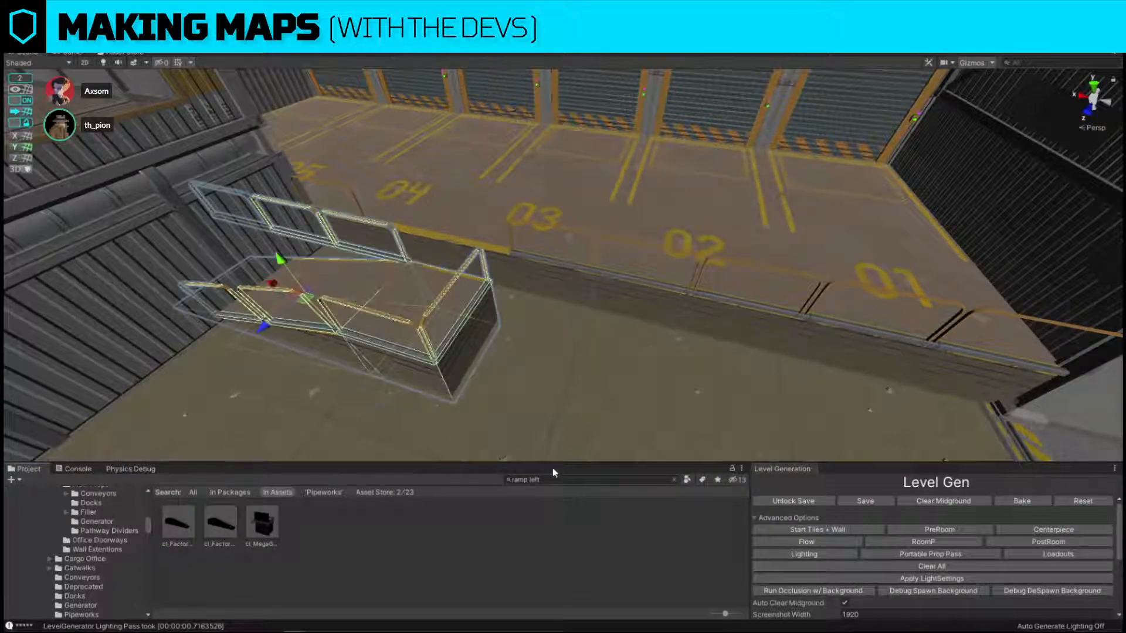
Search the assets for "ramp right" and replace the dock ramp with the right-hand factory dock ramp.
left_click_drag(554, 480, 453, 482)
type("ramp right")
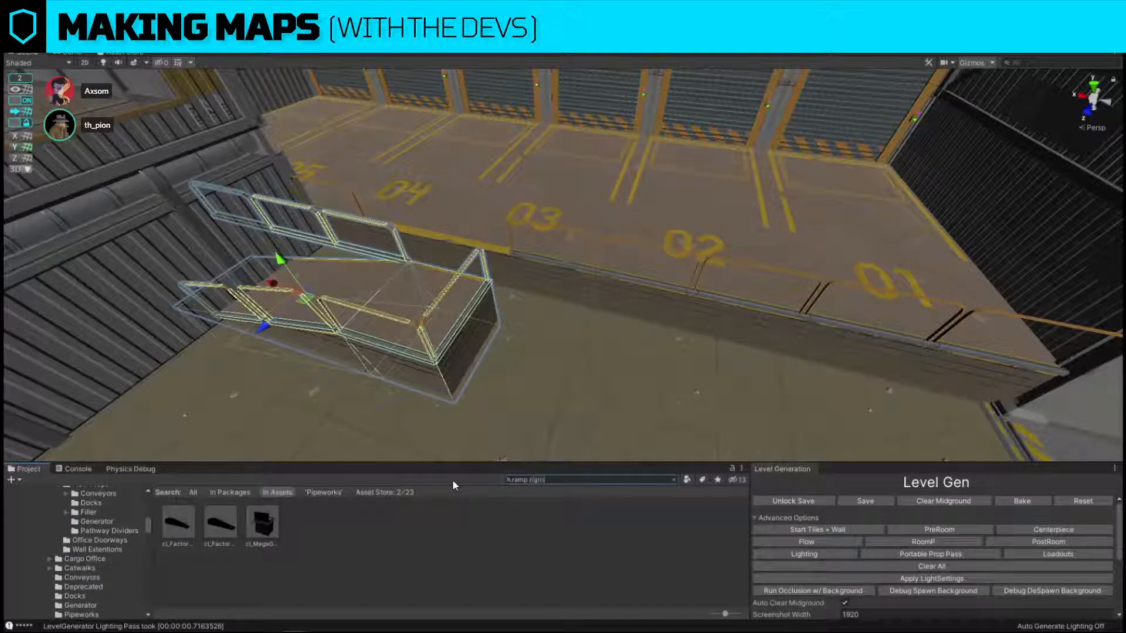
key("ctrl+shift+r")
left_click_drag(190, 529, 757, 229)
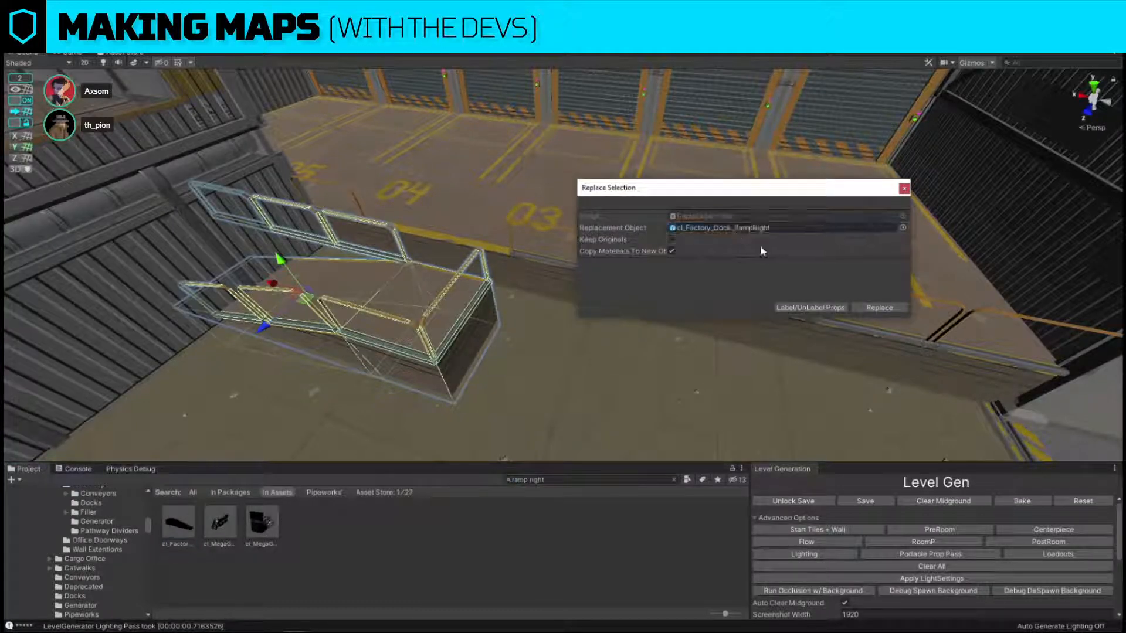
left_click(891, 309)
Rotate the dock ramp a half turn so its railing faces the open floor, and move it against the dock edge below bay 04.
left_click(439, 314)
right_click_drag(441, 314, 554, 311)
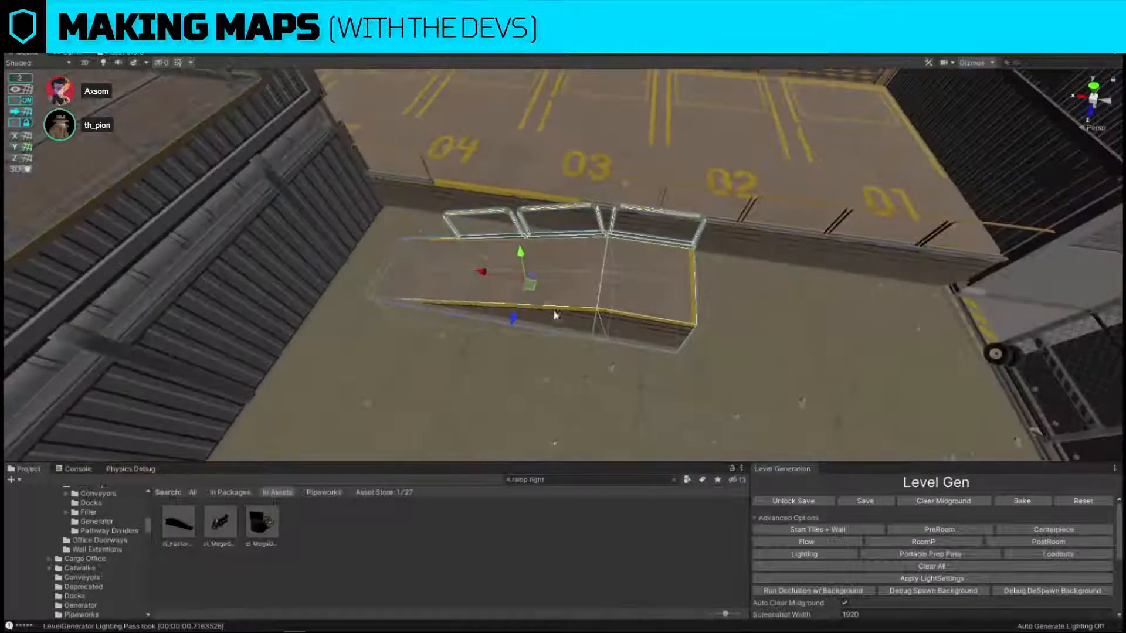
key("e")
left_click_drag(540, 313, 881, 338, "ctrl")
key("w")
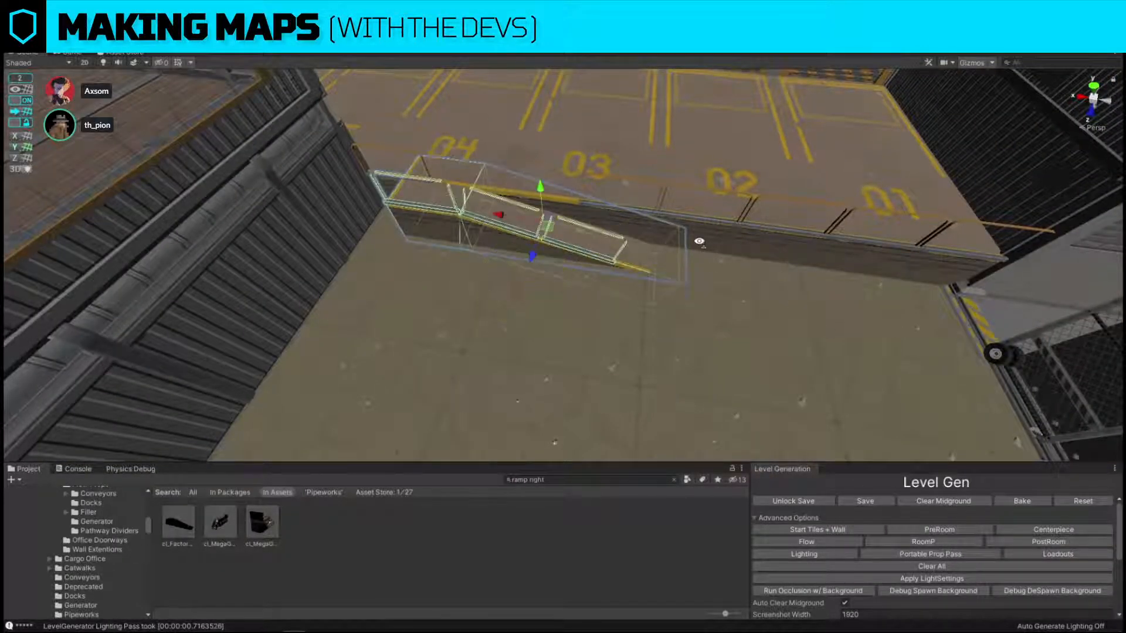
right_click_drag(699, 241, 709, 267)
left_click_drag(653, 263, 599, 318)
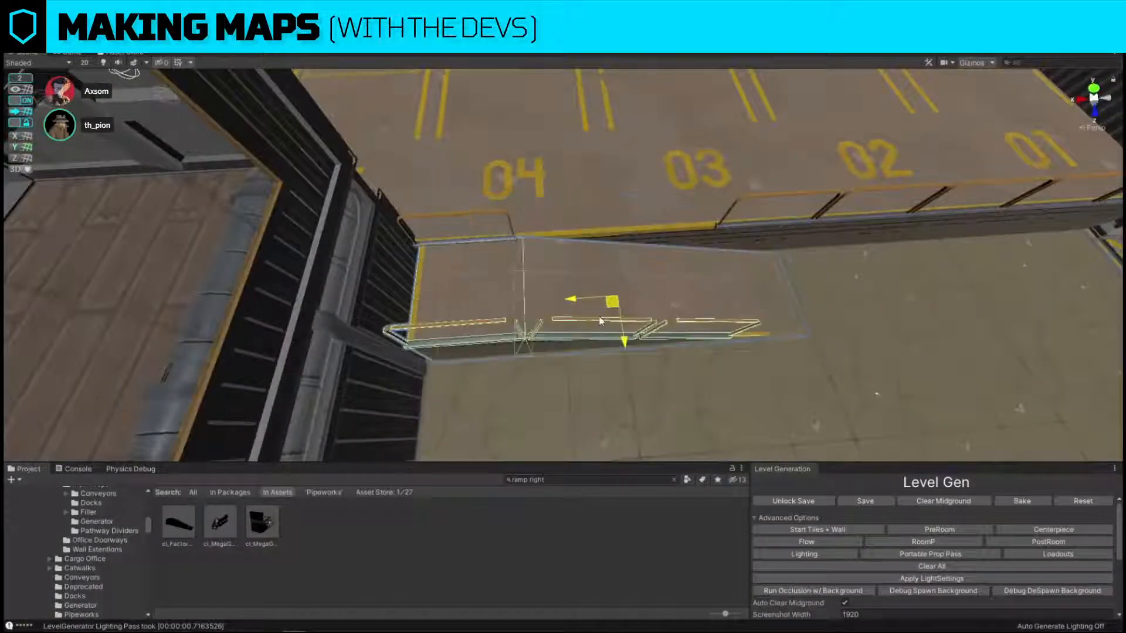
Slide the dock-edge railing section blocking the ramp's platform along the edge into the gap between bays 04 and 03.
left_click(491, 237)
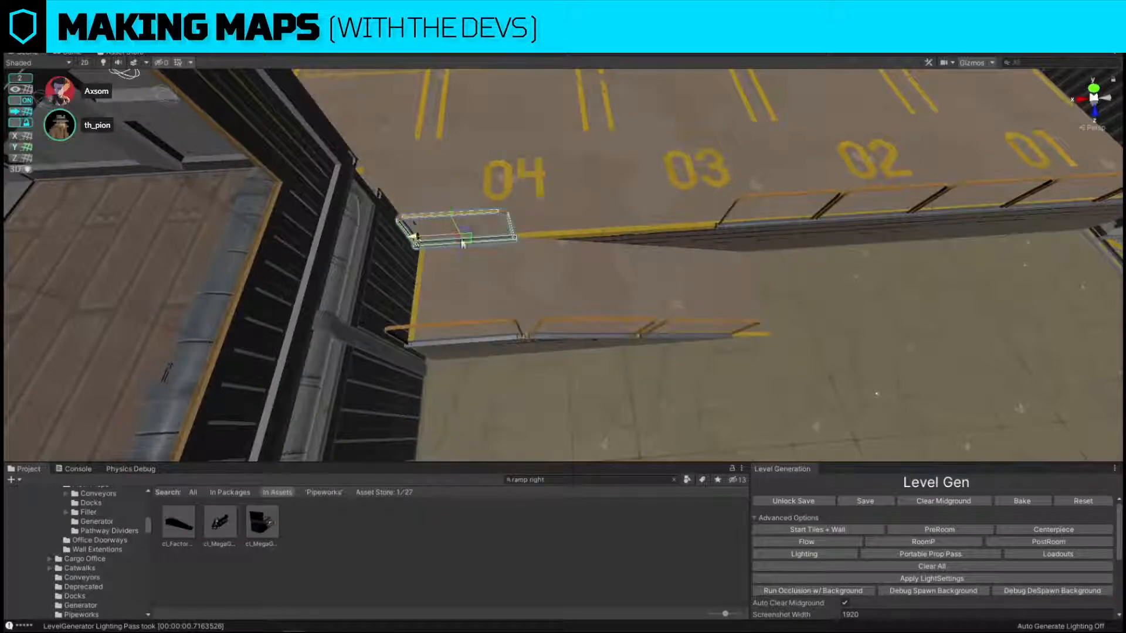
left_click_drag(454, 271, 560, 247)
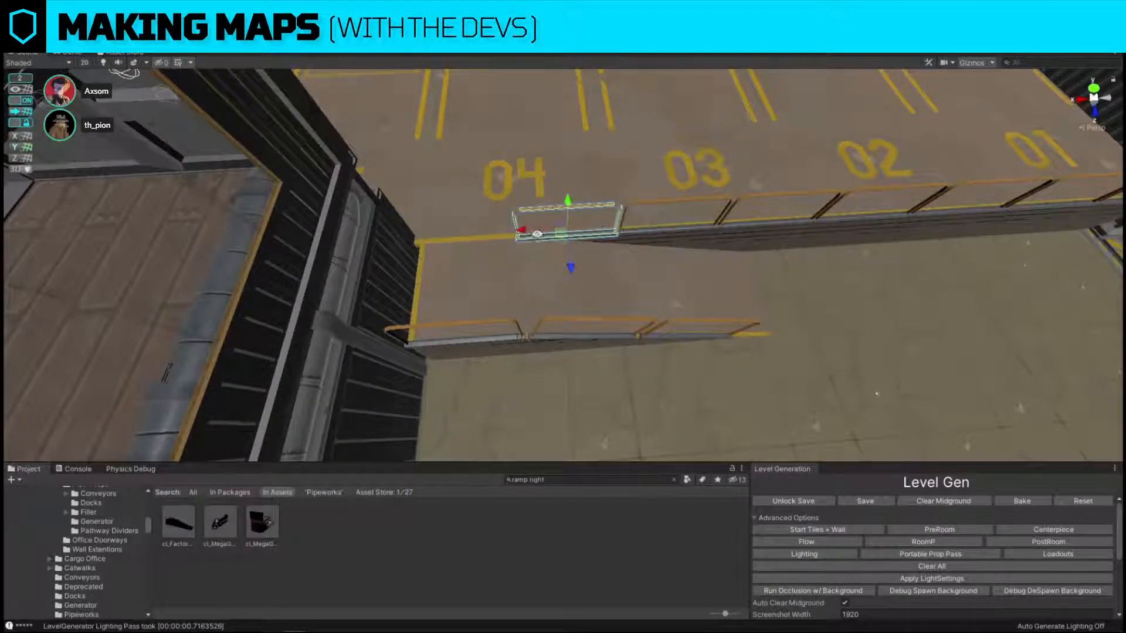
Turn off grid snapping and nudge the ramp along the dock edge toward the side wall.
left_click(560, 283)
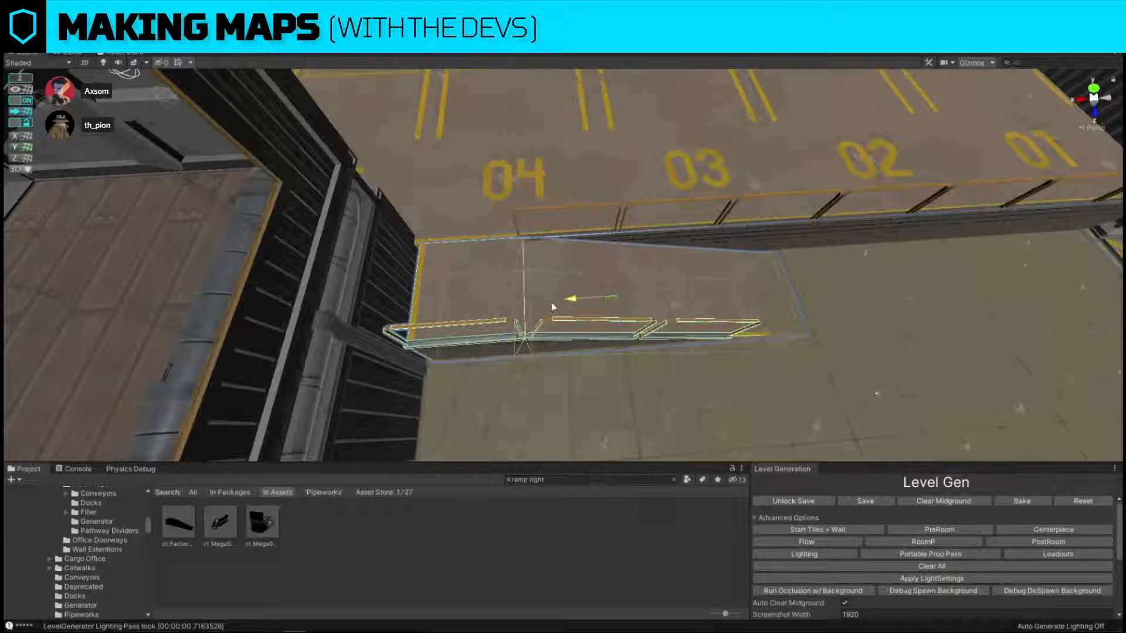
left_click(21, 104)
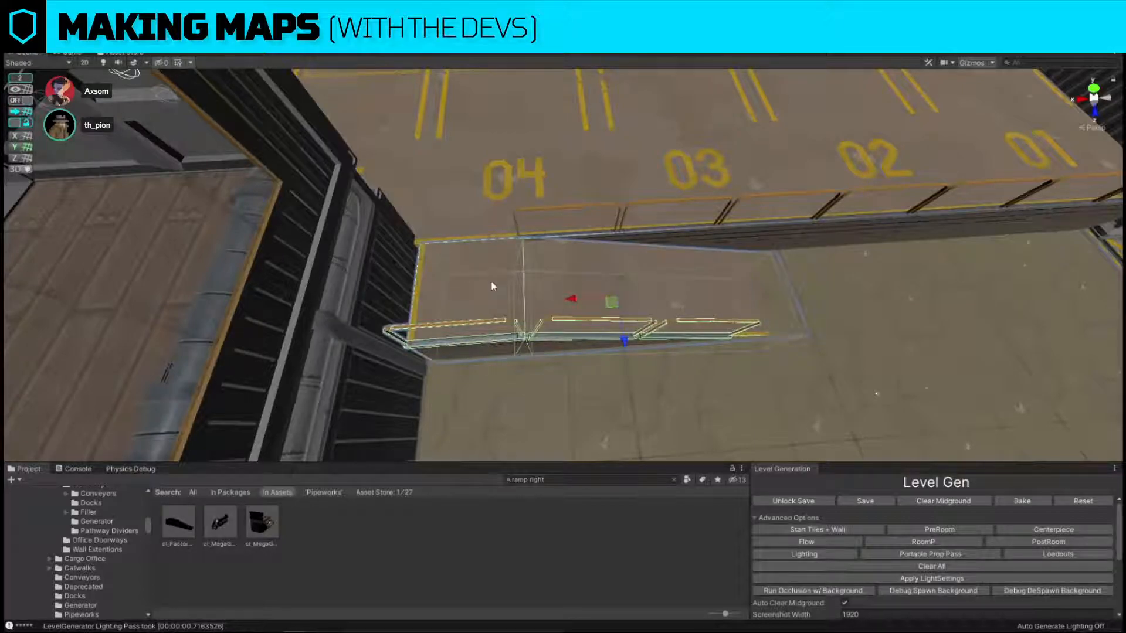
left_click_drag(571, 299, 567, 300)
right_click_drag(566, 300, 509, 312)
Turn grid snapping back on and slide the ramp along the dock edge so its platform sits below bay 03.
left_click(509, 312)
key("f")
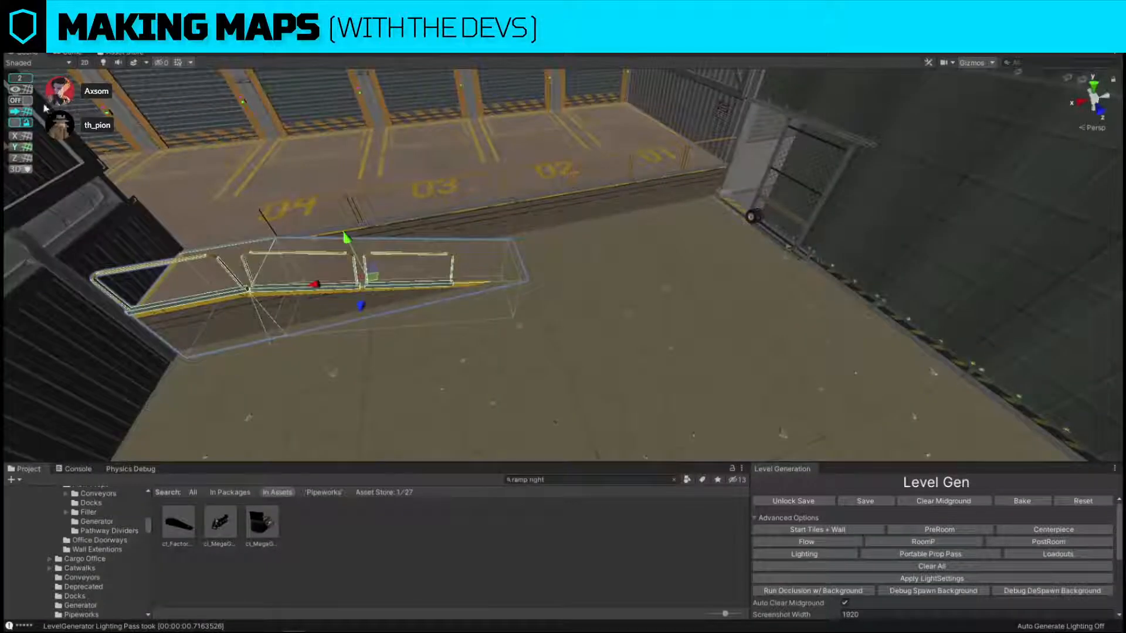
left_click_drag(329, 284, 525, 242)
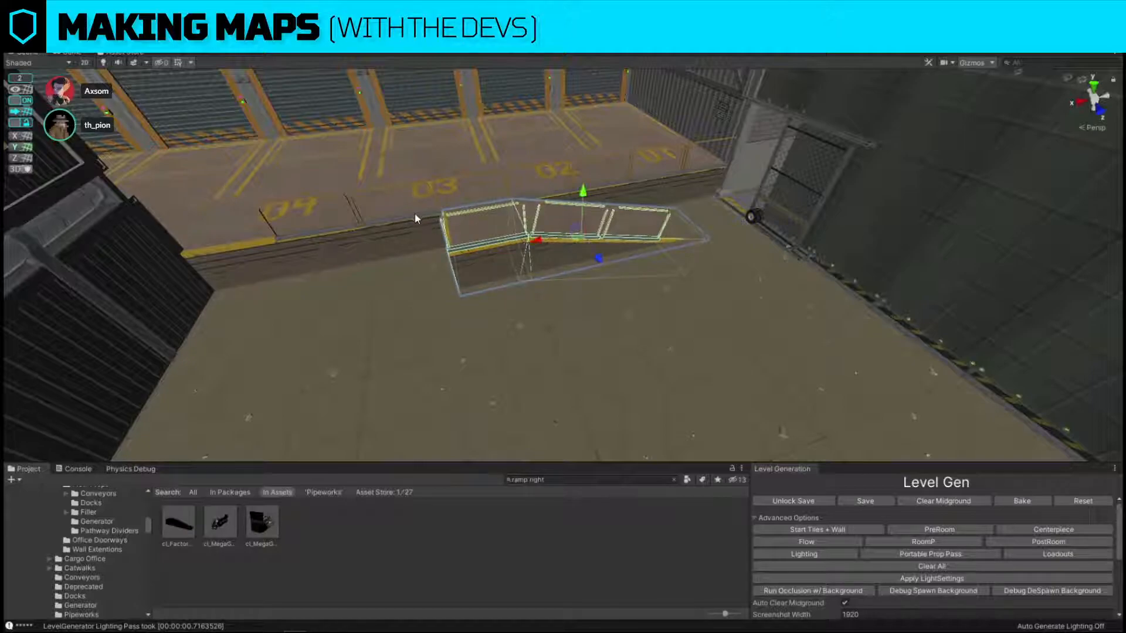
Fill the dock-edge railing gap near bay 04 with a duplicated railing section and delete the extra copy beside the ramp.
left_click(416, 220)
right_click_drag(418, 219, 493, 257)
key("e")
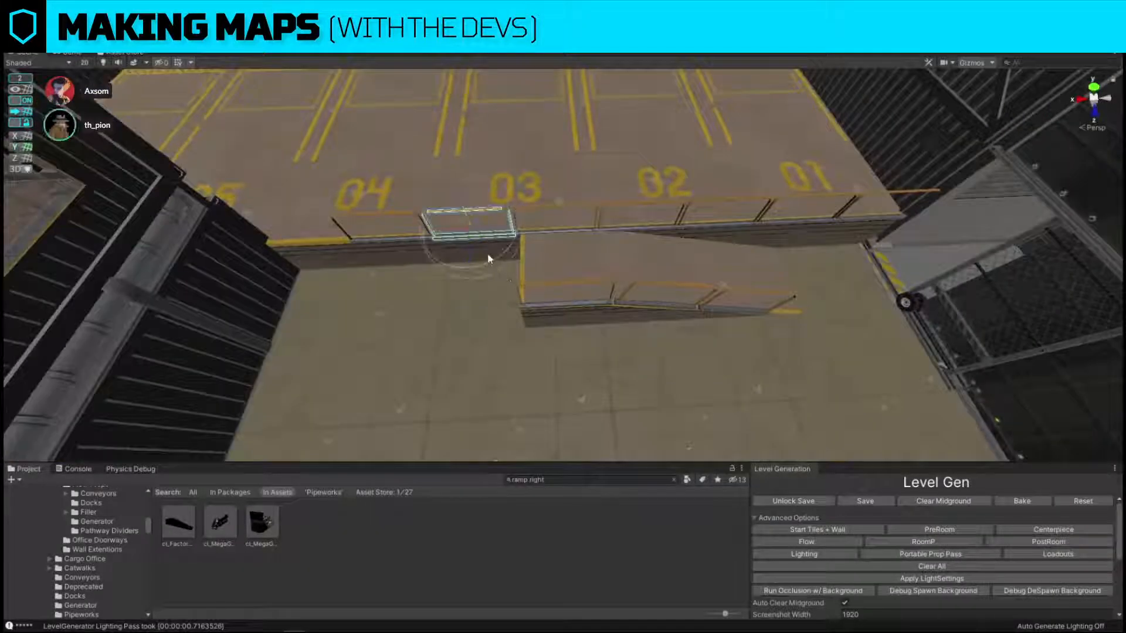
key("w")
left_click_drag(425, 229, 520, 267)
key("ctrl+d")
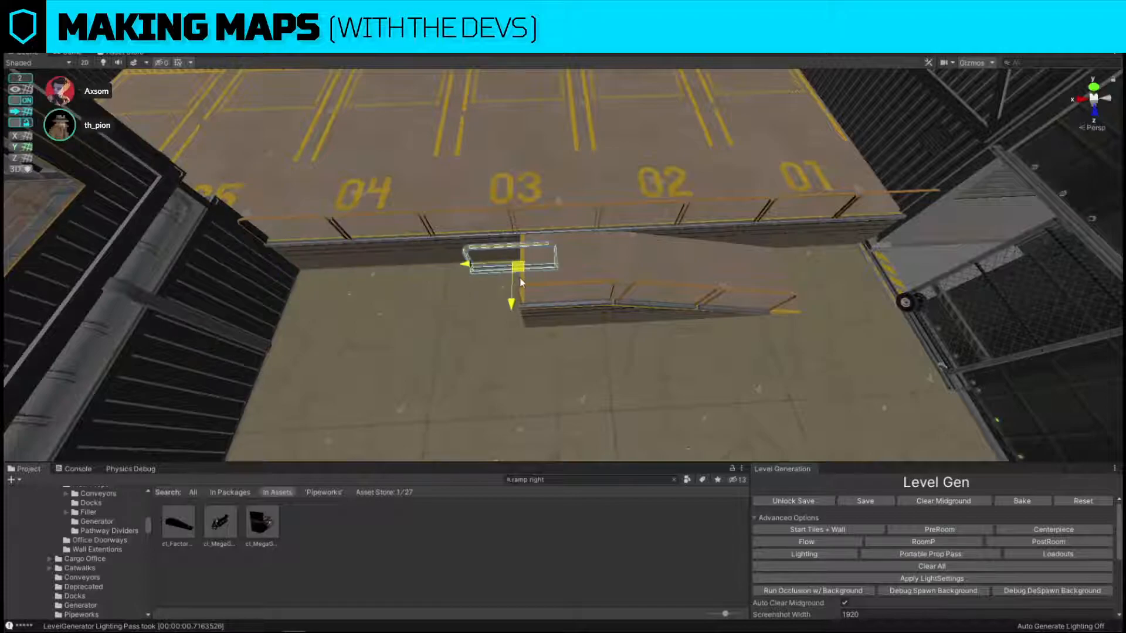
key("e")
key("Delete")
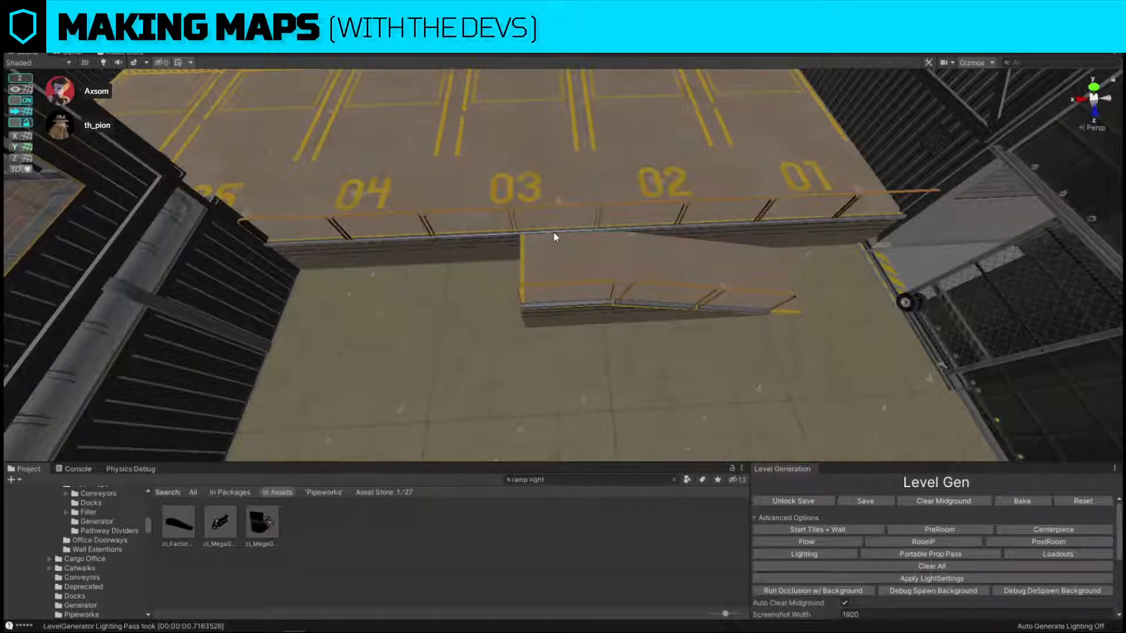
Rotate the railing section behind the ramp's platform a quarter turn and move it to the platform's open end.
left_click(553, 231)
left_click_drag(578, 259, 428, 266, "ctrl")
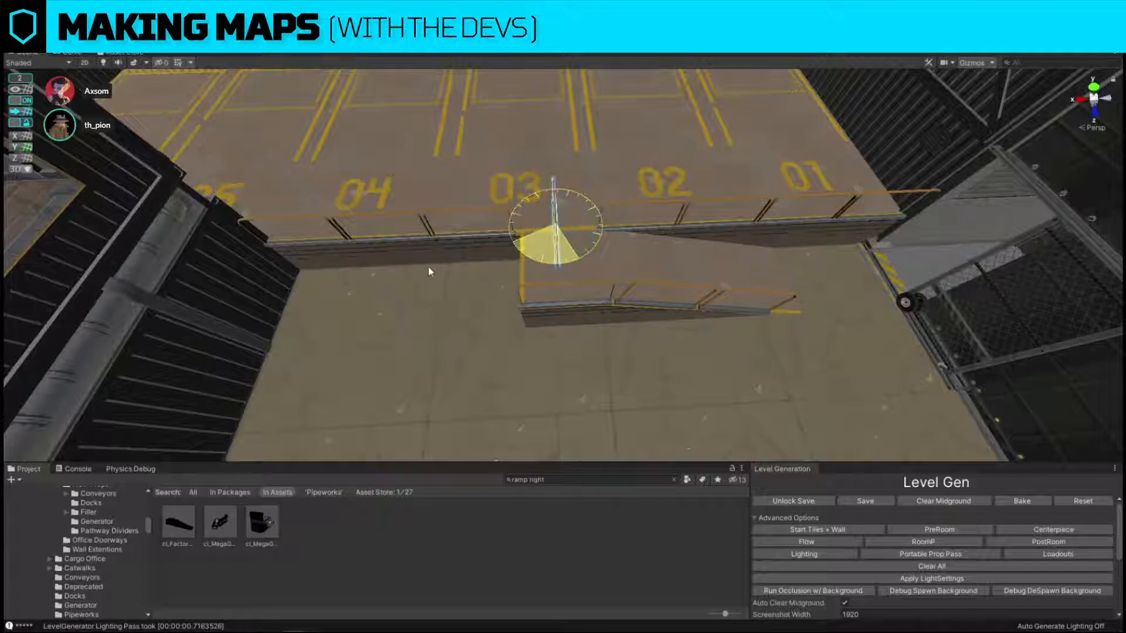
key("w")
left_click_drag(548, 230, 507, 267)
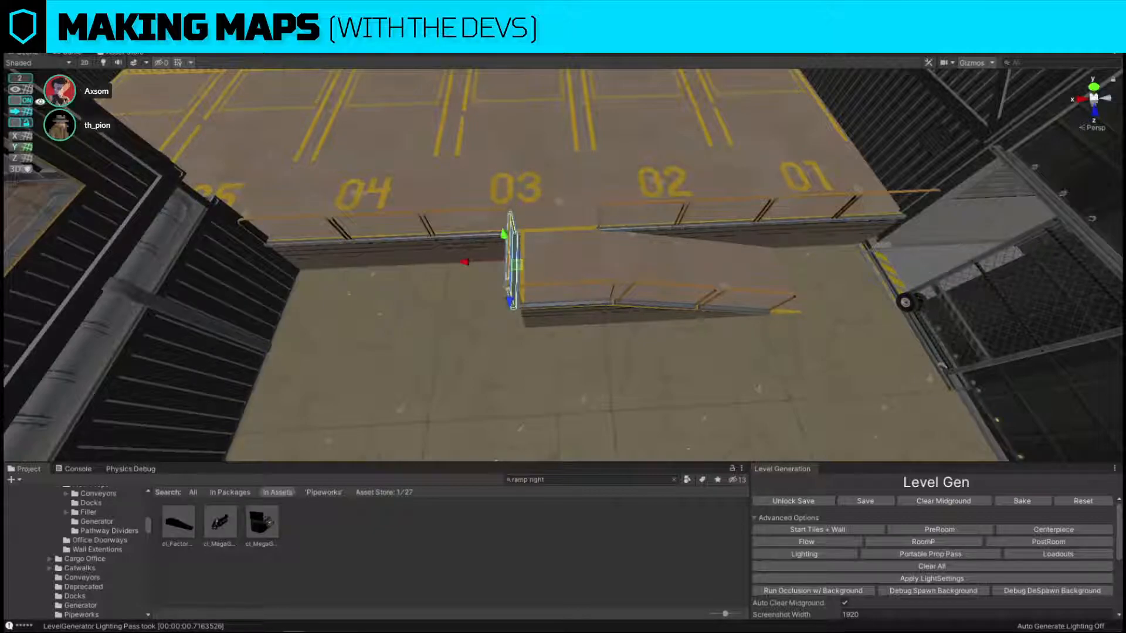
Turn off grid snapping and nudge the rotated railing against the yellow edge of the ramp's platform.
left_click(24, 101)
right_click_drag(440, 155, 402, 153)
key("w")
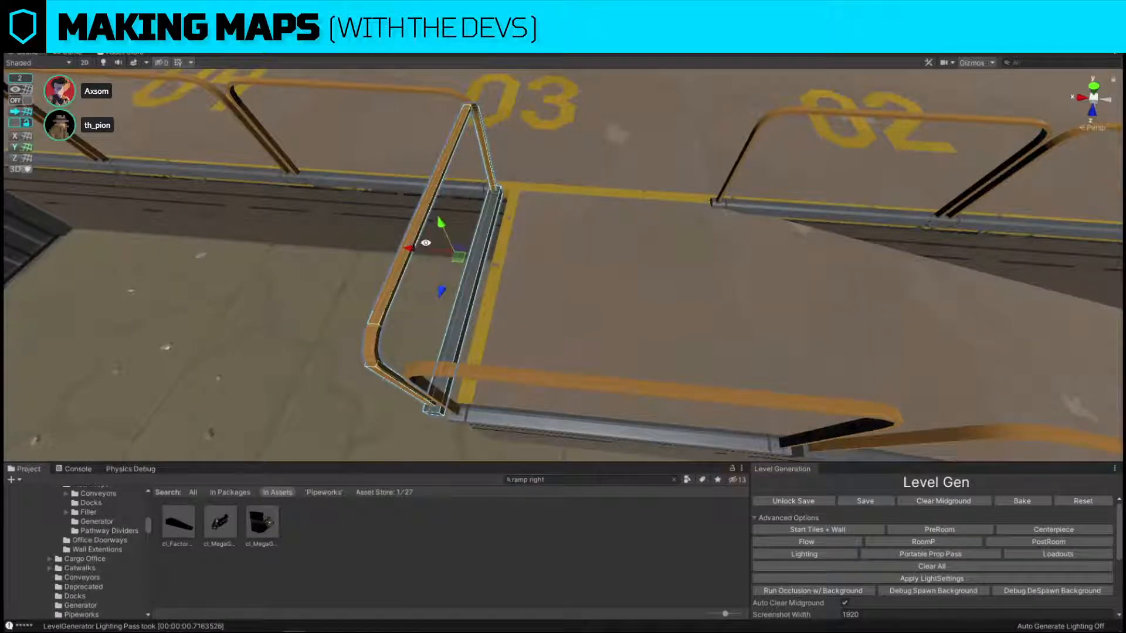
left_click_drag(409, 248, 432, 248)
Move the bomb out of the office container and set it down on the open factory floor with grid snapping on.
key("s")
right_click_drag(436, 252, 988, 317)
key("s")
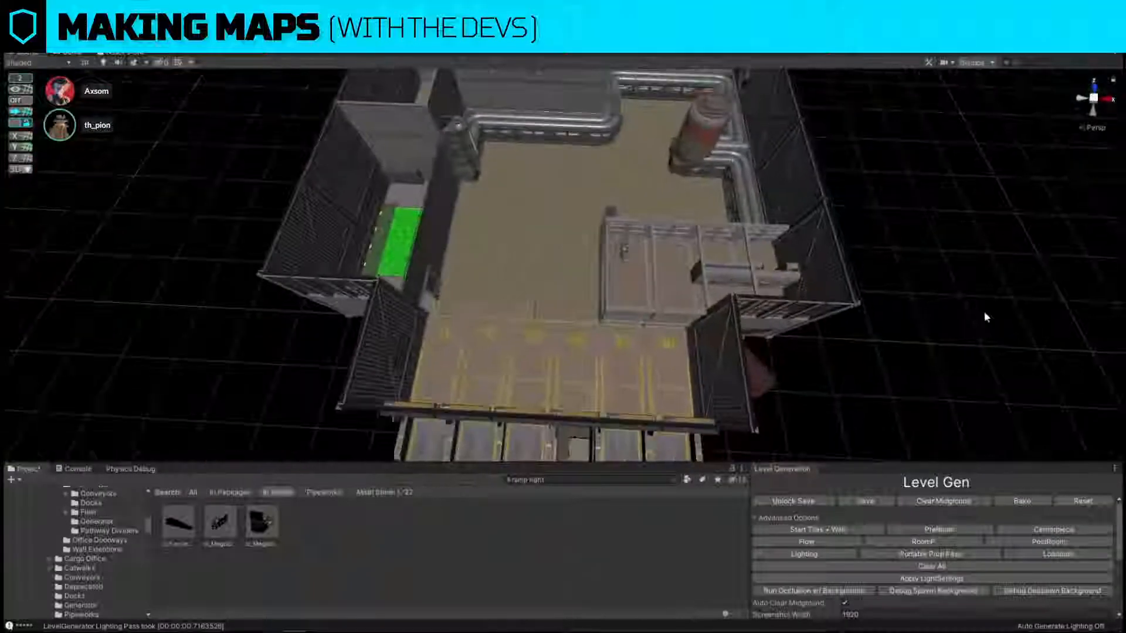
left_click(621, 252)
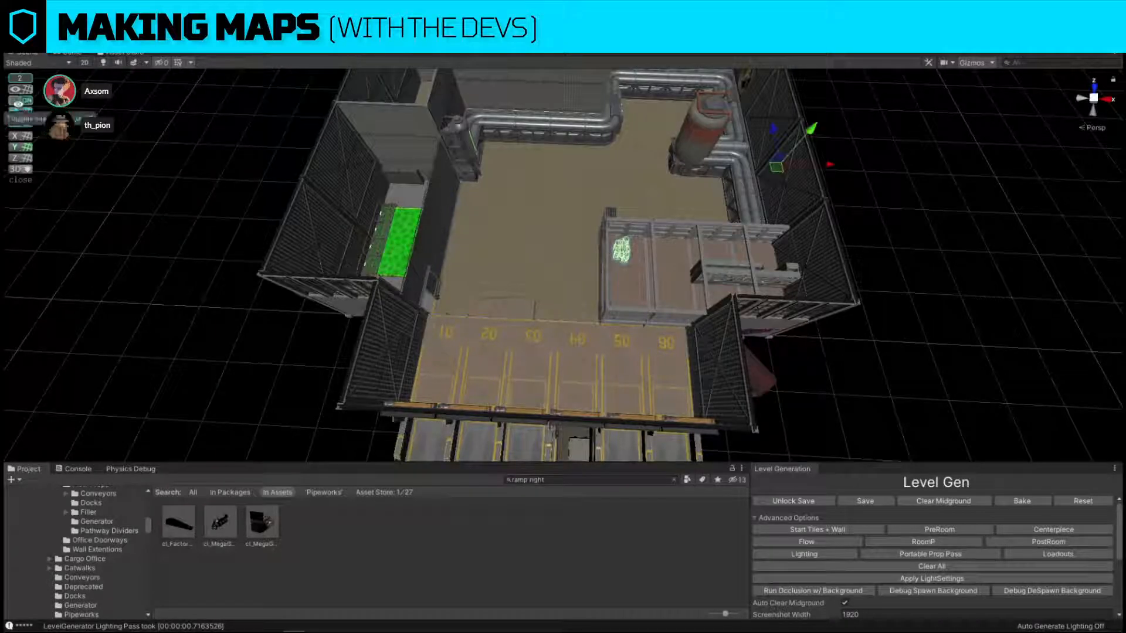
key("z")
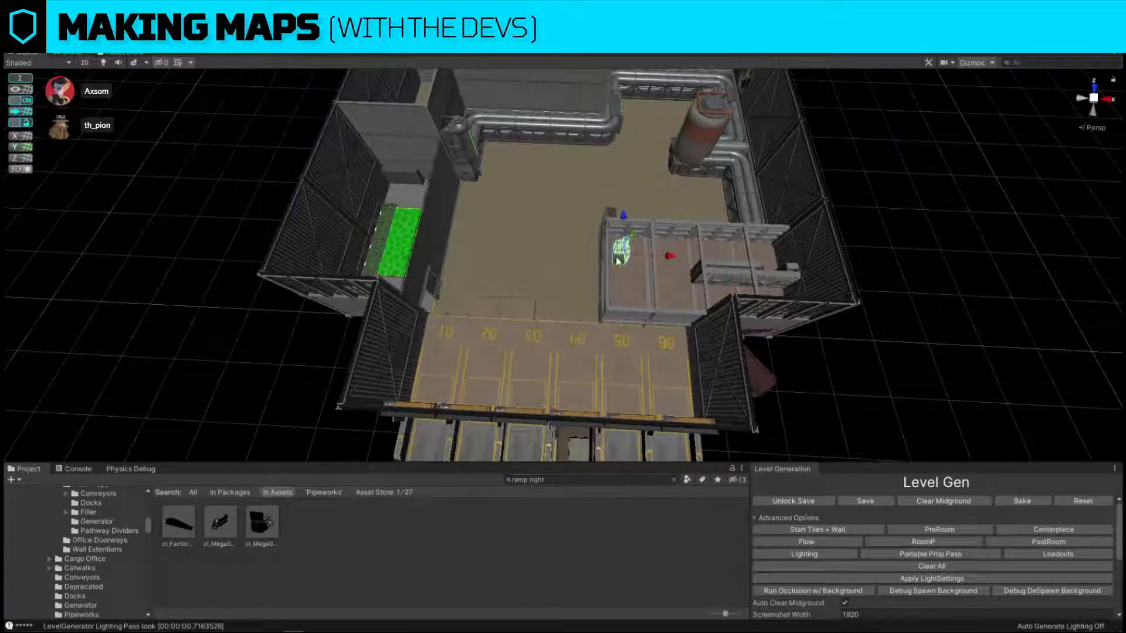
left_click_drag(618, 261, 540, 190)
key("w")
right_click_drag(573, 210, 545, 237)
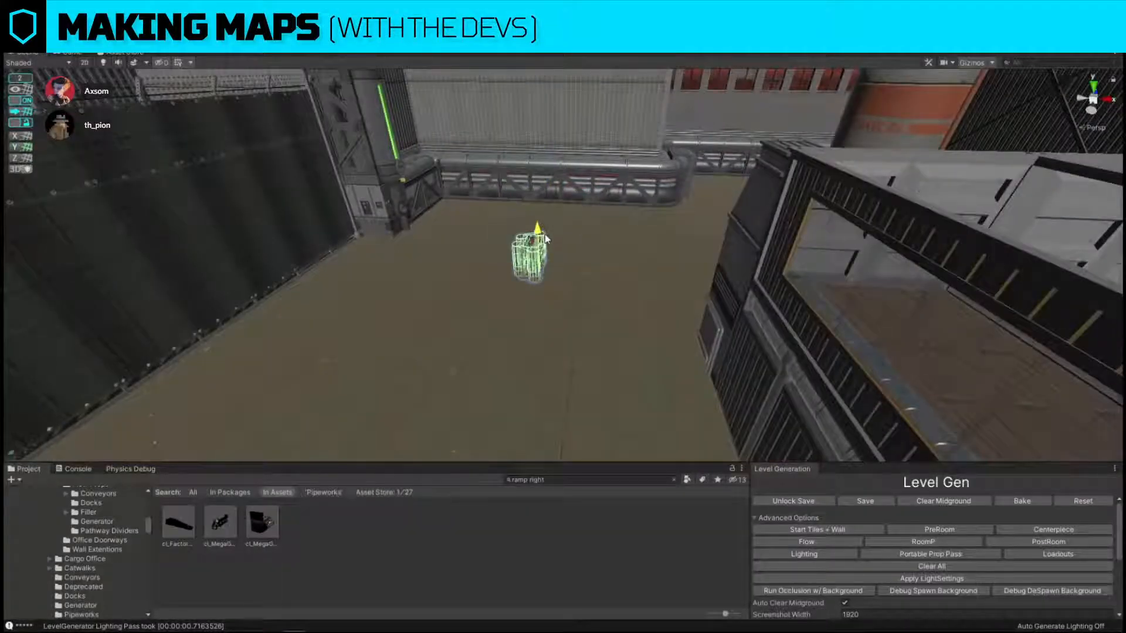
Turn off grid snapping and replace the office container's end wall panel beside the factory wall with the 1x1 cl_Office_Container_Door prefab.
left_click(15, 100)
right_click_drag(413, 242, 616, 255)
key("w")
left_click(616, 255)
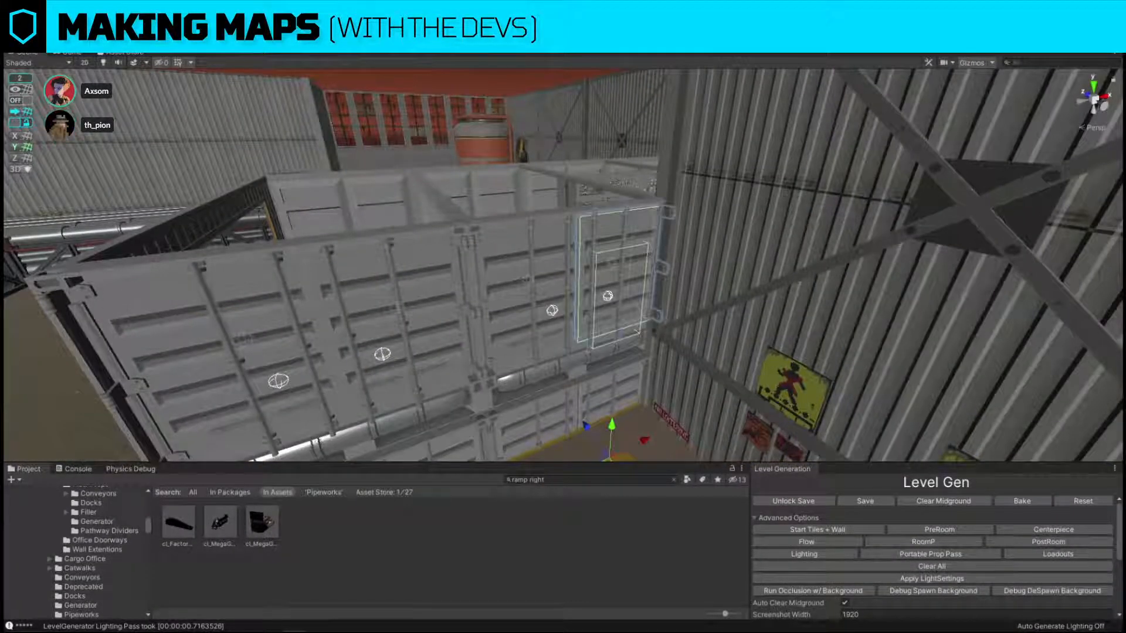
left_click(610, 249)
key("ctrl+shift+r")
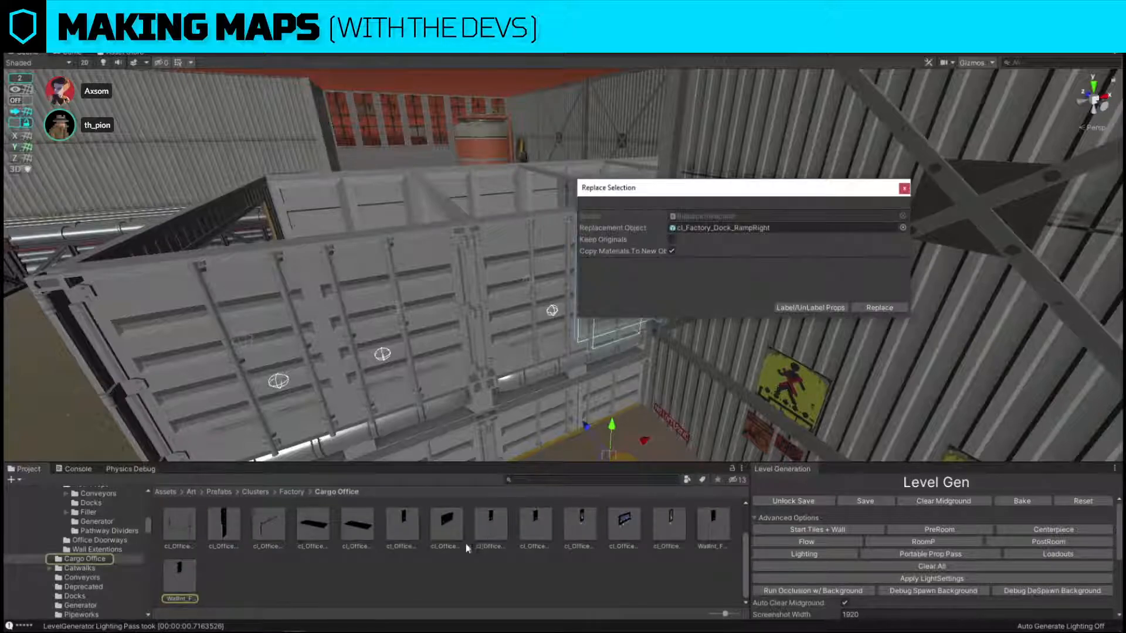
scroll(504, 547, "up", 2)
left_click_drag(669, 522, 787, 235)
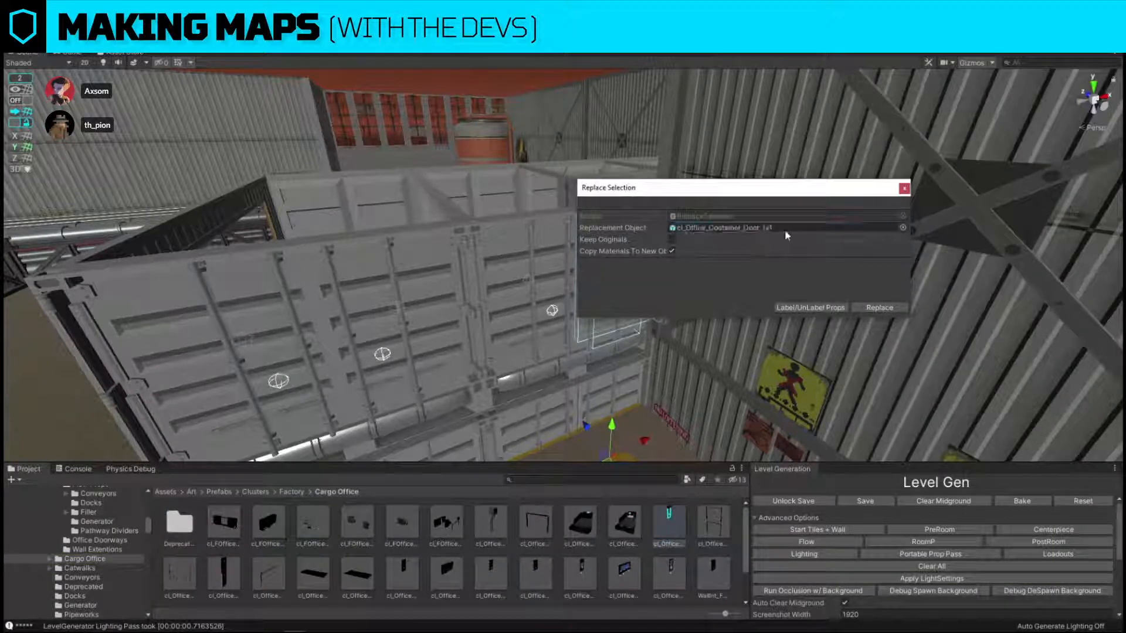
left_click(865, 309)
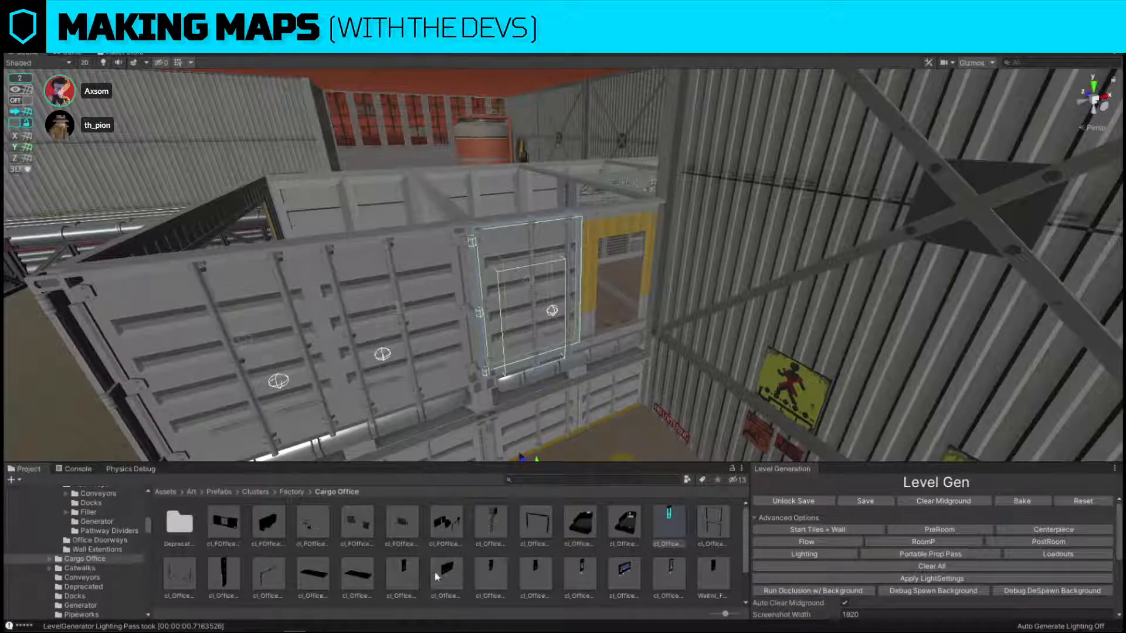
Replace the container panel adjoining the new door with cl_Office_Container_Wall_1x1.
key("ctrl+shift+r")
left_click_drag(399, 576, 733, 231)
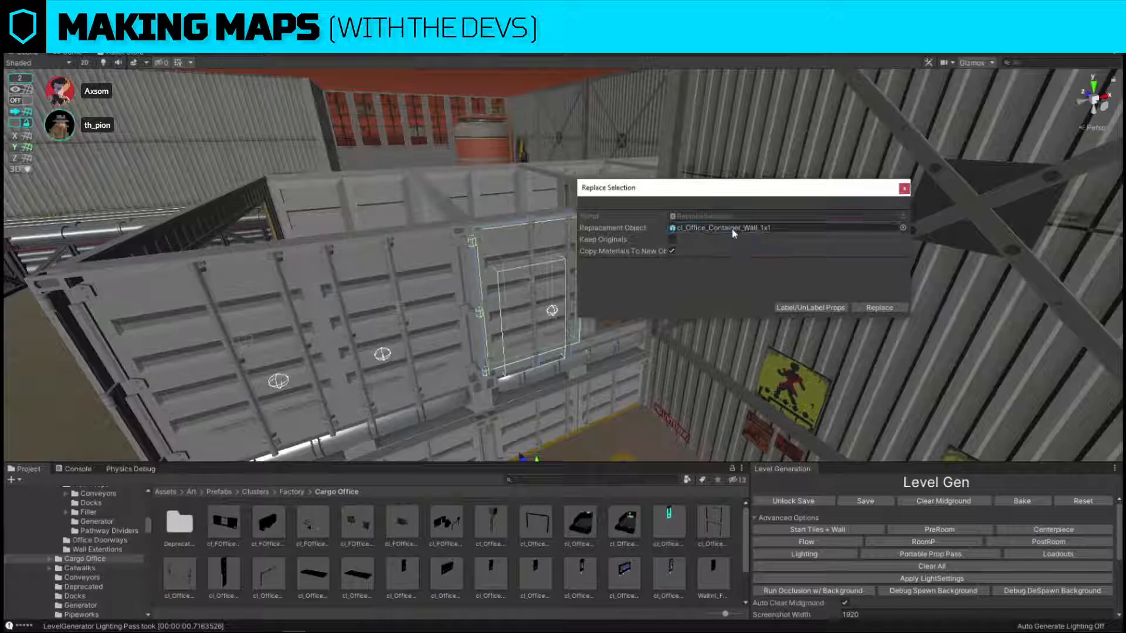
left_click(887, 314)
Select the office container's new door and add stairs leading down from it to the dock floor.
key("s")
right_click_drag(633, 258, 452, 374)
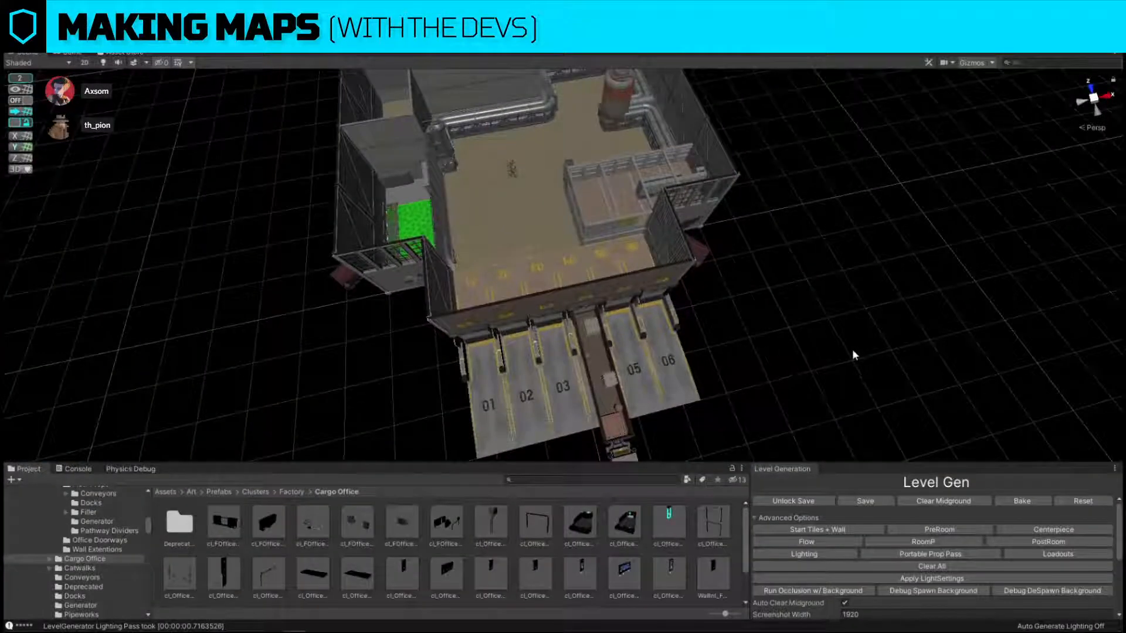
key("w")
right_click_drag(854, 355, 485, 367)
left_click(515, 373)
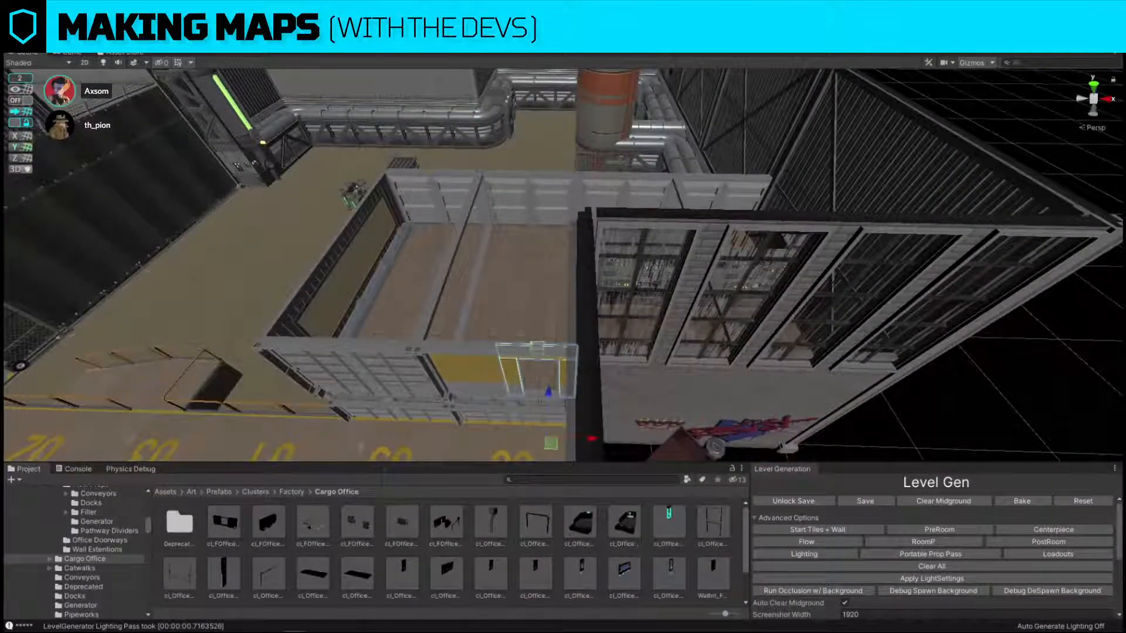
right_click_drag(684, 259, 684, 259)
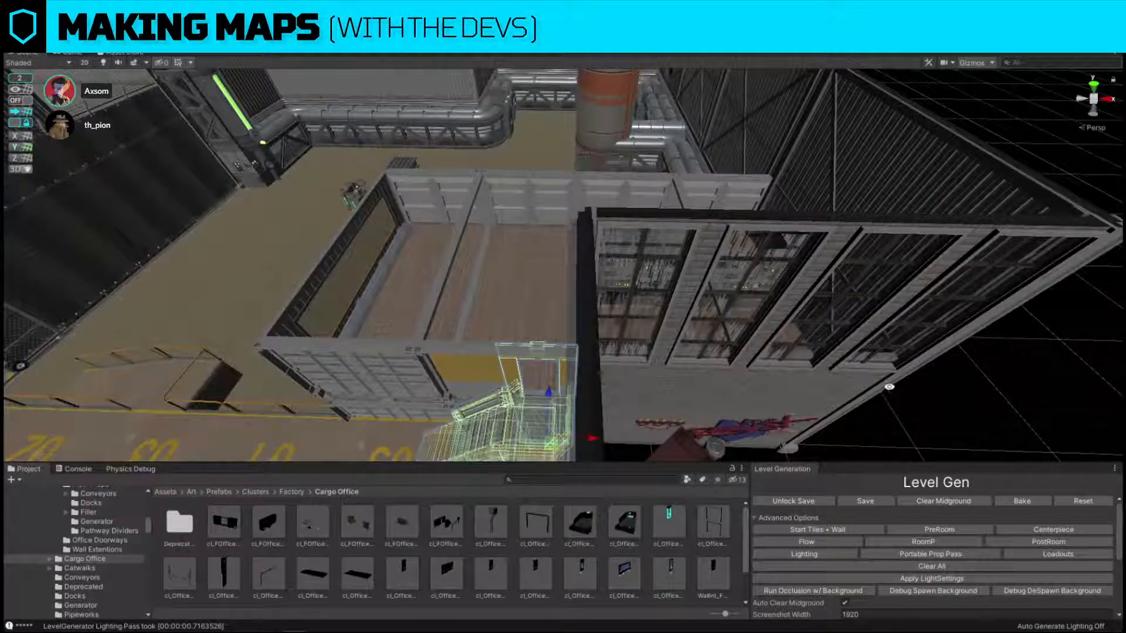
Make layer 28, MapOverdraw, visible in the scene and clear the selection to review the marked-up map from above.
left_click(996, 429)
key("s")
right_click_drag(573, 216, 631, 296)
key("w")
left_click(1036, 41)
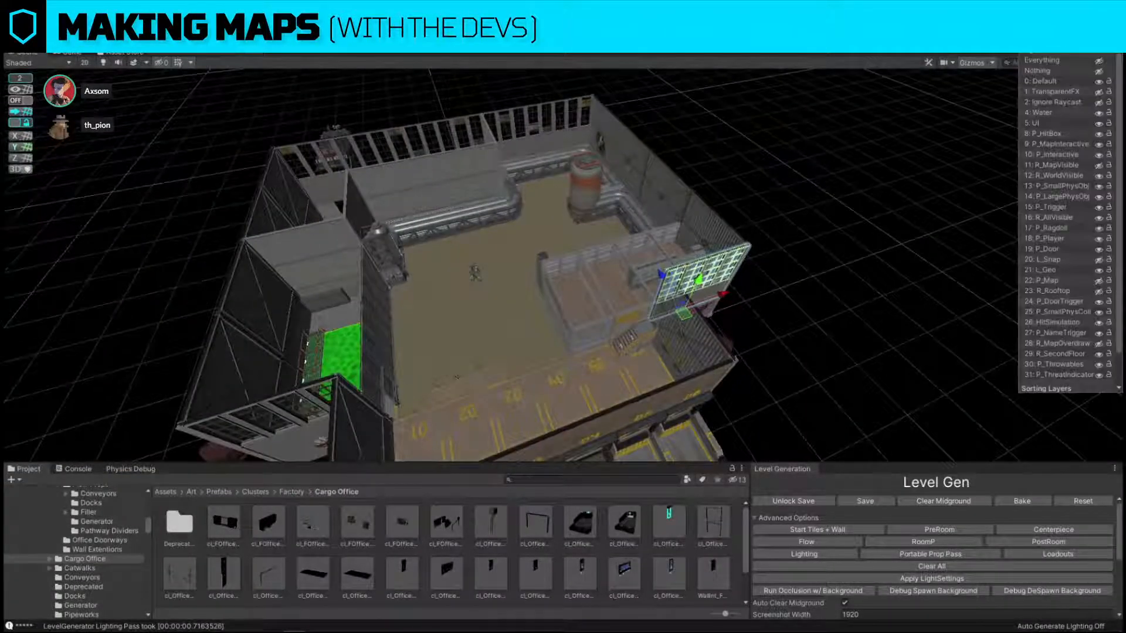
left_click(1099, 343)
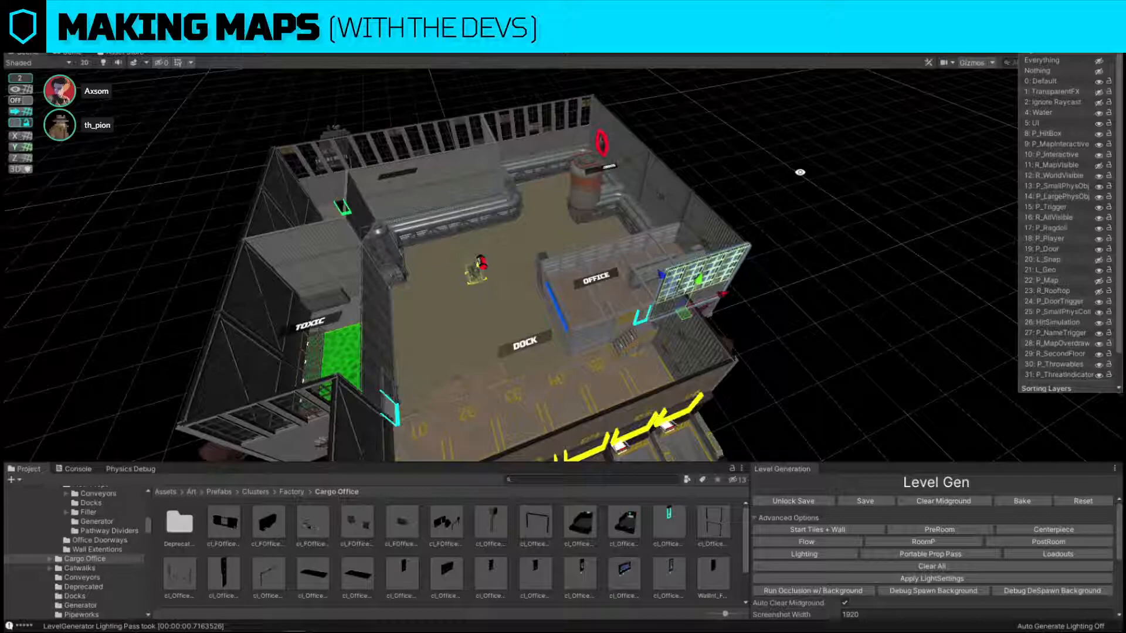
right_click_drag(800, 173, 728, 259)
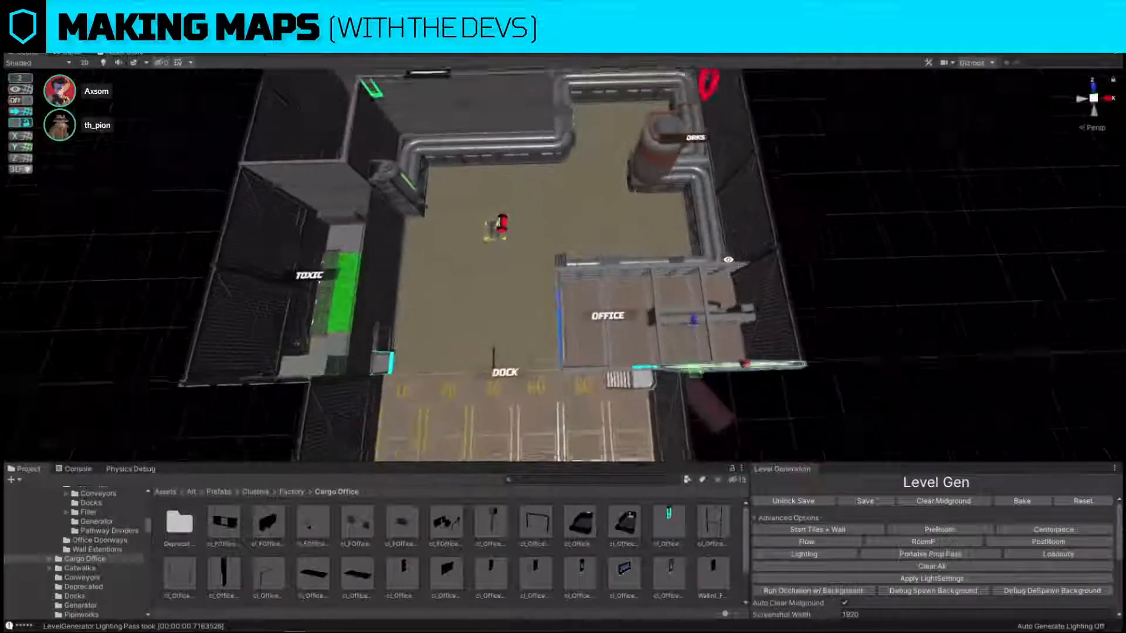
scroll(728, 259, "down", 3)
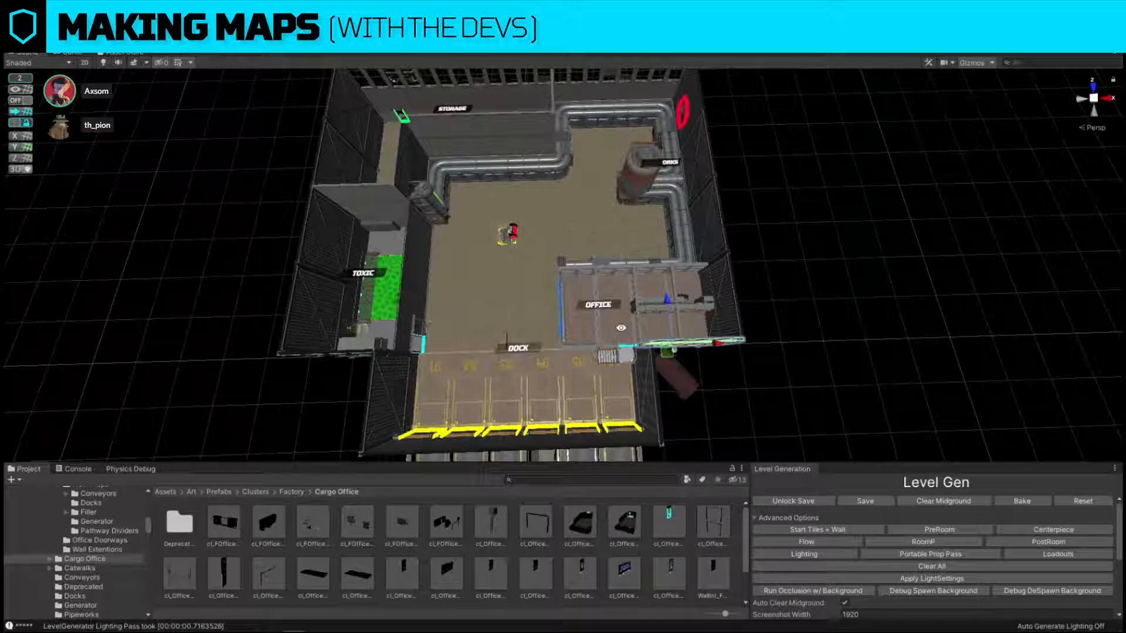
left_click(921, 306)
Rotate the tall pipe end piece at the office corner a quarter turn and snap it to the dock end of the window wall.
left_click_drag(602, 272, 557, 336, "alt")
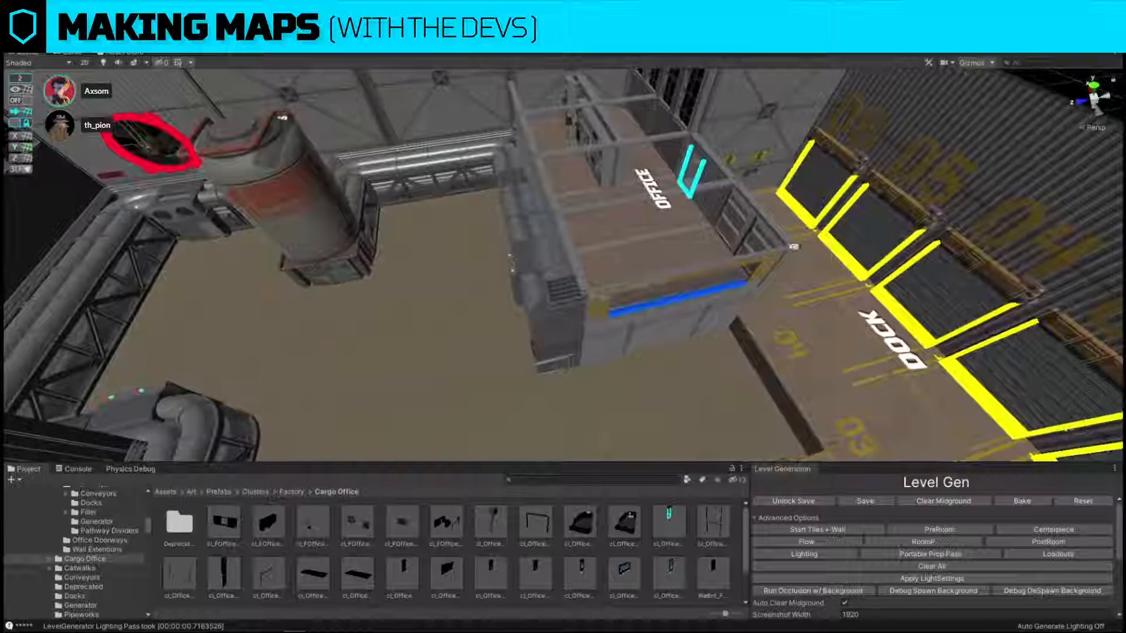
left_click(556, 345)
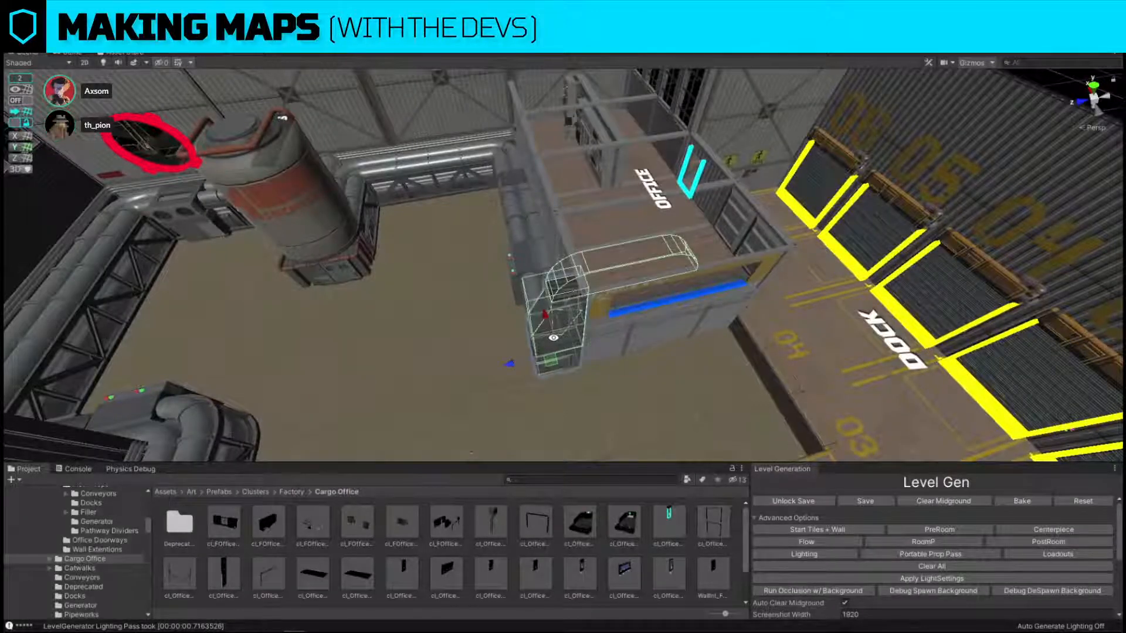
key("e")
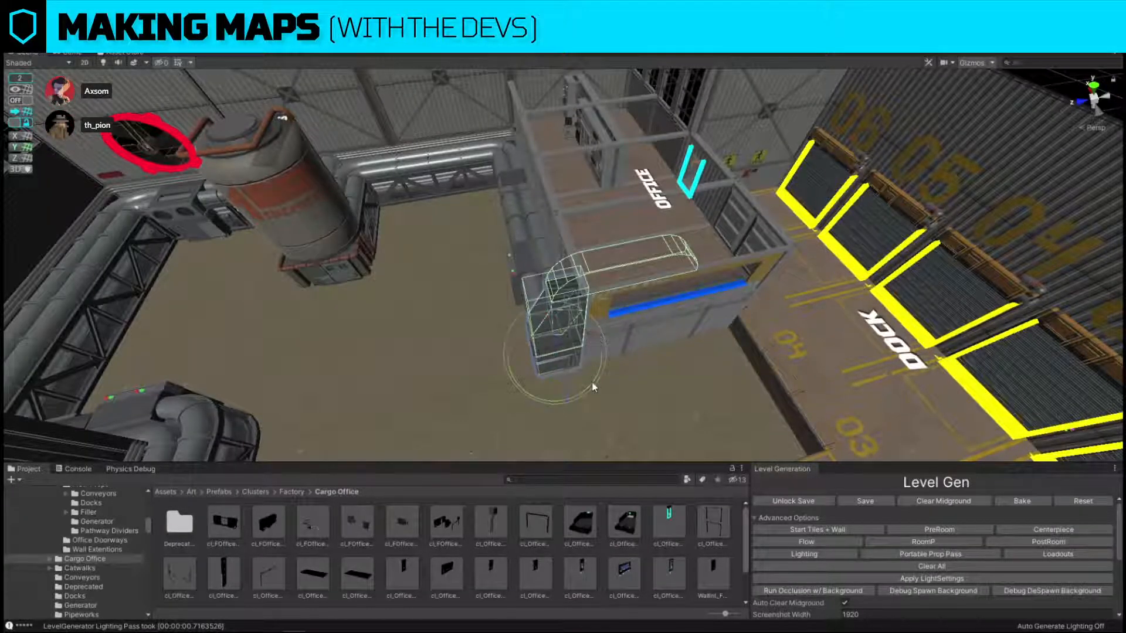
left_click_drag(593, 386, 779, 347, "ctrl")
key("w")
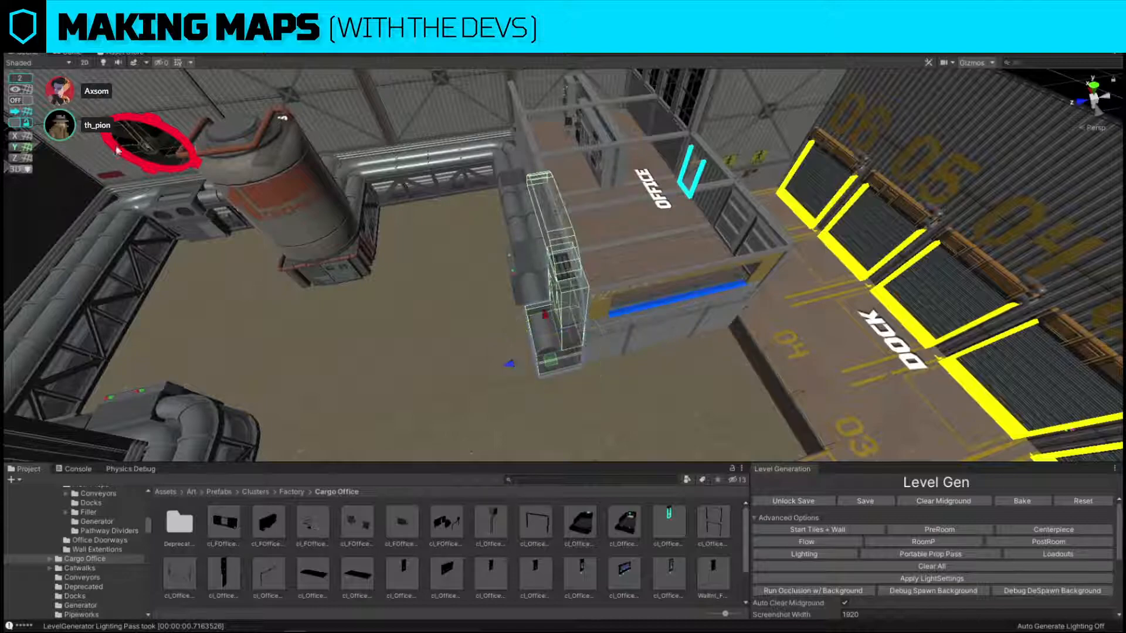
left_click(22, 102)
right_click_drag(357, 186, 372, 228)
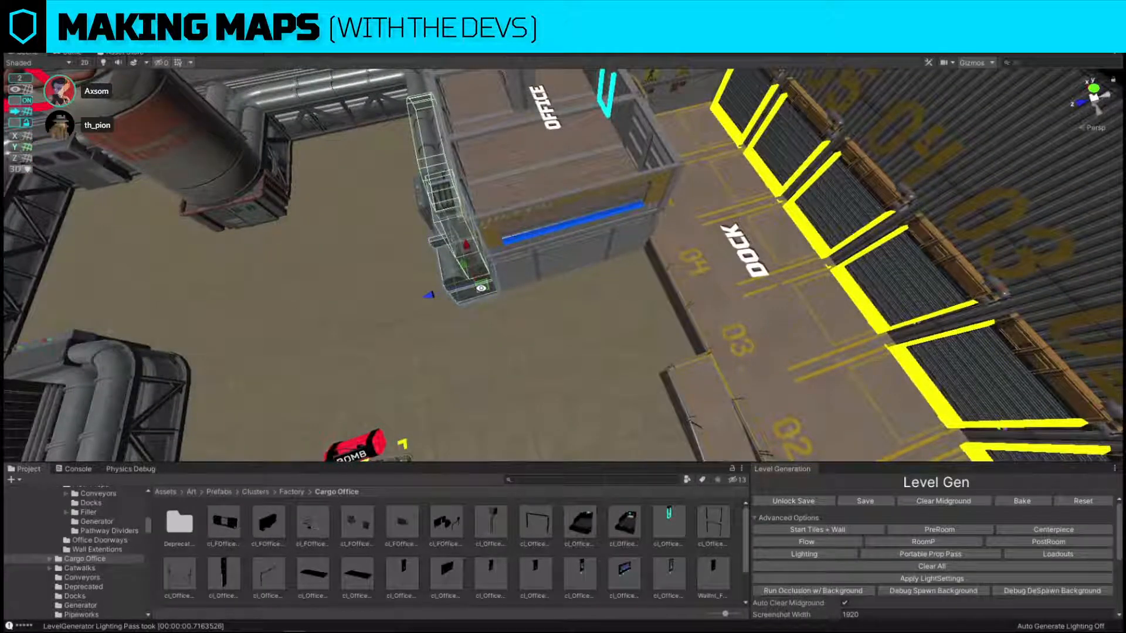
left_click_drag(481, 287, 636, 289)
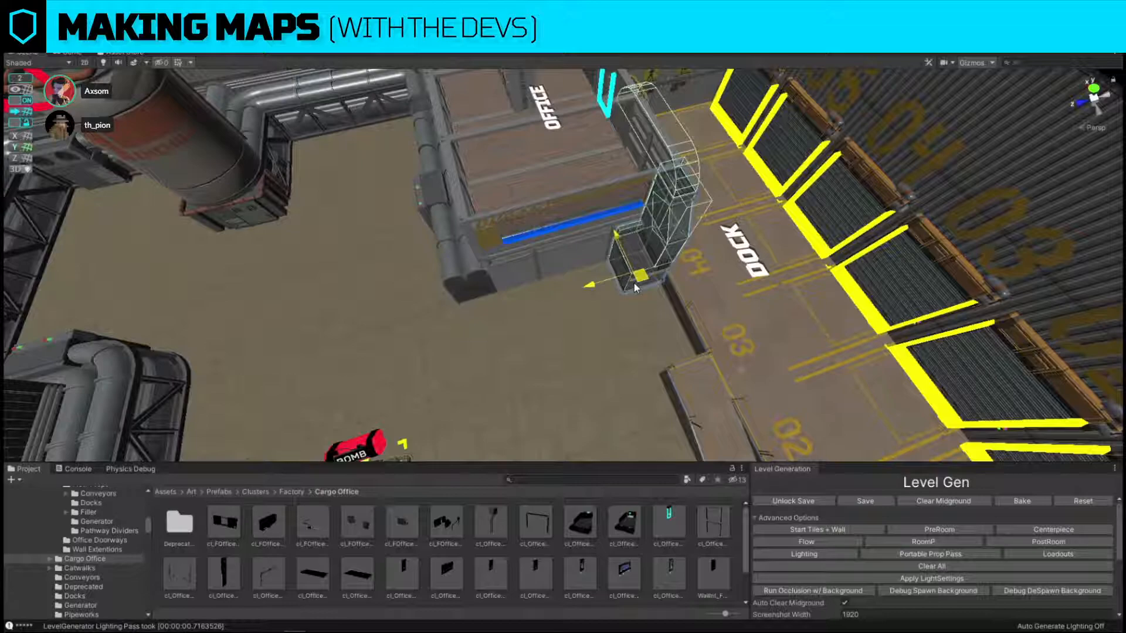
Extend the office's side pipe row with a straight section and line up two quarter-turned copies below the container window.
right_click_drag(636, 287, 497, 286)
key("ctrl+z")
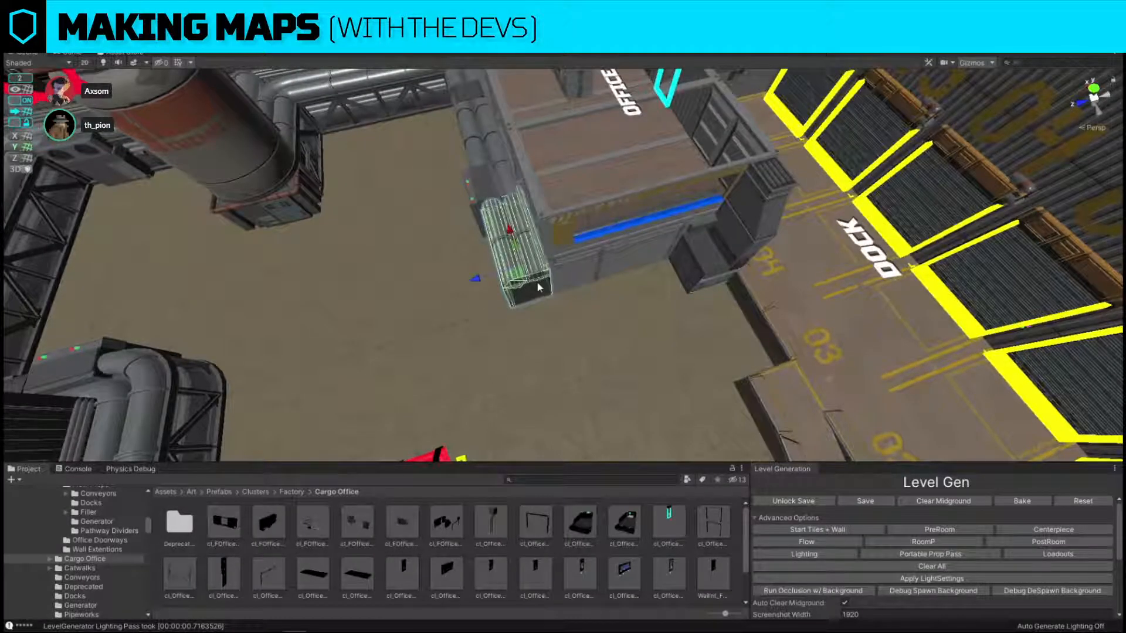
key("e")
left_click_drag(553, 296, 717, 274)
key("w")
left_click_drag(519, 283, 668, 298)
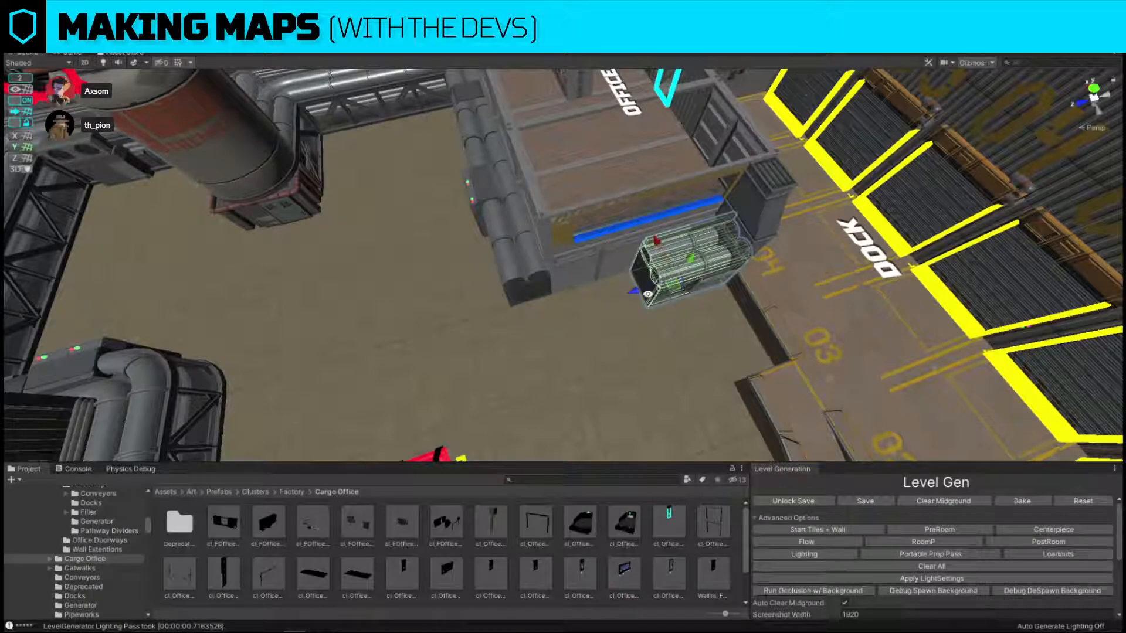
left_click_drag(669, 290, 554, 298)
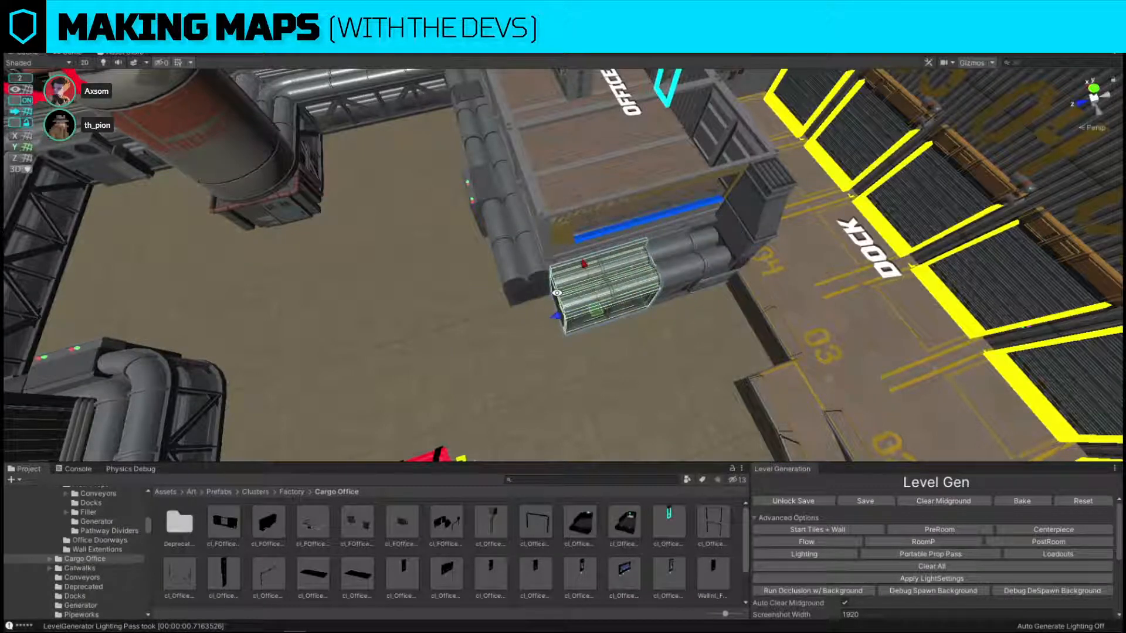
Duplicate the curved pipe corner from across the room, rotate it and place it where the two office pipe rows meet.
left_click(180, 367)
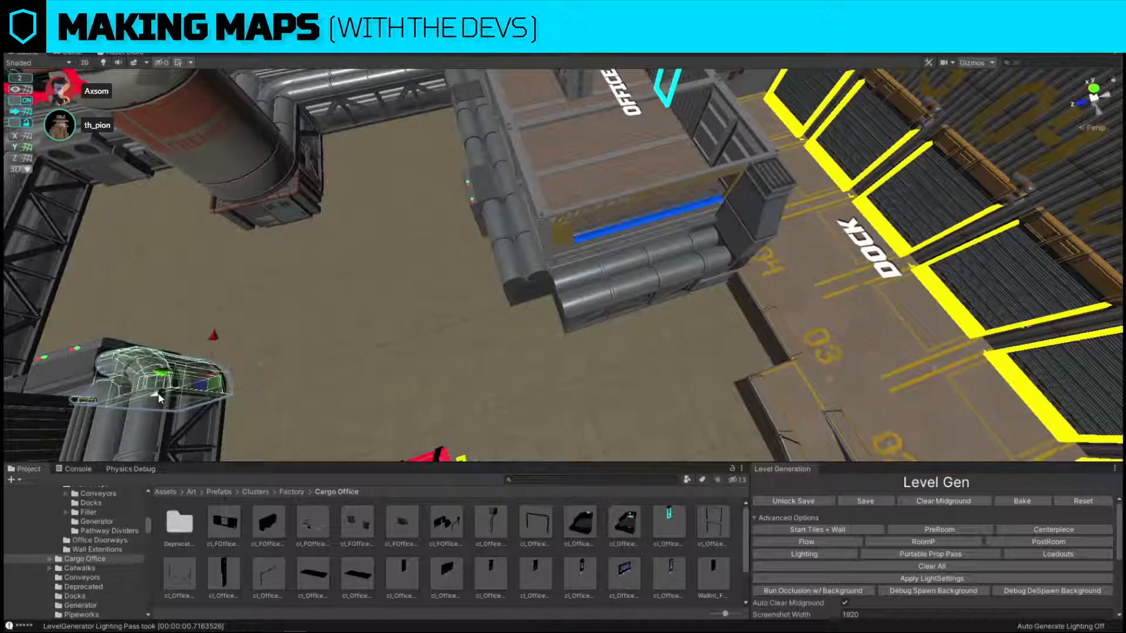
key("ctrl+d")
left_click_drag(158, 397, 447, 298)
key("e")
left_click_drag(508, 334, 814, 322)
key("w")
left_click_drag(519, 300, 556, 329)
Duplicate the straight pipe section below the office window, raise the copy and replace it with cl_pipeworks_window_ramp_4x.
left_click(612, 293)
right_click_drag(611, 295, 652, 206)
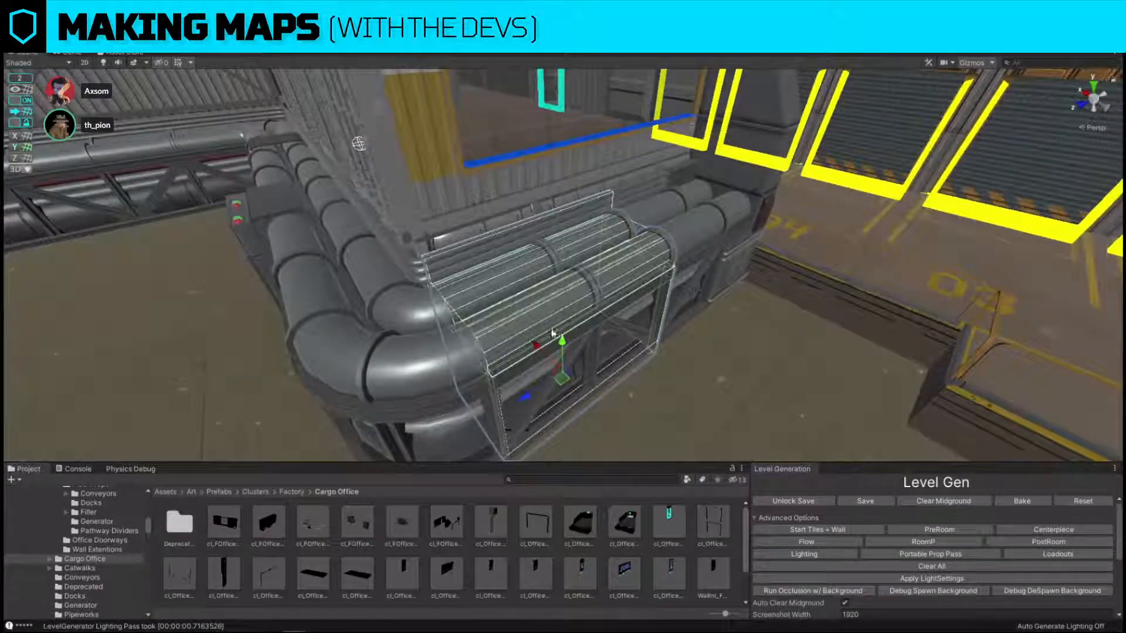
key("ctrl+d")
left_click_drag(562, 337, 562, 161)
key("ctrl+shift+r")
scroll(433, 568, "down", 2)
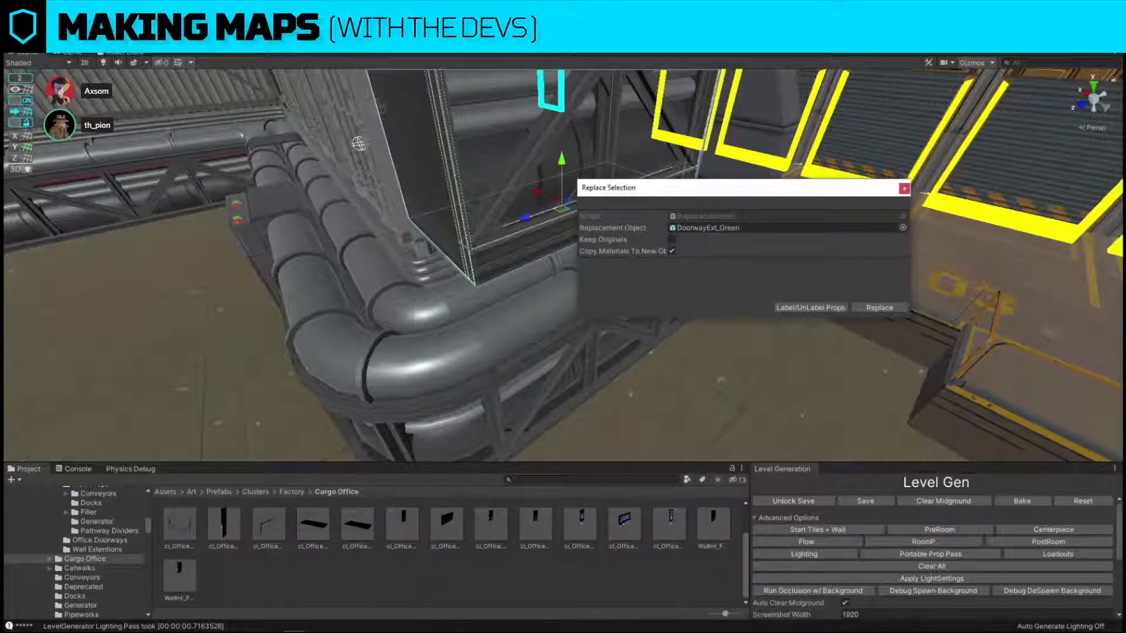
left_click(520, 142)
scroll(469, 557, "down", 2)
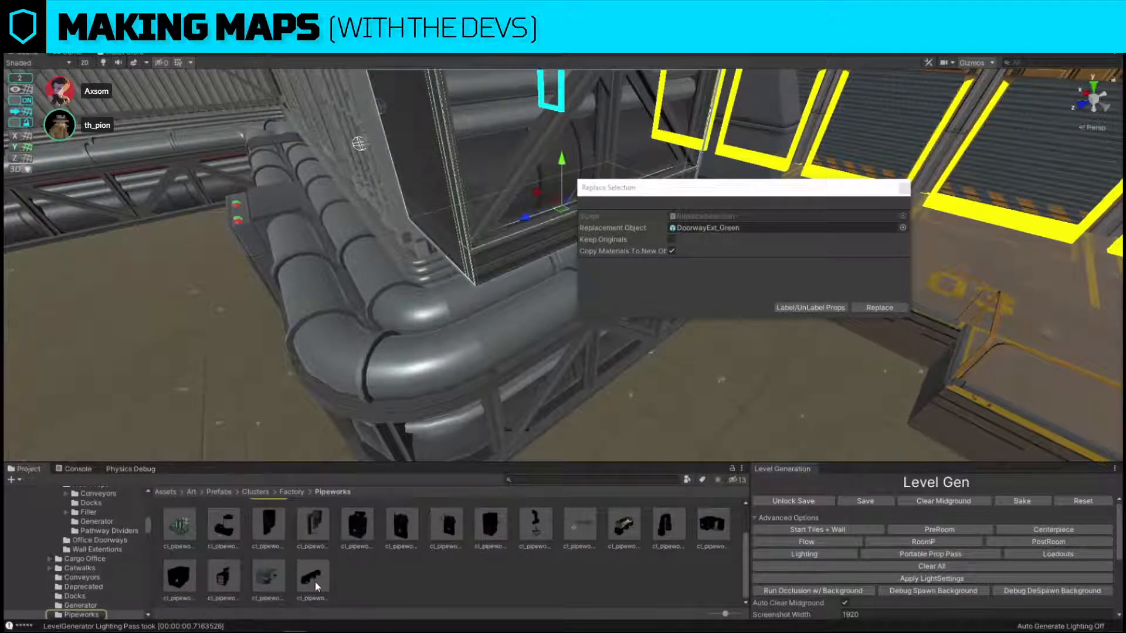
left_click_drag(316, 587, 747, 227)
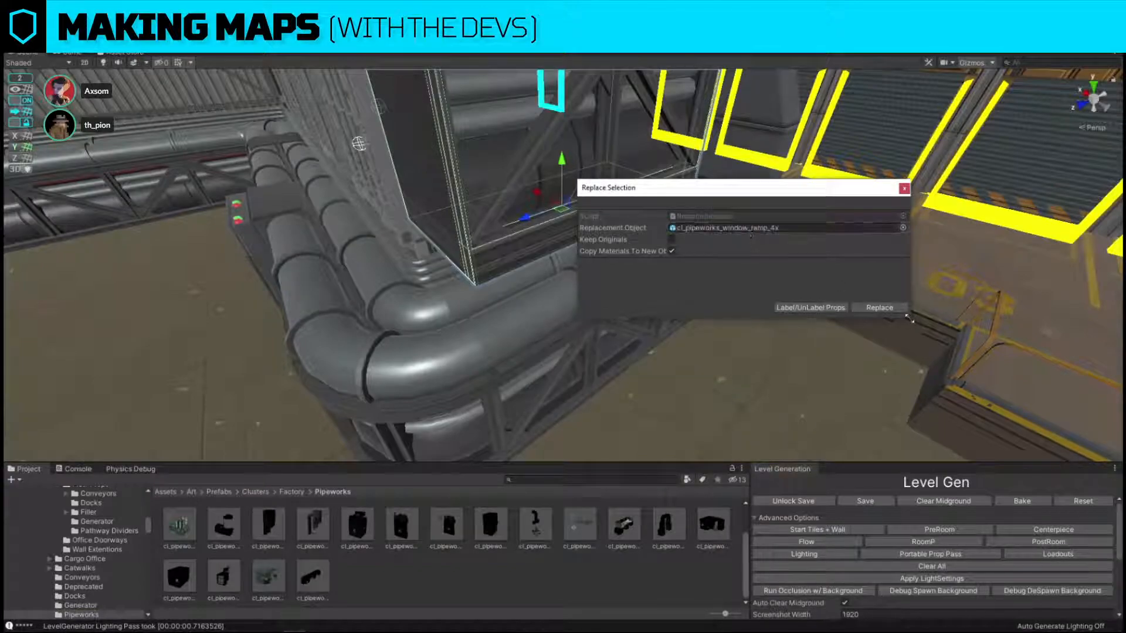
left_click(880, 308)
Lower the window ramp onto the pipe row and slide it toward the tall end piece so it sits below the office window.
left_click(499, 209)
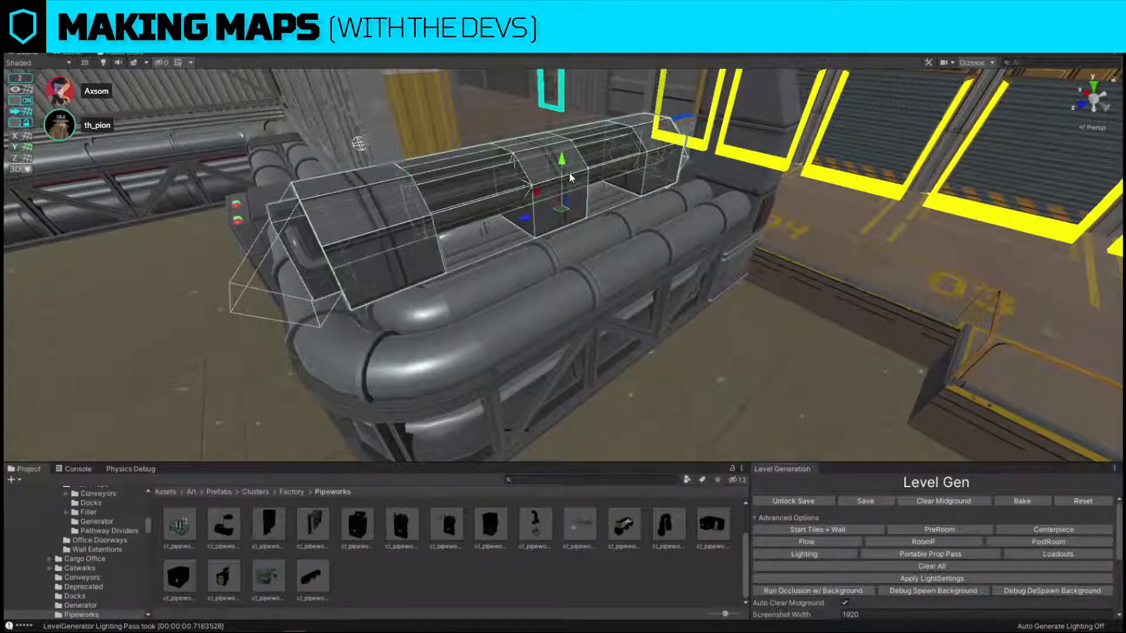
left_click_drag(567, 170, 580, 198)
right_click_drag(580, 198, 489, 274)
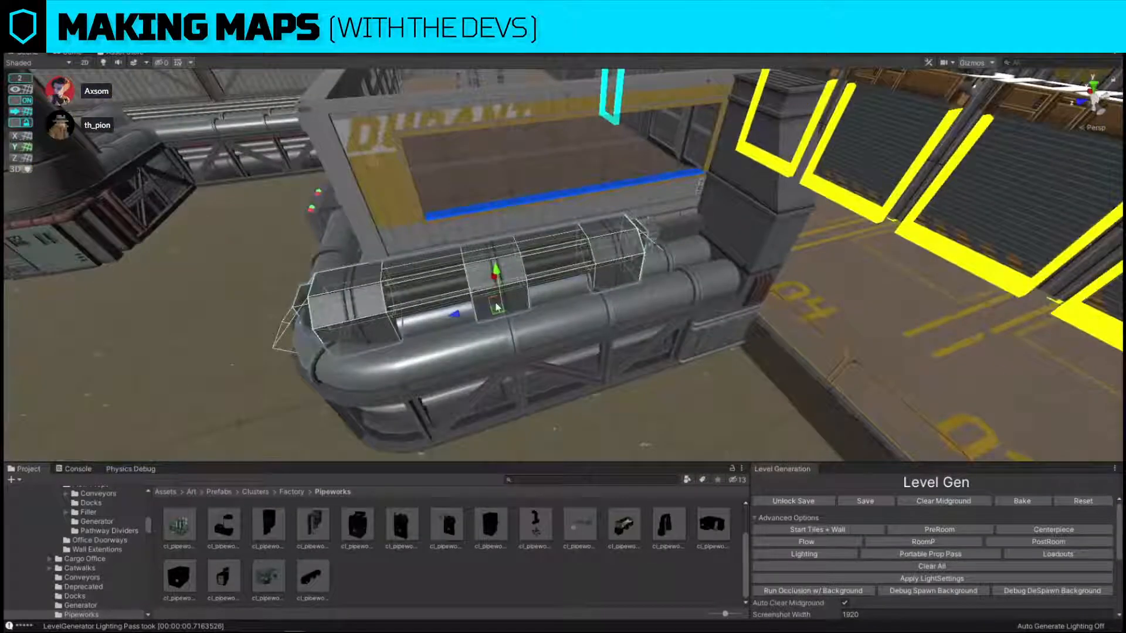
left_click_drag(497, 308, 591, 286)
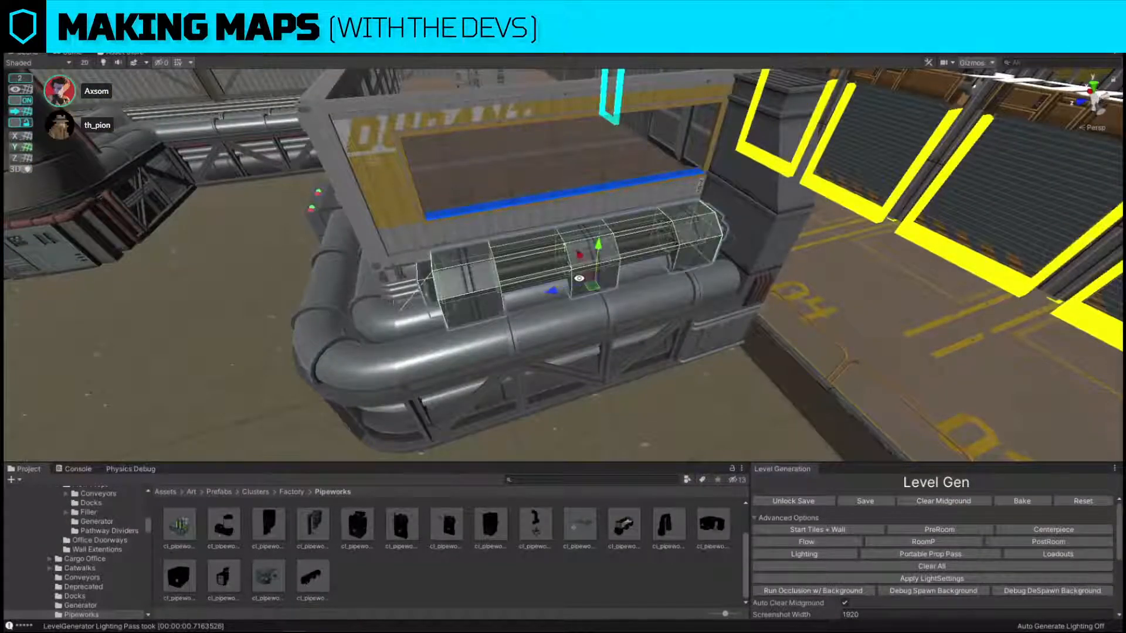
right_click_drag(574, 346, 419, 102)
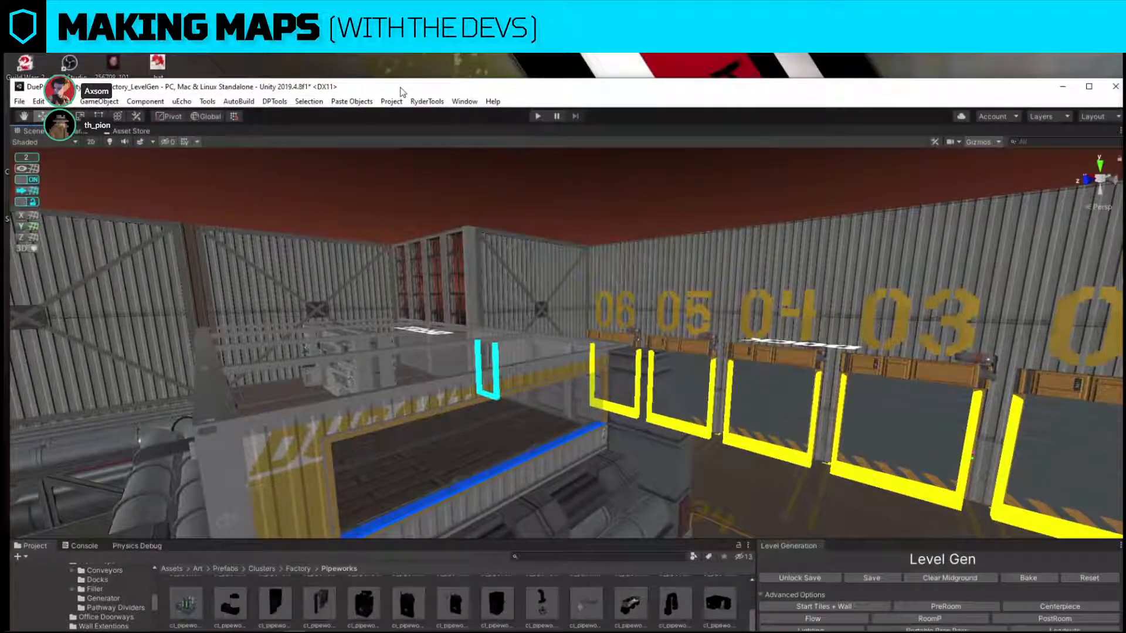
left_click_drag(400, 92, 394, 13)
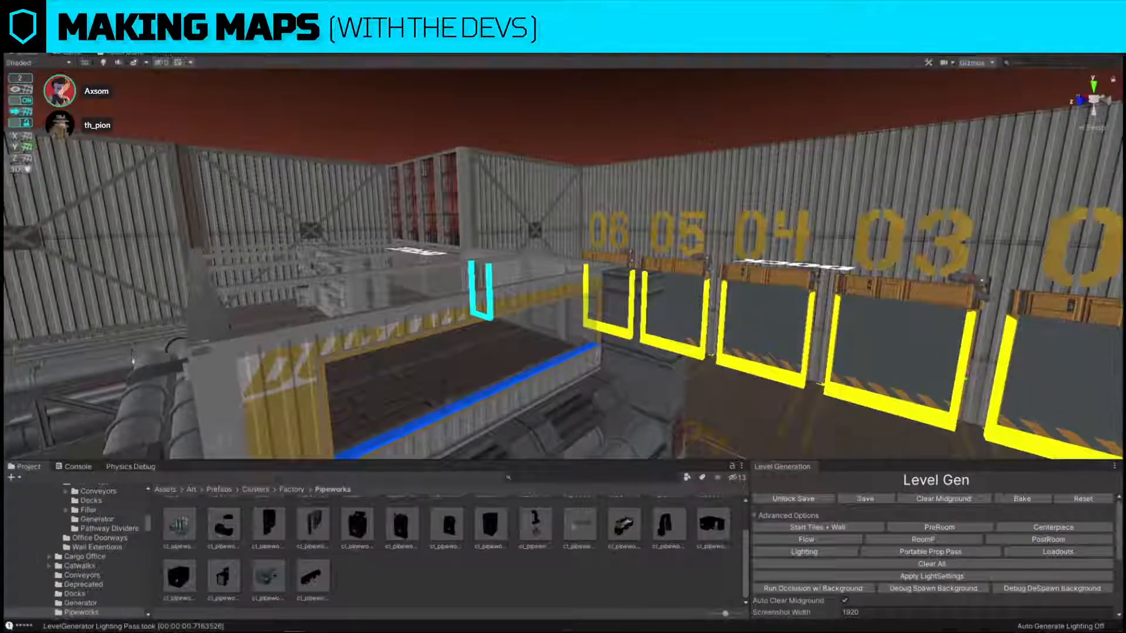
Move the OFFICE label to the centre of the office floor.
right_click_drag(592, 194, 608, 252)
left_click(588, 274)
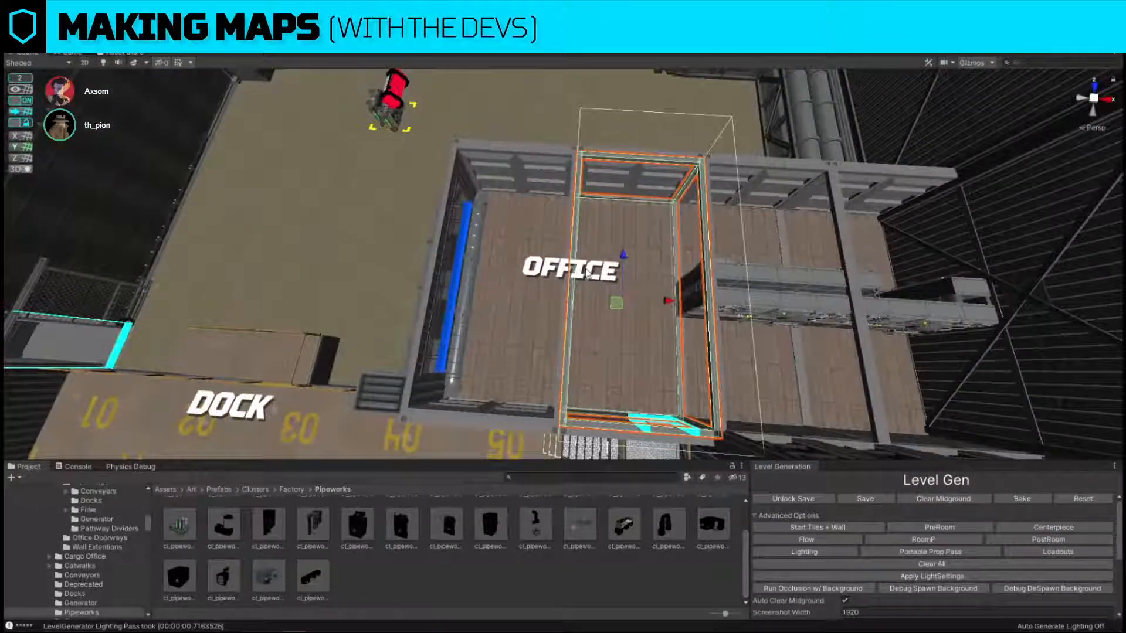
left_click(555, 270)
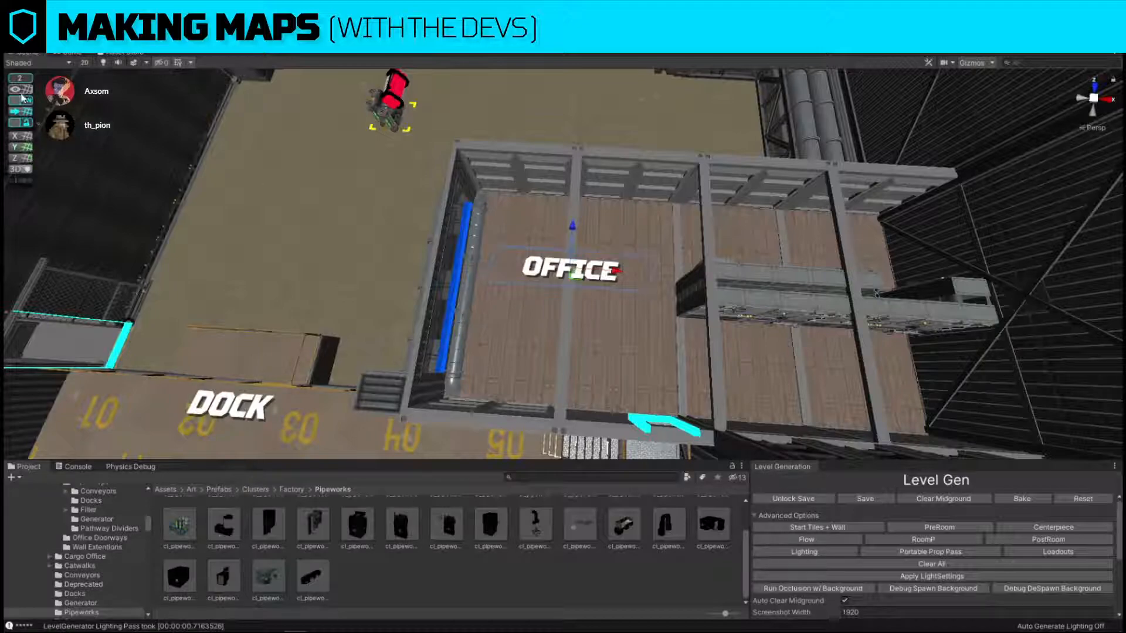
middle_click_drag(616, 273, 492, 266)
scroll(492, 267, "down", 2)
left_click_drag(475, 264, 588, 268)
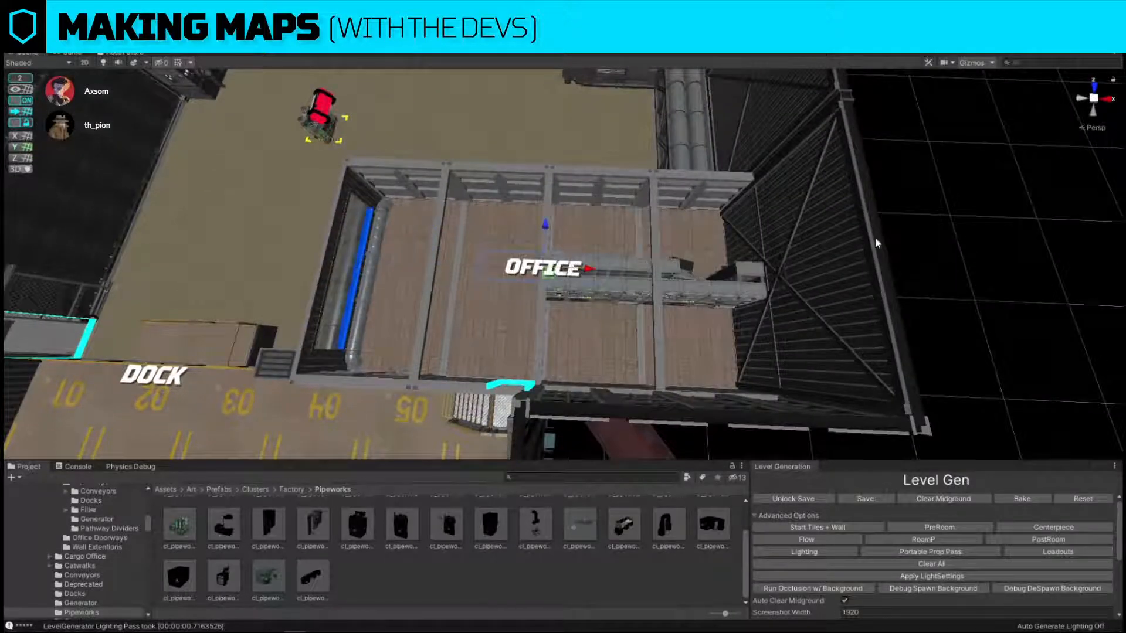
left_click(876, 243)
Move the DOCK label away from the ramp edge onto the middle of the numbered dock floor.
left_click_drag(434, 230, 536, 314, "alt")
left_click(545, 314)
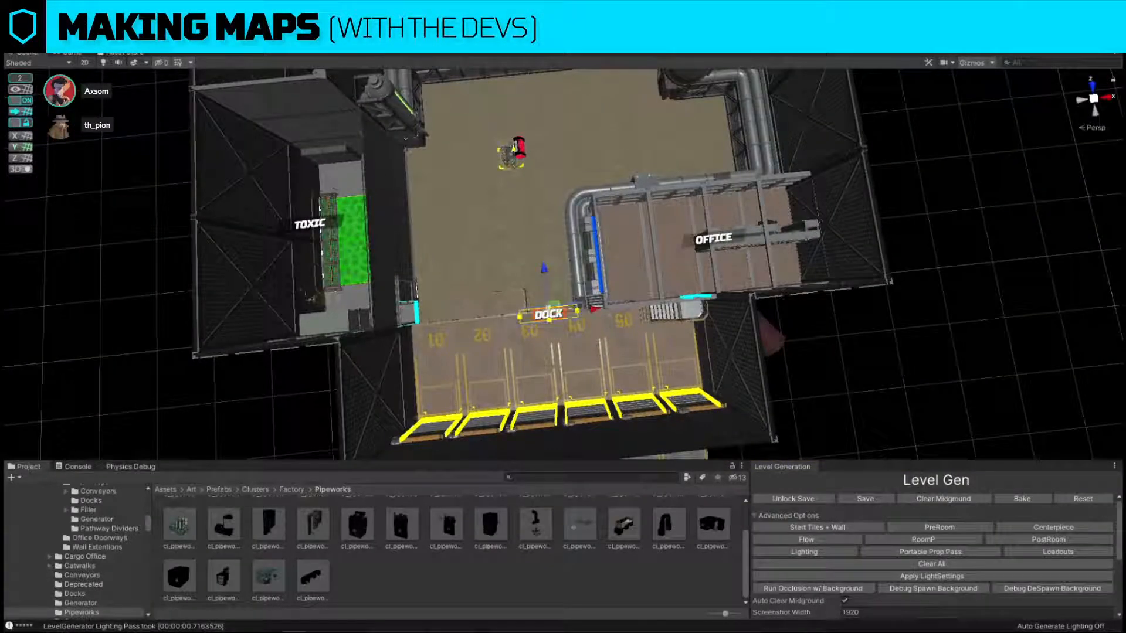
left_click(678, 226)
left_click_drag(547, 315, 553, 374)
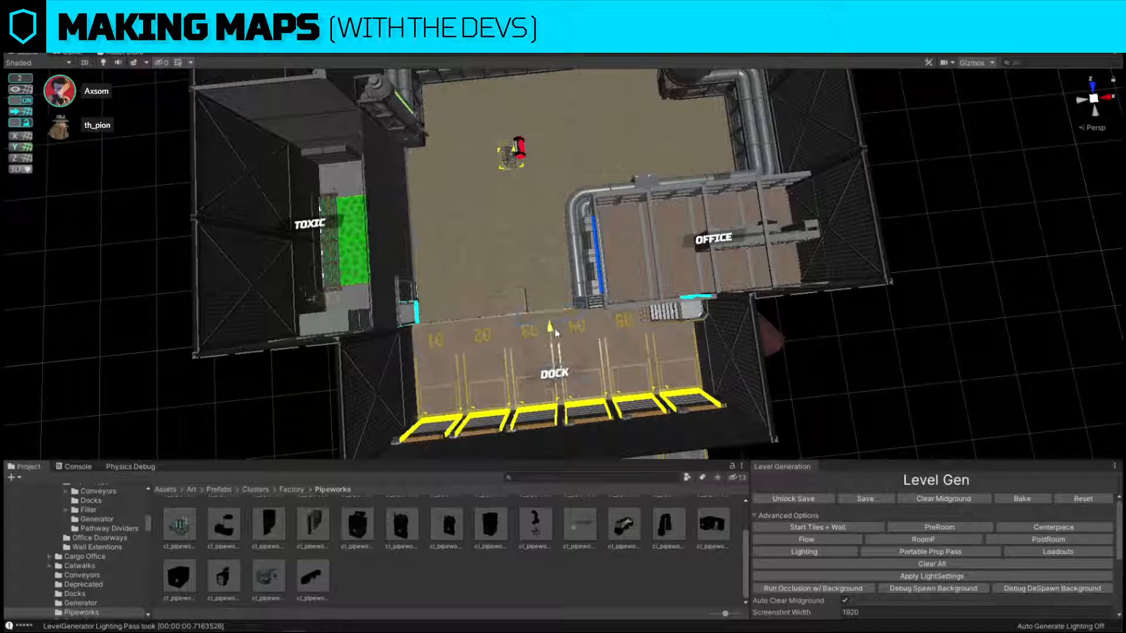
Move the PIPEWORKS label inward from the outer wall so it sits over the chemical tank.
right_click_drag(875, 369, 741, 233)
key("w")
key("s")
left_click(742, 236)
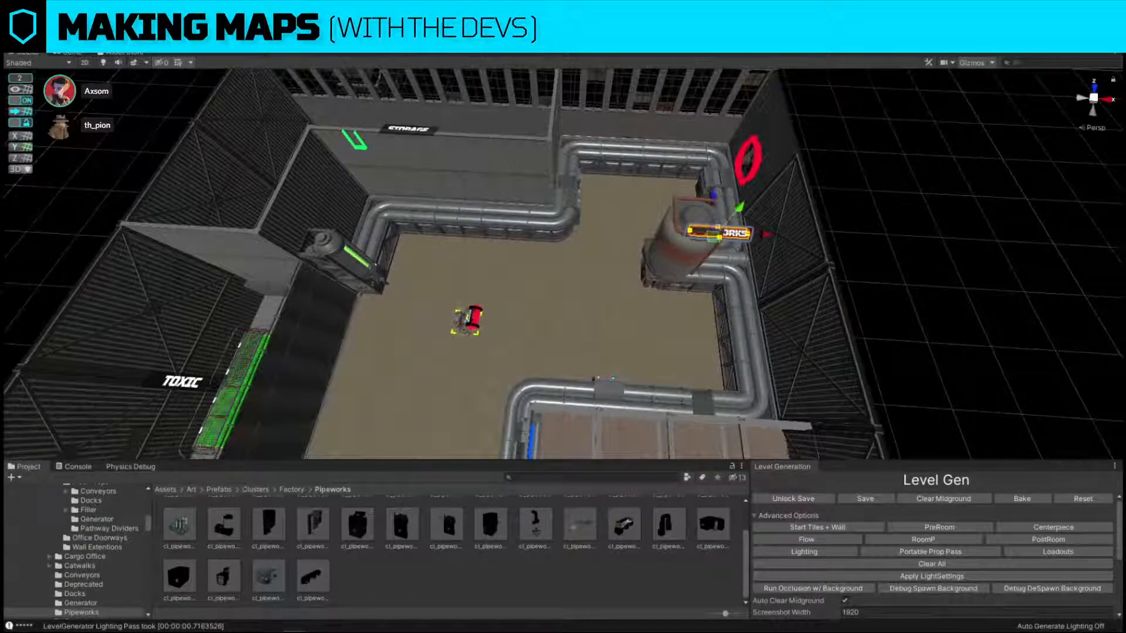
key("w")
right_click_drag(698, 324, 752, 305)
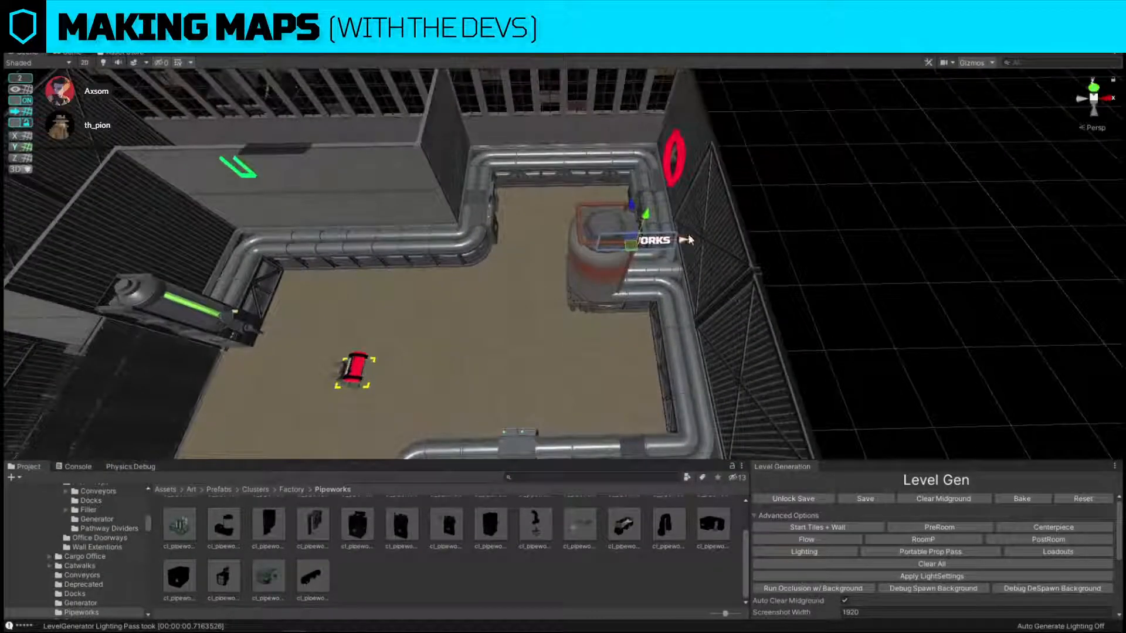
left_click_drag(693, 241, 660, 240)
left_click_drag(612, 211, 619, 193)
left_click(807, 204)
Examine the whole level from above and the office computers, dock bays and surrounding pipework up close.
key("s")
right_click_drag(712, 176, 706, 244)
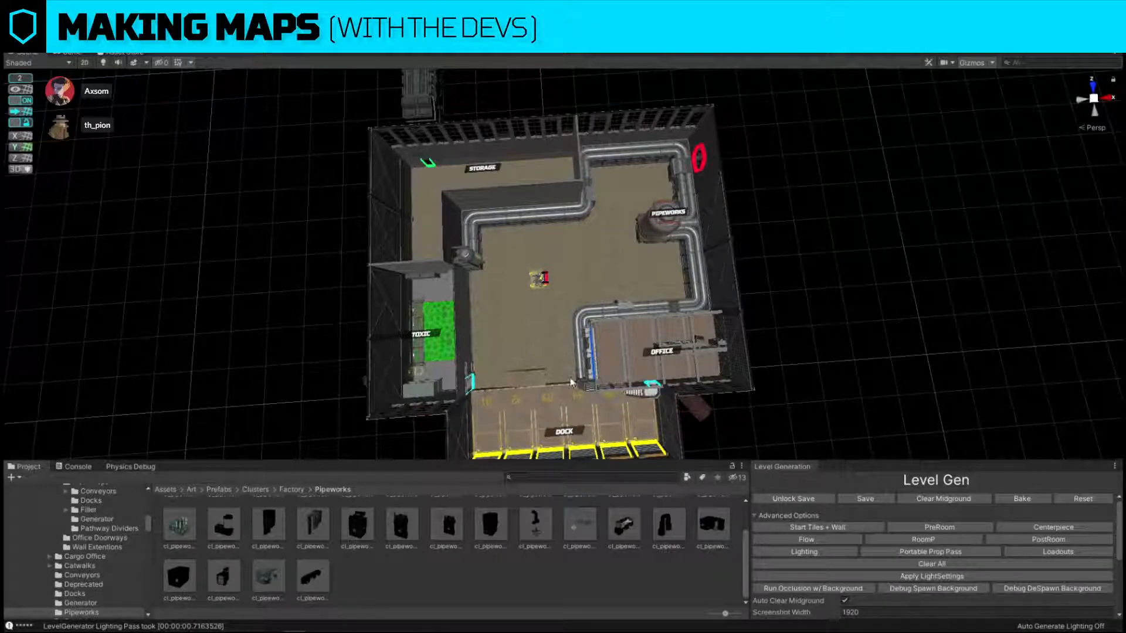
right_click_drag(577, 389, 655, 345)
key("w")
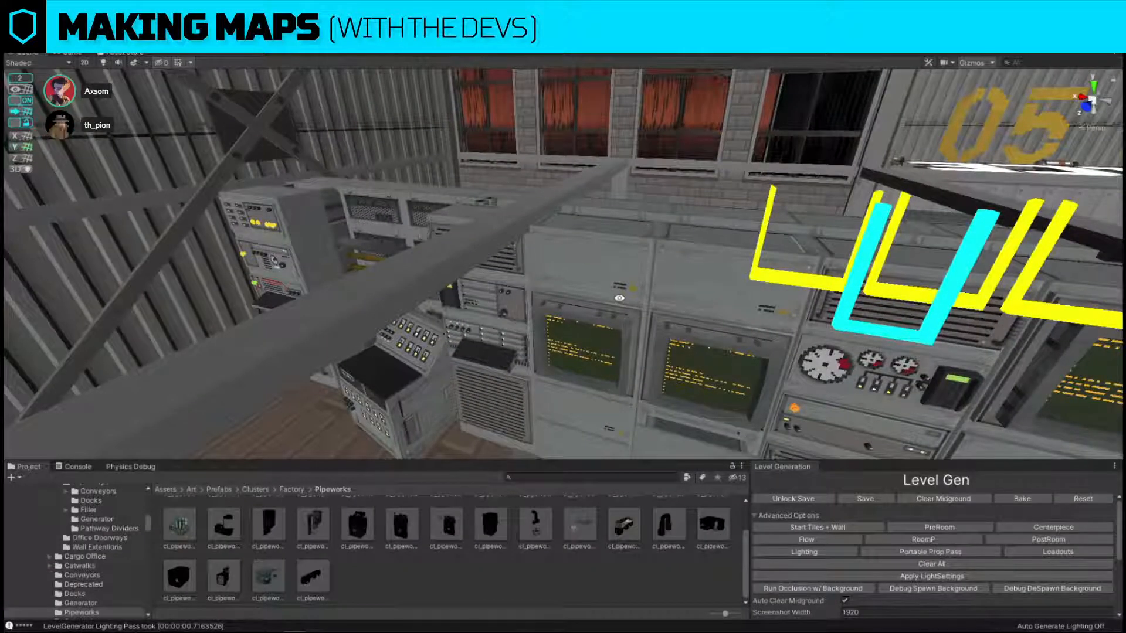
right_click_drag(619, 298, 556, 334)
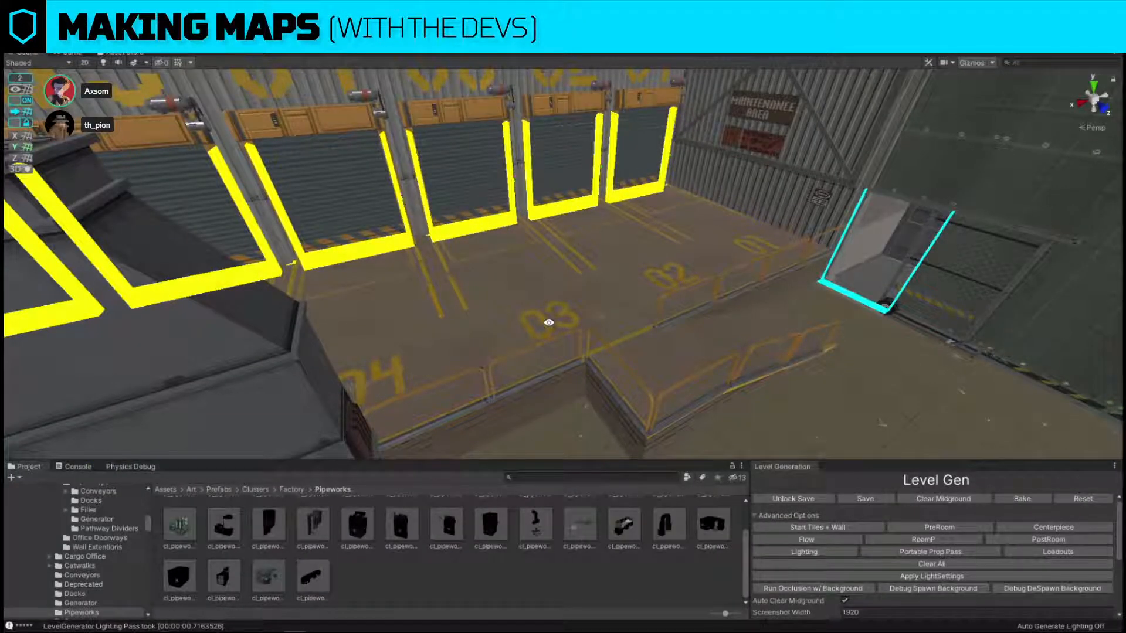
mouse_move(532, 324)
right_mouse_down()
mouse_move(573, 156)
mouse_move(563, 223)
mouse_move(604, 274)
mouse_move(682, 188)
mouse_move(587, 188)
mouse_move(545, 217)
mouse_move(520, 216)
mouse_move(533, 264)
mouse_move(474, 236)
mouse_move(748, 202)
mouse_move(780, 181)
mouse_move(649, 156)
mouse_move(669, 194)
mouse_move(658, 211)
mouse_move(583, 252)
mouse_move(847, 180)
mouse_move(603, 219)
mouse_move(803, 142)
mouse_move(573, 214)
mouse_move(729, 289)
mouse_move(603, 281)
mouse_move(534, 337)
right_mouse_up()
right_click_drag(417, 306, 423, 275)
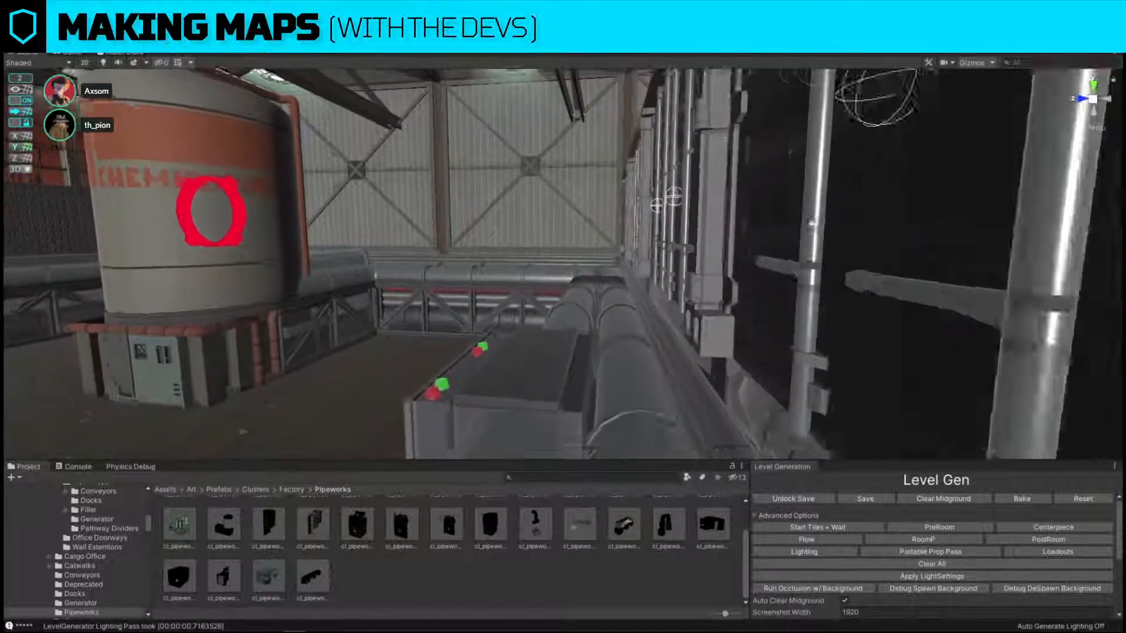
right_click_drag(811, 222, 842, 202)
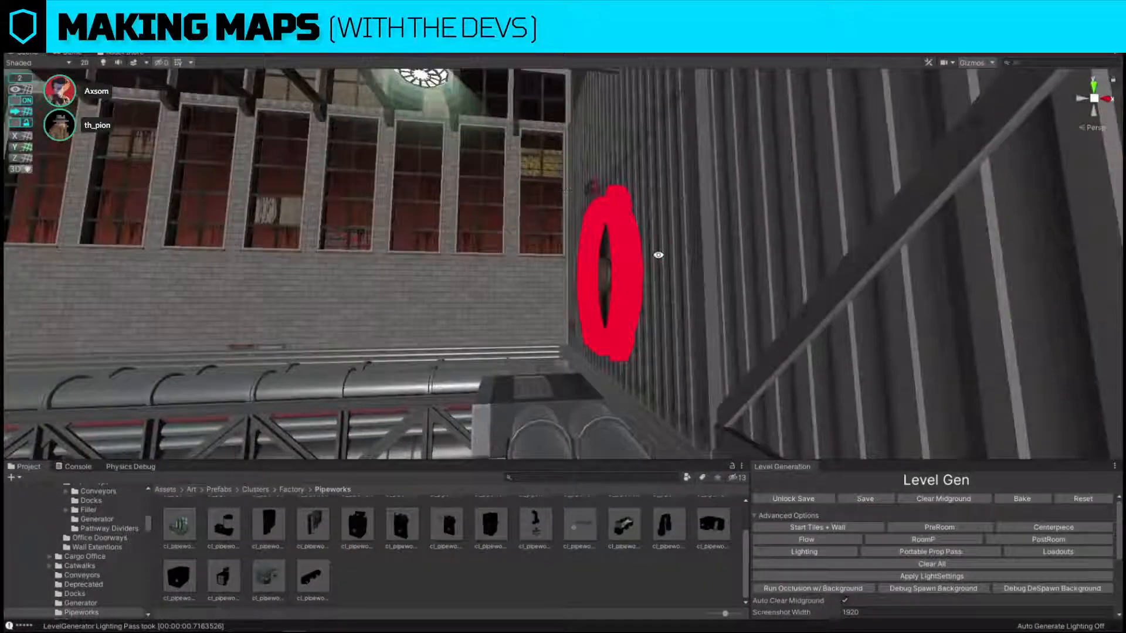
right_click_drag(658, 255, 639, 310)
right_click_drag(718, 247, 608, 393)
right_click_drag(591, 385, 632, 329)
Locate the source prefab of the straight pipe section in the run below the storage wall.
left_click(632, 330)
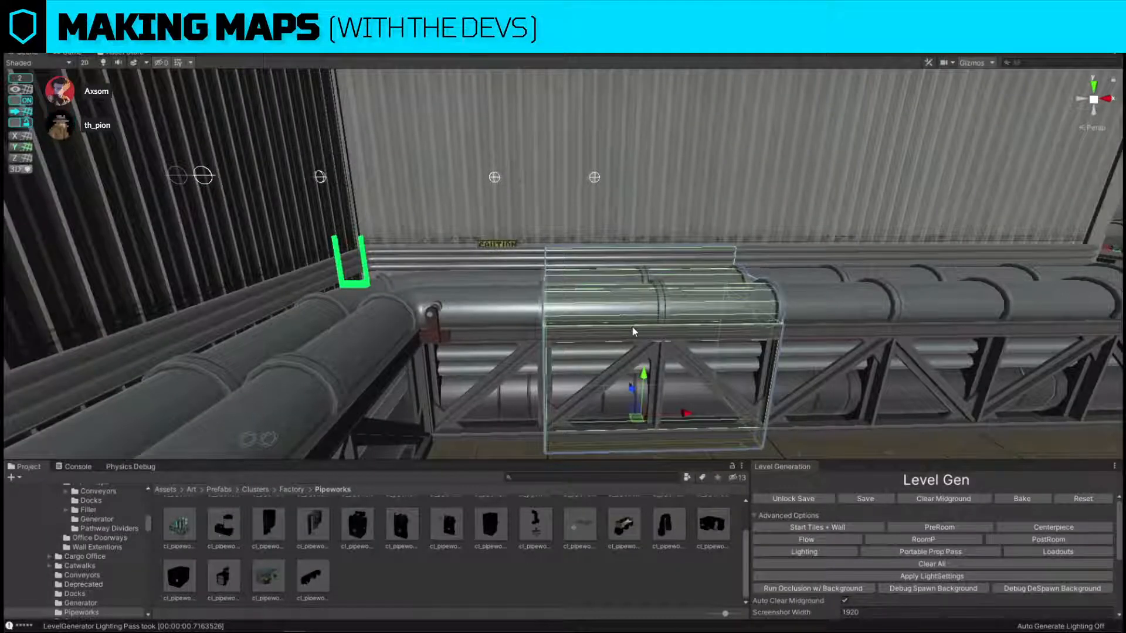
key("alt+space")
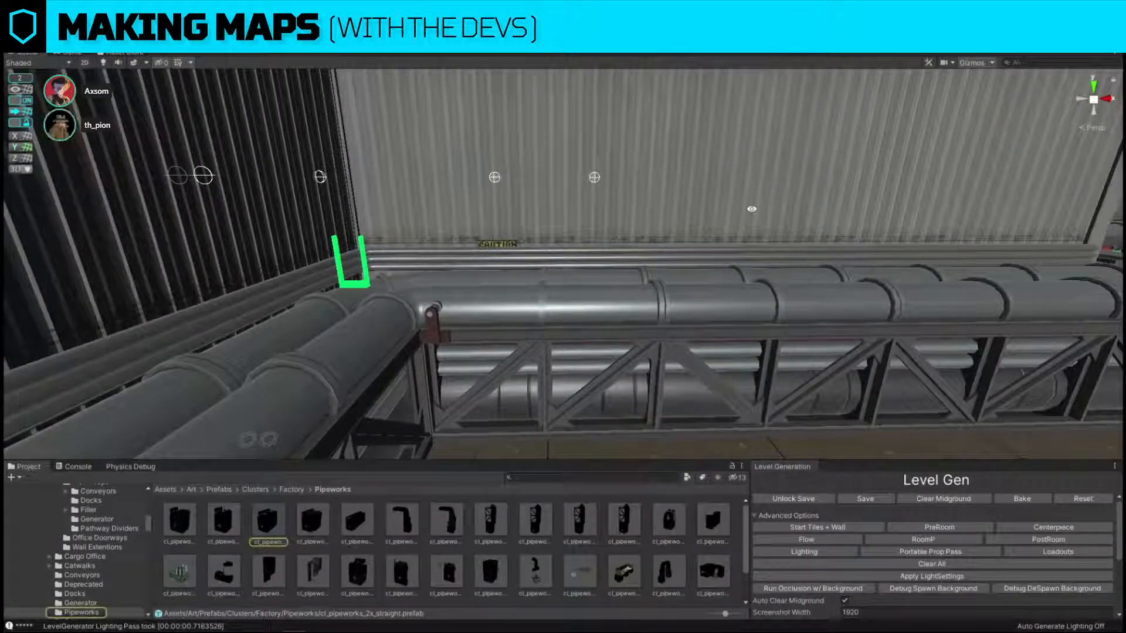
left_click(635, 384)
right_click_drag(635, 384, 645, 391)
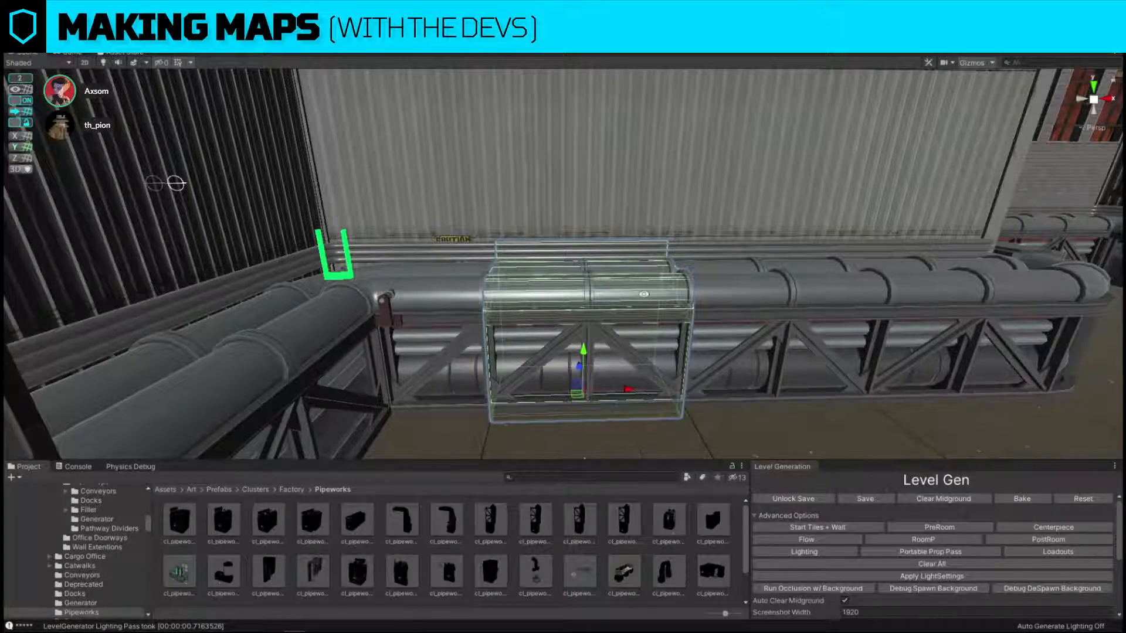
Replace the chemical tank with the green vat and silo cluster prefab and fit it into the gap in the wall pipe run.
mouse_move(644, 294)
right_mouse_down()
mouse_move(653, 317)
mouse_move(676, 282)
mouse_move(659, 297)
mouse_move(654, 461)
right_mouse_up()
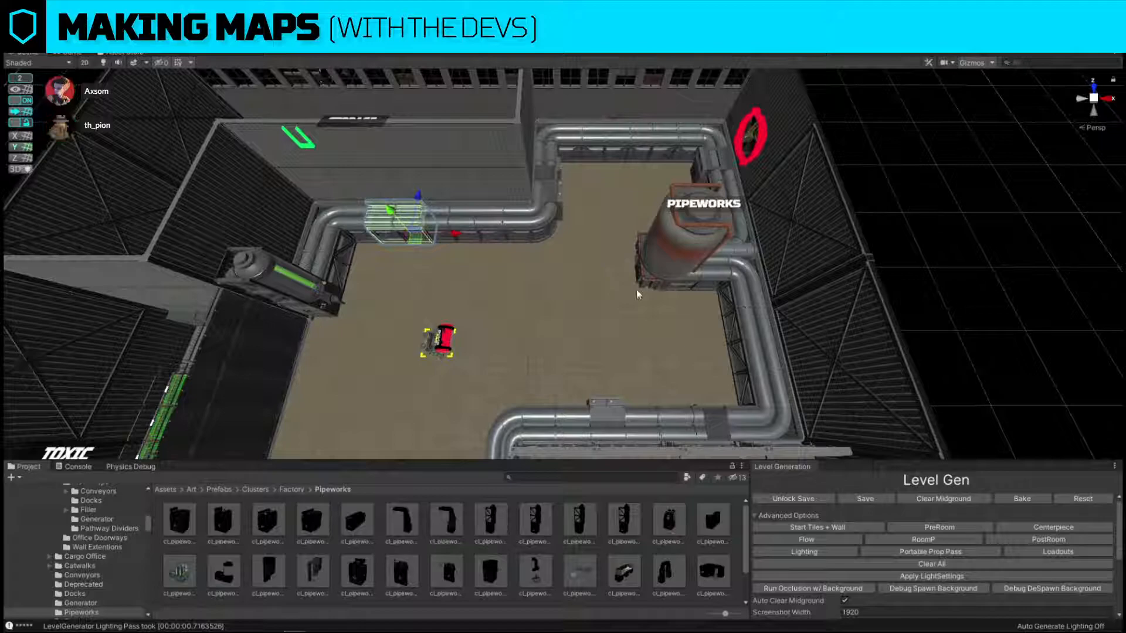
left_click(667, 284)
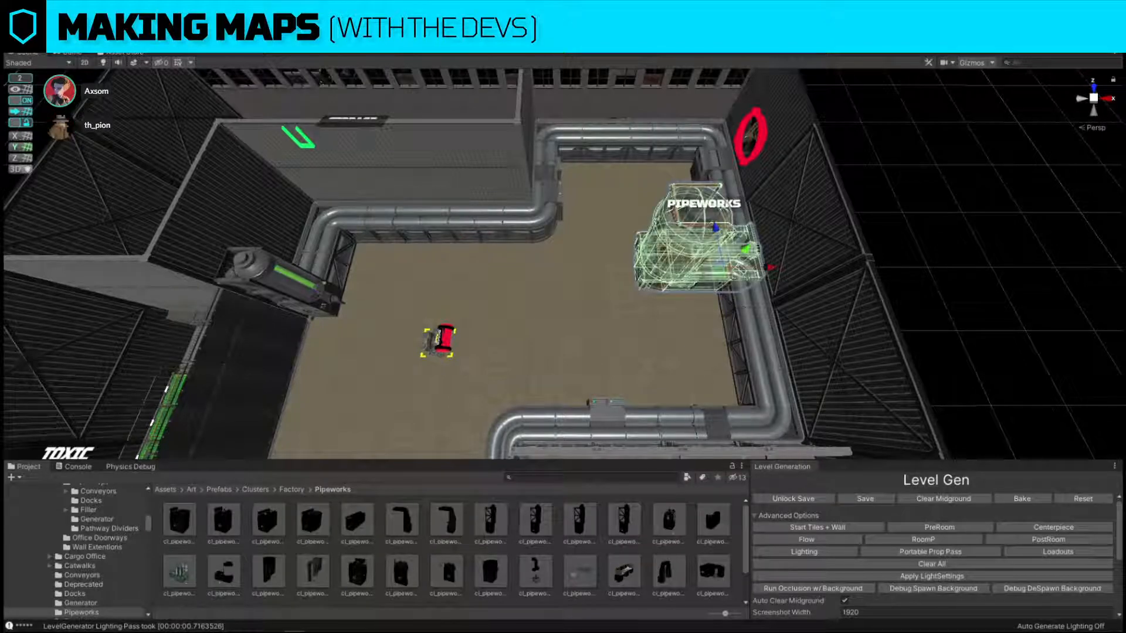
left_click(682, 289)
key("ctrl+shift+r")
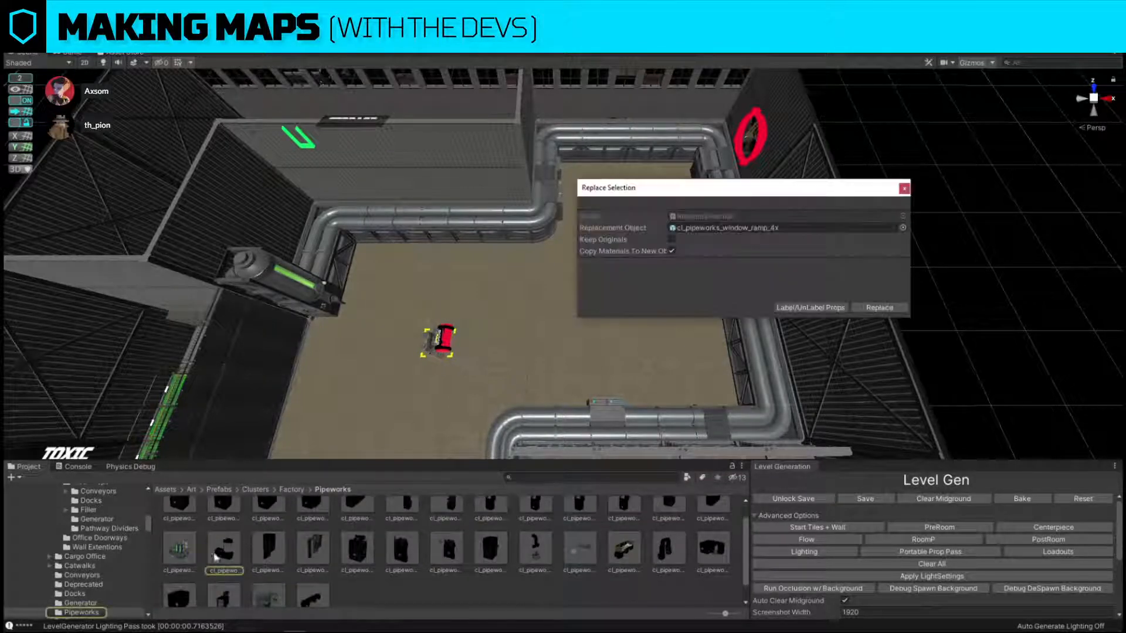
left_click_drag(181, 549, 746, 228)
left_click(883, 309)
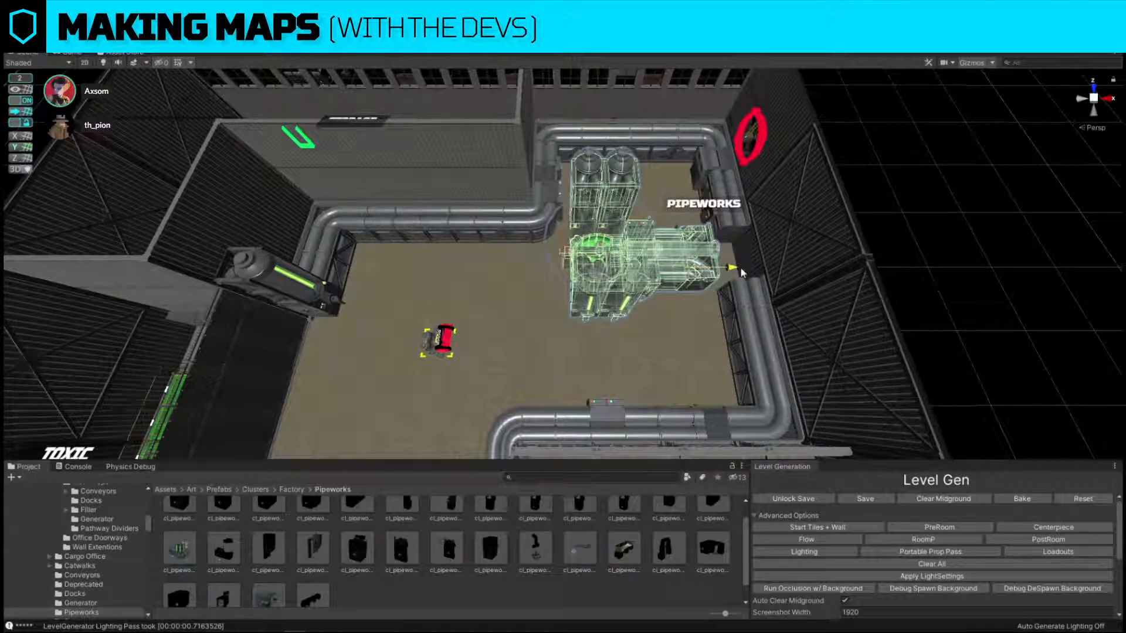
left_click(901, 231)
right_click_drag(902, 231, 460, 182)
right_click_drag(535, 311, 702, 296)
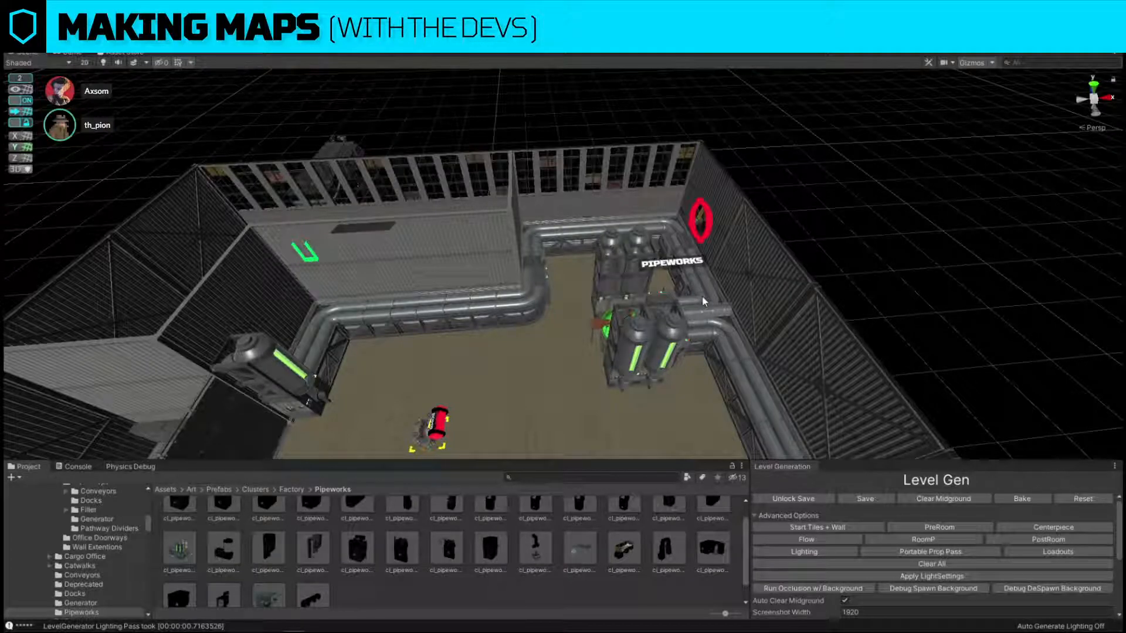
Try the green vat and silo cluster in another orientation and in the middle of the room.
right_click_drag(514, 176, 921, 204)
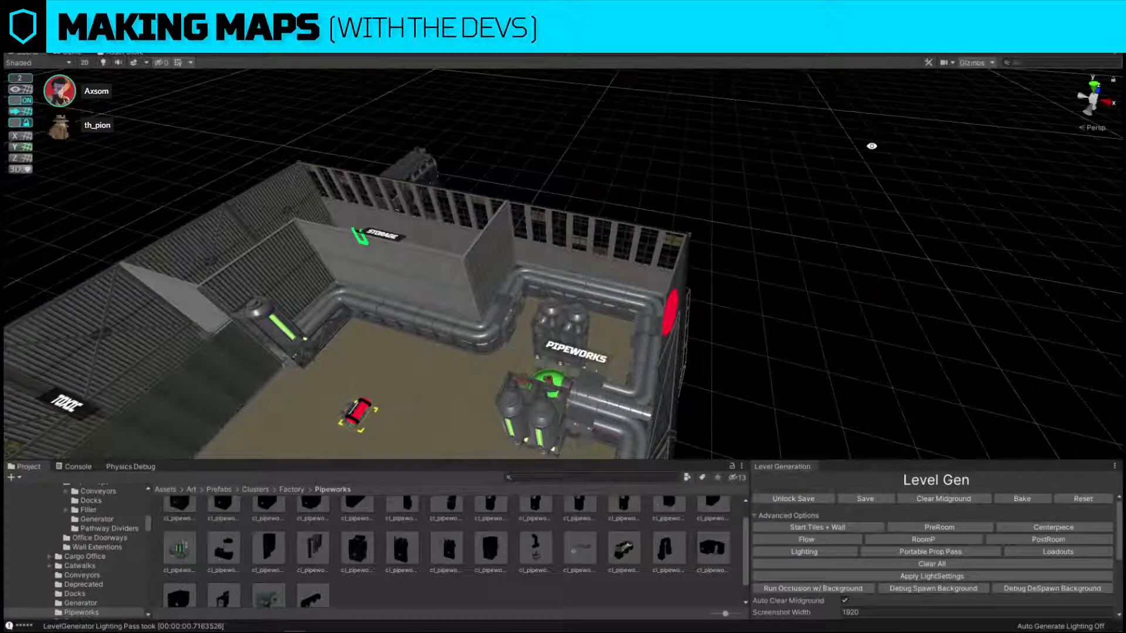
mouse_move(613, 246)
left_mouse_down("alt")
mouse_move(667, 318)
mouse_move(962, 296)
left_mouse_up("alt")
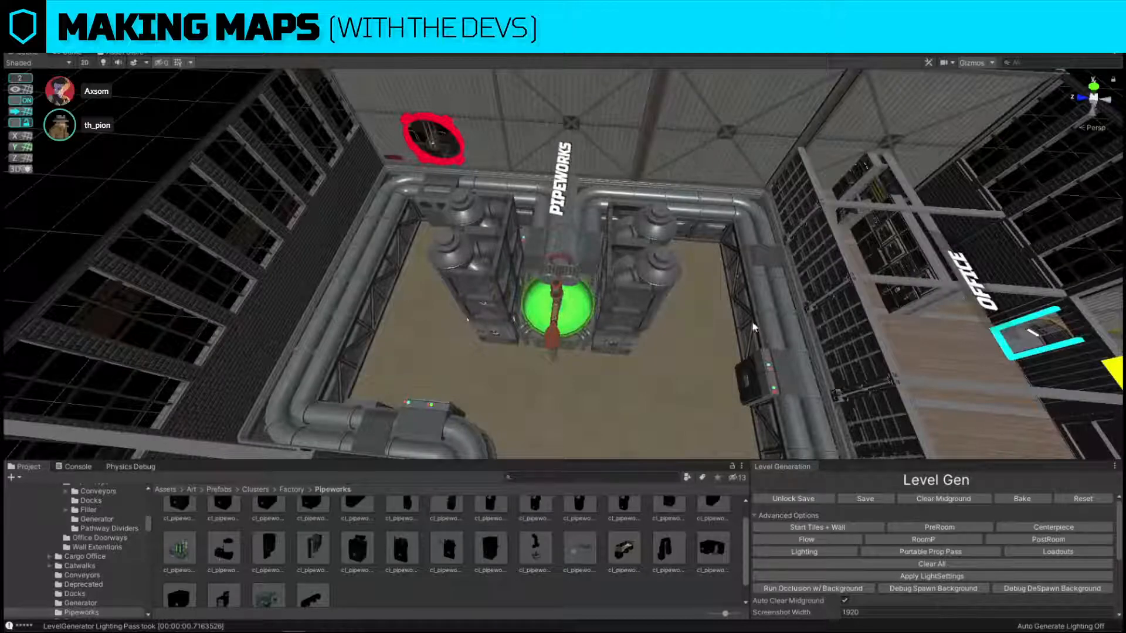
mouse_move(928, 289)
left_mouse_down("alt")
mouse_move(593, 233)
mouse_move(668, 281)
mouse_move(632, 309)
mouse_move(880, 346)
left_mouse_up("alt")
left_click(632, 303)
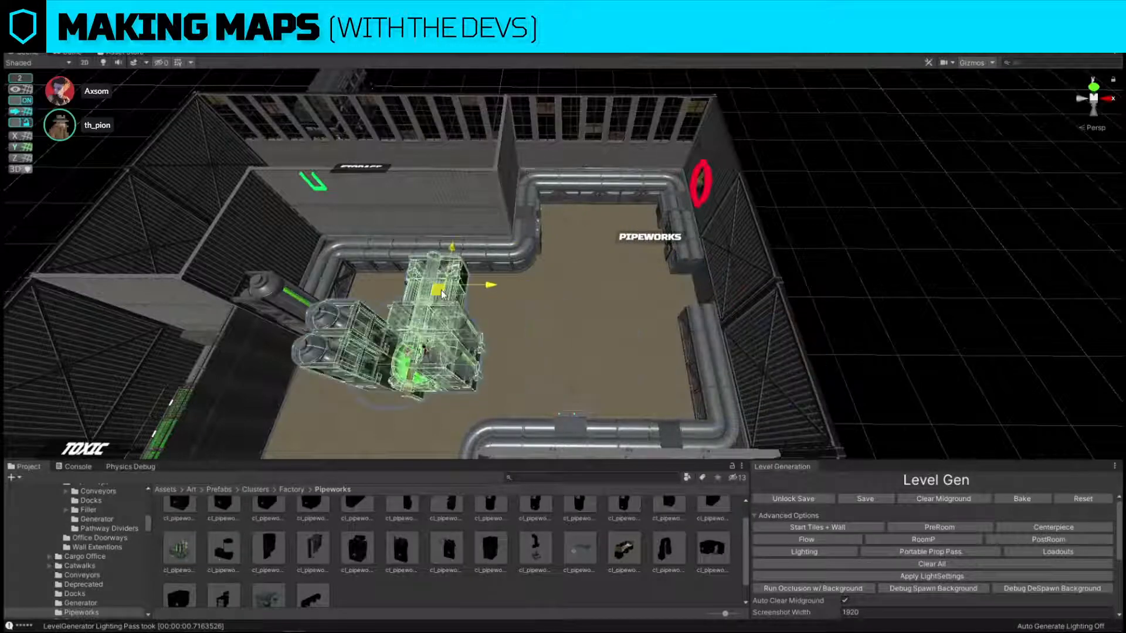
left_click_drag(442, 293, 444, 281)
key("Left")
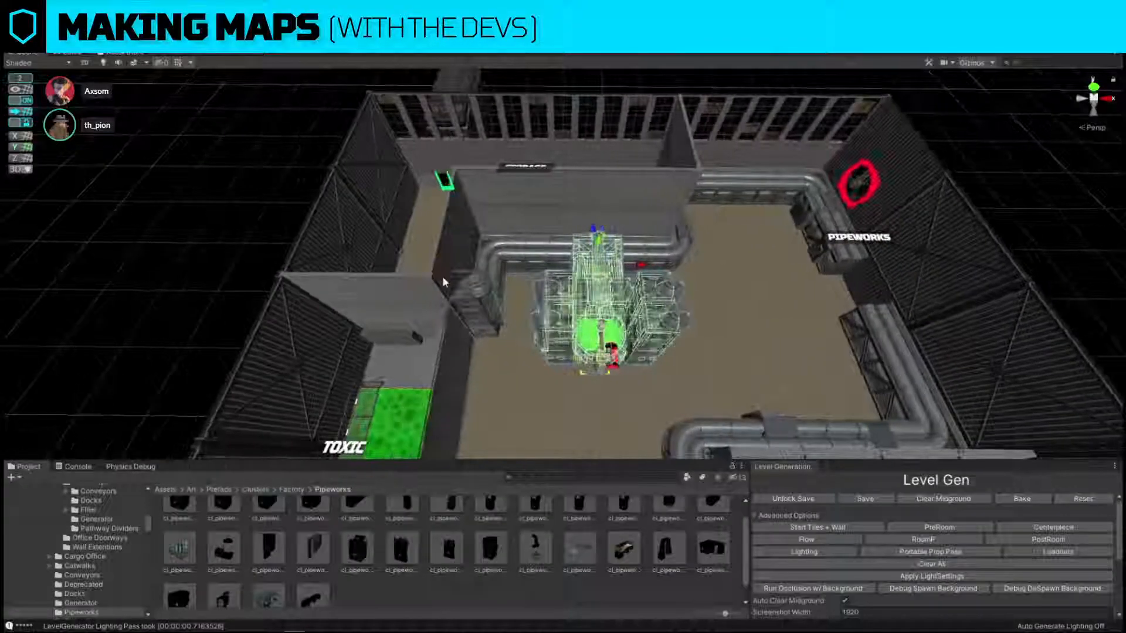
left_click_drag(600, 271, 839, 302)
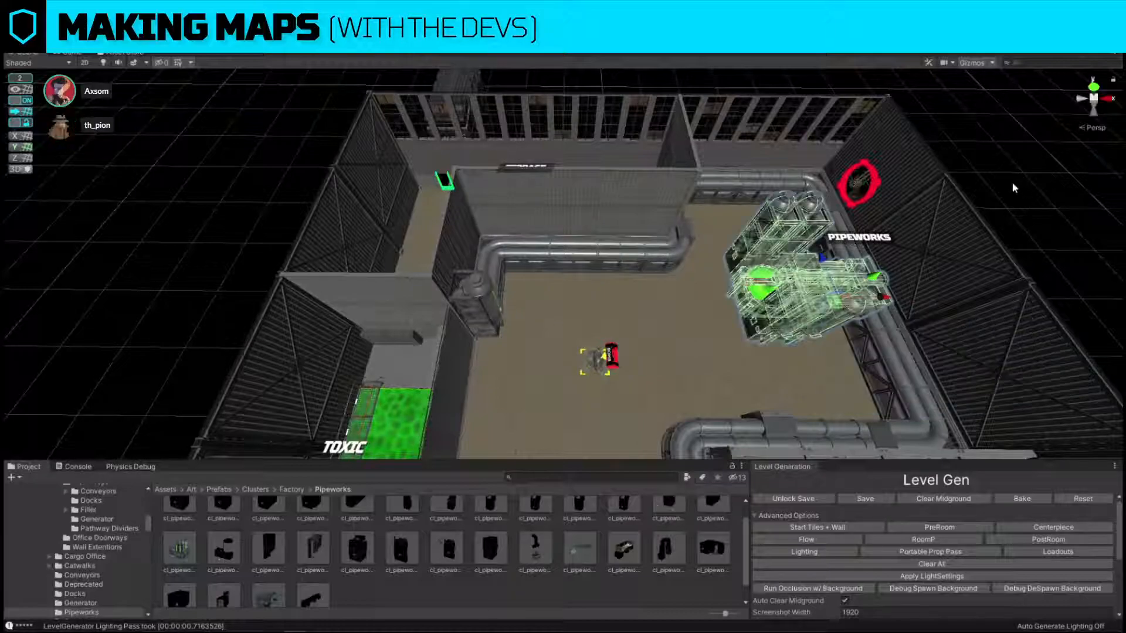
left_click(1012, 183)
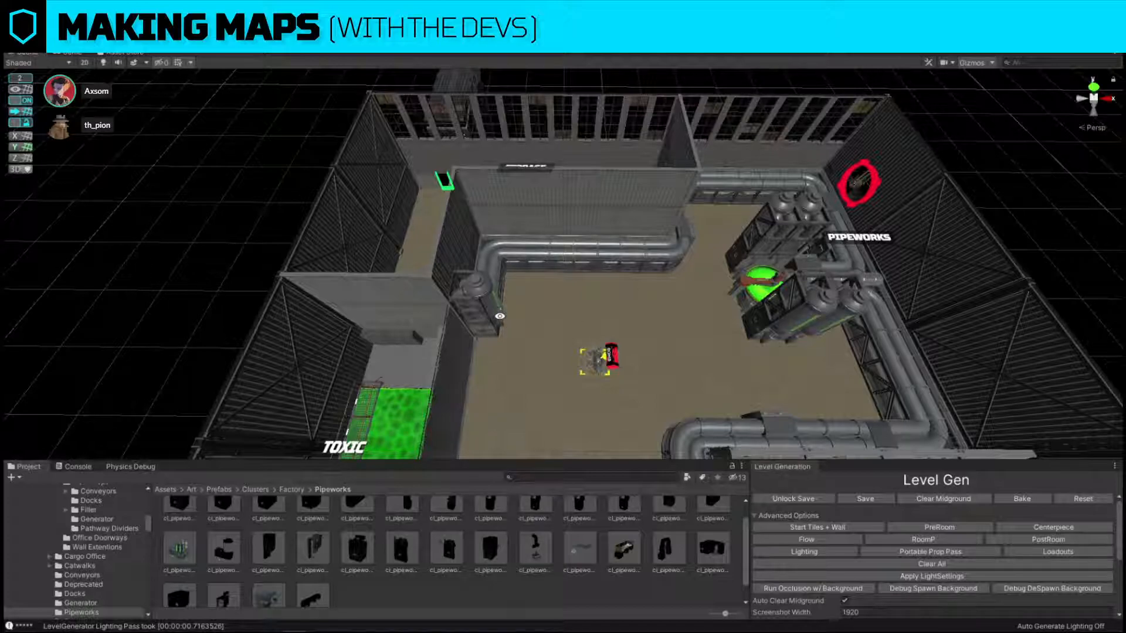
Delete the straight pipe section to the right of centre in the run below the storage wall.
left_click_drag(500, 316, 903, 210, "alt")
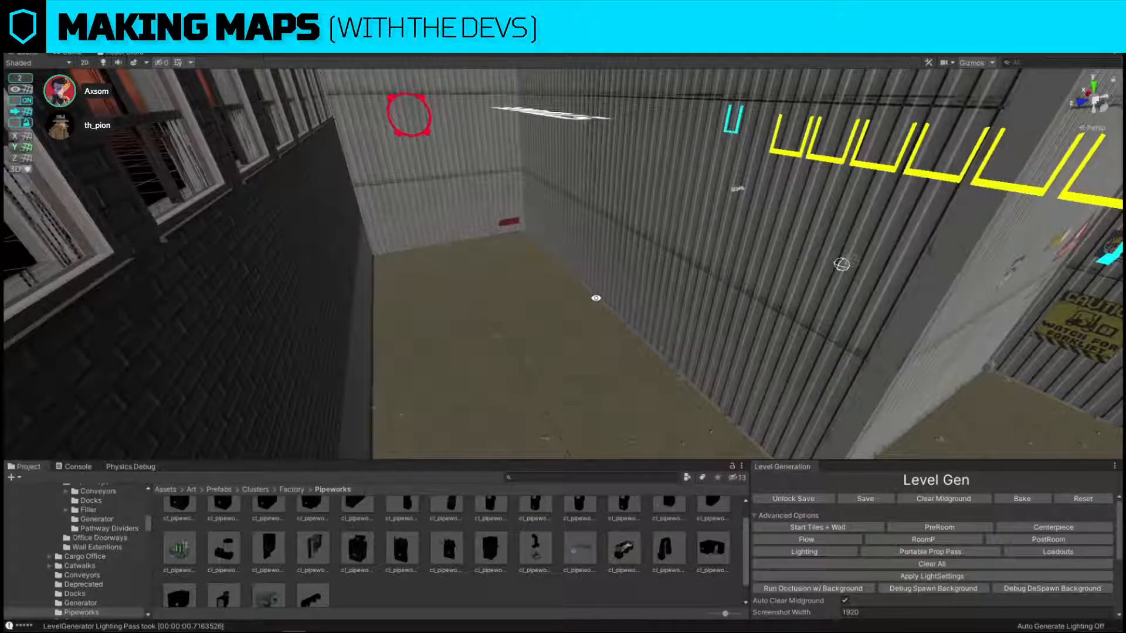
left_click_drag(596, 298, 370, 201, "alt")
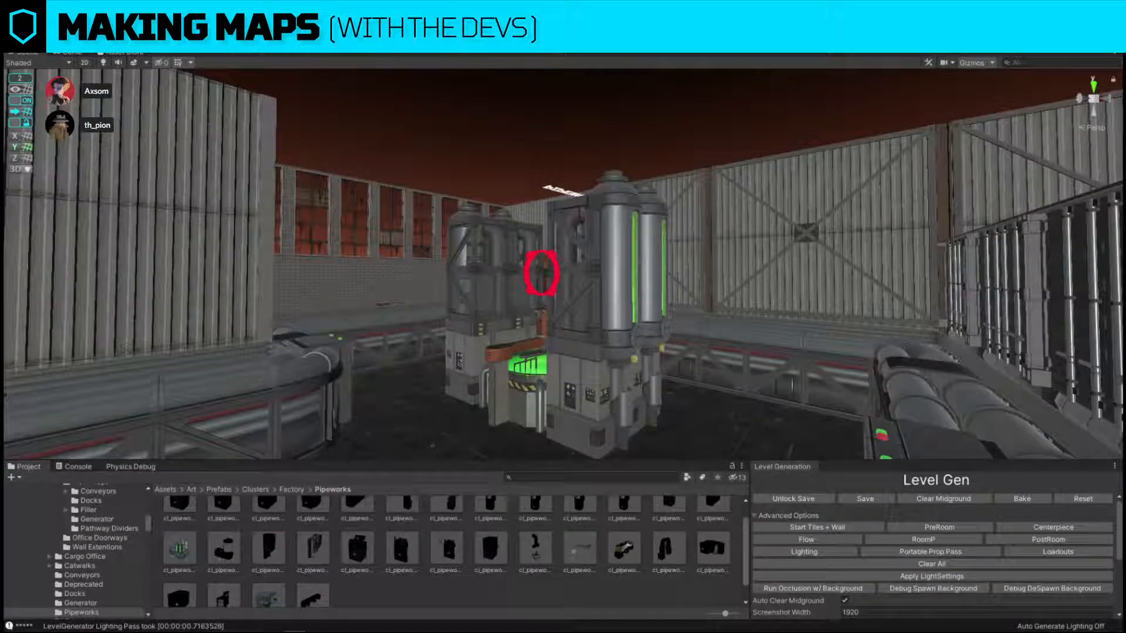
right_click_drag(611, 208, 729, 352)
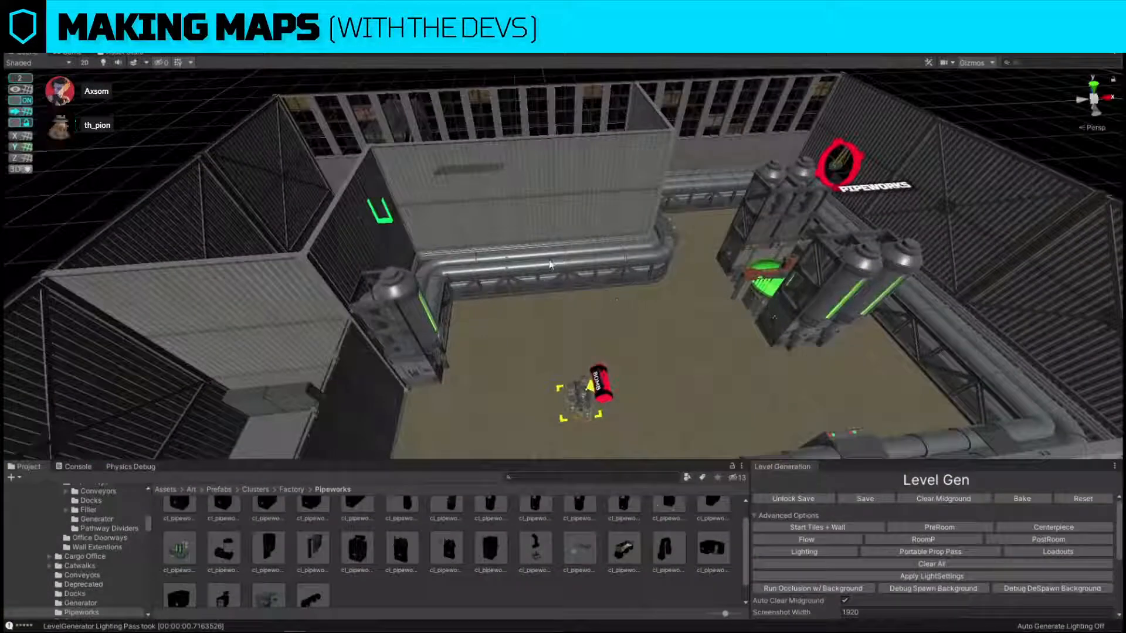
left_click(554, 263)
right_click_drag(554, 262, 508, 255)
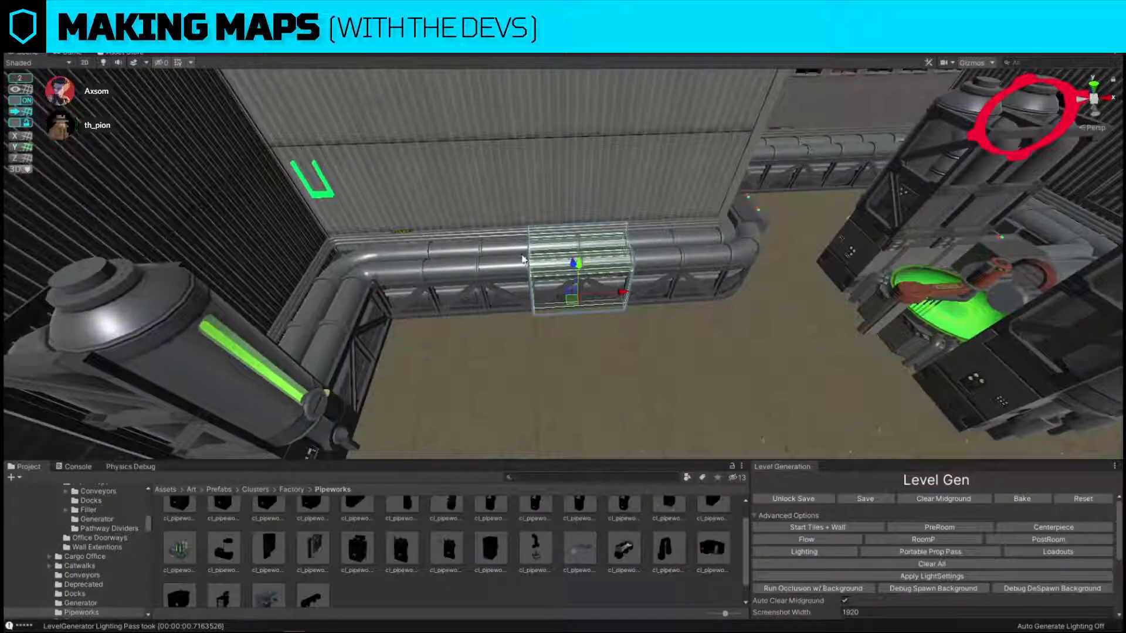
key("Delete")
Shift the neighbouring straight section to the middle of the run and replace a duplicate of it with cl_pipeworks_1x_straight.
left_click(509, 260)
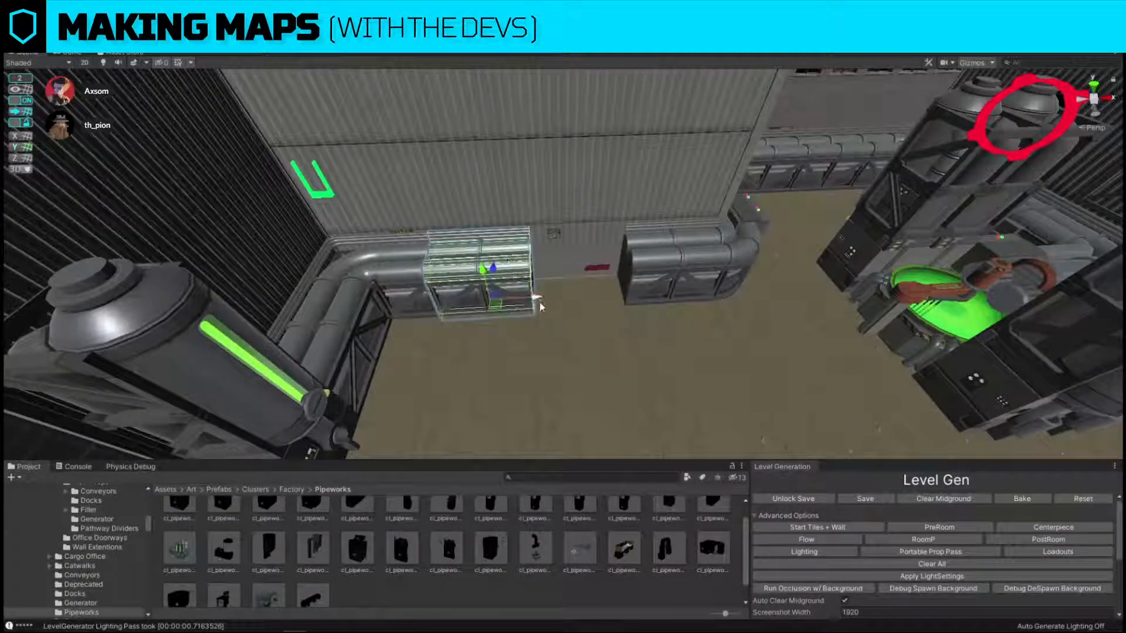
left_click_drag(530, 297, 587, 383)
key("ctrl+d")
scroll(282, 557, "up", 2)
key("ctrl+shift+r")
left_click_drag(230, 526, 698, 230)
left_click(880, 308)
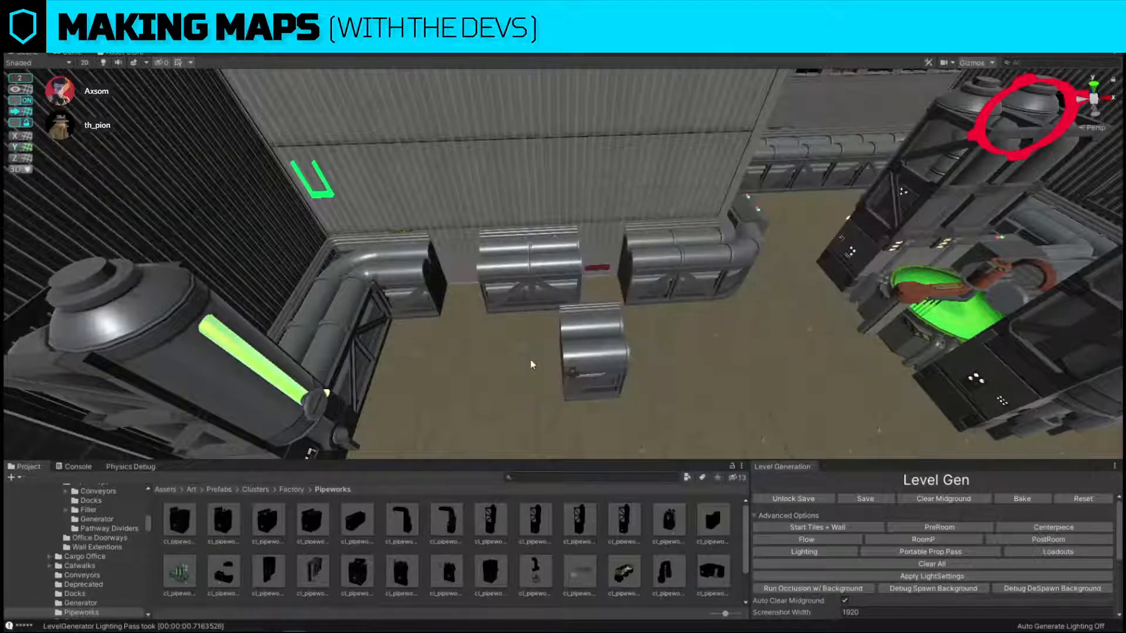
Fill the gaps on both sides of the middle pipe section with the single-length straight piece and a copy of it.
left_click(612, 351)
left_click_drag(586, 387, 511, 301)
key("ctrl+d")
Replace the middle straight pipe section below the storage wall with the arched pipeworks piece that leaves a walkway underneath.
left_click(555, 249)
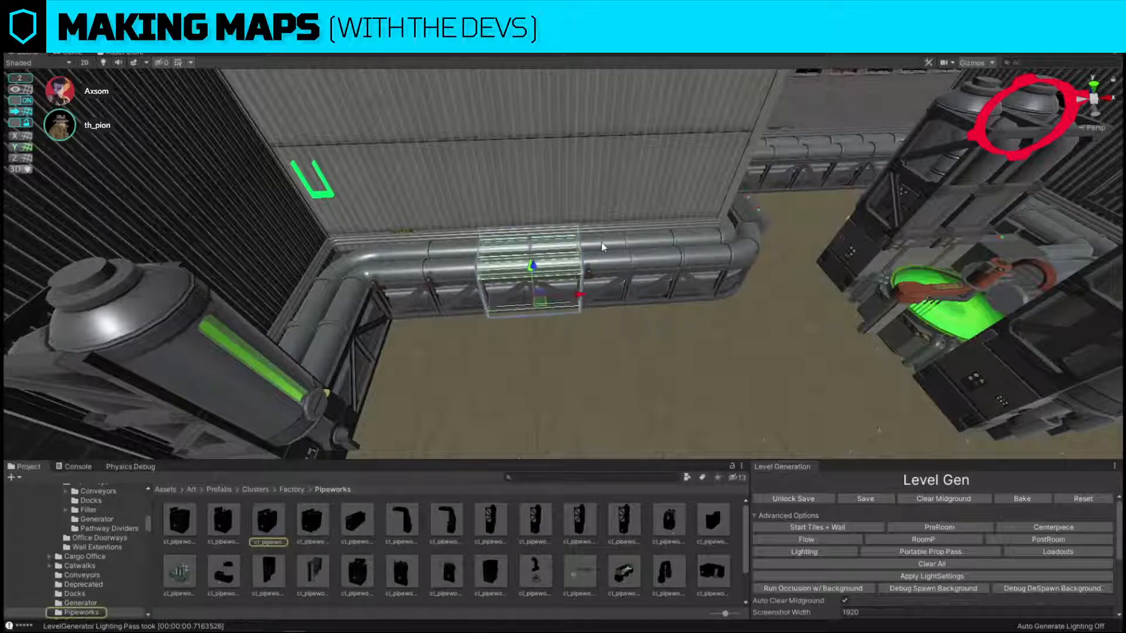
scroll(403, 521, "down", 2)
key("ctrl+shift+r")
scroll(305, 578, "up", 1)
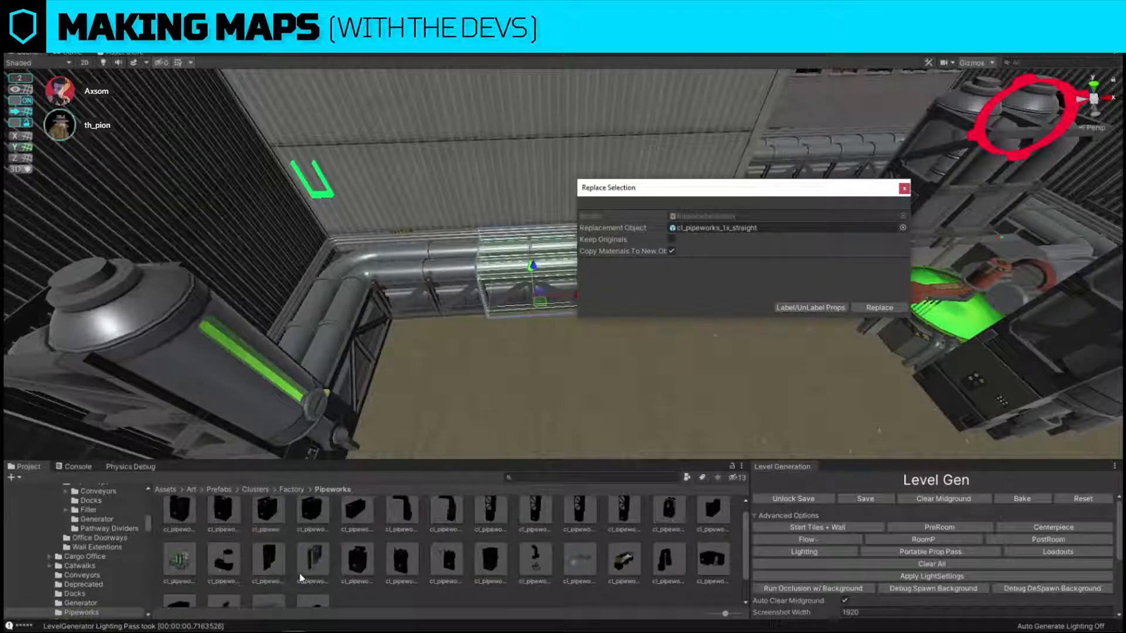
scroll(360, 556, "down", 1)
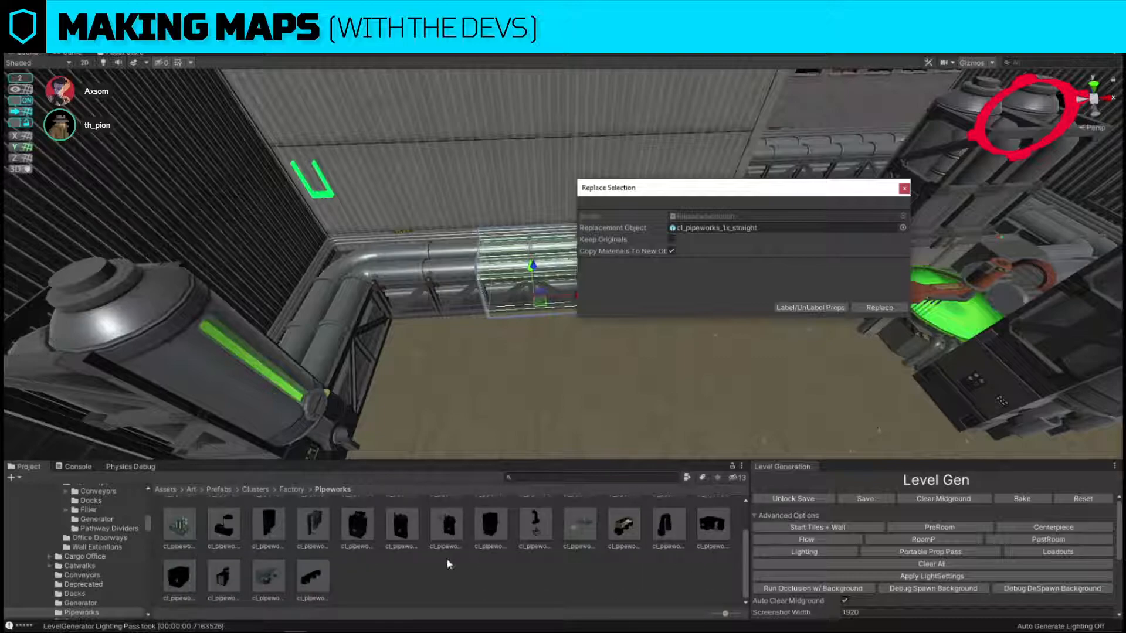
scroll(492, 554, "up", 1)
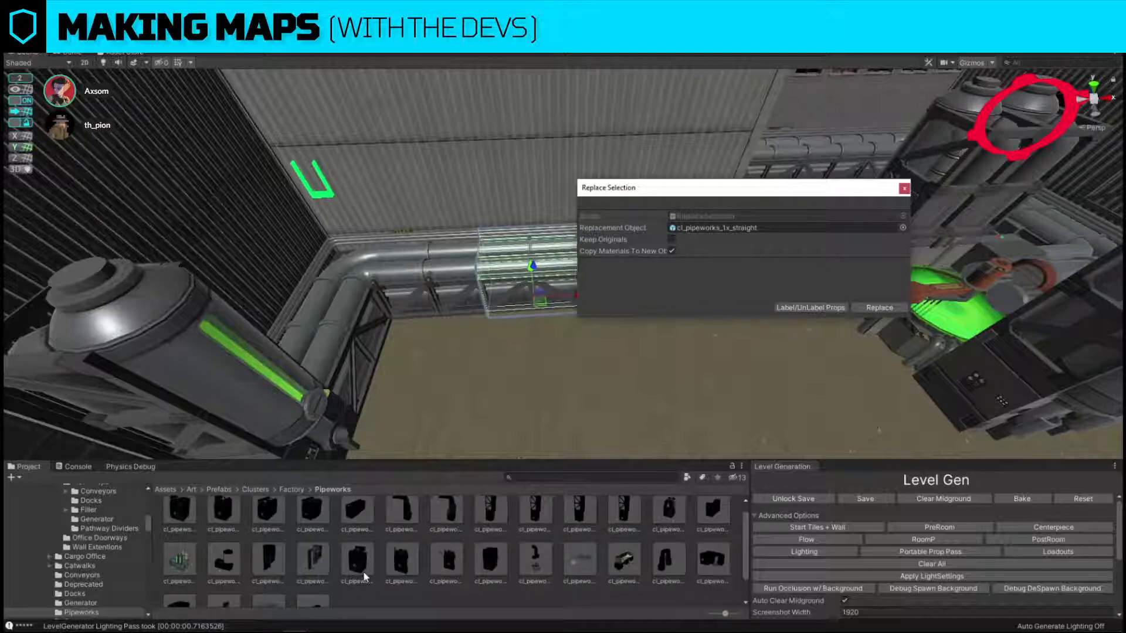
scroll(492, 552, "up", 1)
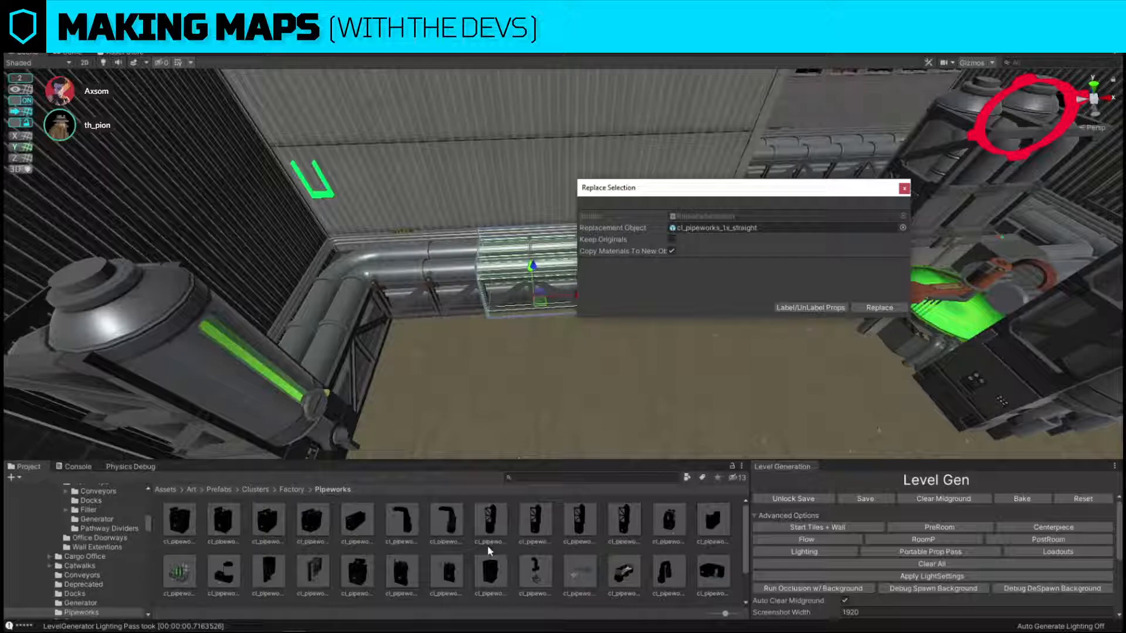
scroll(407, 557, "down", 1)
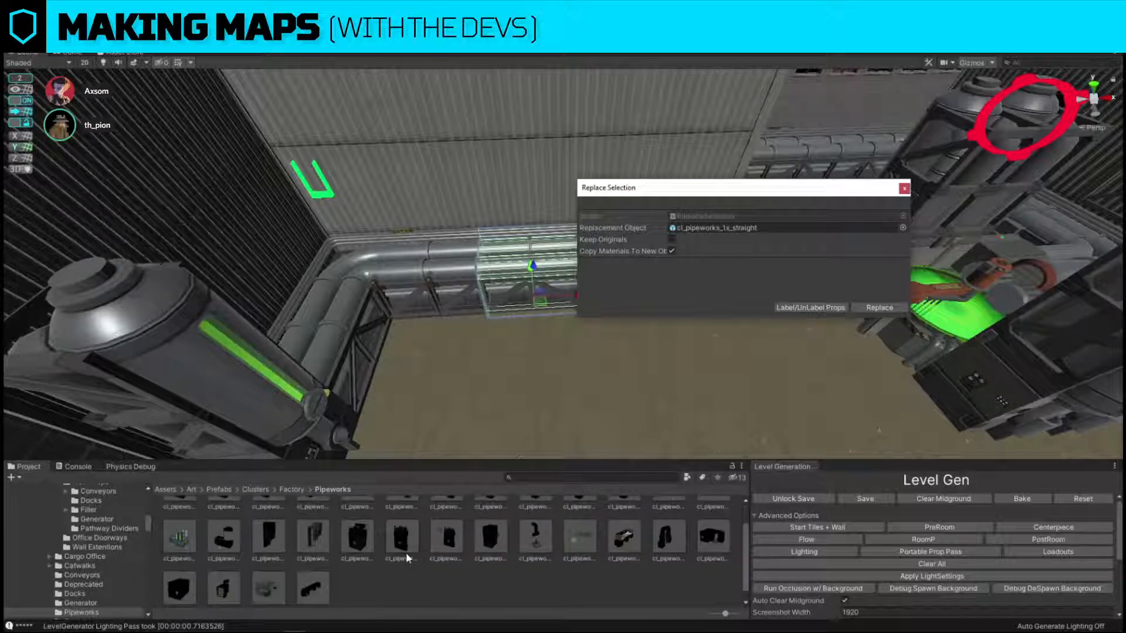
scroll(463, 548, "up", 1)
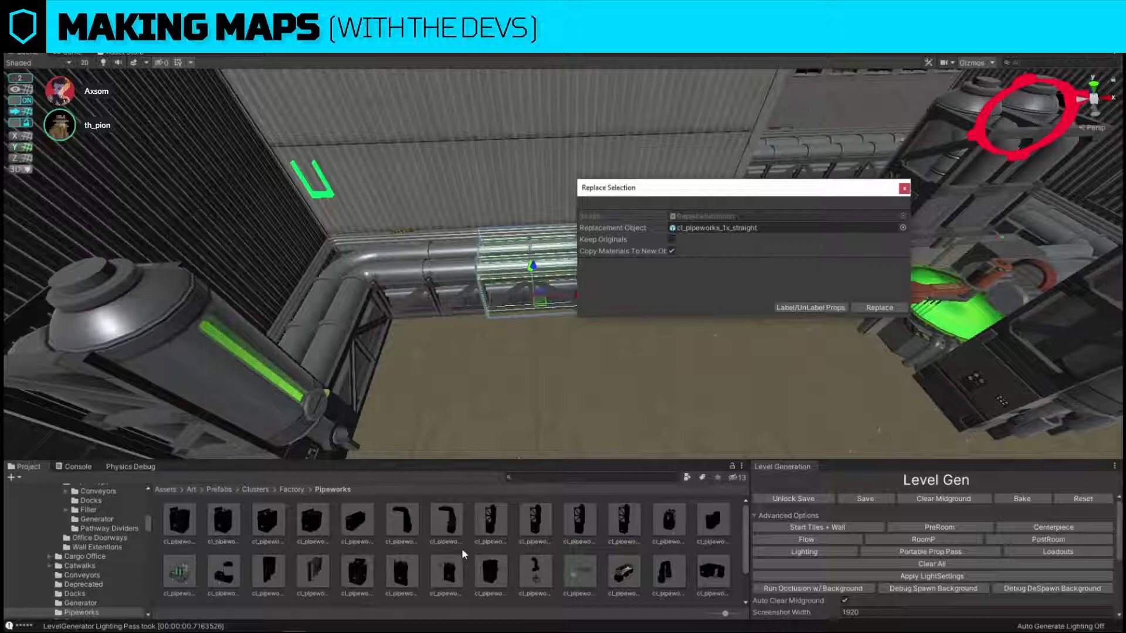
scroll(462, 551, "down", 1)
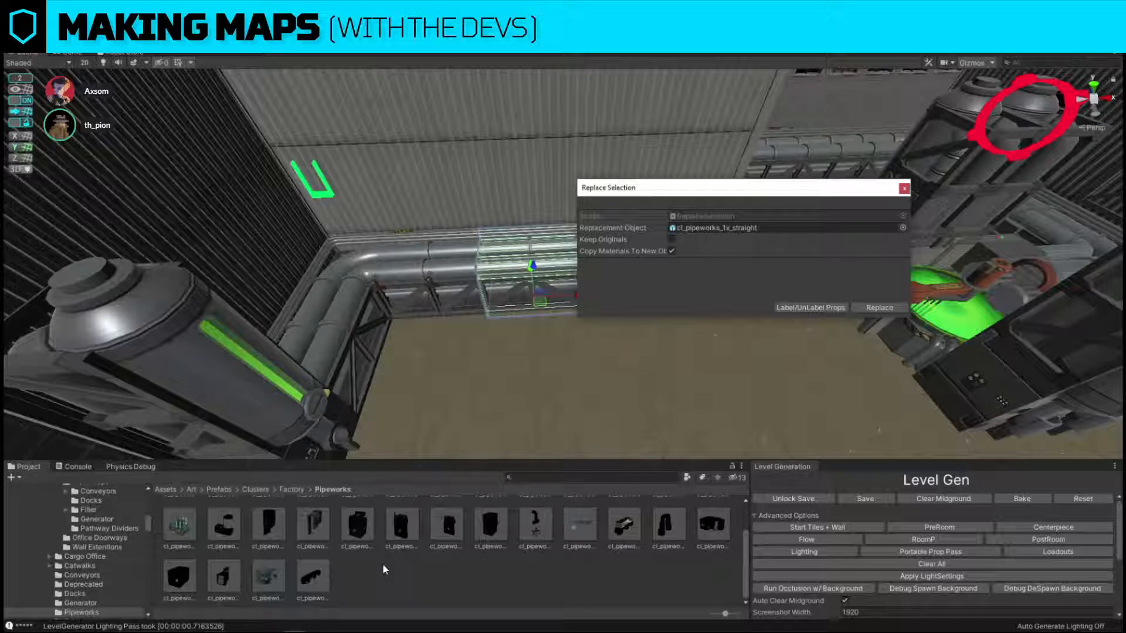
scroll(383, 565, "up", 1)
left_click_drag(671, 573, 748, 230)
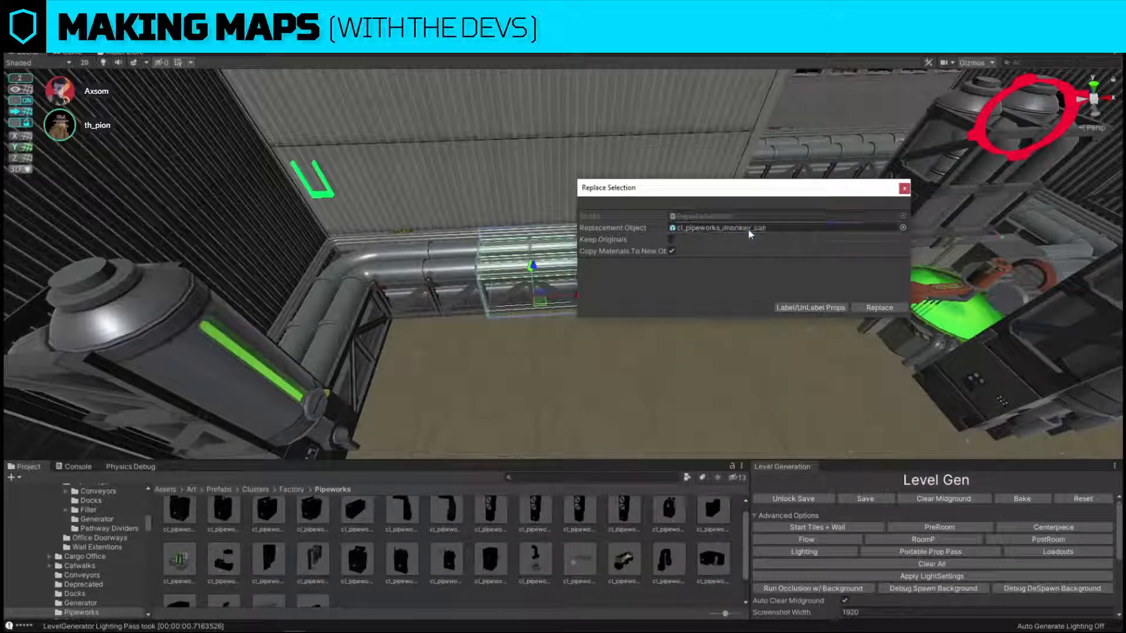
left_click(863, 310)
left_click(462, 251)
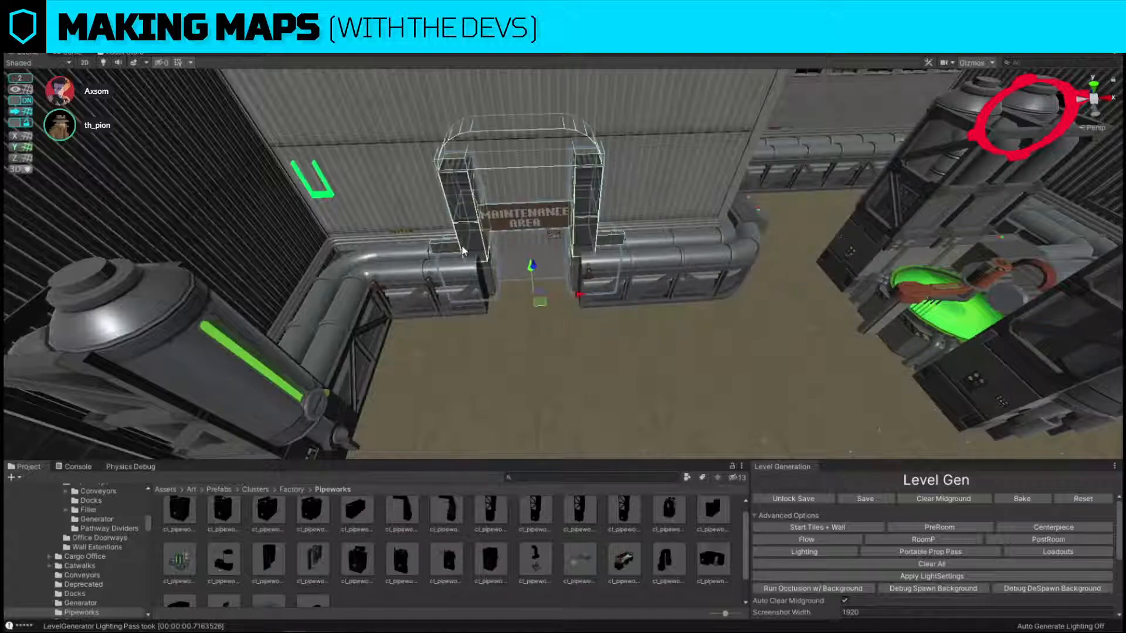
Open a doorway in the storage wall directly beneath the pipe arch by removing the wall panels behind it.
left_click_drag(554, 325, 891, 336)
left_click_drag(402, 225, 535, 229, "alt")
scroll(557, 264, "up", 3)
key("w")
right_click_drag(546, 234, 550, 298)
left_click(563, 143)
key("w")
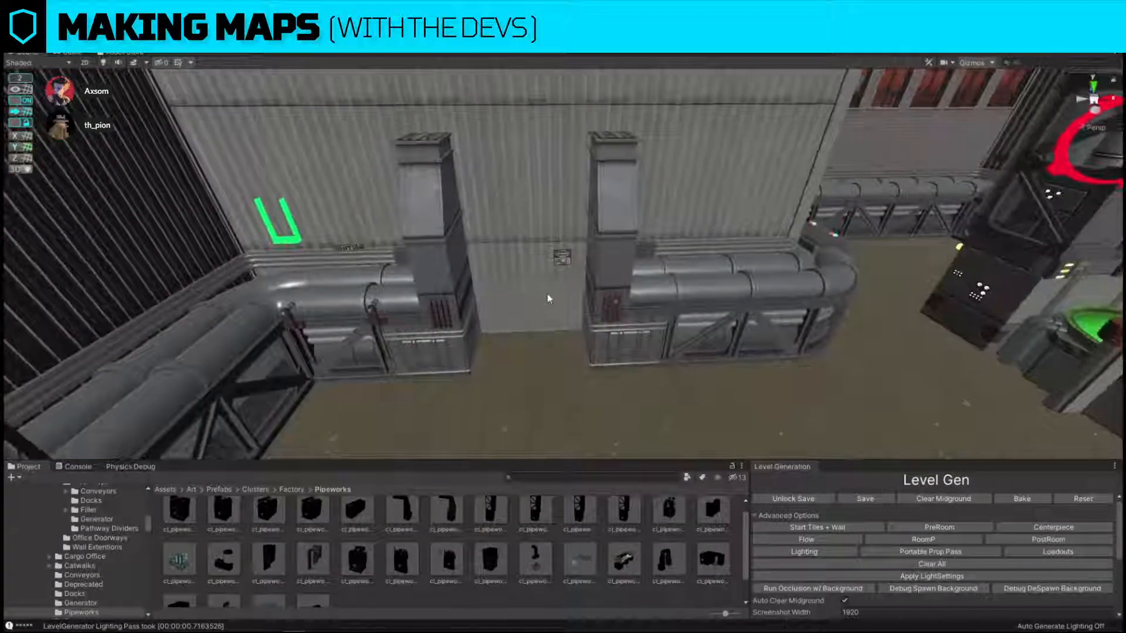
left_click(550, 298)
key("Delete")
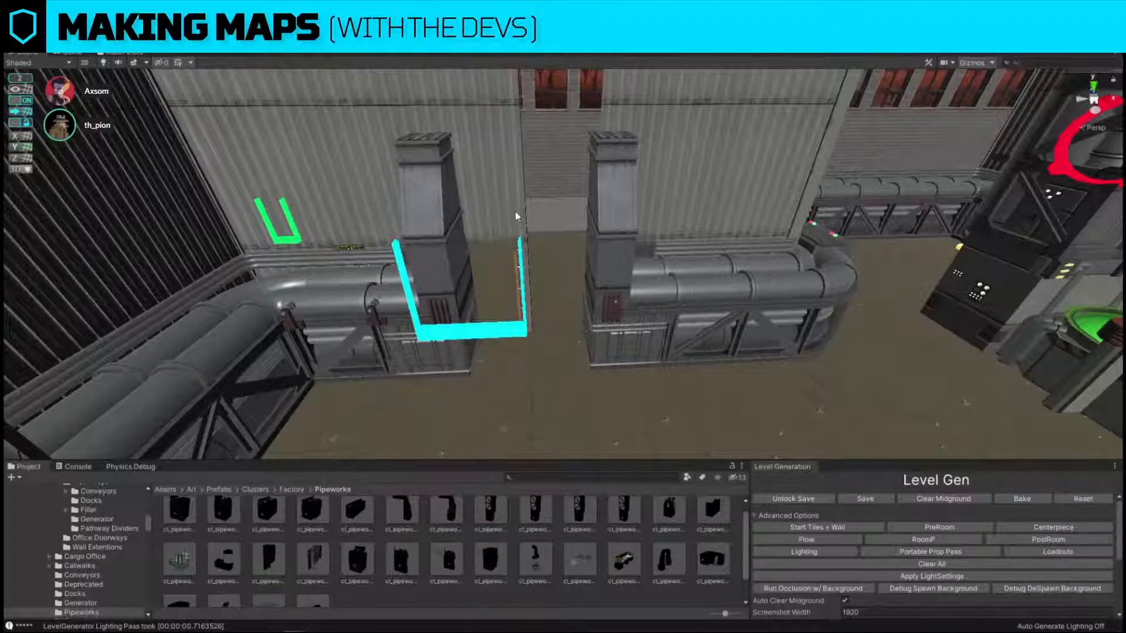
left_click(516, 216)
Examine the storage and pipeworks rooms from above to judge the routes through the new doorway.
left_click_drag(546, 331, 605, 332)
right_click_drag(604, 332, 621, 385)
key("s")
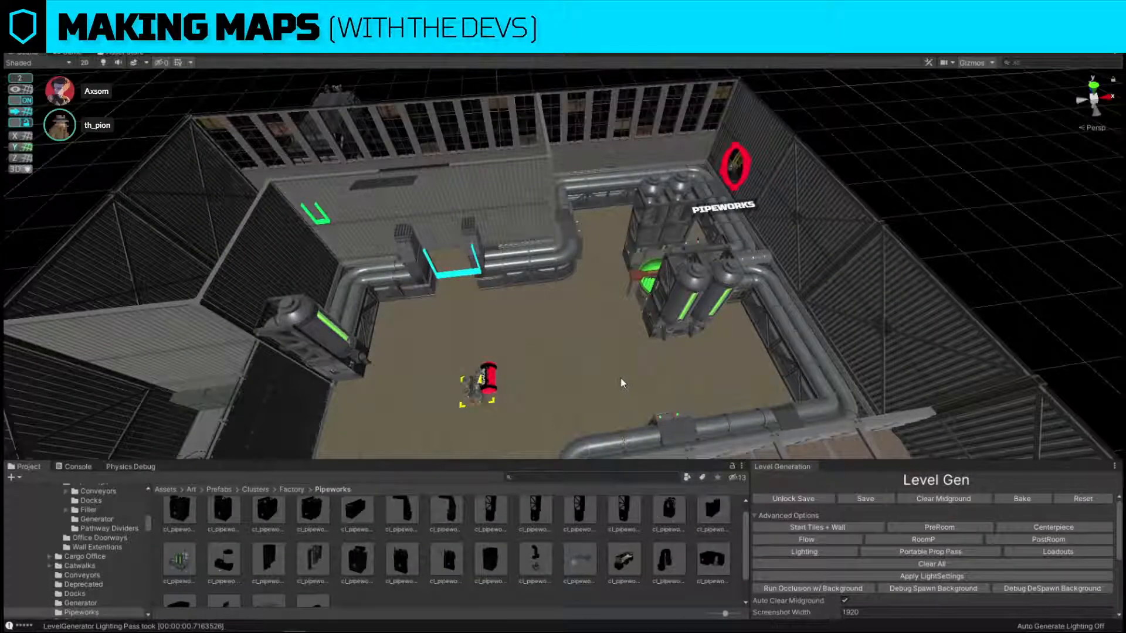
right_click_drag(620, 378, 541, 299)
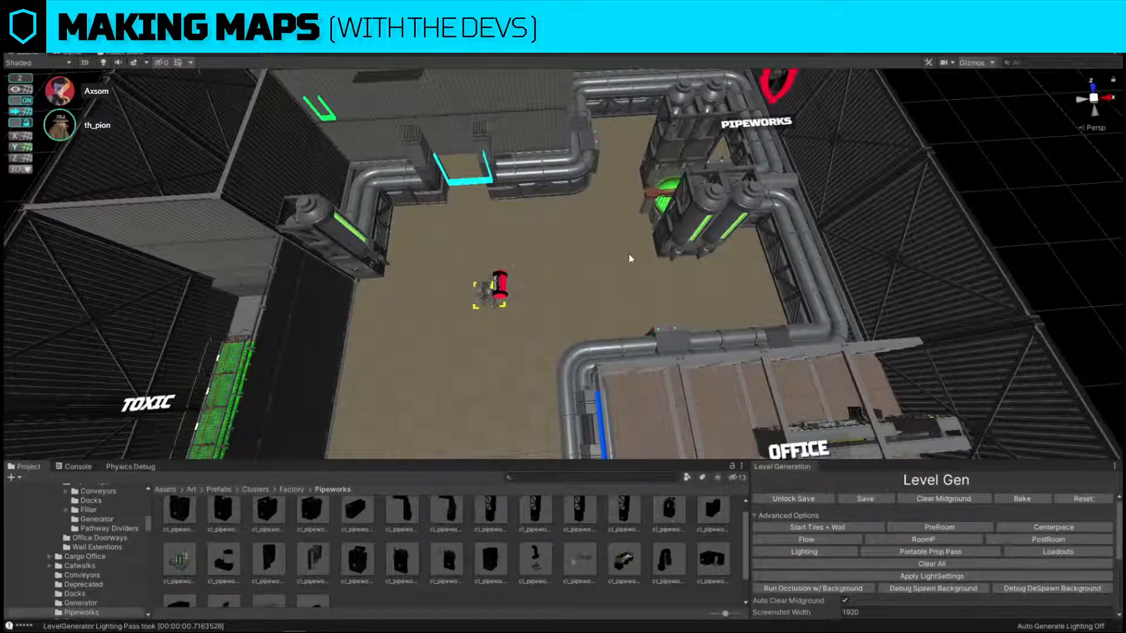
right_click_drag(629, 254, 668, 266)
left_click(557, 221)
left_click(570, 133)
left_click(562, 256)
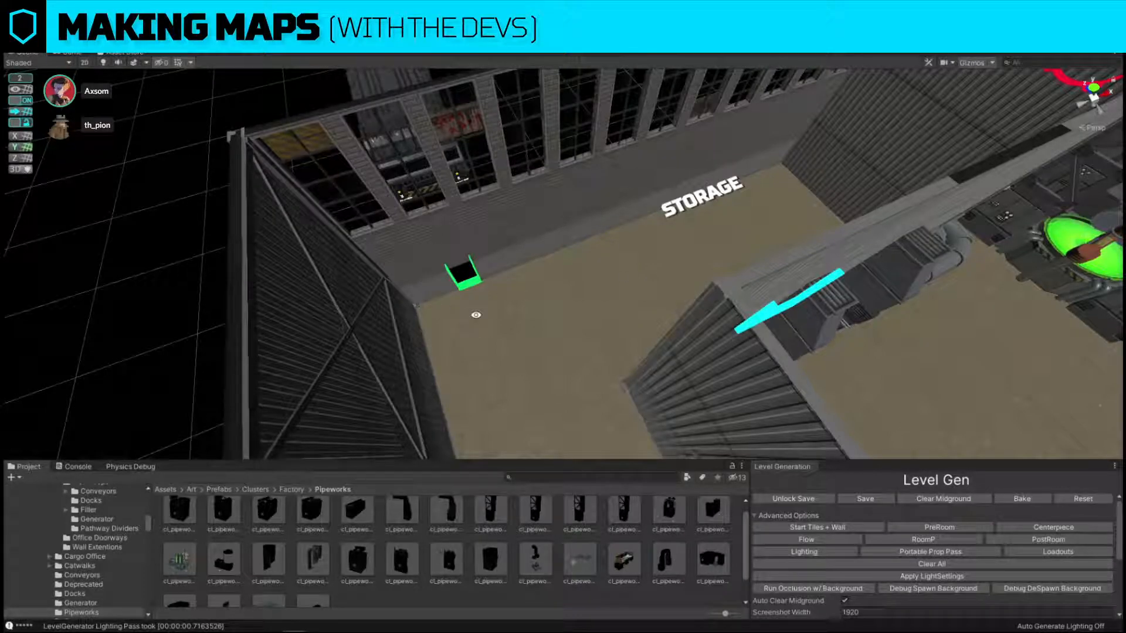
left_click_drag(476, 315, 535, 212, "alt")
scroll(538, 227, "down", 4, "alt")
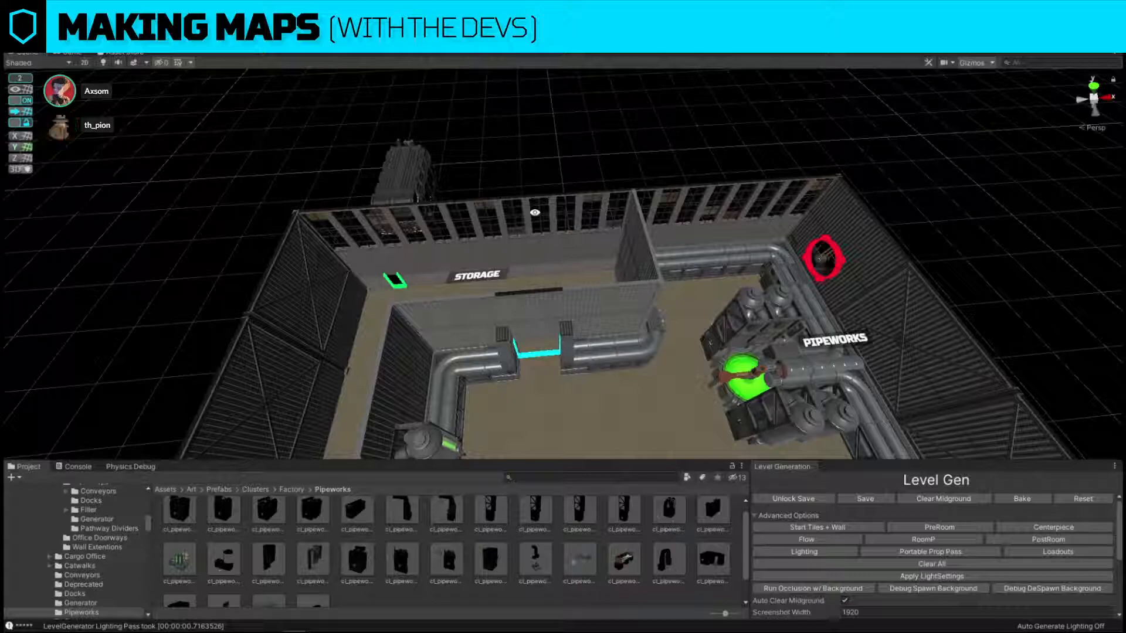
key("alt+space")
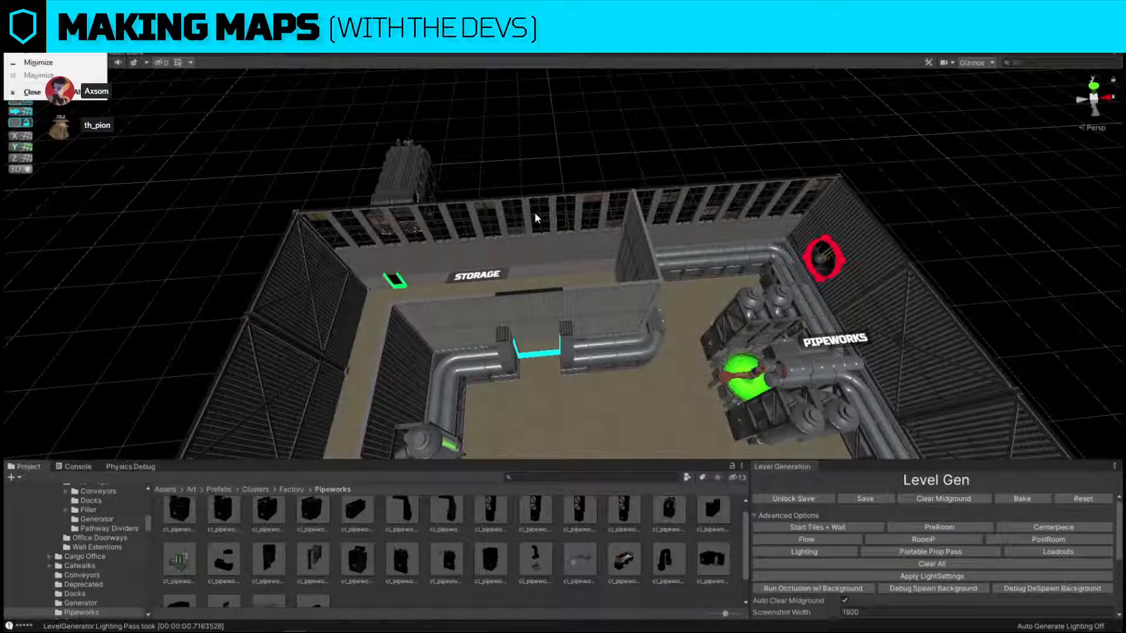
left_click(534, 125)
right_click_drag(534, 126, 536, 221)
Open a centred doorway in the wall between the toxic and storage rooms, undoing the trial with the doorway further aside.
left_click(650, 301)
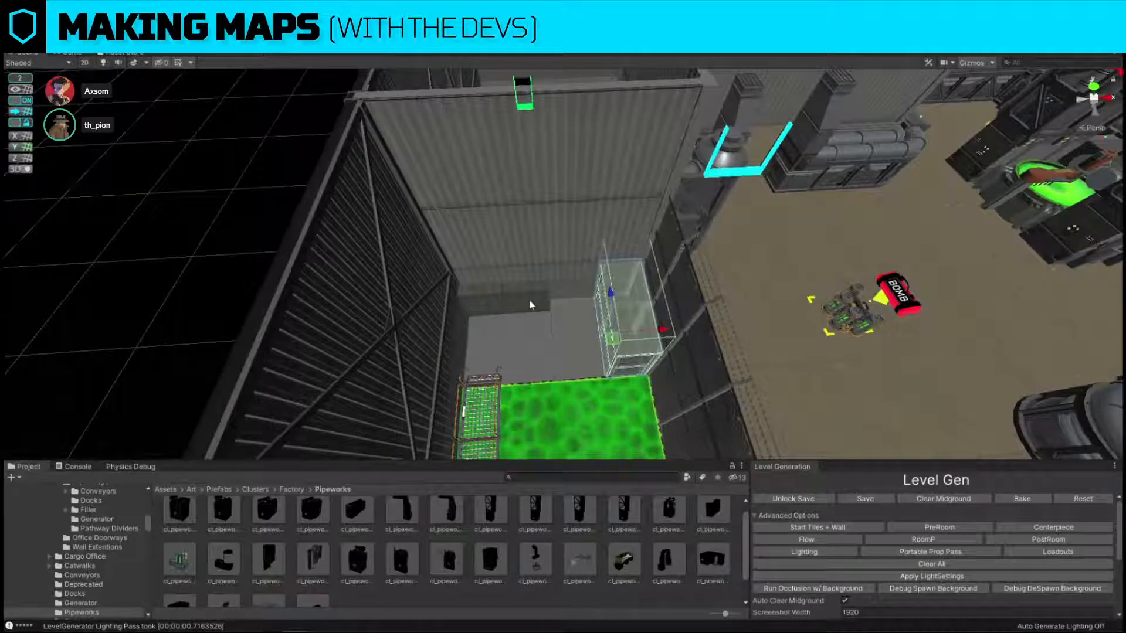
left_click(530, 302)
key("Delete")
left_click(560, 282)
key("Delete")
left_click(534, 281)
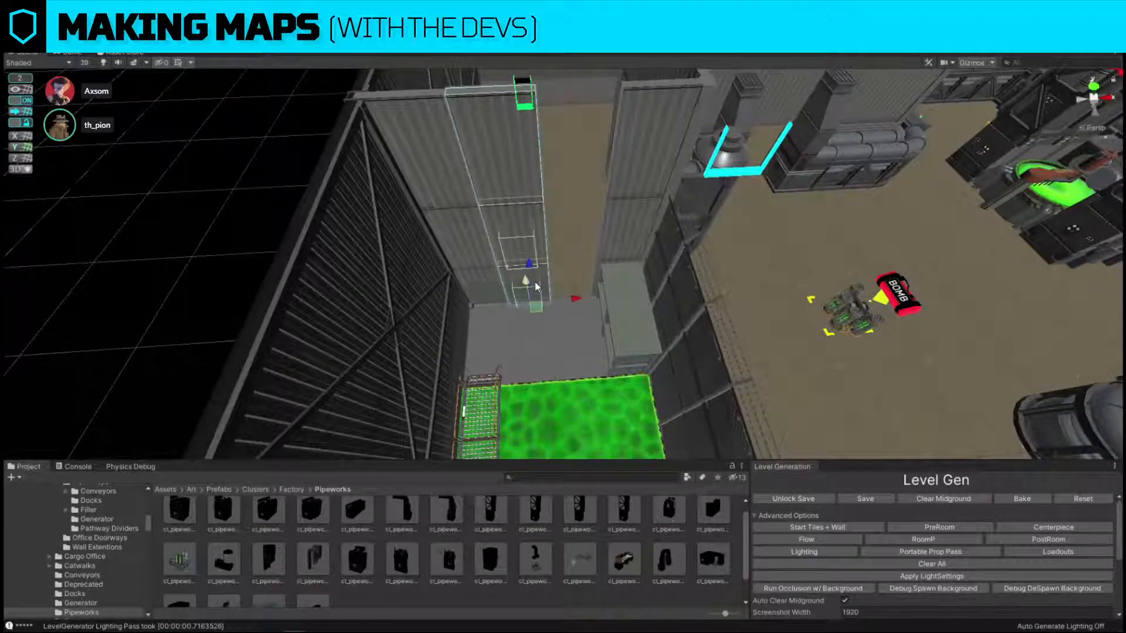
key("Delete")
key("ctrl+z")
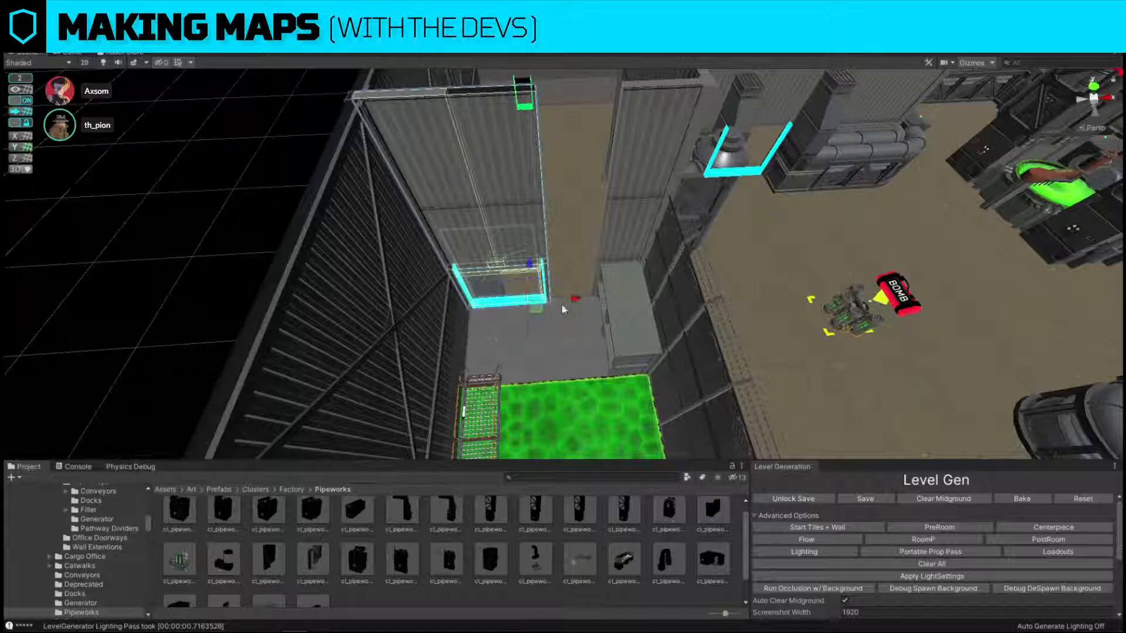
key("ctrl+z")
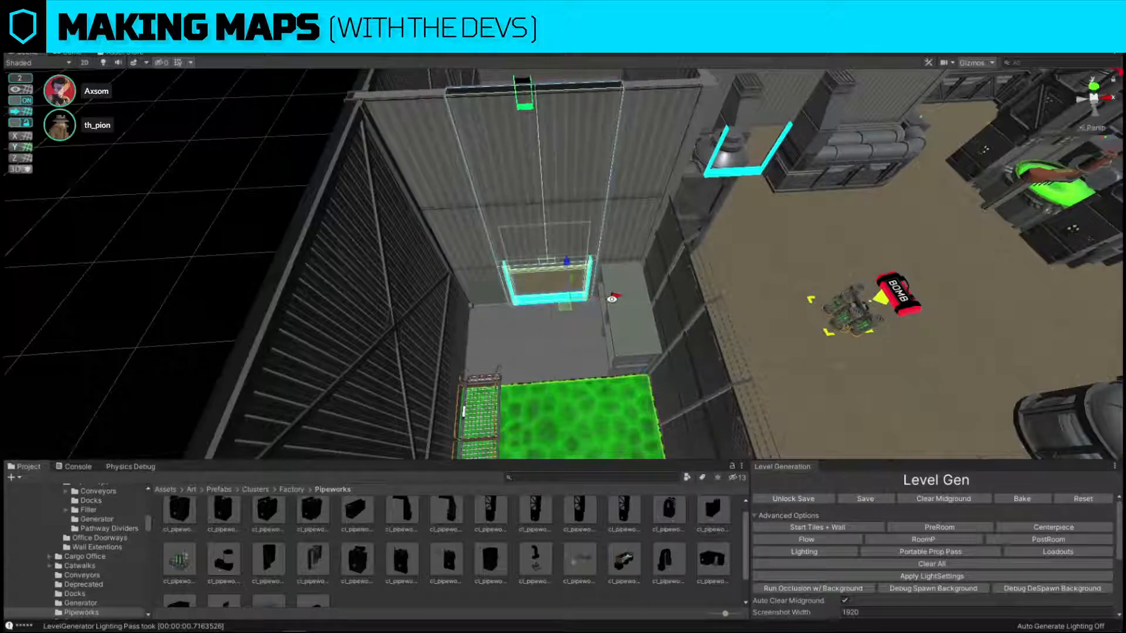
Examine the pipeworks room and its doorways from above and from floor level.
left_click(172, 287)
key("s")
right_click_drag(455, 231, 449, 219)
key("w")
right_click_drag(761, 167, 759, 133)
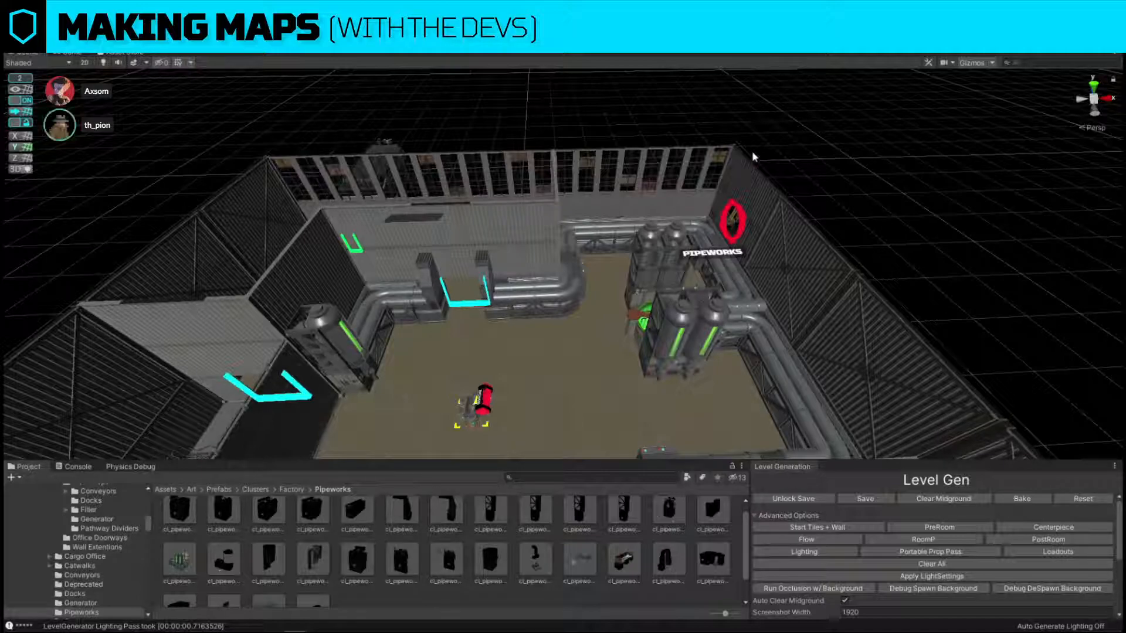
right_click_drag(789, 237, 842, 333)
key("w")
key("w")
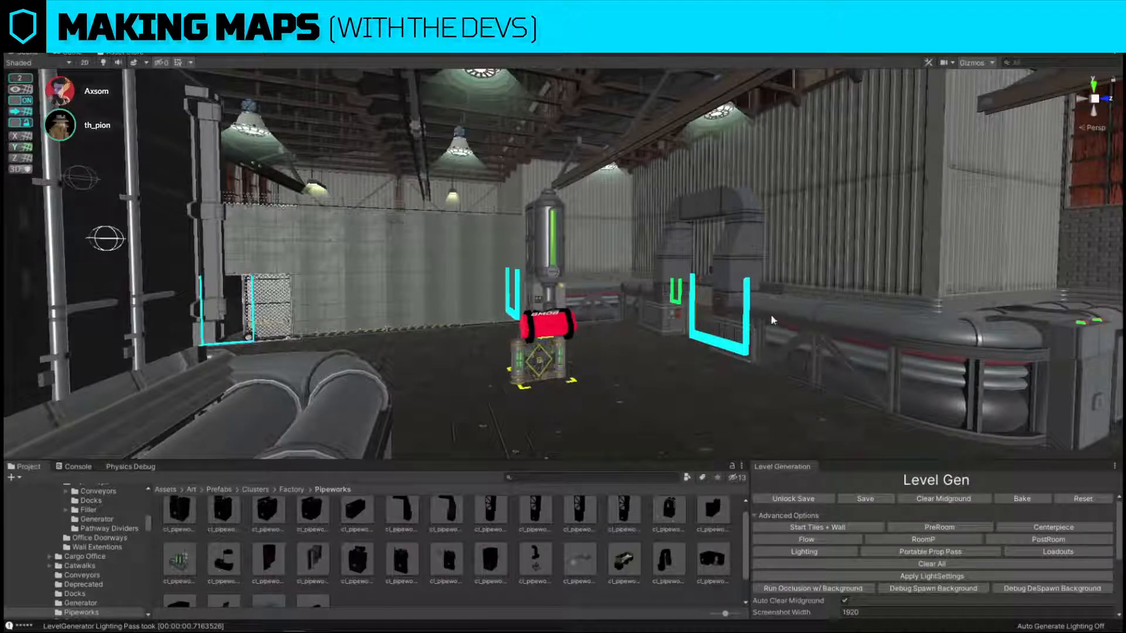
Replace the wide factory window wall on the outside of the office with the Wall2F_1x2_Factory_Window panel.
right_click_drag(660, 266, 656, 390)
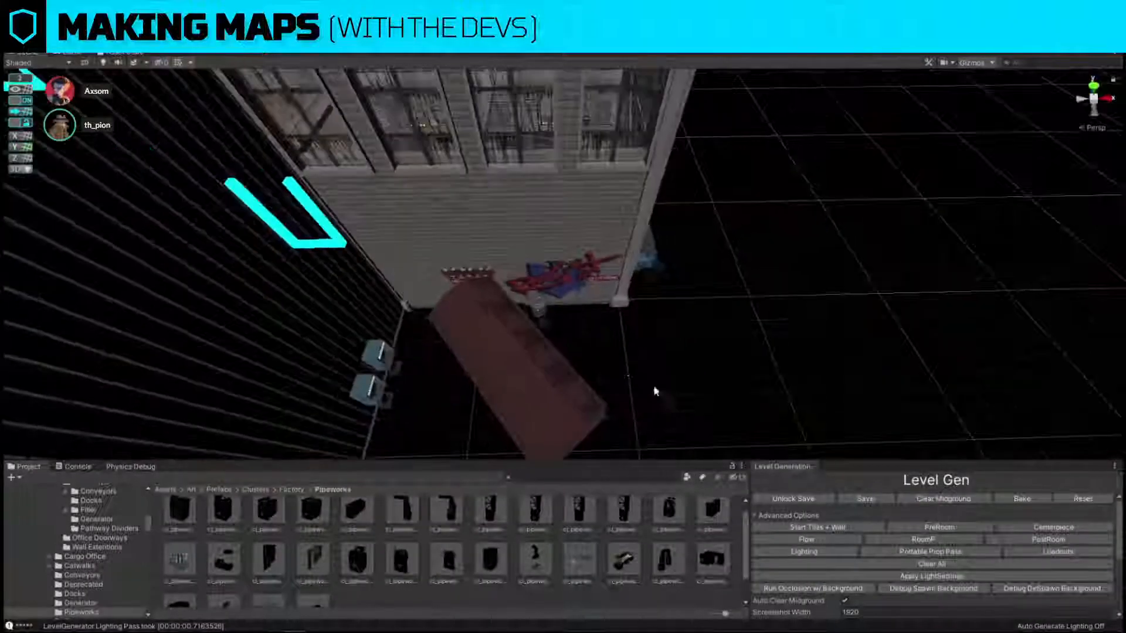
left_click(523, 374)
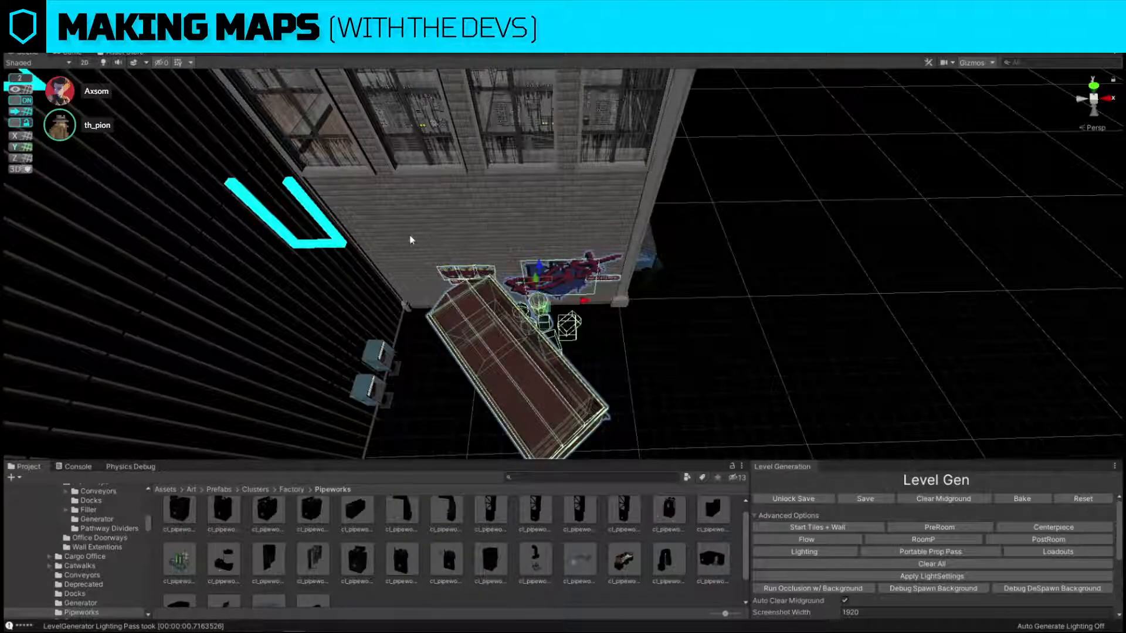
left_click(609, 235)
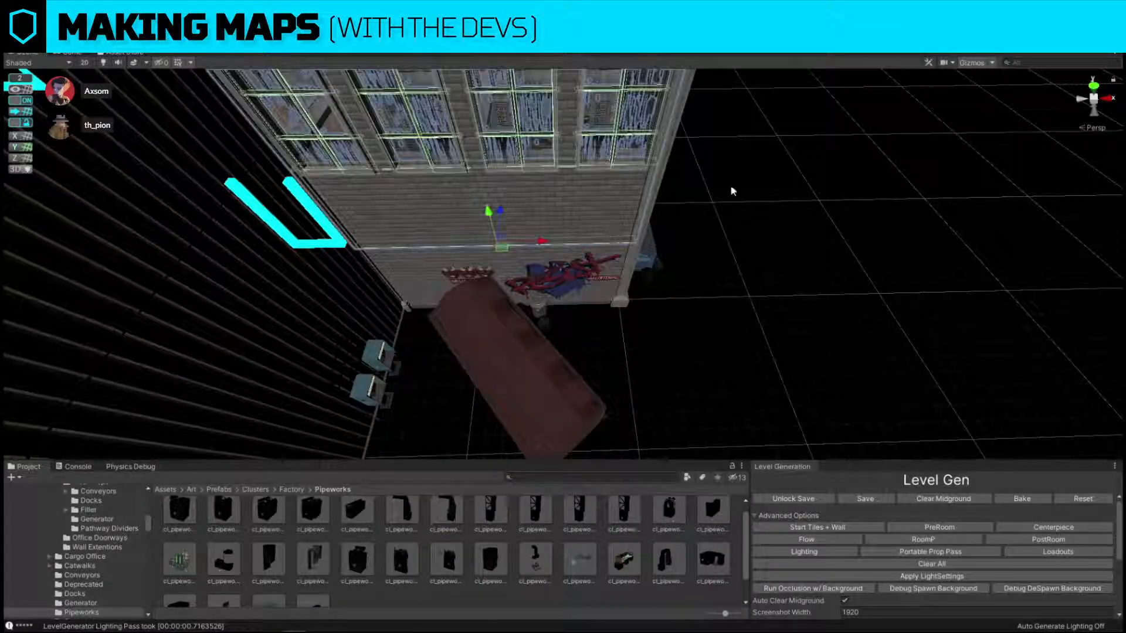
key("ctrl+shift+f")
key("ctrl+z")
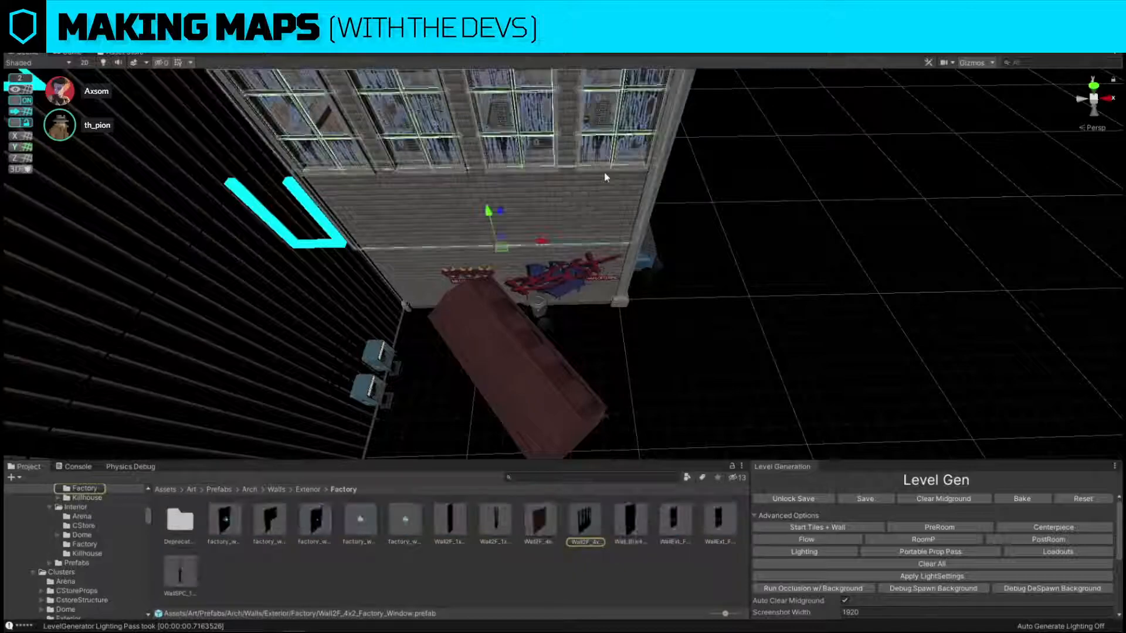
key("ctrl+r")
left_click_drag(492, 527, 721, 231)
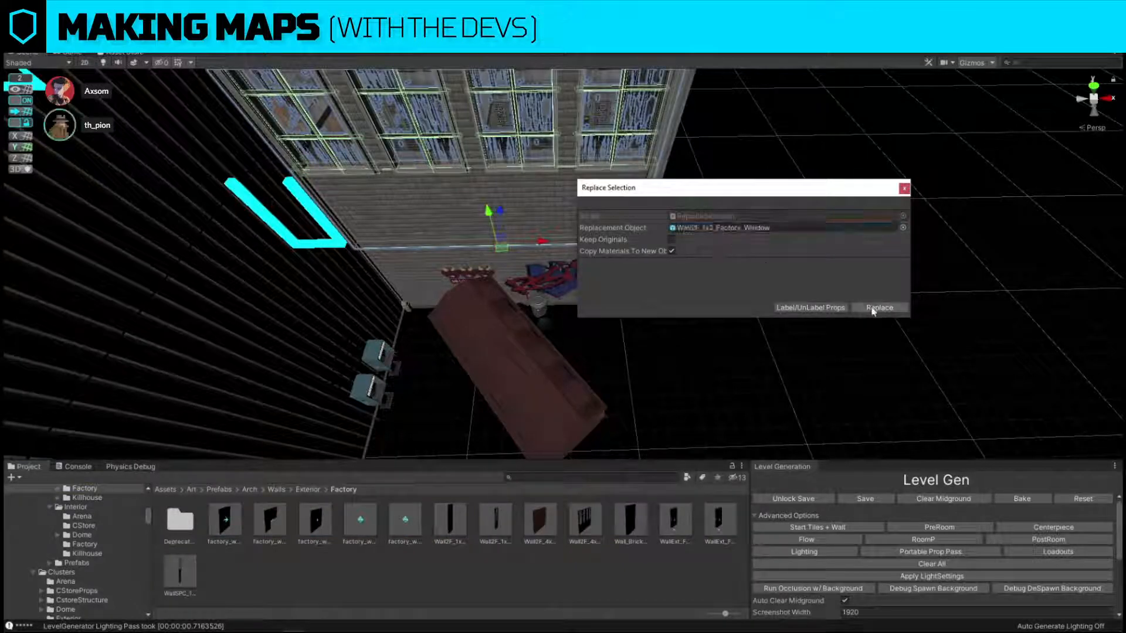
left_click(880, 308)
Line up the narrow window panels along the office's outer wall and run the Loadouts generation pass.
scroll(502, 285, "up", 3)
left_click_drag(529, 294, 466, 286)
scroll(650, 292, "down", 2)
left_click(777, 339)
scroll(781, 340, "down", 2)
left_click(1063, 551)
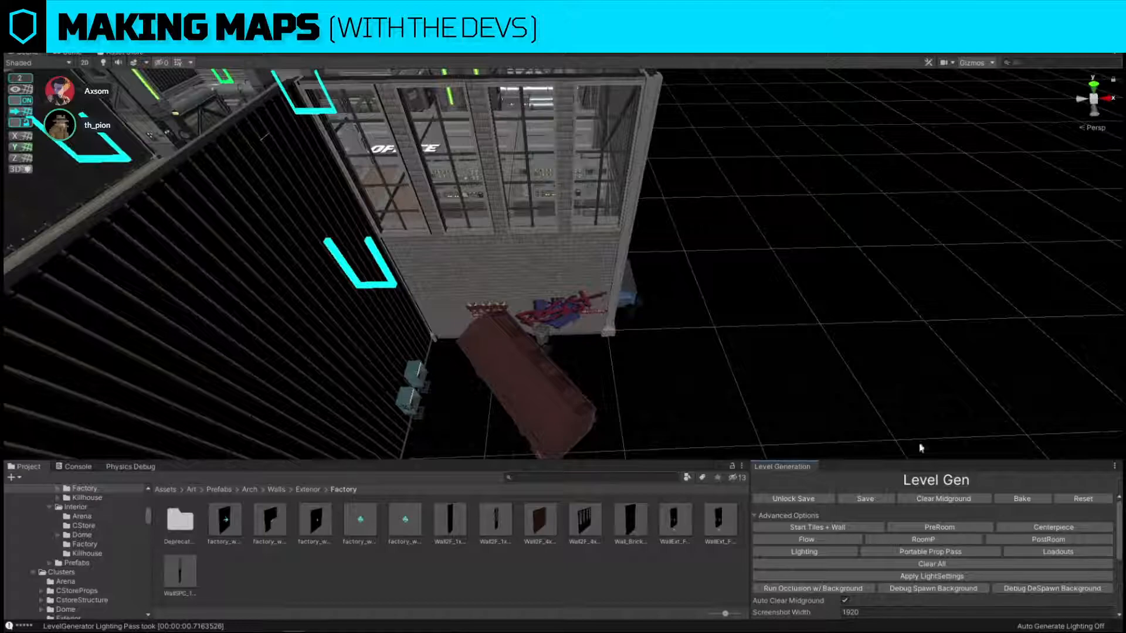
Select the office's outer window panel nearest the dock and search the project assets for "fire 2f".
right_click_drag(525, 229, 580, 205)
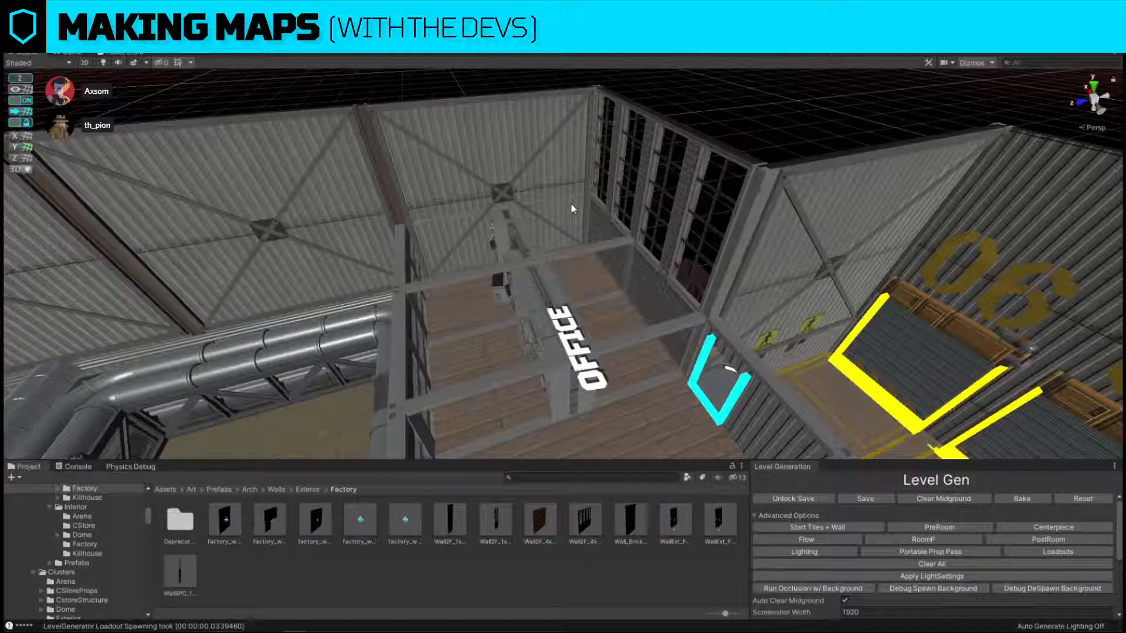
left_click_drag(571, 209, 560, 311, "alt")
right_click_drag(560, 312, 550, 279)
key("w")
left_click(551, 284)
key("s")
left_click_drag(551, 280, 559, 300, "alt")
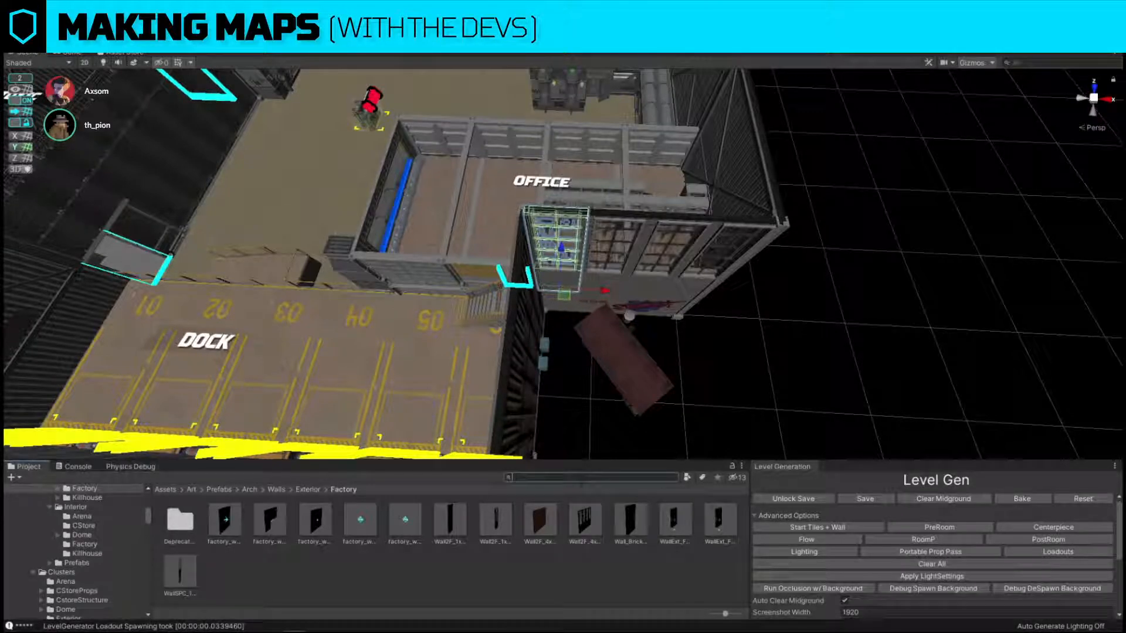
left_click(582, 481)
type("fire 2f")
scroll(607, 317, "up", 5)
left_click(860, 353)
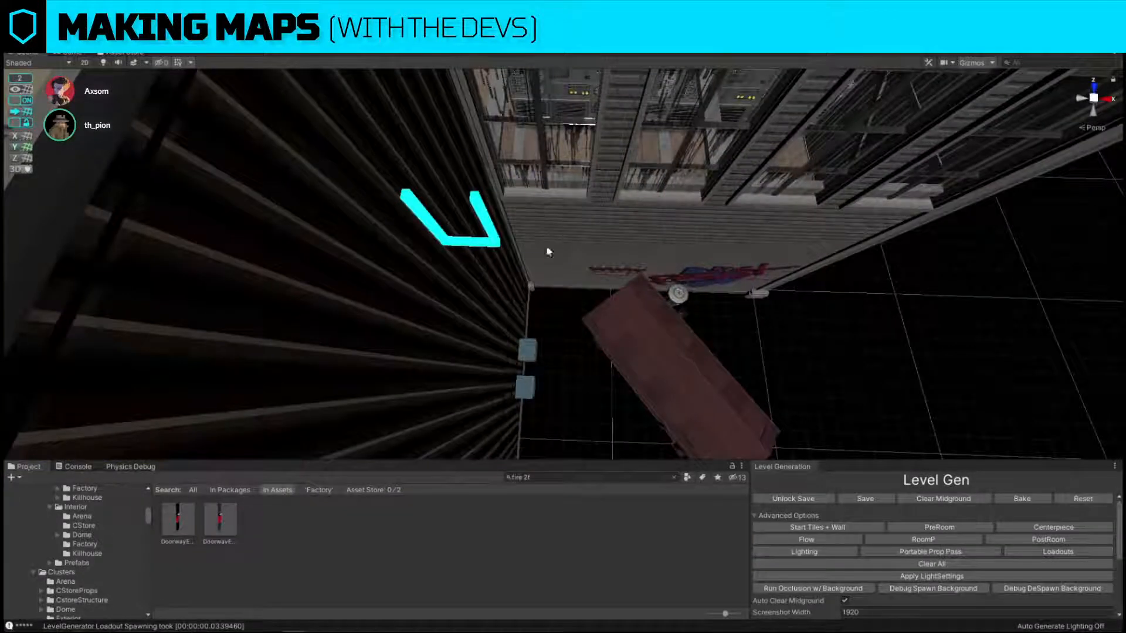
Replace the office window panel beside the dock wall with the first doorway prefab from the search.
left_click(548, 251)
key("Delete")
left_click(533, 286)
key("ctrl+r")
left_click_drag(182, 522, 725, 229)
left_click(879, 308)
scroll(544, 213, "down", 5)
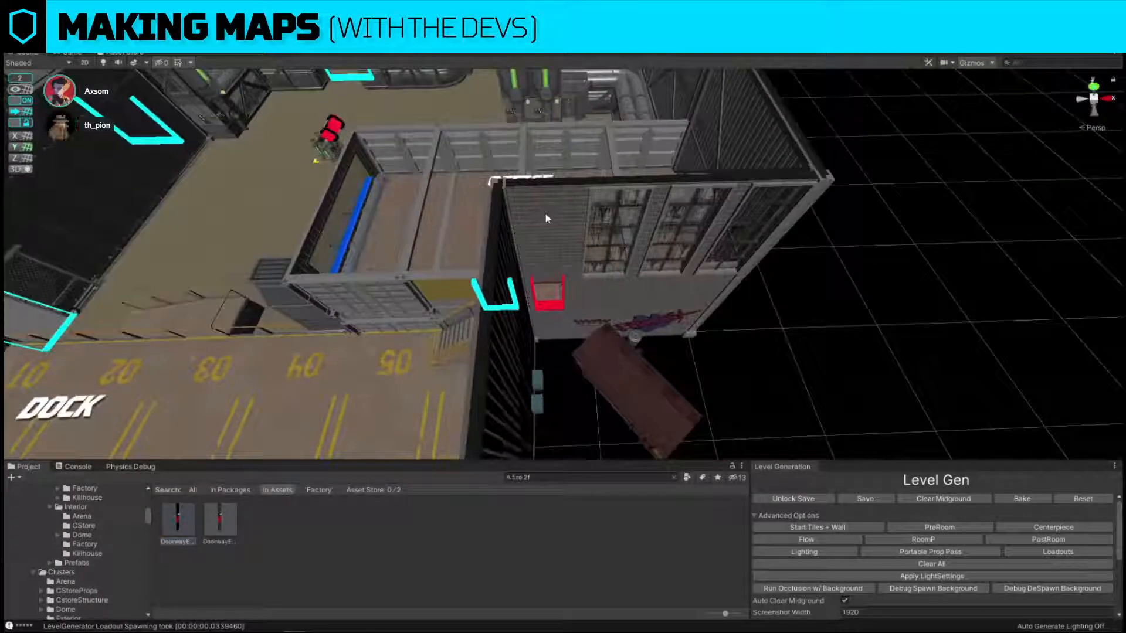
Swap the fire-escape doorway with the far window panel, placing the doorway at the end of the office's outer wall away from the dock.
left_click(546, 218)
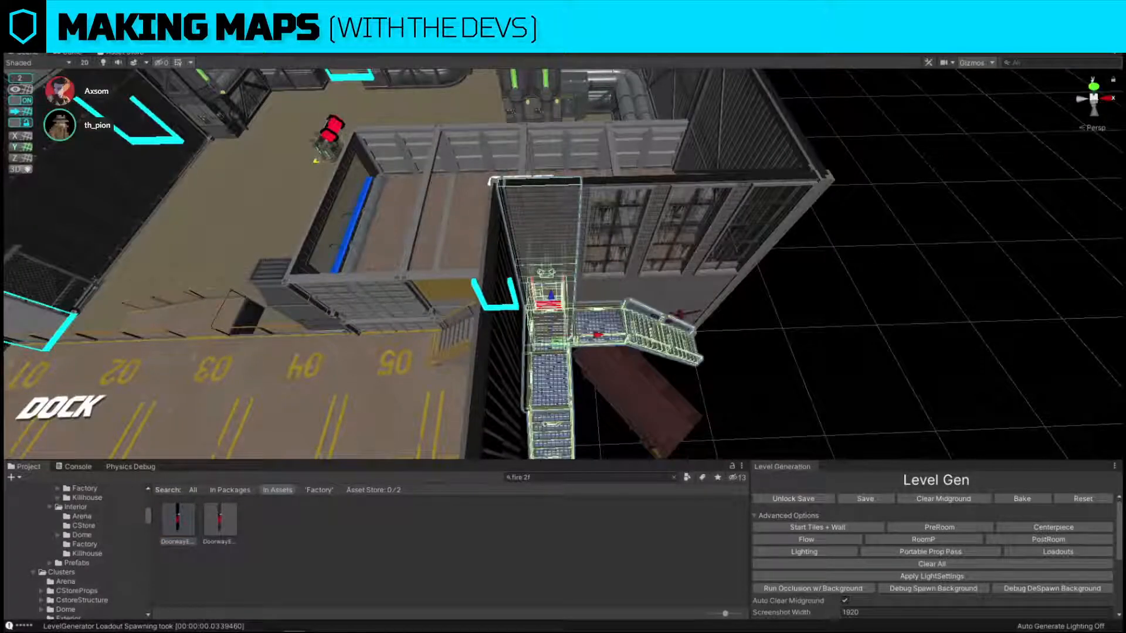
key("ctrl+z")
right_click_drag(780, 342, 751, 360)
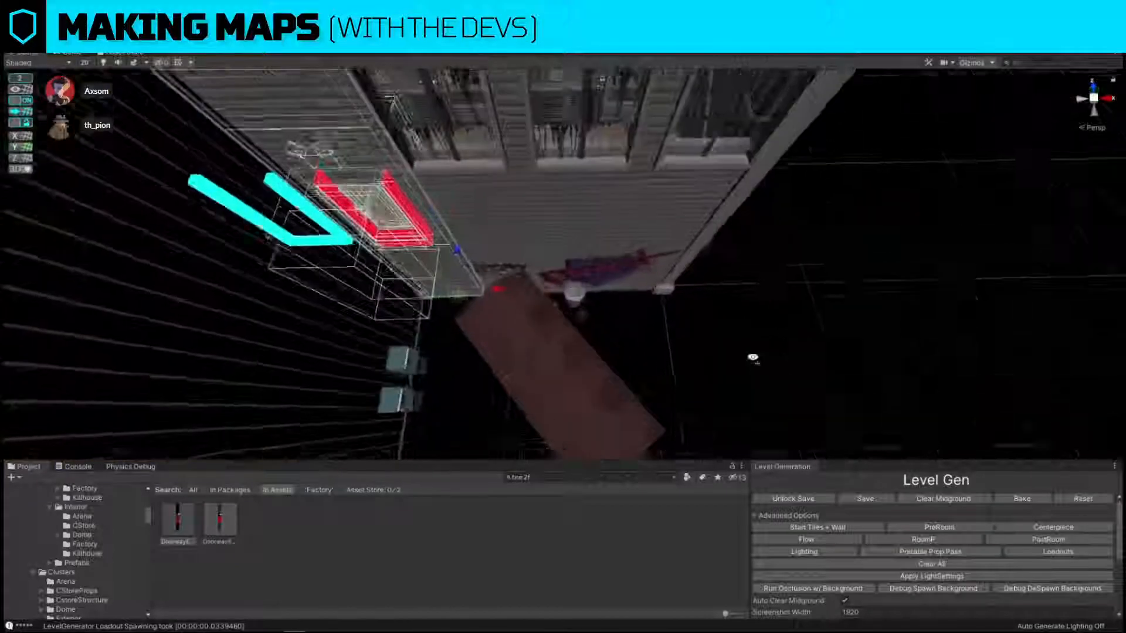
left_click_drag(495, 297, 893, 317)
left_click(685, 235)
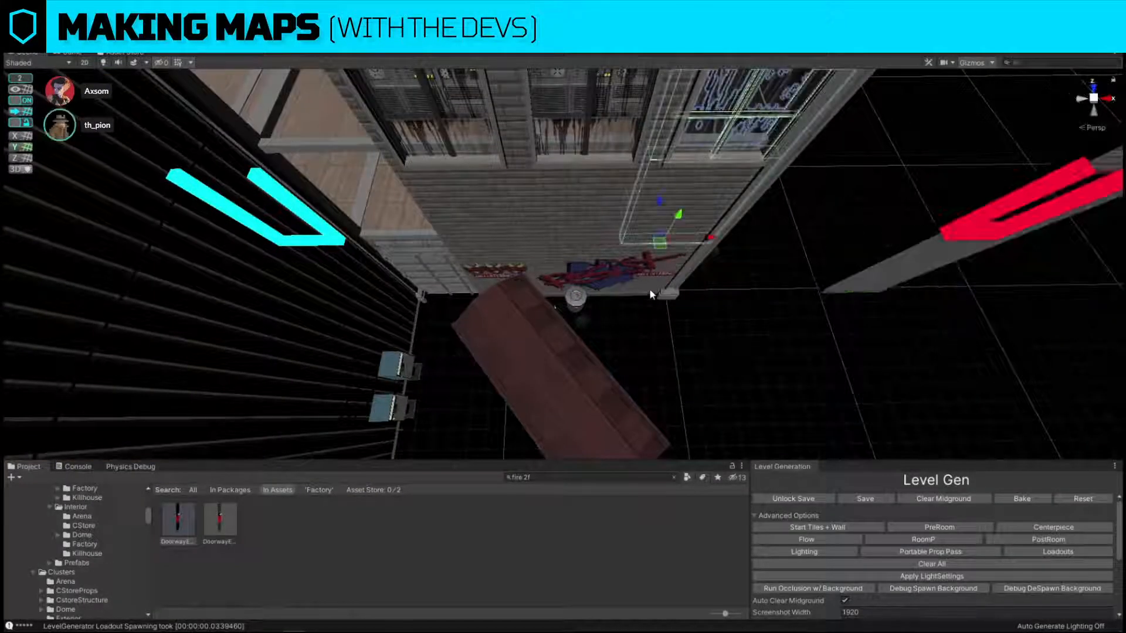
right_click_drag(650, 292, 658, 287)
left_click_drag(665, 293, 519, 299)
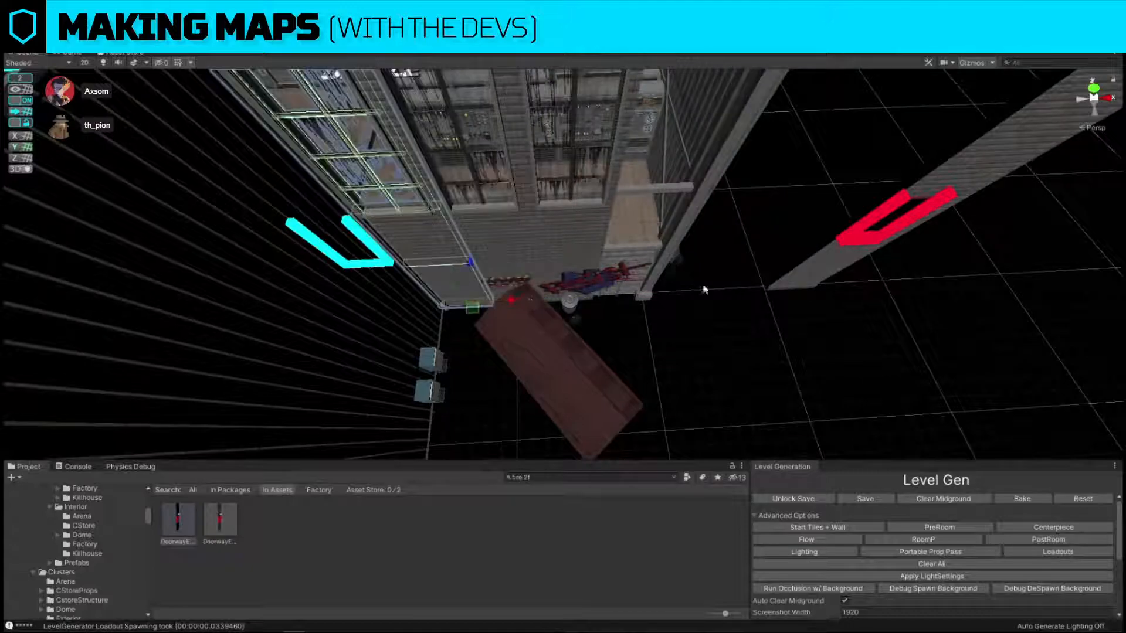
right_click_drag(818, 279, 782, 267)
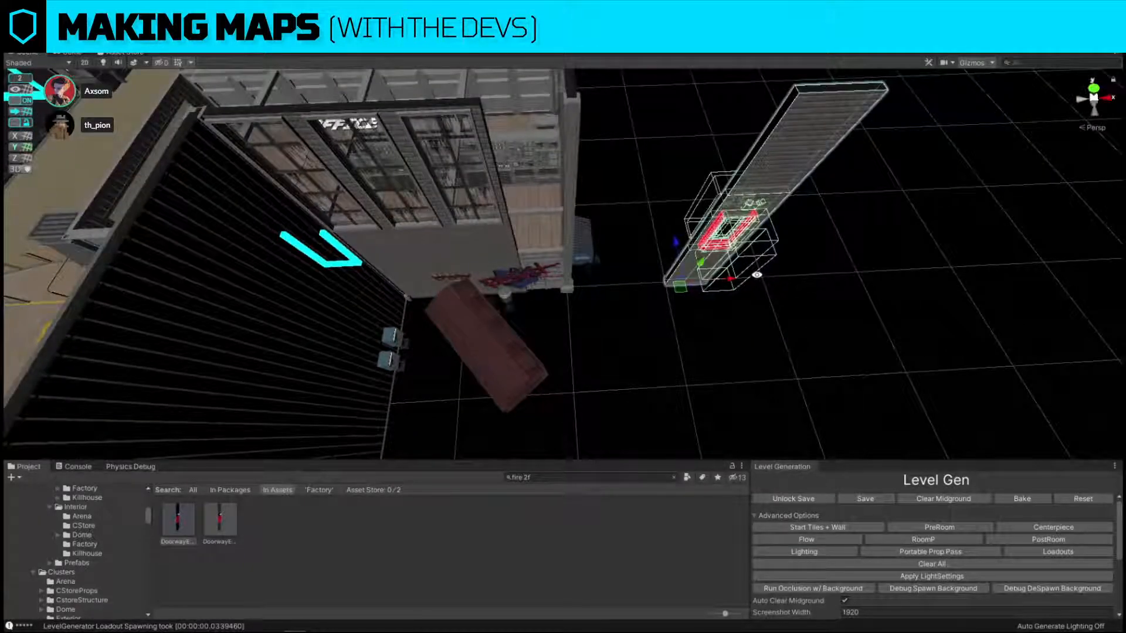
left_click_drag(736, 281, 607, 283)
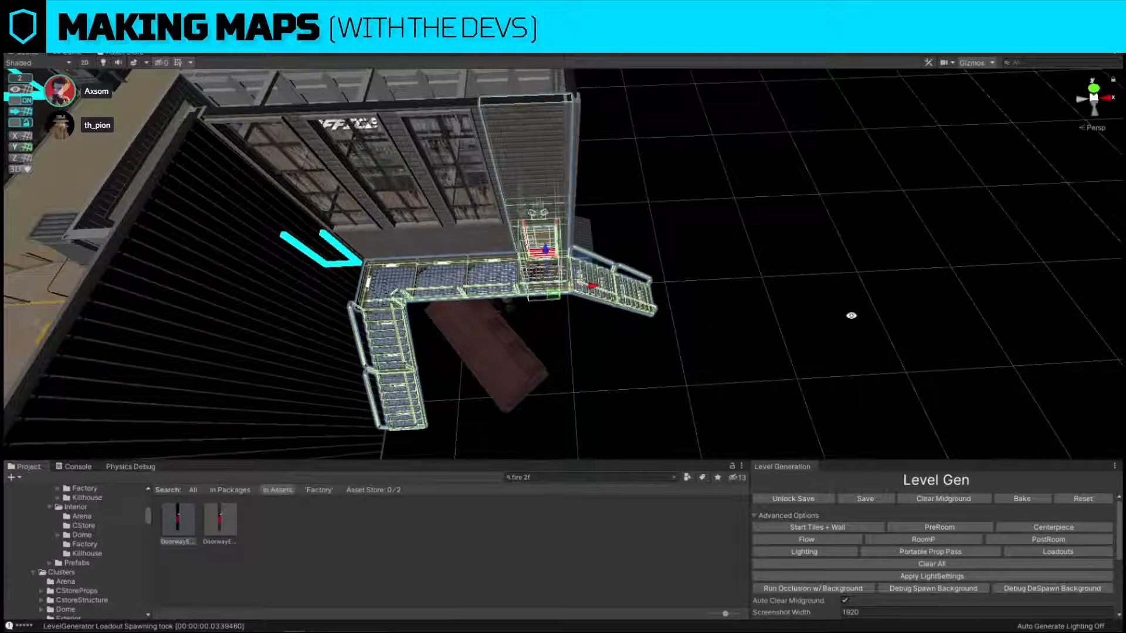
Examine the level from overhead and from inside the main hall, checking the routes between the dock, office and pipeworks.
right_click_drag(744, 248, 693, 287)
right_click_drag(422, 436, 417, 157)
right_click_drag(415, 111, 466, 135)
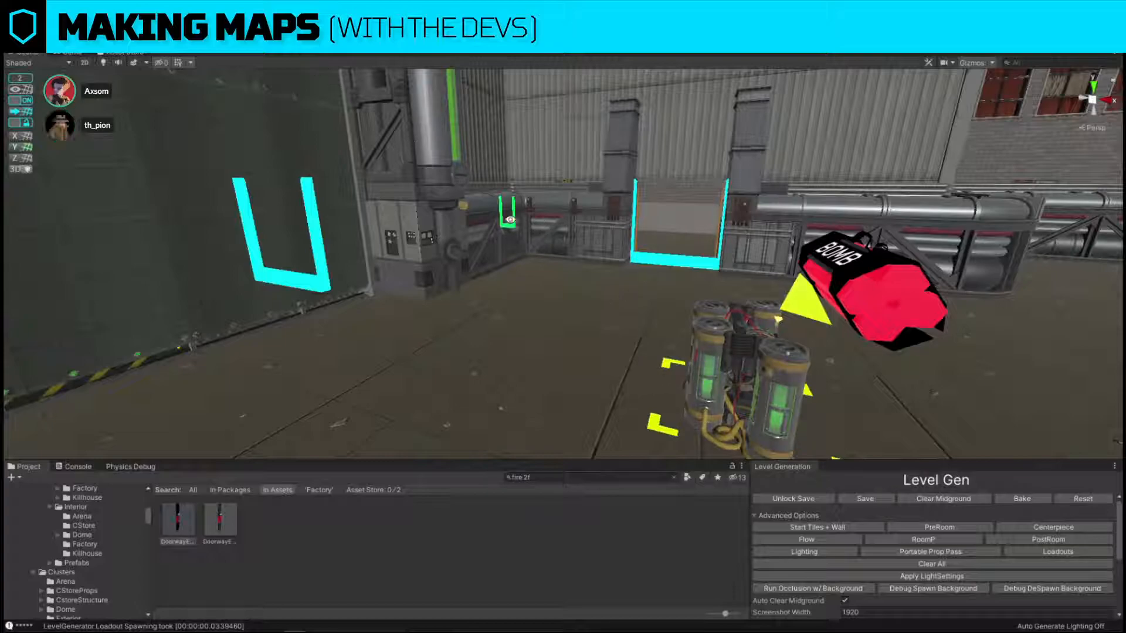
right_click_drag(575, 159, 653, 314)
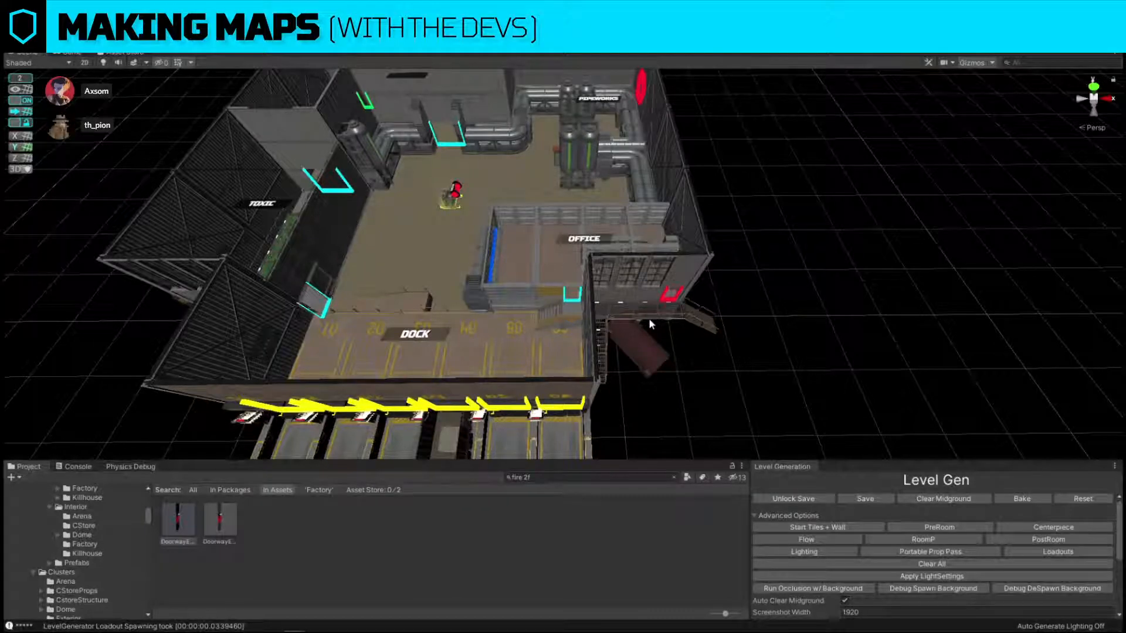
right_click_drag(766, 308, 765, 311)
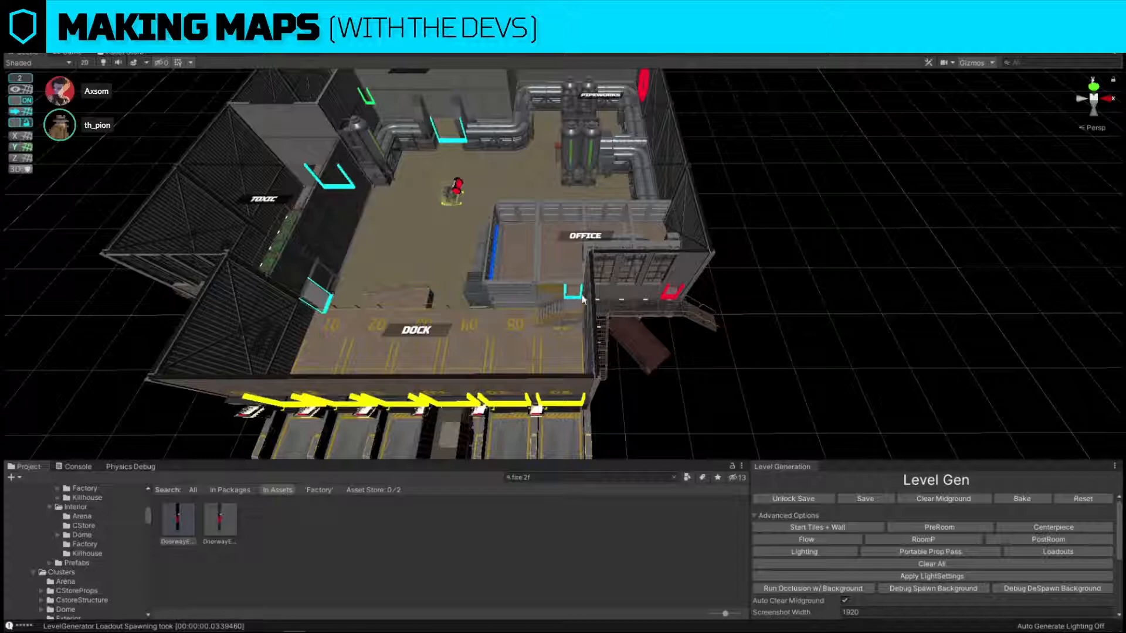
right_click_drag(578, 302, 585, 267)
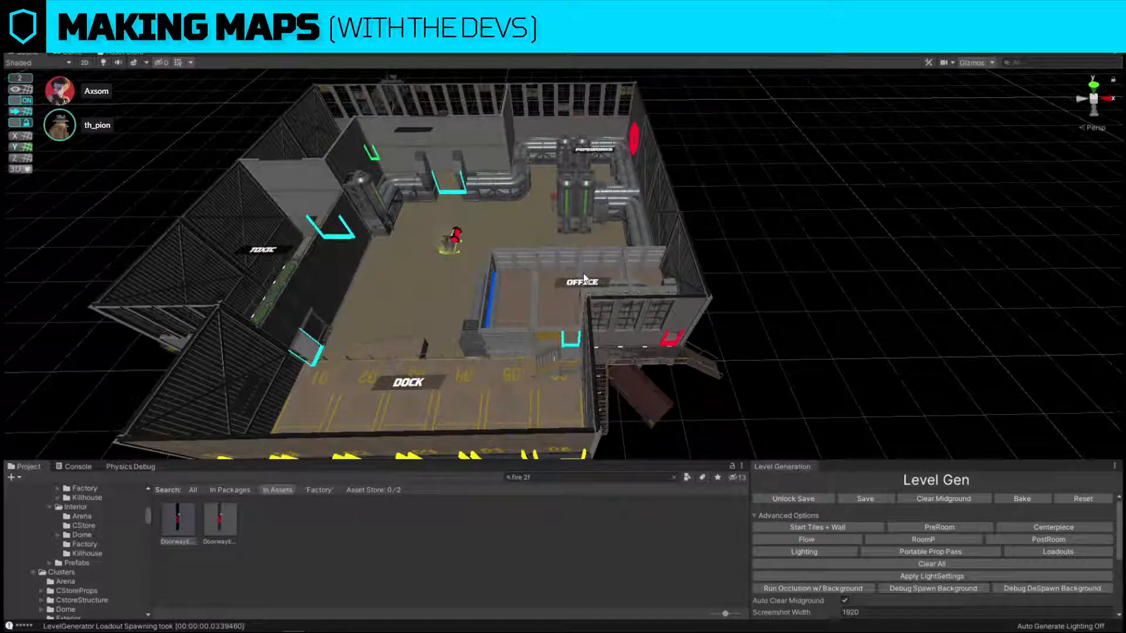
key("w")
right_click_drag(643, 226, 446, 173)
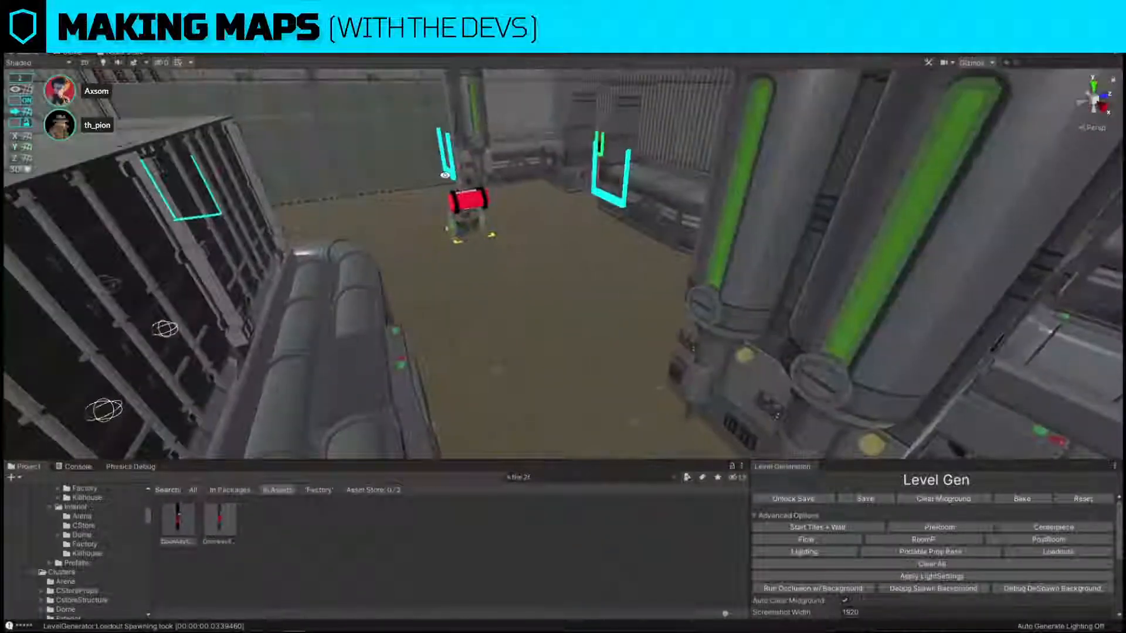
key("w")
Delete the pipework end block along the office wall and slide the straight double-pipe section across to the pipe run beside the outer wall.
right_click_drag(618, 243, 720, 331)
right_click_drag(548, 370, 663, 259)
right_click_drag(566, 209, 557, 383)
left_click(558, 383)
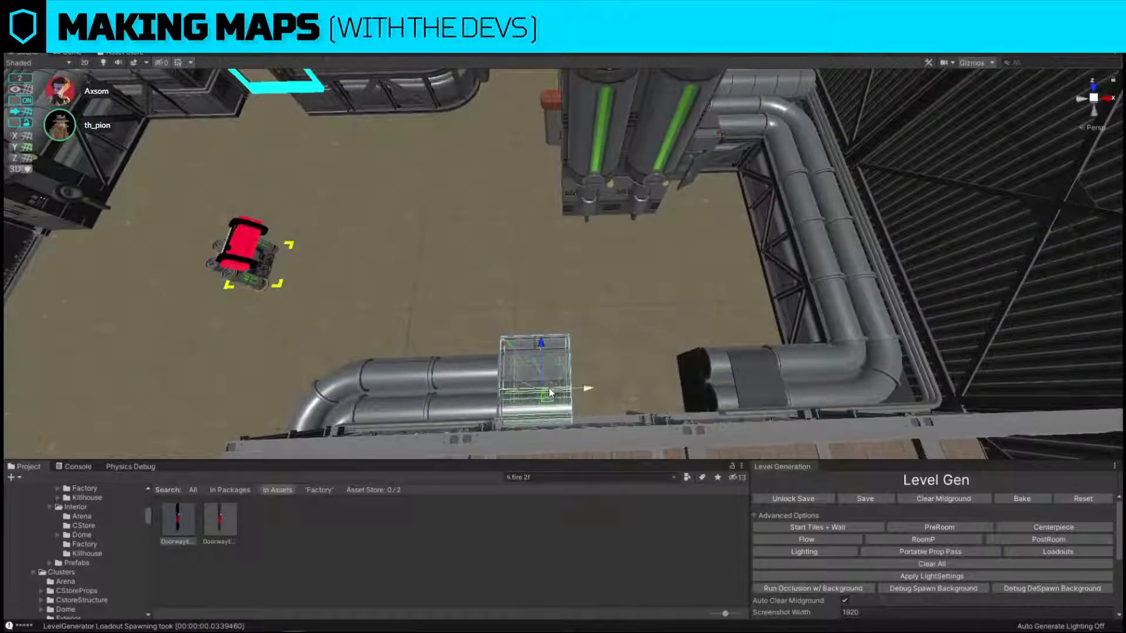
key("Delete")
left_click(502, 388)
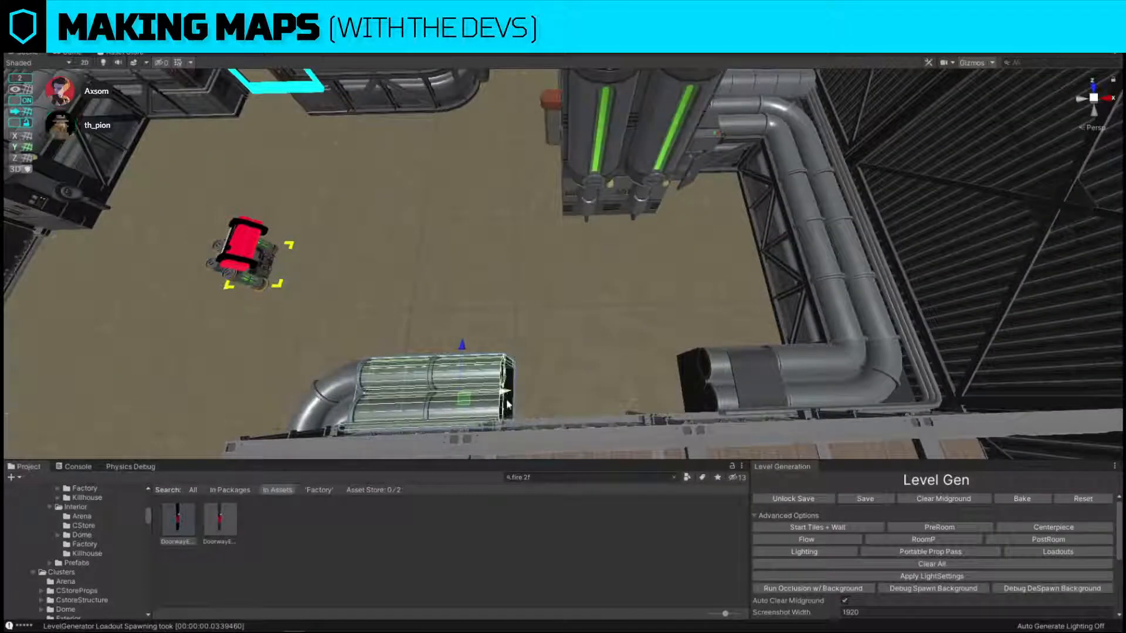
left_click_drag(464, 398, 691, 385)
right_click_drag(682, 378, 682, 376)
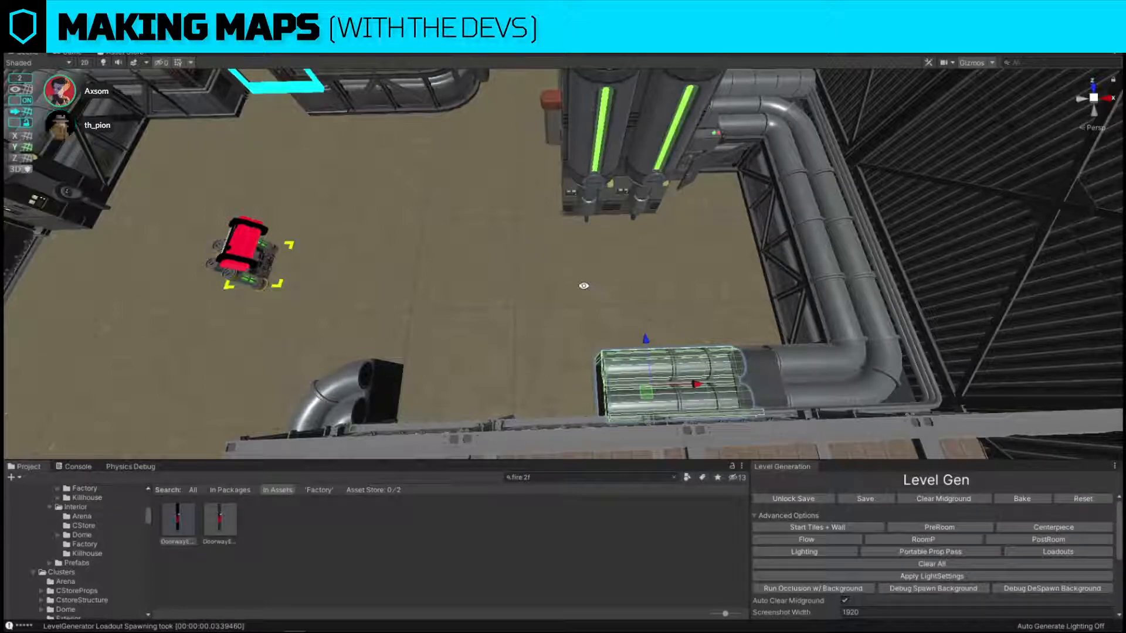
Duplicate the short pipe end section beside the far doorway and attach the copy to the open end of the office's curved pipe.
left_click(357, 97)
right_click_drag(387, 153, 403, 105)
left_click(417, 180)
key("w")
right_click_drag(501, 119, 566, 154)
key("s")
key("w")
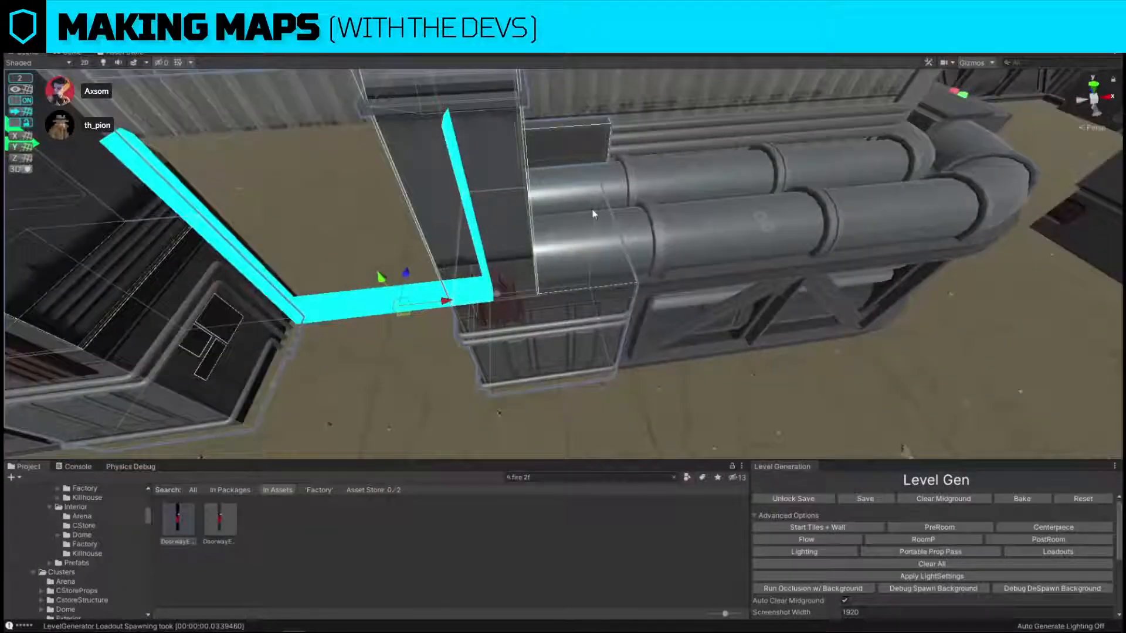
left_click(593, 213)
right_click_drag(593, 214, 587, 283)
key("s")
middle_click_drag(499, 237, 483, 201)
key("ctrl+d")
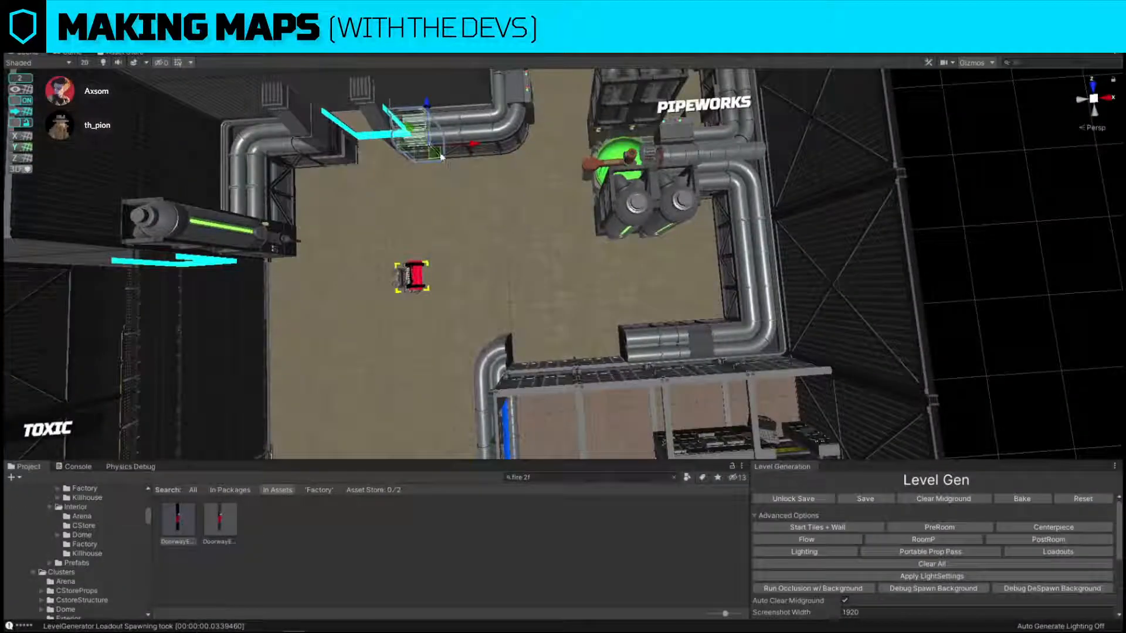
left_click_drag(437, 155, 533, 355)
Replace the straight double-pipe section along the office wall with the cl_pipeworks_4x_tank prefab.
left_click(665, 338)
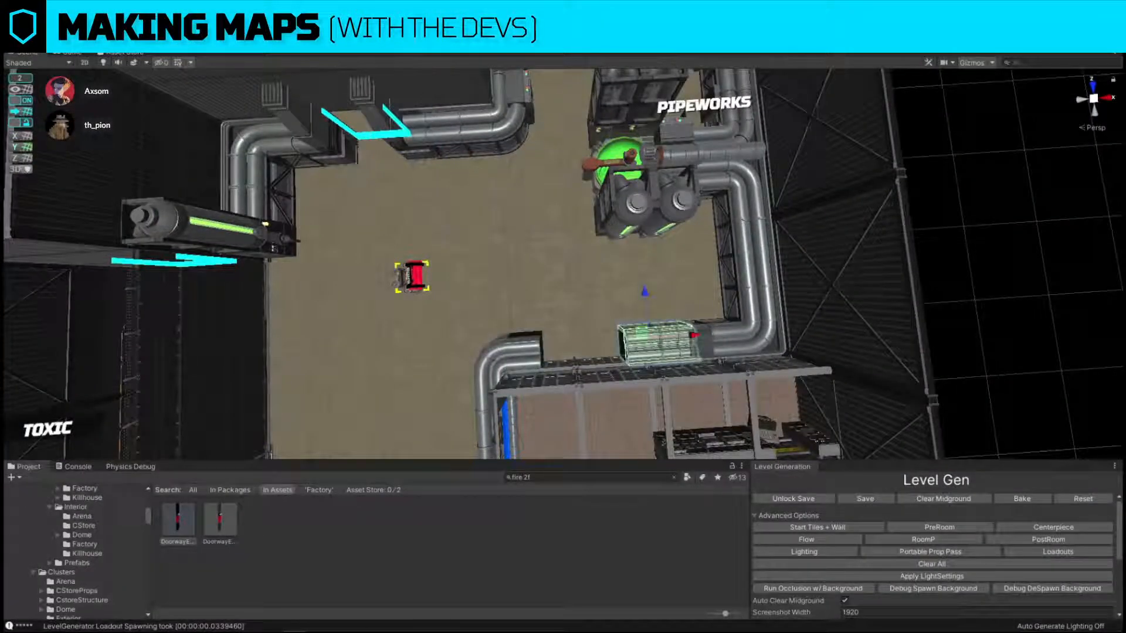
key("ctrl+shift+f")
left_click(658, 333)
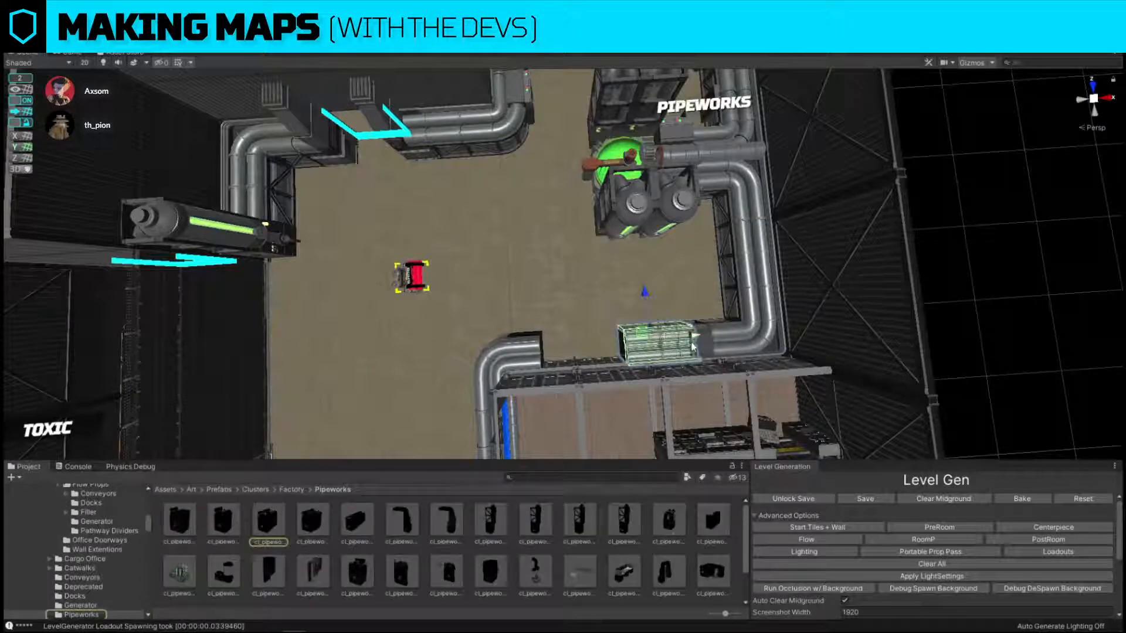
left_click_drag(691, 339, 643, 340)
key("ctrl+shift+r")
left_click_drag(351, 520, 769, 227)
left_click(881, 308)
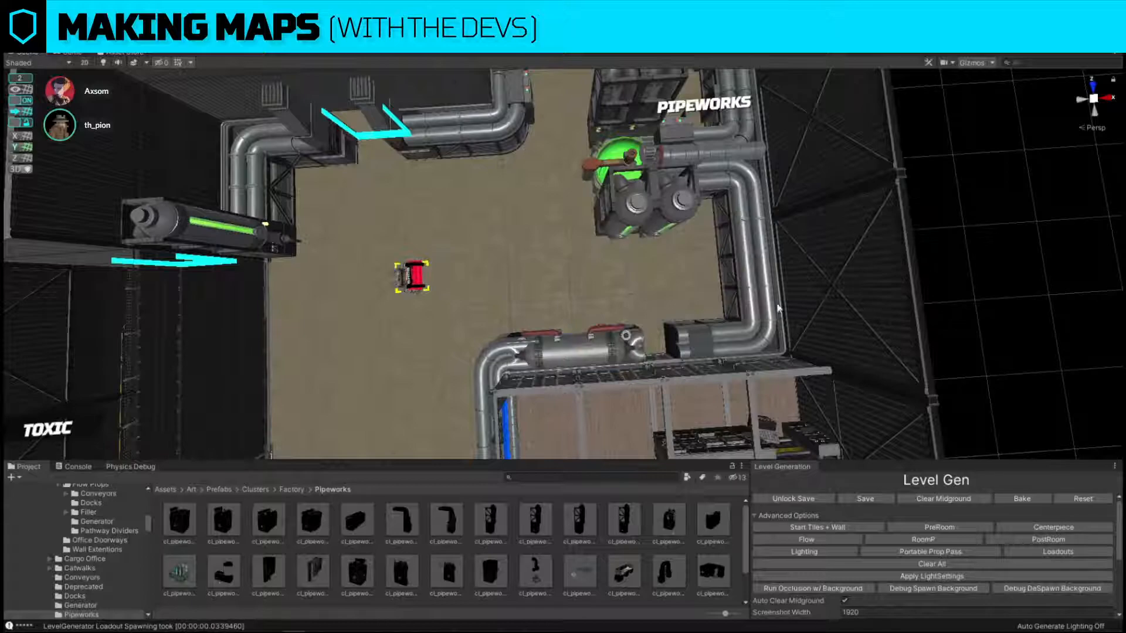
Slide the tank section along the office wall to bridge the gap between the two pipe runs.
left_click(644, 343)
middle_click_drag(663, 343, 596, 343)
scroll(596, 343, "up", 1)
left_click(588, 345)
left_click_drag(604, 345, 630, 346)
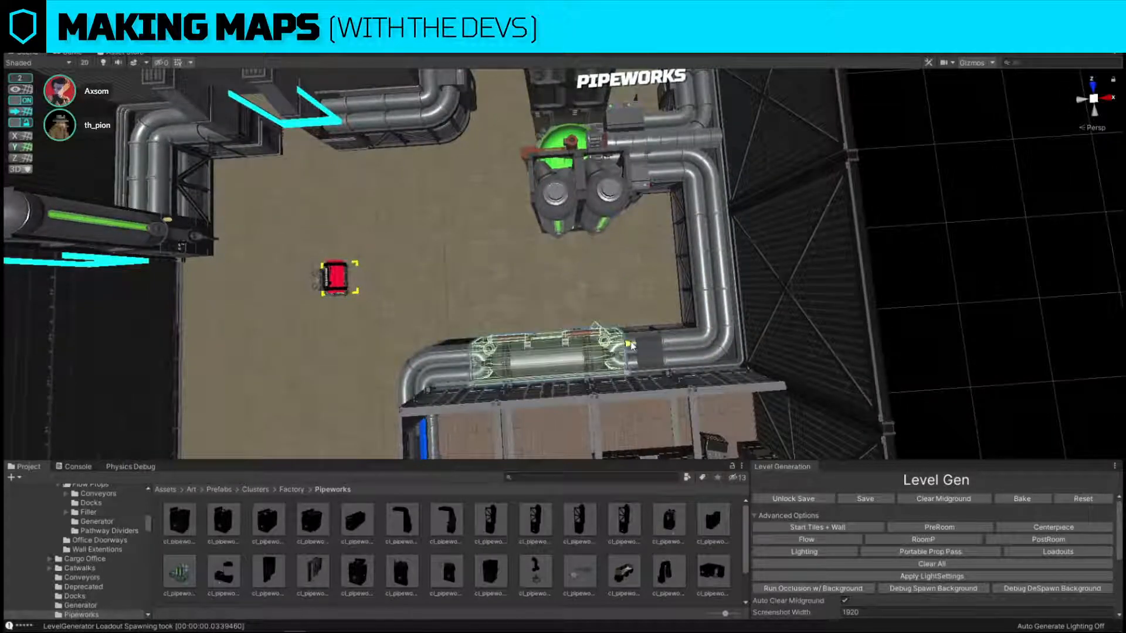
right_click_drag(310, 319, 894, 182)
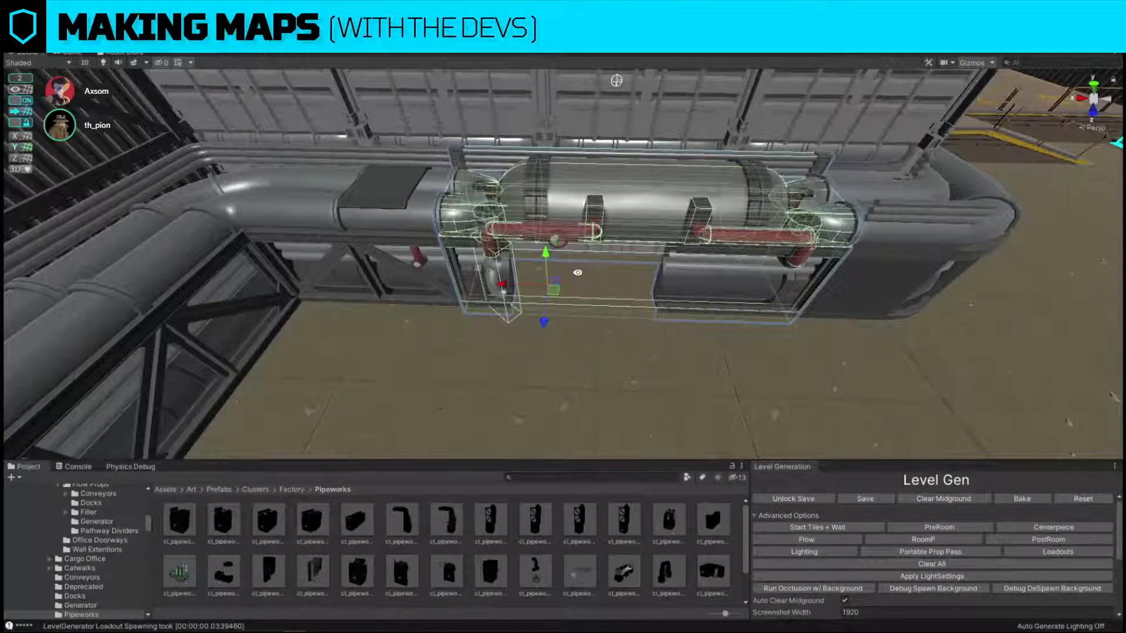
Replace the tank section with the tank prefab variant that has a vented unit and barrels in front.
key("ctrl+shift+r")
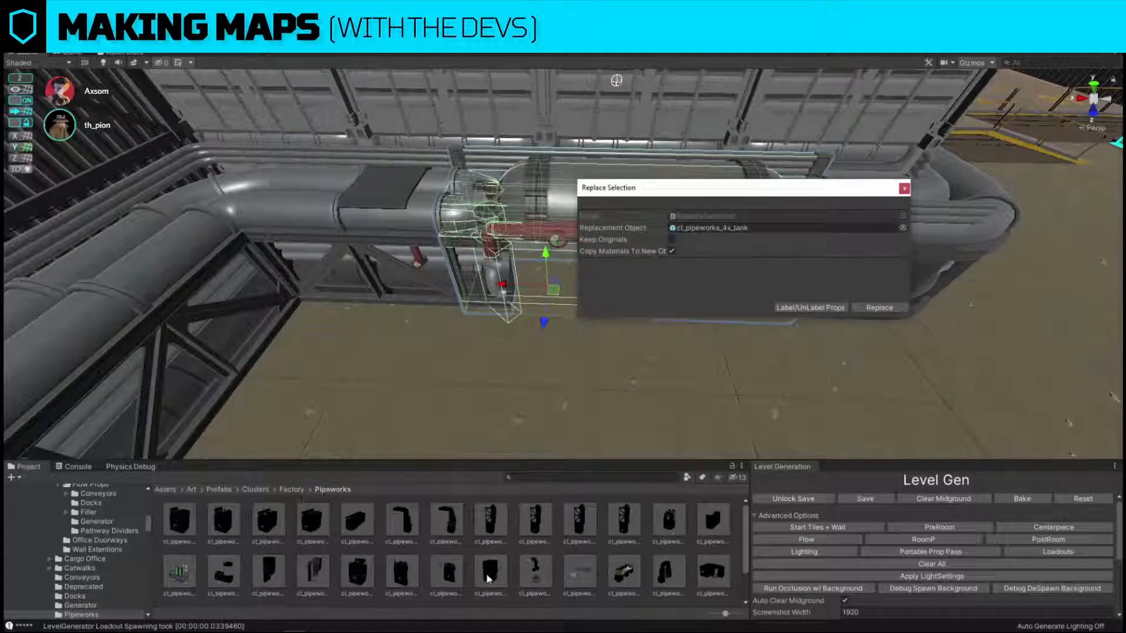
scroll(643, 553, "down", 2)
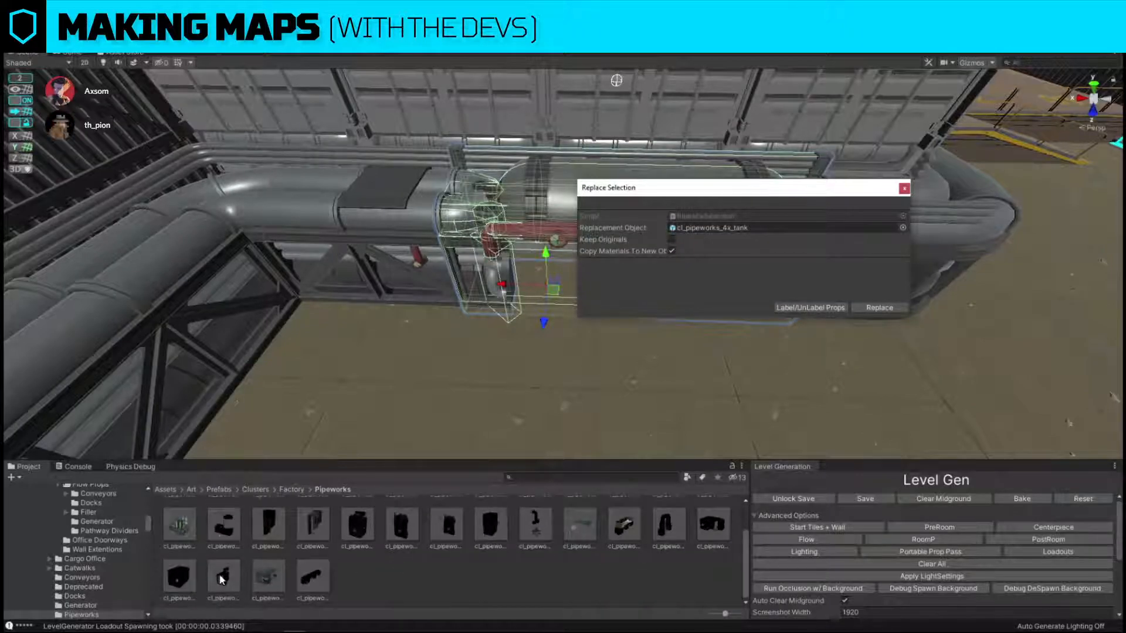
left_click(880, 307)
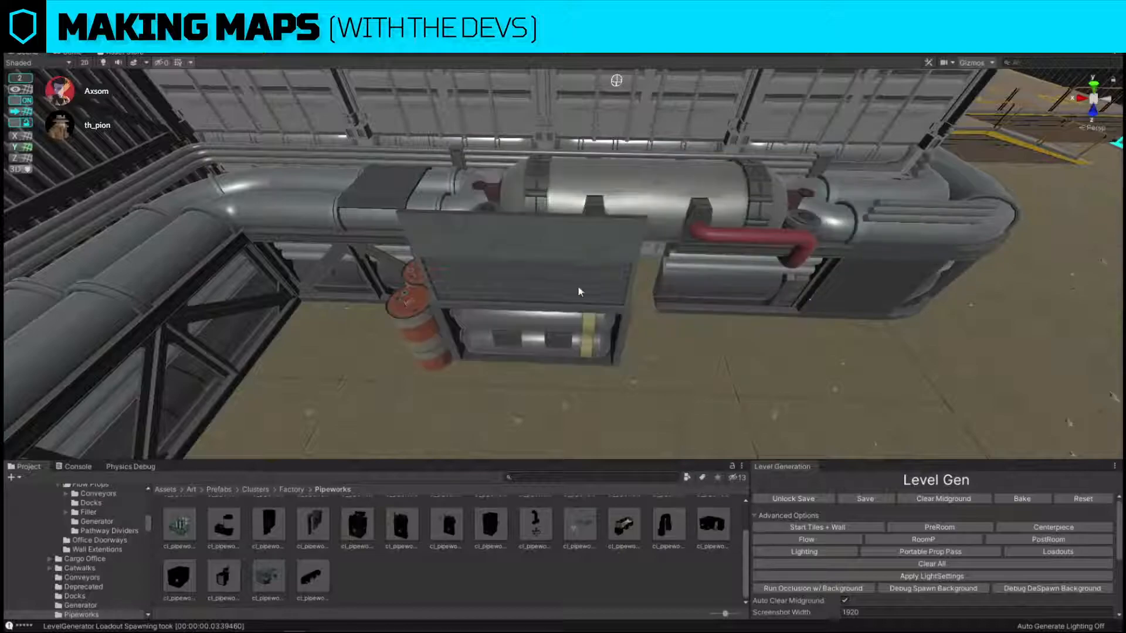
left_click(578, 287)
right_click_drag(579, 288, 623, 369)
left_click_drag(449, 240, 493, 232)
right_click_drag(493, 231, 449, 202)
Swap the tank section with the short pipe connector so the tank joins the curved pipe at the office corner.
left_click(462, 388)
right_click_drag(463, 388, 808, 360)
left_click(755, 361)
right_click_drag(698, 376, 643, 319)
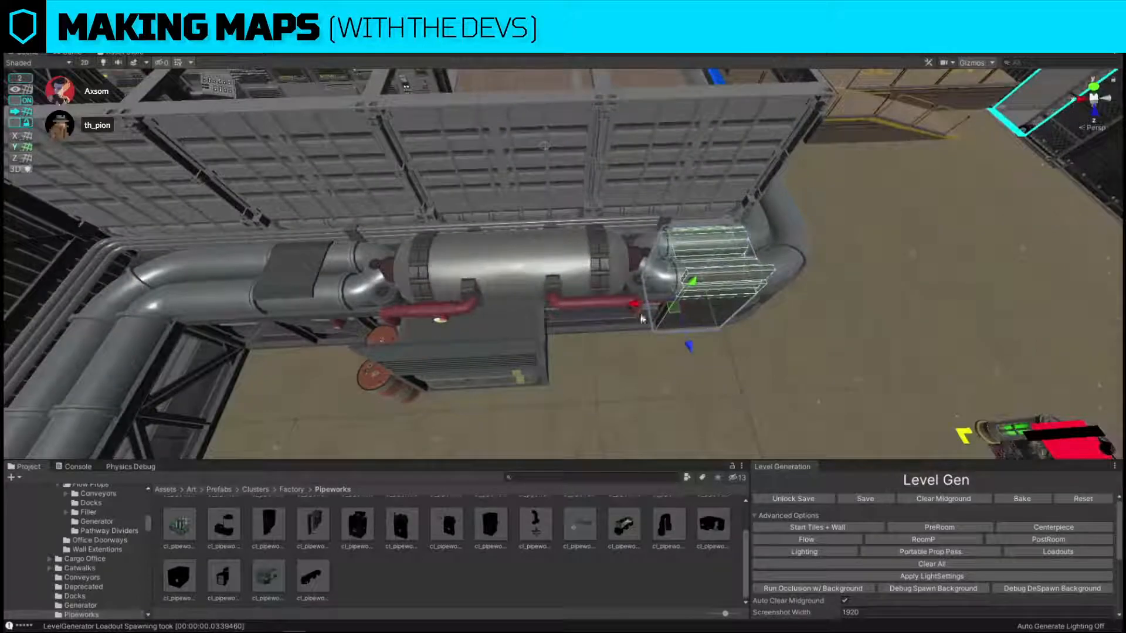
left_click(501, 339)
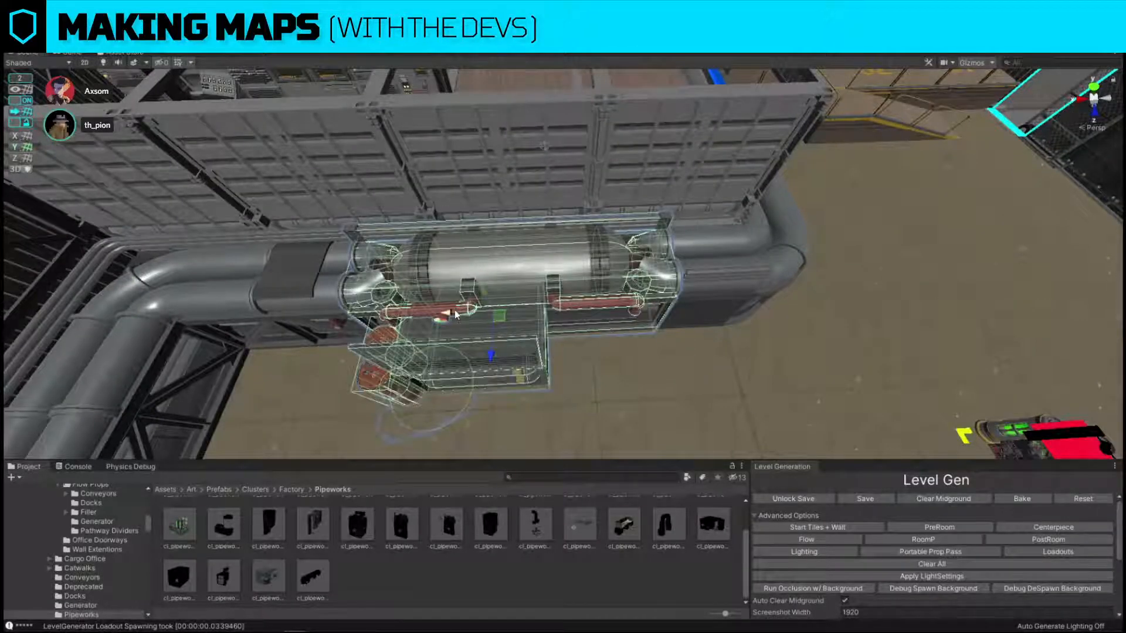
left_click_drag(456, 314, 708, 267)
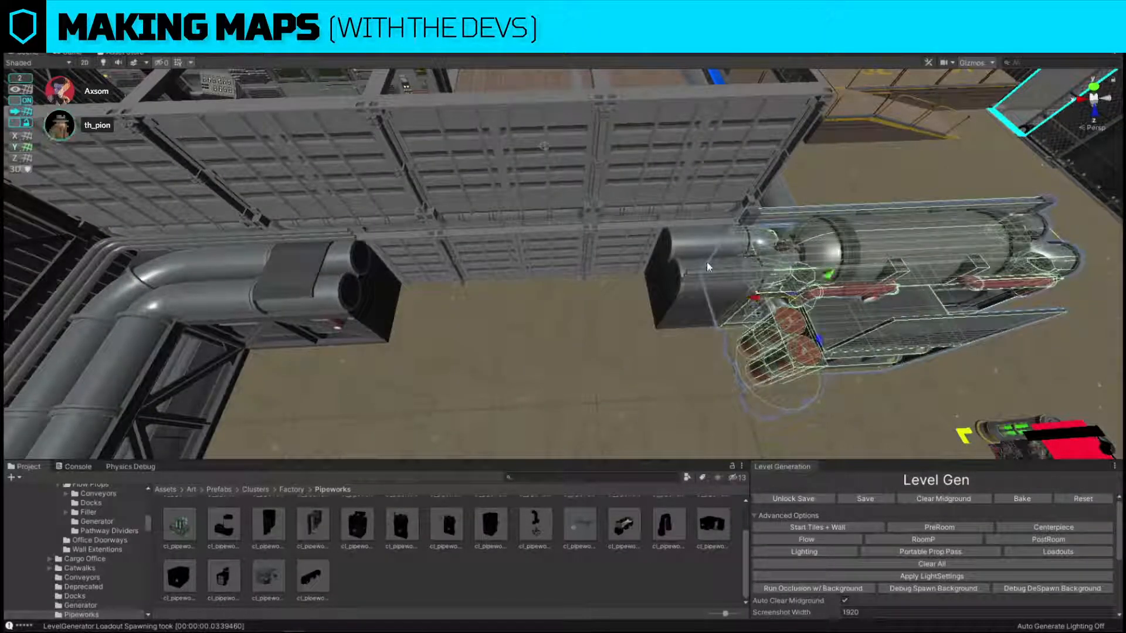
left_click(707, 267)
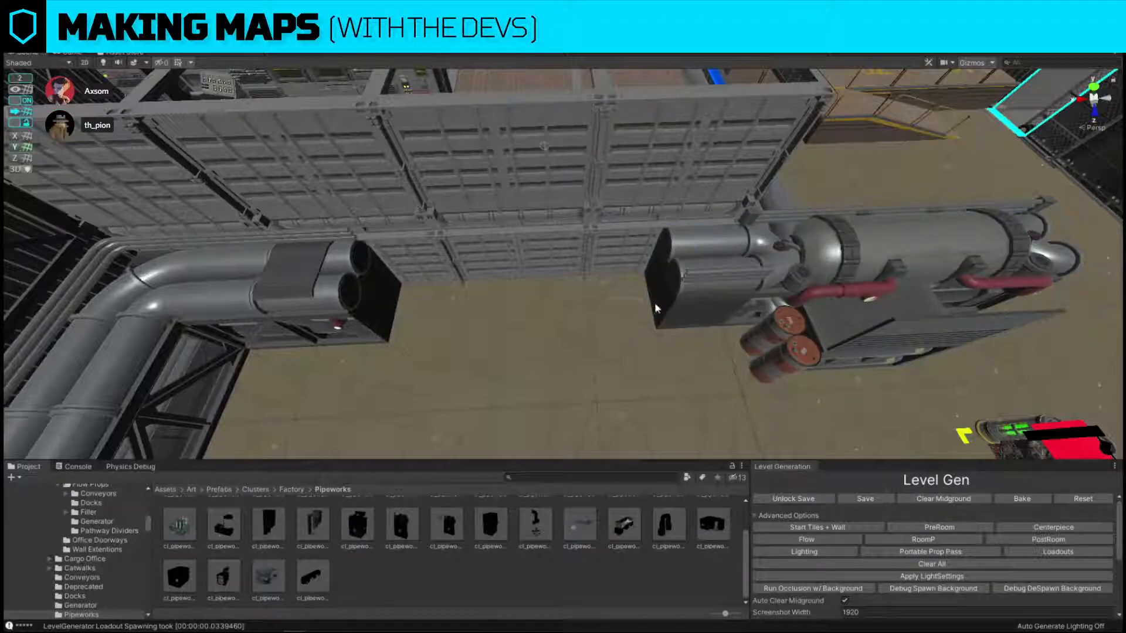
left_click_drag(636, 302, 382, 313)
right_click_drag(403, 311, 636, 159)
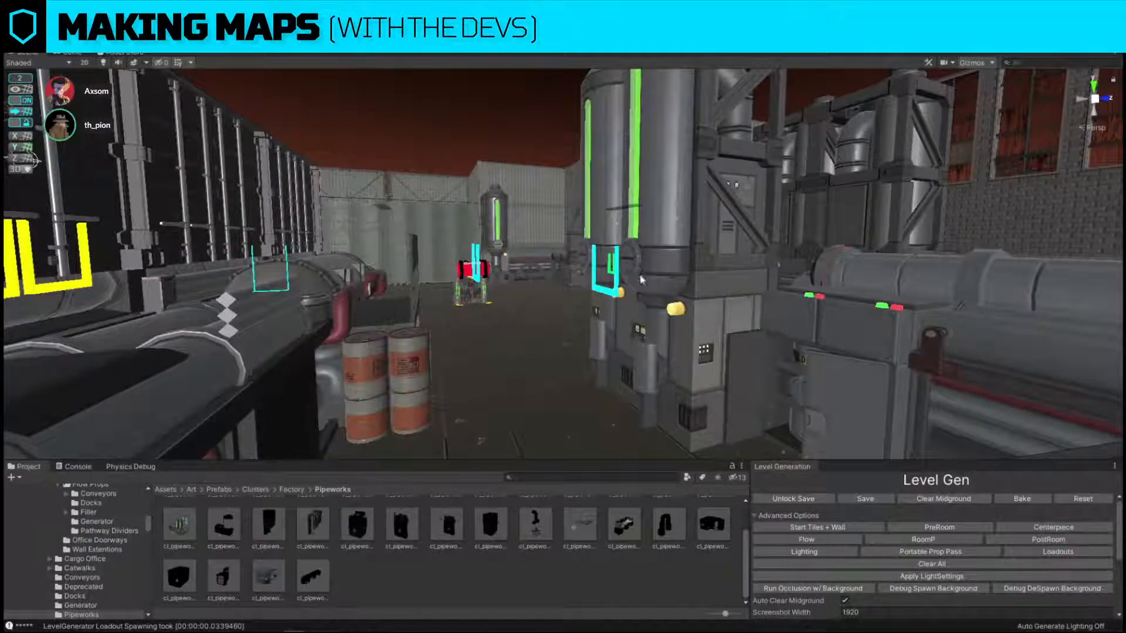
Inspect the sightlines and cover around the pipeworks, vats and round wall opening from ground level.
right_click_drag(641, 281, 433, 301)
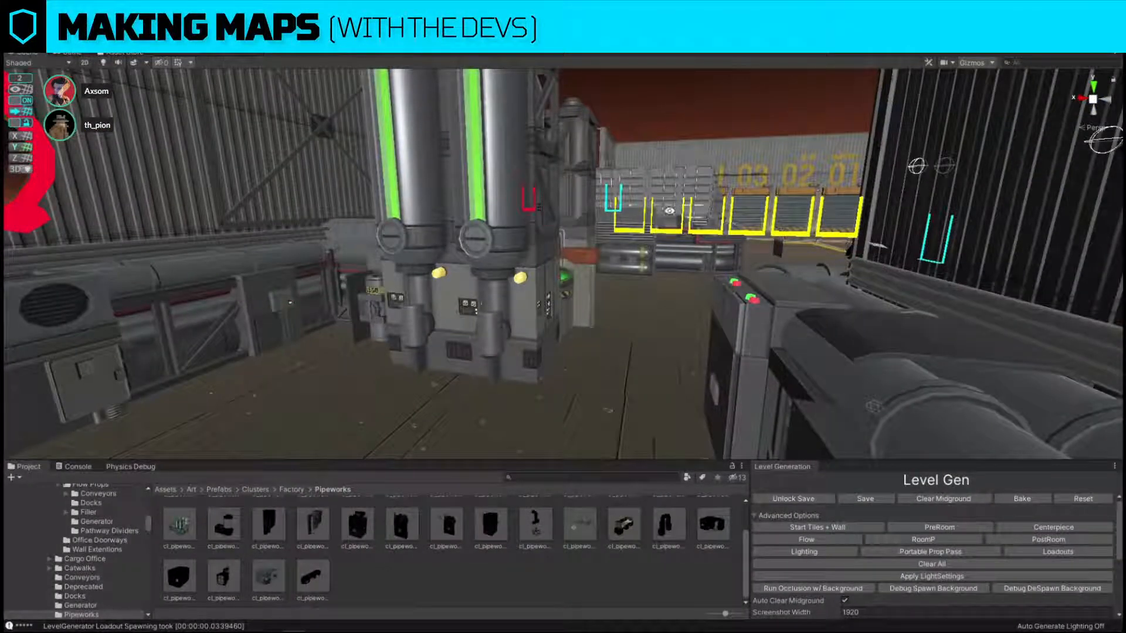
right_click_drag(712, 193, 363, 268)
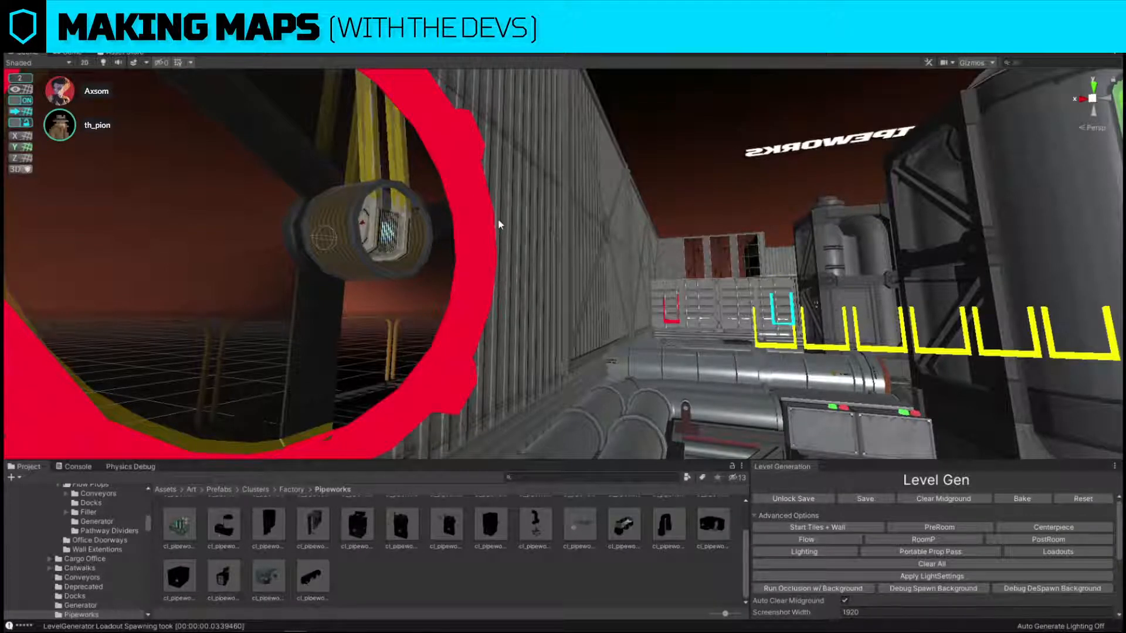
right_click_drag(502, 225, 795, 197)
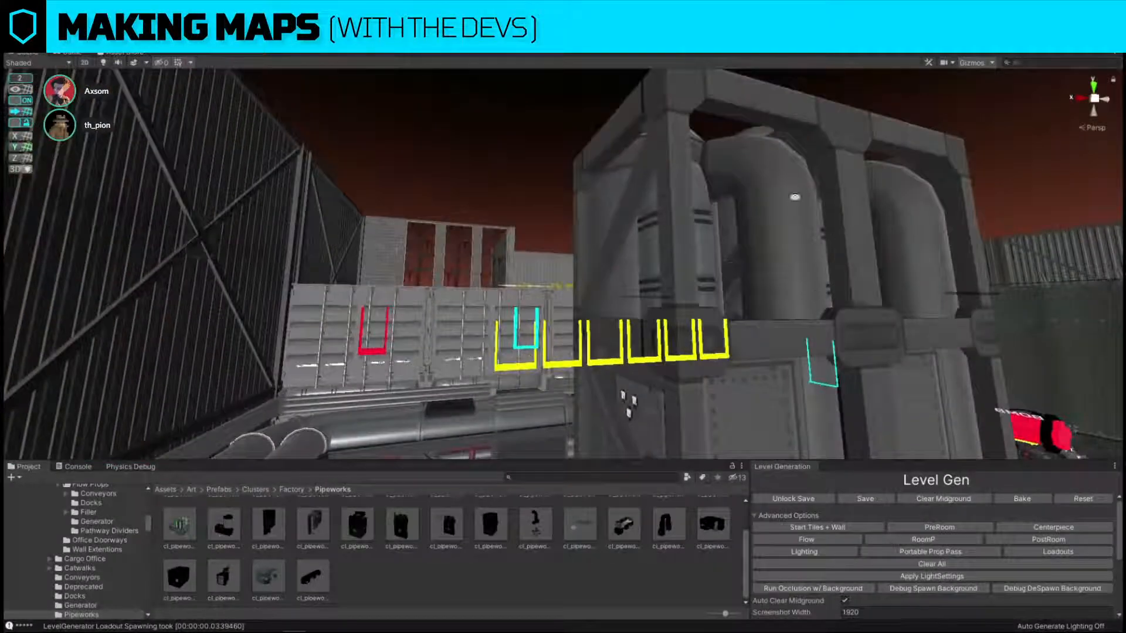
right_click_drag(749, 243, 659, 231)
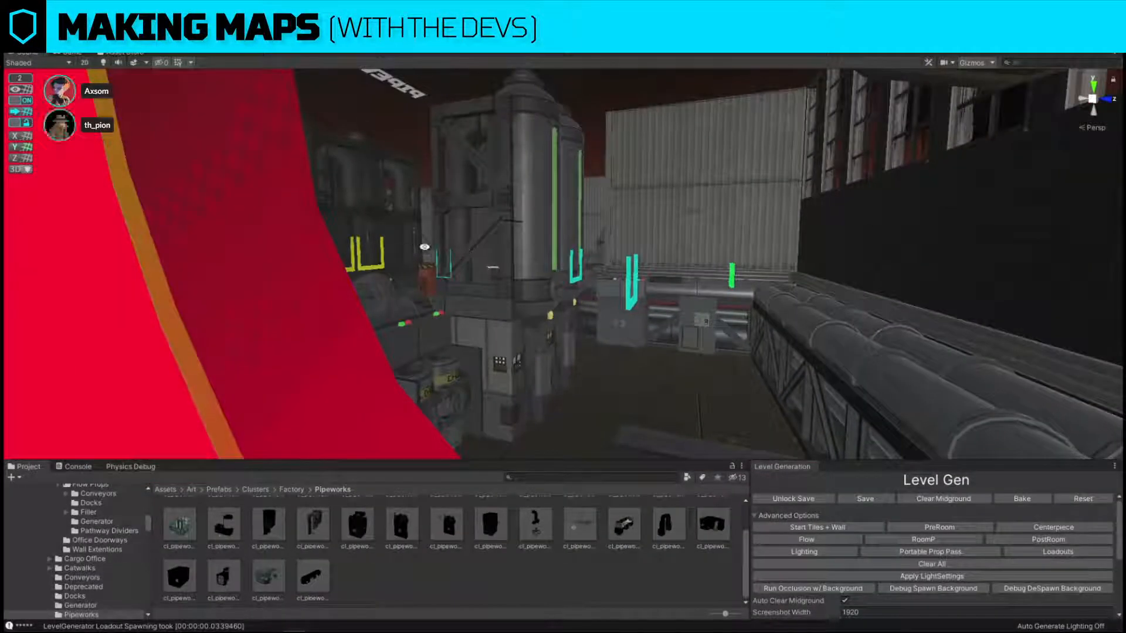
right_click_drag(427, 243, 700, 189)
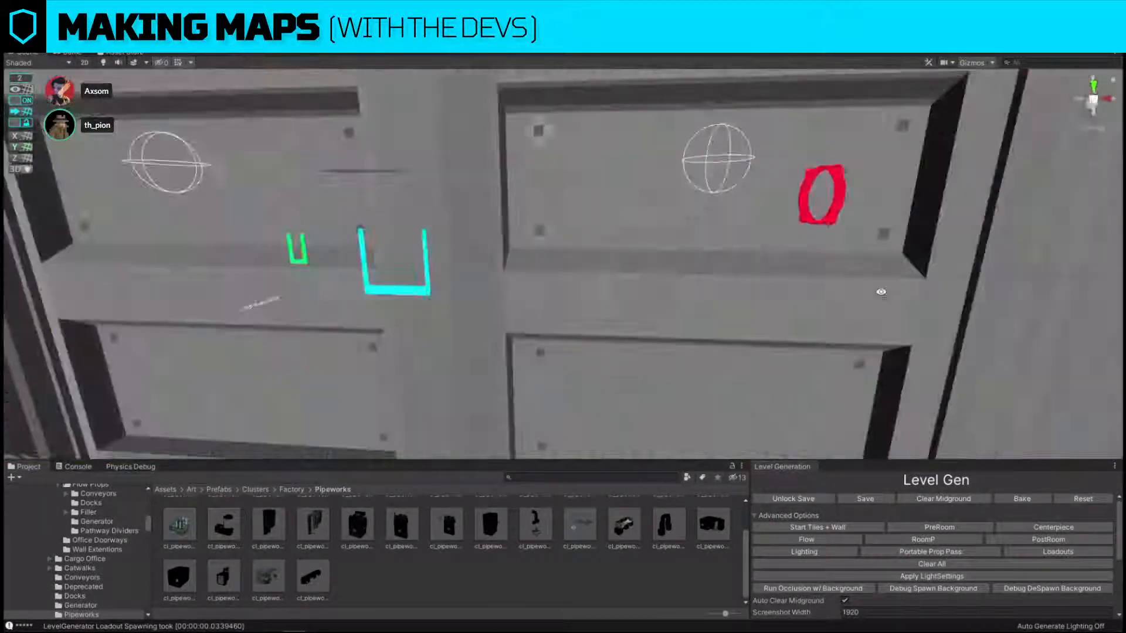
right_click_drag(881, 291, 919, 351)
right_click_drag(618, 258, 409, 263)
right_click_drag(648, 242, 579, 250)
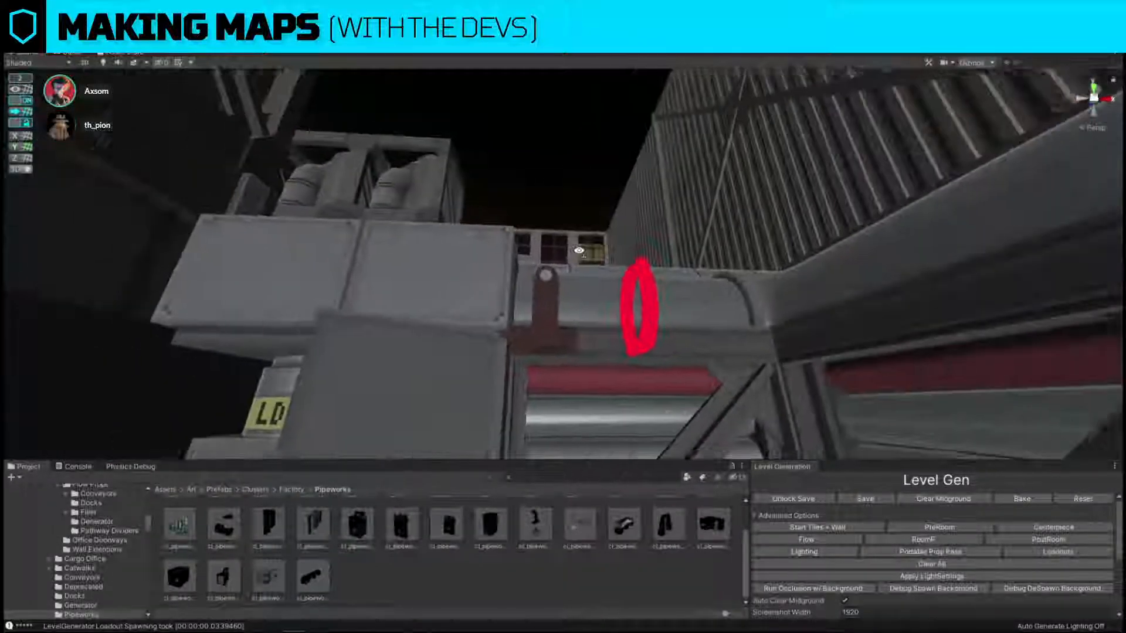
Inspect the pipeworks, ramp, toxic entrance and overall room layout from ground level and from above.
right_click_drag(741, 252, 425, 321)
right_click_drag(558, 335, 731, 270)
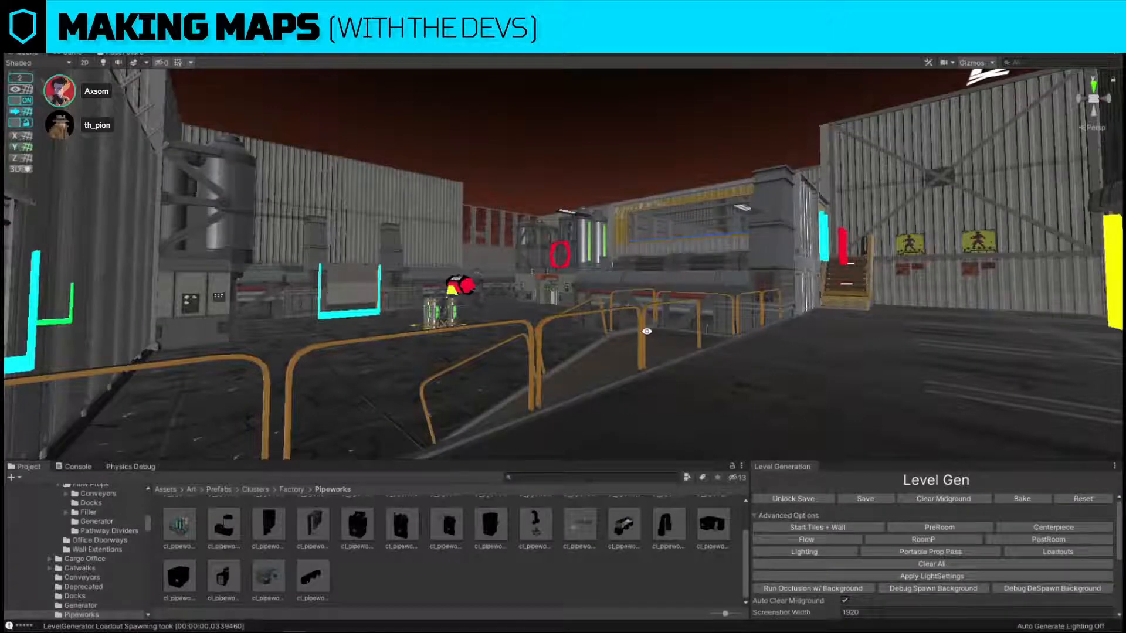
right_click_drag(801, 304, 531, 309)
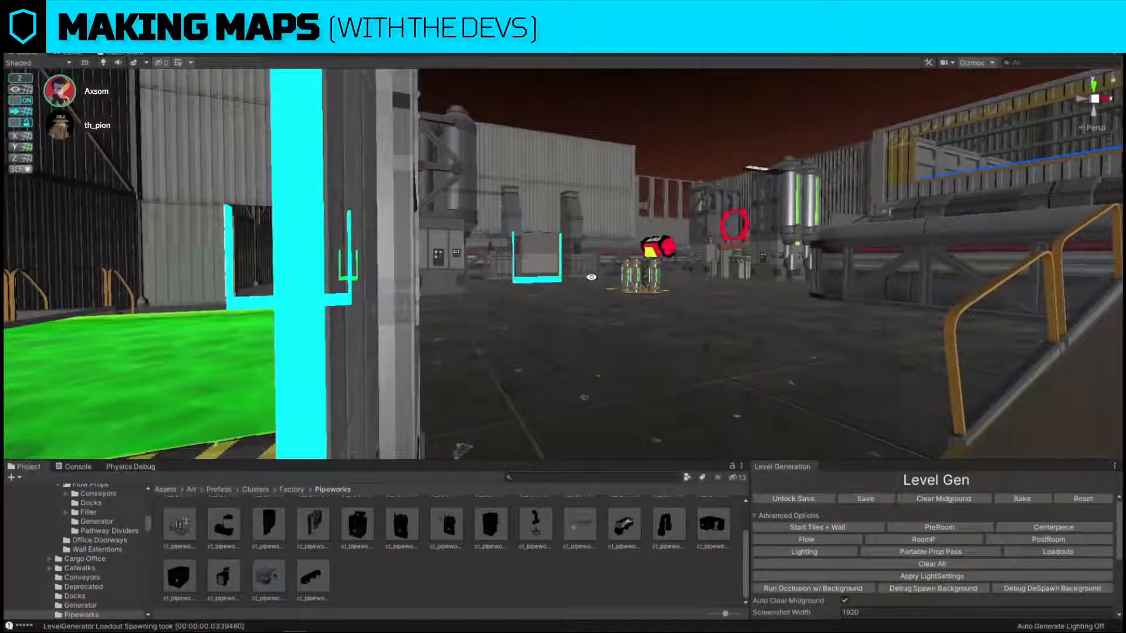
right_click_drag(705, 333, 698, 368)
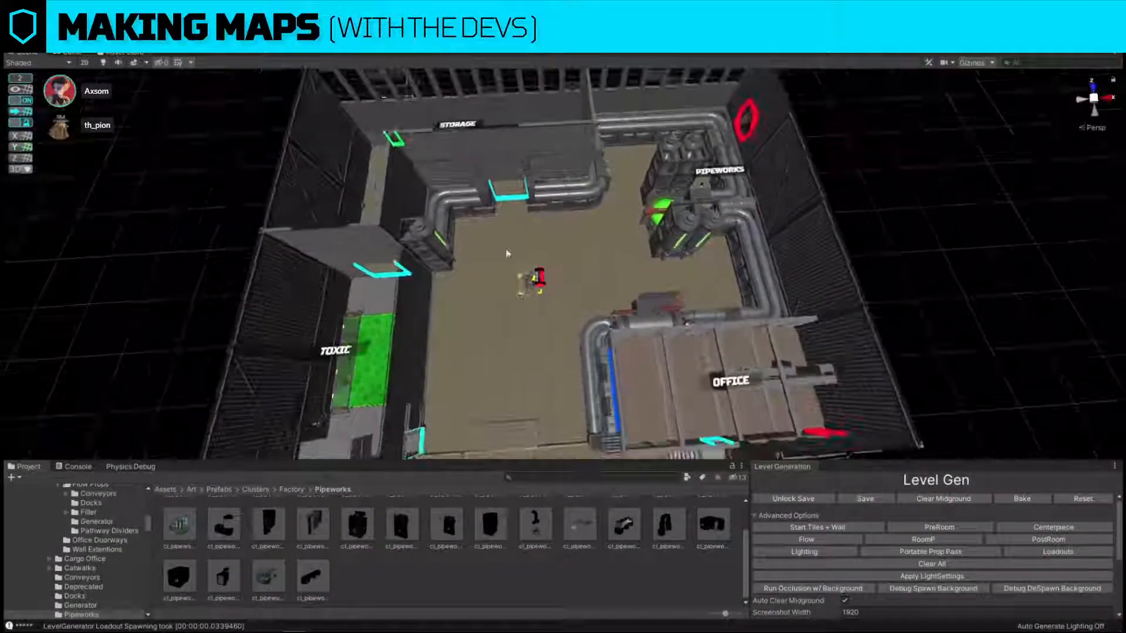
right_click_drag(544, 233, 680, 267)
left_click(698, 261)
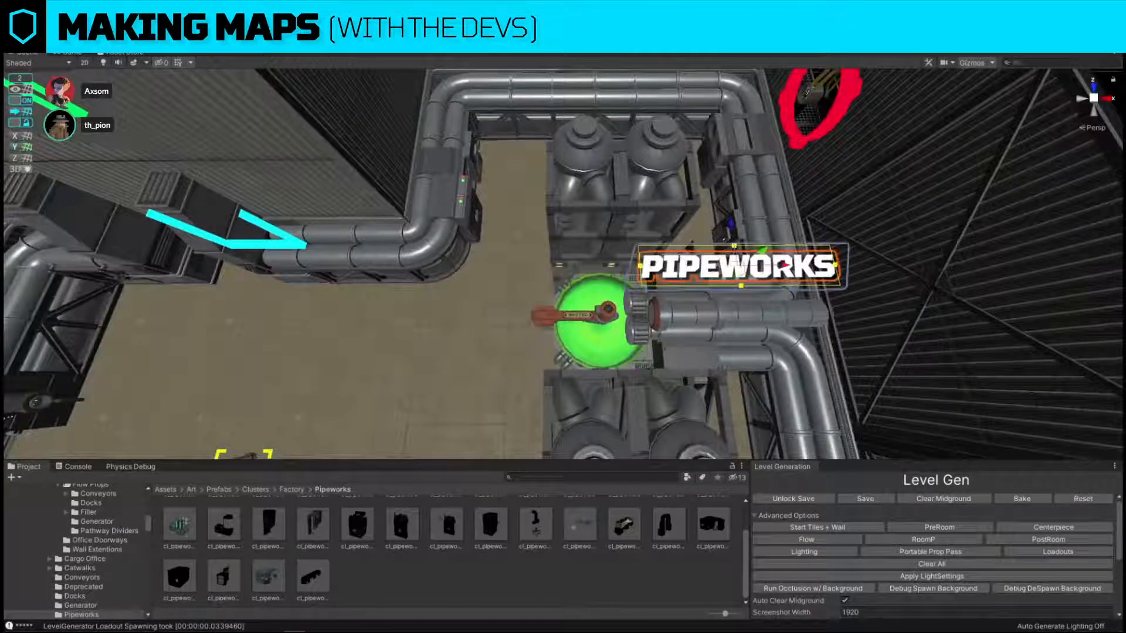
right_click_drag(754, 269, 753, 269)
scroll(709, 237, "down", 10)
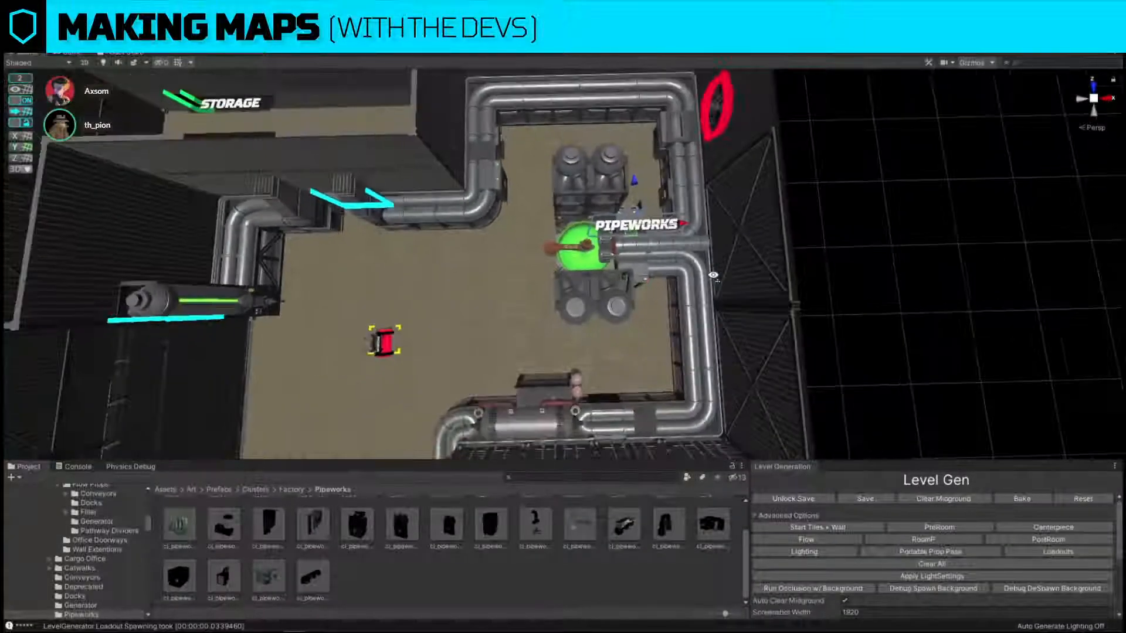
left_click(724, 243)
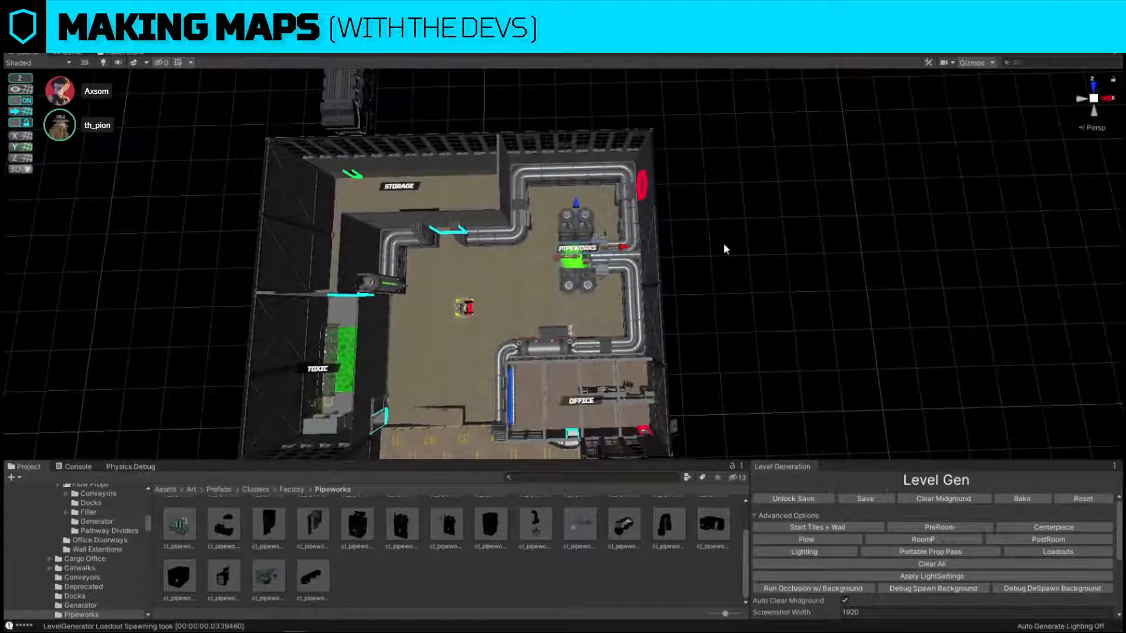
right_click_drag(724, 243, 723, 244)
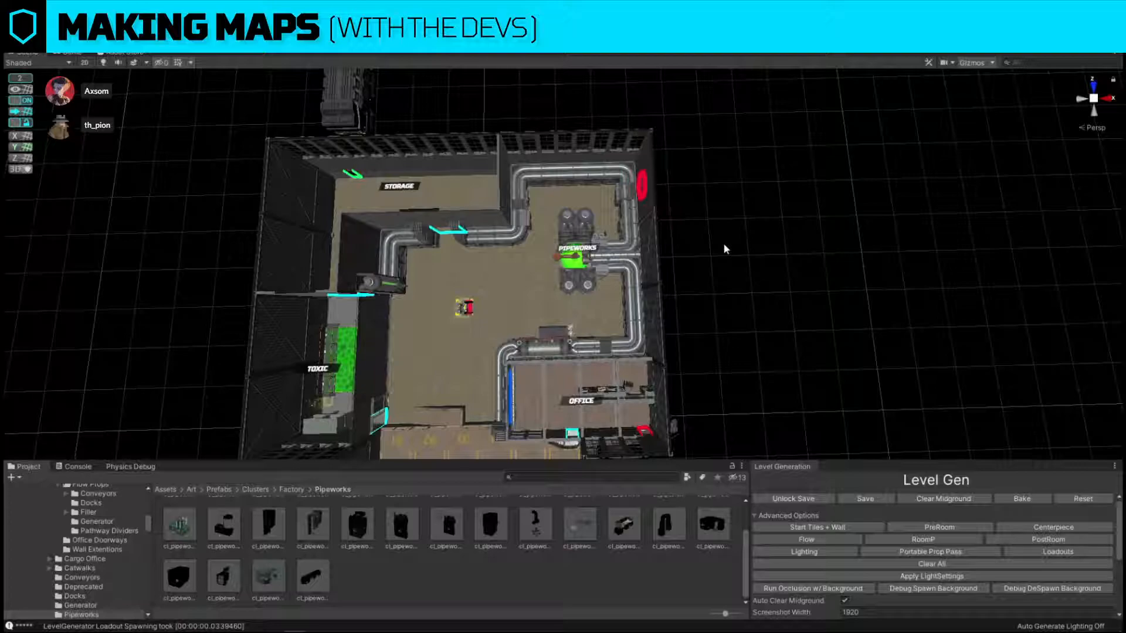
right_click_drag(667, 249, 643, 250)
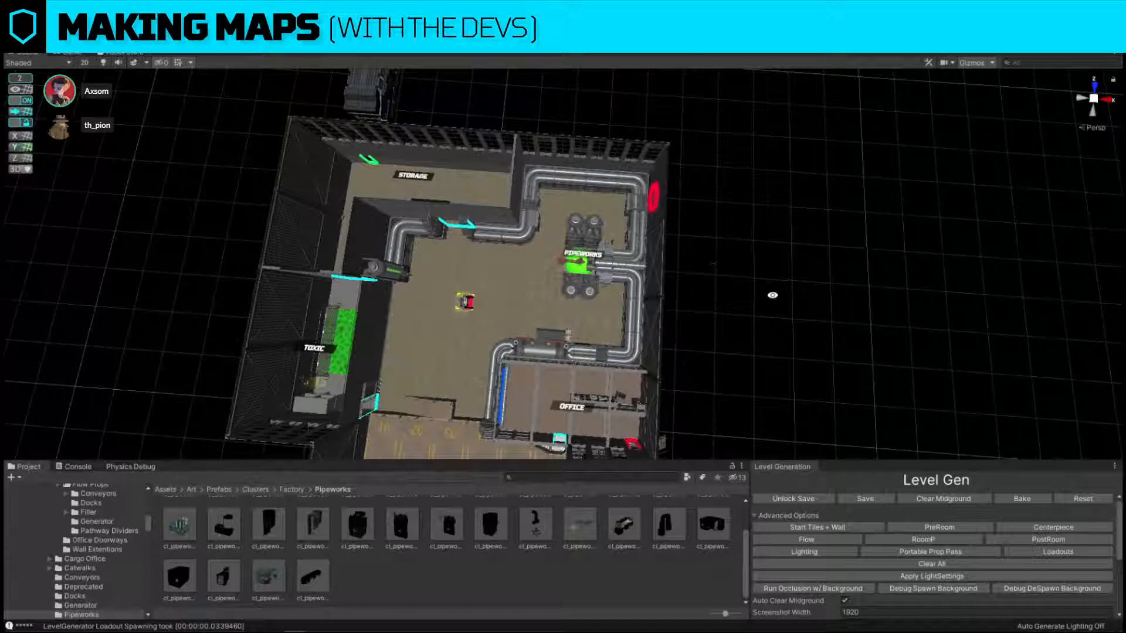
Replace the long office divider section nearest the blue window with the cl_FOffice_Desks prefab.
right_click_drag(694, 263, 615, 232)
key("w")
key("d")
key("w")
left_click(647, 230)
key("w")
key("s")
left_click_drag(596, 215, 427, 216)
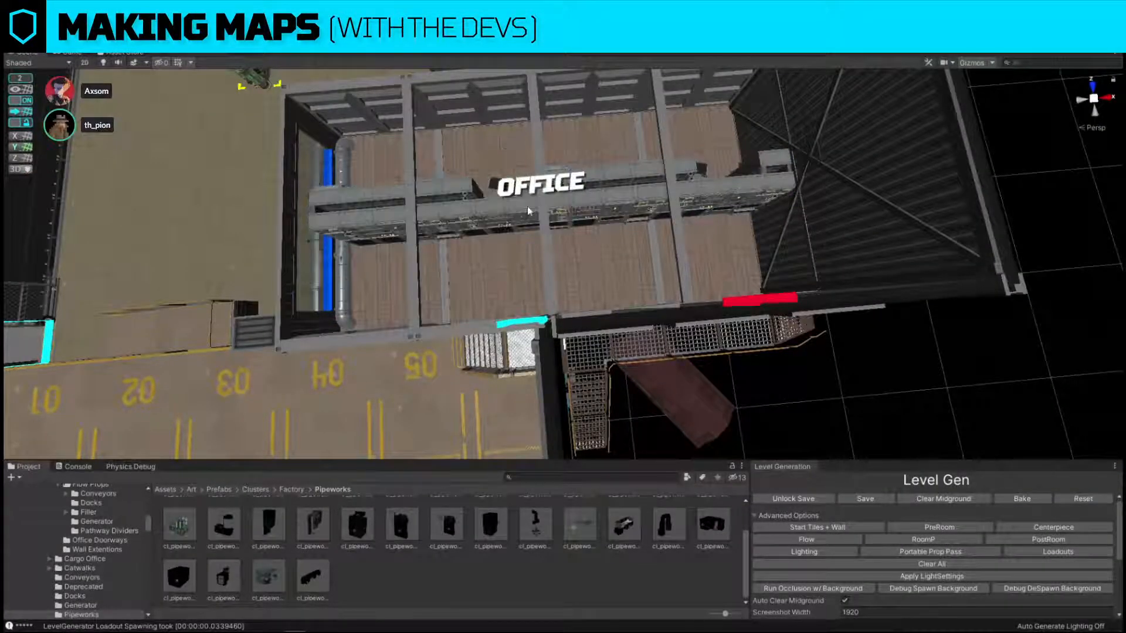
left_click(450, 214)
key("ctrl+shift+r")
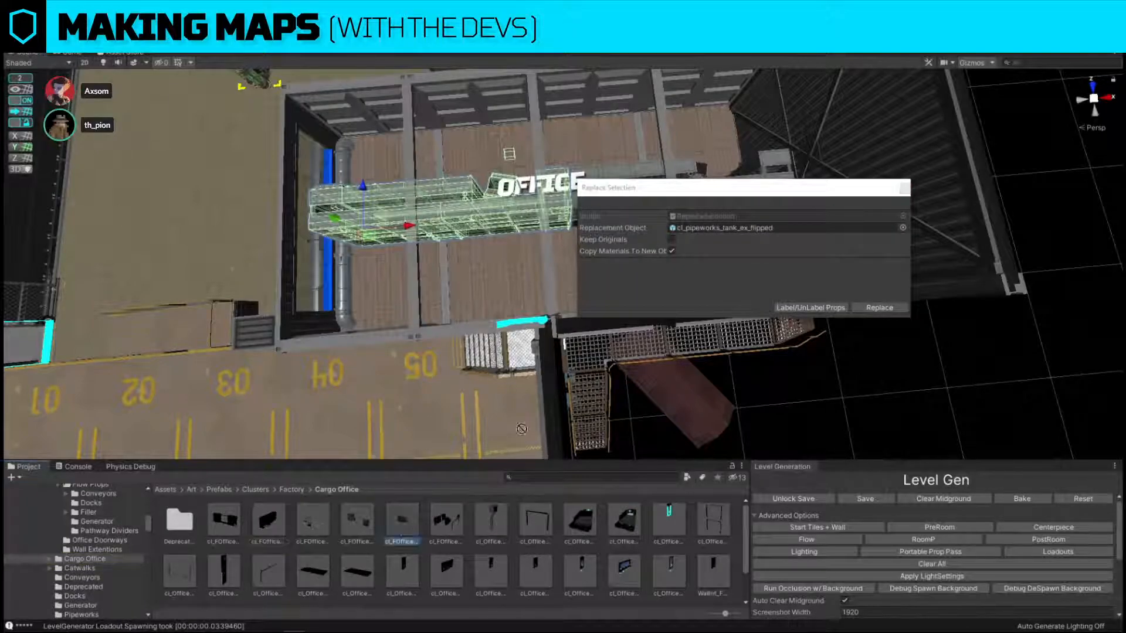
left_click_drag(399, 527, 733, 230)
left_click(878, 308)
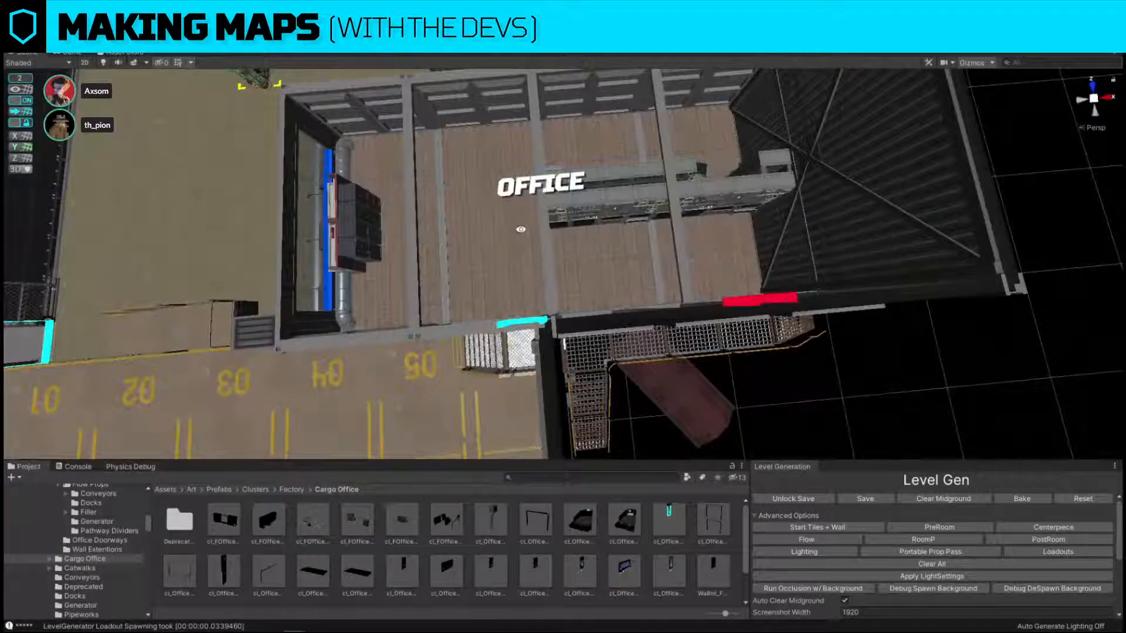
Move the new desk cluster away from the blue window wall, onto the open floor at the first roof beam.
left_click(418, 244)
key("f")
left_click(418, 242)
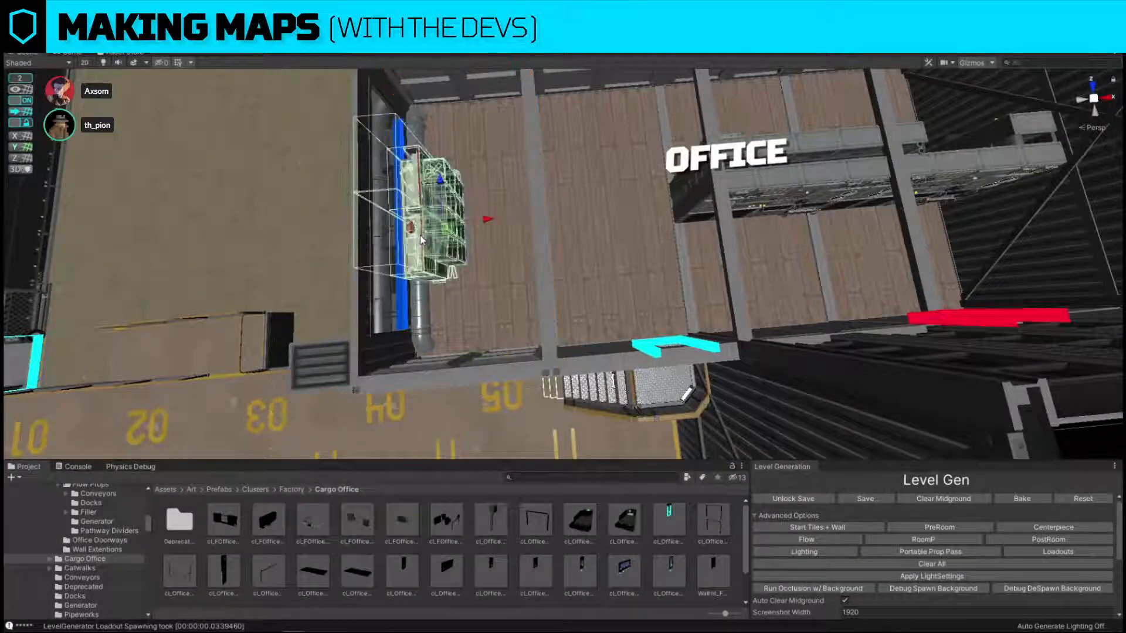
left_click_drag(487, 222, 588, 223)
right_click_drag(587, 222, 583, 221)
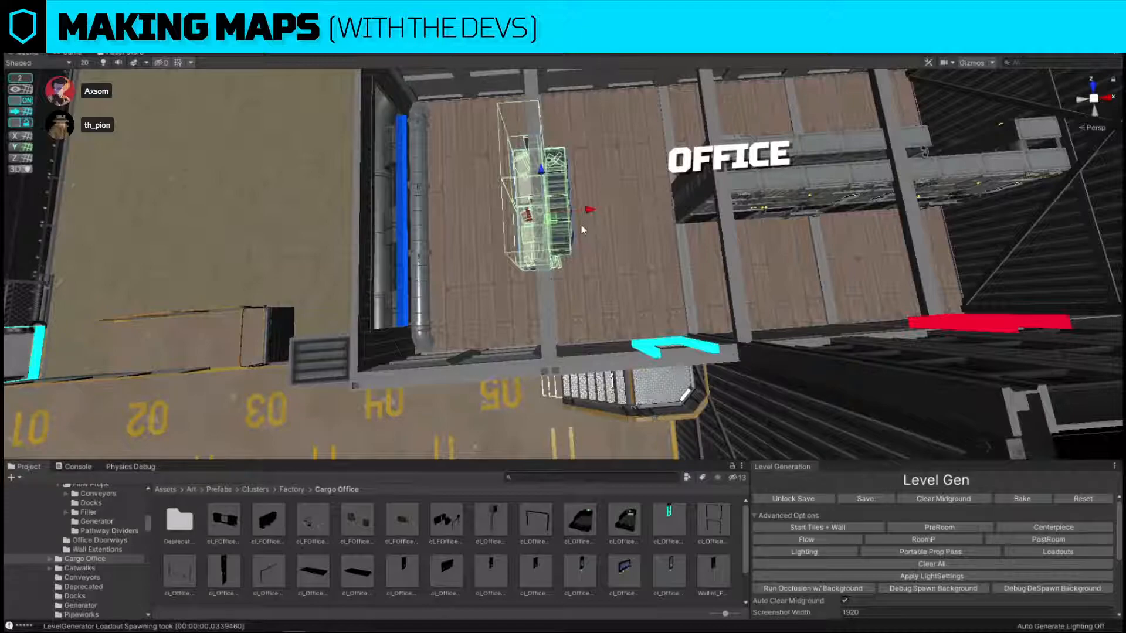
scroll(582, 224, "down", 10)
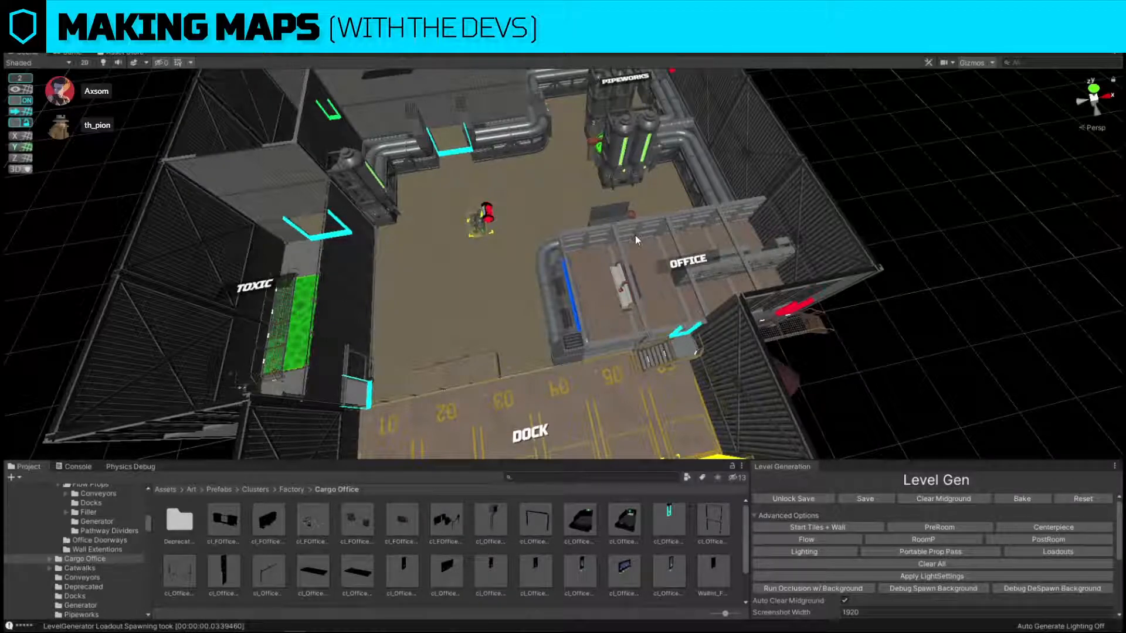
Duplicate the cargo truck parked at dock bay 04 into bays 01, 02, 05 and 06, leaving bay 03 empty.
right_click_drag(984, 321, 860, 348)
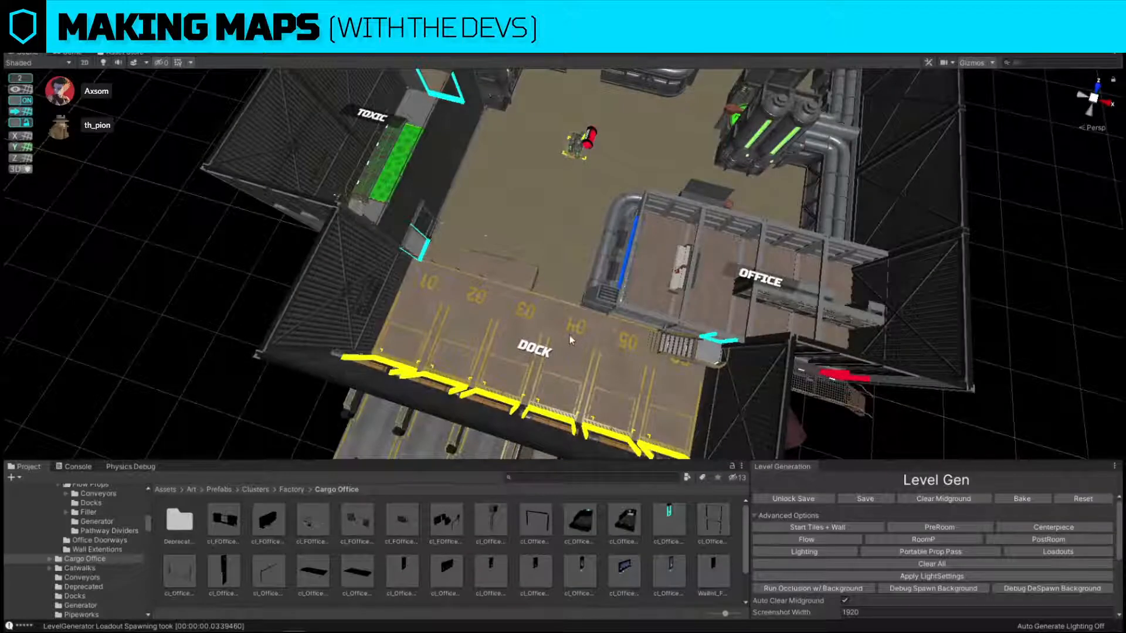
right_click_drag(582, 298, 615, 252)
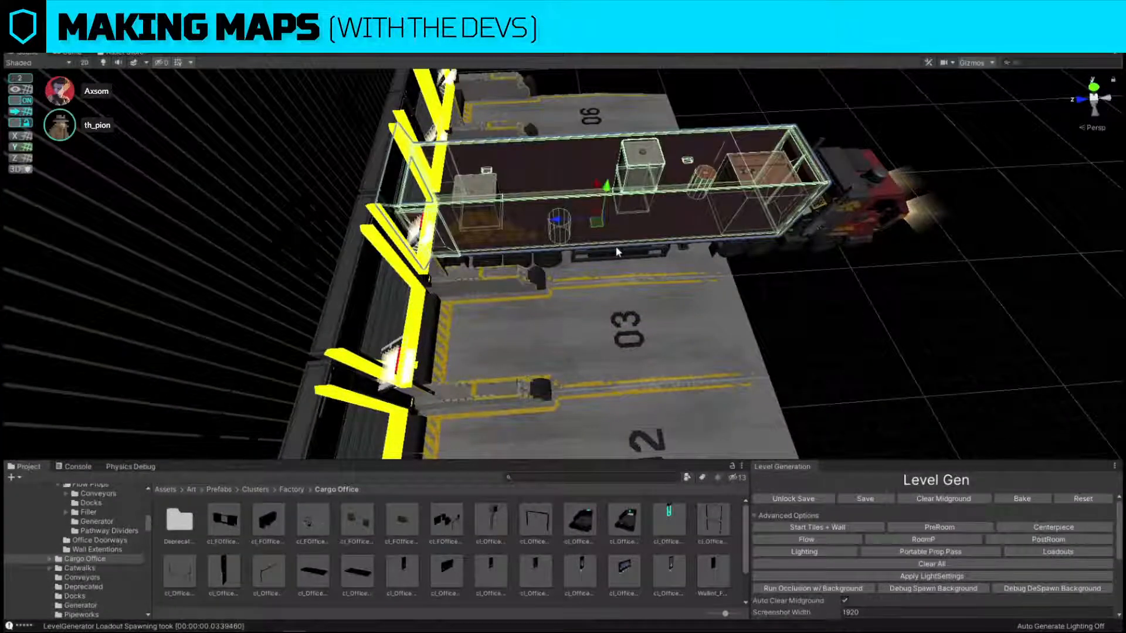
left_click(616, 251)
left_click_drag(615, 251, 544, 251, "alt")
key("ctrl+d")
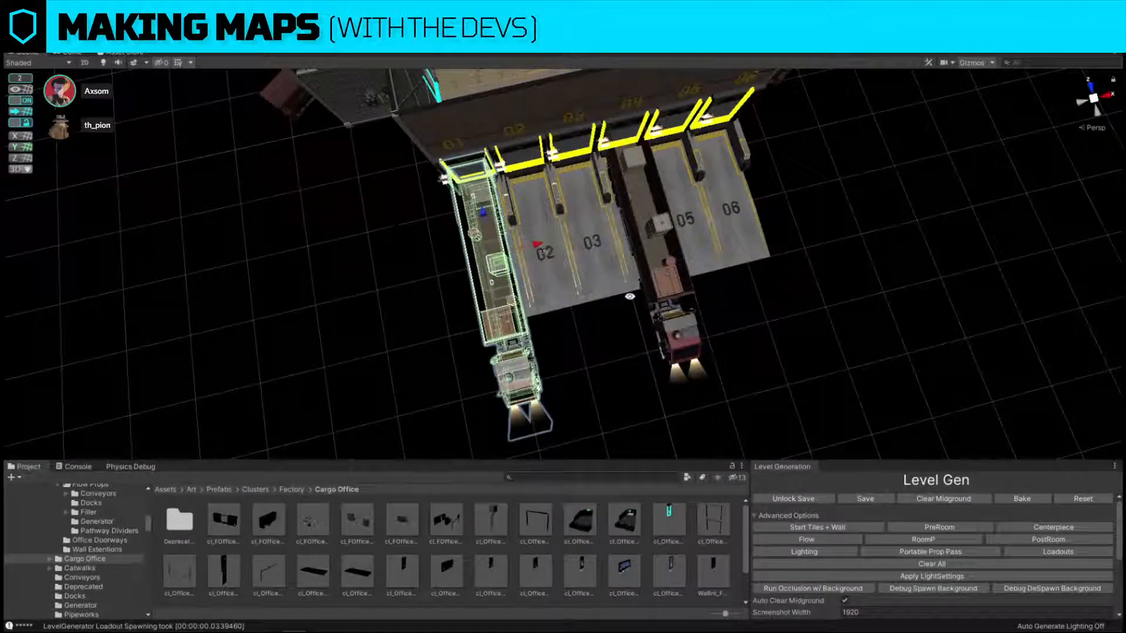
left_click_drag(630, 296, 566, 294, "alt")
key("ctrl+d")
left_click_drag(497, 248, 778, 231)
key("ctrl+d")
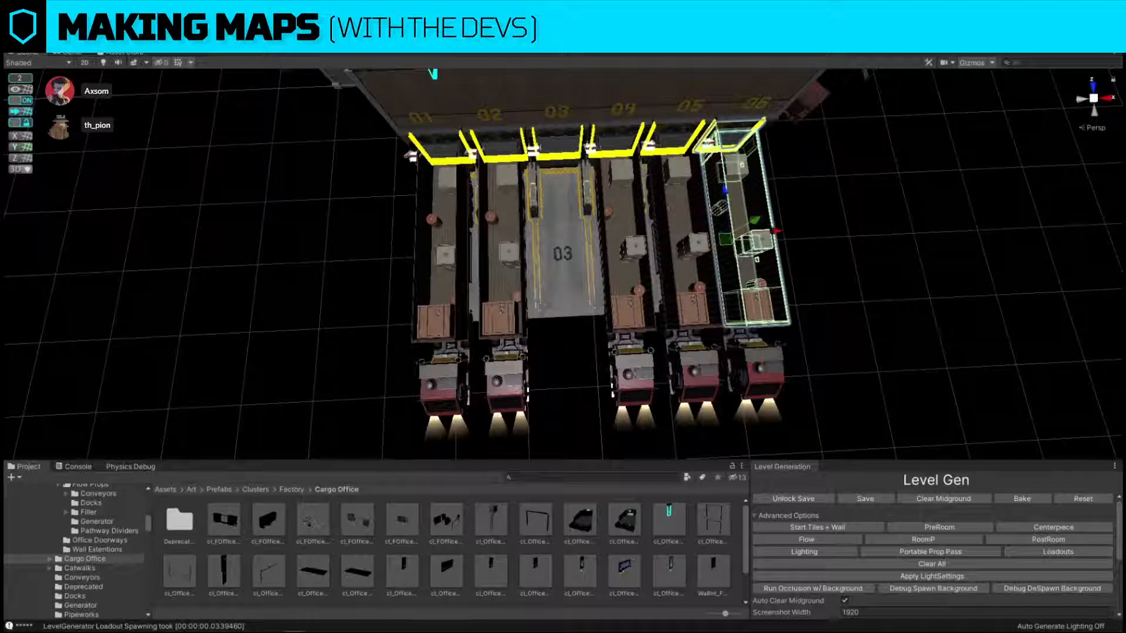
Replace the trailers at dock bays 02, 04 and 05 with another cargo trailer variant from the Docks prefabs.
left_click(681, 229)
left_click(620, 236, "shift")
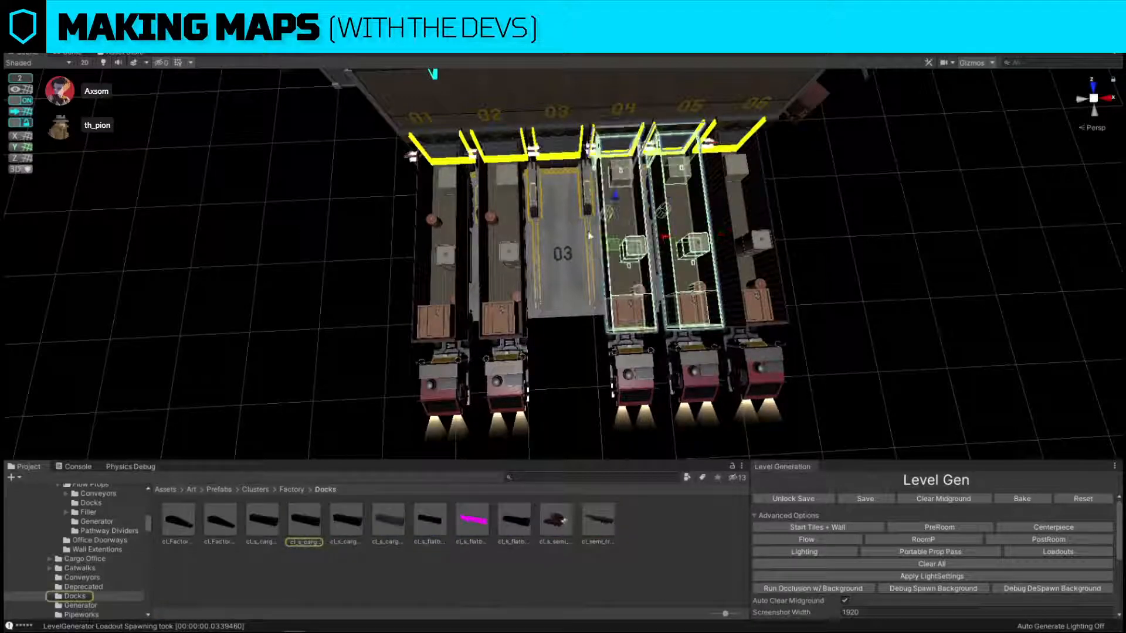
left_click(510, 251, "shift")
key("ctrl+shift+r")
left_click_drag(384, 520, 695, 230)
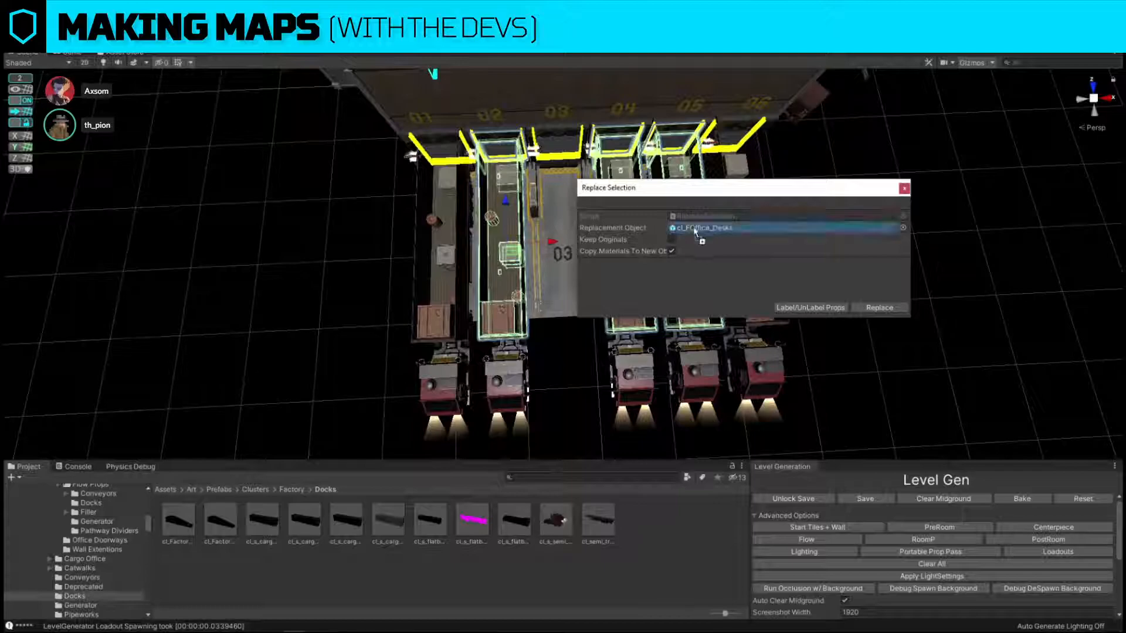
left_click(902, 307)
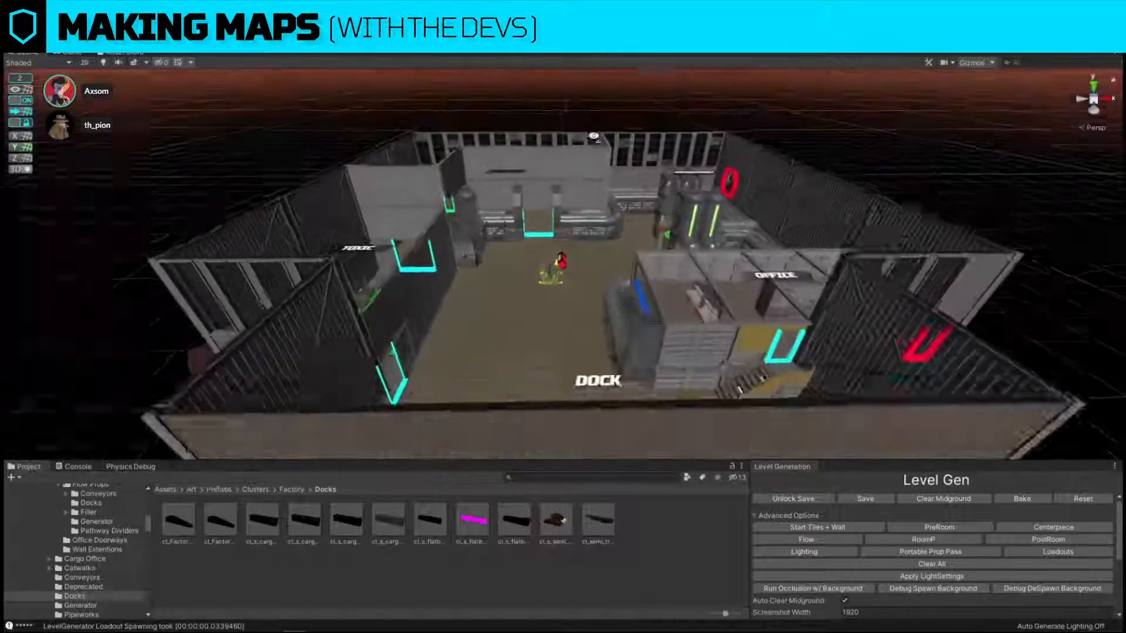
Capture the empty grid area beside the level and sketch an upright four-sided panel on it in red lines.
key("w")
right_click_drag(595, 136, 572, 112)
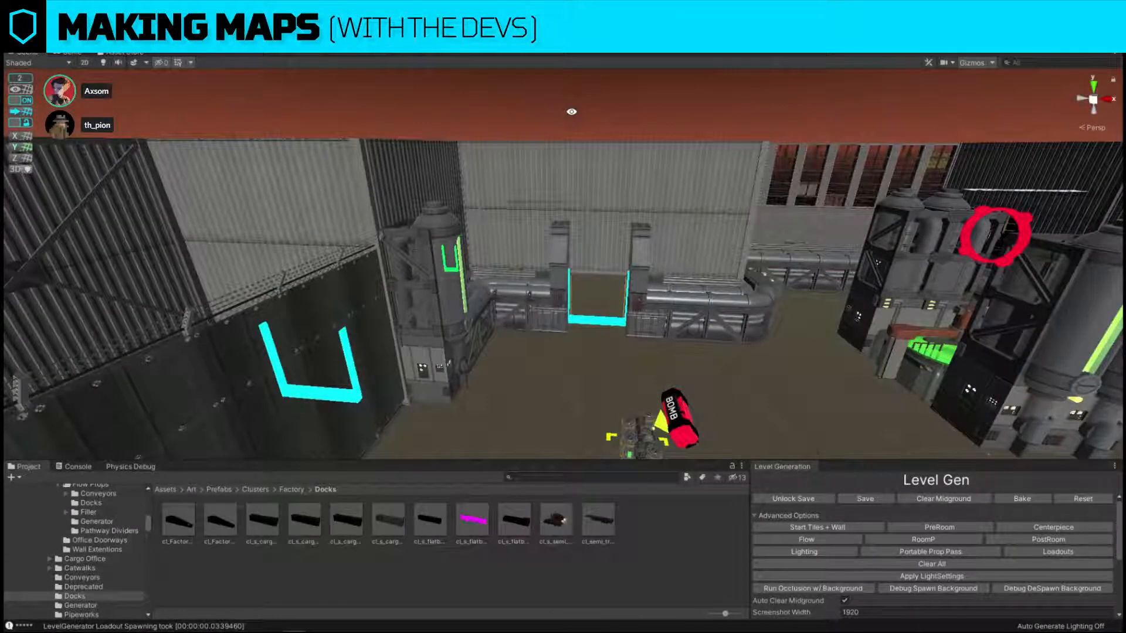
key("s")
right_click_drag(503, 238, 630, 306)
key("Print")
left_click_drag(457, 85, 851, 400)
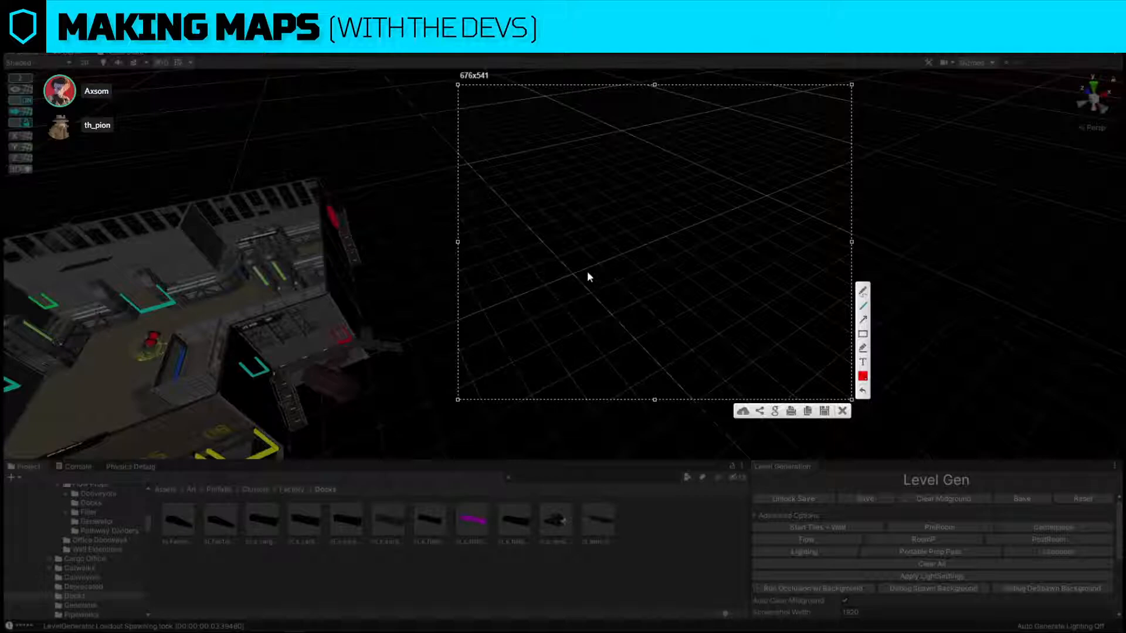
left_click_drag(572, 304, 579, 174)
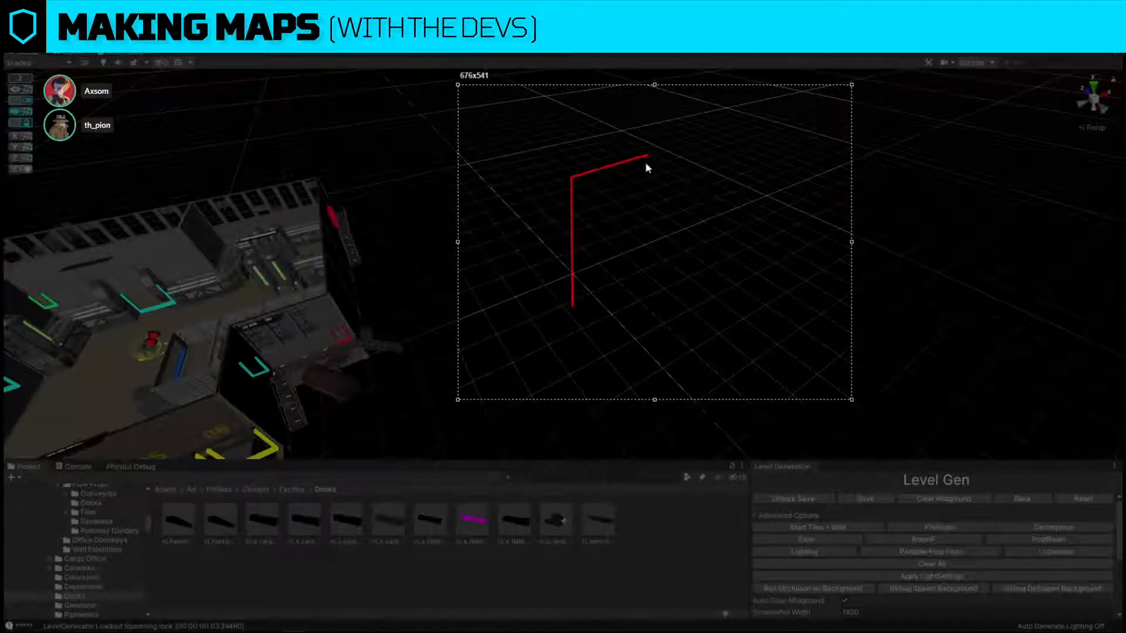
mouse_move(645, 163)
left_mouse_down()
mouse_move(644, 294)
mouse_move(652, 272)
mouse_move(642, 265)
mouse_move(572, 303)
mouse_move(580, 290)
left_mouse_up()
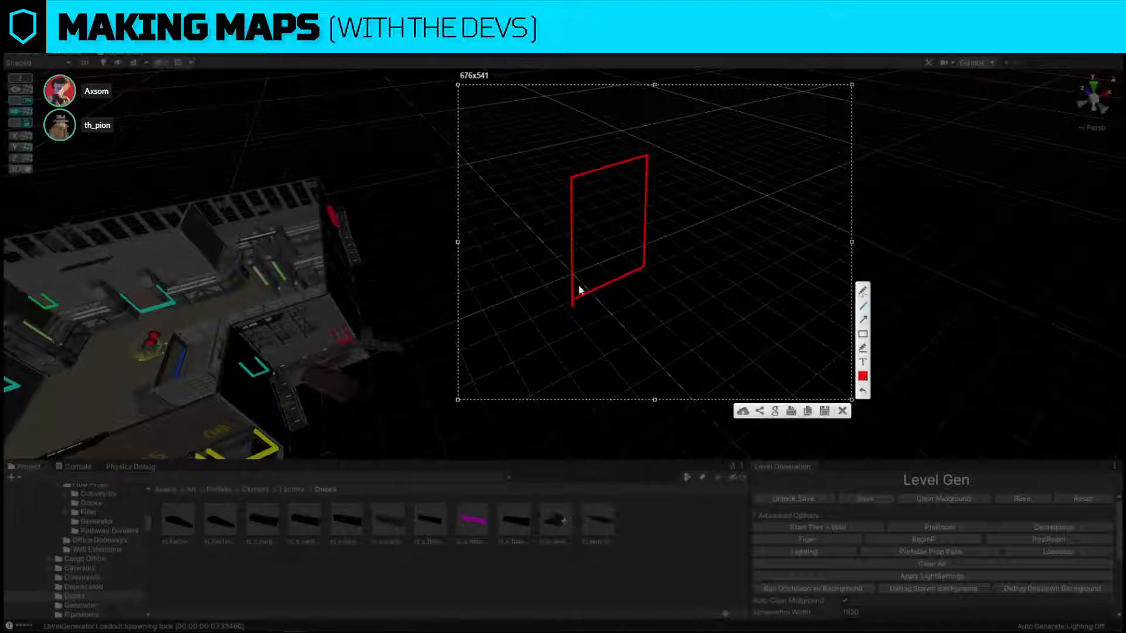
Sketch a second panel sharing the first one's vertical edge and an arrow from a circled corner point, then discard the capture.
left_click_drag(571, 178, 629, 299)
mouse_move(629, 299)
left_mouse_down()
mouse_move(626, 363)
mouse_move(592, 365)
left_mouse_up()
left_click_drag(578, 318, 574, 186)
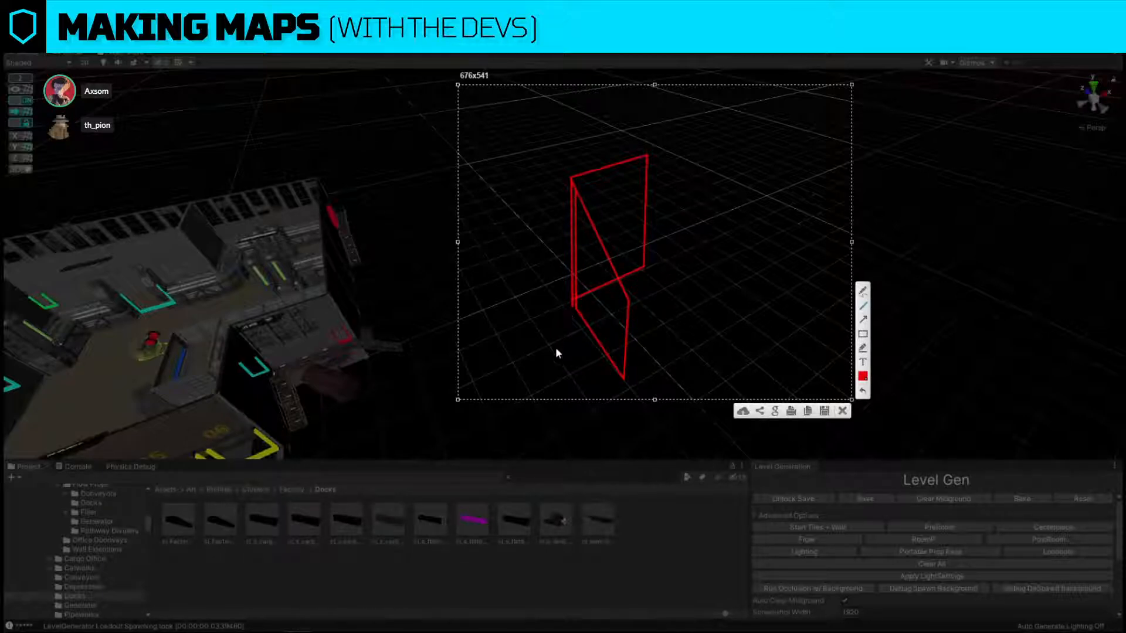
mouse_move(567, 324)
left_mouse_down()
mouse_move(606, 213)
mouse_move(610, 220)
left_mouse_up()
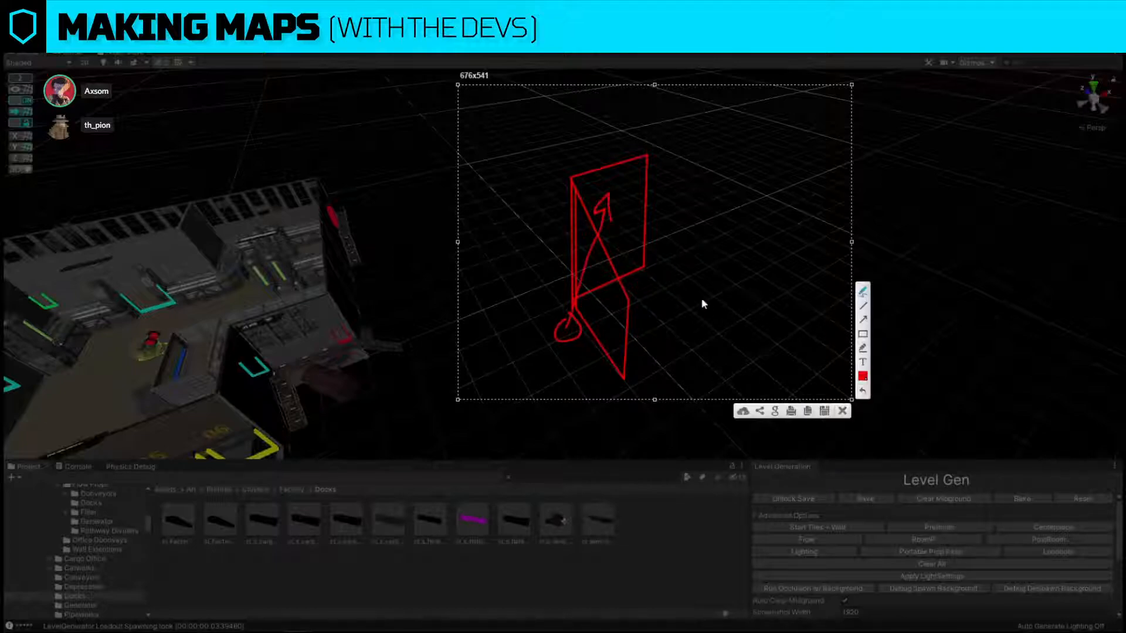
left_click(843, 411)
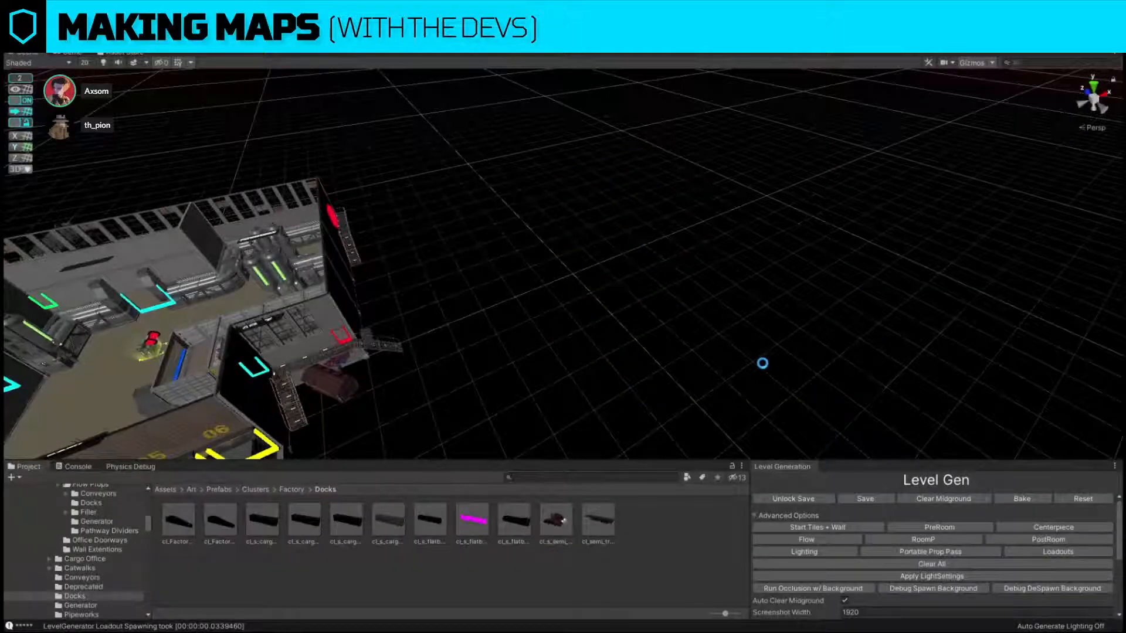
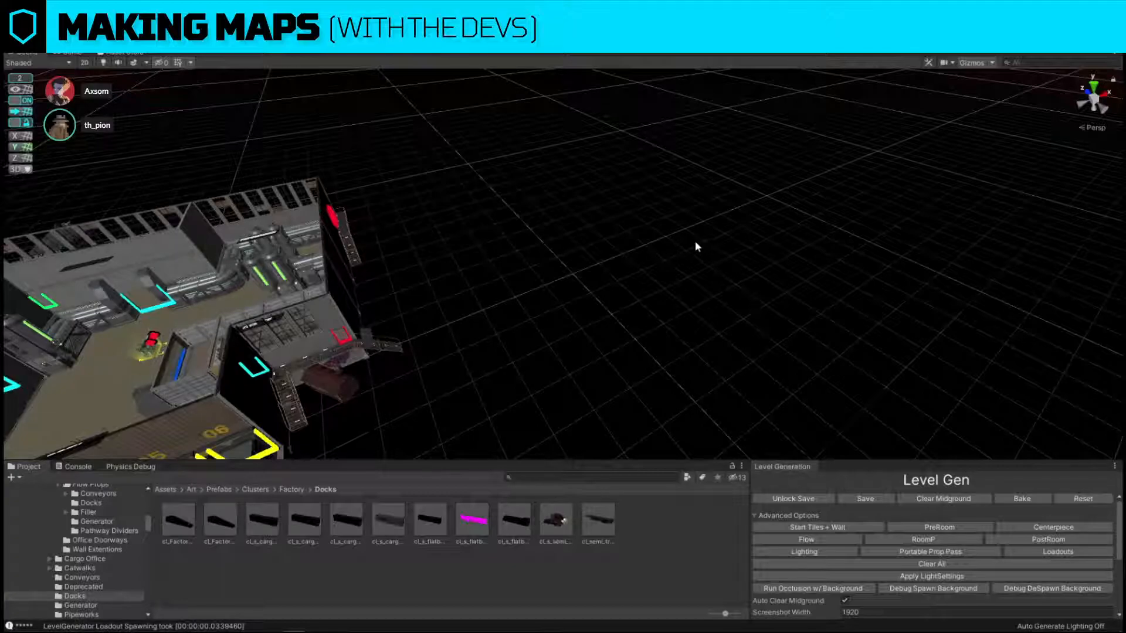
Duplicate the green vat centrepiece in the pipeworks area and move the copy into the storage room.
key("w")
key("a")
right_click_drag(695, 240, 817, 235)
key("s")
key("w")
right_click_drag(522, 173, 586, 190)
key("s")
left_click(783, 273)
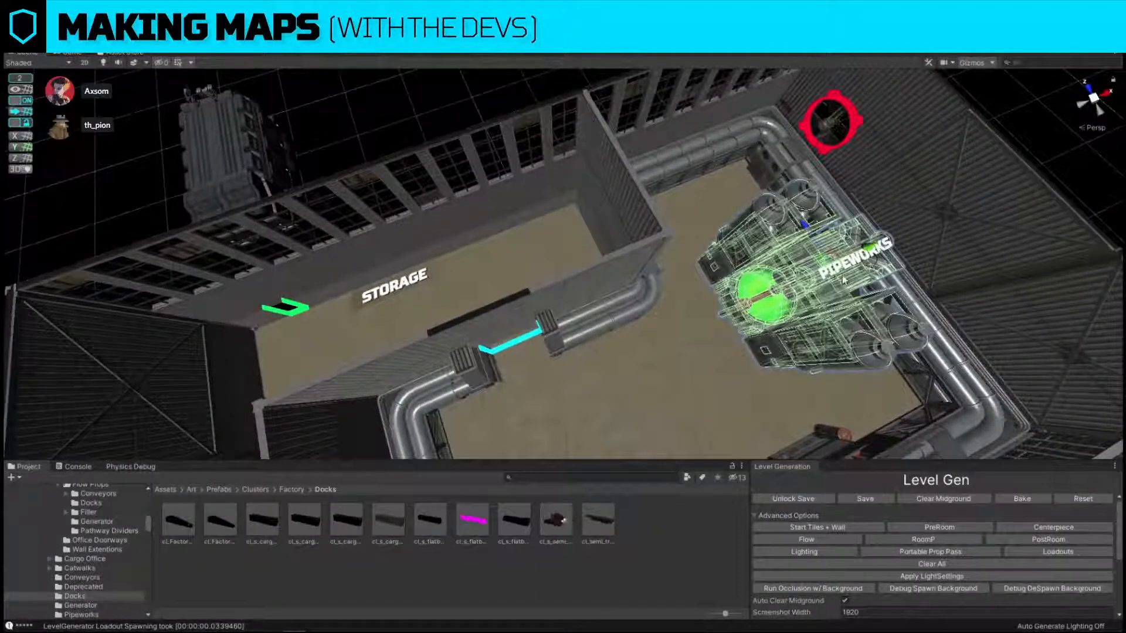
key("ctrl+d")
left_click_drag(823, 258, 585, 248)
Search the assets for shelving and replace the copied vat with a shelving cluster, without keeping the original.
left_click(651, 477)
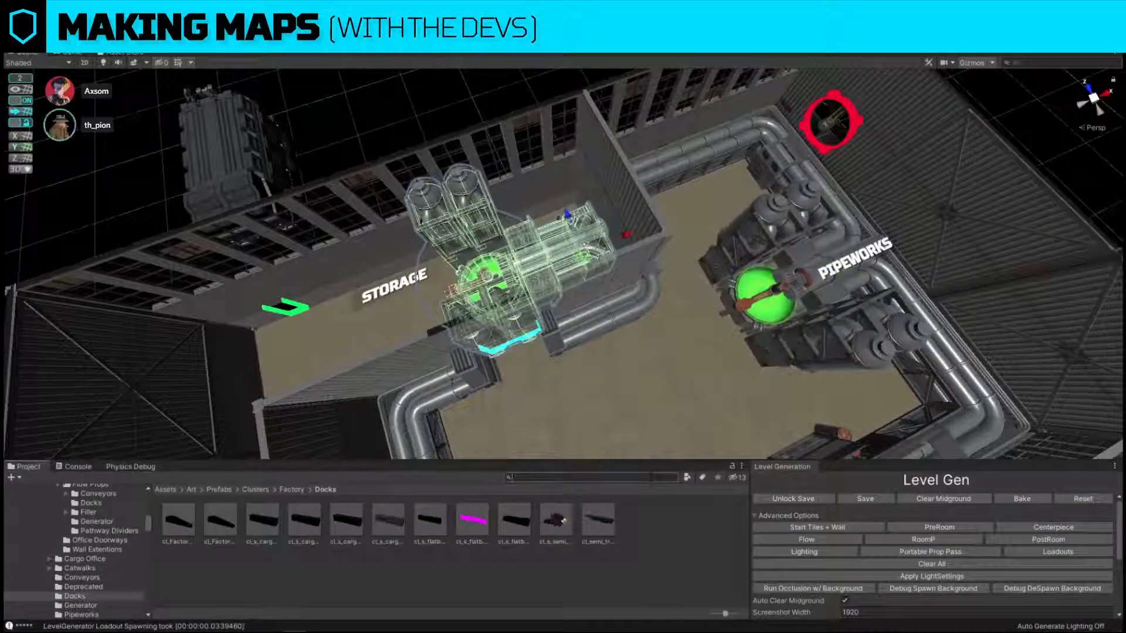
type("shelving")
key("ctrl+shift+r")
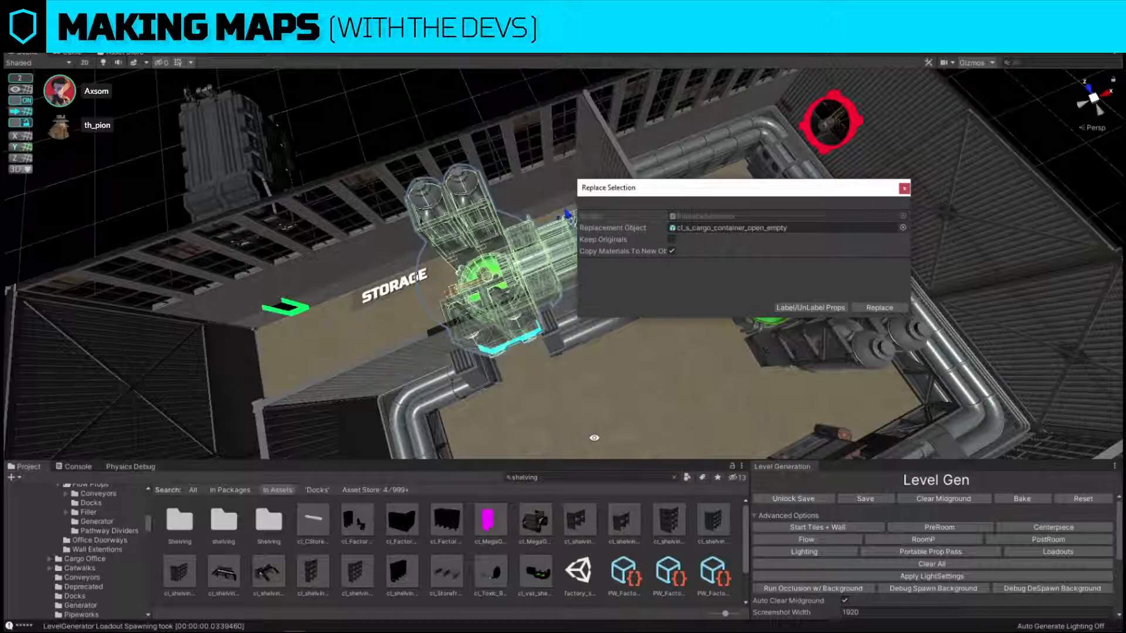
left_click_drag(412, 576, 735, 228)
left_click(868, 309)
Fit the shelving against the storage room's end wall, raise it slightly to floor level with snapping off, and turn snapping back on.
left_click_drag(593, 258, 714, 296, "alt")
scroll(610, 250, "up", 3)
left_click(591, 251)
key("f")
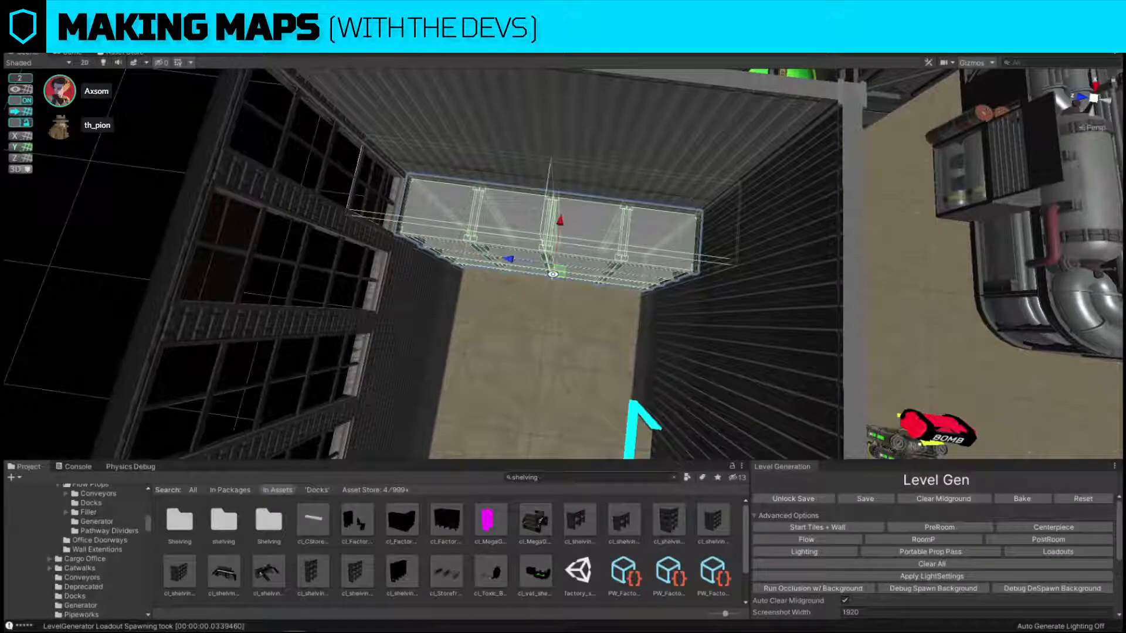
mouse_move(553, 274)
left_mouse_down()
mouse_move(579, 287)
mouse_move(566, 278)
left_mouse_up()
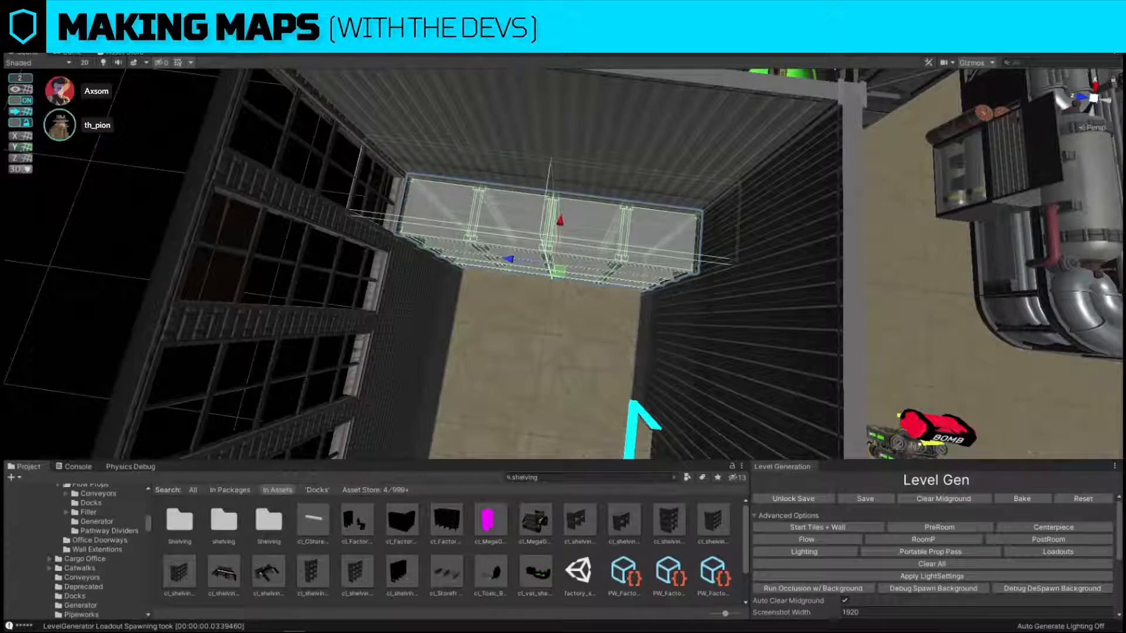
right_click_drag(639, 248, 587, 192)
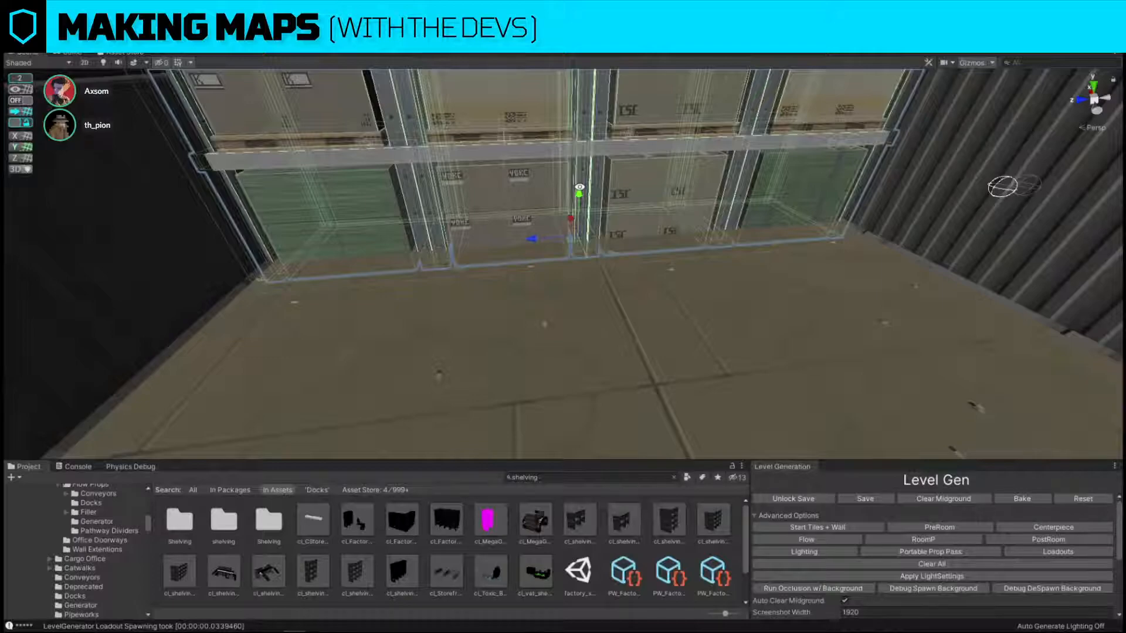
right_click_drag(580, 191, 579, 187)
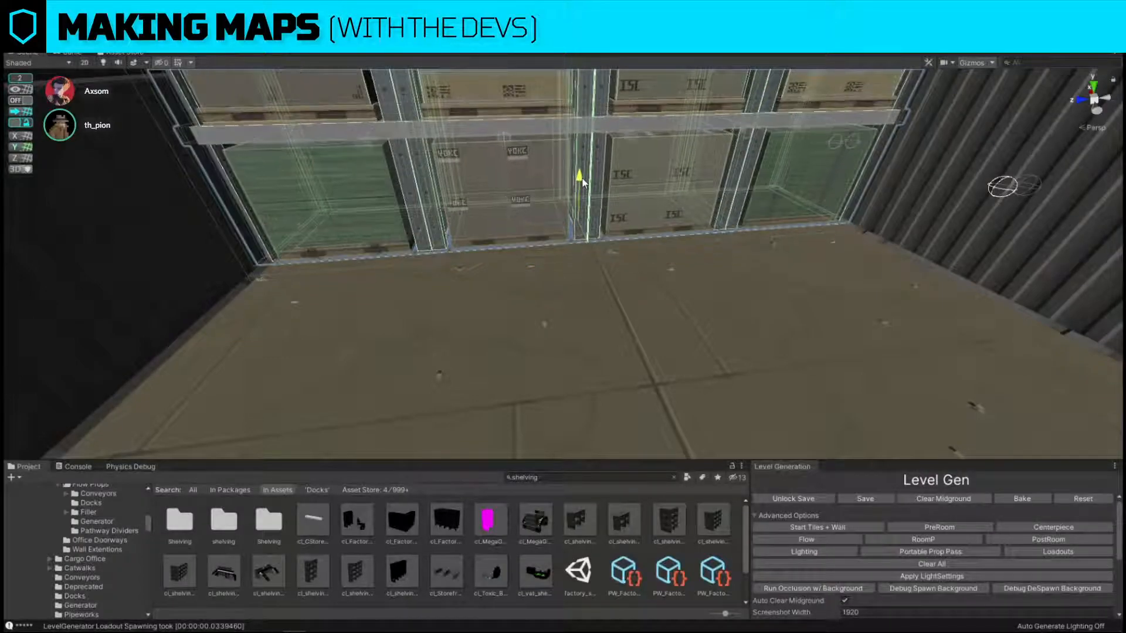
left_click(26, 105)
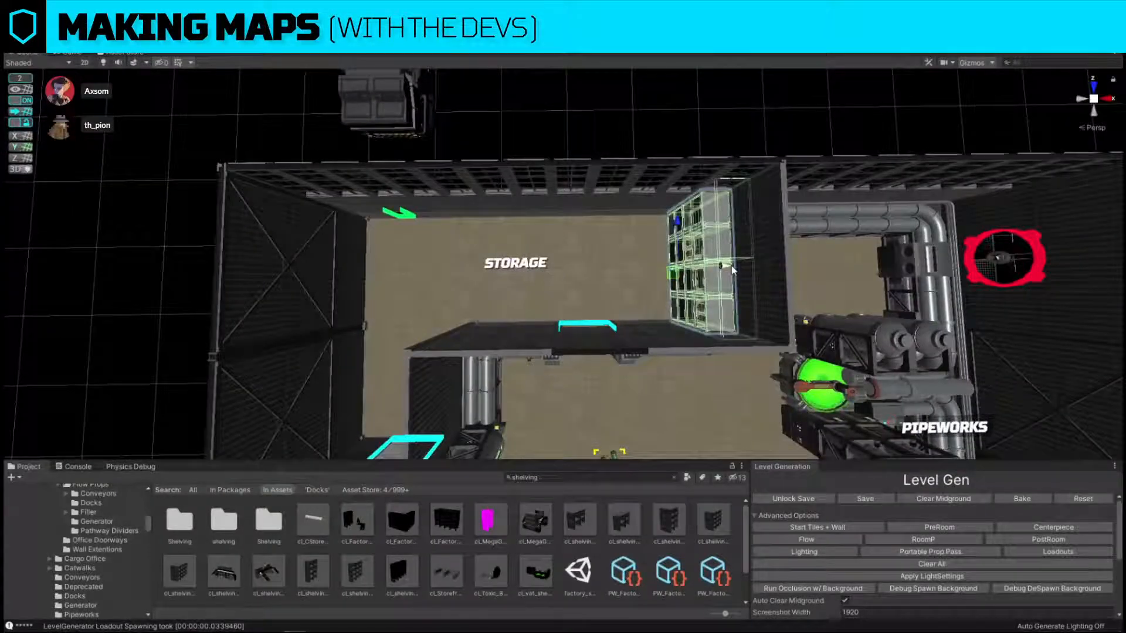
Duplicate the shelving toward the room's opposite side and replace the copy with Factory_TallTank, found by searching for tank tall.
key("ctrl+d")
left_click_drag(733, 270, 531, 276)
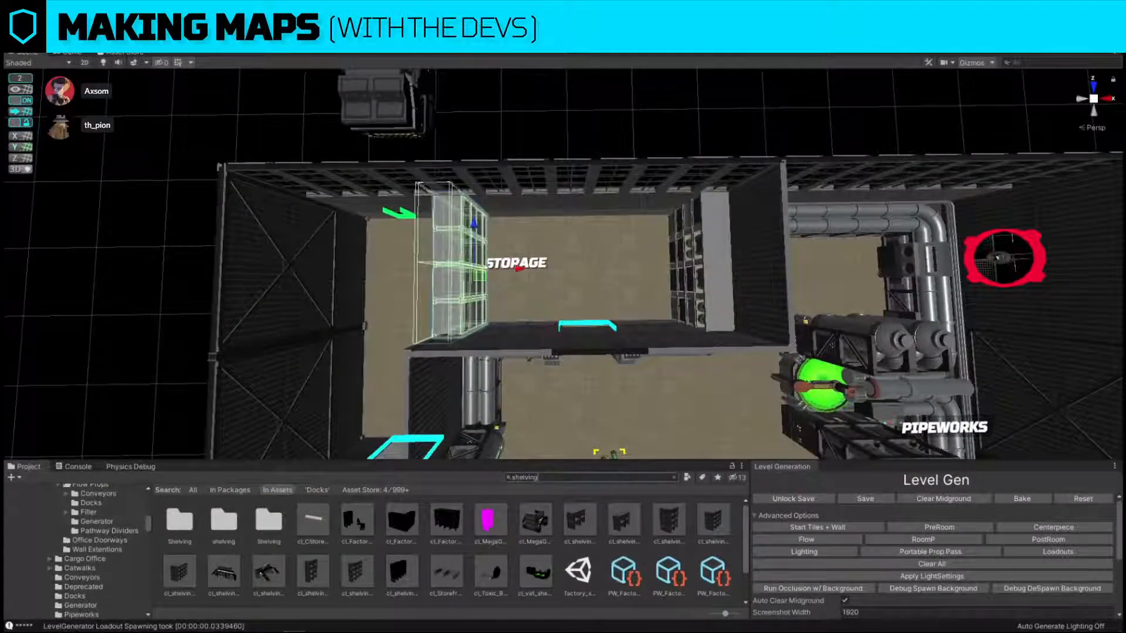
left_click(614, 476)
key("ctrl+shift+r")
left_click_drag(352, 524, 701, 227)
left_click(880, 308)
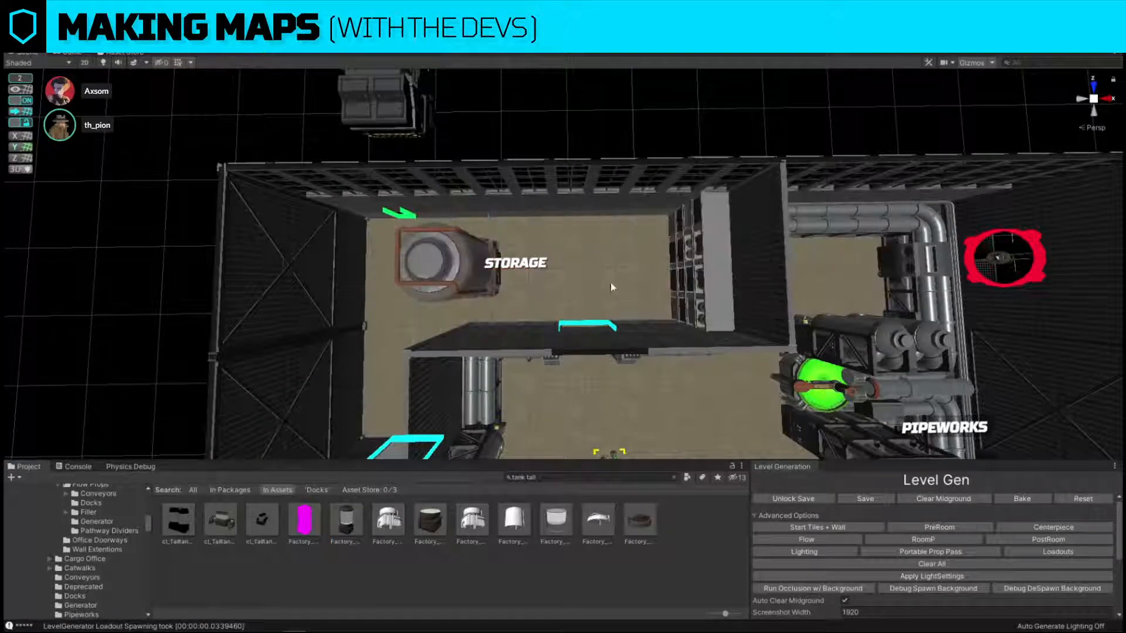
Slide the tall tank along the storage room's windowed wall toward the shelving.
left_click(440, 272)
right_click_drag(499, 332, 521, 253)
key("w")
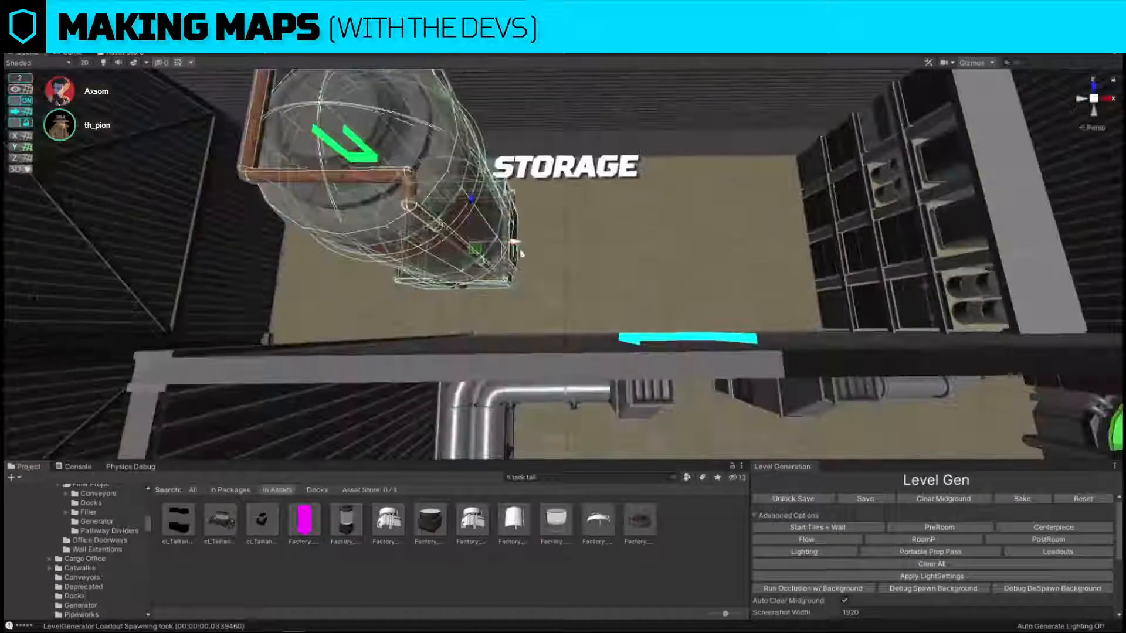
left_click_drag(521, 253, 548, 251)
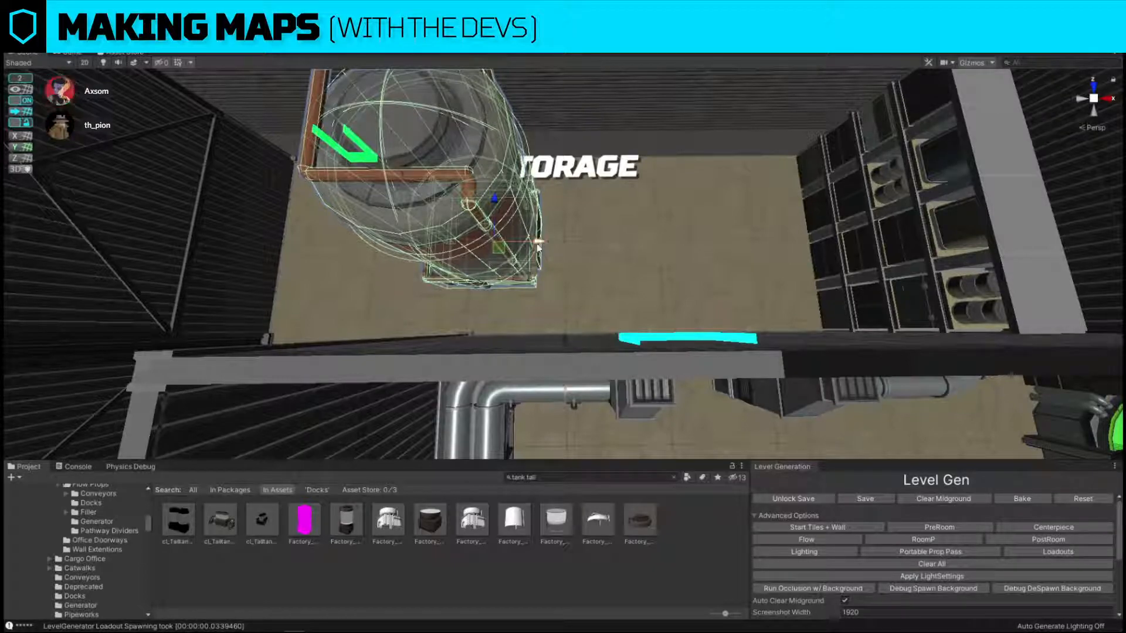
left_click_drag(542, 243, 565, 242)
key("s")
key("a")
mouse_move(566, 242)
right_mouse_down()
mouse_move(568, 257)
mouse_move(585, 248)
mouse_move(578, 241)
right_mouse_up()
key("ctrl+s")
key("w")
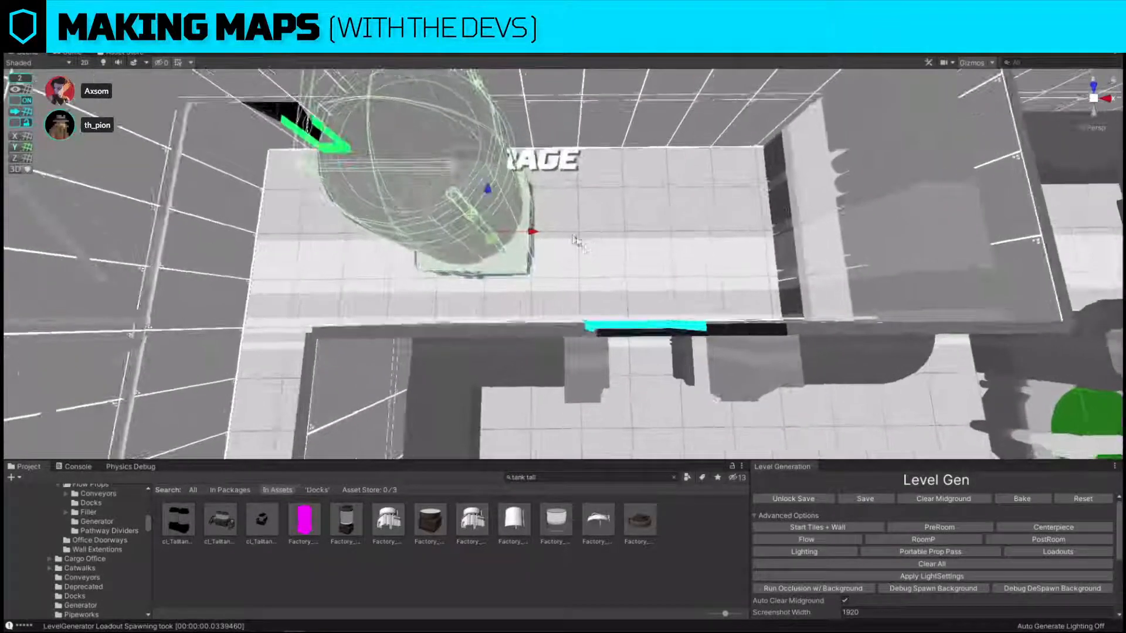
Duplicate the tall tank, place the copy directly beside it on the shelving side, and rotate the copy so its pipes face differently.
left_click_drag(536, 233, 447, 232)
key("a")
right_click_drag(447, 233, 463, 210)
key("d")
key("a")
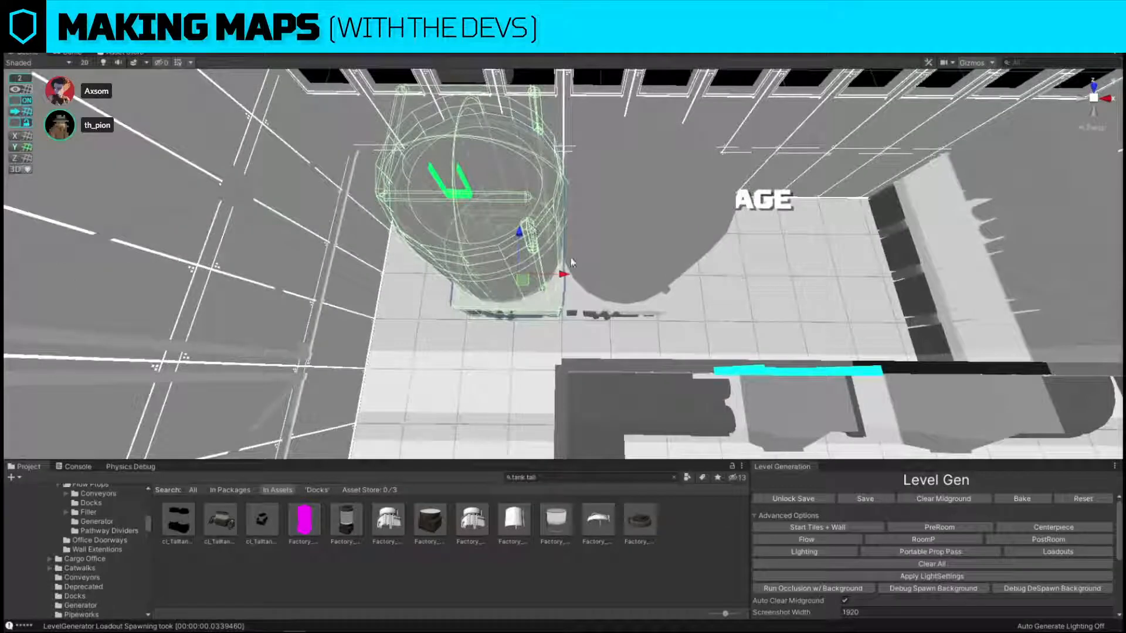
left_click_drag(564, 273, 740, 276)
right_click_drag(740, 276, 736, 279)
key("d")
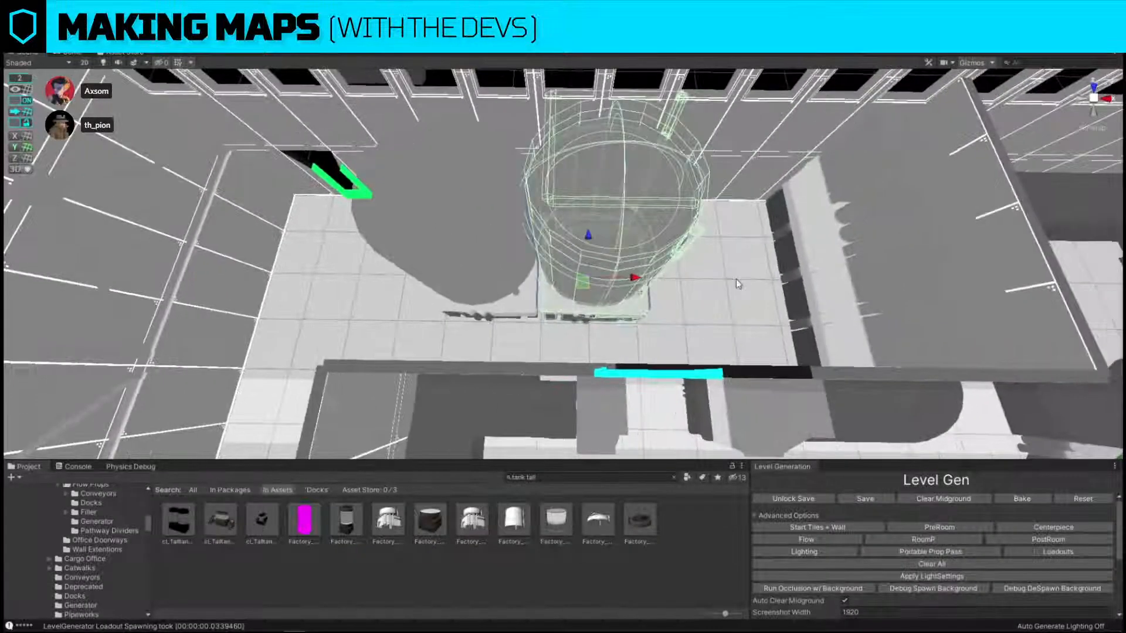
key("e")
left_click_drag(613, 312, 913, 277)
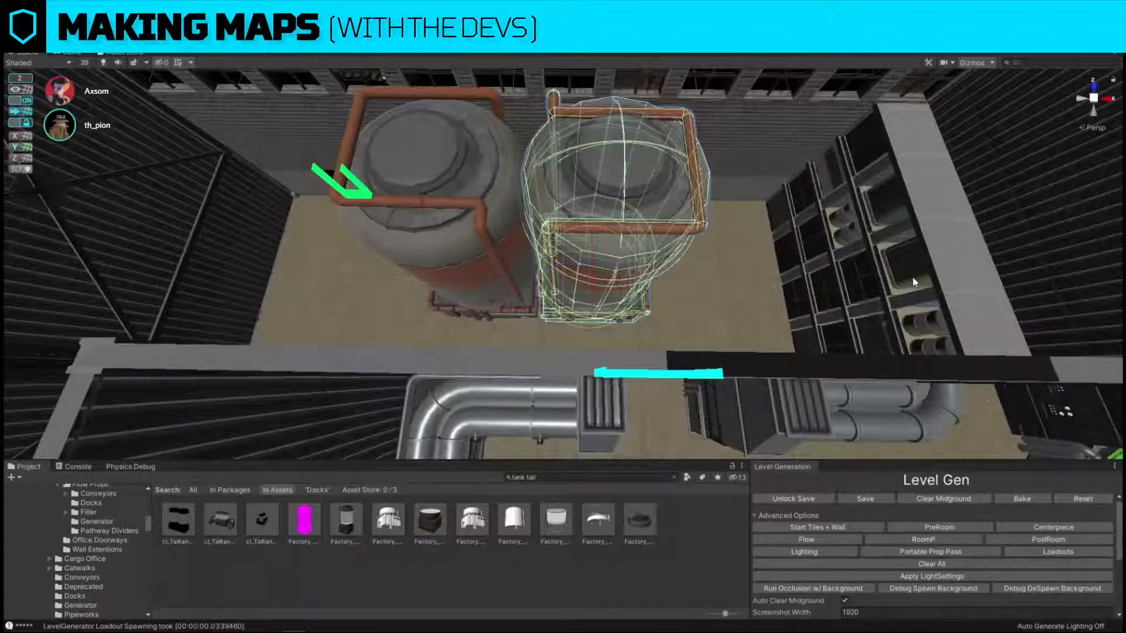
Copy the tank farther from the shelving into the storage room's side passage, just in front of the cyan doorway.
key("a")
right_click_drag(913, 277, 708, 261)
key("s")
left_click(641, 91)
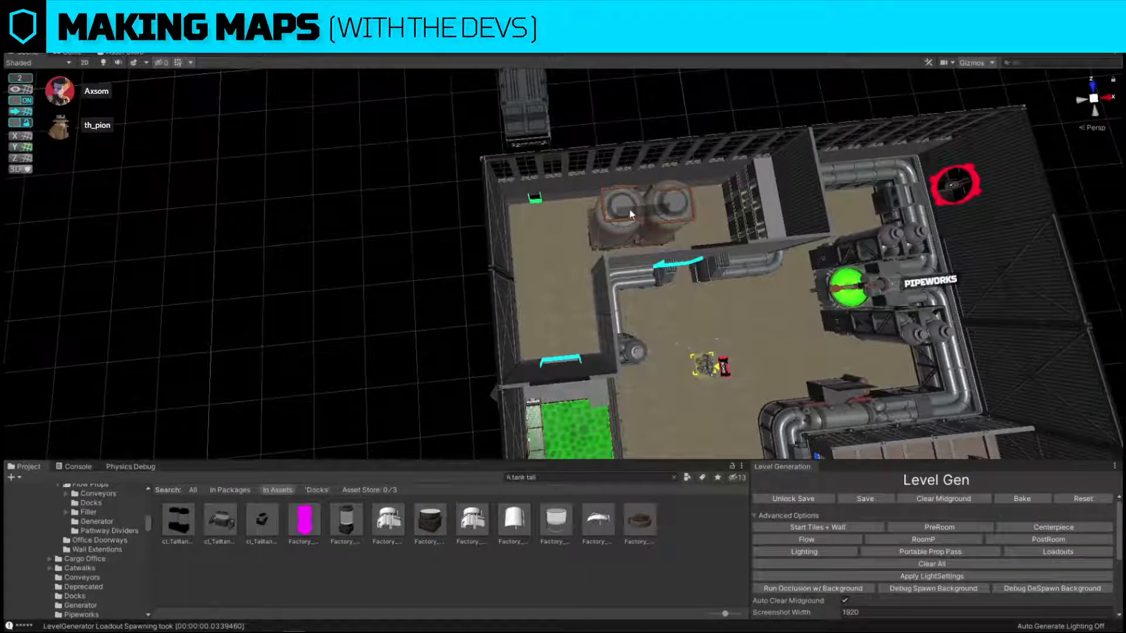
left_click(630, 215)
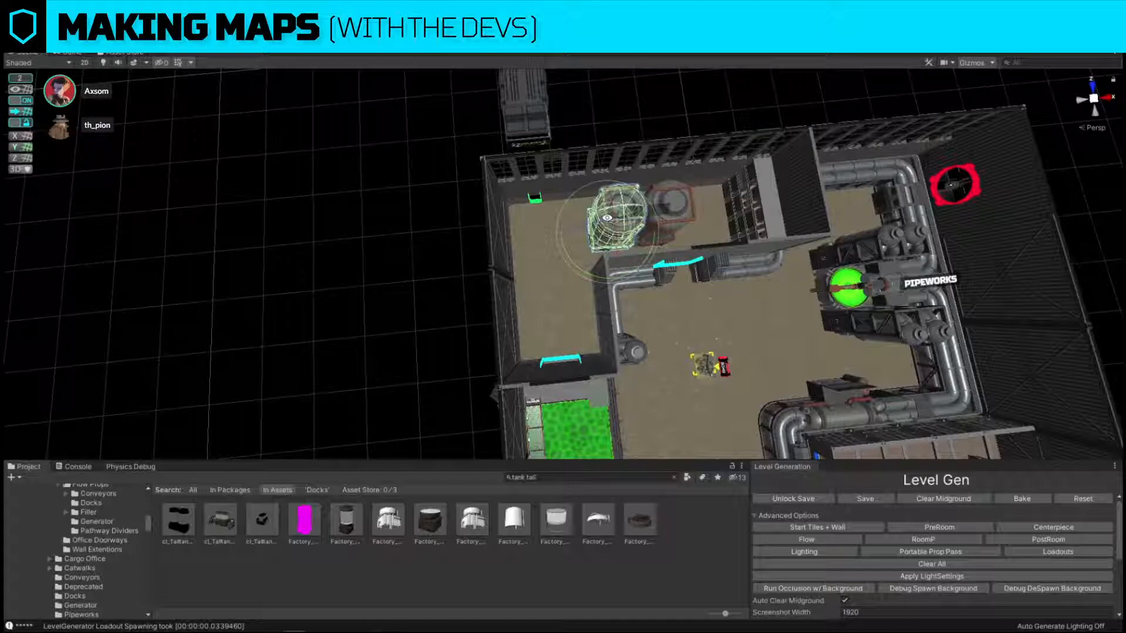
key("w")
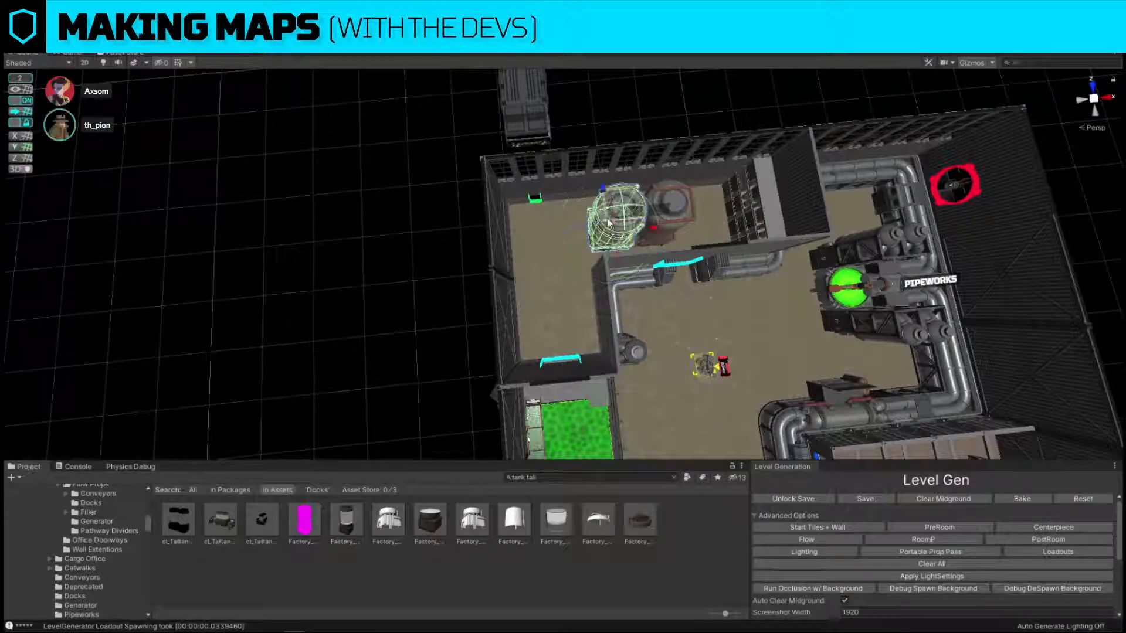
left_click_drag(605, 243, 553, 327)
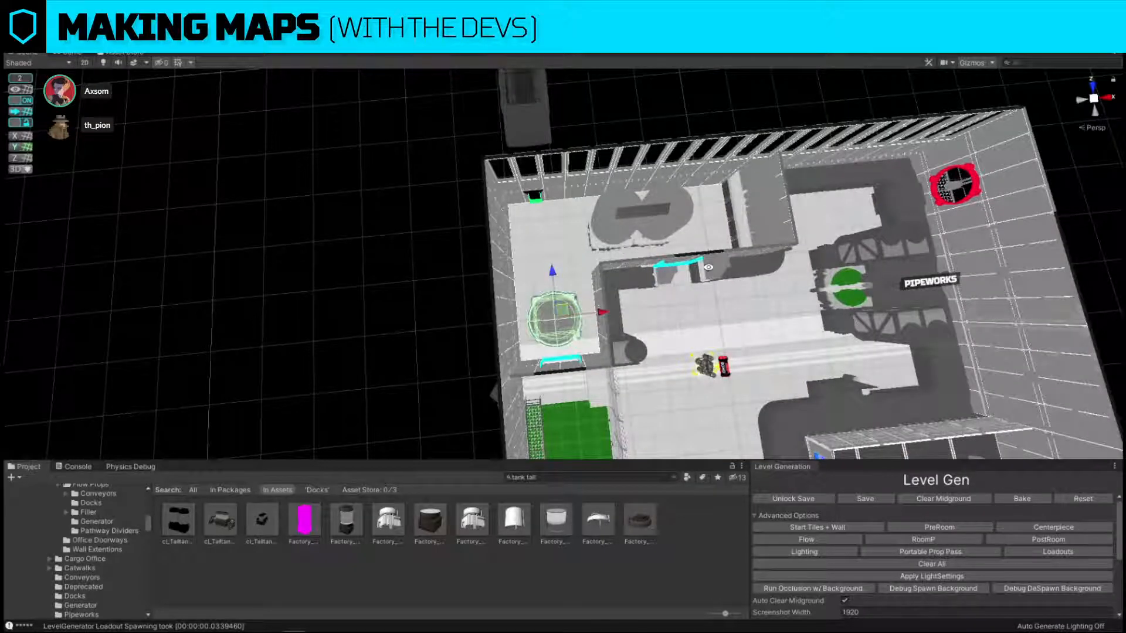
Duplicate the side-passage tank and place the copy next to it, farther from the cyan doorway.
left_click_drag(823, 227, 765, 140, "alt")
scroll(539, 249, "up", 8)
scroll(739, 176, "down", 6)
left_click(765, 139)
left_click_drag(704, 164, 591, 286, "alt")
scroll(497, 250, "up", 5)
scroll(497, 259, "down", 6)
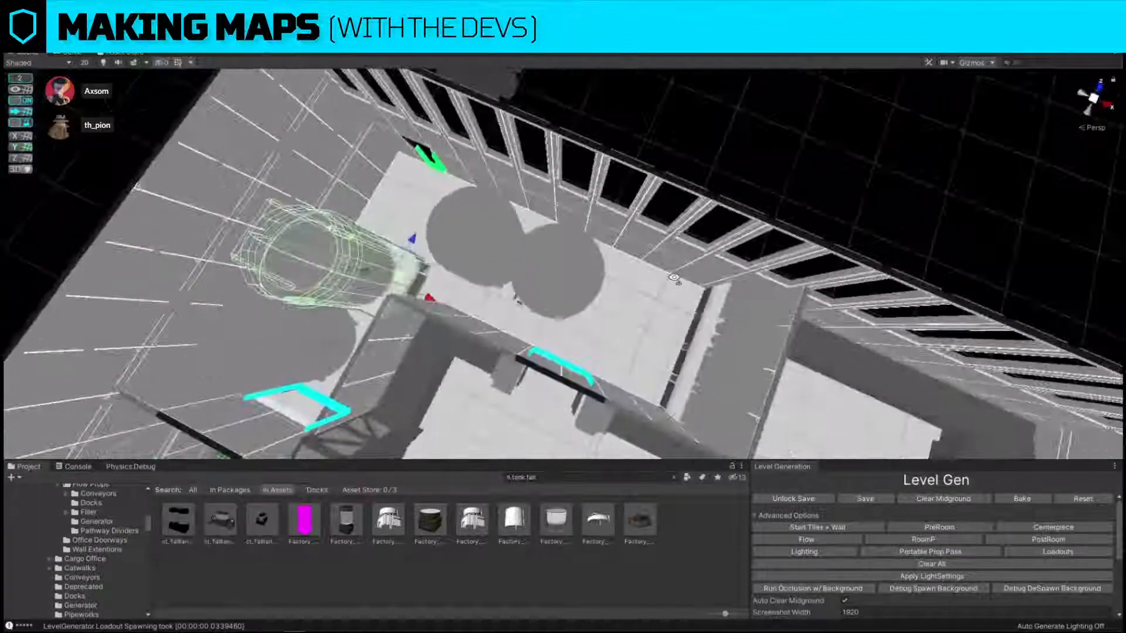
left_click(581, 286)
left_click_drag(479, 256, 570, 295, "alt")
key("a")
right_click_drag(570, 295, 570, 295)
key("s")
left_click(611, 179)
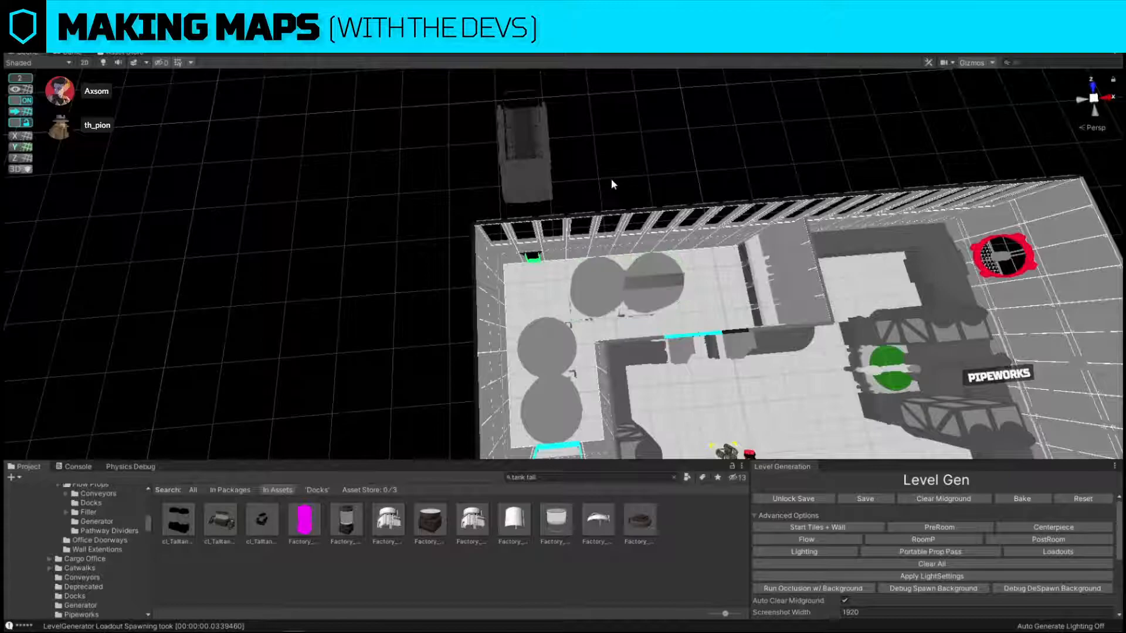
Duplicate the tank on the windowed wall and move the copy into the room's corner beside the green entrance.
right_click_drag(611, 178, 610, 253)
key("w")
left_click(594, 252)
key("ctrl+d")
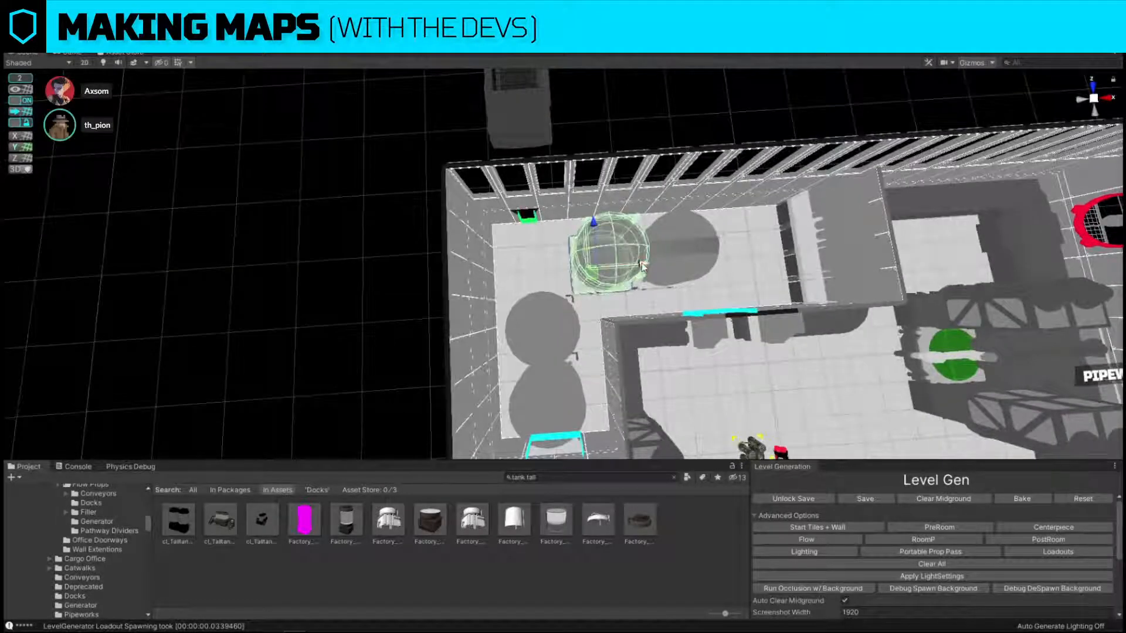
left_click_drag(640, 263, 585, 261)
left_click(617, 163)
right_click_drag(585, 265, 560, 263)
key("s")
left_click(551, 265)
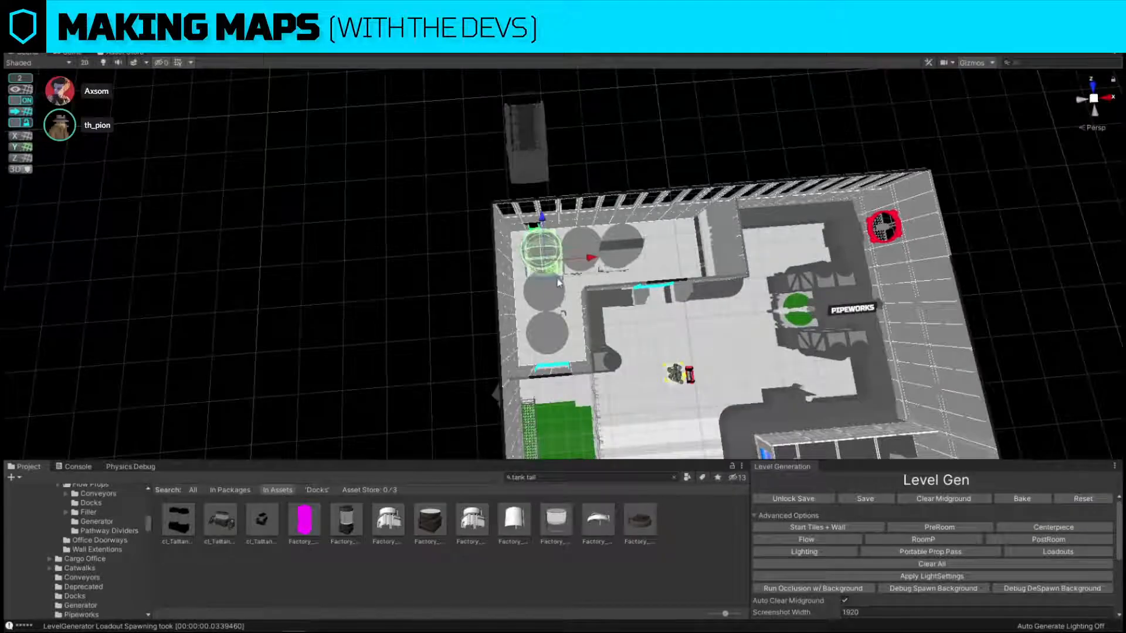
Delete the corner tank and its two neighbours, keeping one tank by the cyan doorway and one on the windowed wall.
left_click(555, 284, "shift")
left_click(582, 239, "shift")
key("Delete")
right_click_drag(582, 243, 571, 308)
key("w")
left_click(556, 329)
Duplicate the tank on the windowed wall and set the copy beside it, nearer the shelving.
left_click(662, 237)
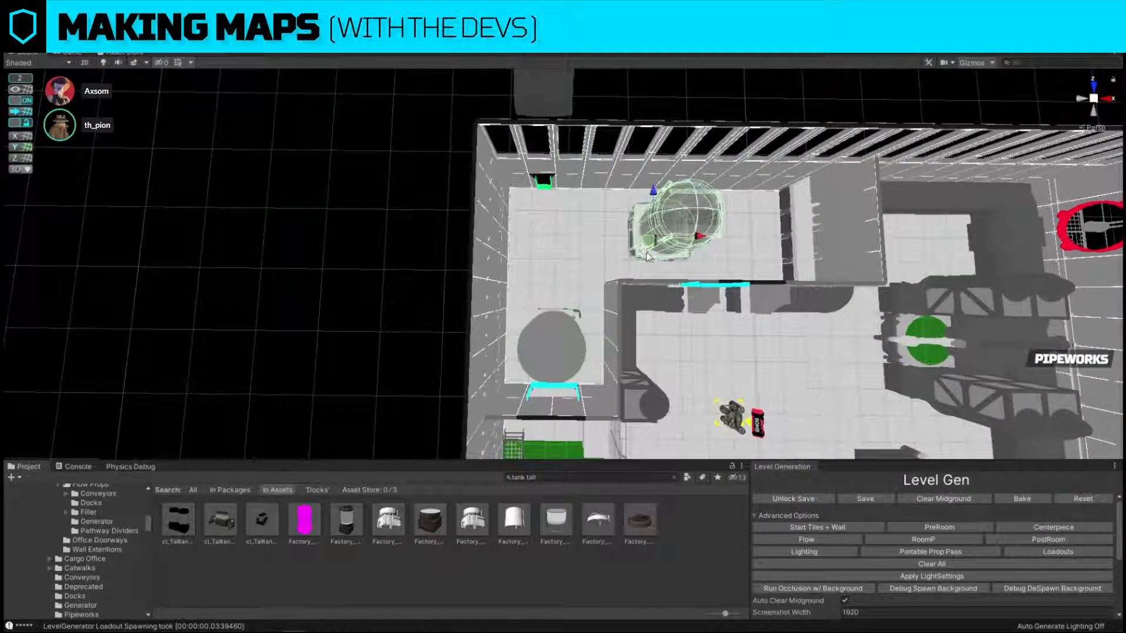
right_click_drag(663, 237, 646, 252)
key("d")
key("w")
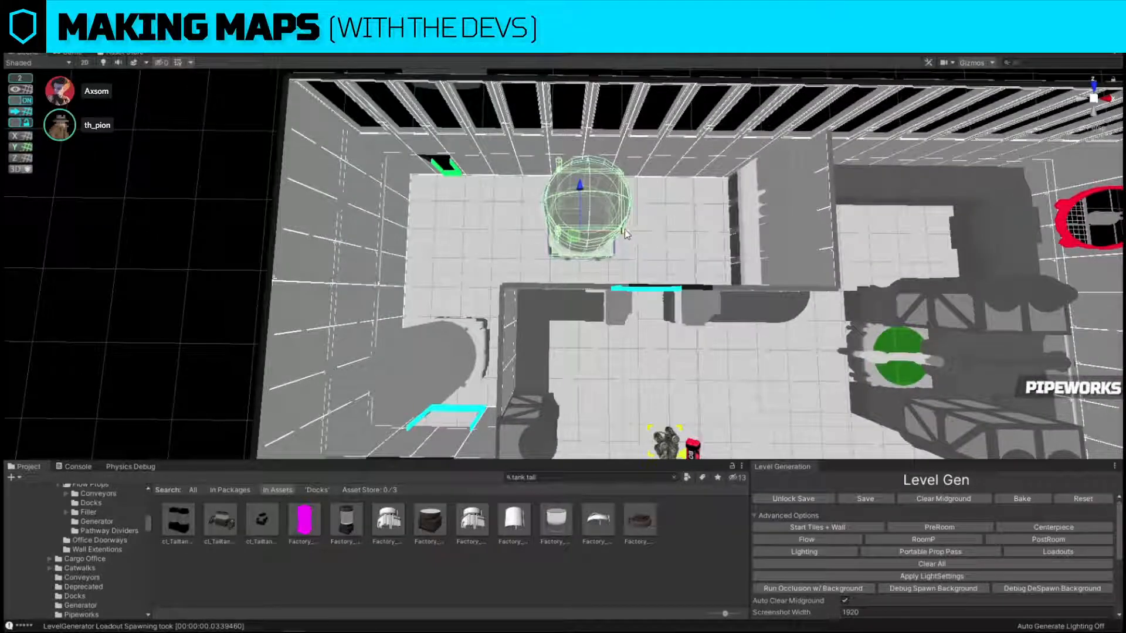
left_click_drag(625, 229, 680, 232)
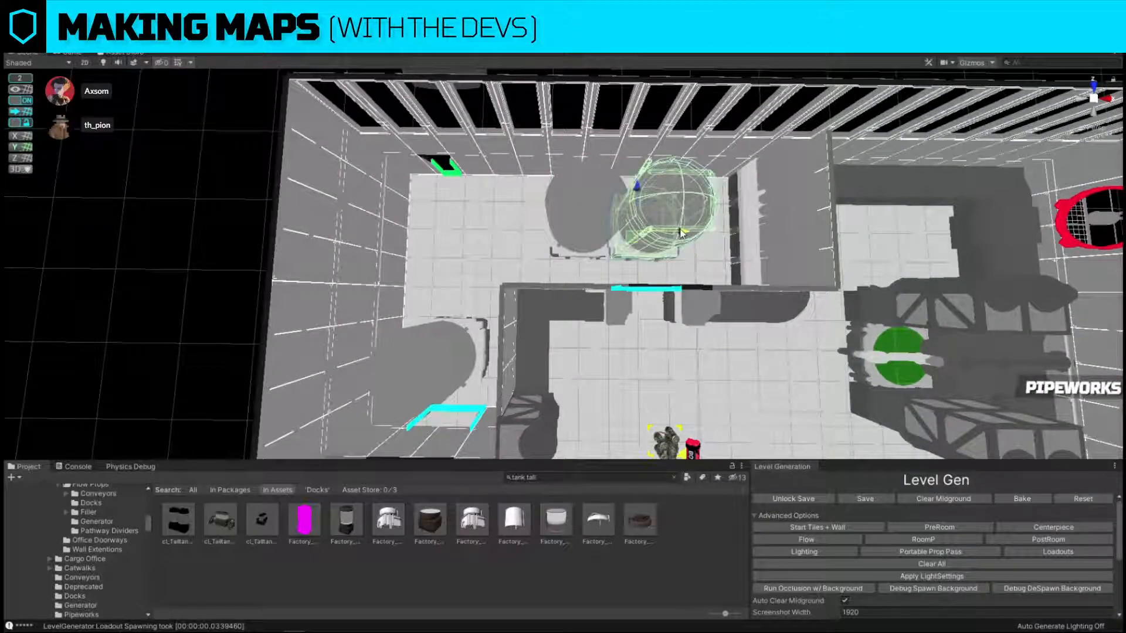
Place another tank copy in the storage room's corner by the green entrance as a placeholder.
right_click_drag(680, 232, 673, 202)
left_click(678, 153)
right_click_drag(636, 260, 669, 302)
left_click(672, 306)
left_click_drag(717, 301, 610, 296)
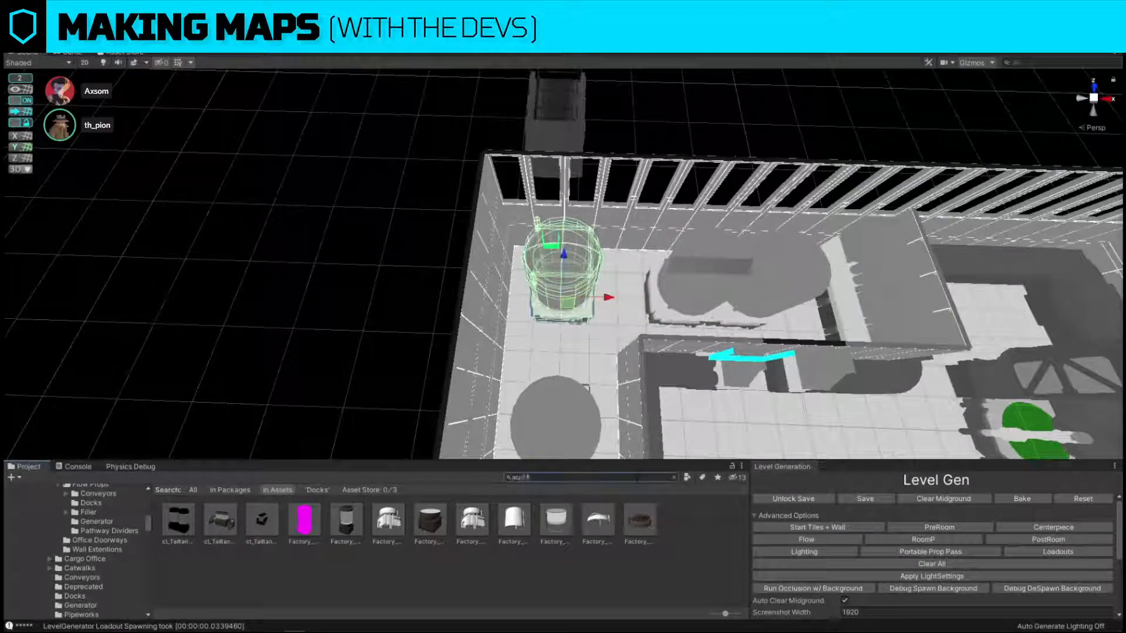
Search the assets for accident and replace the corner tank with cl_Factory_Cover_OilSpill_Accident.
type("cident")
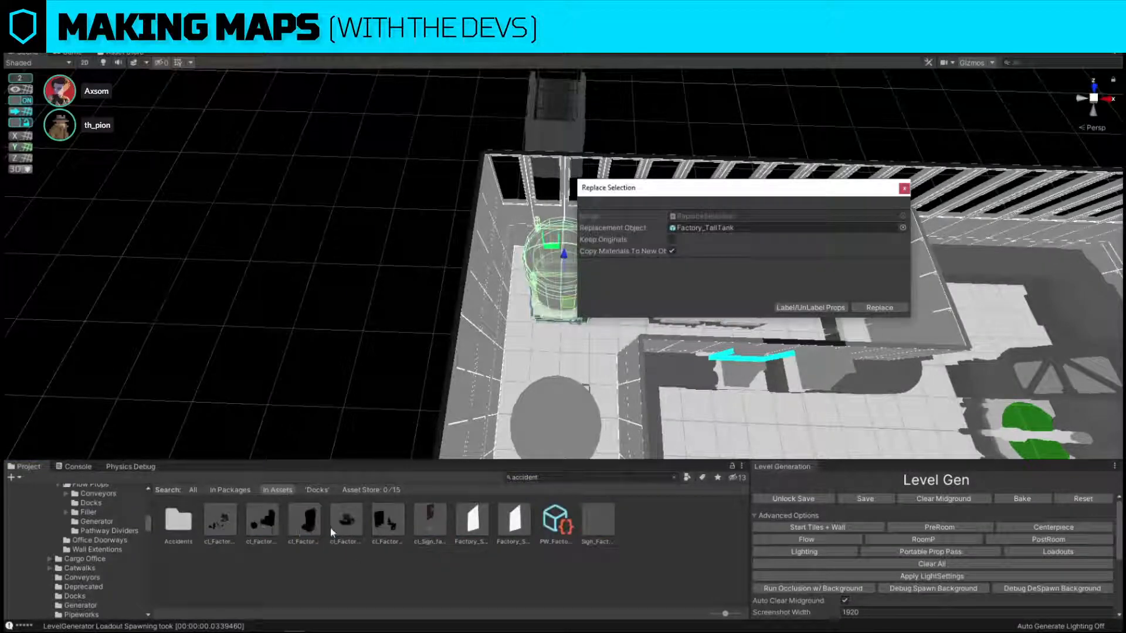
left_click_drag(332, 530, 766, 229)
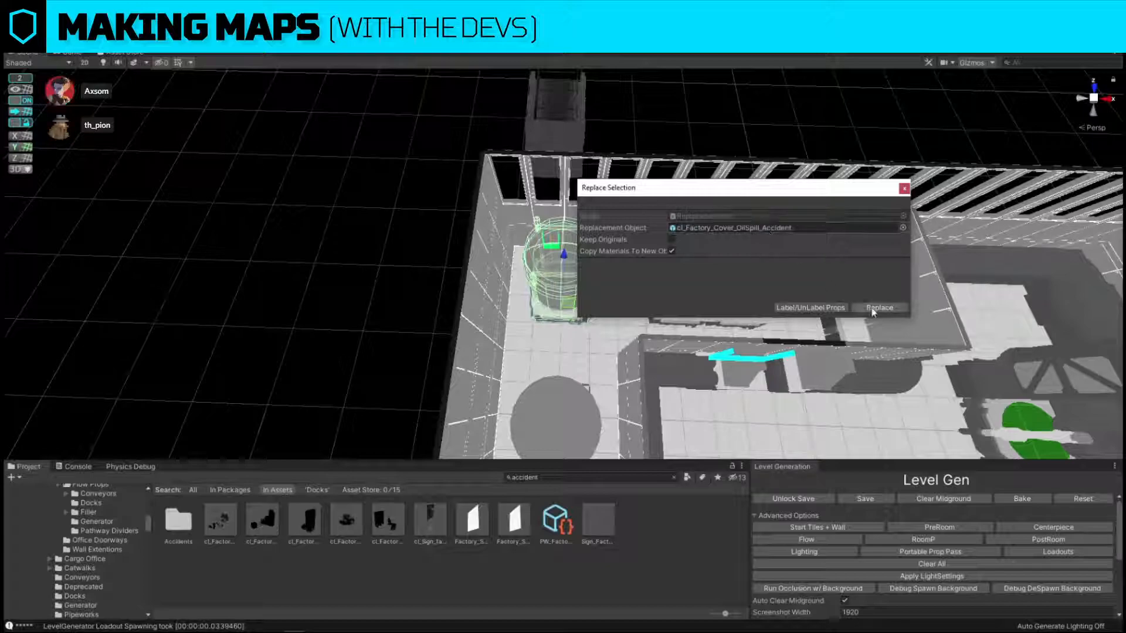
left_click(878, 308)
key("f")
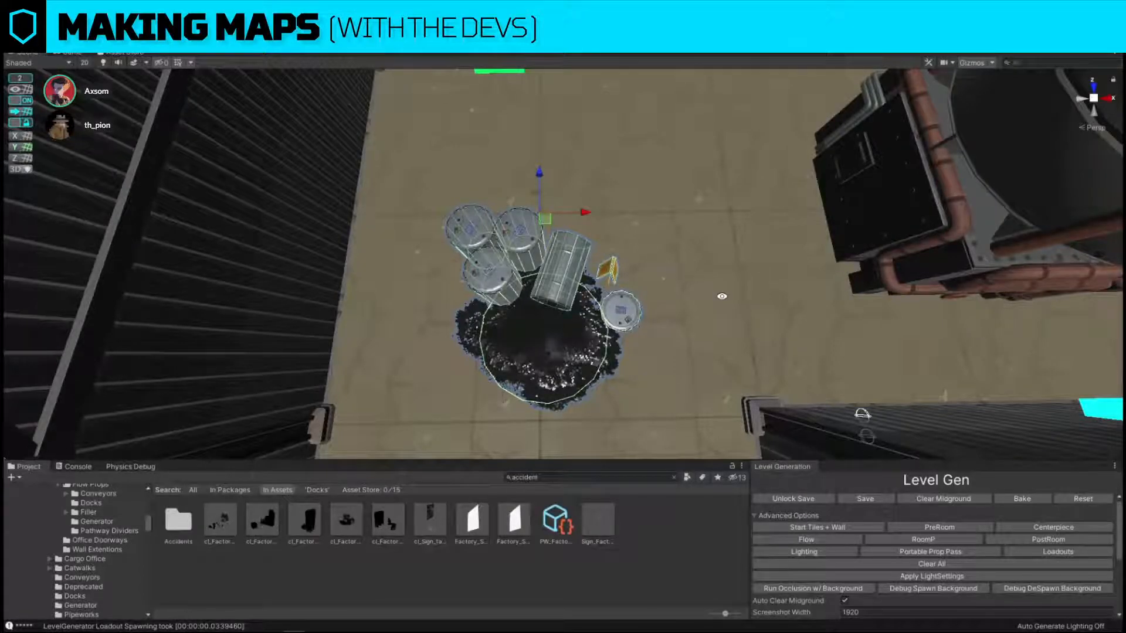
Inspect the oil-spill cluster's barrels and warning sign in 2D, isometric and perspective views.
key("e")
key("2")
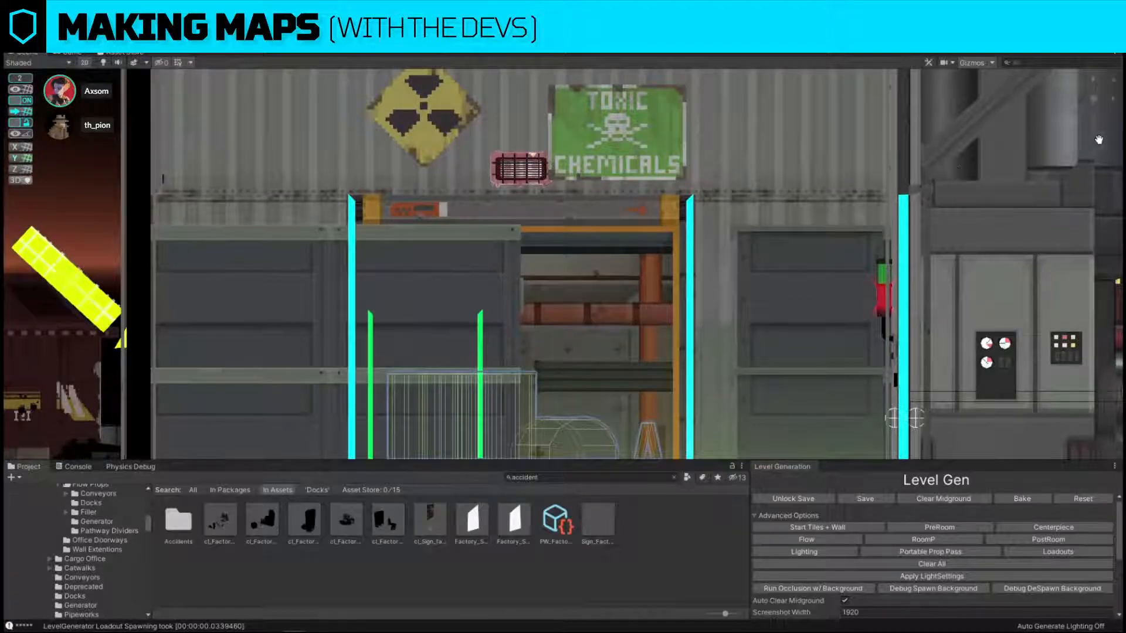
left_click(84, 62)
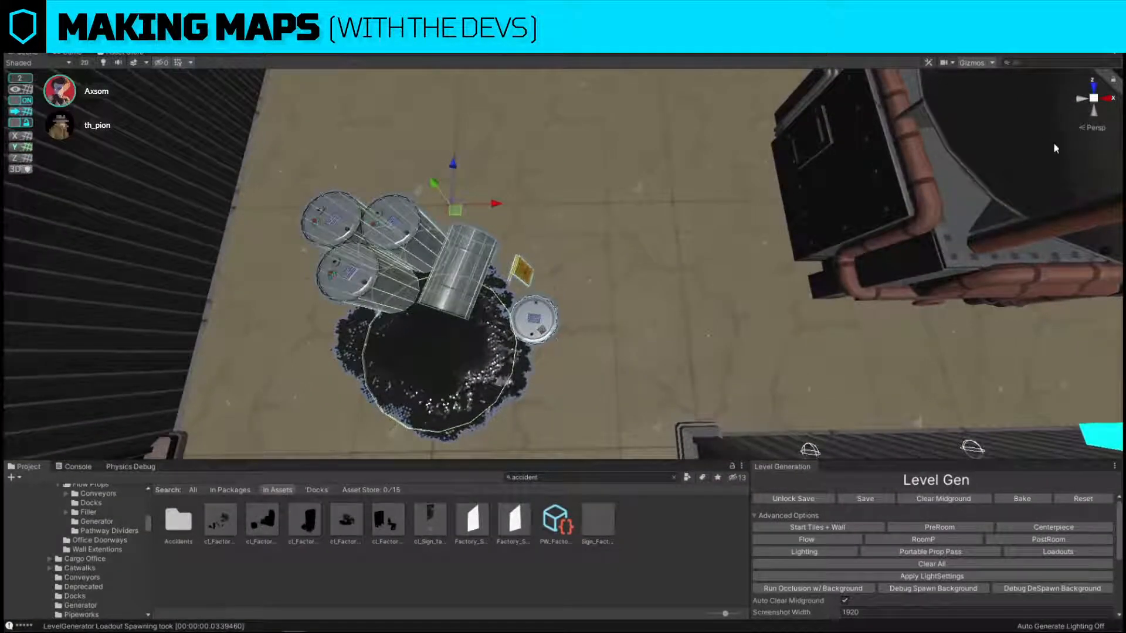
left_click(1088, 127)
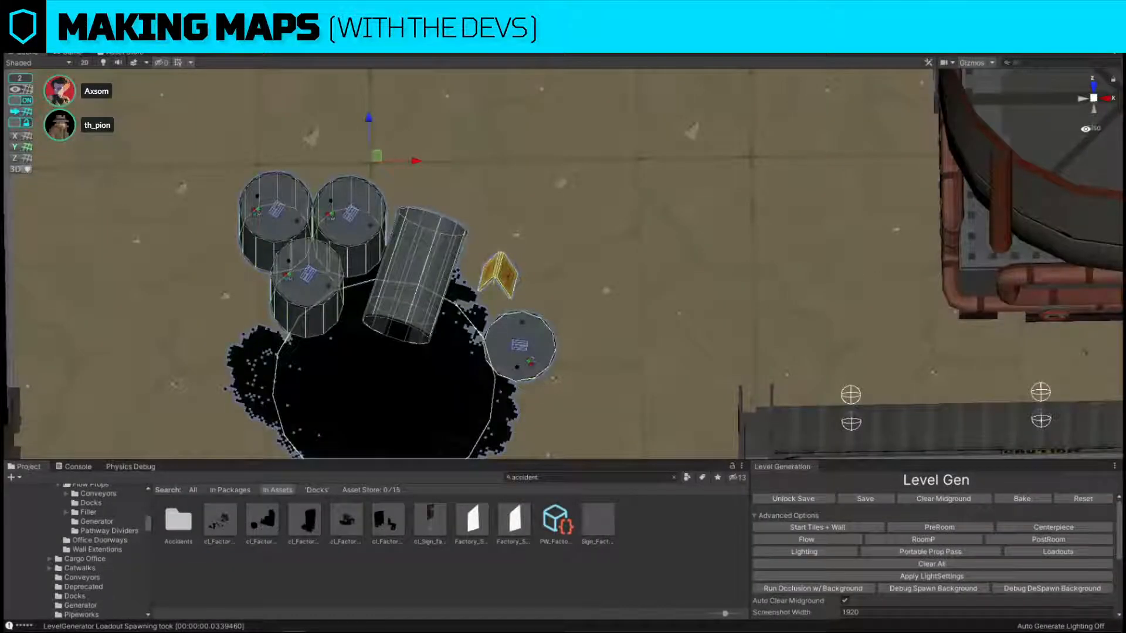
left_click(1085, 127)
mouse_move(698, 249)
left_mouse_down("alt")
mouse_move(505, 276)
mouse_move(528, 202)
mouse_move(617, 254)
mouse_move(690, 242)
left_mouse_up("alt")
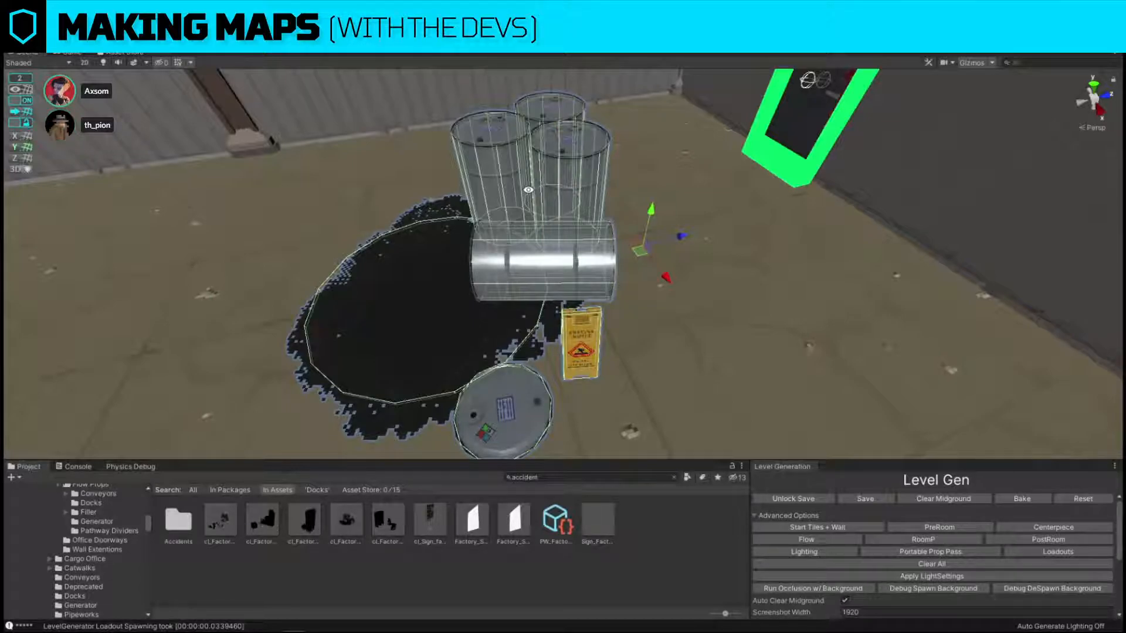
Reposition the oil-spill cluster on the storage-room floor, slightly farther from the green entrance.
left_click_drag(531, 186, 746, 293, "alt")
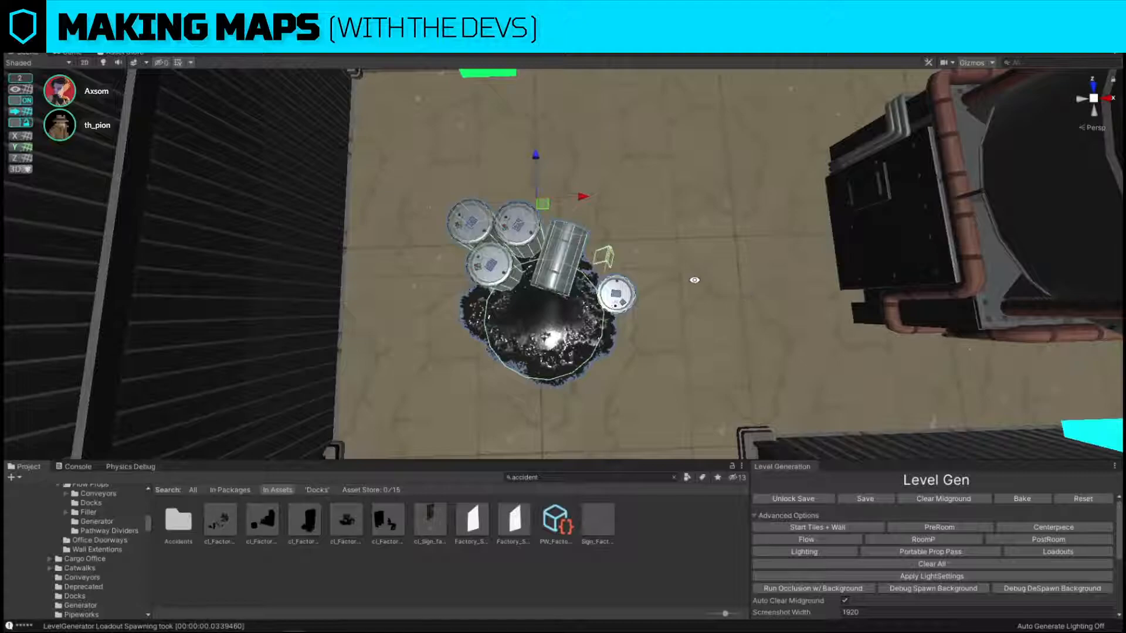
scroll(715, 229, "down", 8)
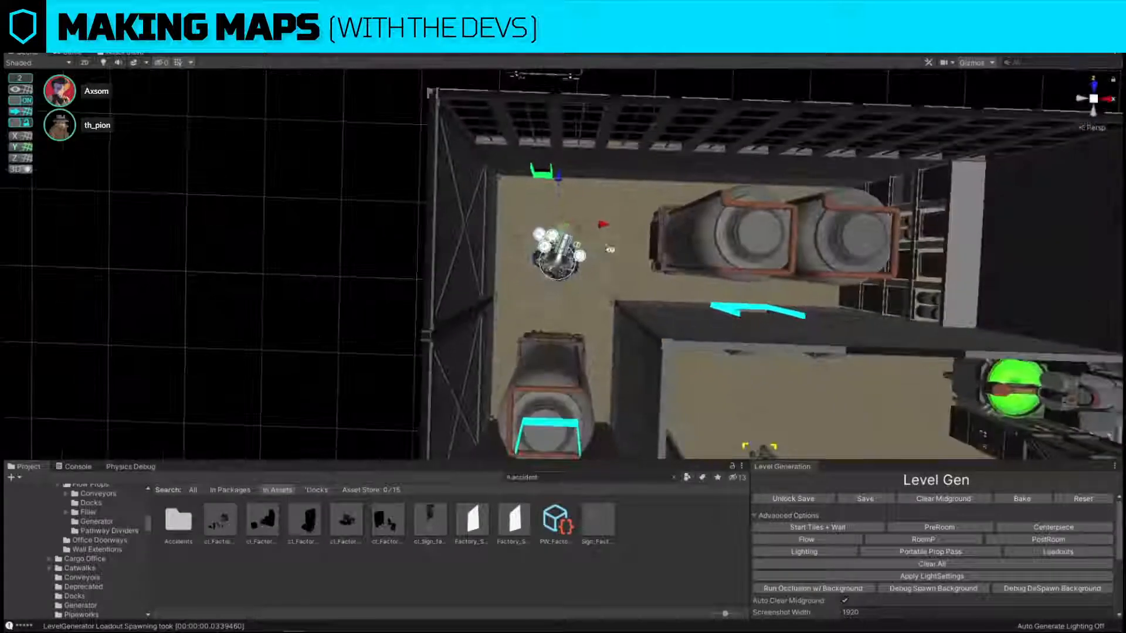
mouse_move(566, 239)
left_mouse_down()
mouse_move(576, 240)
mouse_move(563, 241)
left_mouse_up()
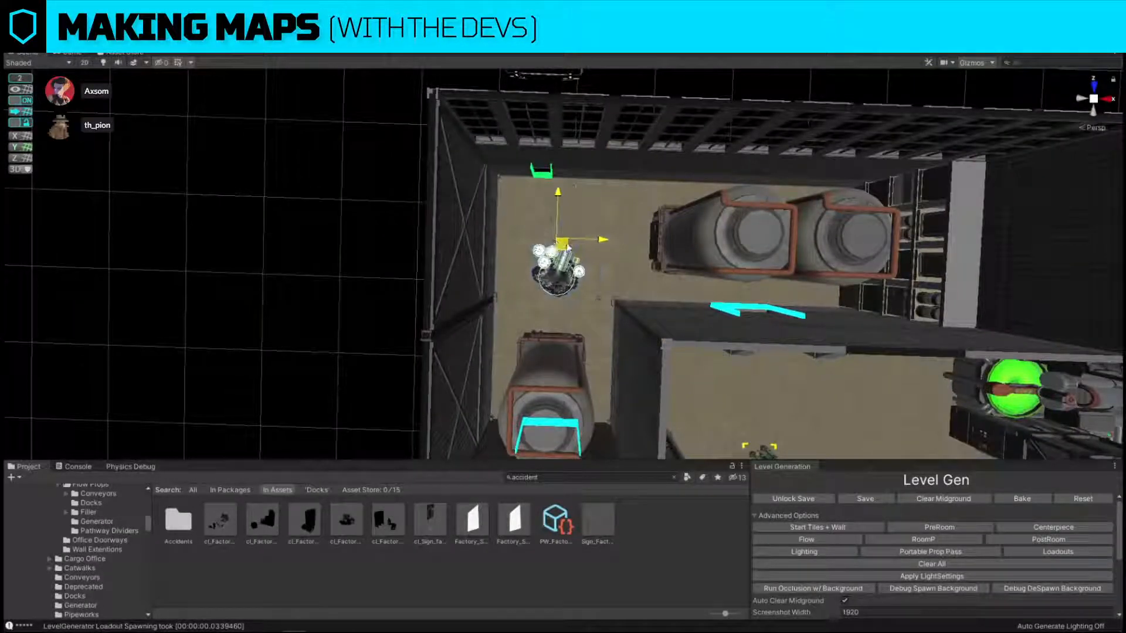
right_click_drag(405, 252, 392, 207)
left_click(482, 211)
key("s")
right_click_drag(482, 211, 488, 216)
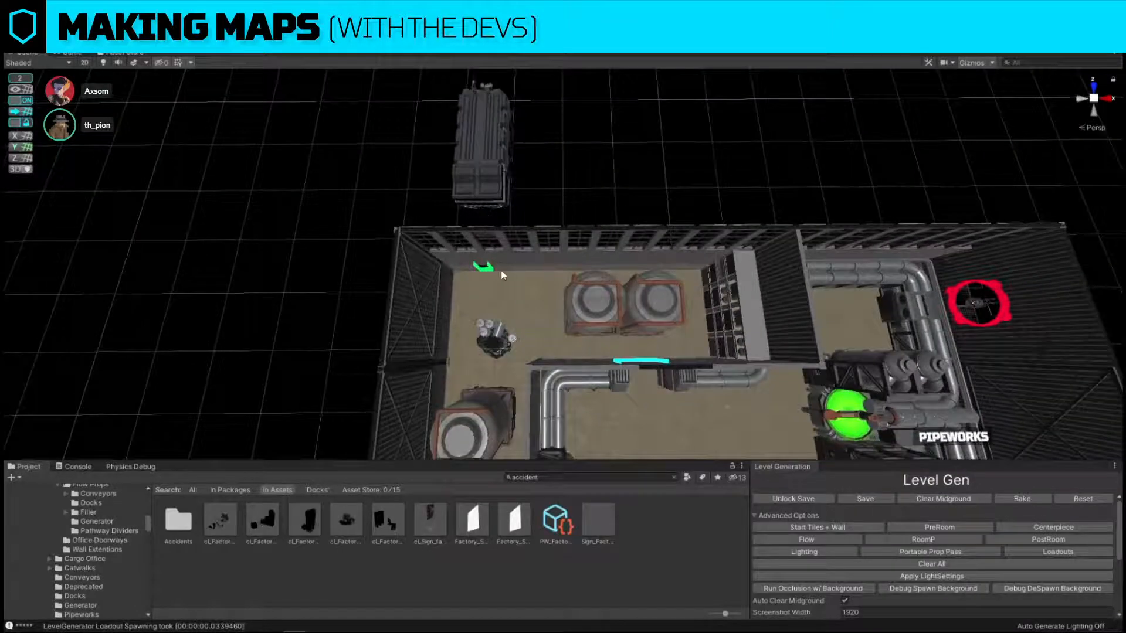
left_click(497, 328)
left_click_drag(497, 272, 498, 260)
Examine the dock-side doorway, the loading bays and the factory's overall layout from several angles.
left_click(587, 177)
key("s")
right_click_drag(586, 178, 980, 257)
key("w")
left_click(451, 297)
key("s")
mouse_move(450, 296)
right_mouse_down()
mouse_move(478, 280)
mouse_move(498, 310)
mouse_move(459, 312)
right_mouse_up()
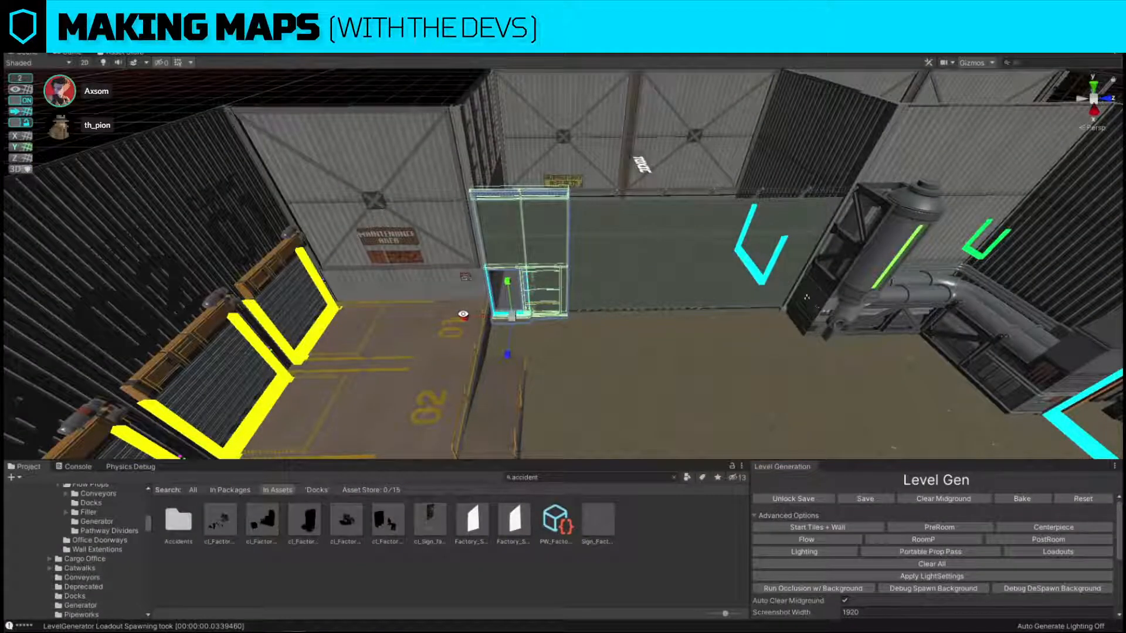
mouse_move(463, 316)
left_mouse_down()
mouse_move(312, 317)
mouse_move(170, 293)
mouse_move(460, 296)
left_mouse_up()
right_click_drag(564, 297, 774, 383)
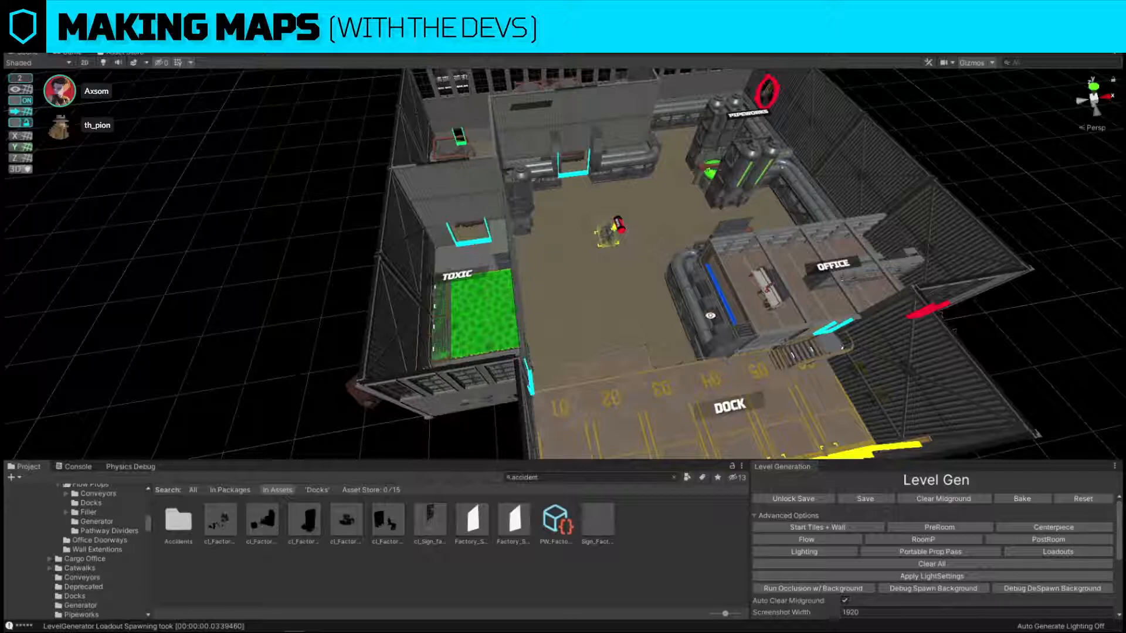
Capture the green entrance's exterior and sketch red lines beside the door and a curved walking path around them, without keeping the capture.
right_click_drag(710, 316, 946, 243)
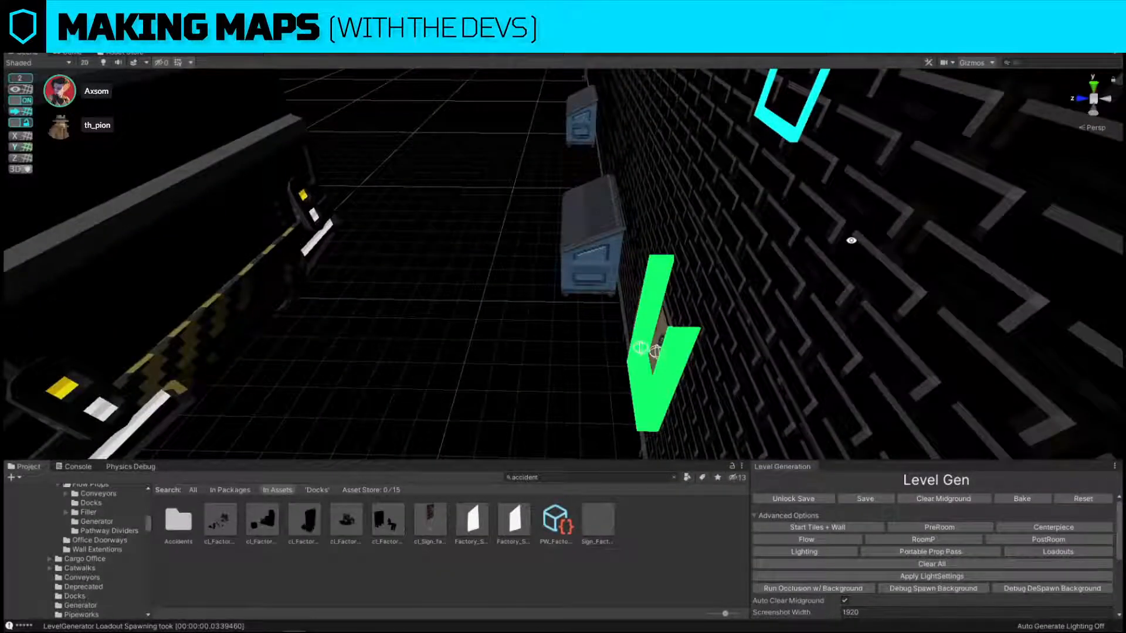
left_click_drag(588, 299, 845, 275, "alt")
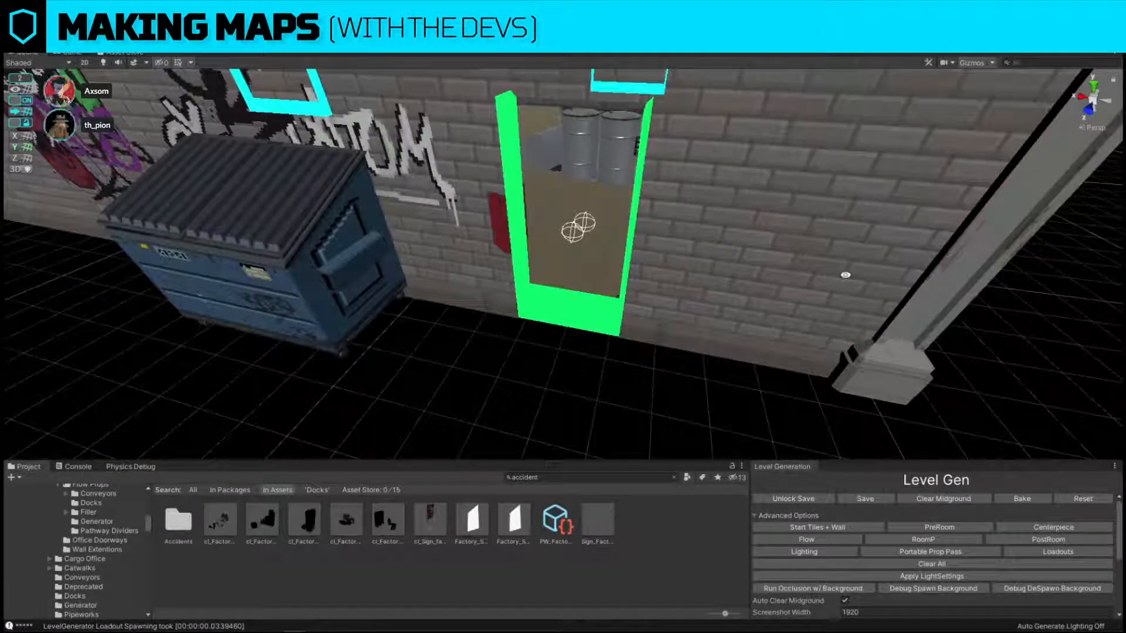
left_click_drag(685, 310, 669, 257, "alt")
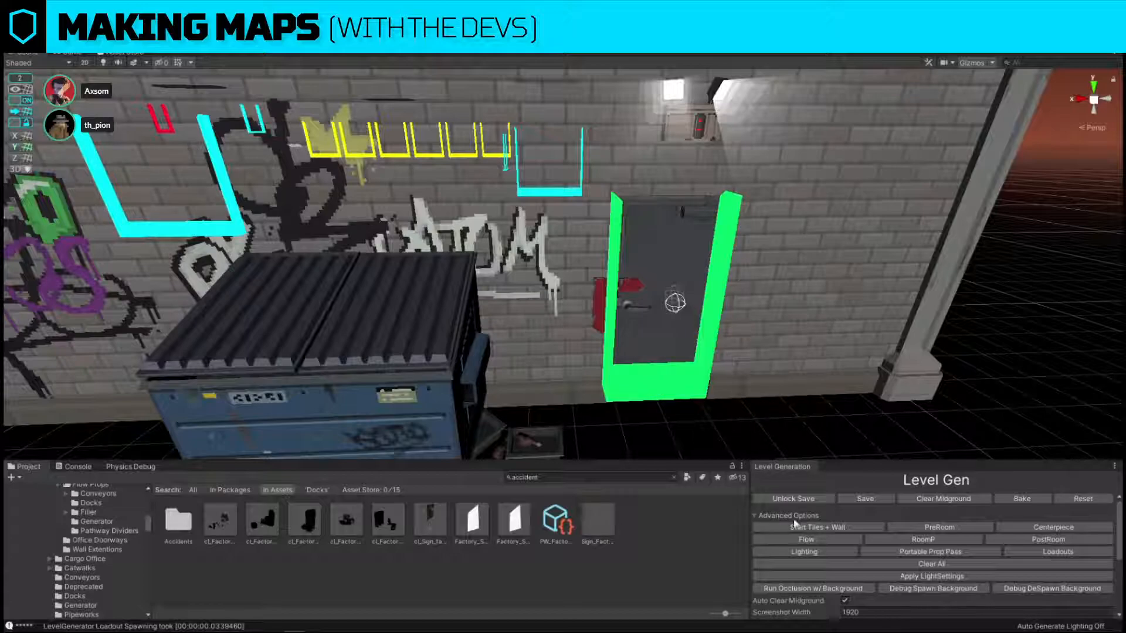
key("Print")
left_click_drag(501, 101, 1014, 518)
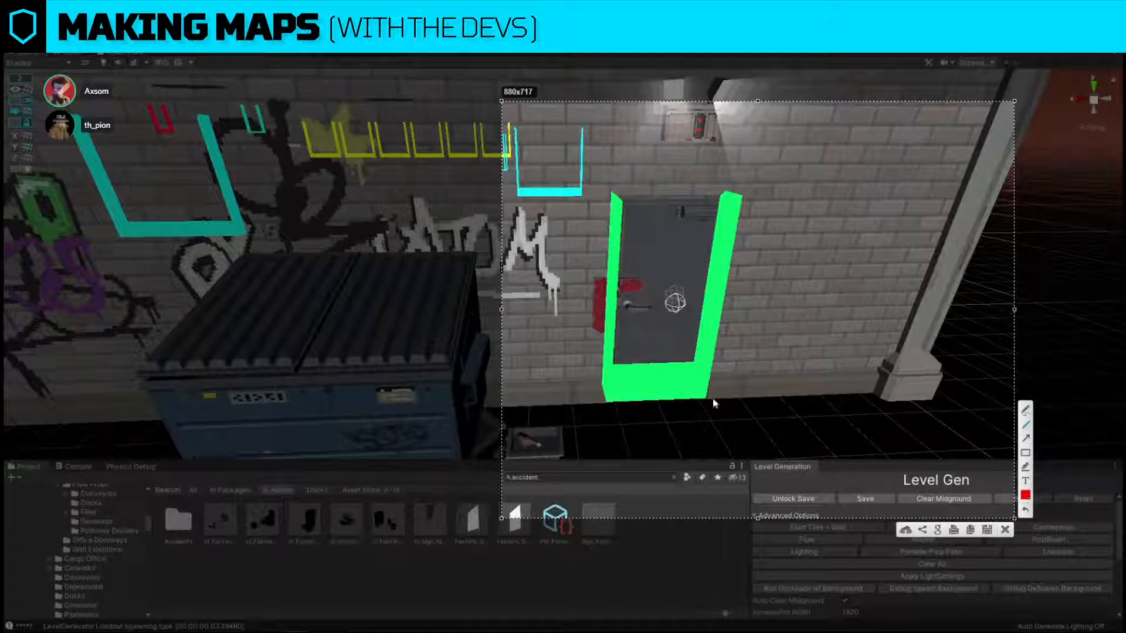
left_click_drag(738, 398, 828, 501)
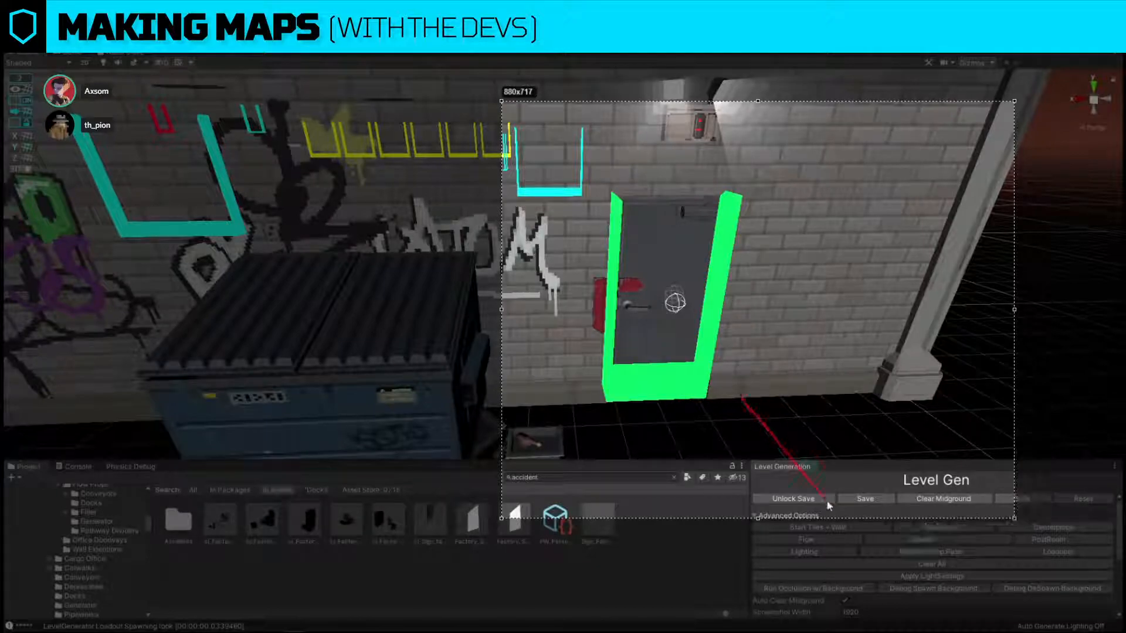
left_click_drag(737, 390, 761, 180)
mouse_move(642, 296)
left_mouse_down()
mouse_move(682, 372)
mouse_move(752, 357)
left_mouse_up()
key("ctrl+z")
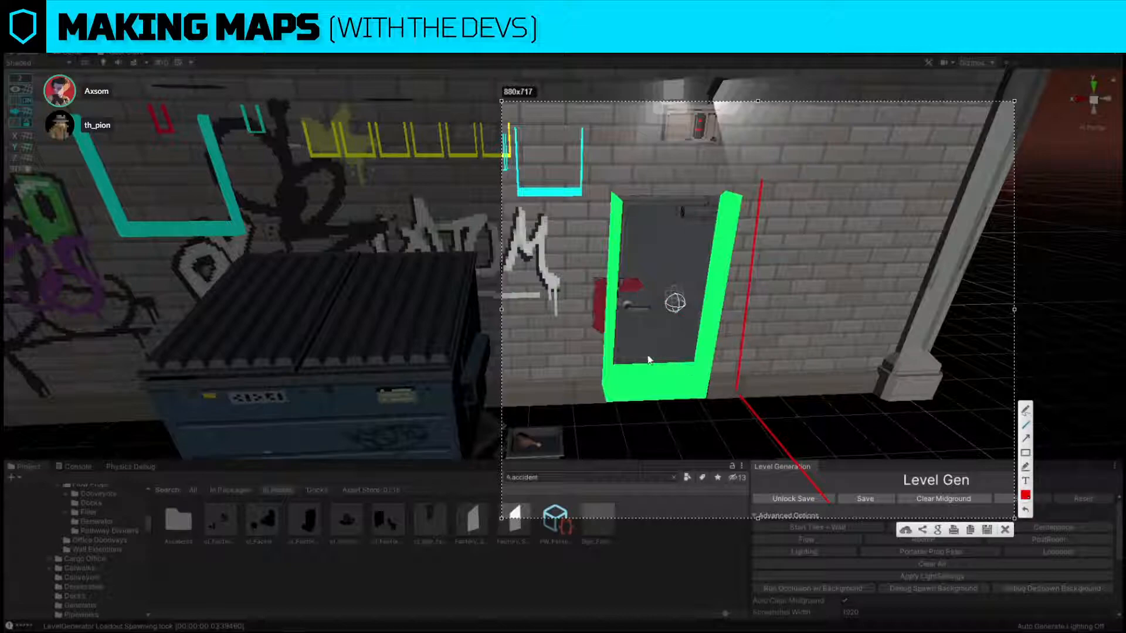
left_click_drag(645, 356, 744, 429)
key("ctrl+z")
mouse_move(612, 404)
left_mouse_down()
mouse_move(623, 428)
mouse_move(772, 467)
mouse_move(917, 391)
mouse_move(746, 397)
left_mouse_up()
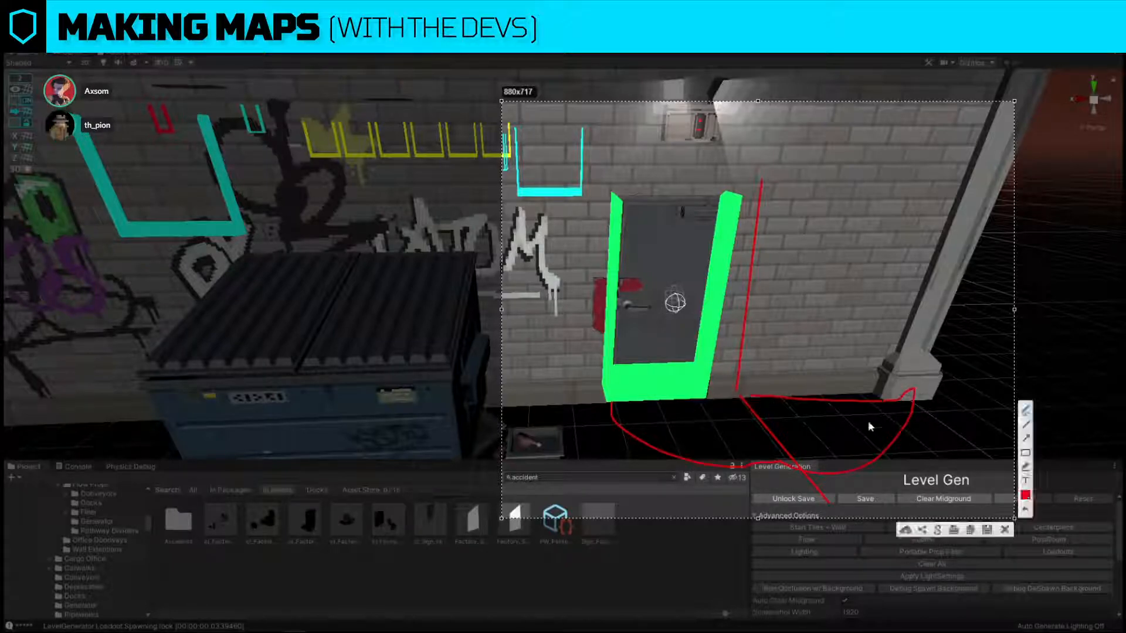
left_click(1005, 531)
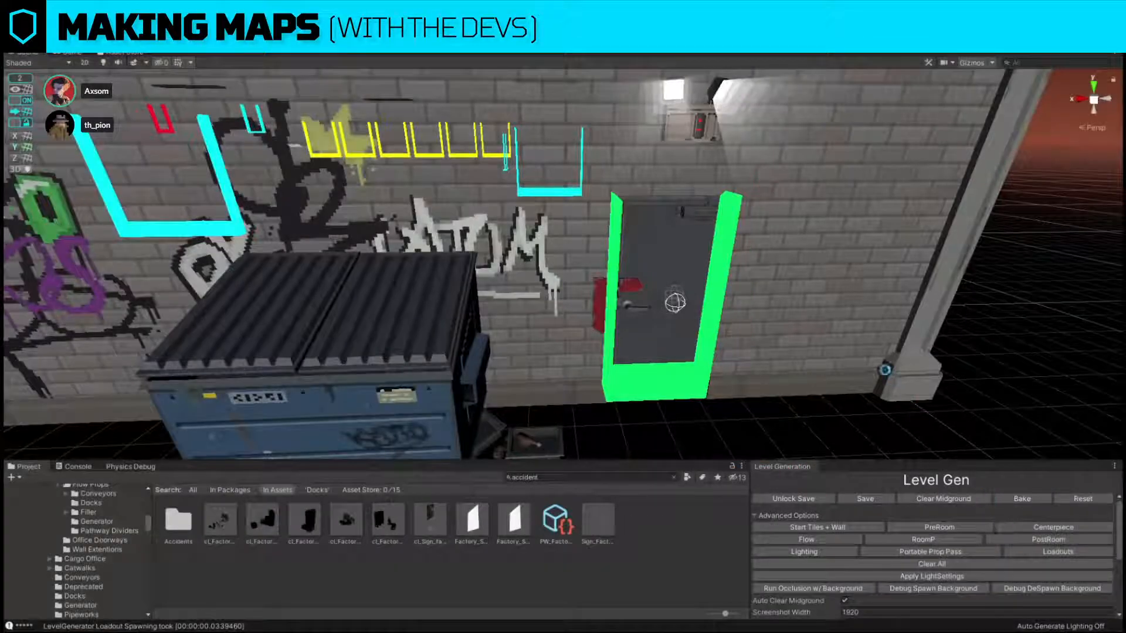
Capture the green entrance from an angled view and sketch a red wall panel with circles and a path around it, without keeping the capture.
left_click_drag(832, 206, 852, 312, "alt")
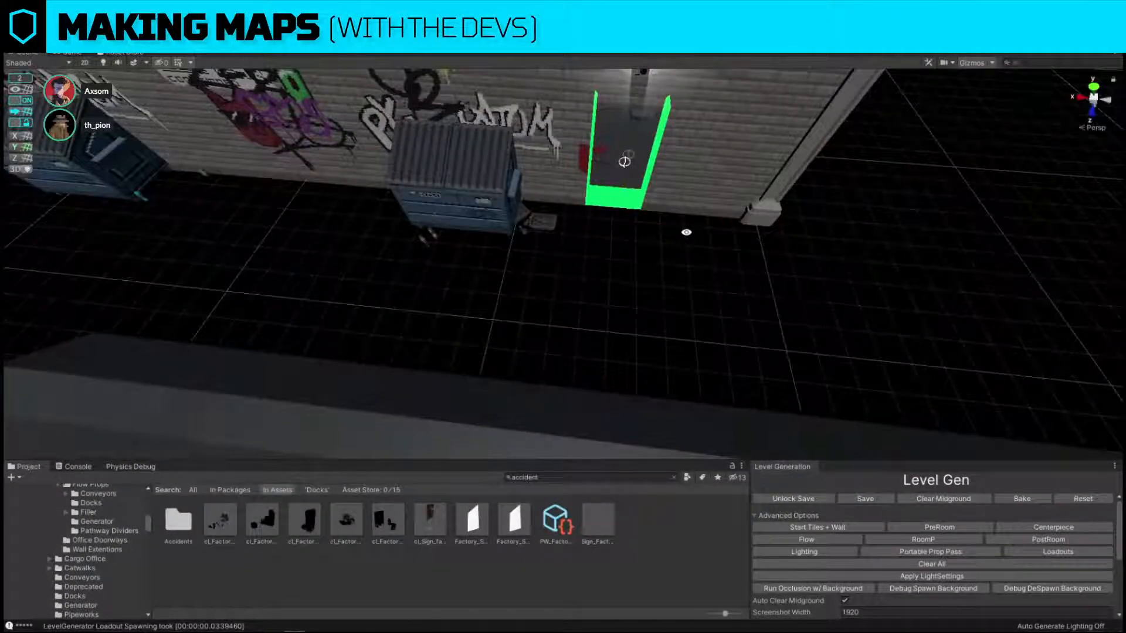
left_click_drag(686, 231, 752, 210, "alt")
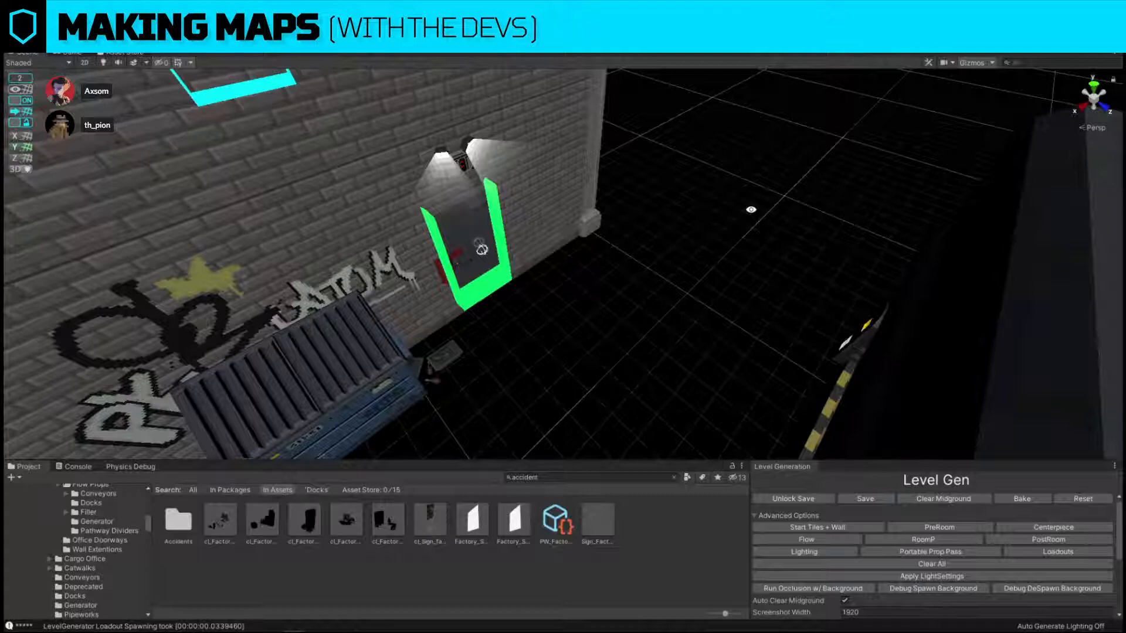
key("Print")
left_click_drag(329, 121, 825, 465)
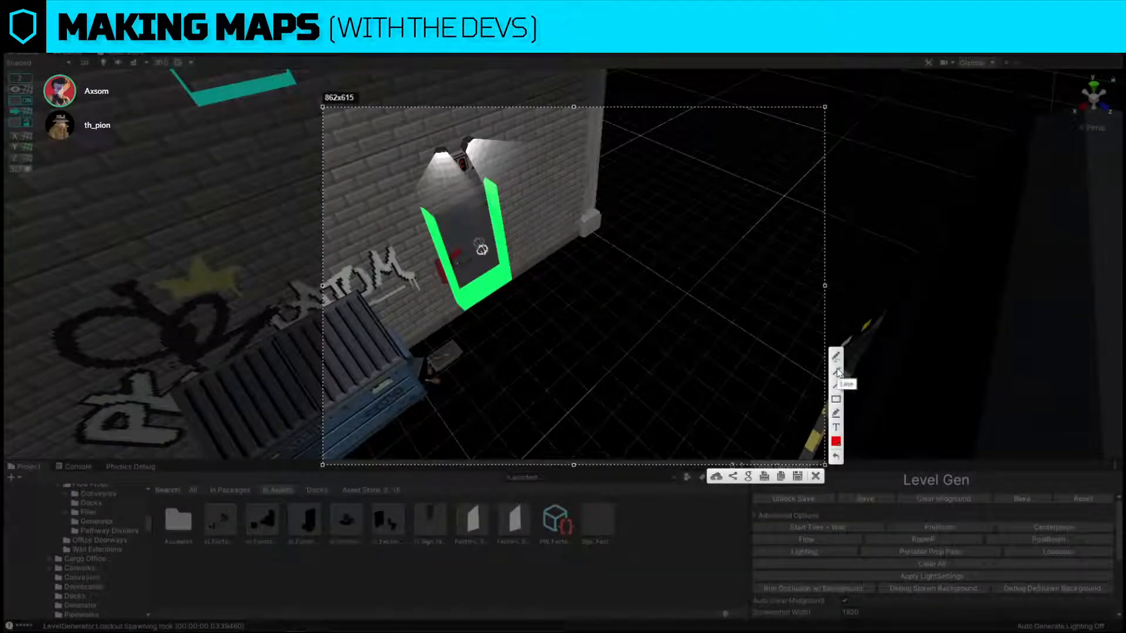
left_click(837, 371)
mouse_move(528, 269)
left_mouse_down()
mouse_move(702, 403)
mouse_move(724, 276)
mouse_move(735, 269)
mouse_move(528, 169)
mouse_move(513, 145)
mouse_move(528, 269)
left_mouse_up()
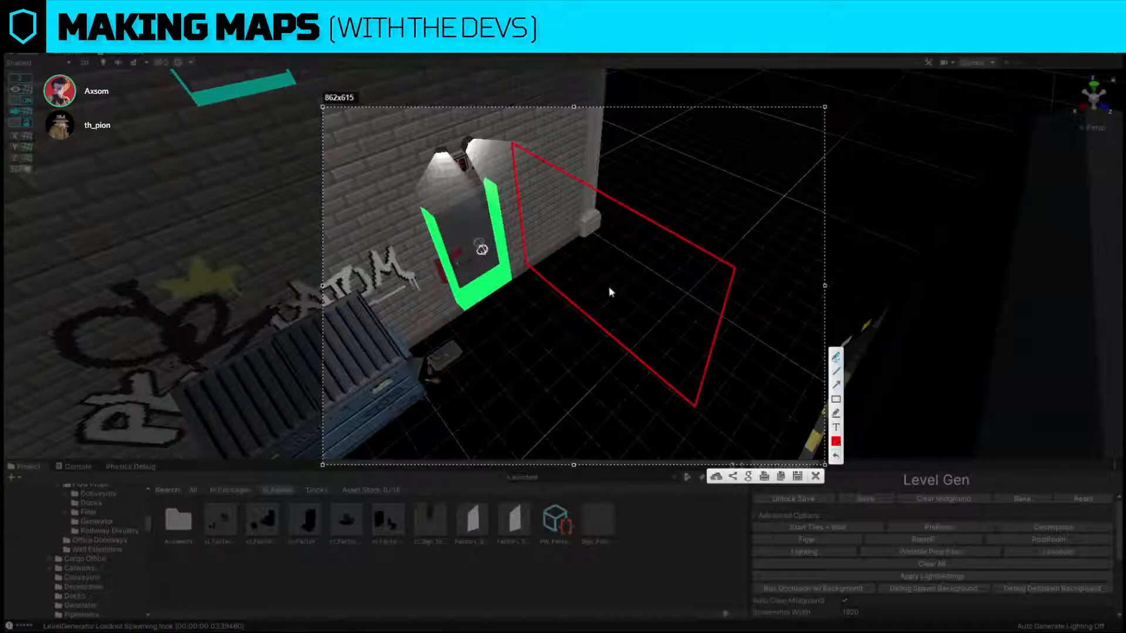
mouse_move(600, 275)
left_mouse_down()
mouse_move(592, 285)
mouse_move(602, 274)
mouse_move(560, 247)
mouse_move(554, 220)
left_mouse_up()
key("ctrl+z")
mouse_move(482, 251)
left_mouse_down()
mouse_move(481, 281)
mouse_move(499, 258)
mouse_move(523, 304)
left_mouse_up()
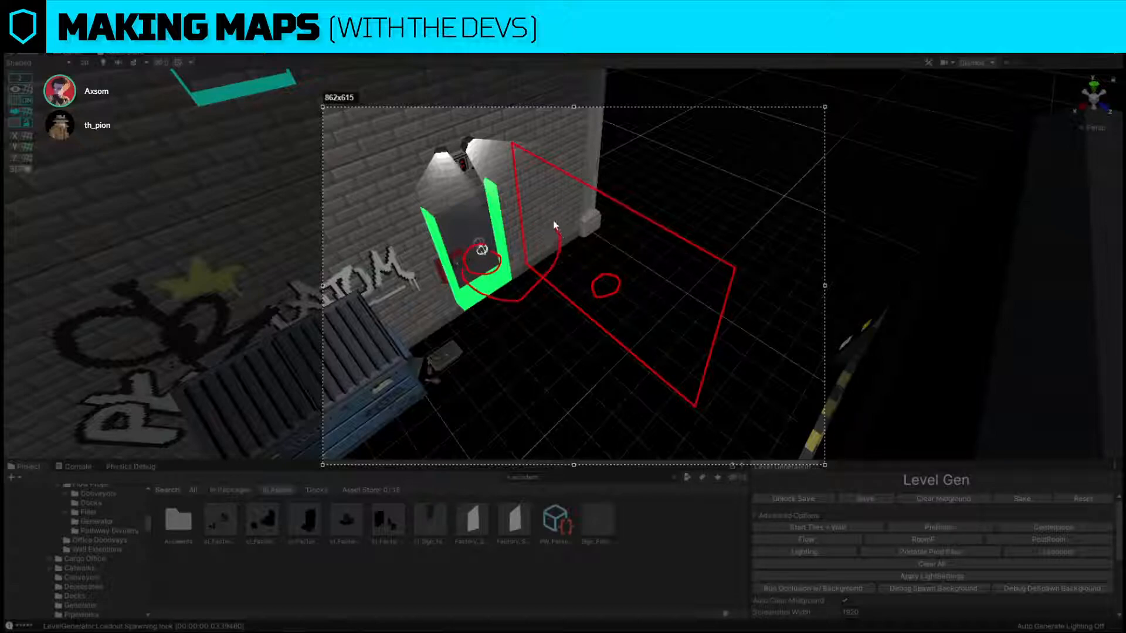
left_click_drag(554, 220, 621, 284)
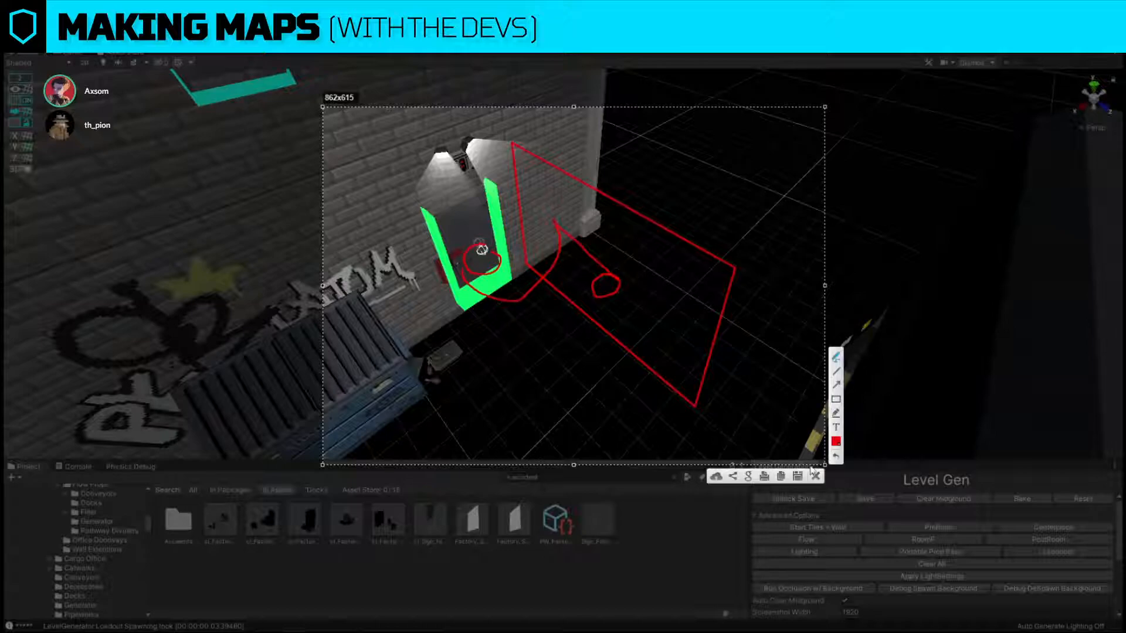
left_click(815, 476)
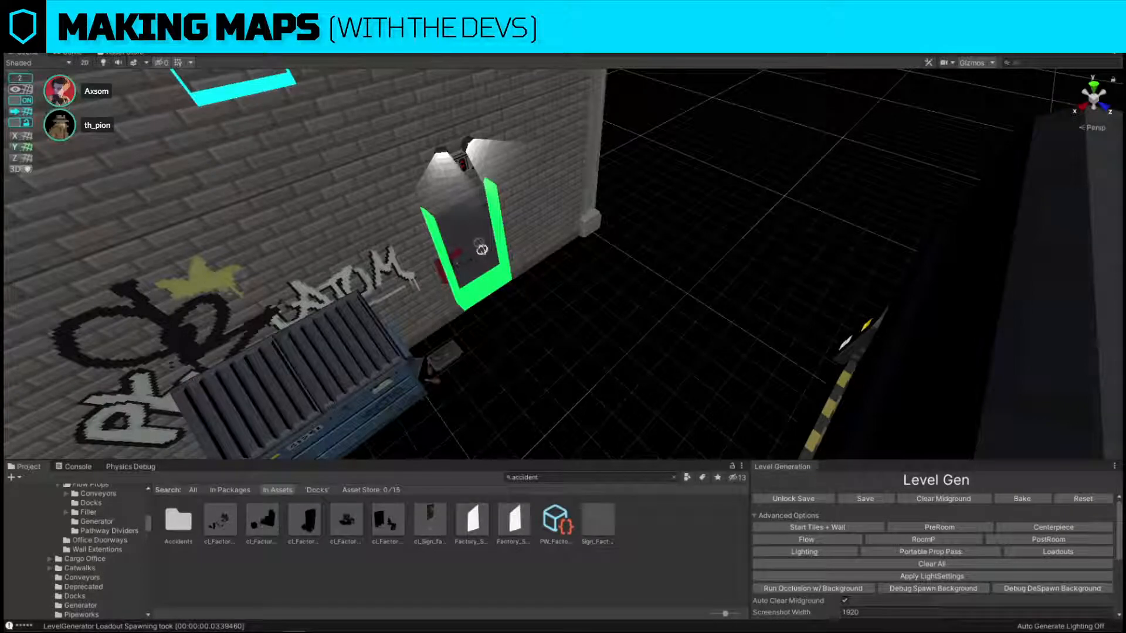
Return to the toxic room and search the assets for tank toxic.
right_click_drag(794, 261, 607, 325)
key("alt+shift+a")
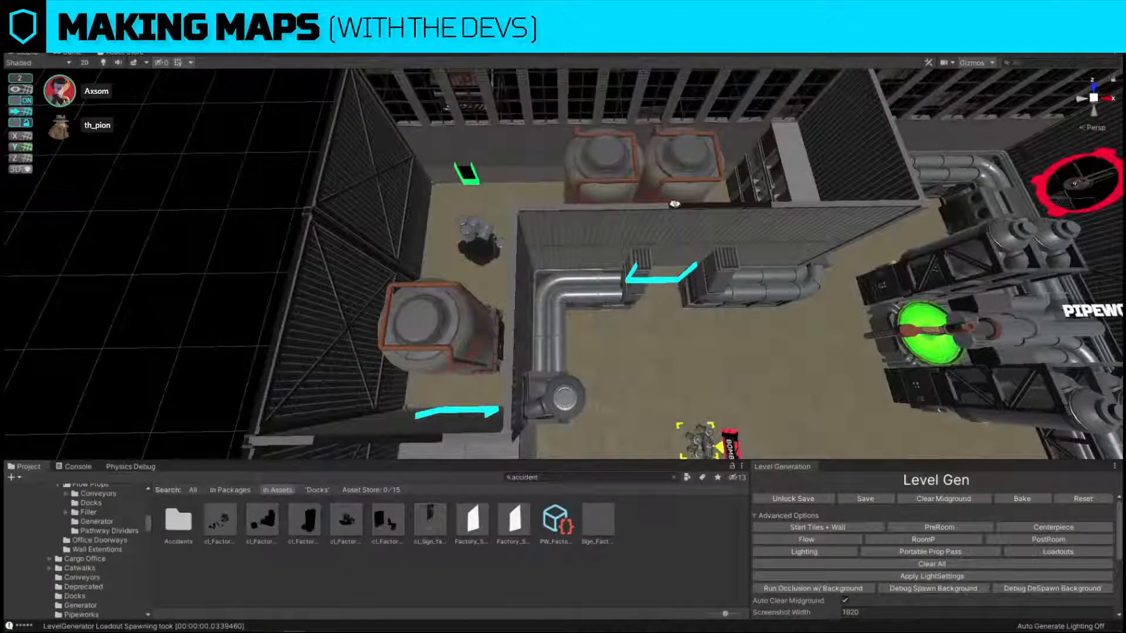
right_click_drag(675, 204, 652, 206)
left_click(592, 478)
type("tank toxic")
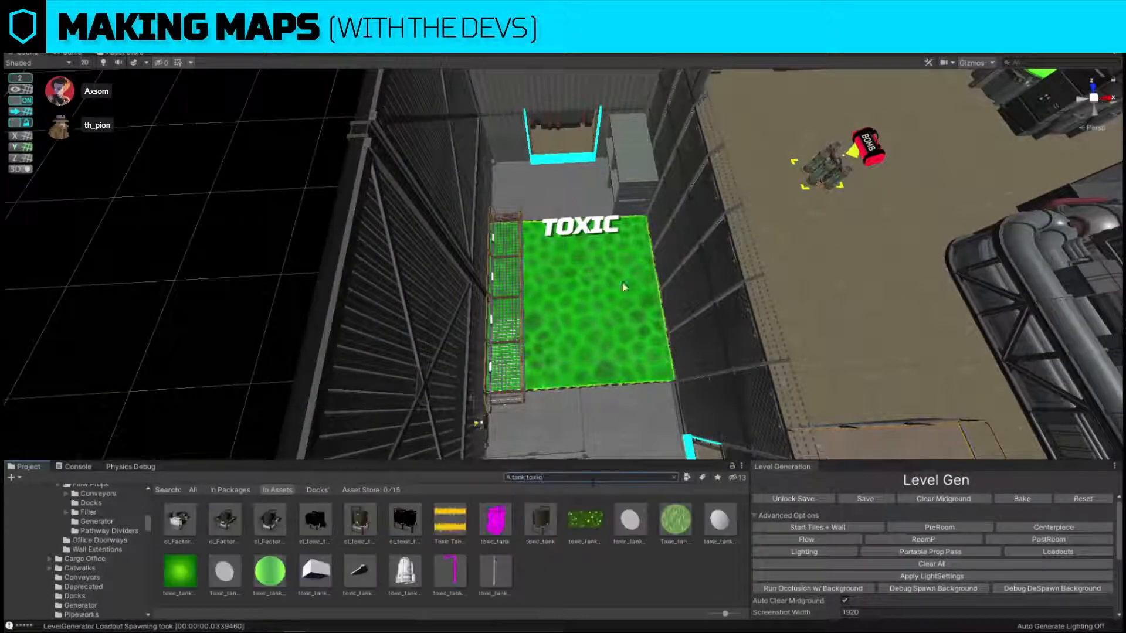
right_click_drag(581, 235, 615, 232)
left_click(414, 343)
left_click(414, 343)
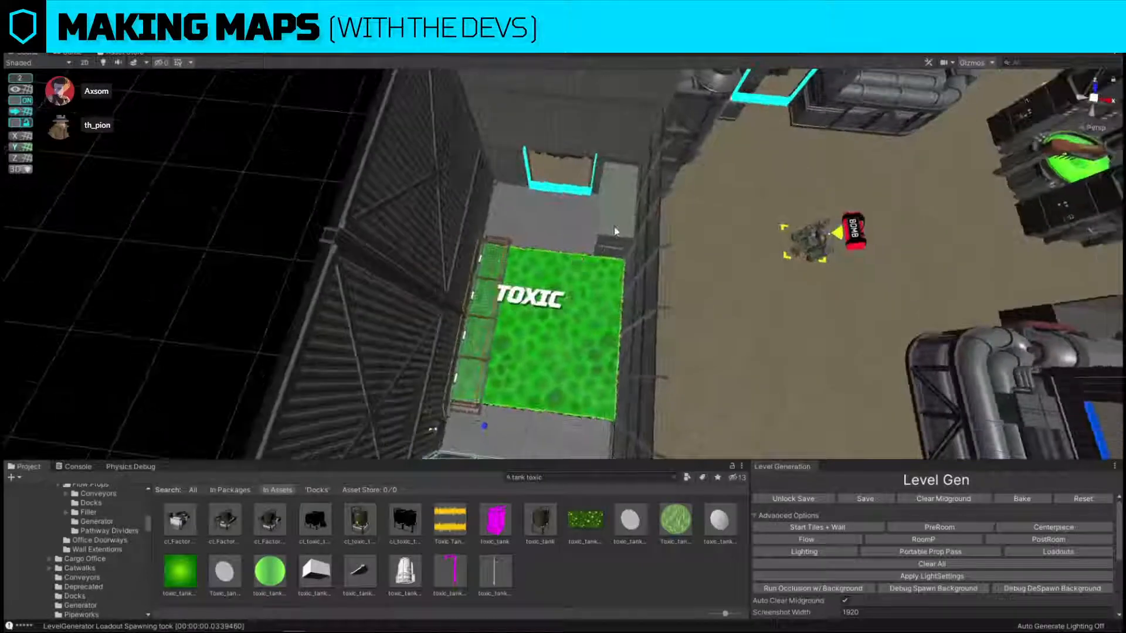
Duplicate the barrel-topped prop beside the toxic pool, set the copy on the pool, and replace it with cl_toxic_tank_single_2x2.
left_click(616, 232)
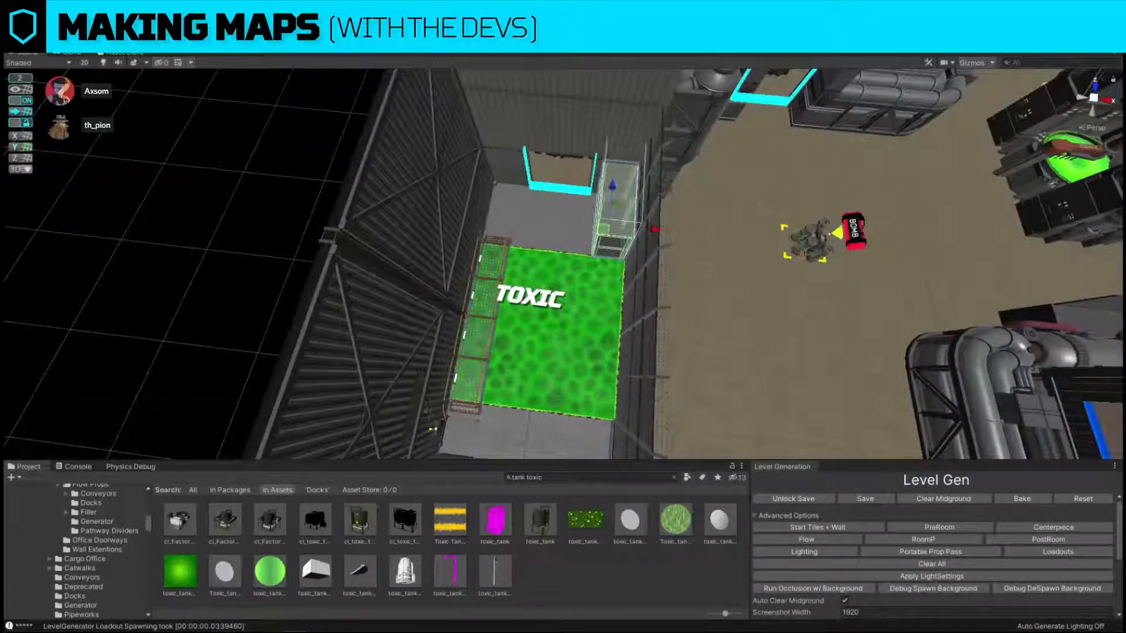
left_click_drag(604, 231, 538, 324)
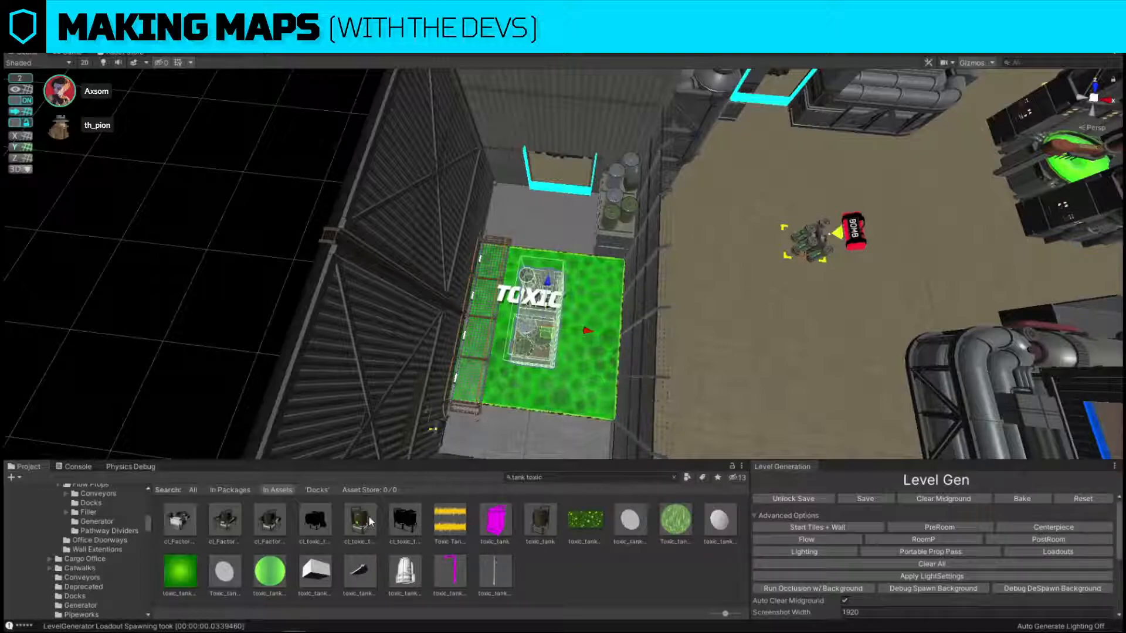
key("ctrl+shift+r")
left_click_drag(369, 517, 777, 230)
left_click(879, 308)
Place a copy of the dock railing on the dock floor by bay 02 as a placeholder.
mouse_move(541, 265)
right_mouse_down()
mouse_move(505, 372)
mouse_move(526, 287)
mouse_move(701, 185)
mouse_move(680, 328)
mouse_move(666, 297)
mouse_move(658, 398)
mouse_move(606, 123)
mouse_move(756, 146)
mouse_move(830, 302)
mouse_move(872, 166)
mouse_move(703, 193)
mouse_move(252, 360)
mouse_move(410, 294)
mouse_move(549, 214)
mouse_move(493, 296)
mouse_move(319, 183)
mouse_move(520, 151)
mouse_move(533, 286)
right_mouse_up()
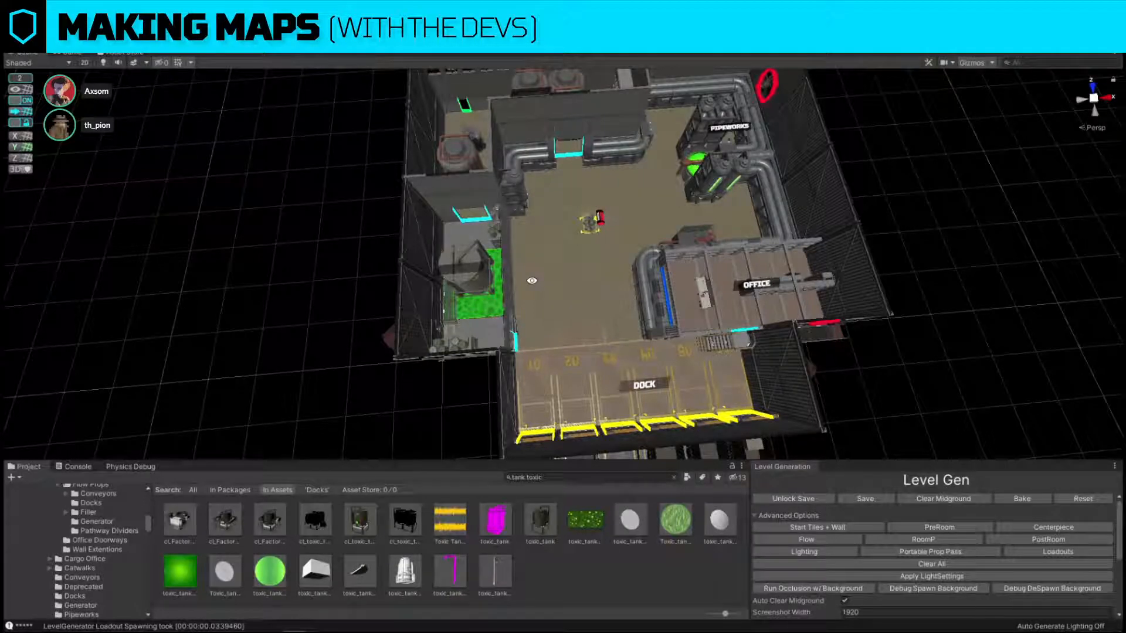
right_click_drag(874, 243, 771, 236)
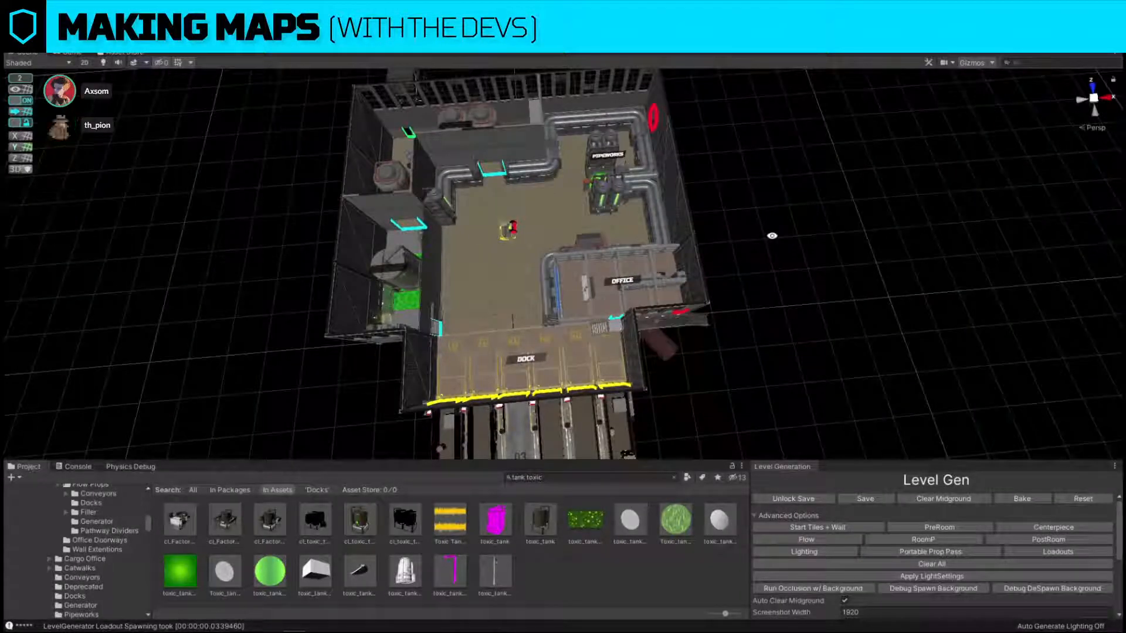
right_click_drag(790, 292, 693, 248)
left_click(574, 288)
left_click(575, 286)
left_click_drag(637, 234, 528, 301)
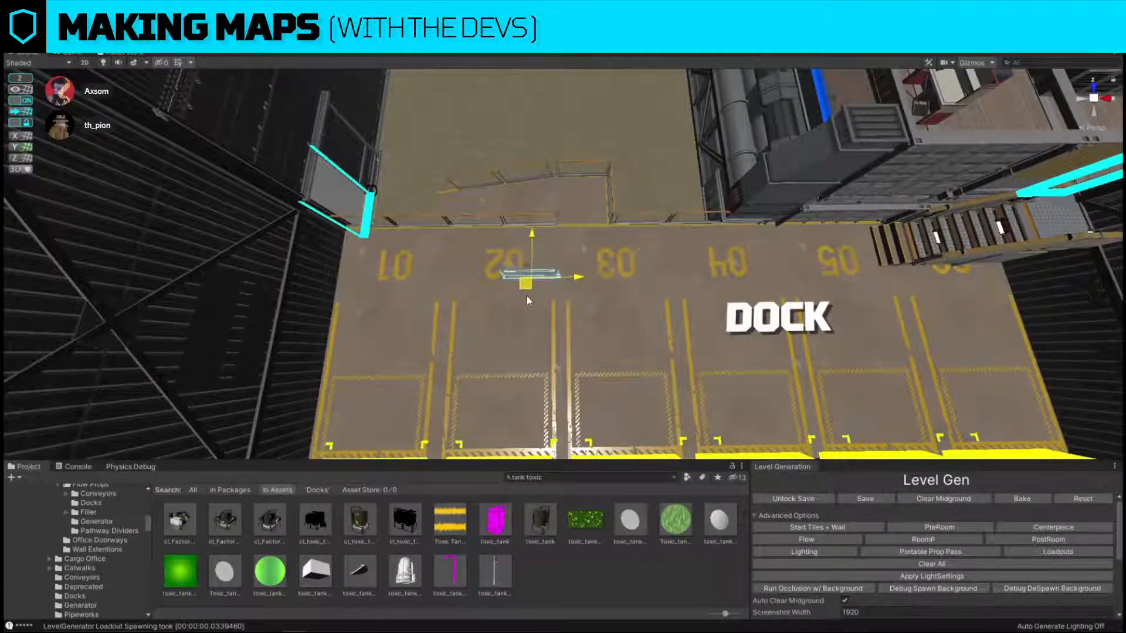
Search the assets for fork and replace the railing copy by bay 02 with cl_Forklift.
left_click(642, 477)
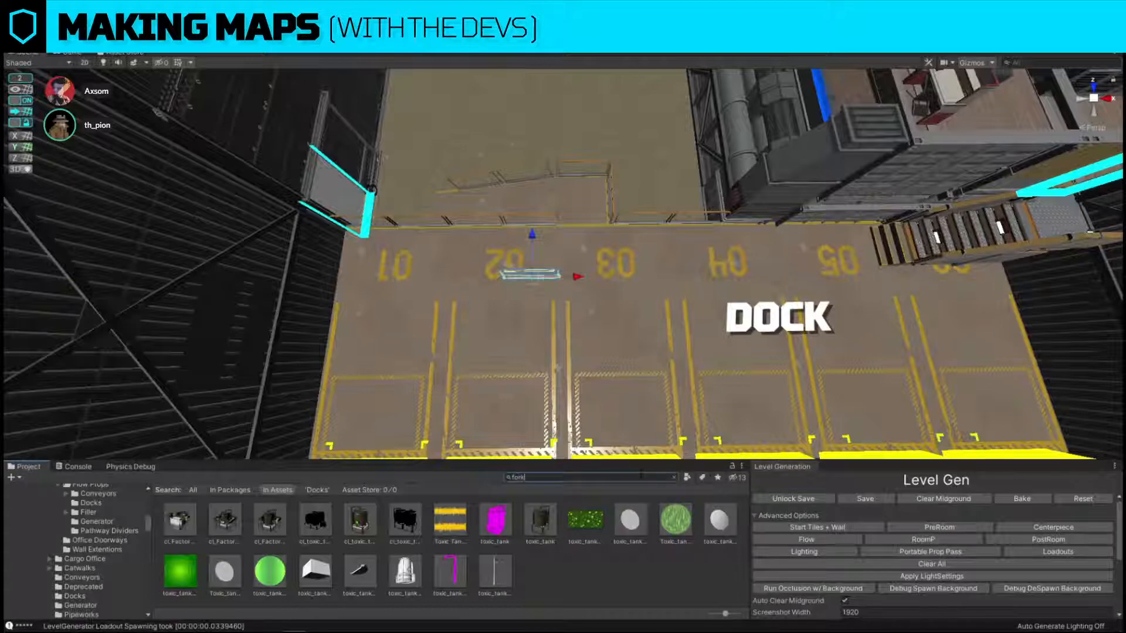
key("ctrl+shift+r")
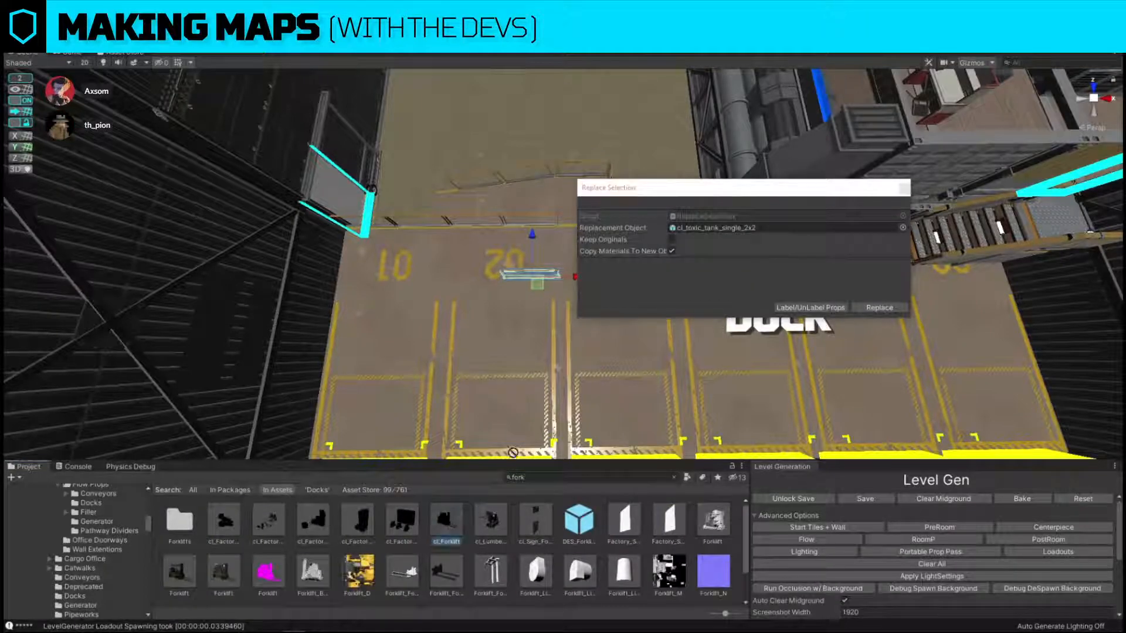
left_click_drag(447, 519, 713, 229)
left_click(879, 307)
Rotate the forklift a quarter turn so its forks point toward bay 01, and adjust its position on the dock floor.
left_click(514, 275)
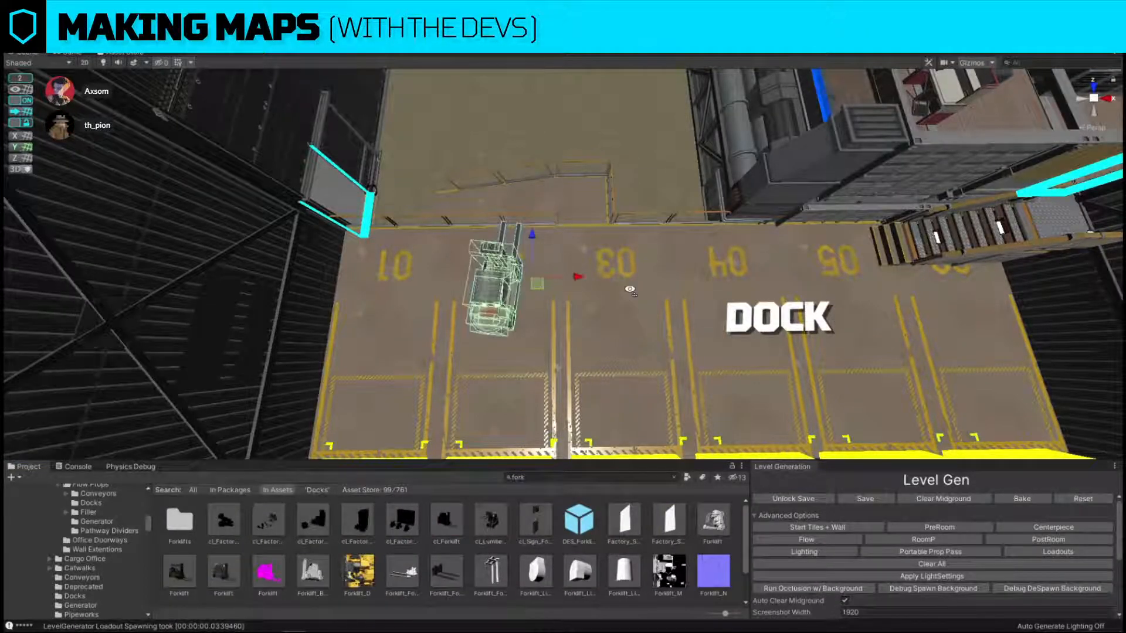
scroll(626, 299, "down", 3)
key("e")
left_click_drag(563, 306, 725, 306)
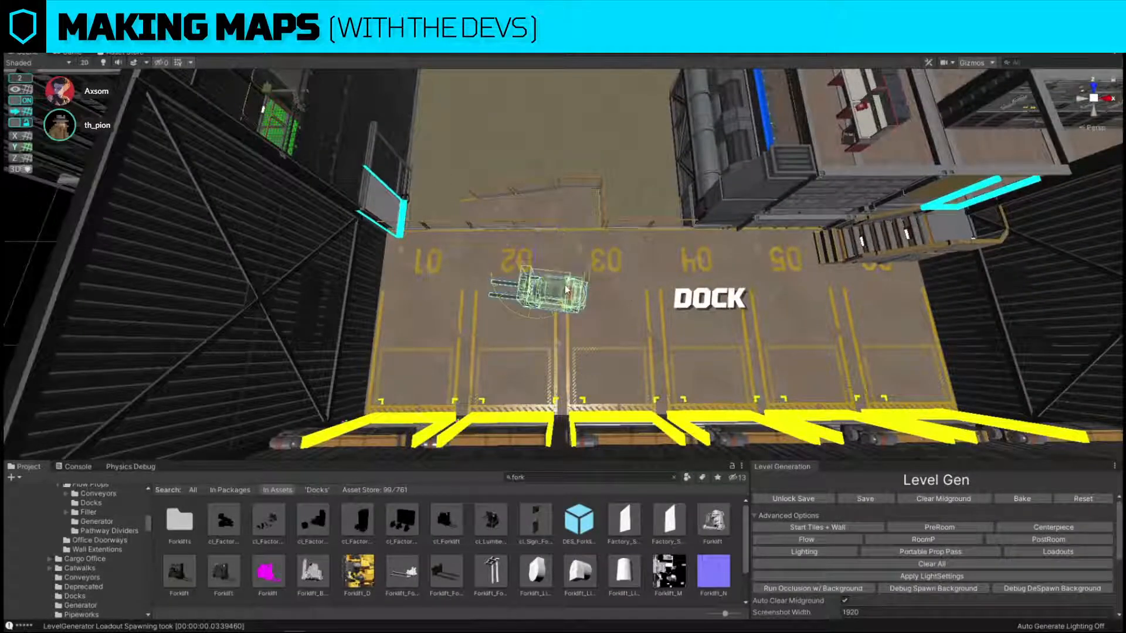
key("w")
mouse_move(552, 282)
left_mouse_down()
mouse_move(574, 261)
mouse_move(556, 285)
left_mouse_up()
key("s")
right_click_drag(555, 285, 492, 258)
left_click(866, 256)
key("w")
right_click_drag(867, 257, 867, 210)
key("s")
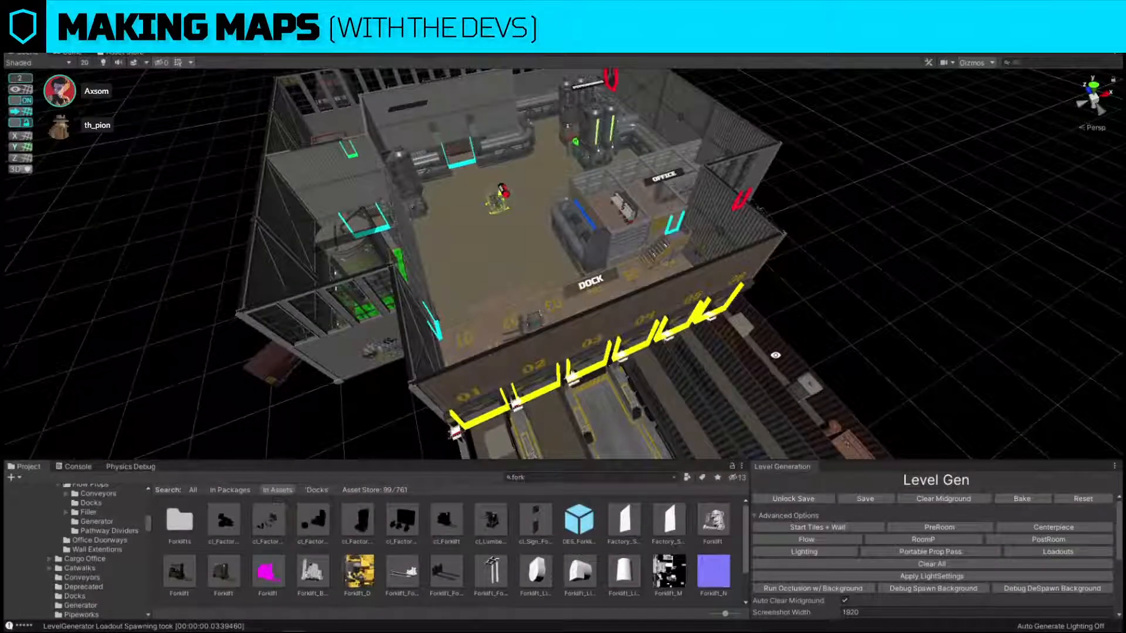
Duplicate the green-canister bomb prop in the main hall and place the copy beside the original as a placeholder.
right_click_drag(775, 360, 678, 326)
key("w")
left_click(589, 295)
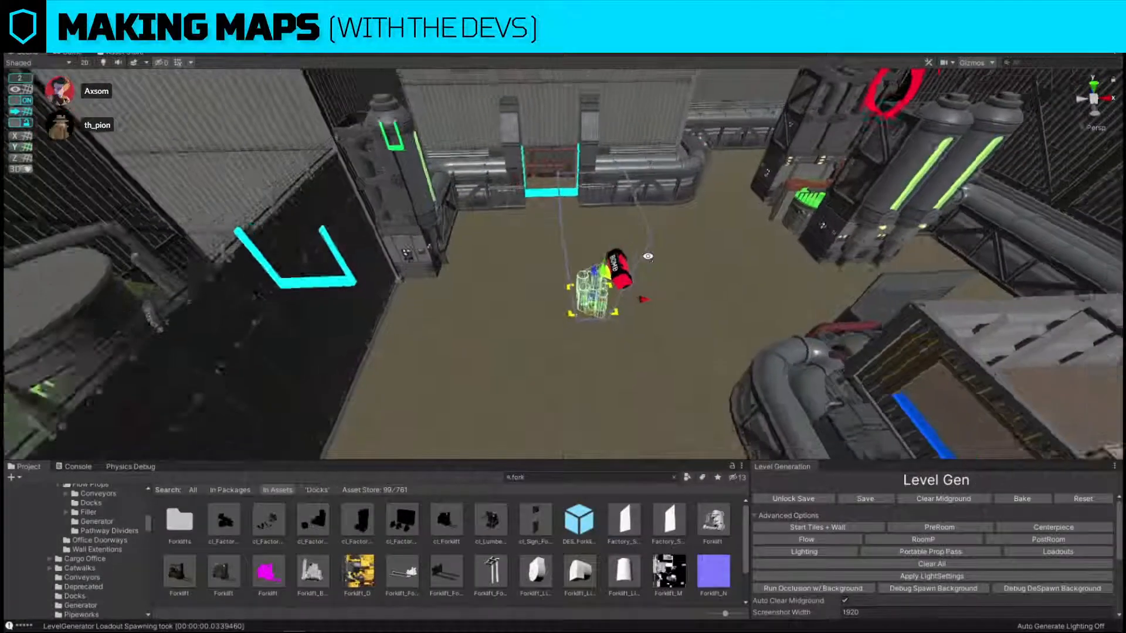
key("f")
key("ctrl+d")
left_click_drag(597, 262, 553, 295)
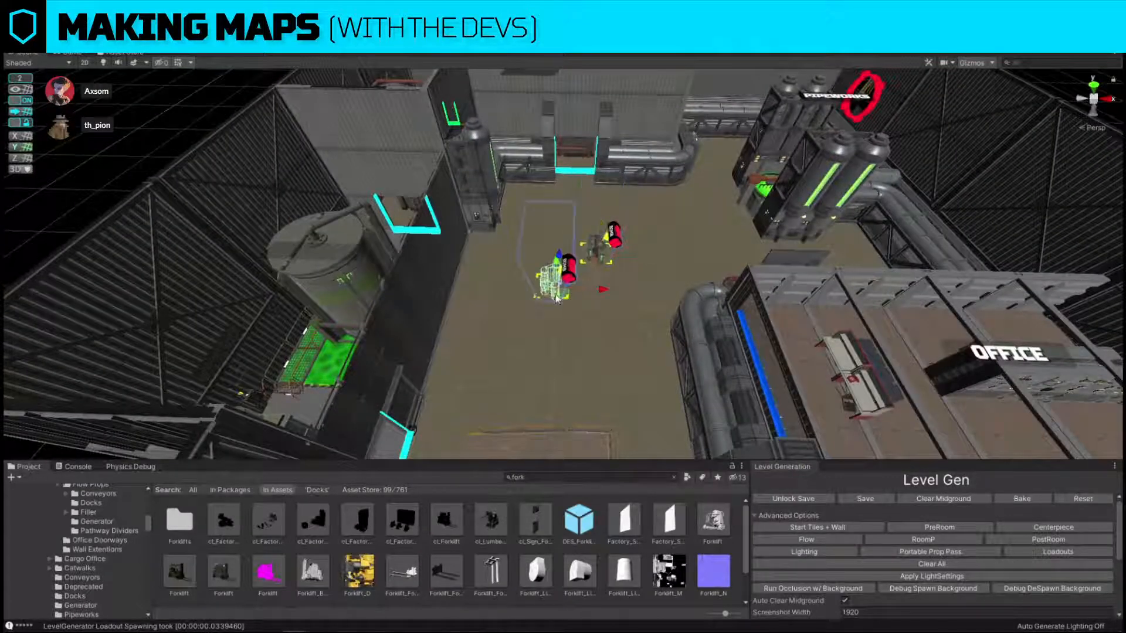
Search the assets for cargo and replace the copied bomb prop with cargo_container_20.
left_click(623, 478)
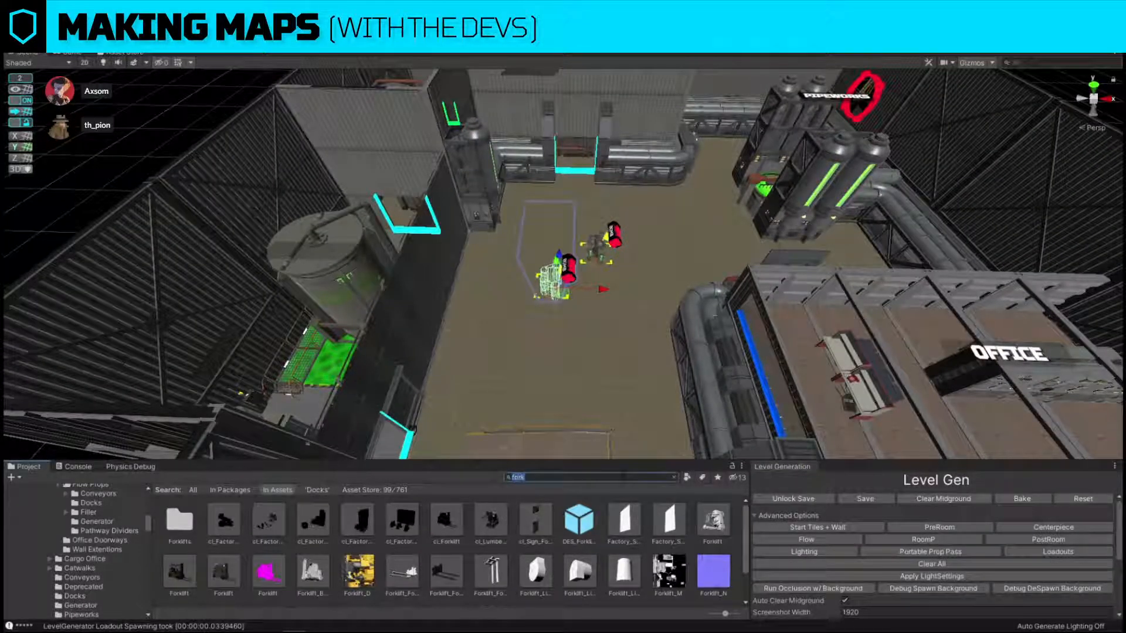
type("cargo")
key("ctrl+shift+r")
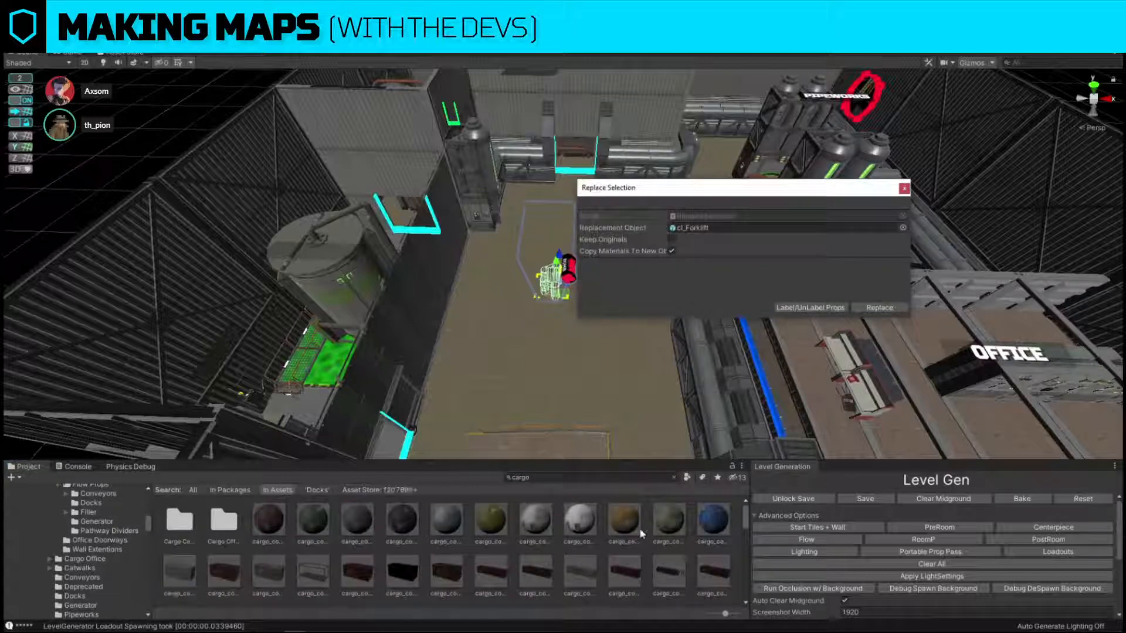
left_click_drag(258, 574, 773, 228)
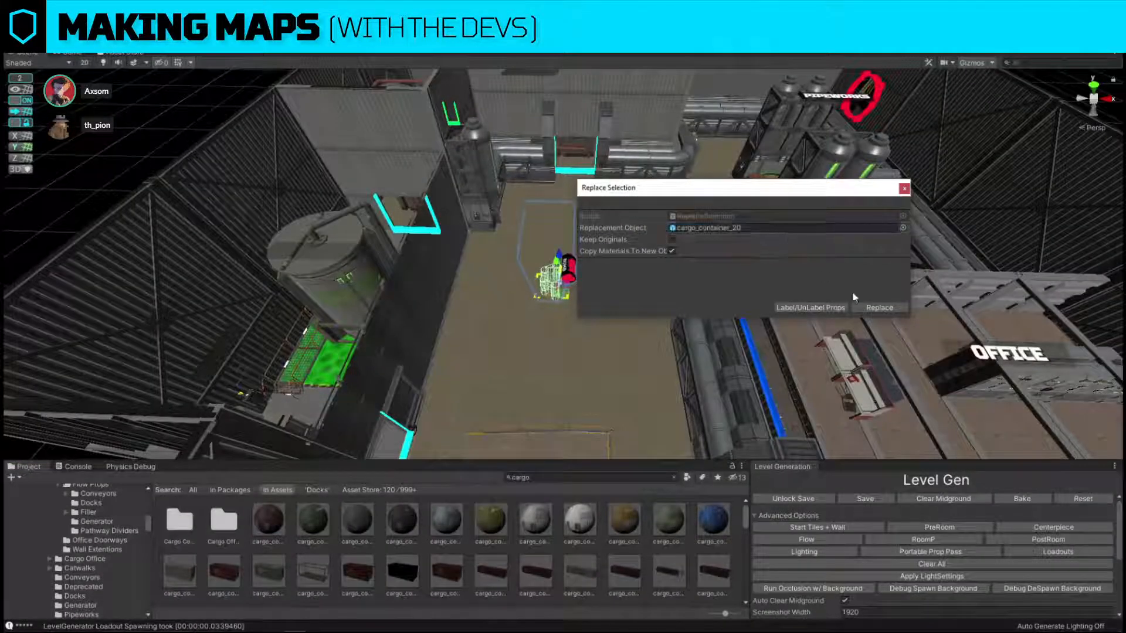
left_click(880, 308)
key("f")
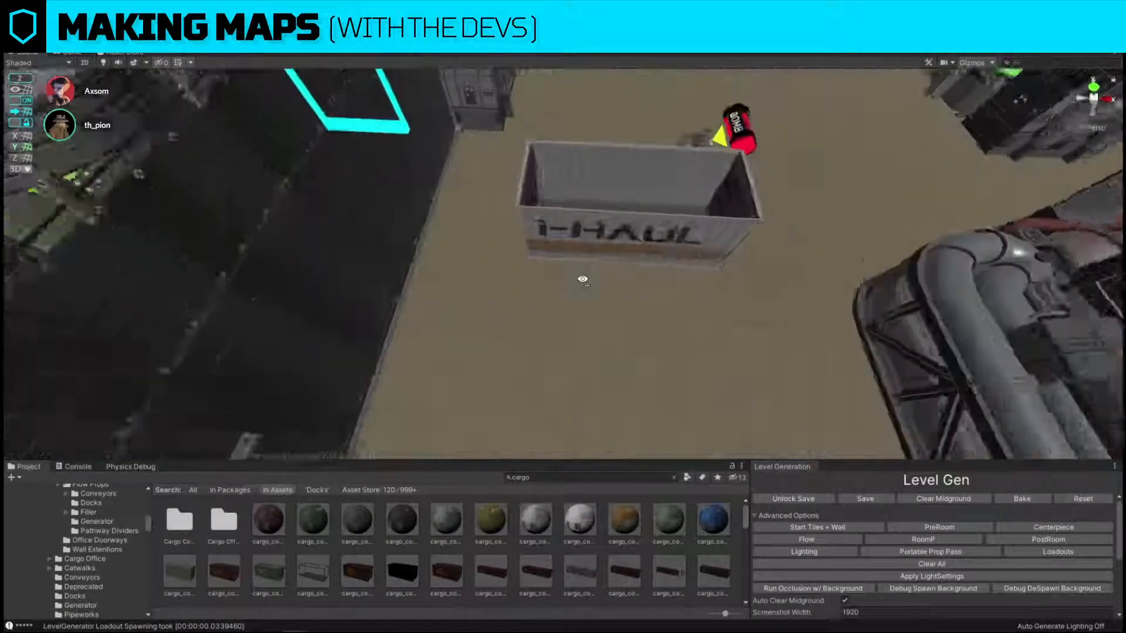
Apply the dark Space-branded cargo material to the container's outer walls, frame and end doors.
left_click_drag(613, 286, 643, 334, "alt")
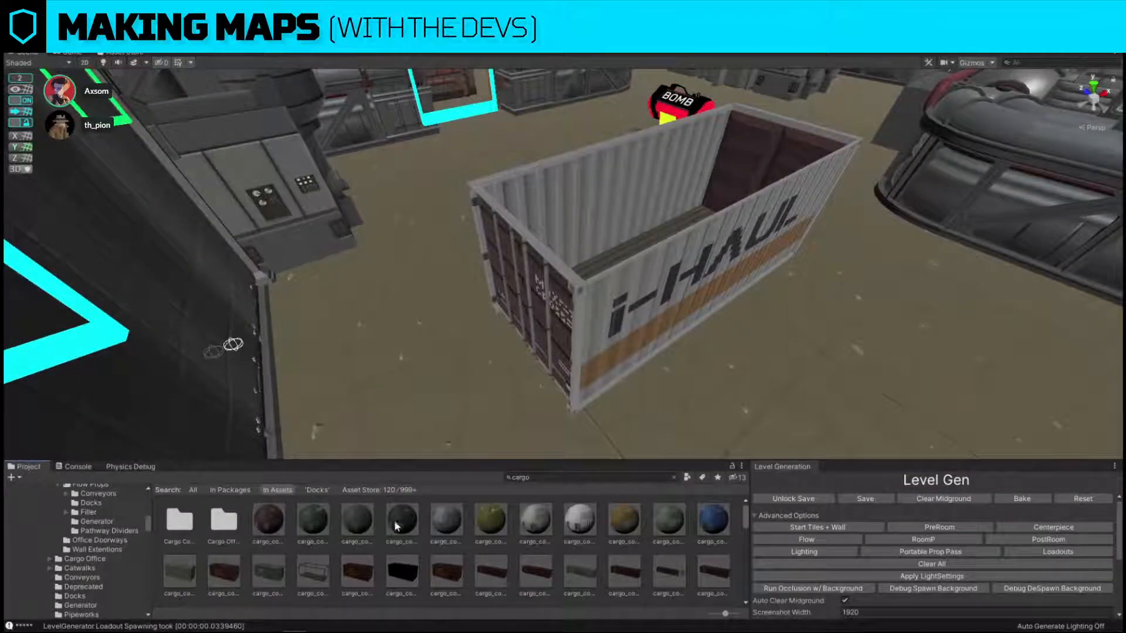
left_click_drag(409, 514, 605, 341)
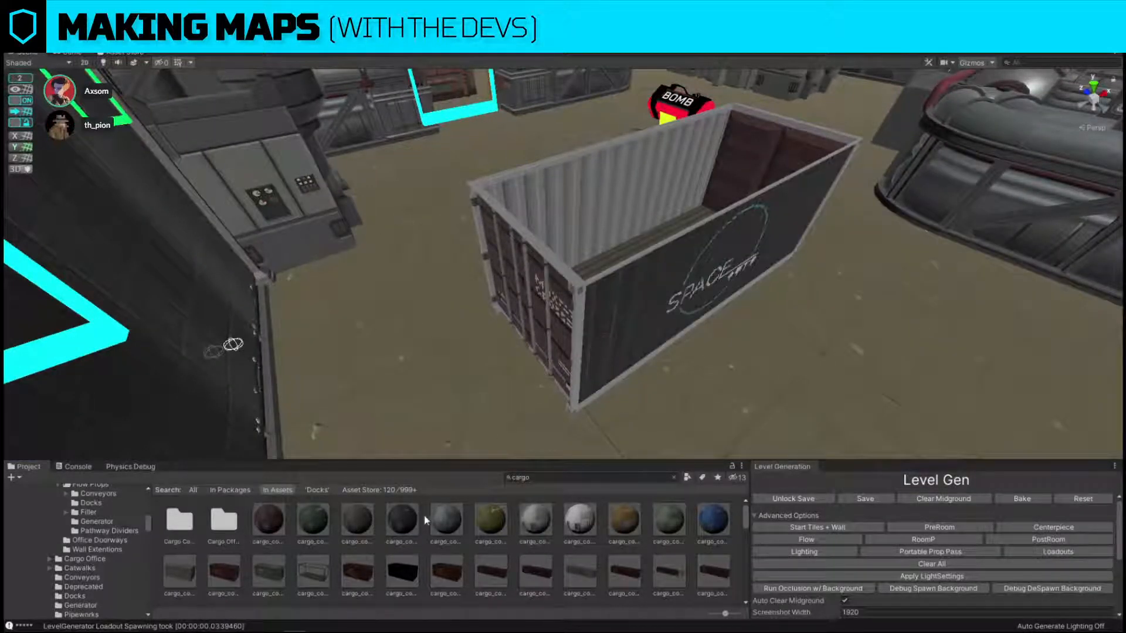
left_click_drag(411, 518, 582, 321)
left_click_drag(448, 531, 533, 309)
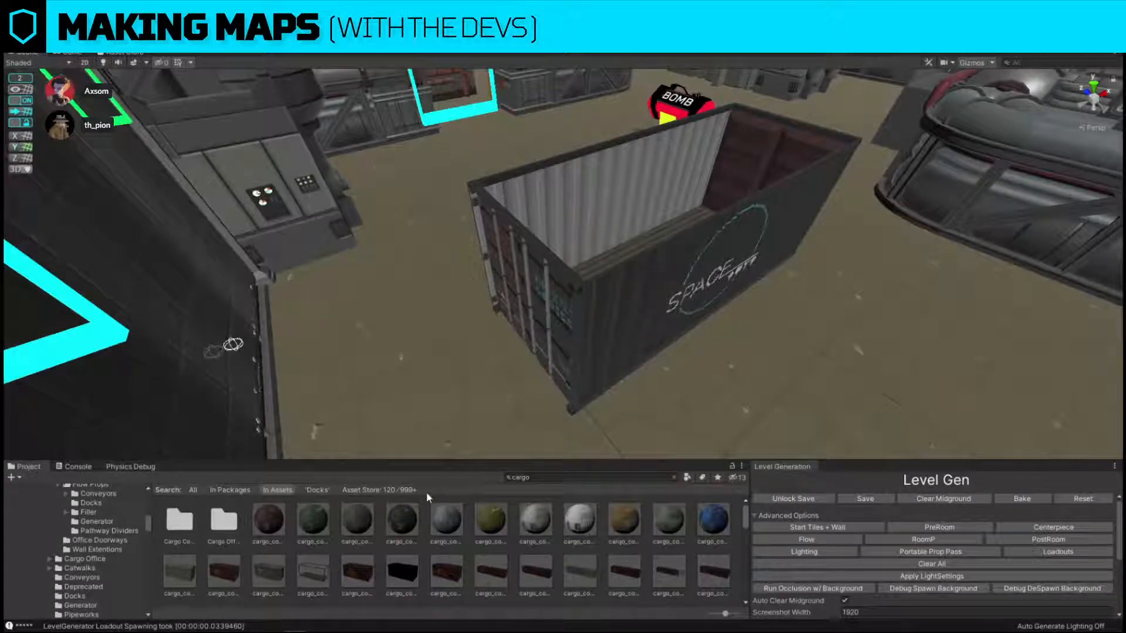
left_click_drag(411, 518, 542, 243)
left_click_drag(402, 519, 631, 244)
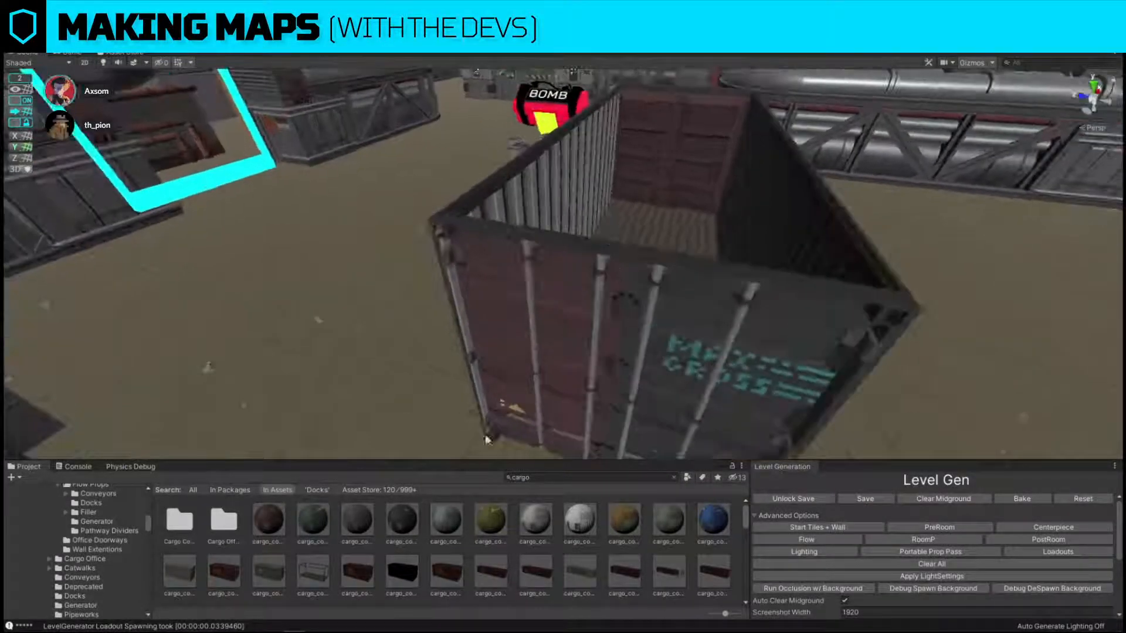
left_click_drag(411, 519, 548, 384)
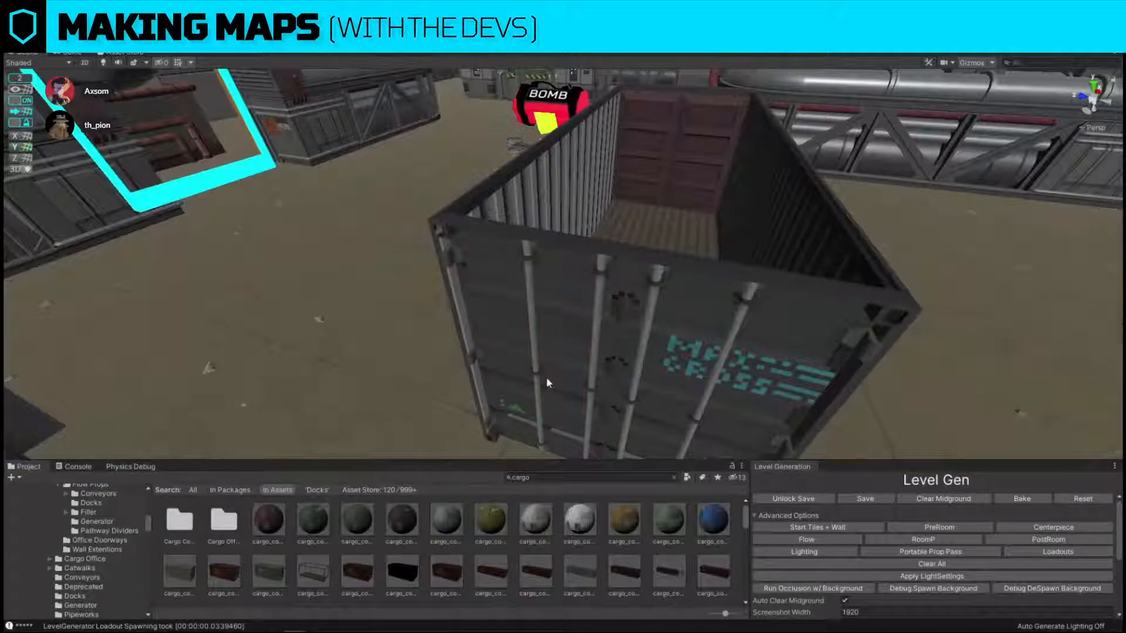
Apply the same dark cargo material to the container's remaining end panels, interior surfaces and roof.
right_click_drag(547, 381, 557, 351)
left_click_drag(404, 519, 469, 379)
right_click_drag(470, 379, 639, 358)
left_click_drag(482, 426, 406, 531)
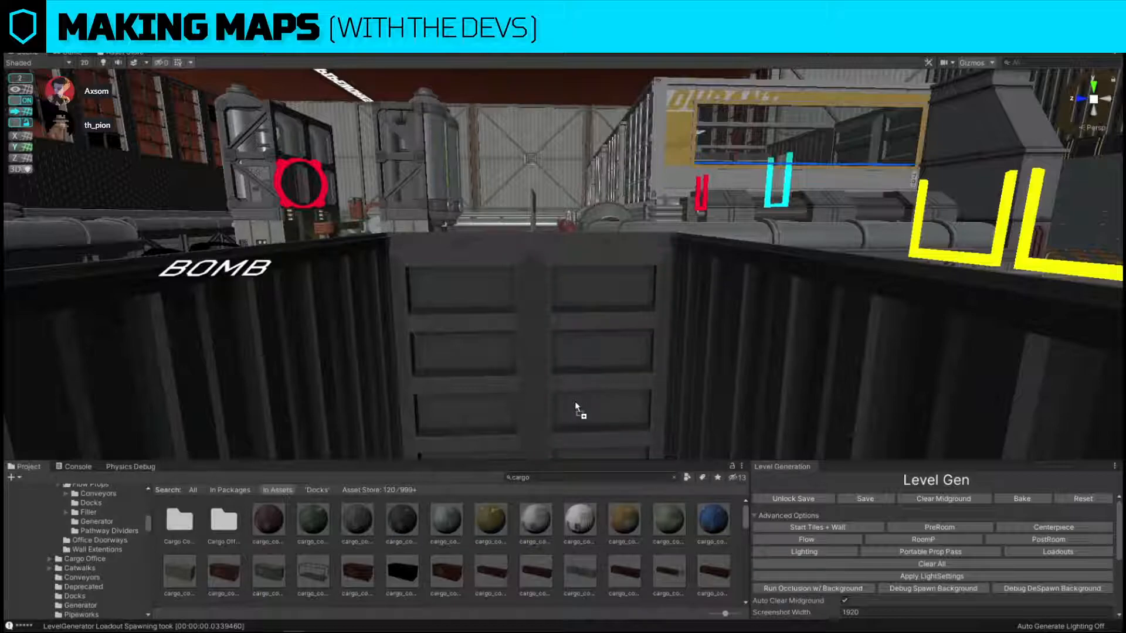
left_click_drag(574, 403, 575, 400)
right_click_drag(576, 400, 565, 438)
key("Delete")
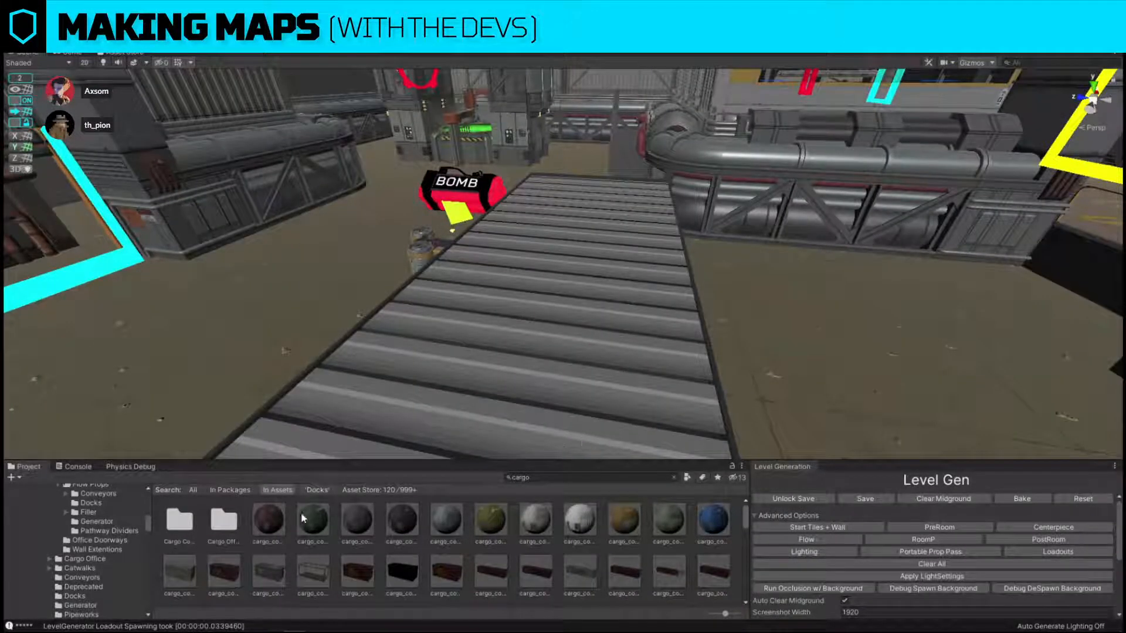
left_click_drag(417, 514, 494, 398)
key("ctrl+z")
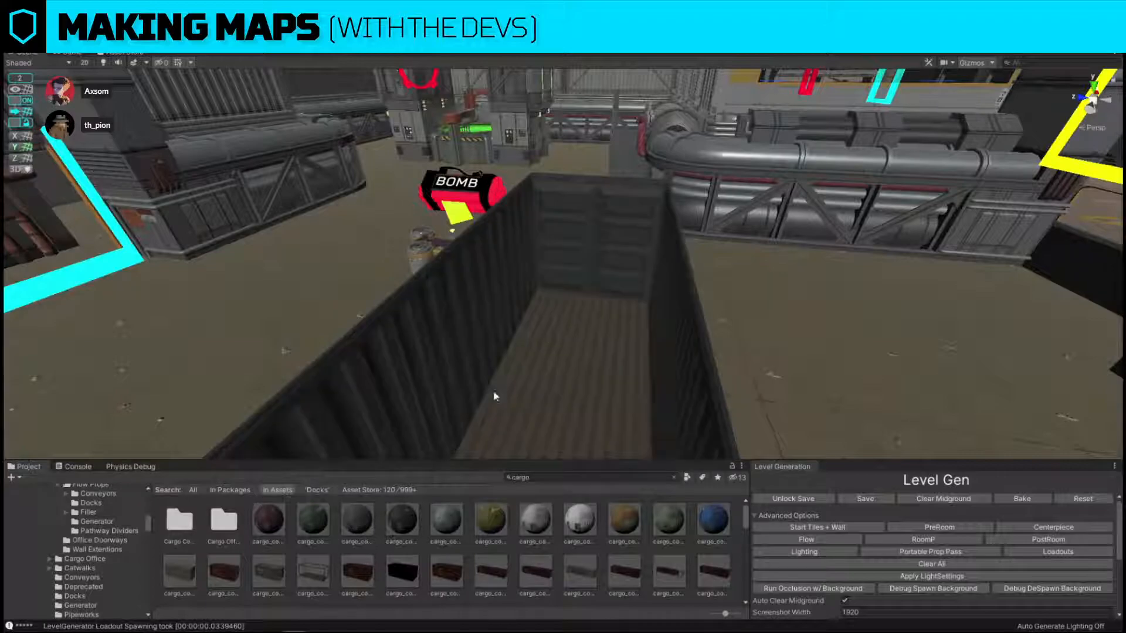
Duplicate the dark container and place the copy directly alongside it, around the bomb prop.
left_click(496, 395)
right_click_drag(497, 395, 469, 240)
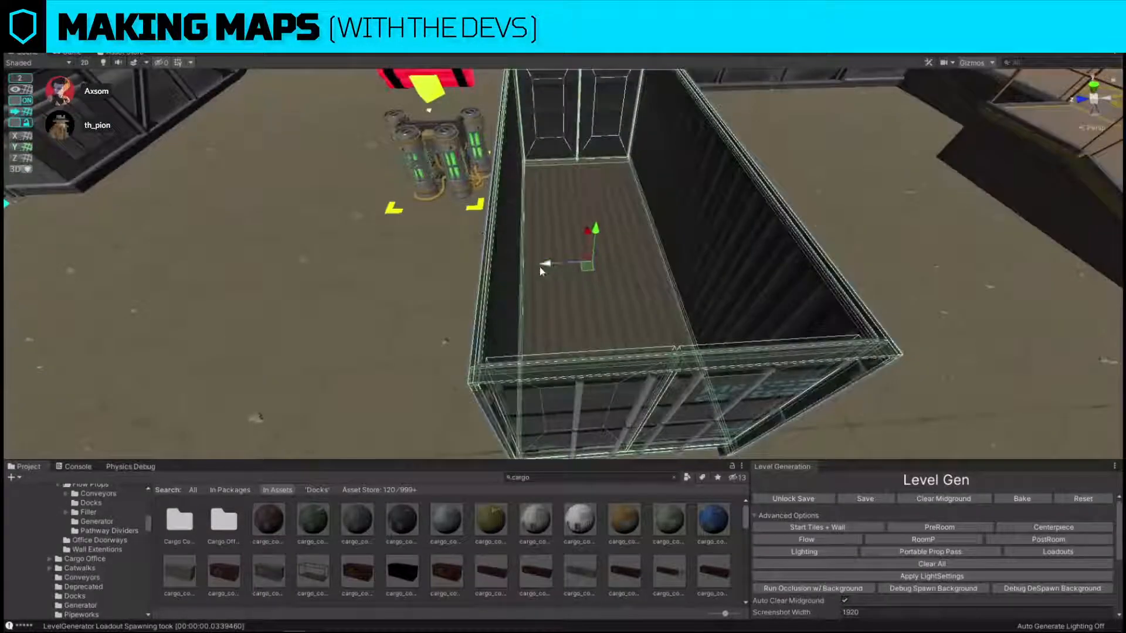
key("ctrl+d")
left_click_drag(541, 266, 391, 271)
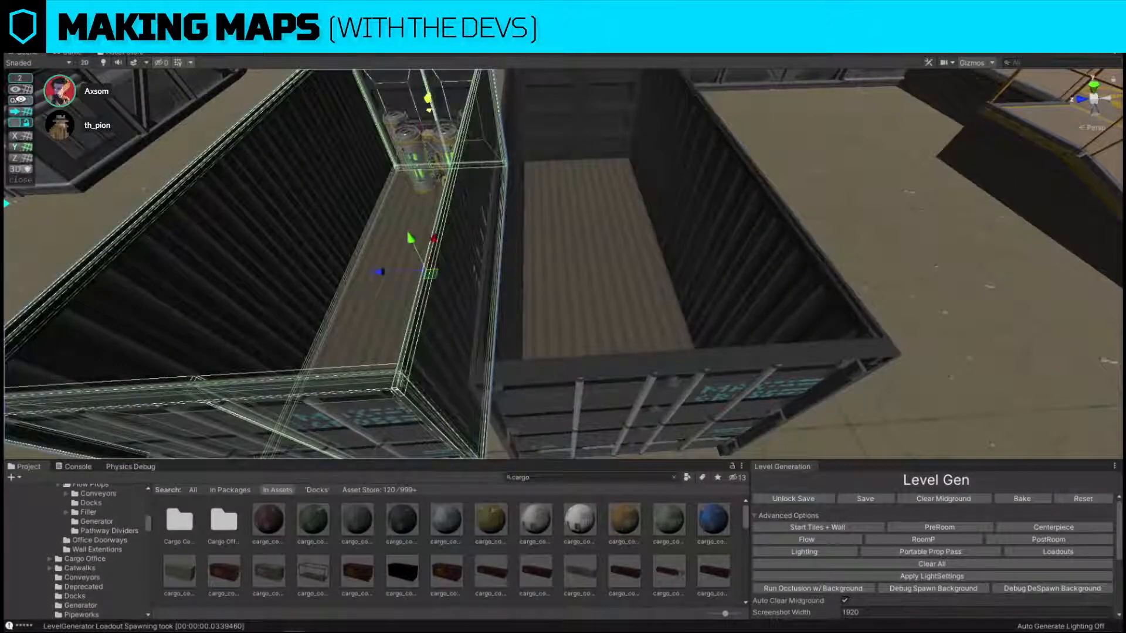
Turn snapping off and delete the side walls where the two containers meet to open them into one space.
left_click(21, 99)
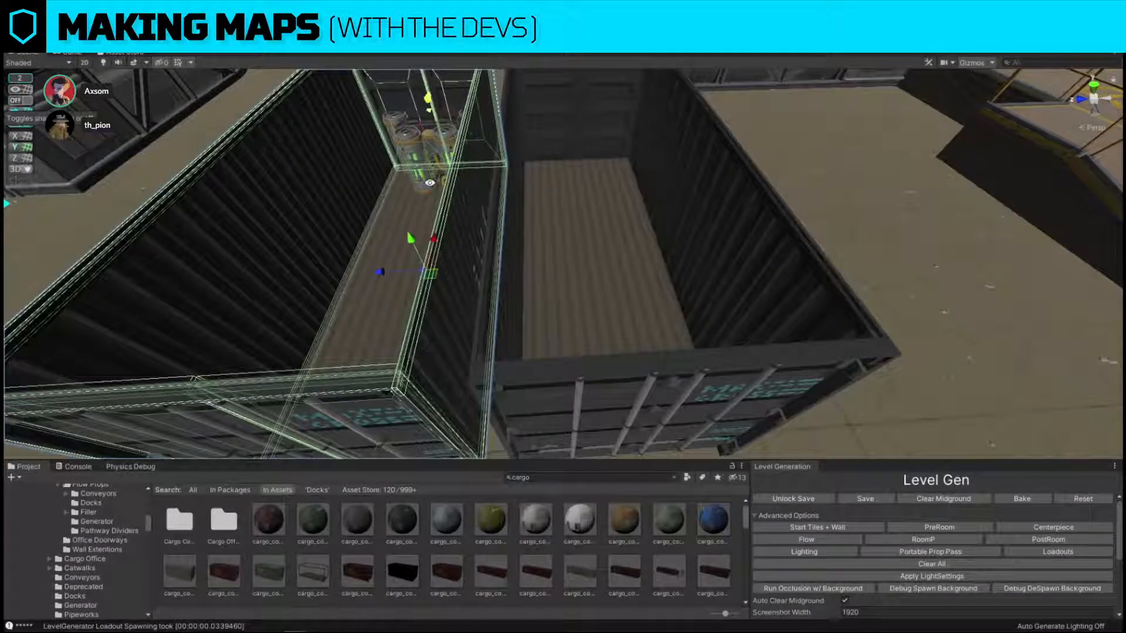
left_click(451, 311)
right_click_drag(599, 216, 600, 216)
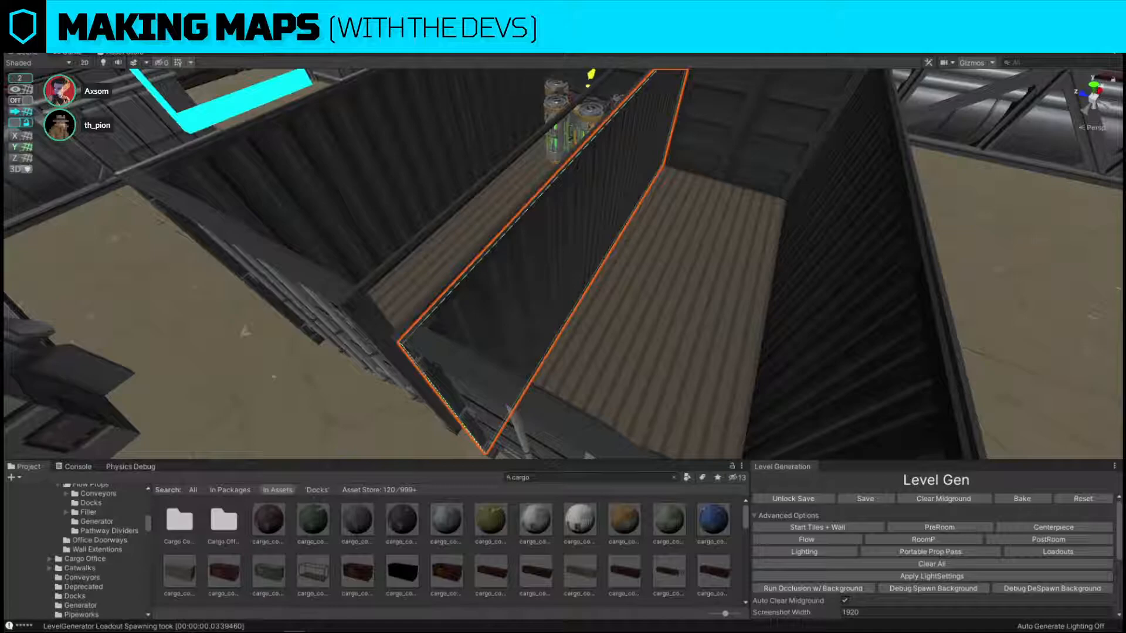
key("Delete")
left_click(438, 240)
mouse_move(438, 239)
left_mouse_down("alt")
mouse_move(488, 262)
mouse_move(433, 253)
mouse_move(447, 253)
left_mouse_up("alt")
right_click_drag(447, 253, 444, 201)
left_click(695, 125)
left_click(537, 306)
left_click_drag(467, 154, 473, 156)
right_click_drag(498, 167, 636, 370)
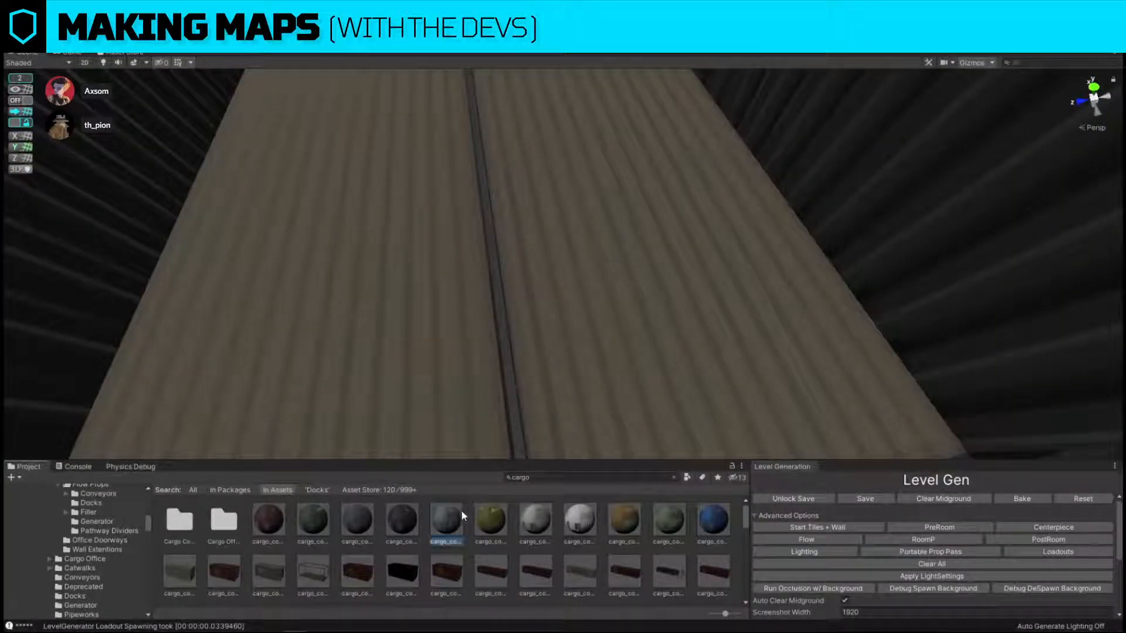
Apply the blue-grey Argus cargo material to the second container's outer wall, frame and end doors.
left_click_drag(462, 513, 410, 397)
right_click_drag(526, 317, 517, 339)
left_click_drag(459, 518, 467, 306)
left_click_drag(452, 520, 578, 306)
right_click_drag(504, 304, 584, 357)
left_click_drag(455, 519, 595, 329)
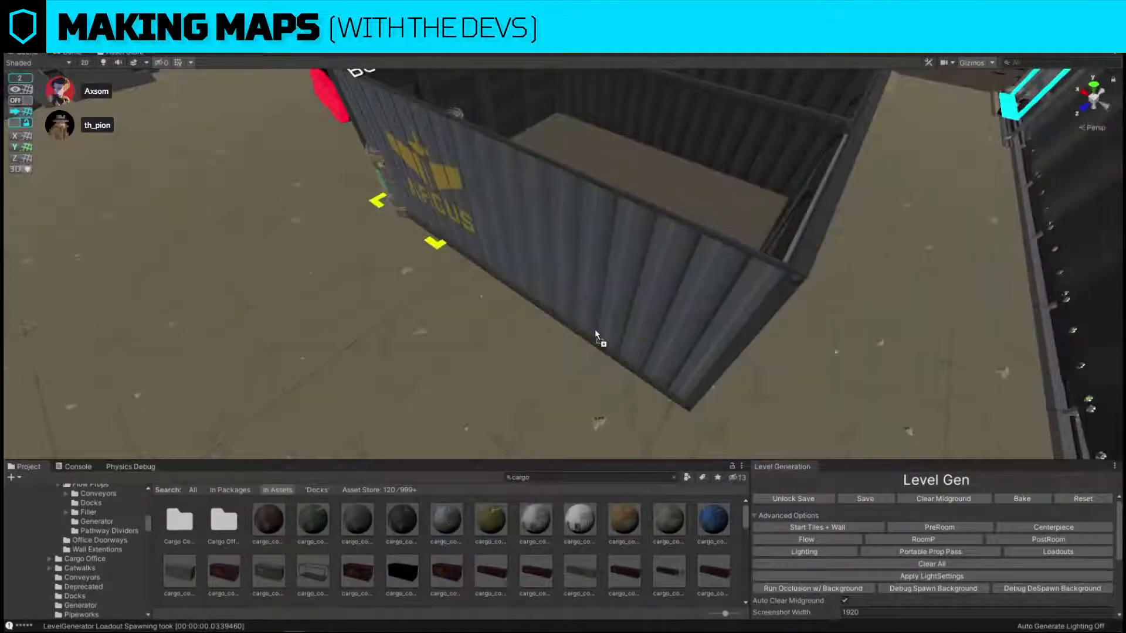
right_click_drag(595, 329, 594, 329)
left_click_drag(457, 521, 457, 346)
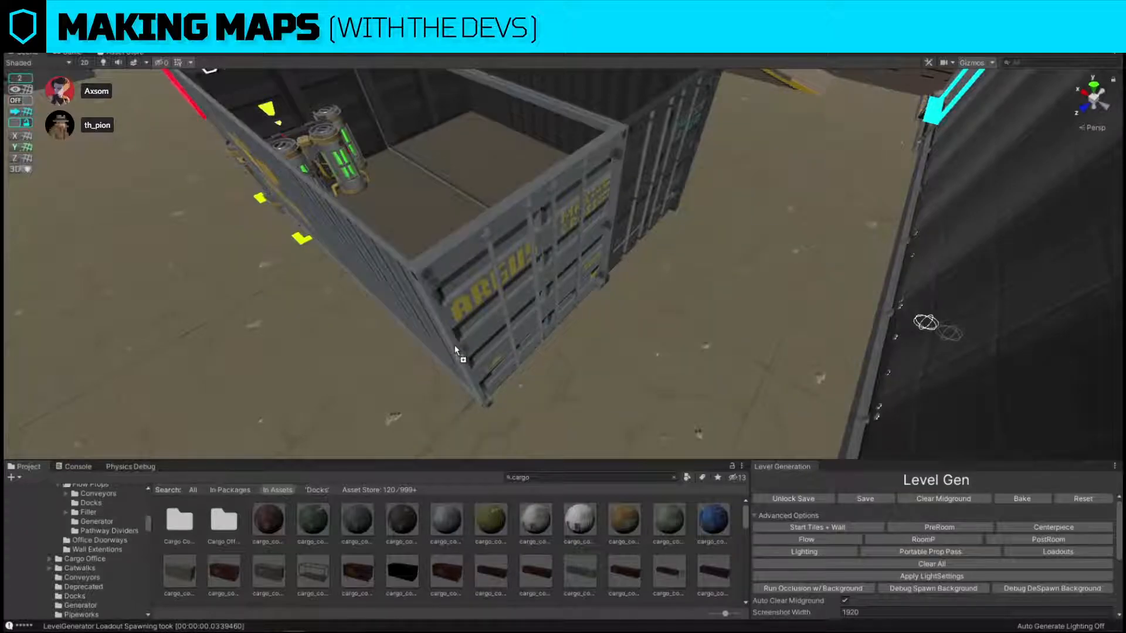
right_click_drag(455, 346, 793, 274)
Move the bomb prop out of the containers onto the open hall floor.
right_click_drag(643, 277, 585, 312)
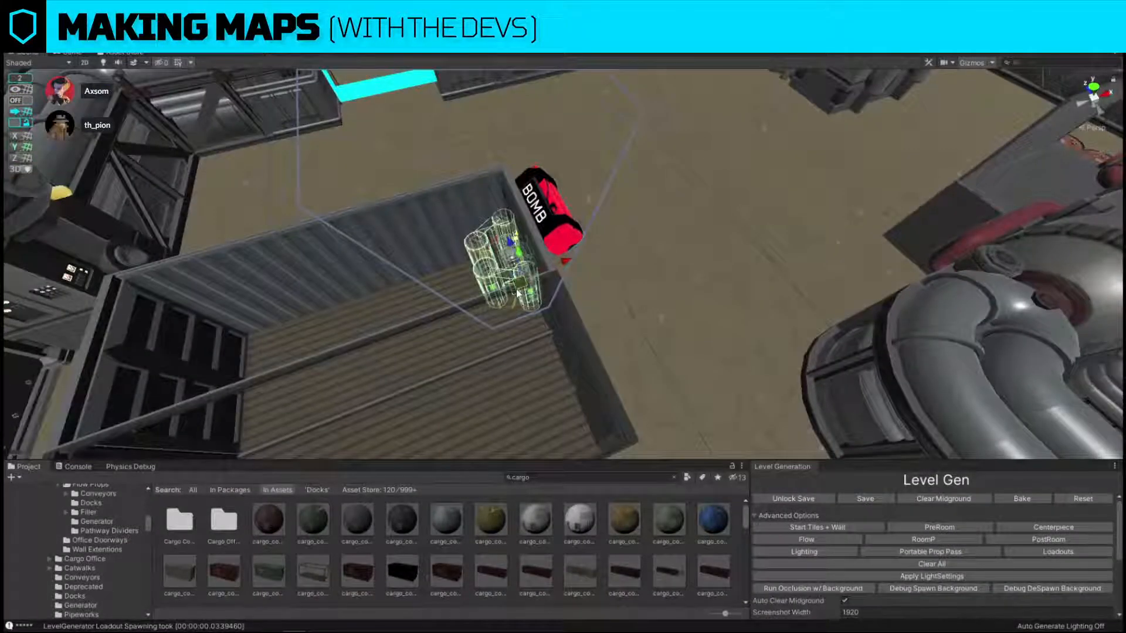
left_click_drag(566, 261, 839, 173)
right_click_drag(791, 182, 507, 179)
Apply the blue-grey Argus material to the remaining dark door panels on the second container's other end.
left_click_drag(452, 509, 463, 394)
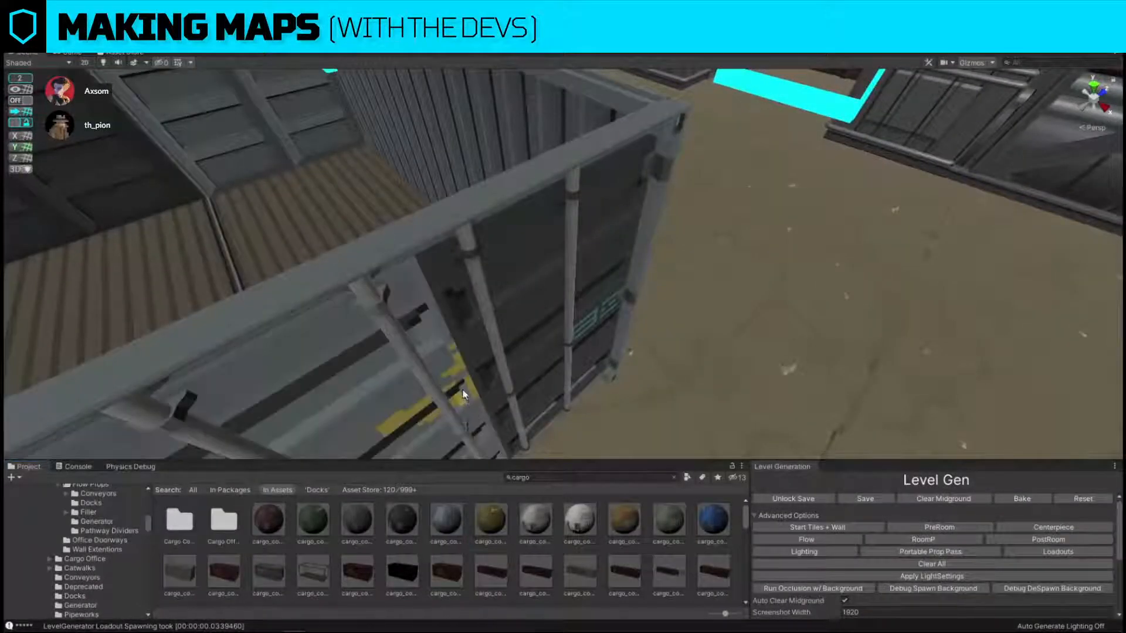
left_click_drag(443, 526, 560, 370)
right_click_drag(560, 370, 518, 326)
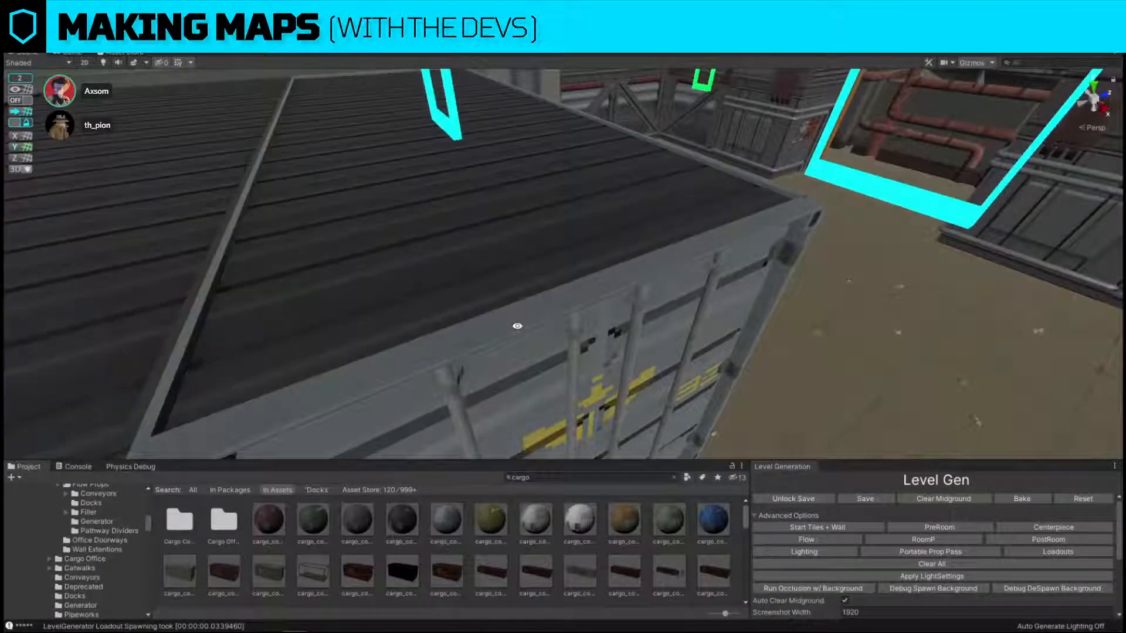
left_click_drag(446, 399, 431, 240)
right_click_drag(432, 241, 689, 300)
key("Delete")
Turn snapping on and move the bomb prop from the hall floor into the joined containers.
left_click(24, 101)
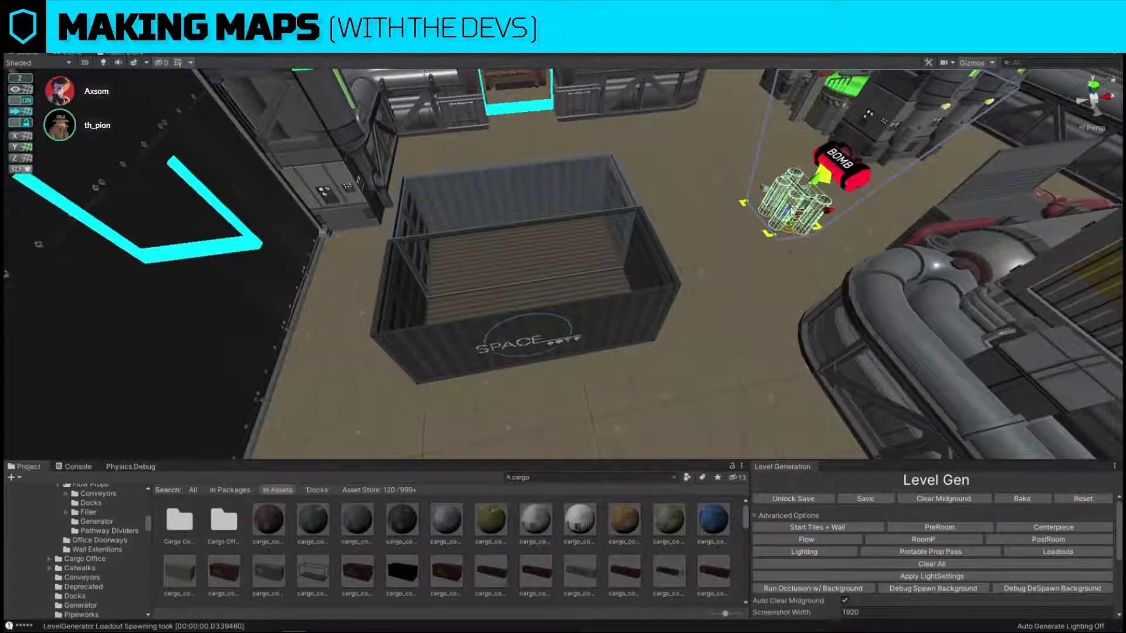
left_click_drag(795, 223, 526, 292)
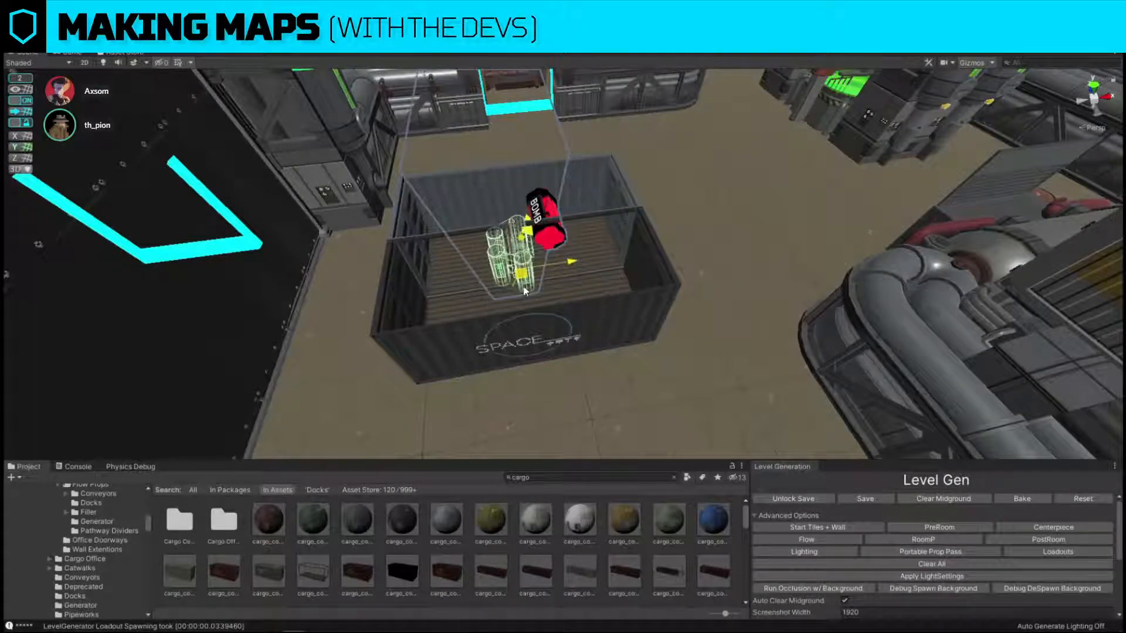
key("w")
right_click_drag(666, 274, 647, 297)
Turn snapping off and fine-tune the bomb prop's position so it stands on the container floor.
left_click(24, 101)
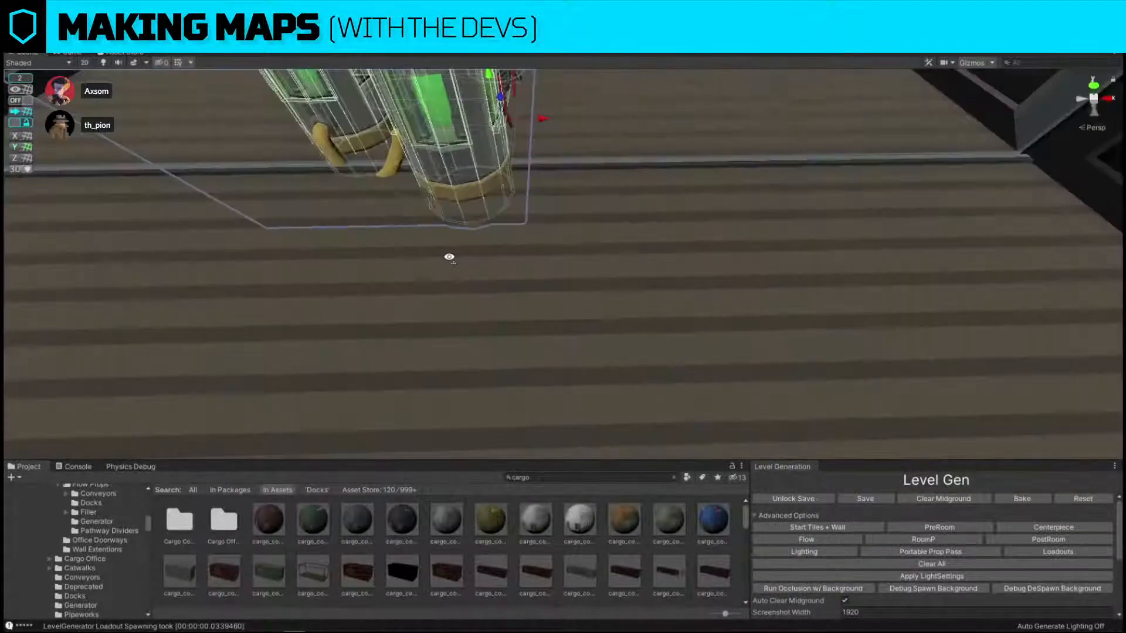
right_click_drag(448, 254, 568, 284)
left_click_drag(533, 284, 534, 252)
key("w")
right_click_drag(534, 252, 545, 281)
key("s")
key("w")
key("s")
Turn snapping back on and centre the bomb prop within the joined containers.
left_click(24, 100)
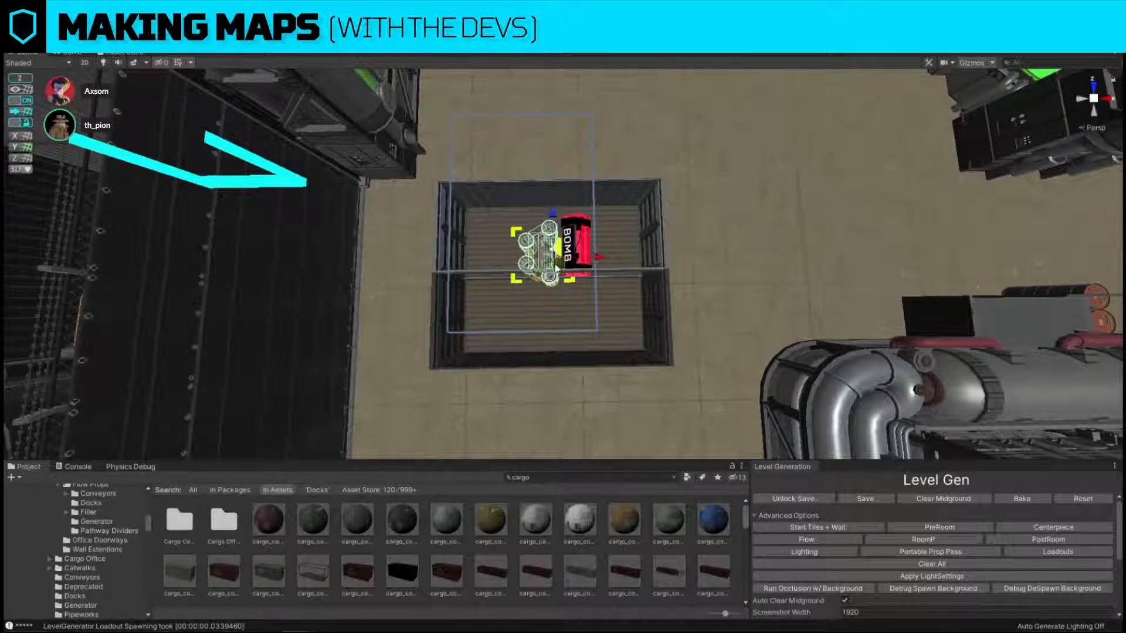
left_click_drag(556, 266, 555, 292)
key("s")
right_click_drag(555, 292, 555, 291)
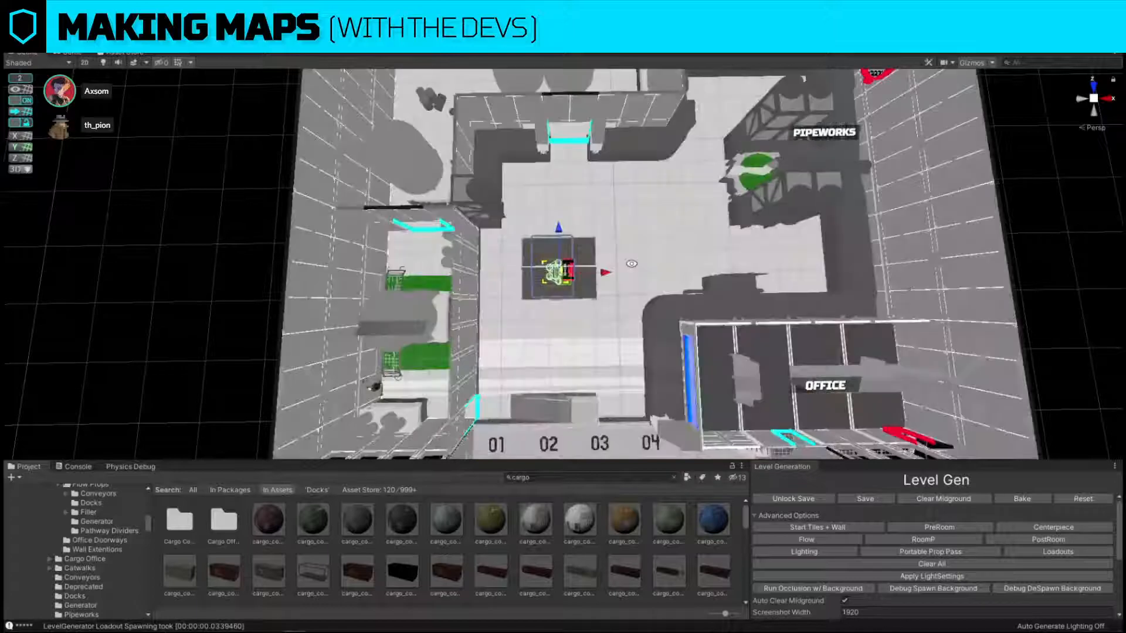
Examine the container bomb site's position in the hall relative to the entrances, pipeworks, office and docks.
right_click_drag(632, 279, 537, 209)
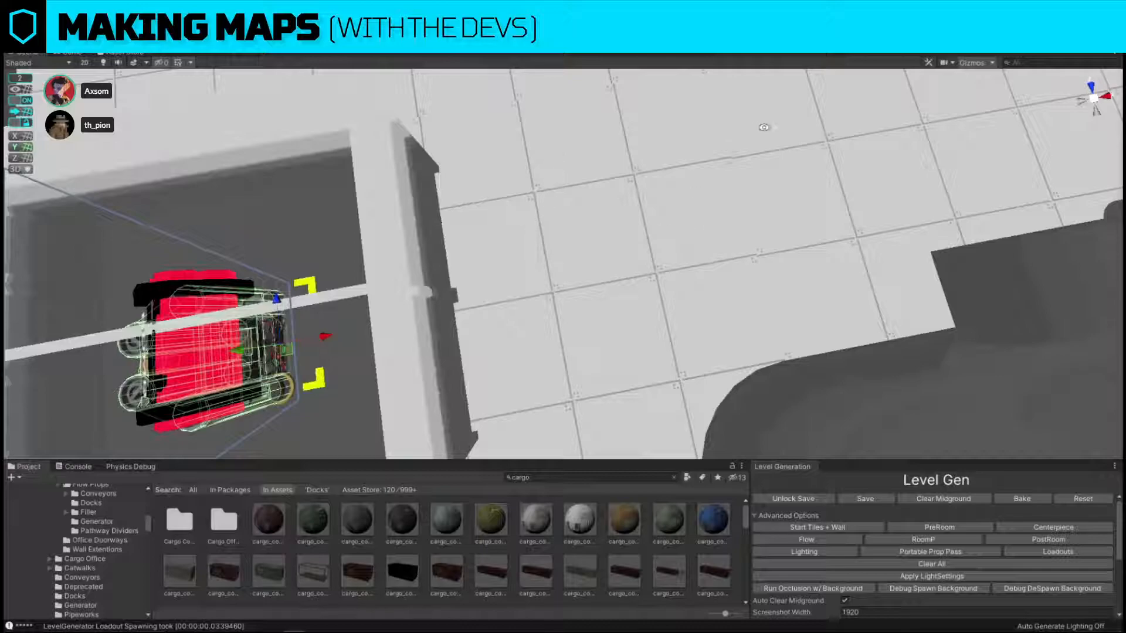
right_click_drag(708, 192, 727, 155)
key("s")
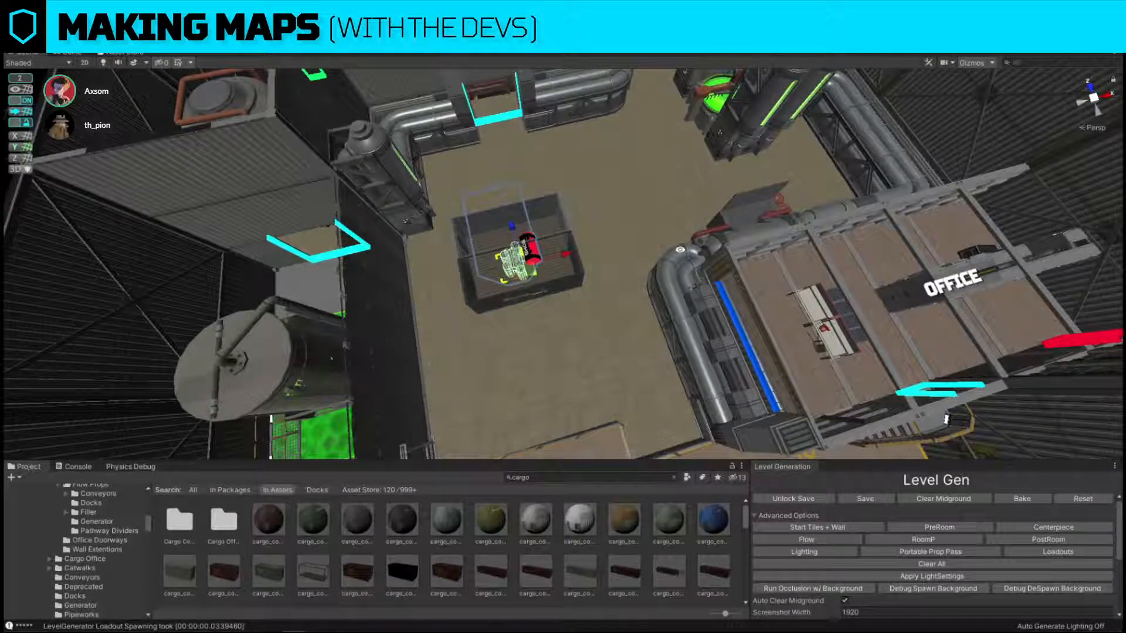
key("s")
right_click_drag(854, 183, 869, 171)
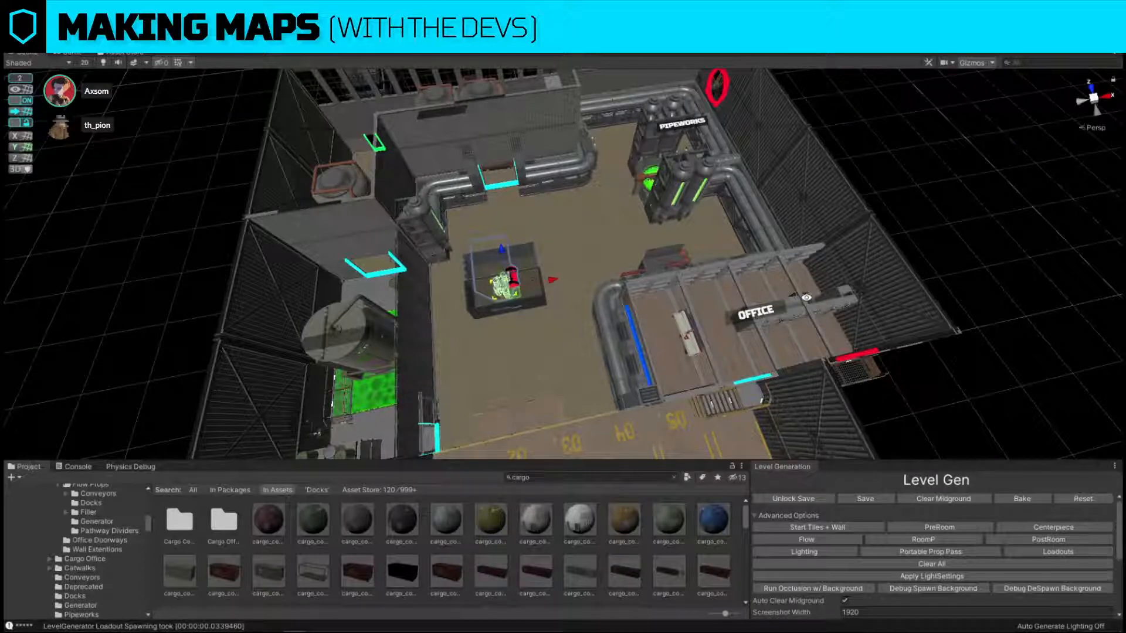
key("s")
right_click_drag(806, 297, 695, 265)
key("w")
key("w")
key("s")
left_click_drag(578, 308, 493, 317)
right_click_drag(493, 316, 513, 194)
key("w")
Turn snapping off and move the bomb prop toward the seam between the two joined containers.
left_click_drag(498, 254, 547, 231)
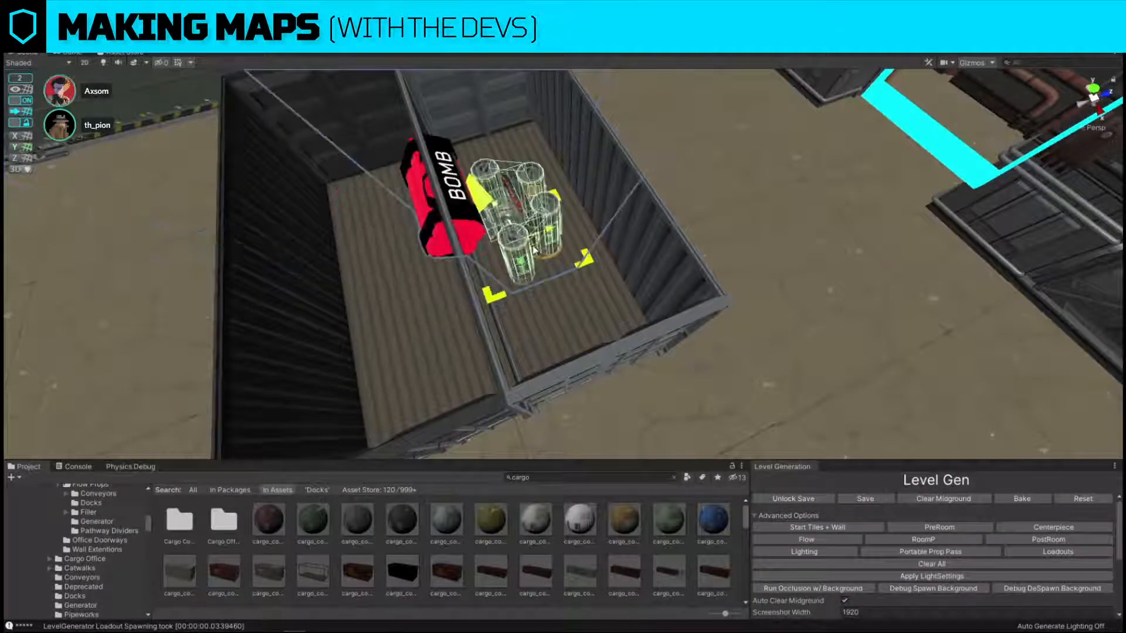
left_click(20, 100)
right_click_drag(411, 155, 432, 132)
key("w")
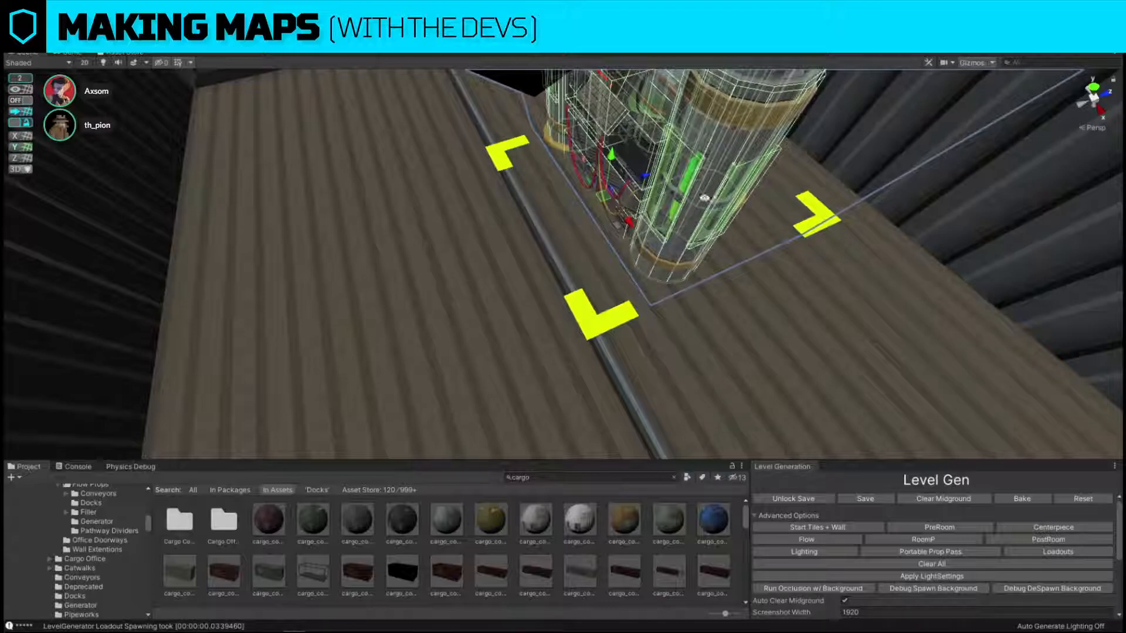
left_click_drag(646, 179, 601, 193)
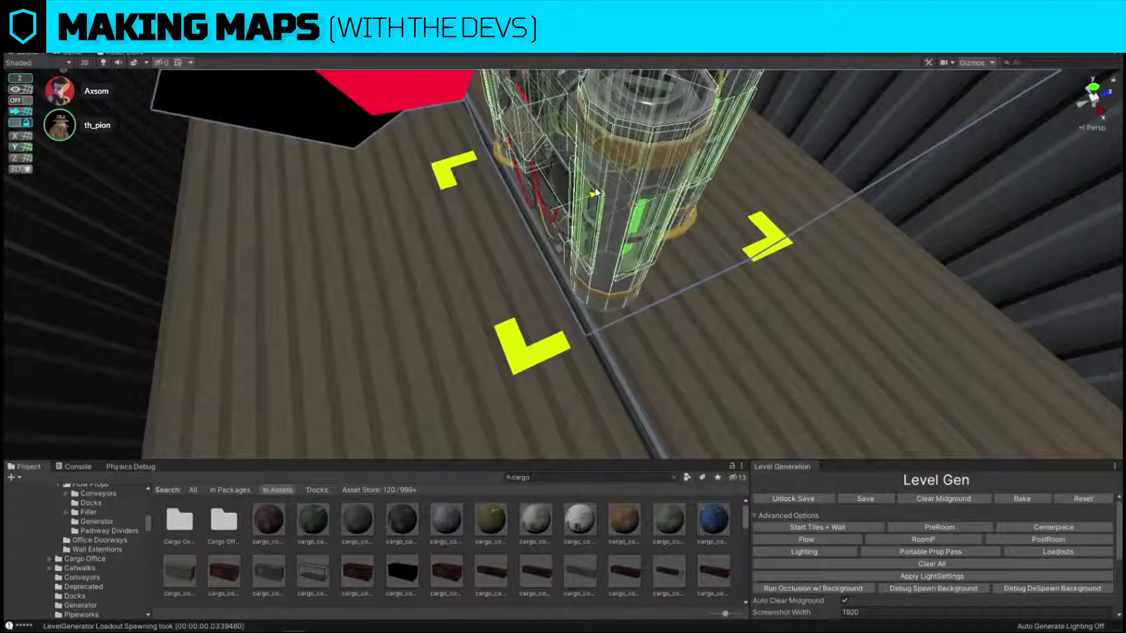
key("s")
right_click_drag(600, 193, 623, 217)
Select the end door of the bomb-site container and rotate it open.
left_click(625, 273)
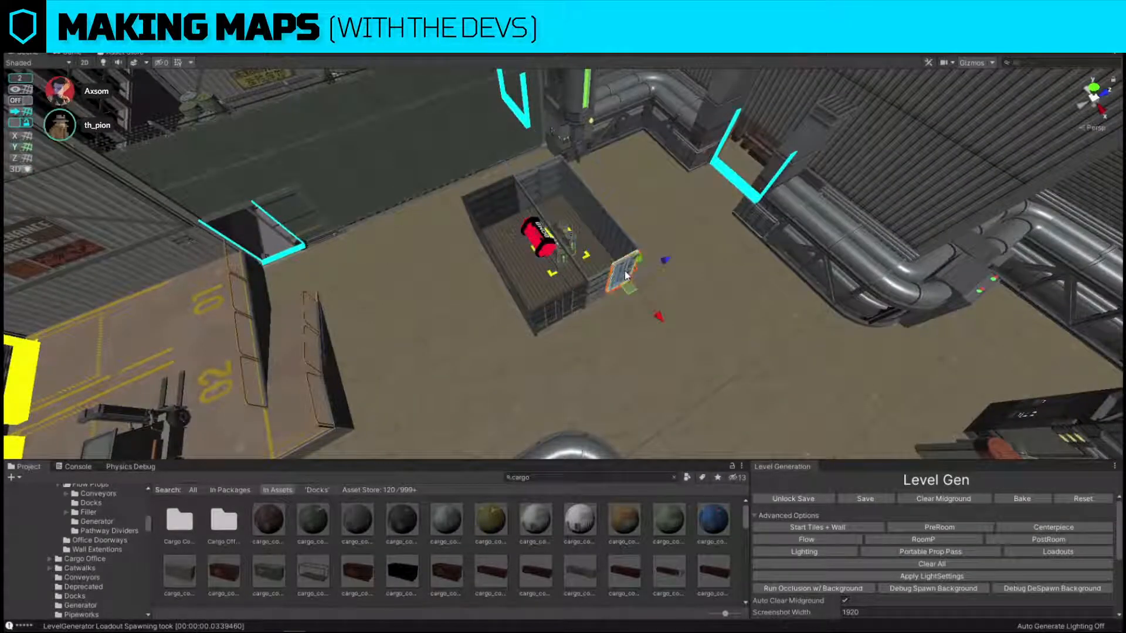
key("w")
right_click_drag(625, 273, 534, 287)
key("e")
left_click_drag(526, 322, 1038, 297)
right_click_drag(763, 285, 601, 414)
key("a")
left_click(620, 335)
left_click(620, 336)
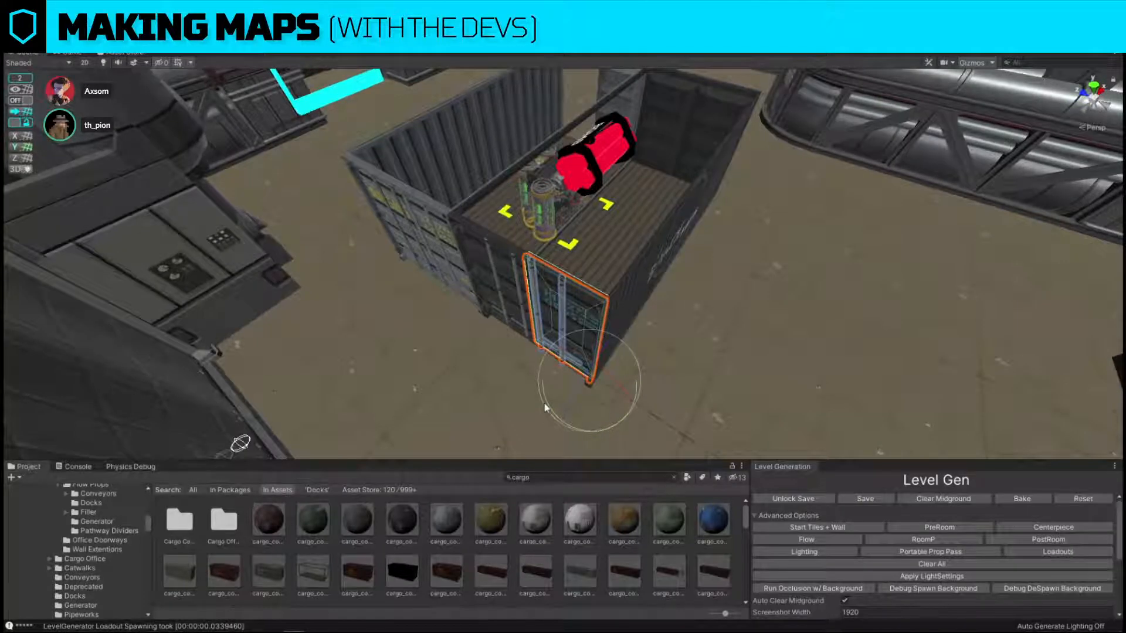
left_click_drag(544, 403, 431, 412)
right_click_drag(435, 355, 373, 341)
key("s")
Select both joined containers and rotate them a quarter turn so their long sides run toward the docks.
left_click(533, 243)
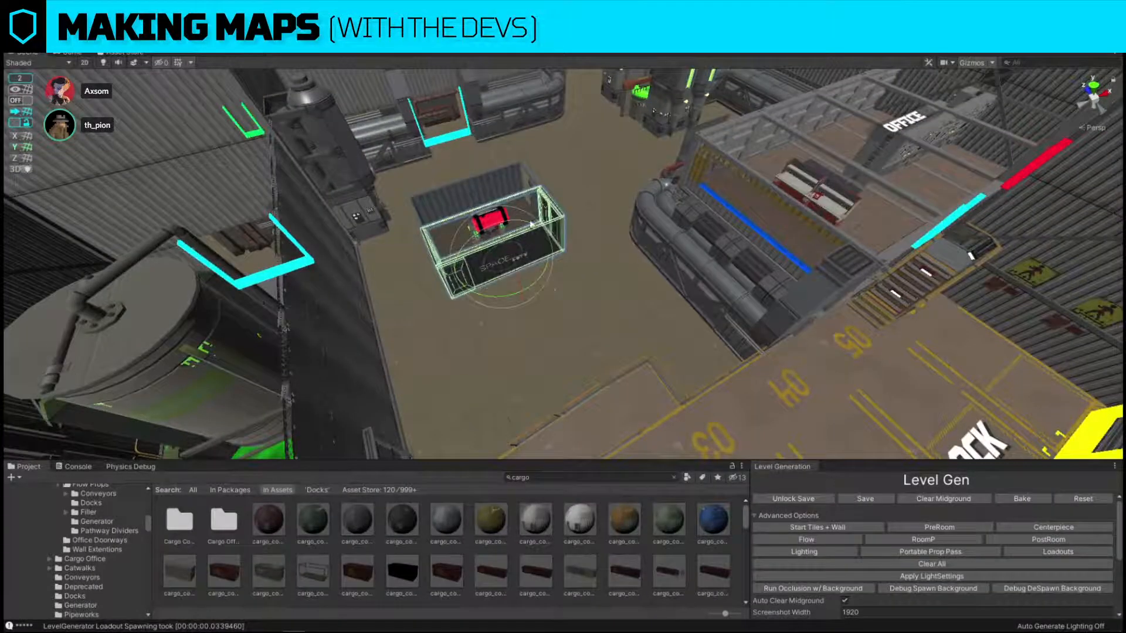
left_click(519, 195)
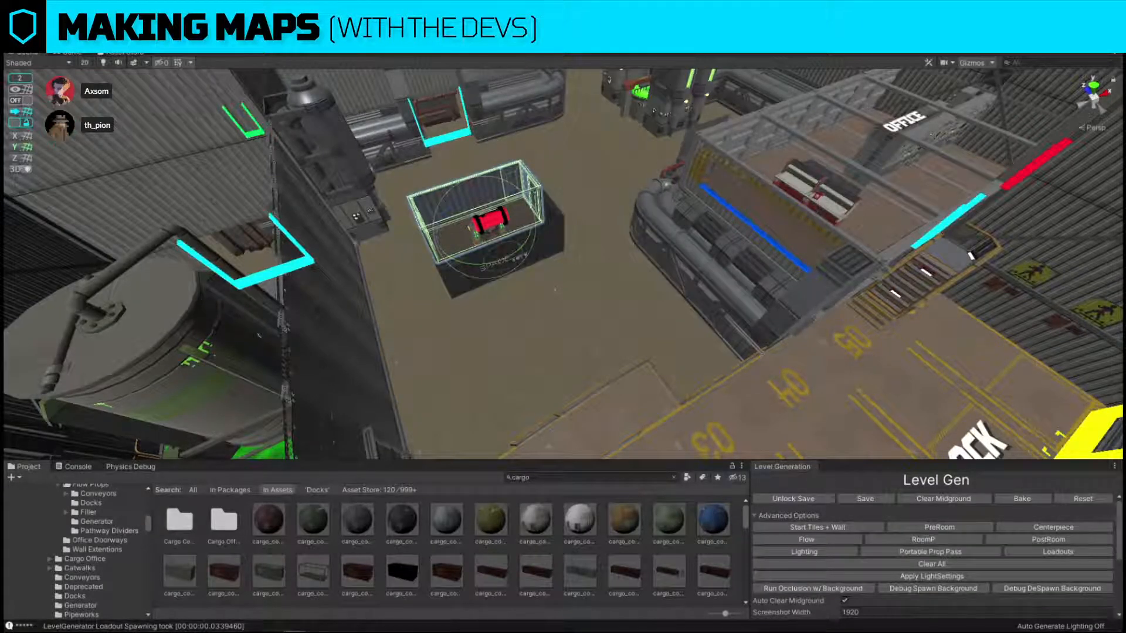
key("s")
right_click_drag(554, 289, 528, 352)
key("w")
key("s")
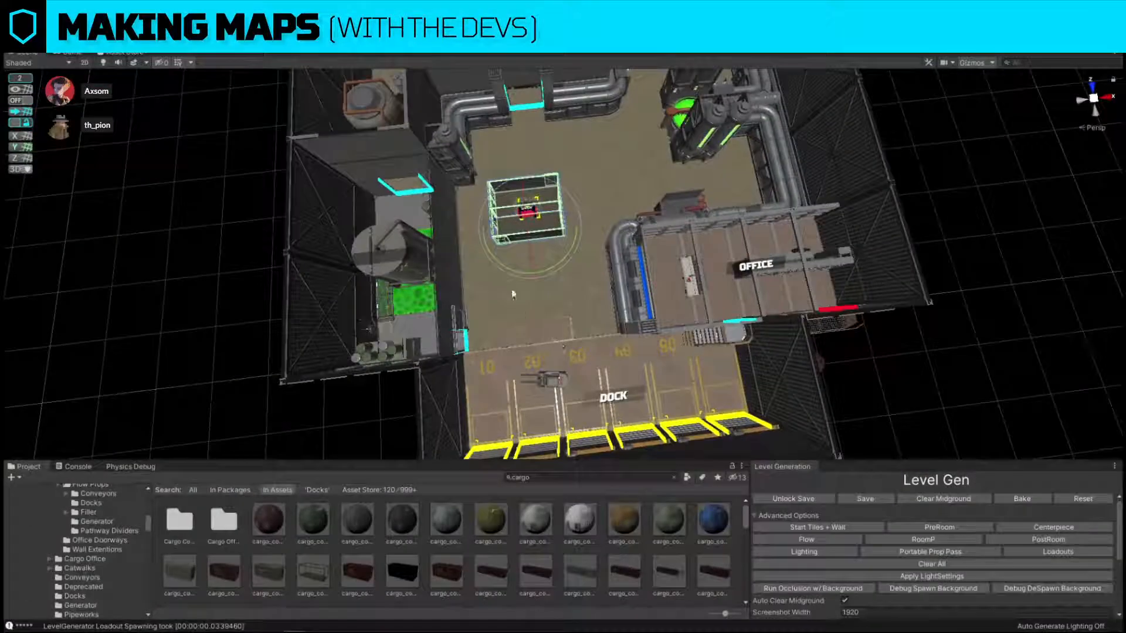
left_click_drag(558, 263, 685, 253)
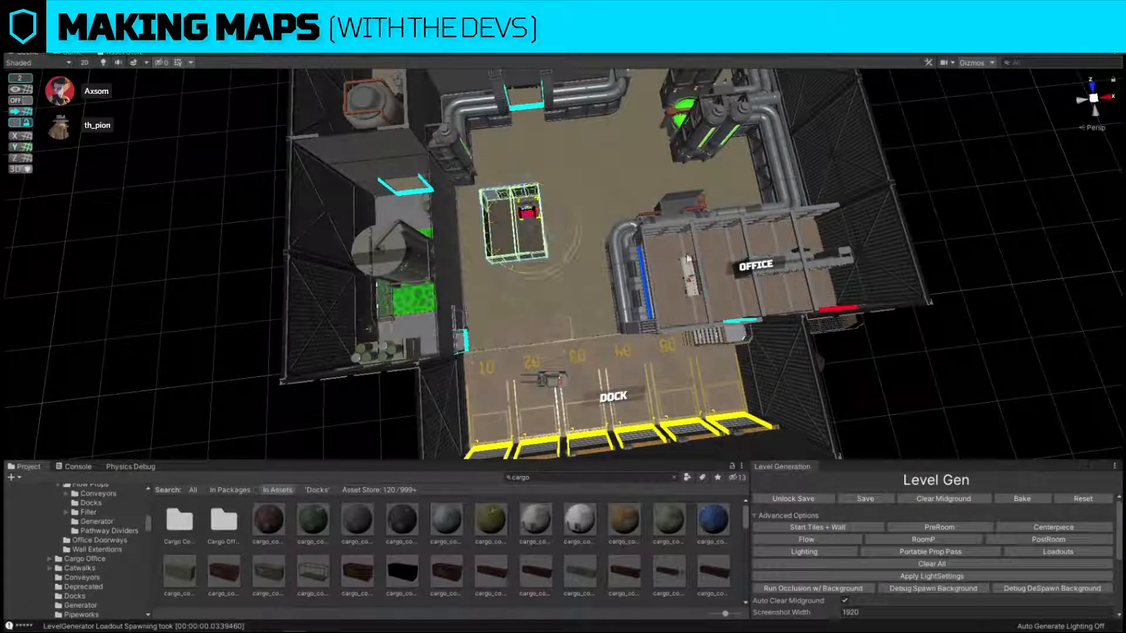
Move the rotated containers back around the bomb prop.
key("w")
left_click_drag(532, 237, 572, 249)
left_click_drag(557, 262, 595, 237)
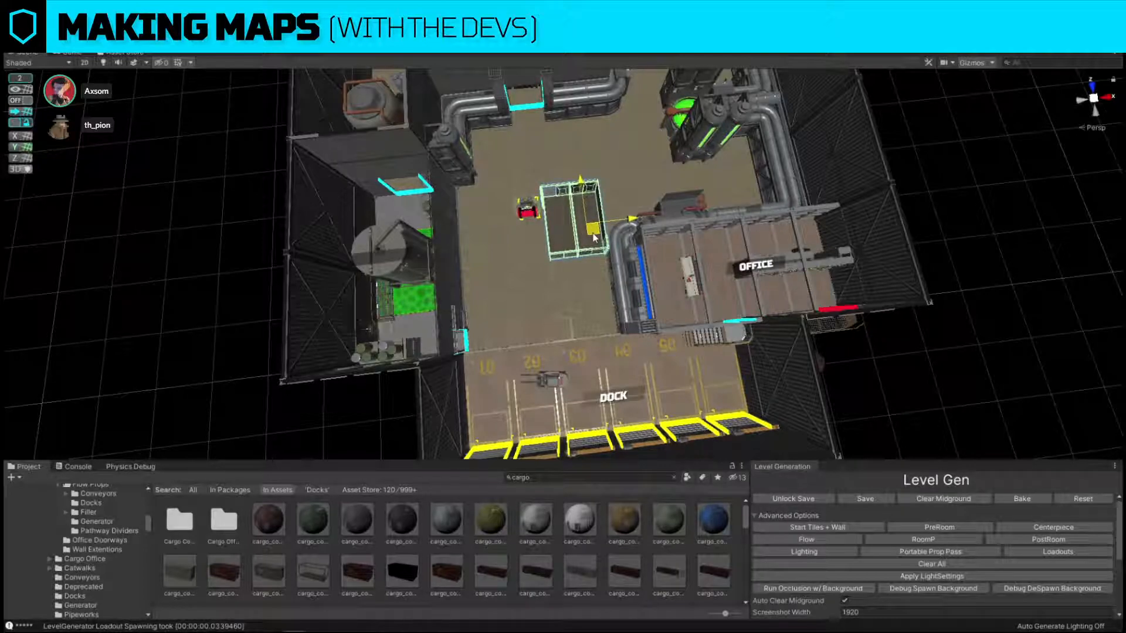
left_click_drag(594, 237, 552, 235)
Turn snapping on and line the joined containers up with the floor grid in the untextured view.
key("alt+m")
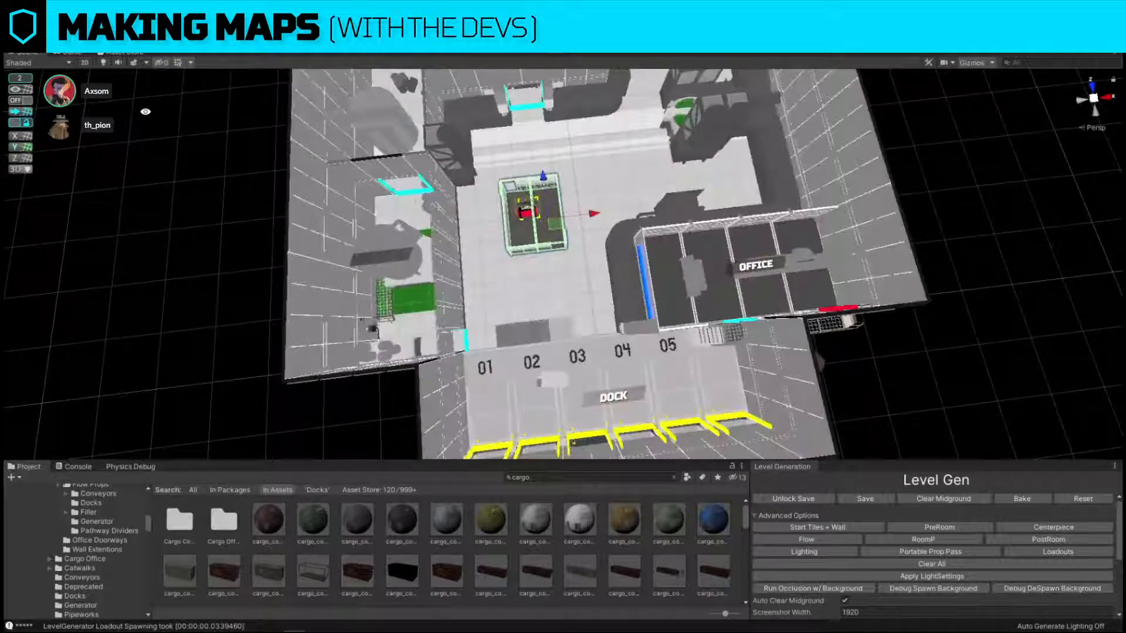
left_click(22, 101)
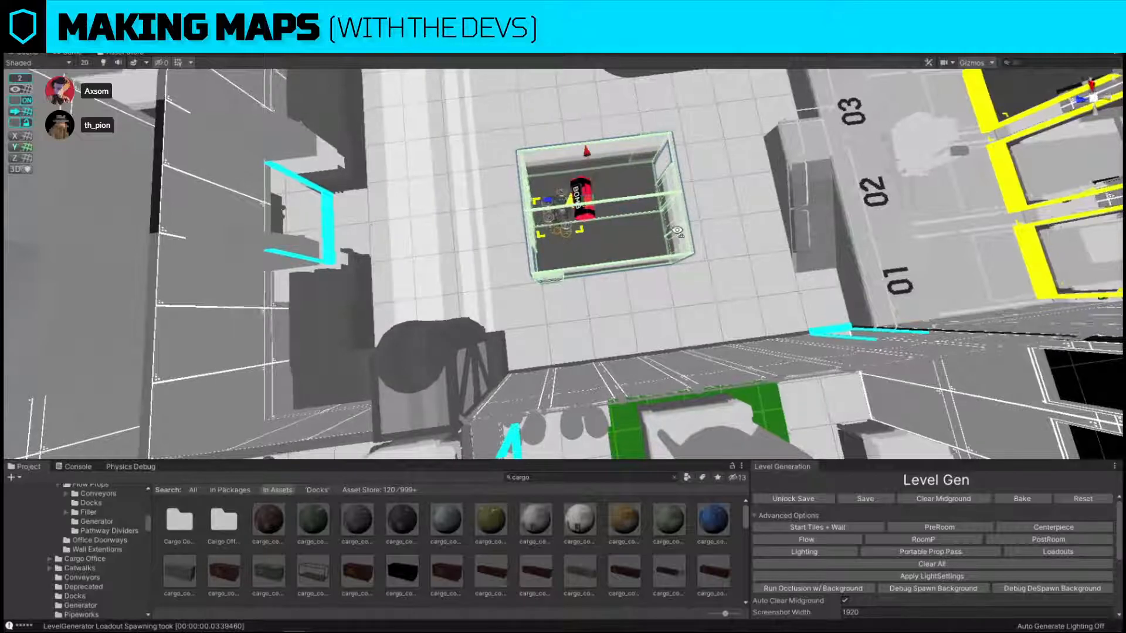
left_click_drag(571, 200, 287, 180, "alt")
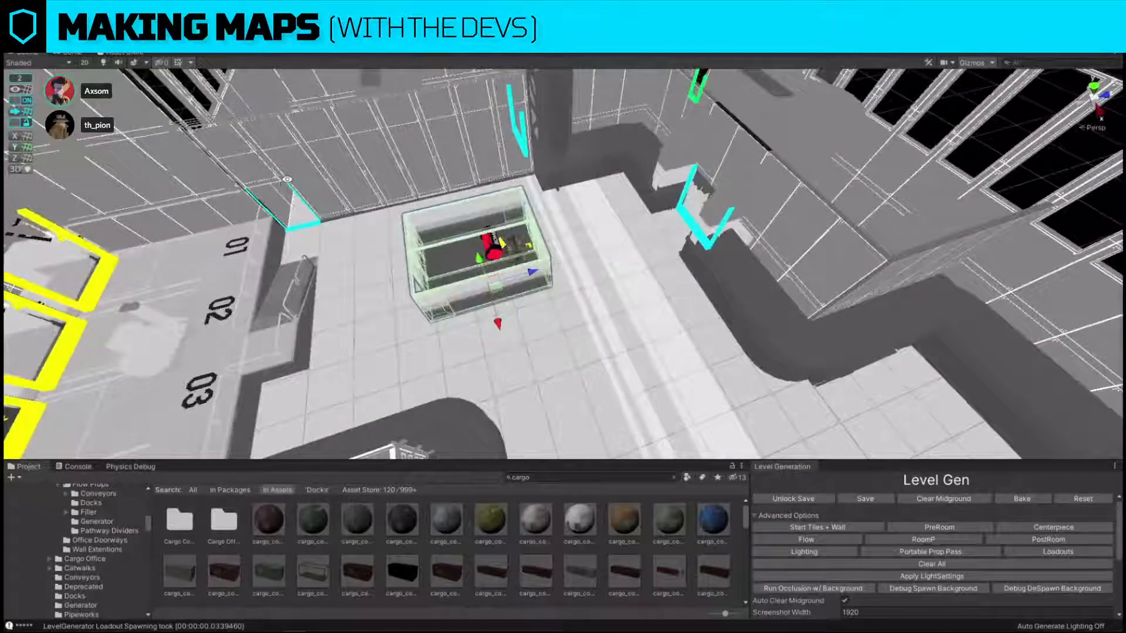
left_click_drag(502, 325, 766, 335, "alt")
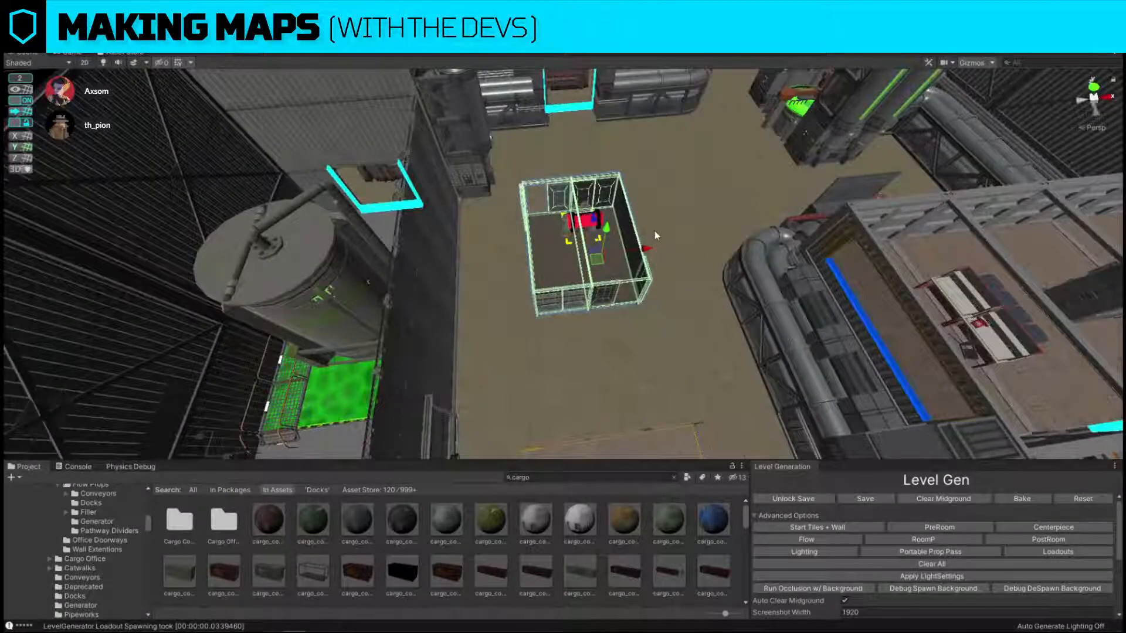
Select the bomb prop and move it off the seam into one of the joined containers.
left_click(574, 234)
key("f")
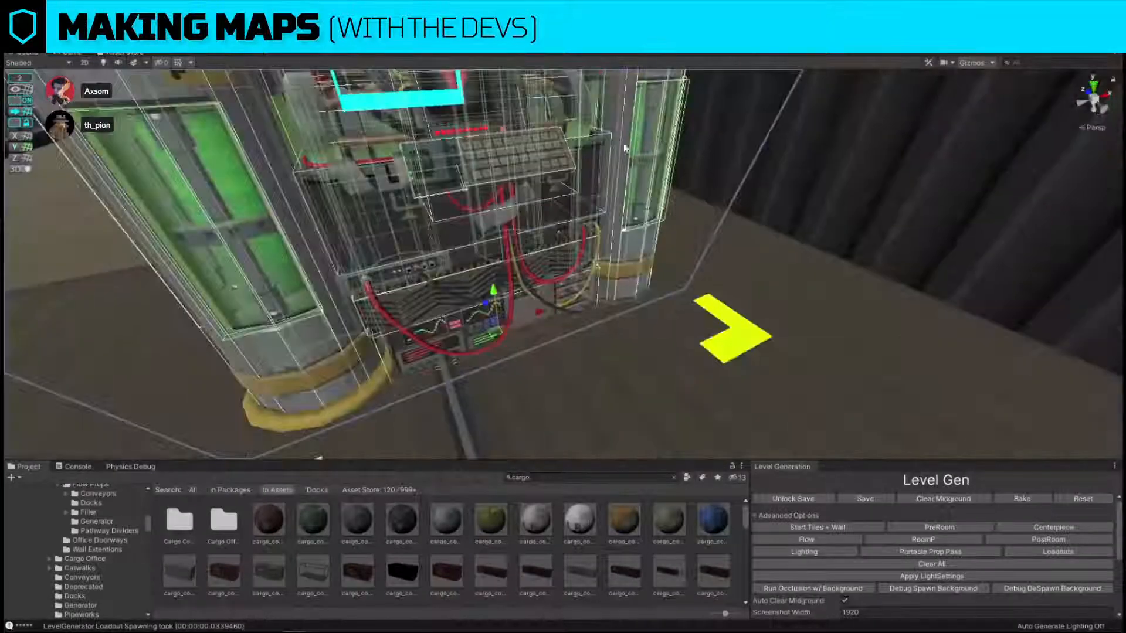
right_click_drag(507, 213, 557, 324)
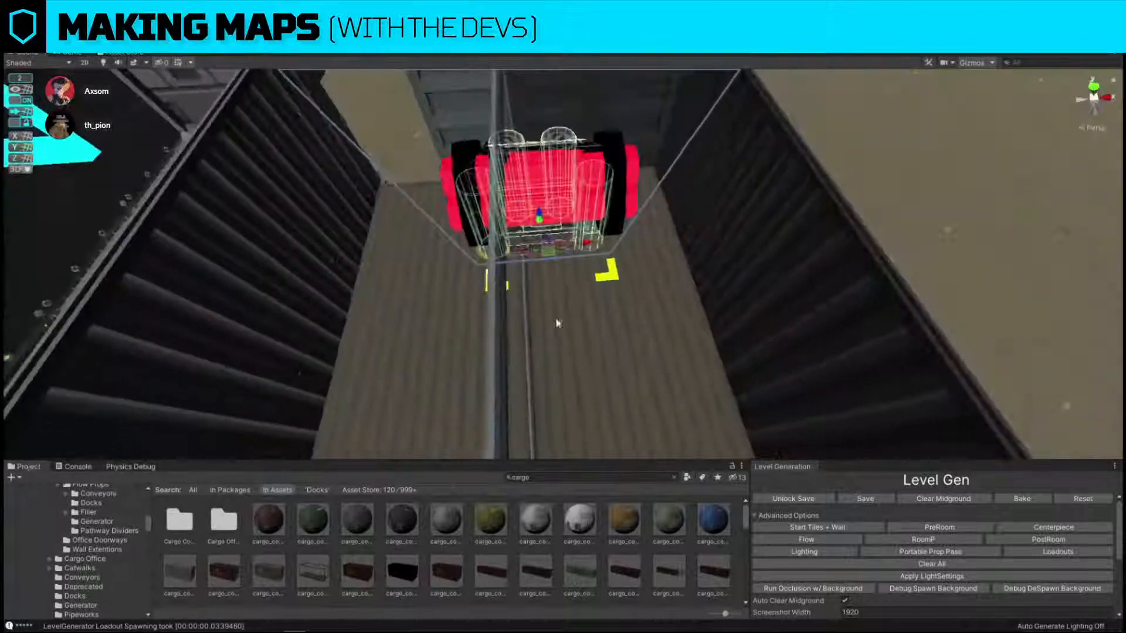
left_click_drag(553, 252, 634, 317)
right_click_drag(633, 317, 811, 210)
Duplicate the bomb prop beside the original and replace the copy with the cl_Pallet_Water_Large prefab.
key("ctrl+d")
left_click_drag(624, 271, 447, 276)
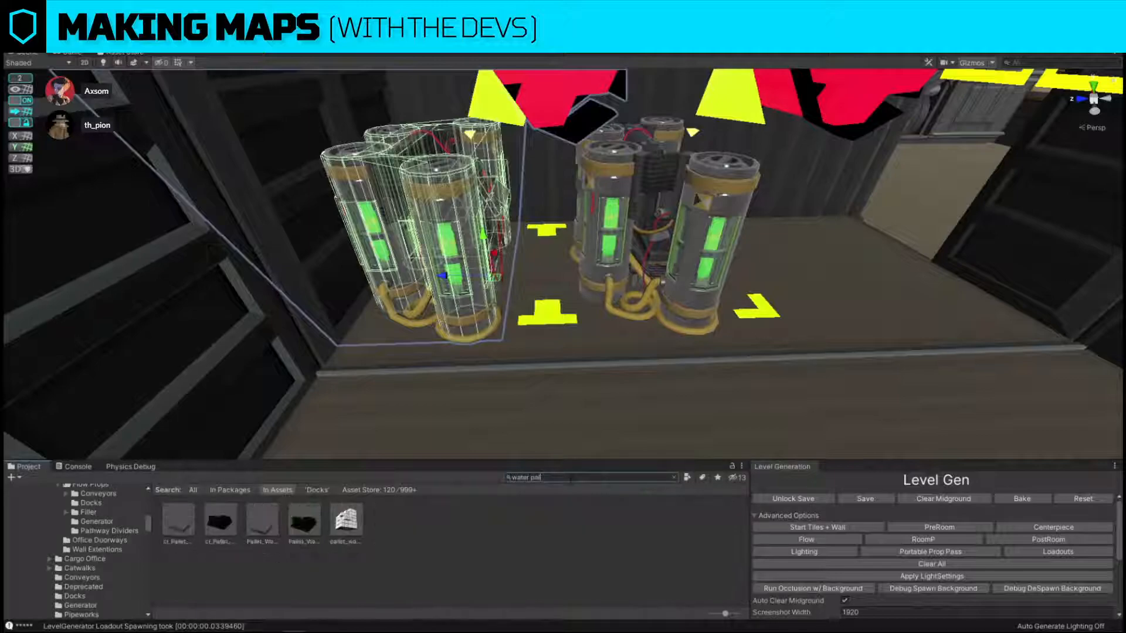
key("ctrl+shift+r")
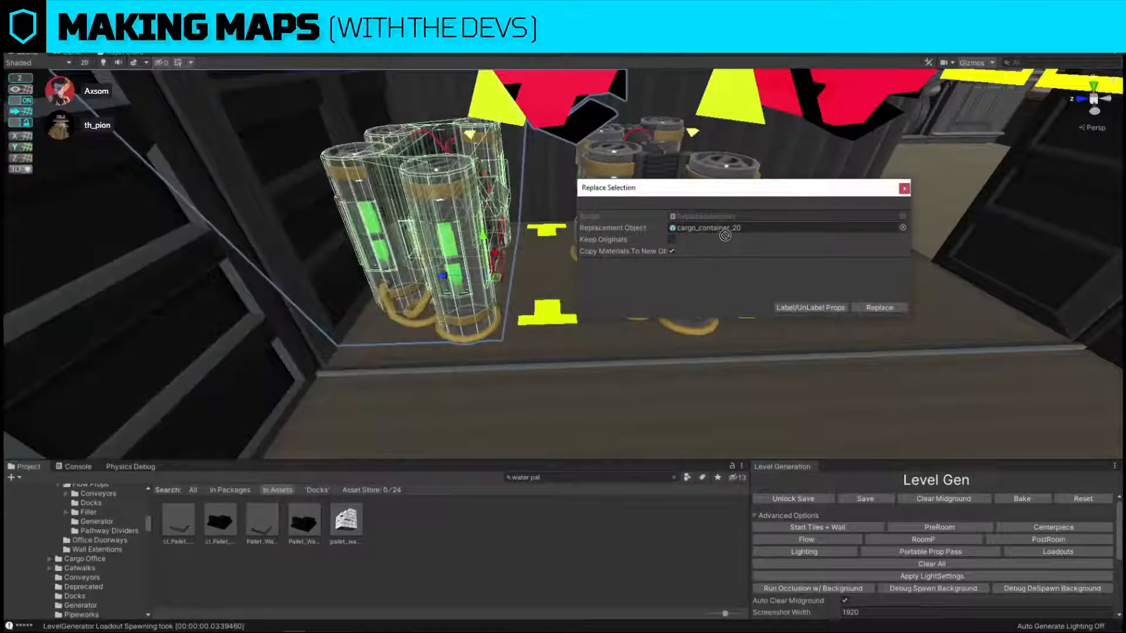
left_click(889, 308)
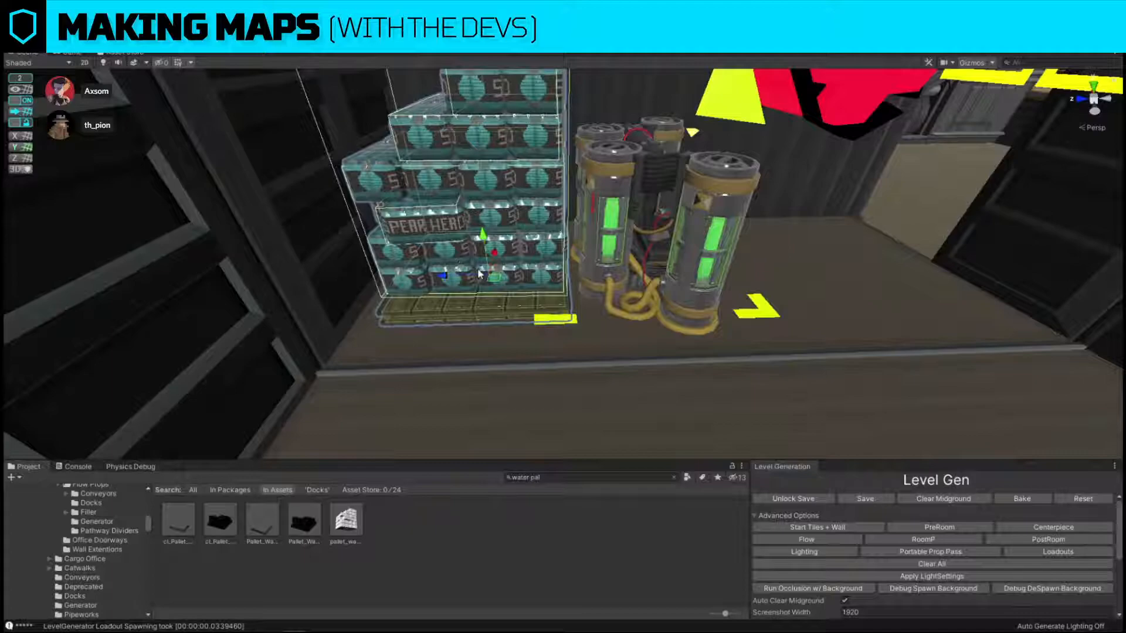
Shift the water pallet toward the container's end, away from the bomb prop.
key("f")
left_click_drag(496, 277, 468, 277)
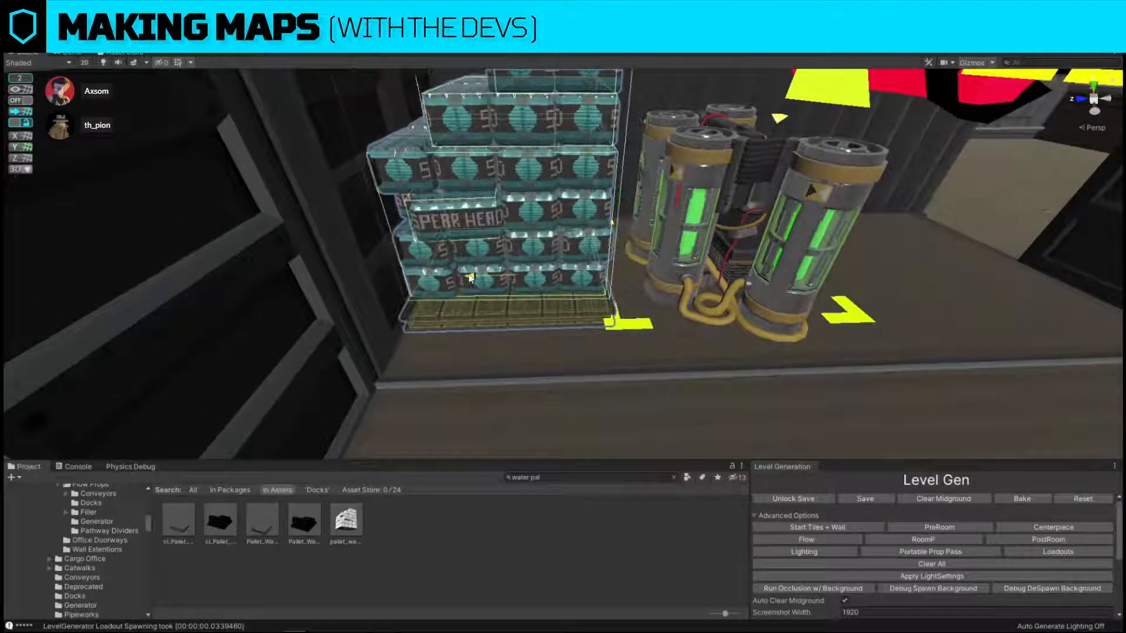
right_click_drag(474, 277, 490, 259)
Shift the bomb prop sideways toward the container's side wall.
key("w")
key("s")
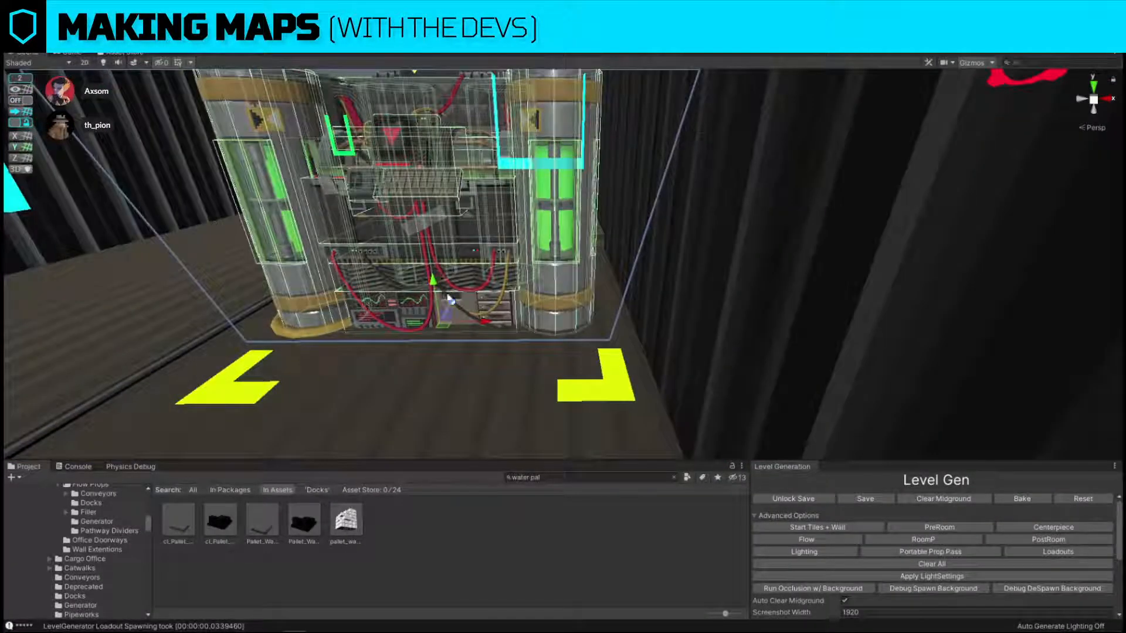
left_click_drag(430, 279, 430, 285)
left_click_drag(485, 326, 521, 326)
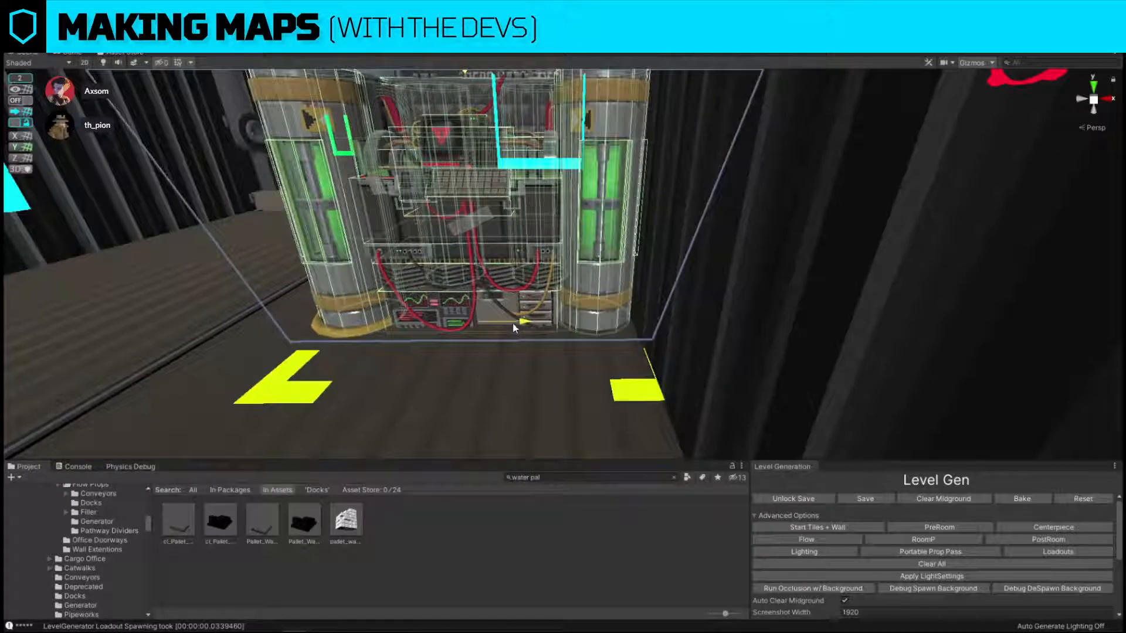
Select the forklift on the loading dock and move it closer to dock 01.
key("a")
right_click_drag(520, 325, 624, 265)
left_click_drag(624, 265, 673, 327, "alt")
left_click_drag(676, 329, 652, 336)
key("d")
right_click_drag(653, 336, 628, 524)
key("w")
key("w")
key("w")
key("s")
left_click(545, 315)
left_click_drag(526, 290, 453, 309)
key("w")
right_click_drag(453, 310, 630, 352)
key("s")
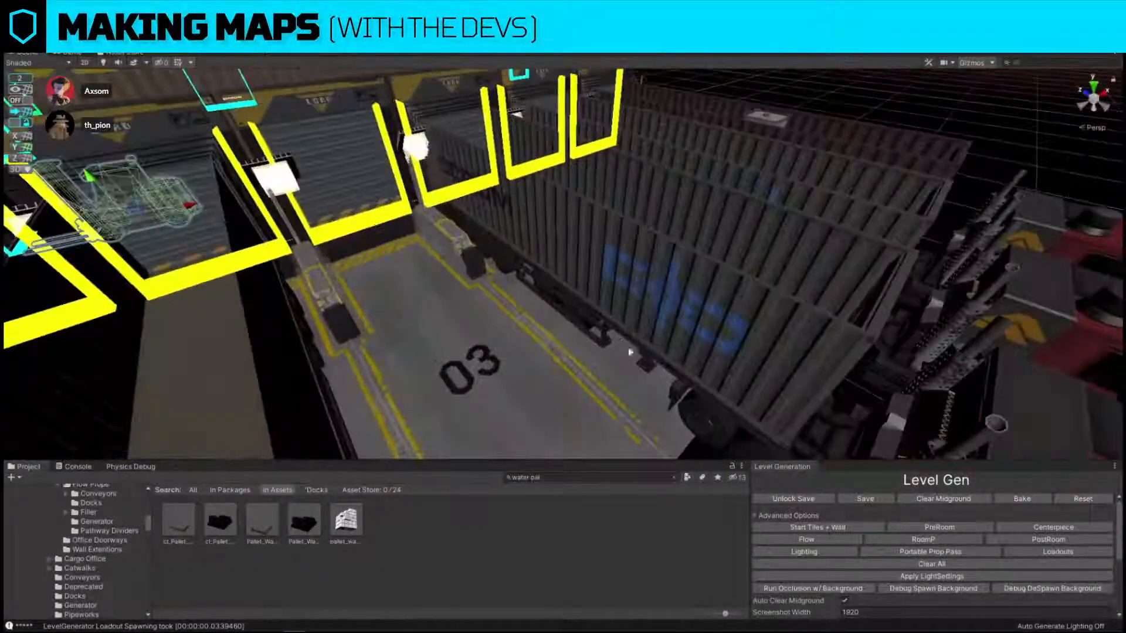
Rearrange the truck trailers so docks 03 and 04 are occupied and dock 02 is left empty.
left_click(584, 321)
right_click_drag(522, 205, 378, 292)
key("s")
left_click_drag(674, 271, 451, 251)
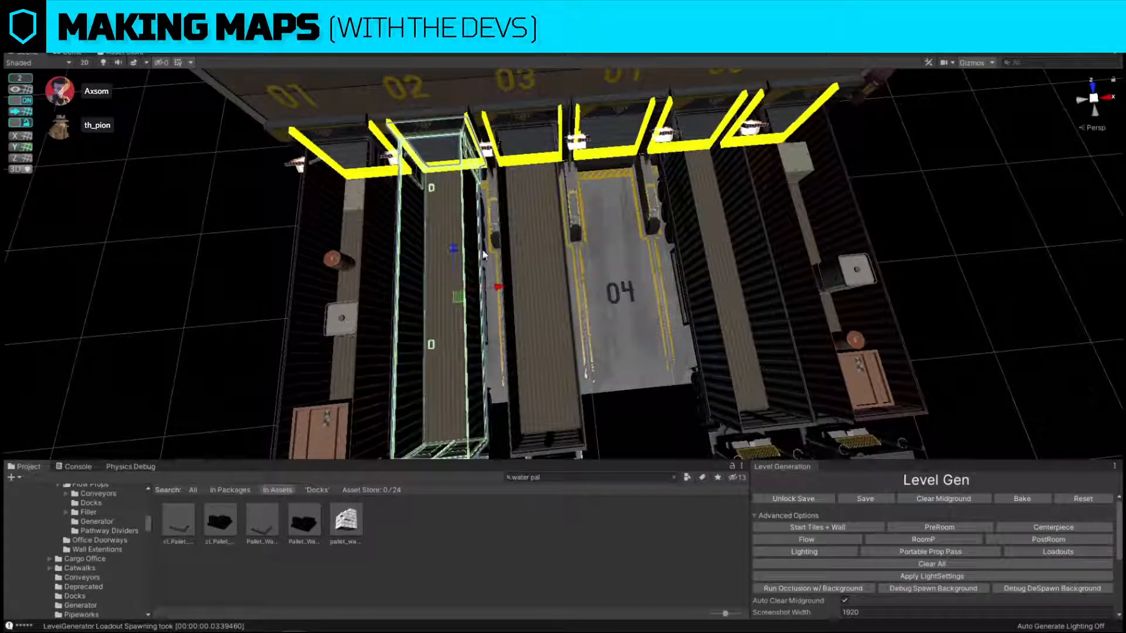
left_click_drag(502, 287, 672, 276)
key("ctrl+z")
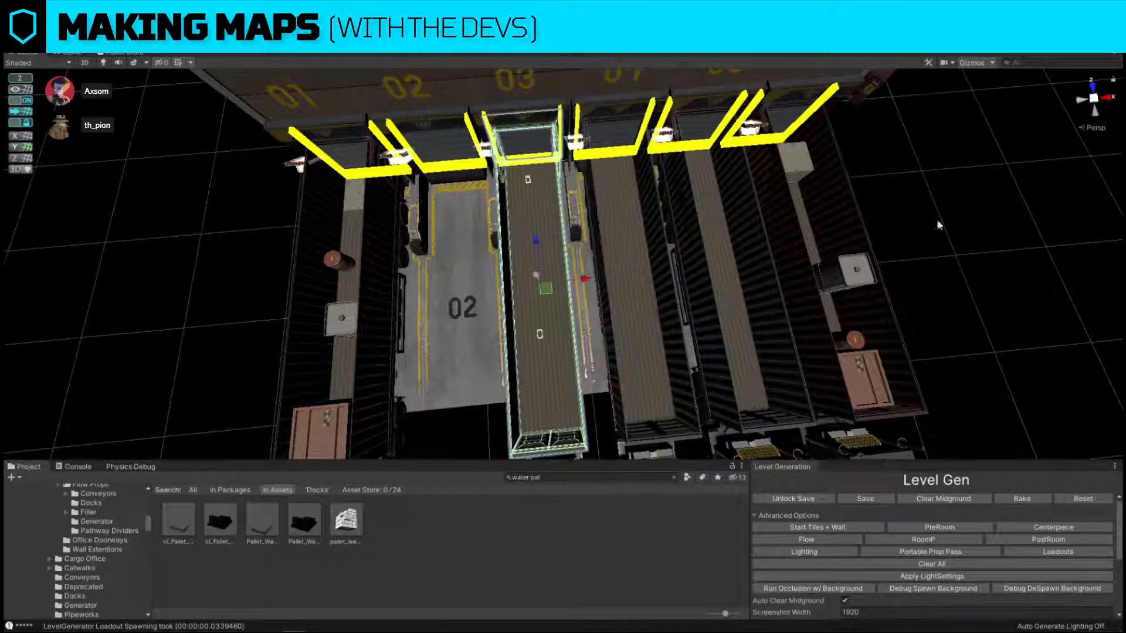
Replace the trailer in dock 03 with another prefab from the factory Docks folder.
left_click(489, 294)
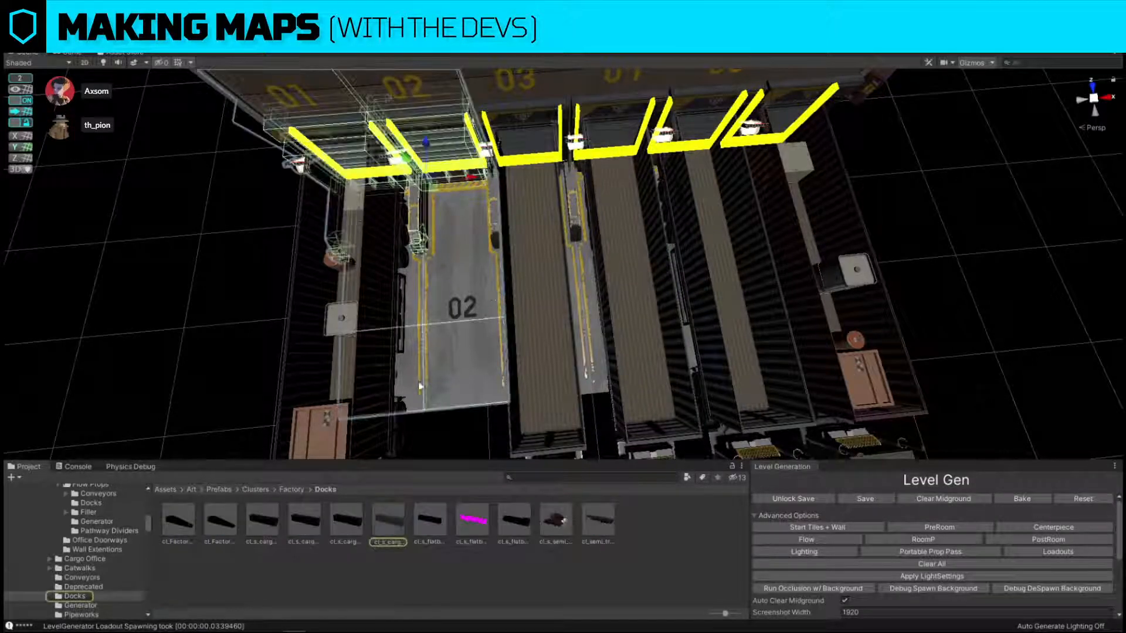
left_click(559, 337)
key("ctrl+shift+r")
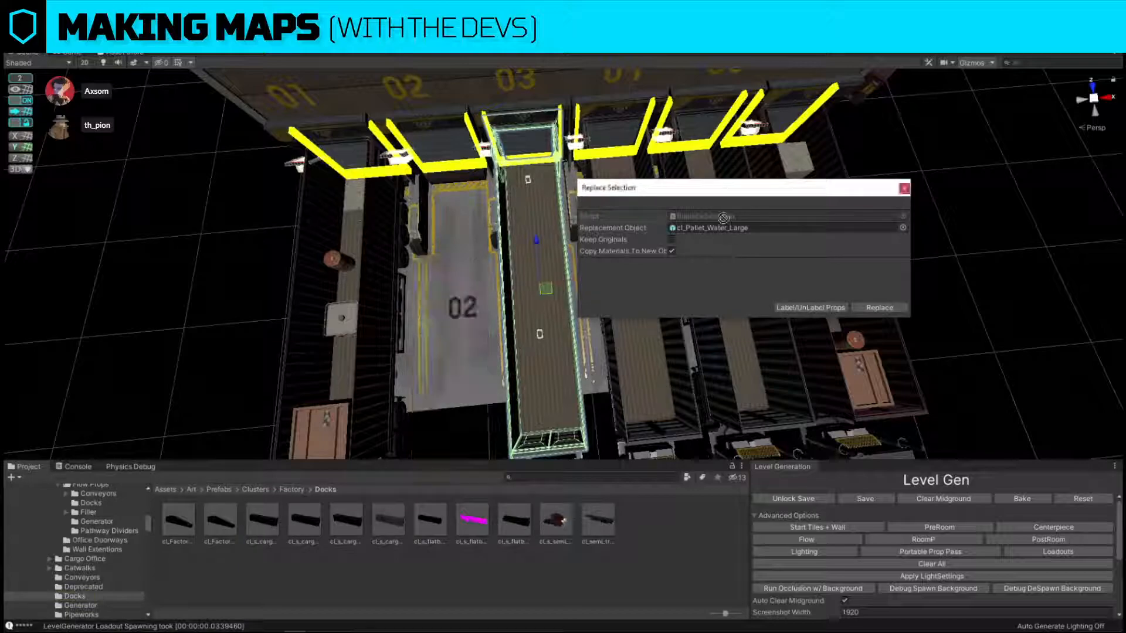
left_click_drag(723, 218, 762, 228)
left_click(895, 306)
Examine the hall and loading dock layout around the container bomb site, entrances and dock doors.
key("w")
right_click_drag(770, 293, 862, 184)
key("w")
right_click_drag(566, 296, 667, 453)
key("w")
key("s")
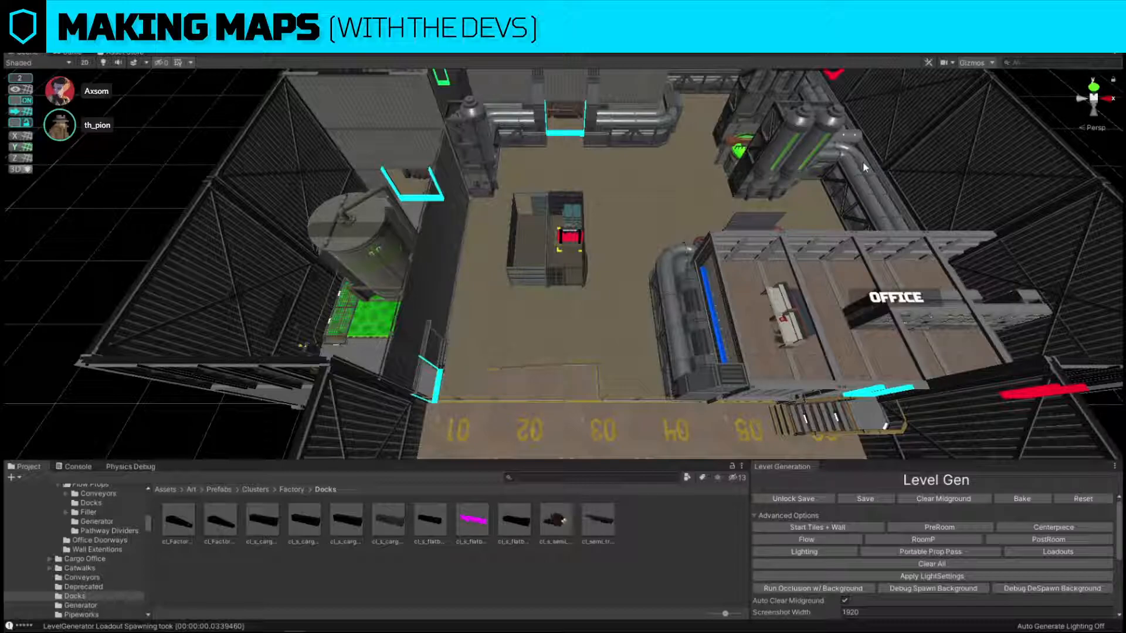
right_click_drag(563, 234, 341, 123)
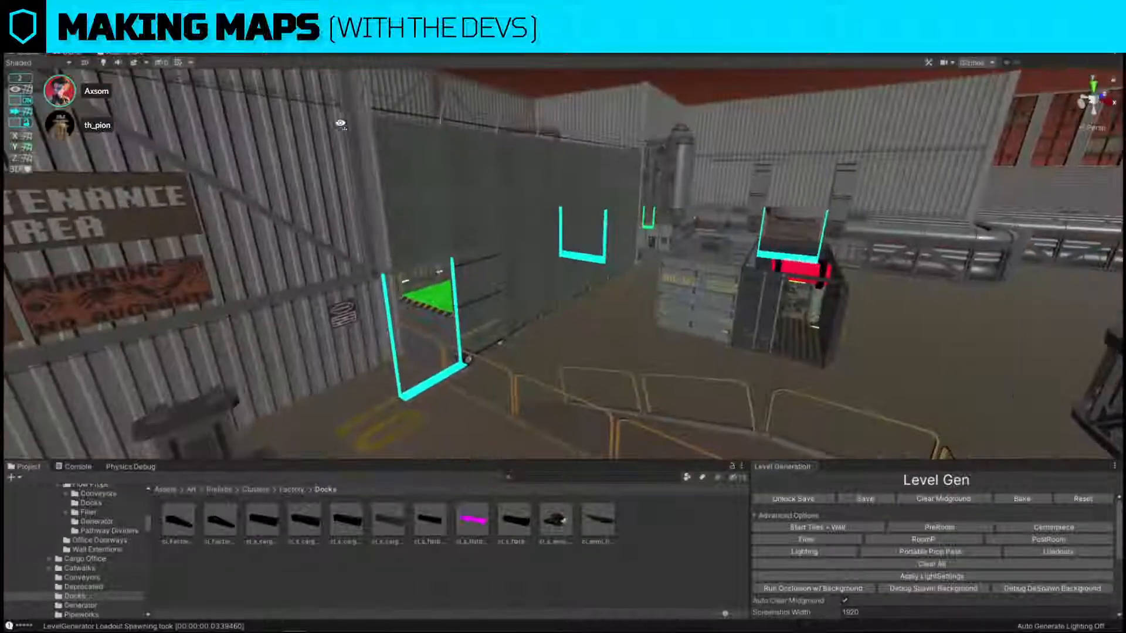
right_click_drag(709, 277, 329, 300)
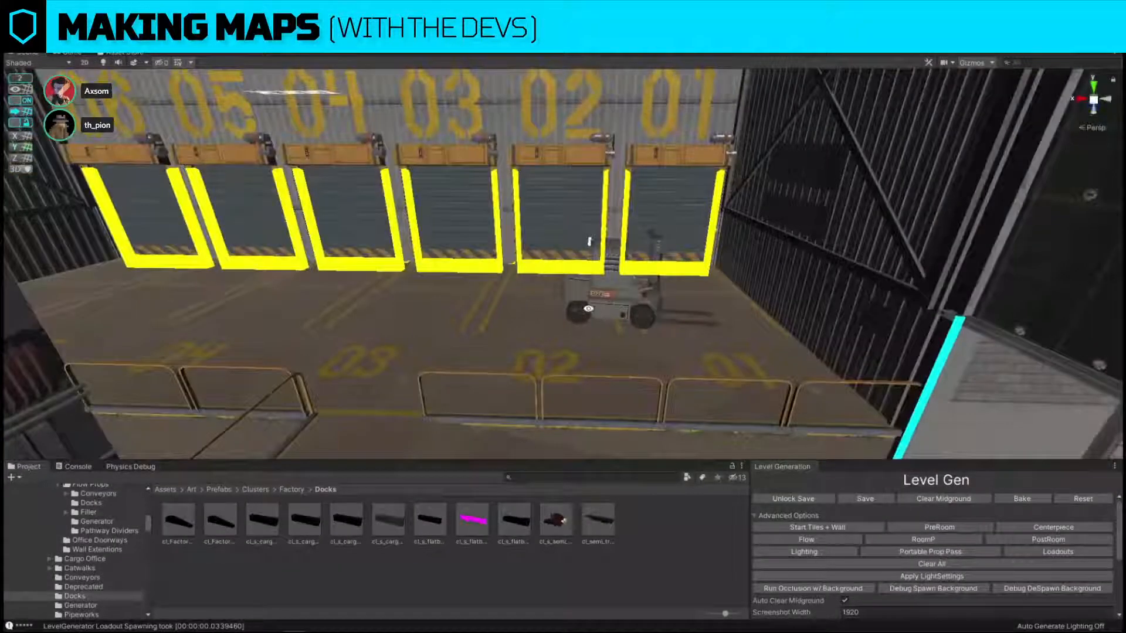
Try to stretch the whole forklift along its length.
left_click(608, 314)
left_click_drag(697, 341, 787, 346)
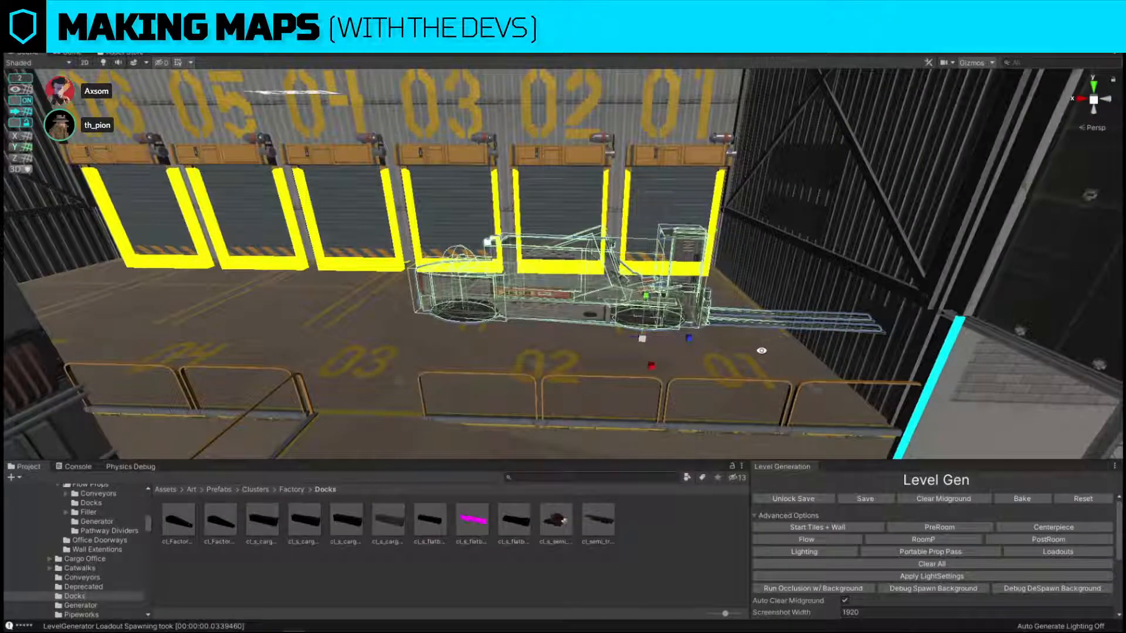
right_click_drag(761, 351, 558, 198)
key("ctrl+z")
Try to lengthen only the forklift's forks by scaling them.
left_click(594, 227)
scroll(559, 198, "up", 8)
key("r")
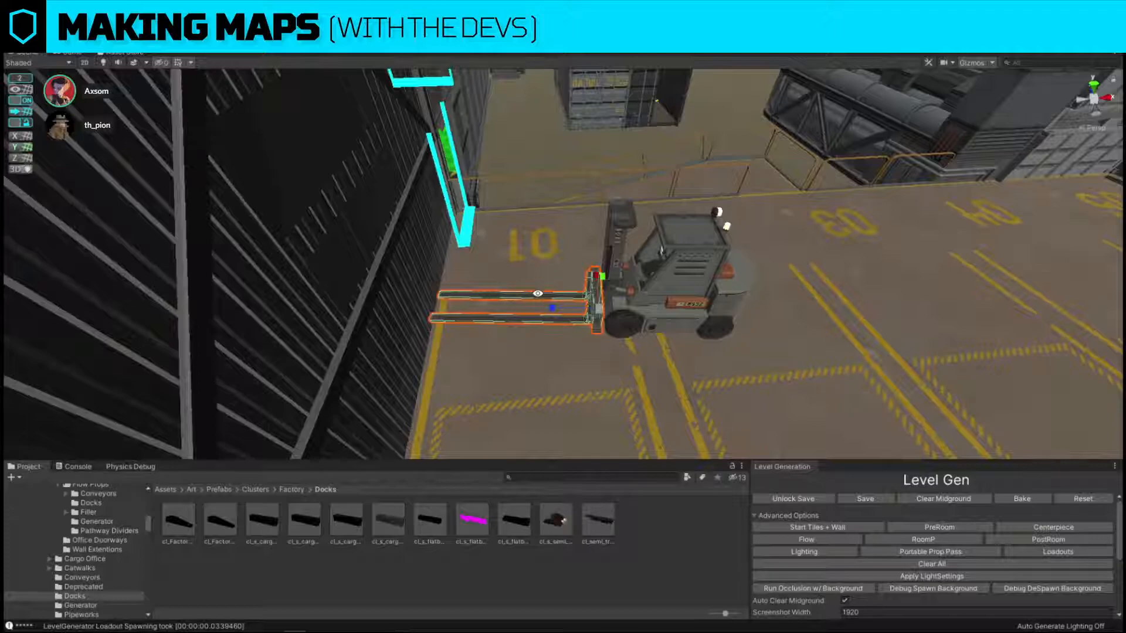
mouse_move(556, 314)
left_mouse_down()
mouse_move(465, 309)
mouse_move(552, 323)
left_mouse_up()
key("ctrl+z")
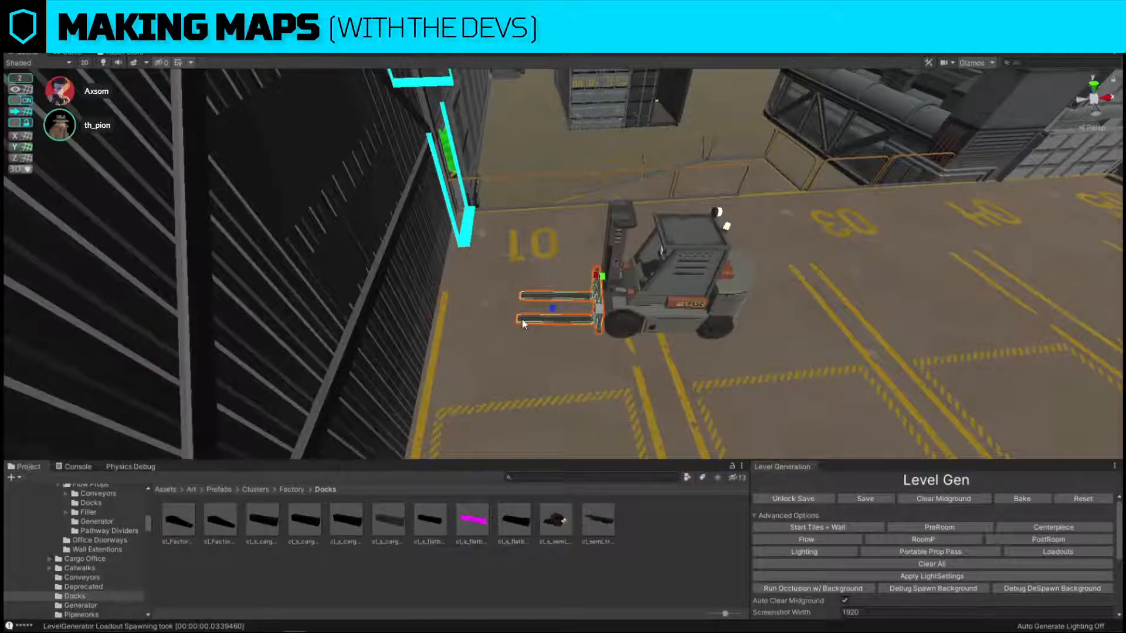
Scale up the forklift's forks so they reach further across dock 01.
right_click_drag(522, 322, 388, 397)
right_click_drag(600, 351, 623, 182)
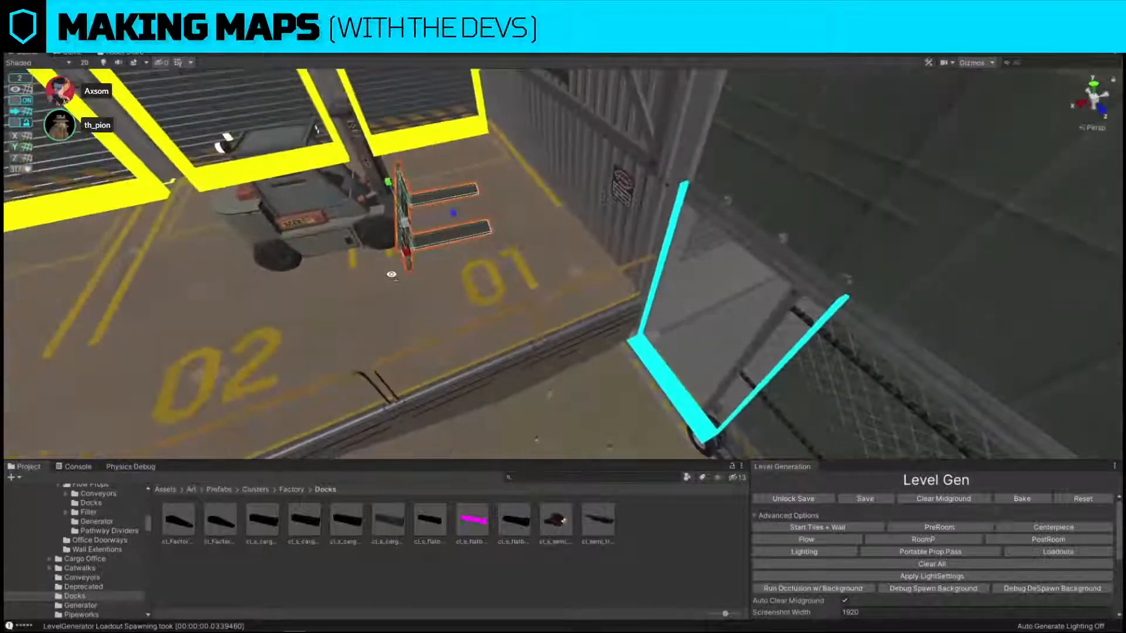
left_click_drag(455, 218, 499, 221)
right_click_drag(498, 226, 403, 240)
left_click_drag(402, 229, 403, 216)
right_click_drag(452, 243, 526, 195)
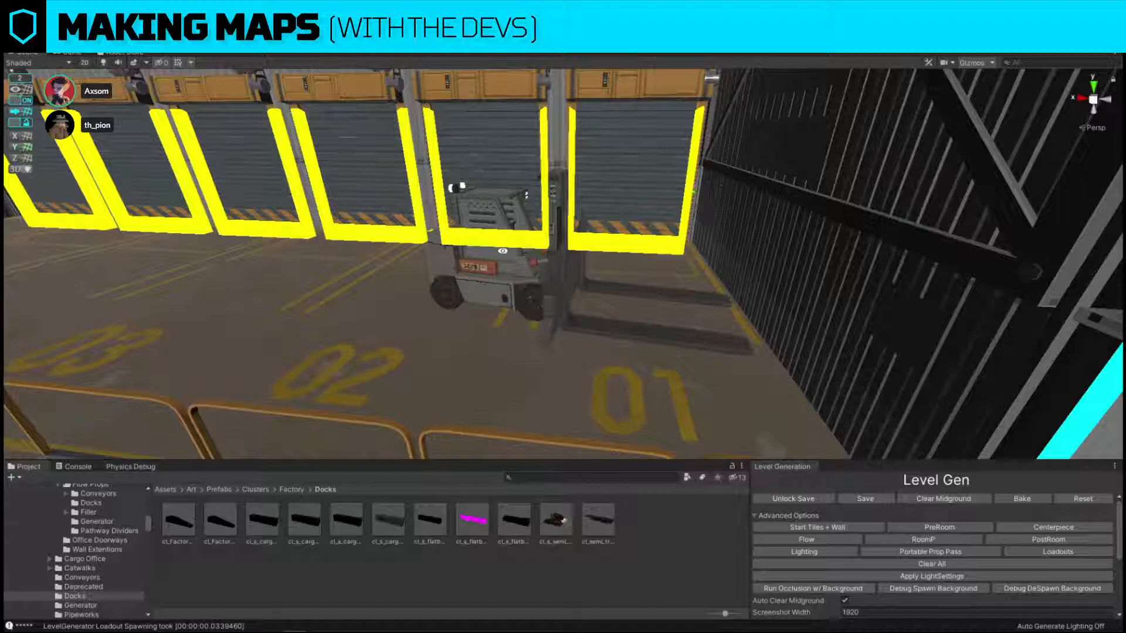
Duplicate the forklift at dock 01 and scale the copy down uniformly to a miniature.
mouse_move(466, 309)
right_mouse_down()
mouse_move(645, 304)
mouse_move(600, 170)
mouse_move(684, 163)
mouse_move(601, 216)
mouse_move(505, 244)
mouse_move(448, 298)
right_mouse_up()
left_click(449, 301)
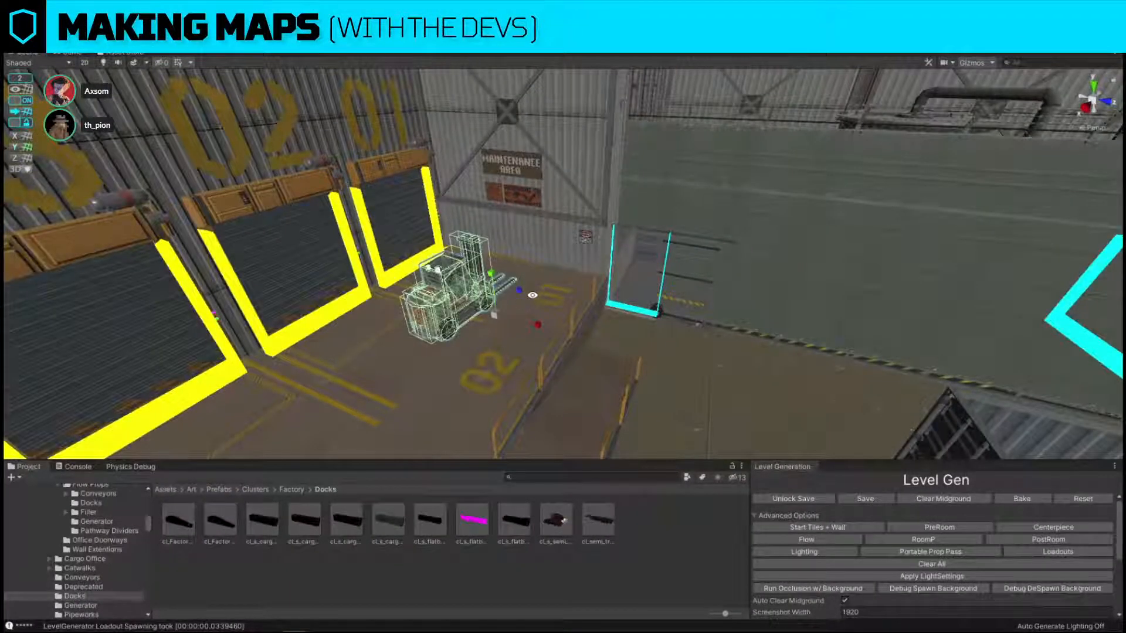
left_click_drag(492, 315, 503, 355)
key("ctrl+z")
key("f")
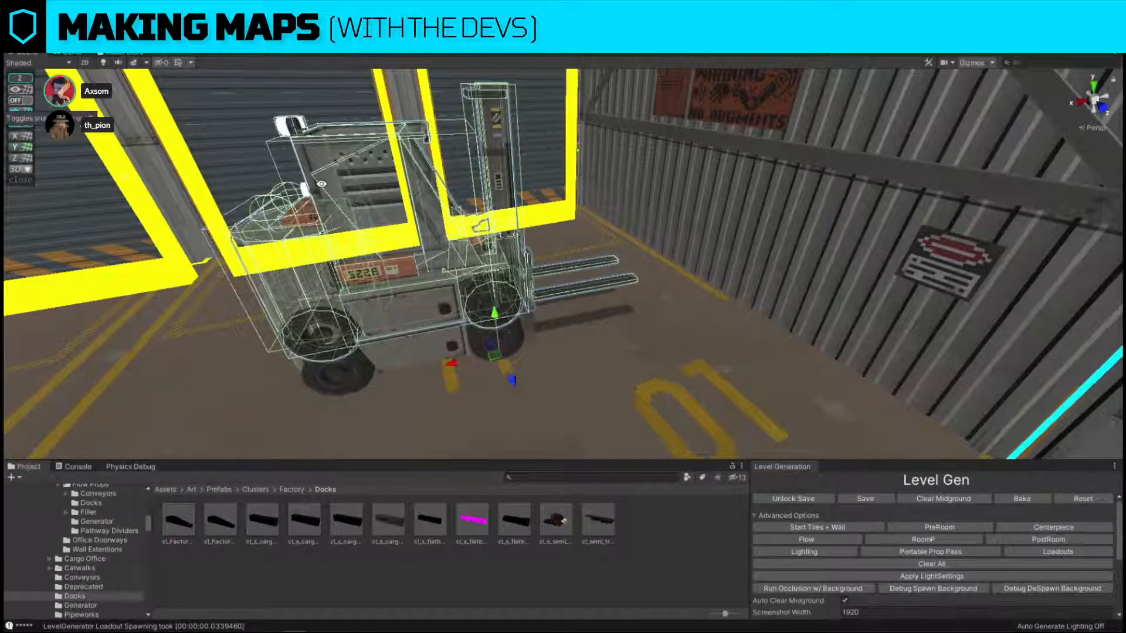
scroll(500, 351, "down", 5)
key("r")
key("f")
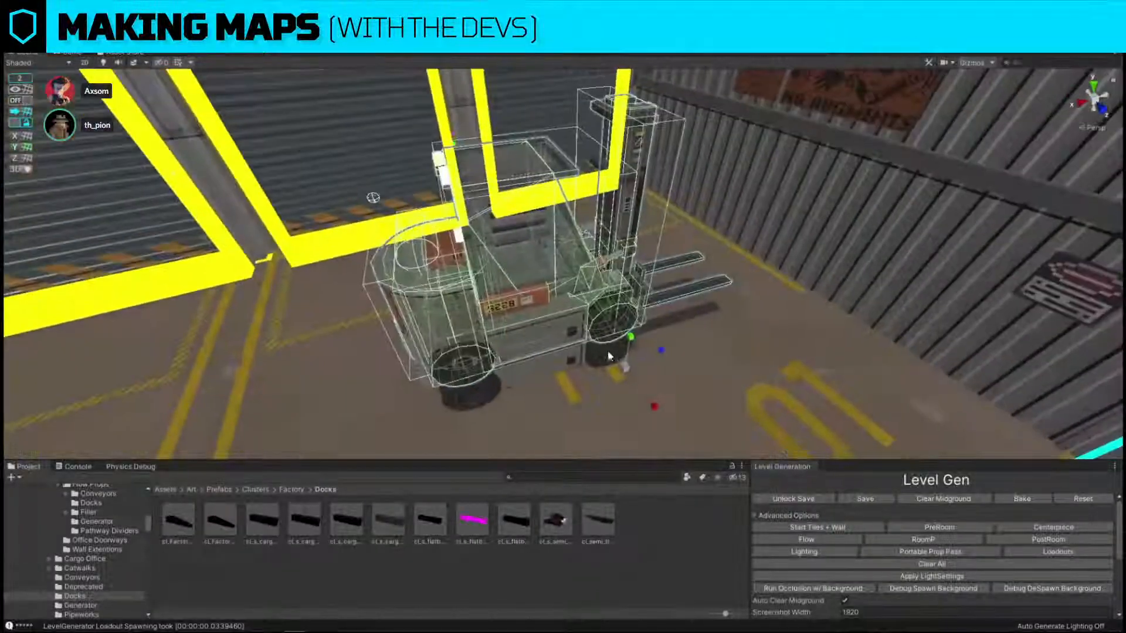
left_click_drag(623, 365, 546, 340)
right_click_drag(600, 344, 506, 326)
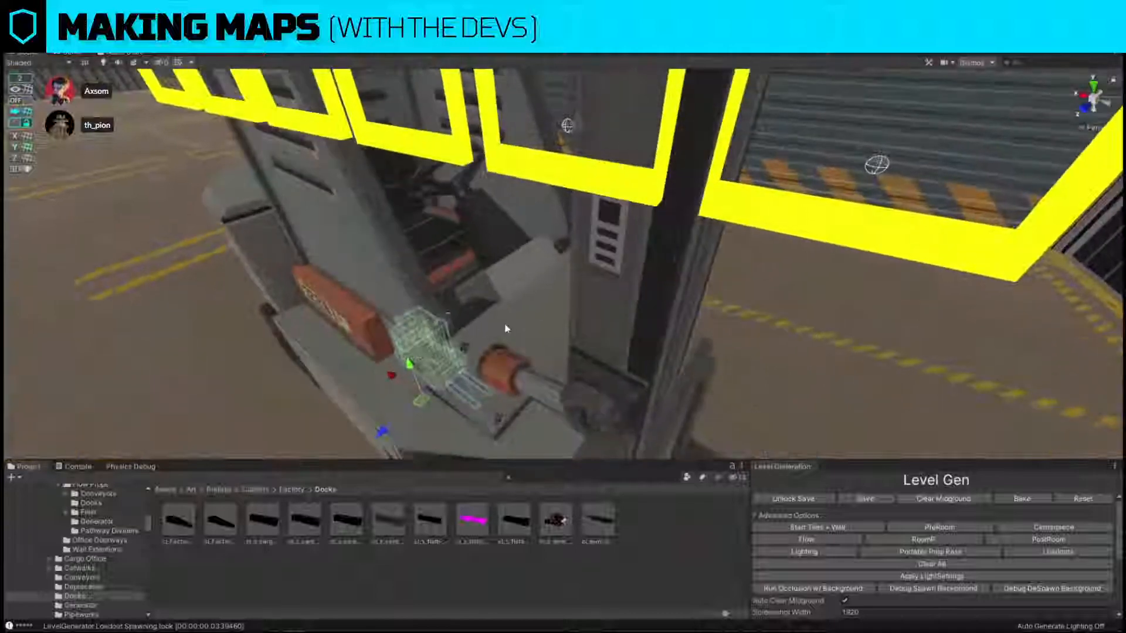
Move the miniature forklift into the full-size forklift's cab and lower it onto the driver's seat.
left_click_drag(412, 366, 401, 275)
right_click_drag(401, 276, 495, 266)
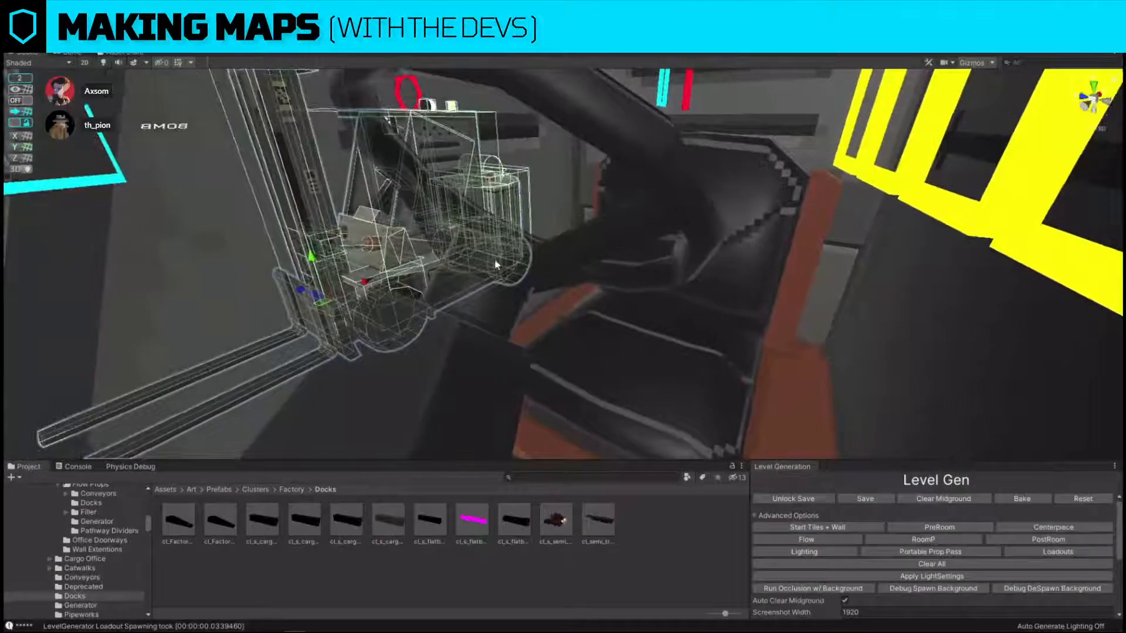
left_click_drag(322, 304, 500, 339)
key("w")
right_click_drag(500, 339, 644, 337)
left_click_drag(672, 355, 523, 402)
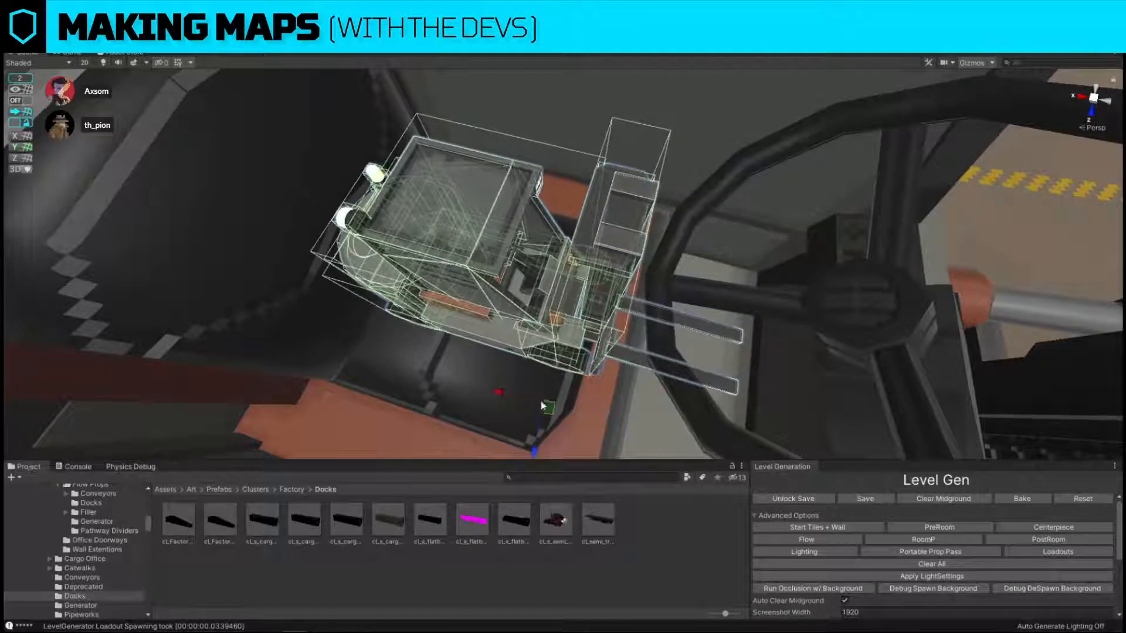
right_click_drag(523, 402, 579, 180)
right_click_drag(585, 235, 542, 239)
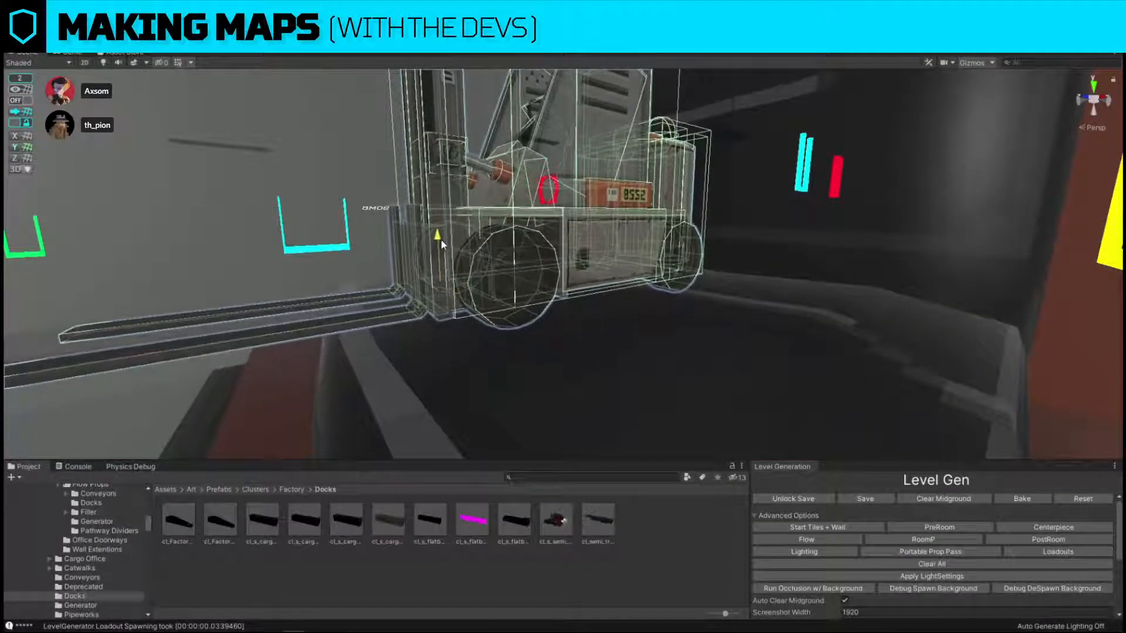
right_click_drag(445, 240, 587, 331)
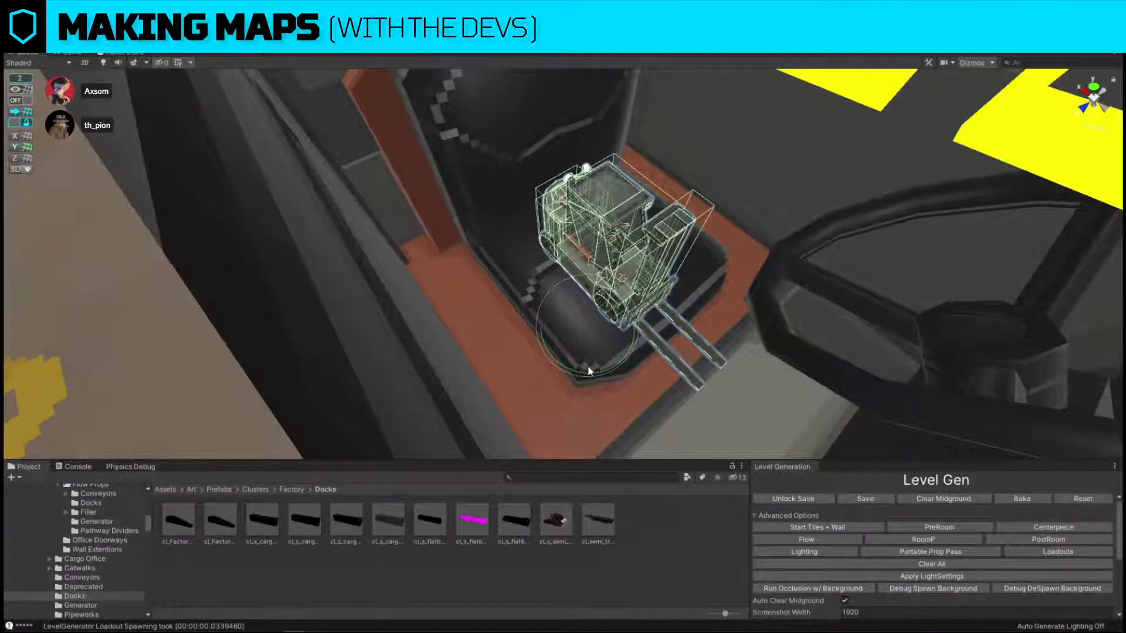
Centre the miniature forklift across the driver's seat with its forks facing the steering wheel.
left_click_drag(588, 366, 598, 328)
key("w")
right_click_drag(598, 328, 565, 282)
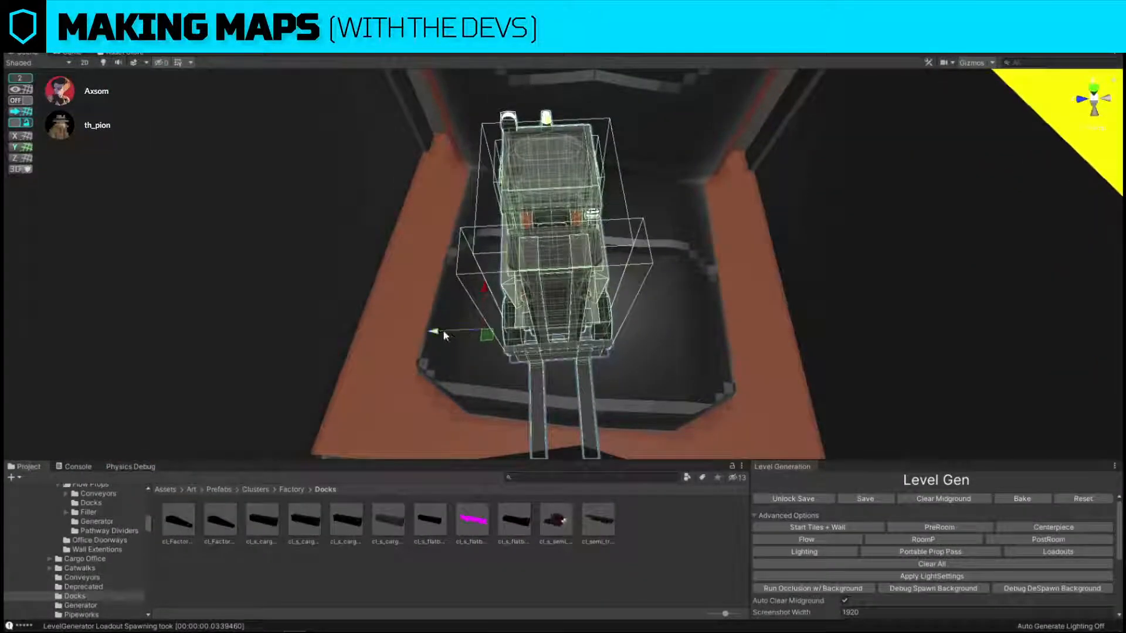
left_click_drag(435, 333, 454, 335)
right_click_drag(454, 335, 562, 236)
Search the assets for "noodle" and replace a raised copy of the miniature forklift with the red noodle cup.
right_click_drag(480, 227, 520, 114)
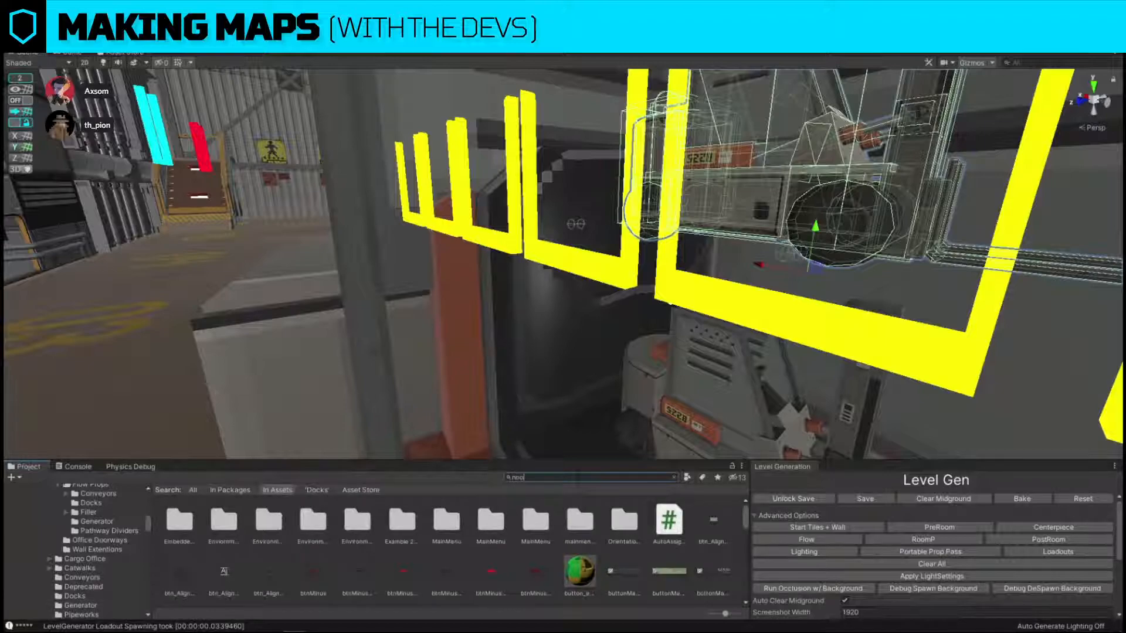
key("ctrl+shift+r")
left_click_drag(302, 518, 744, 221)
left_click_drag(305, 519, 780, 226)
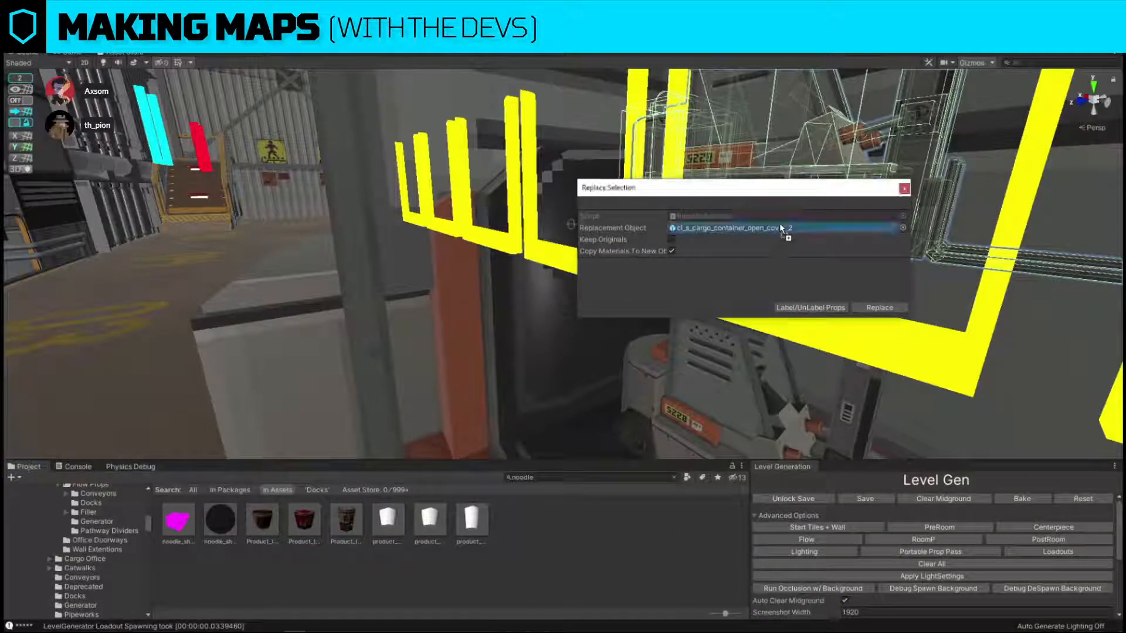
left_click(881, 308)
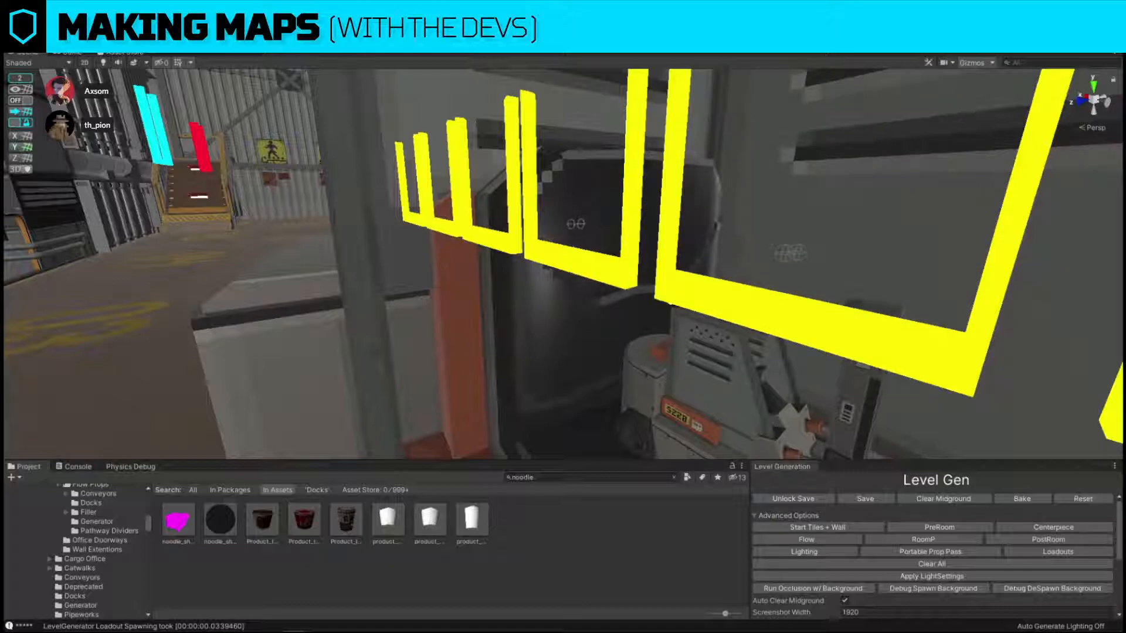
Bring the red noodle cup over to the miniature forklift's open cab.
right_click_drag(861, 327, 553, 355)
left_click_drag(519, 441, 584, 375)
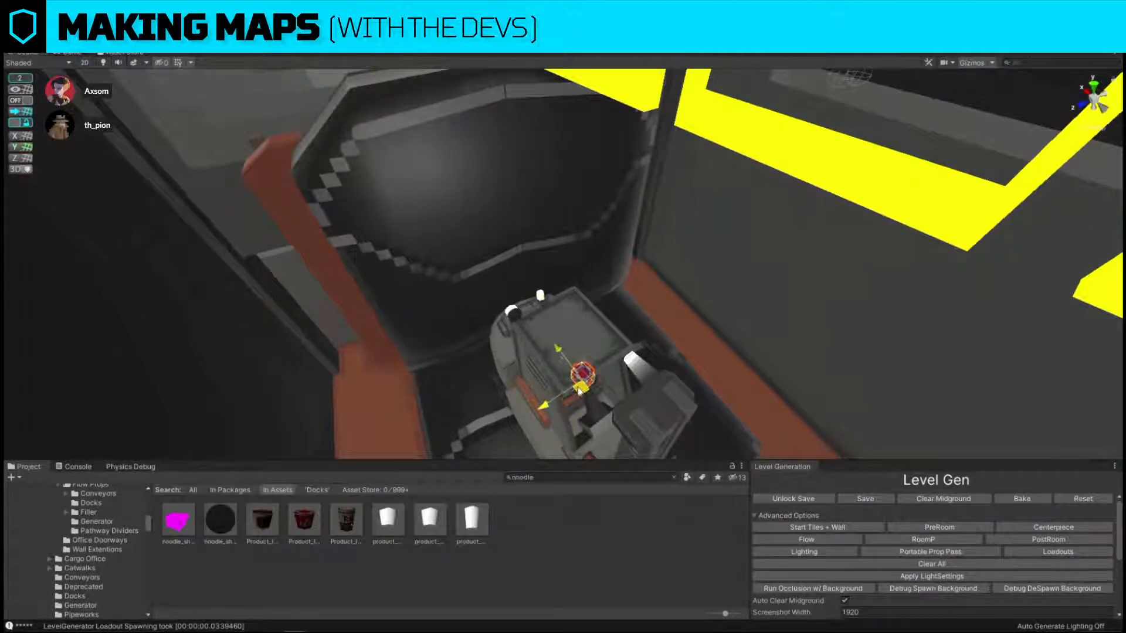
right_click_drag(584, 375, 491, 154)
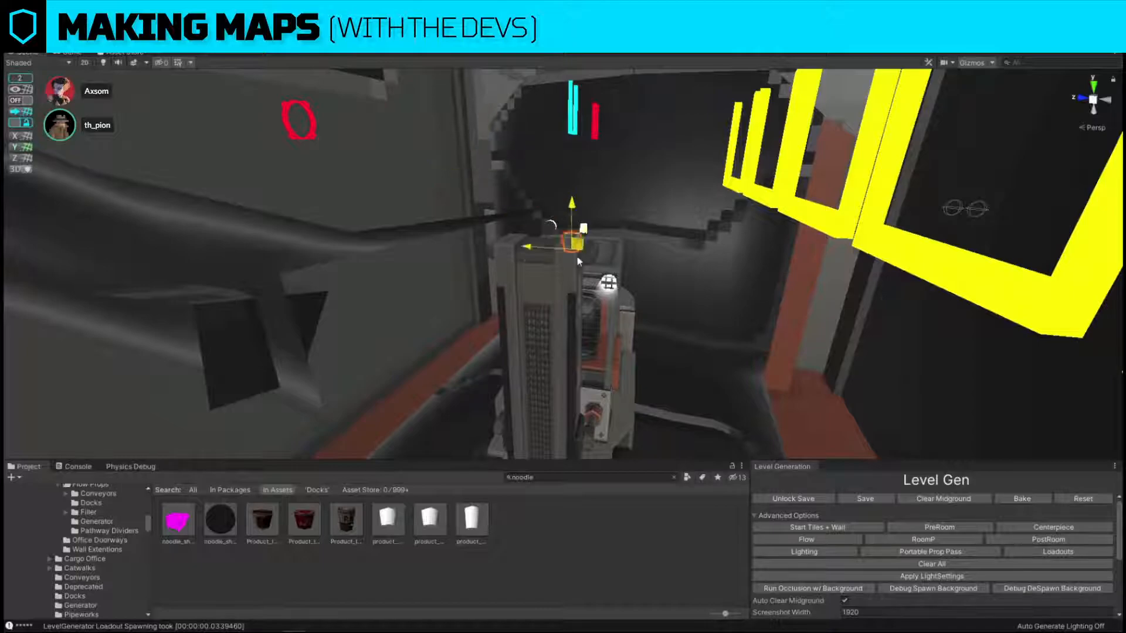
left_click_drag(578, 258, 584, 348)
right_click_drag(584, 347, 470, 301)
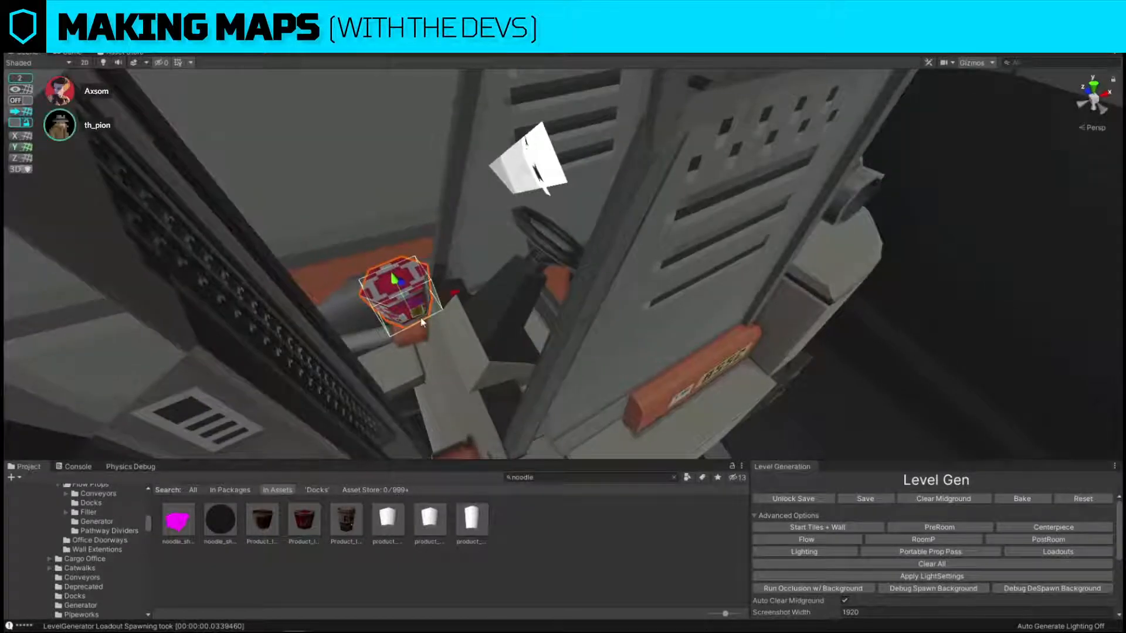
left_click_drag(420, 318, 635, 251)
right_click_drag(635, 251, 617, 123)
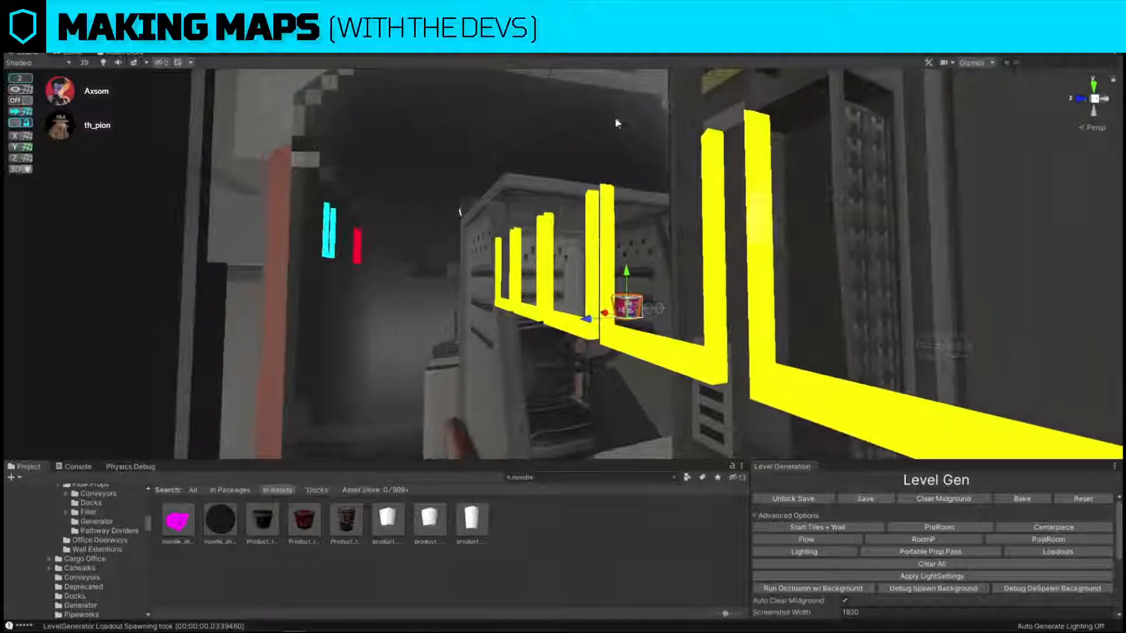
Lower the noodle cup into the miniature forklift's cab and set it on the middle of the seat.
left_click_drag(630, 306, 628, 405)
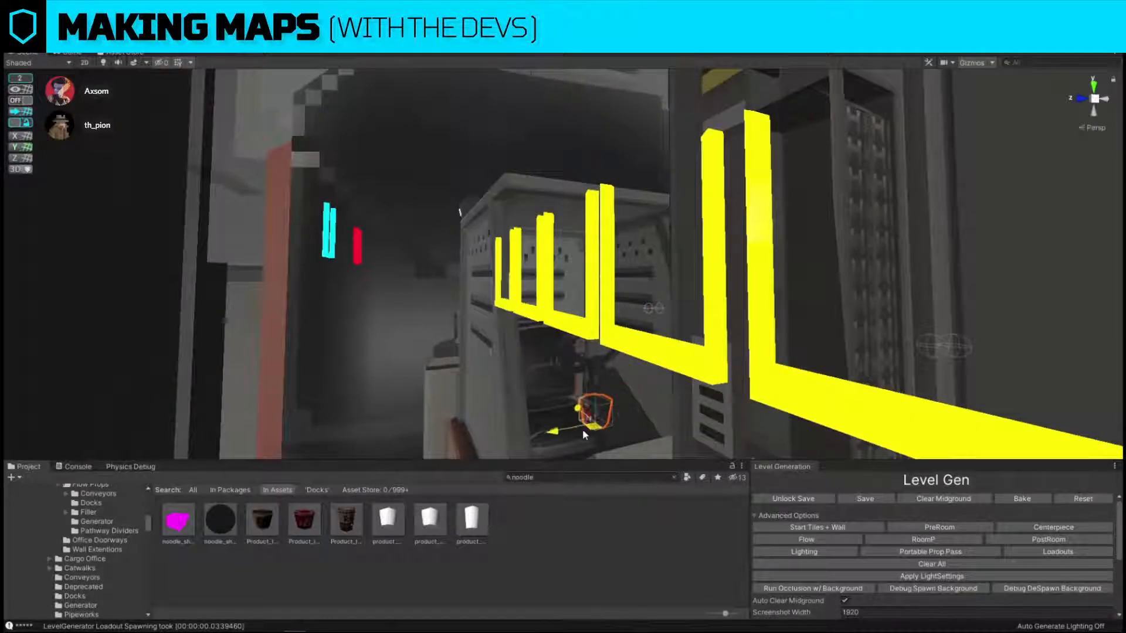
left_click_drag(584, 434, 560, 410)
left_click_drag(561, 369, 568, 383)
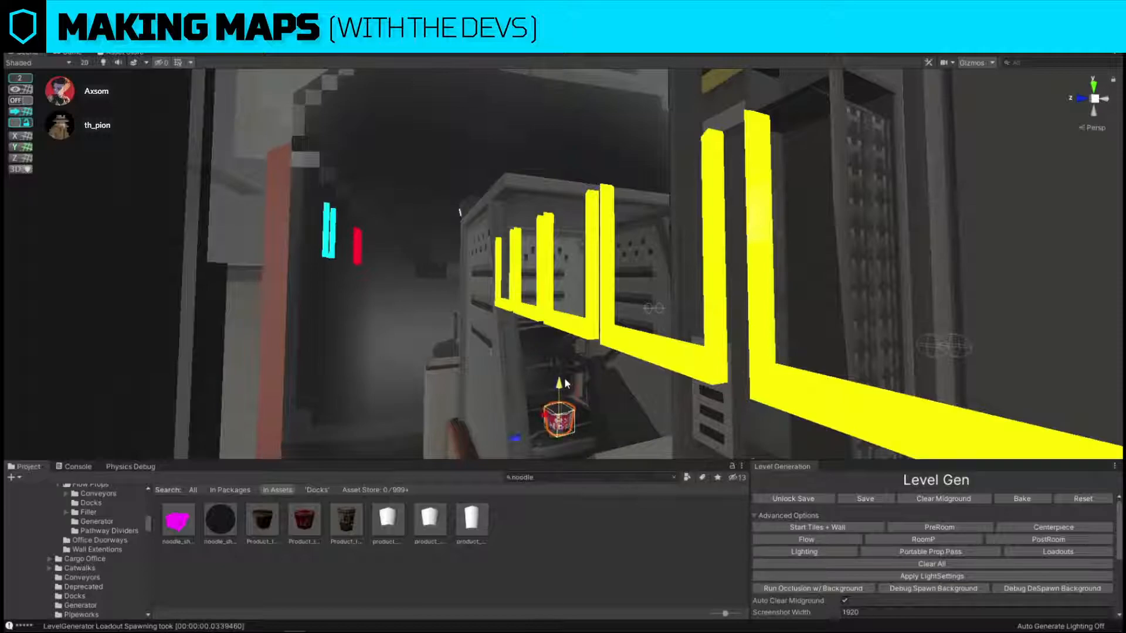
left_click_drag(554, 427, 550, 423)
right_click_drag(582, 302, 583, 382)
key("w")
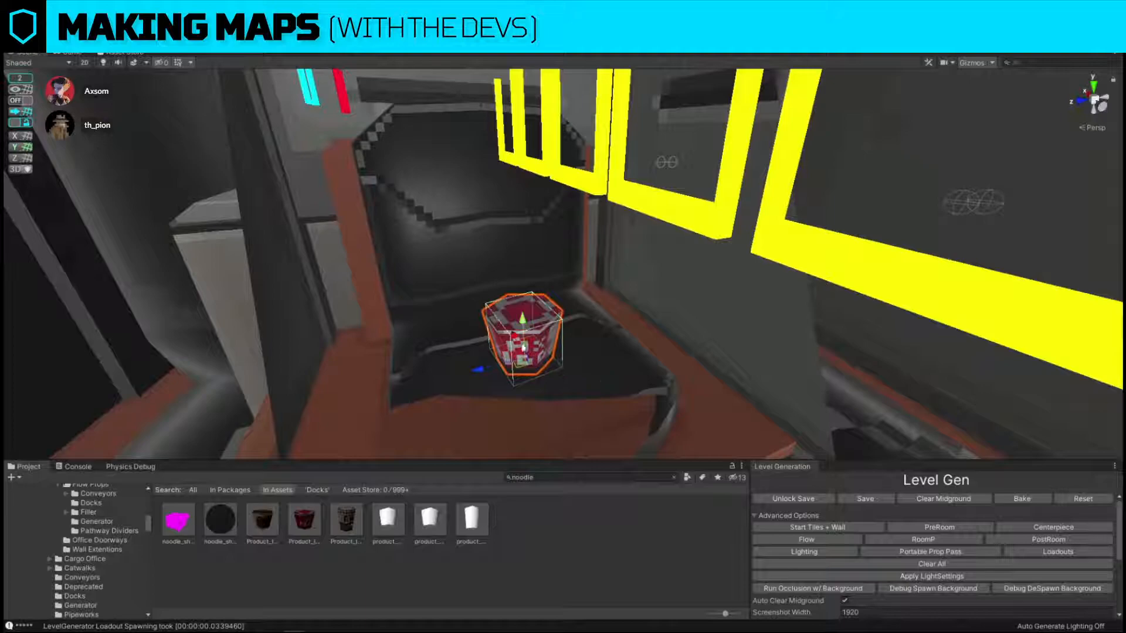
mouse_move(519, 365)
left_mouse_down()
mouse_move(502, 332)
mouse_move(509, 345)
left_mouse_up()
Examine the nested miniature forklift and noodle cup from inside and outside the large forklift's cab.
key("s")
right_click_drag(516, 246, 593, 251)
key("w")
key("s")
key("w")
key("w")
key("s")
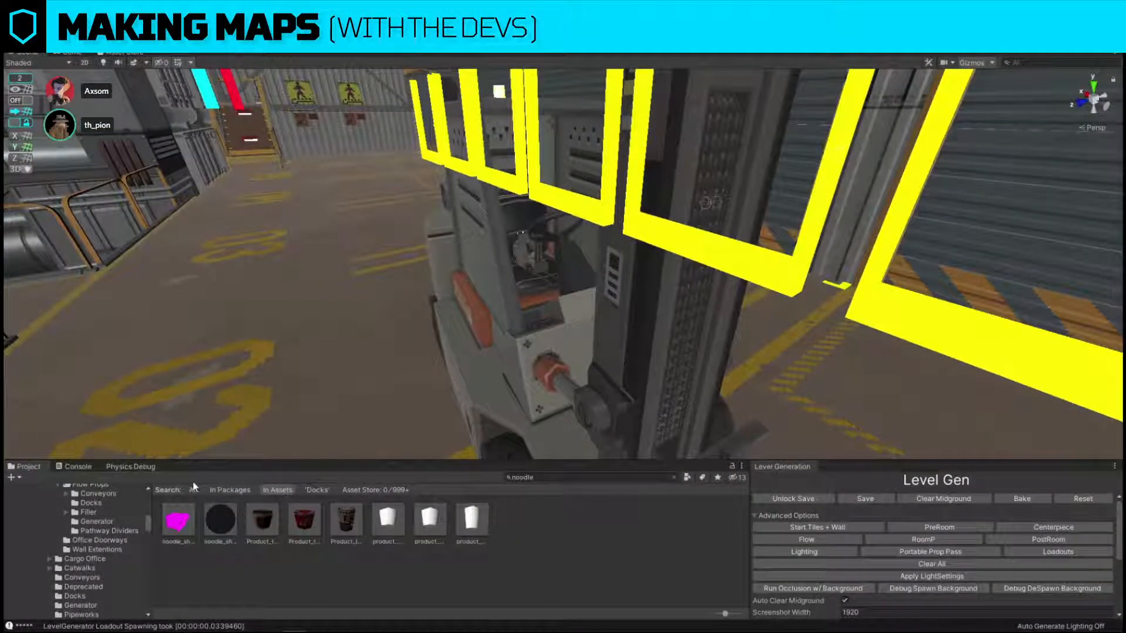
Search the assets for "dummy" and place the FPV dummy on the floor beside the forklift's forks.
left_click(583, 480)
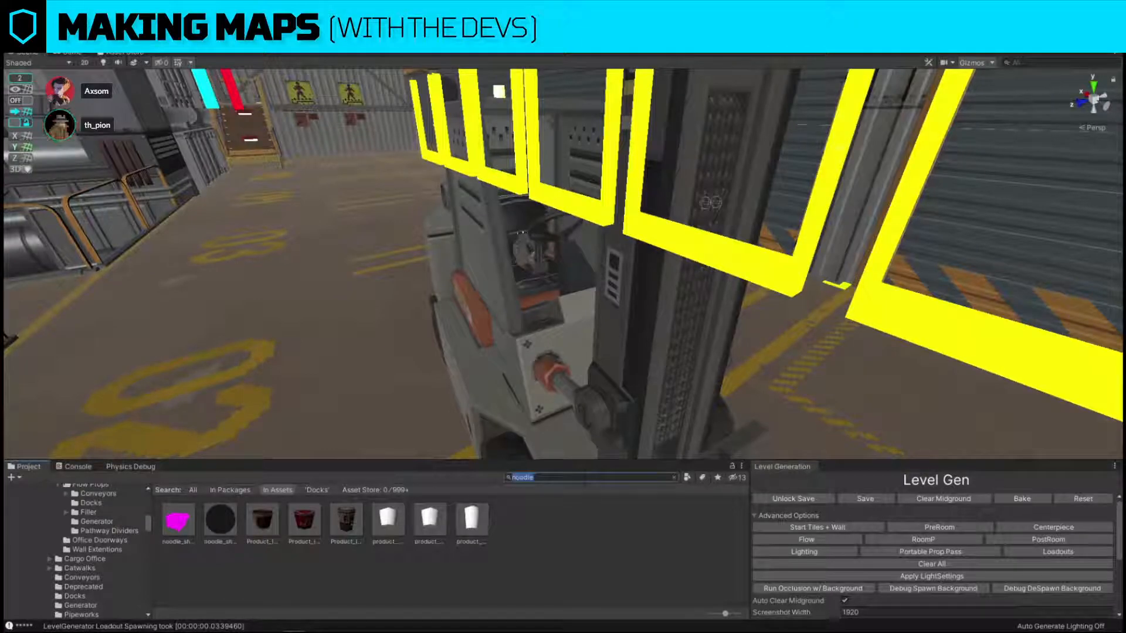
type("dummy")
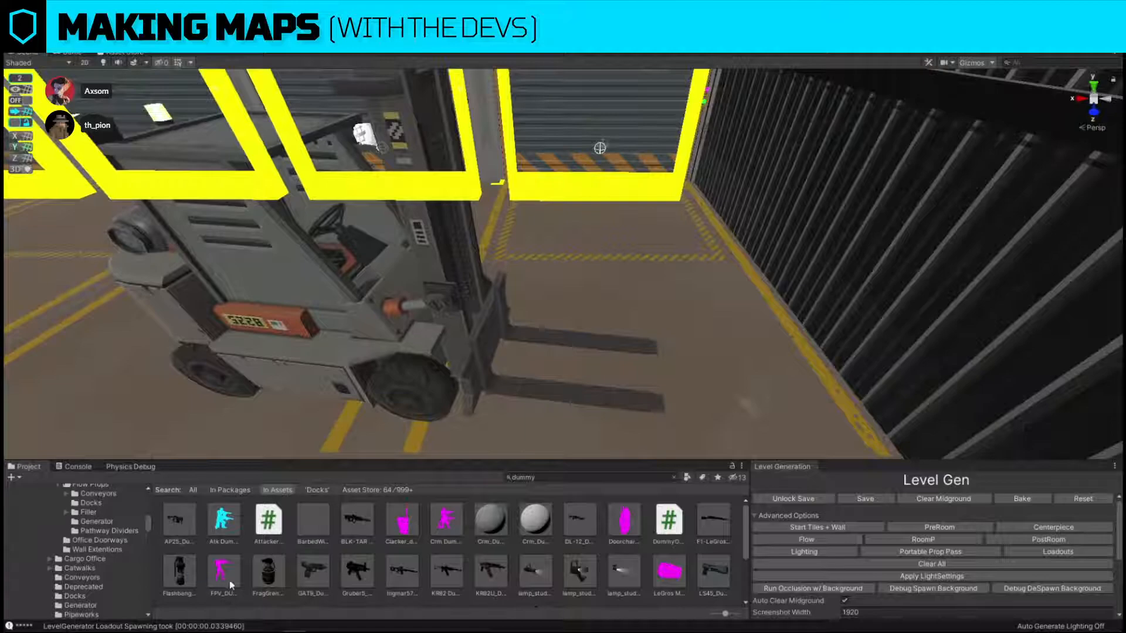
left_click_drag(230, 585, 665, 411)
key("f")
left_click_drag(625, 339, 405, 350)
key("w")
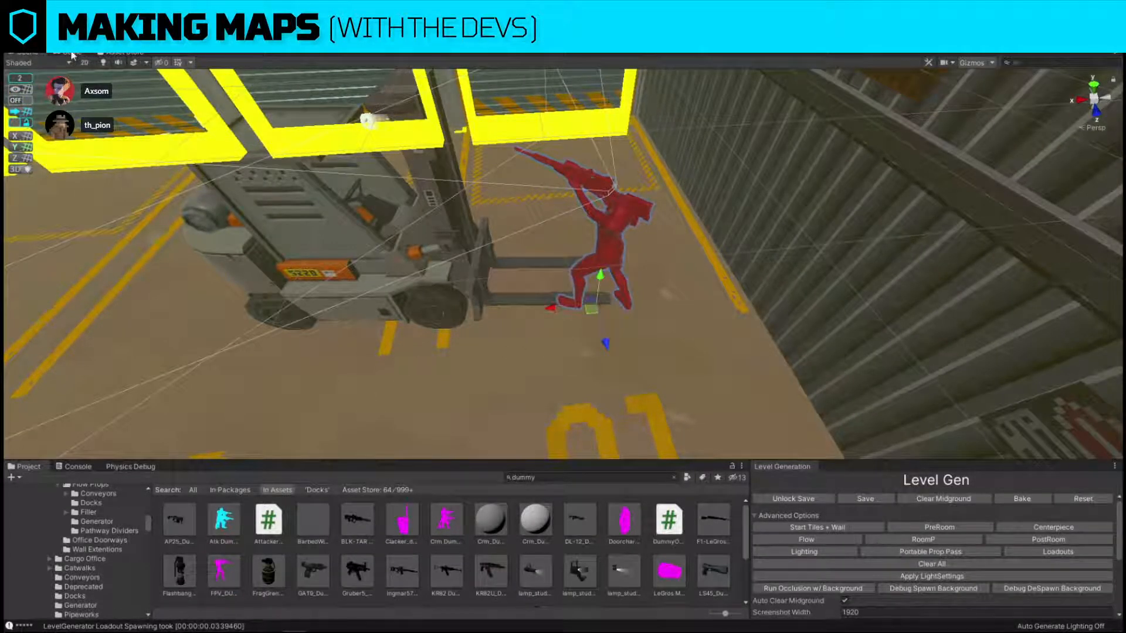
Show an enlarged Game view beside the scene and move the dummy towards the mast to look into the cab.
left_click_drag(71, 54, 1032, 239)
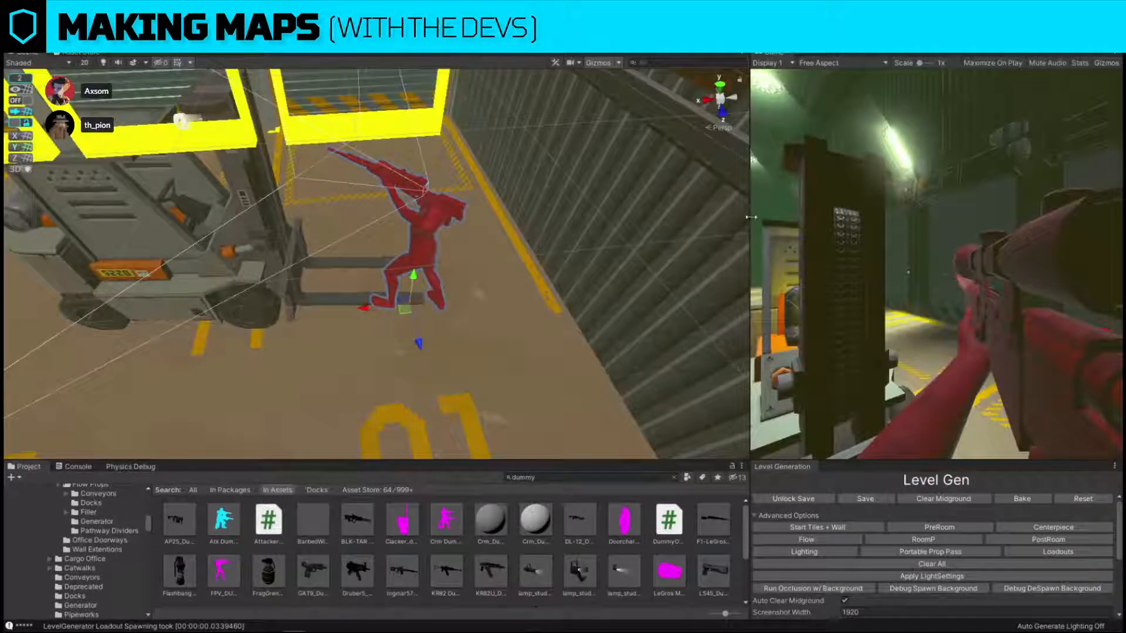
left_click_drag(751, 217, 309, 252)
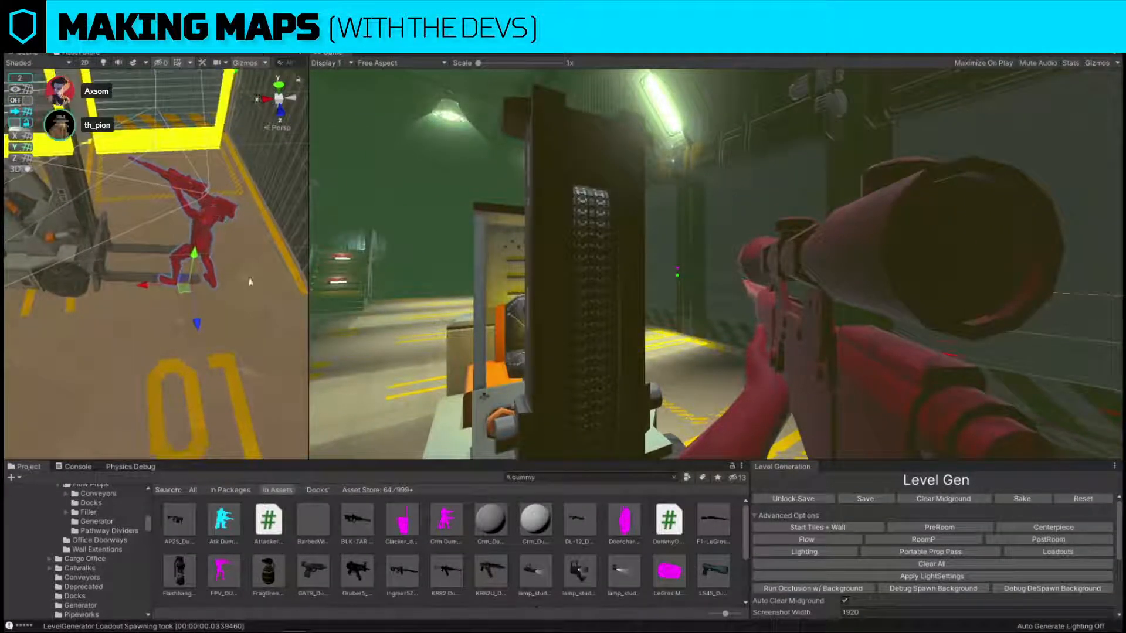
left_click_drag(190, 295, 133, 303)
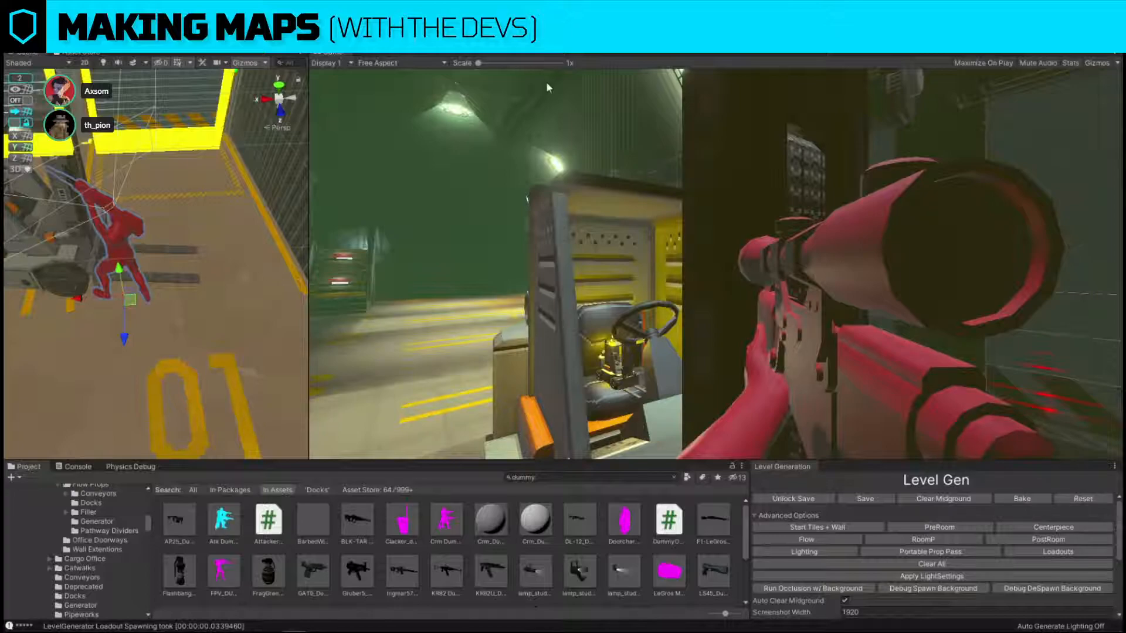
Set the Game view's aspect ratio to 16:9, dock it back with the Scene view and compare both views.
left_click(420, 62)
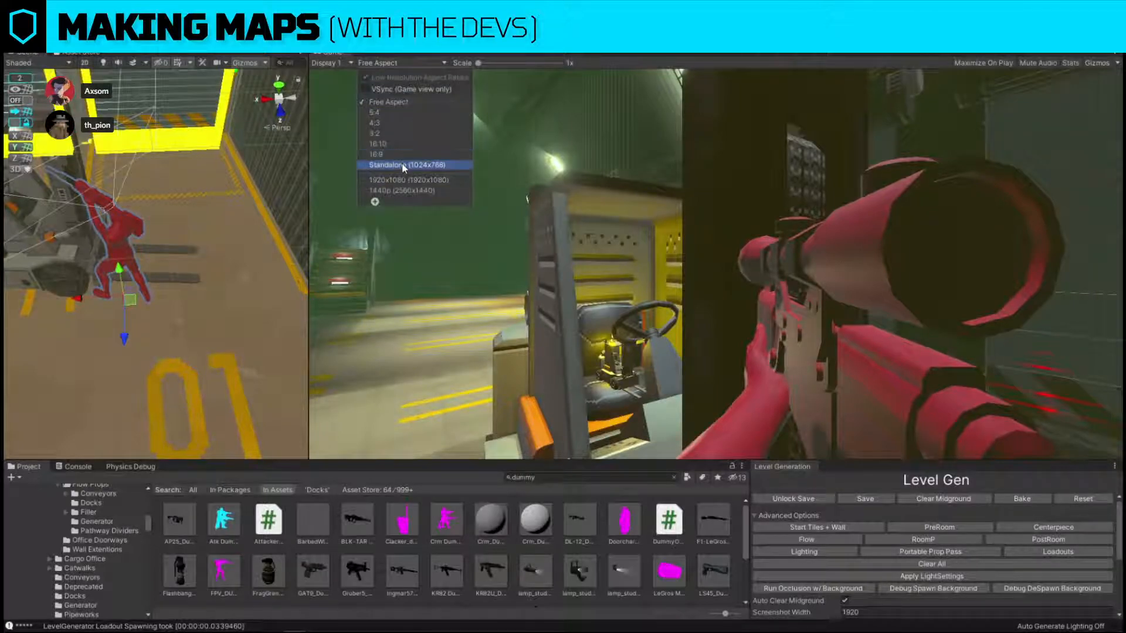
left_click(429, 154)
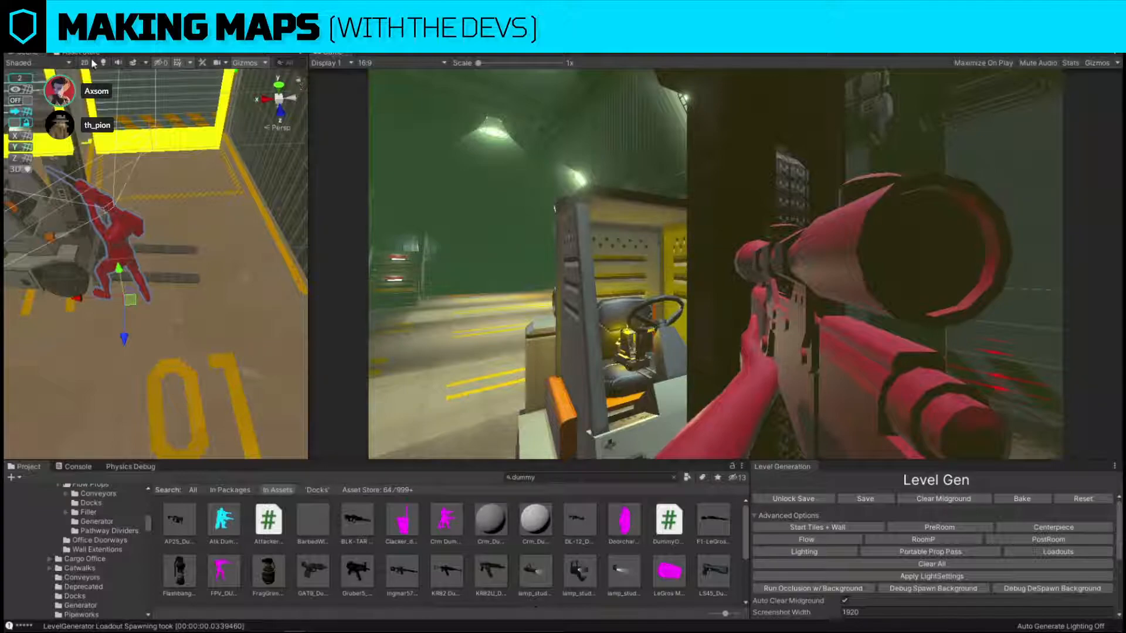
left_click_drag(69, 55, 69, 54)
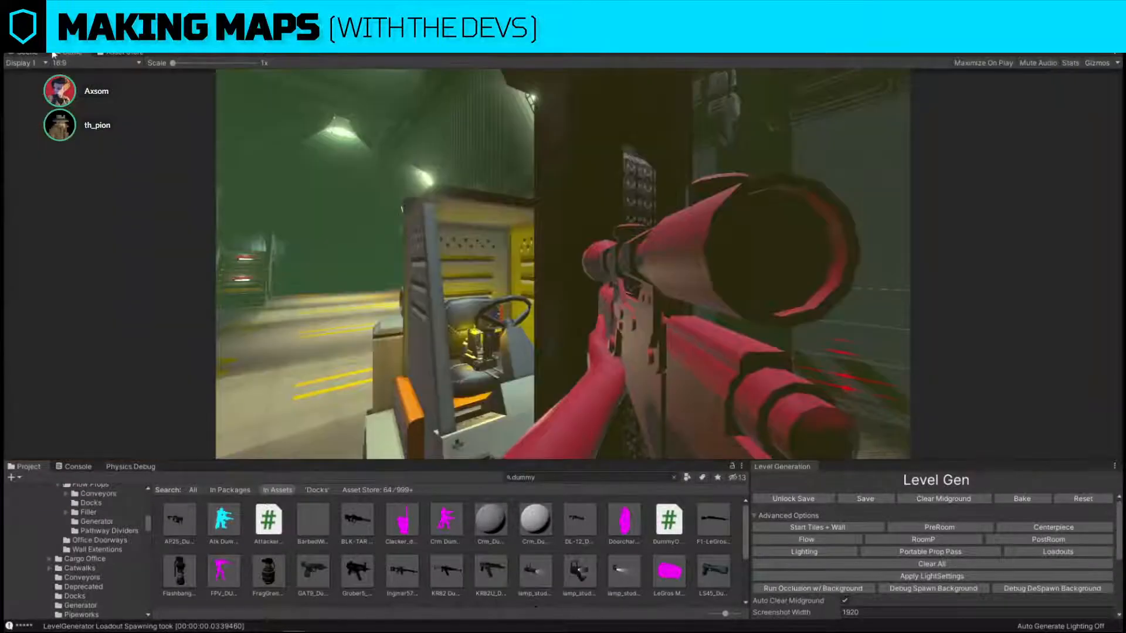
left_click(38, 54)
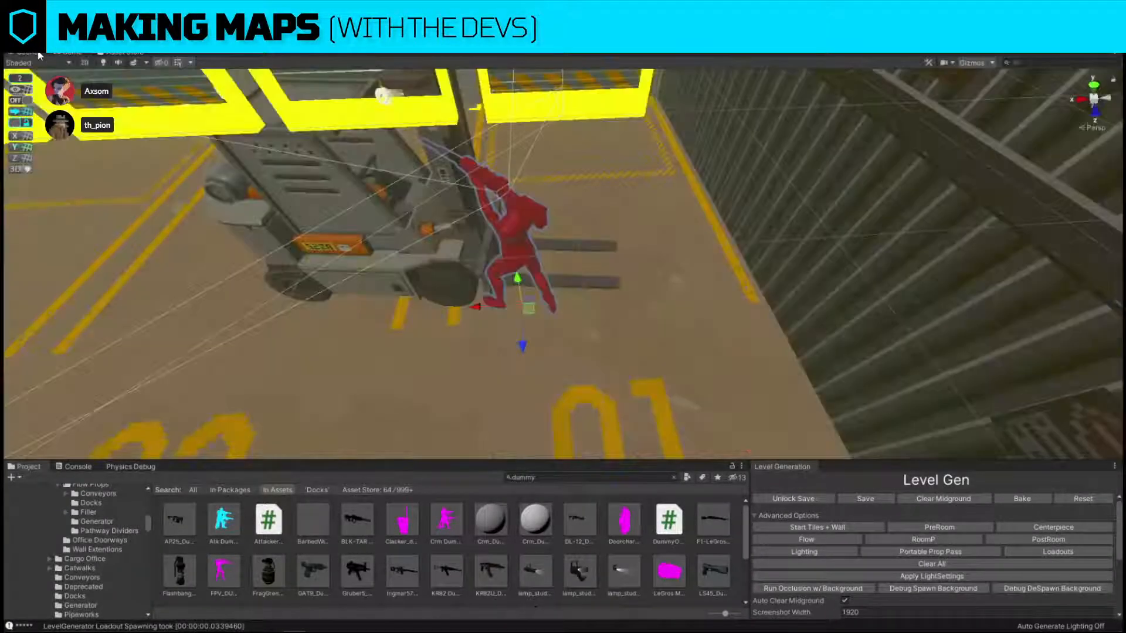
left_click(68, 53)
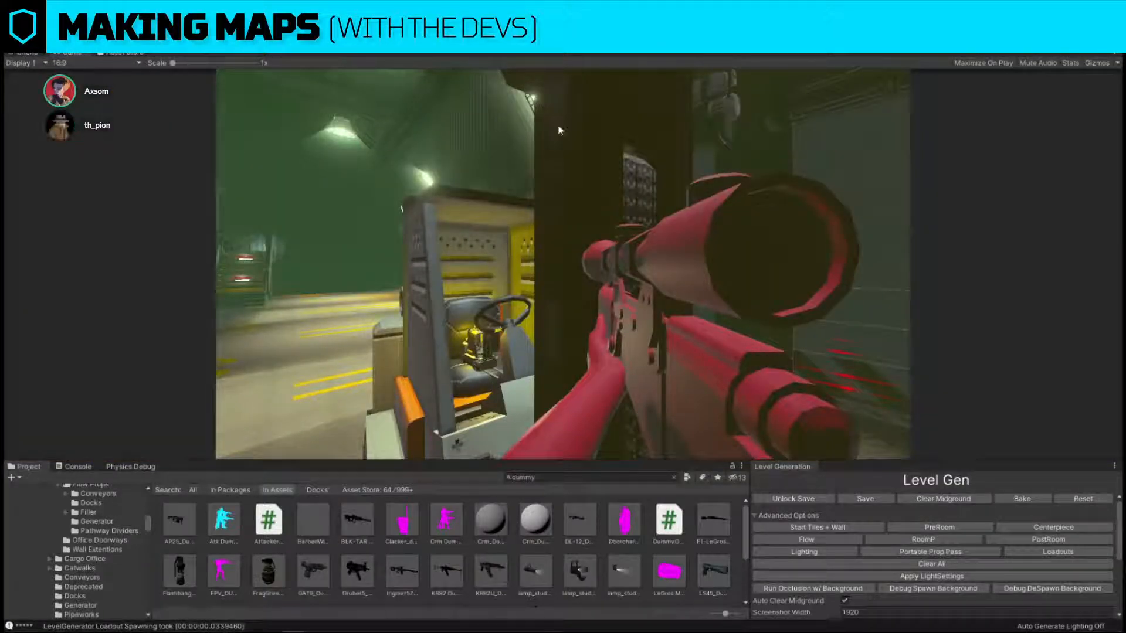
left_click(26, 54)
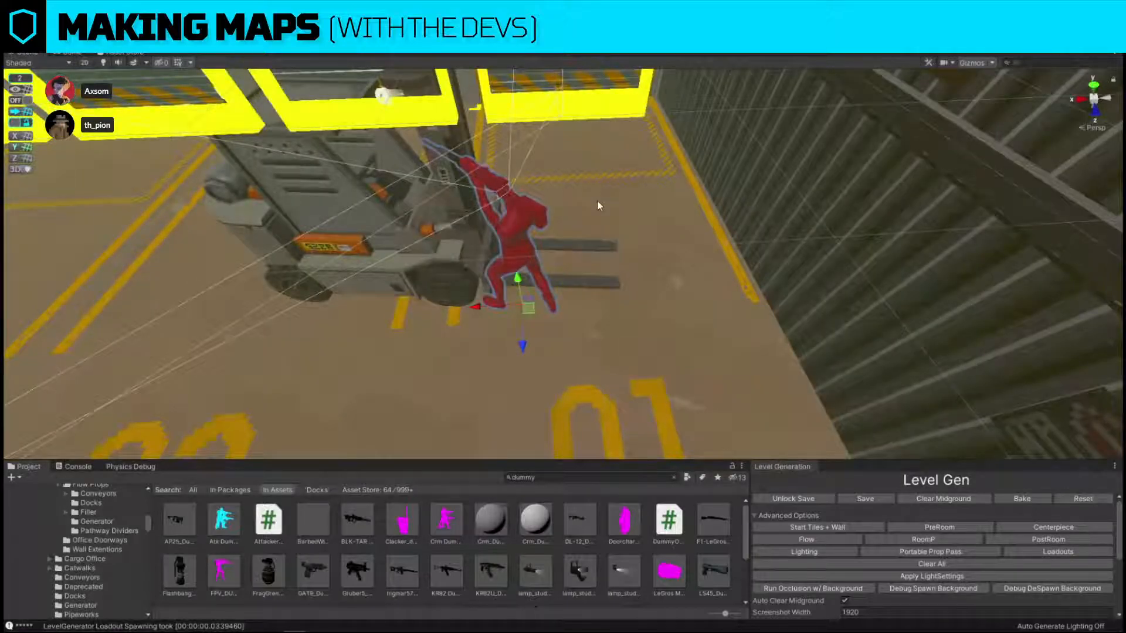
Delete the FPV dummy and look over the forklift and the surrounding loading docks.
key("Delete")
right_click_drag(720, 264, 664, 236)
key("w")
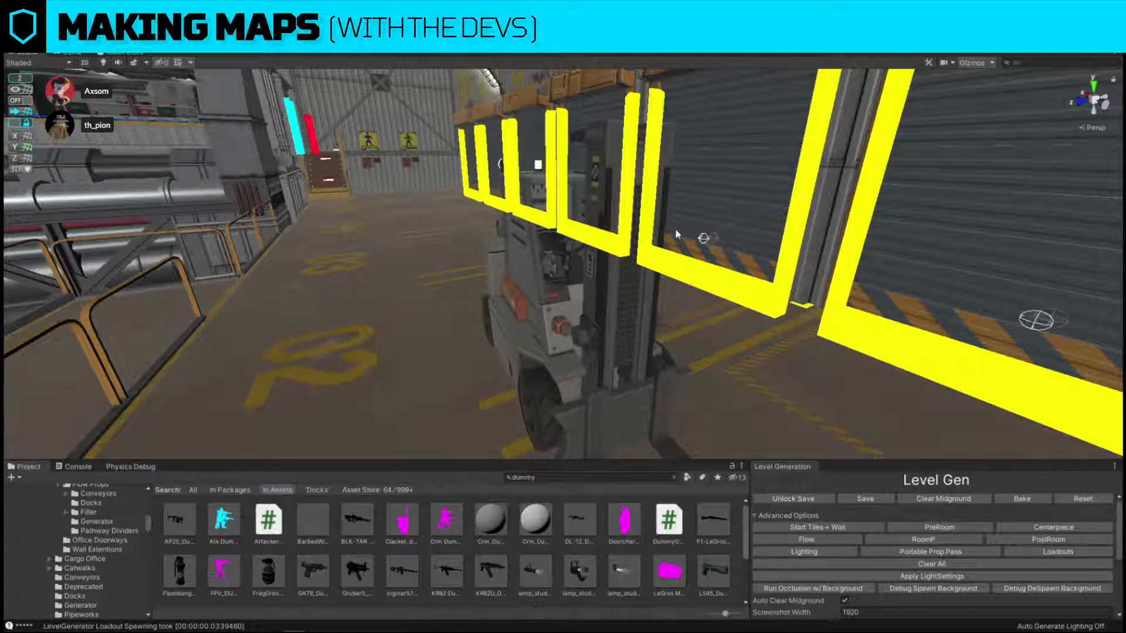
right_click_drag(676, 235, 843, 199)
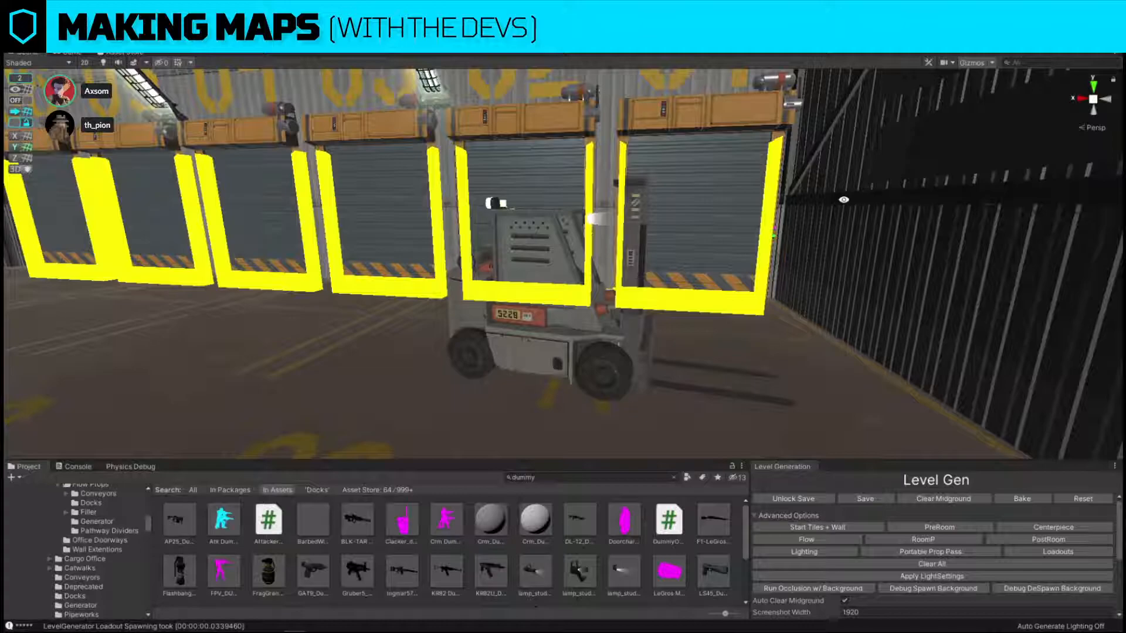
right_click_drag(805, 171, 445, 267)
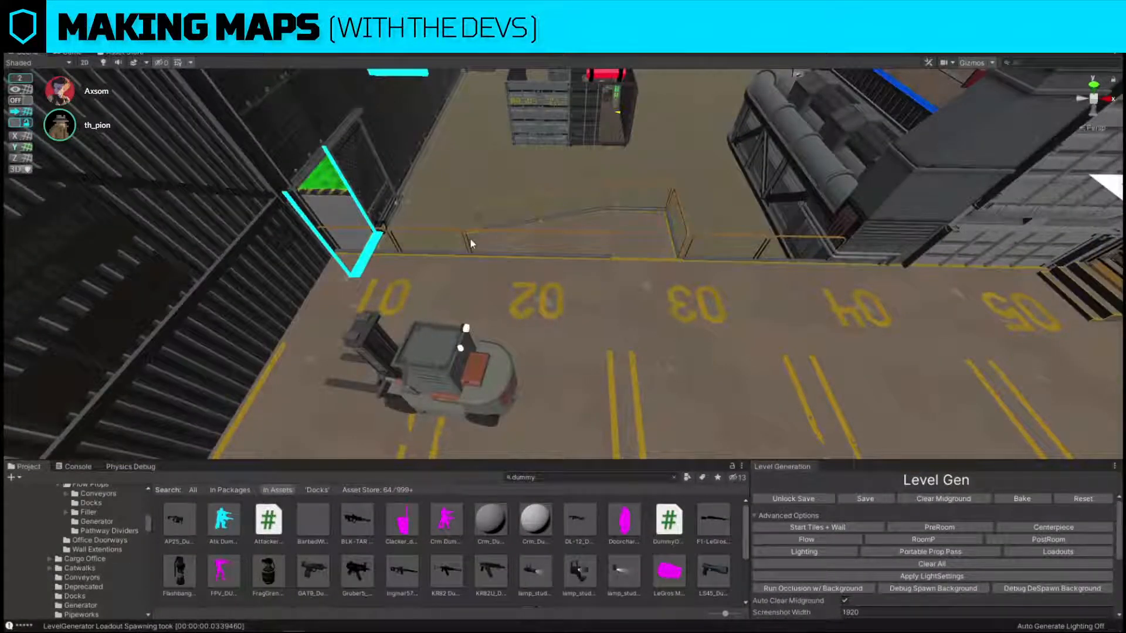
Duplicate the forklift and place the copy beside bay 04 of the dock.
right_click_drag(470, 238, 416, 284)
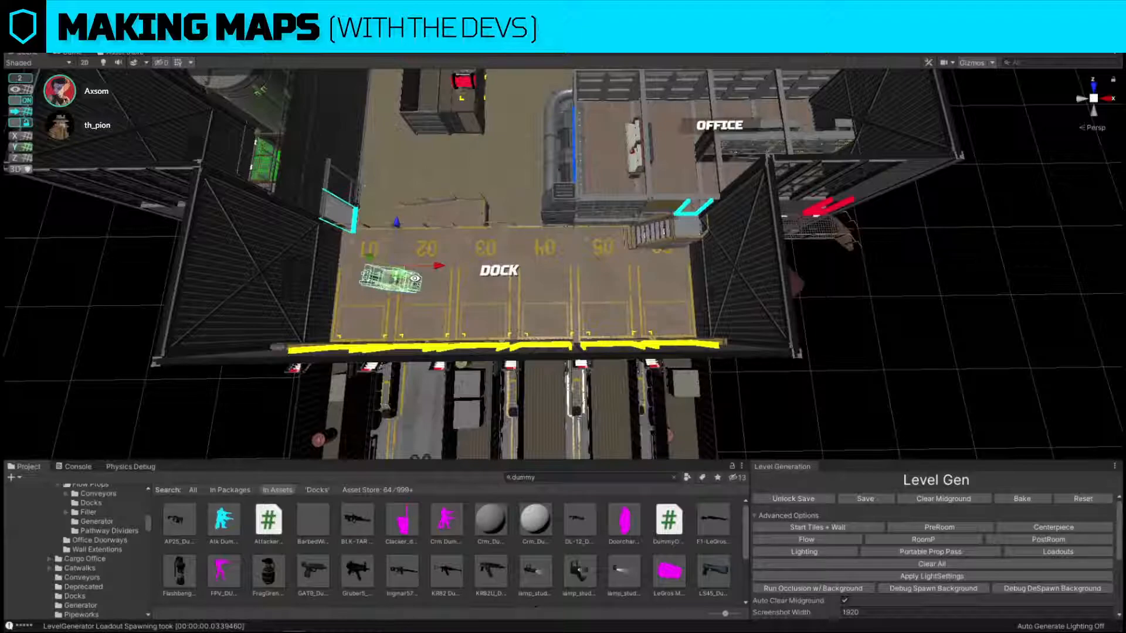
key("ctrl+d")
left_click_drag(402, 274, 538, 248)
scroll(538, 248, "up", 2)
Search the assets for "factory box" and replace the forklift copy with a boxes cluster prefab.
left_click(634, 471)
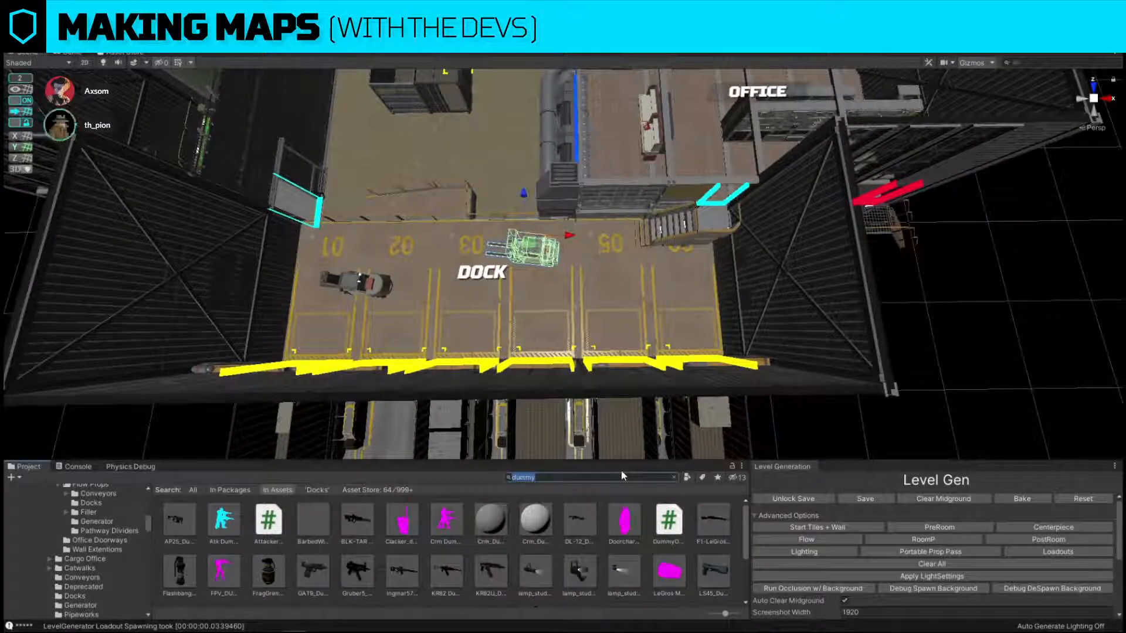
type("factory box")
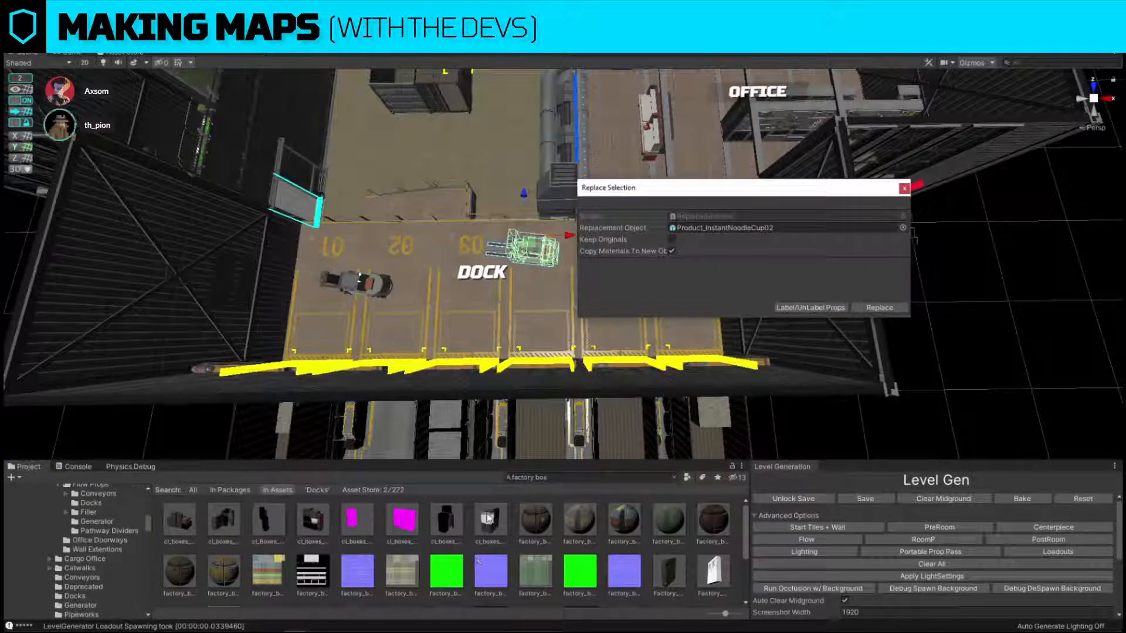
left_click_drag(466, 519, 724, 228)
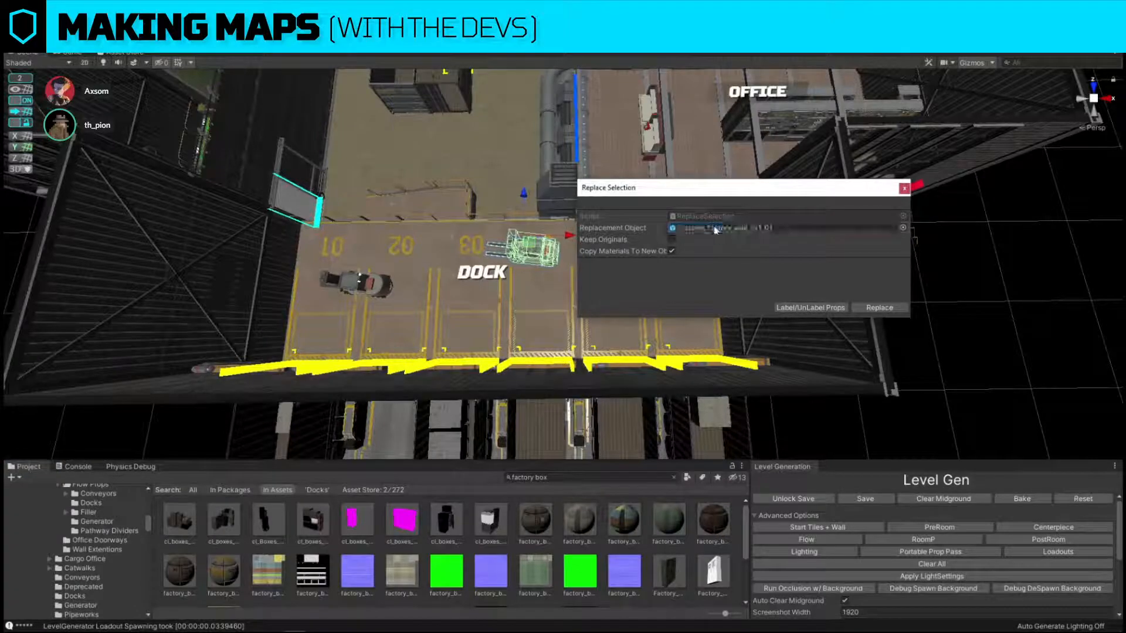
left_click(880, 307)
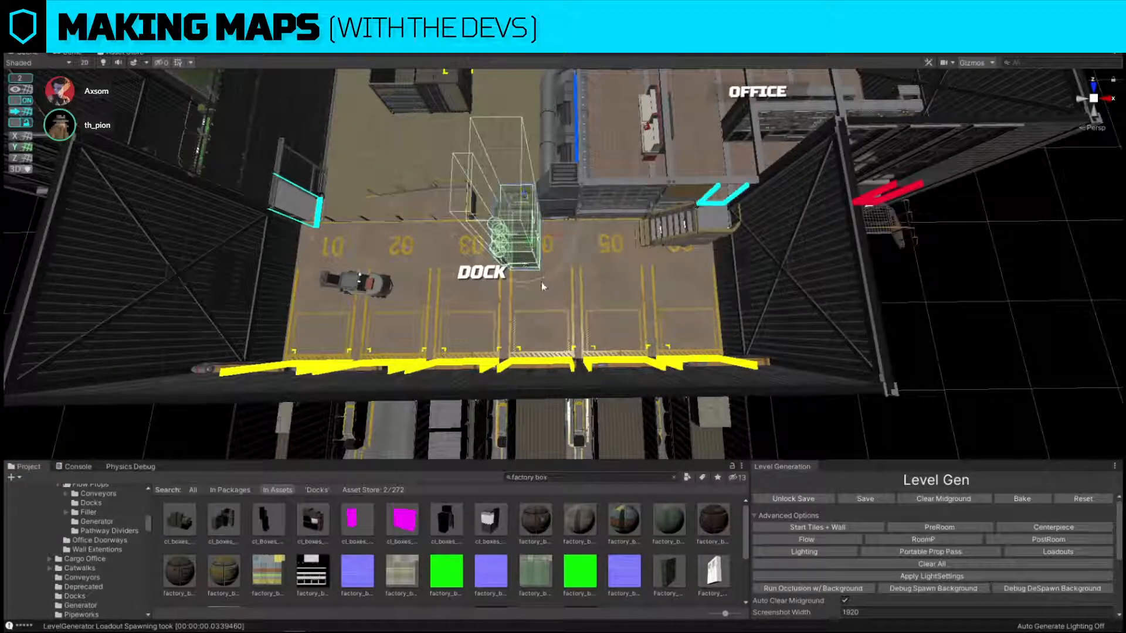
Rotate the boxes cluster and move it between bays 04 and 05, against the pipework by the office.
left_click_drag(543, 277, 684, 262)
key("w")
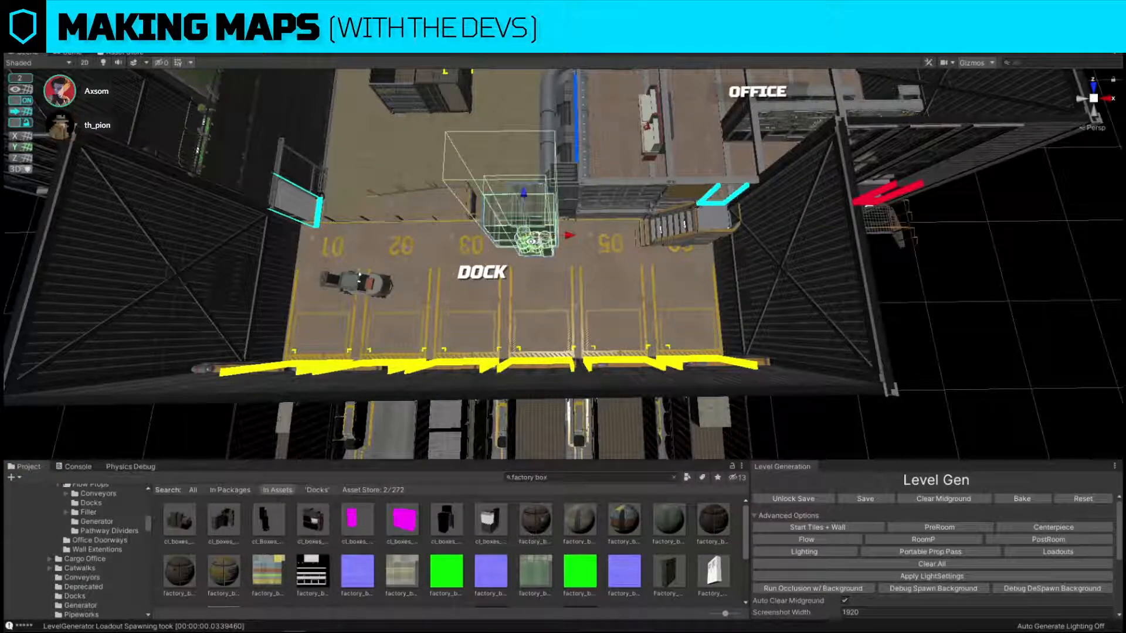
left_click_drag(533, 250, 587, 243)
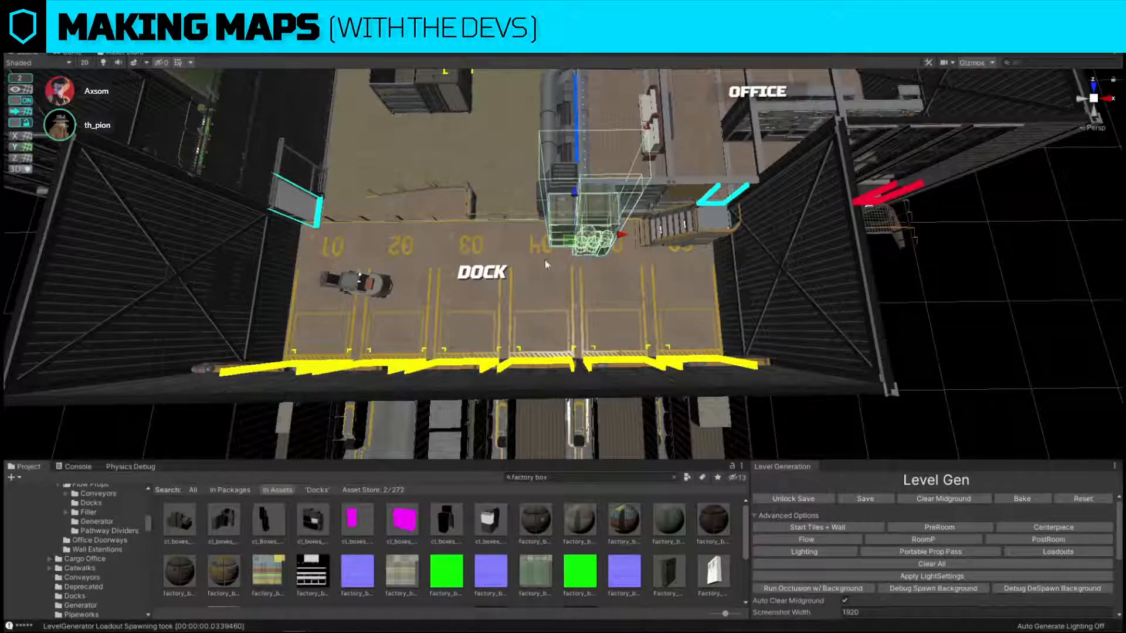
right_click_drag(546, 264, 533, 120)
right_click_drag(512, 225, 545, 222)
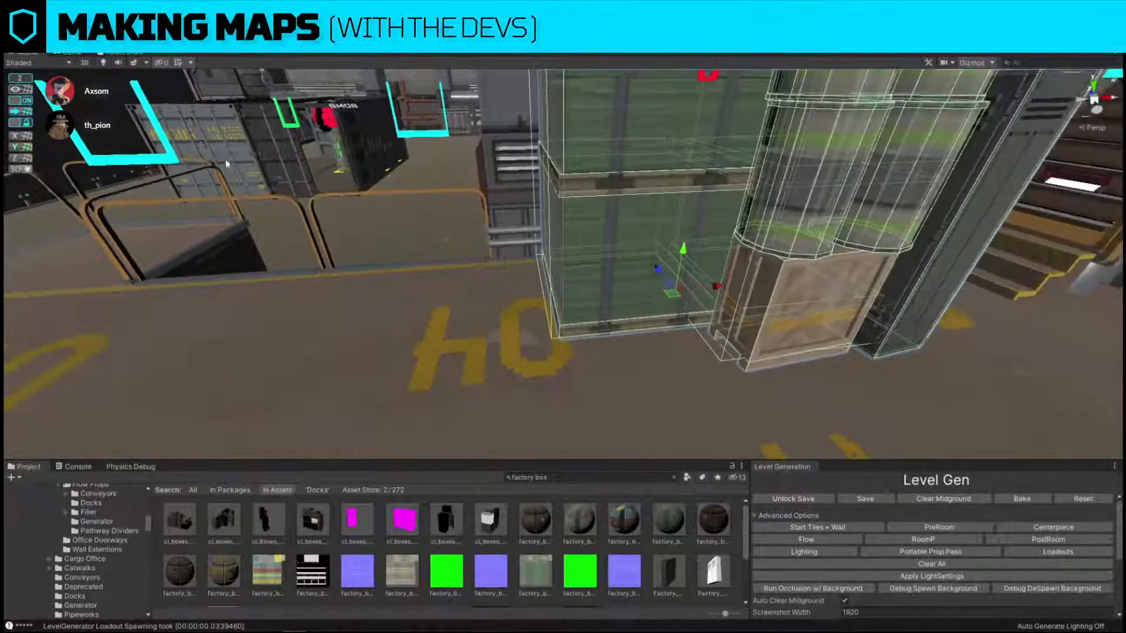
Turn off grid snapping and nudge the boxes cluster closer to the pipework and dock railing.
left_click(17, 100)
right_click_drag(634, 170, 762, 153)
left_click_drag(667, 245, 625, 265)
right_click_drag(528, 282, 715, 278)
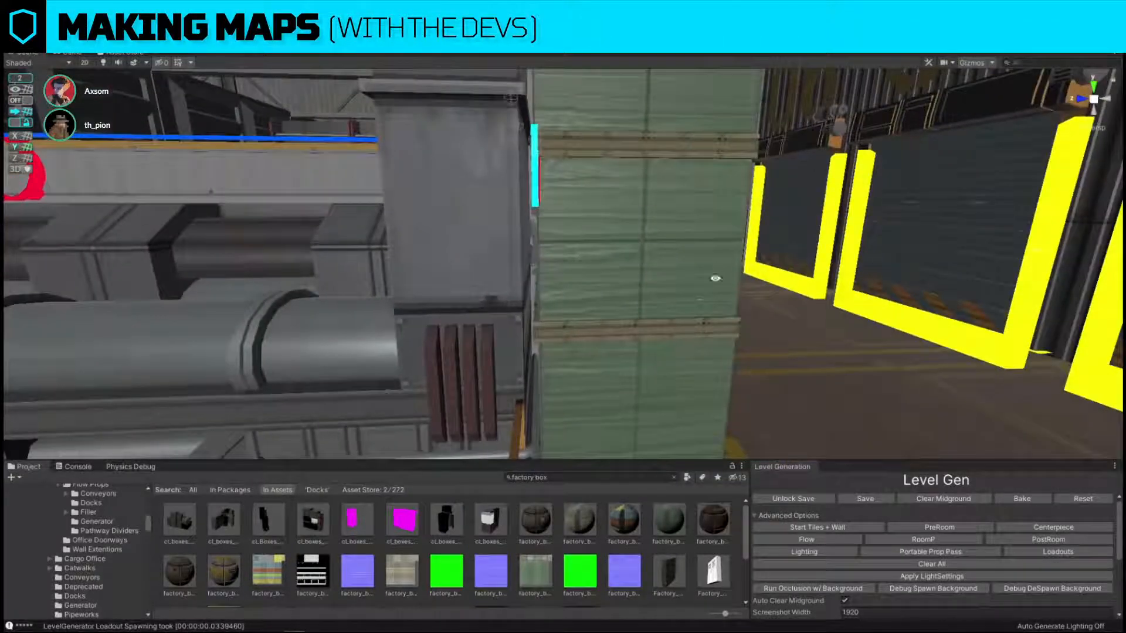
left_click(638, 391)
right_click_drag(638, 391, 621, 411)
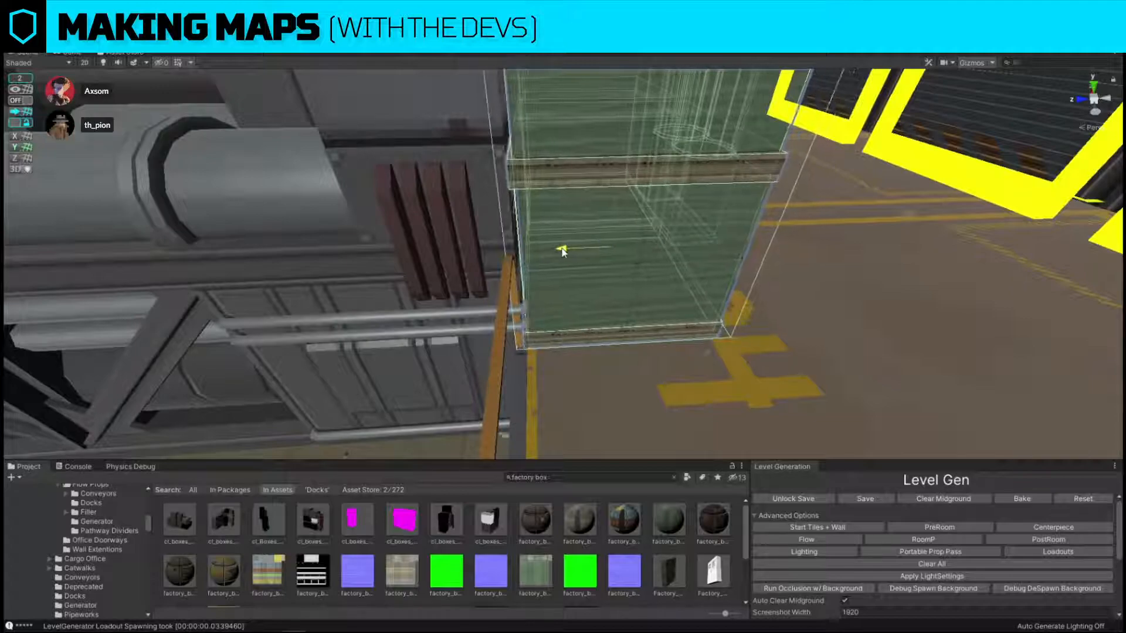
right_click_drag(564, 249, 552, 323)
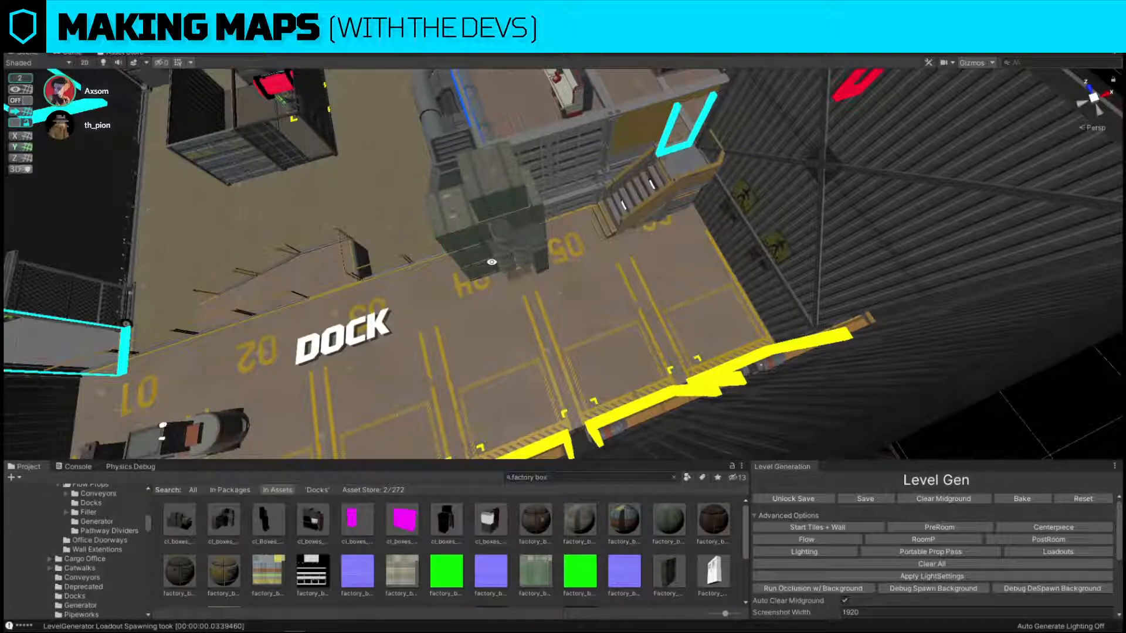
Duplicate the pipeworks centrepiece with grid snapping on and place the copy on the open floor near the bomb site.
scroll(552, 276, "down", 5)
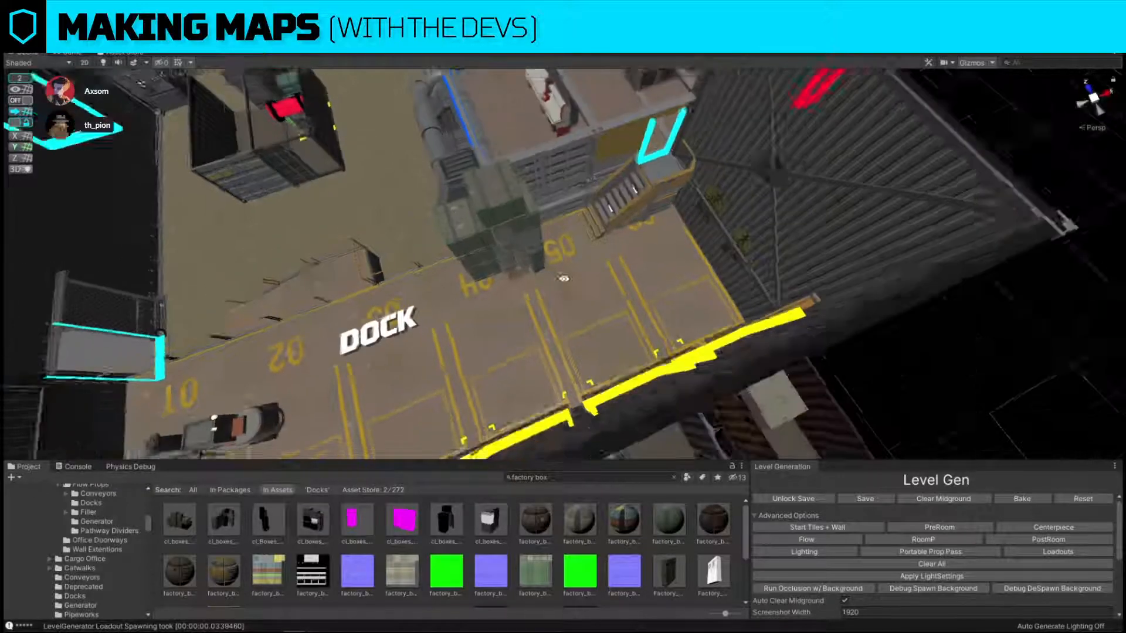
left_click_drag(563, 276, 682, 262, "alt")
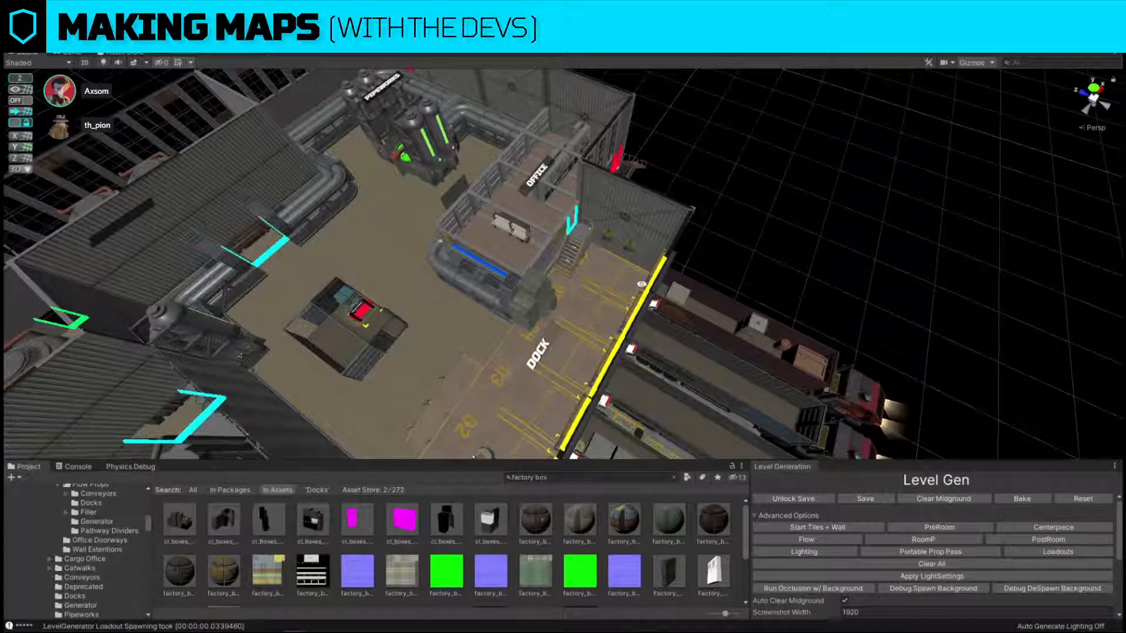
left_click_drag(602, 186, 484, 229, "alt")
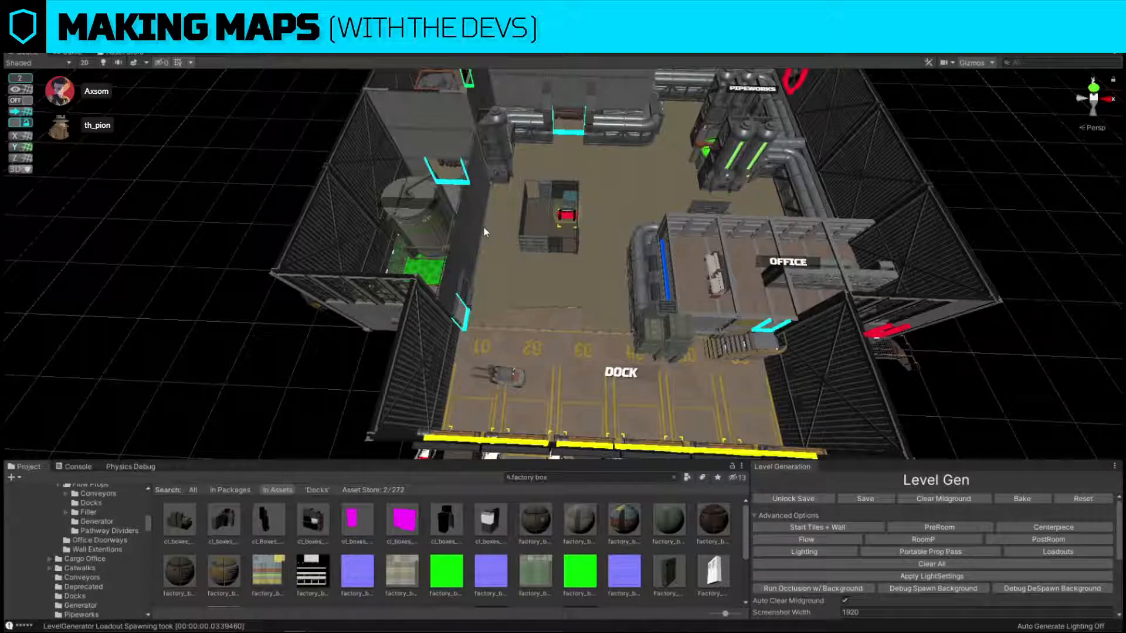
left_click(740, 193)
left_click(22, 101)
left_click_drag(234, 191, 733, 192, "alt")
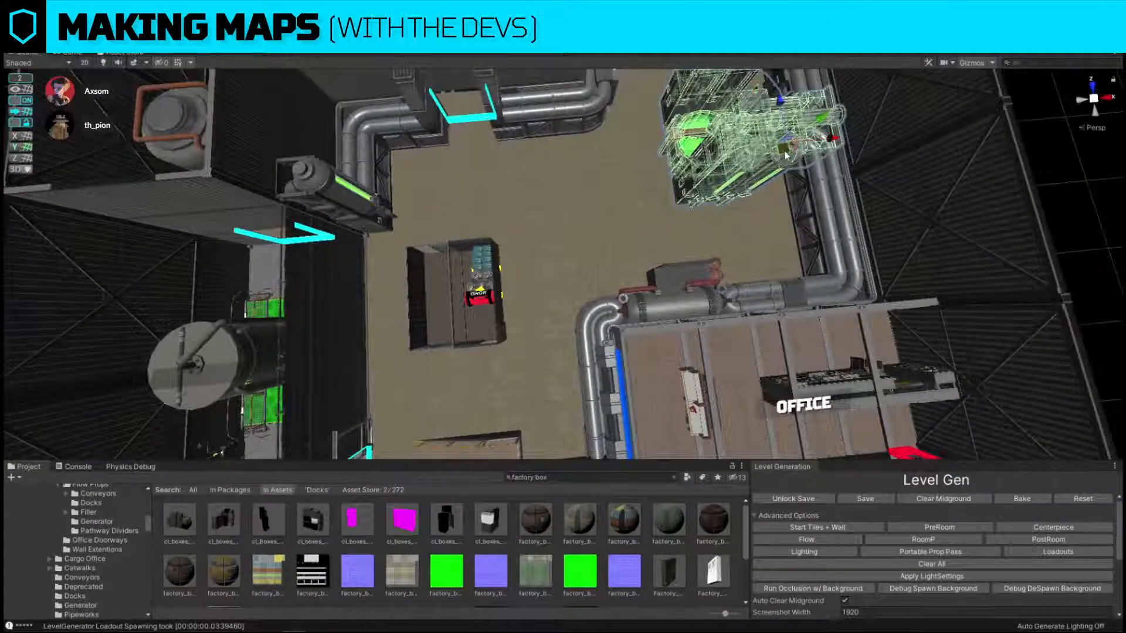
key("ctrl+d")
left_click_drag(785, 152, 619, 235)
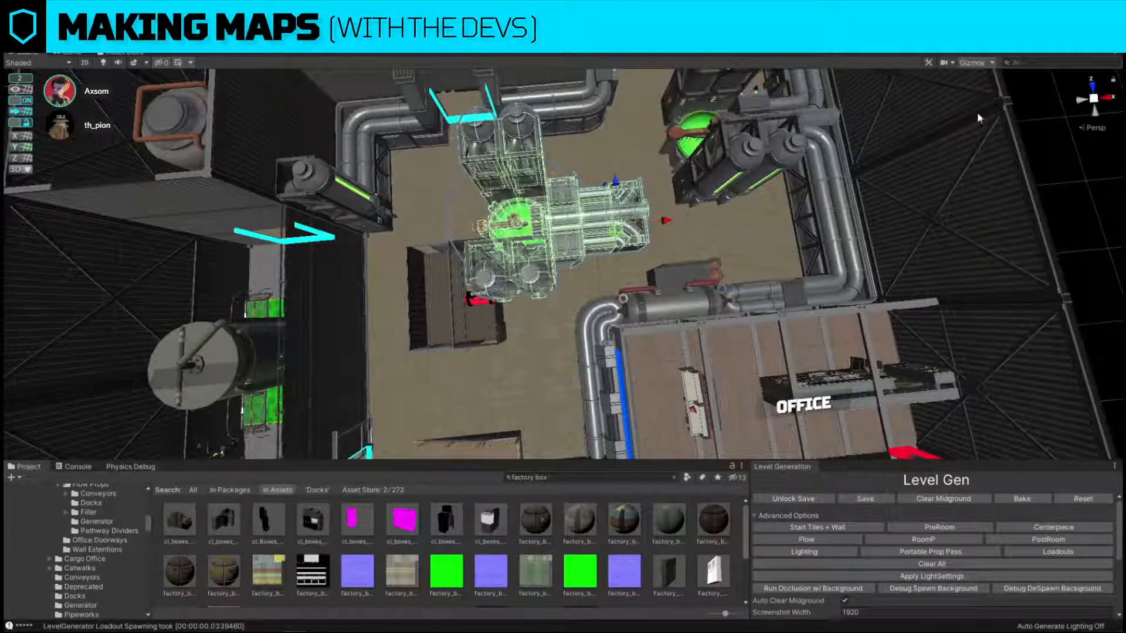
left_click(1123, 117)
Replace the copied pipeworks centrepiece with a smaller tank cluster from the Pipeworks prefabs.
left_click(557, 247)
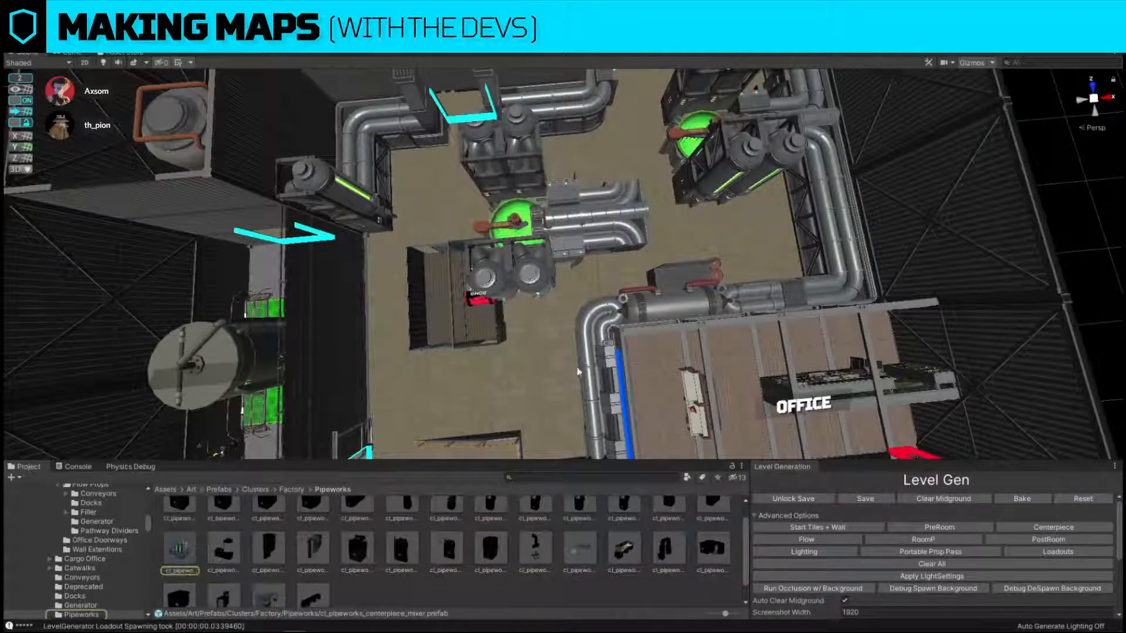
key("ctrl+shift+r")
left_click_drag(679, 531, 751, 232)
left_click(879, 308)
left_click(636, 230)
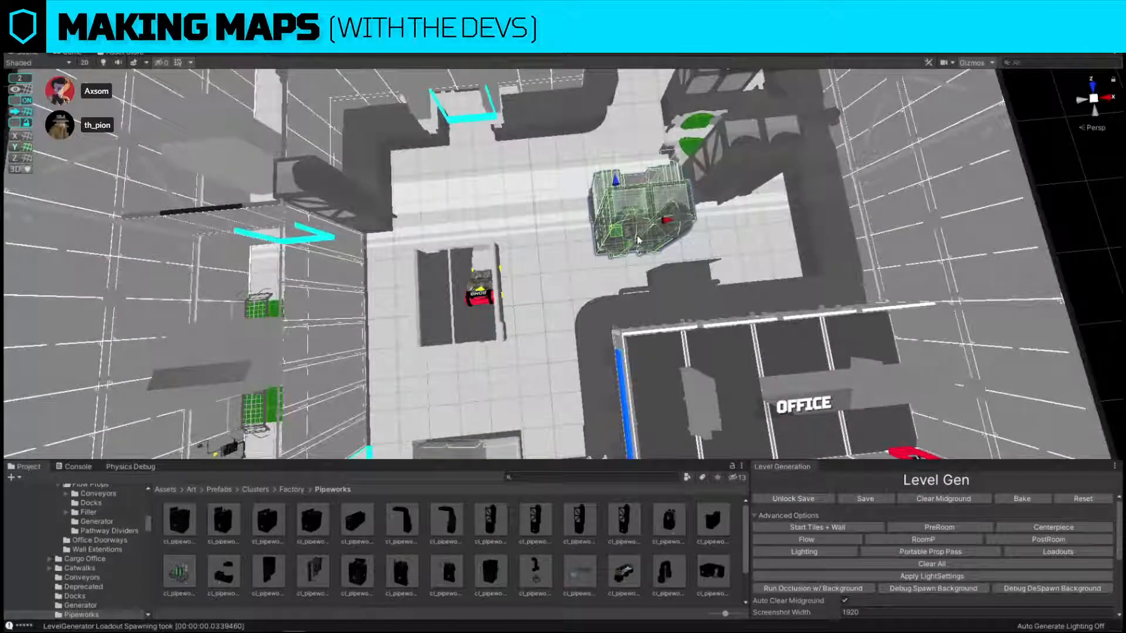
Position the small tank cluster on the open floor between the bomb site and pipeworks, and check the layout from above.
left_click_drag(616, 230, 560, 221)
right_click_drag(560, 220, 555, 220)
left_click_drag(538, 219, 567, 217)
scroll(569, 219, "down", 3)
left_click(890, 229)
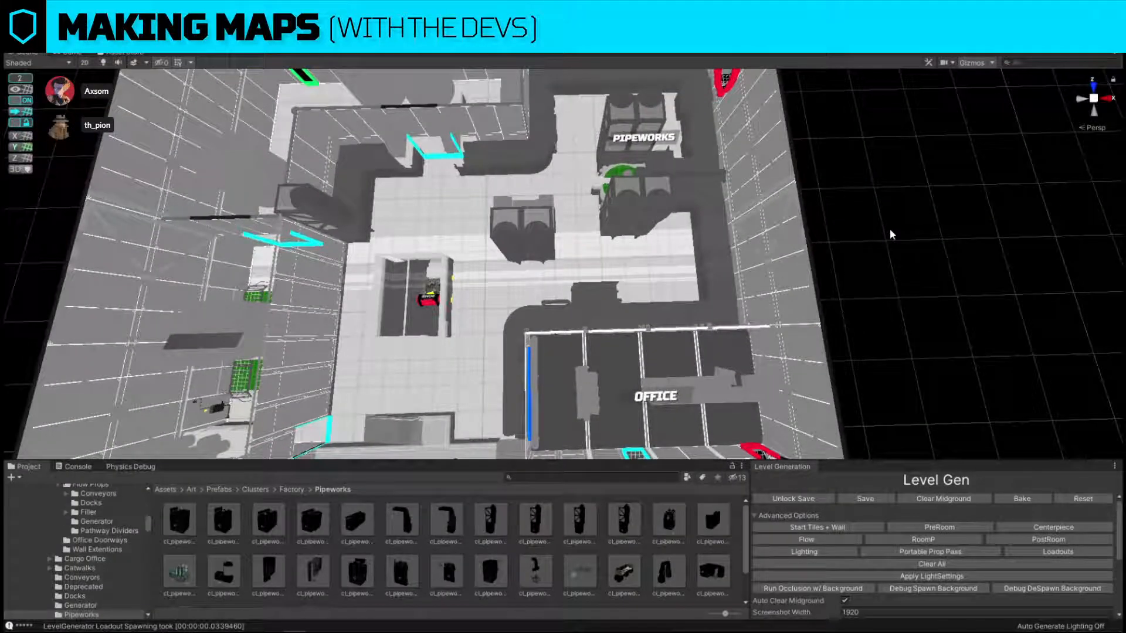
right_click_drag(890, 233, 471, 285)
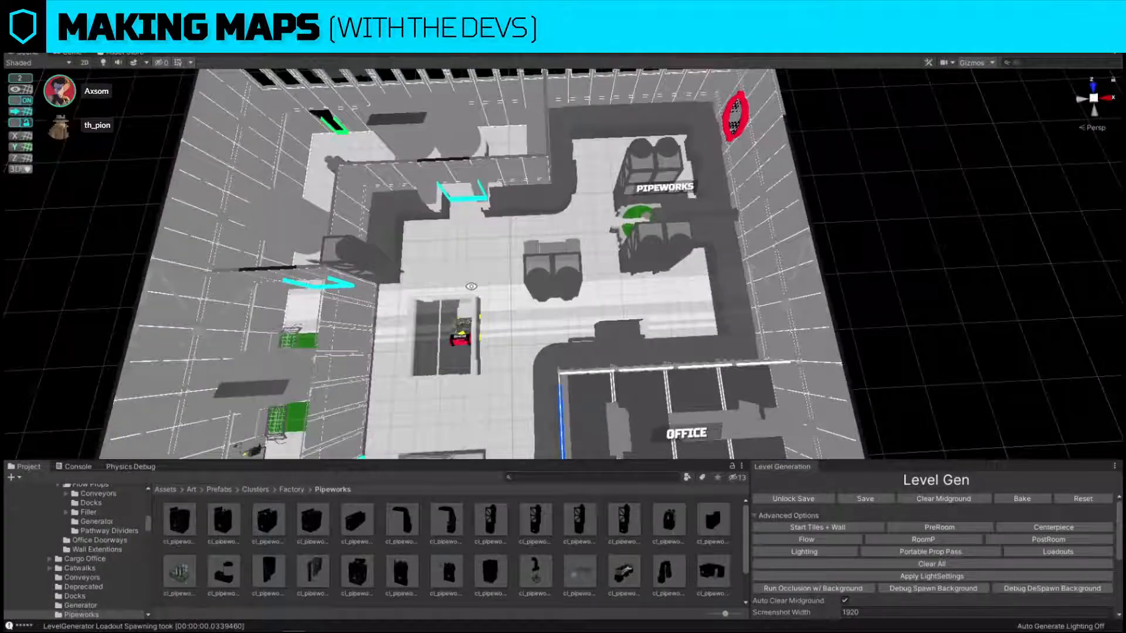
right_click_drag(731, 242, 731, 243)
key("s")
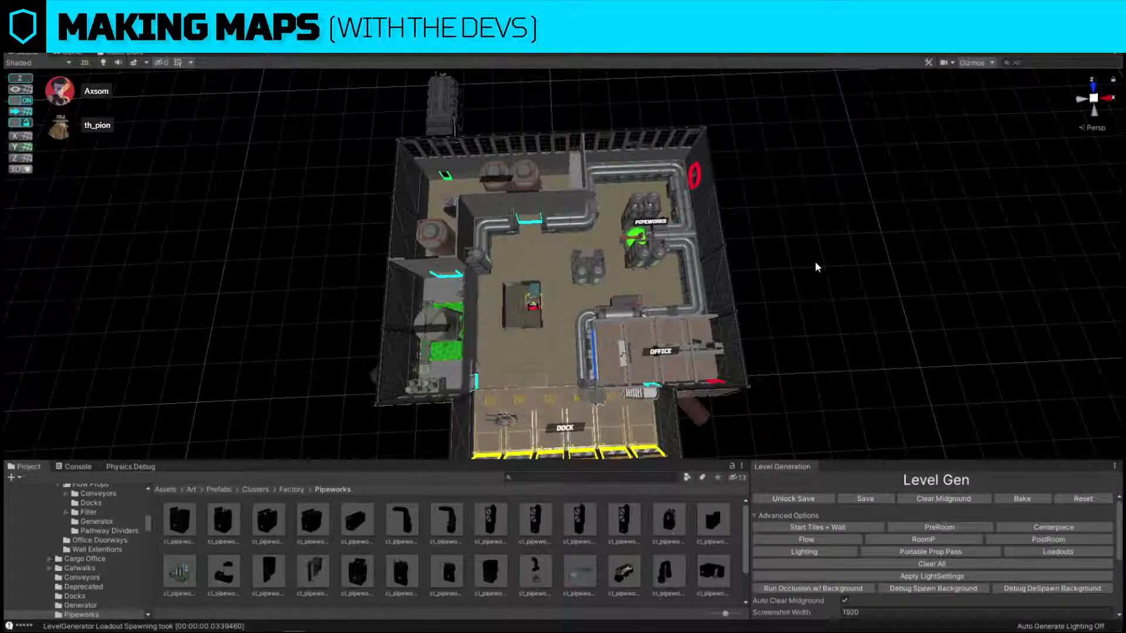
Raise the STORAGE label above the tanks in the storage room.
key("w")
right_click_drag(689, 262, 537, 221)
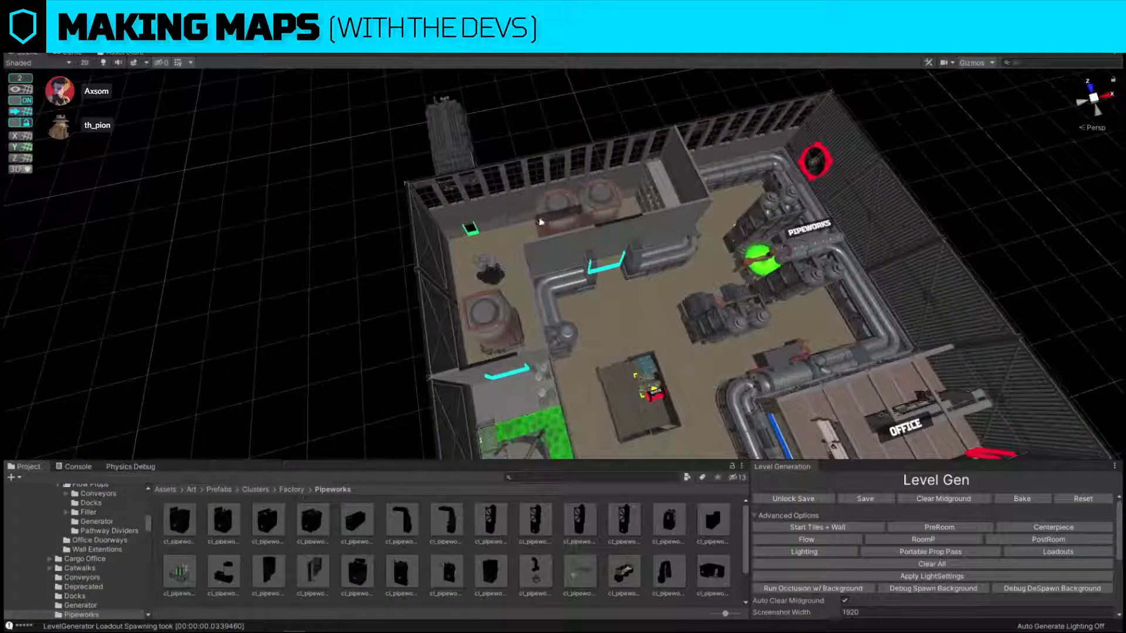
left_click(535, 221)
left_click(544, 221)
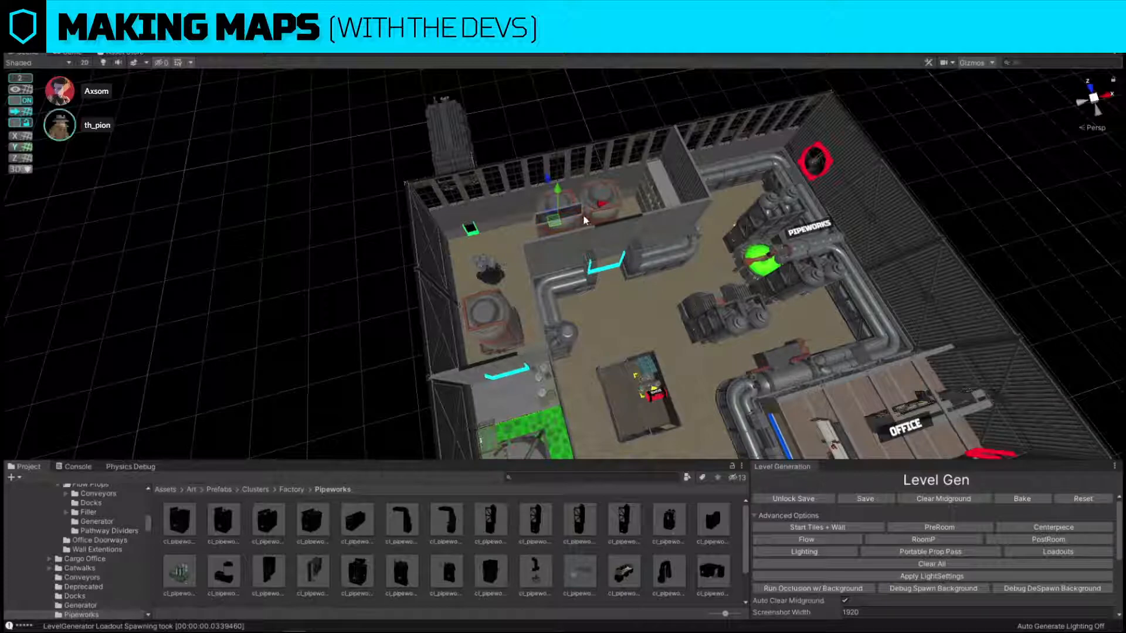
left_click(558, 176)
left_click_drag(558, 175, 559, 181)
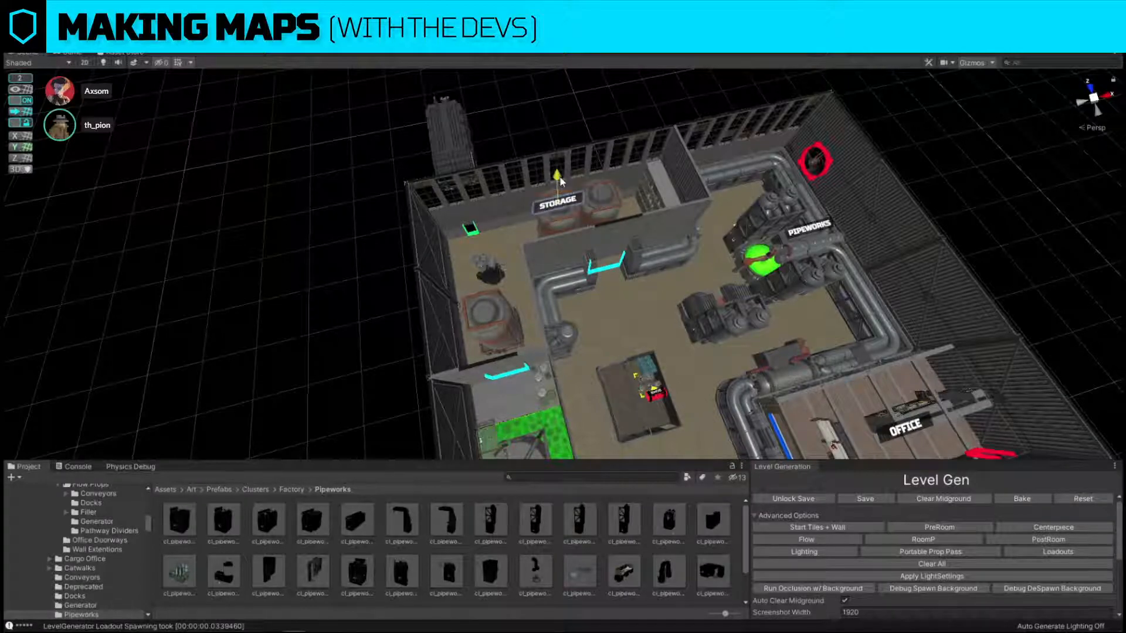
right_click_drag(558, 181, 619, 217)
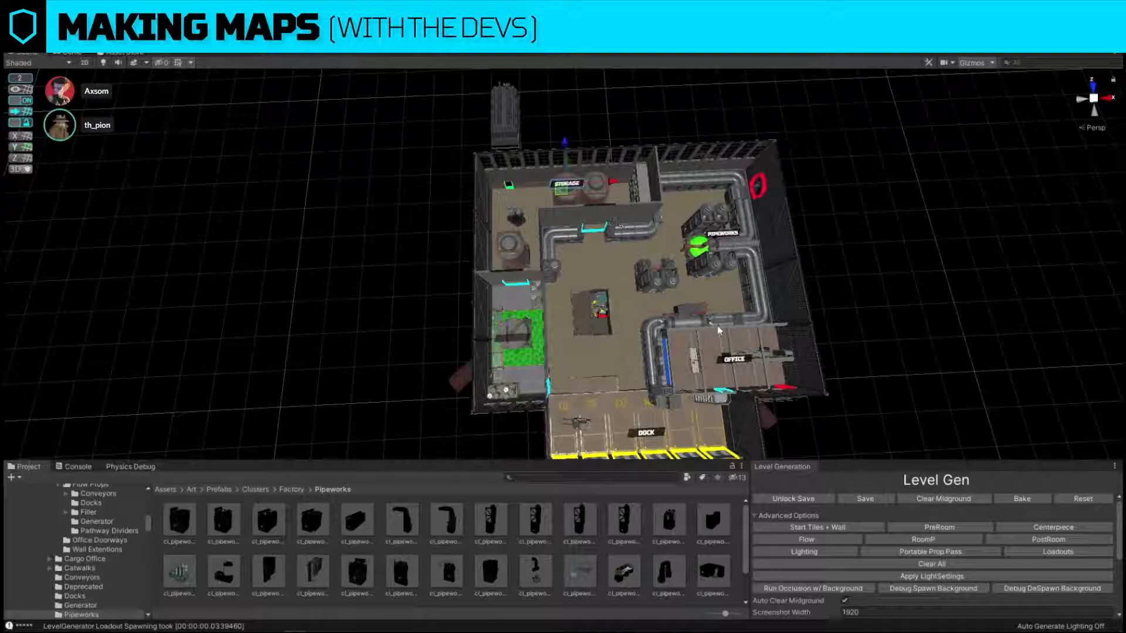
Duplicate the OFFICE label, place the copy over the bomb-site container and change its text.
left_click(725, 362)
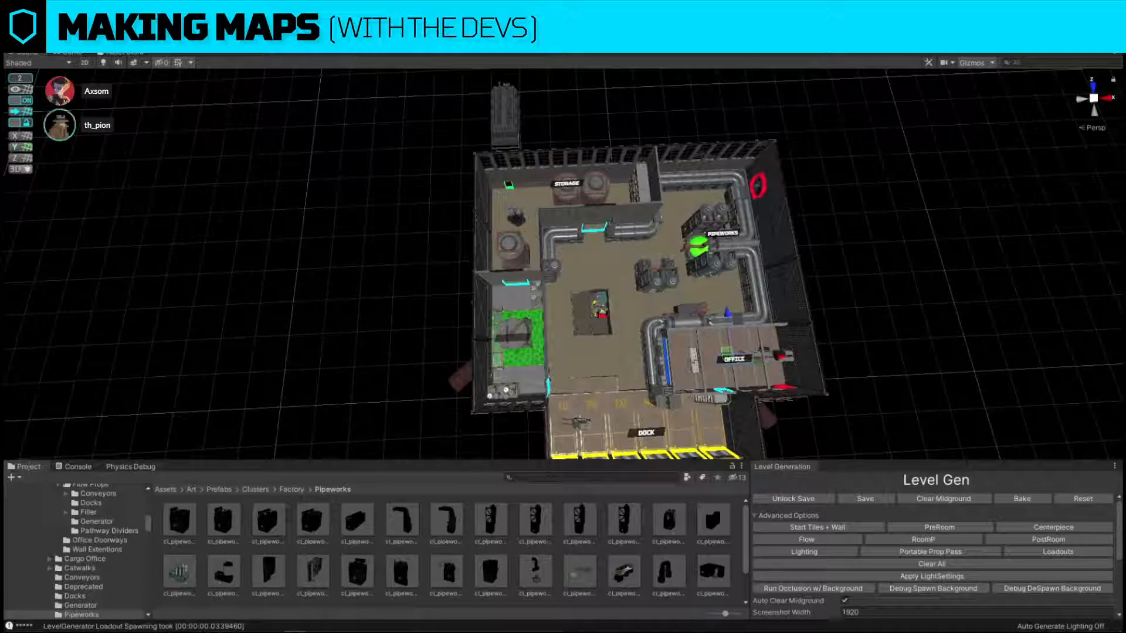
key("ctrl+d")
left_click_drag(728, 352, 591, 317)
left_click(815, 313)
right_click_drag(816, 313, 827, 317)
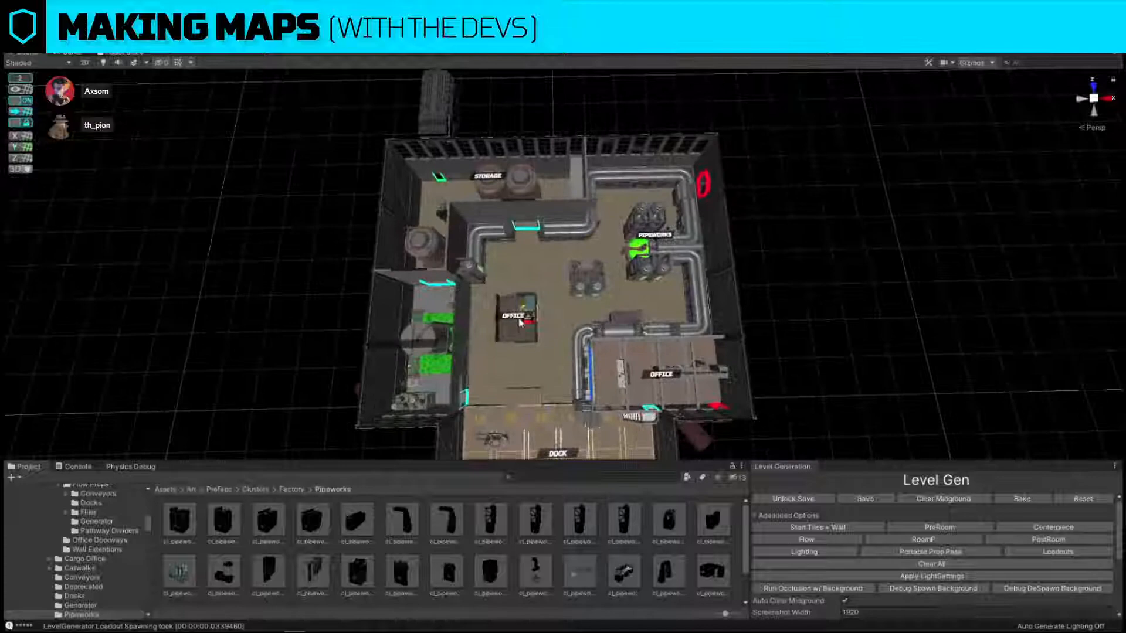
left_click(513, 316)
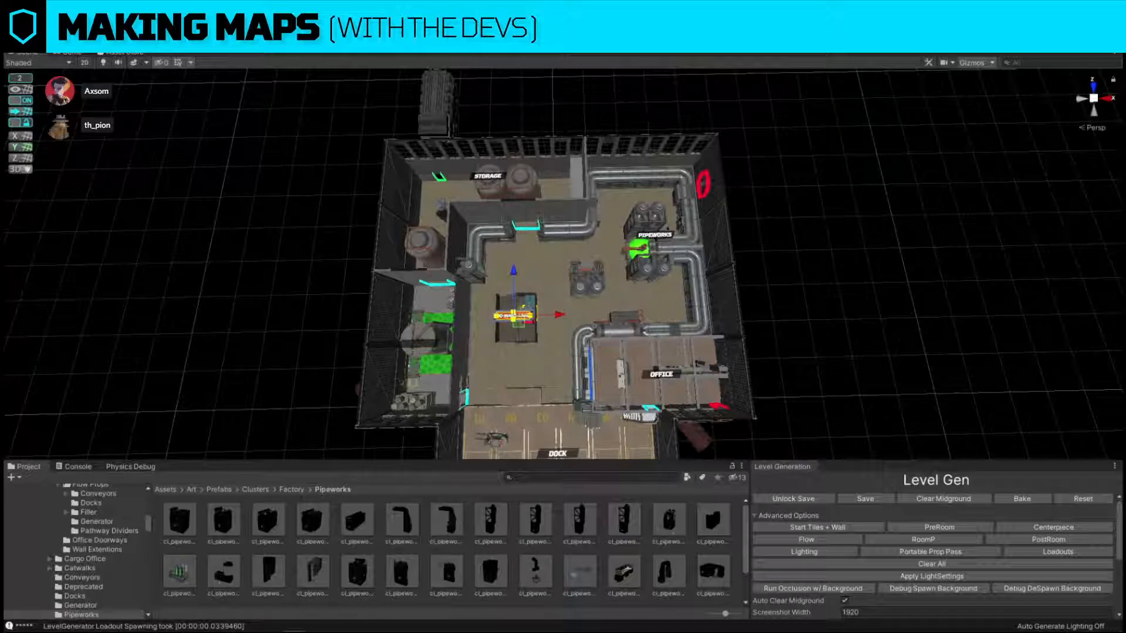
left_click(798, 278)
mouse_move(798, 278)
right_mouse_down()
mouse_move(788, 270)
mouse_move(796, 276)
right_mouse_up()
key("s")
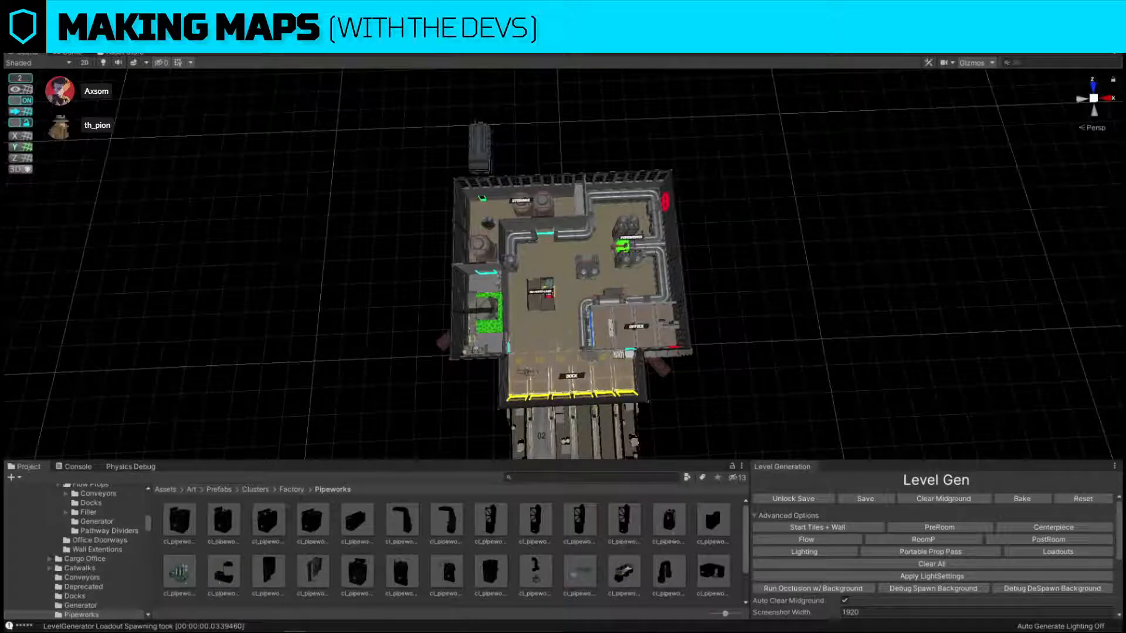
Save the level with the Level Gen tool and look over the building and its surroundings.
left_click(12, 22)
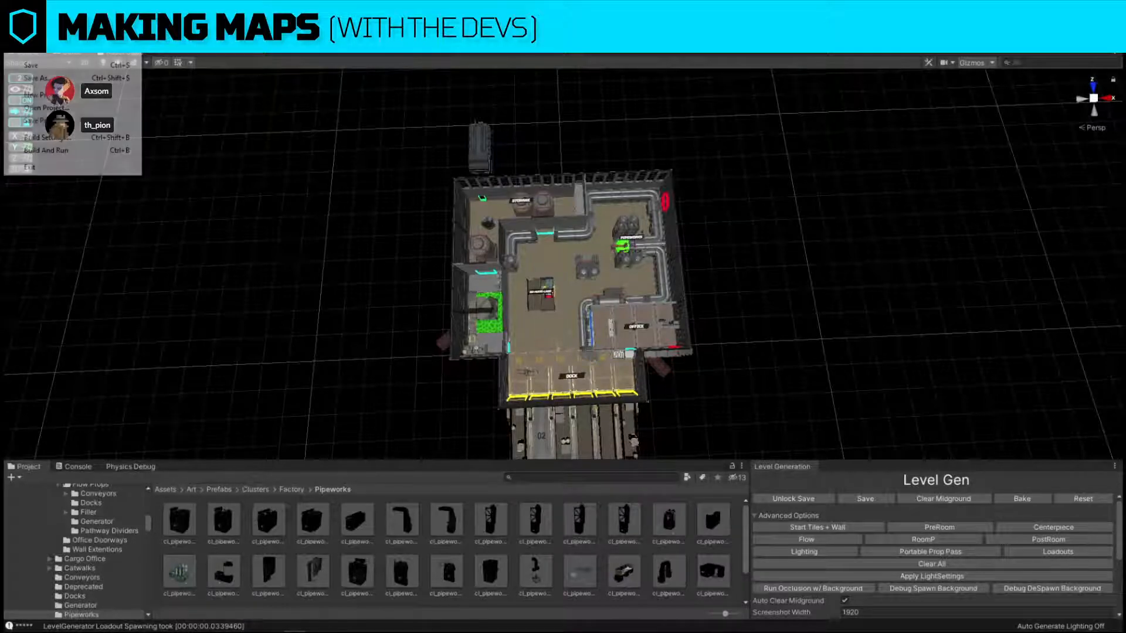
left_click(247, 212)
scroll(942, 549, "down", 4)
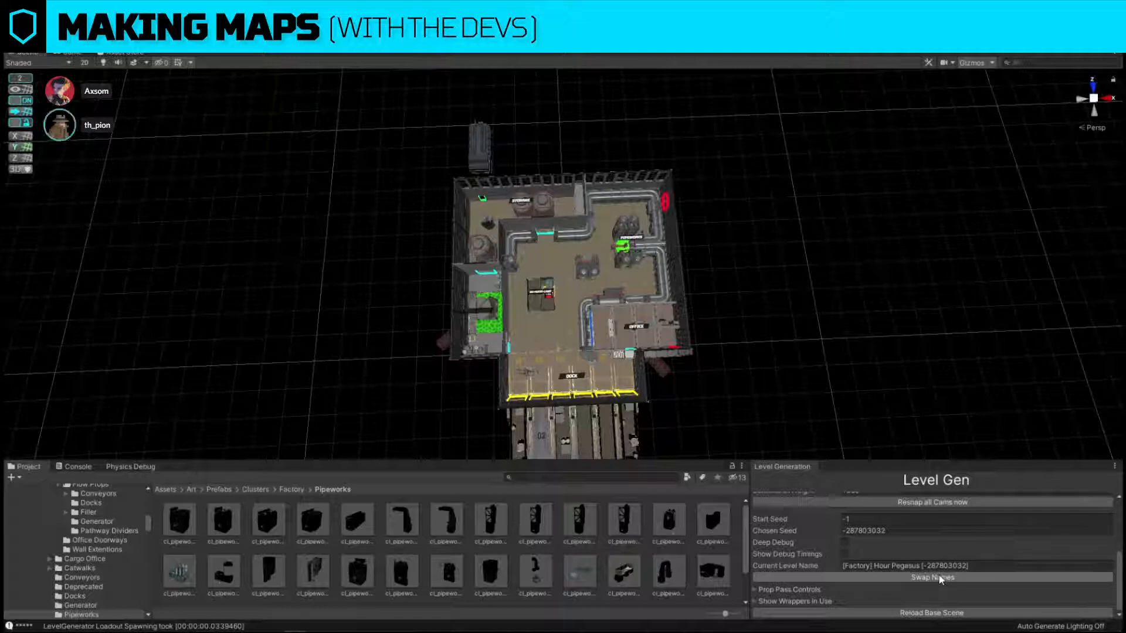
scroll(940, 579, "up", 5)
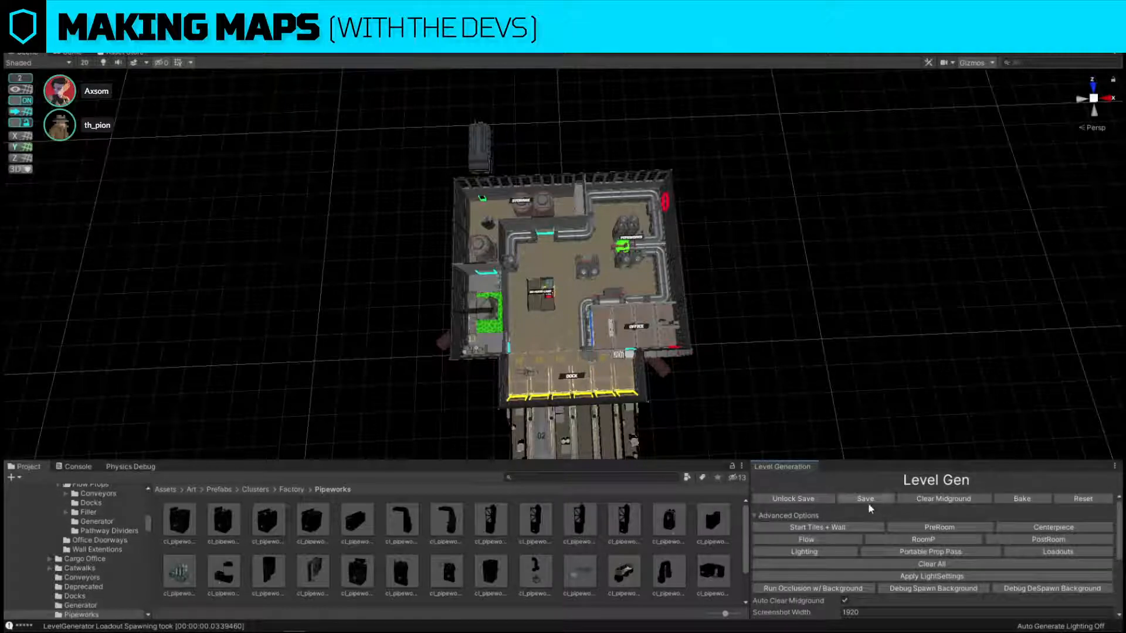
left_click(866, 502)
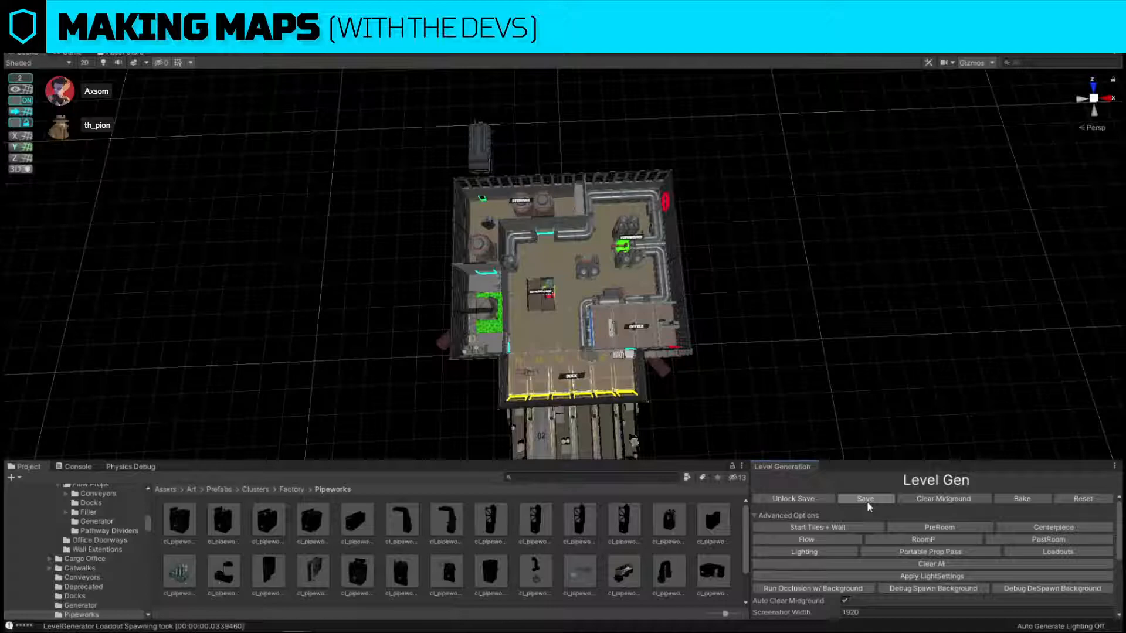
left_click(867, 499)
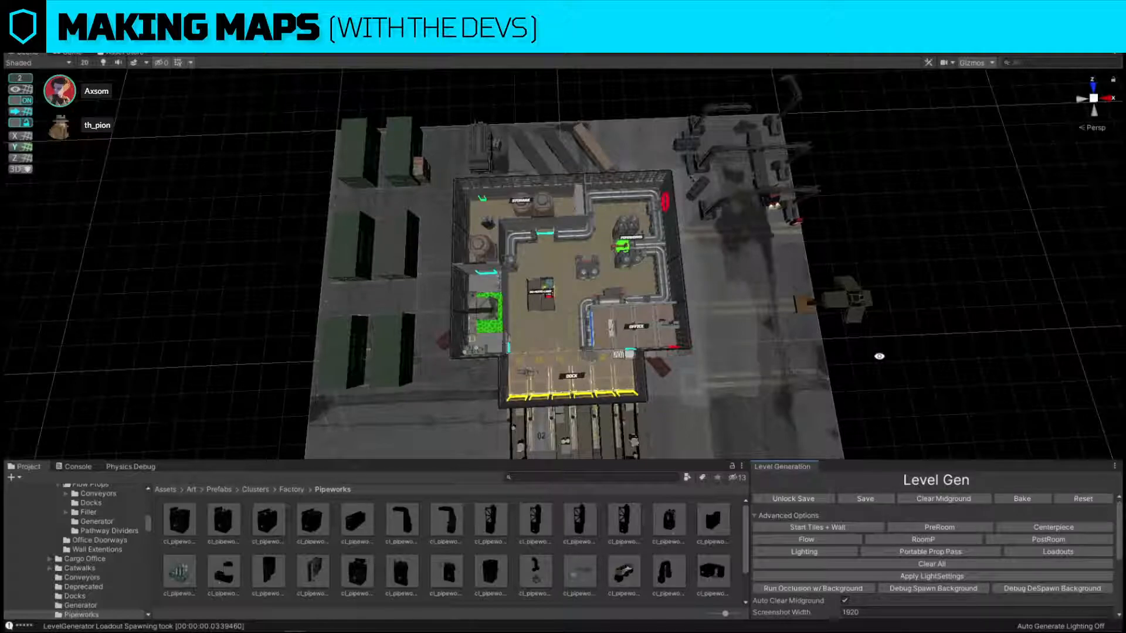
left_click_drag(889, 333, 544, 210, "alt")
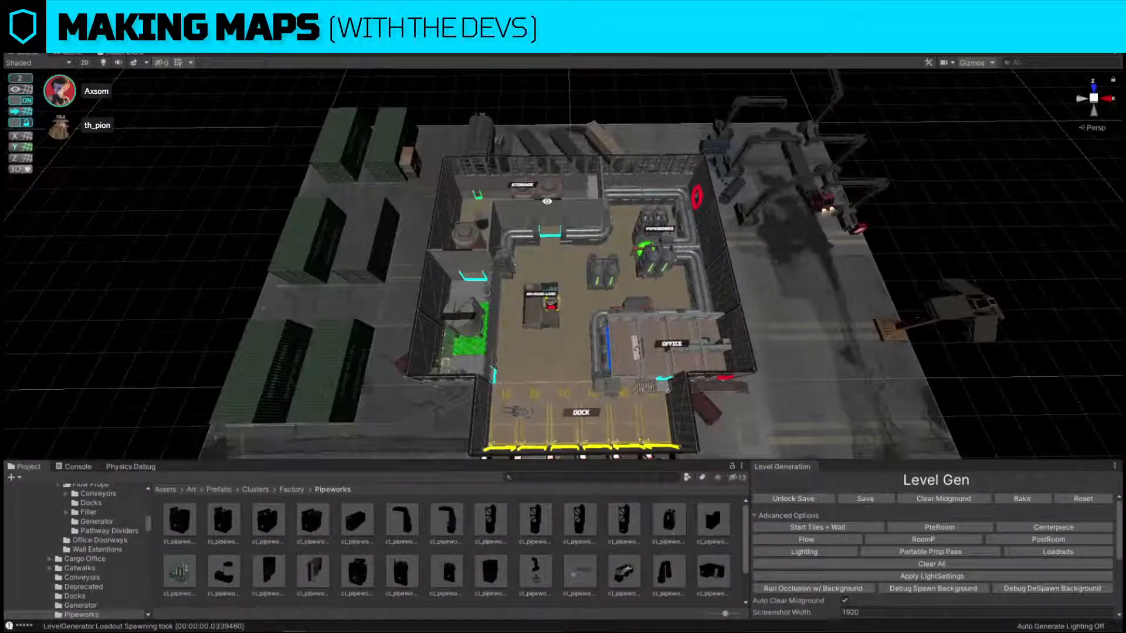
Raise the TOXIC label above the tank in the room with the green toxic floor.
left_click(14, 47)
left_click(53, 65)
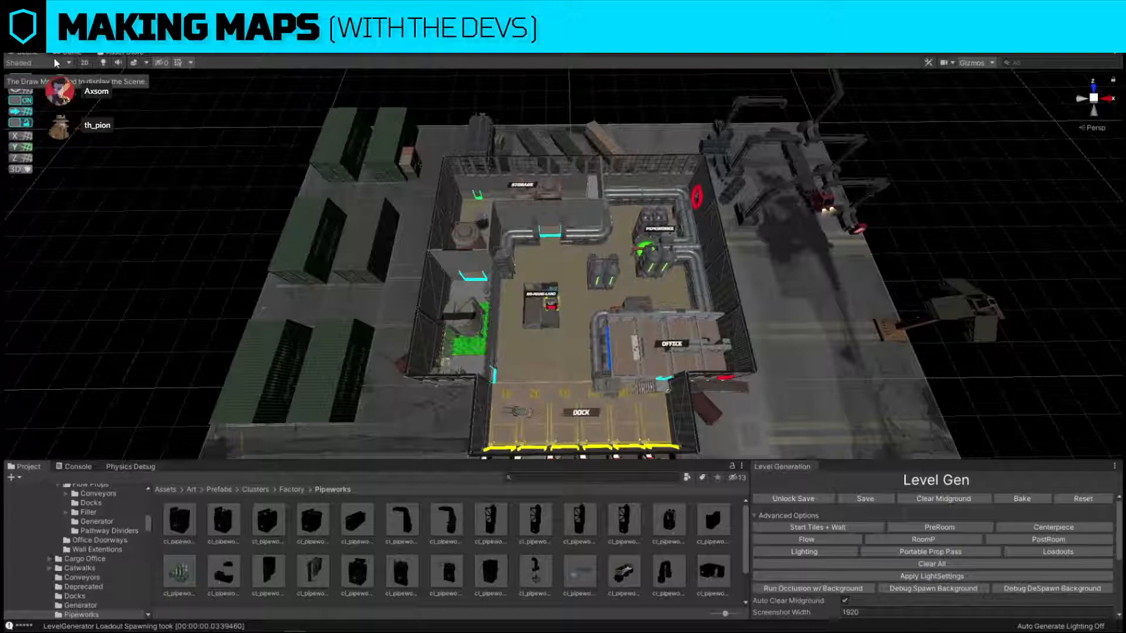
key("w")
mouse_move(623, 326)
right_mouse_down()
mouse_move(558, 343)
mouse_move(629, 318)
right_mouse_up()
left_click(630, 317)
scroll(607, 302, "down", 4)
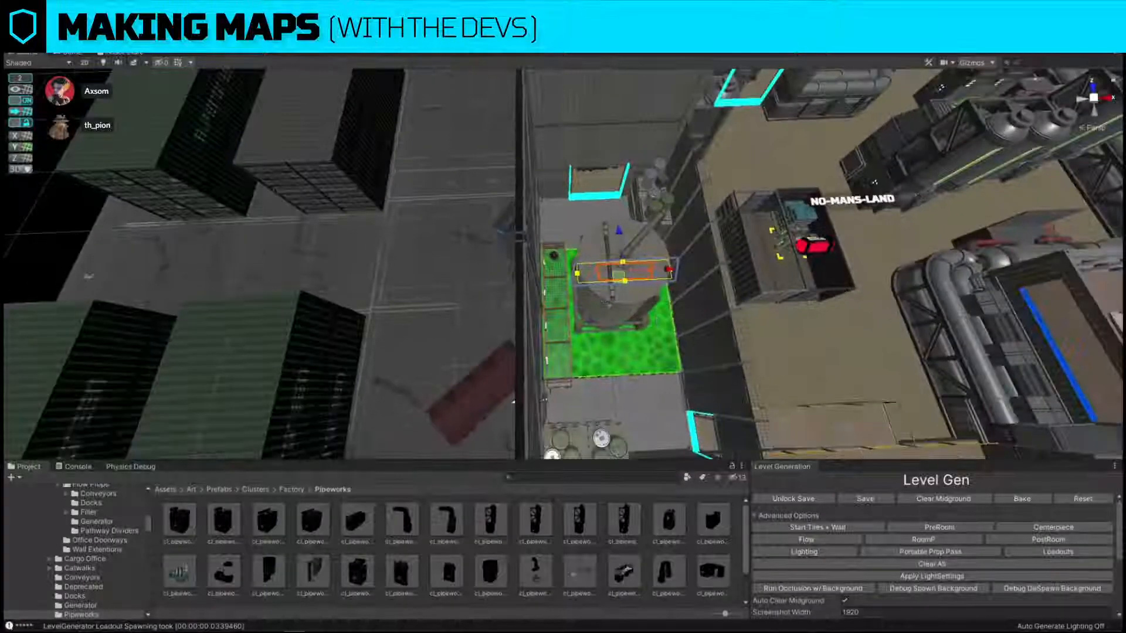
left_click_drag(608, 303, 668, 240, "alt")
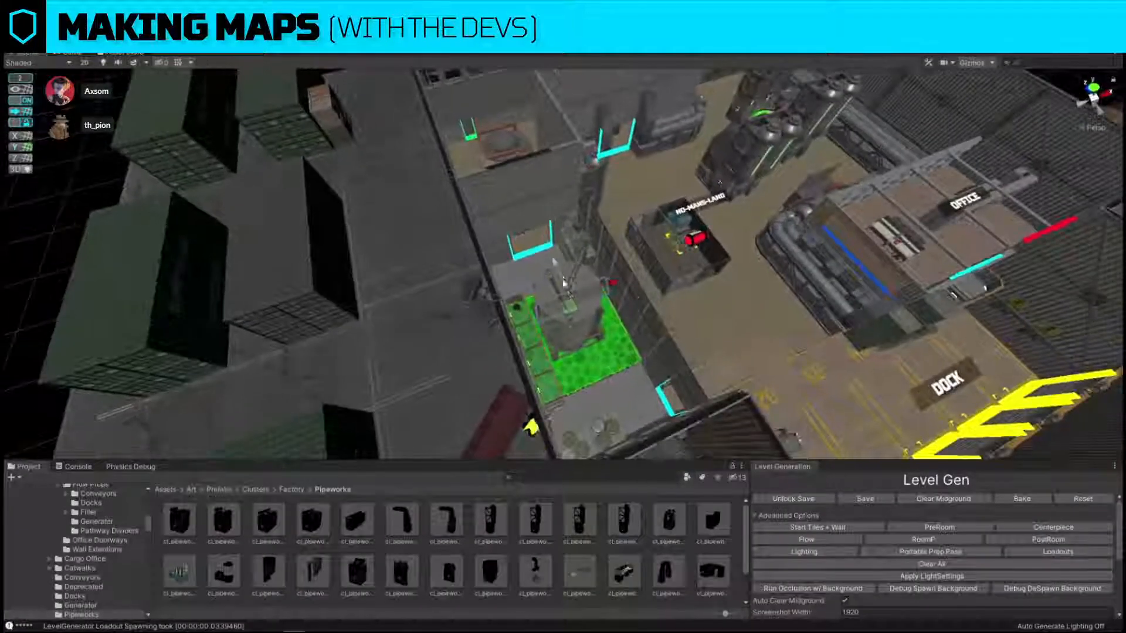
left_click_drag(576, 289, 575, 277)
right_click_drag(707, 203, 636, 239)
right_click_drag(974, 405, 983, 325)
left_click(983, 325)
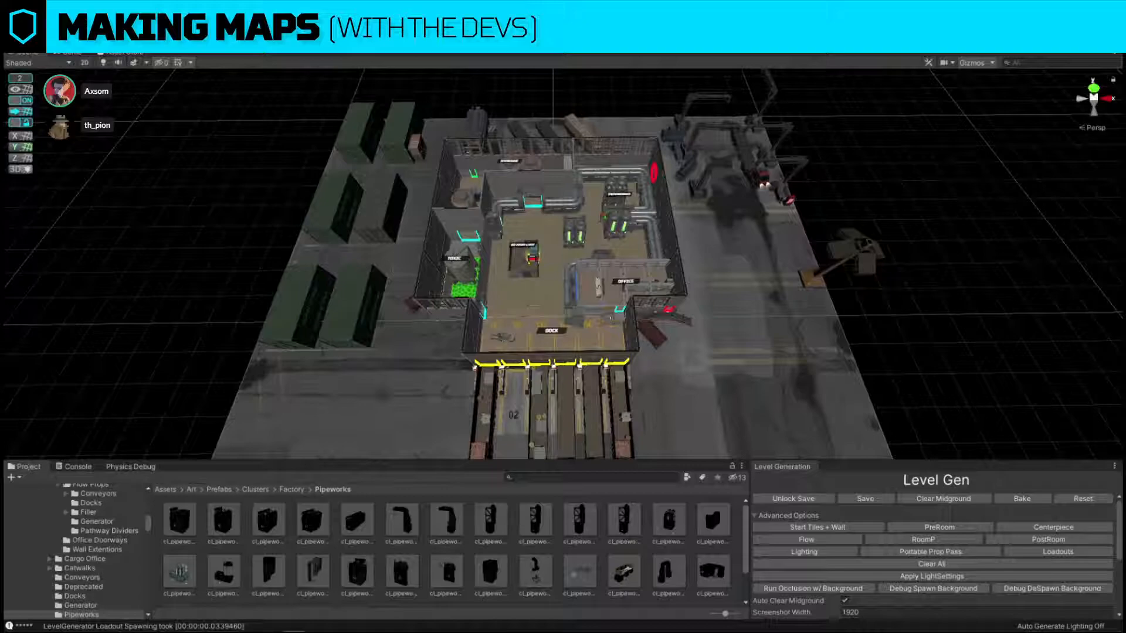
Look over the truck bays at the dock and the yard in front of the building.
left_click(552, 329)
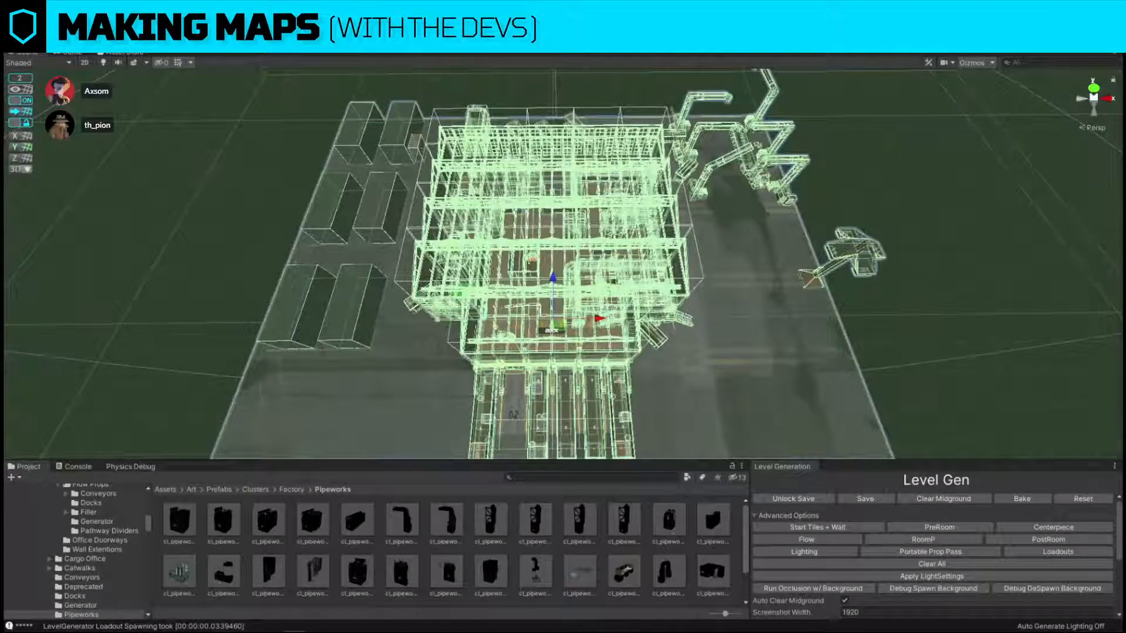
left_click(715, 274, "ctrl")
right_click_drag(633, 273, 636, 337)
scroll(636, 337, "down", 3)
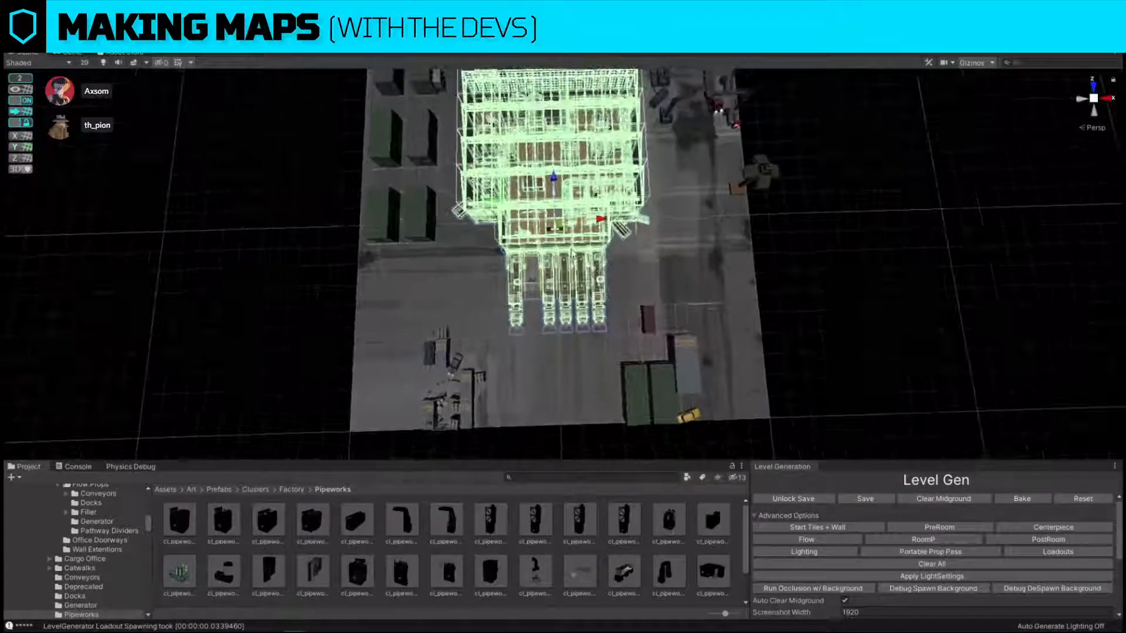
left_click_drag(565, 235, 572, 278)
left_click(600, 397)
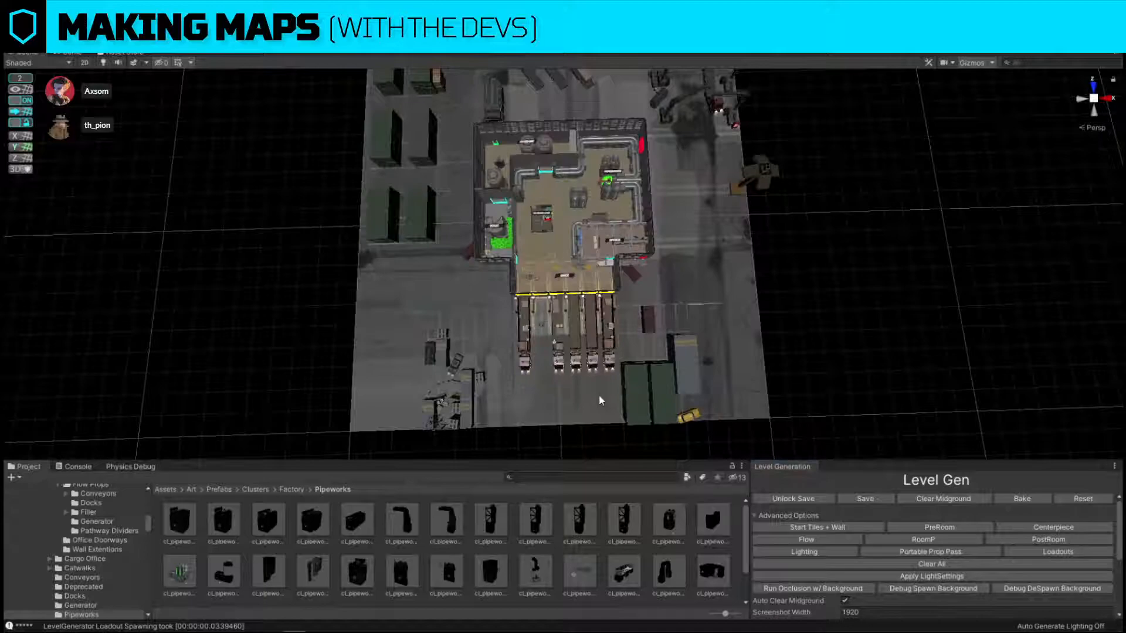
right_click_drag(628, 283, 584, 206)
right_click_drag(507, 212, 585, 225)
left_click_drag(590, 239, 903, 247)
Move the trash bag from outside the wall beside the parked tank truck into the storage room.
key("w")
left_click_drag(579, 206, 531, 199)
left_click(666, 215)
right_click_drag(666, 214, 596, 261)
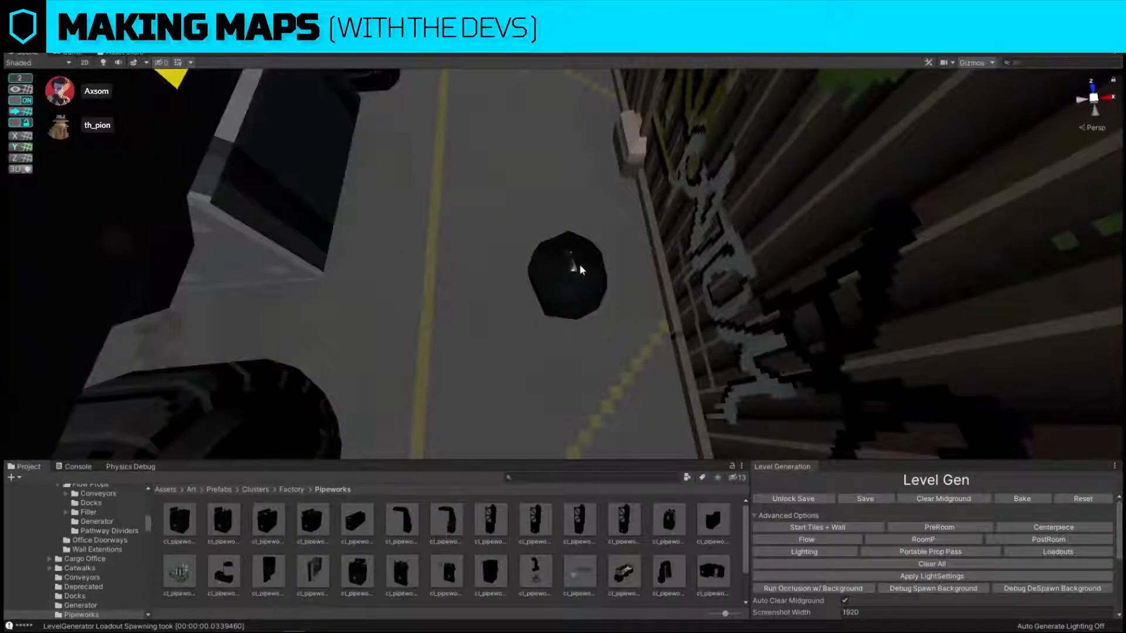
left_click(580, 264)
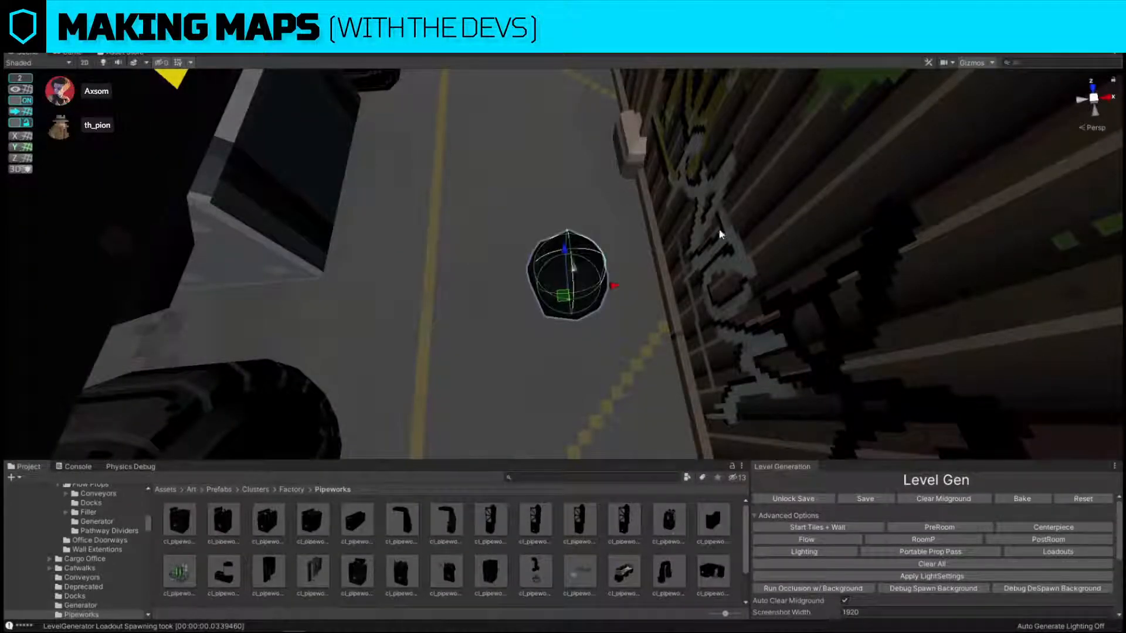
right_click_drag(721, 235, 670, 261)
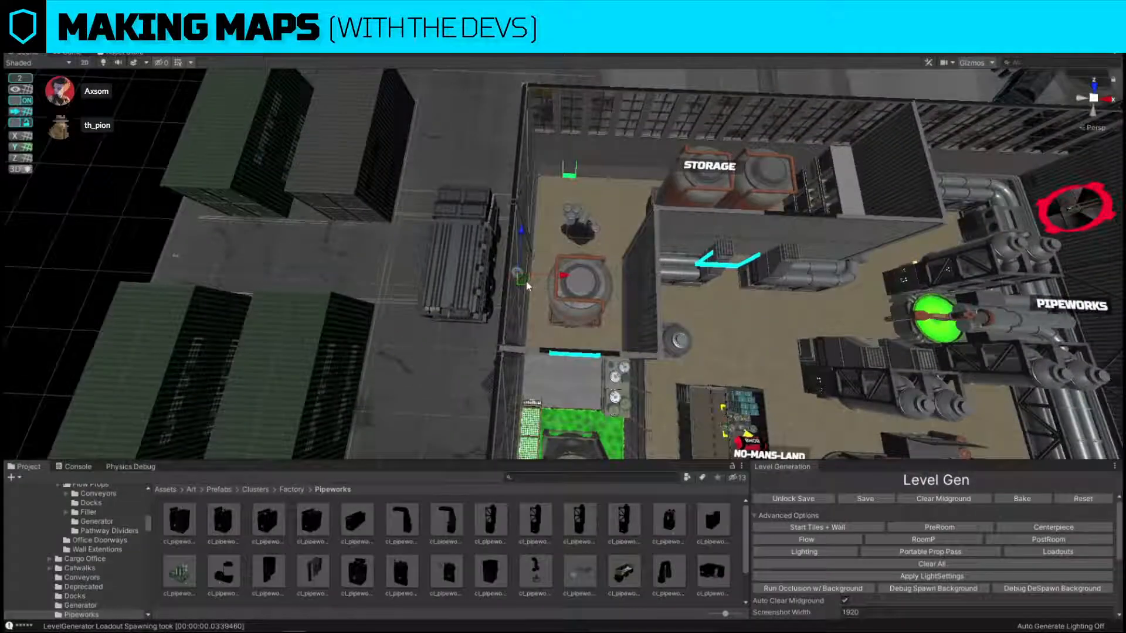
left_click_drag(526, 281, 589, 234)
right_click_drag(406, 220, 406, 220)
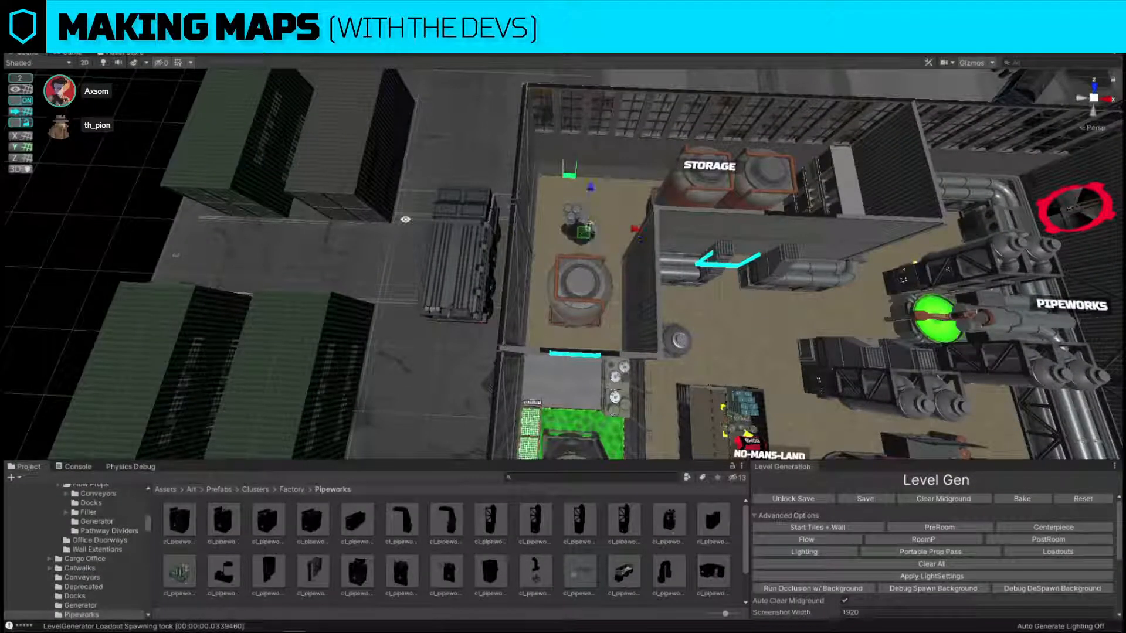
Turn grid snapping off and place the trash bag in the storage room's corner near the green-marked window.
left_click(21, 102)
right_click_drag(605, 207, 697, 344)
left_click_drag(366, 452, 711, 164)
key("f")
right_click_drag(531, 199, 650, 278)
right_click_drag(604, 309, 558, 278)
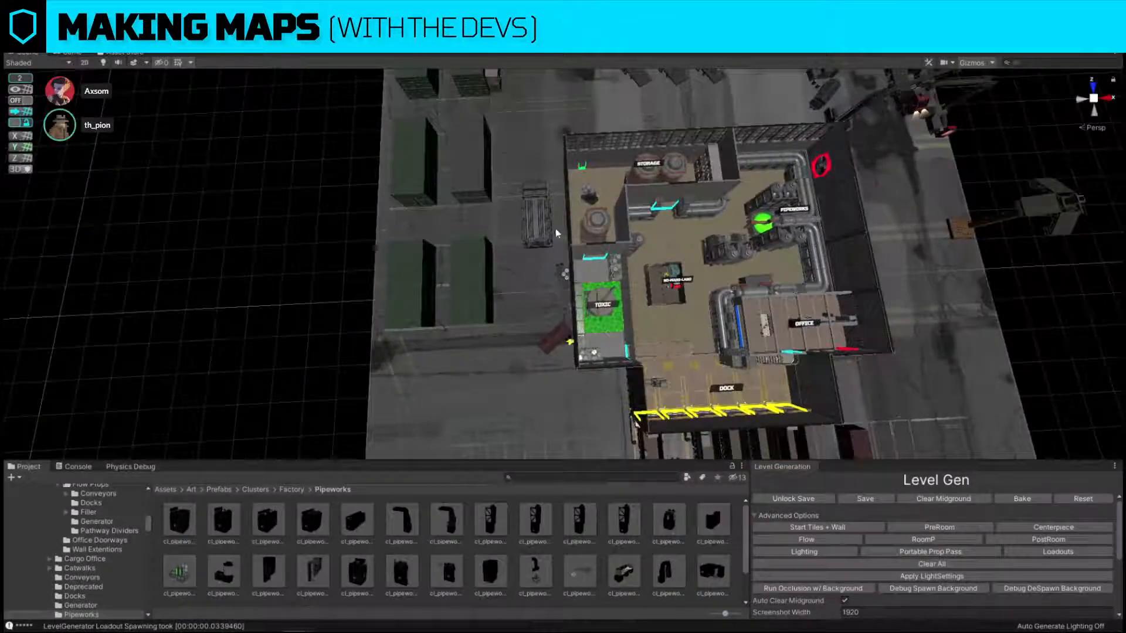
Duplicate the trash bag in the storage room corner and place the copy on the floor along the corrugated wall.
right_click_drag(655, 224, 1024, 335)
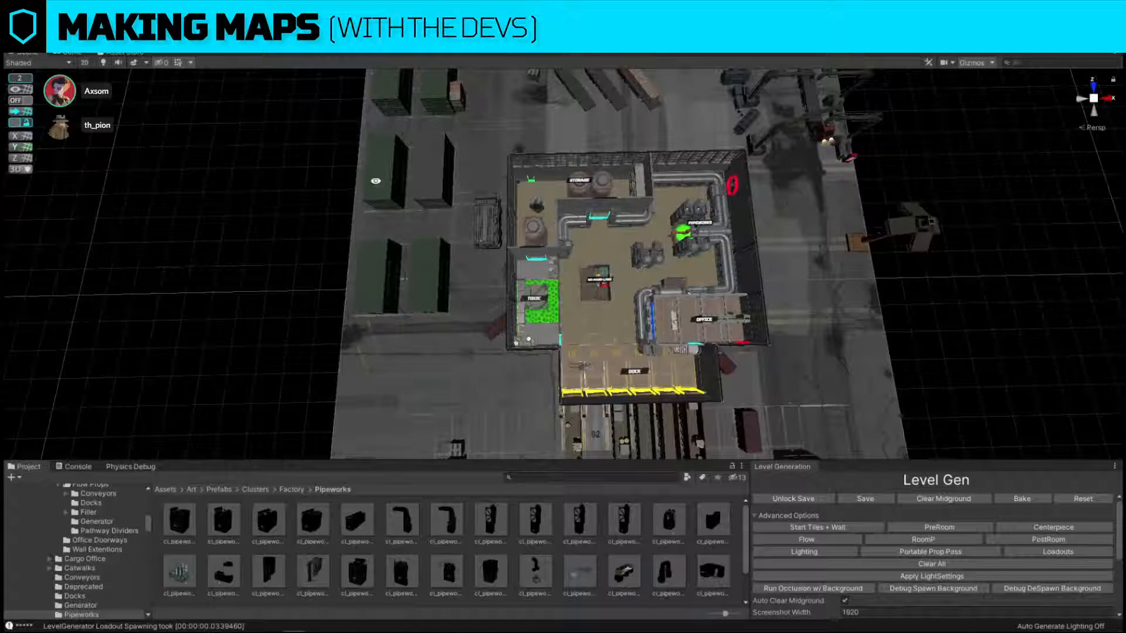
left_click_drag(375, 180, 577, 195, "alt")
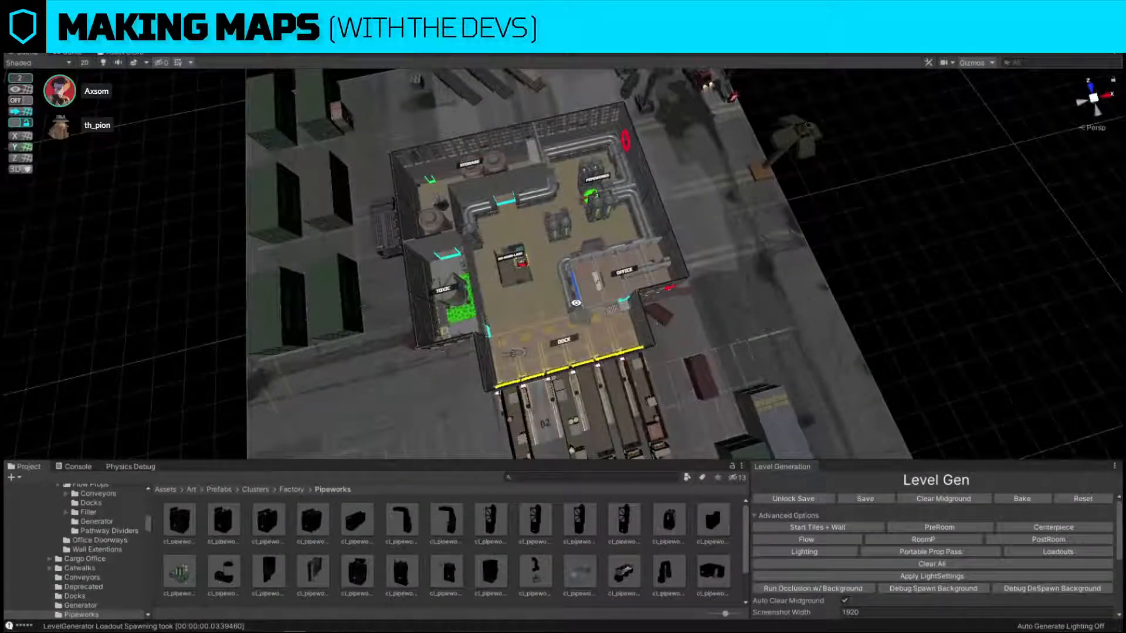
left_click_drag(589, 296, 789, 305, "alt")
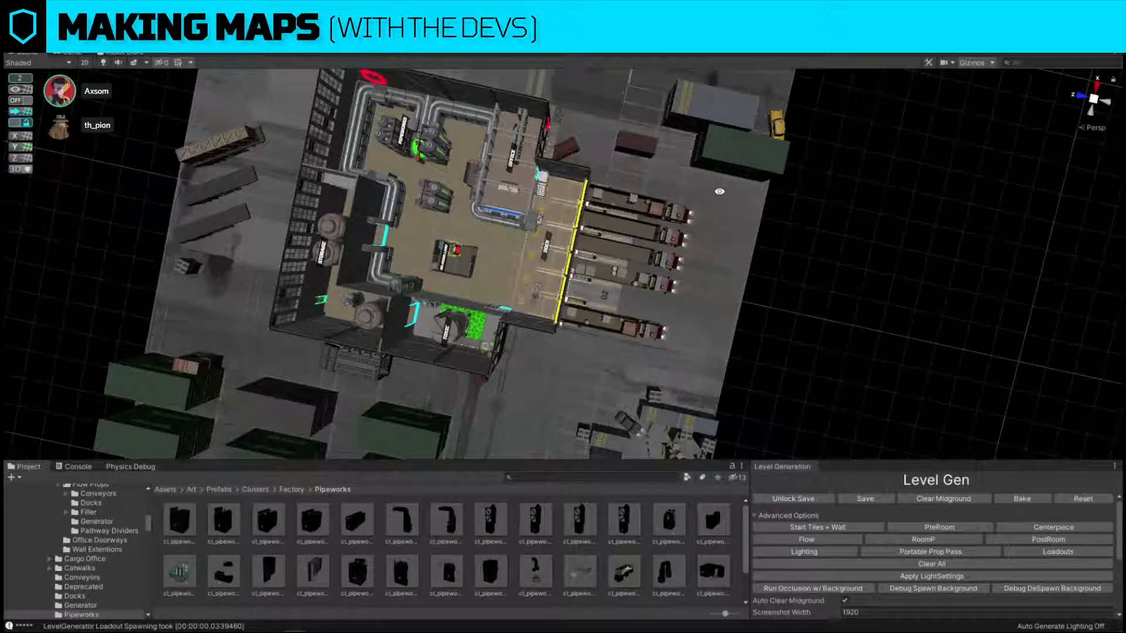
left_click_drag(727, 211, 475, 100, "alt")
key("w")
right_click_drag(475, 100, 392, 94)
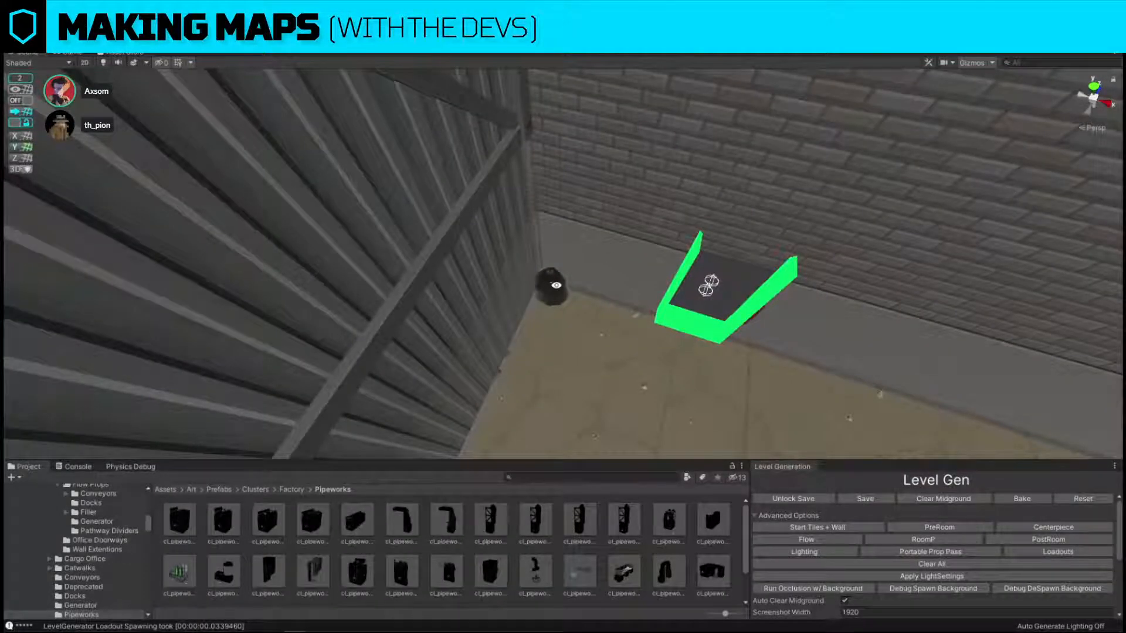
left_click(552, 288)
key("f")
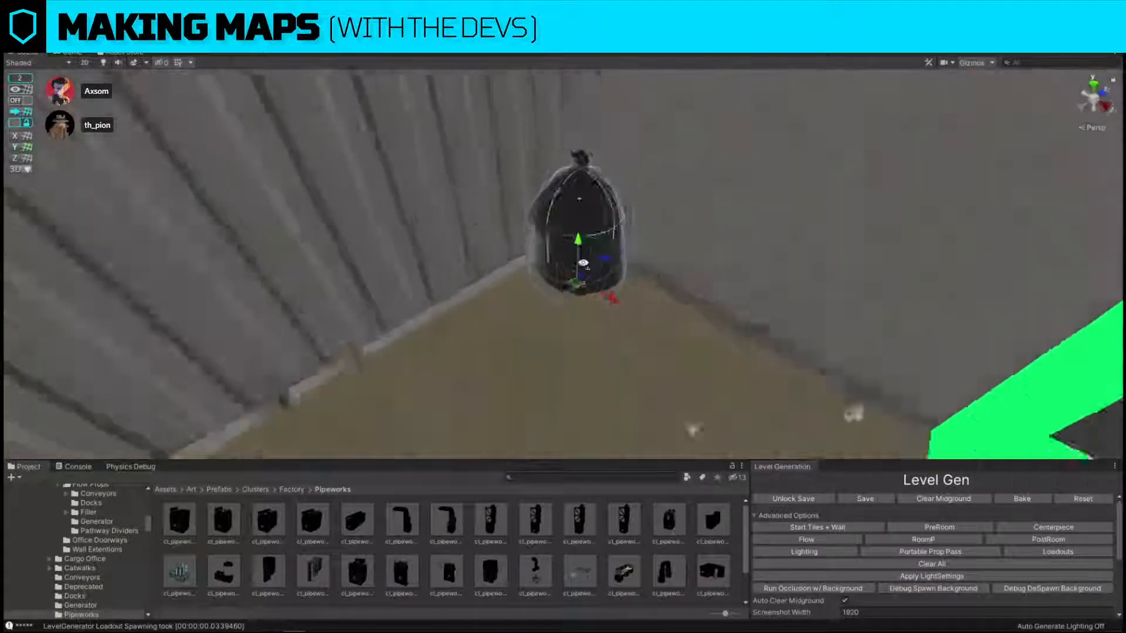
scroll(610, 242, "down", 6)
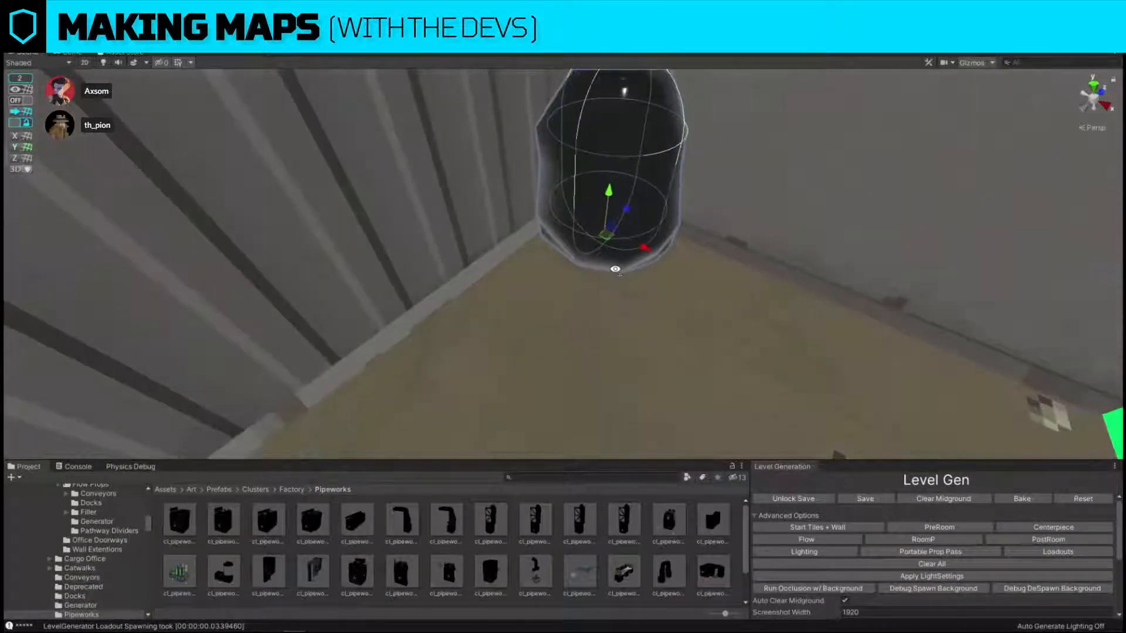
key("ctrl+d")
left_click_drag(578, 258, 509, 337)
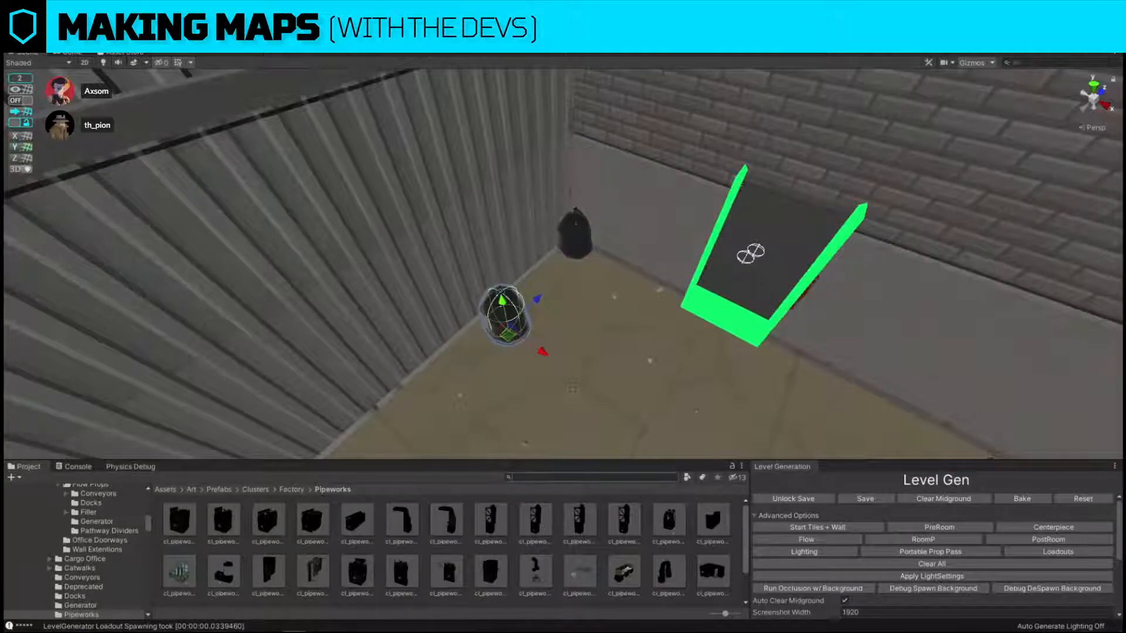
Search the assets for booze and replace the copied trash bag with the BoozeG prop.
key("ctrl+shift+r")
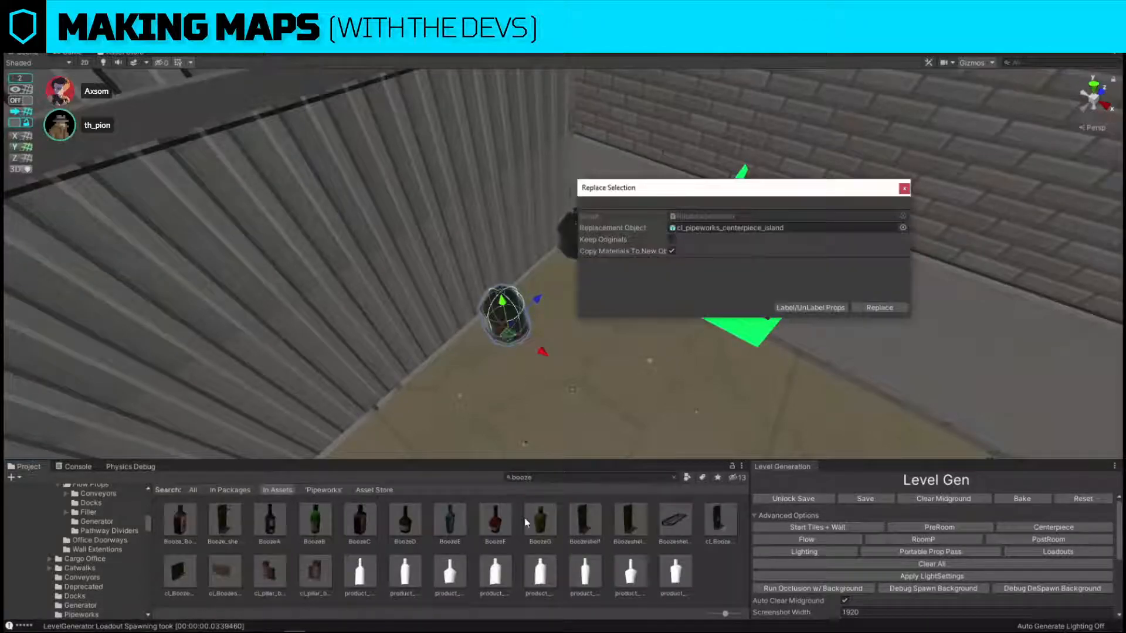
left_click_drag(540, 522, 733, 241)
left_click(865, 312)
key("w")
right_click_drag(498, 330, 550, 355)
key("f")
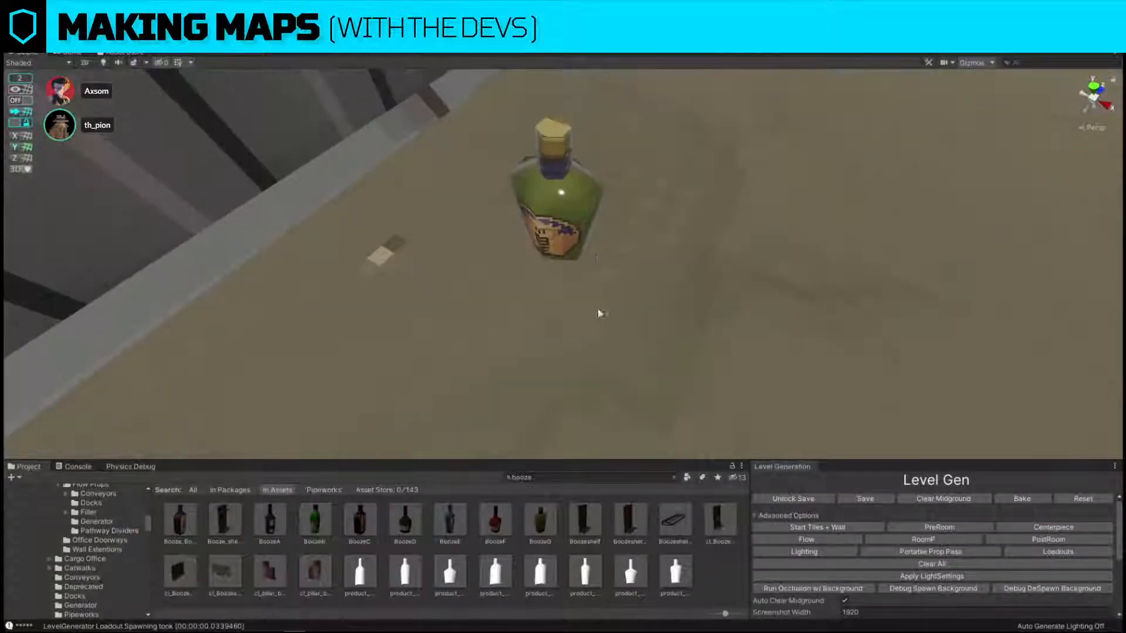
Replace the green bottle with the BoozeF prop, keeping the copy materials option enabled.
left_click(576, 239)
key("ctrl+r")
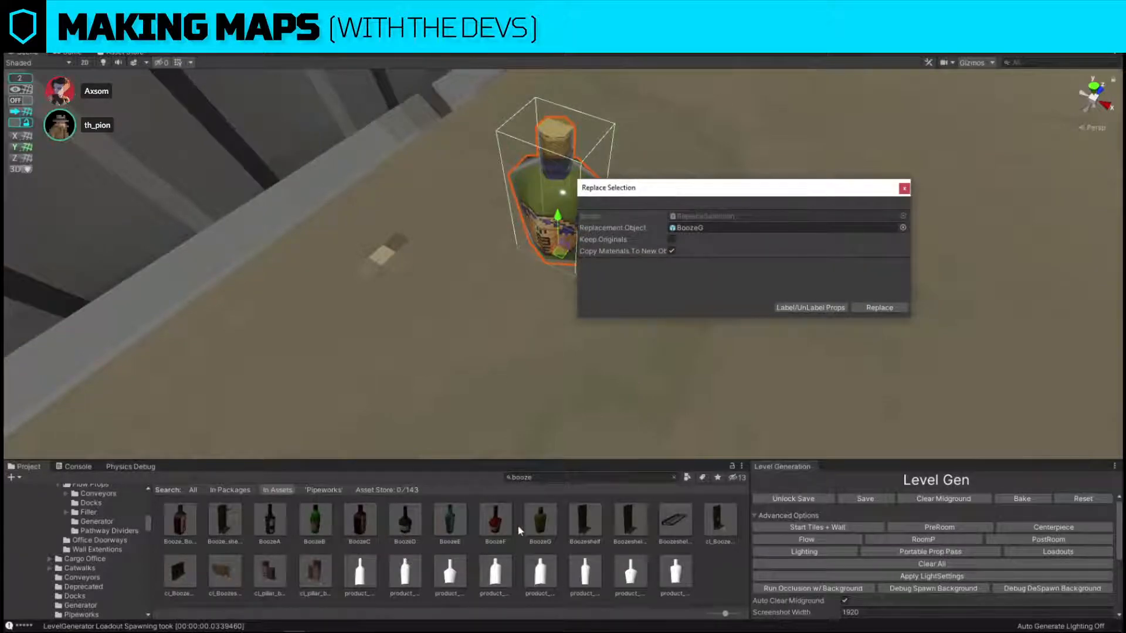
left_click_drag(505, 523, 729, 231)
left_click(879, 307)
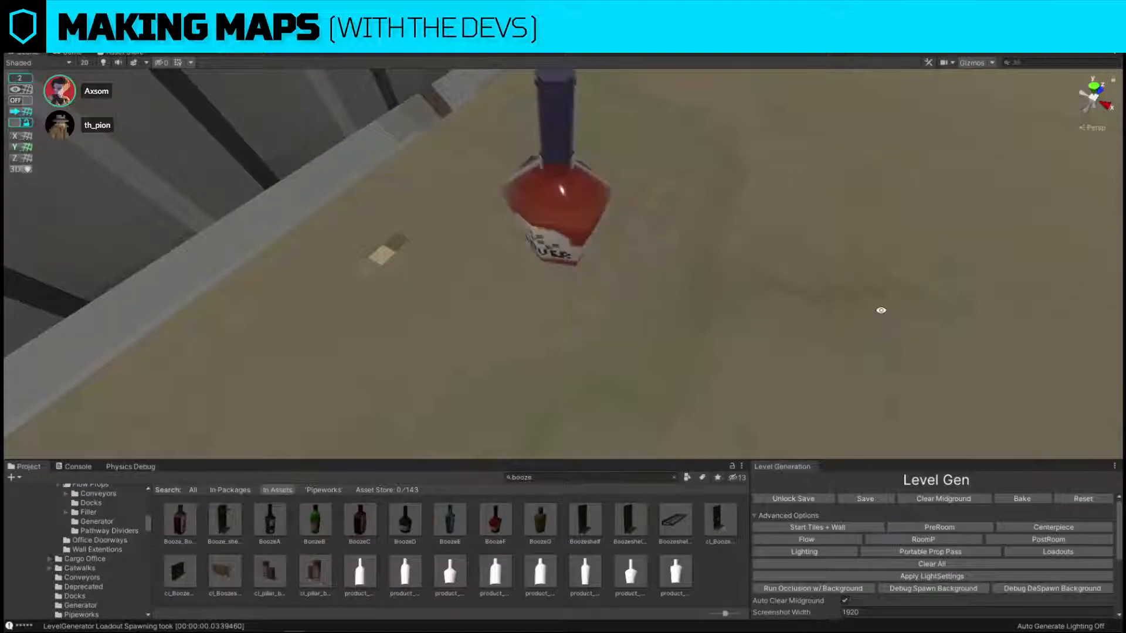
Examine the storage room, its outer walls and the neighbouring containers from a distance.
left_click(591, 239)
right_click_drag(591, 237, 443, 264)
key("s")
left_click_drag(426, 213, 690, 138)
key("w")
right_click_drag(634, 217, 751, 243)
left_click_drag(573, 293, 631, 315)
key("e")
key("s")
right_click_drag(631, 315, 698, 158)
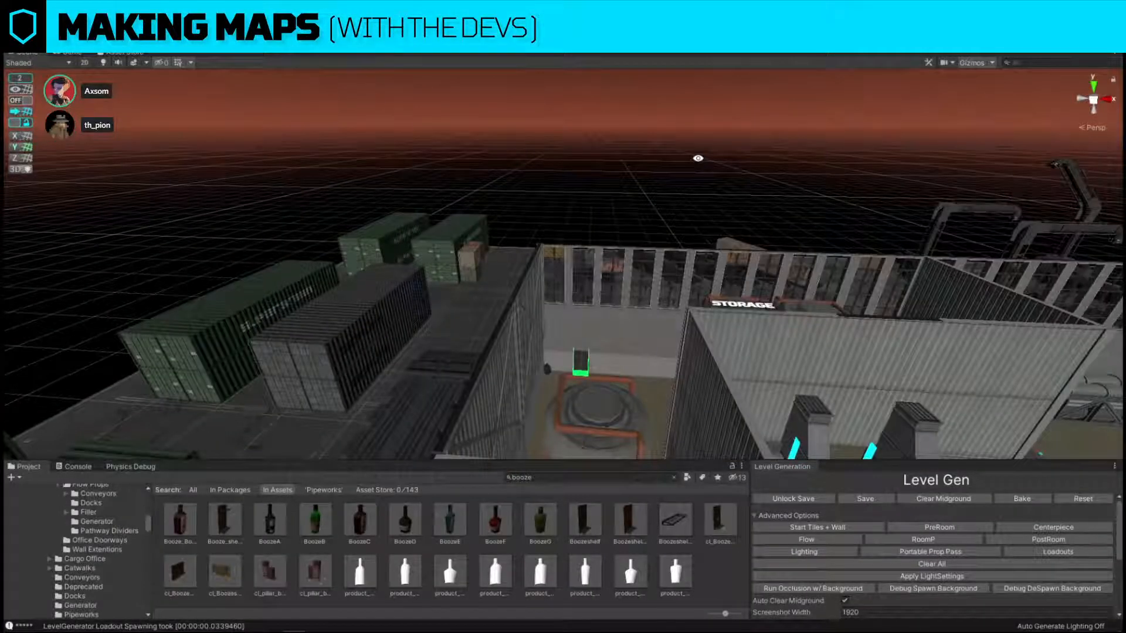
right_click_drag(578, 188, 542, 211)
key("s")
key("w")
Search for window square and replace the wall piece beside the storage room's green-marked window with WallExt_1x1_window_square.
left_click(536, 224)
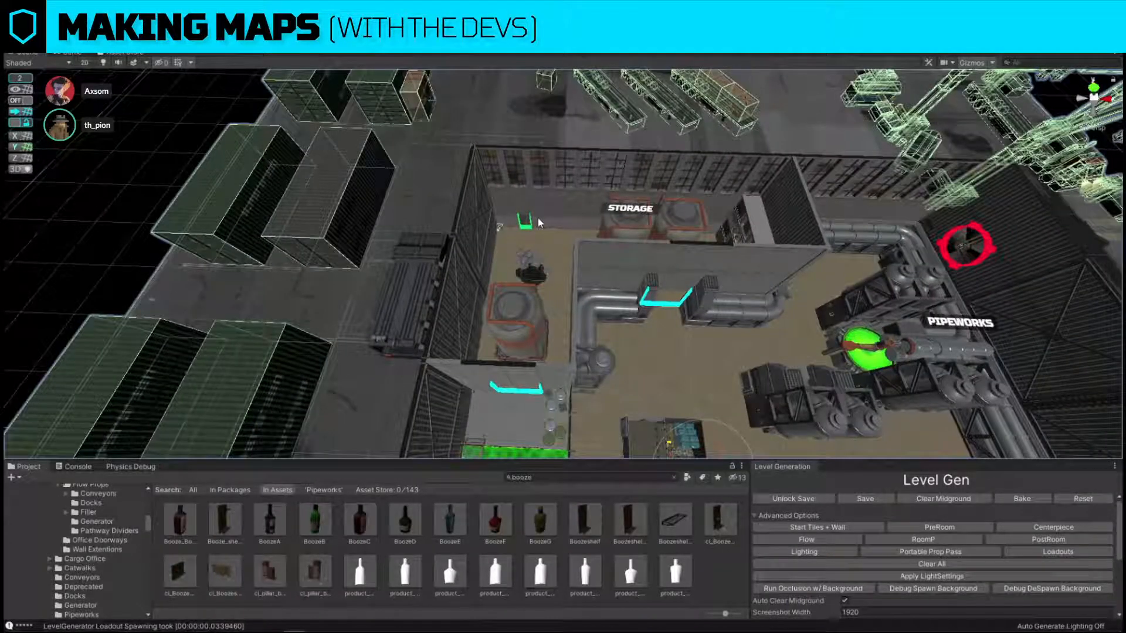
left_click(537, 223)
left_click(652, 473)
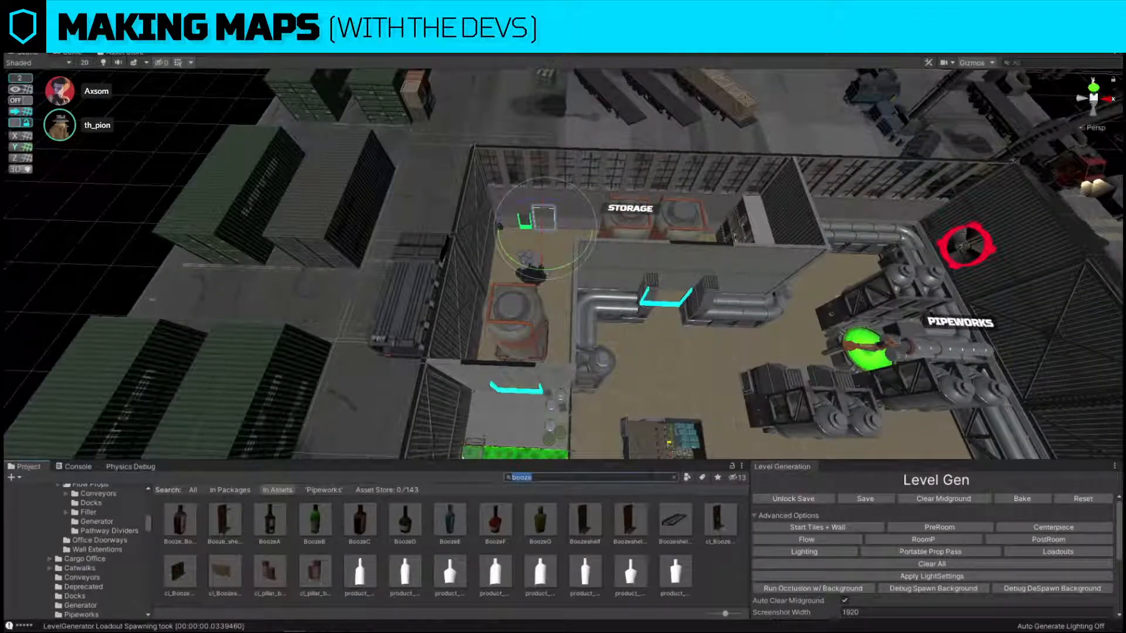
key("ctrl+shift+r")
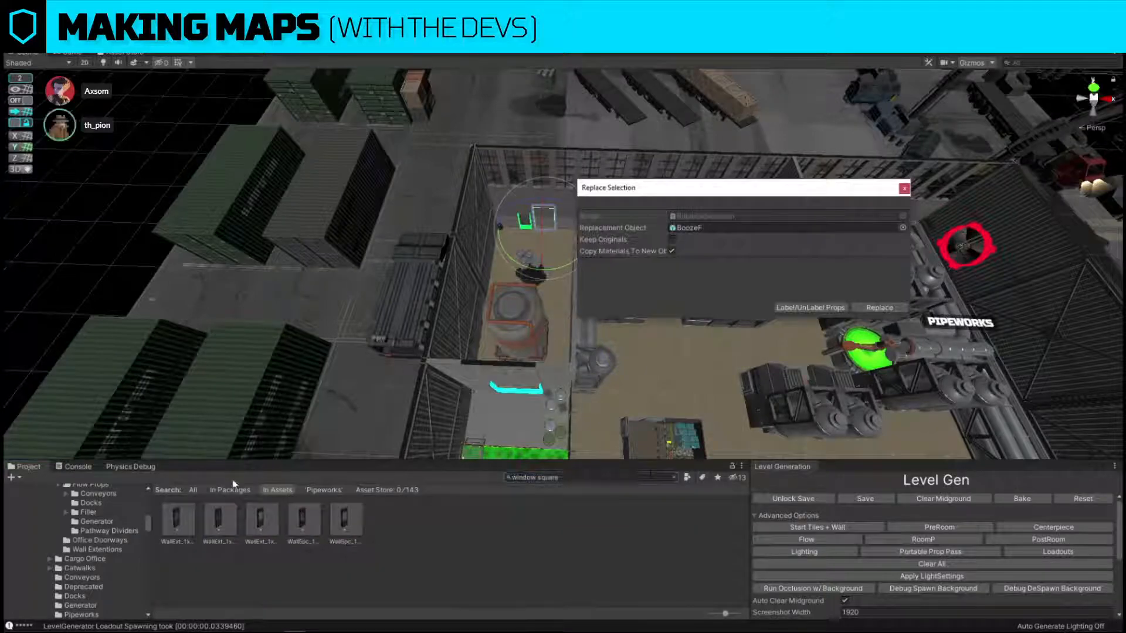
left_click_drag(173, 521, 777, 227)
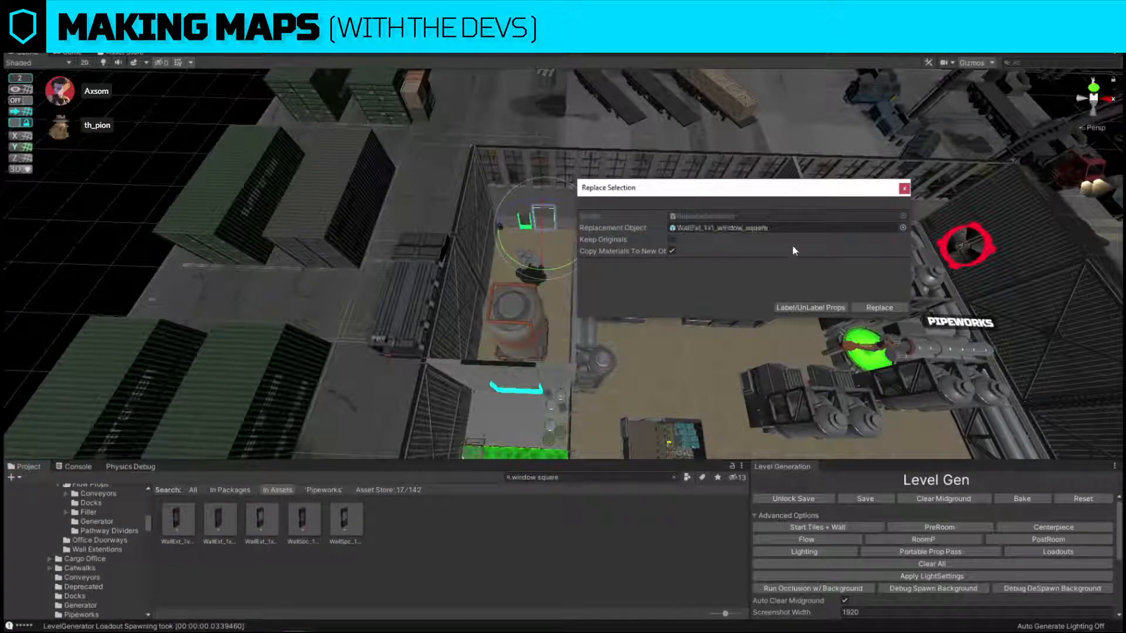
left_click(880, 308)
Delete the end railing of the outside catwalk at the building corner, below the large red-marked fan.
left_click_drag(578, 276, 650, 250, "alt")
right_click_drag(659, 248, 607, 311)
key("w")
right_click_drag(682, 308, 370, 376)
key("s")
key("w")
left_click(349, 329)
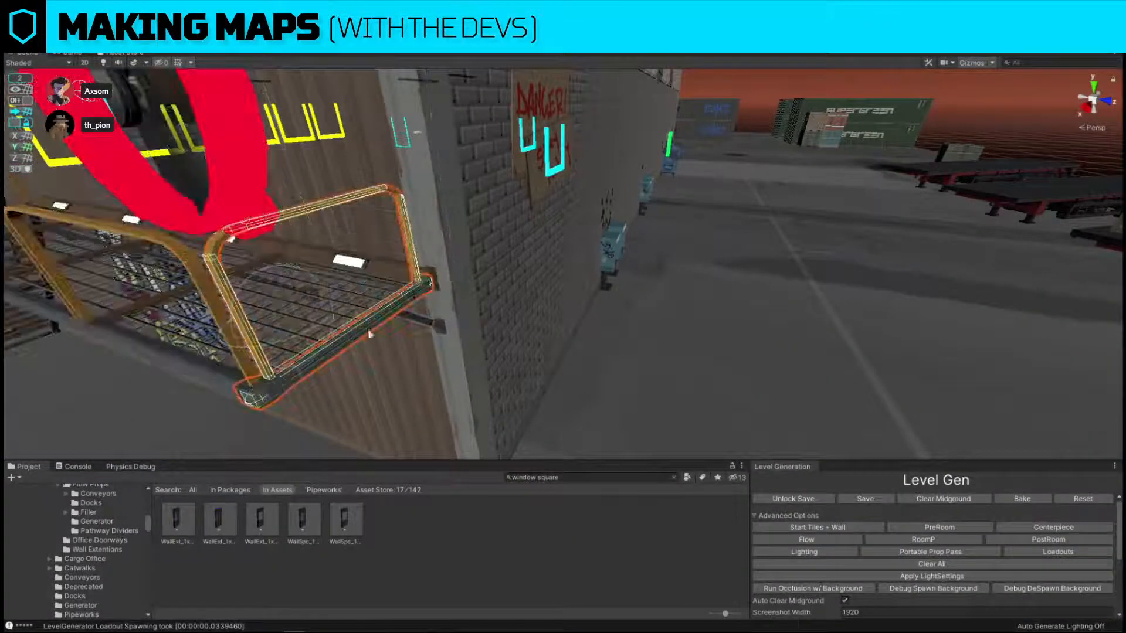
key("Delete")
Turn grid snapping back on and select both stair sections at the catwalk's far end.
key("s")
right_click_drag(480, 227, 417, 272)
left_click(417, 272)
left_click(324, 357, "shift")
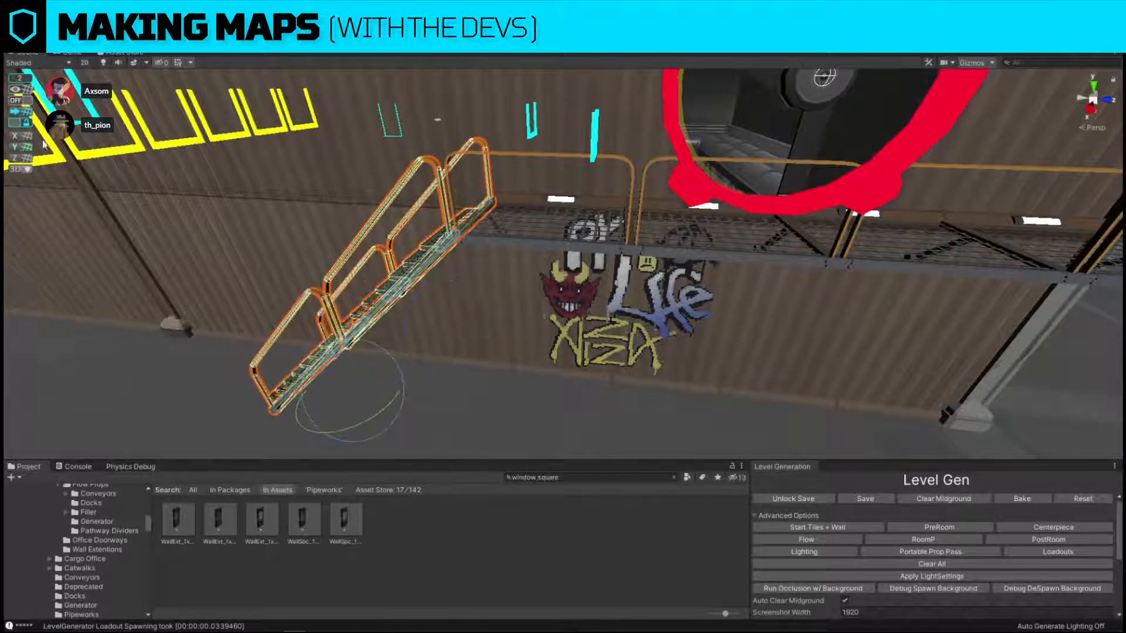
key("w")
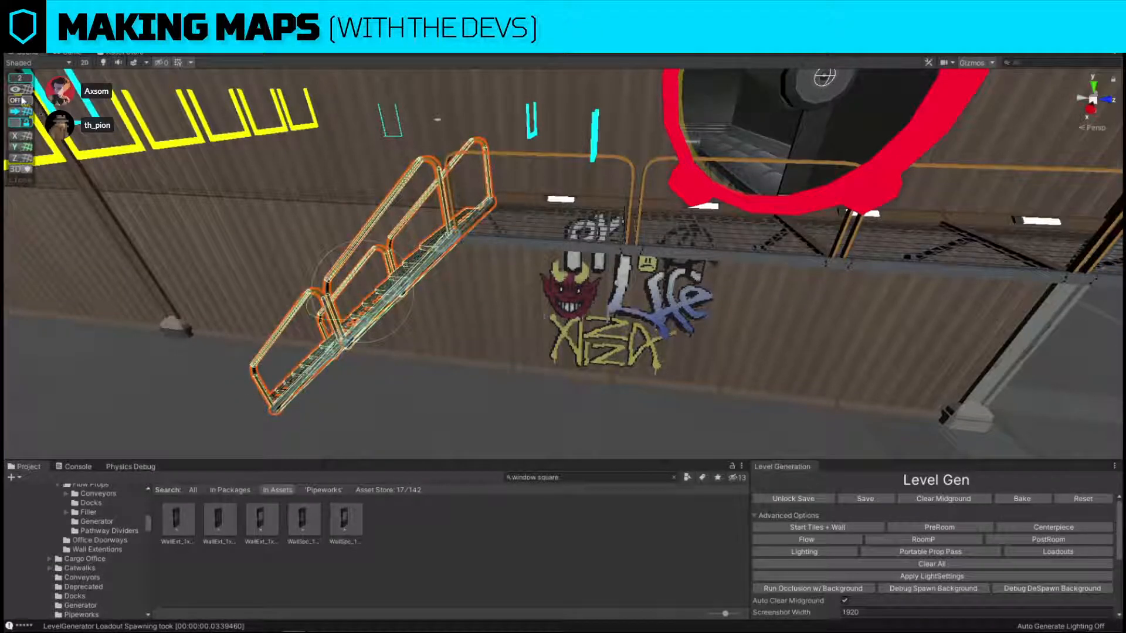
left_click(25, 103)
left_click(21, 101)
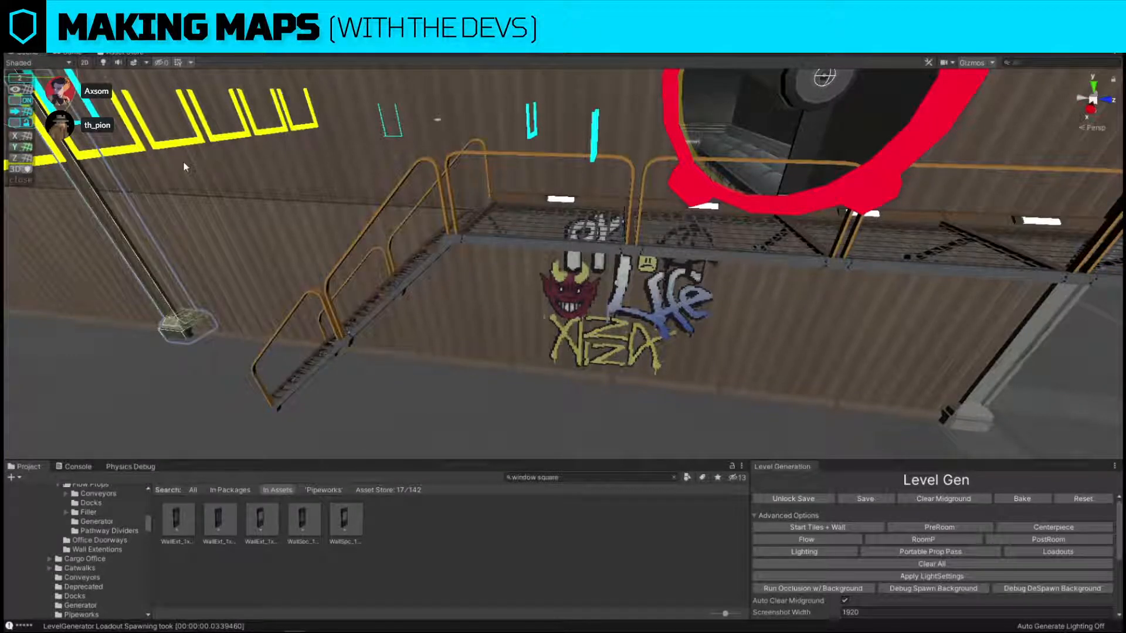
left_click(392, 291)
left_click(336, 350, "shift")
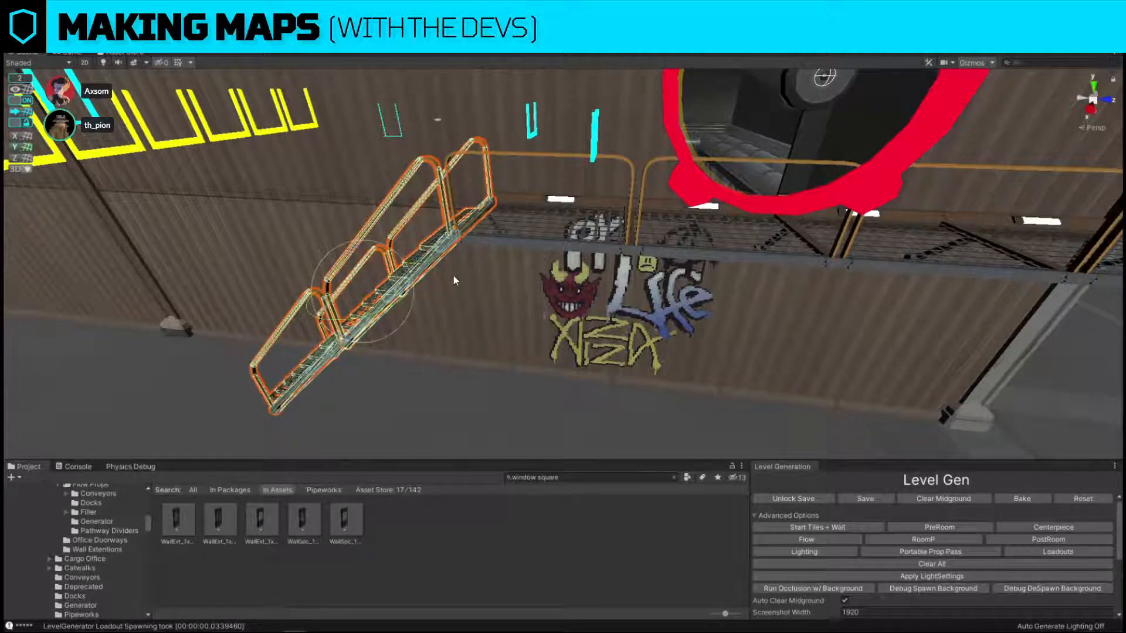
Move both stair sections to the catwalk's open end at the building corner and rotate them to descend away from it.
right_click_drag(518, 291, 461, 359)
key("w")
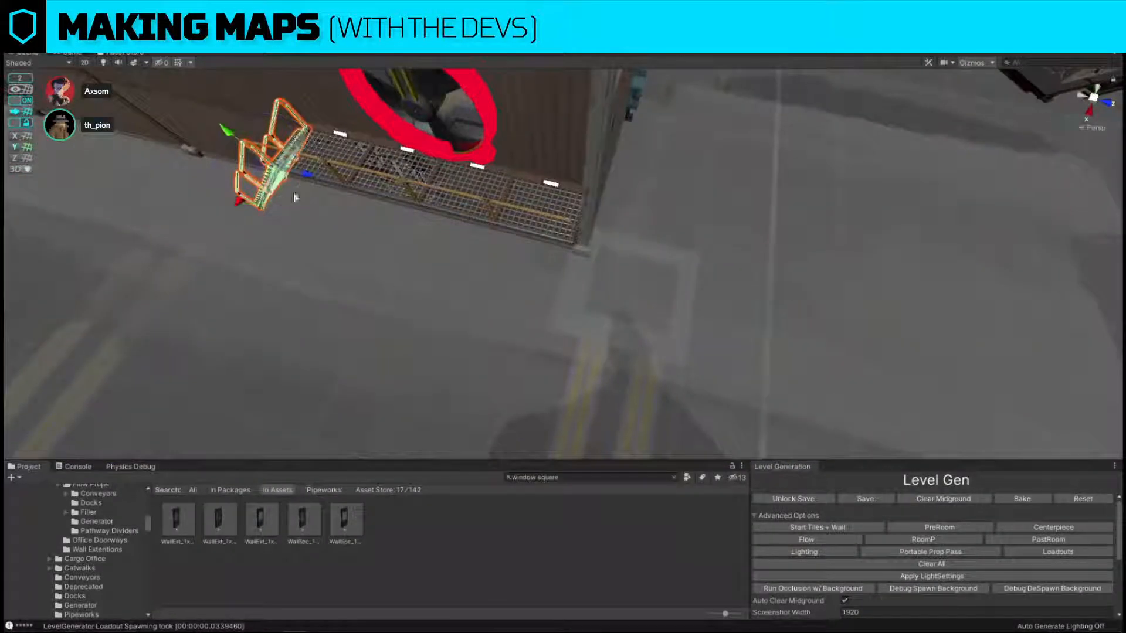
left_click_drag(299, 175, 660, 268)
right_click_drag(660, 268, 491, 280)
key("e")
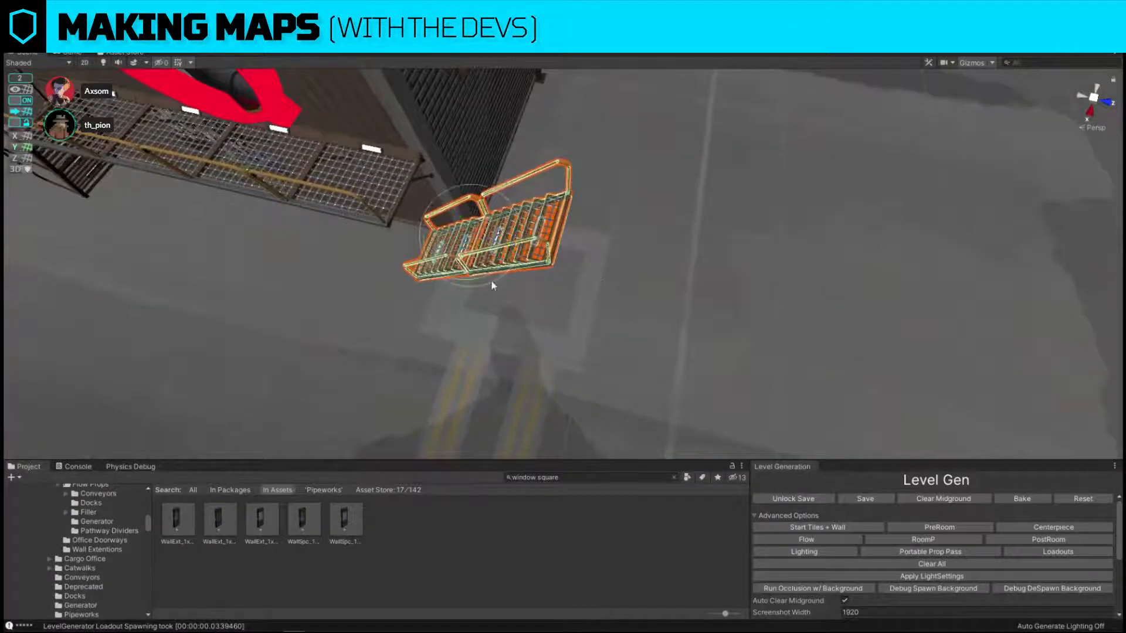
left_click_drag(491, 280, 812, 272)
key("w")
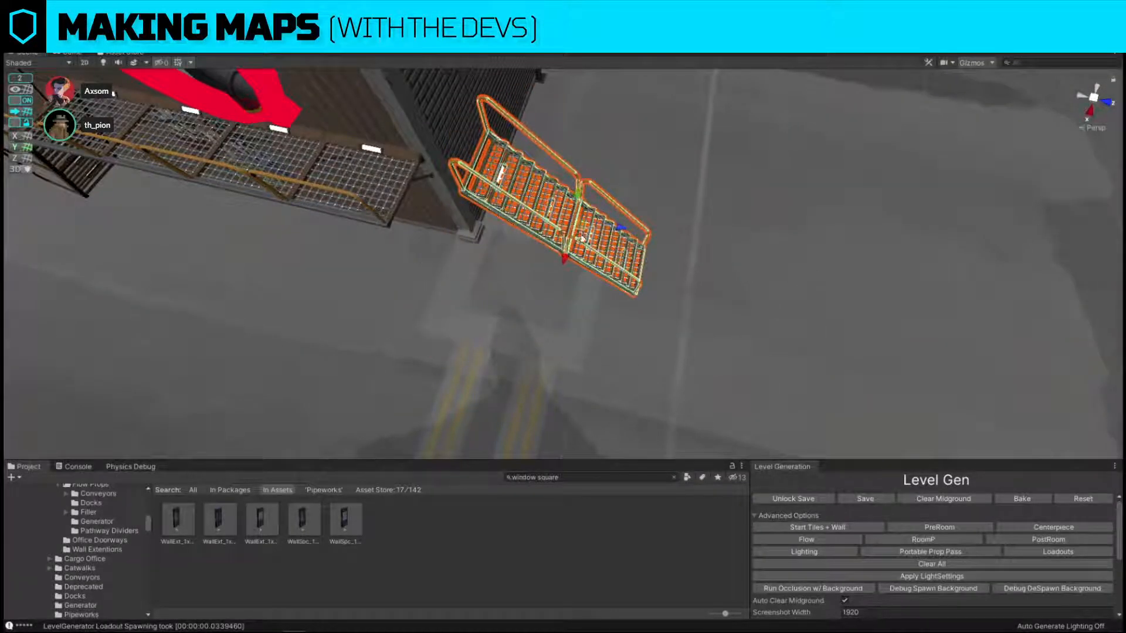
left_click_drag(581, 236, 536, 265)
right_click_drag(535, 265, 754, 132)
left_click(755, 132)
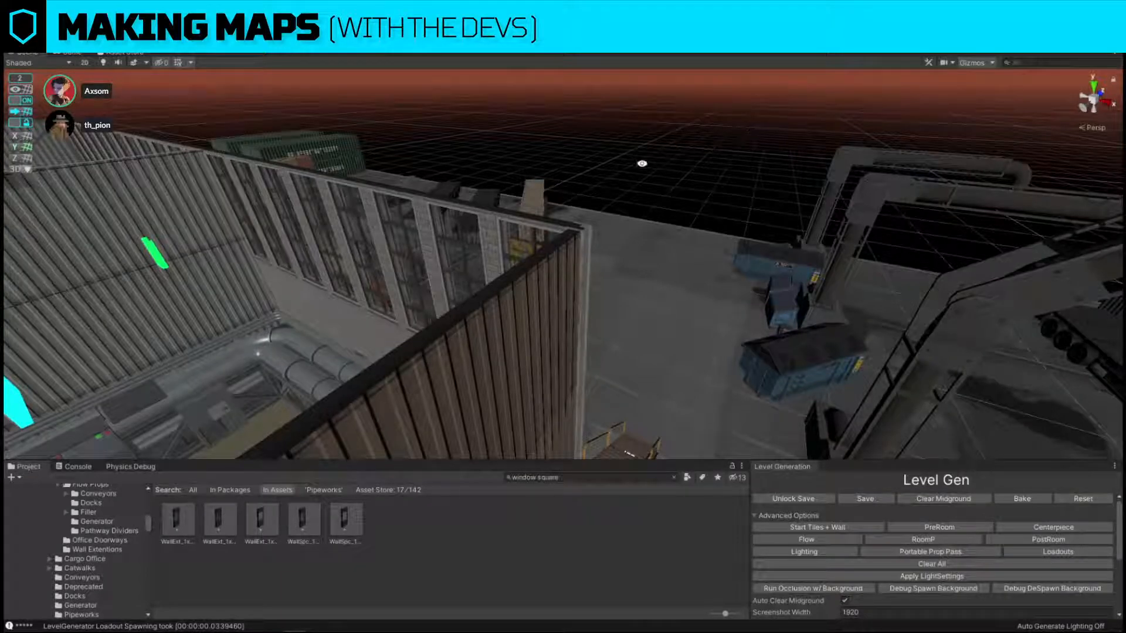
Look over the whole factory level from above and reload the base scene.
right_click_drag(643, 164, 725, 246)
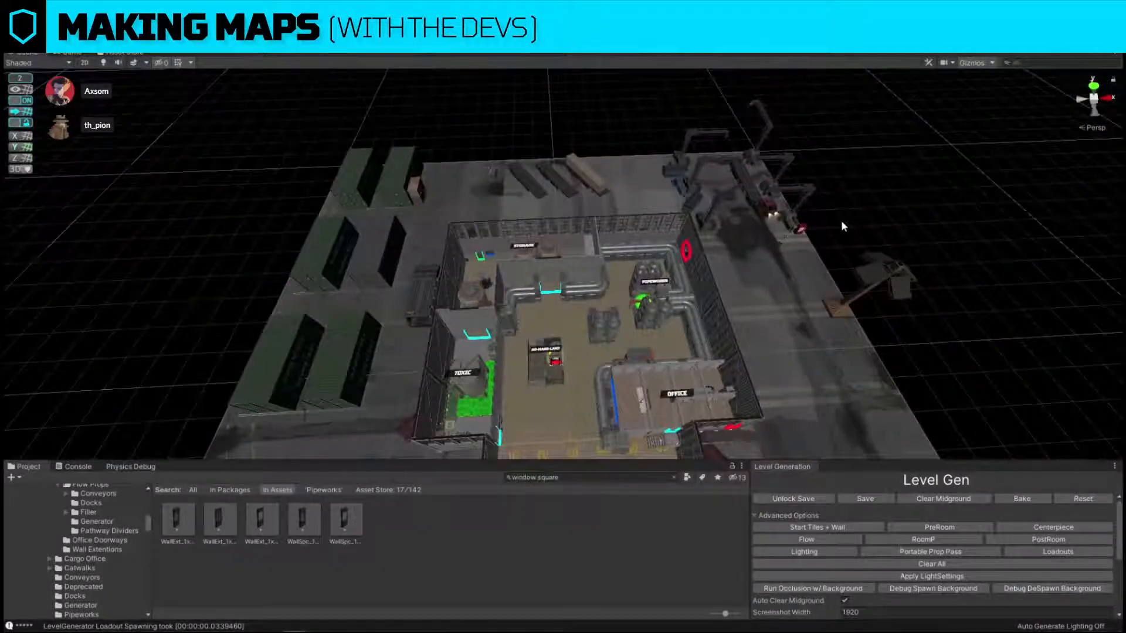
right_click_drag(843, 226, 845, 301)
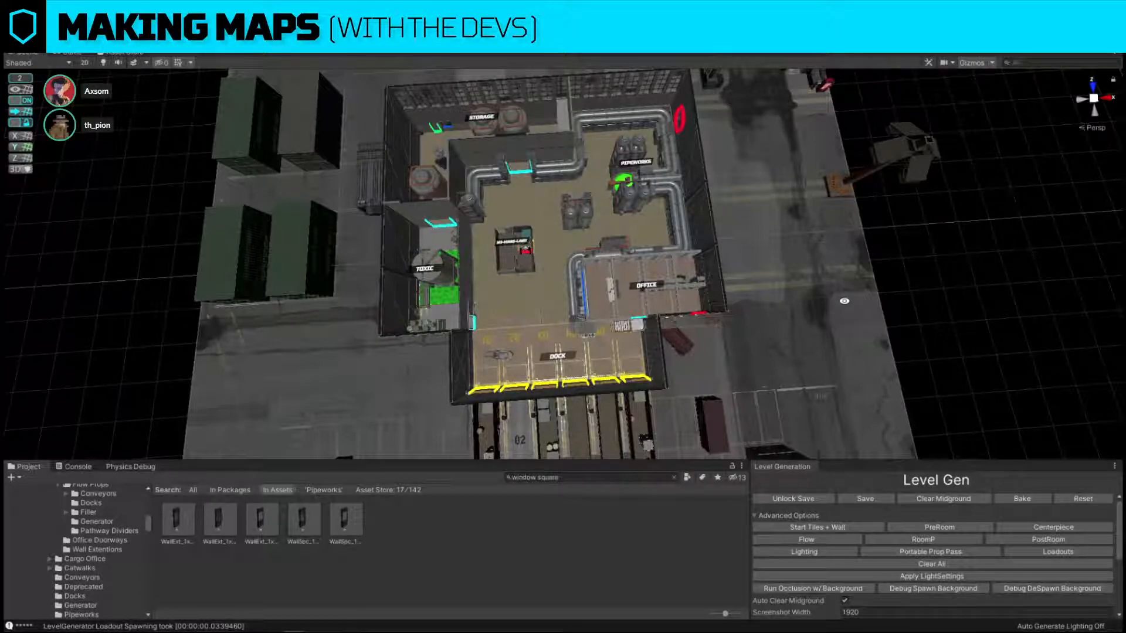
right_click_drag(621, 359, 625, 315)
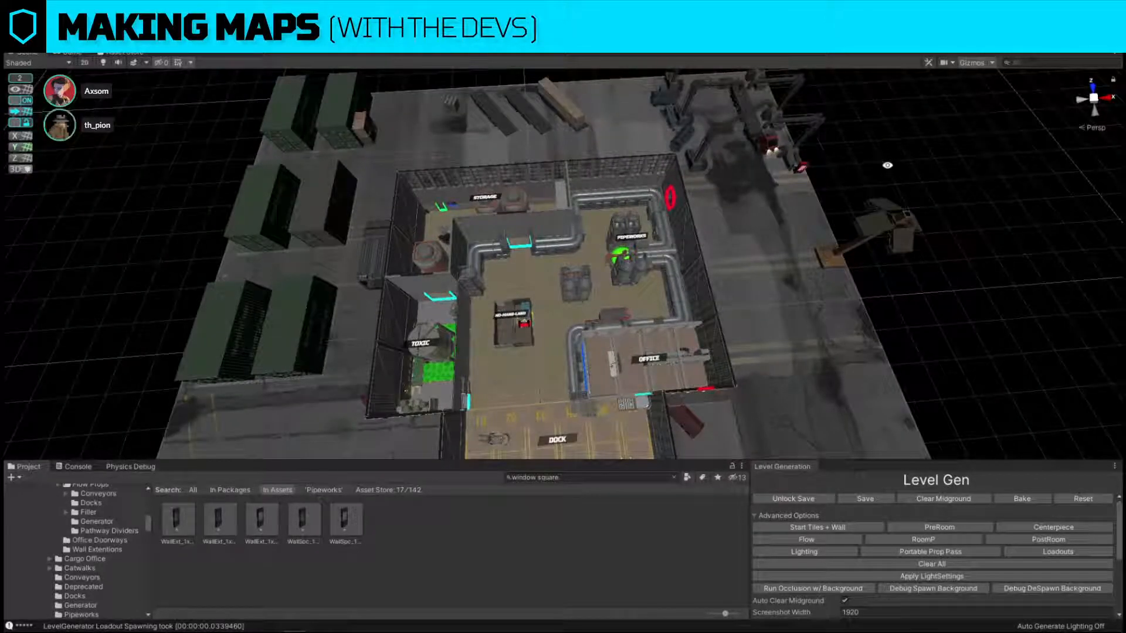
scroll(888, 171, "down", 1)
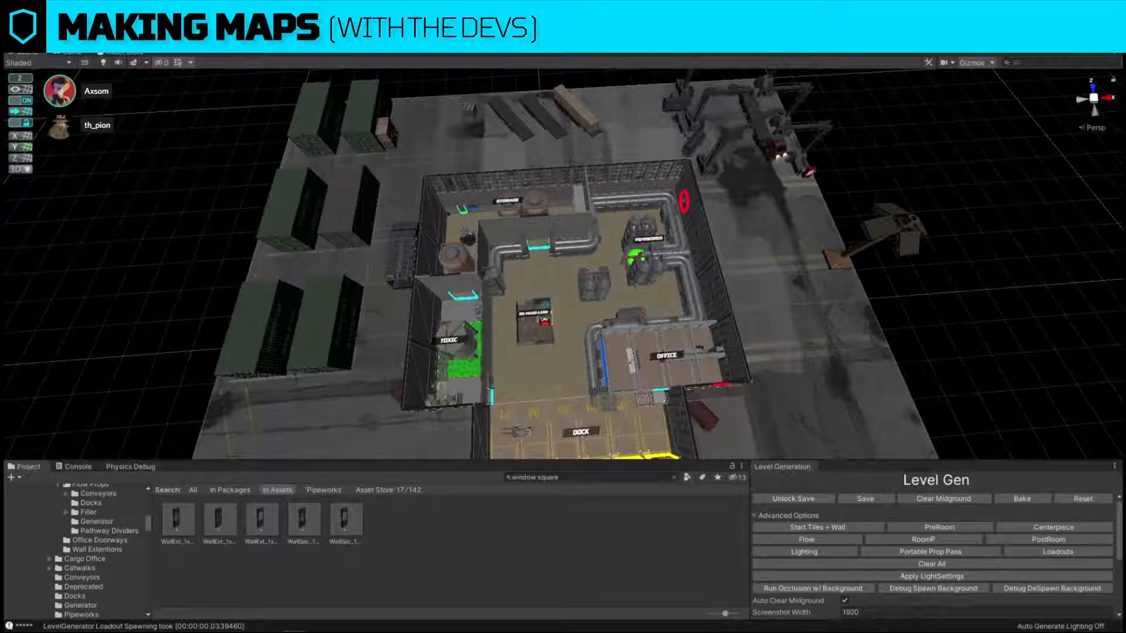
left_click(10, 20)
left_click(34, 64)
left_click_drag(590, 290, 615, 307, "alt")
scroll(852, 567, "down", 5)
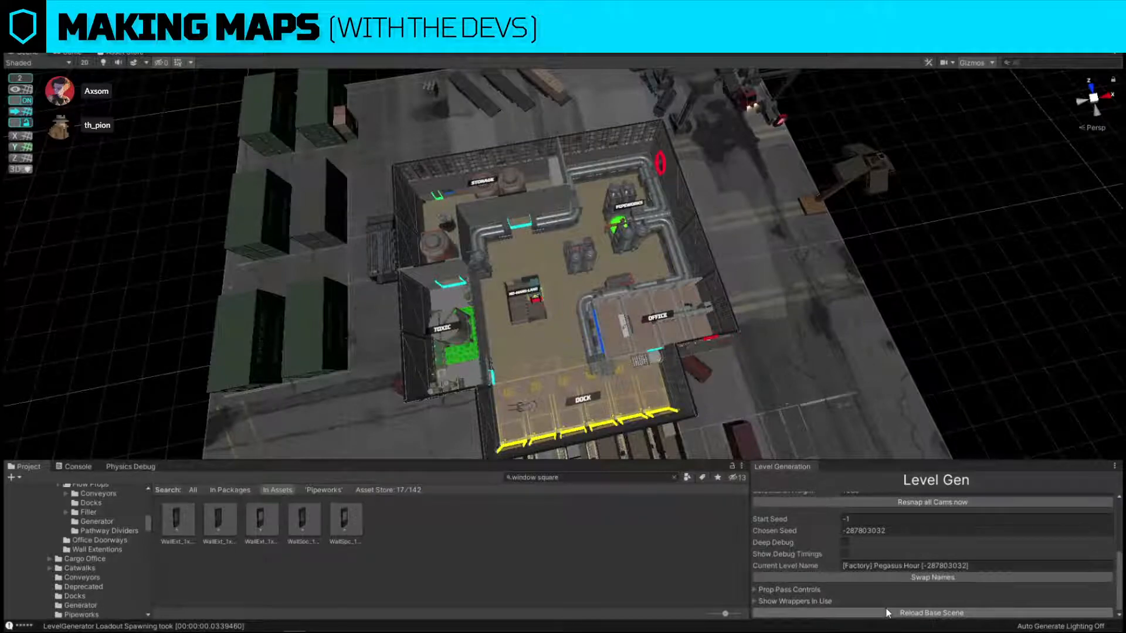
left_click(889, 614)
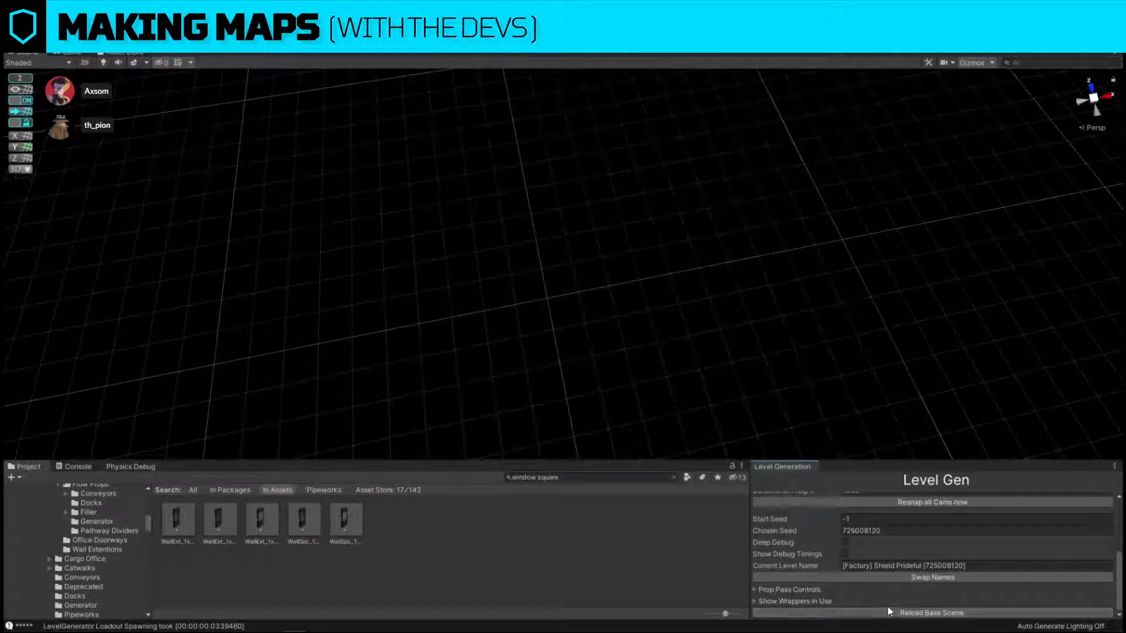
Generate start tiles and walls for a new level and regenerate them for a different room layout.
scroll(888, 610, "up", 6)
left_click(832, 527)
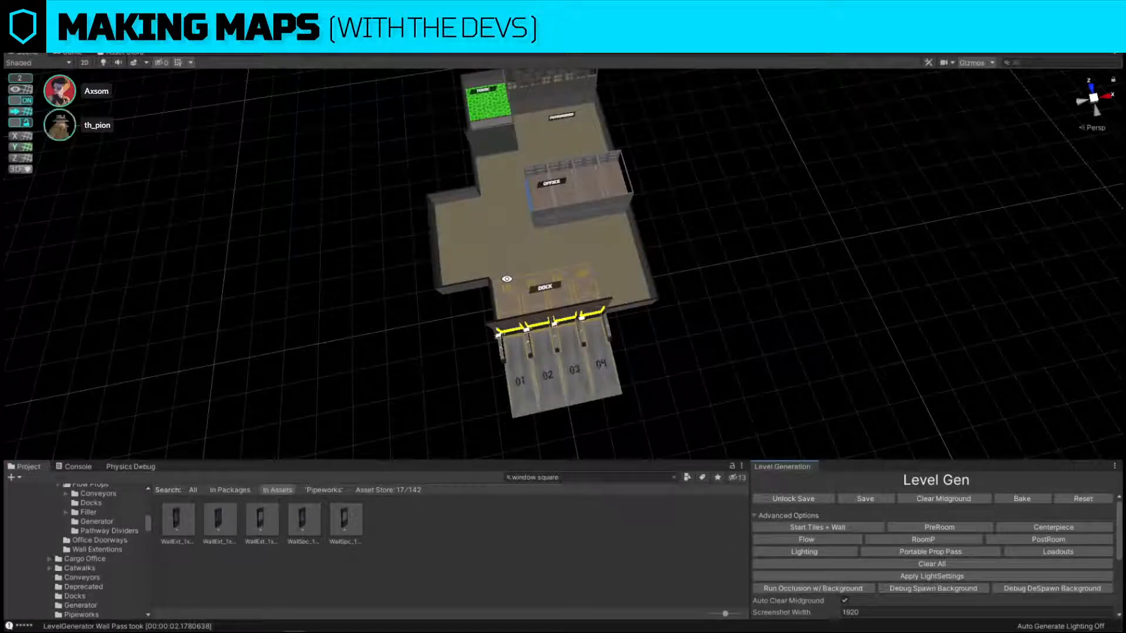
right_click_drag(507, 279, 694, 269)
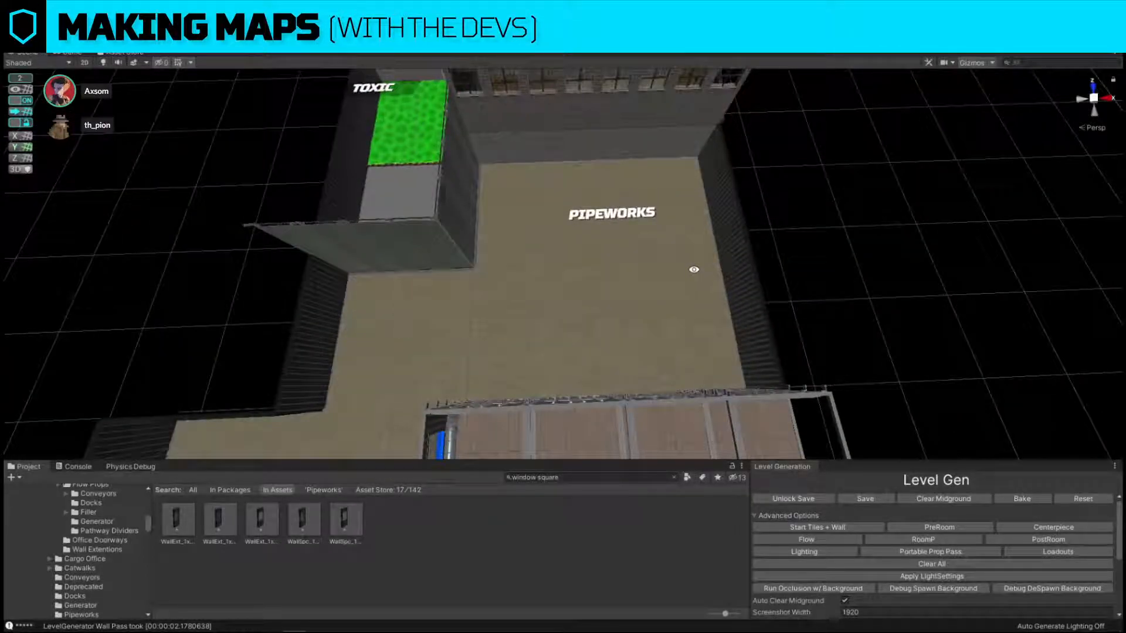
key("s")
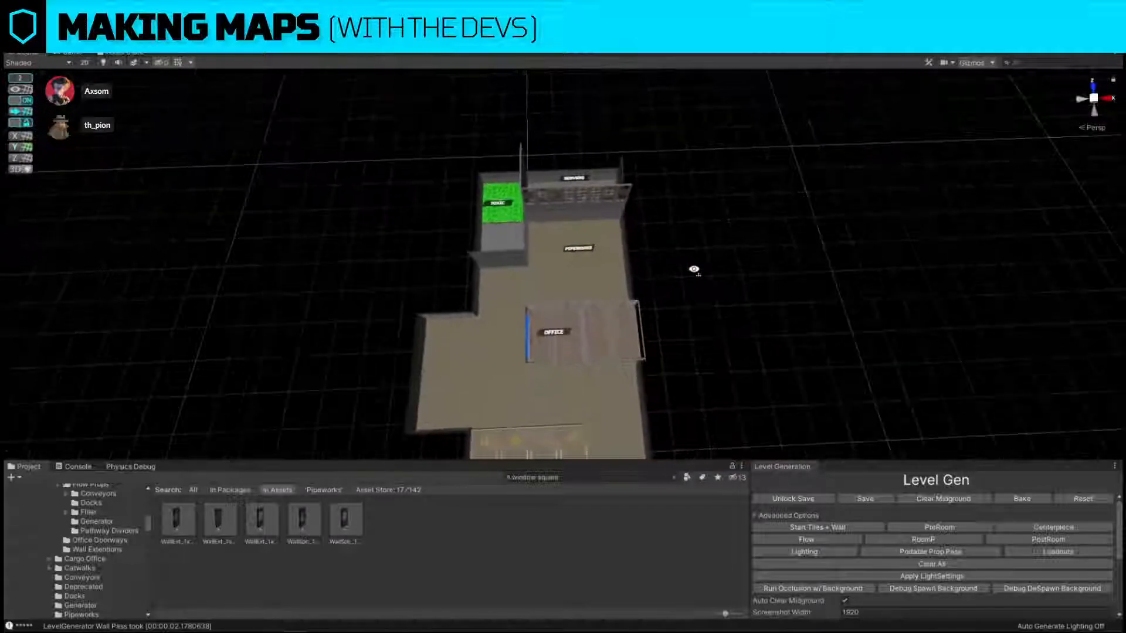
right_click_drag(694, 269, 709, 289)
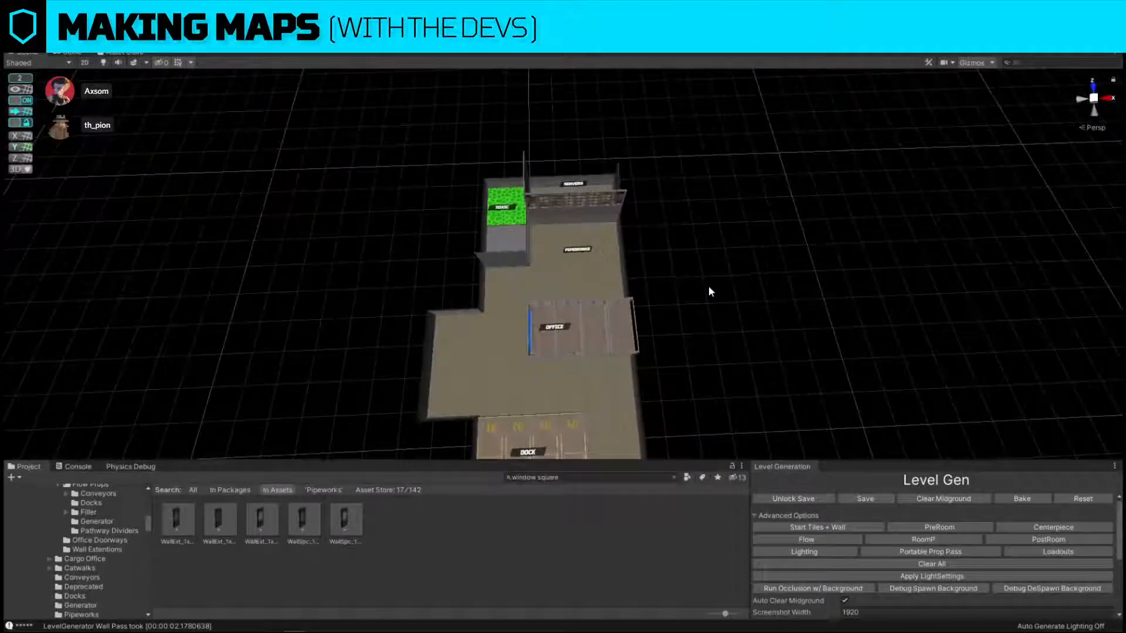
left_click(833, 529)
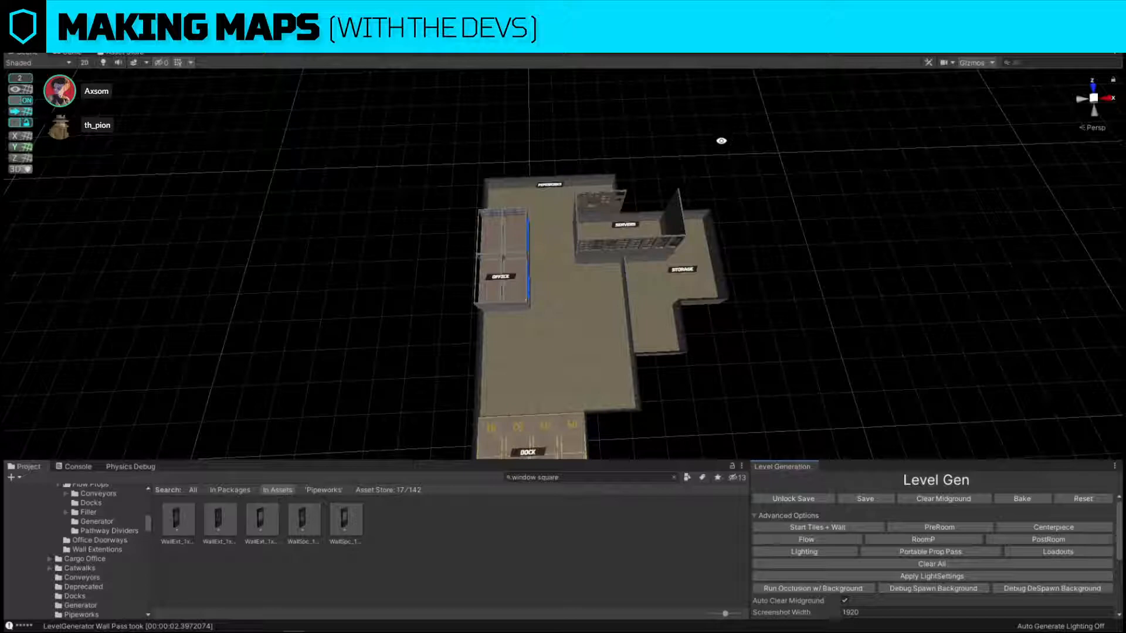
Examine the new layout's pipeworks, office, servers and storage rooms and the open area above the dock.
key("w")
right_click_drag(743, 203, 746, 210)
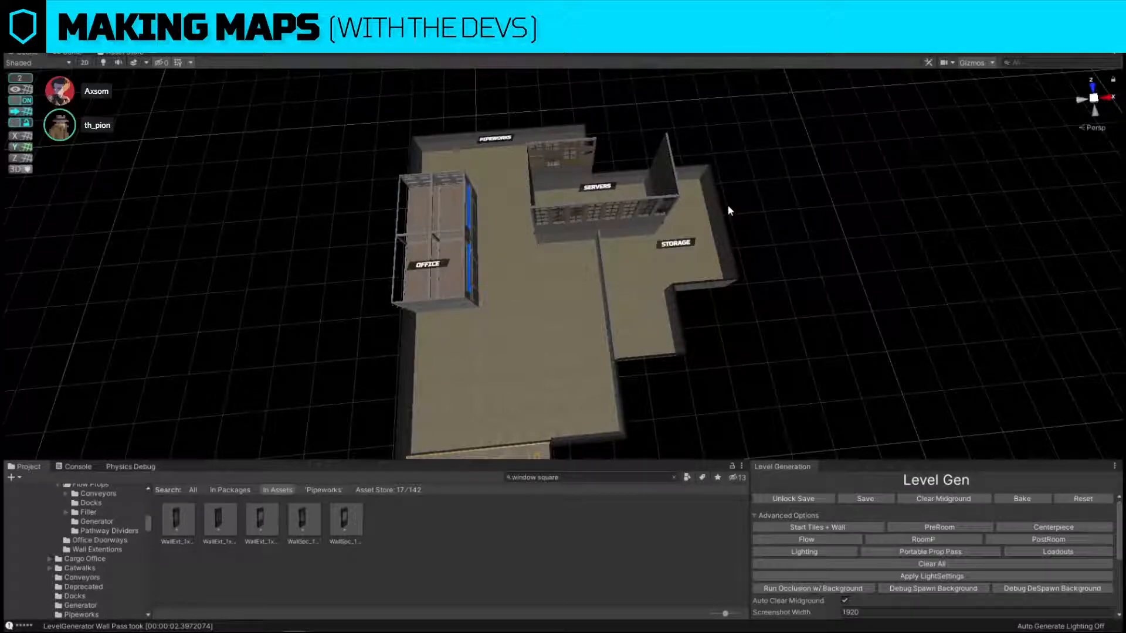
scroll(727, 206, "down", 4)
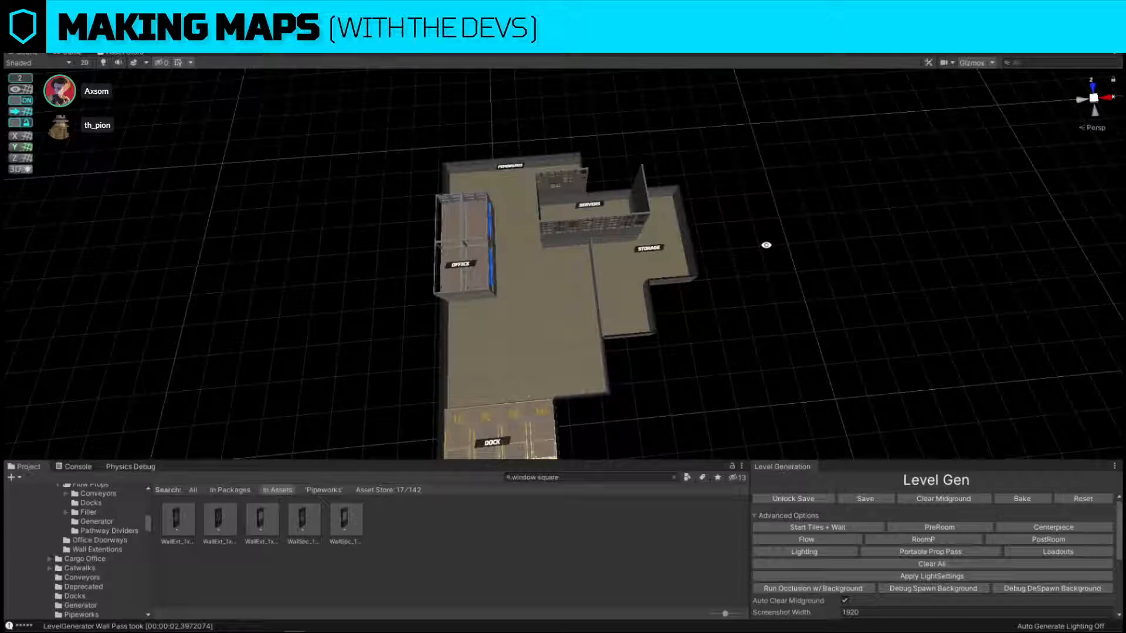
scroll(808, 297, "up", 5)
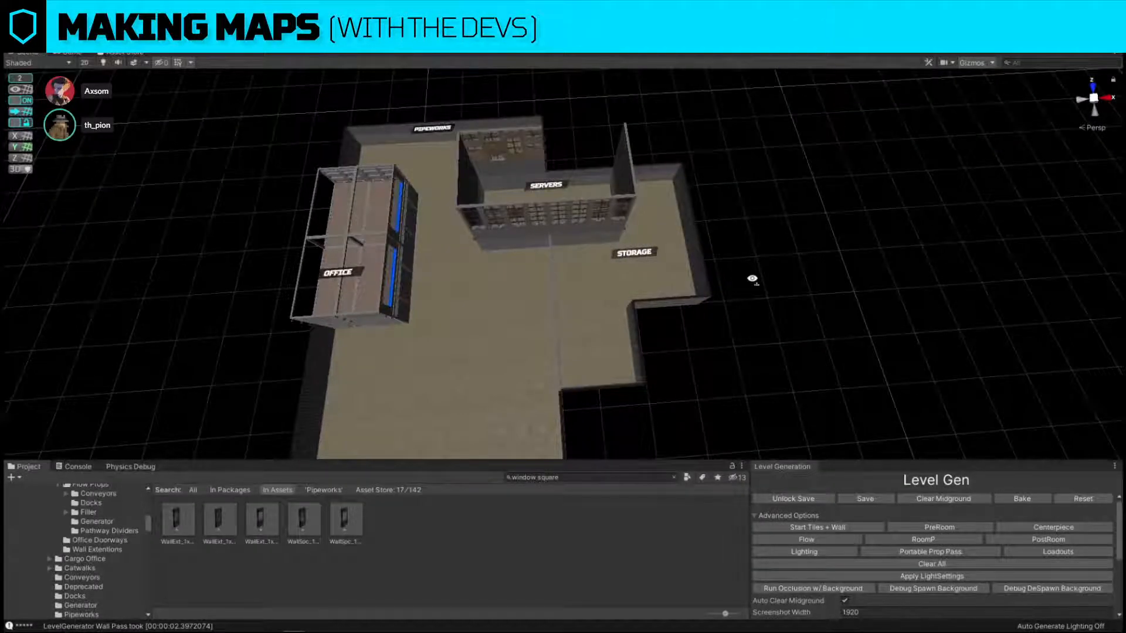
scroll(752, 279, "down", 4)
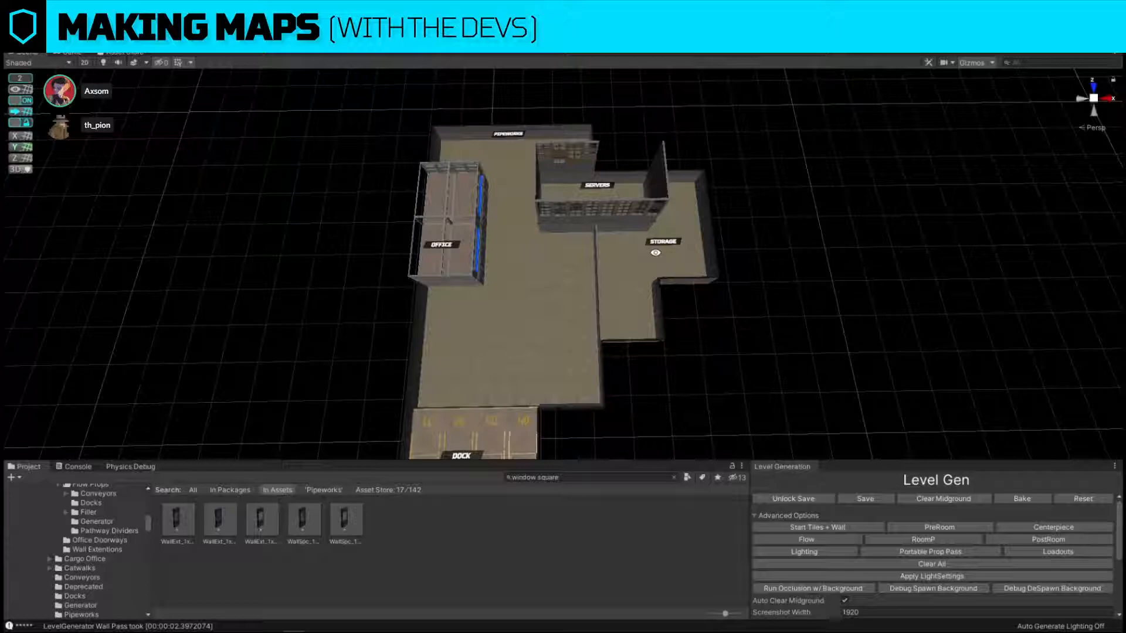
right_click_drag(658, 258, 613, 223)
key("w")
key("s")
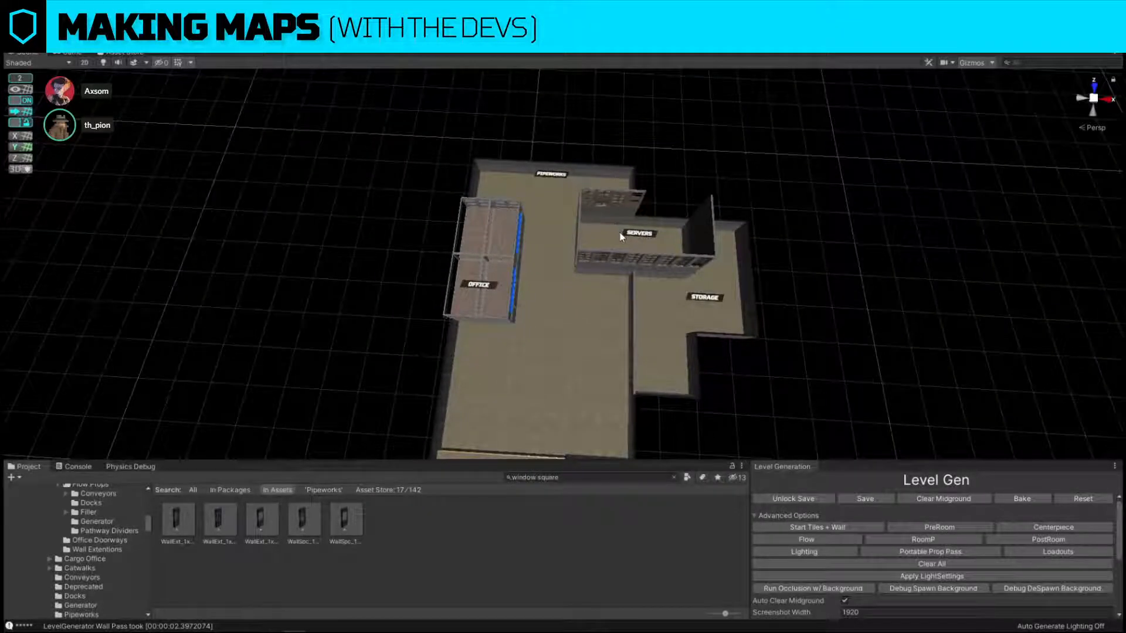
right_click_drag(560, 191, 449, 327)
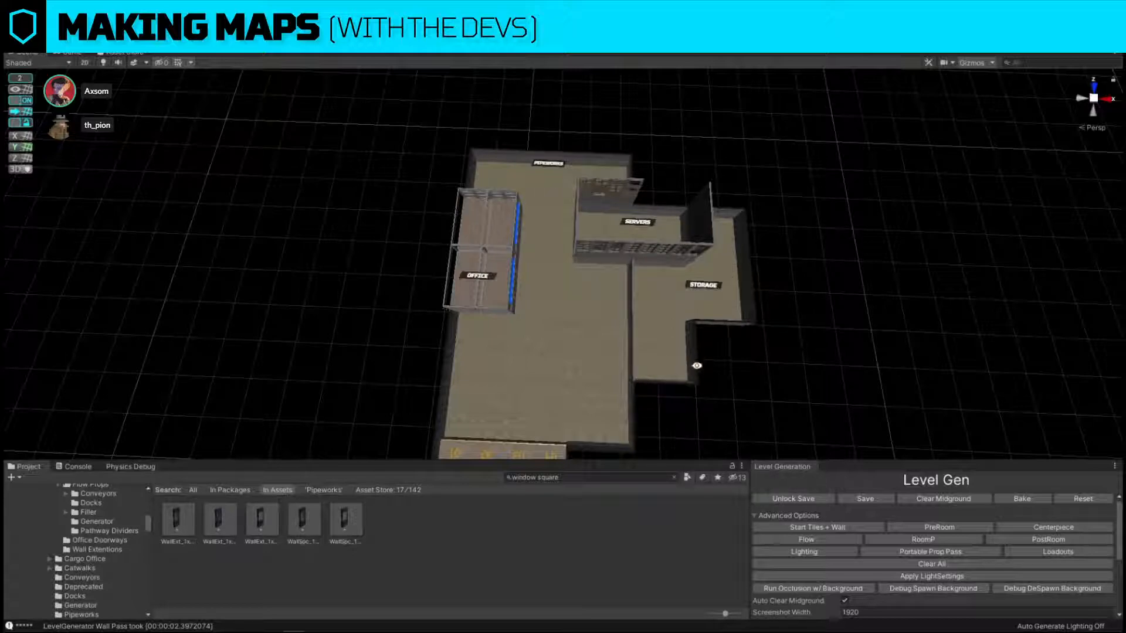
left_click_drag(644, 345, 664, 343, "alt")
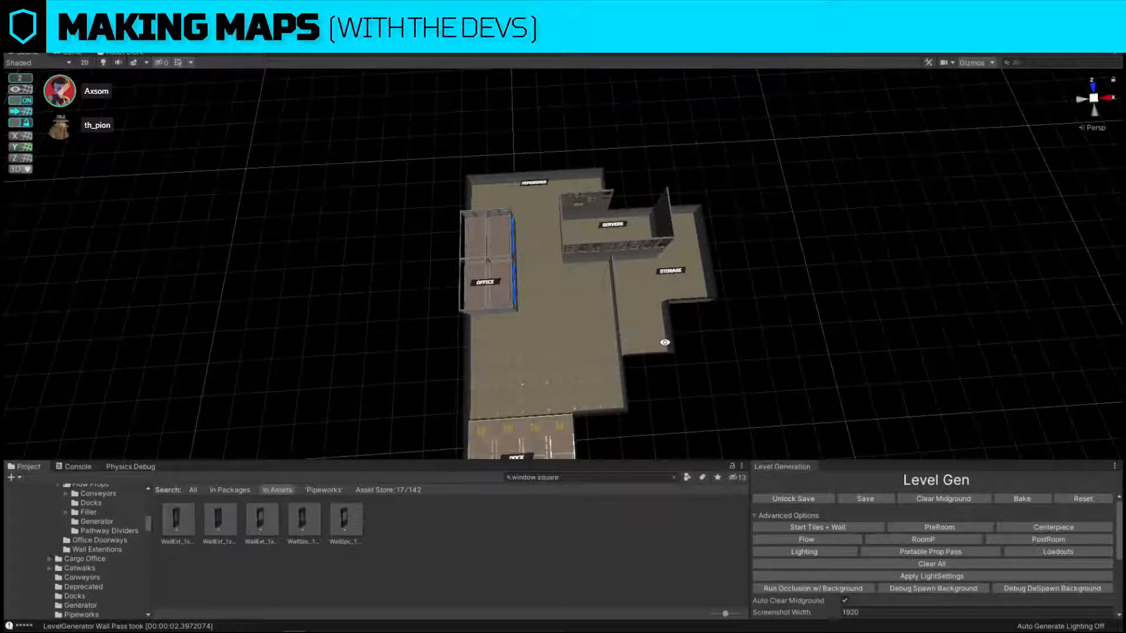
Run the PreRoom, Centerpiece, Flow and RoomP generation passes on the new layout.
left_click_drag(665, 343, 658, 353, "alt")
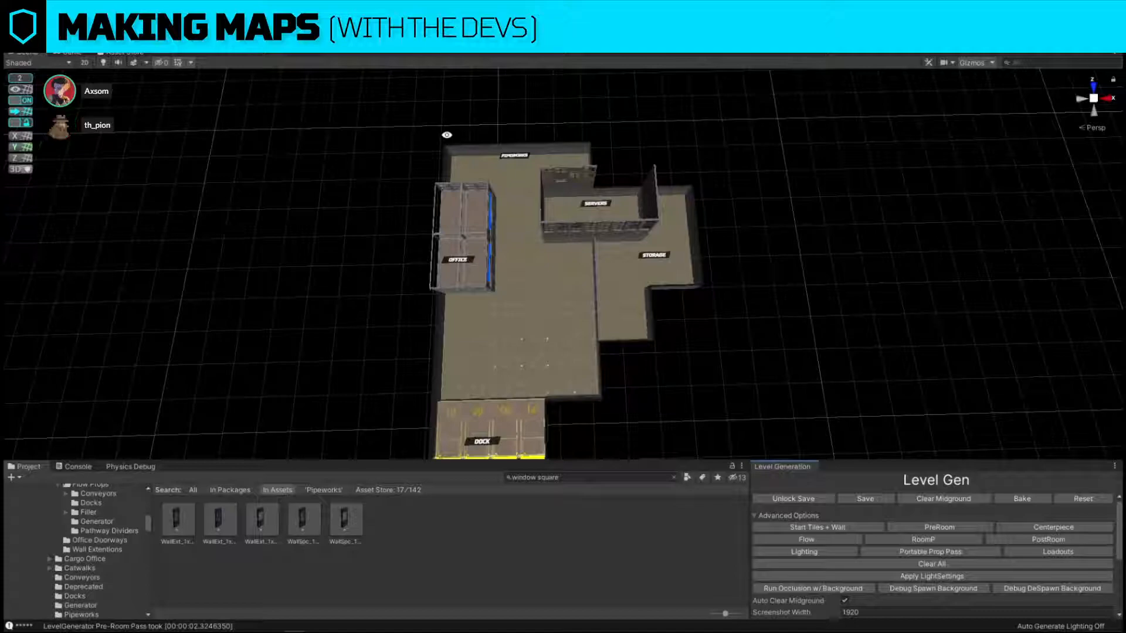
left_click_drag(684, 225, 761, 258, "alt")
left_click(1071, 527)
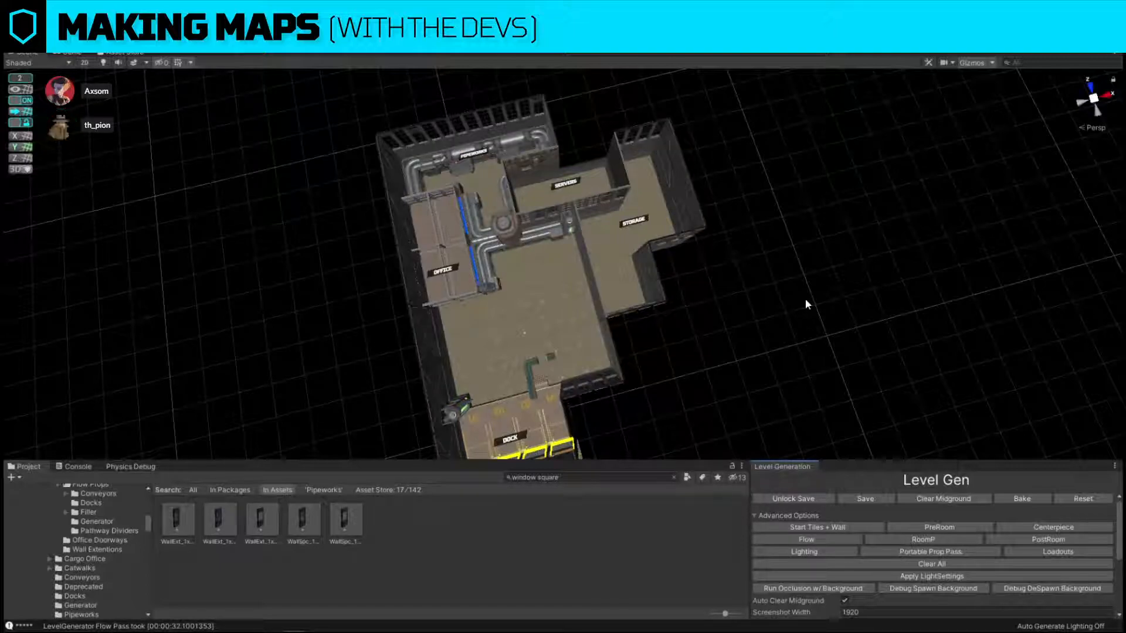
left_click(880, 542)
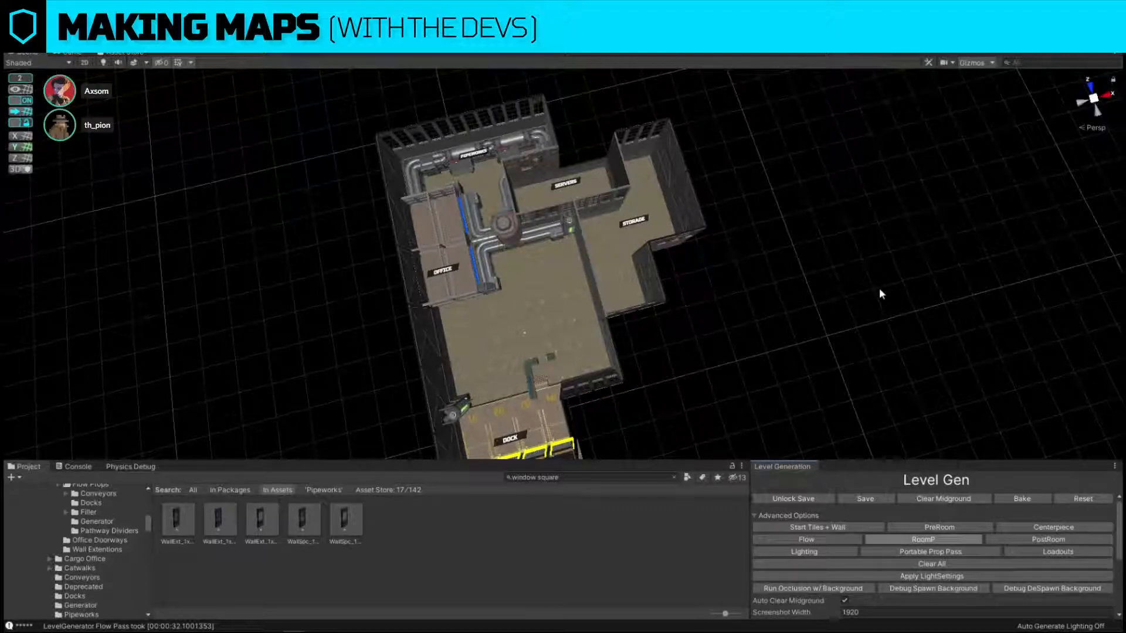
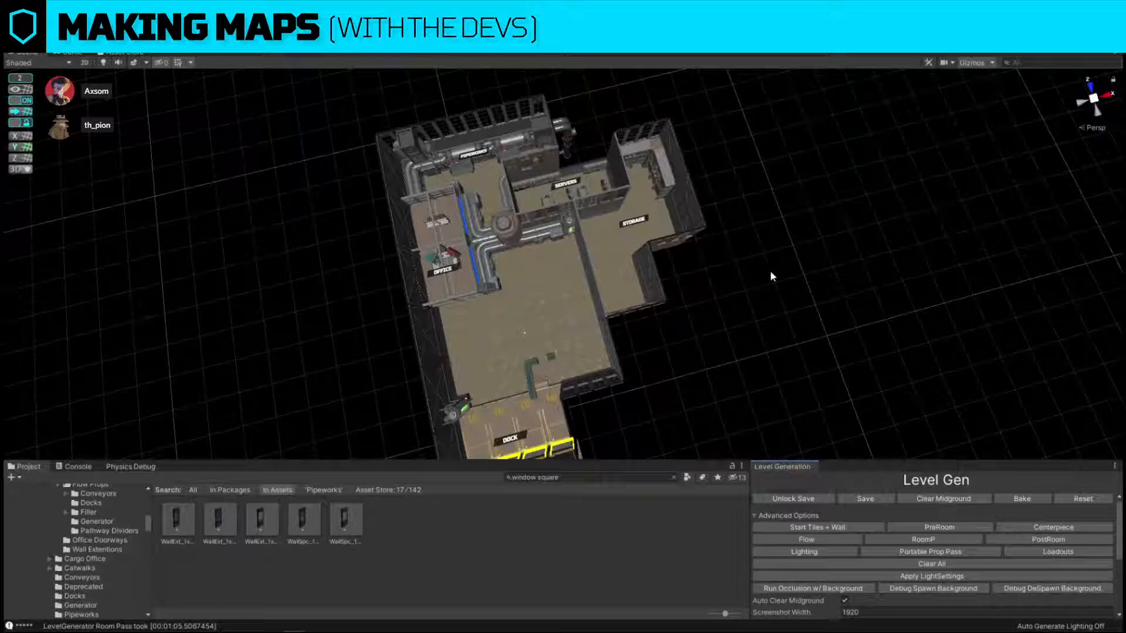
Delete the large centerpiece tank and pipe assembly standing between the office and the servers room.
left_click_drag(770, 270, 716, 221, "alt")
scroll(716, 221, "up", 2)
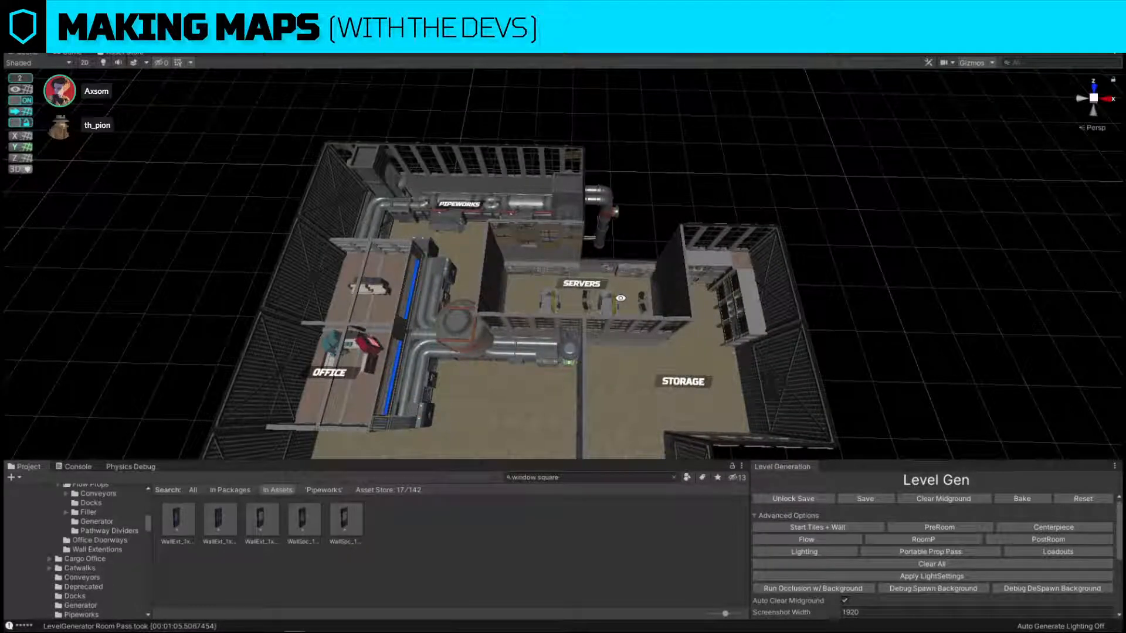
scroll(622, 301, "up", 2)
middle_click_drag(441, 325, 515, 303)
left_click(514, 303)
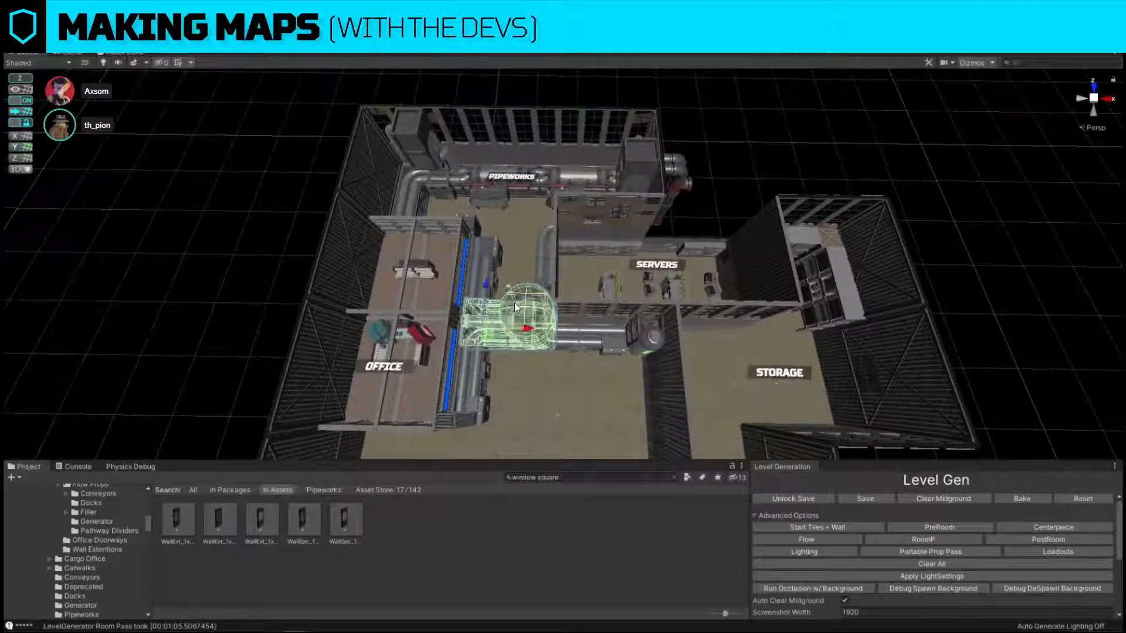
key("Delete")
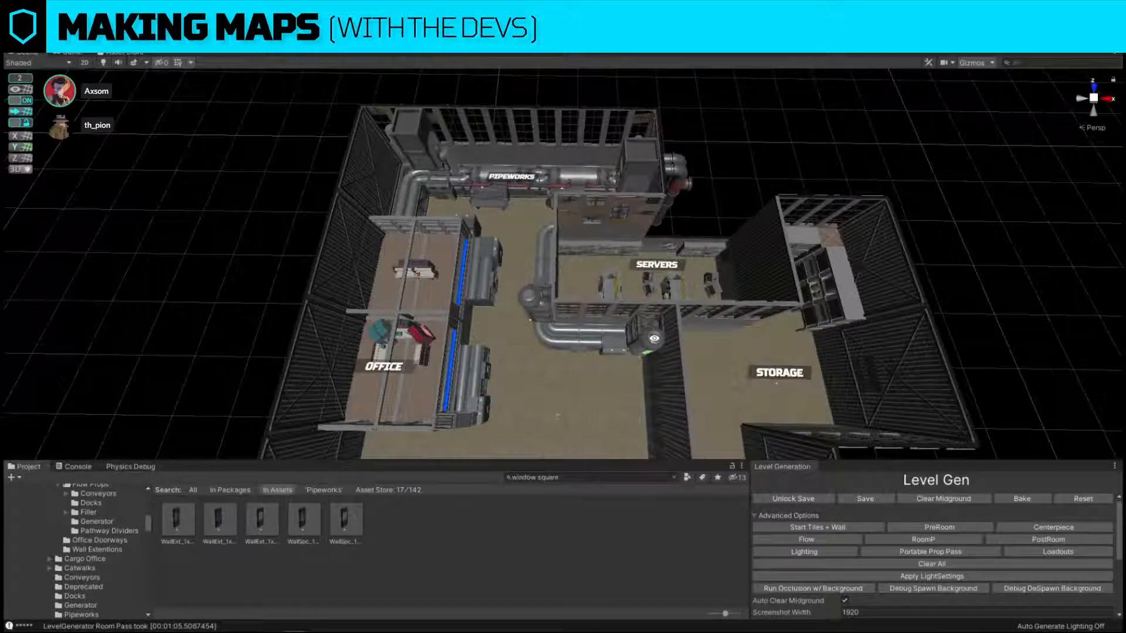
Move the corner pipe and its adjoining straight pipe from the Pipeworks corner to the outer wall beside the office, under the Maintenance Area sign.
left_click_drag(654, 339, 551, 294, "alt")
middle_click_drag(376, 112, 440, 178)
scroll(519, 245, "up", 5)
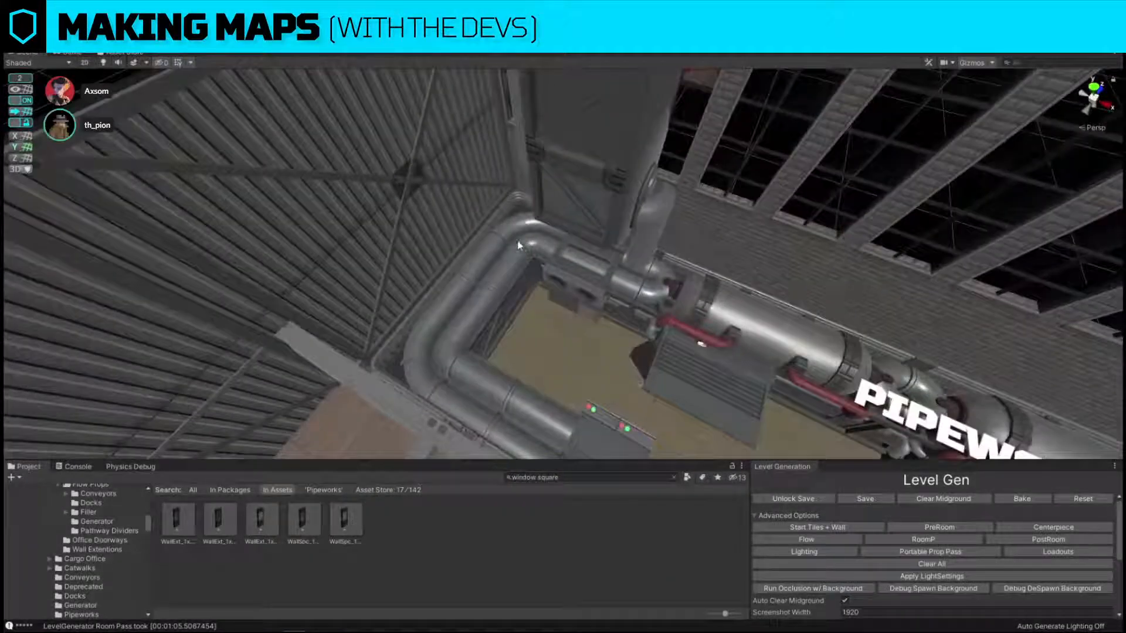
left_click(483, 288)
left_click(514, 234)
left_click(515, 235)
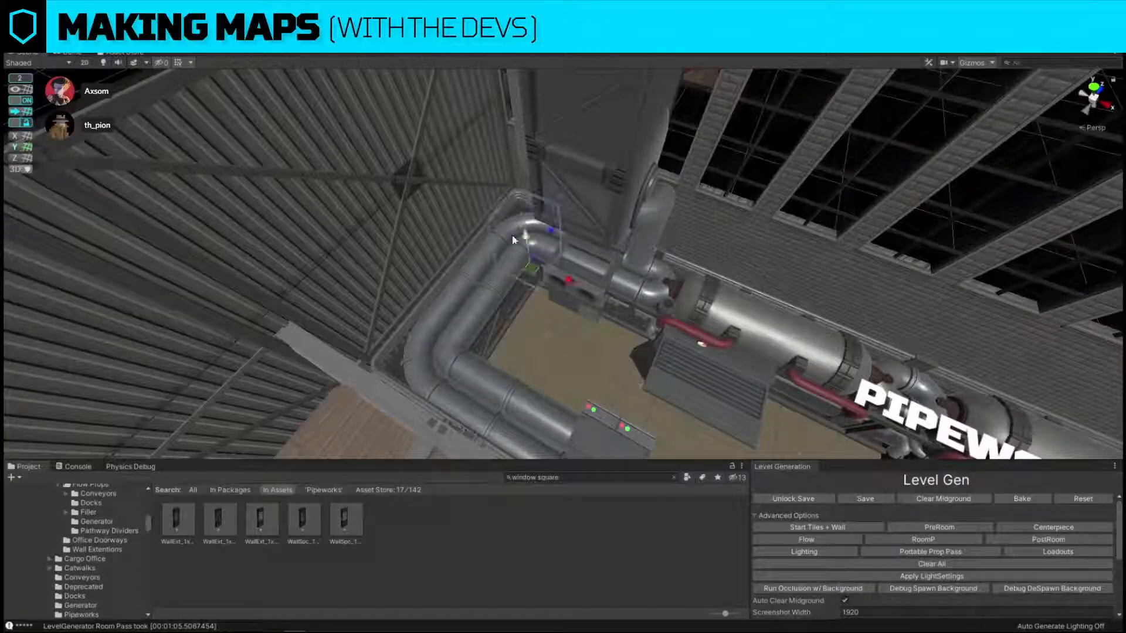
left_click(480, 298, "shift")
scroll(438, 347, "down", 4)
left_click_drag(438, 347, 246, 375, "alt")
middle_click_drag(246, 206, 421, 194)
scroll(422, 194, "down", 3)
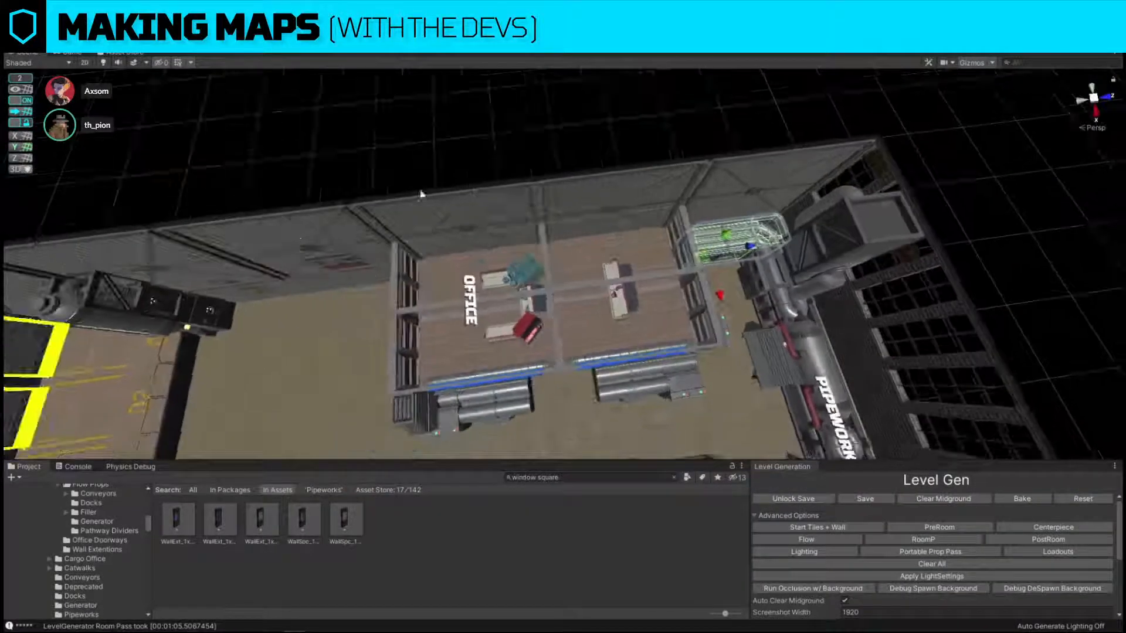
left_click_drag(745, 247, 362, 289)
middle_click_drag(423, 270, 460, 261)
scroll(460, 262, "up", 6)
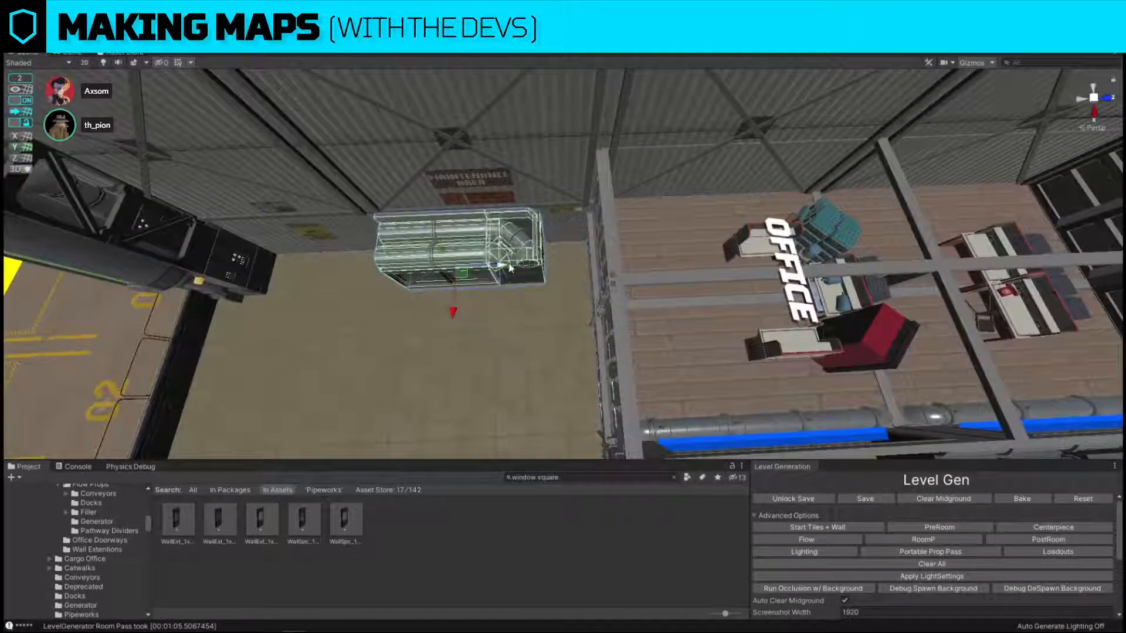
left_click_drag(509, 266, 556, 267)
scroll(551, 264, "down", 3)
middle_click_drag(528, 252, 560, 256)
Duplicate the straight pipe along the outer wall to extend the run from the office corner to the dock.
left_click(530, 241)
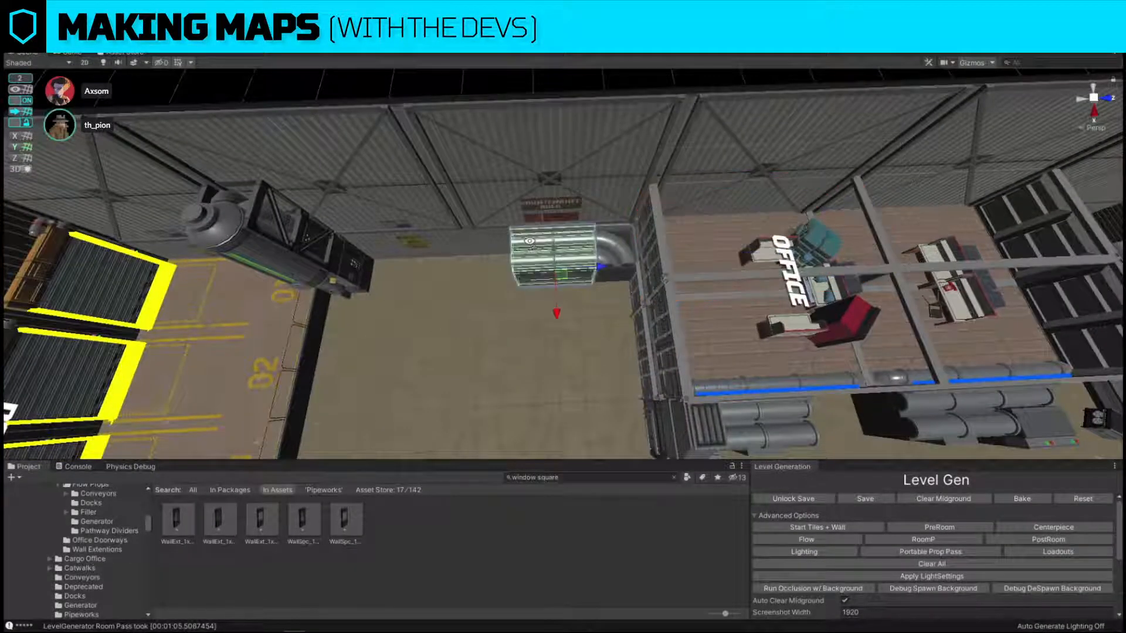
right_click_drag(530, 241, 533, 243)
key("a")
key("ctrl+d")
left_click_drag(675, 262, 513, 271)
key("ctrl+d")
key("s")
key("d")
right_click_drag(519, 268, 523, 268)
mouse_move(462, 305)
right_mouse_down()
mouse_move(510, 351)
mouse_move(687, 324)
mouse_move(458, 305)
right_mouse_up()
key("a")
key("d")
Replace the control box at the office's dock-side corner with the cl_pipeworks_blocker_office_inv prefab.
left_click(424, 299)
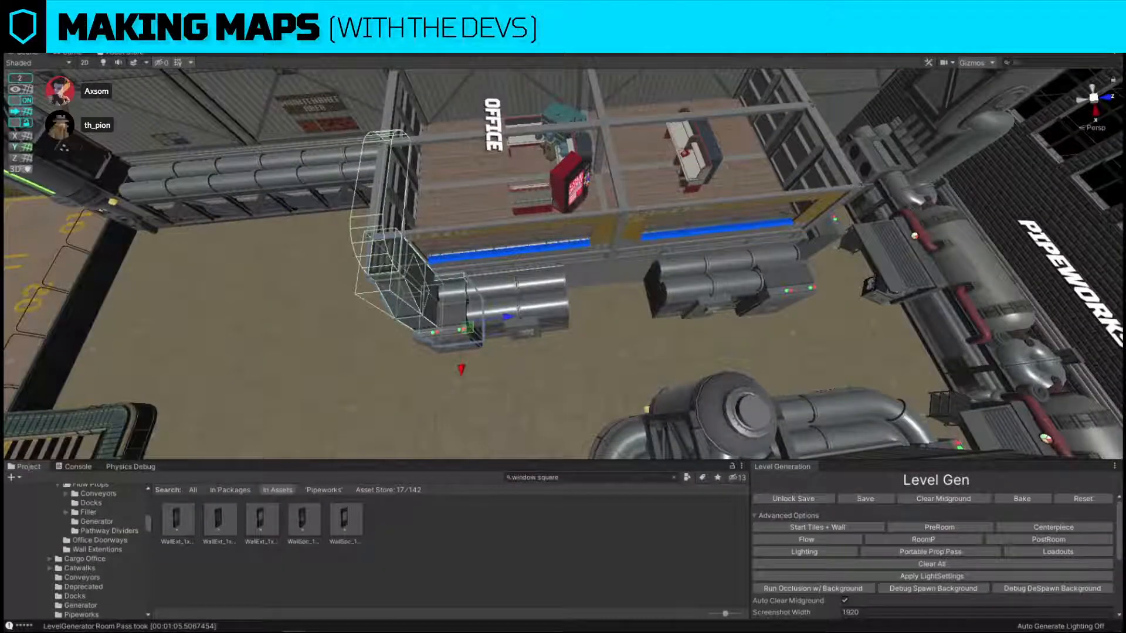
left_click(443, 303)
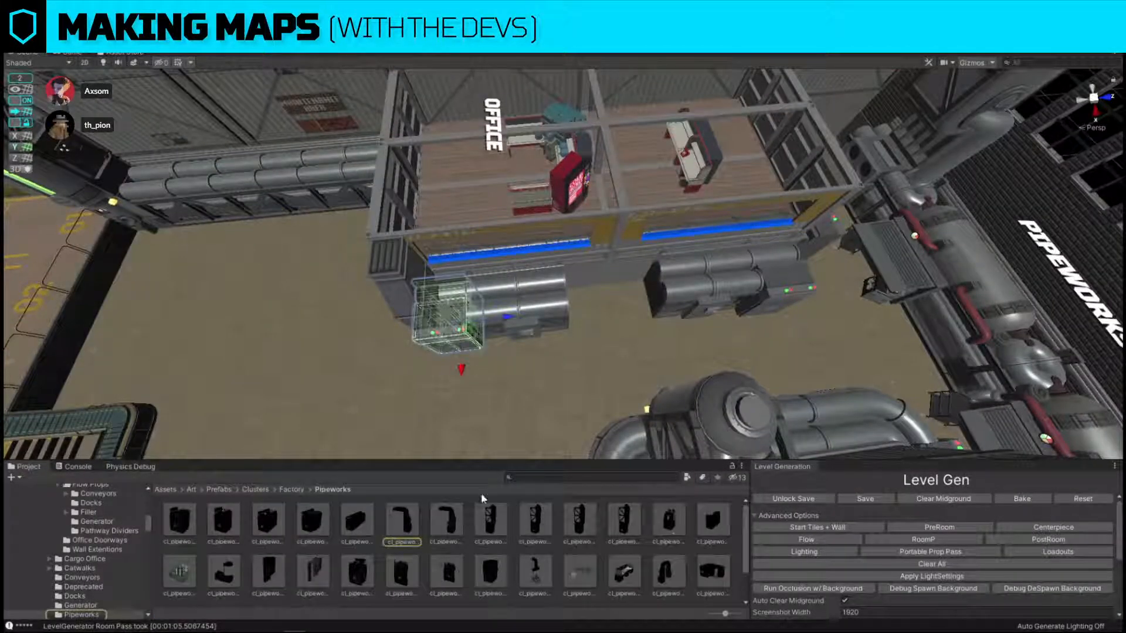
key("ctrl+shift+r")
left_click_drag(446, 520, 767, 227)
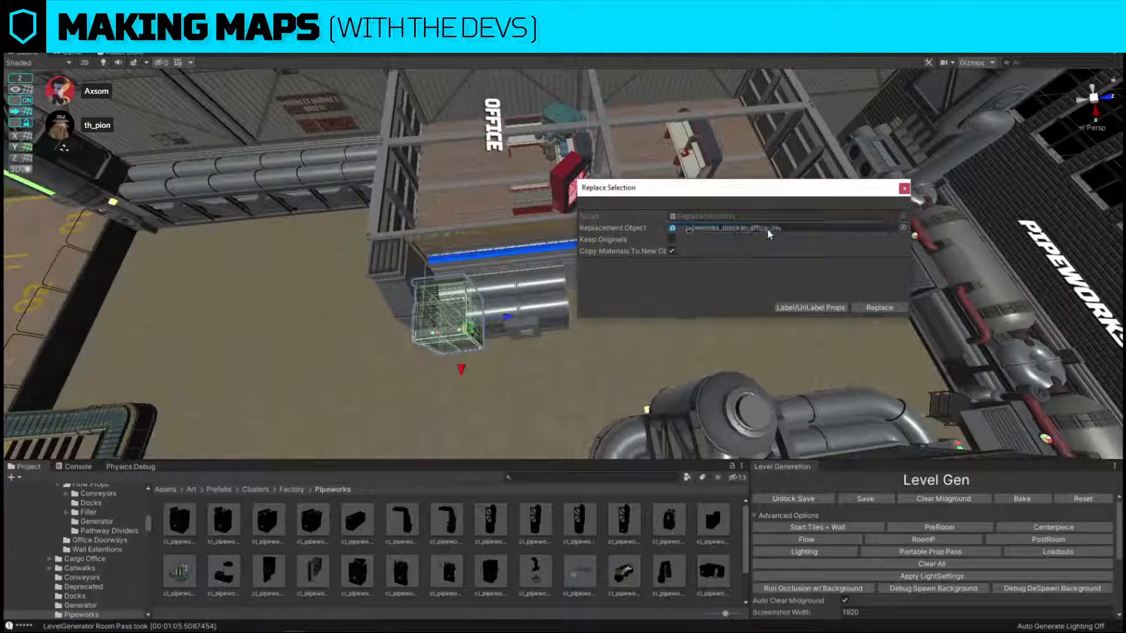
left_click(880, 308)
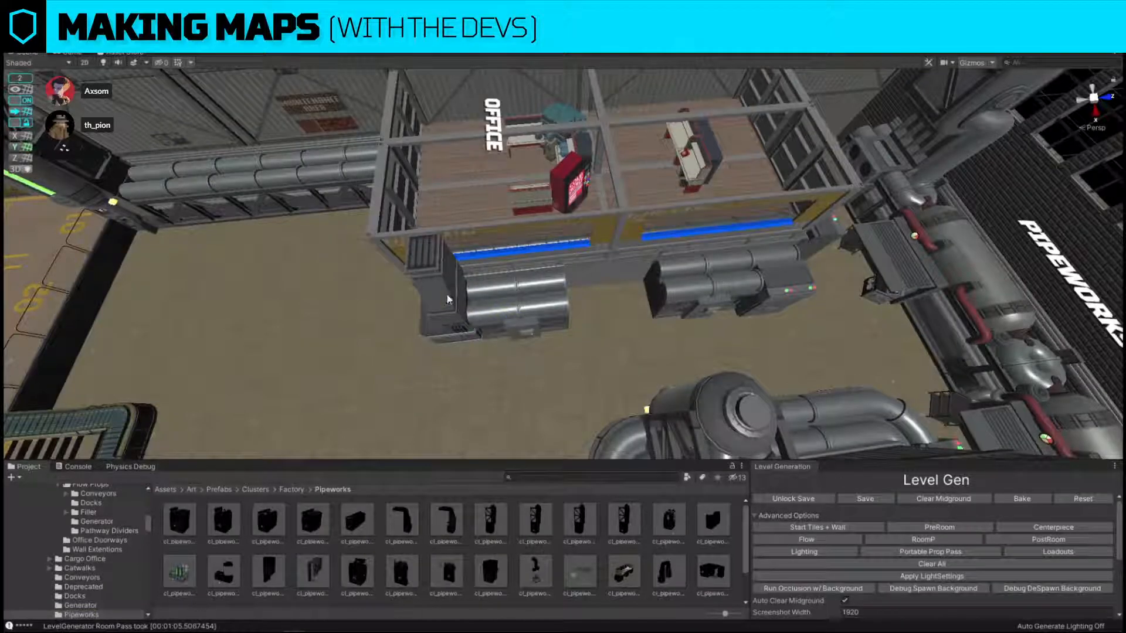
Move the replacement blocker along the office front to the corner nearest the Pipeworks.
left_click(447, 299)
right_click_drag(447, 299, 580, 299)
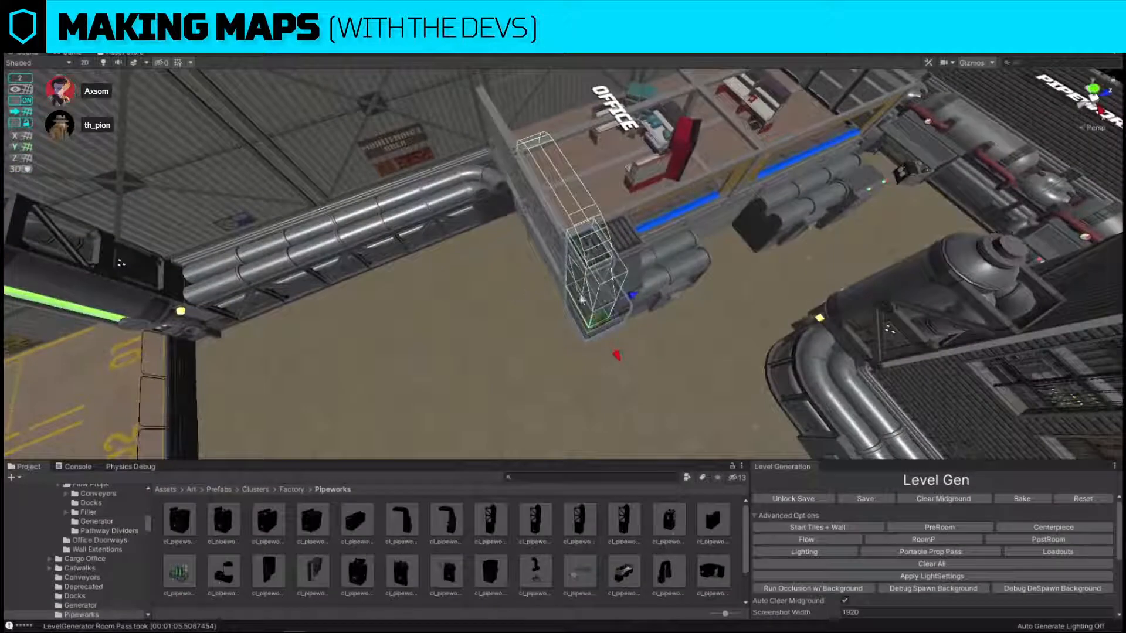
key("backslash")
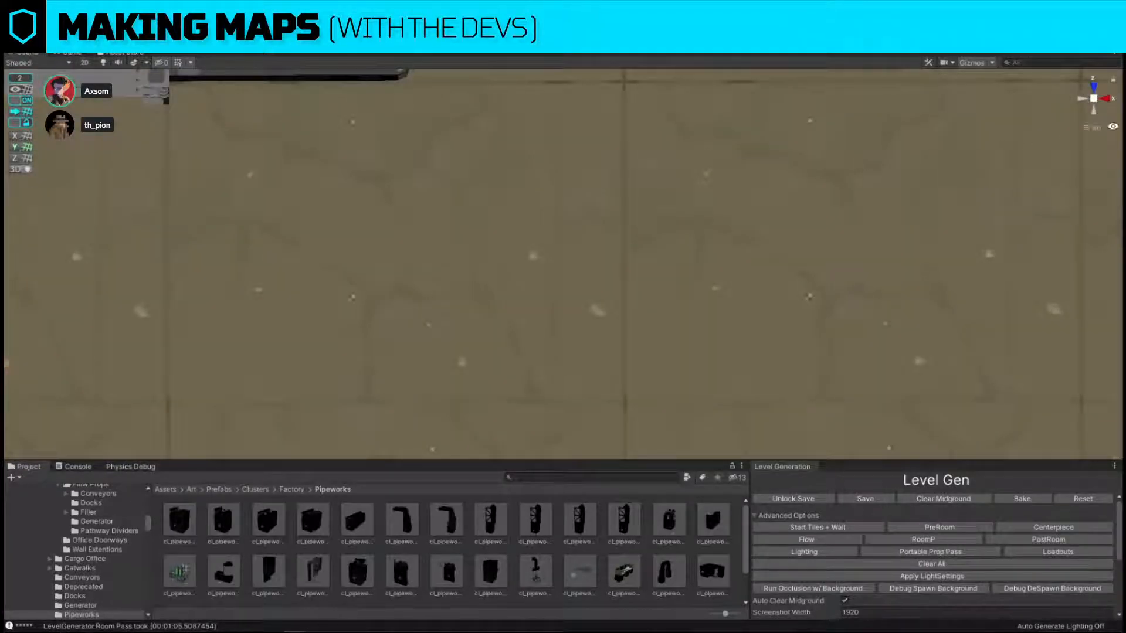
left_click(1096, 128)
left_click_drag(815, 387, 523, 296, "alt")
left_click(467, 384)
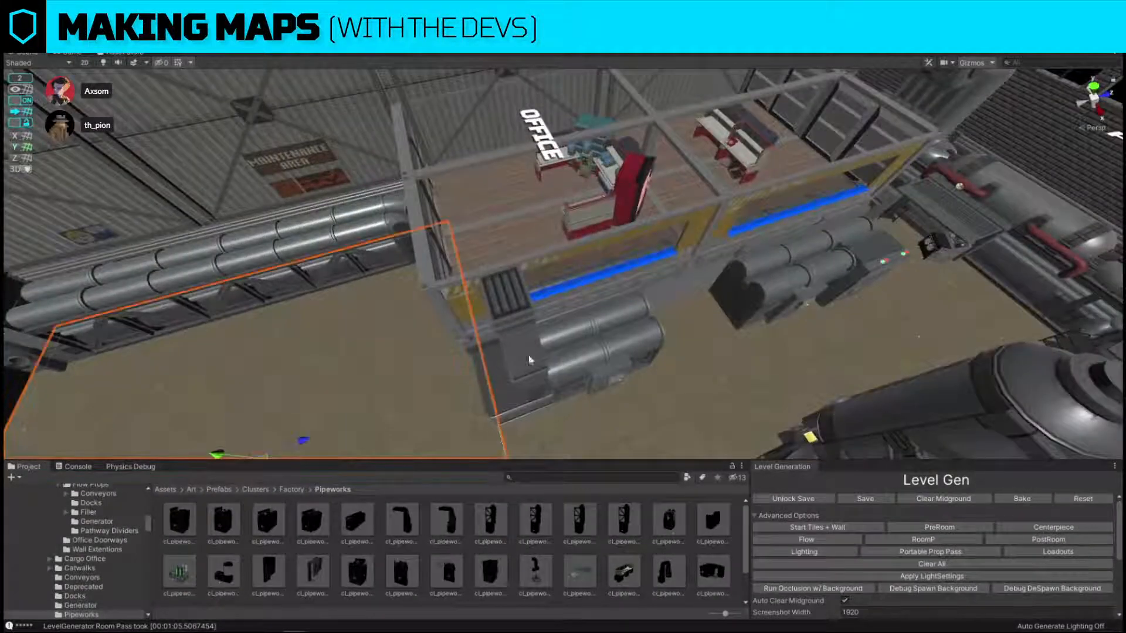
left_click(529, 360)
left_click_drag(529, 361, 599, 328, "alt")
left_click_drag(499, 315, 769, 314)
key("w")
key("d")
right_click_drag(693, 292, 683, 271)
Move a straight pipe and its control box to the office's dock-facing side, below the outer wall's corner pipe.
left_click(594, 242)
left_click(571, 191, "shift")
key("s")
key("a")
right_click_drag(571, 191, 591, 200)
left_click_drag(729, 213, 399, 243)
key("w")
key("a")
right_click_drag(505, 279, 525, 289)
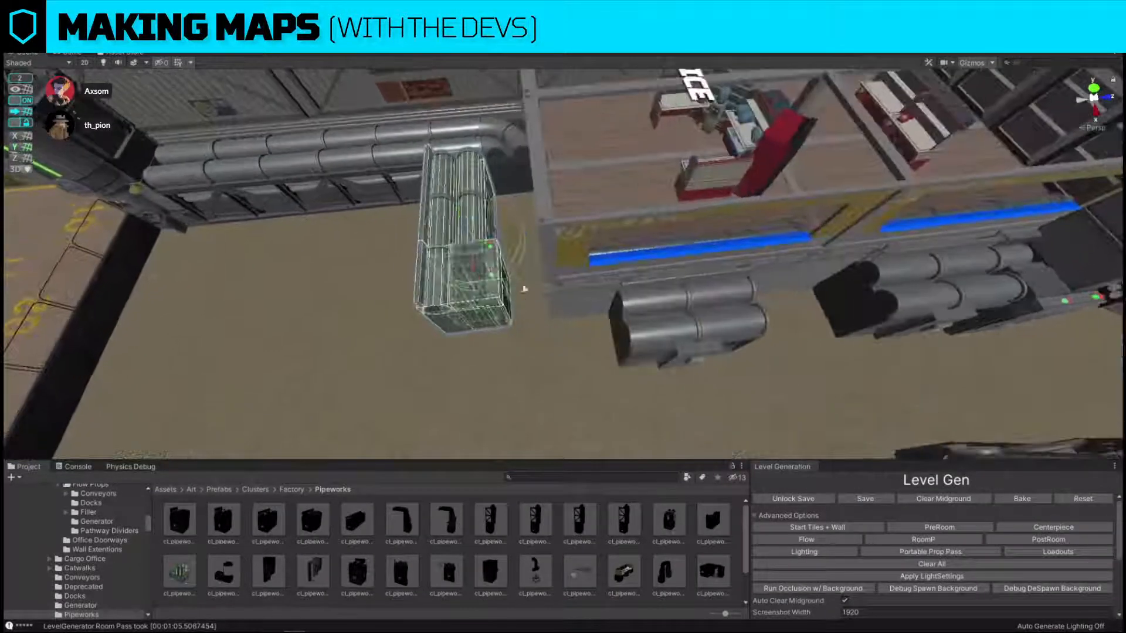
Turn the straight pipe and control box around and fit them against the office's side wall.
key("e")
left_click_drag(512, 267, 907, 256)
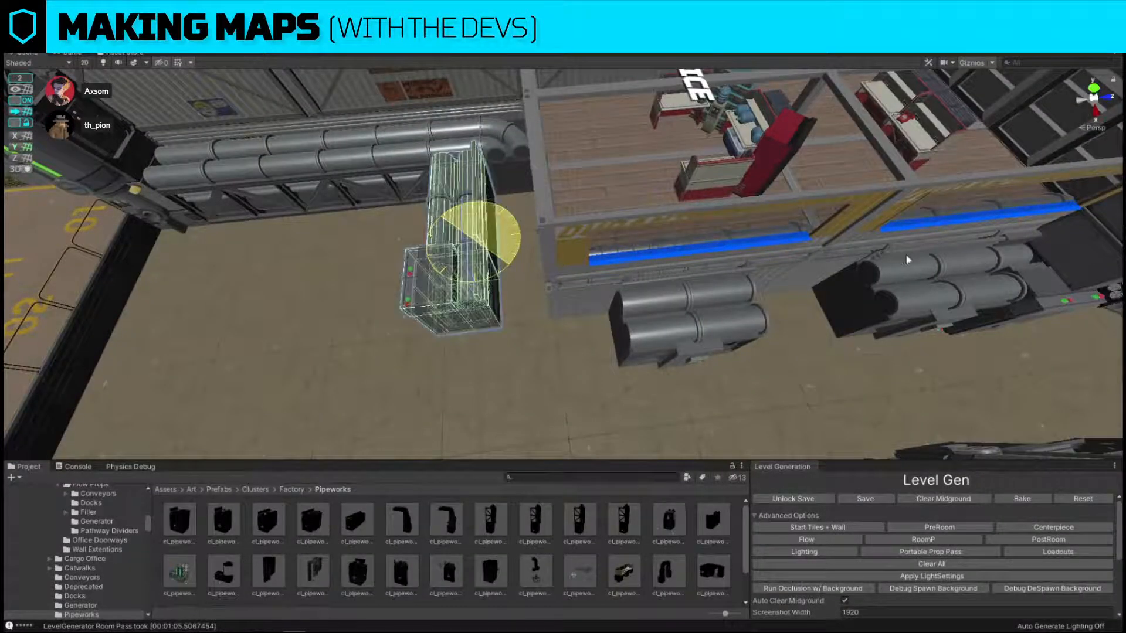
right_click_drag(475, 237, 507, 254)
key("a")
key("w")
left_click_drag(562, 243, 610, 237)
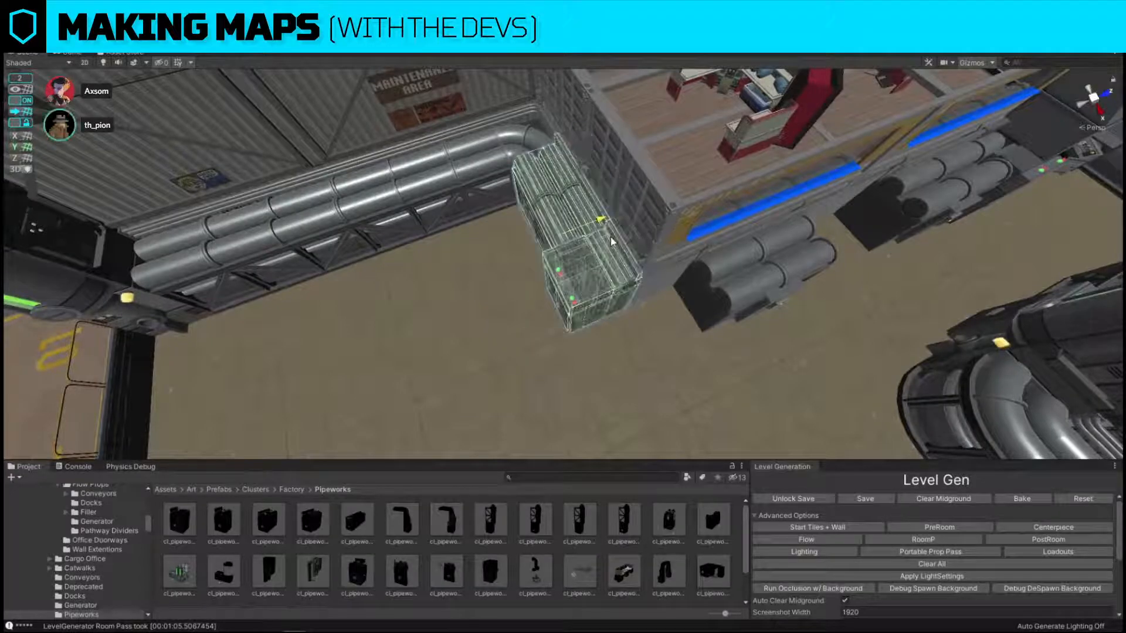
Duplicate the straight pipe in front of the office and place the copy in the gap before the next pipe.
key("w")
right_click_drag(611, 241, 533, 265)
key("d")
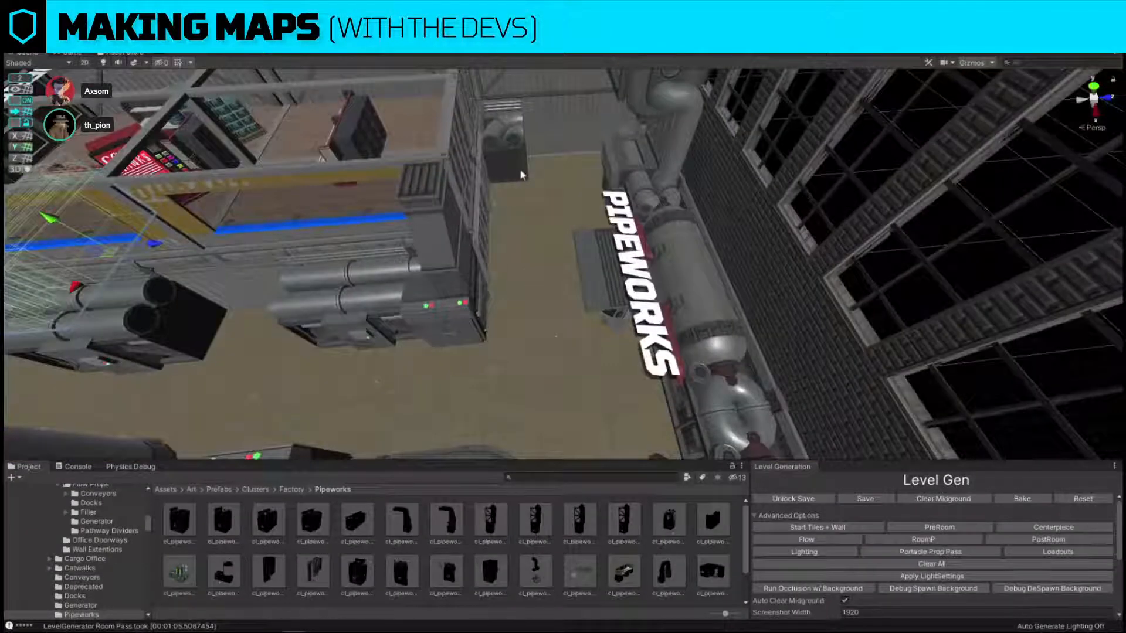
key("s")
right_click_drag(521, 175, 502, 259)
left_click(515, 290)
key("w")
key("d")
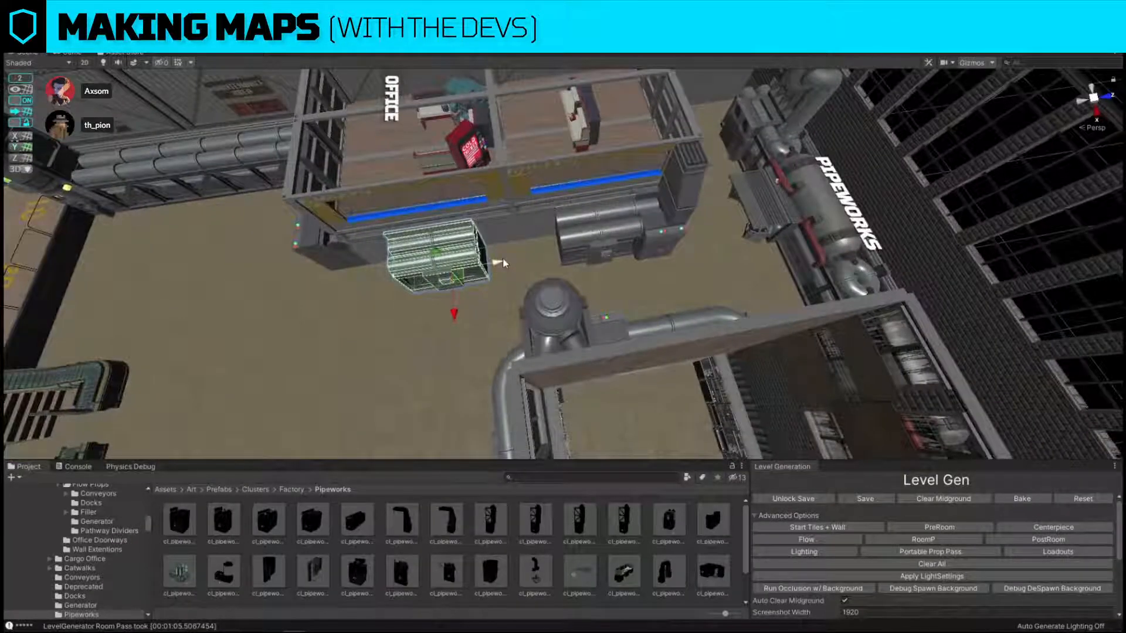
key("ctrl+d")
left_click_drag(503, 261, 572, 252)
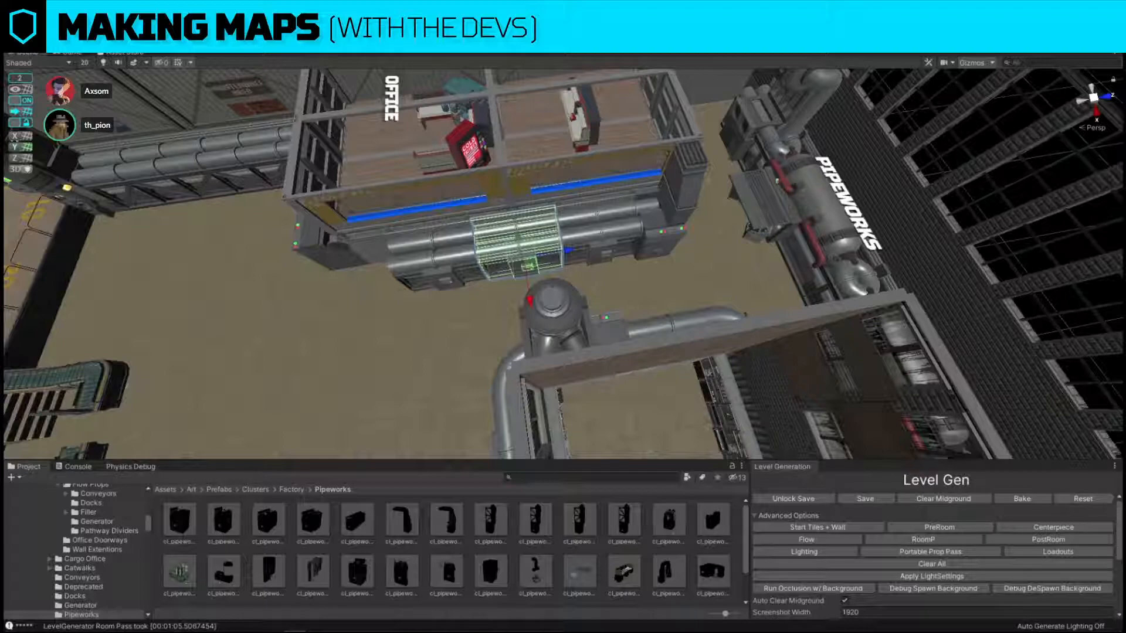
Delete the control box at the Pipeworks end of the office-front pipe run.
right_click_drag(765, 377, 784, 319)
key("w")
key("a")
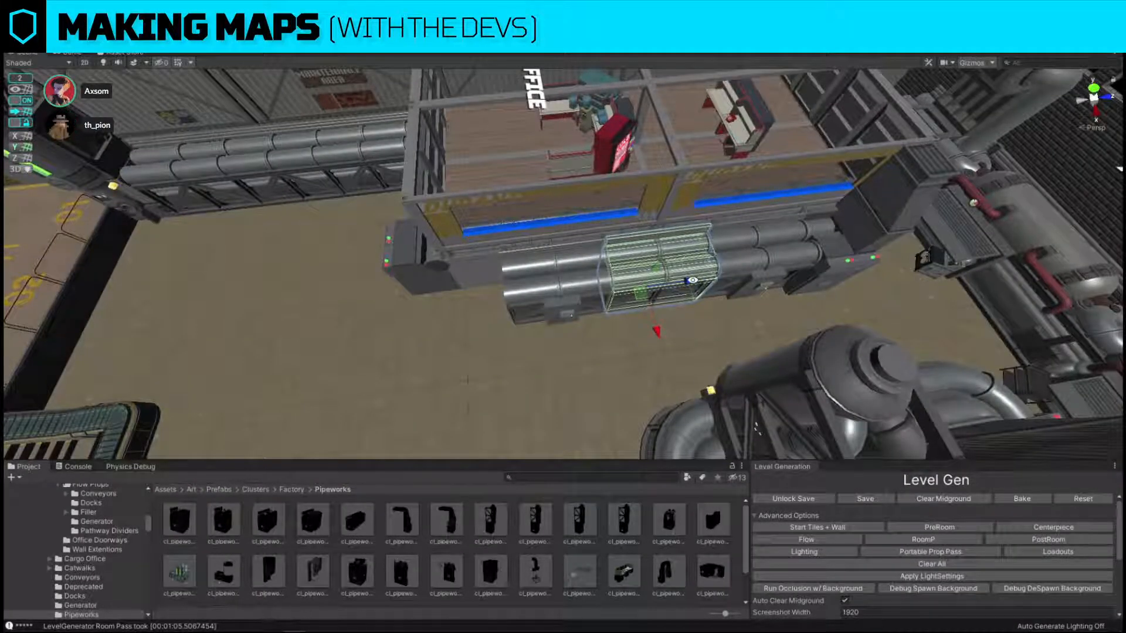
left_click_drag(692, 281, 831, 230)
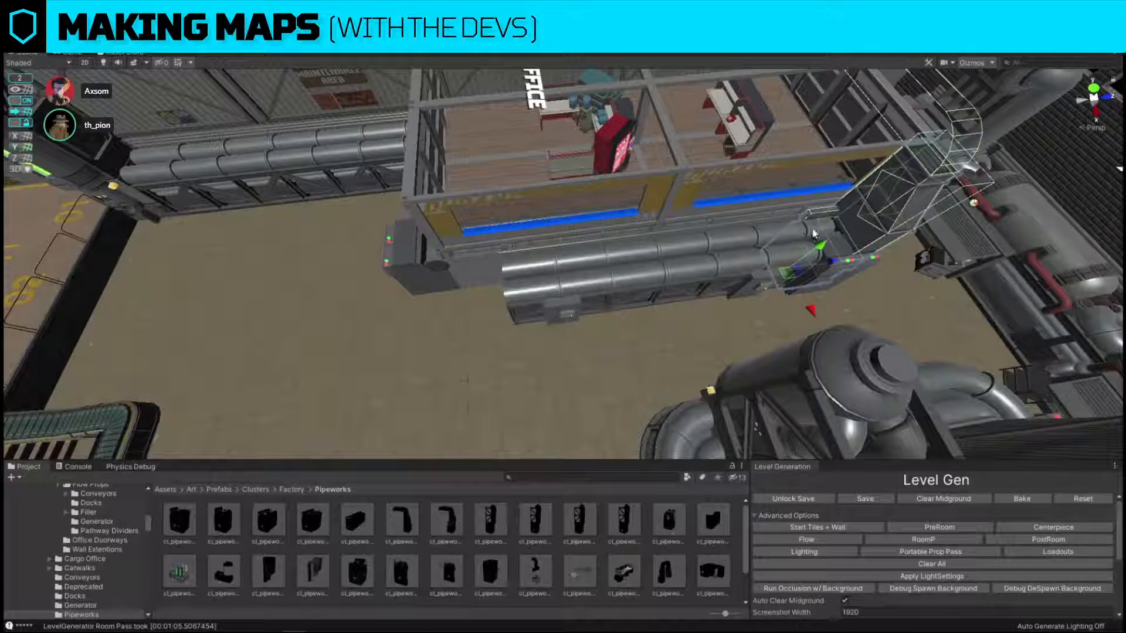
left_click(810, 231)
key("Delete")
Slide the three straight pipe sections along the office front towards the tall blocker.
left_click(779, 246)
left_click(695, 258)
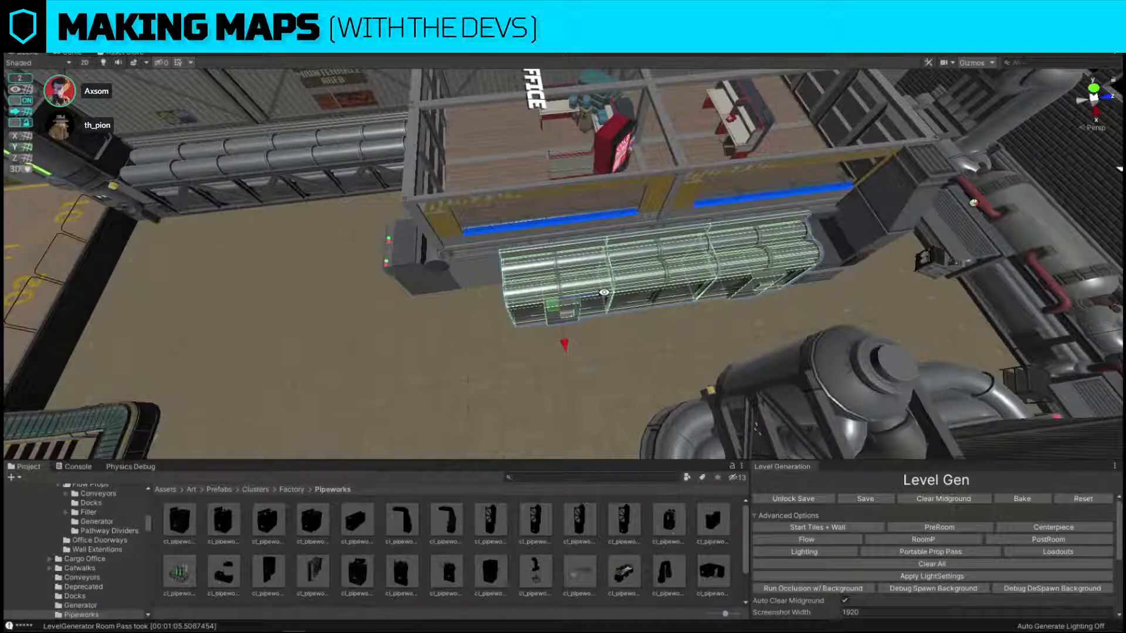
right_click_drag(645, 293, 697, 336)
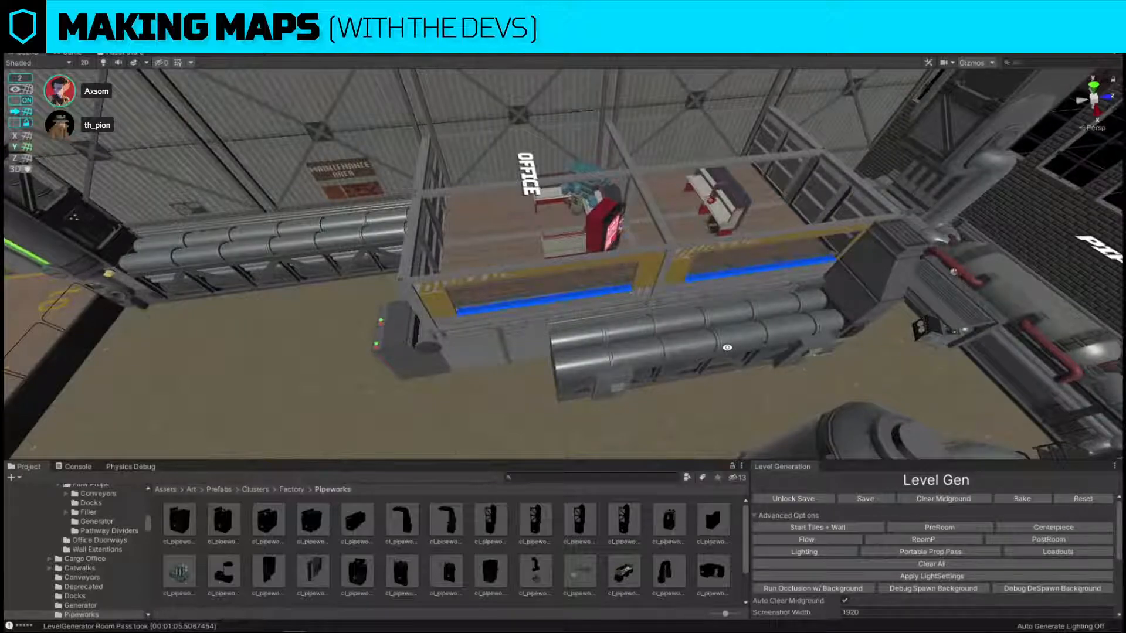
Add another straight pipe section at the dock end of the office-front run.
left_click(713, 351)
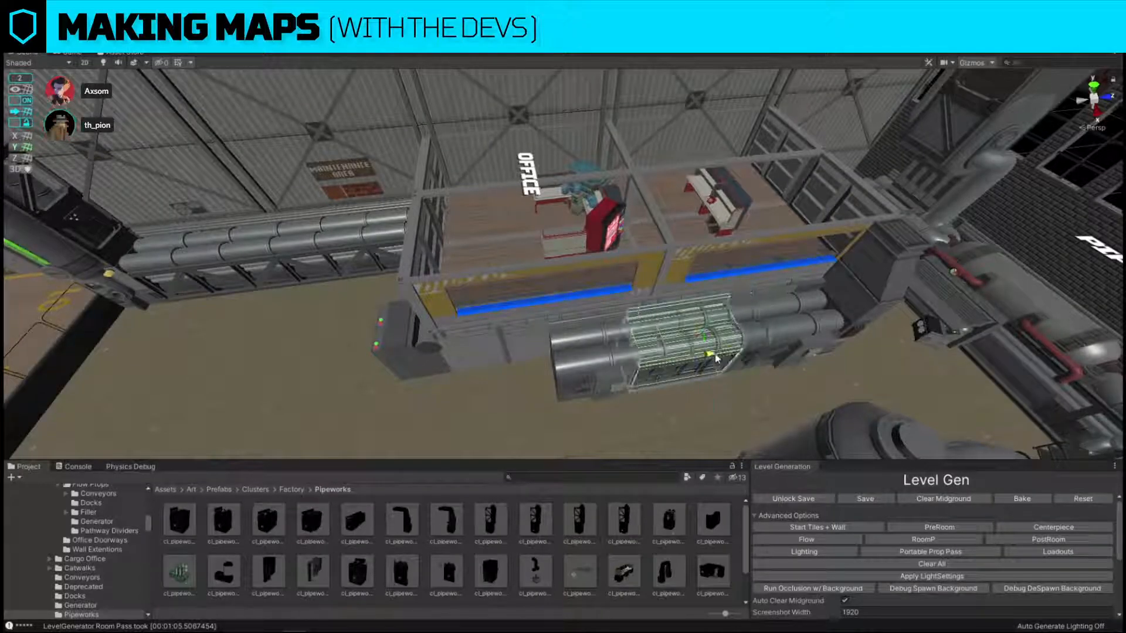
key("f")
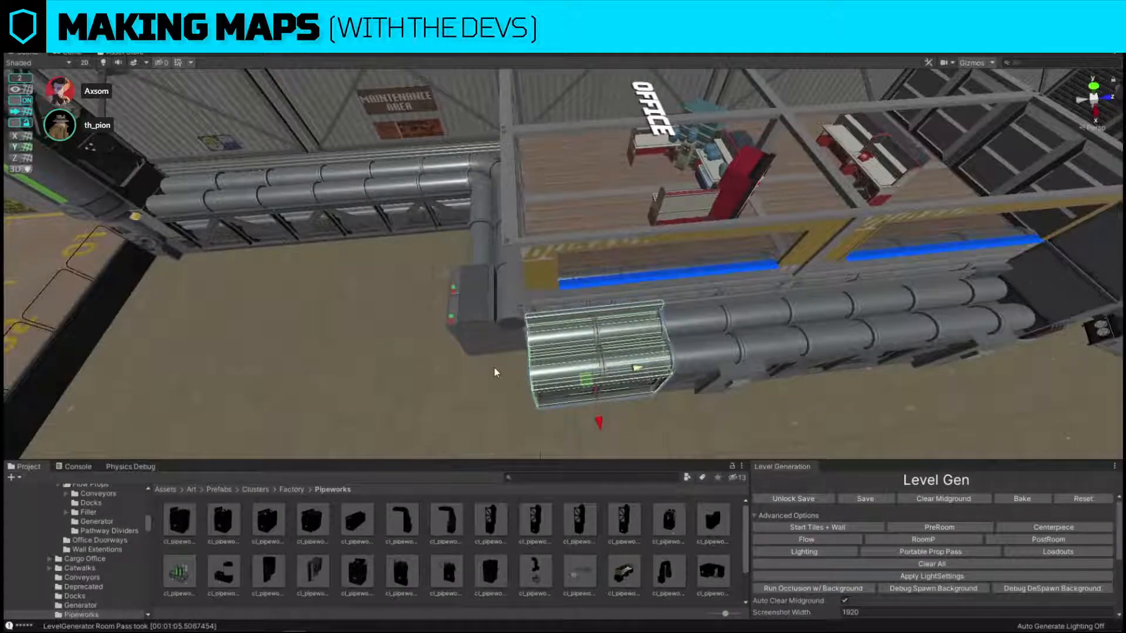
left_click_drag(475, 375, 405, 418)
Duplicate the end pipe section past the office corner and replace the copy with a curved corner pipe.
left_click(622, 361)
key("ctrl+d")
left_click_drag(634, 369, 539, 372)
key("ctrl+shift+r")
scroll(346, 547, "down", 3)
left_click_drag(401, 525, 762, 229)
left_click(879, 308)
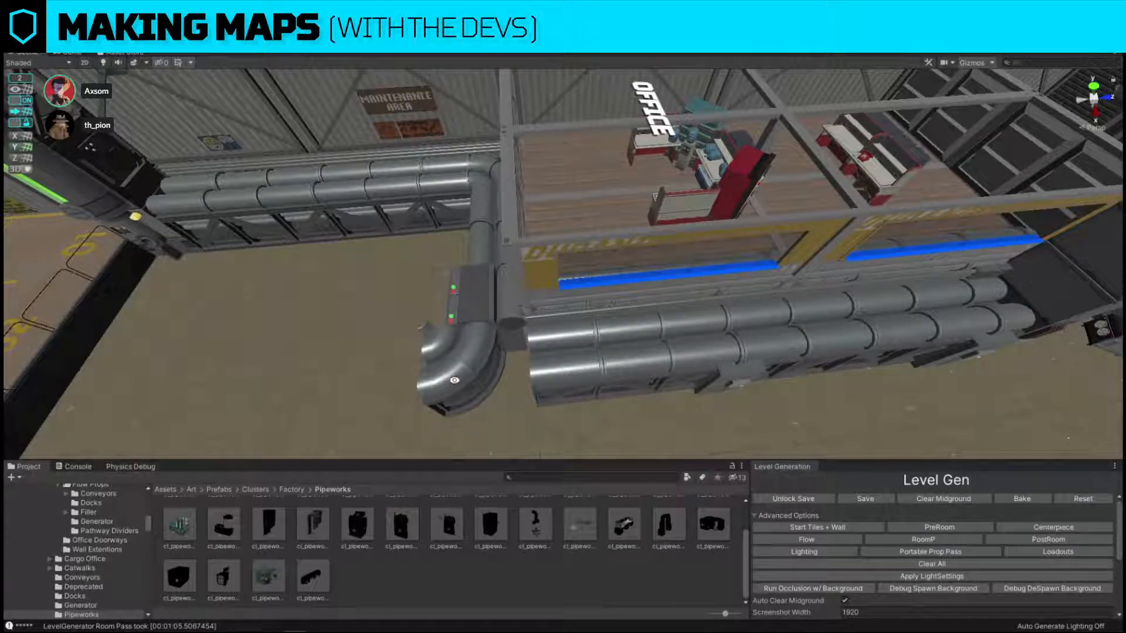
Rotate the new corner pipe and fit it around the office corner to join the side and front pipe runs.
left_click(475, 374)
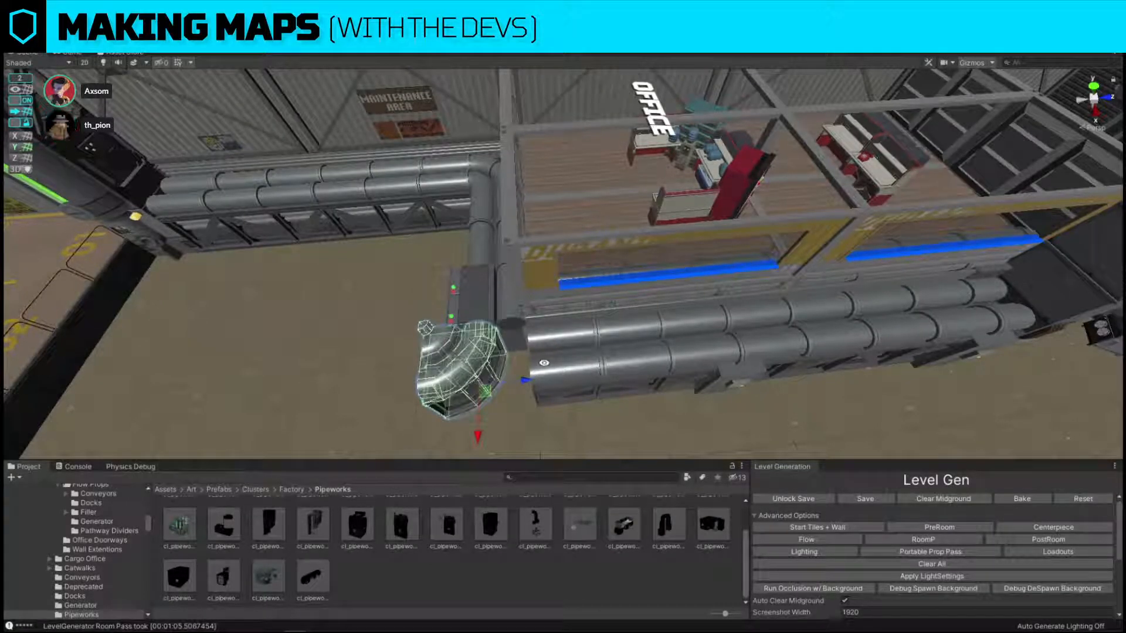
left_click_drag(562, 339, 589, 359, "alt")
key("e")
left_click(498, 314)
left_click(639, 395)
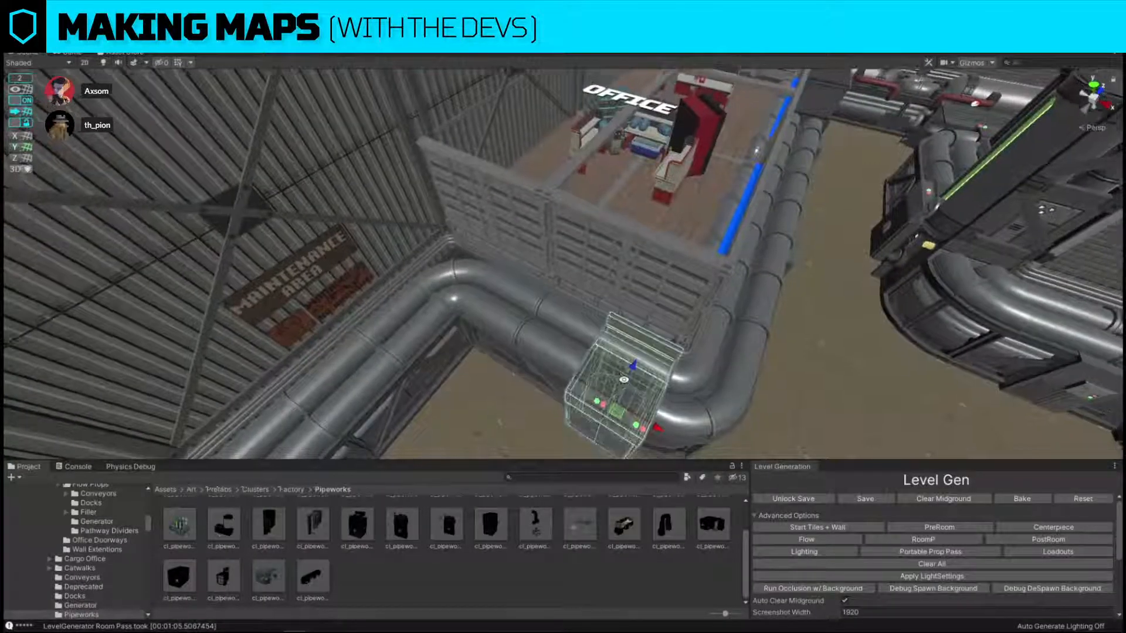
right_click_drag(639, 395, 749, 401)
Delete the generated pipes, generator, vertical ducts and tanks filling the Pipeworks area along the windowed wall and beside the servers room.
left_click(444, 303)
right_click_drag(624, 342, 837, 353)
right_click_drag(1016, 307, 837, 308)
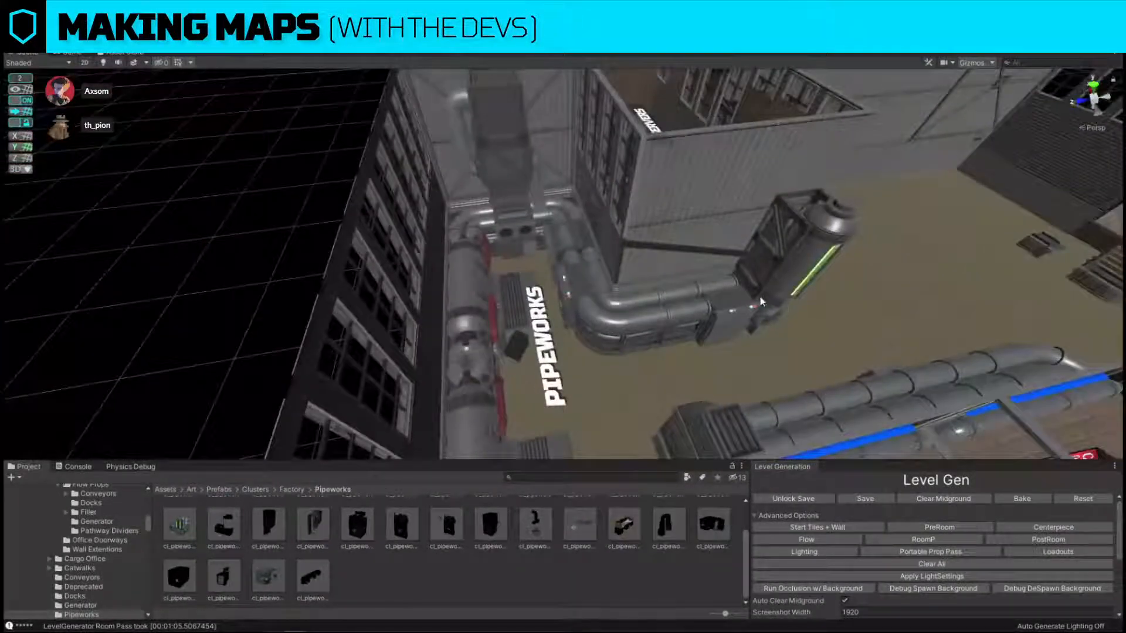
left_click(757, 297)
left_click(631, 312, "shift")
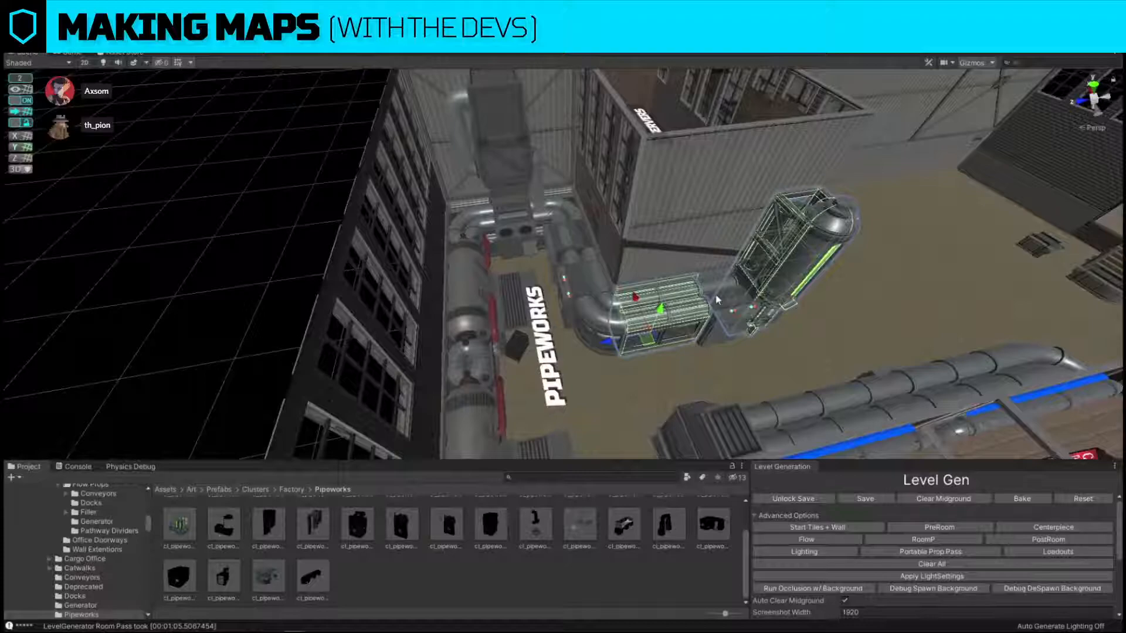
left_click(717, 297, "shift")
left_click(586, 292, "shift")
left_click(578, 243, "shift")
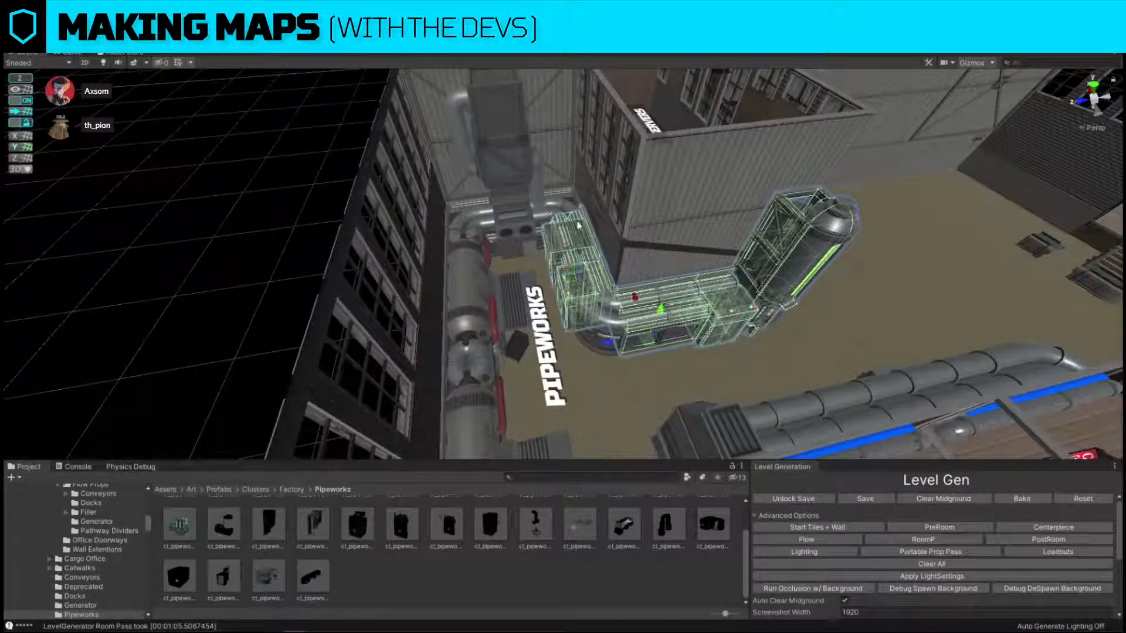
left_click(557, 212, "shift")
left_click(607, 304, "shift")
left_click(517, 216, "shift")
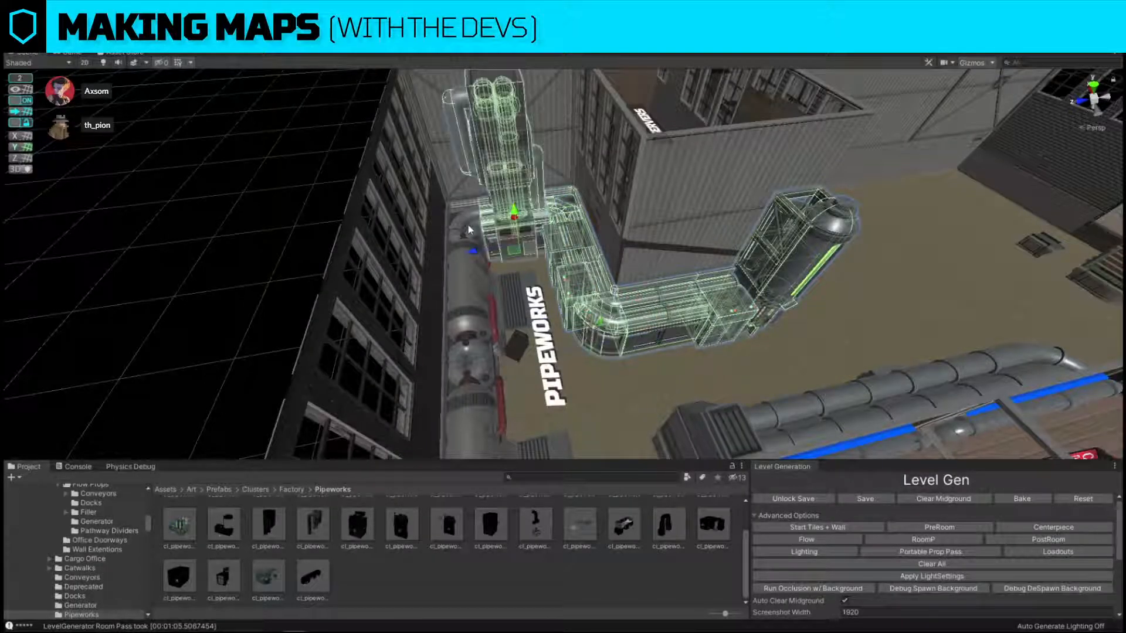
left_click(467, 228, "shift")
left_click(471, 299, "shift")
left_click_drag(557, 294, 813, 351, "alt")
left_click(439, 344, "shift")
key("Delete")
key("Delete")
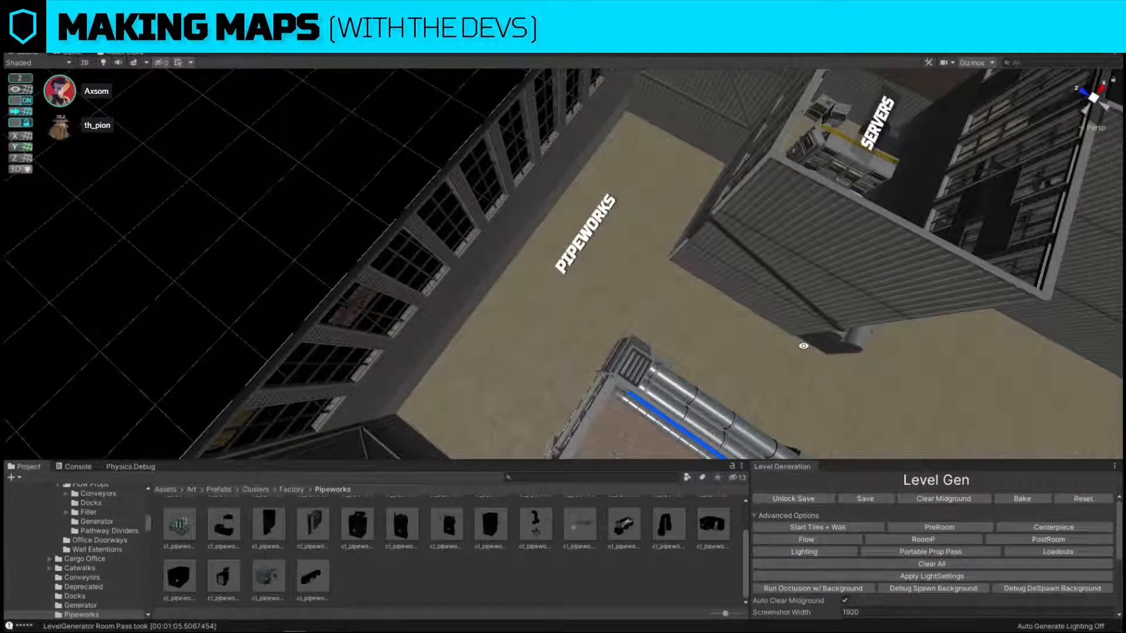
Delete the connected pipes, duct pieces and tank along the outside of the servers room's windowed wall.
right_click_drag(738, 327, 547, 374)
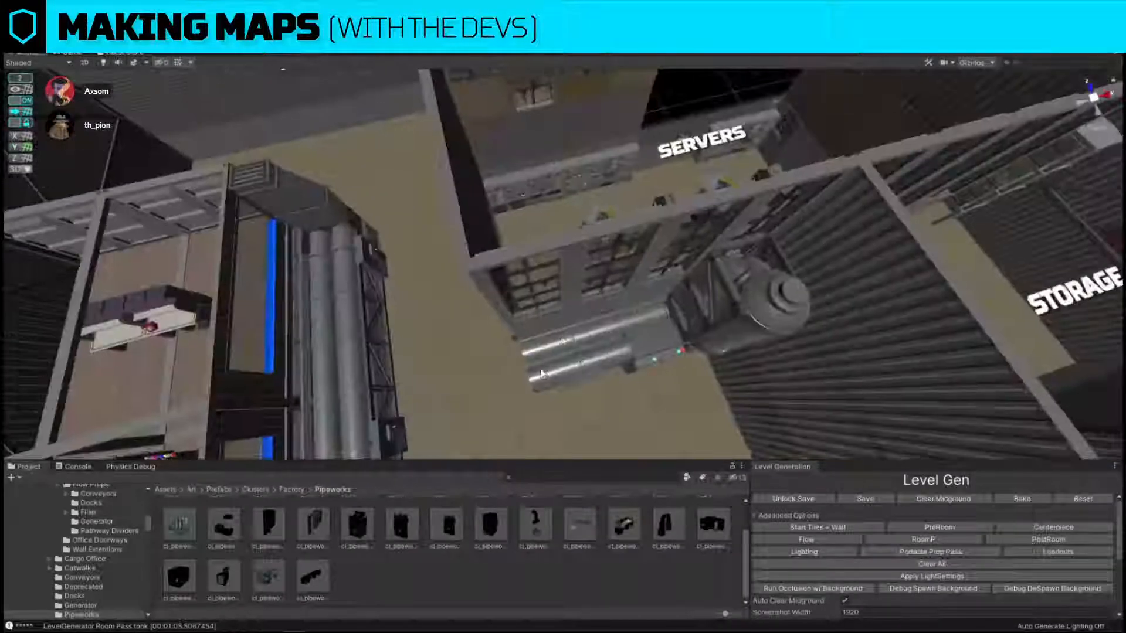
left_click(561, 341)
left_click(646, 353, "shift")
left_click(722, 300, "shift")
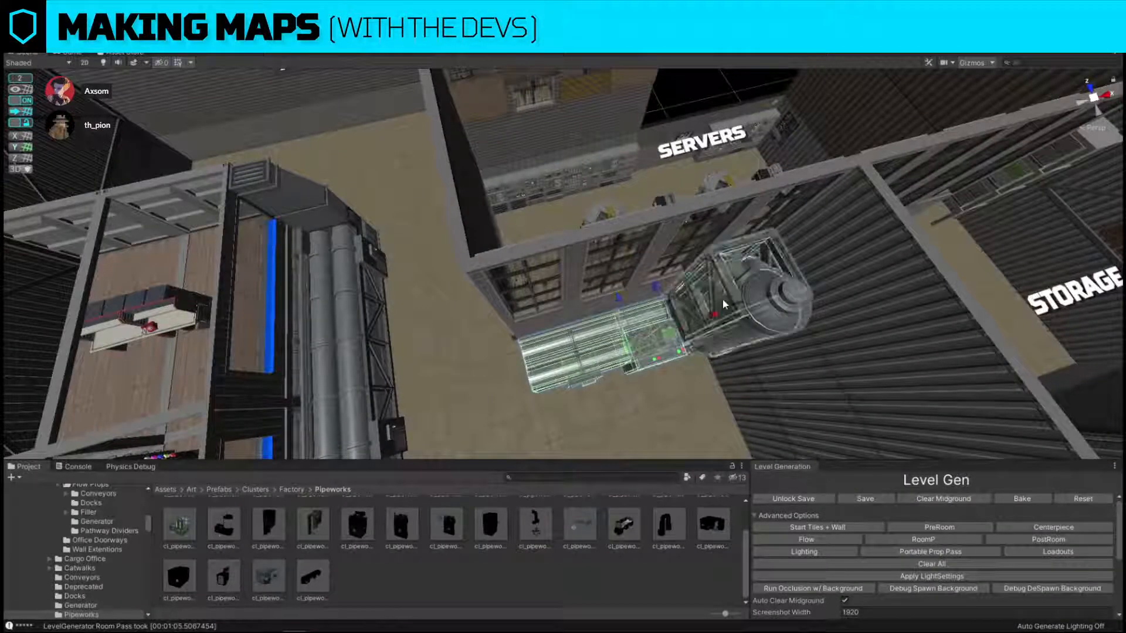
key("Delete")
Run the PostRoom generation pass on the level, followed by the Lighting pass.
right_click_drag(694, 322, 634, 313)
left_click(1035, 540)
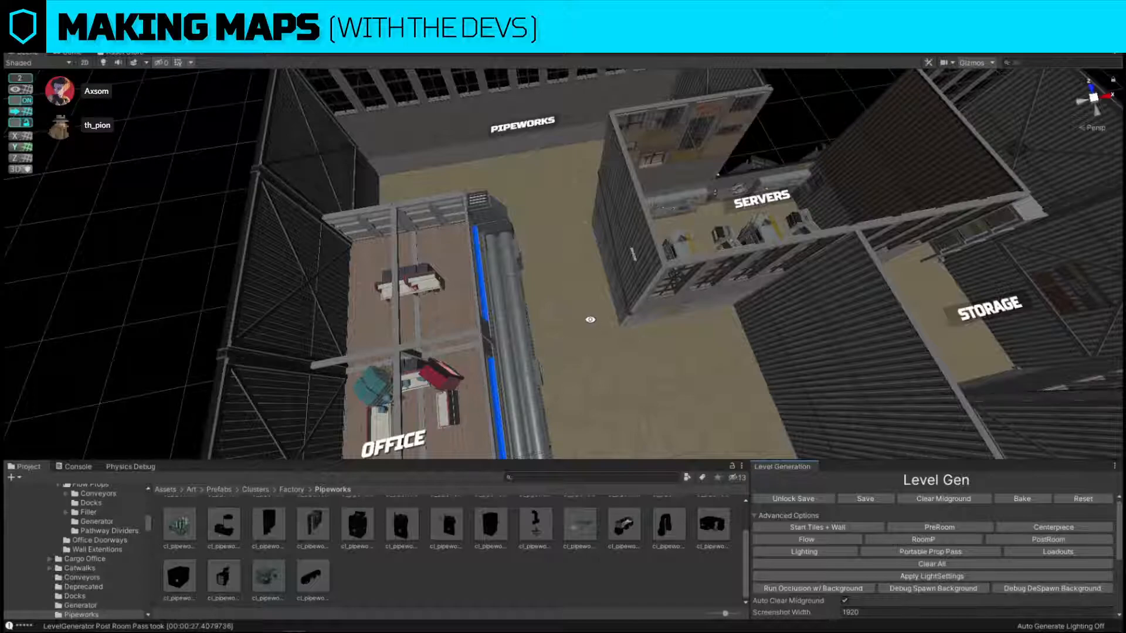
right_click_drag(591, 320, 824, 300)
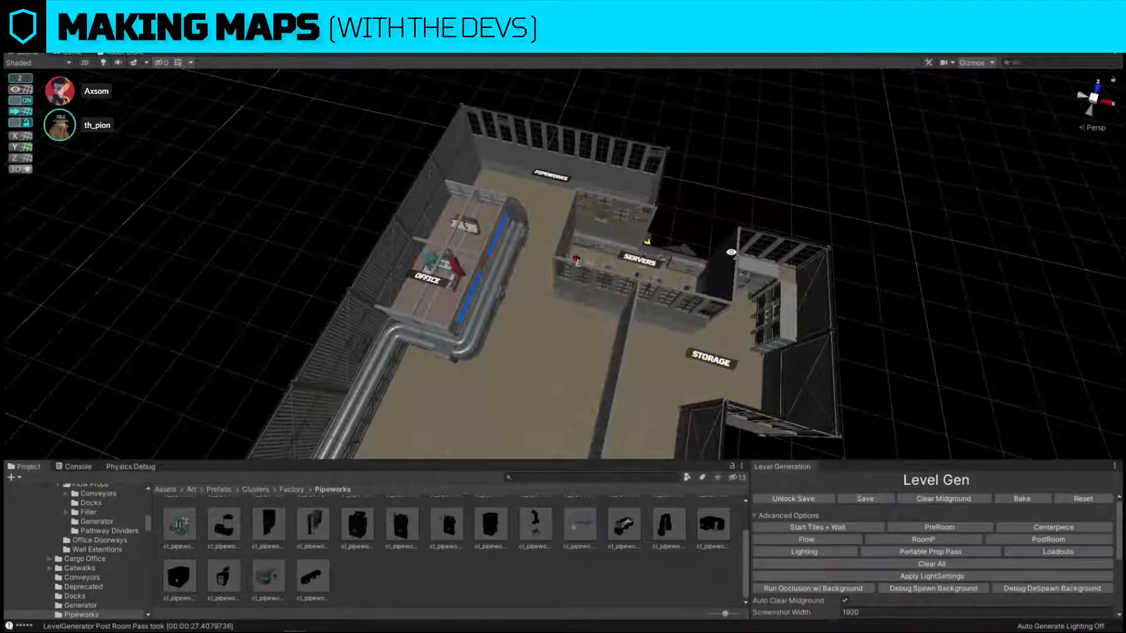
left_click(818, 552)
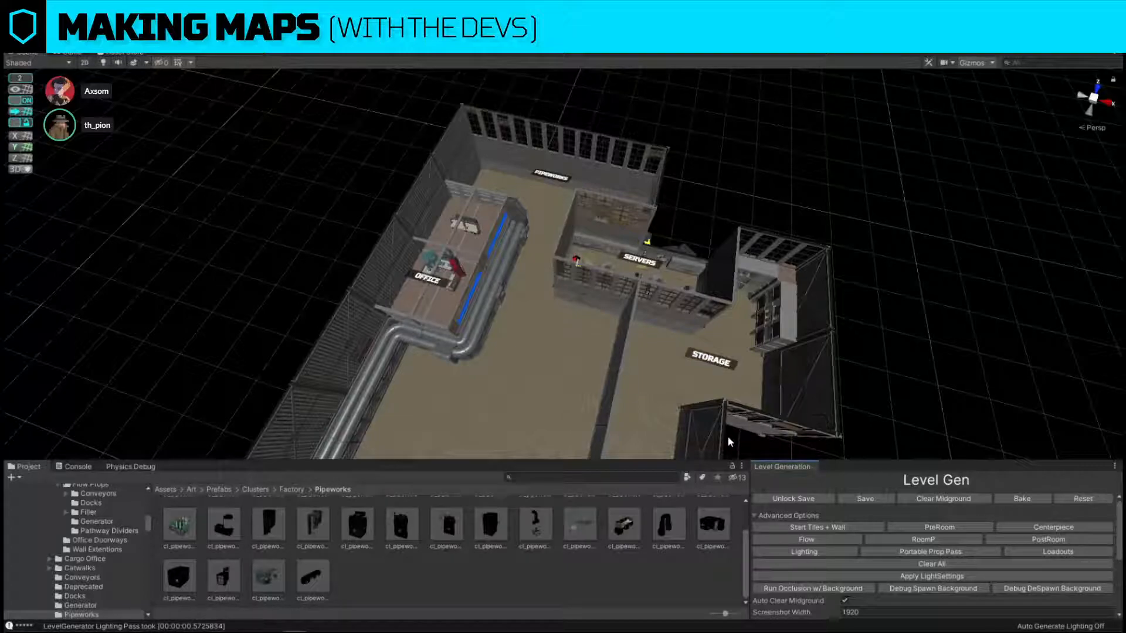
Inspect the generated layout from several sides and examine the roof sections with the roofs shown.
right_click_drag(727, 435, 721, 430)
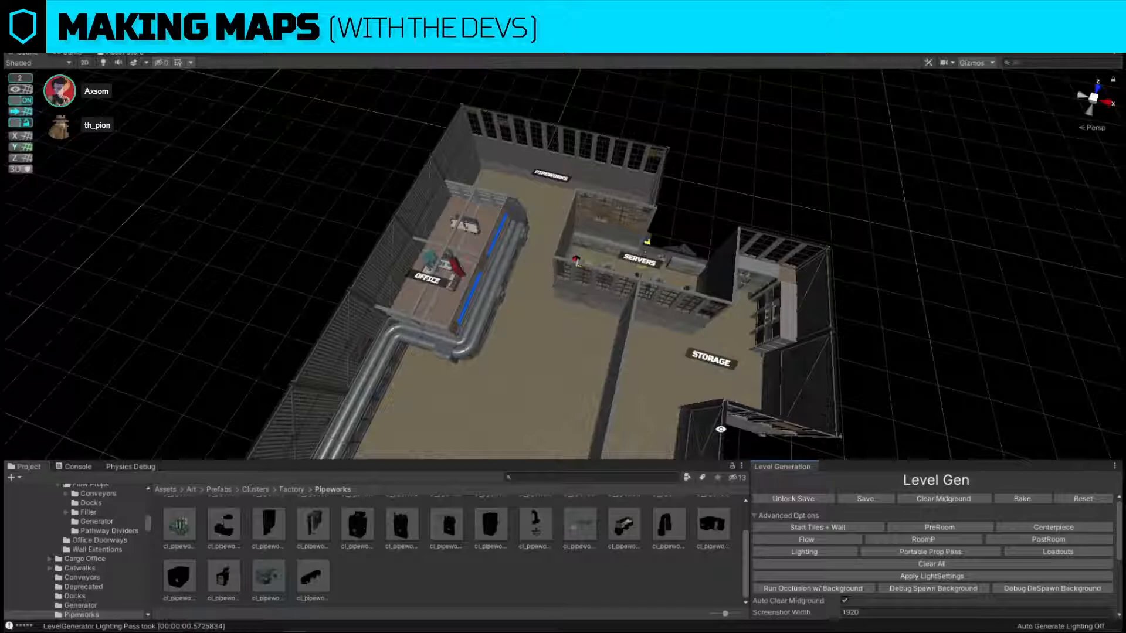
right_click_drag(721, 430, 884, 263)
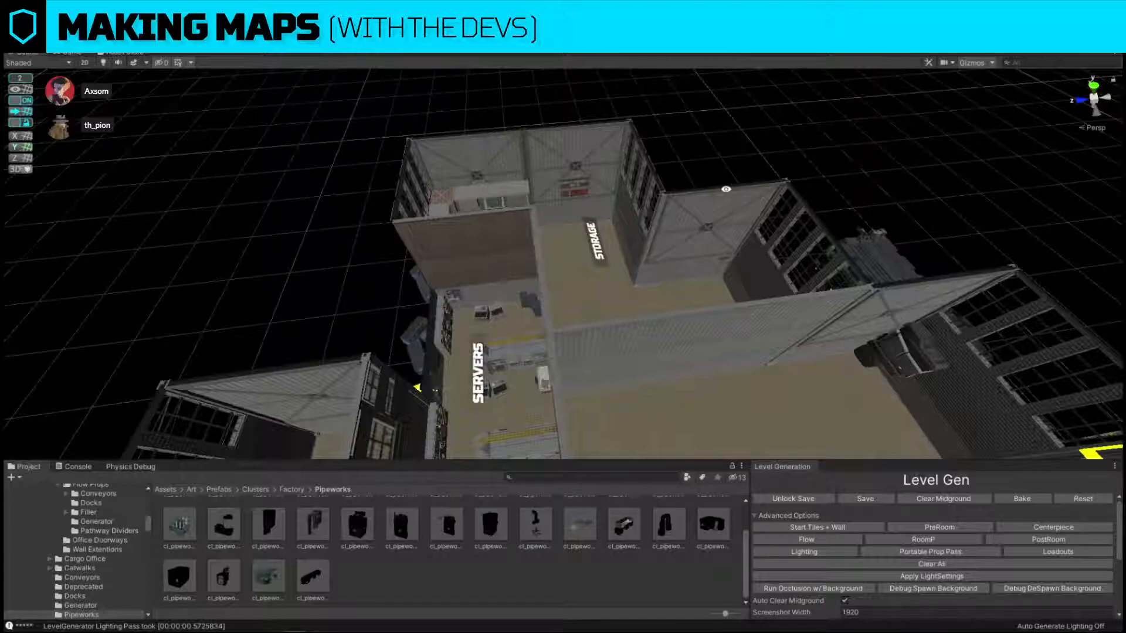
right_click_drag(508, 437, 548, 240)
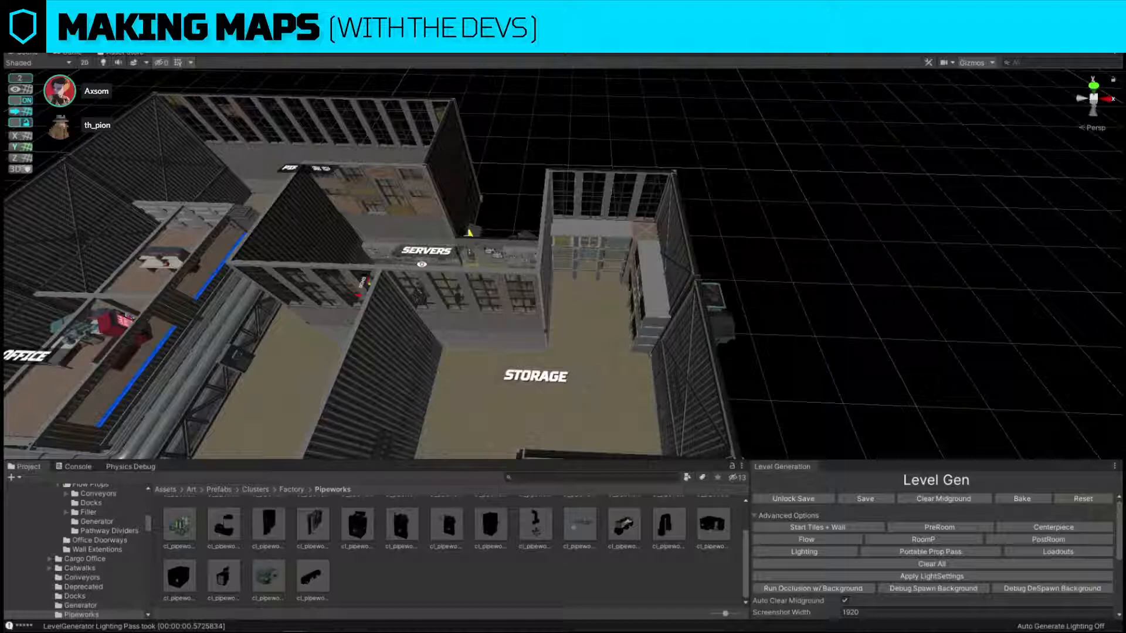
left_click_drag(640, 298, 394, 305, "alt")
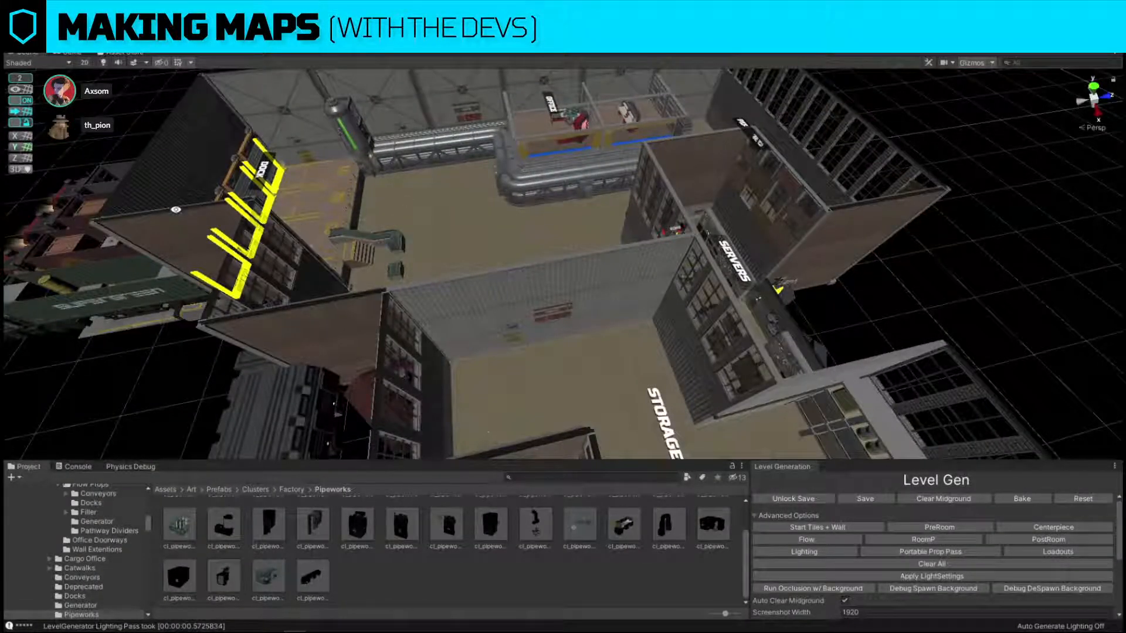
key("alt+r")
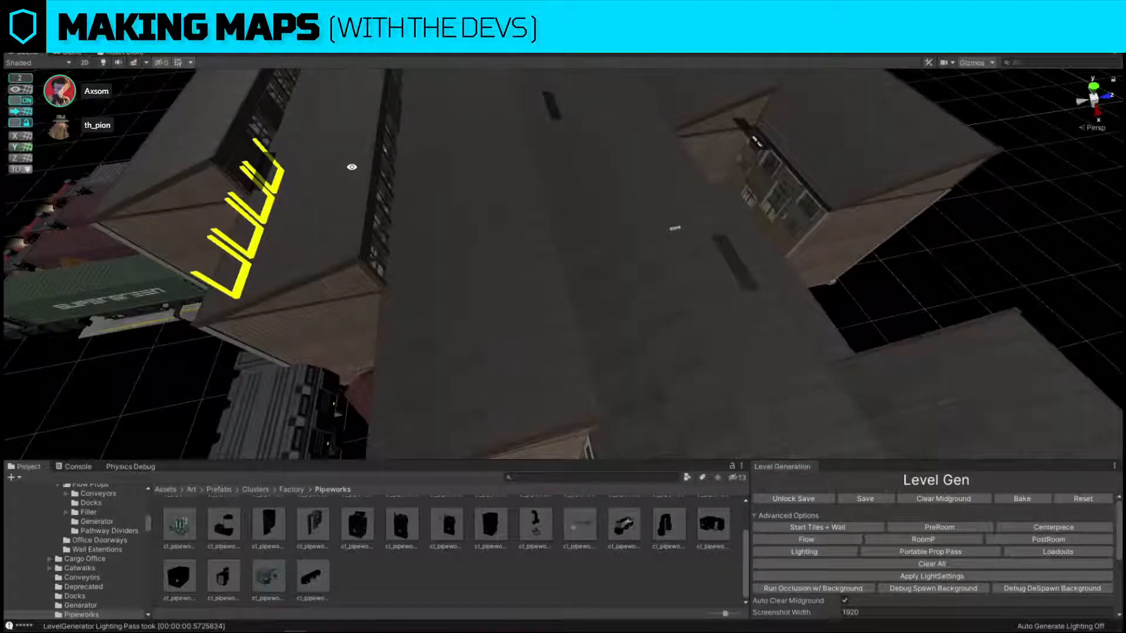
left_click(924, 180)
key("f")
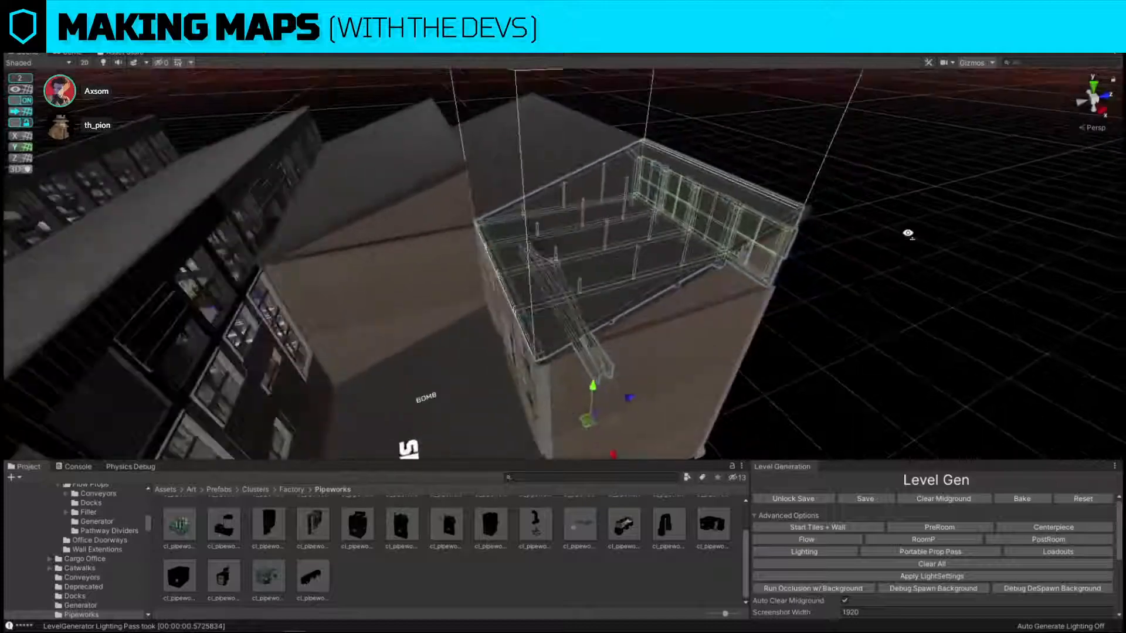
left_click(655, 292)
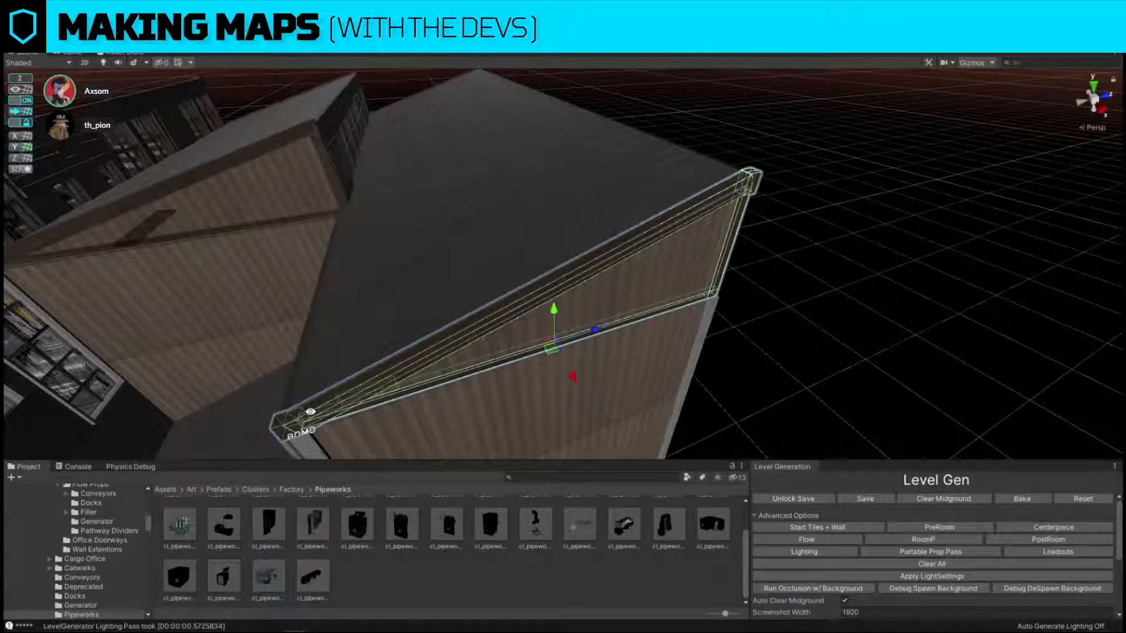
left_click(860, 322)
left_click_drag(859, 321, 443, 306, "alt")
right_click_drag(556, 293, 604, 202)
key("w")
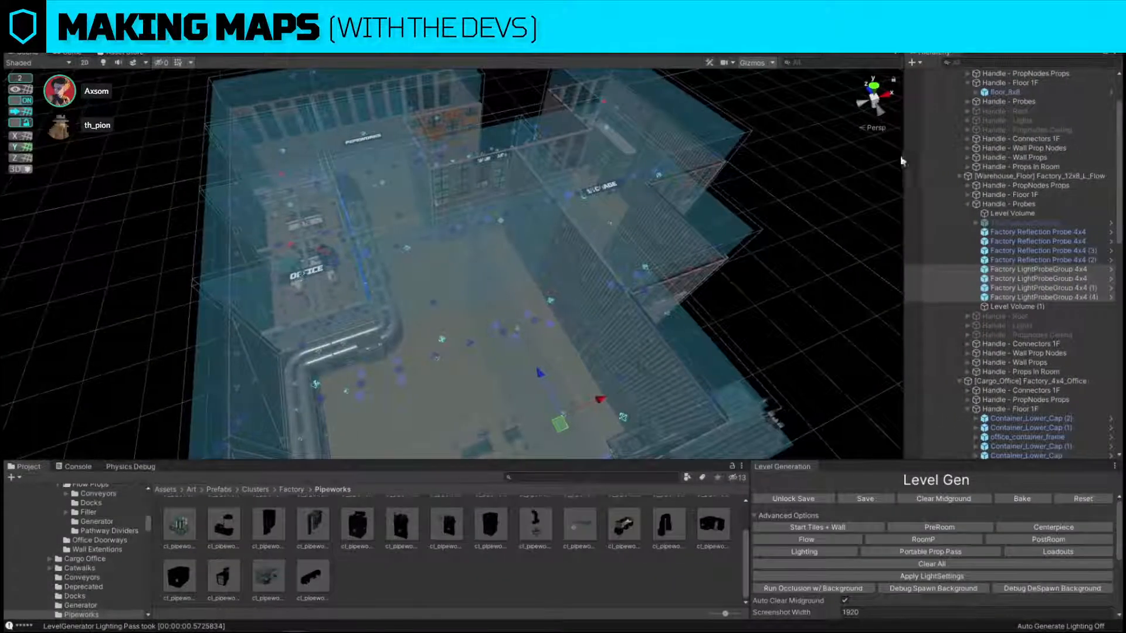
Hide the L_Snap layer and the roofs in the scene view to expose the rooms.
left_click(801, 295)
key("d")
right_click_drag(801, 295, 651, 308)
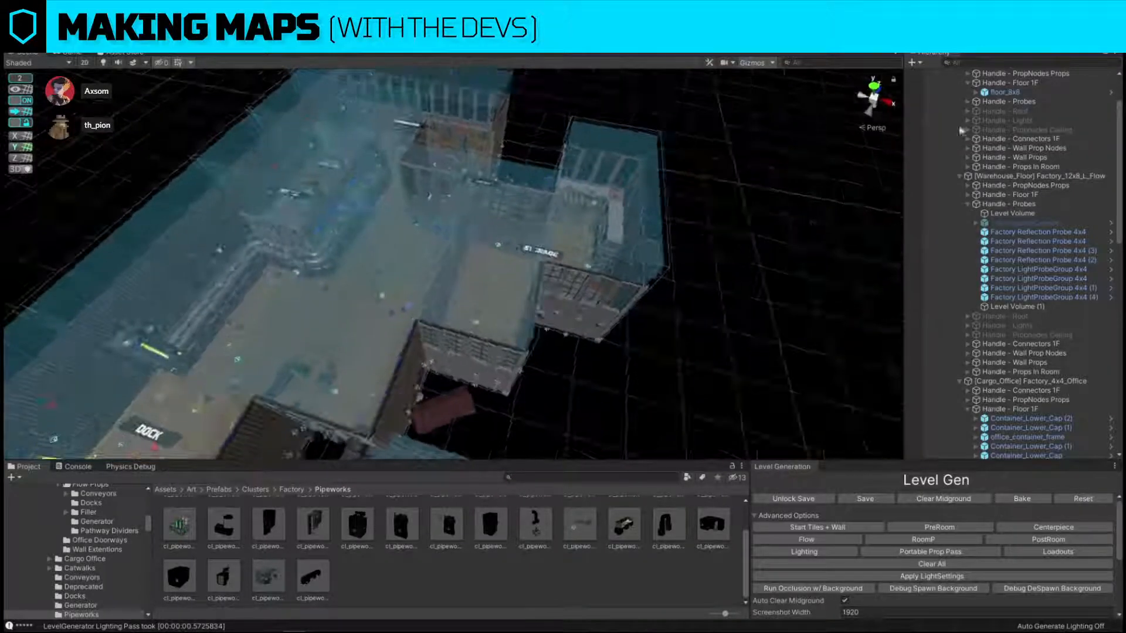
right_click_drag(746, 263, 746, 264)
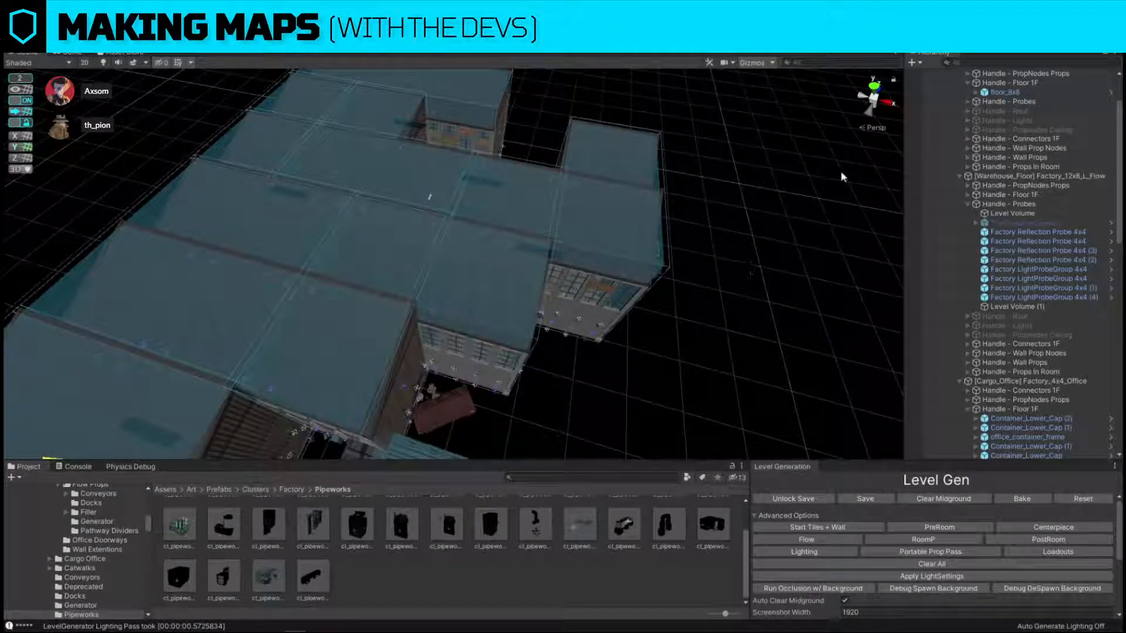
left_click(1043, 47)
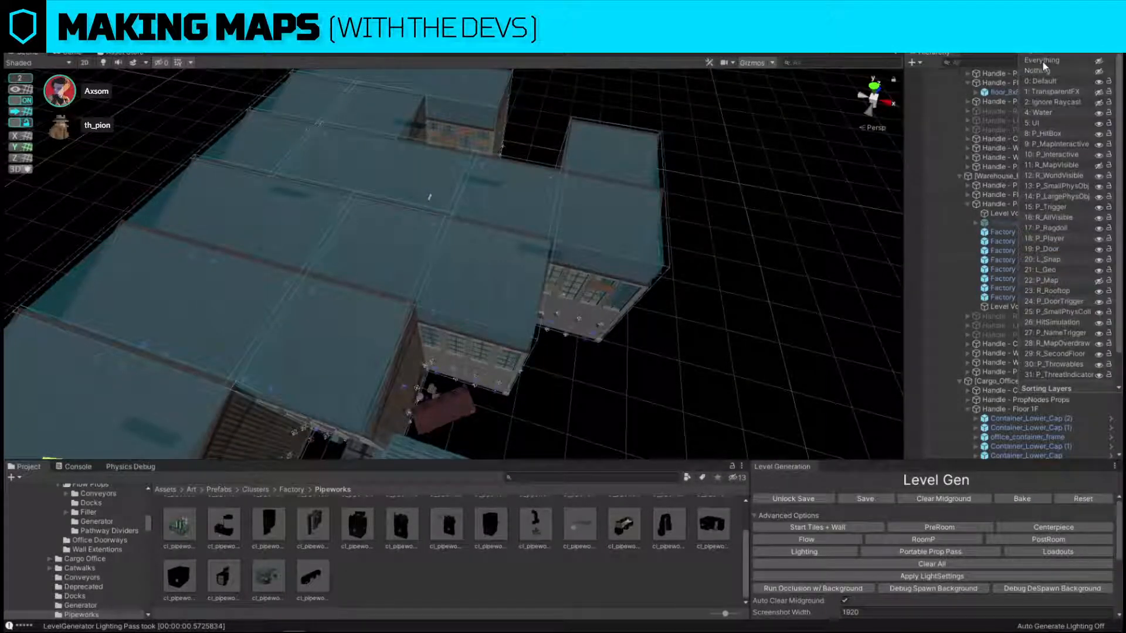
left_click(1100, 260)
right_click(805, 332)
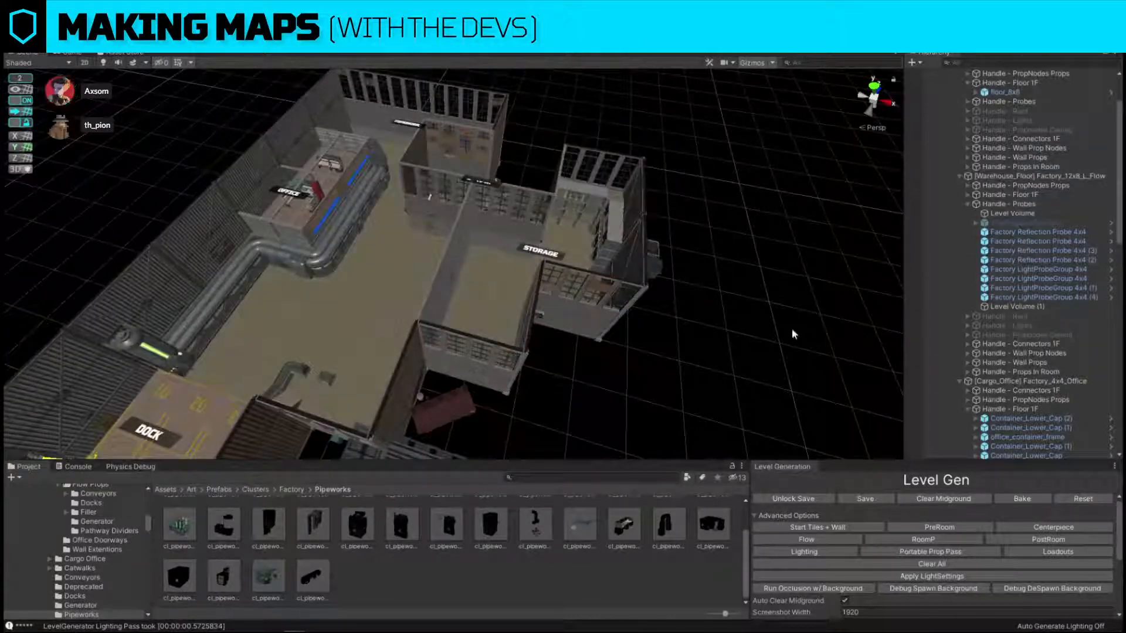
Replace the end panel of the office wall facing Pipeworks, nearest the outer metal wall, with cl_Office_Container_Door_1x1.
right_click_drag(792, 334, 764, 405)
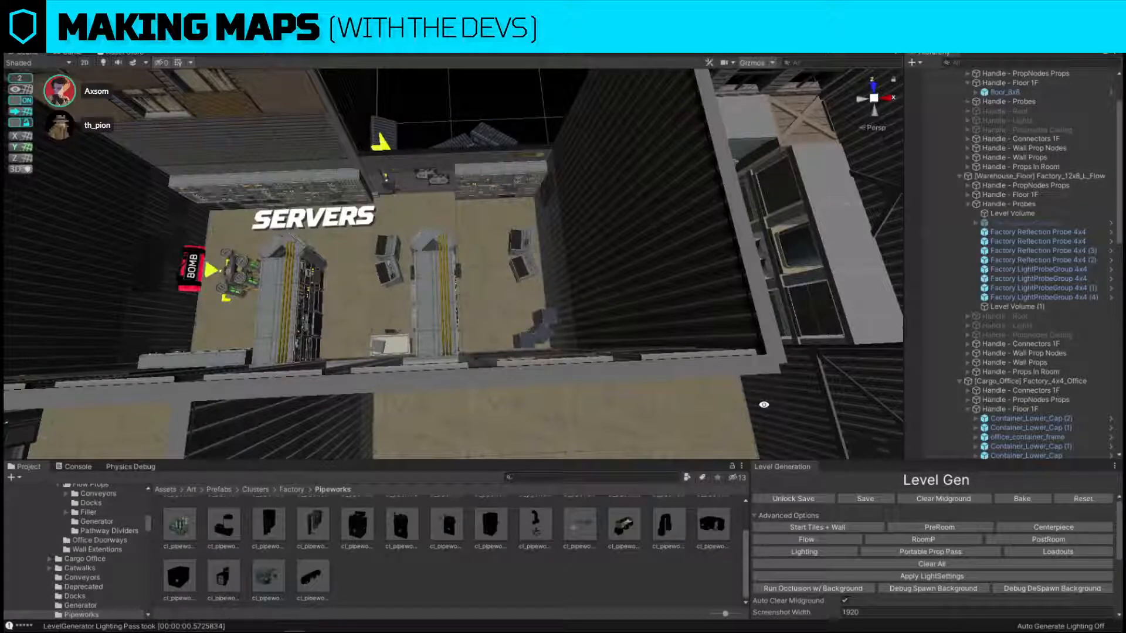
right_click_drag(693, 388, 663, 287)
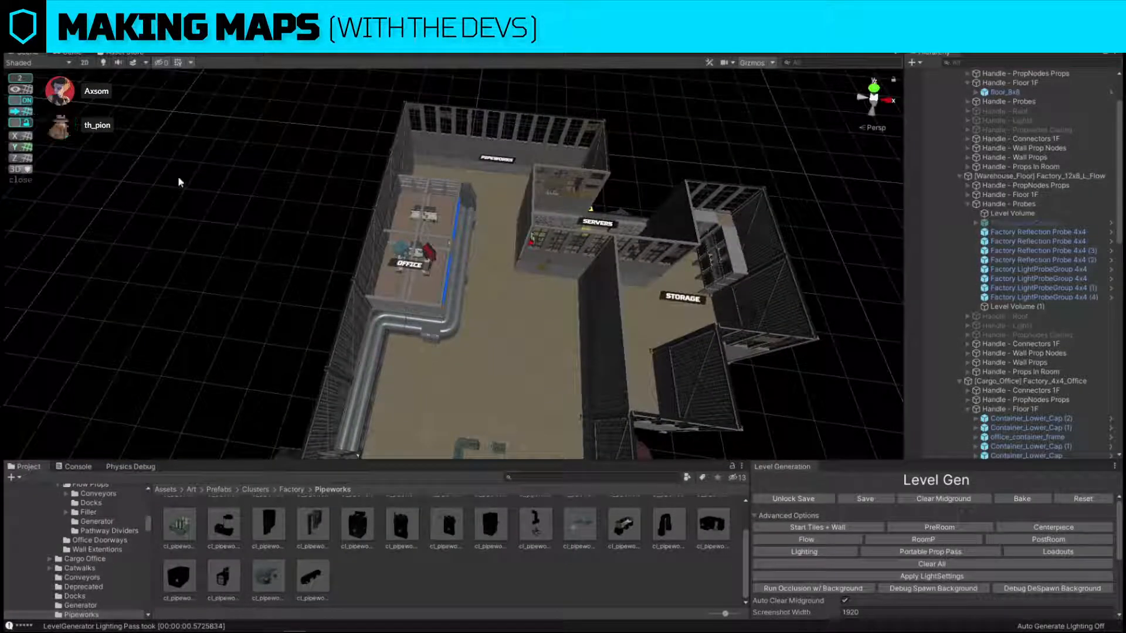
right_click_drag(545, 205, 309, 196)
left_click(347, 240)
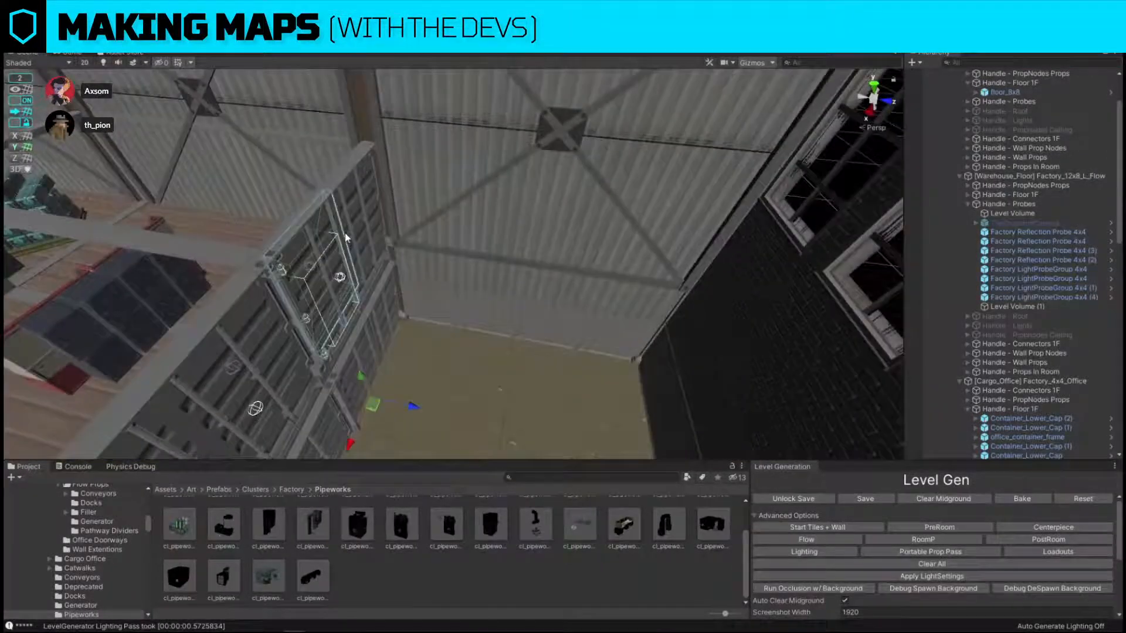
left_click(384, 235)
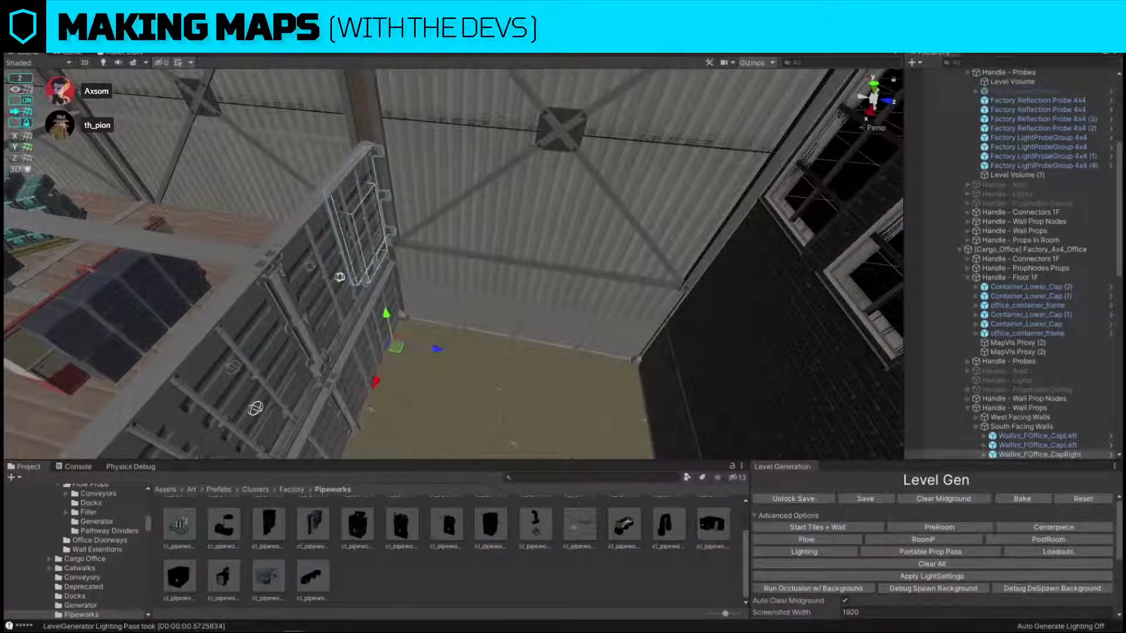
left_click(368, 244)
key("ctrl+shift+r")
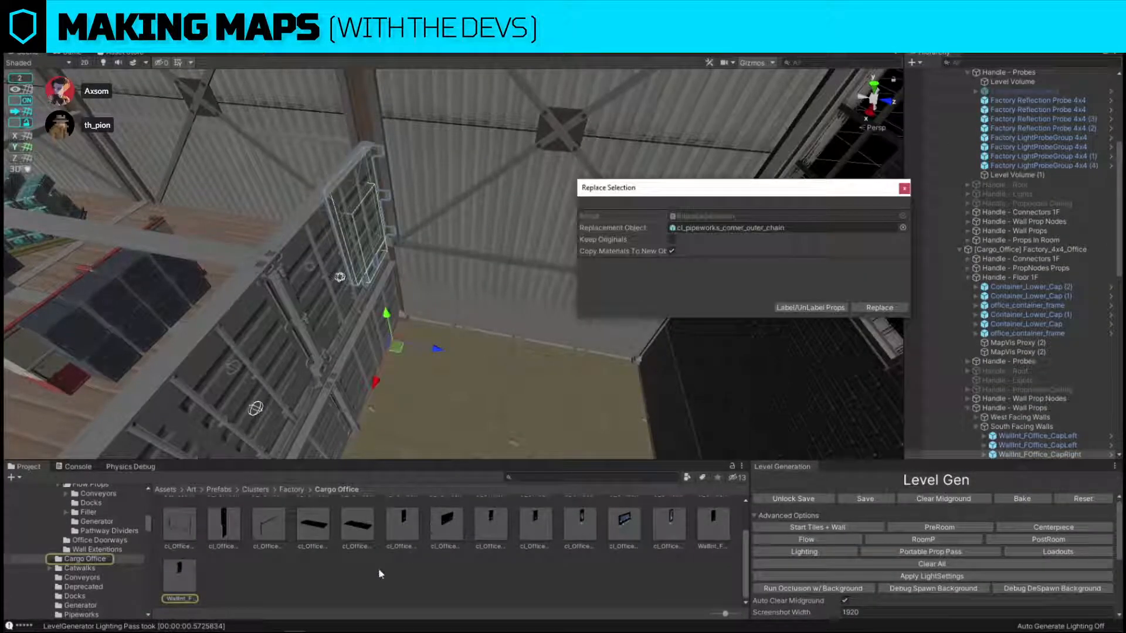
scroll(565, 532, "up", 2)
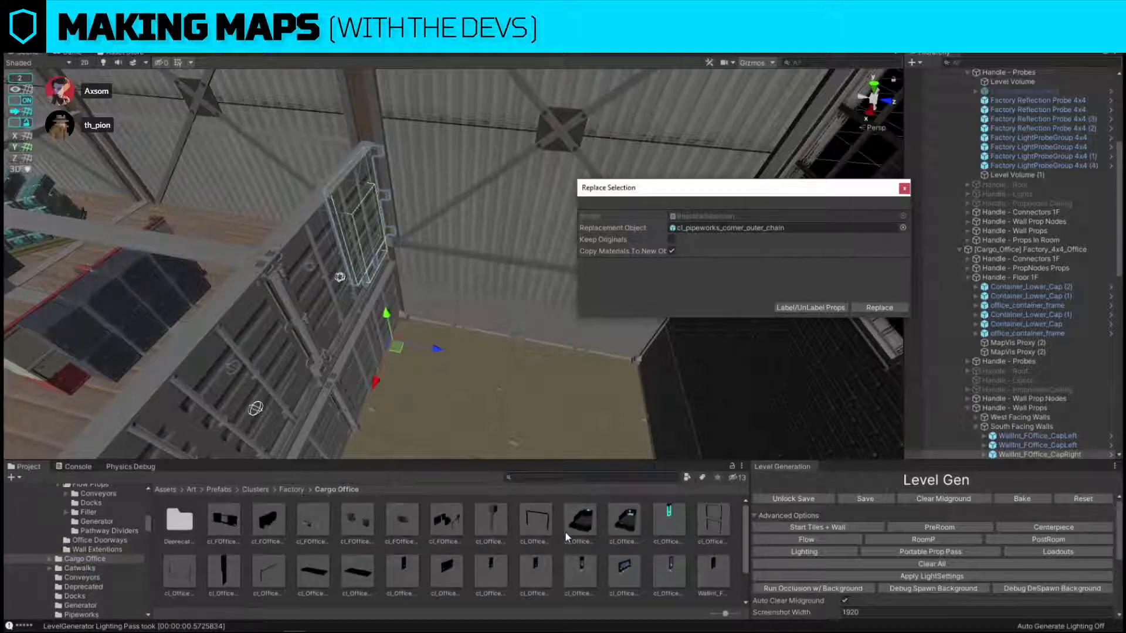
left_click_drag(669, 517, 757, 228)
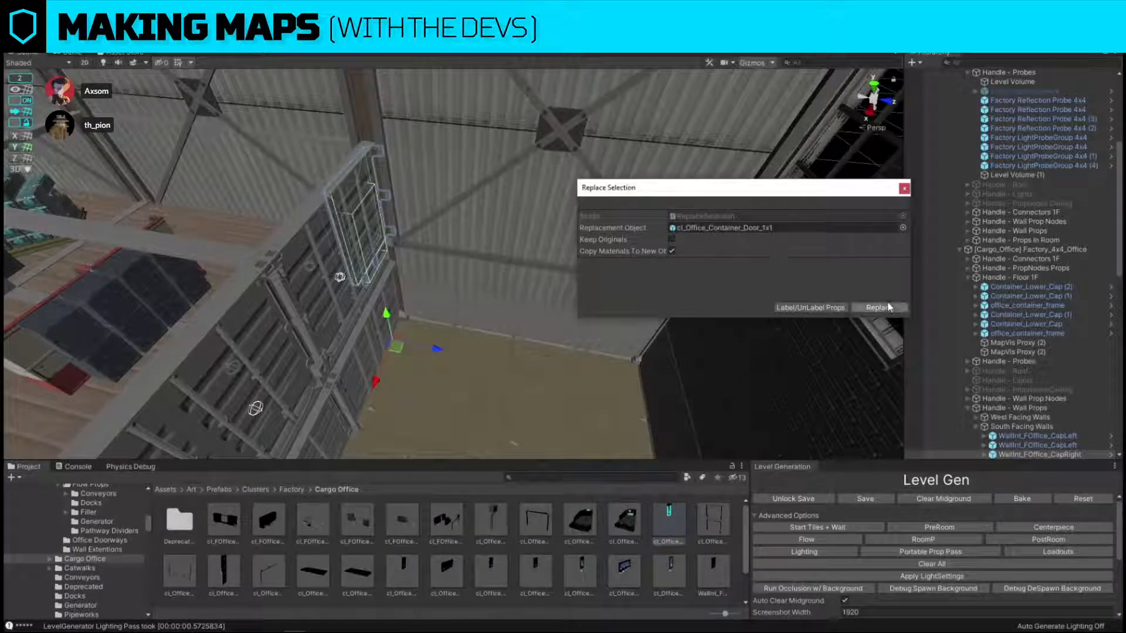
left_click(879, 307)
Replace the office wall panel beside the new doorway with cl_Office_Container_Wall_1x1.
right_click_drag(528, 264, 485, 259)
left_click(319, 221)
key("ctrl+shift+r")
left_click_drag(404, 565, 720, 228)
left_click(879, 307)
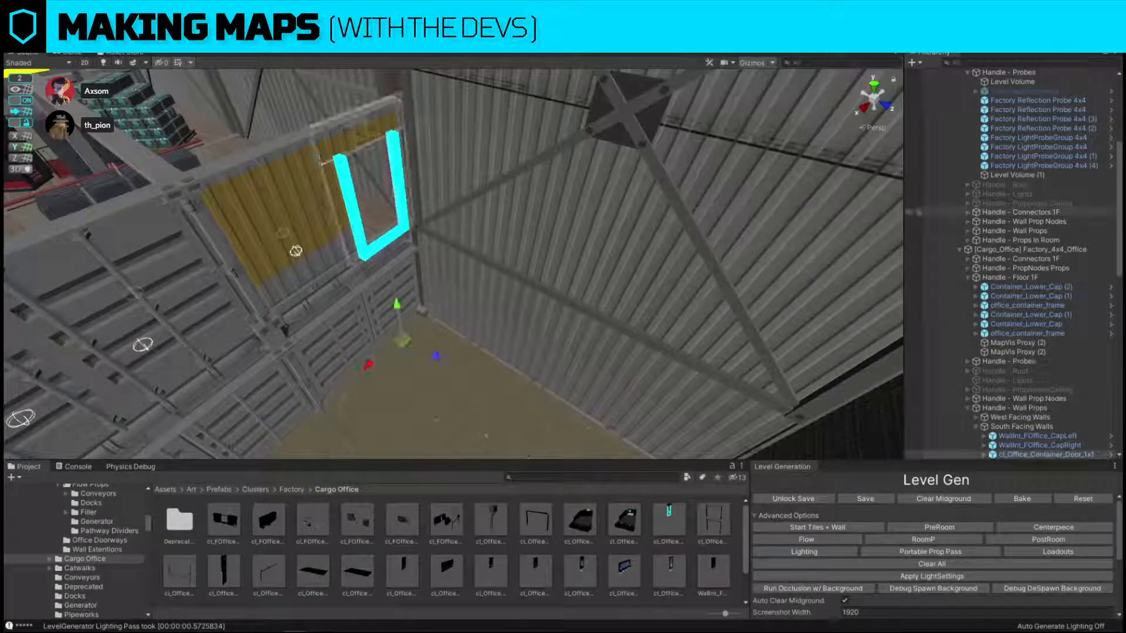
Duplicate the new office door, move the copy out into the Pipeworks corner, and replace it with an L-shaped interior catwalk prefab from the Catwalks folder.
left_click_drag(452, 252, 567, 287, "alt")
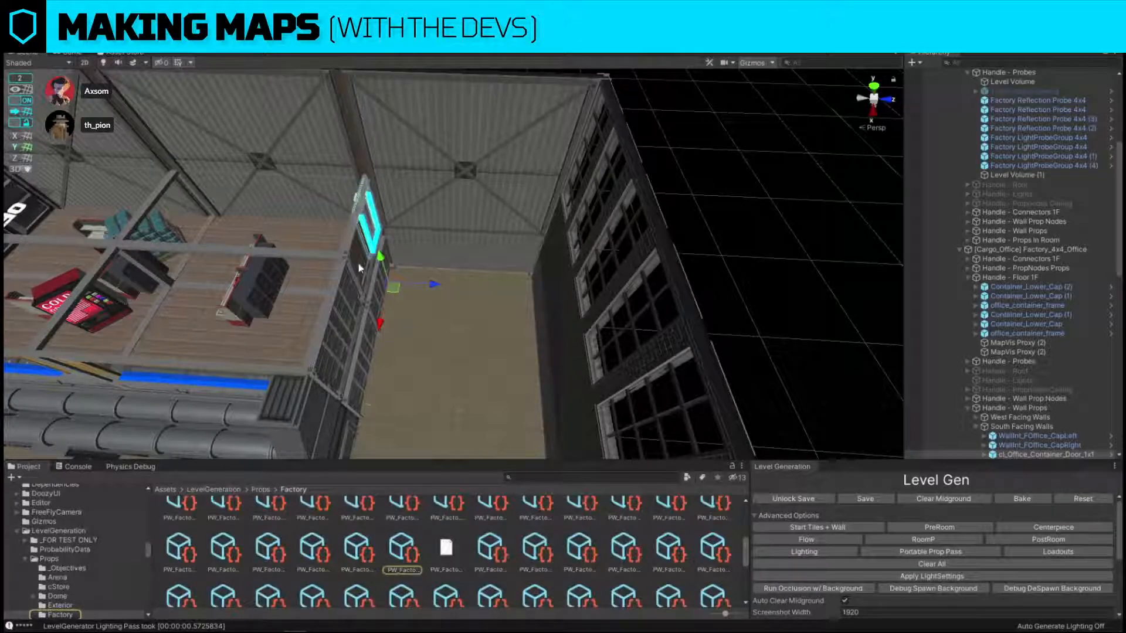
key("w")
right_click_drag(492, 252, 491, 235)
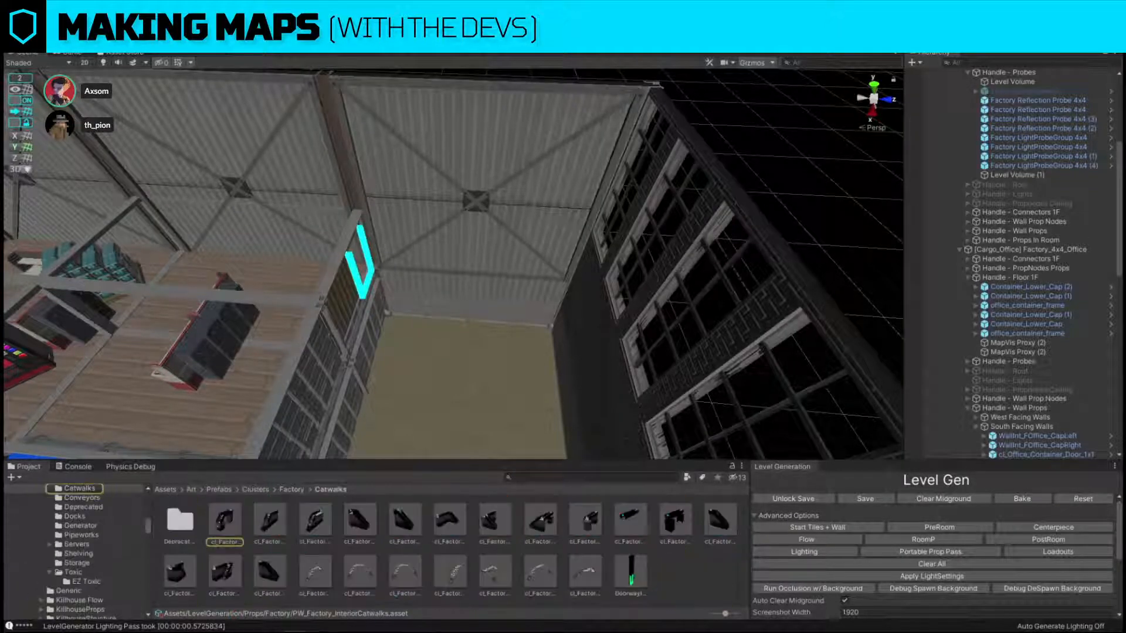
scroll(328, 291, "up", 4)
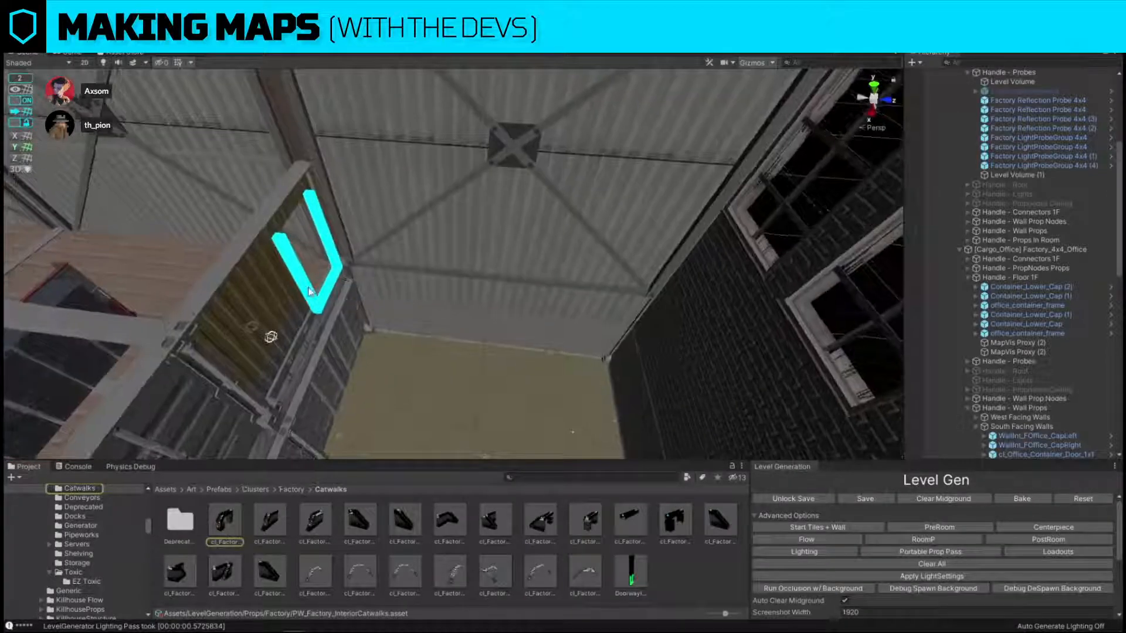
left_click(309, 285)
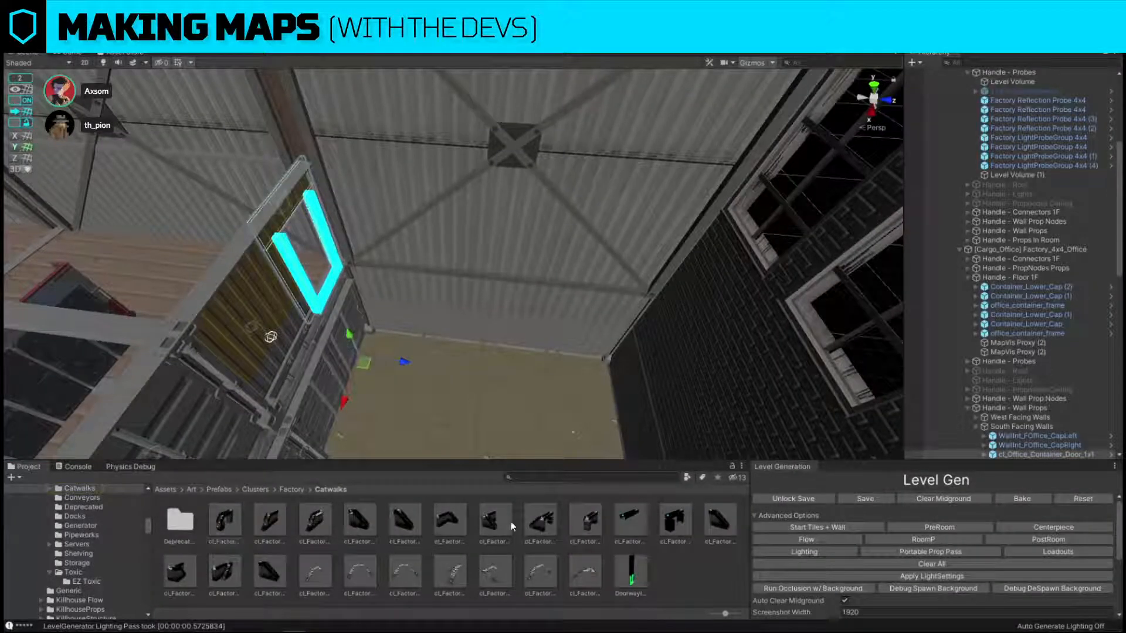
scroll(432, 320, "down", 3)
left_click_drag(432, 319, 521, 330)
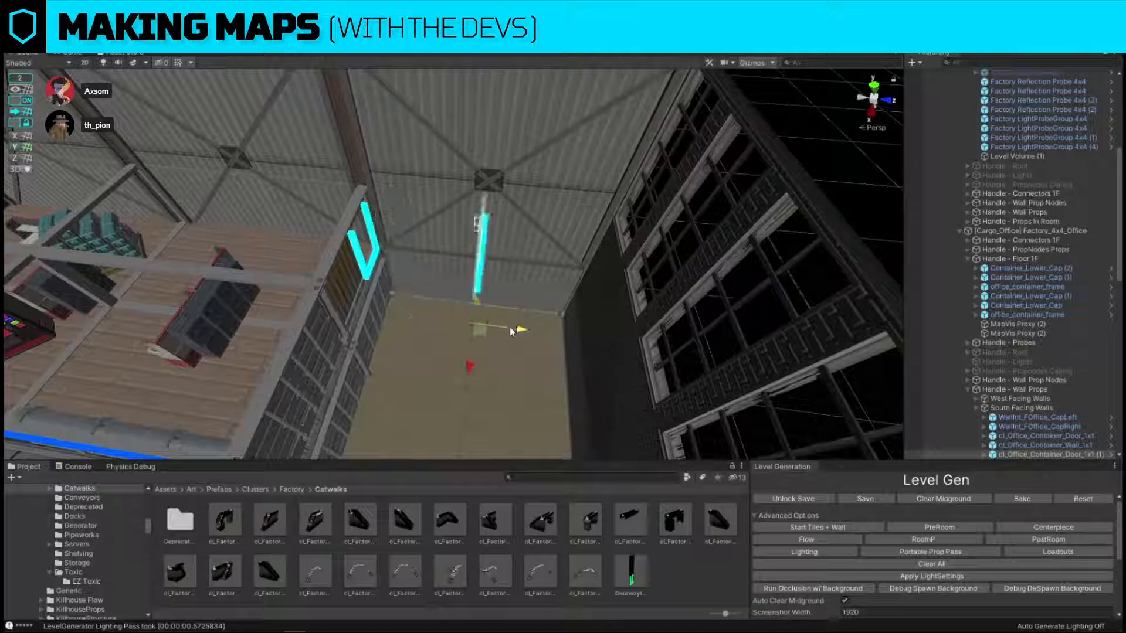
key("ctrl+shift+r")
left_click_drag(452, 520, 710, 230)
left_click(879, 307)
Rotate the catwalk and fit it into the Pipeworks corner, linking the office doorway to stairs along the windowed wall.
scroll(506, 296, "down", 1)
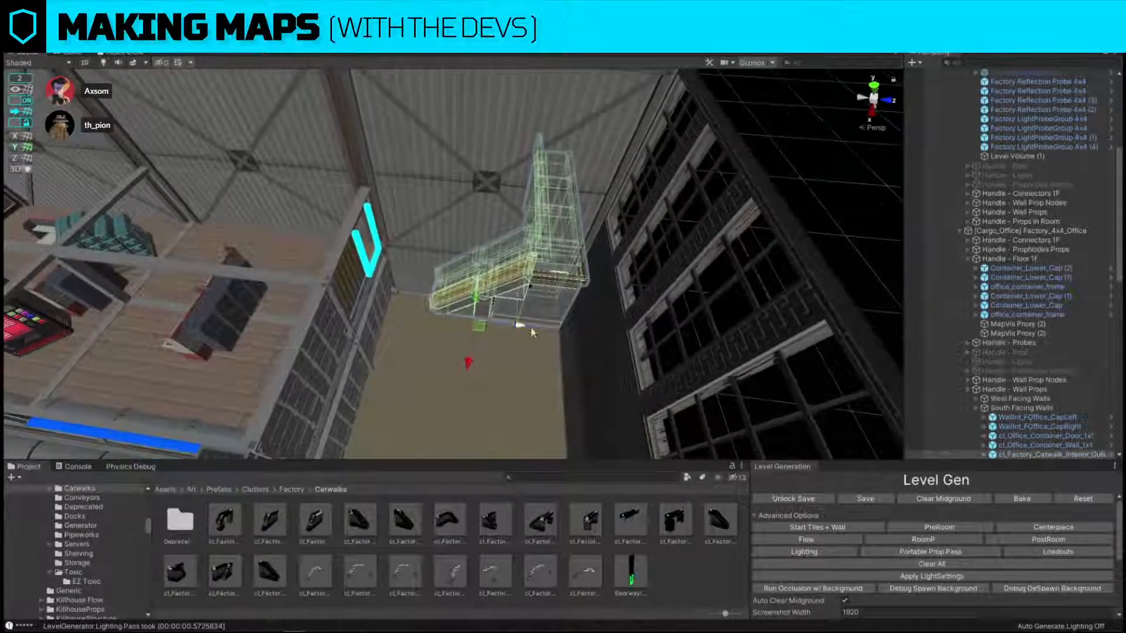
key("e")
left_click_drag(505, 357, 648, 351)
key("w")
left_click_drag(454, 328, 590, 414)
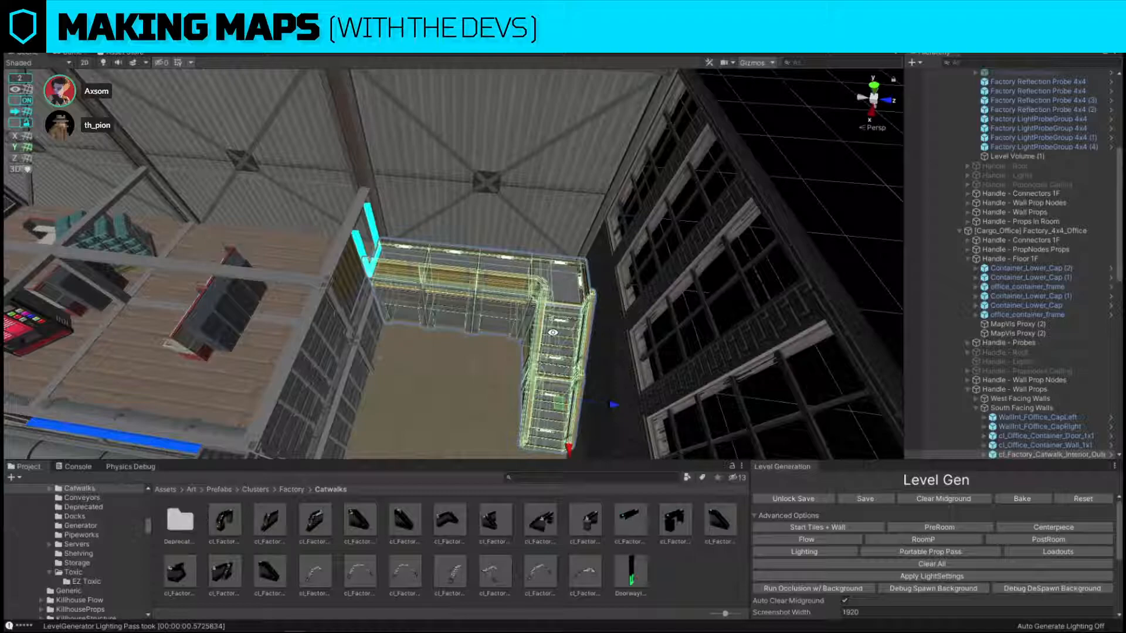
Duplicate the servers room's exterior girder and move the copy towards the room's corner facing Pipeworks.
left_click(782, 130)
key("s")
right_click_drag(410, 302, 543, 274)
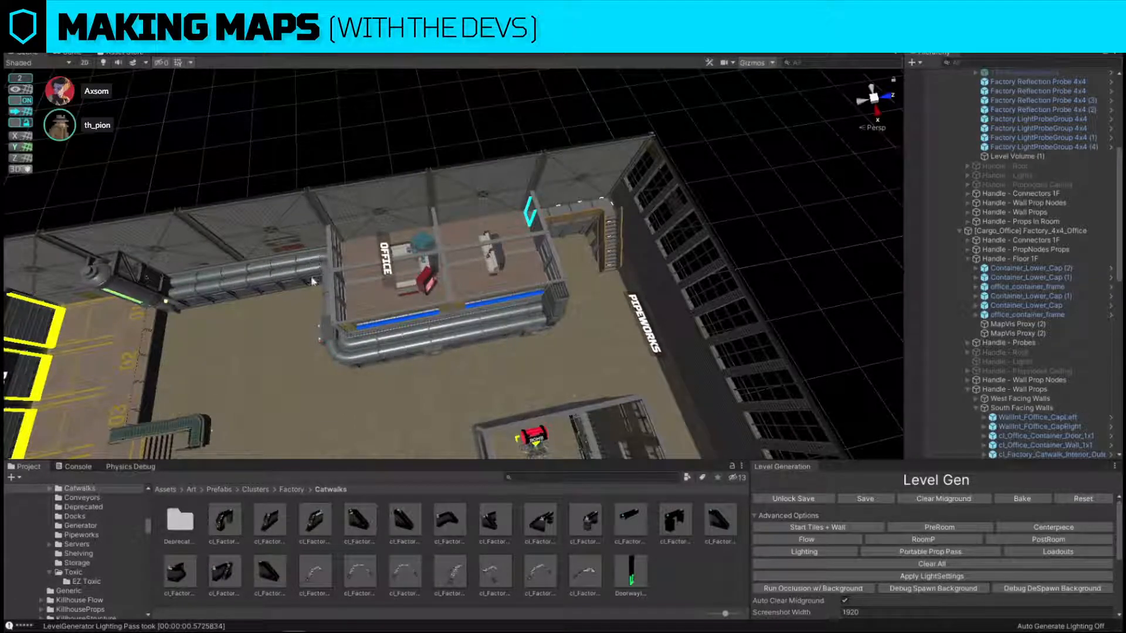
left_click_drag(314, 281, 490, 129, "alt")
right_click_drag(489, 129, 647, 370)
left_click(635, 316)
key("ctrl+d")
left_click_drag(600, 341, 458, 325)
right_click_drag(457, 325, 402, 267)
Turn snapping off, fit the girder onto the servers room's Pipeworks-side corner, and duplicate it for the neighbouring corner.
left_click(15, 101)
left_click_drag(446, 226, 484, 342, "alt")
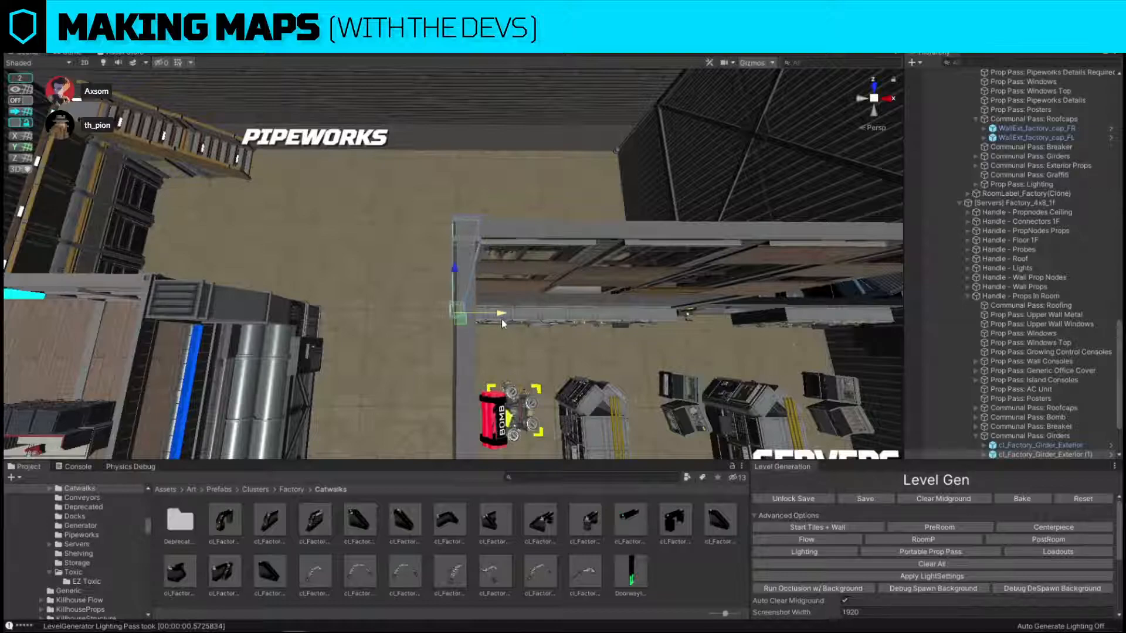
left_click_drag(493, 318, 450, 299, "alt")
key("ctrl+d")
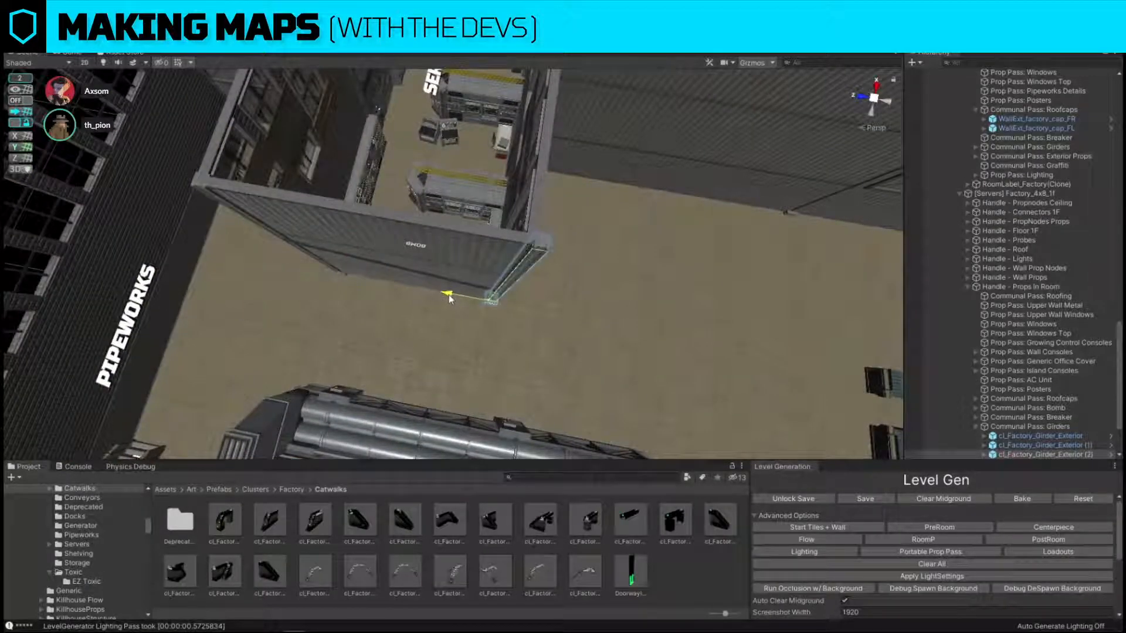
Delete the unwanted piece at the servers room's Pipeworks-side wall and turn snapping back on.
left_click(412, 276)
key("Delete")
left_click_drag(515, 304, 281, 258, "alt")
scroll(597, 222, "up", 4)
scroll(281, 258, "down", 4)
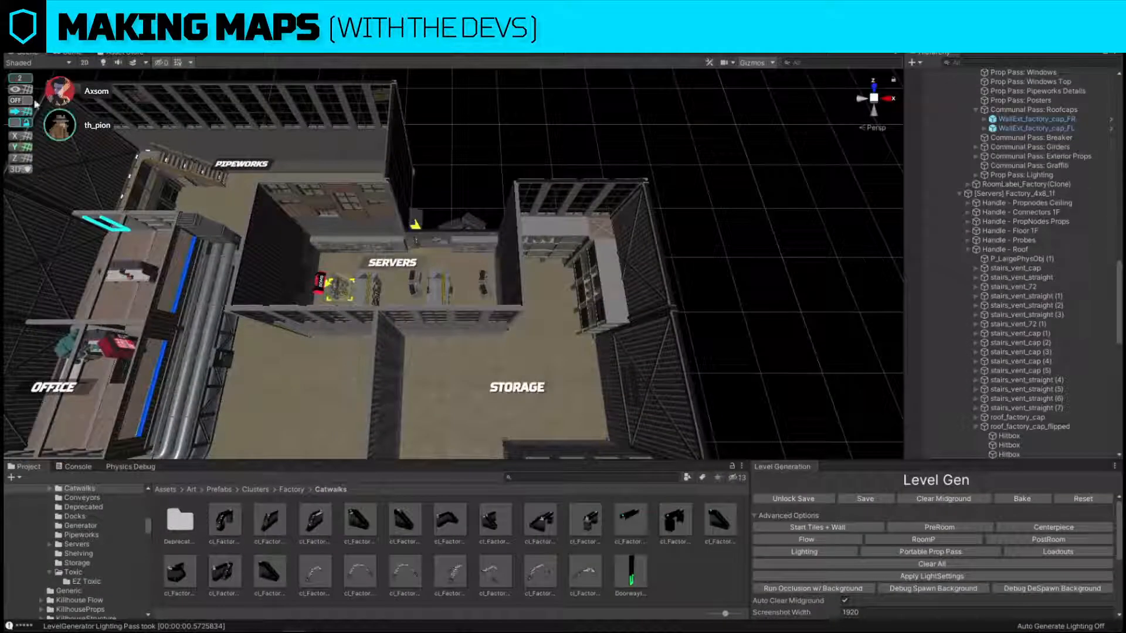
left_click(26, 110)
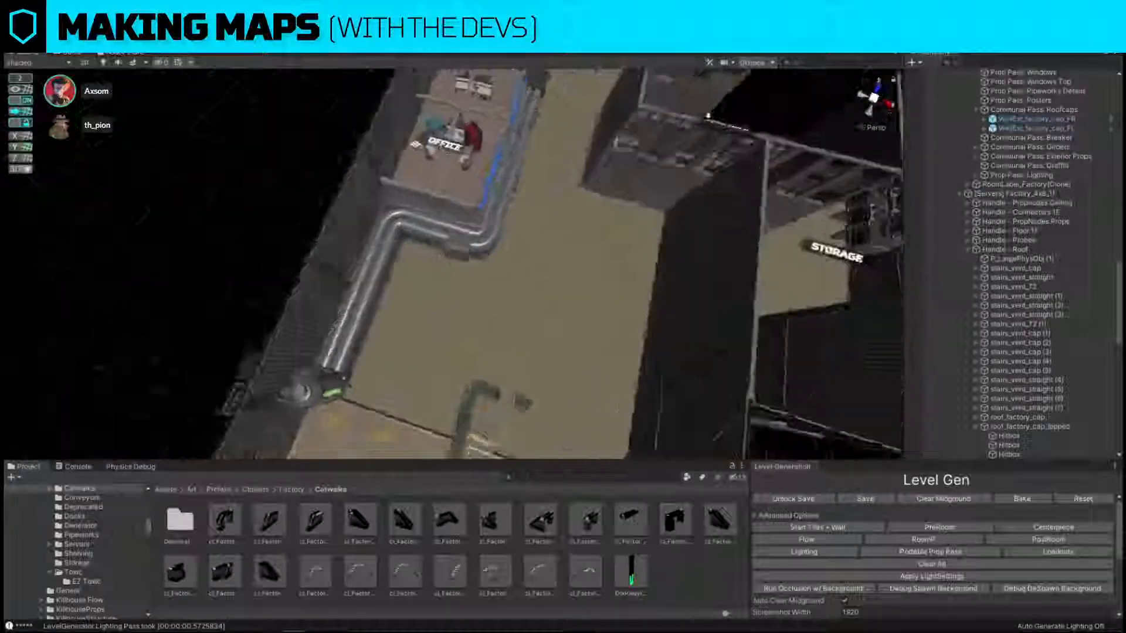
Try a copy of the inner corner pipe beside the servers room, at the production-side dividing wall, and remove it.
right_click_drag(504, 235, 475, 267)
left_click(298, 258)
scroll(305, 267, "down", 5)
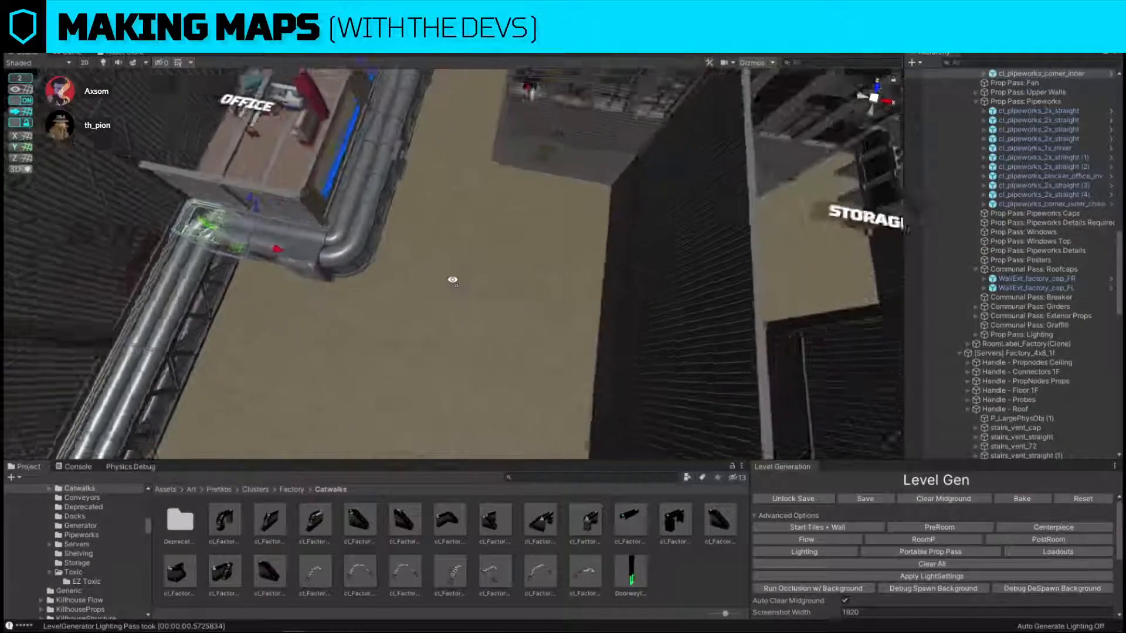
left_click_drag(311, 273, 596, 230)
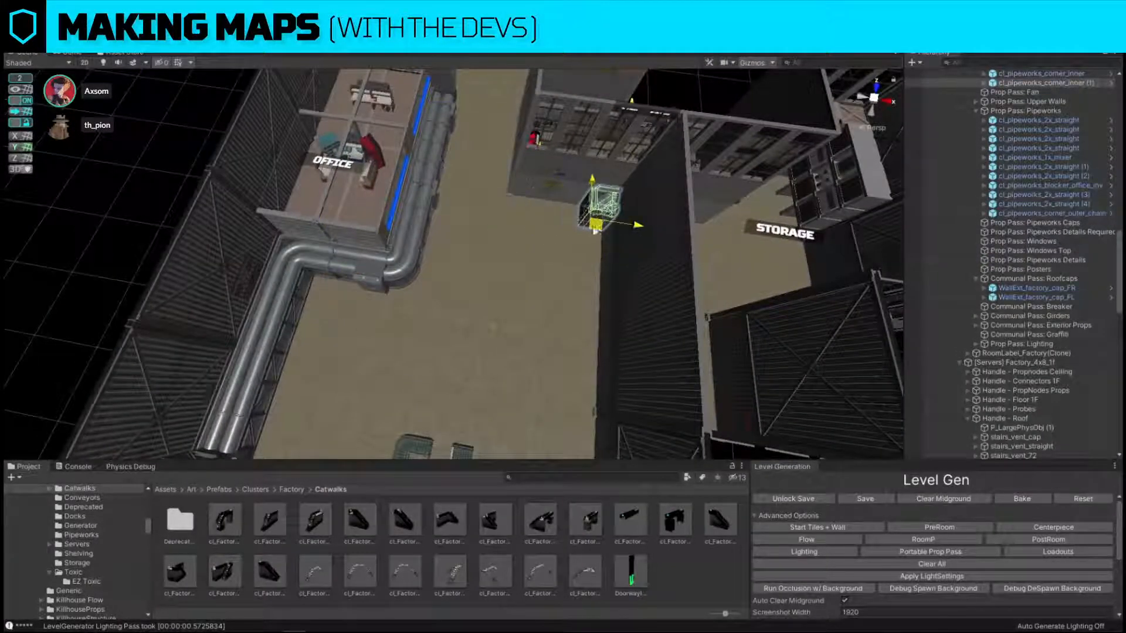
right_click_drag(509, 124, 509, 124)
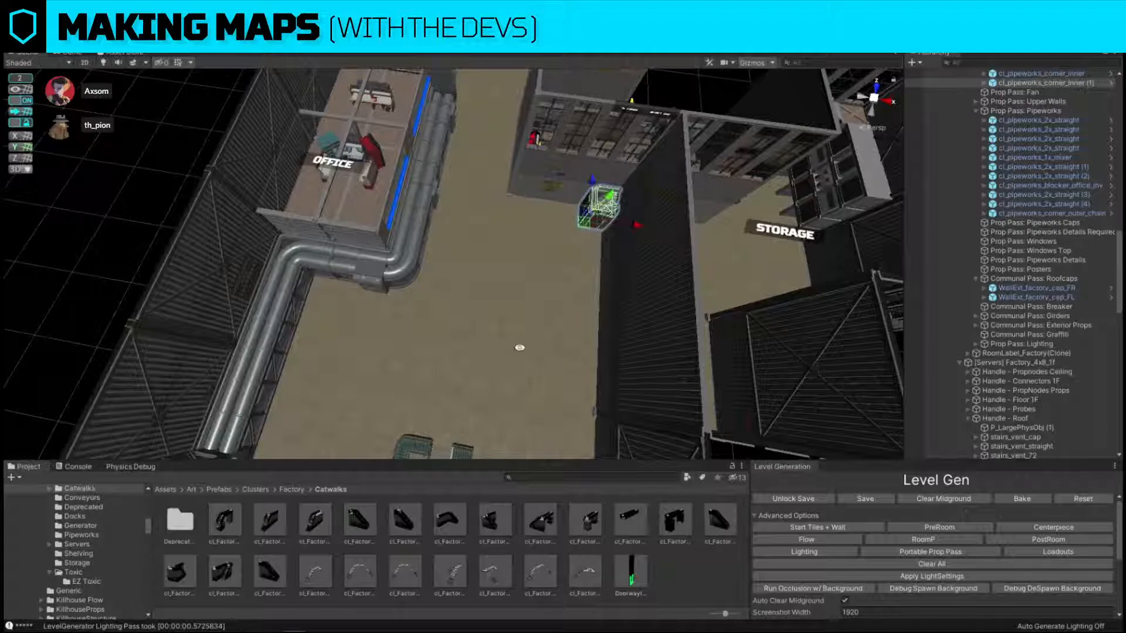
scroll(599, 360, "down", 10, "alt")
left_click_drag(520, 348, 644, 350, "alt")
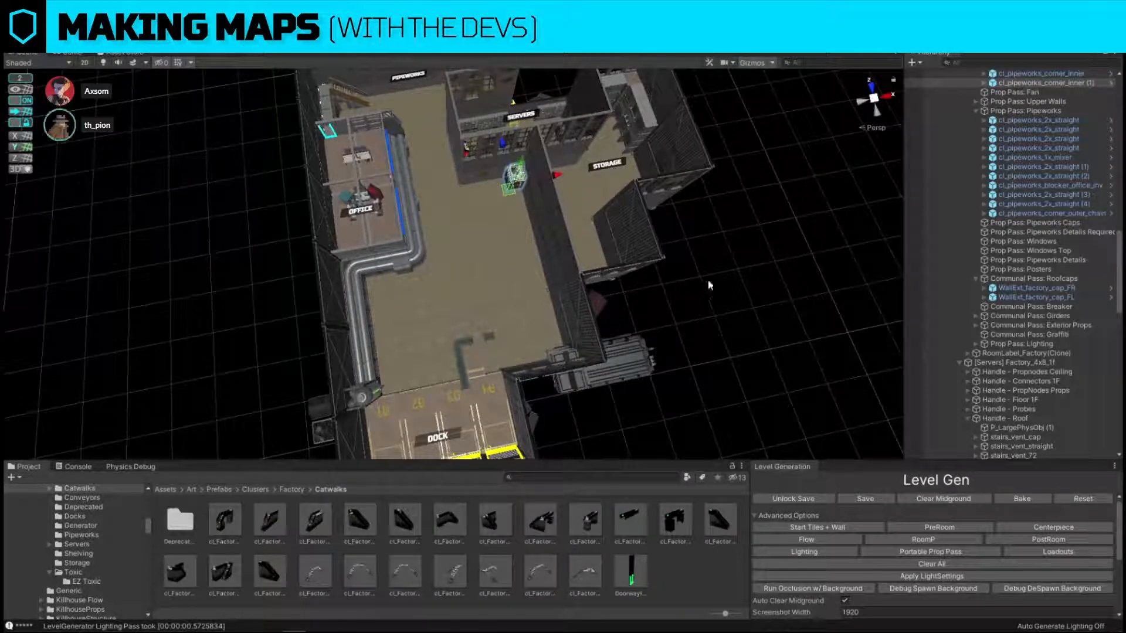
key("Delete")
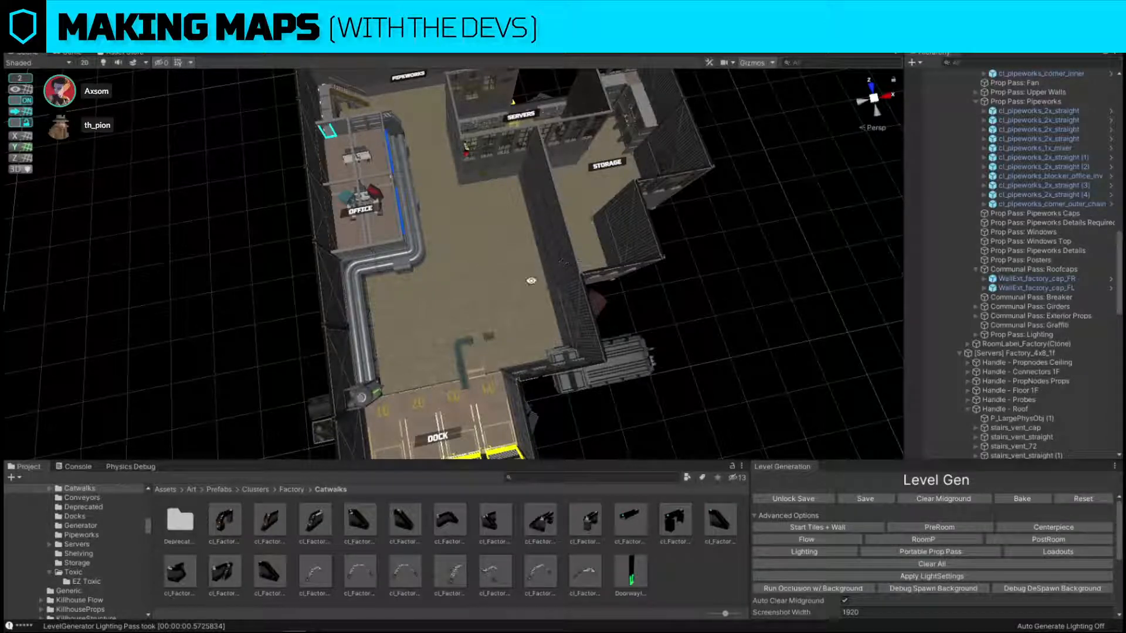
Remove wall panels from the divider between the production floor and Storage to make way for a DoorwayInt_3x2 doorway.
left_click_drag(531, 281, 552, 255, "alt")
scroll(478, 256, "up", 4)
left_click(552, 255)
key("Delete")
left_click(539, 252)
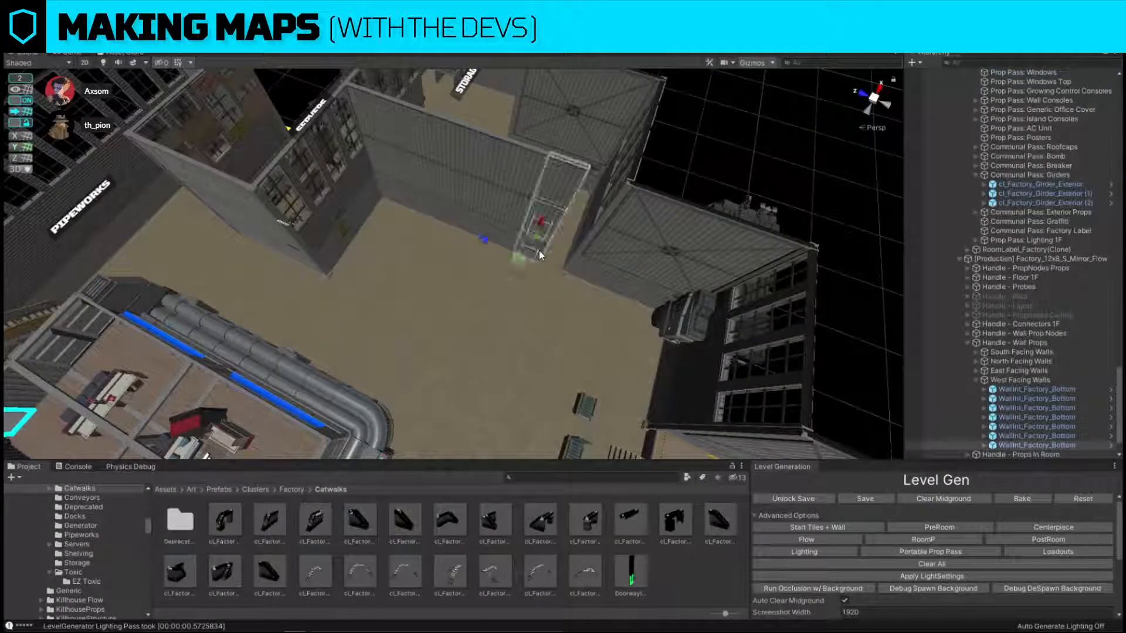
key("Delete")
left_click_drag(648, 202, 521, 298, "alt")
left_click(563, 271)
left_click(747, 329)
Clear the pieces along the wall between Storage and Servers and fit a DoorwayInt_3x2 doorway into the opening.
left_click_drag(746, 330, 585, 214, "alt")
key("w")
right_click_drag(585, 214, 381, 269)
left_click(436, 314)
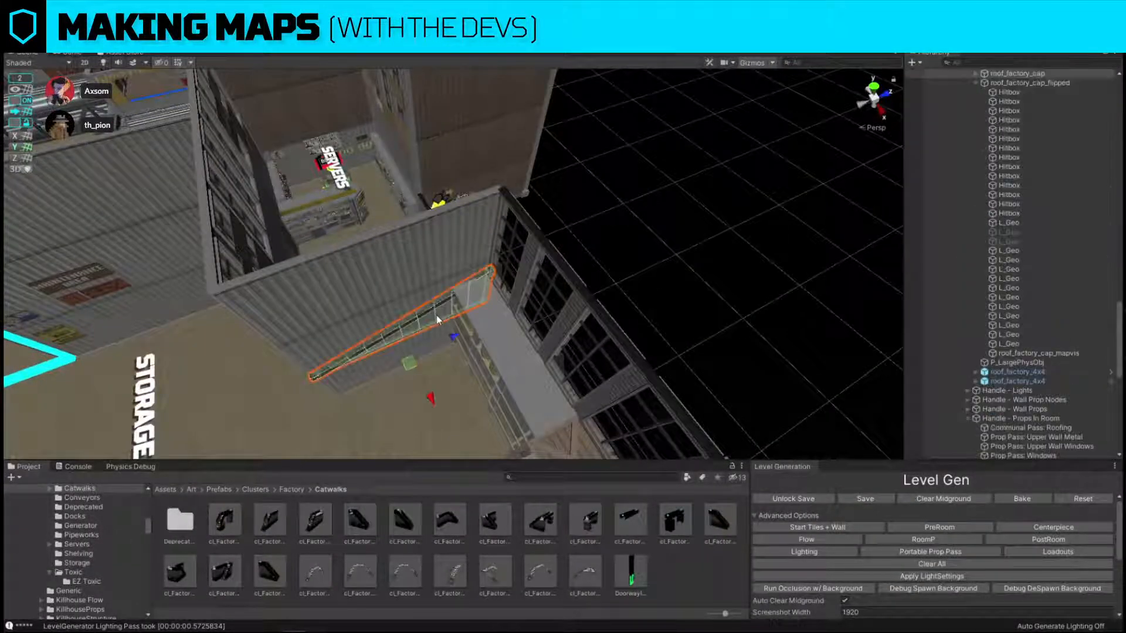
key("Delete")
left_click(439, 329)
key("Delete")
left_click(409, 354)
key("Delete")
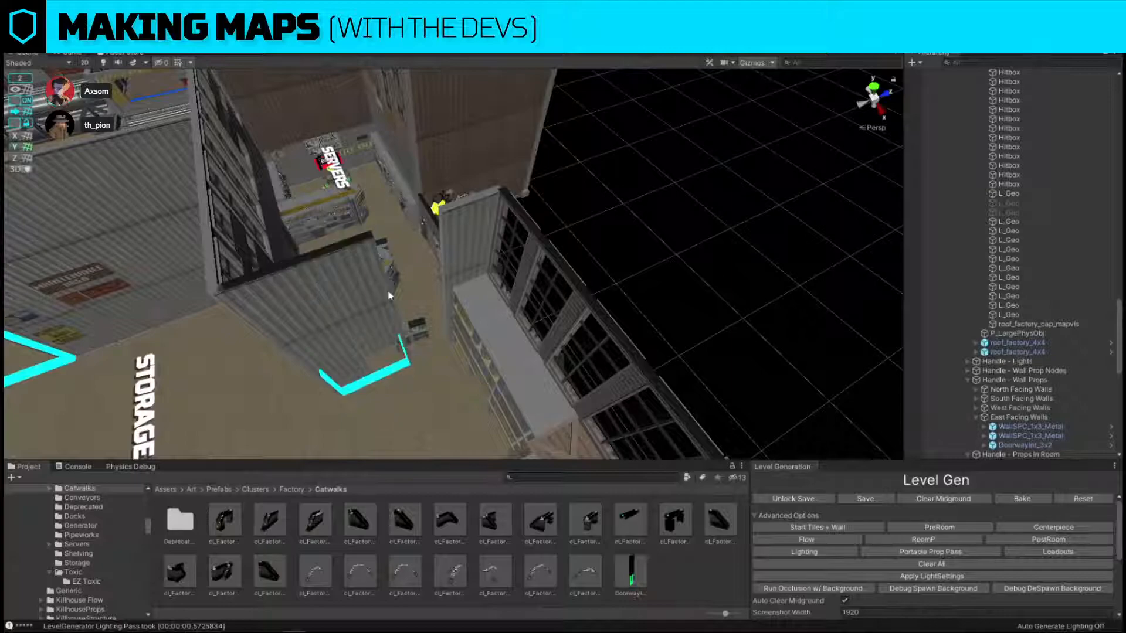
left_click(373, 276)
left_click_drag(435, 351, 477, 348)
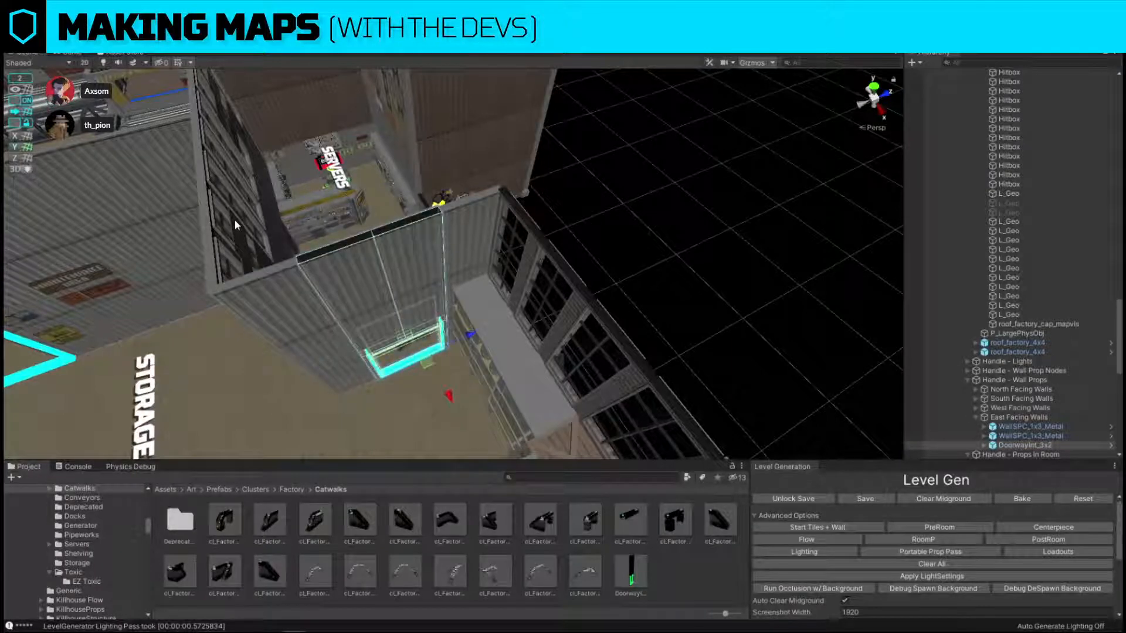
Apply the neighbouring panel's brown wall material to the servers-side face of the new doorway.
left_click_drag(235, 221, 554, 232, "alt")
left_click(556, 224)
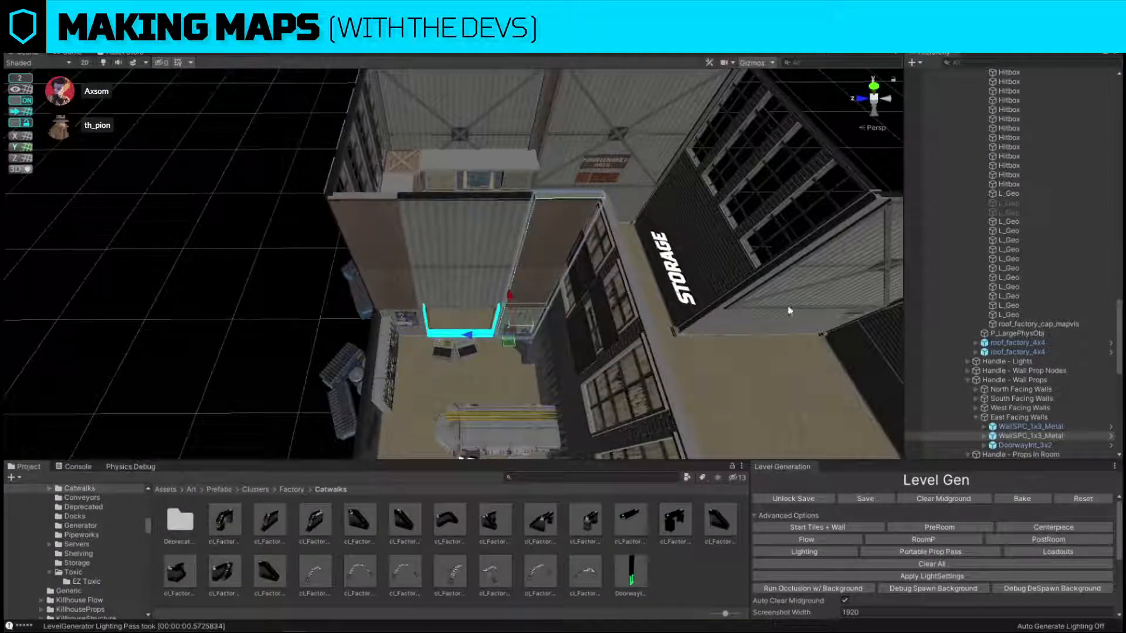
left_click(576, 237)
left_click_drag(1125, 329, 451, 236)
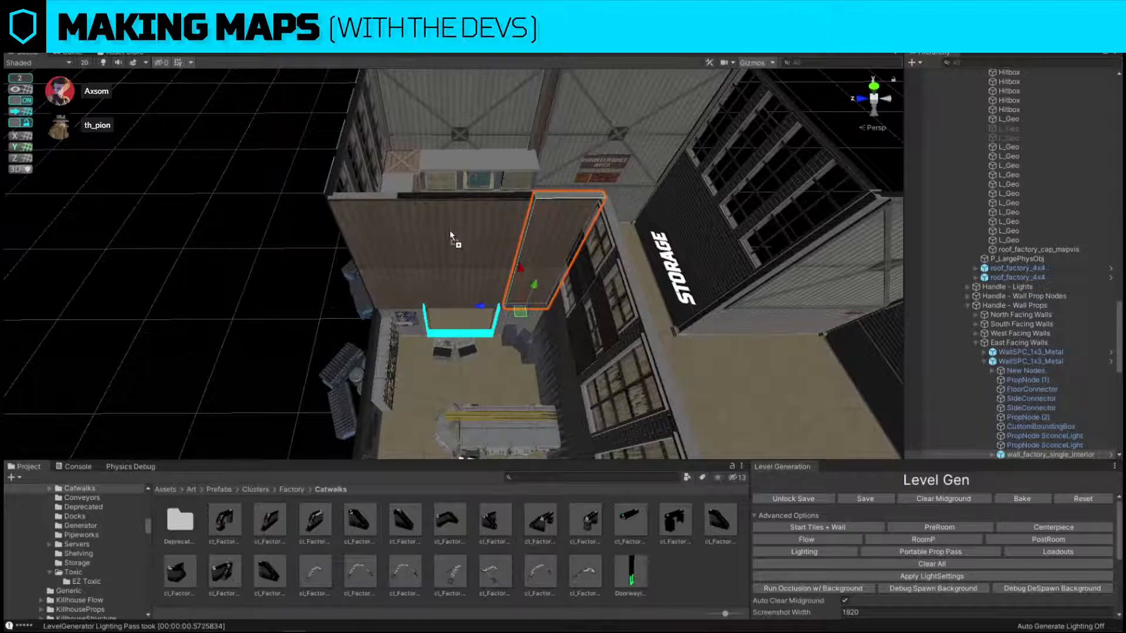
Find the special doorway prefabs with "door spc" and replace a windowed brick section of the servers room with DoorwaySPC_2x3_Swingdoor.
left_click(233, 243)
key("s")
right_click_drag(633, 220, 493, 291)
key("w")
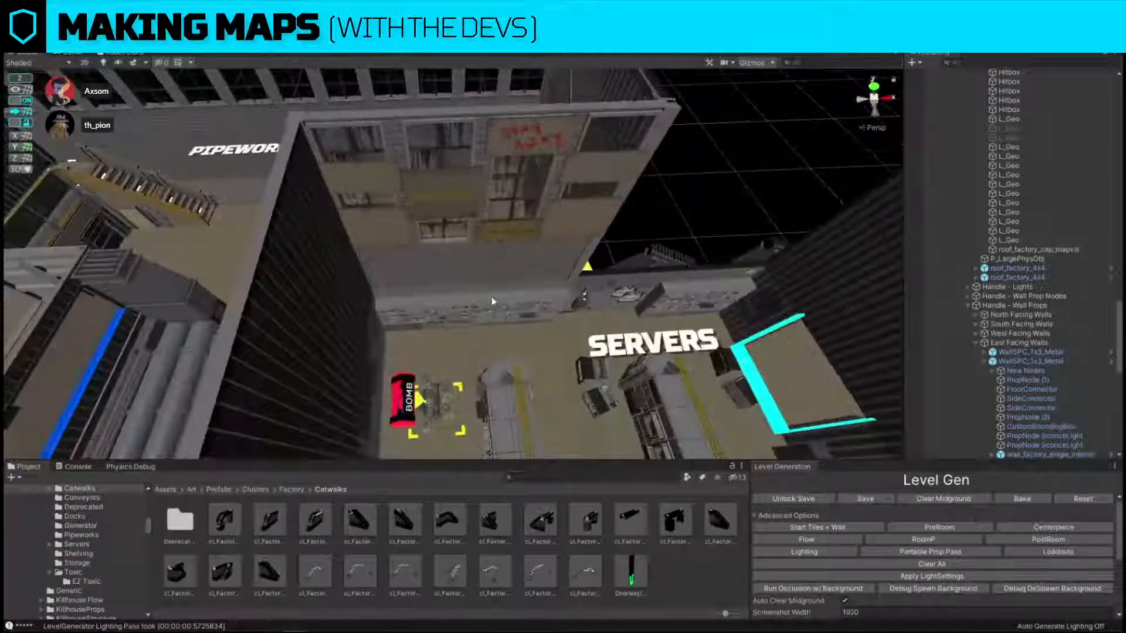
left_click(460, 285)
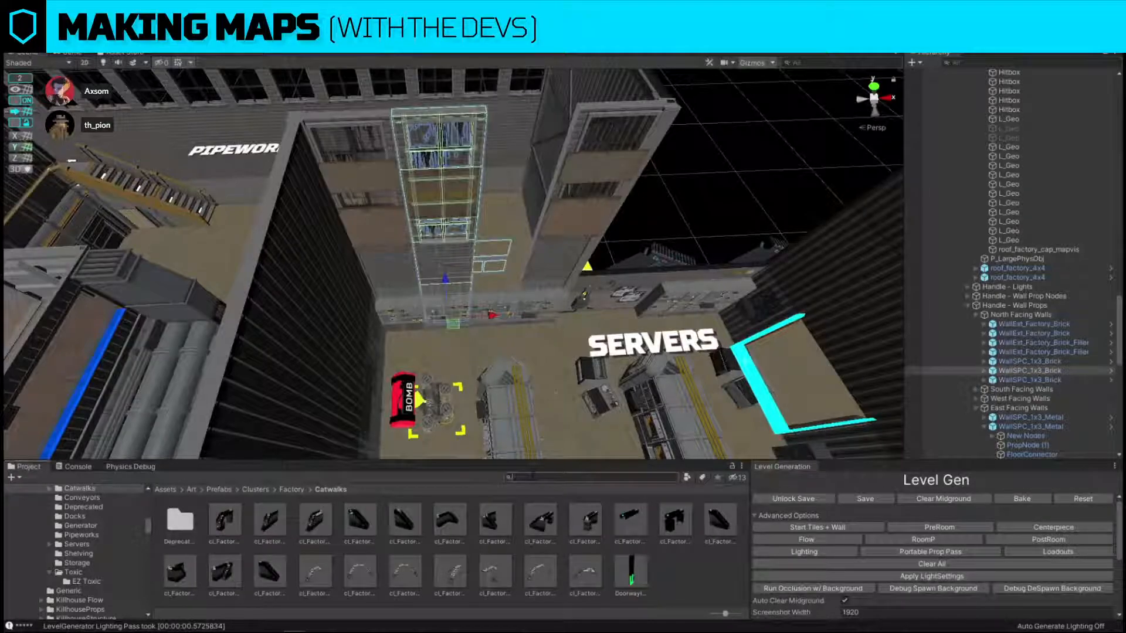
left_click(533, 477)
type("door spc")
key("ctrl+shift+r")
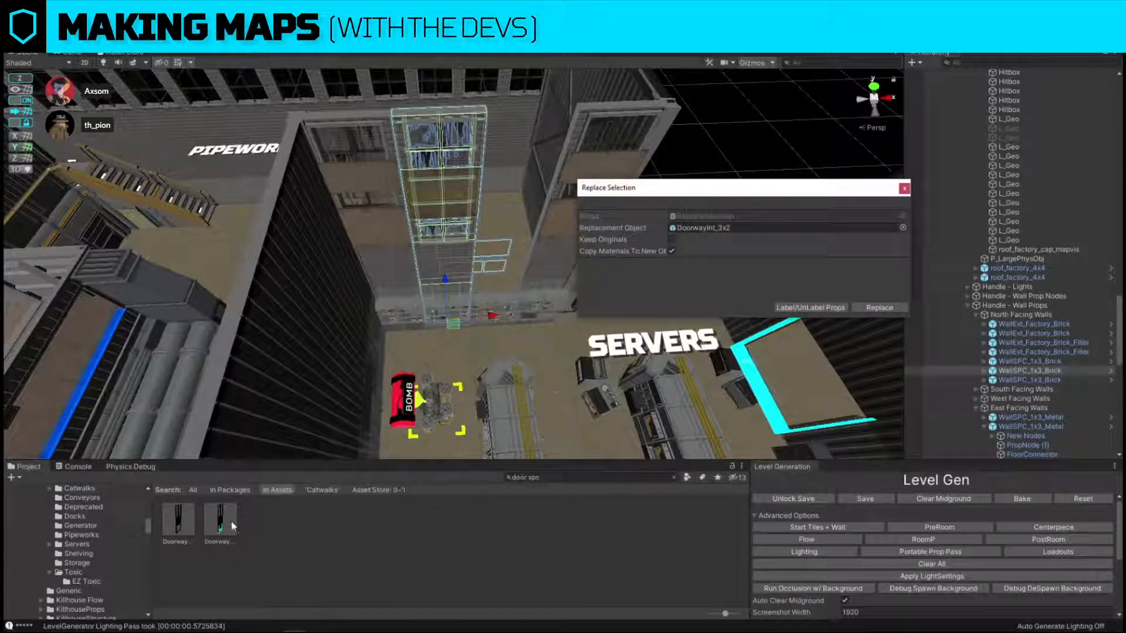
left_click_drag(219, 534, 757, 227)
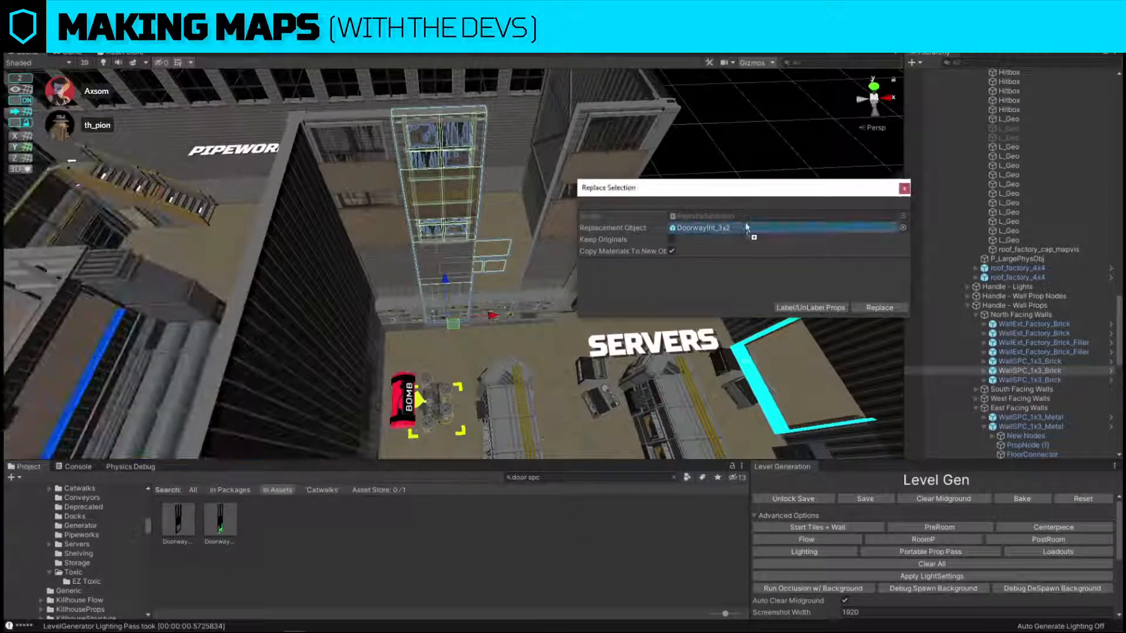
left_click(878, 308)
Slide the swing door into the gap in the servers room's brick wall and run the Loadouts pass.
left_click(481, 238)
left_click(446, 278)
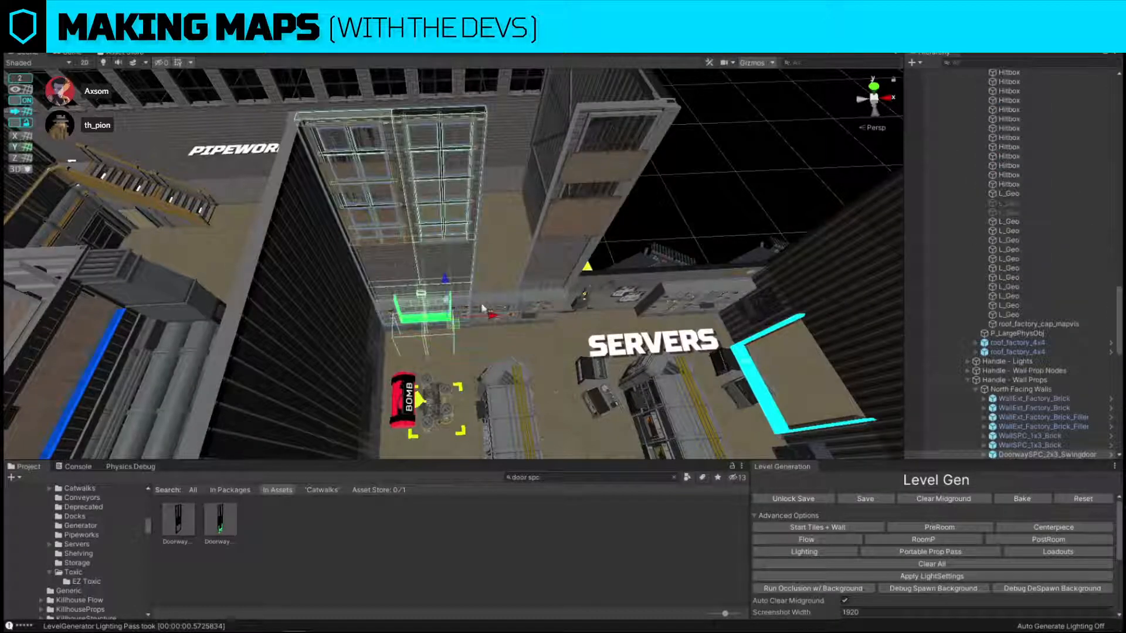
left_click_drag(494, 315, 559, 317)
left_click(1068, 551)
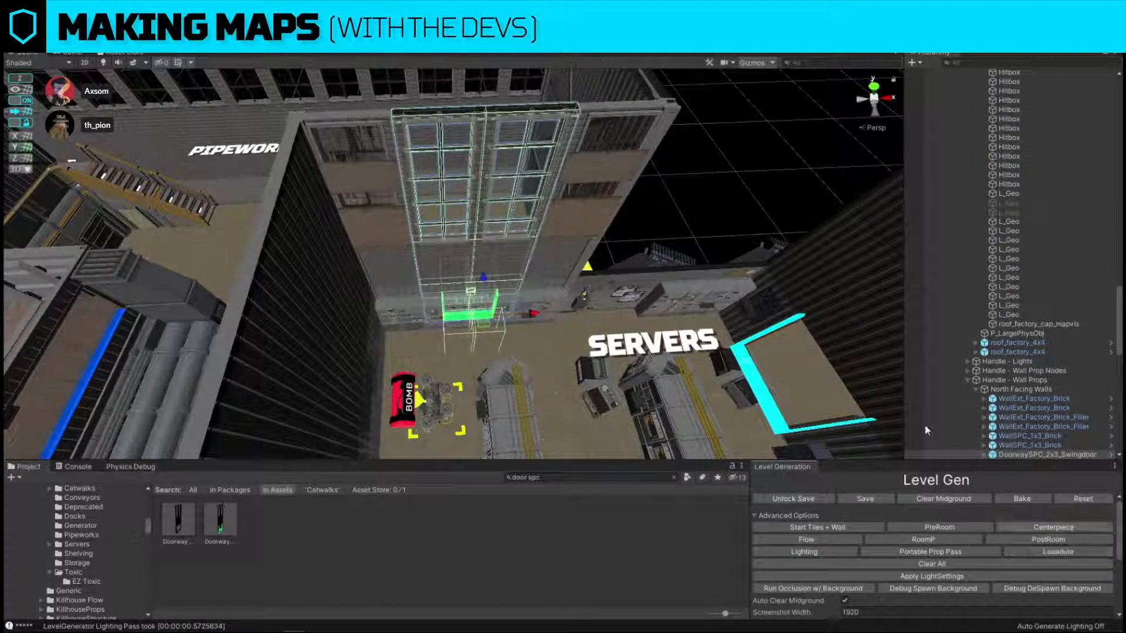
left_click(721, 198)
key("s")
right_click_drag(721, 198, 720, 197)
key("s")
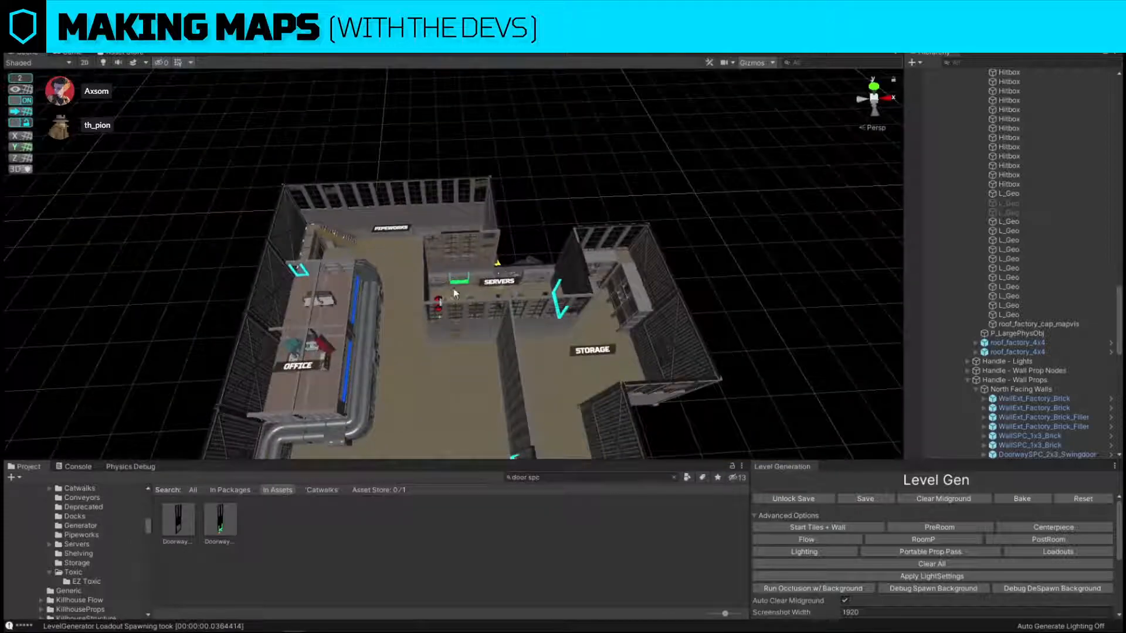
Move the bomb out of the servers room onto the open production floor near the new Storage doorway.
left_click(445, 287)
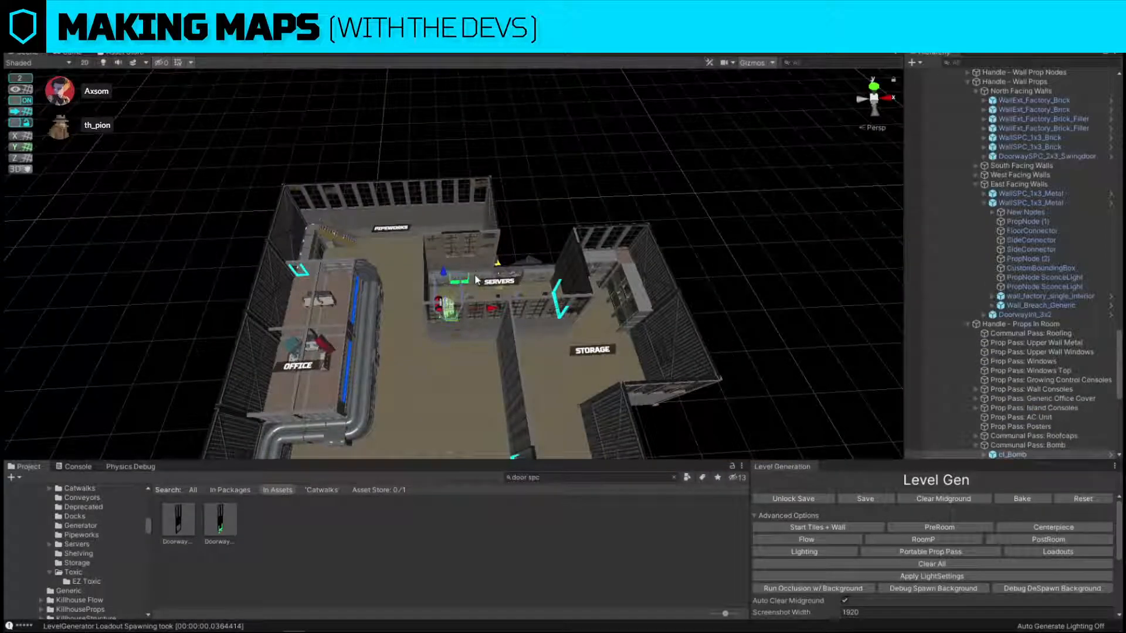
left_click_drag(458, 318, 450, 449)
right_click_drag(451, 449, 456, 318)
key("s")
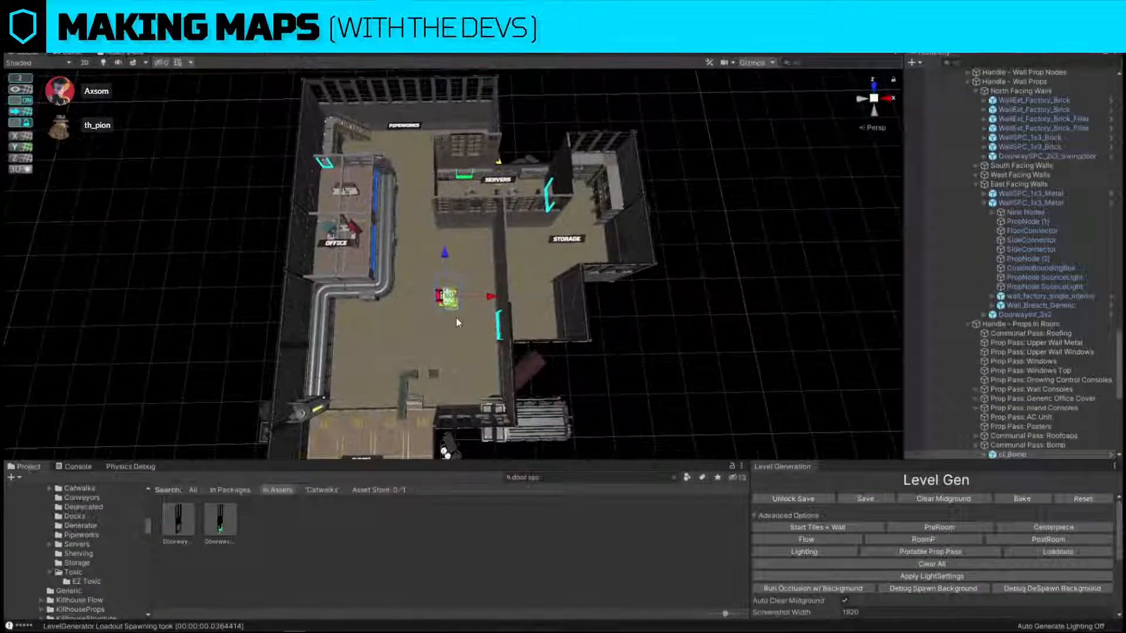
left_click_drag(452, 306, 430, 343)
left_click(618, 403)
key("w")
right_click_drag(558, 334, 560, 335)
key("a")
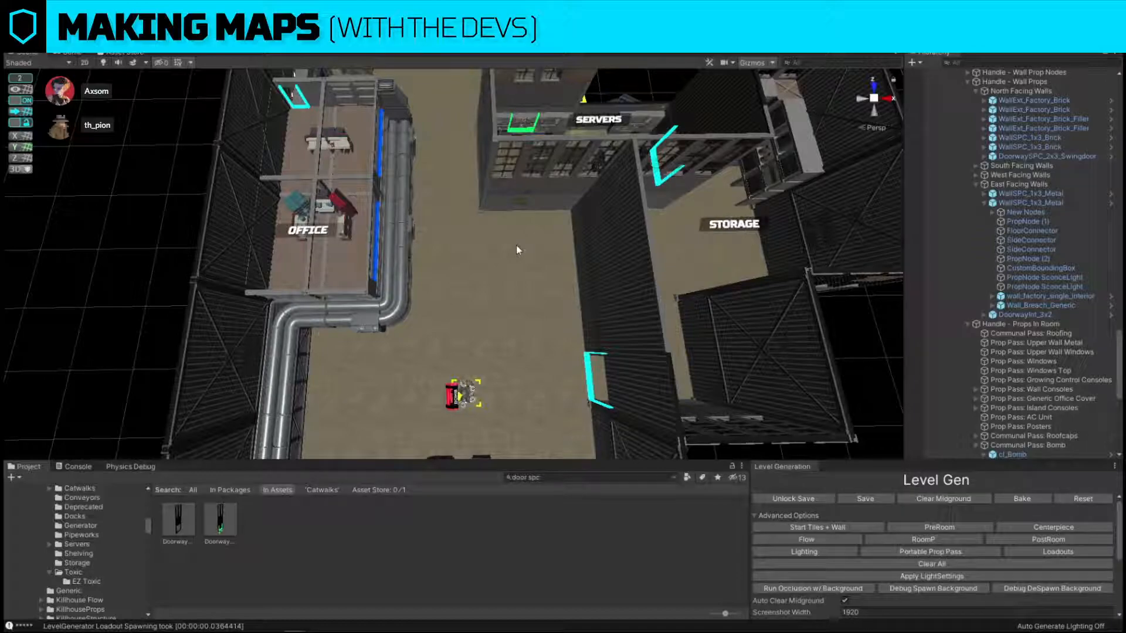
Duplicate the bomb and move the copy in front of the servers room's office-facing wall.
middle_click_drag(425, 255, 469, 255)
left_click_drag(469, 256, 702, 192, "alt")
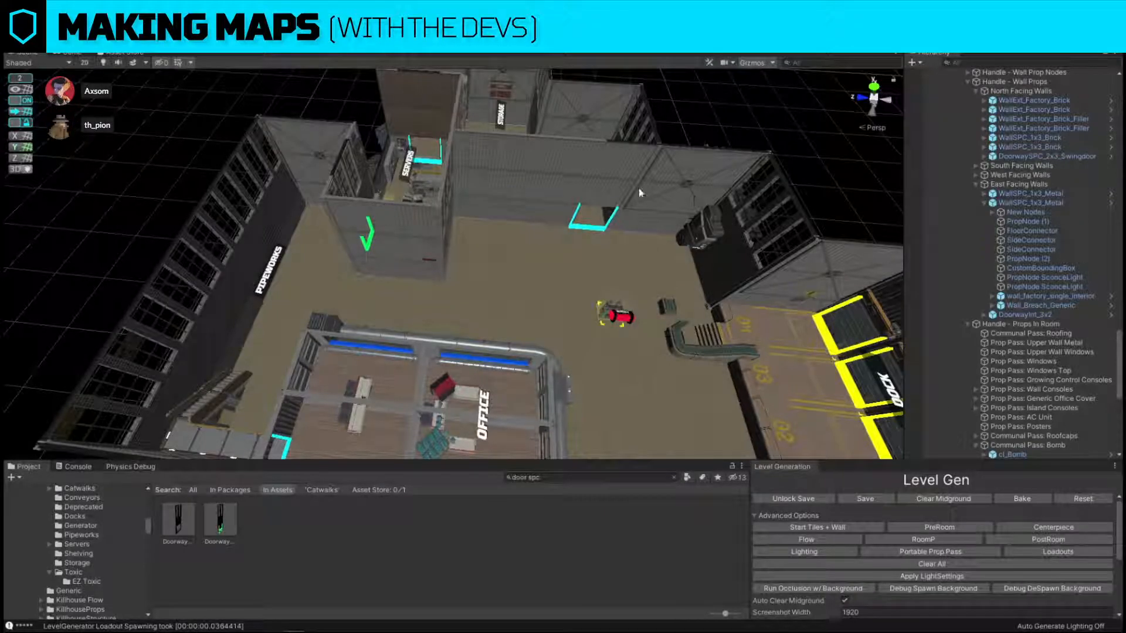
left_click(616, 320)
key("ctrl+d")
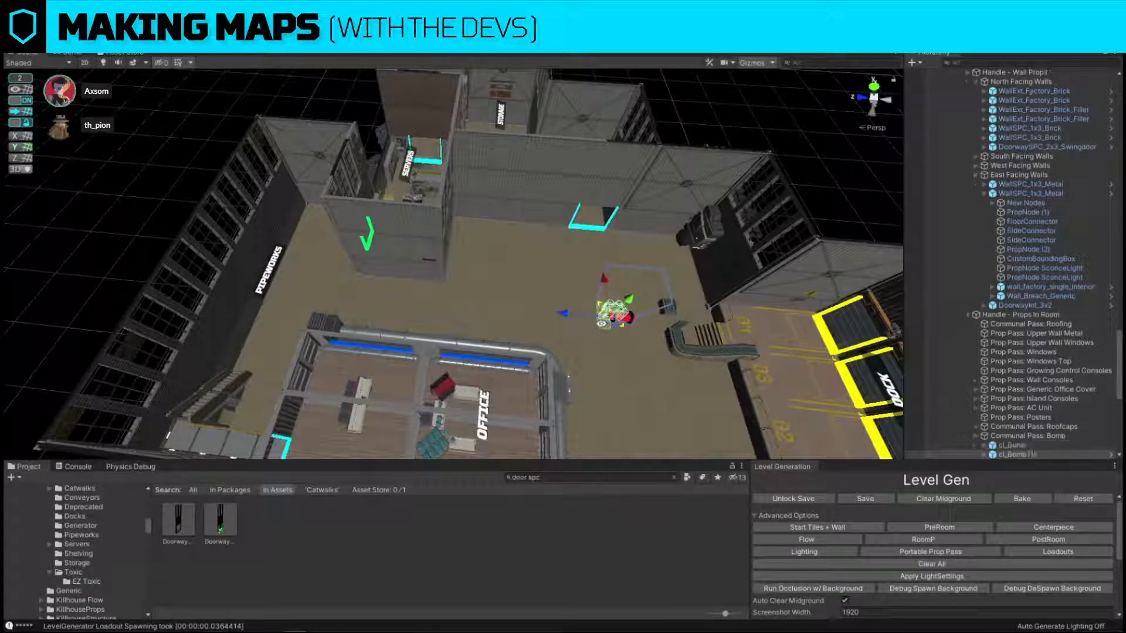
left_click_drag(613, 312, 409, 290)
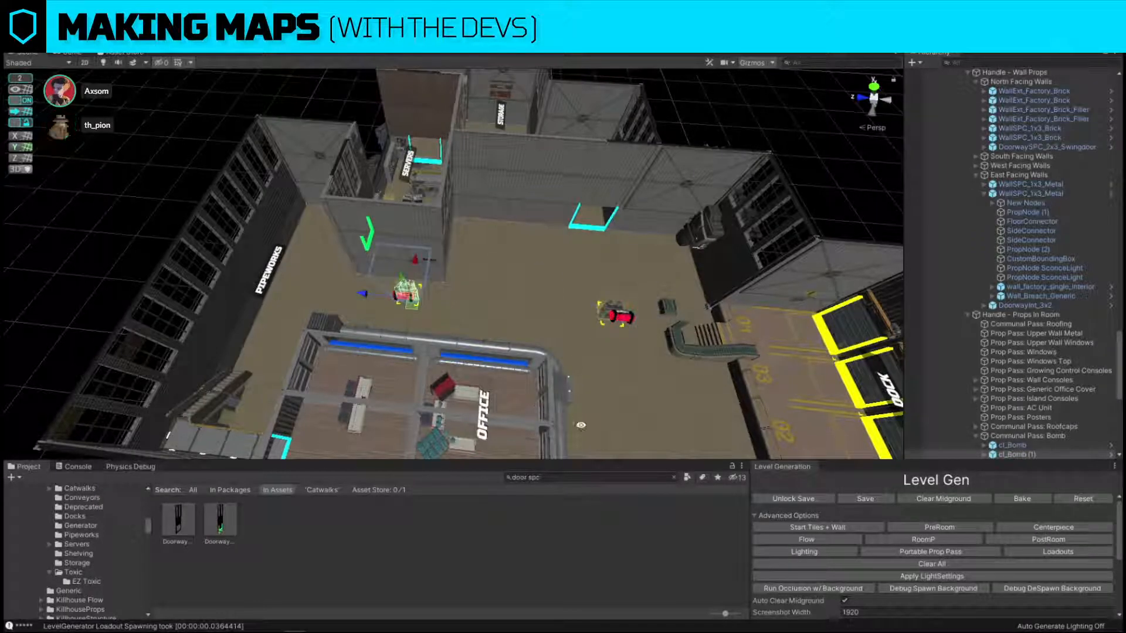
Search the assets for "shelving" and replace the copied bomb with the cl_shelving_wall_5x2 prefab.
left_click(605, 478)
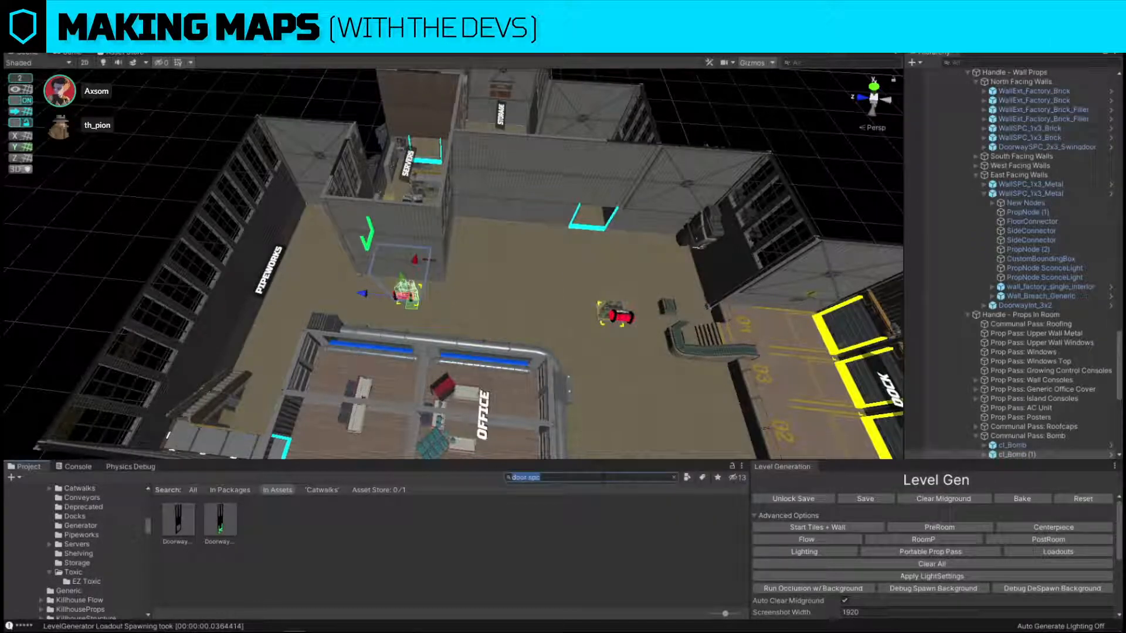
left_click(675, 478)
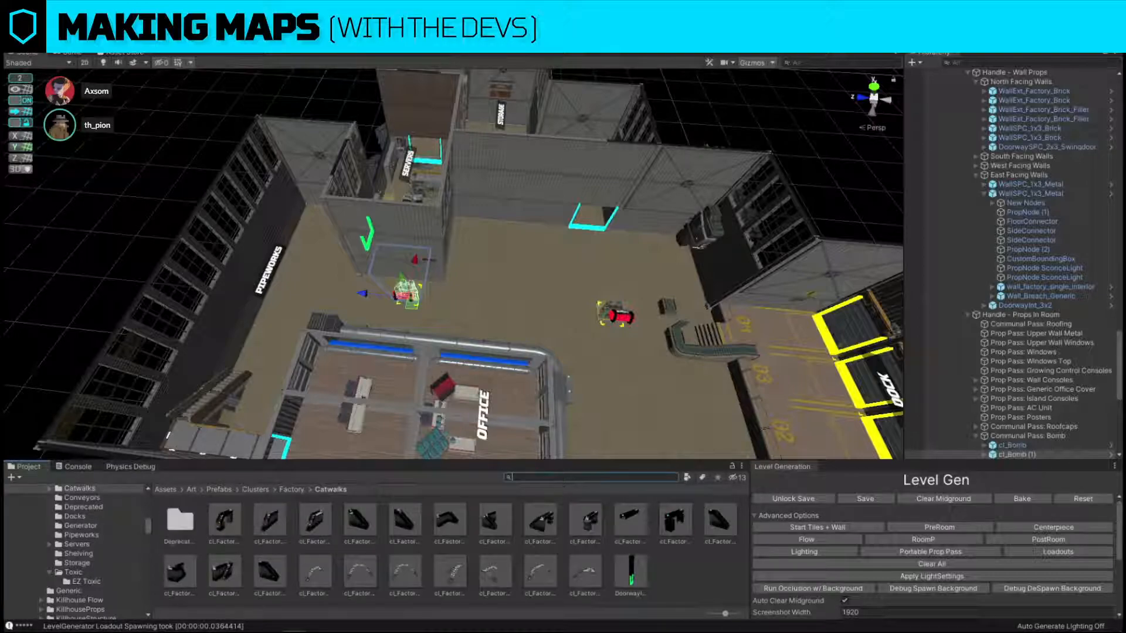
type("shelving")
key("ctrl+shift+r")
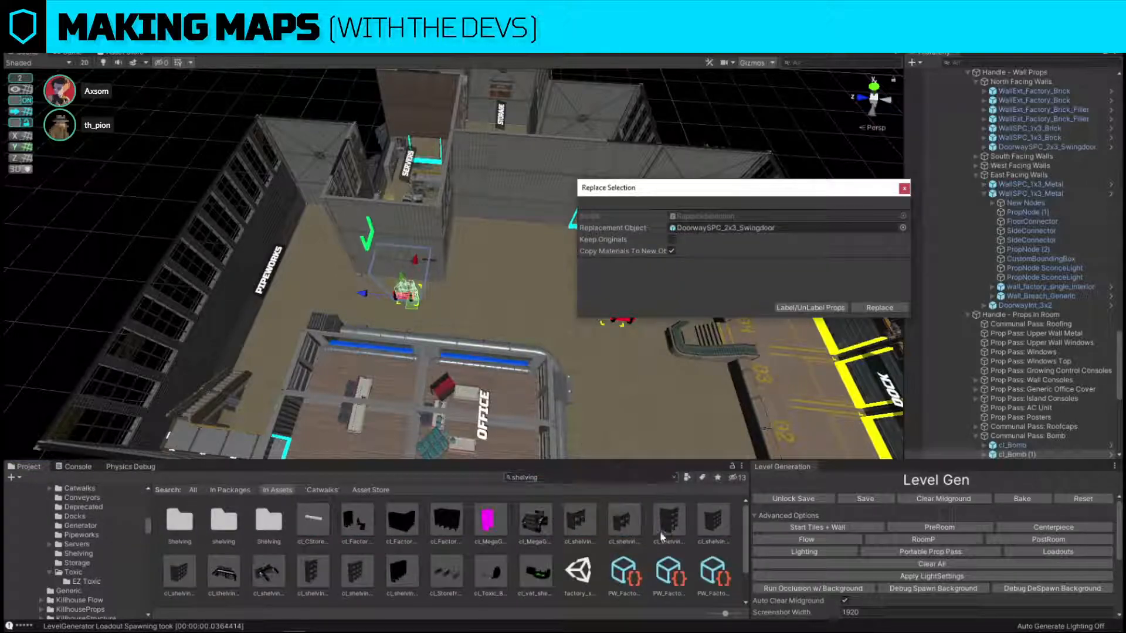
left_click_drag(353, 568, 743, 230)
left_click(892, 305)
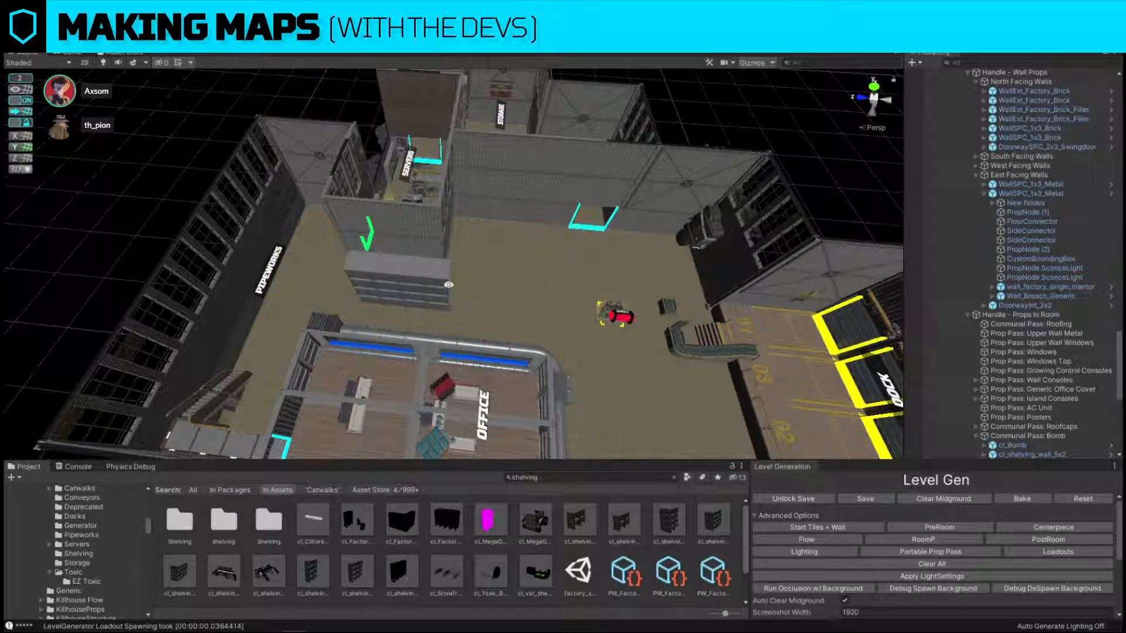
Move the shelving unit back against the servers room's office-facing wall.
key("f")
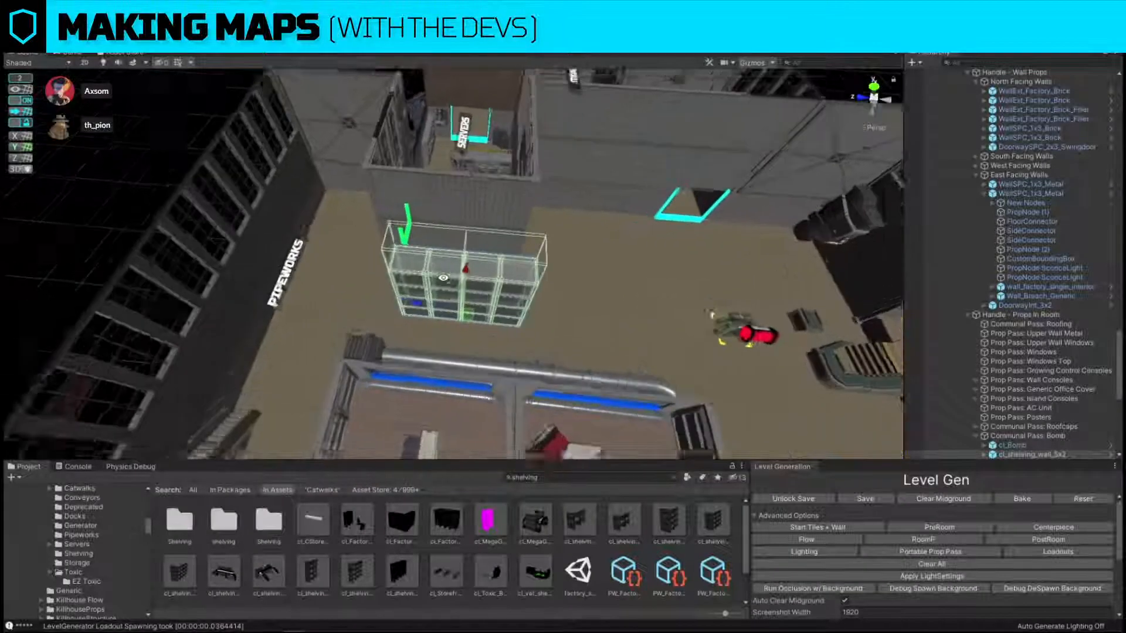
left_click_drag(482, 368, 780, 348, "ctrl")
key("w")
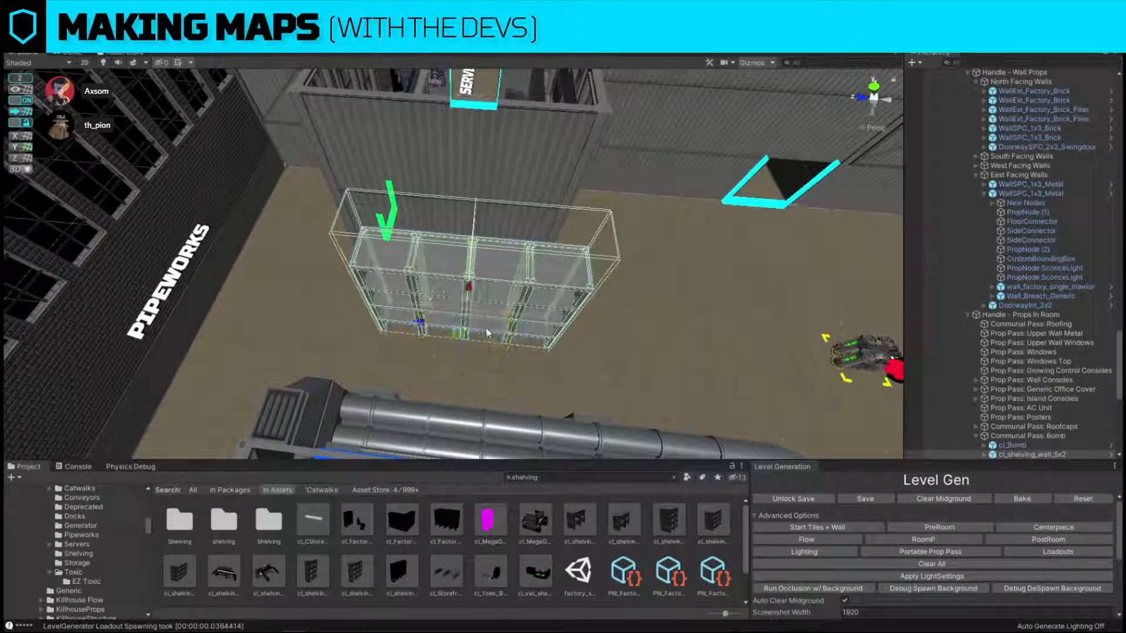
left_click_drag(460, 342, 453, 312)
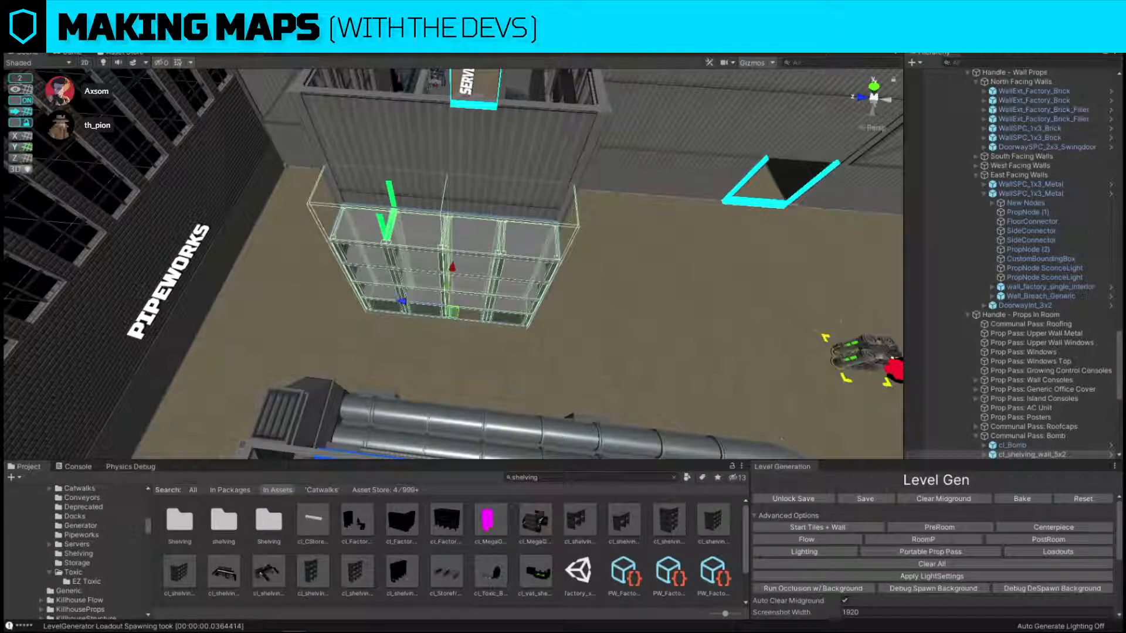
scroll(734, 268, "down", 3)
left_click_drag(586, 235, 440, 240, "alt")
Move the bomb across the production floor, closer to the servers room.
left_click(526, 141)
scroll(405, 353, "down", 3)
left_click(413, 347)
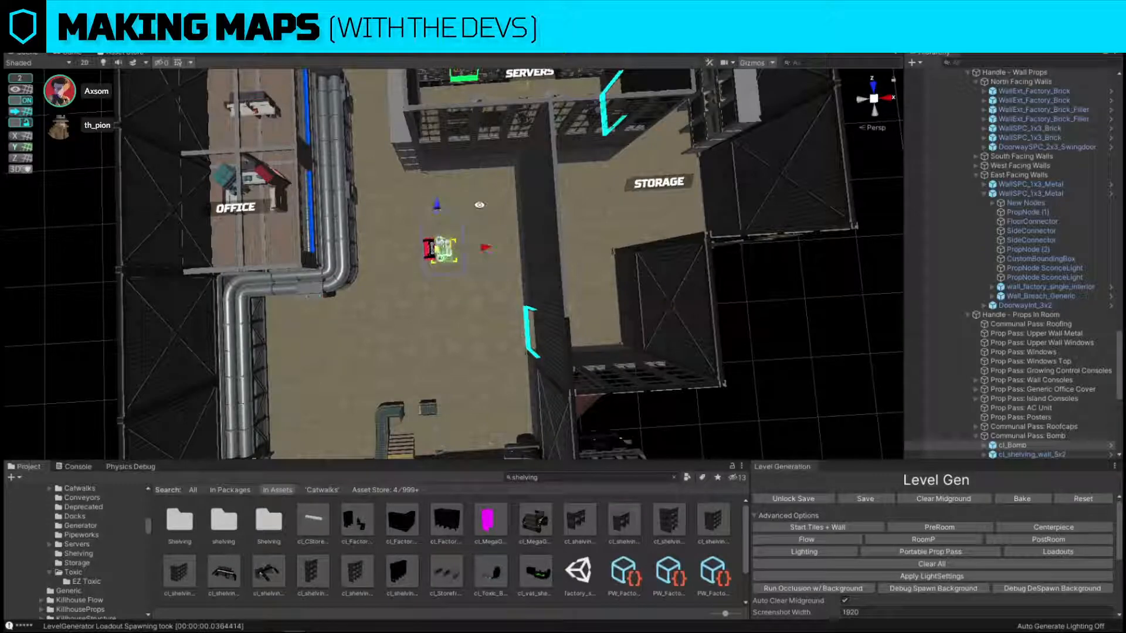
left_click_drag(479, 204, 556, 123, "alt")
left_click(531, 152)
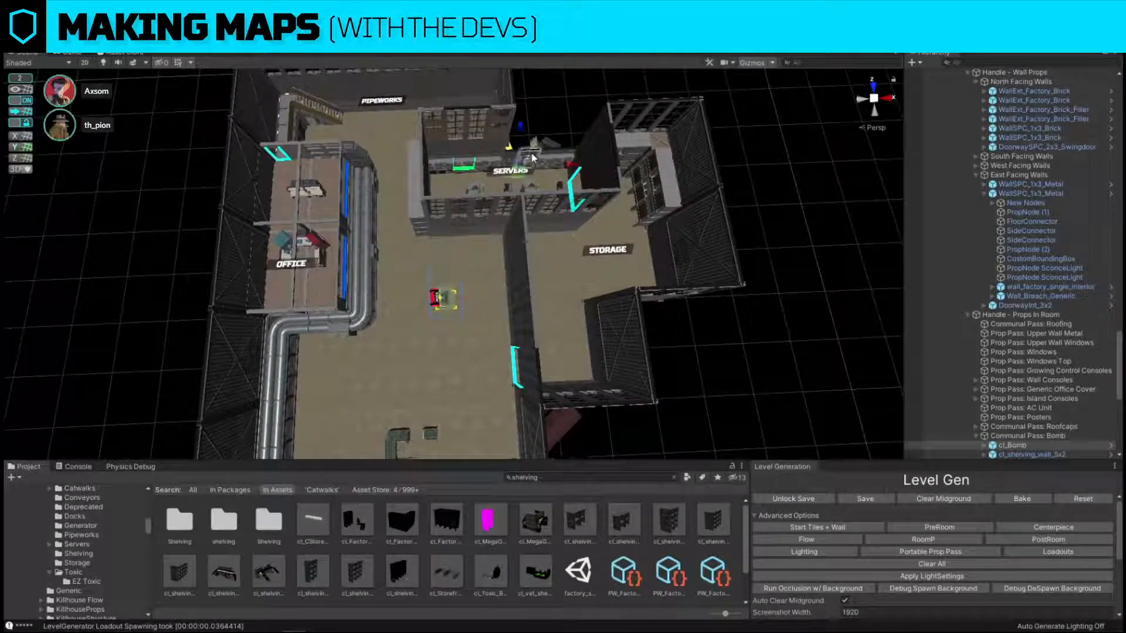
Move the breaker from the servers room to the outer wall of the storage room.
key("space")
left_click(509, 164)
left_click_drag(508, 176, 642, 287)
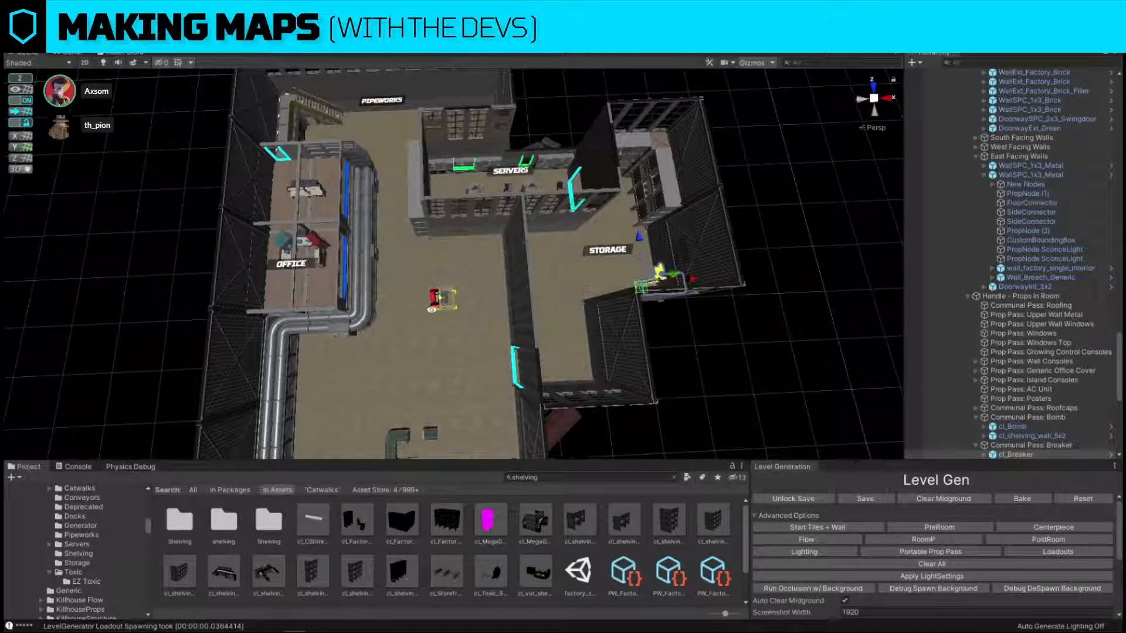
left_click(797, 370)
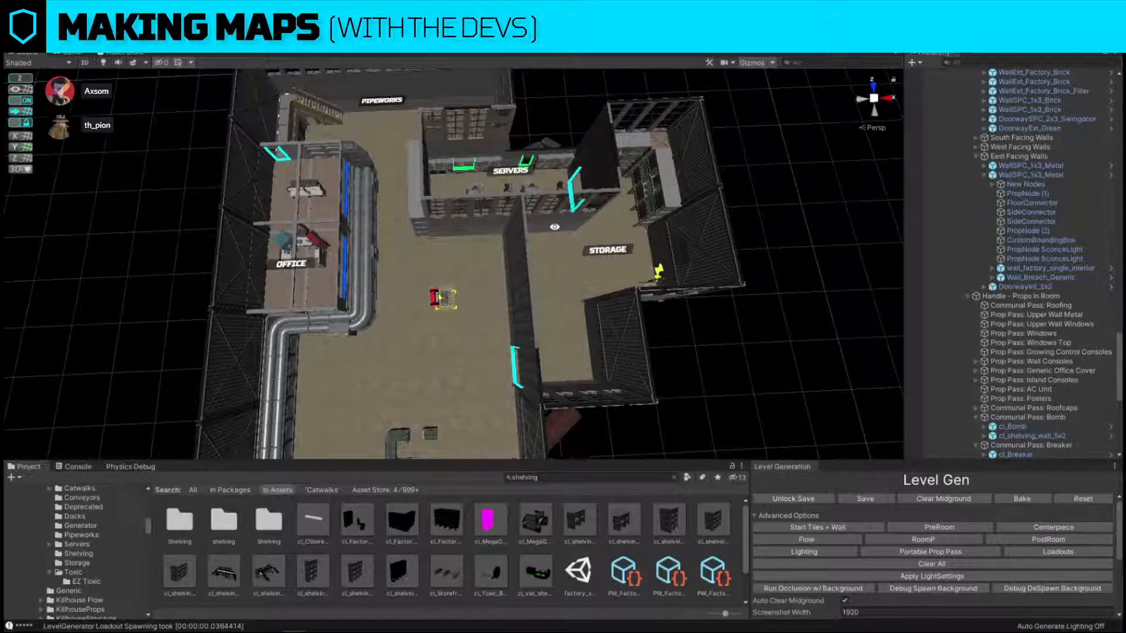
Replace the conveyor running from the dock with the cl_Factory_Conveyor_Root_Straight prefab.
left_click_drag(553, 227, 585, 237, "alt")
right_click_drag(585, 236, 593, 209)
left_click(411, 357)
left_click_drag(458, 300, 751, 303, "alt")
key("ctrl+shift+f")
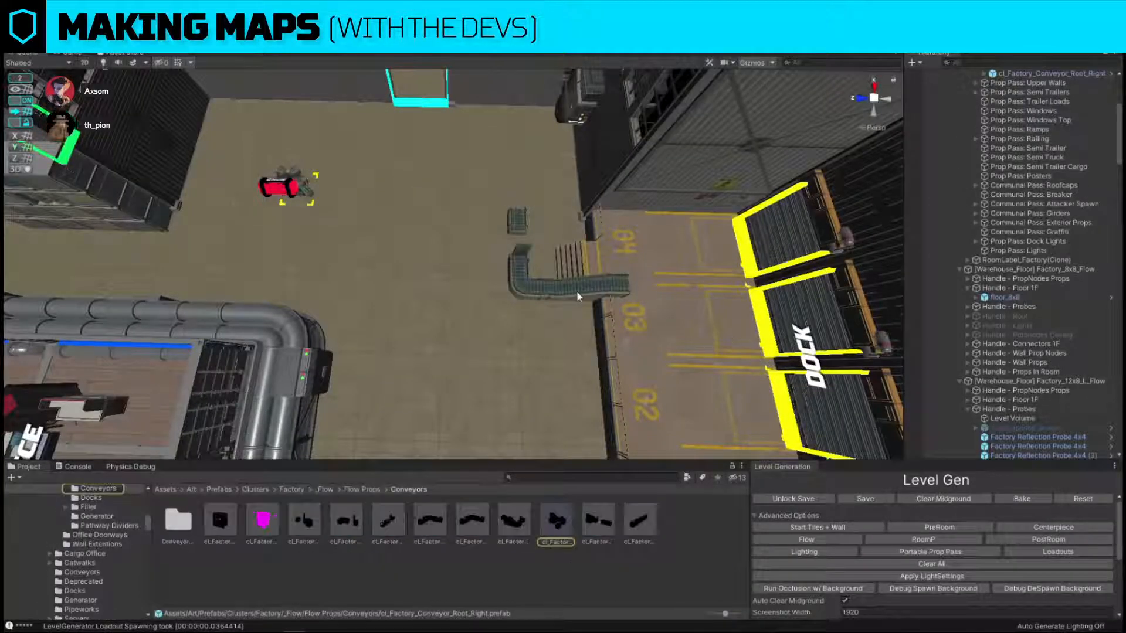
left_click(578, 295)
key("ctrl+shift+r")
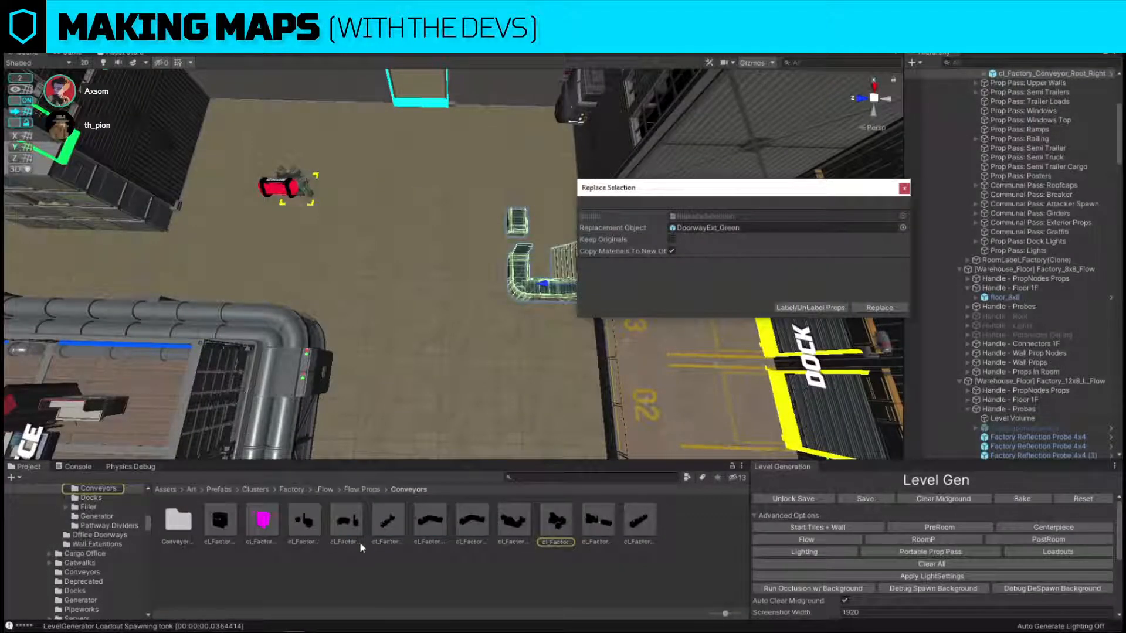
left_click_drag(522, 534, 601, 527)
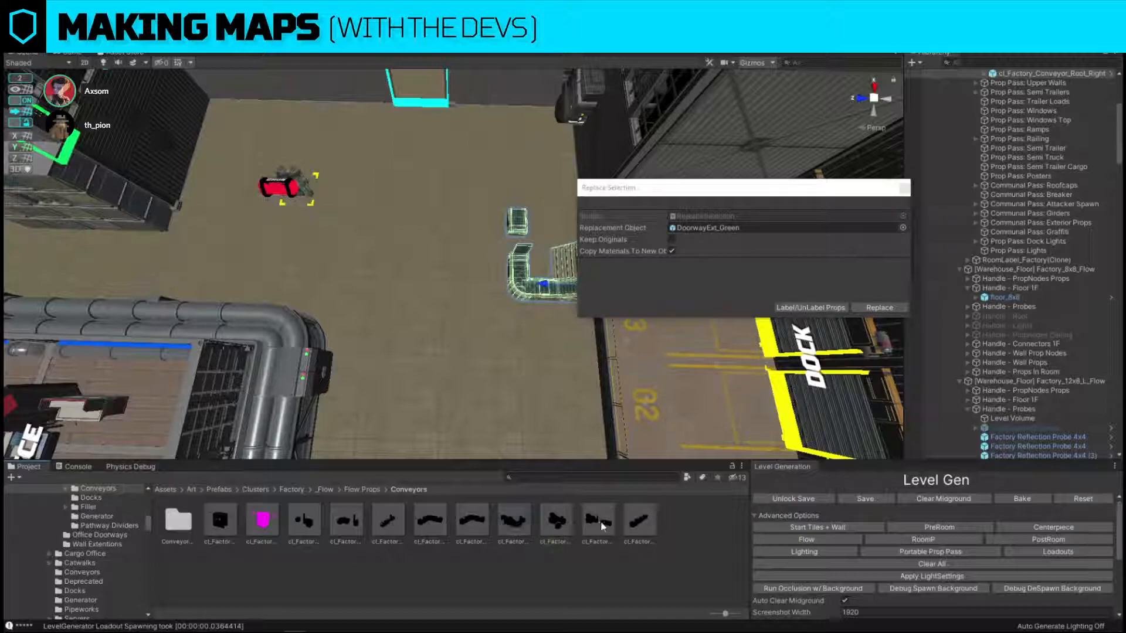
left_click_drag(702, 264, 709, 228)
left_click(879, 307)
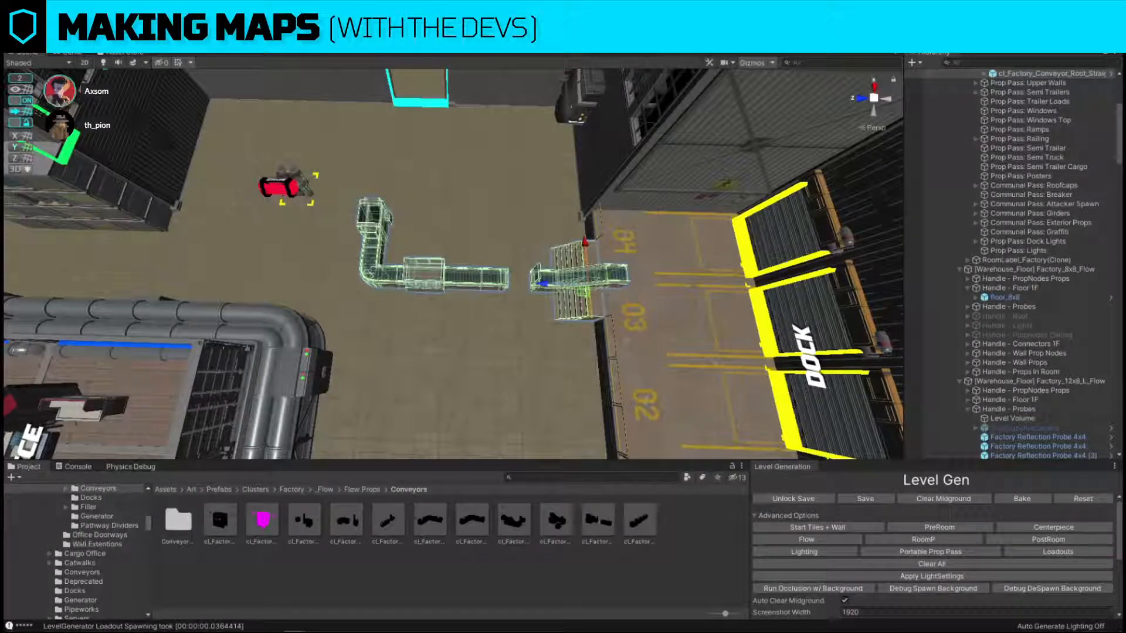
Duplicate the conveyor's corner section toward the side doorway and replace the copy with the cl_Factory_Conveyor_End_Straight prefab.
left_click(382, 263)
right_click_drag(382, 263, 408, 321)
key("ctrl+d")
left_click_drag(322, 326, 513, 301)
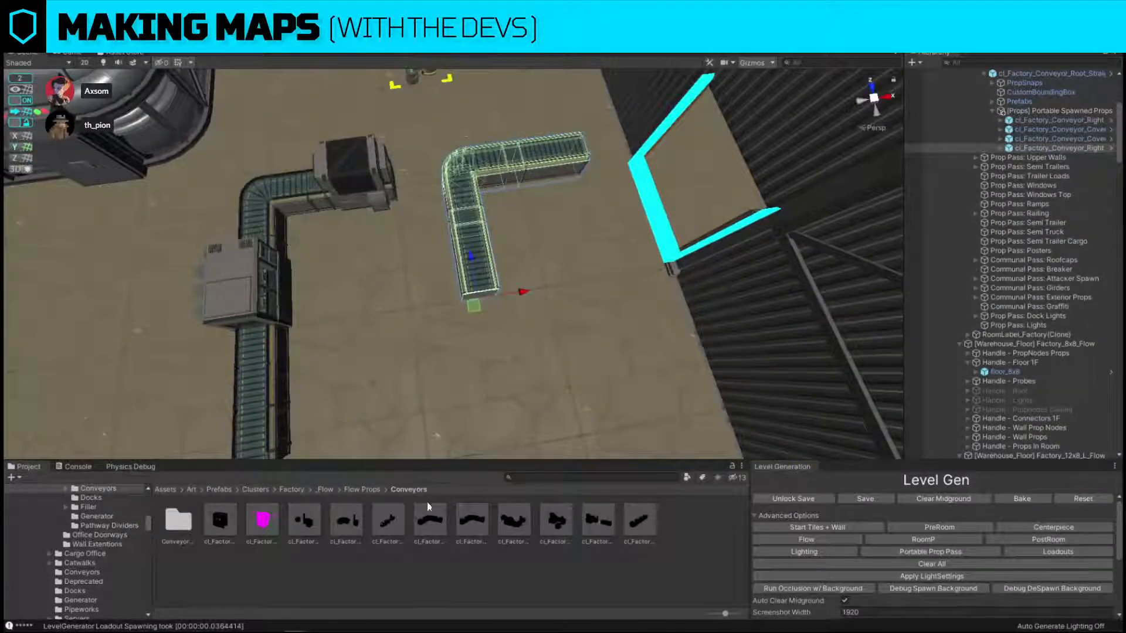
key("ctrl+shift+r")
left_click_drag(388, 520, 775, 228)
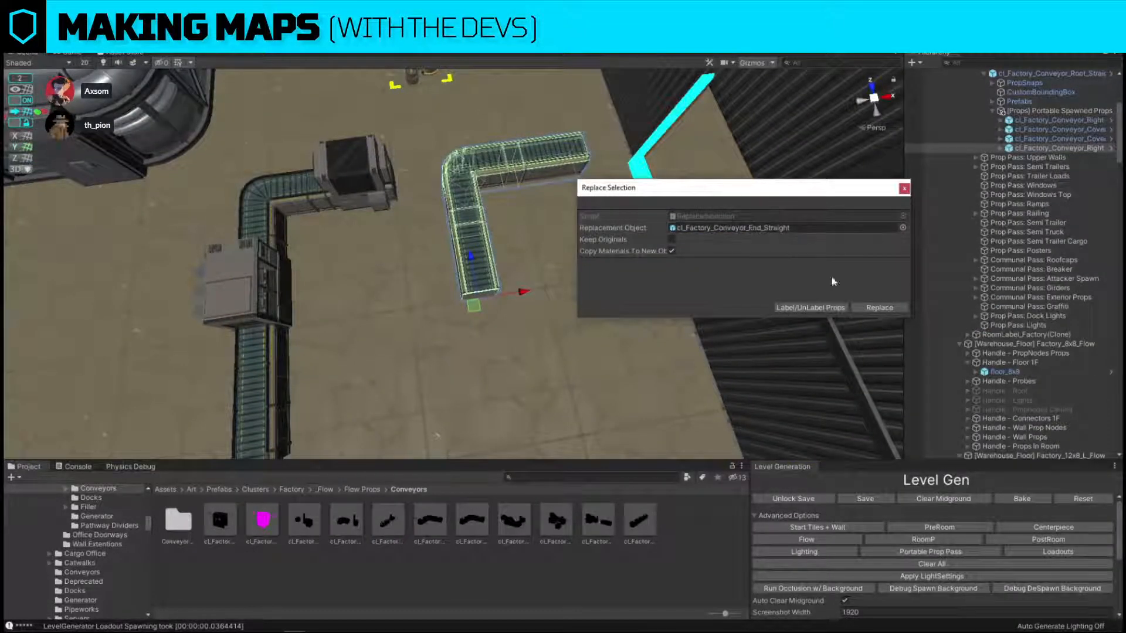
left_click(875, 311)
Rotate the conveyor end piece and move it against the side wall by the doorway, in line with the conveyor.
left_click(472, 193)
right_click_drag(528, 226, 514, 200)
key("e")
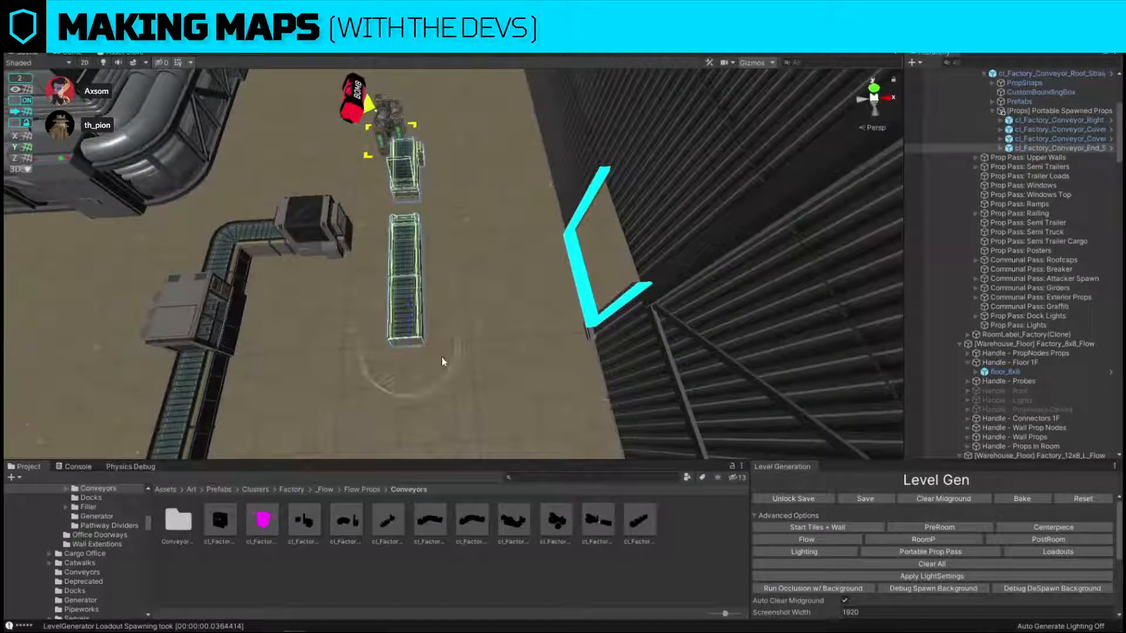
left_click_drag(448, 381, 269, 414)
key("w")
left_click_drag(415, 356, 336, 231)
key("s")
right_click_drag(346, 241, 428, 205)
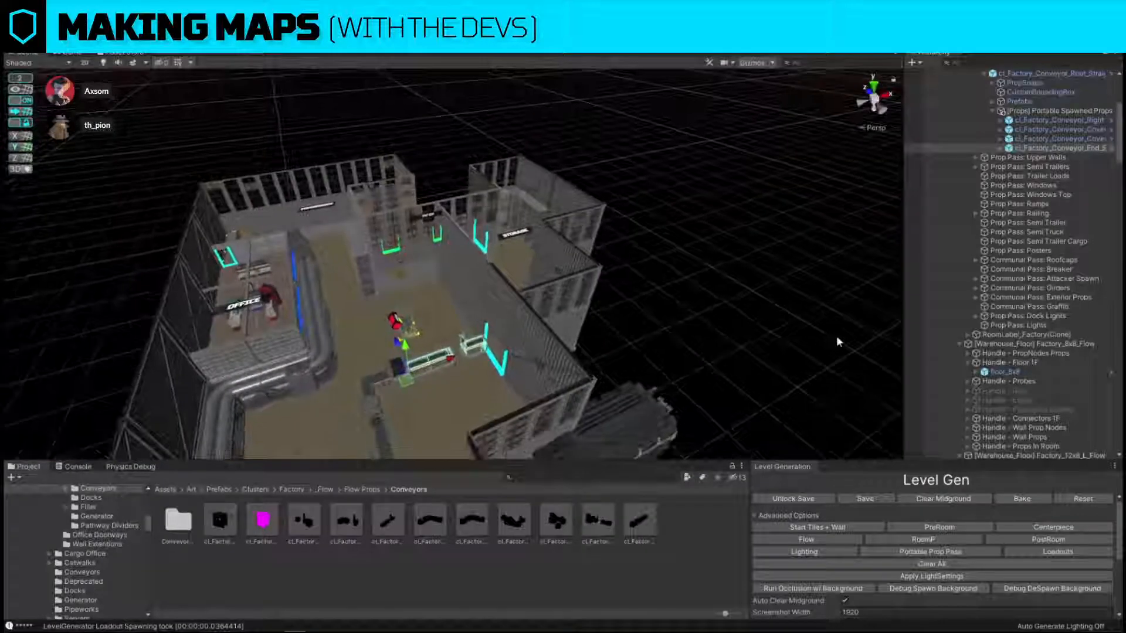
key("f")
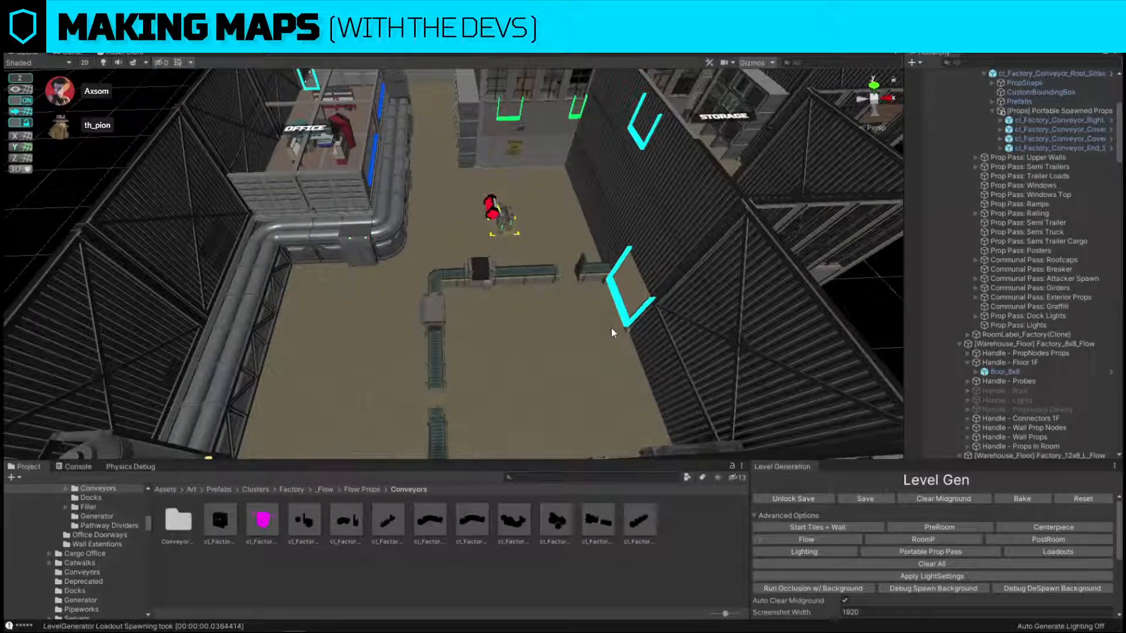
Duplicate the black conveyor cover and place the copy beside it, farther along the conveyor toward the doorway.
mouse_move(611, 328)
right_mouse_down()
mouse_move(567, 314)
mouse_move(602, 336)
right_mouse_up()
key("w")
left_click(361, 262)
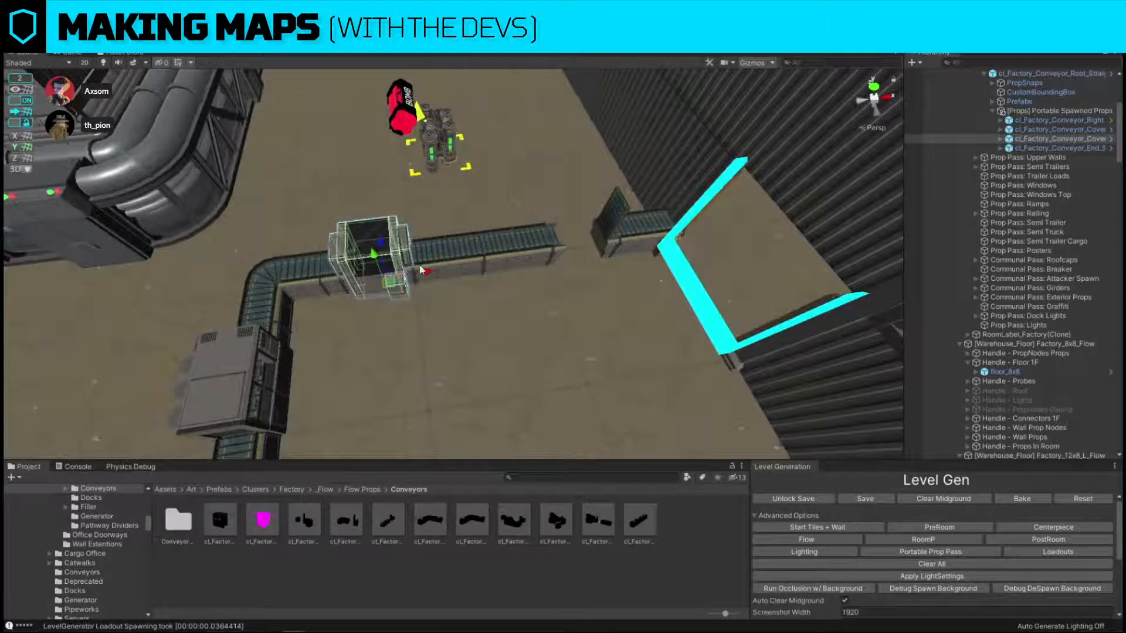
key("ctrl+d")
left_click_drag(421, 270, 513, 271)
right_click_drag(514, 271, 372, 287)
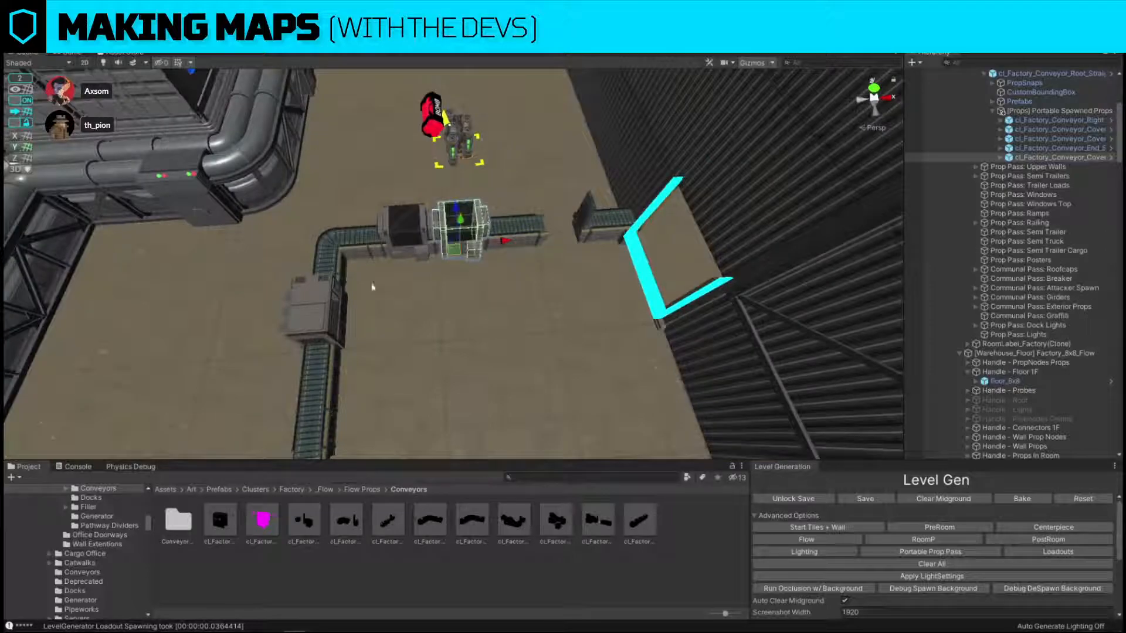
Replace the copied conveyor cover with the cl_Factory_Conveyor_Cover_Xray prefab.
left_click(326, 332)
left_click(453, 211)
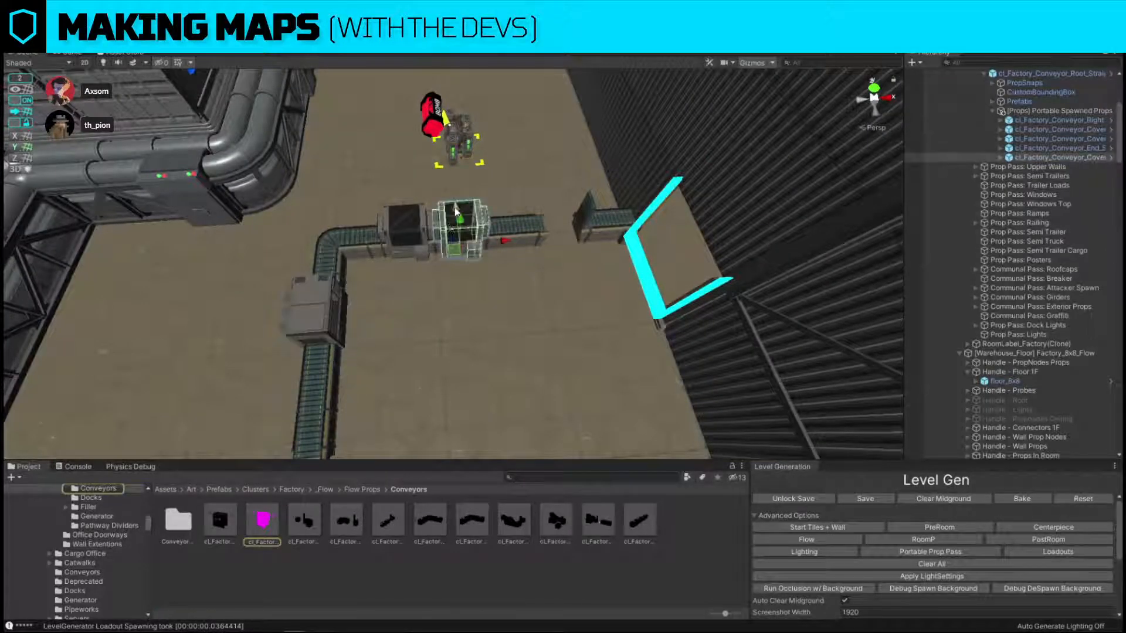
key("ctrl+shift+r")
left_click_drag(272, 531, 790, 229)
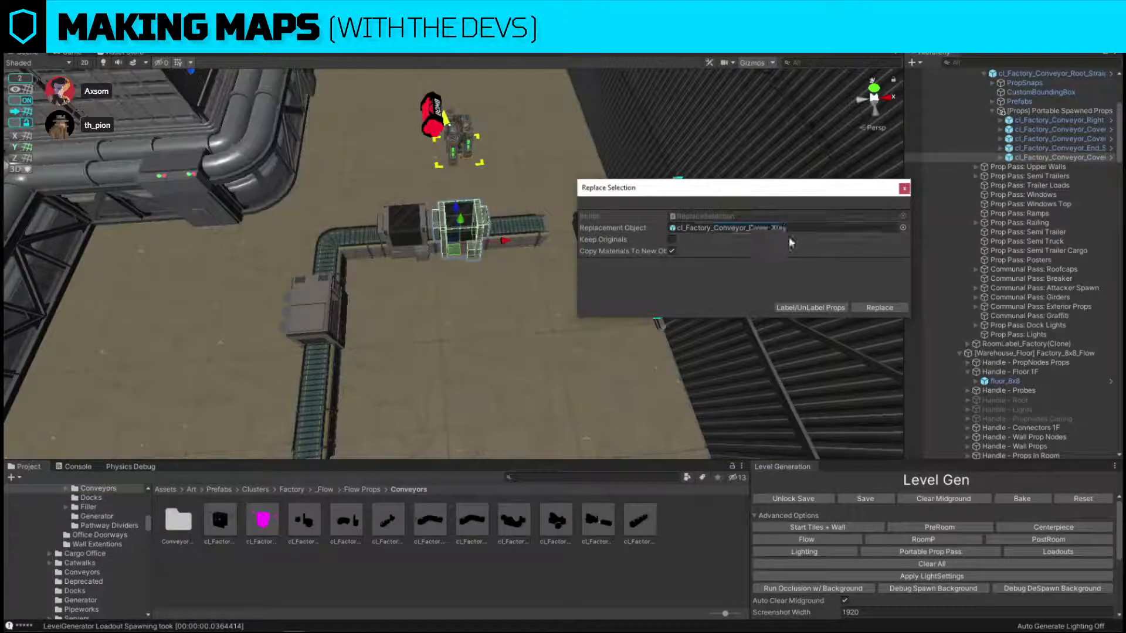
left_click(878, 308)
Replace the copied conveyor cover again, using the first prefab in the Conveyors folder.
left_click(308, 304)
left_click(460, 225)
key("ctrl+shift+r")
left_click_drag(226, 524, 740, 227)
left_click(879, 309)
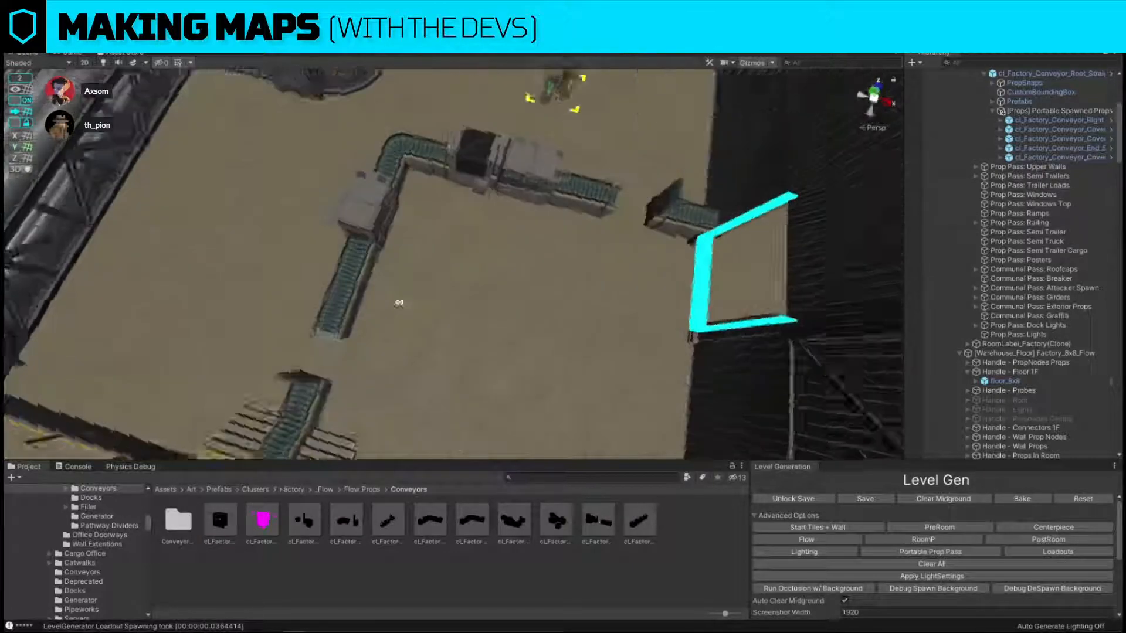
Reposition the attacker truck spawn outside the production floor's outer wall.
left_click(413, 208)
left_click_drag(412, 208, 410, 151, "alt")
left_click_drag(511, 251, 565, 239)
right_click_drag(564, 239, 440, 343)
left_click(534, 150)
left_click(559, 273)
left_click_drag(467, 336, 534, 322)
left_click(631, 194)
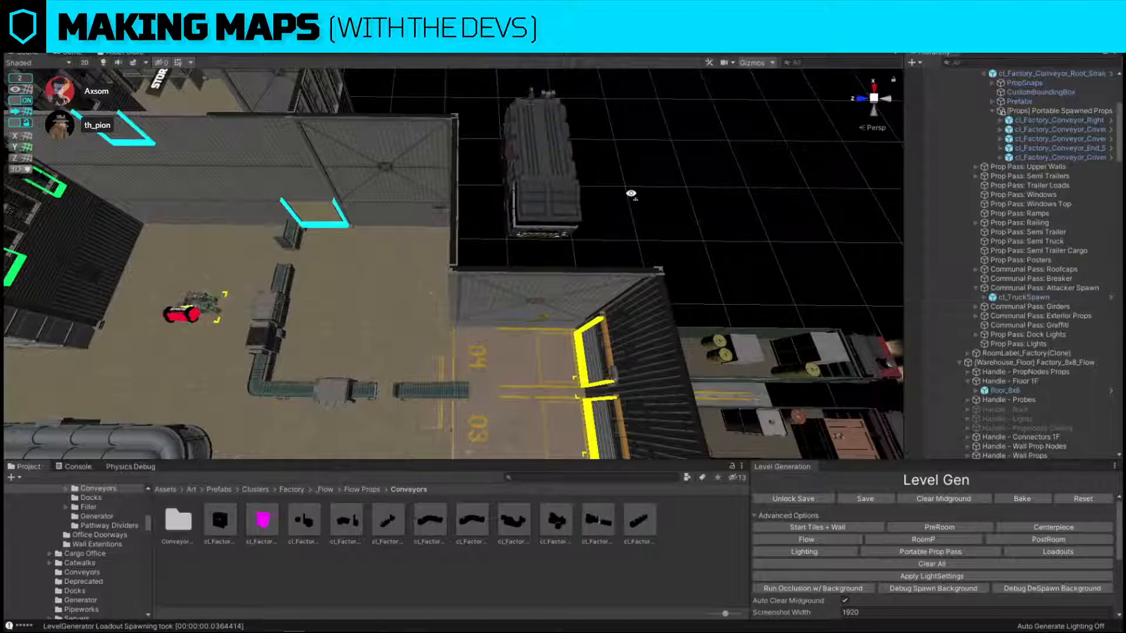
Duplicate the newly added conveyor cover and move the copy into the production floor corner next to the servers room.
right_click_drag(631, 194, 572, 245)
left_click(438, 299)
key("ctrl+d")
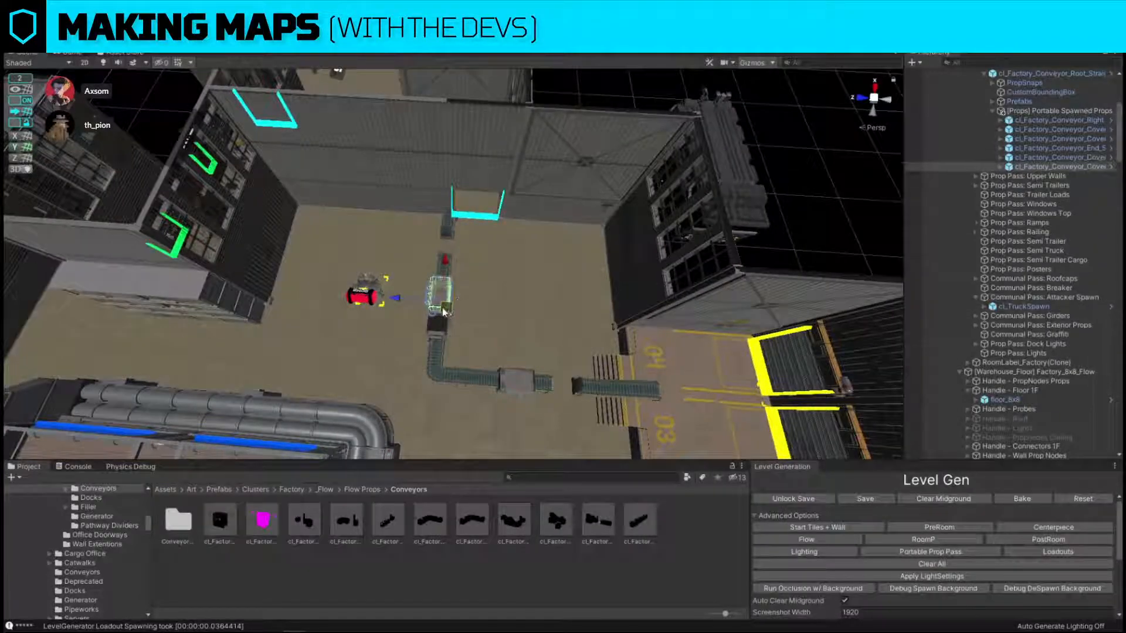
left_click_drag(436, 292, 319, 219)
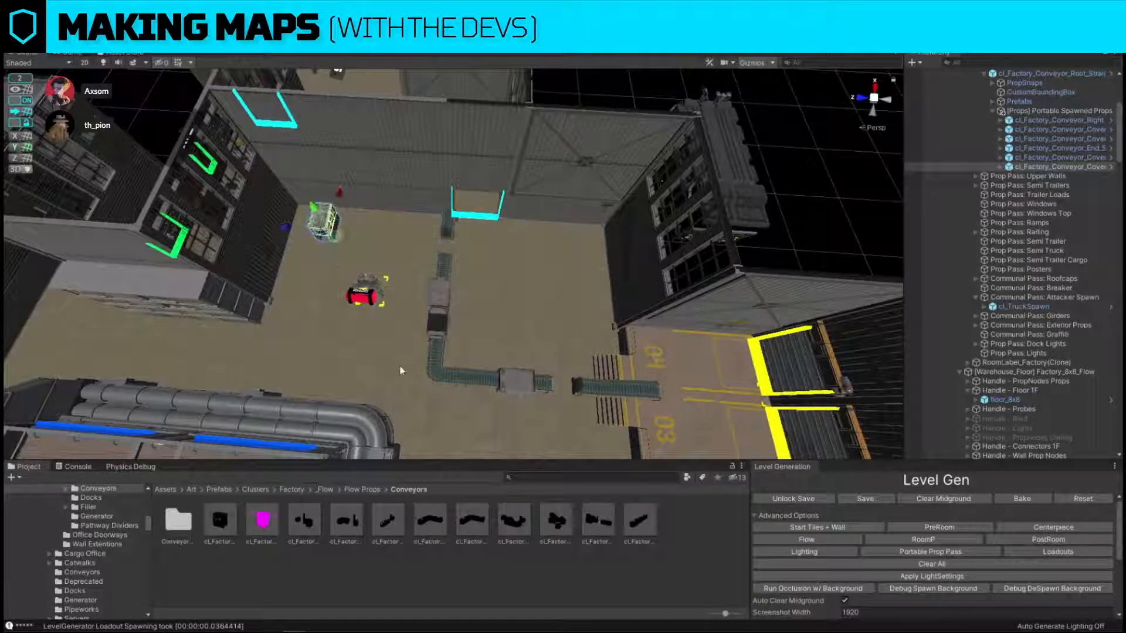
Search the assets for "factory box" and choose cl_Boxes_factory_corner_2f_1 as the replacement object.
left_click(524, 479)
type("factory box")
key("ctrl+shift+r")
left_click_drag(279, 528, 717, 231)
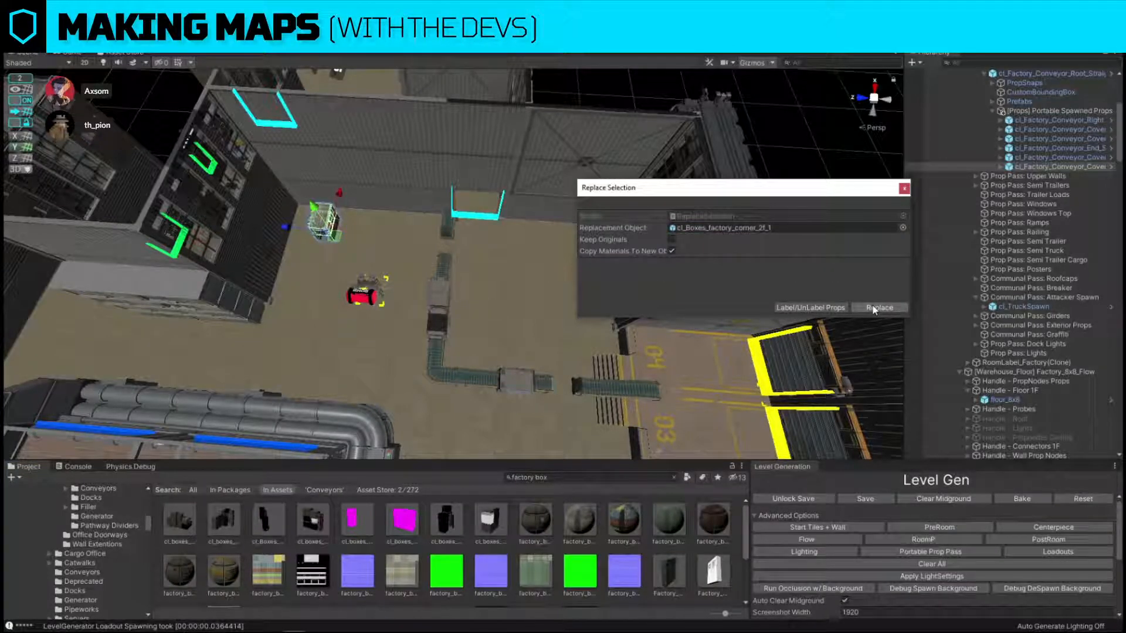
Search the assets for "accident" and replace the copied cover with the cl_Factory_Cover_ForkliftTank_Accident prefab.
left_click(530, 475)
type("accident")
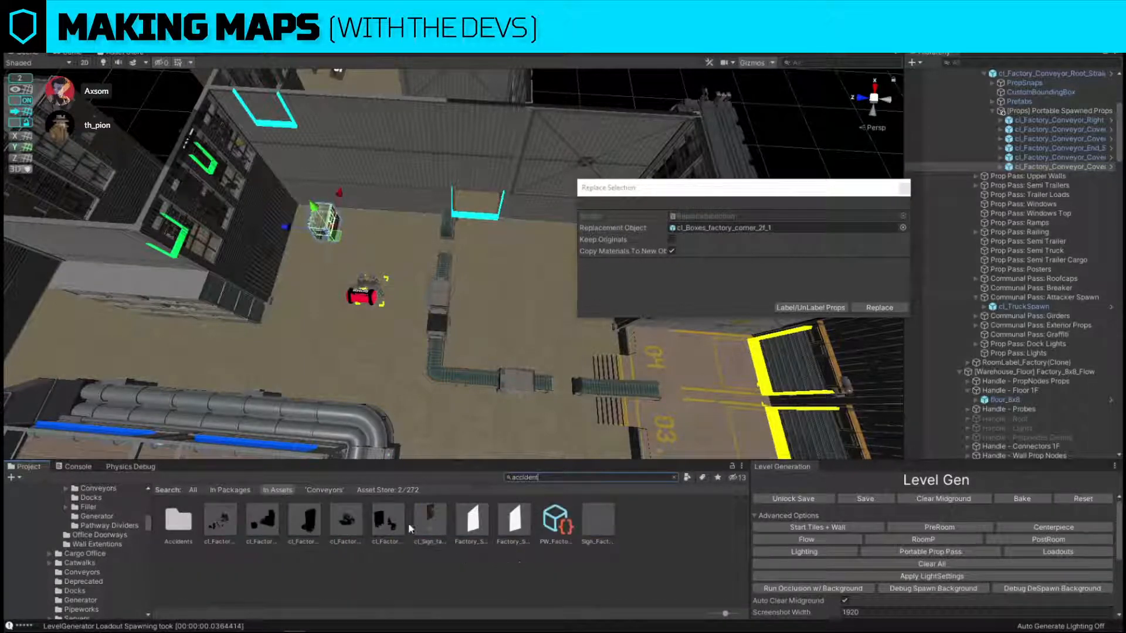
left_click_drag(300, 529, 771, 229)
left_click(871, 307)
Position the forklift and tank accident against the side wall in the corner near the servers room.
right_click_drag(405, 227, 387, 261)
left_click(384, 262)
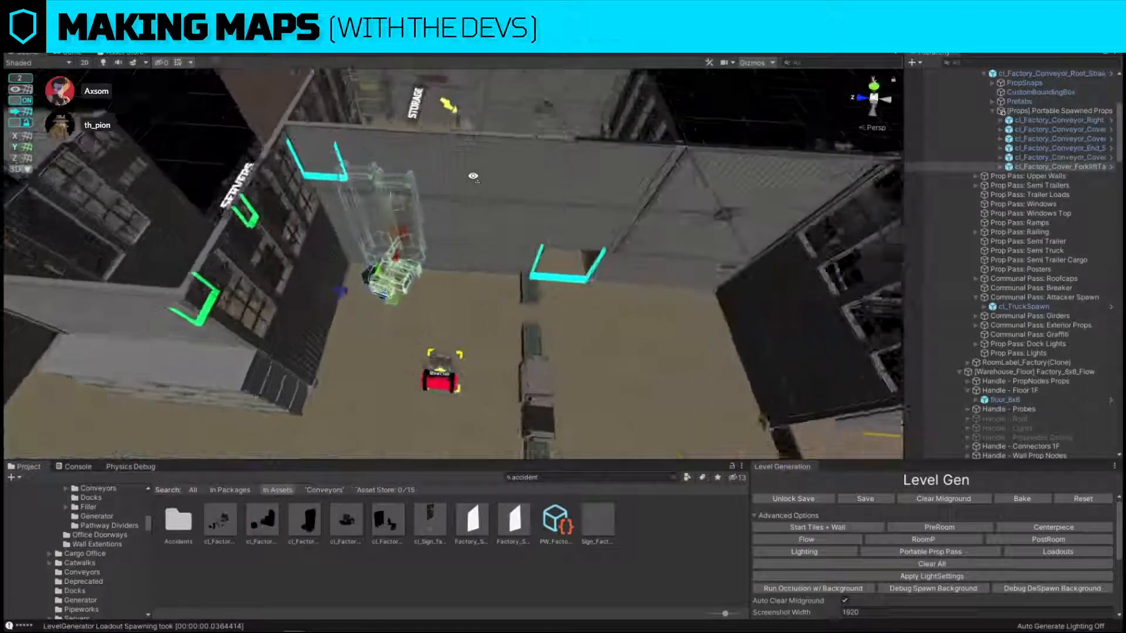
scroll(381, 263, "up", 3)
left_click_drag(354, 276, 421, 339)
right_click_drag(421, 339, 365, 298)
left_click_drag(353, 308, 331, 330)
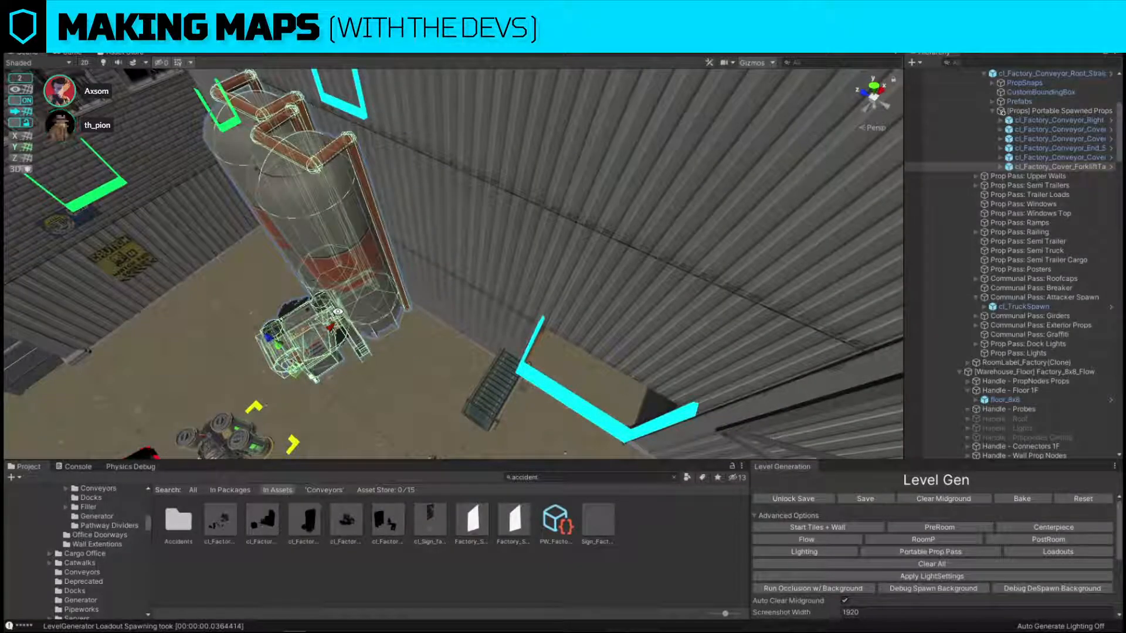
right_click_drag(338, 312, 483, 377)
scroll(483, 377, "down", 5)
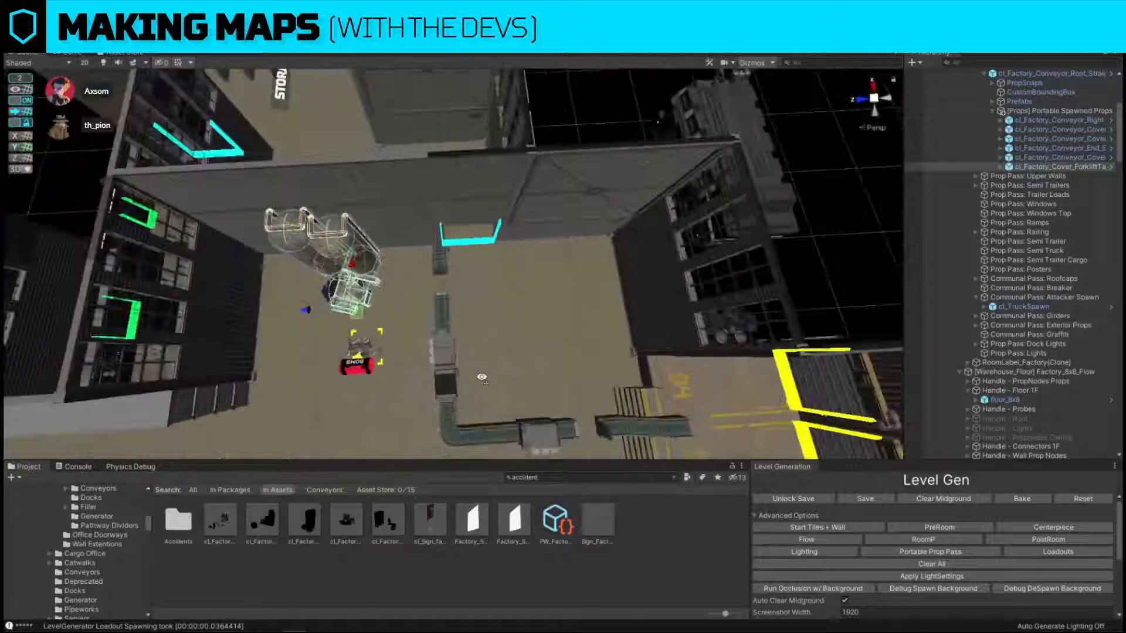
Duplicate the forklift accident into the opposite corner, search for "factory box" and replace the copy with cl_Boxes_factory_corner_2f_1.
key("ctrl+d")
left_click_drag(321, 315, 516, 325)
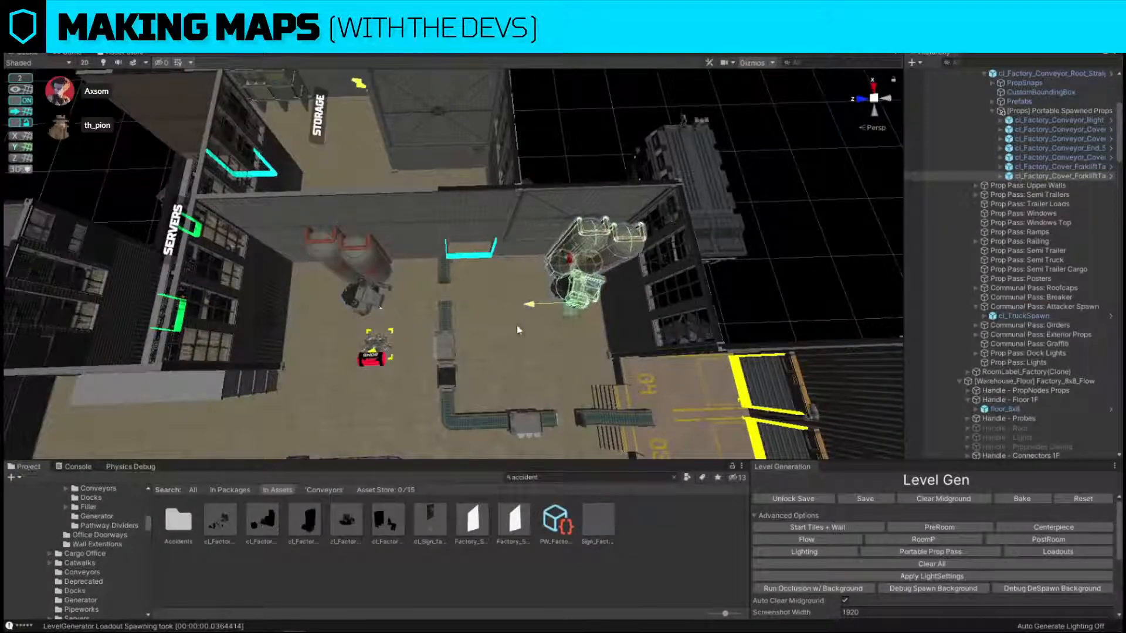
left_click(547, 478)
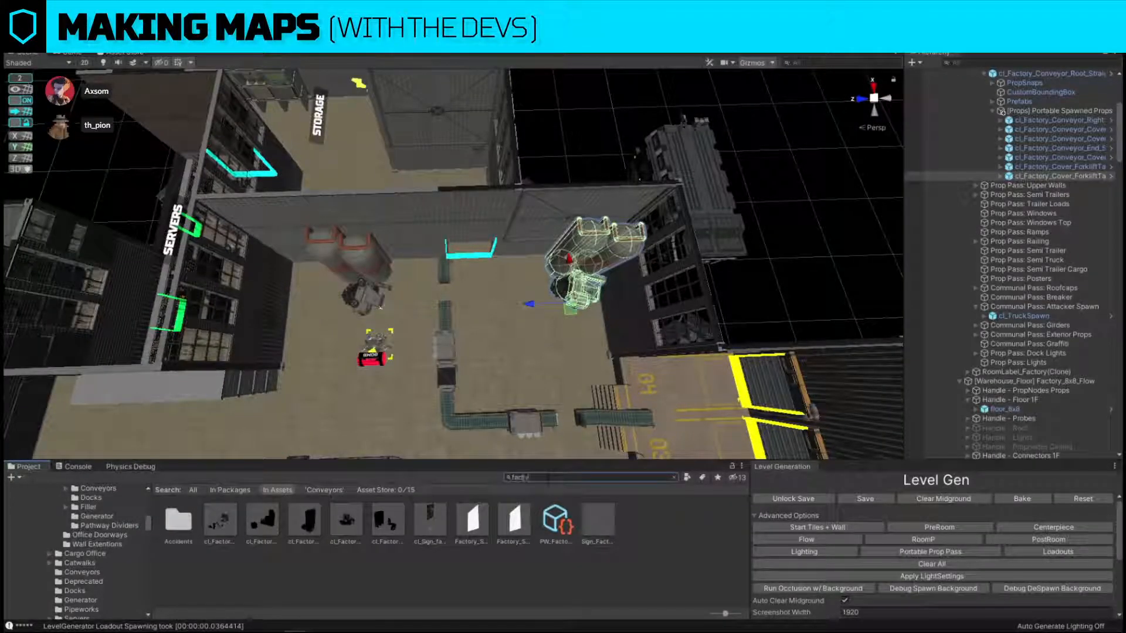
key("ctrl+shift+r")
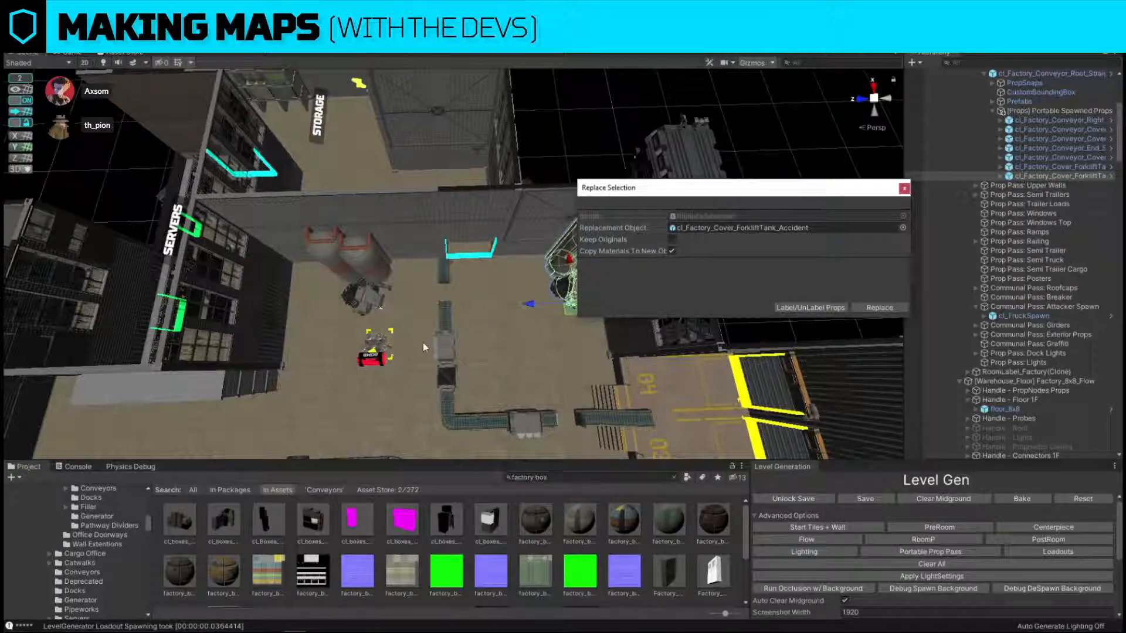
right_click_drag(408, 393, 437, 376)
scroll(437, 376, "up", 3)
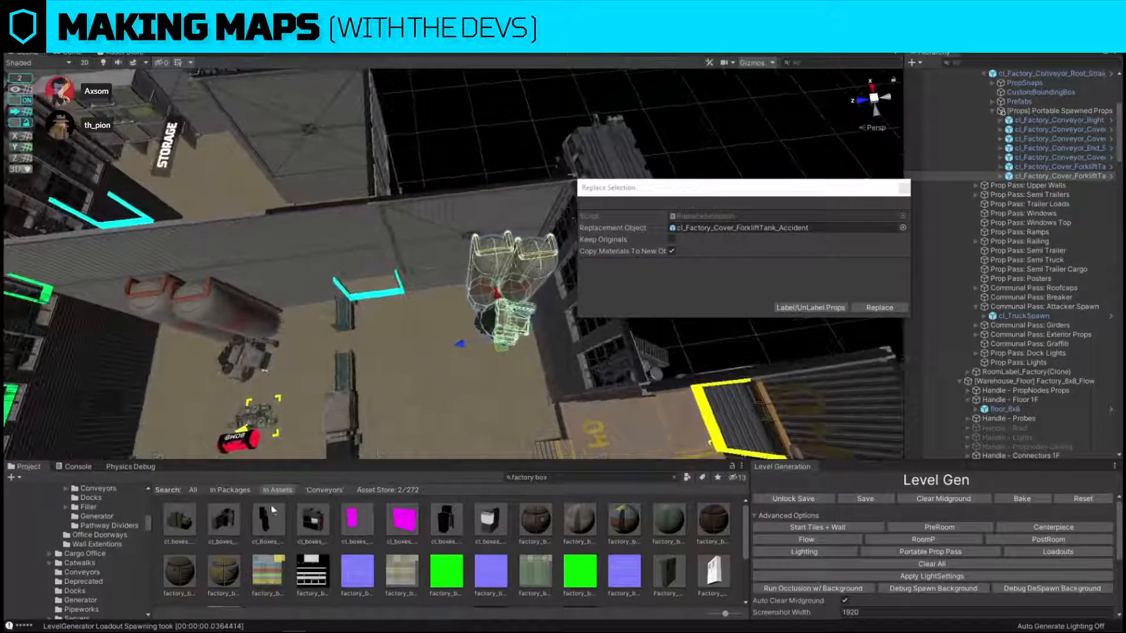
left_click_drag(268, 521, 848, 228)
left_click(880, 308)
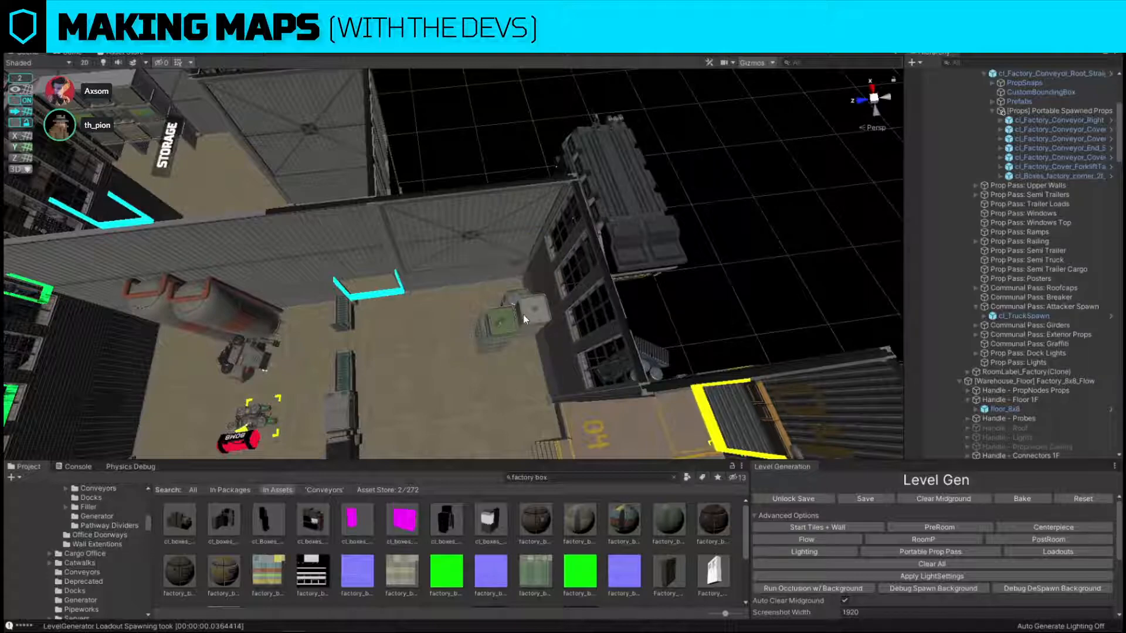
Rotate the box stack and move it into the corner between the side wall and the windowed wall.
key("f")
left_click_drag(477, 375, 590, 348)
key("w")
left_click_drag(449, 353, 463, 302)
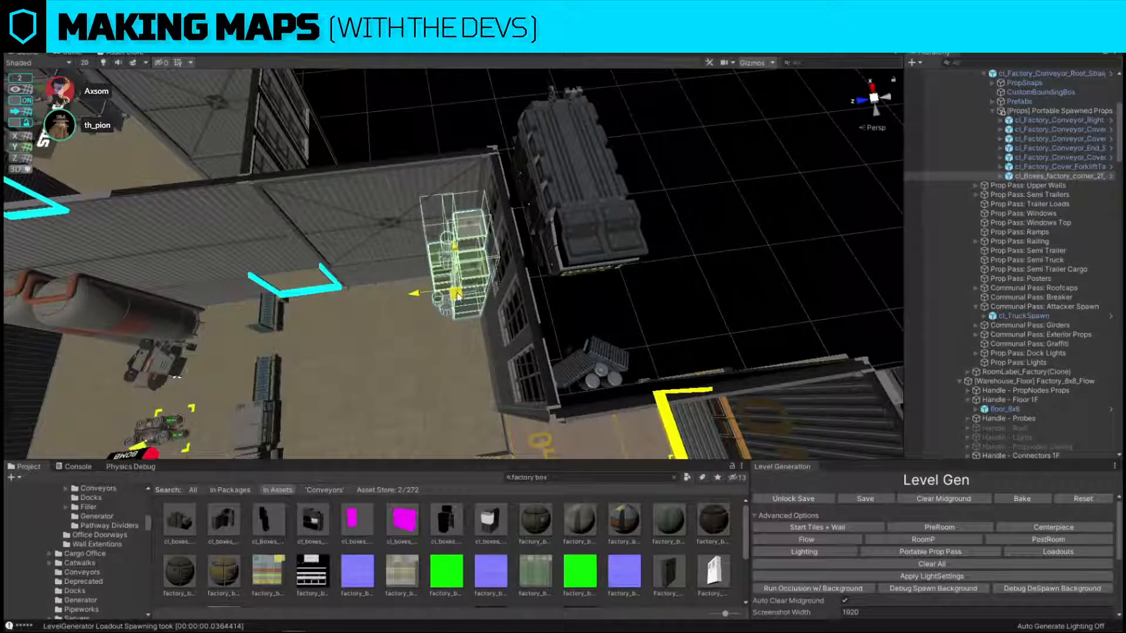
Turn off grid snapping and fine-tune the box stack's position in its corner.
right_click_drag(458, 296, 724, 258)
key("w")
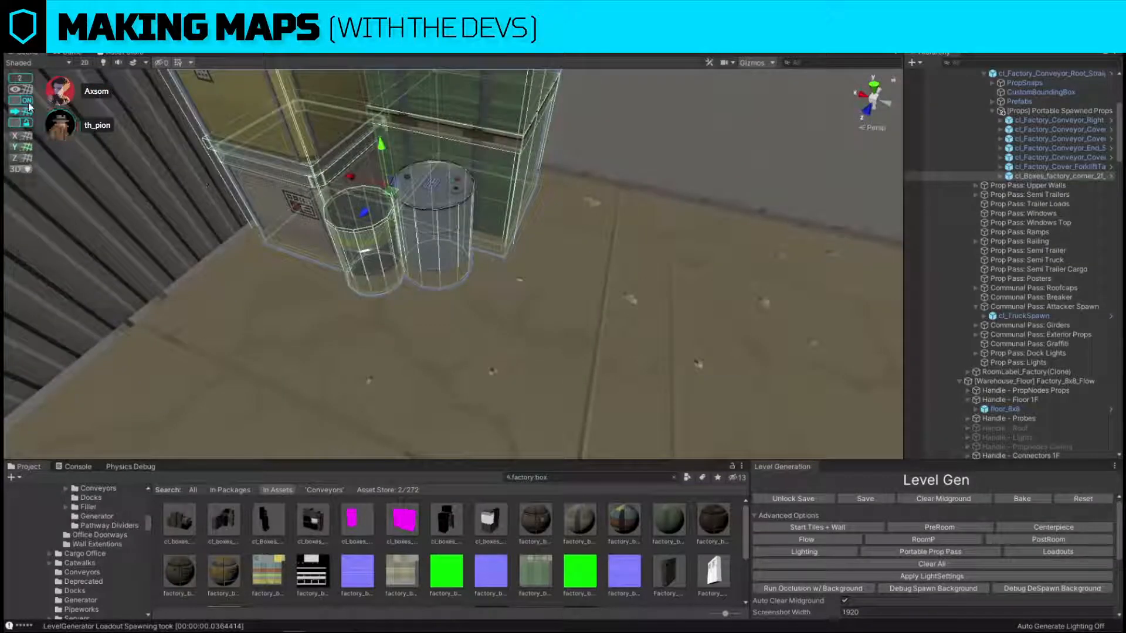
left_click(27, 101)
right_click_drag(385, 149, 533, 205)
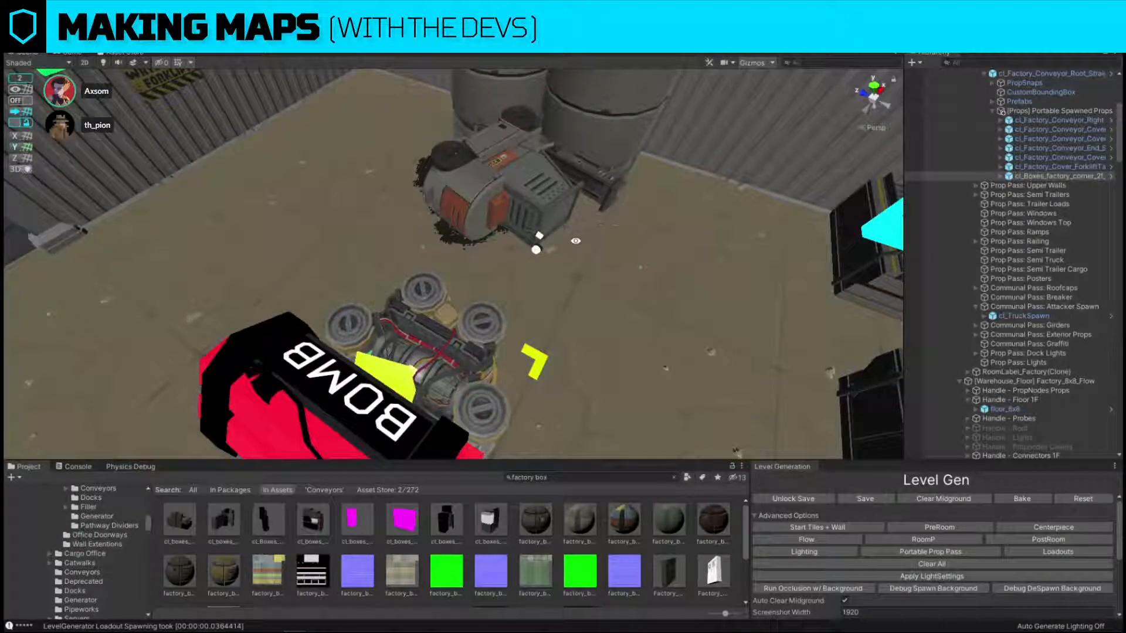
Delete the gray cover from the conveyor stretch leading to the dock.
right_click_drag(623, 247, 689, 172)
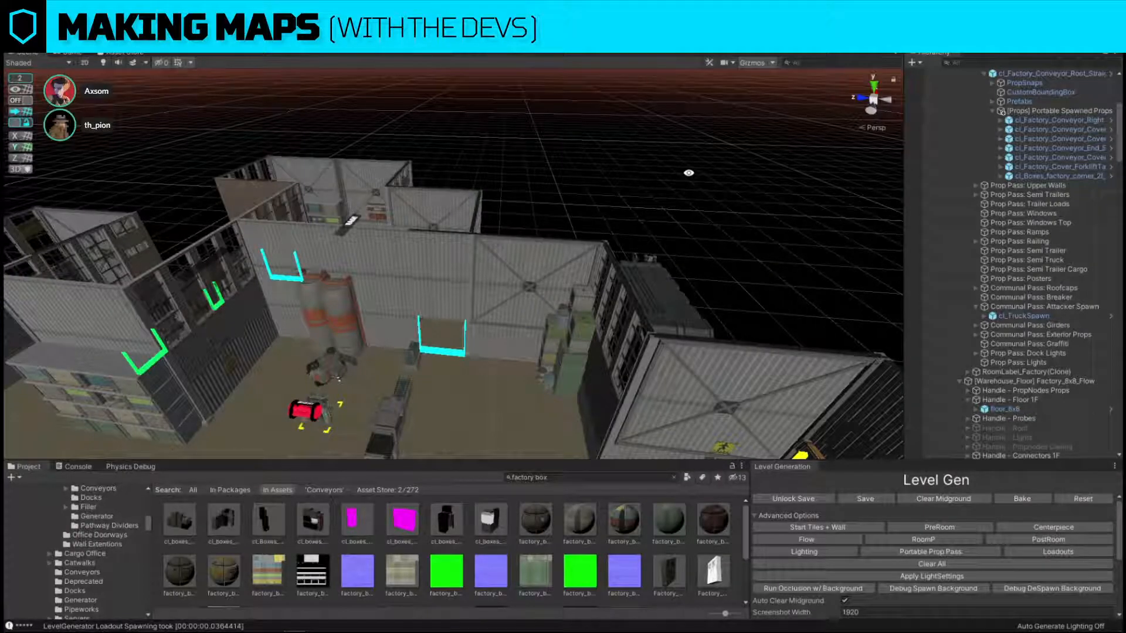
right_click_drag(688, 172, 713, 309)
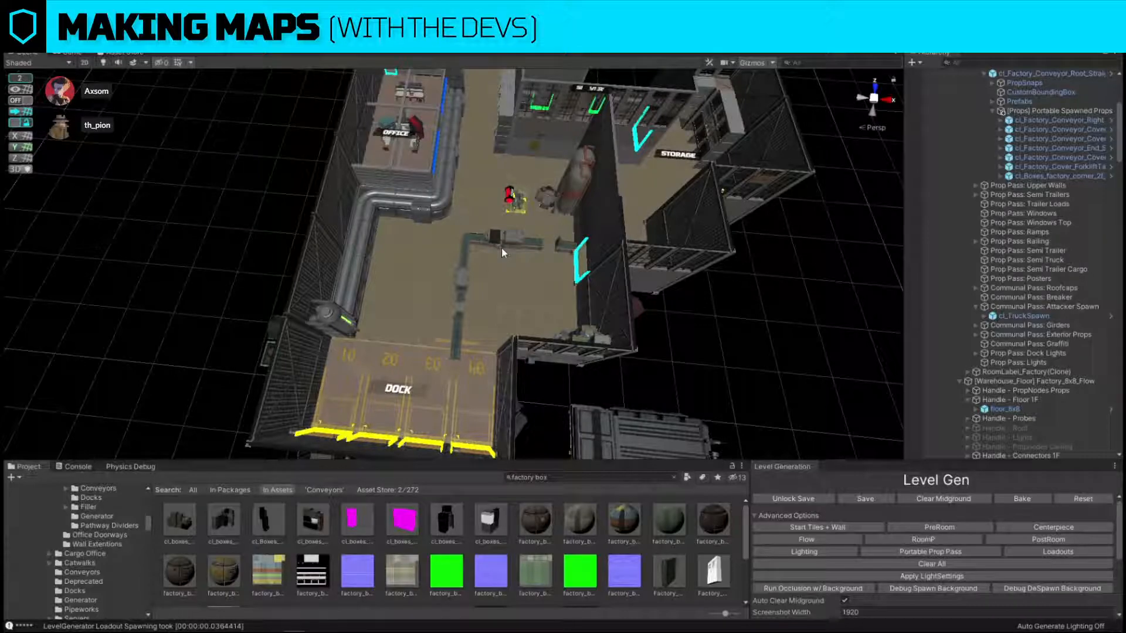
left_click(460, 280)
key("Delete")
right_click_drag(454, 242, 461, 236)
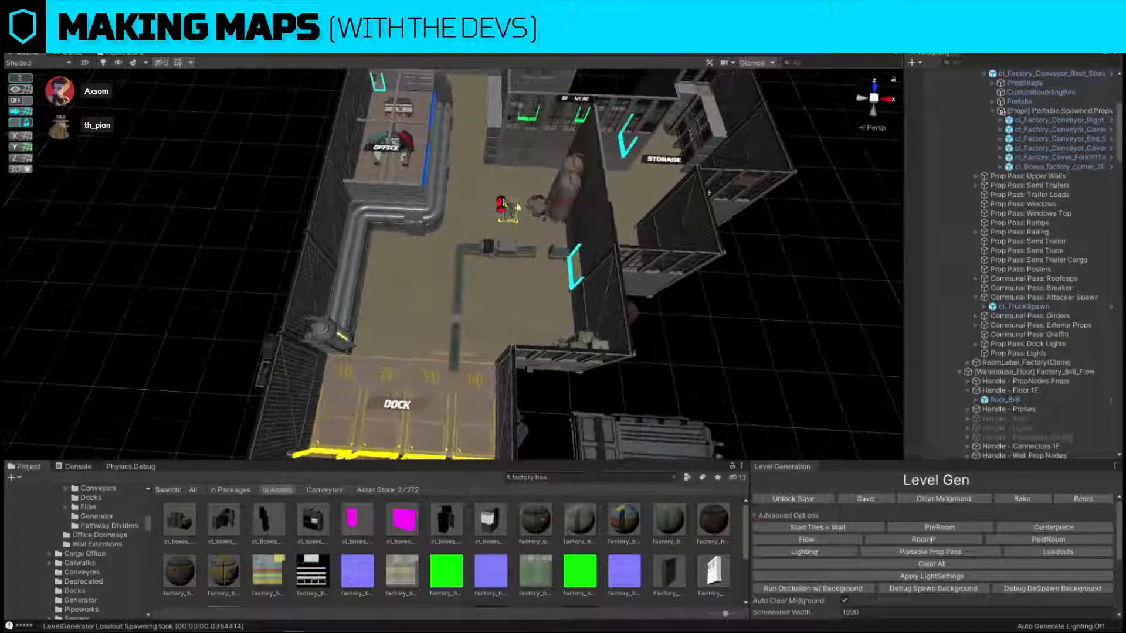
Try shifting the bomb sideways on the factory floor, turn on grid snapping and inspect the bomb's sightline from the dock.
left_click(512, 219)
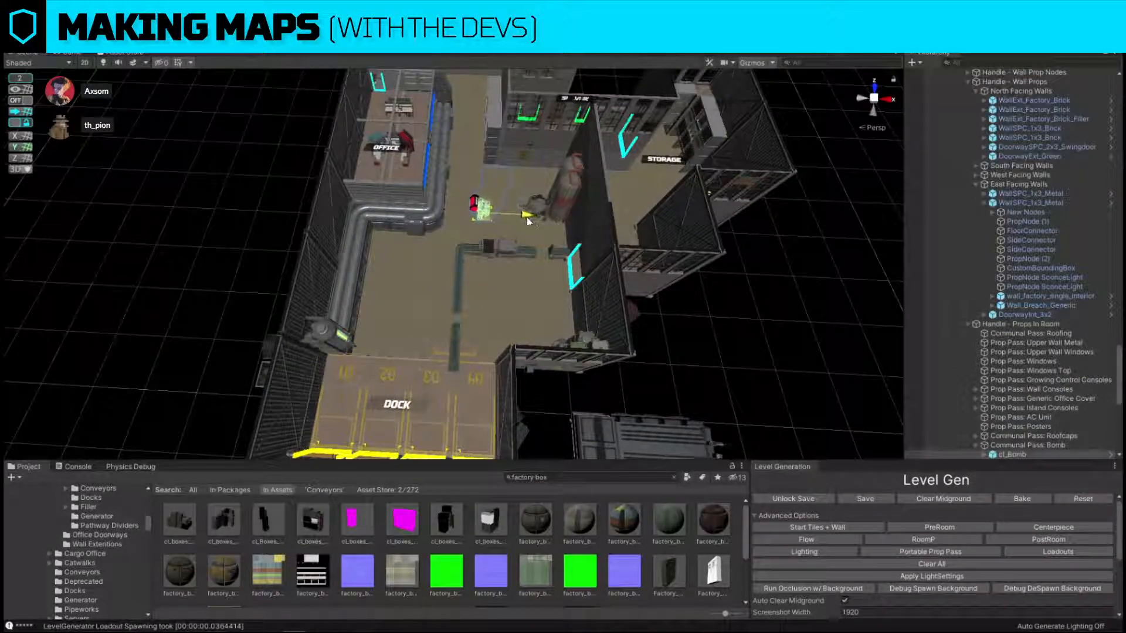
left_click(10, 111)
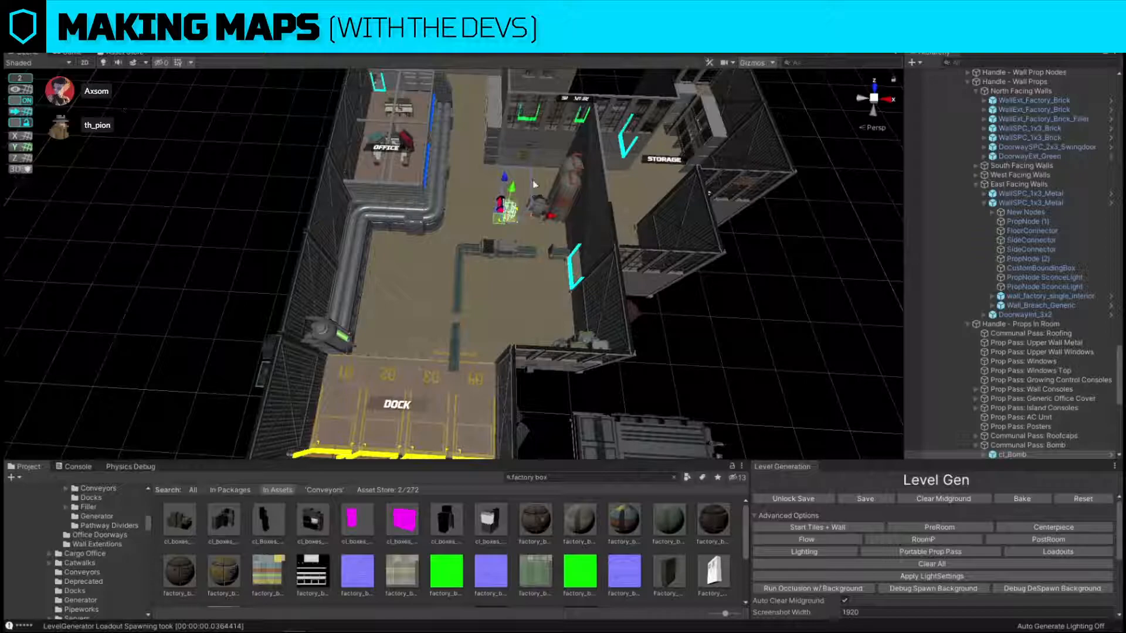
right_click_drag(664, 292, 468, 222)
left_click(455, 292)
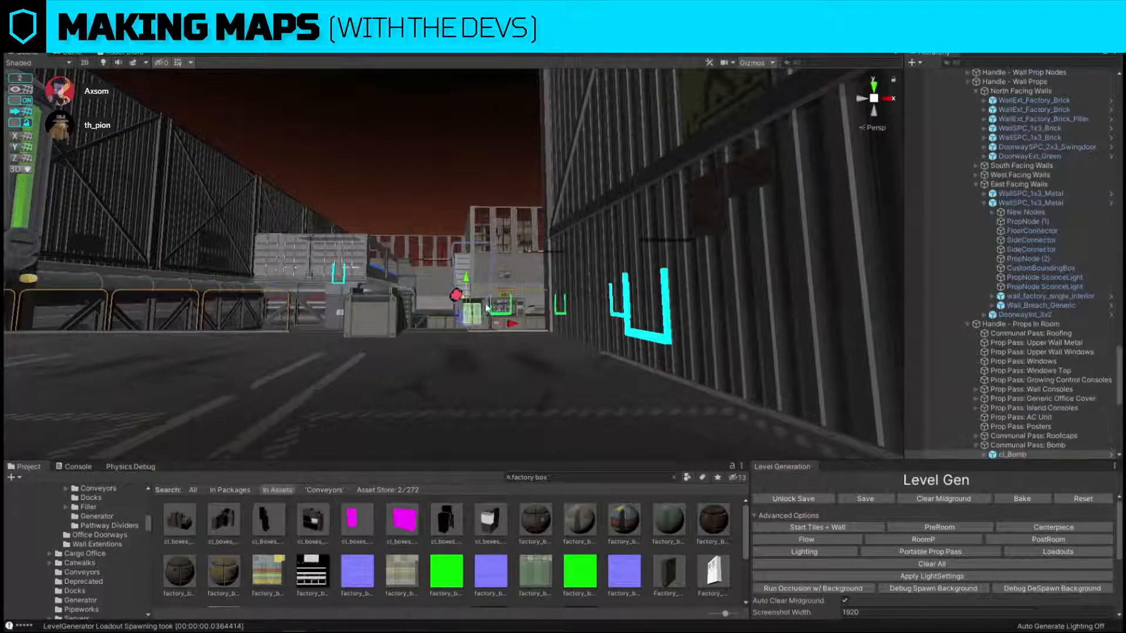
left_click_drag(509, 326, 496, 326)
right_click_drag(389, 220, 384, 190)
key("f")
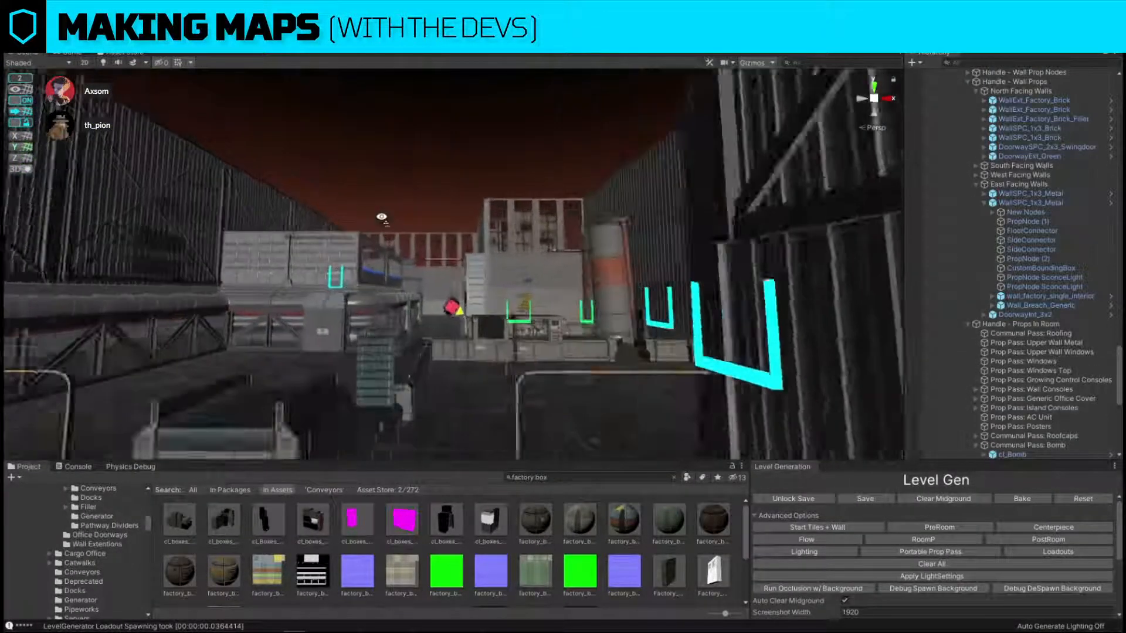
Search the assets for "dummy", place Atk Dummy beside the bomb and deactivate its Atk_stand pose.
left_click(562, 475)
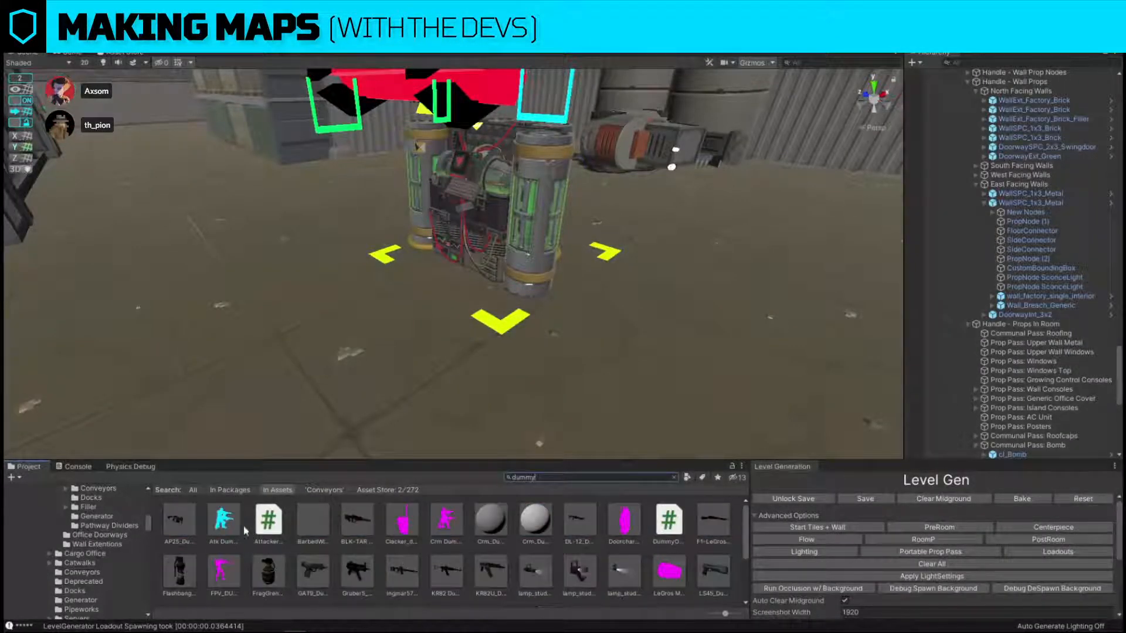
left_click_drag(245, 531, 437, 293)
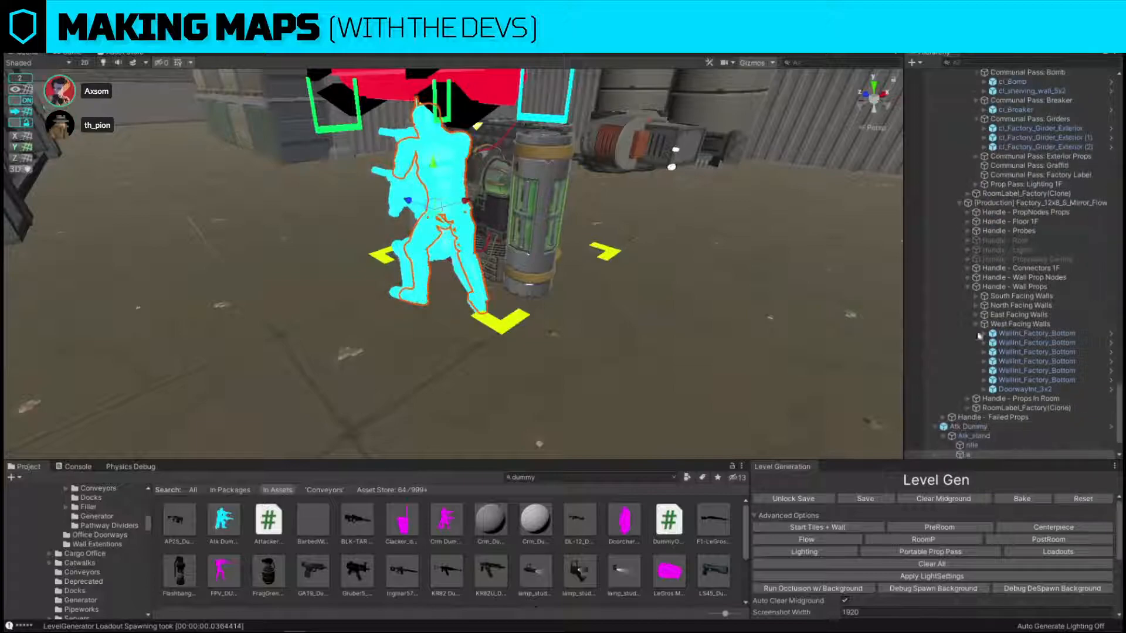
left_click(973, 436)
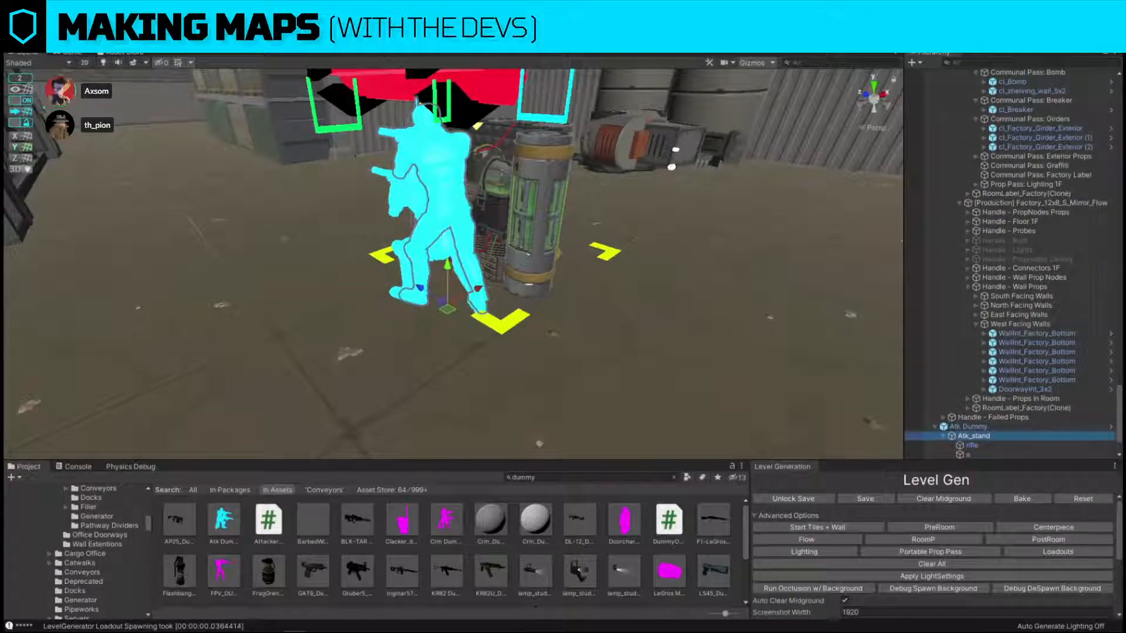
key("alt+shift+a")
Turn off grid snapping and move the crouching attacker dummy close against the bomb.
right_click_drag(674, 167, 504, 305)
left_click(568, 282)
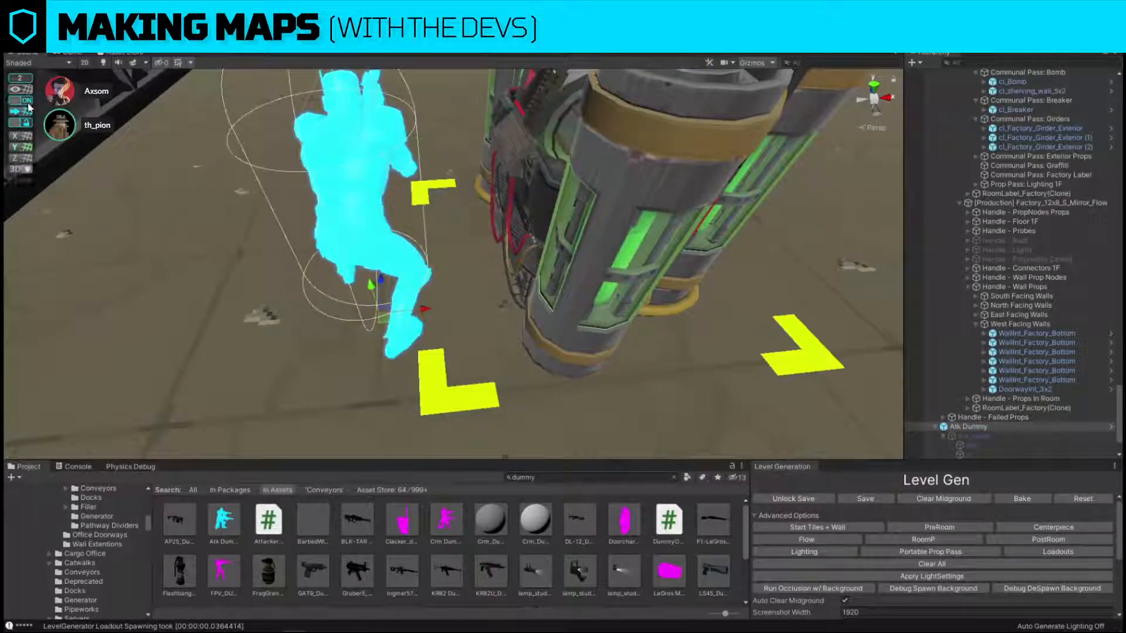
left_click_drag(438, 312, 515, 313)
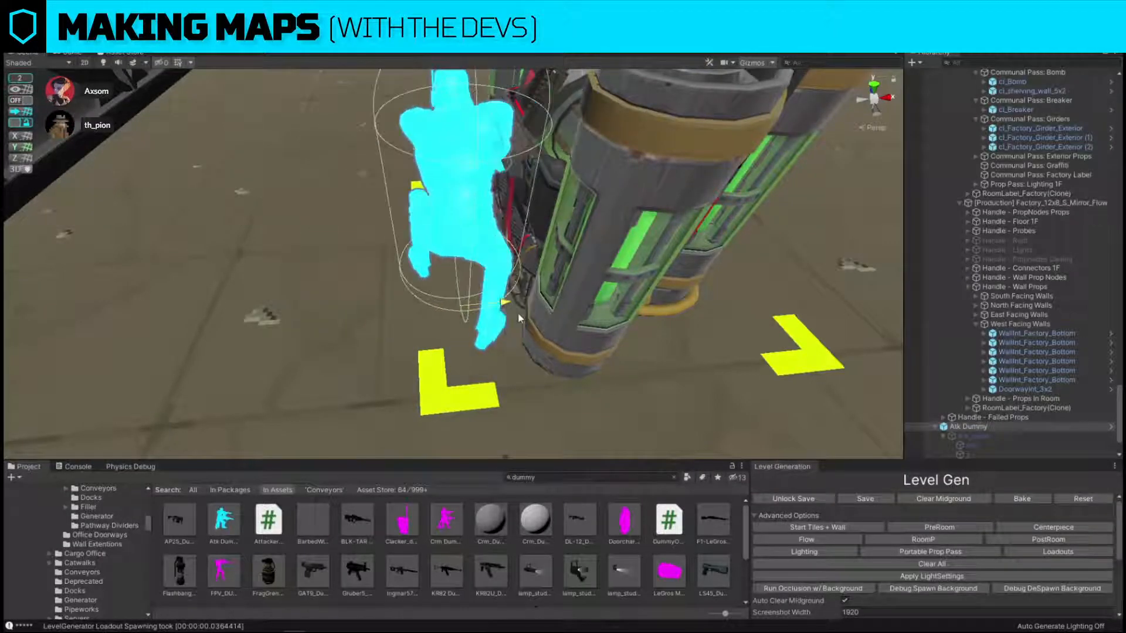
Place FPV_DUMMY on the dock floor by the shutter doors, facing the factory floor, and show its first-person view.
scroll(515, 312, "down", 5)
right_click_drag(515, 313, 609, 406)
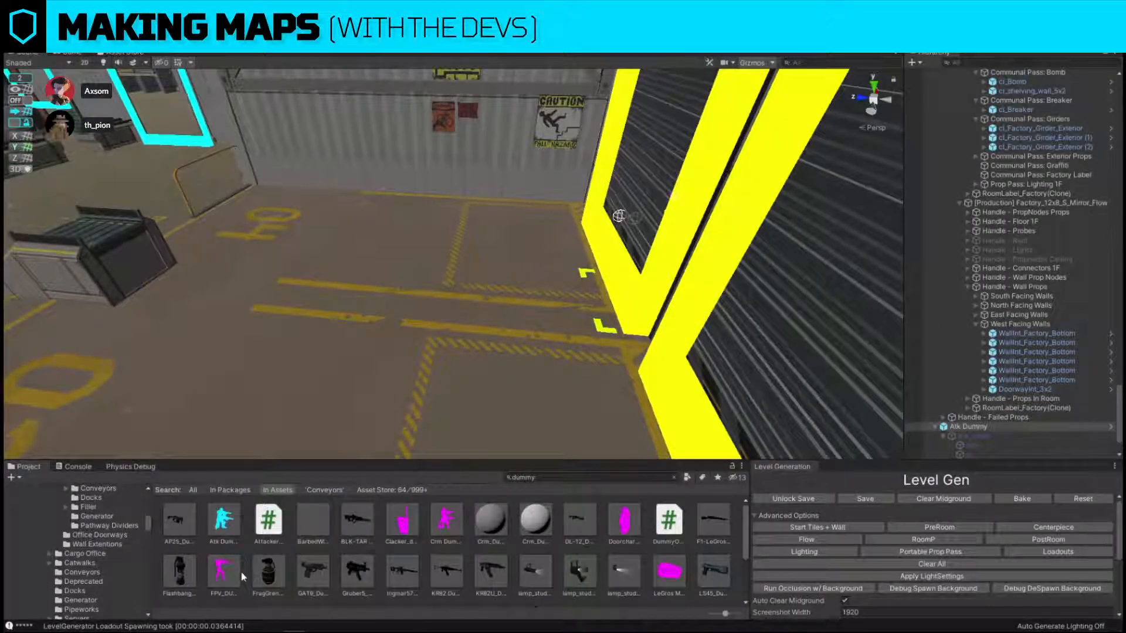
left_click_drag(480, 389, 480, 387)
key("ctrl+p")
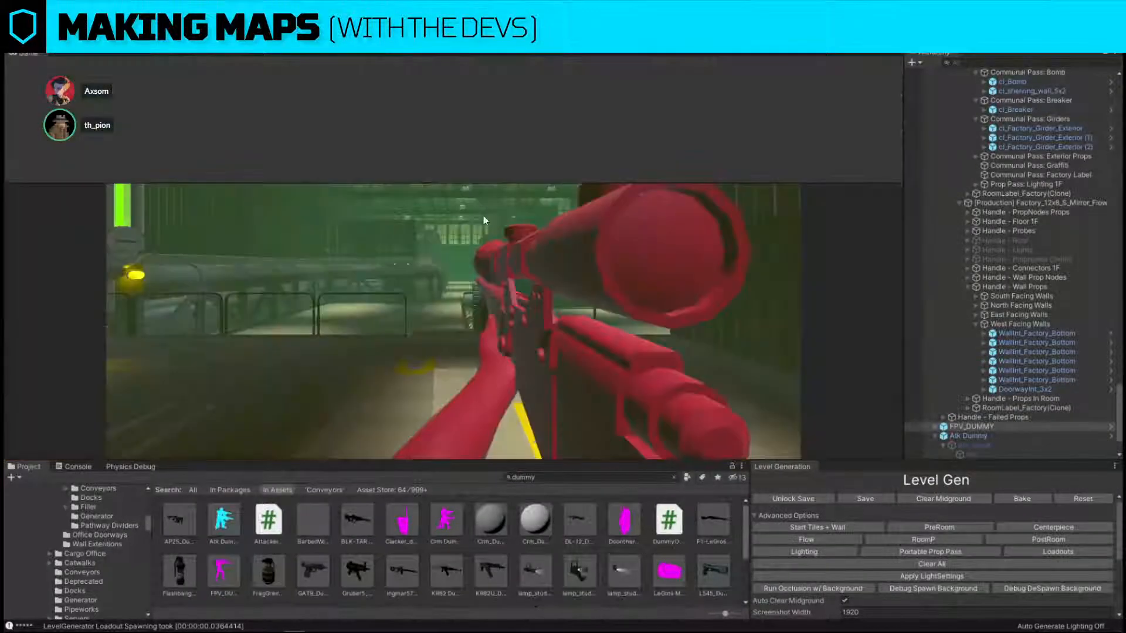
Arrange the Scene and Game views side by side, with the Game view enlarged and set to Free Aspect.
left_click_drag(957, 245, 863, 244)
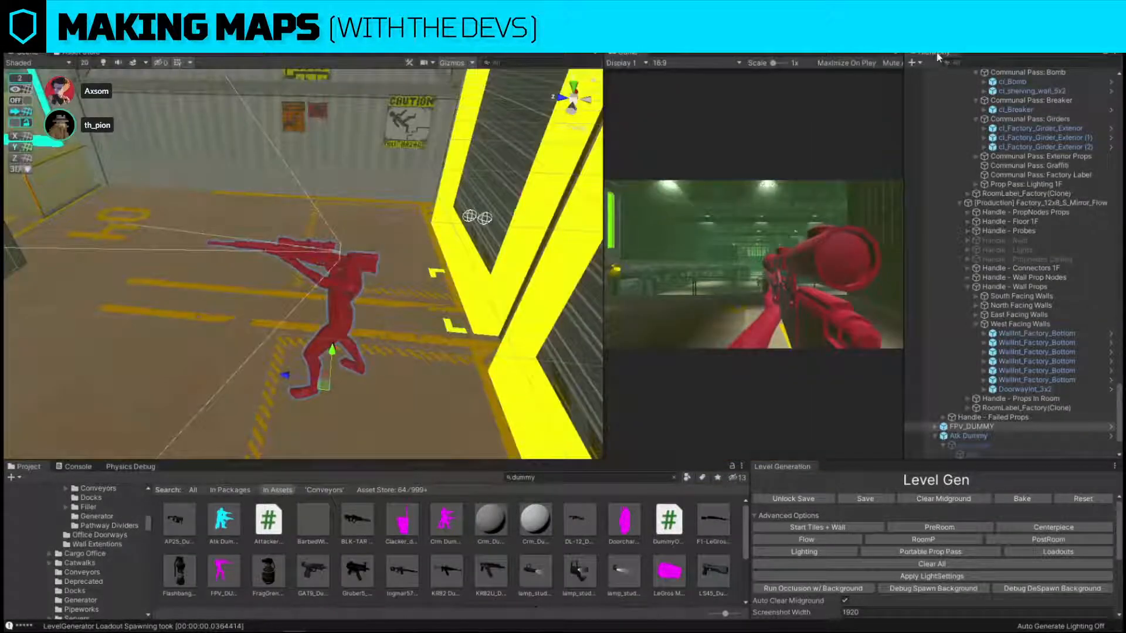
left_click(938, 55)
left_click_drag(938, 55, 661, 222)
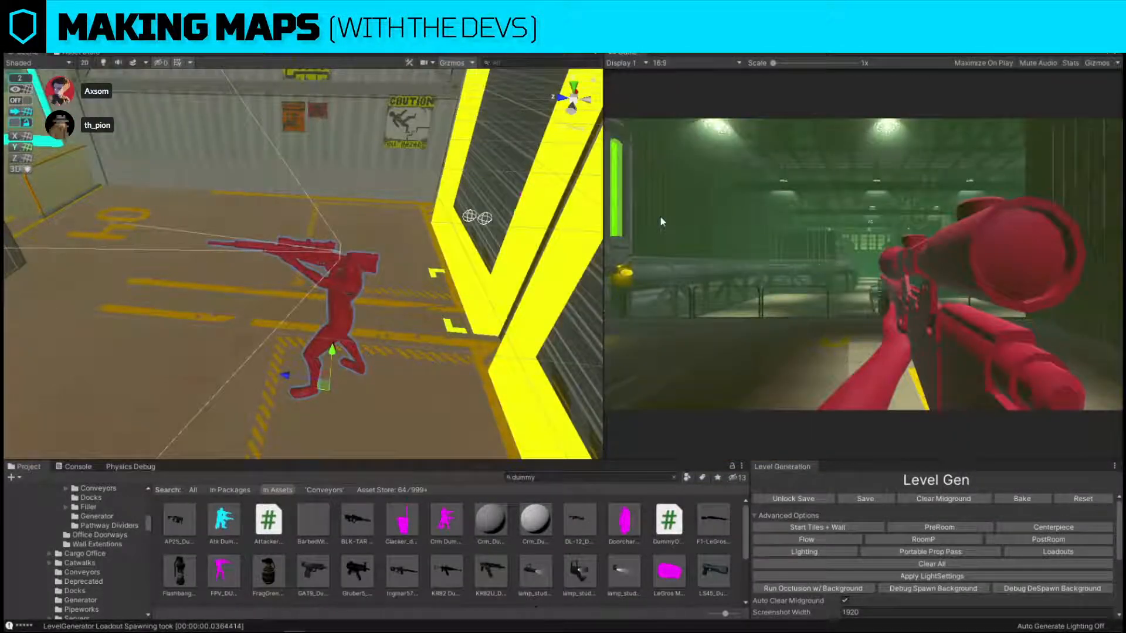
left_click(670, 61)
left_click(678, 81)
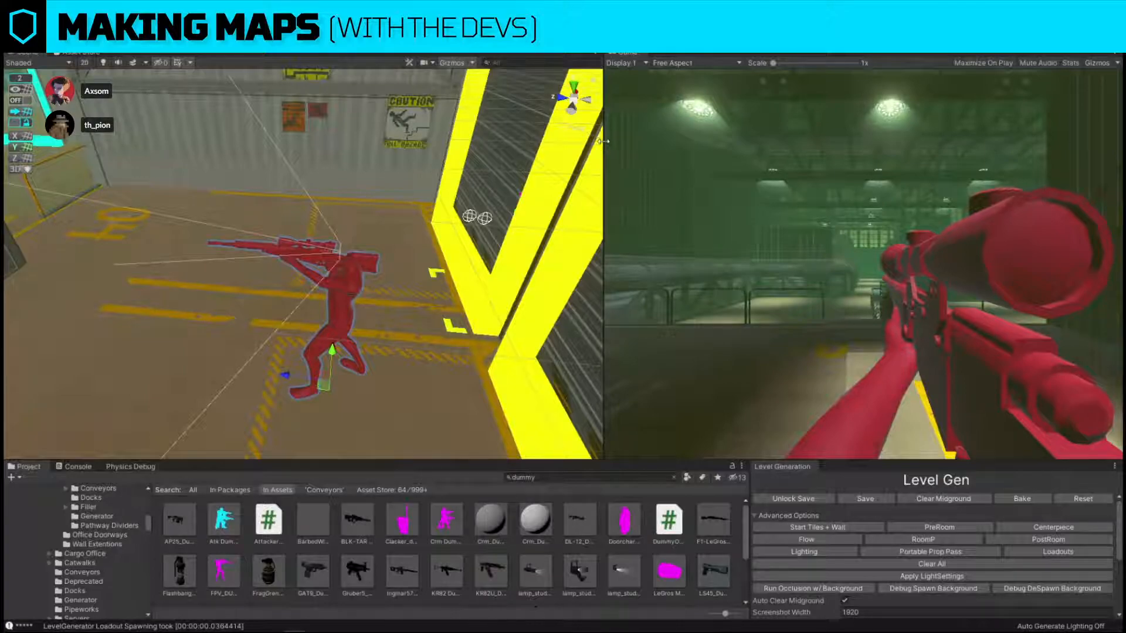
left_click_drag(603, 141, 345, 175)
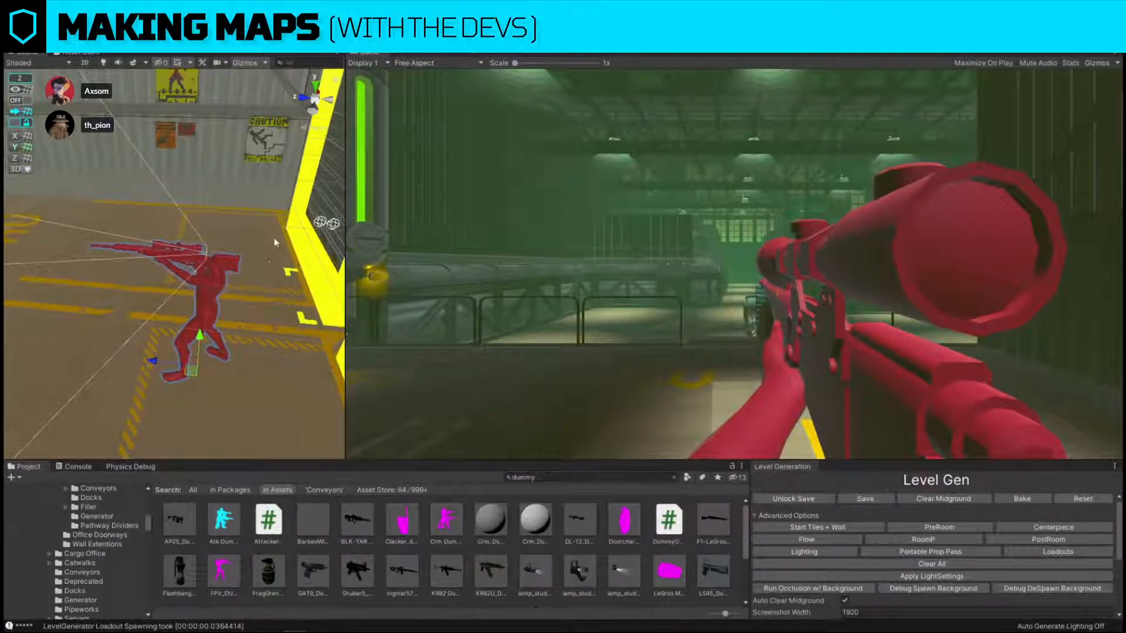
Shift the first-person dummy across dock bay 04 to test its sightline toward the bomb.
right_click_drag(274, 242, 164, 283)
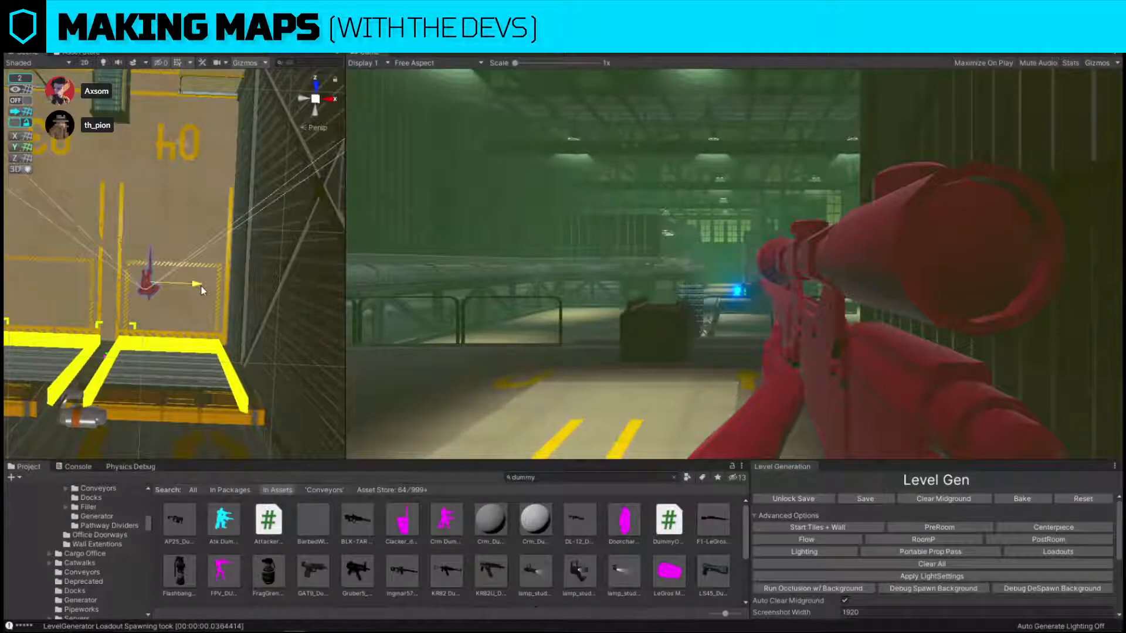
left_click_drag(202, 287, 195, 286)
right_click_drag(109, 311, 225, 321)
Move the attacker dummy around the bomb while checking its exposure in the first-person view, and delete the dummy.
left_click_drag(230, 326, 280, 393)
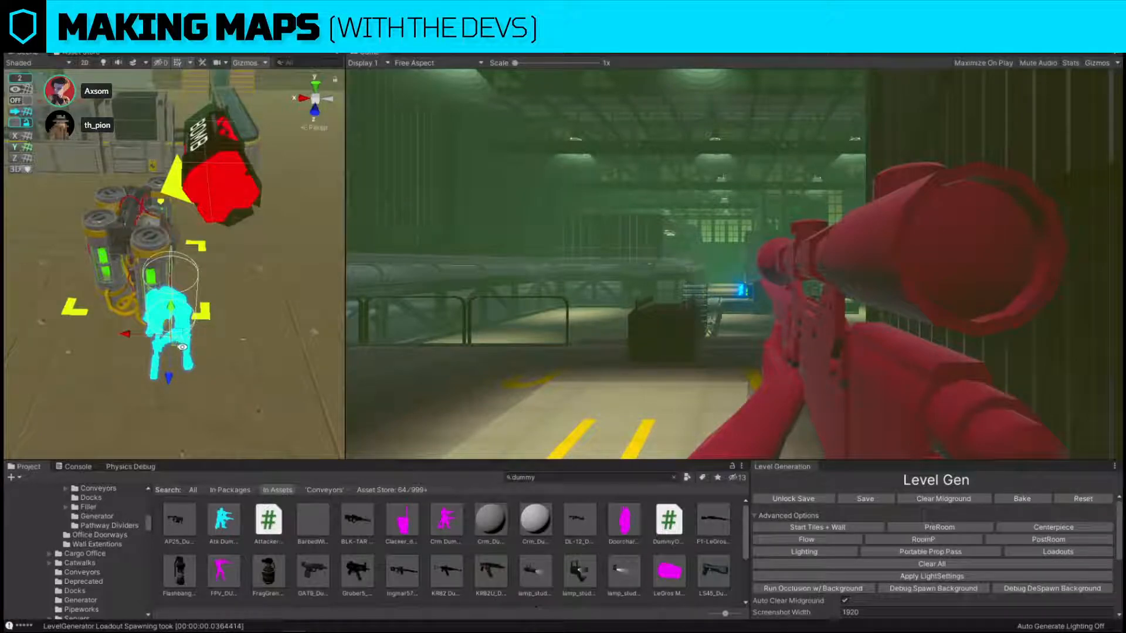
left_click_drag(179, 345, 205, 352)
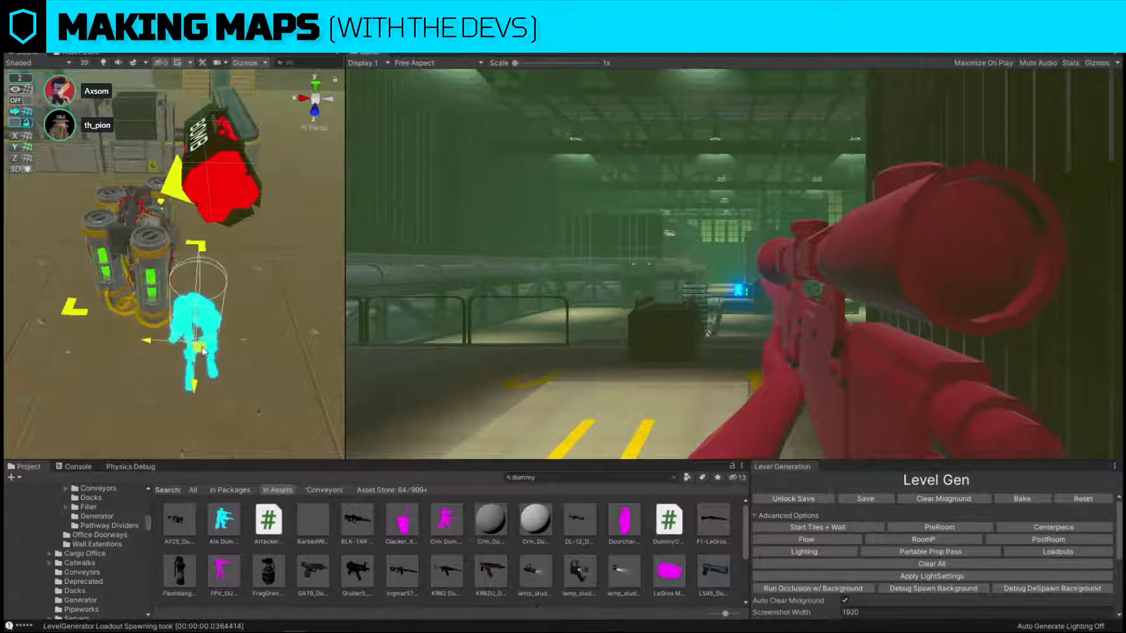
left_click_drag(235, 312, 202, 295)
left_click_drag(168, 348, 205, 377)
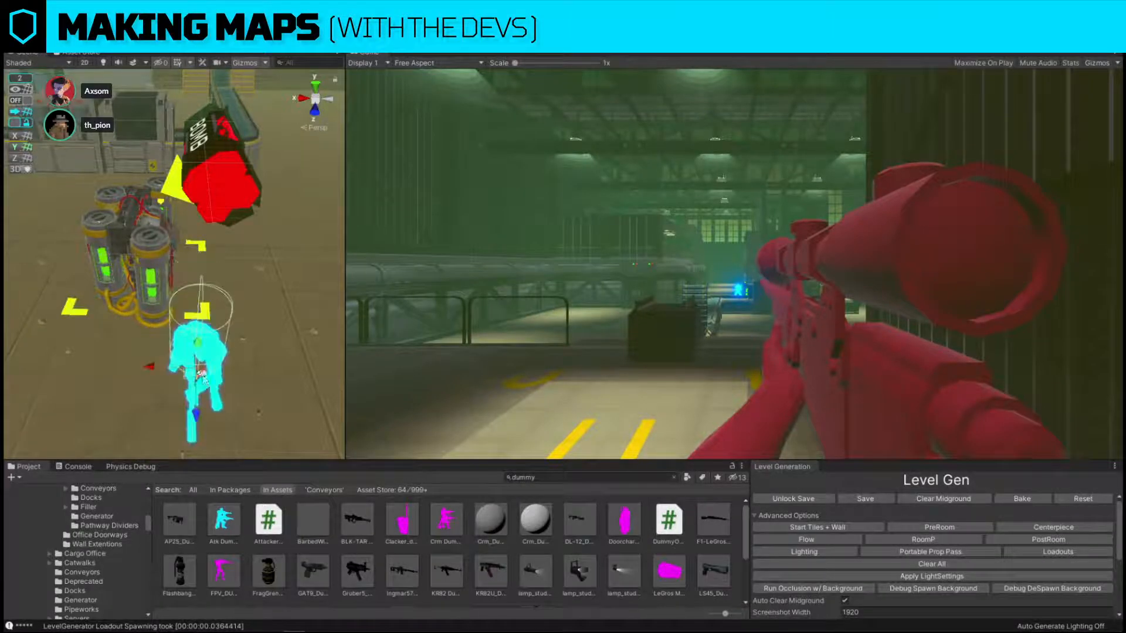
left_click_drag(199, 416, 216, 388)
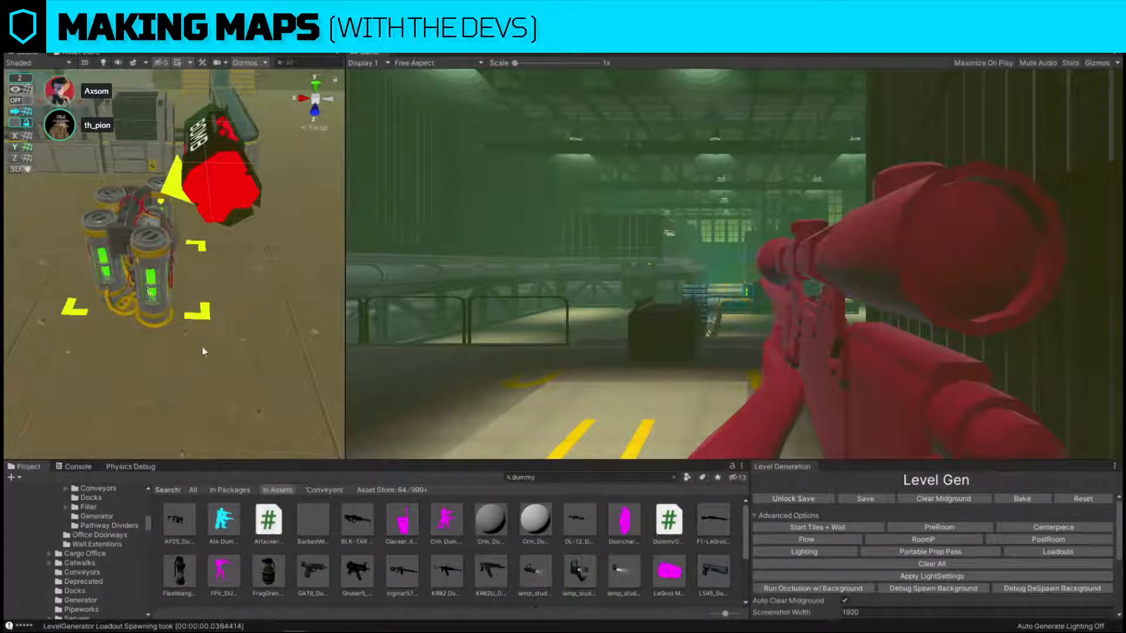
Merge the Game view back into the Scene view's group and return to the full-width scene.
right_click_drag(118, 437, 116, 371)
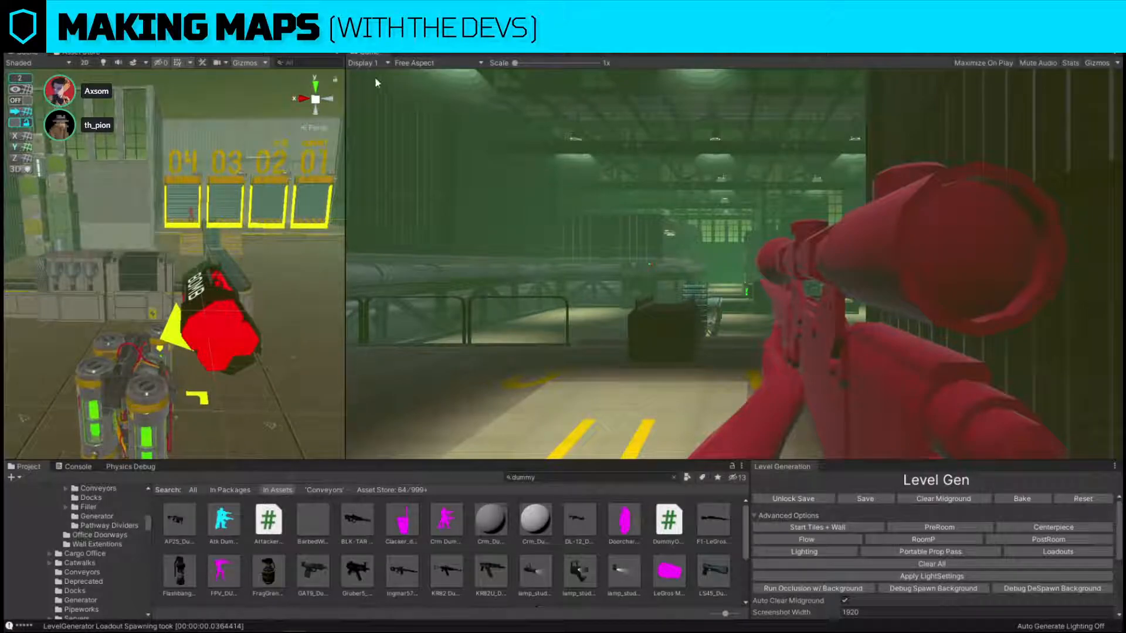
left_click_drag(360, 57, 63, 55)
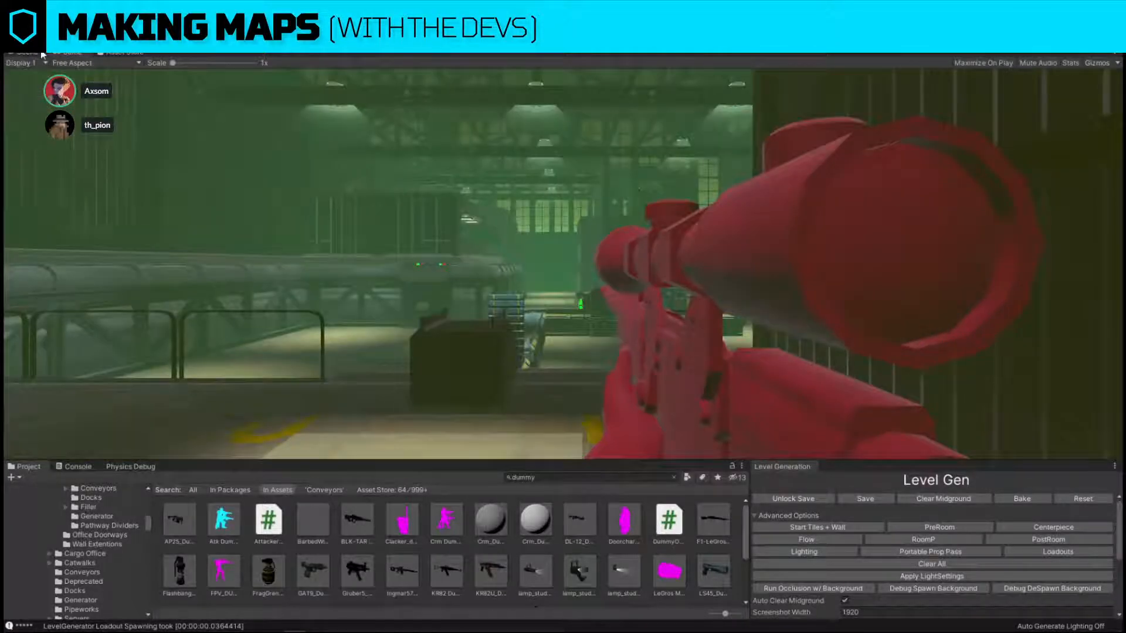
left_click(41, 54)
Delete the red first-person sniper dummy from dock bay 04.
left_click_drag(536, 229, 532, 302, "alt")
scroll(533, 302, "down", 5)
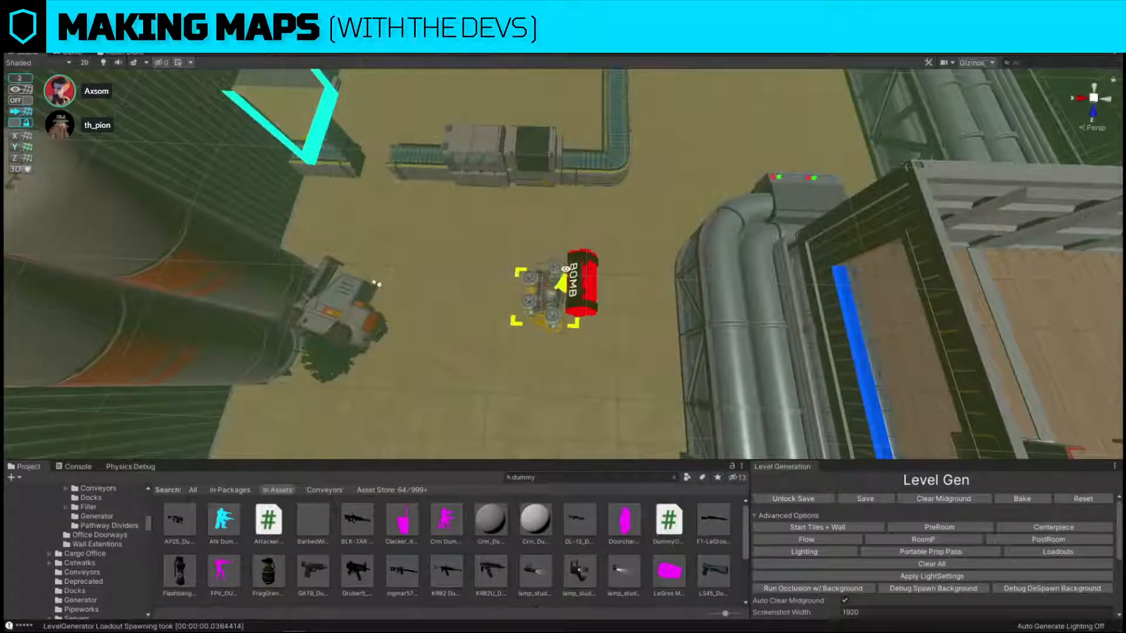
left_click_drag(344, 201, 563, 173, "alt")
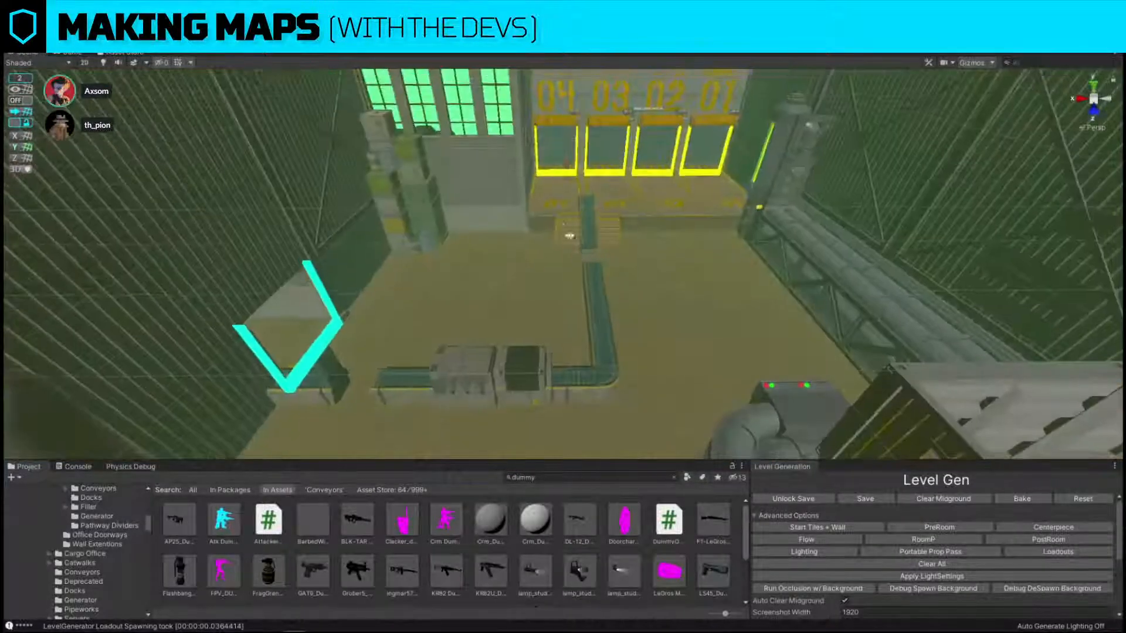
left_click(564, 172)
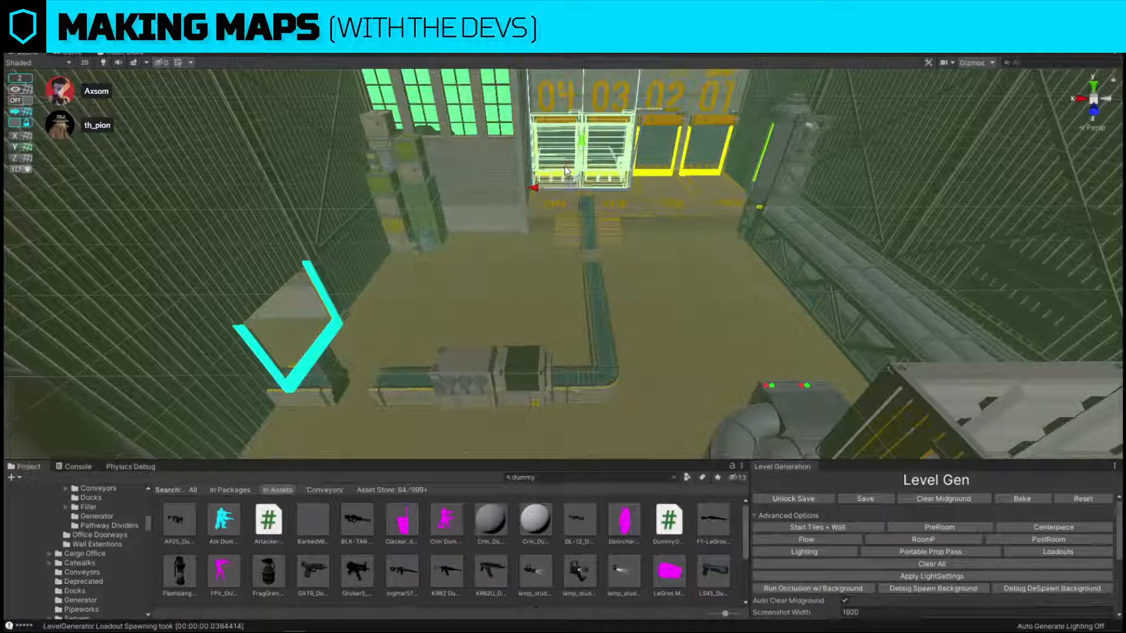
left_click_drag(600, 226, 589, 267, "alt")
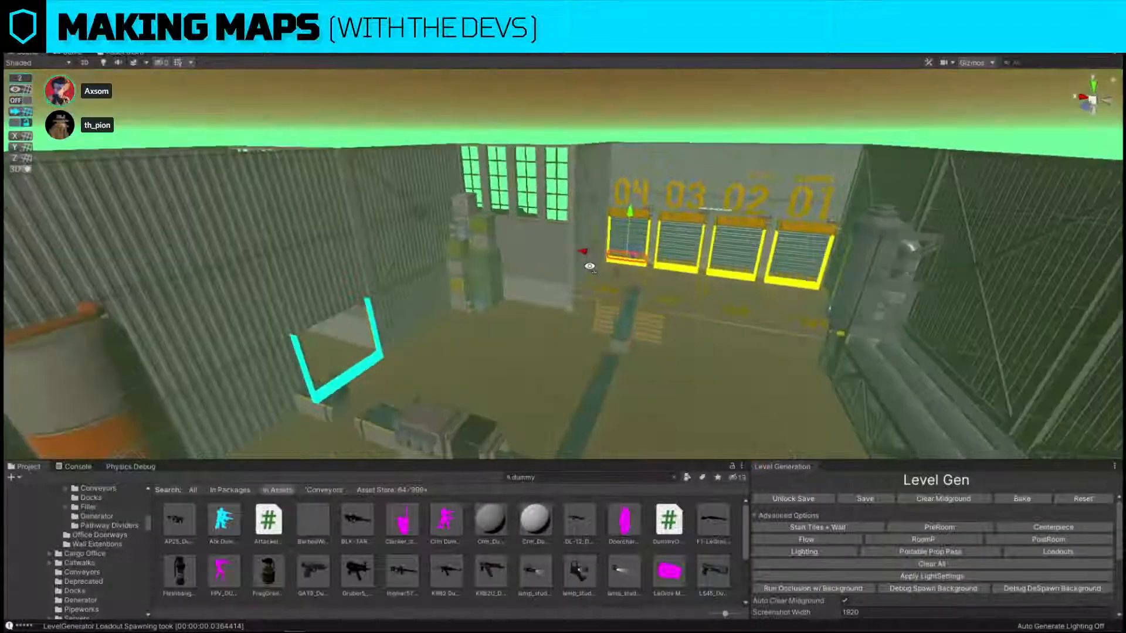
right_click_drag(590, 267, 387, 313)
key("w")
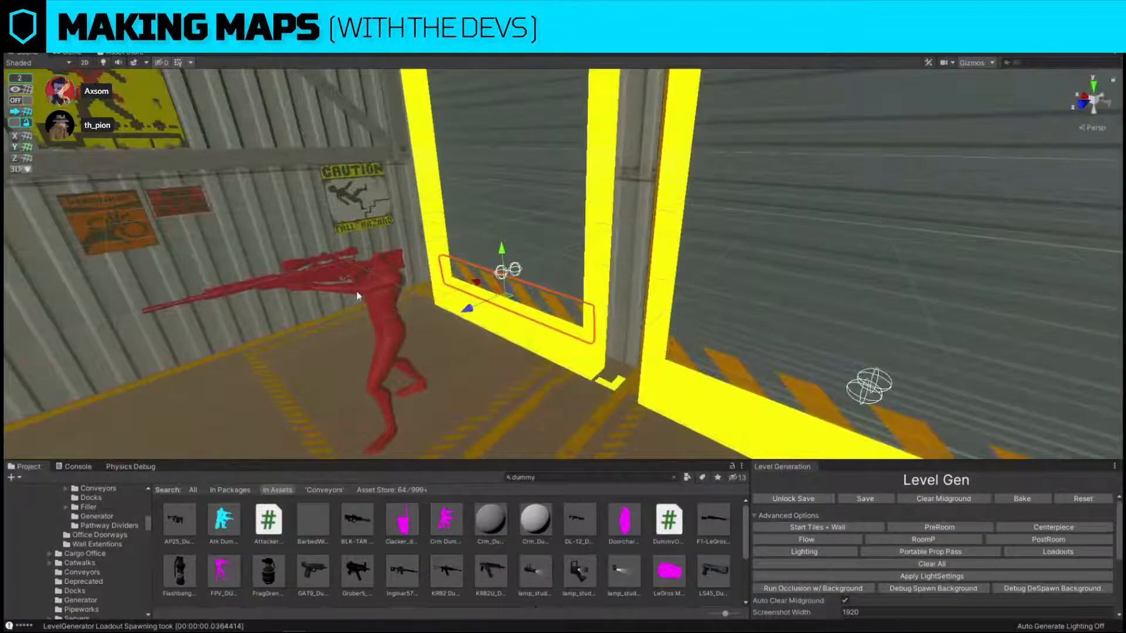
left_click(374, 282)
Turn on grid snapping, duplicate the conveyor bend near the bomb and move the copy to the conveyor's end on the dock.
right_click_drag(530, 279, 520, 335)
key("w")
key("s")
right_click_drag(593, 372, 547, 352)
right_click_drag(621, 367, 384, 364)
key("w")
left_click(700, 239)
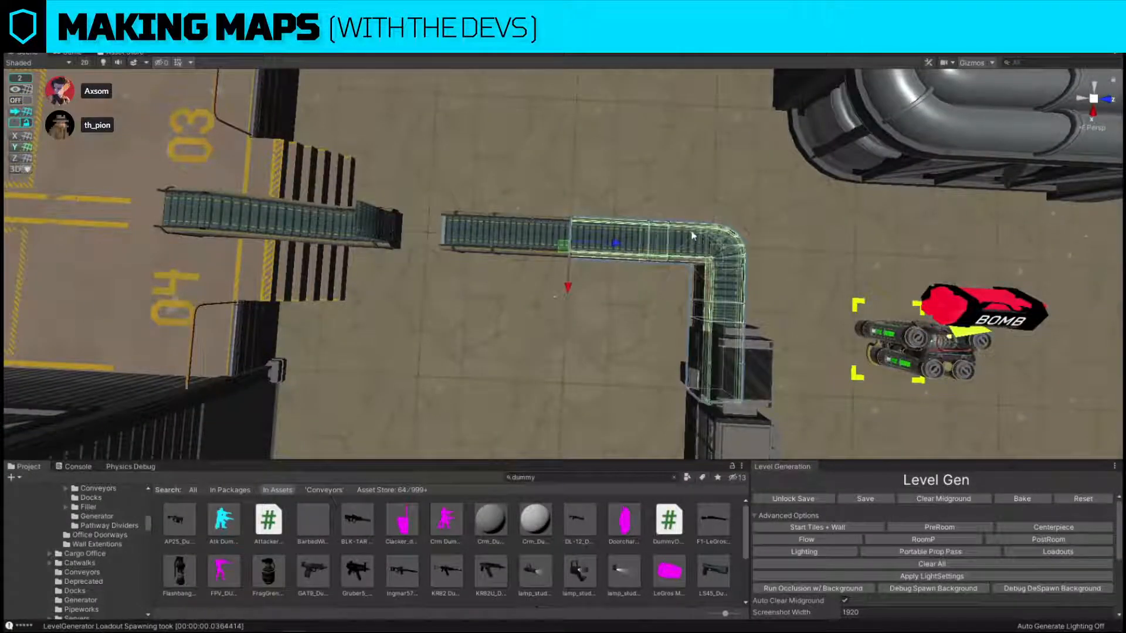
left_click(697, 238)
left_click(20, 100)
right_click_drag(332, 189, 351, 190)
key("a")
key("ctrl+d")
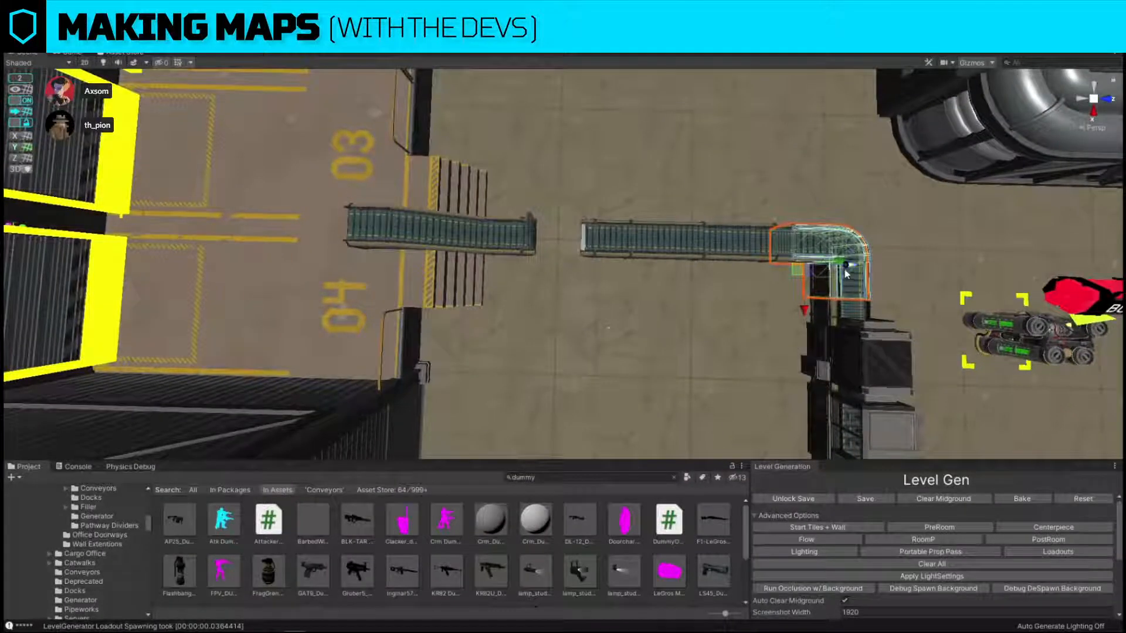
left_click_drag(850, 269, 348, 231)
Turn off grid snapping, rotate the copied bend and fit it onto the dock conveyor's end, turning toward bay 03.
key("w")
key("a")
right_click_drag(349, 231, 320, 116)
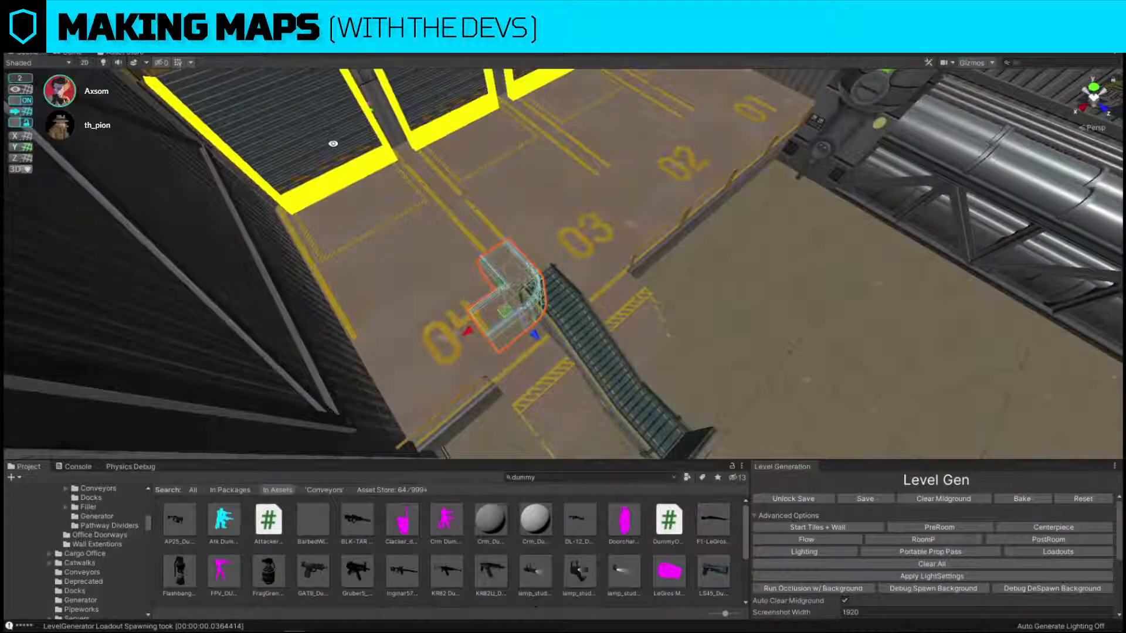
right_click_drag(516, 325, 613, 350, "alt")
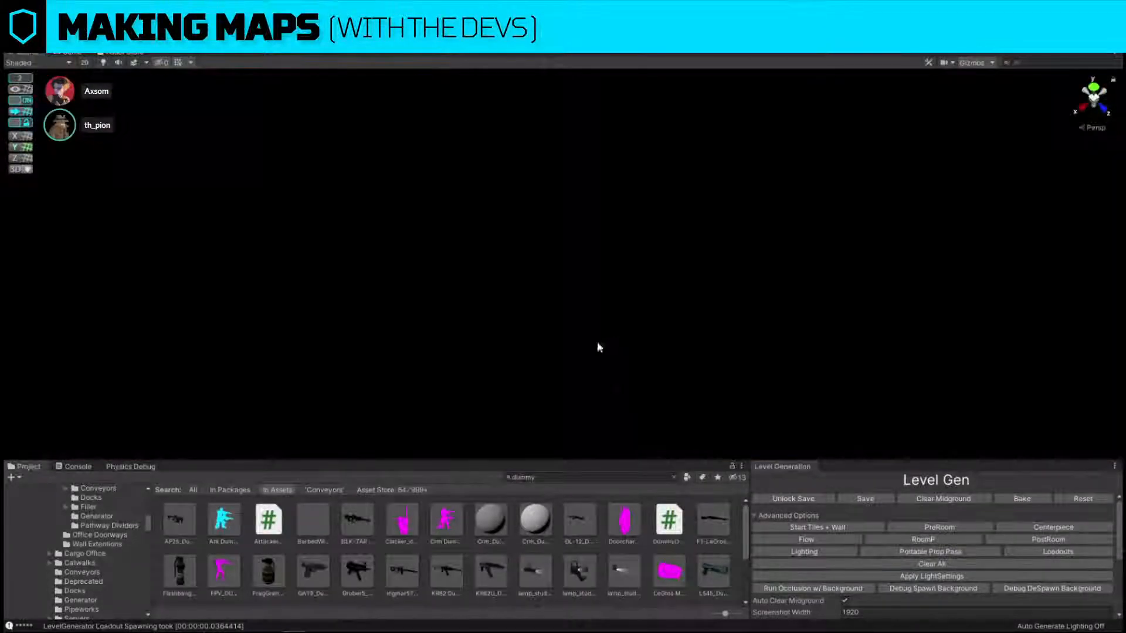
key("f")
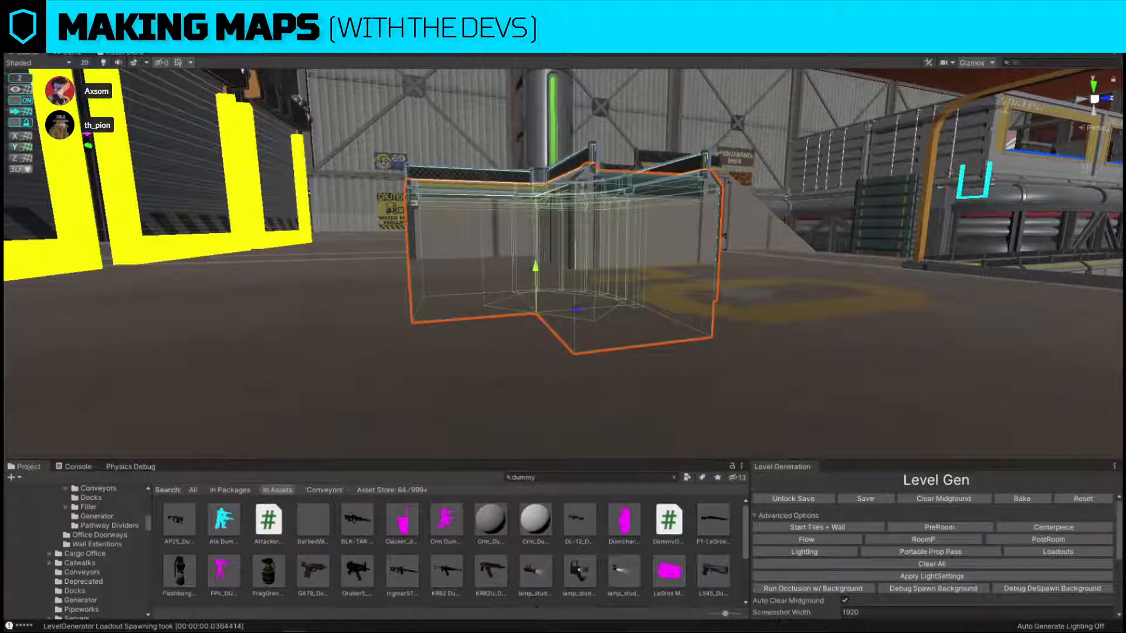
left_click(22, 101)
right_click_drag(422, 147, 582, 240)
key("e")
left_click_drag(591, 288, 821, 282)
mouse_move(739, 264)
right_mouse_down()
mouse_move(675, 190)
mouse_move(741, 249)
right_mouse_up()
left_click_drag(585, 363, 465, 362)
right_click_drag(470, 360, 417, 286)
left_click_drag(397, 356, 392, 327)
right_click_drag(394, 328, 625, 319)
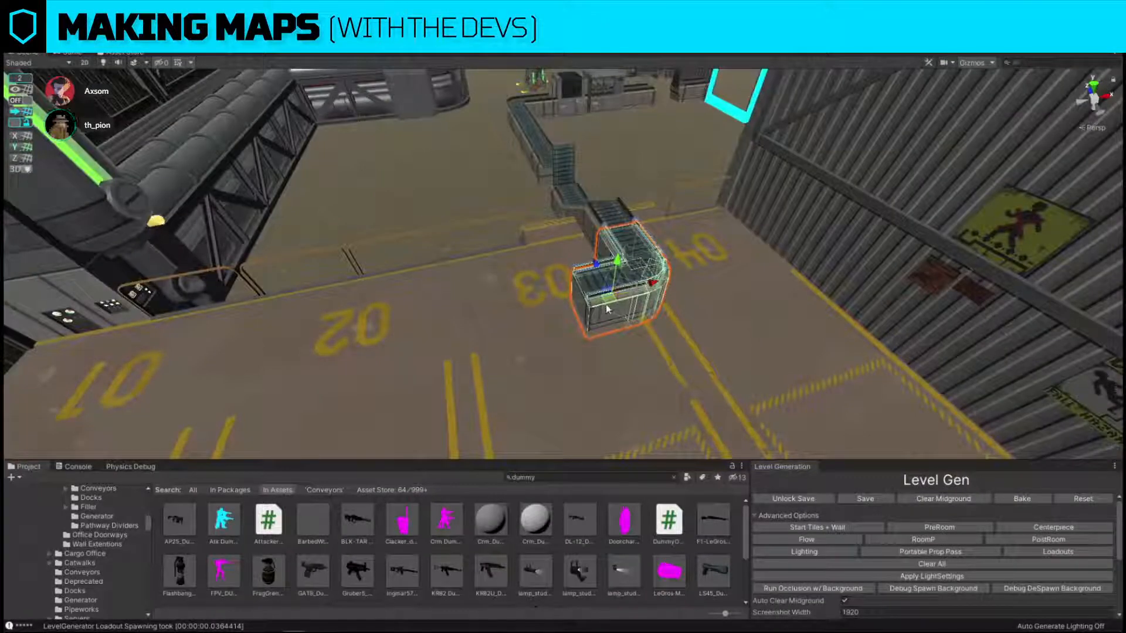
Duplicate the dock conveyor bend, move the copy between bays 02 and 03, and replace it with the straight conveyor_4x prefab.
key("ctrl+d")
left_click_drag(608, 300, 477, 324)
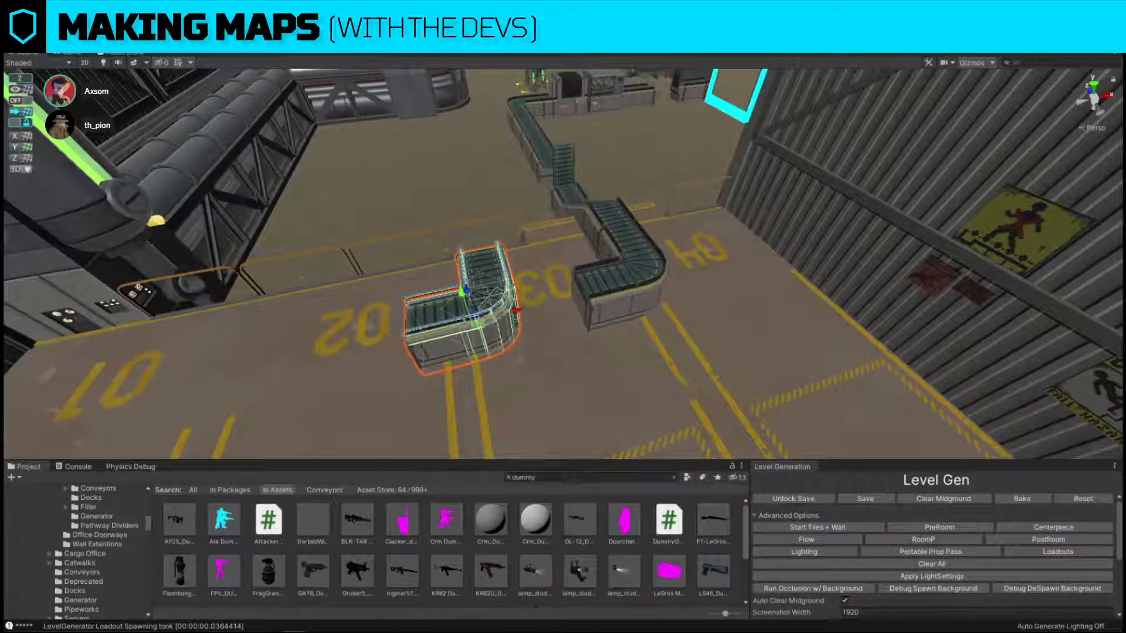
left_click(1124, 173)
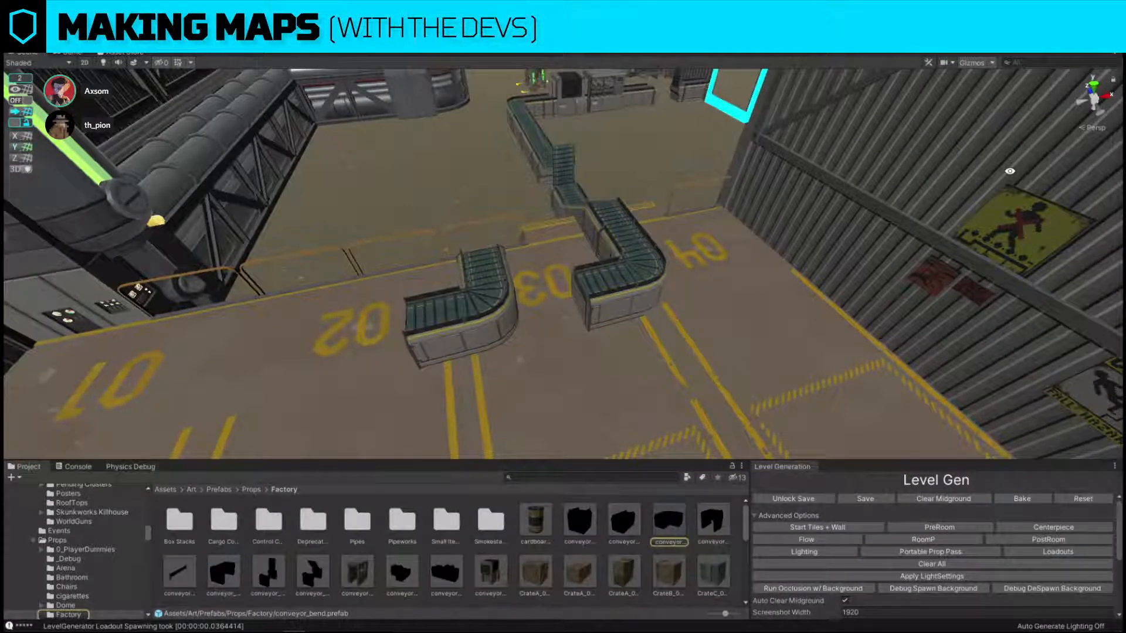
left_click(458, 316)
key("ctrl+shift+r")
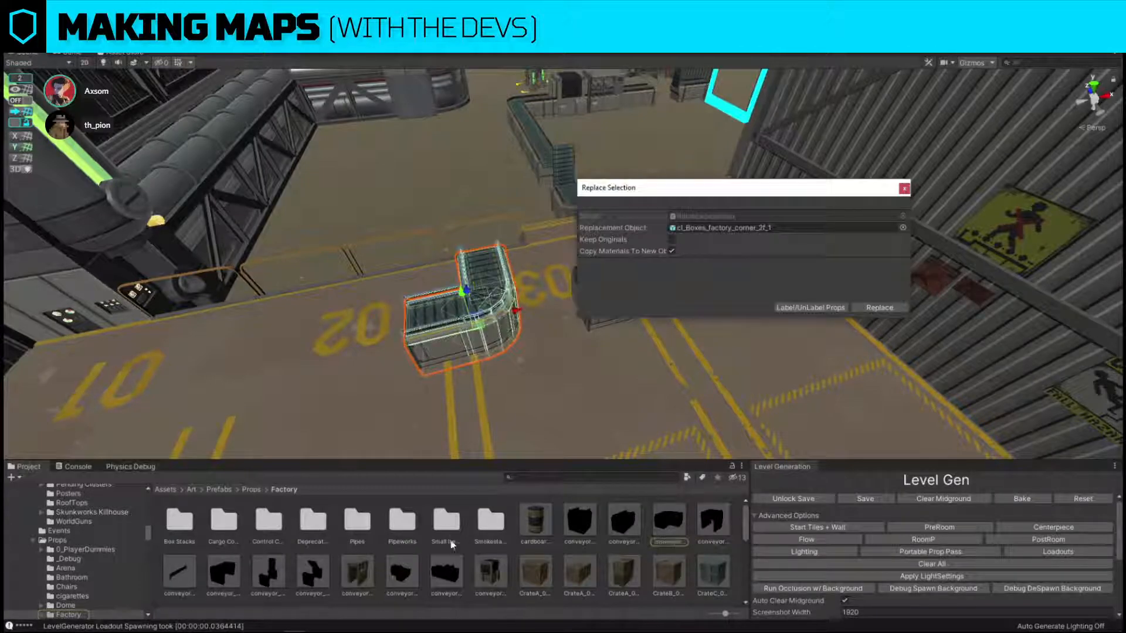
left_click_drag(636, 533, 733, 228)
left_click(880, 307)
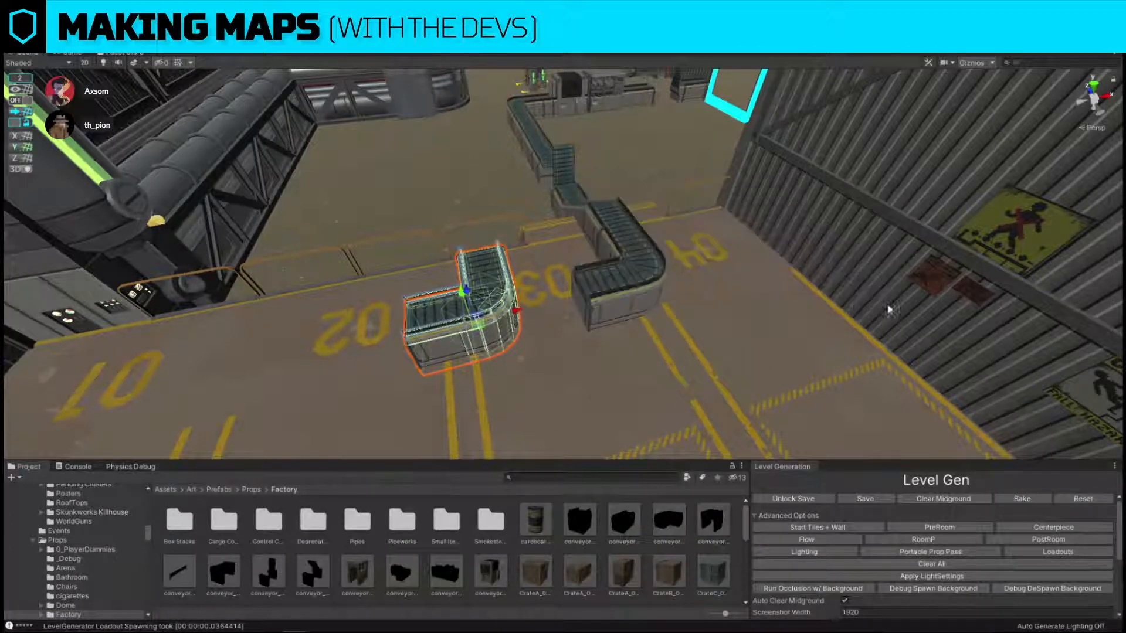
Rotate the straight conveyor section to run across the dock, in line with the bend's open end.
left_click(486, 318)
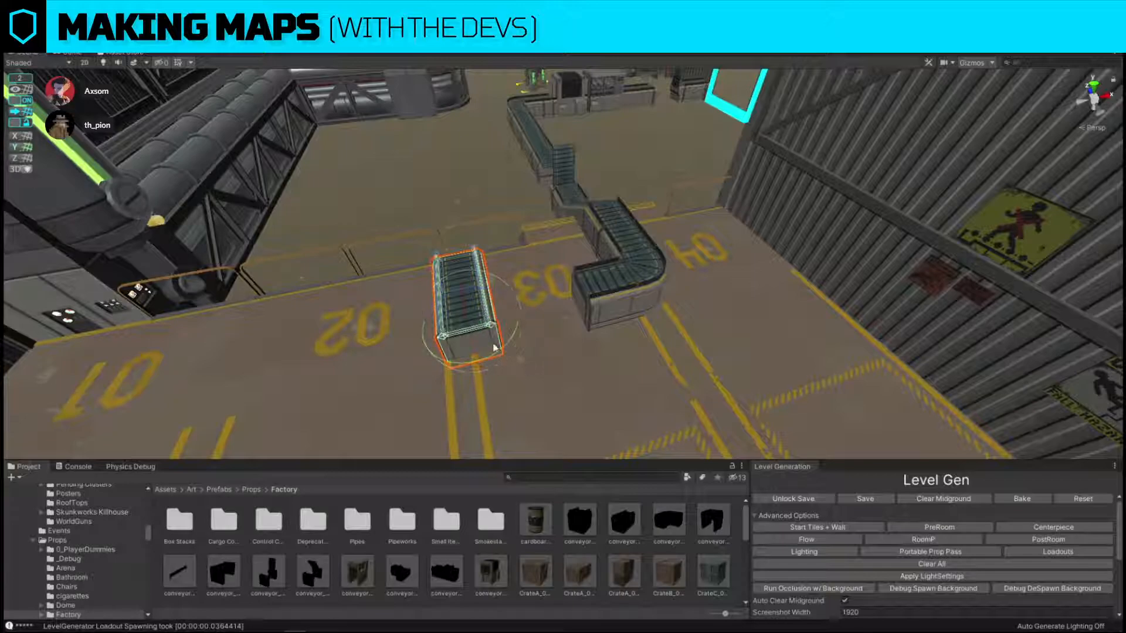
left_click_drag(493, 348, 578, 334, "ctrl")
key("ctrl+z")
left_click_drag(488, 353, 651, 334, "ctrl")
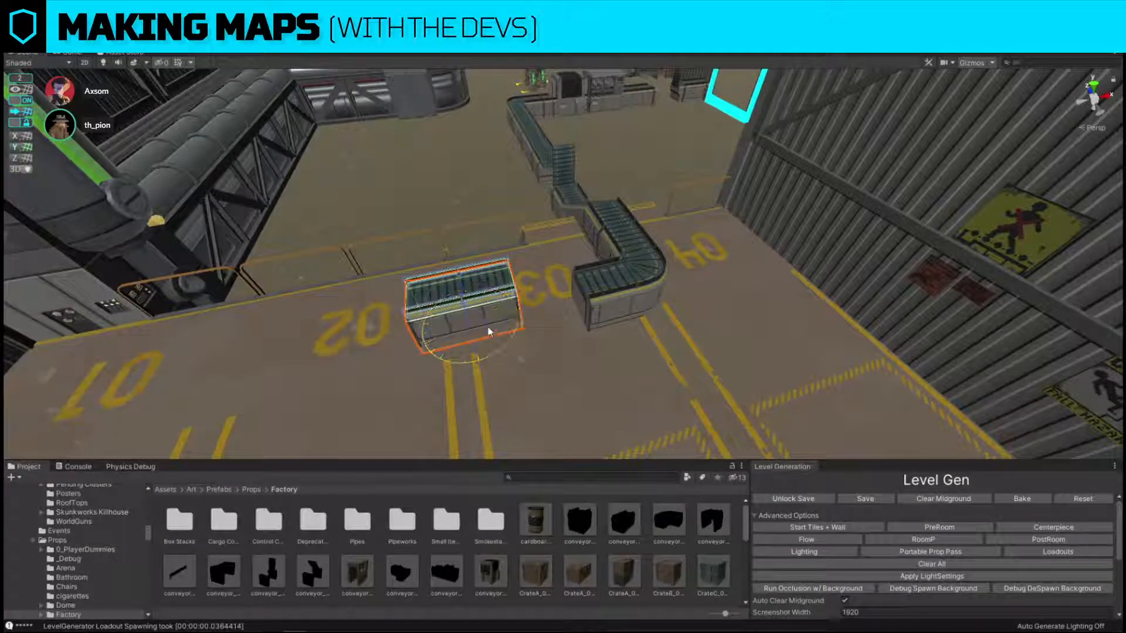
Move the straight section toward bay 03 and, with grid snapping off, fit it flush against the bend's open end.
key("w")
left_click_drag(472, 326, 568, 351)
left_click(20, 103)
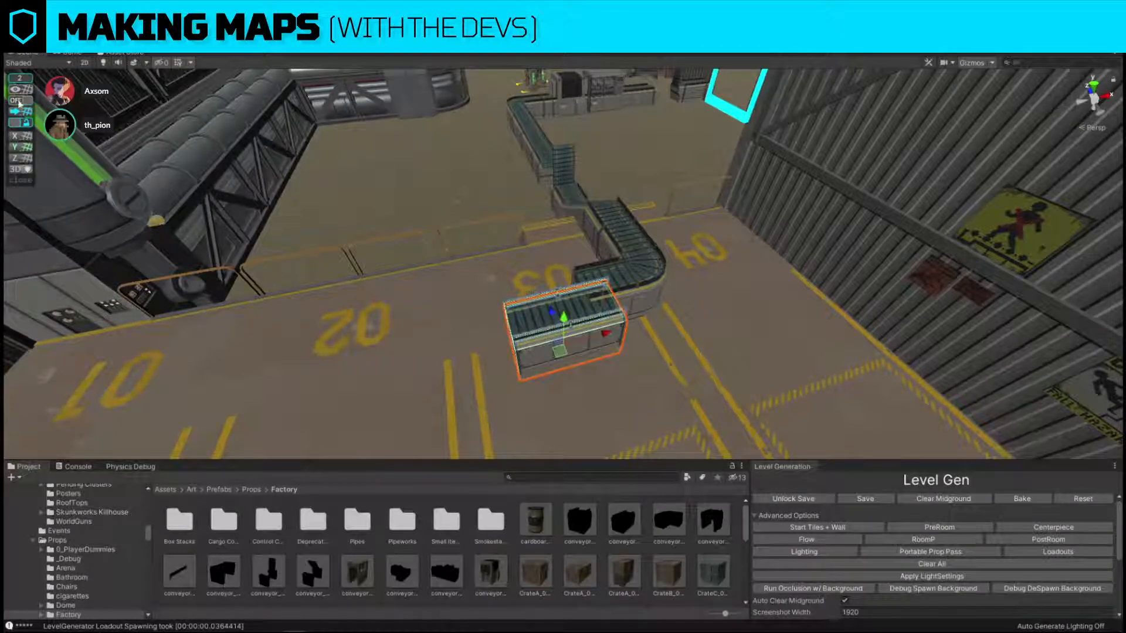
key("f")
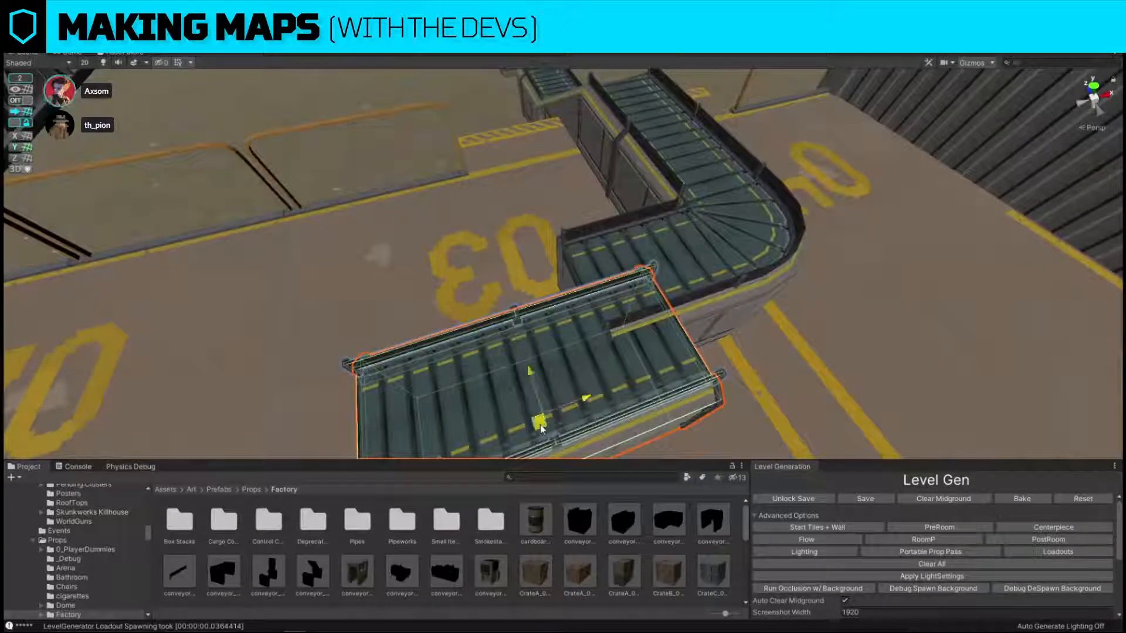
left_click_drag(540, 428, 478, 384)
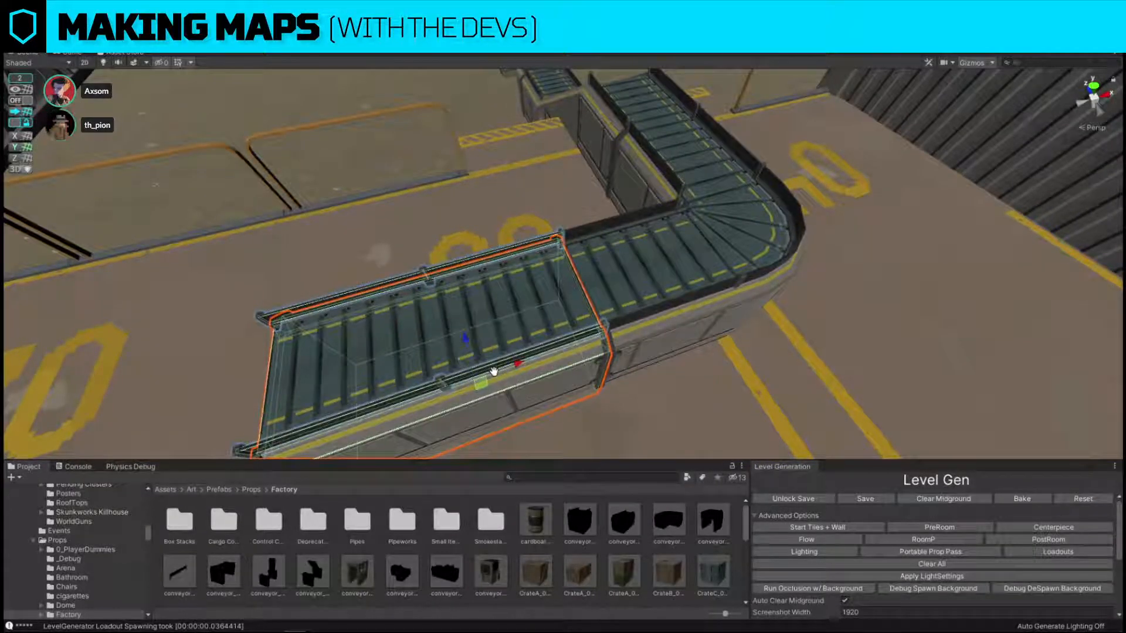
key("e")
left_click_drag(492, 381, 662, 225)
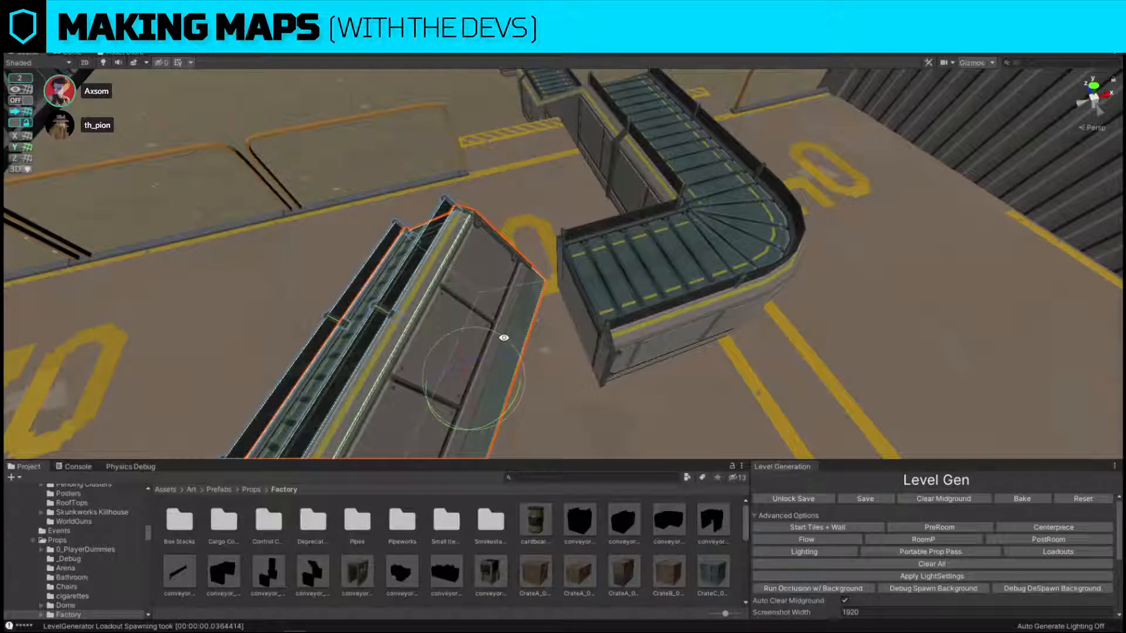
key("ctrl+z")
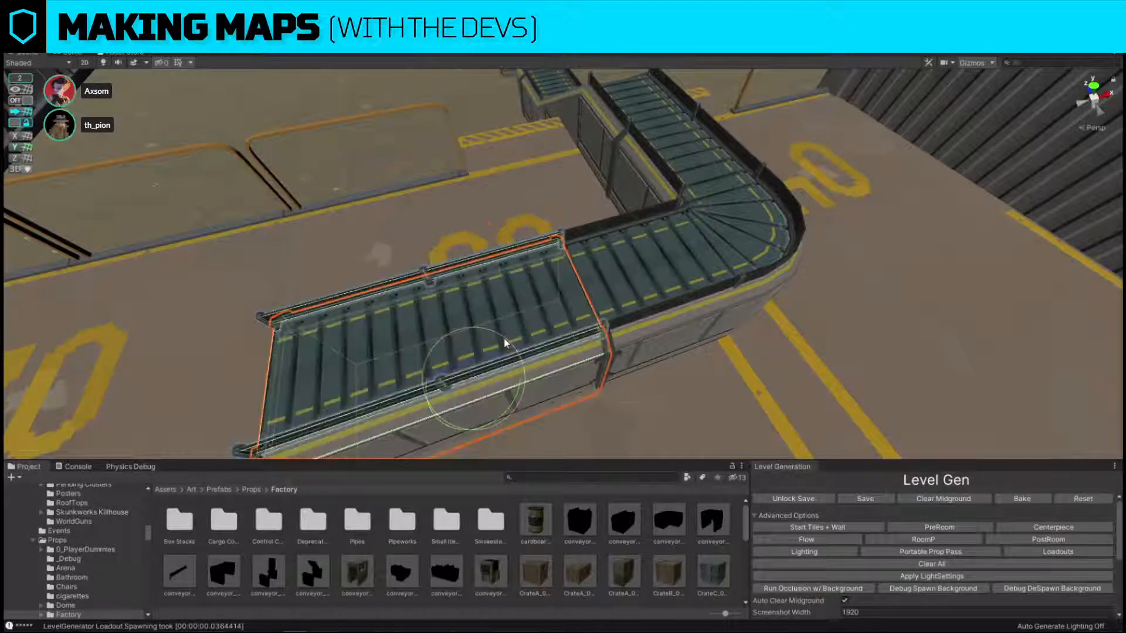
Turn on grid snapping, duplicate the straight section and move the copy along the conveyor line toward bay 02.
left_click(17, 102)
scroll(675, 305, "down", 4)
right_click_drag(733, 305, 669, 305)
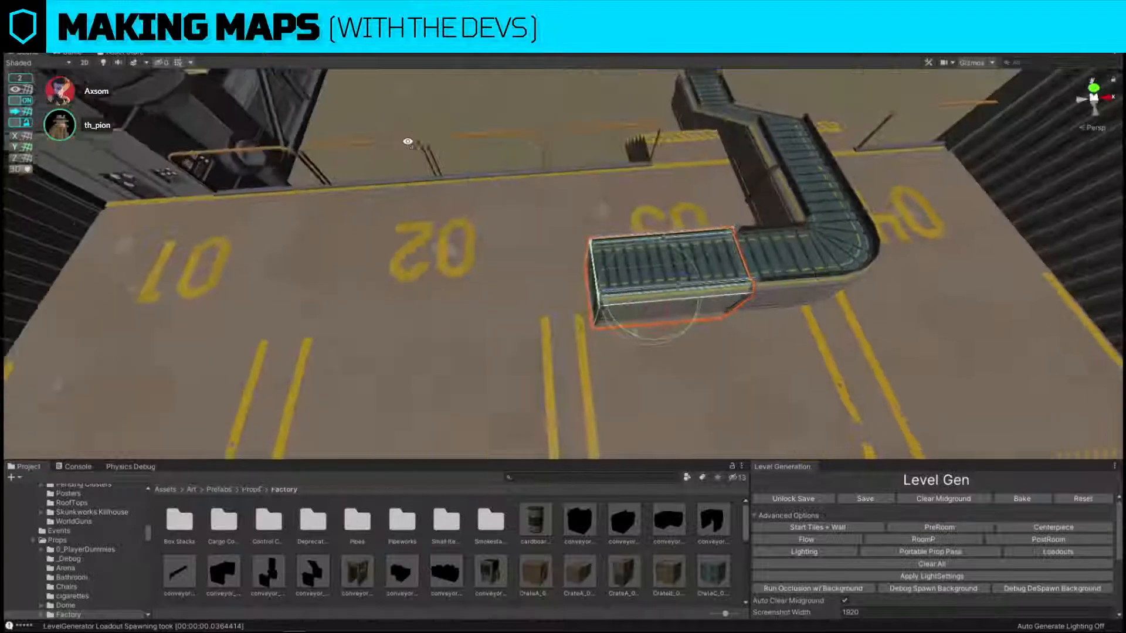
key("w")
left_click_drag(701, 294, 616, 294)
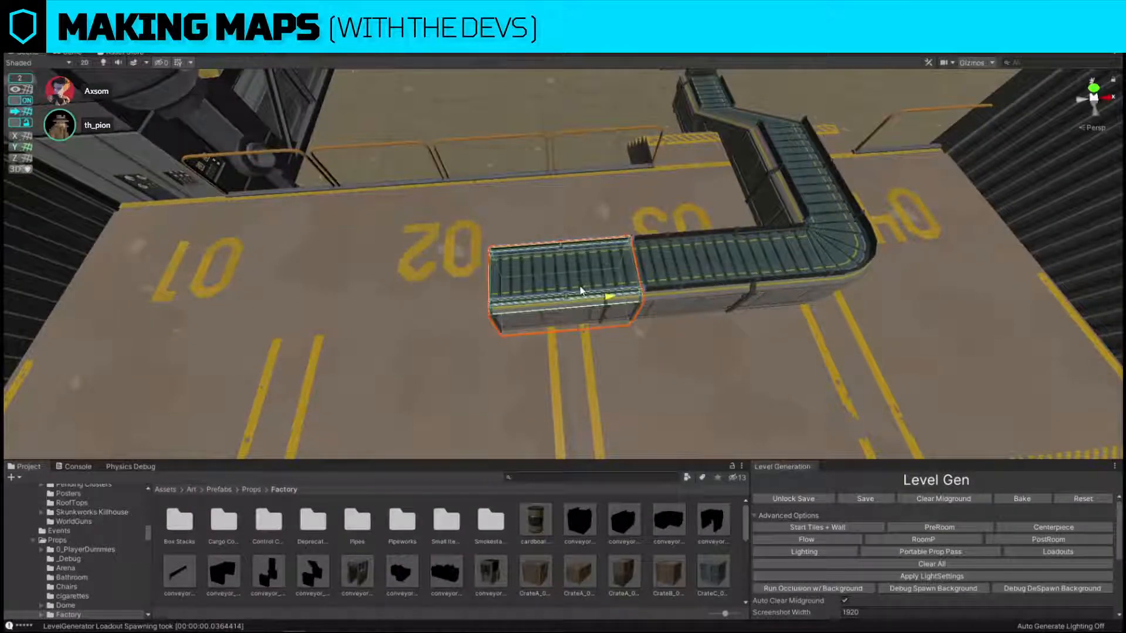
Turn off grid snapping and slide the copied straight section until it meets the previous section end to end.
left_click(23, 101)
key("w")
right_click_drag(352, 182, 392, 184)
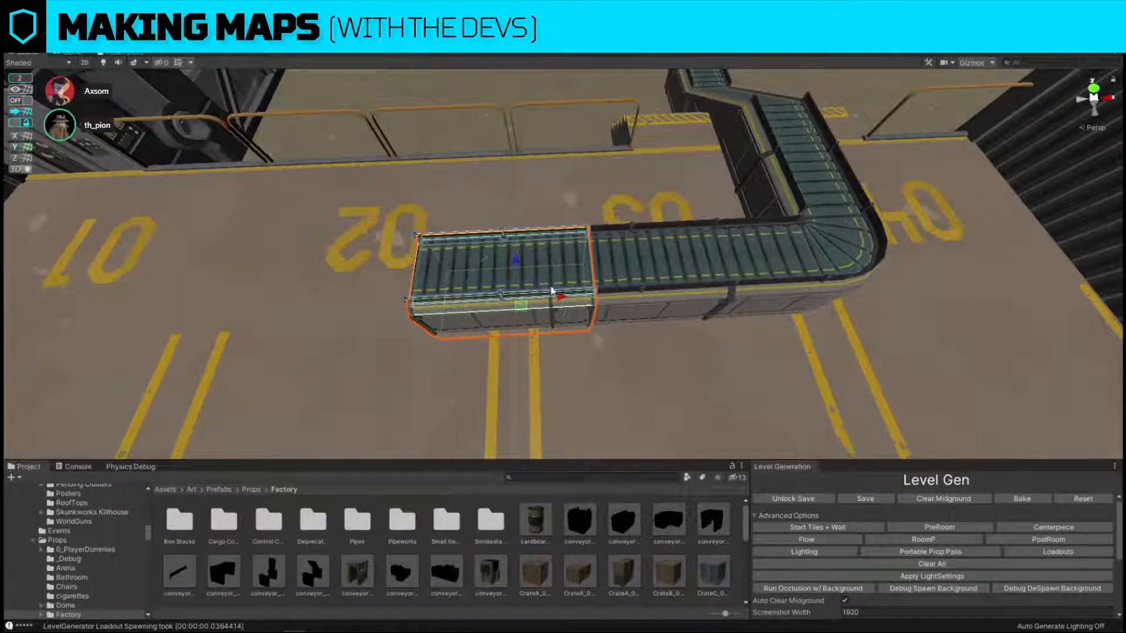
left_click_drag(562, 296, 525, 297)
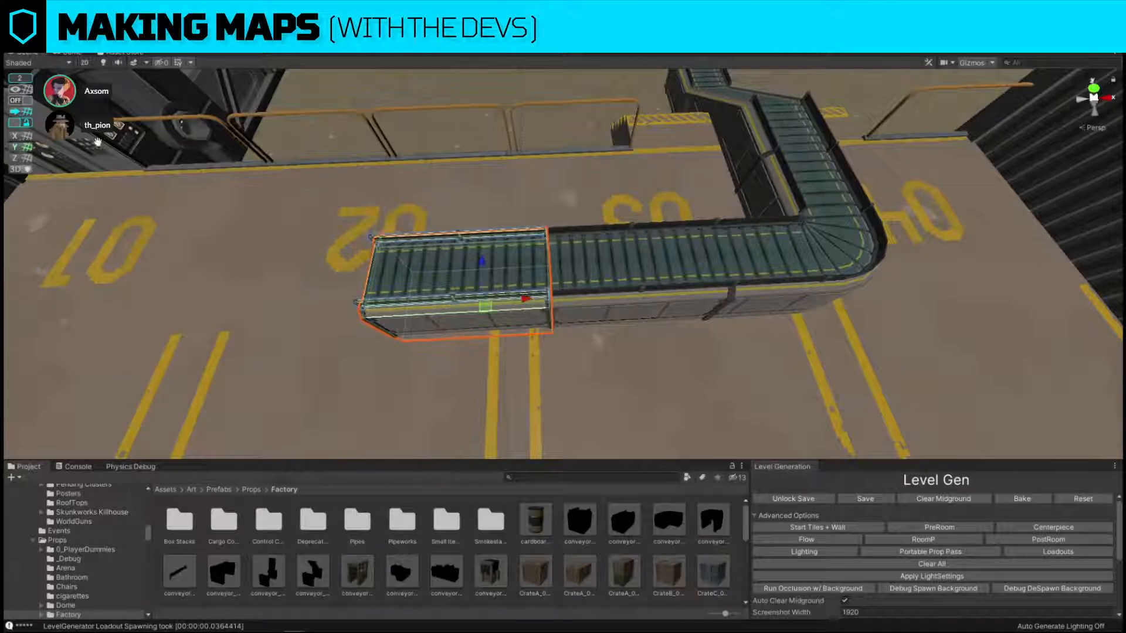
Turn grid snapping back on, duplicate the end section and move the copy past the line's end toward bay 01.
left_click(21, 101)
right_click_drag(346, 176, 378, 177)
left_click_drag(597, 296, 429, 318)
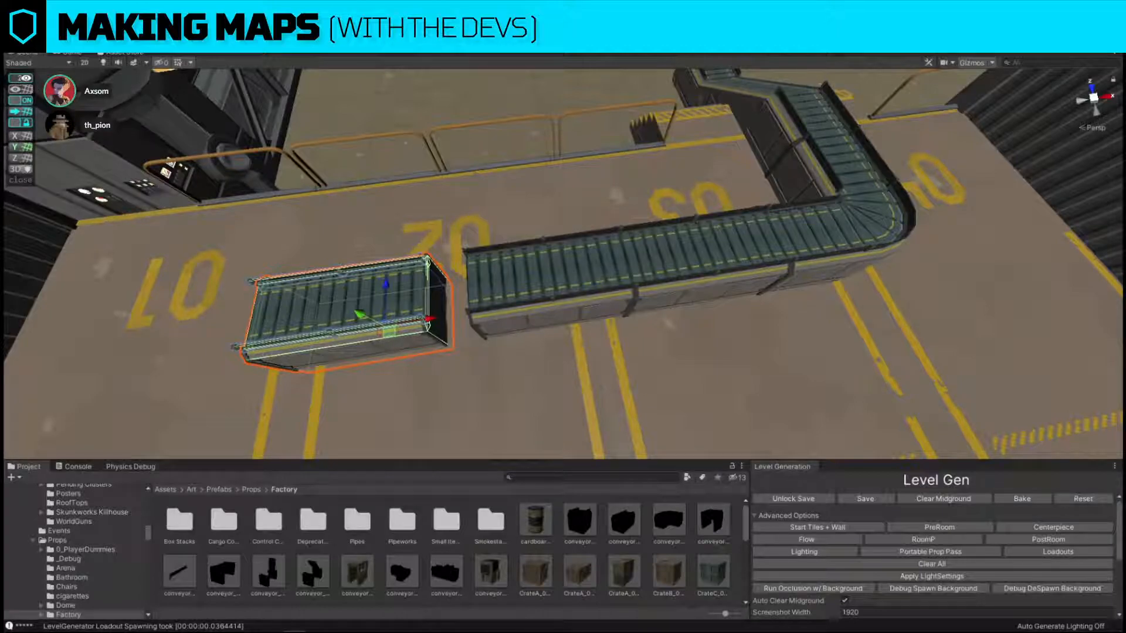
Set the snap value to 1 and move the newest straight section against the conveyor line's end at bay 02.
left_click(24, 78)
left_click(129, 81)
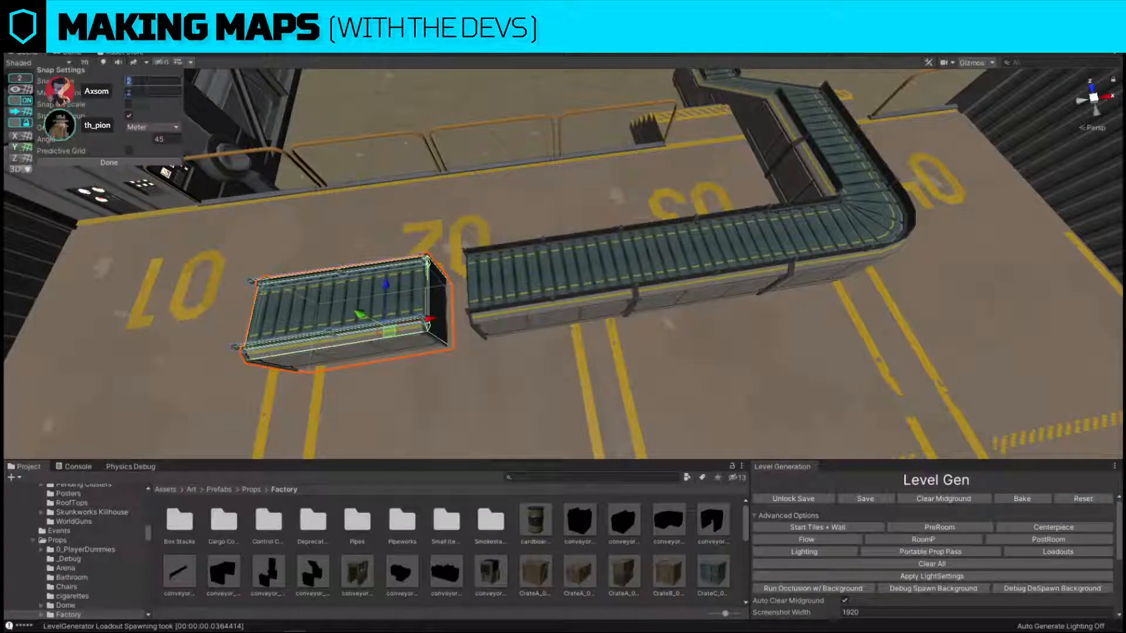
type("1")
left_click(109, 163)
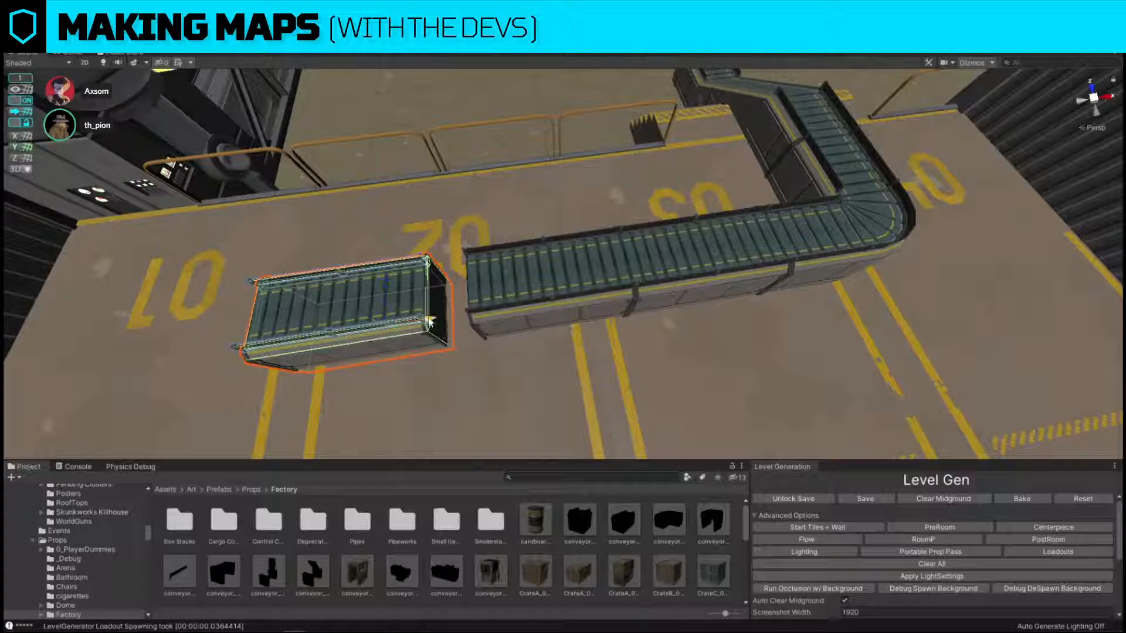
left_click_drag(430, 321, 447, 315)
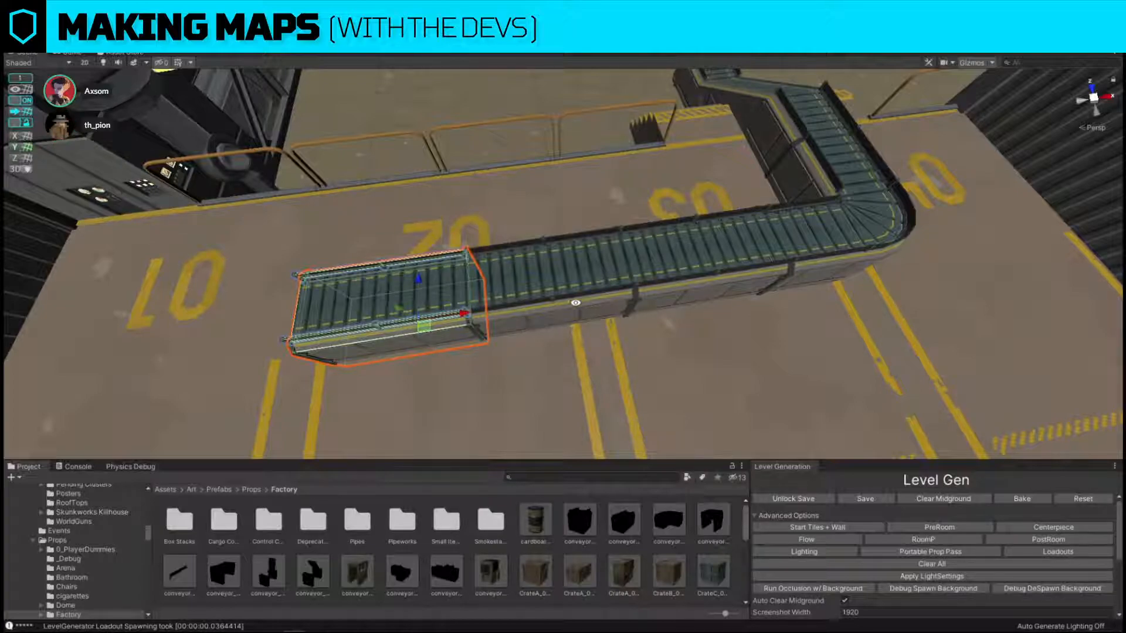
Duplicate the last straight section and move the copy one section length toward bay 01.
left_click_drag(575, 302, 517, 273, "alt")
left_click_drag(635, 287, 578, 277, "alt")
middle_click_drag(508, 326, 674, 289)
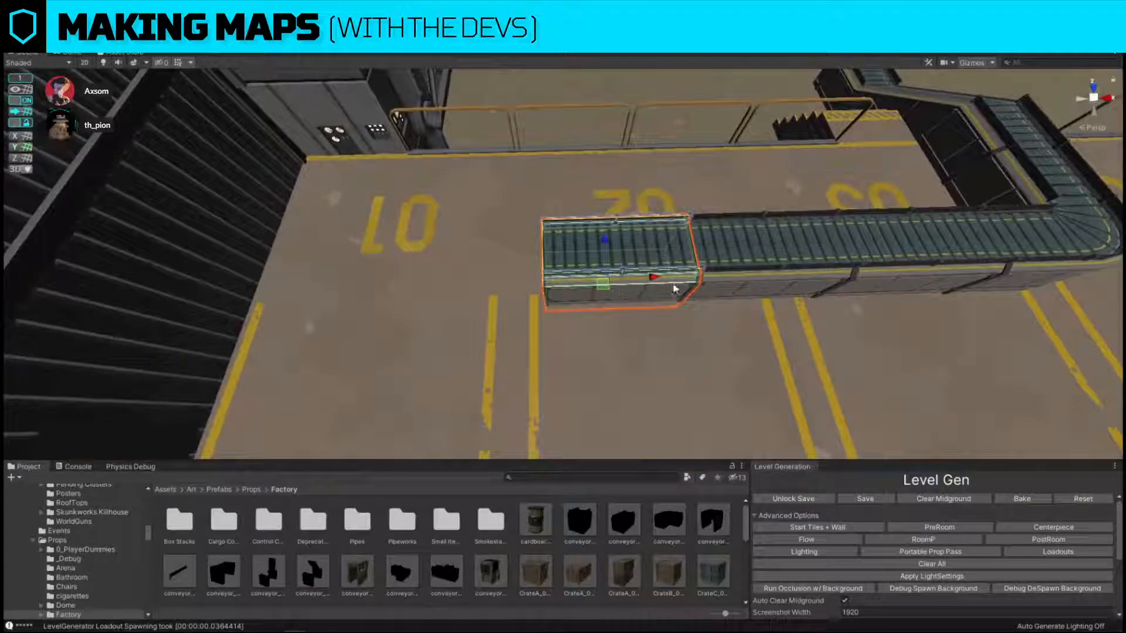
key("ctrl+d")
left_click_drag(653, 277, 529, 281)
Replace the copied section with the conveyor_endCap prefab and fit the cap against the conveyor line's bay 01 end.
key("ctrl+shift+r")
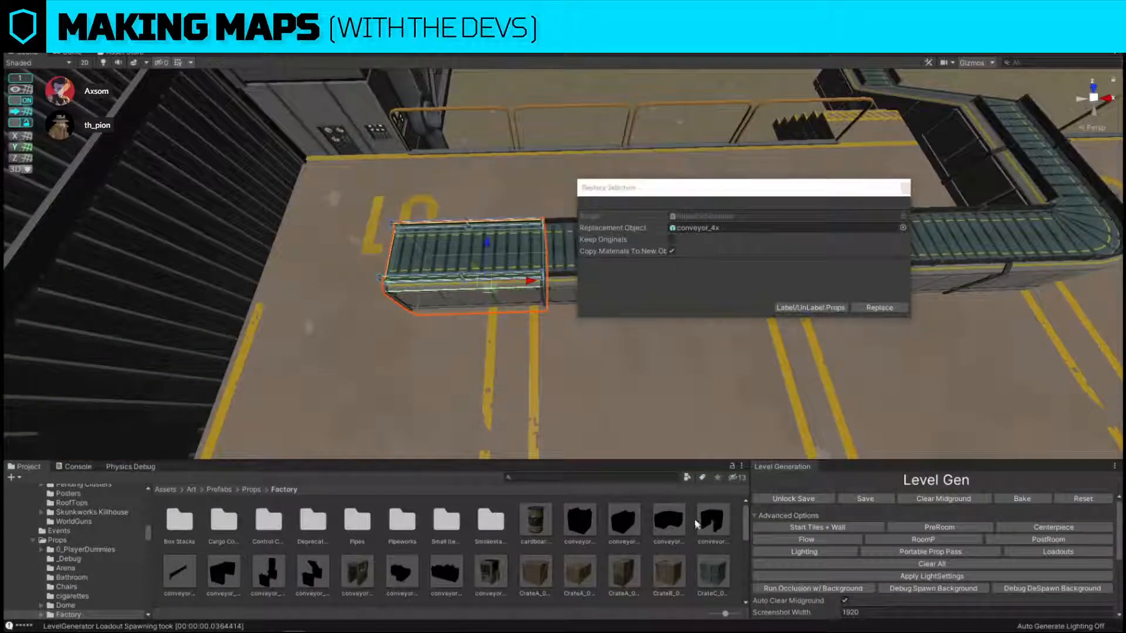
left_click_drag(712, 520, 729, 229)
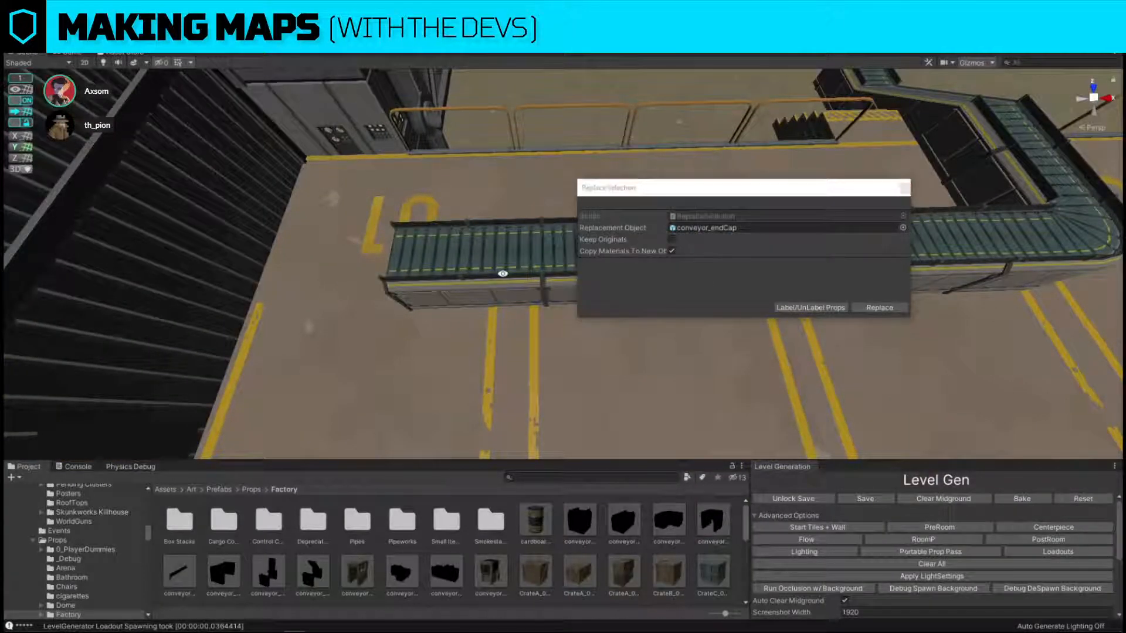
left_click(536, 273)
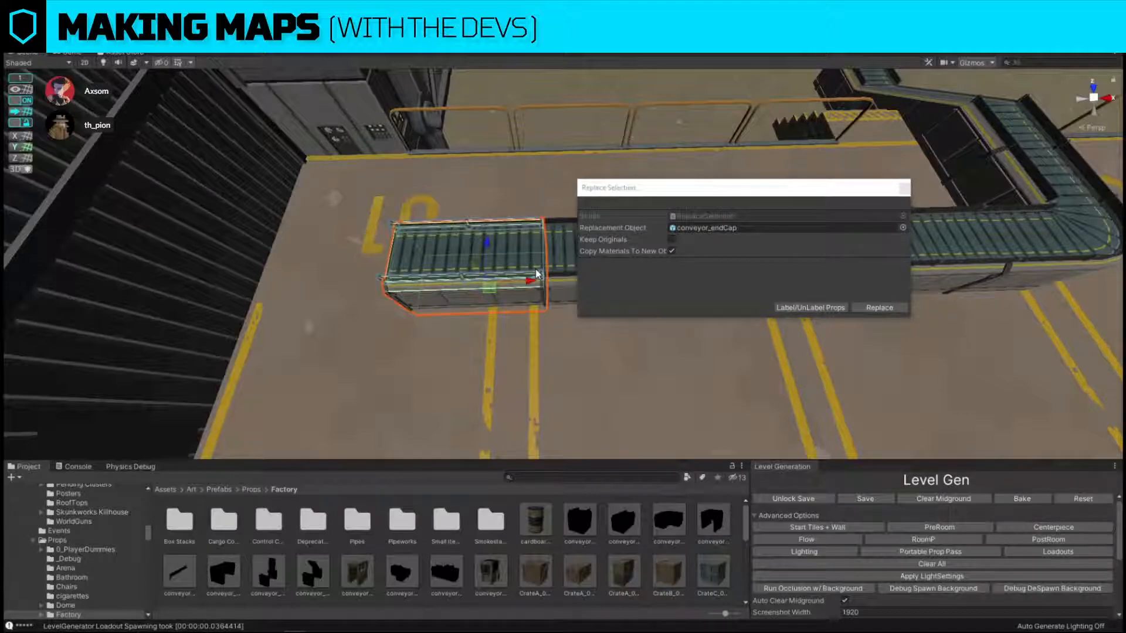
left_click(882, 311)
left_click(498, 267)
left_click_drag(528, 283, 557, 282)
Replace the straight section between bays 02 and 03 with the dark-windowed conveyor cover from the flow props' Conveyors folder.
right_click_drag(551, 281, 563, 355)
left_click(561, 348)
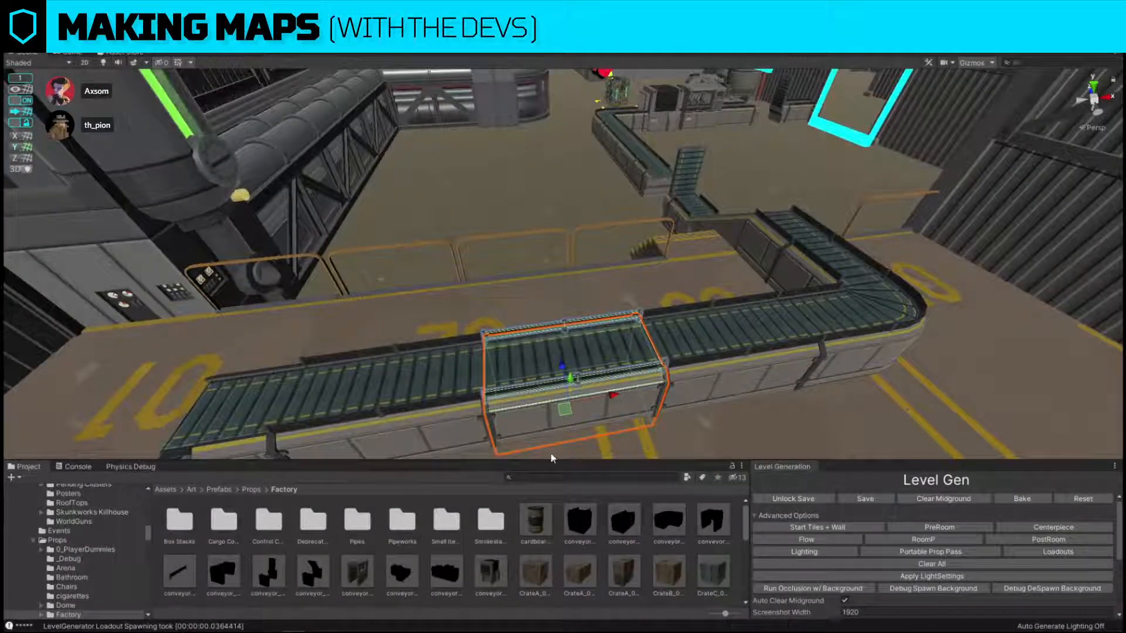
left_click(687, 97)
left_click(565, 385)
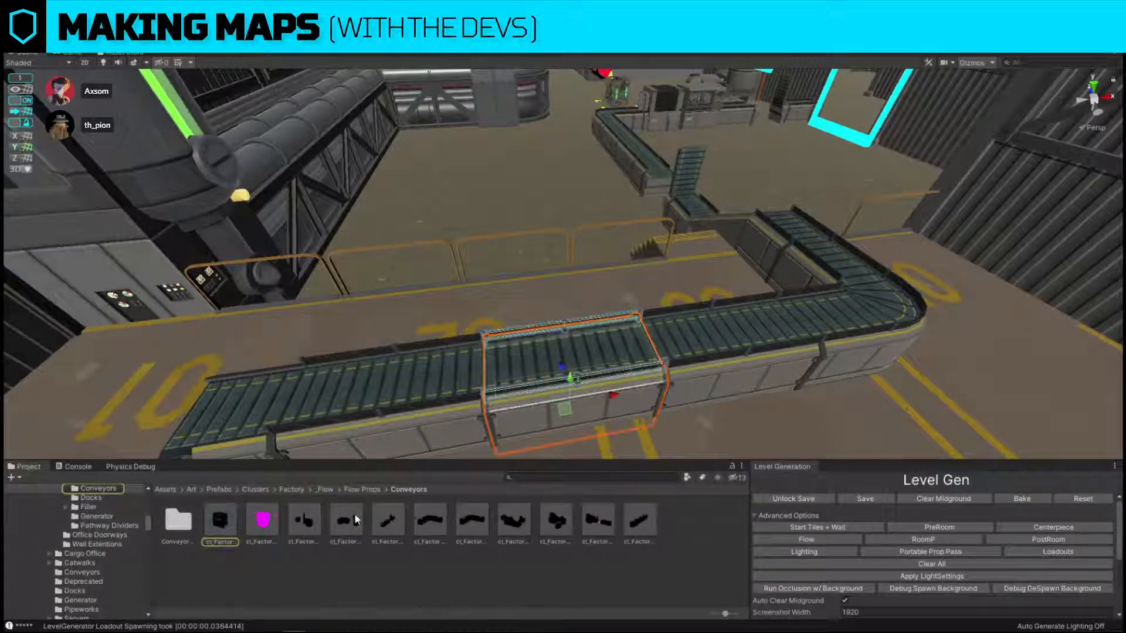
key("ctrl+shift+r")
left_click_drag(263, 521, 762, 227)
left_click(880, 307)
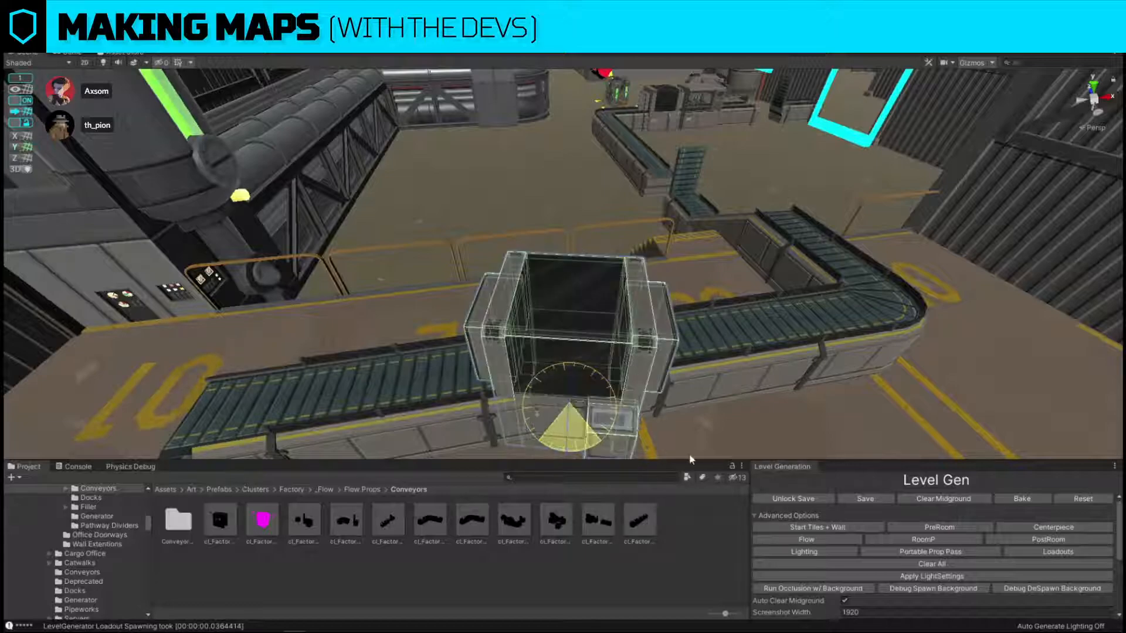
Duplicate the conveyor cover onto the neighbouring section toward bay 01 and replace the copy with cl_Factory_Conveyor_Cover_Packaging.
key("f")
key("ctrl+d")
left_click_drag(573, 337, 449, 346)
key("ctrl+shift+r")
left_click_drag(264, 522, 754, 228)
left_click_drag(223, 523, 728, 229)
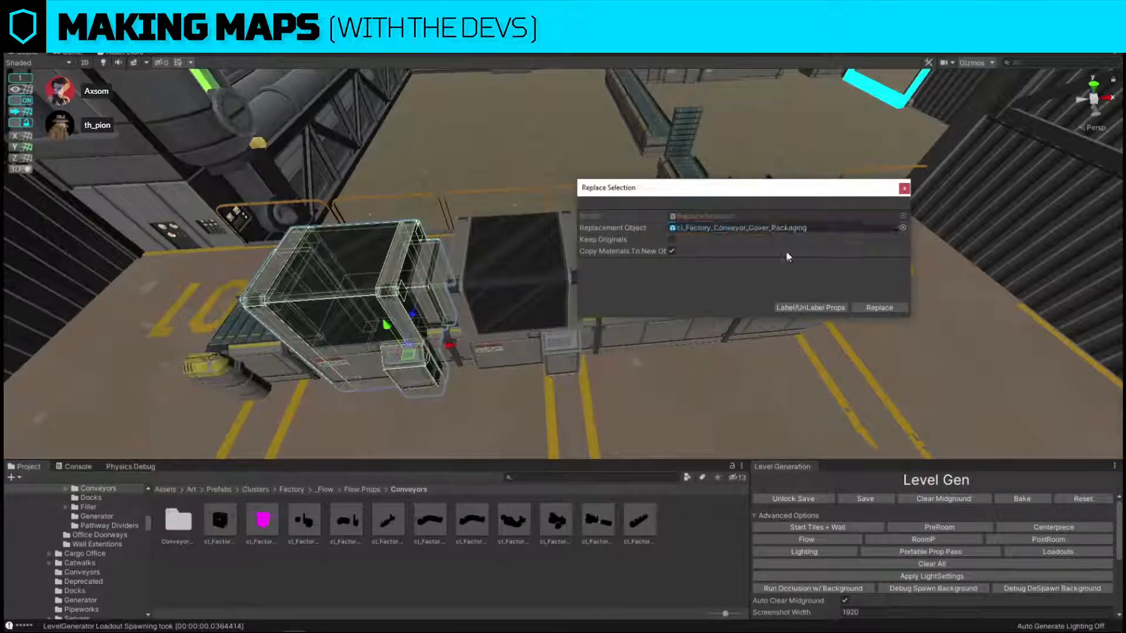
left_click(902, 308)
Examine the finished dock conveyor up close and in the whole factory layout from above.
right_click_drag(662, 305, 521, 262)
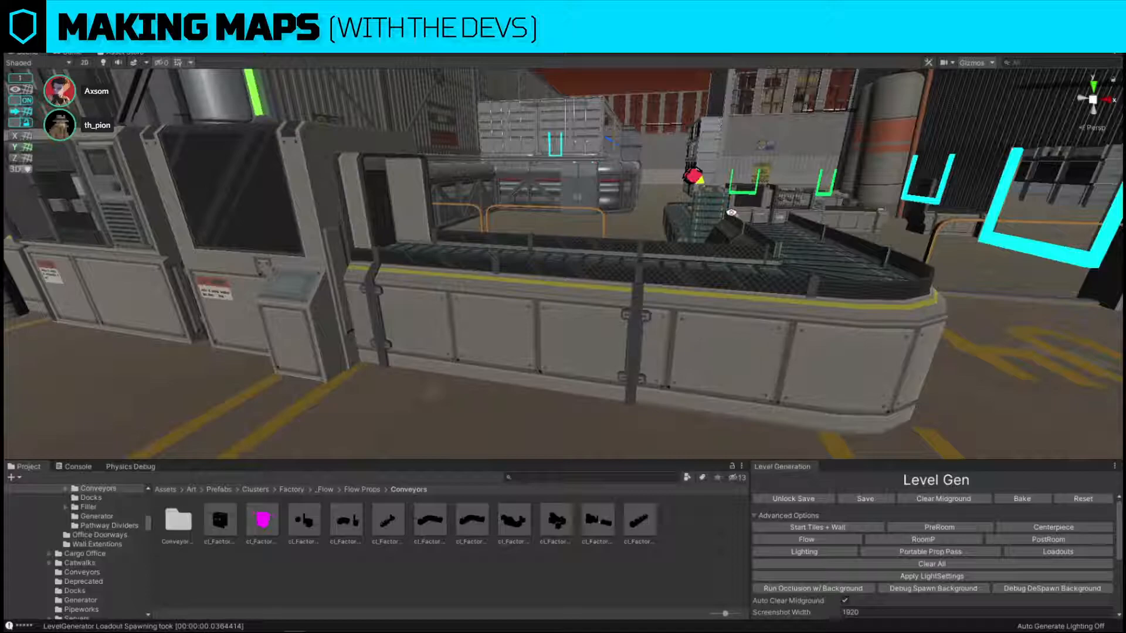
right_click_drag(626, 235, 688, 155)
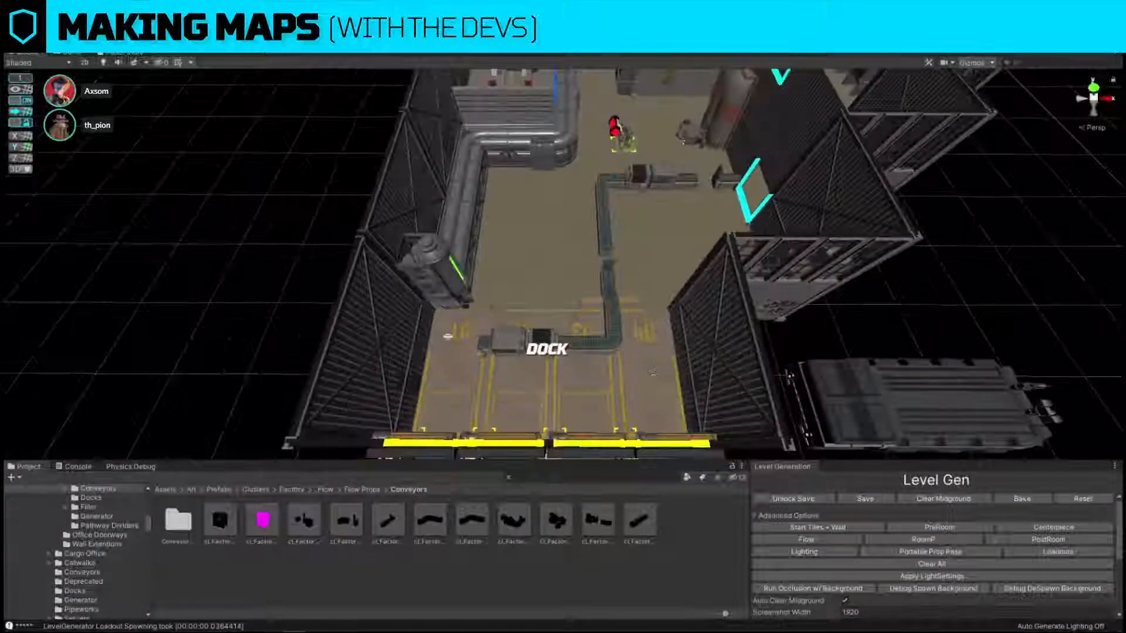
right_click_drag(609, 299, 584, 355)
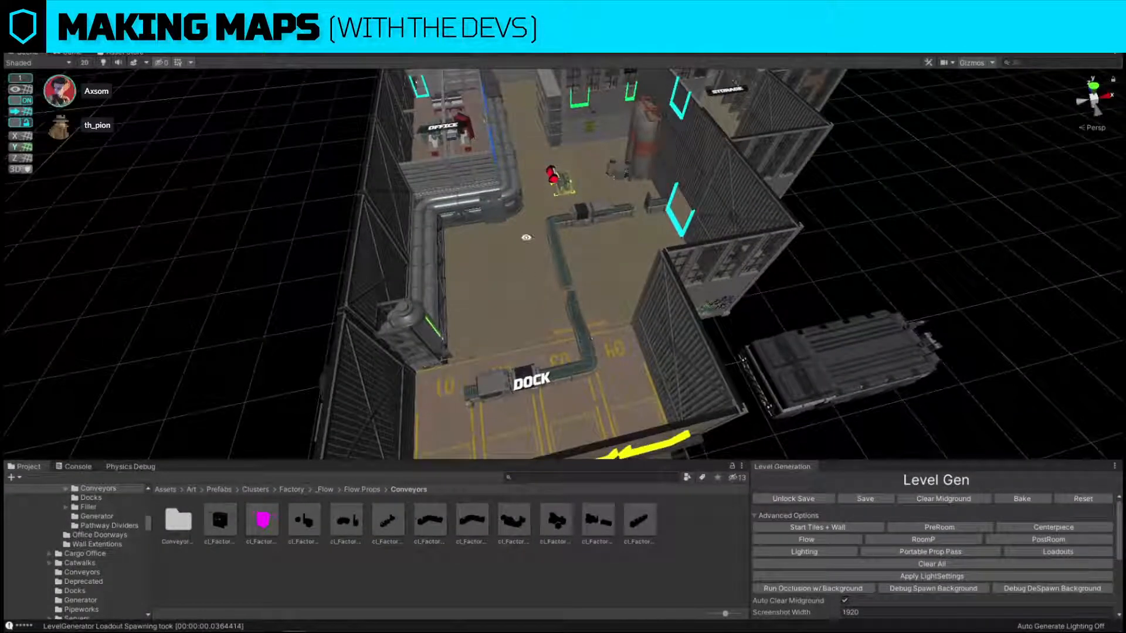
right_click_drag(904, 264, 842, 321)
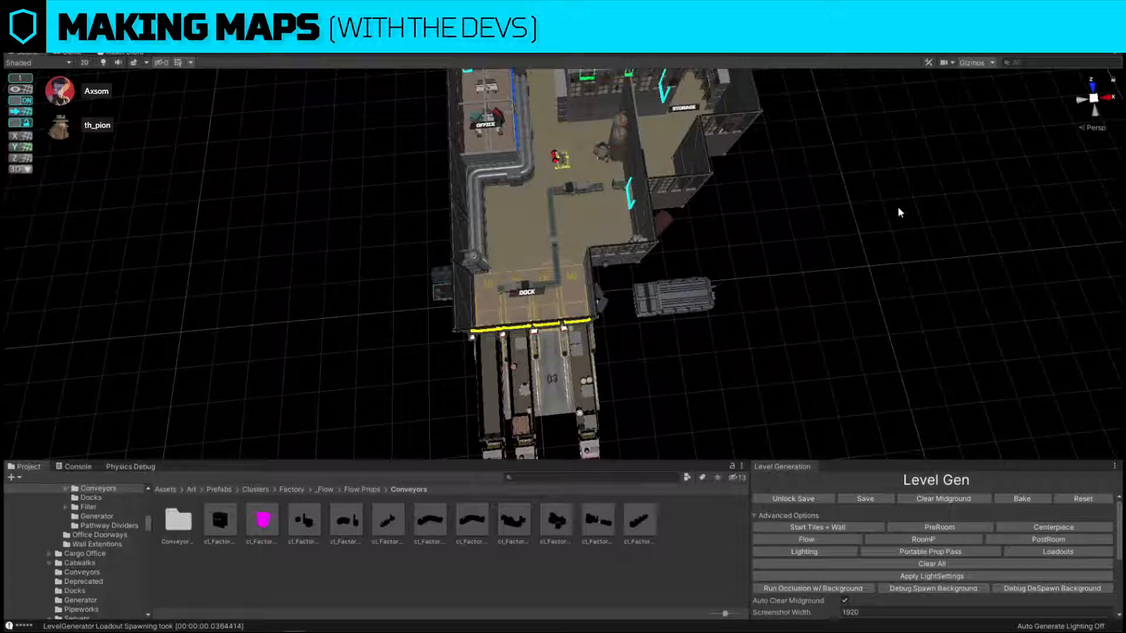
left_click_drag(886, 201, 686, 212, "alt")
right_click_drag(679, 215, 537, 274)
key("w")
key("s")
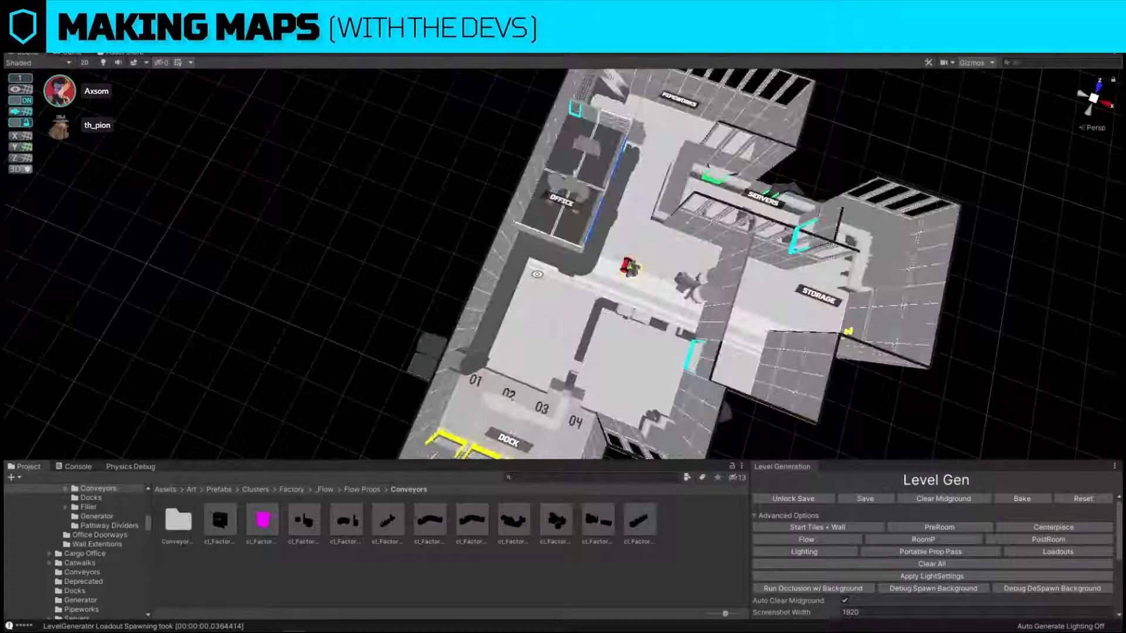
Shift the OFFICE label farther along the office room, toward the PIPEWORKS end.
key("alt+s")
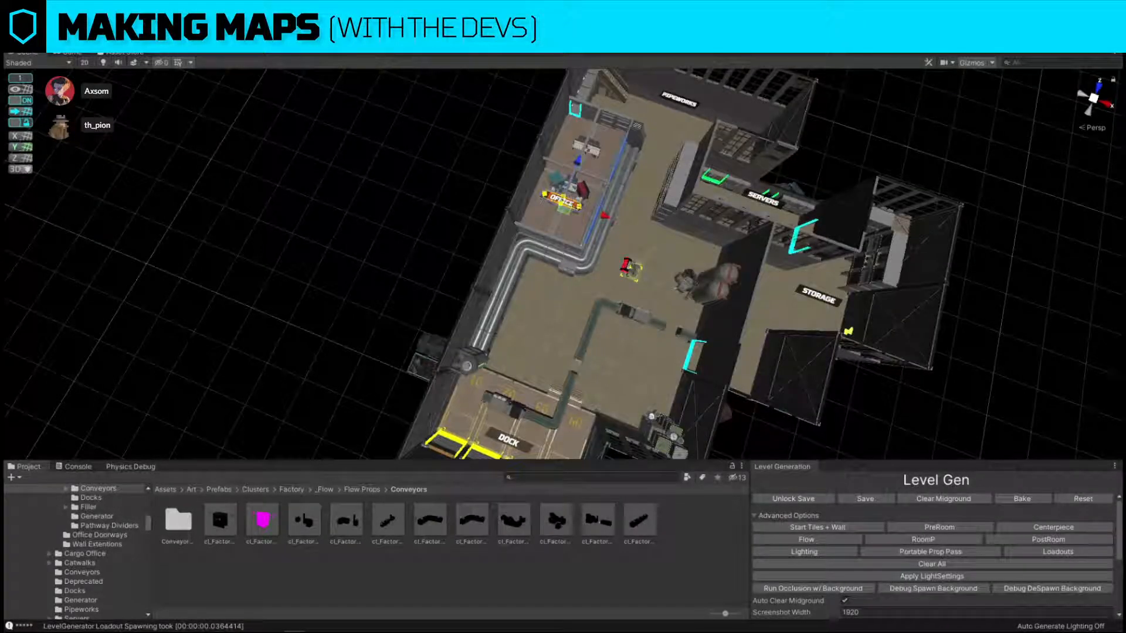
left_click_drag(804, 262, 590, 199, "alt")
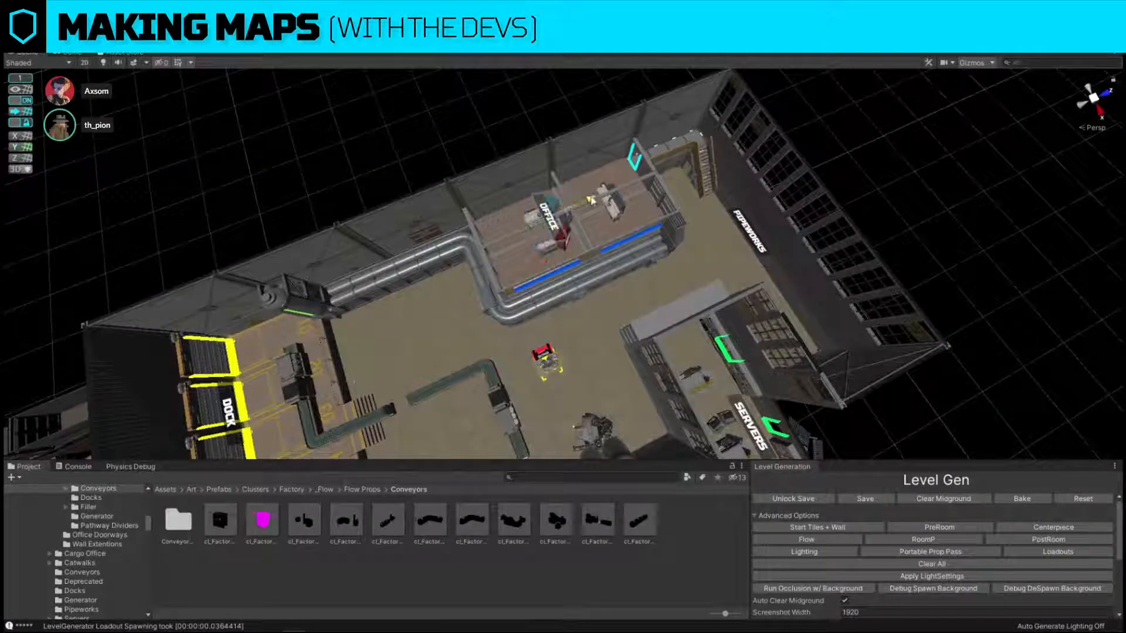
left_click(742, 235)
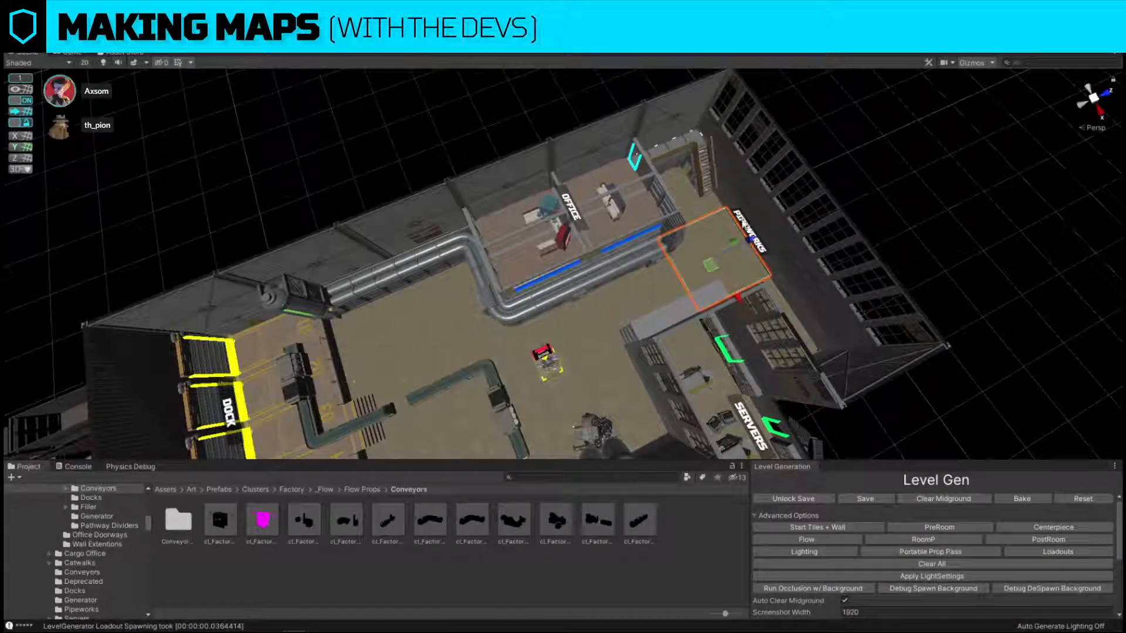
Move the PIPEWORKS label into the floor area enclosed by the conveyor line near the dock and rename it CONVEYORS.
left_click(749, 237)
left_click_drag(747, 240, 441, 408)
left_click_drag(448, 383, 641, 315, "alt")
scroll(616, 305, "down", 2)
right_click_drag(638, 311, 598, 318)
left_click_drag(562, 296, 578, 302)
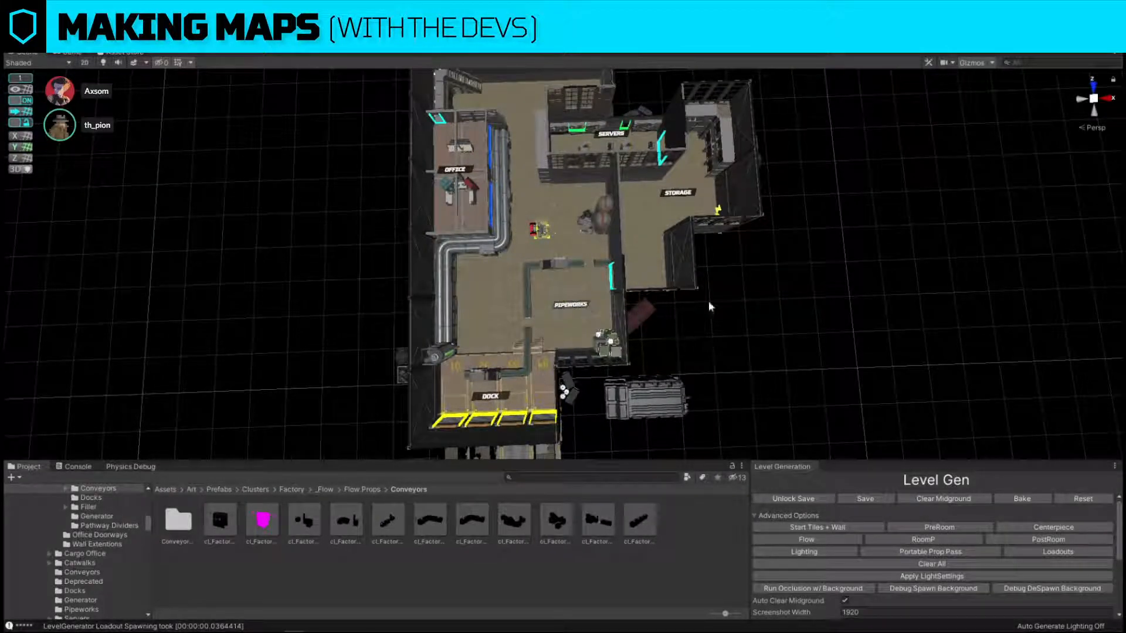
left_click(571, 304)
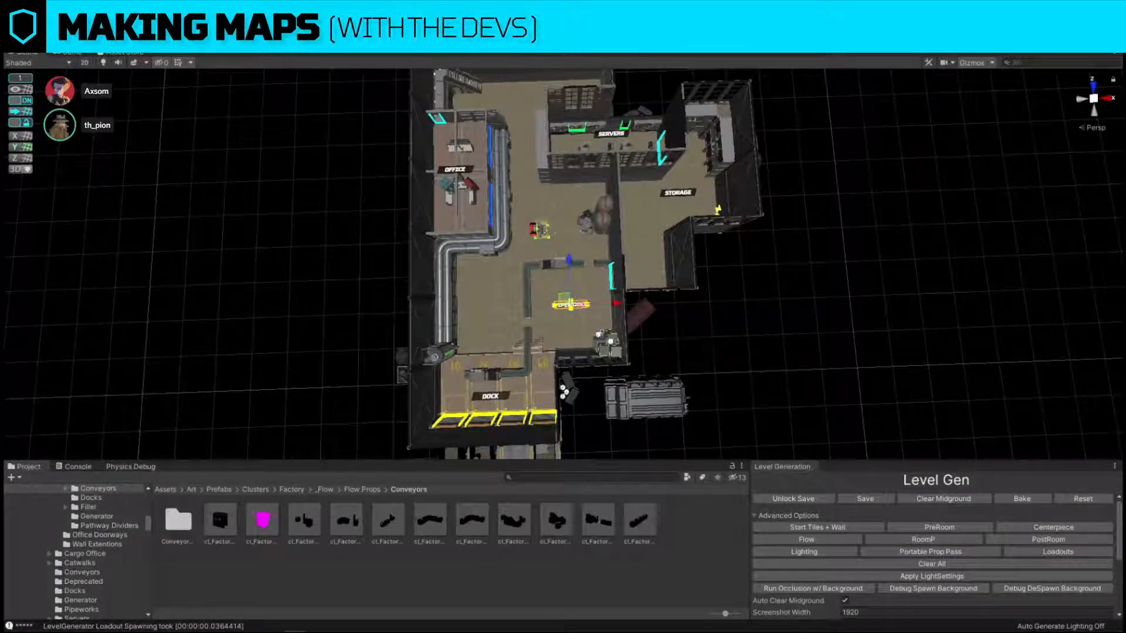
left_click(878, 312)
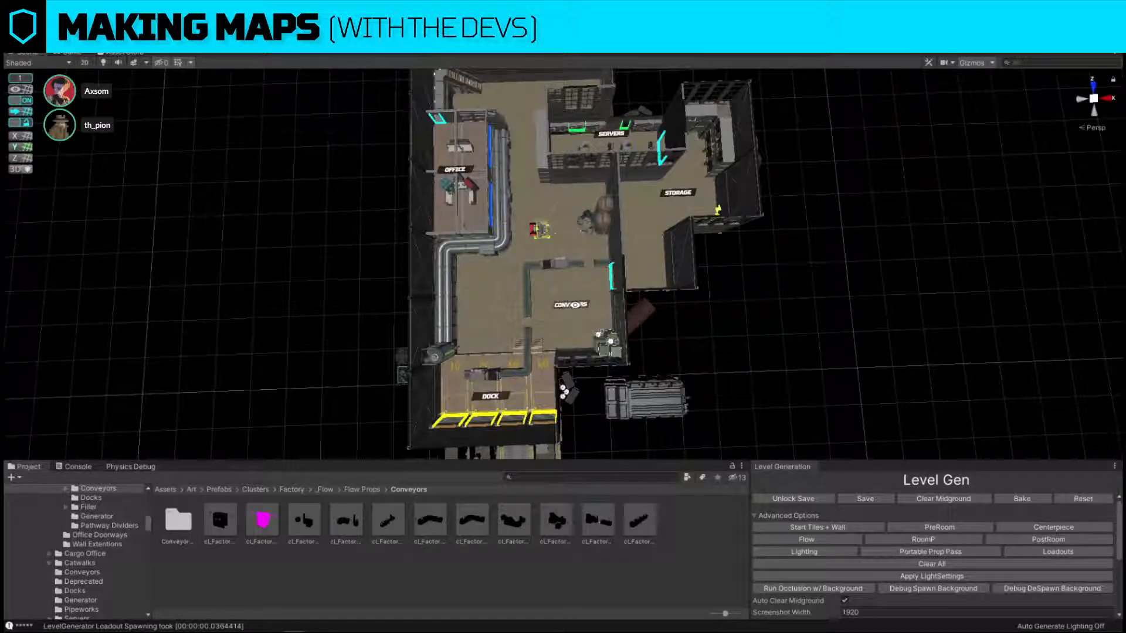
Duplicate the CONVEYORS label, place the copy beside the pipe bend next to the office, and rename it PIPEWORKS.
left_click(577, 308)
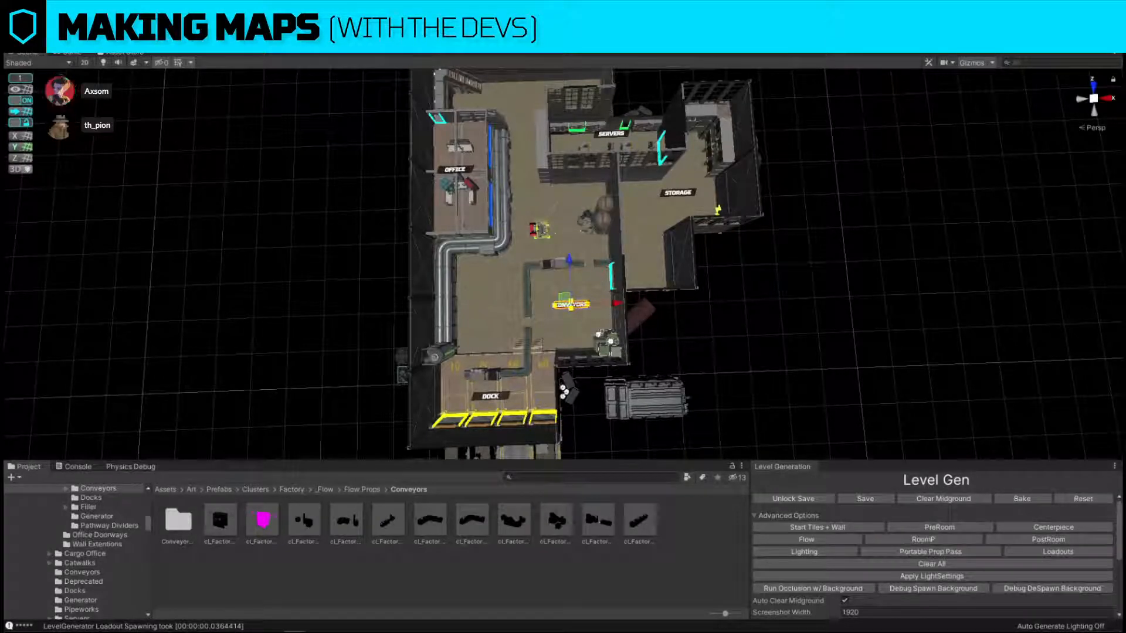
left_click(843, 390)
key("ctrl+d")
left_click_drag(559, 299, 473, 266)
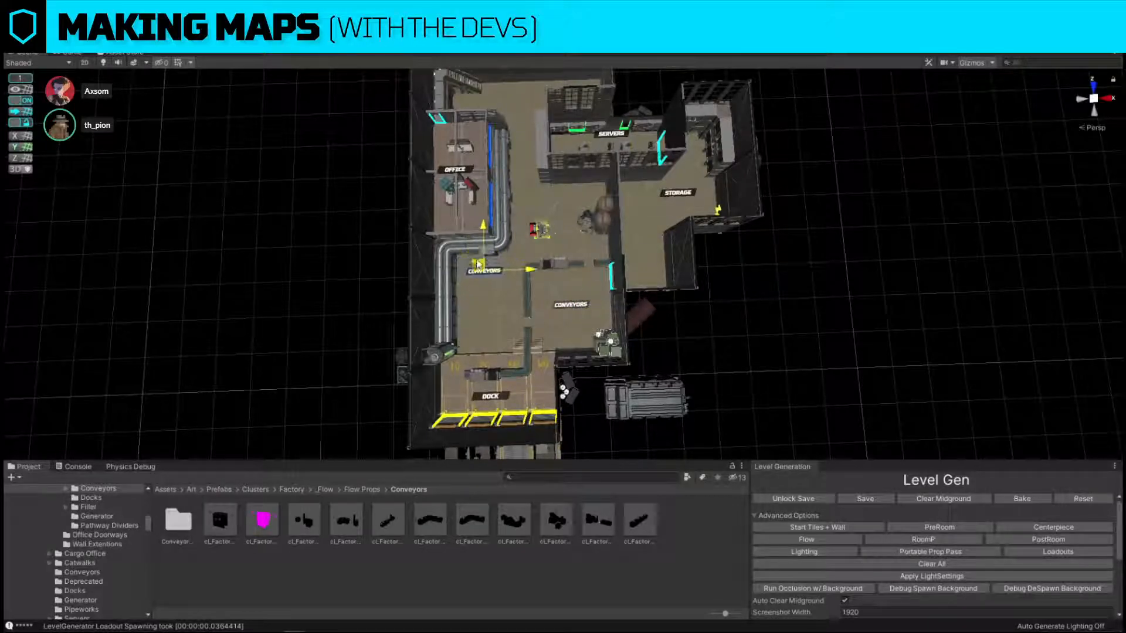
left_click(695, 332)
left_click(492, 274)
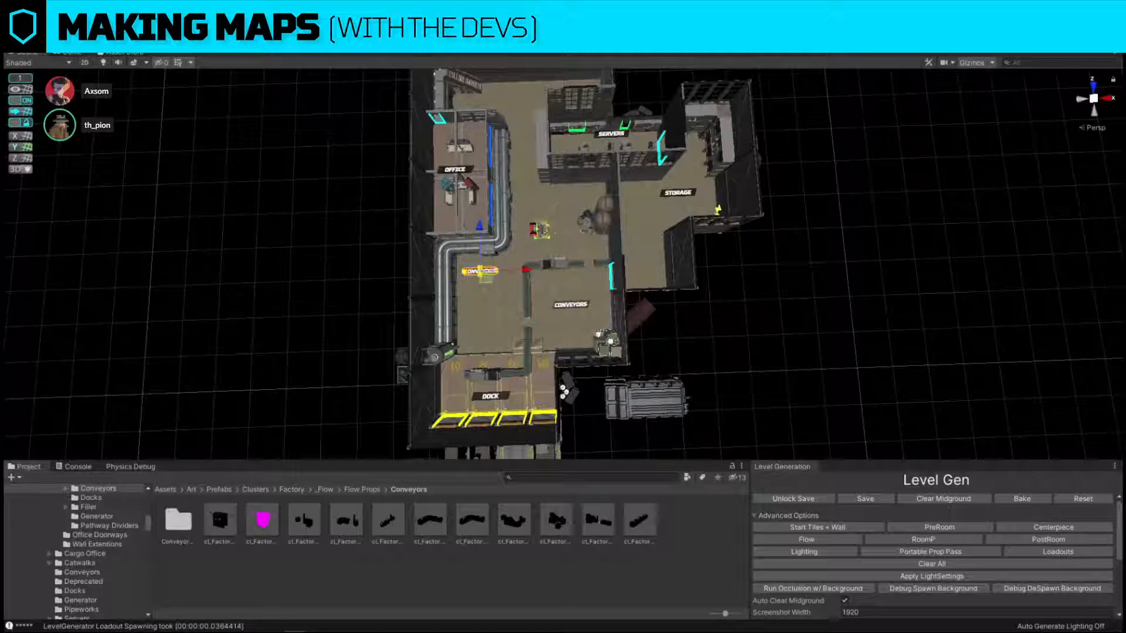
type("PIPES")
left_click(826, 270)
Delete the middle straight pipe section from the run between the green-lit tank tower and the office bend.
right_click_drag(825, 270, 565, 290)
key("w")
left_click(561, 282)
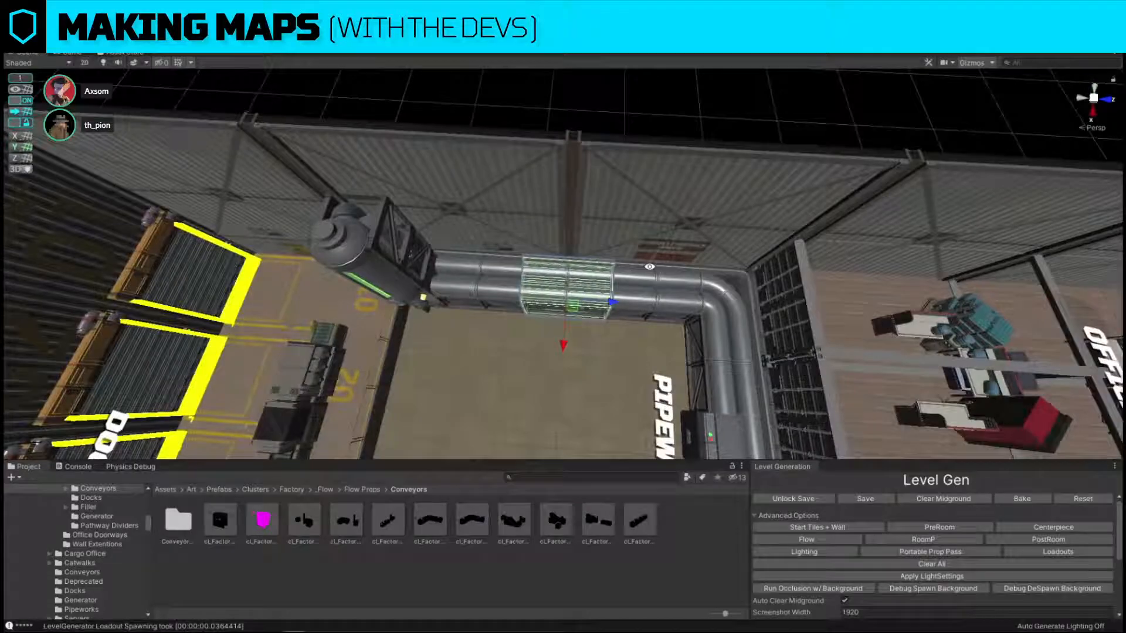
key("Delete")
Replace the remaining straight pipe section beside the green-lit tower with the cl_pipeworks_4v_tank prefab.
left_click(484, 282)
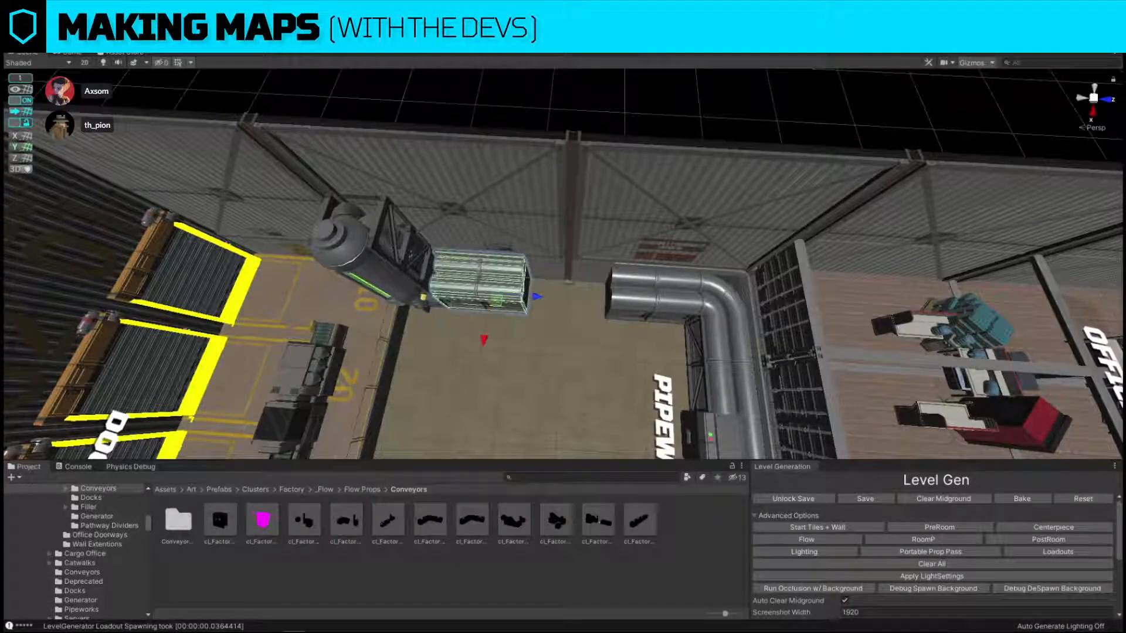
left_click(467, 271)
key("ctrl+shift+r")
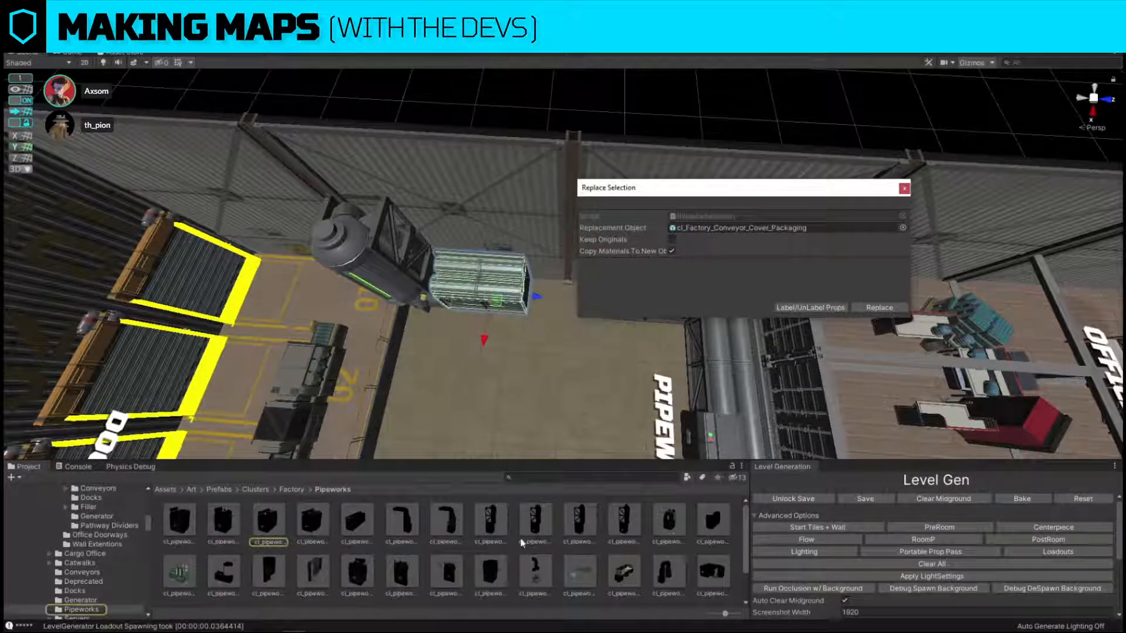
scroll(404, 562, "down", 2)
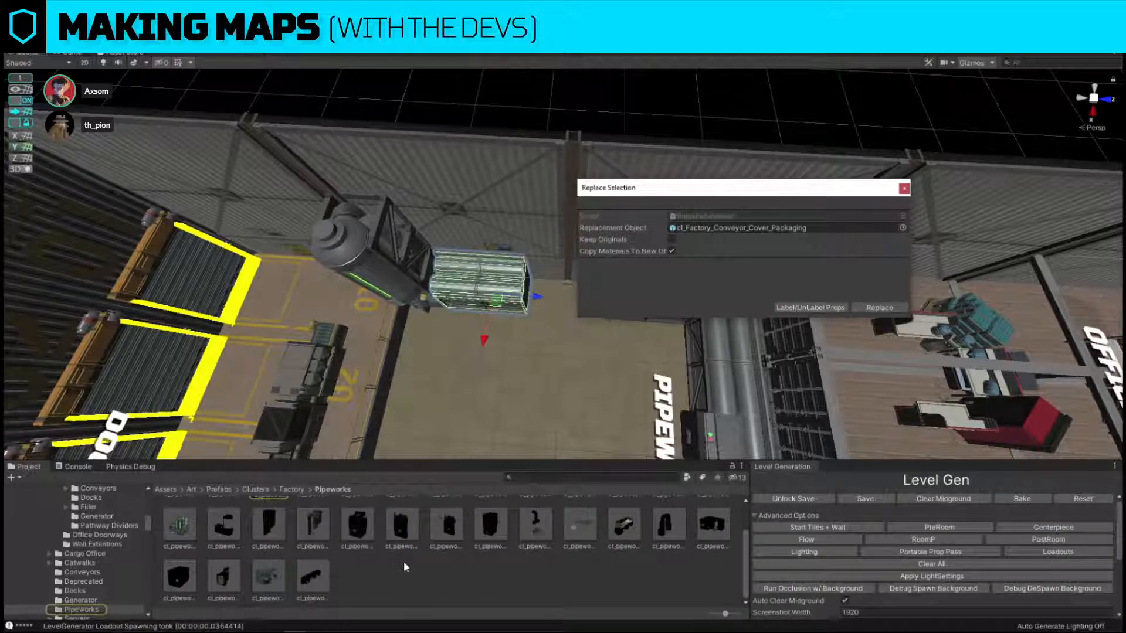
scroll(364, 537, "up", 2)
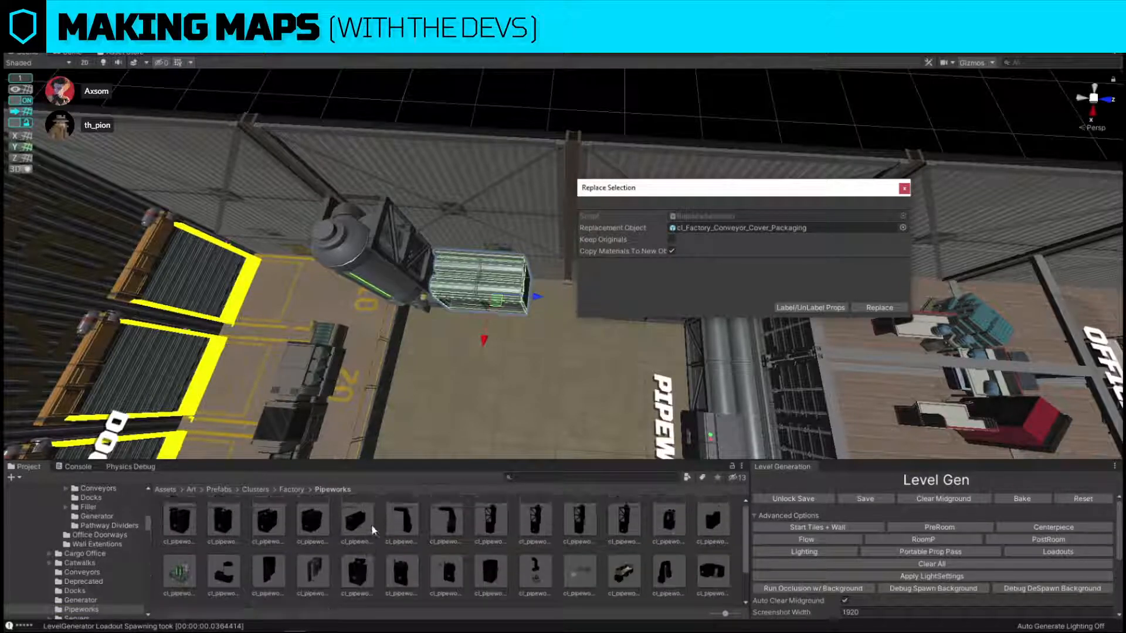
left_click_drag(371, 525, 756, 228)
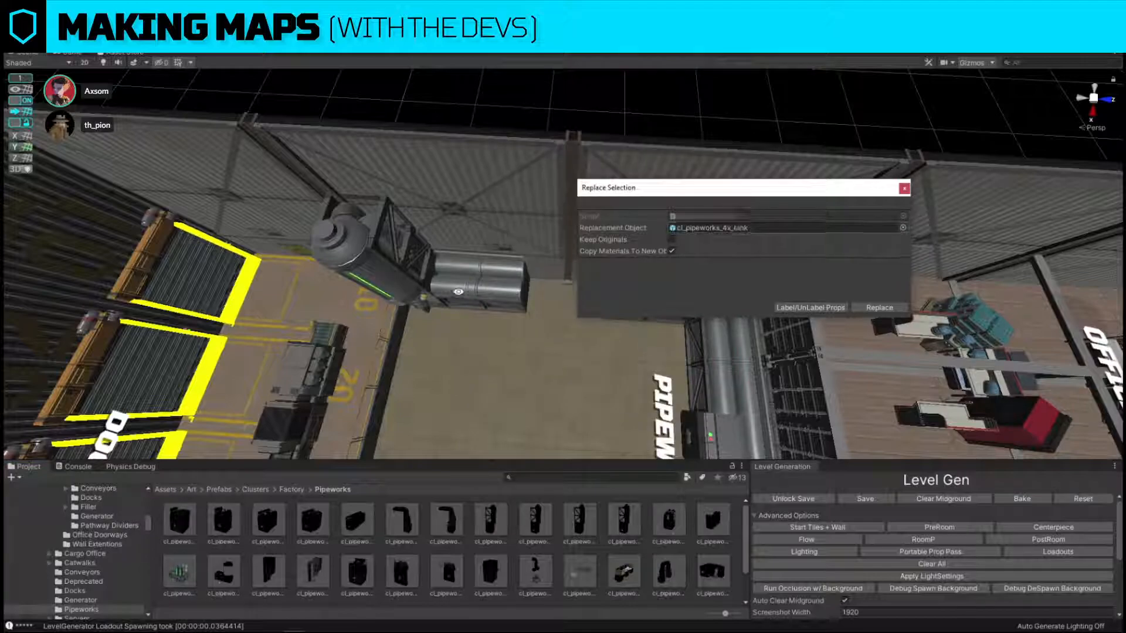
left_click(879, 308)
left_click(540, 312)
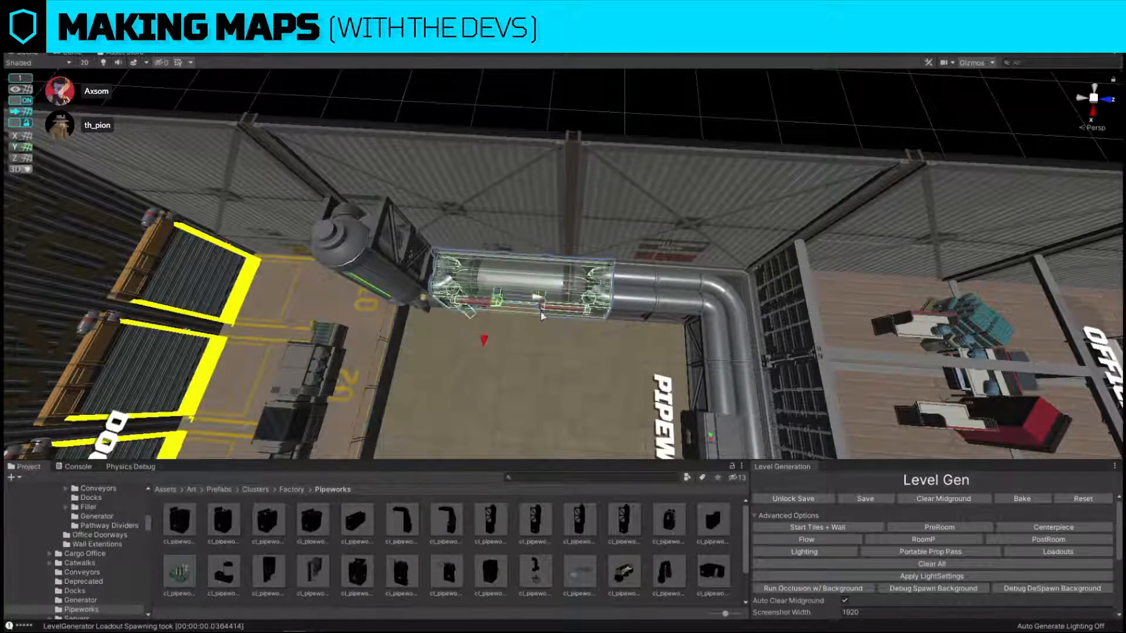
Add the cl_pipeworks_tank_ex_flipped prefab at the new horizontal tank, keeping the original tank in place.
key("f")
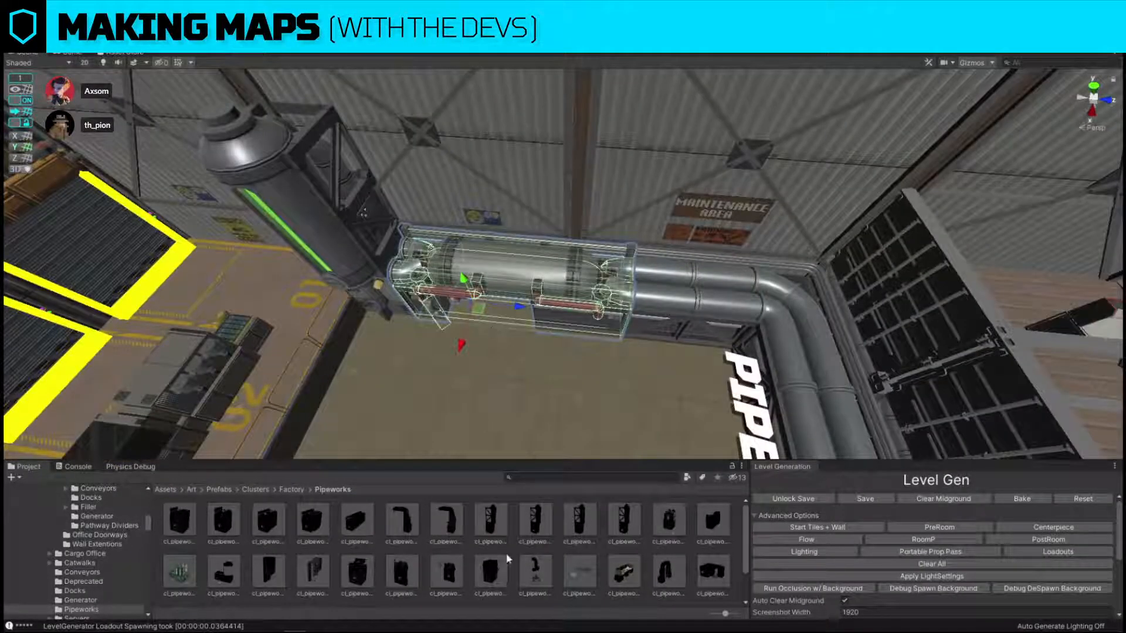
scroll(534, 555, "down", 2)
key("ctrl+shift+r")
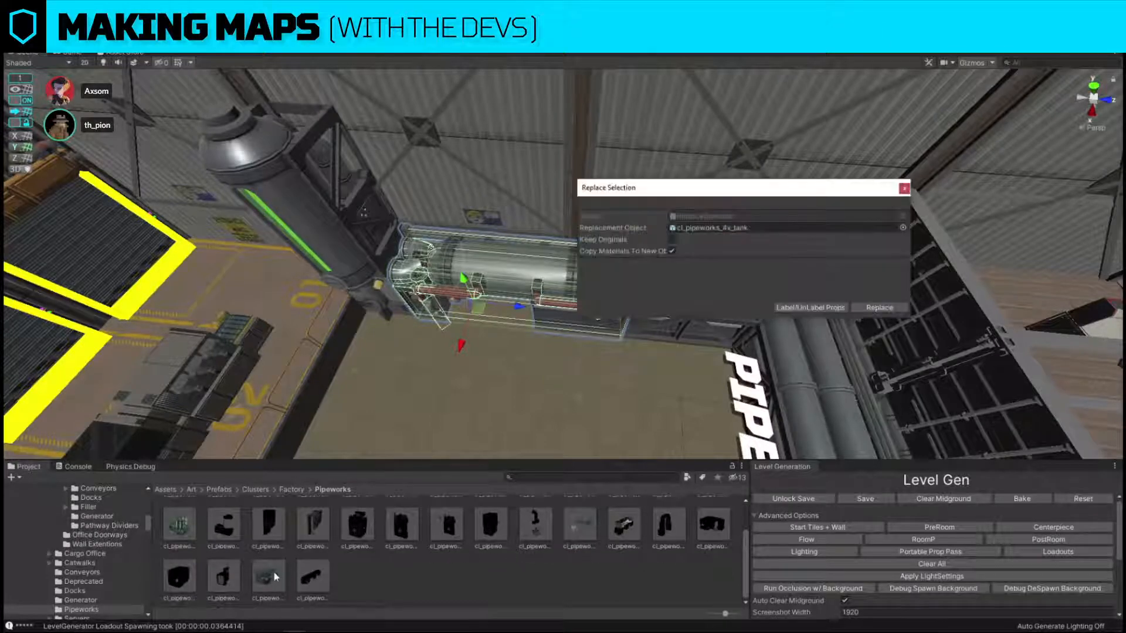
left_click_drag(252, 576, 762, 227)
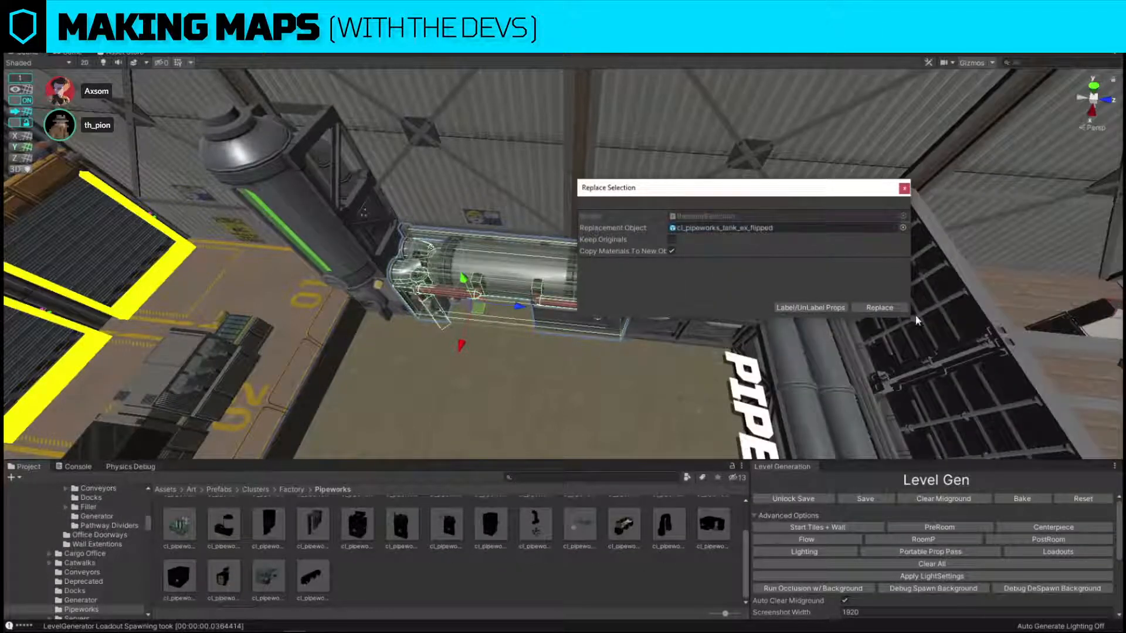
left_click(879, 308)
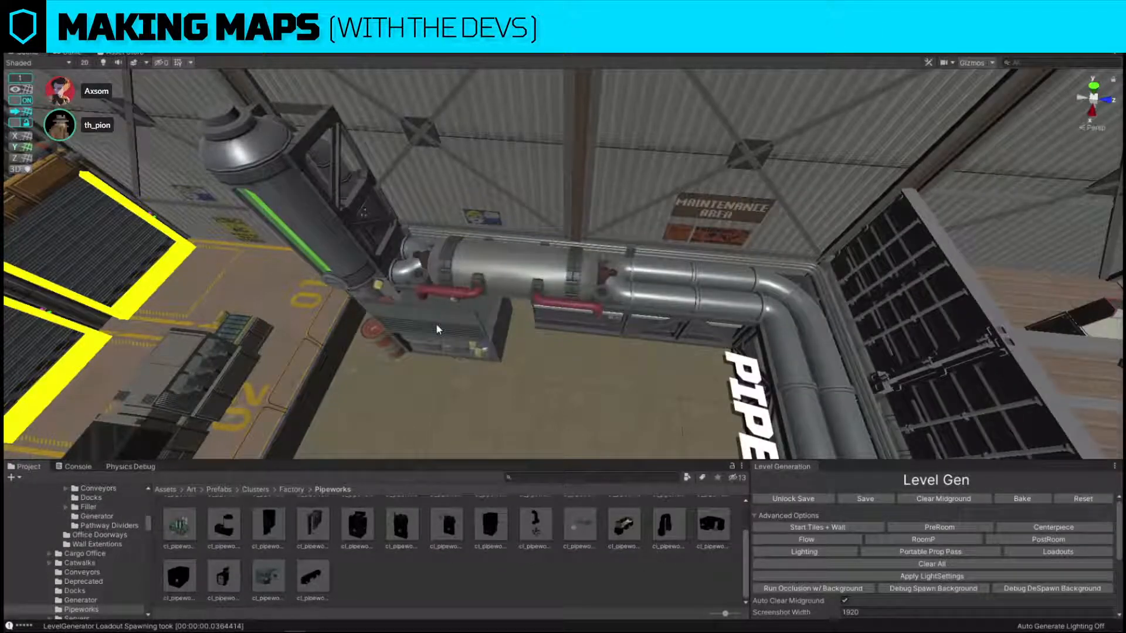
Adjust the height of the flipped tank prop and its barrels against the factory floor.
left_click(436, 324)
left_click_drag(470, 318, 550, 298)
scroll(425, 306, "up", 4)
right_click_drag(549, 300, 472, 289)
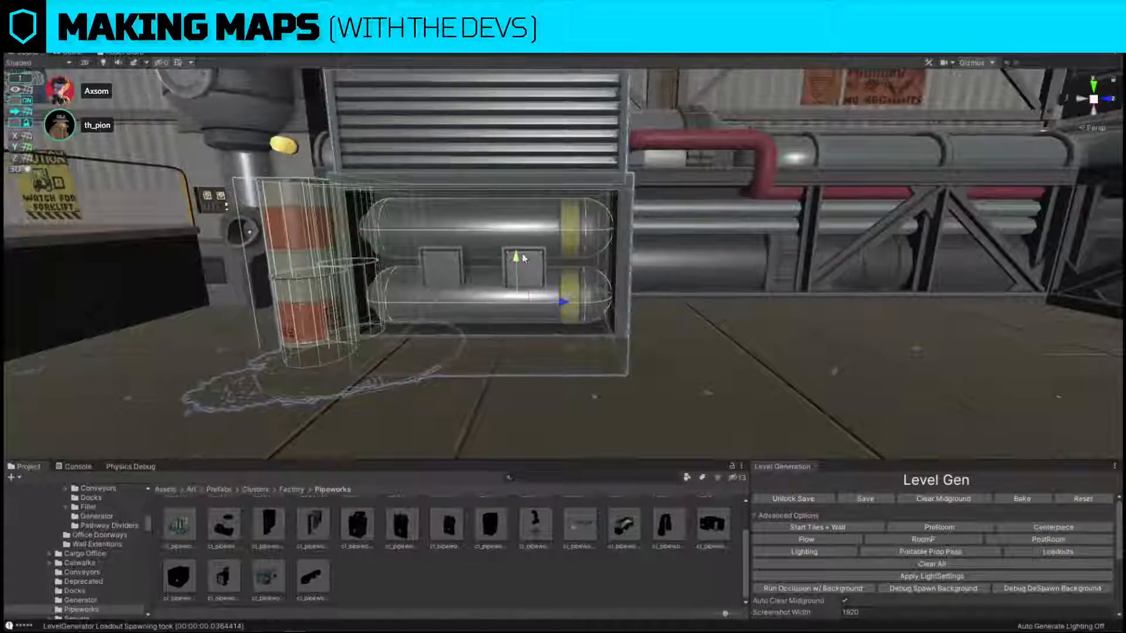
left_click_drag(517, 261, 509, 244)
right_click_drag(510, 247, 686, 248)
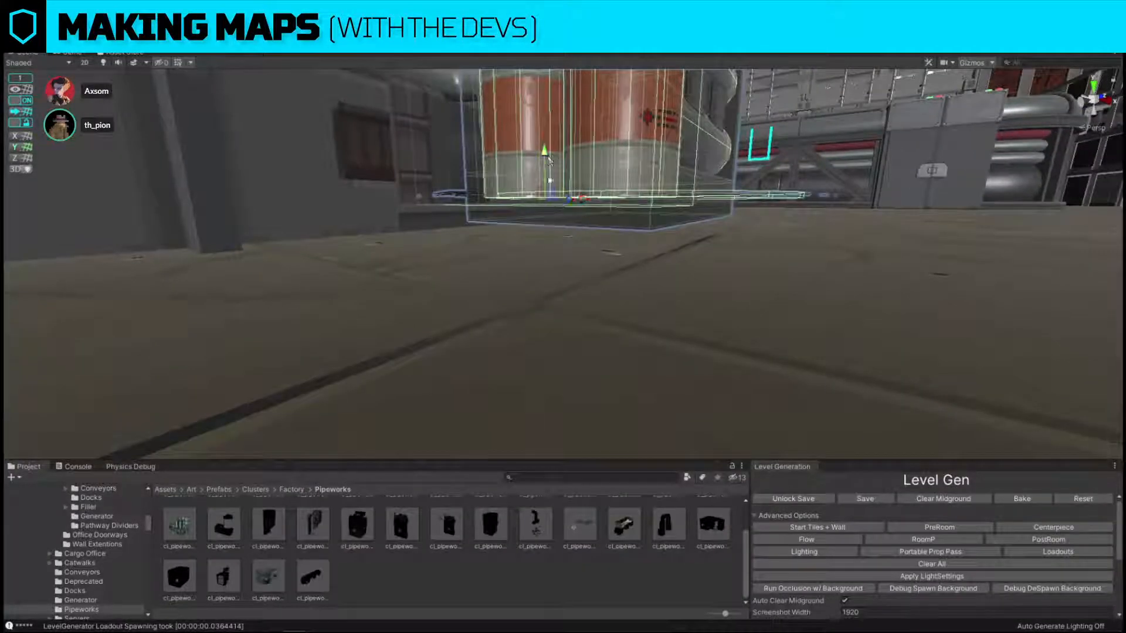
left_click_drag(549, 161, 549, 191)
Turn off grid snapping, undo the accidental change, and fine-tune the flipped tank prop's height to rest on the floor.
left_click(36, 101)
left_click(27, 101)
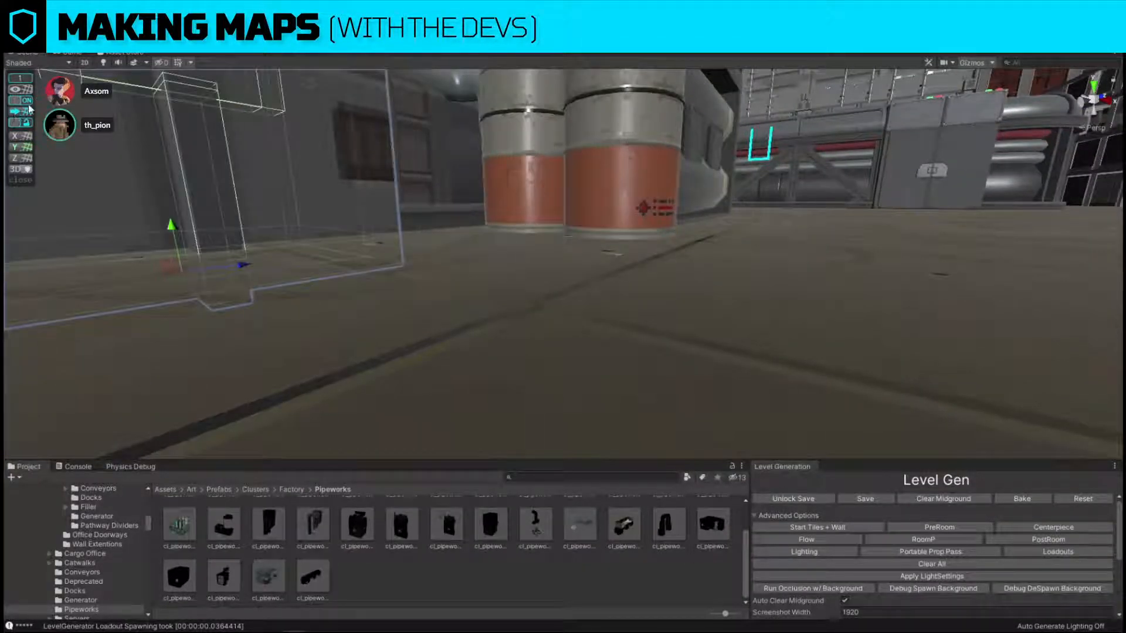
key("ctrl+z")
right_click_drag(461, 229, 461, 224)
left_click_drag(542, 188, 543, 171)
right_click_drag(603, 212, 592, 210)
left_click_drag(506, 161, 542, 160, "alt")
left_click_drag(501, 110, 563, 314)
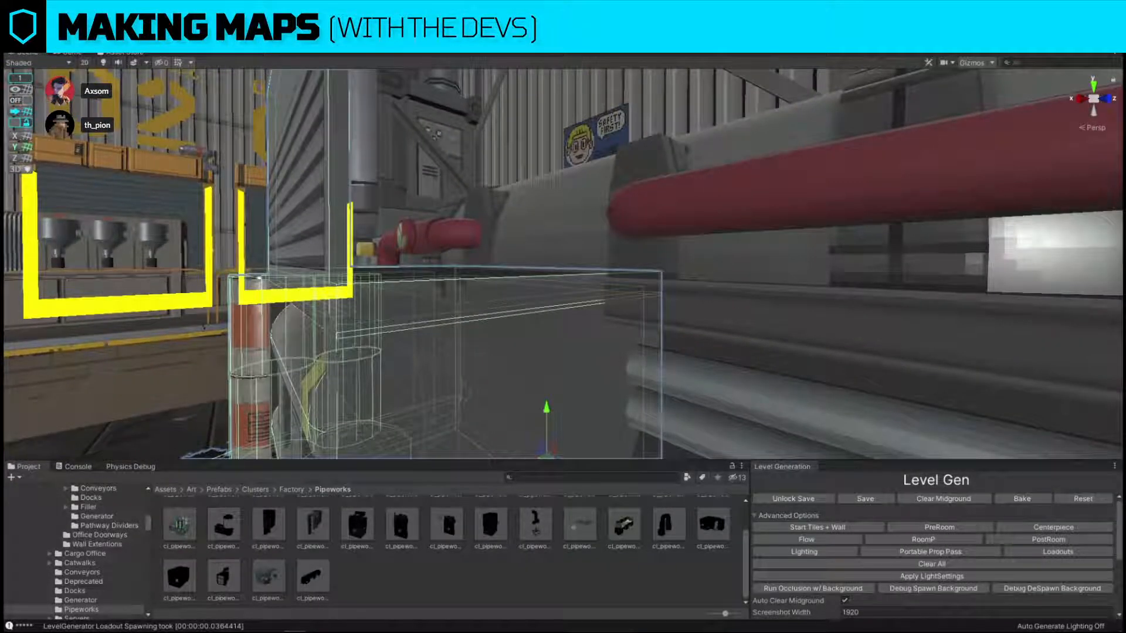
Show the L_Snap layer and adjust the flipped tank prop's height against the nearby snap marker.
left_click(1050, 40)
left_click(1100, 261)
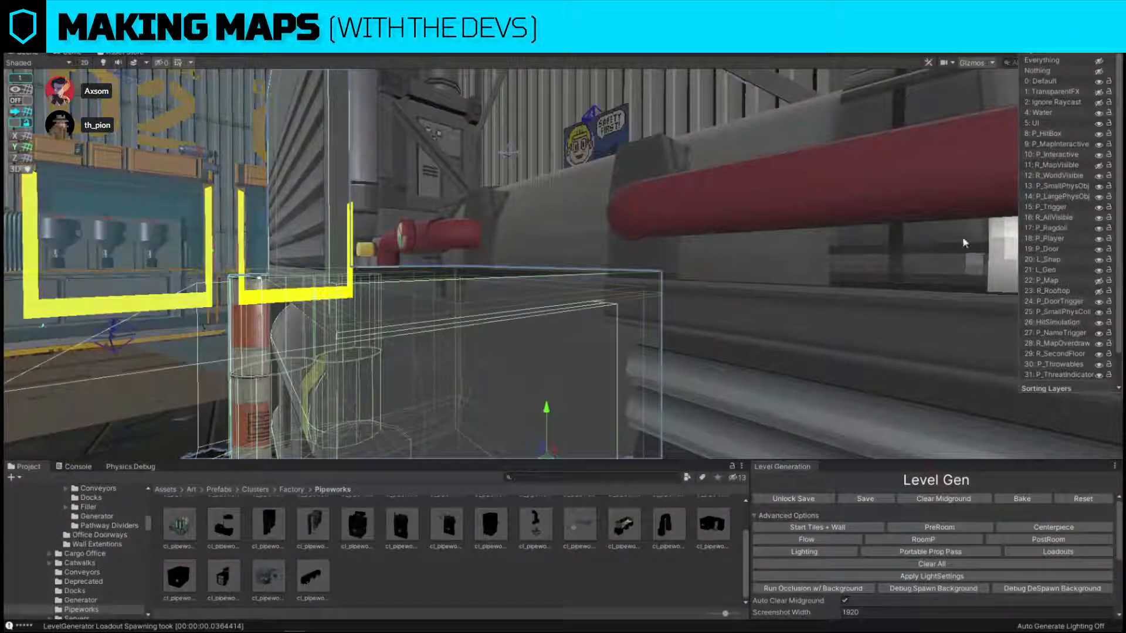
left_click_drag(687, 247, 452, 174, "alt")
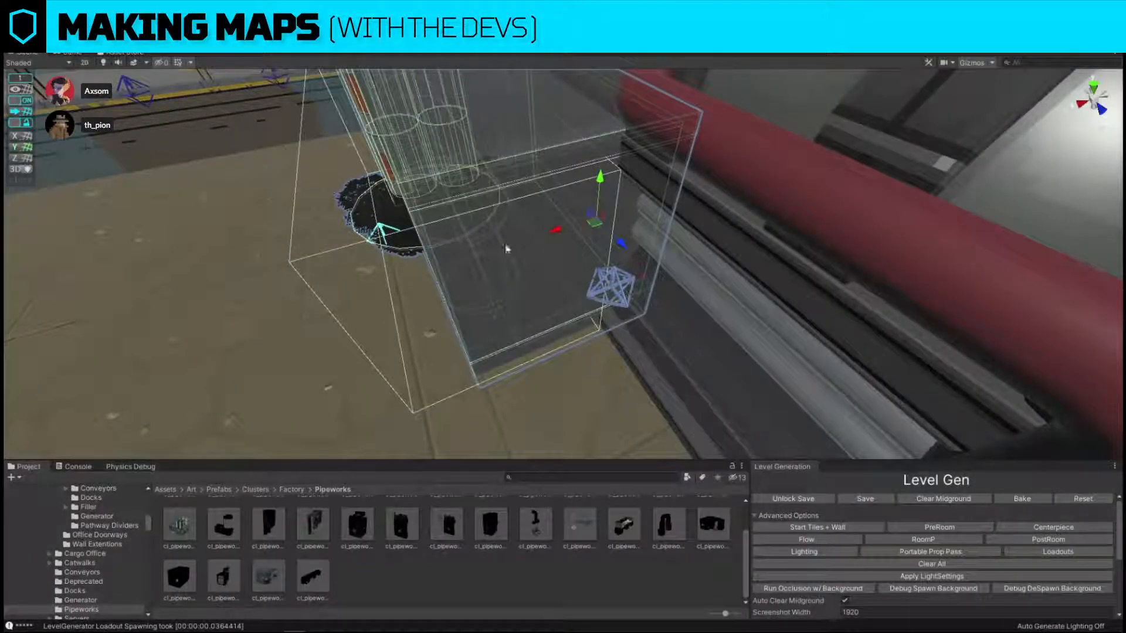
mouse_move(591, 224)
left_mouse_down()
mouse_move(418, 256)
mouse_move(582, 232)
left_mouse_up()
right_click_drag(582, 233, 582, 152)
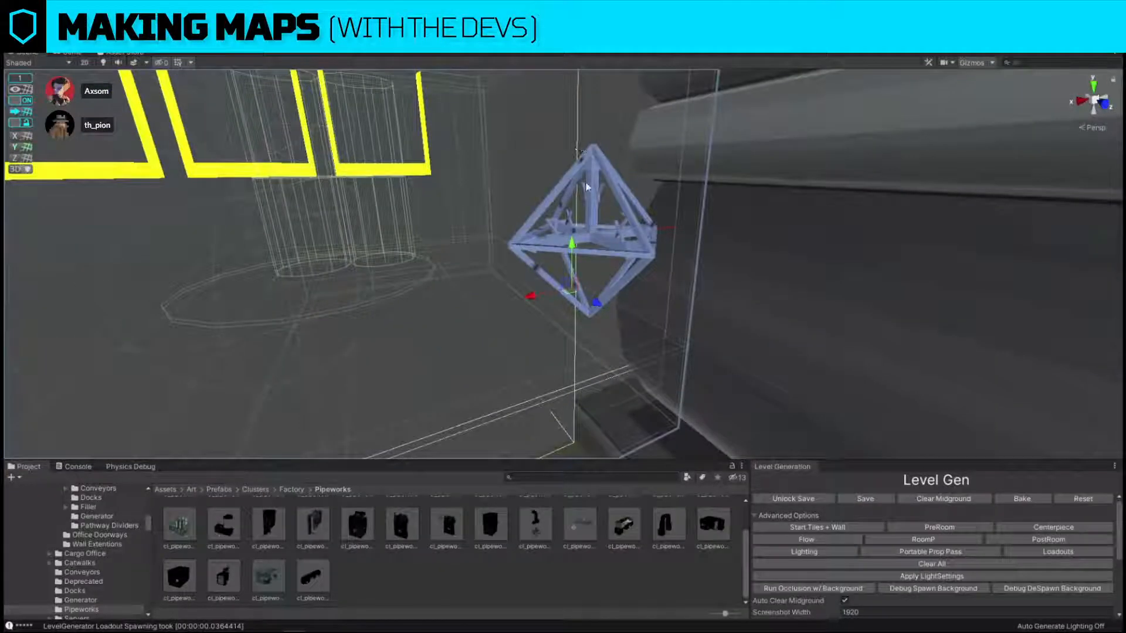
left_click_drag(573, 242, 575, 265)
left_click(21, 100)
Hide the L_Snap layer so the factory is shown without its snap markers and volumes.
right_click_drag(510, 228, 554, 176)
left_click(1094, 42)
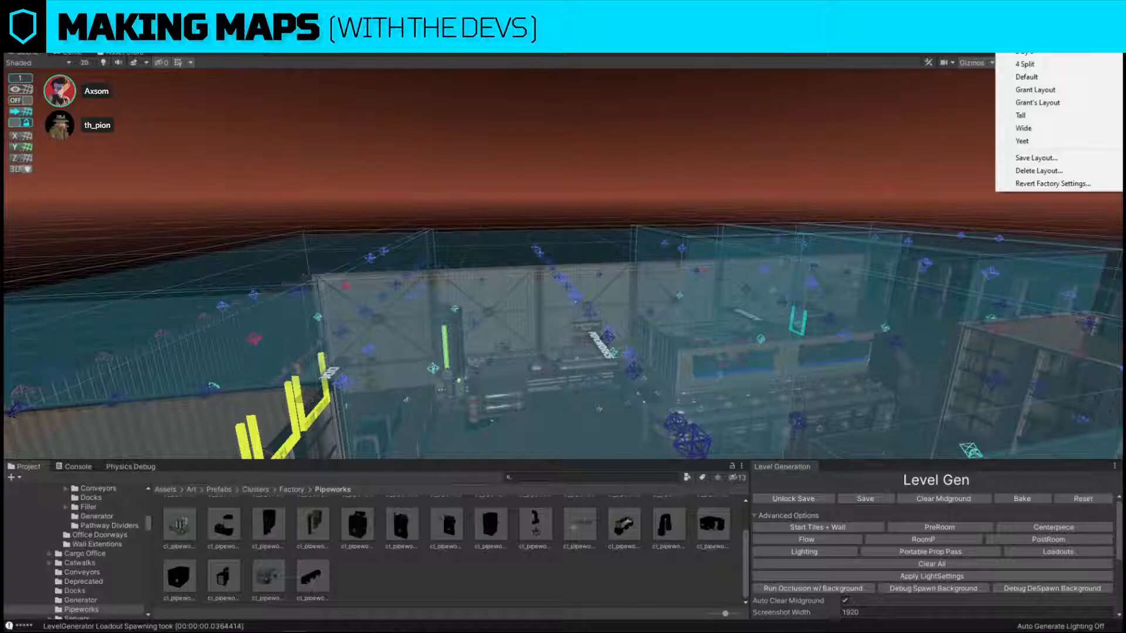
left_click(1047, 42)
left_click(1047, 42)
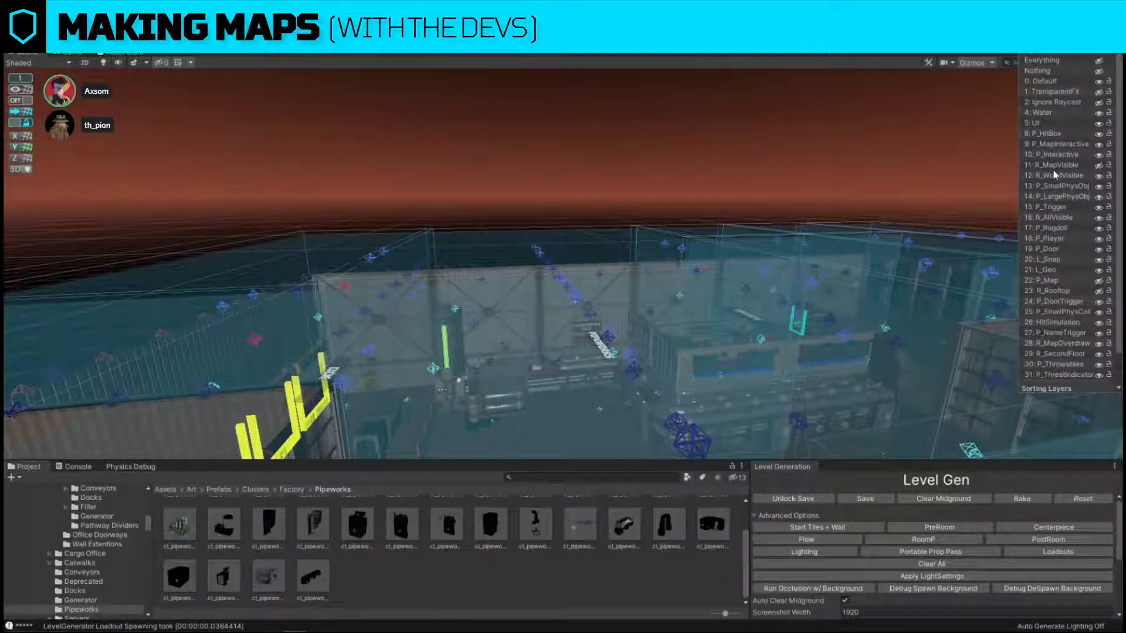
left_click(1100, 260)
right_click_drag(637, 190, 637, 190)
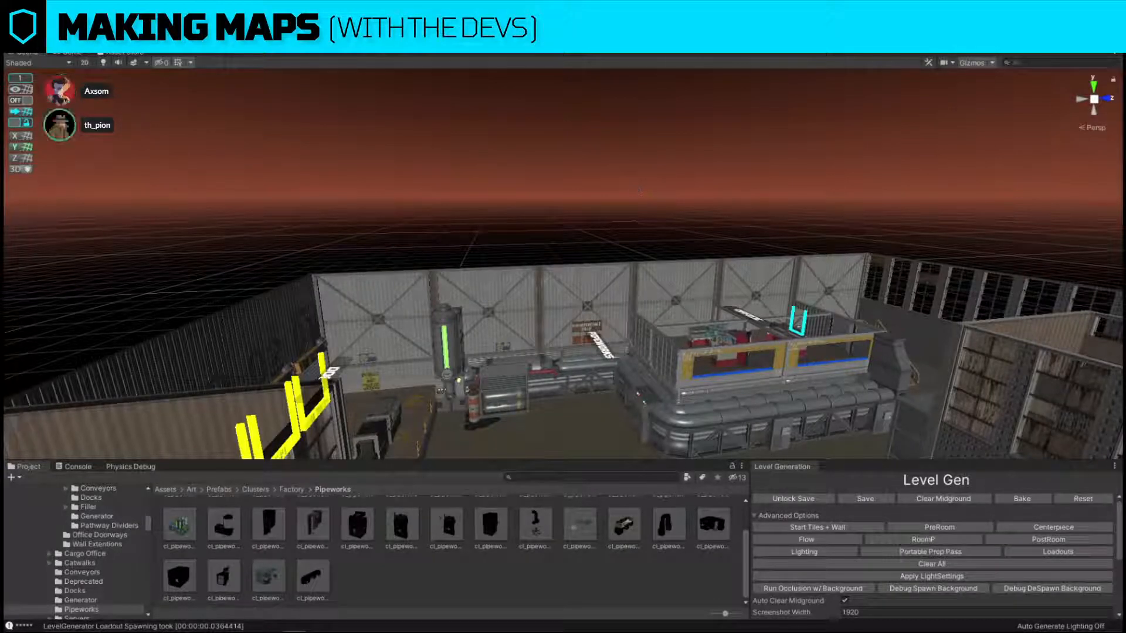
Add a Pipeworks prefab onto the twin-pipe section below the MAINTENANCE AREA sign with Keep Originals enabled.
key("w")
right_click_drag(556, 169, 500, 282)
left_click(791, 278)
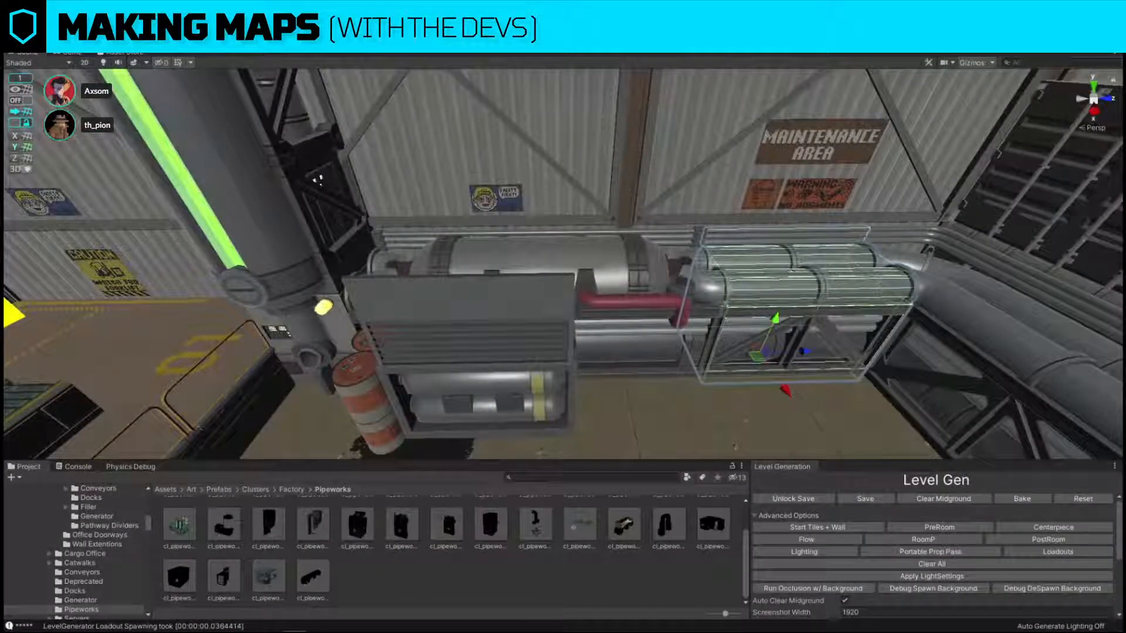
left_click(791, 308)
key("ctrl+r")
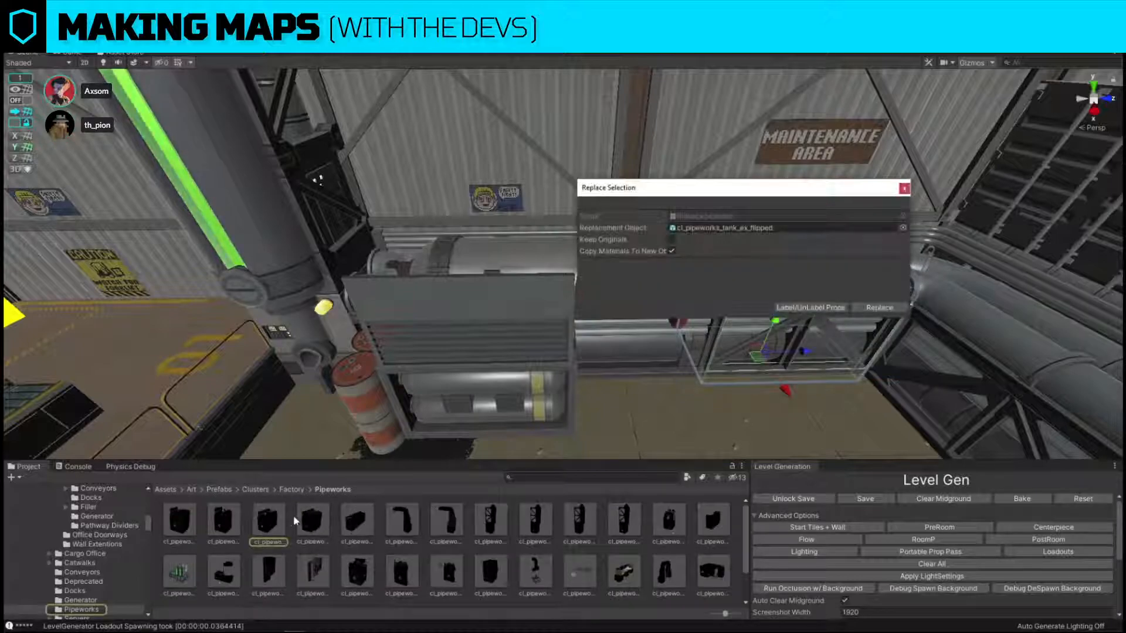
left_click_drag(183, 524, 790, 234)
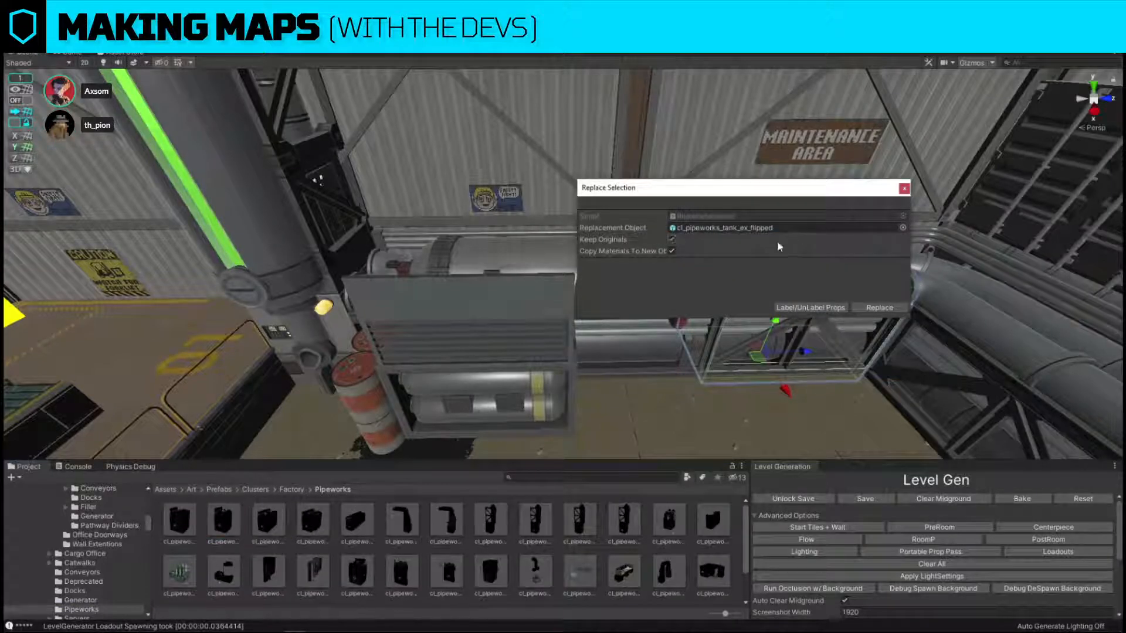
left_click(871, 307)
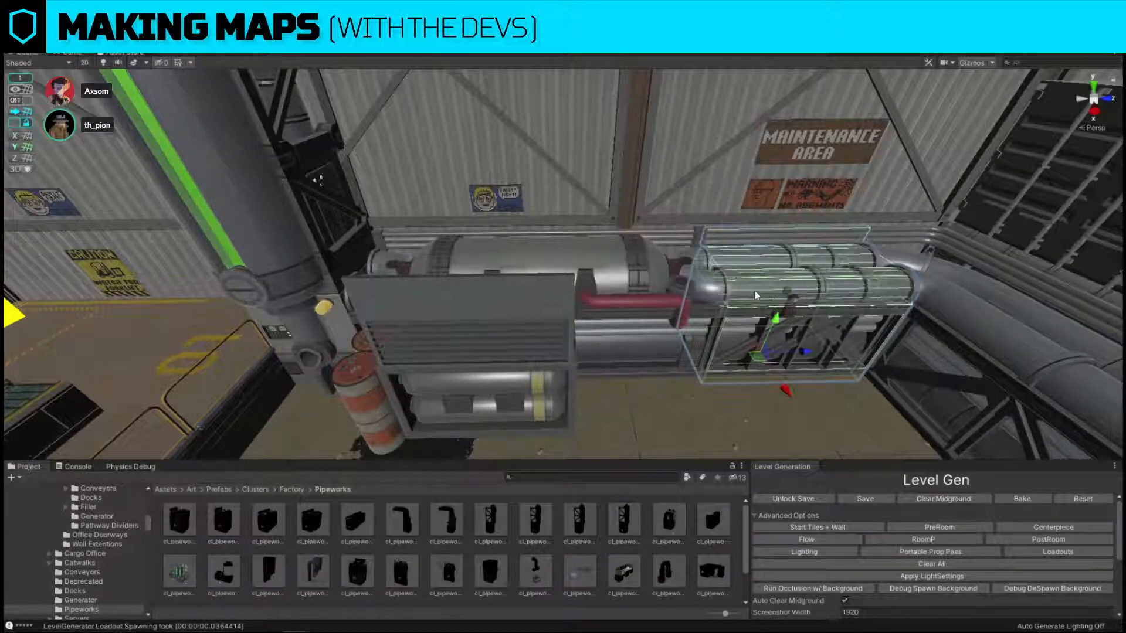
Delete the longer twin-pipe section below the MAINTENANCE AREA sign and, with grid snapping on, snap the short section to the corner pipes.
left_click(755, 295)
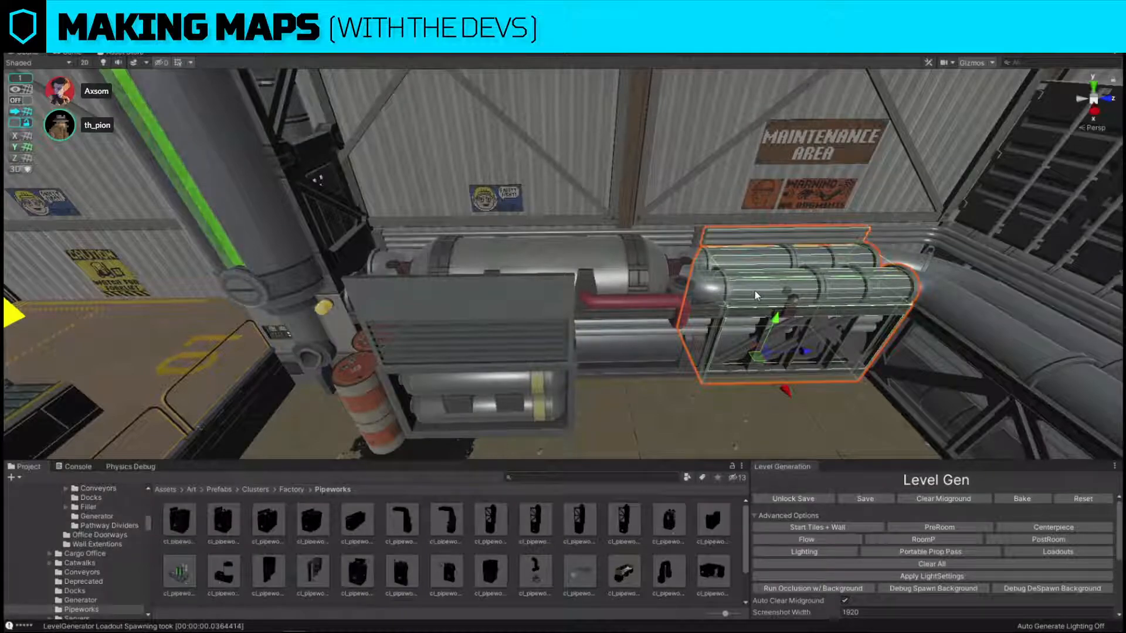
left_click(837, 287)
left_click(978, 348)
left_click(827, 300)
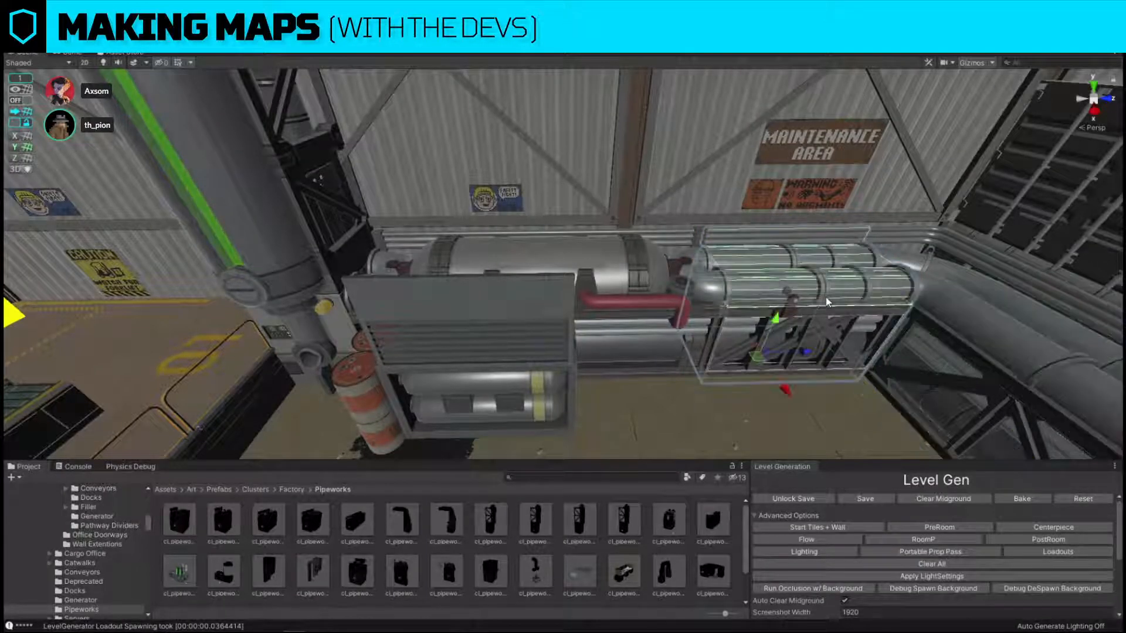
key("Delete")
left_click(827, 300)
right_click_drag(258, 230, 25, 107)
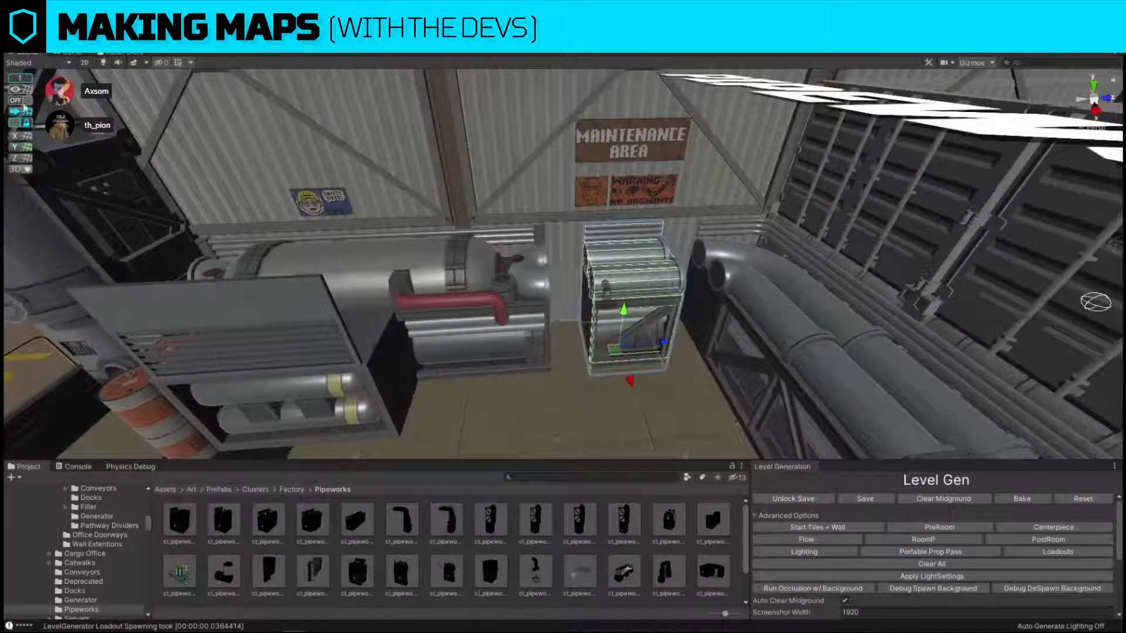
left_click_drag(655, 346, 689, 345)
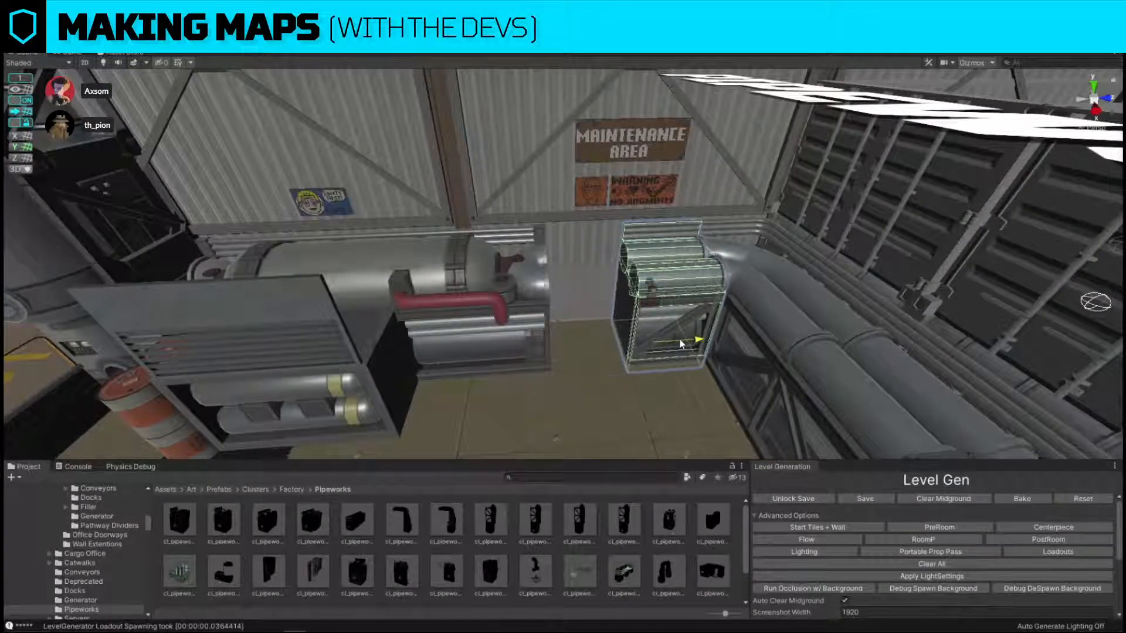
right_click_drag(525, 299, 504, 298)
Slide the tank and drum cluster along the wall until it meets the short twin-pipe section.
left_click(503, 298)
left_click(384, 400)
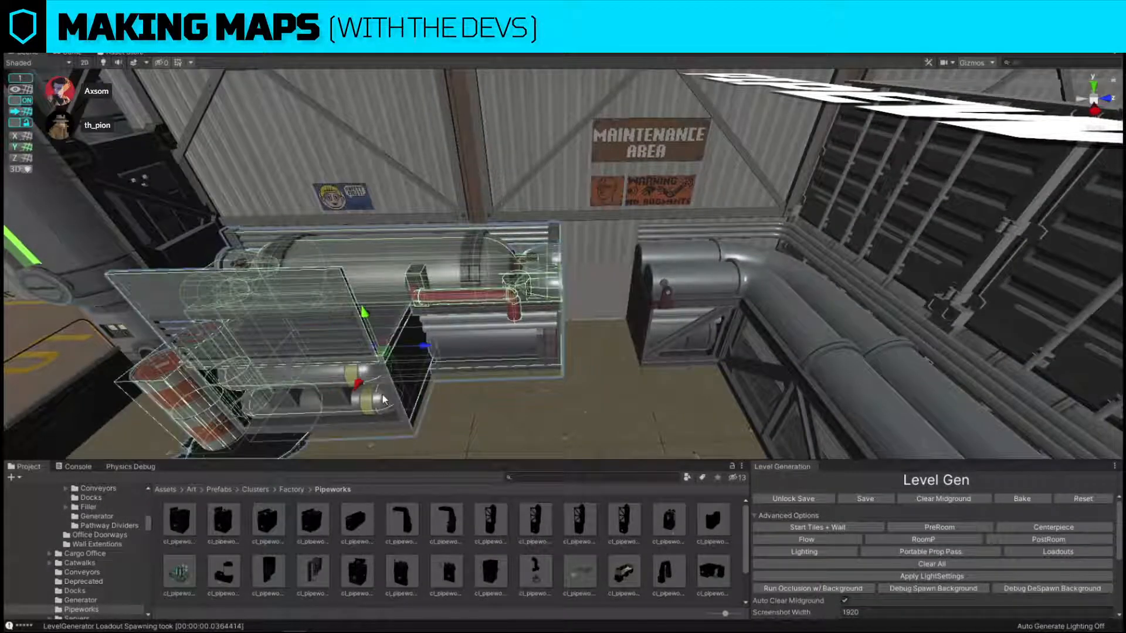
left_click_drag(427, 350, 513, 349)
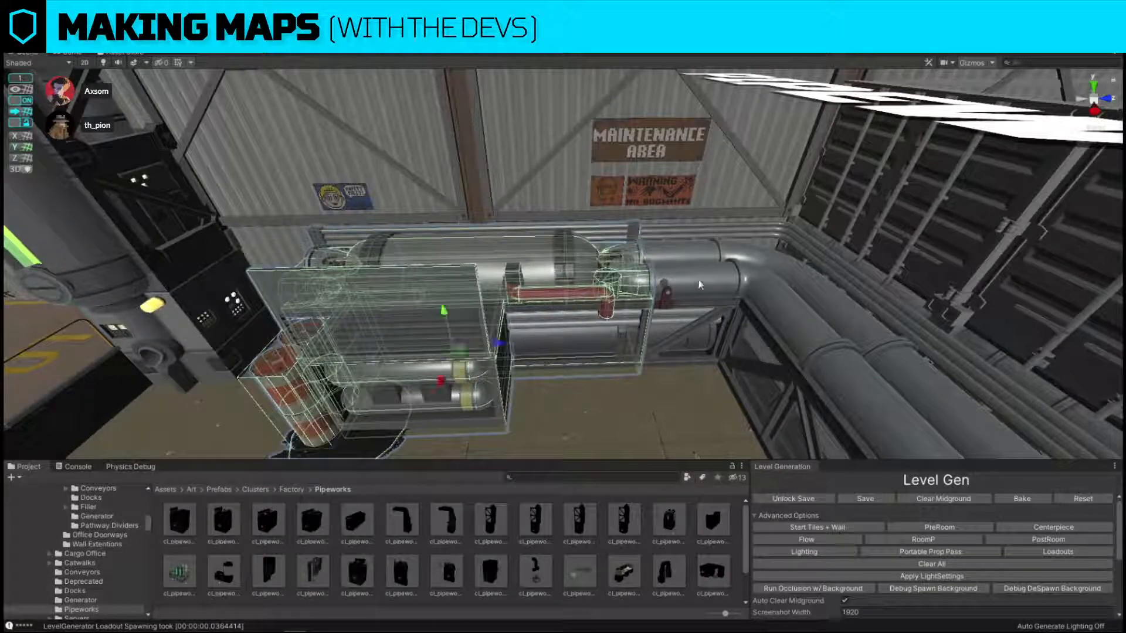
Place a copy of the short twin-pipe section on the tank cluster's other side, towards the green-lit pillar.
left_click(702, 285)
right_click_drag(703, 286, 732, 304)
left_click_drag(715, 304, 424, 311)
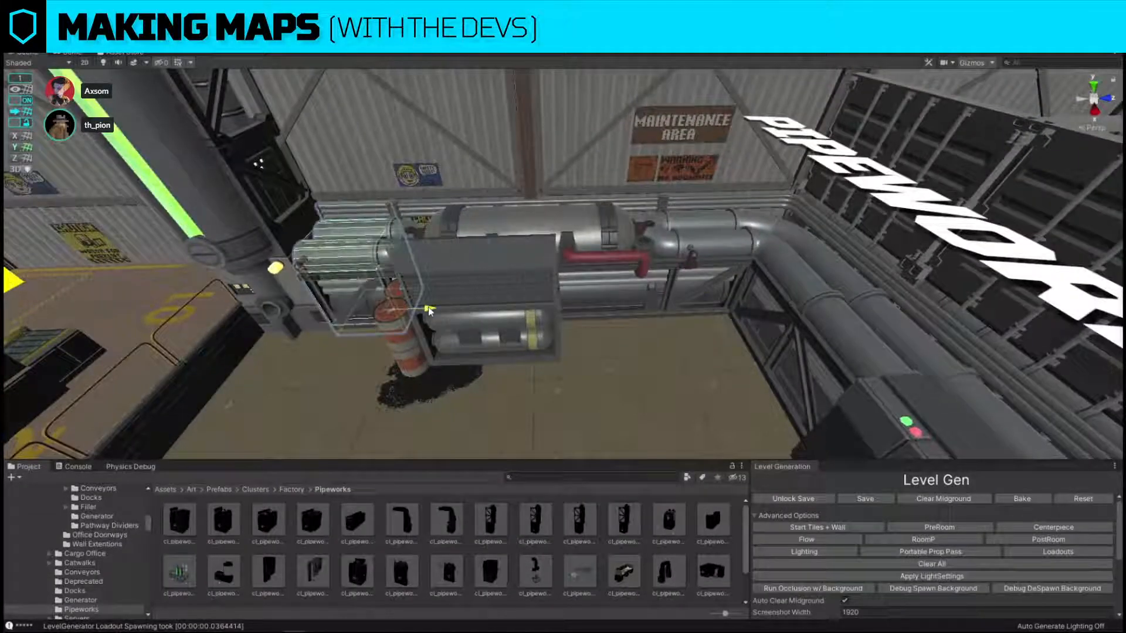
right_click_drag(424, 311, 548, 333)
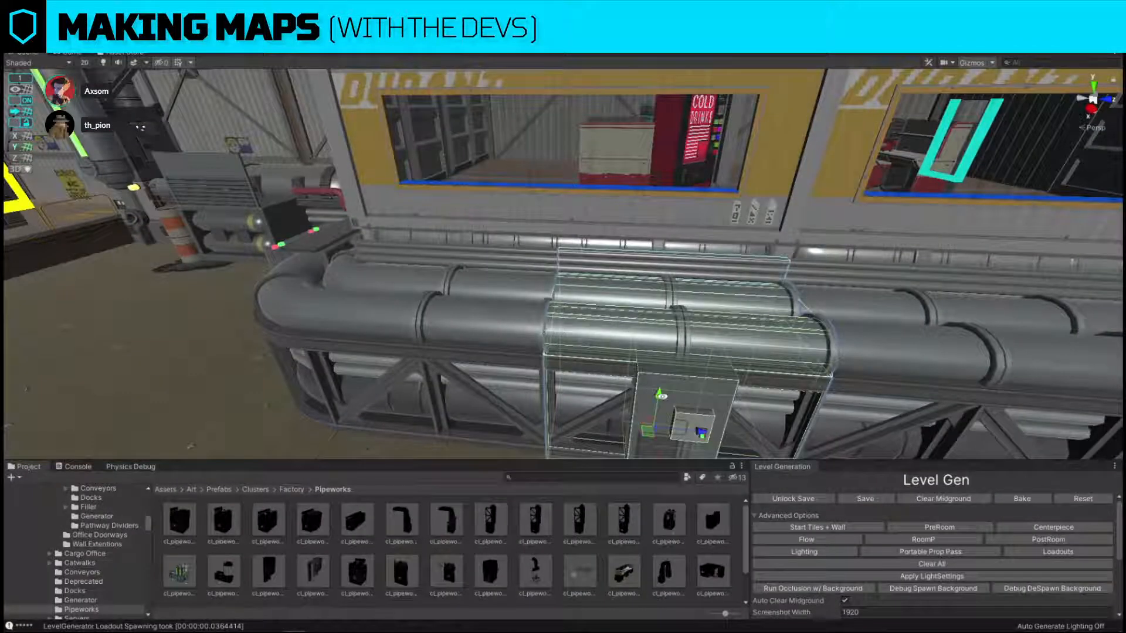
Duplicate the twin-pipe section below the window, raise the copy, and add cl_pipeworks_window_ramp_4x to it with Keep Originals enabled.
key("ctrl+d")
left_click_drag(663, 398, 682, 288)
key("ctrl+shift+r")
scroll(346, 582, "down", 2)
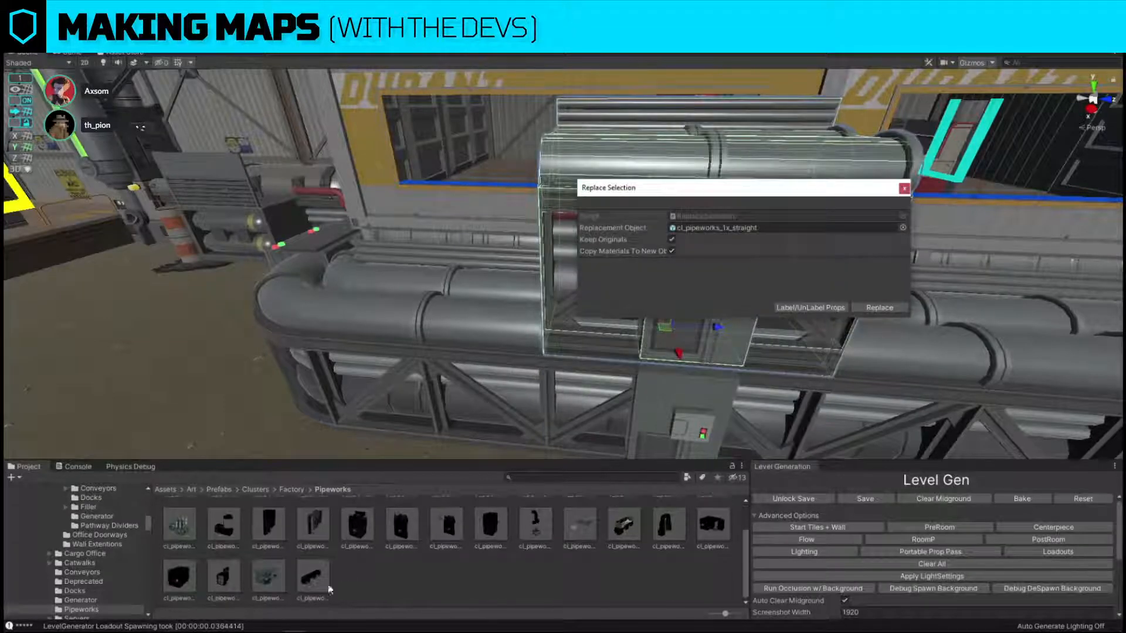
left_click_drag(321, 586, 742, 249)
left_click(874, 308)
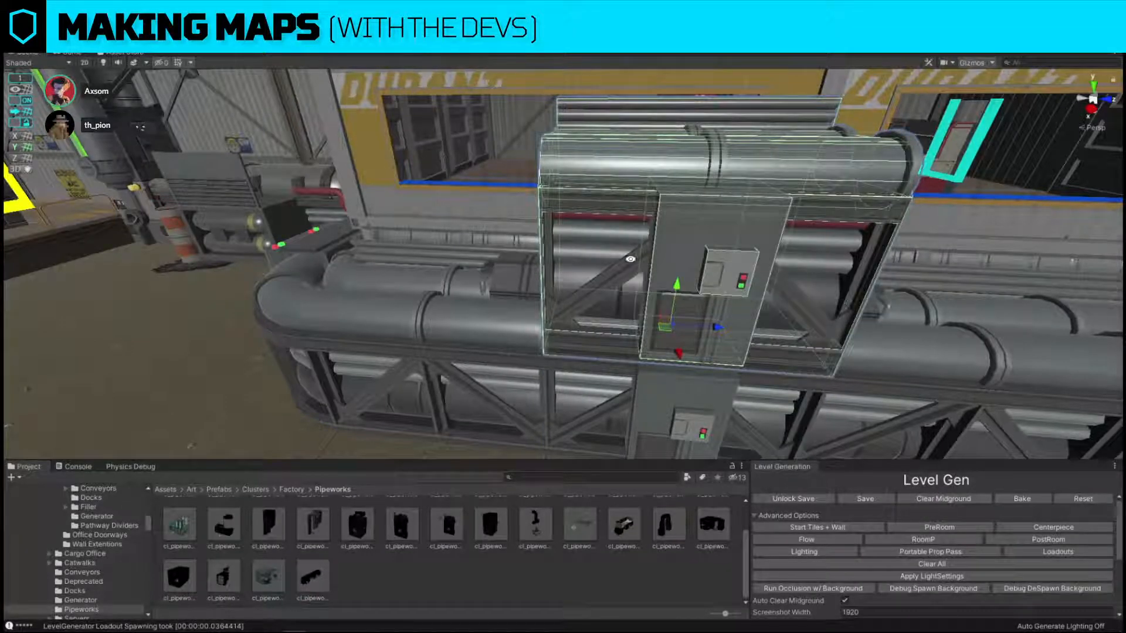
Turn off Keep Originals for selection replacement and delete the raised twin-pipe copy, leaving the window ramp.
key("ctrl+shift+r")
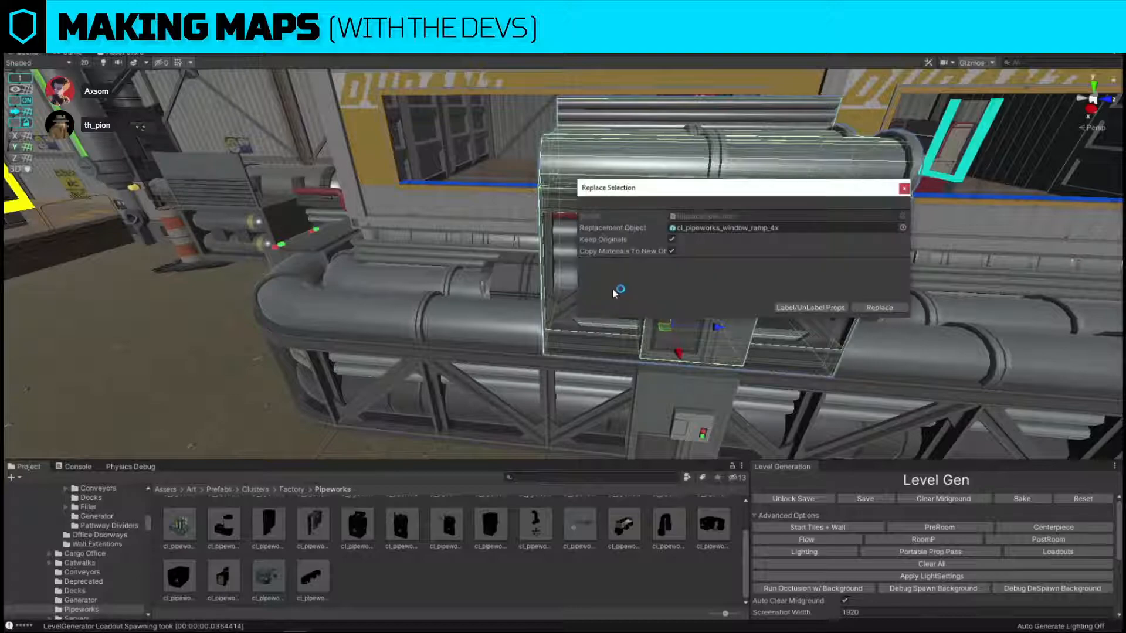
left_click(673, 241)
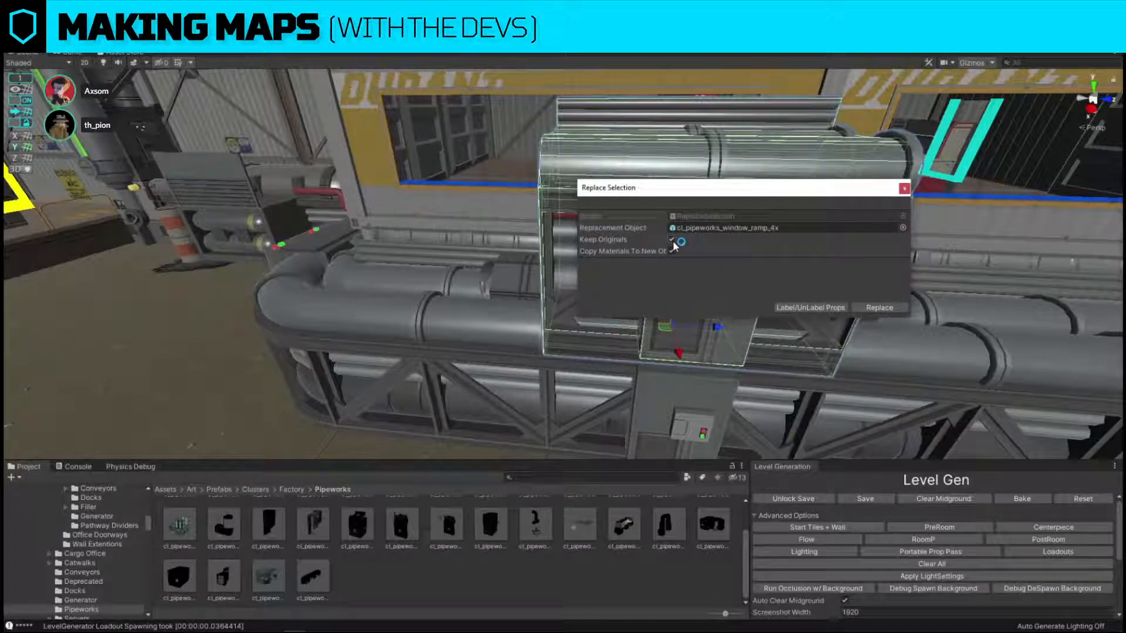
left_click(905, 188)
key("Delete")
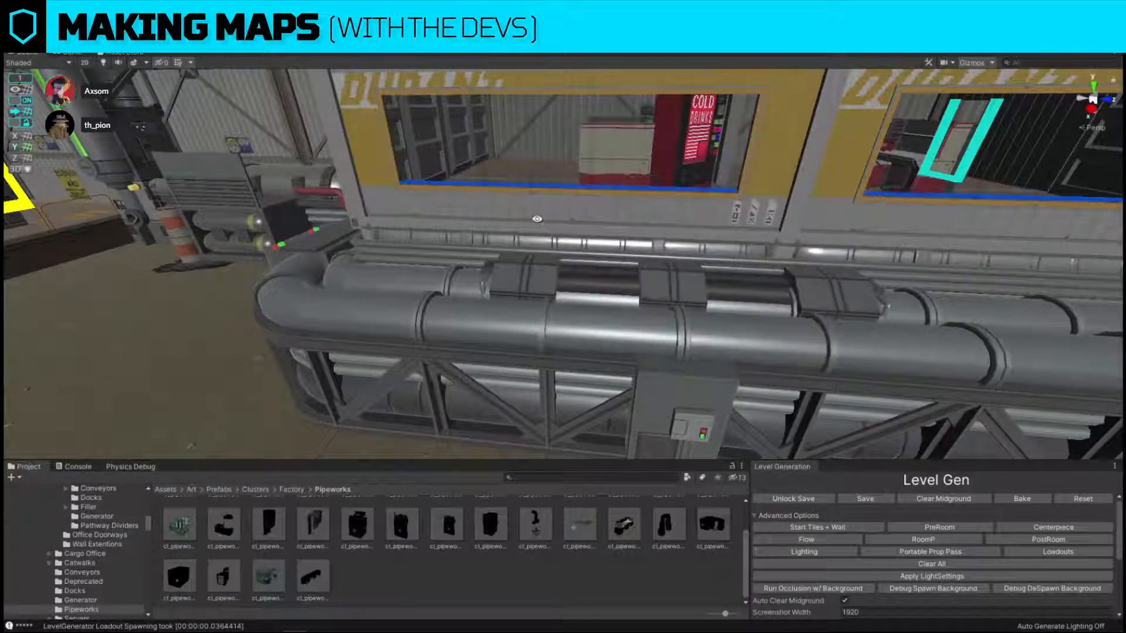
Position the window ramp below the window and place duplicates along the rest of the pipe run.
left_click(643, 282)
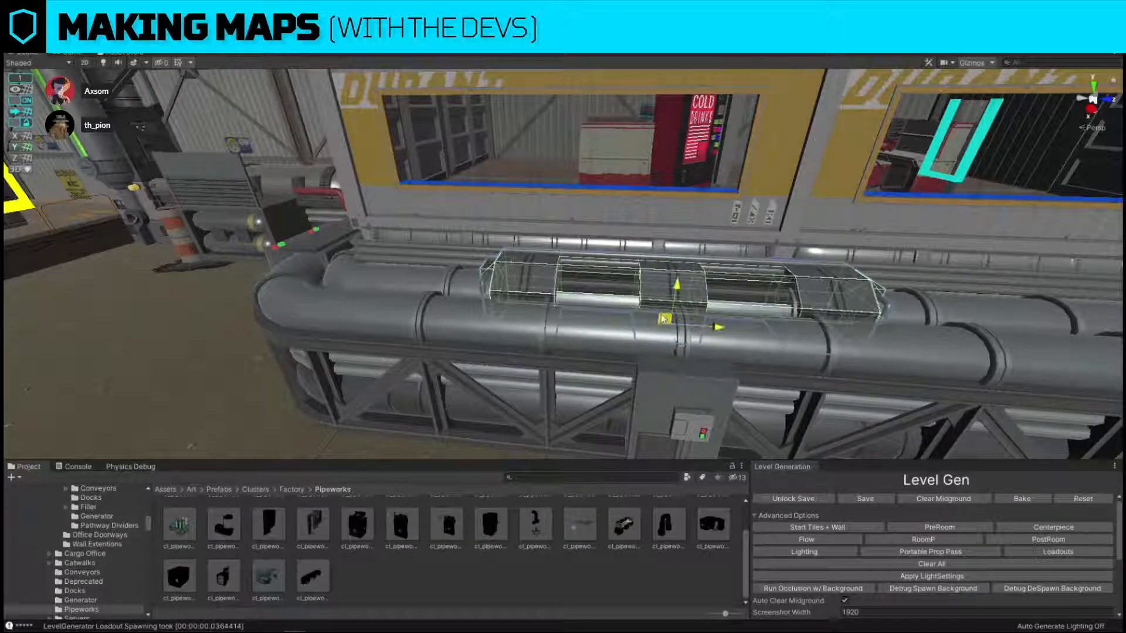
left_click_drag(663, 320, 569, 284)
key("ctrl+d")
left_click_drag(424, 273, 670, 315)
left_click(681, 171)
right_click_drag(670, 315, 585, 394)
left_click_drag(585, 394, 888, 318, "alt")
left_click_drag(790, 266, 634, 271, "alt")
scroll(575, 234, "up", 3)
left_click(575, 234)
right_click_drag(725, 220, 525, 272)
Replace the twin-pipe section beside the control box with cl_pipeworks_1x_straight and fill the remaining gap with a second copy.
left_click(525, 271)
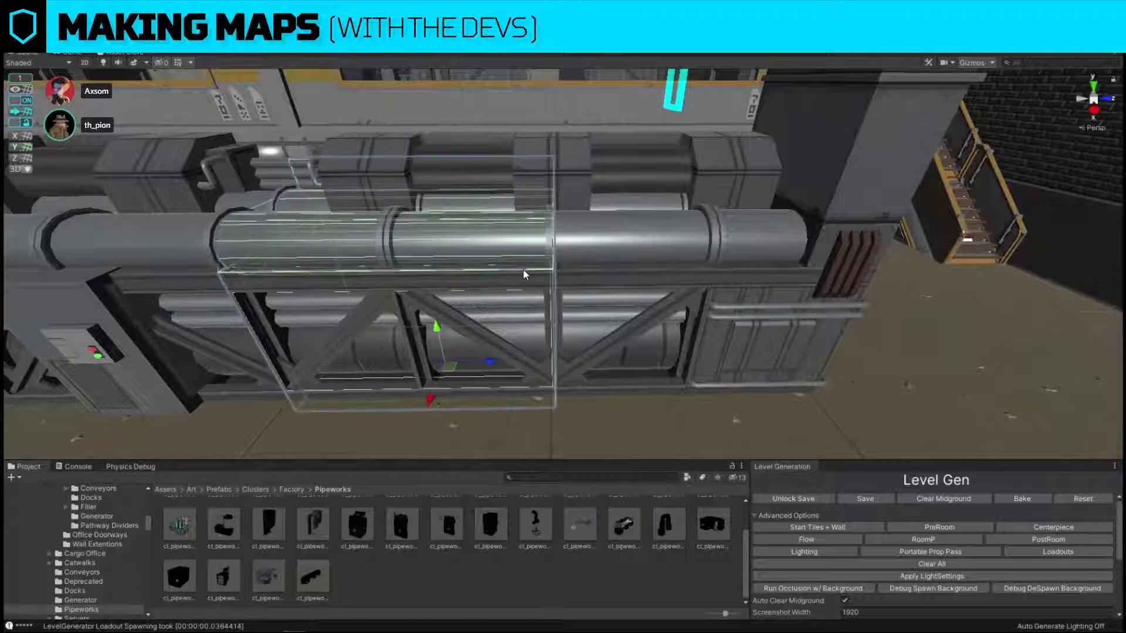
scroll(447, 530, "up", 2)
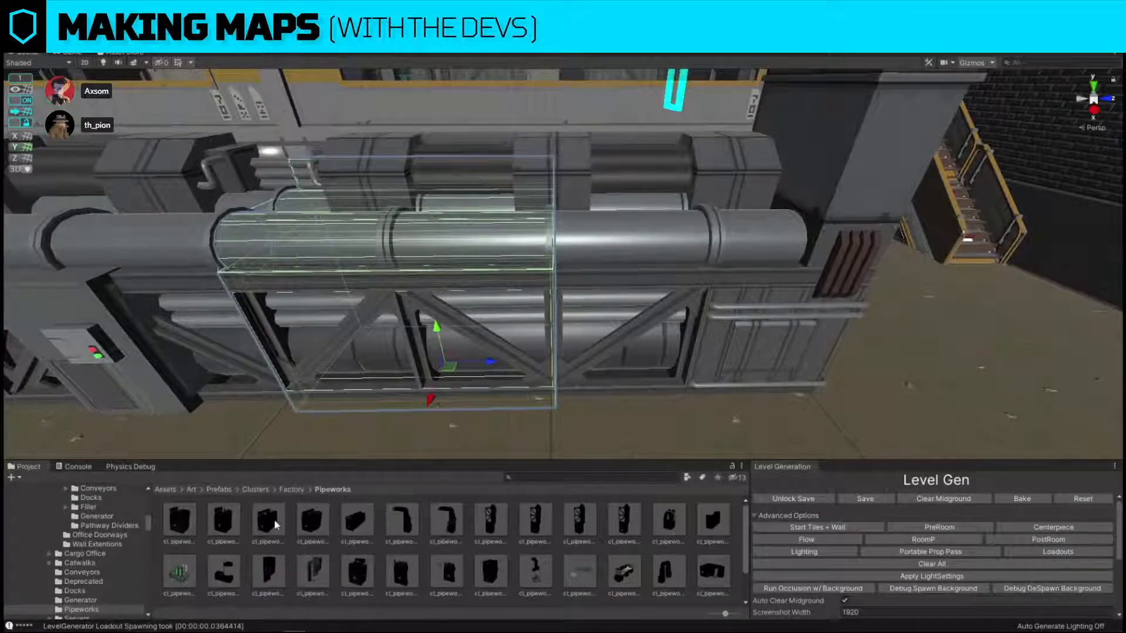
key("ctrl+shift+r")
left_click_drag(224, 523, 767, 231)
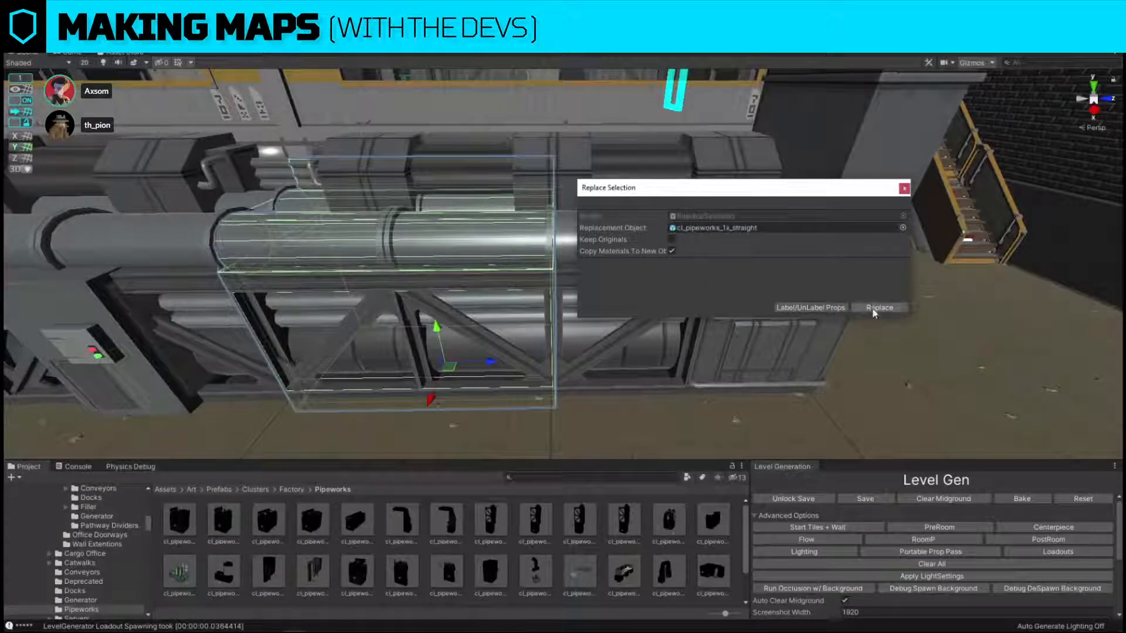
left_click(880, 308)
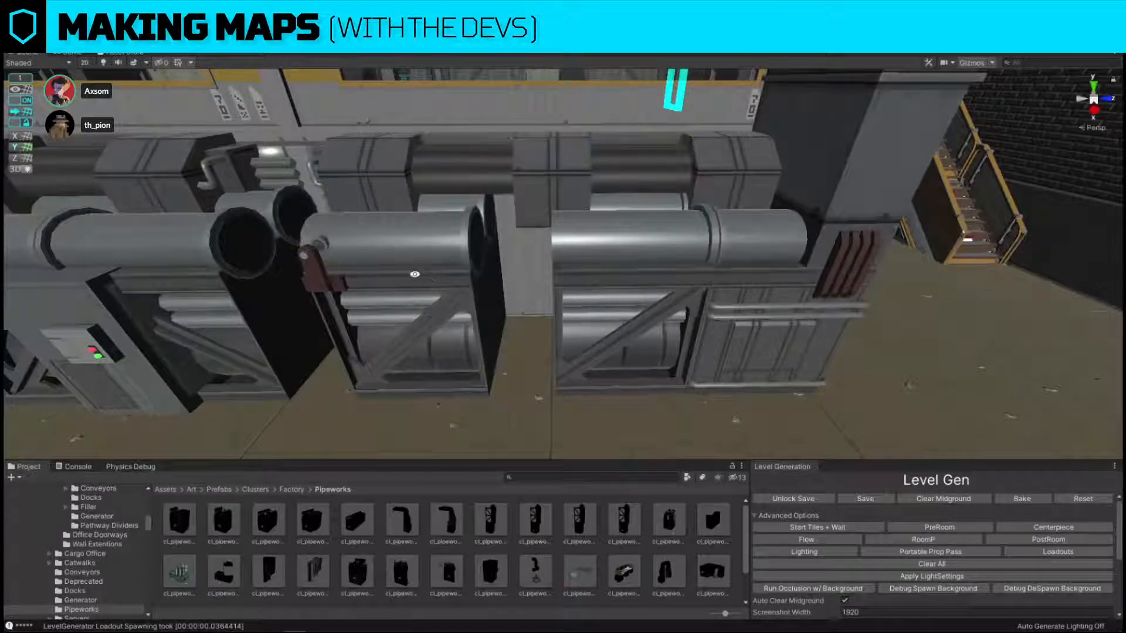
left_click(417, 280)
left_click_drag(469, 363, 543, 361)
Replace the second short pipe section with the two-door Pipeworks cabinet prefab.
key("ctrl+shift+r")
left_click_drag(181, 522, 713, 227)
left_click(886, 309)
Rotate both doors of the new pipeworks cabinet outward so the cabinet stands open.
left_click(524, 304)
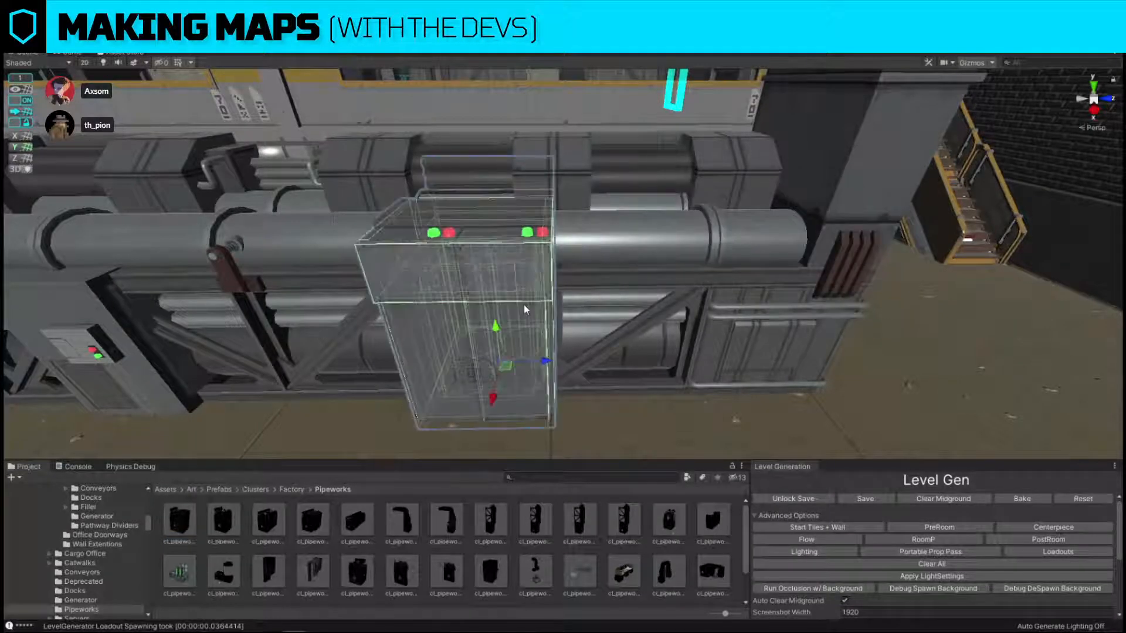
left_click(523, 303)
right_click_drag(645, 259, 651, 352)
key("e")
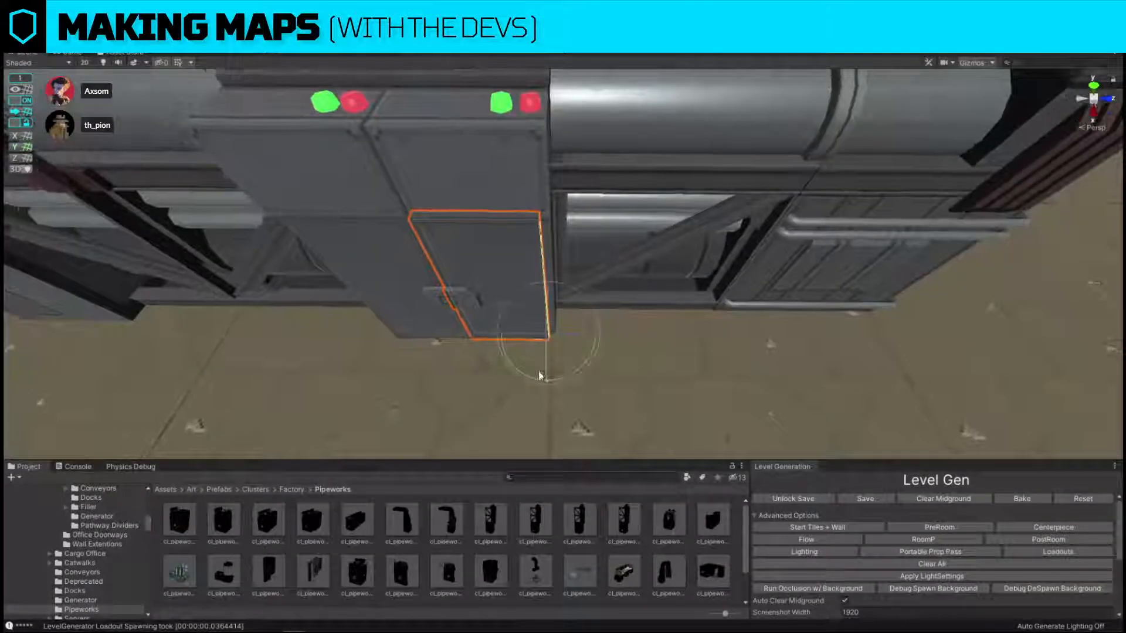
left_click_drag(562, 376, 886, 398, "ctrl")
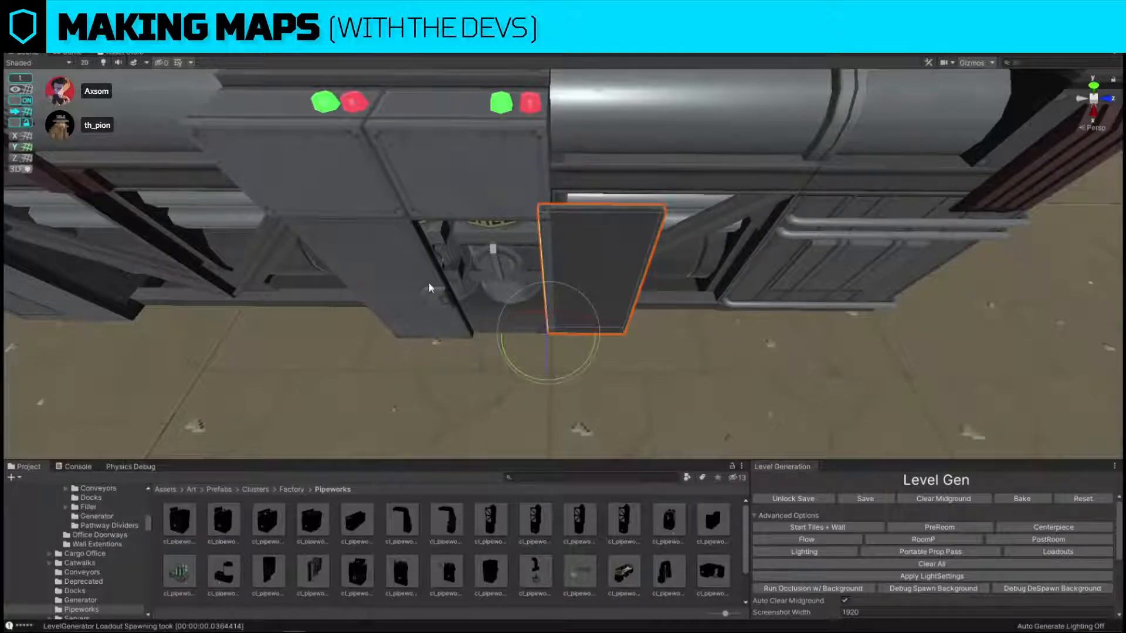
left_click(429, 283)
left_click(428, 283)
left_click_drag(459, 353, 86, 454)
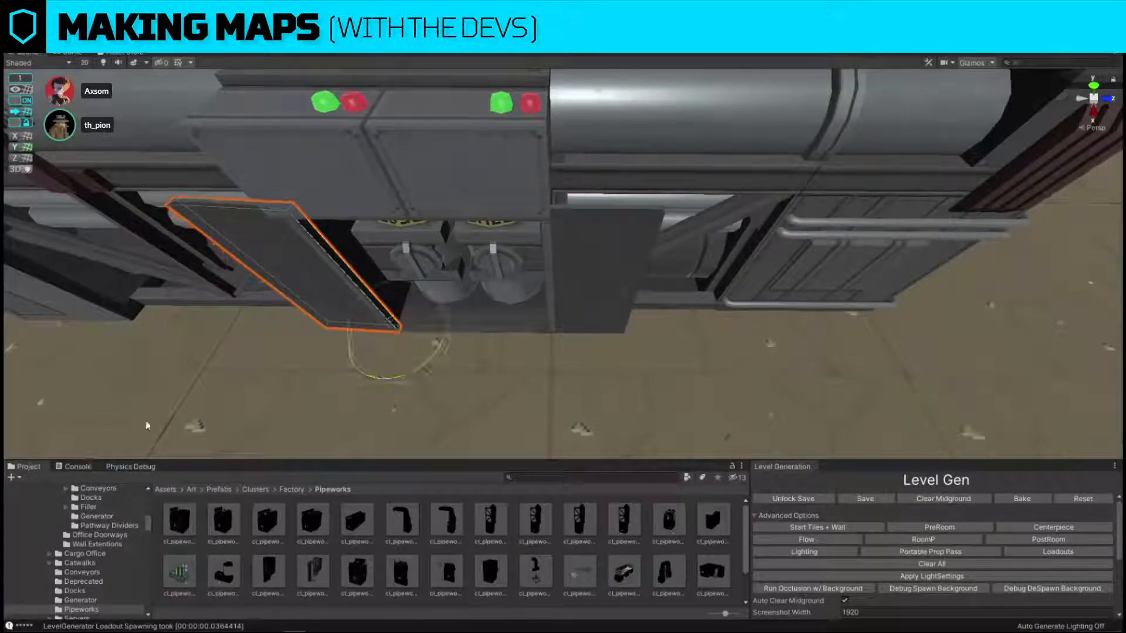
Pull the canister rack out of the open cabinet onto the floor in front of it.
left_click(478, 253)
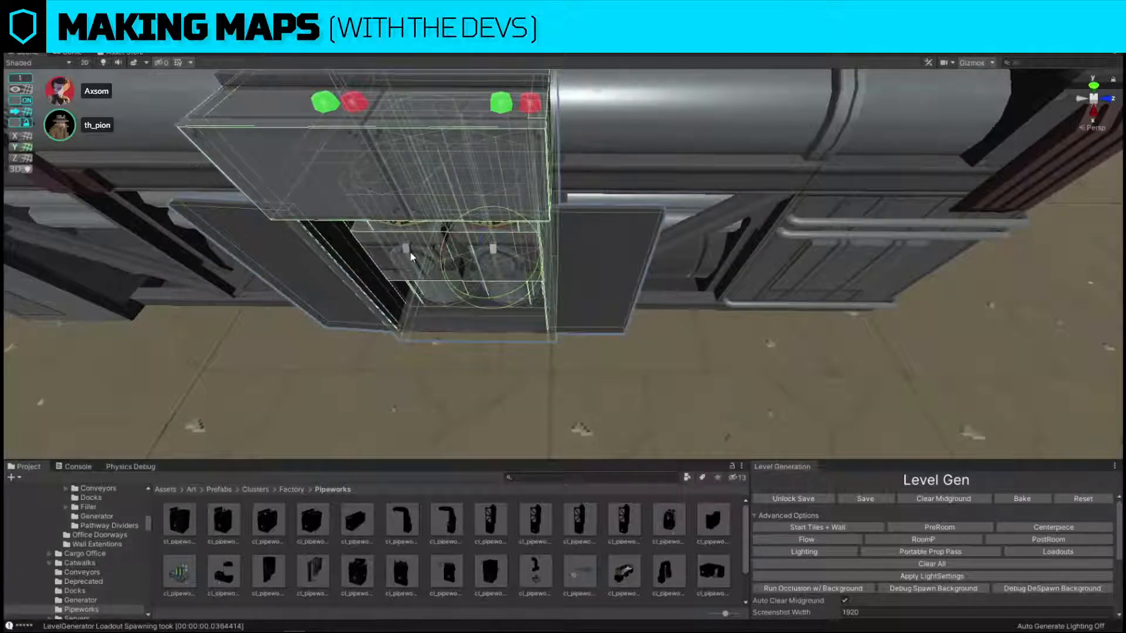
left_click(411, 257)
left_click_drag(412, 257, 546, 225, "alt")
key("w")
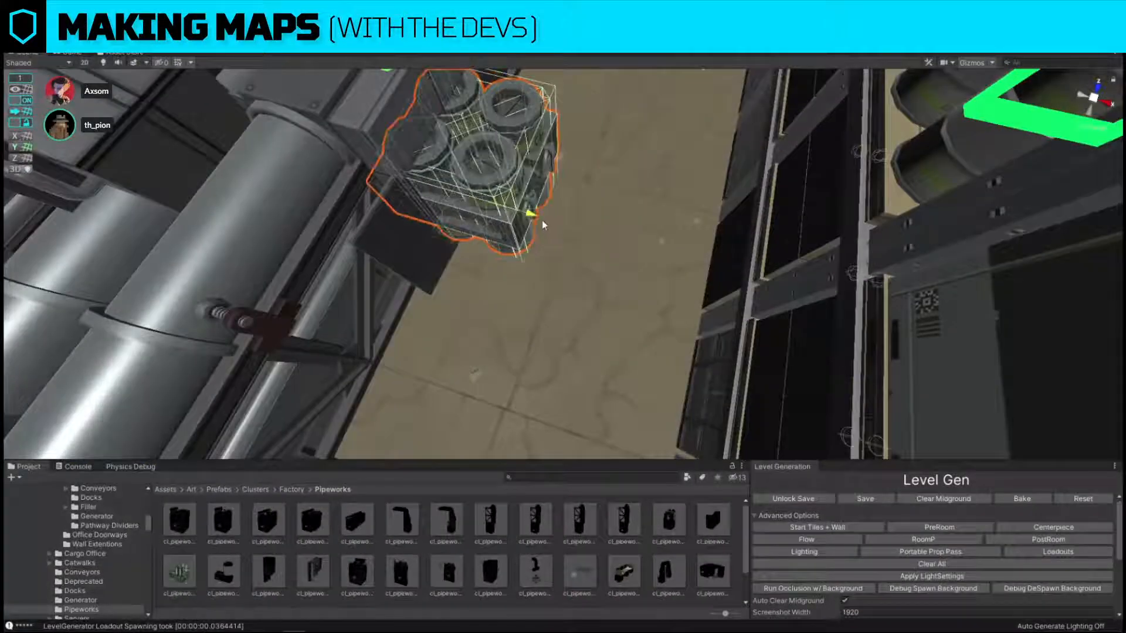
right_click_drag(550, 324, 565, 279)
left_click(590, 103)
left_click(565, 279)
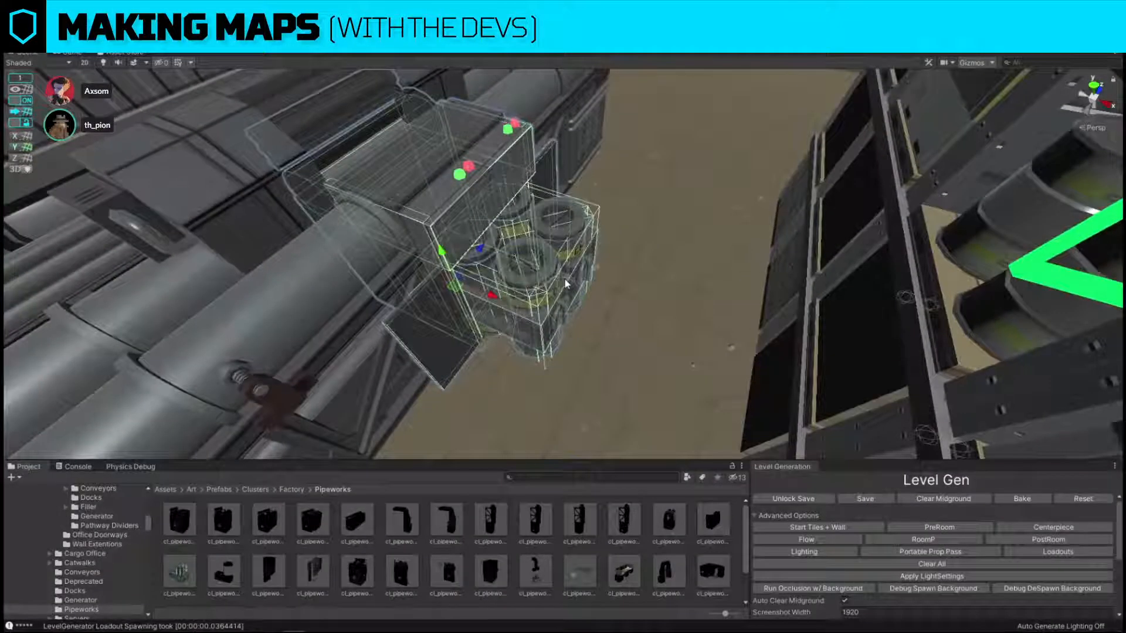
left_click(565, 280)
left_click_drag(571, 322, 585, 329)
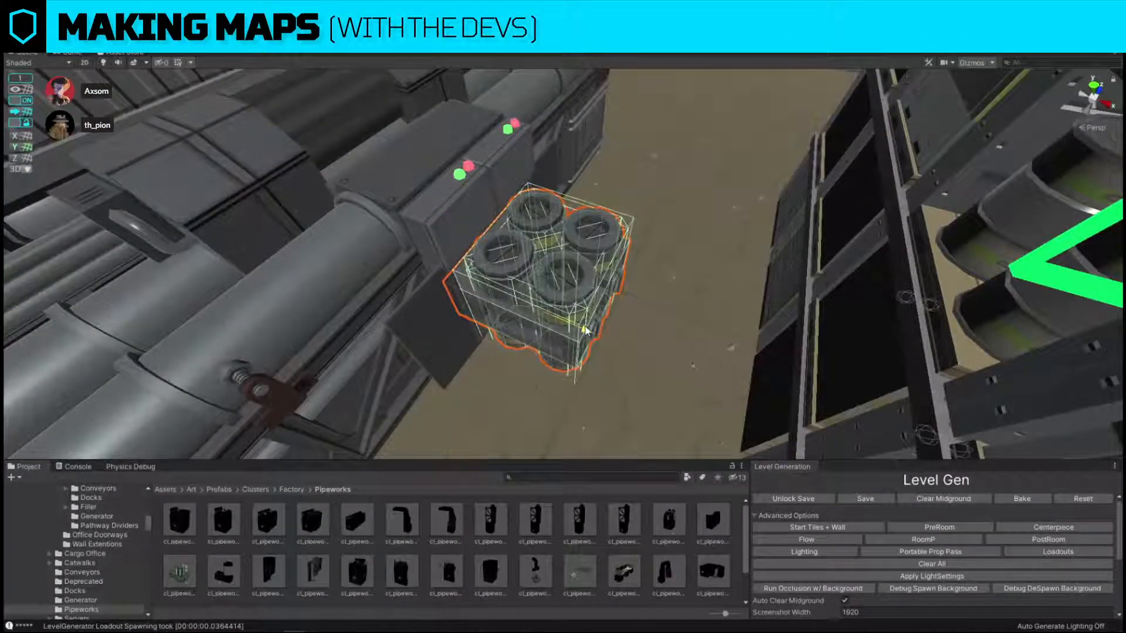
right_click_drag(586, 331, 520, 276)
Bring the oil puddle from the striped drum over to the canister rack by the open cabinet.
left_click(520, 275)
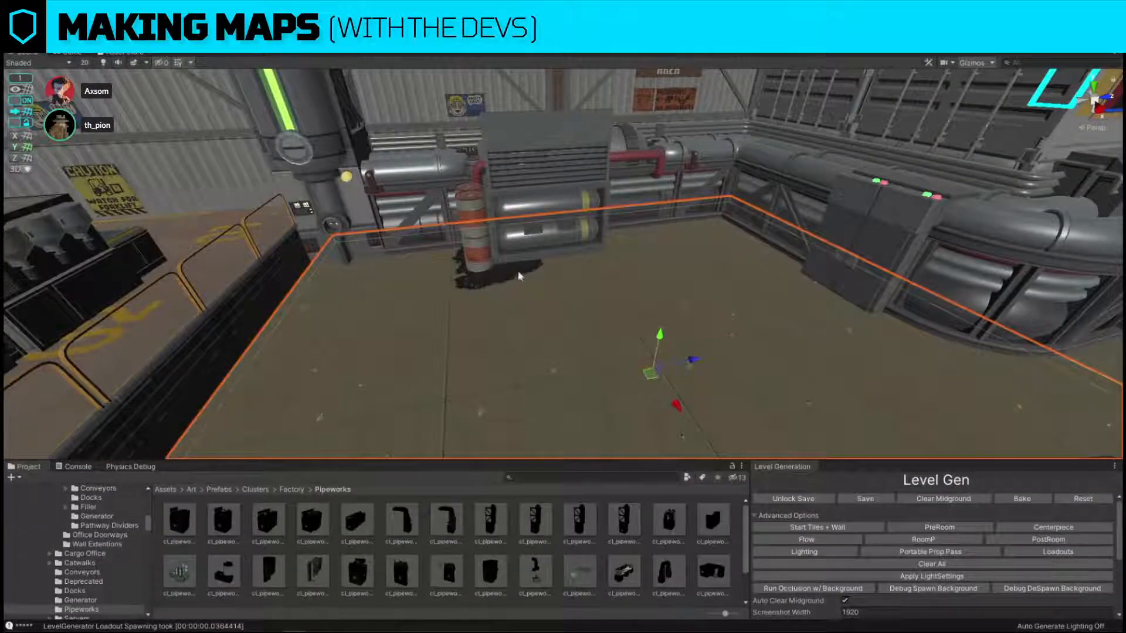
key("f")
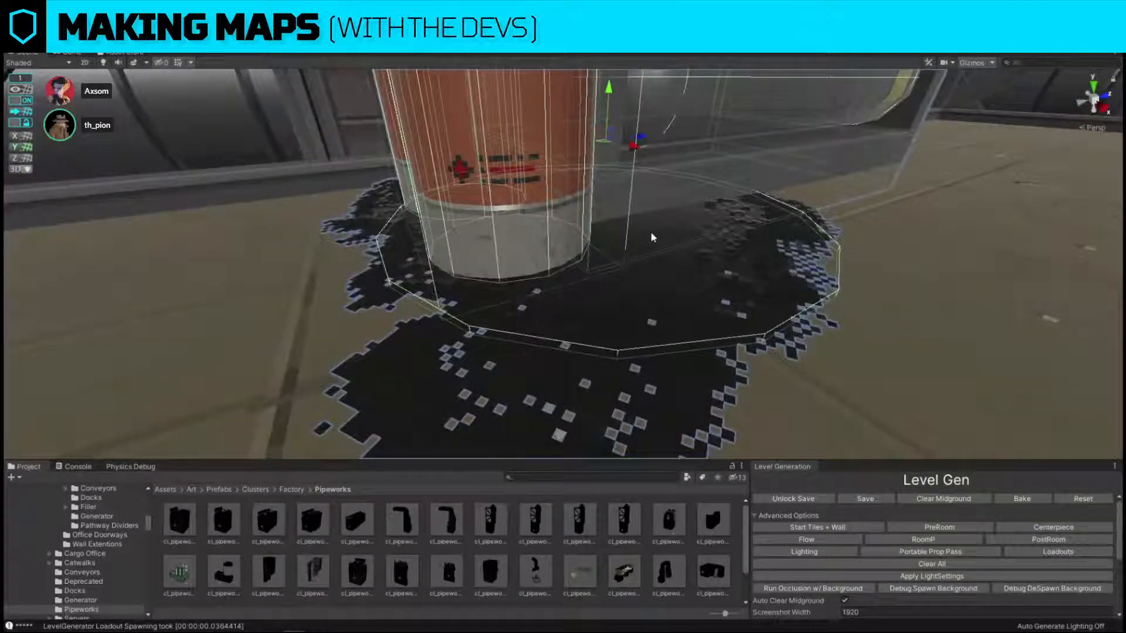
right_click_drag(712, 244, 684, 348)
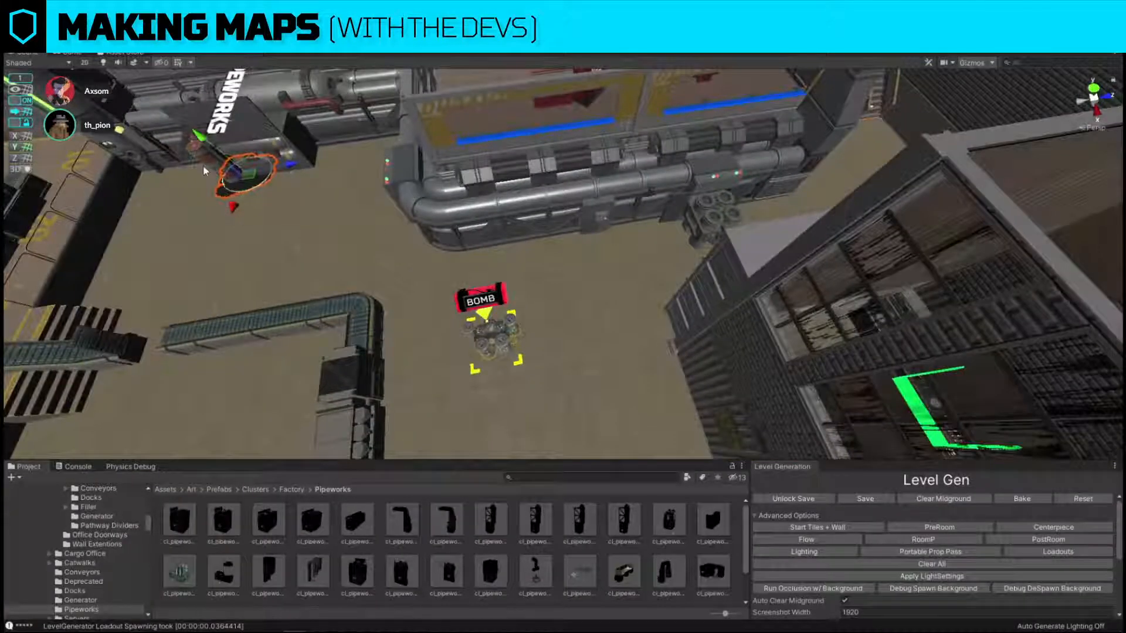
left_click_drag(249, 181, 685, 243)
key("f")
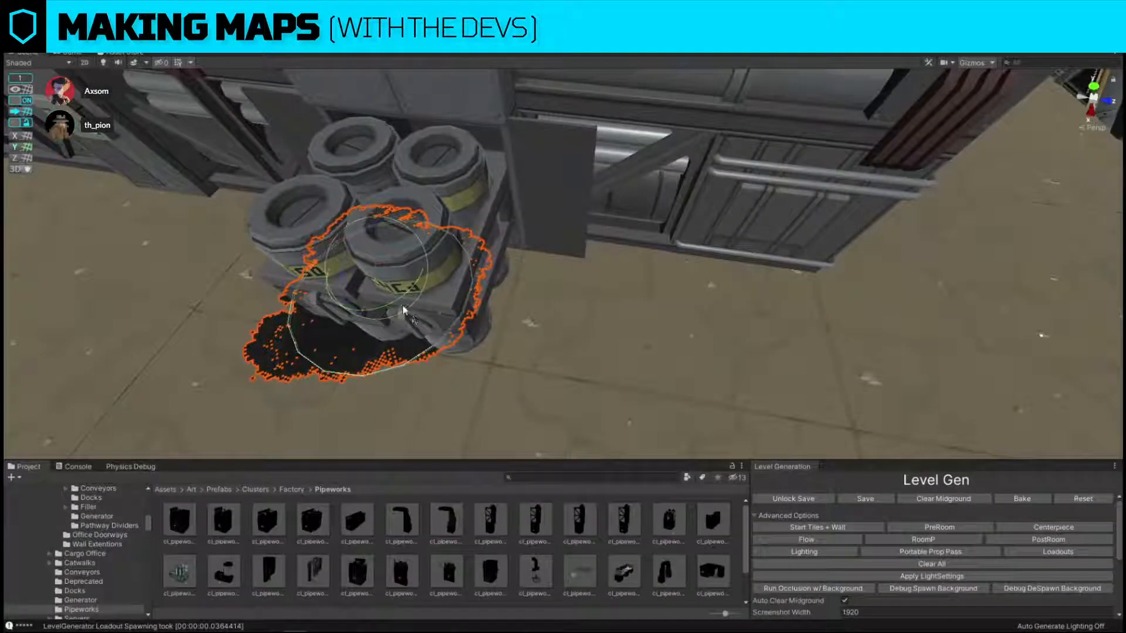
Turn off grid snapping and fine-position the oil puddle on the floor beneath the canister rack beside the open pipeworks cabinet.
key("w")
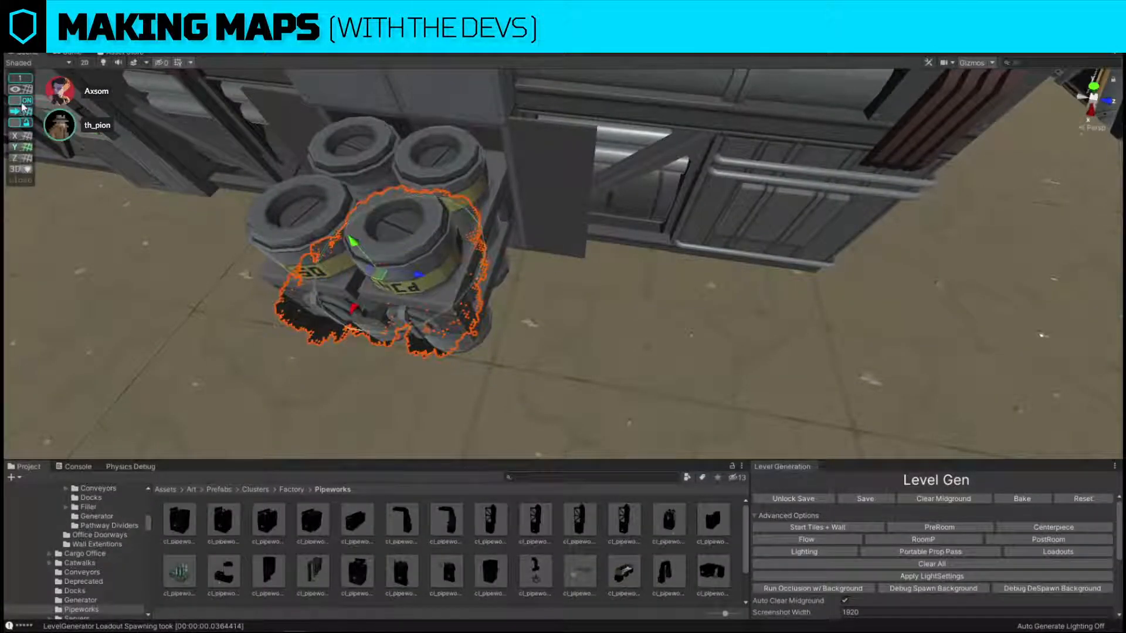
left_click_drag(387, 287, 433, 268)
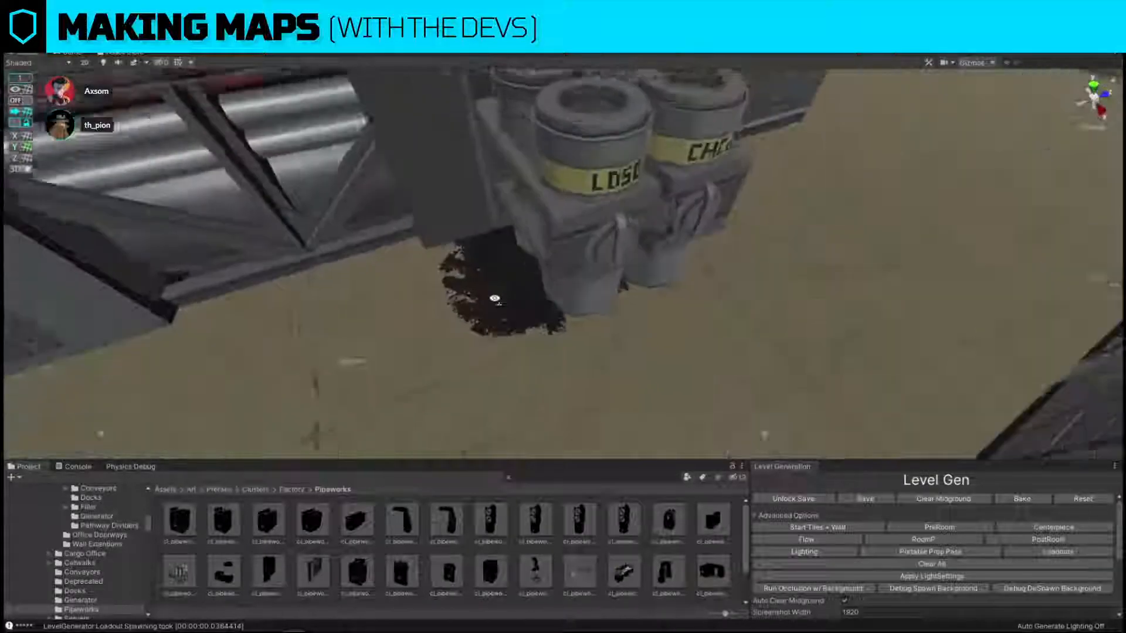
left_click(516, 276)
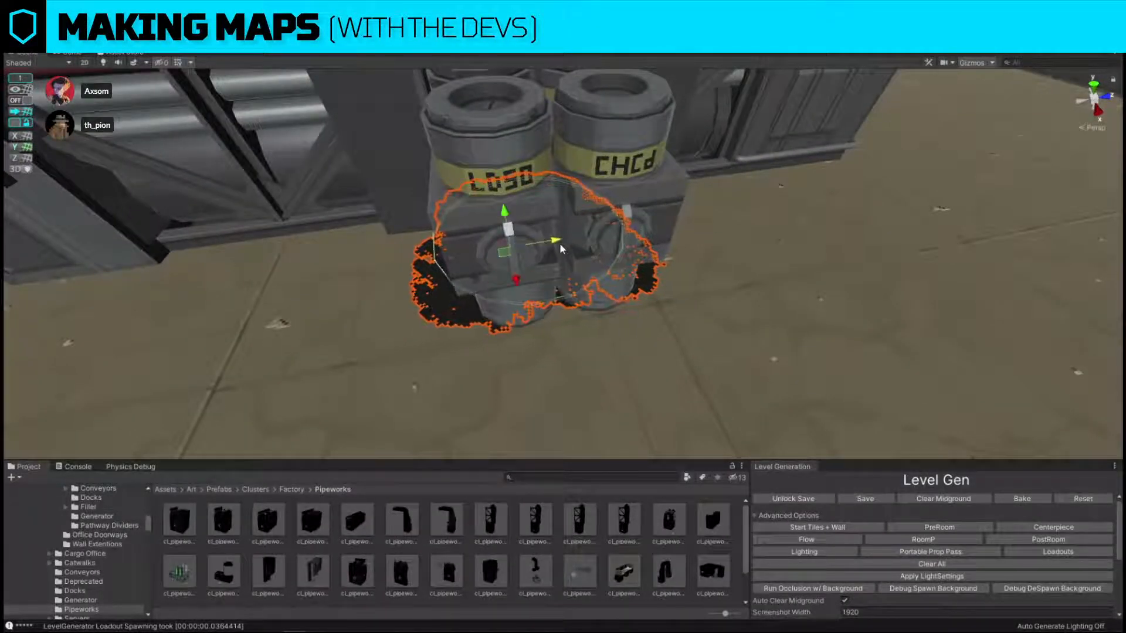
right_click_drag(544, 246, 693, 220)
left_click(522, 269)
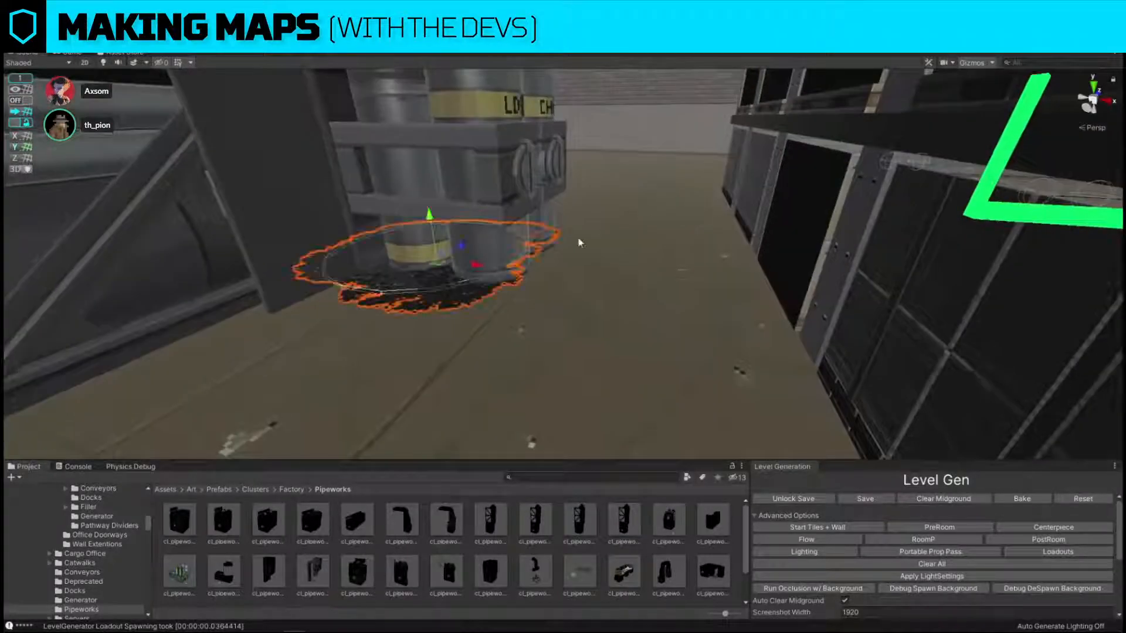
right_click_drag(516, 276, 449, 205)
left_click(436, 254)
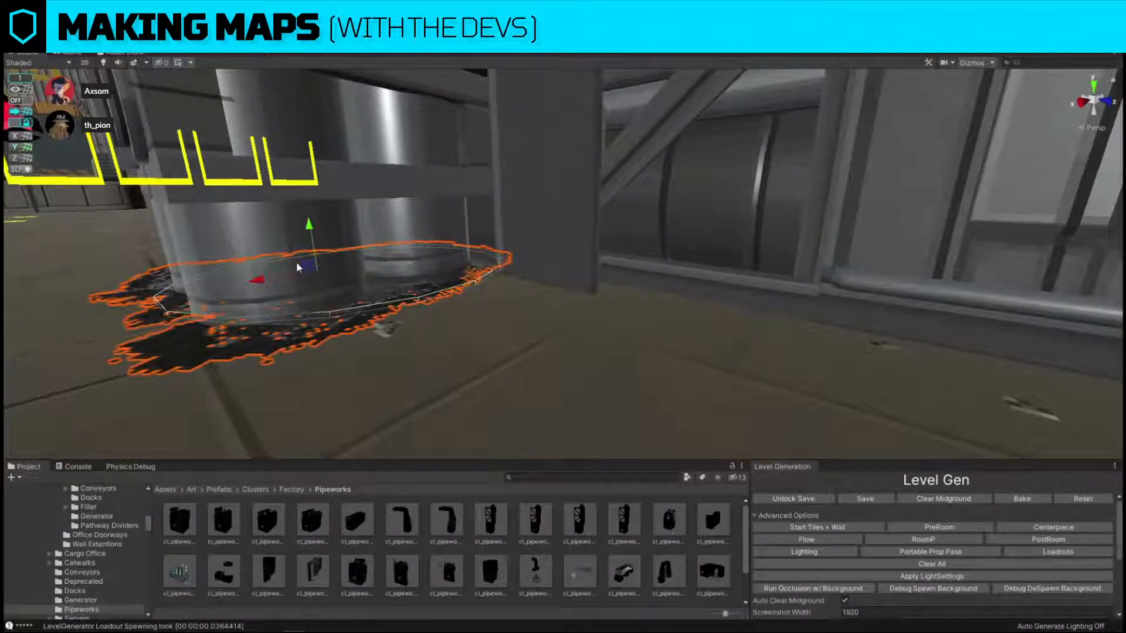
key("f")
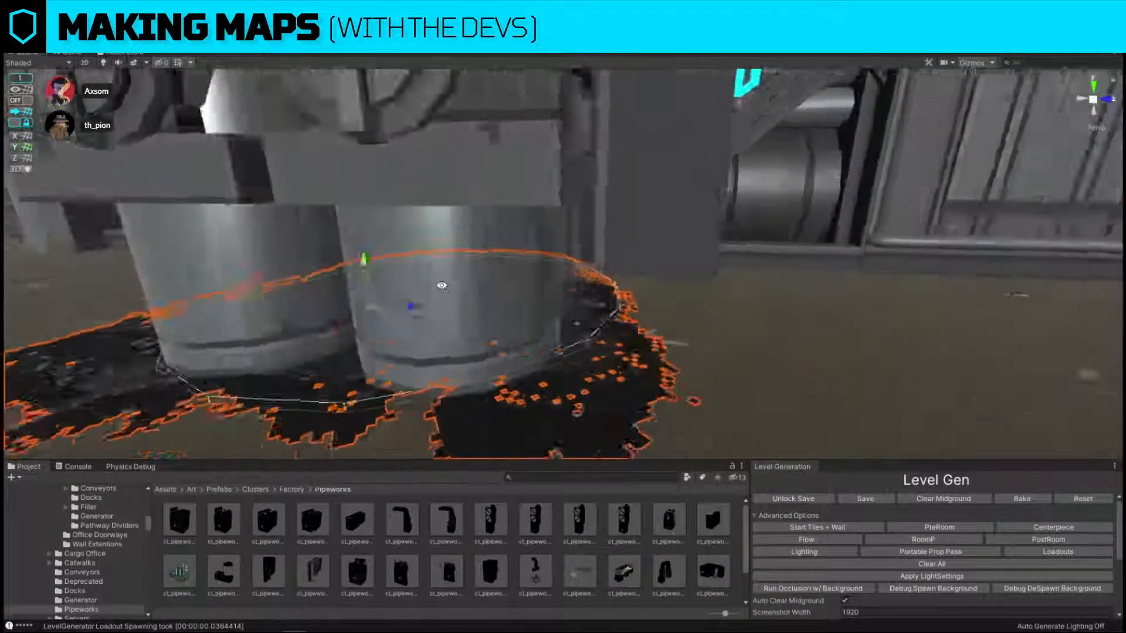
left_click_drag(633, 316, 647, 313)
Review the level from above and at eye level, examining the sightlines across the pipeworks, conveyors and office areas.
right_click_drag(647, 313, 639, 239)
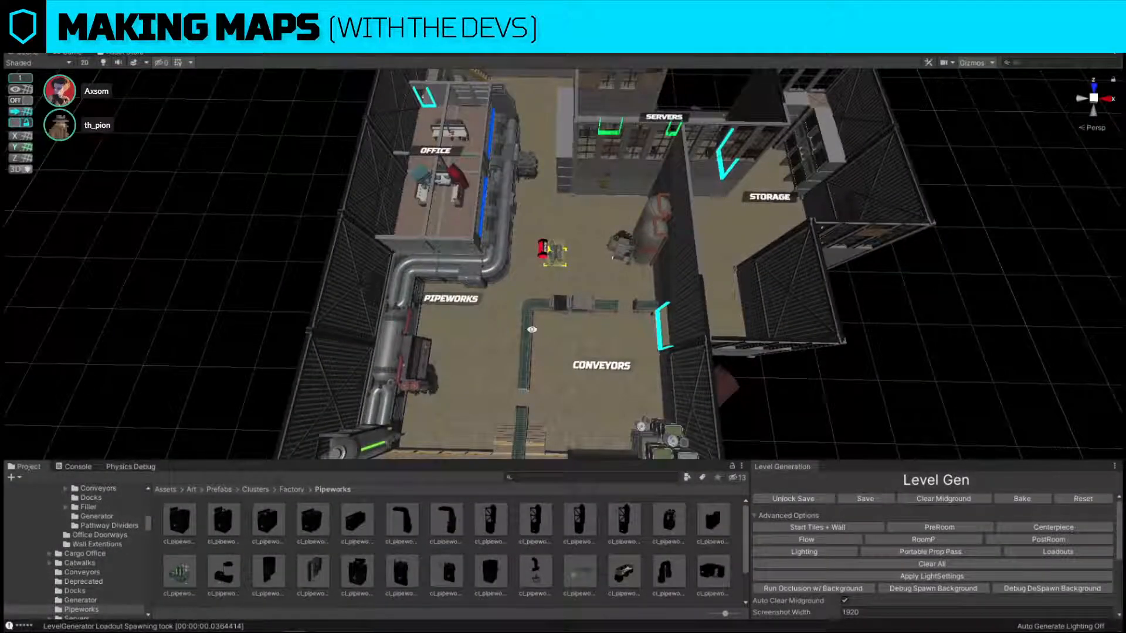
right_click_drag(532, 330, 468, 265)
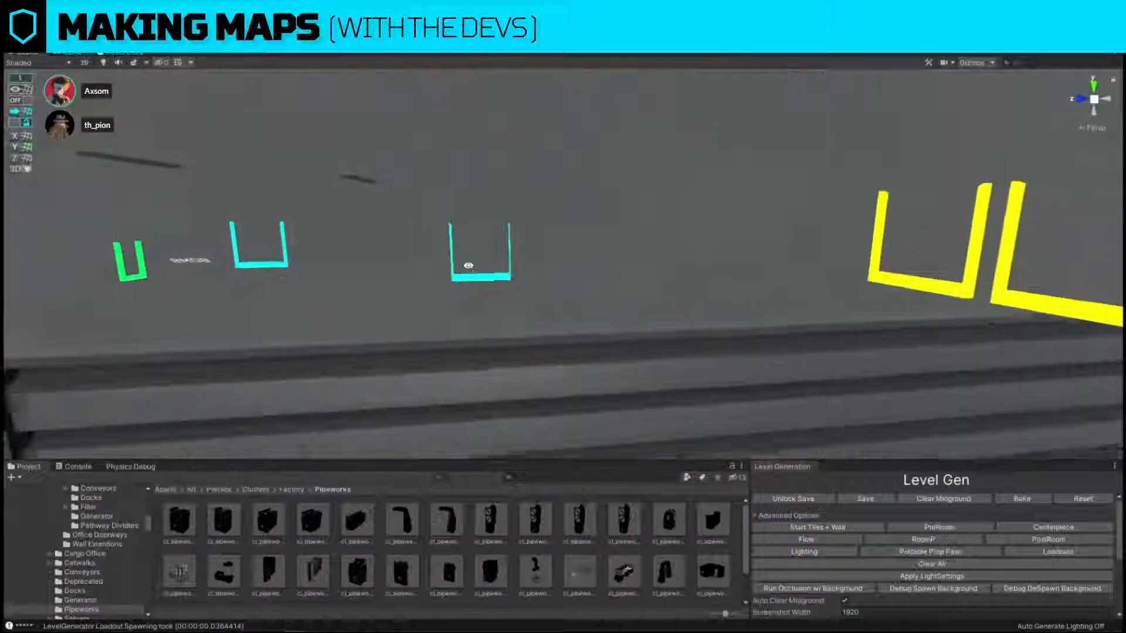
right_click_drag(370, 249, 369, 249)
key("w")
key("a")
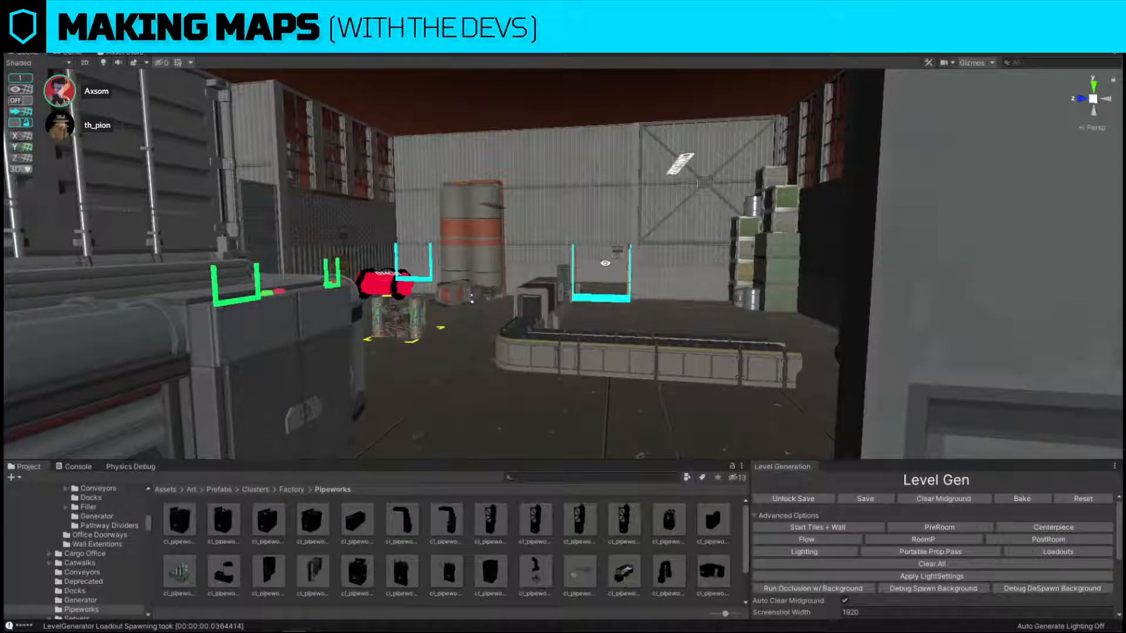
right_click_drag(606, 264, 658, 273)
right_click_drag(544, 274, 641, 277)
right_click_drag(746, 256, 548, 374)
Turn grid snapping back on and move the vending-machine furniture cluster away from the office's centre line, toward the middle of its half.
left_click(717, 296)
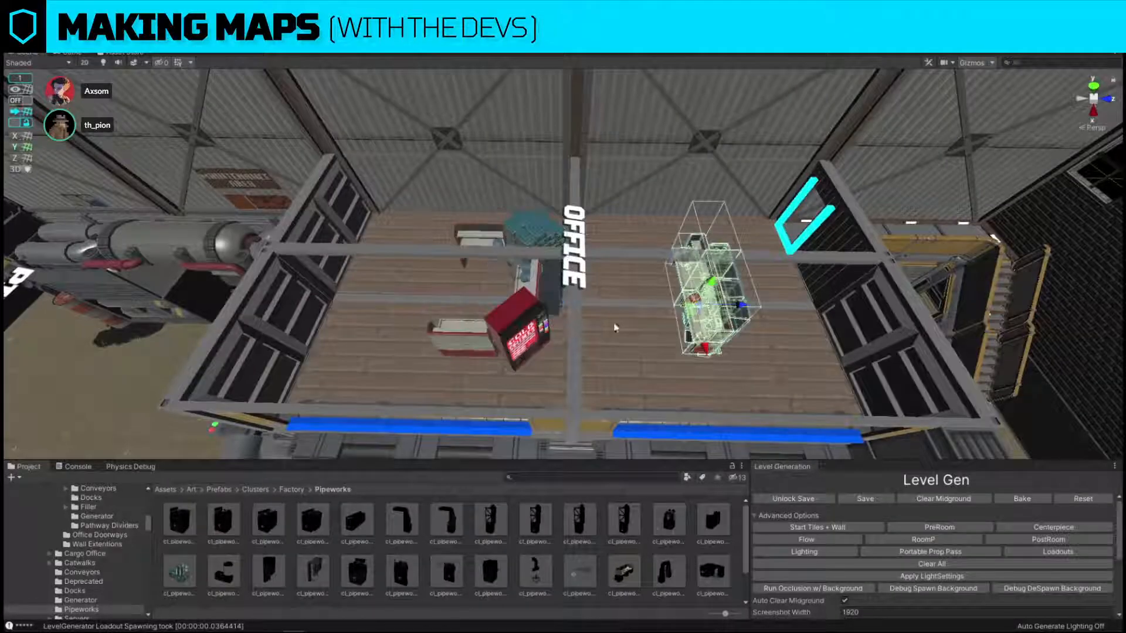
left_click(524, 303)
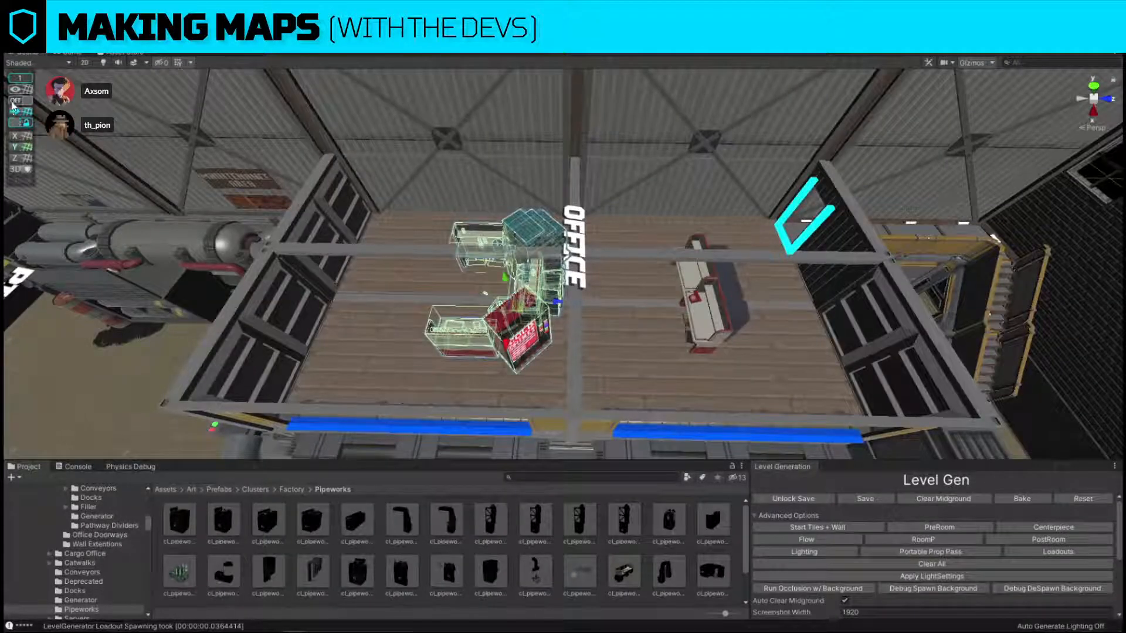
left_click_drag(559, 304, 503, 305)
Inspect the outside of the building wall, the office and the complete room layout from above.
right_click_drag(504, 303, 631, 285)
left_click(552, 192)
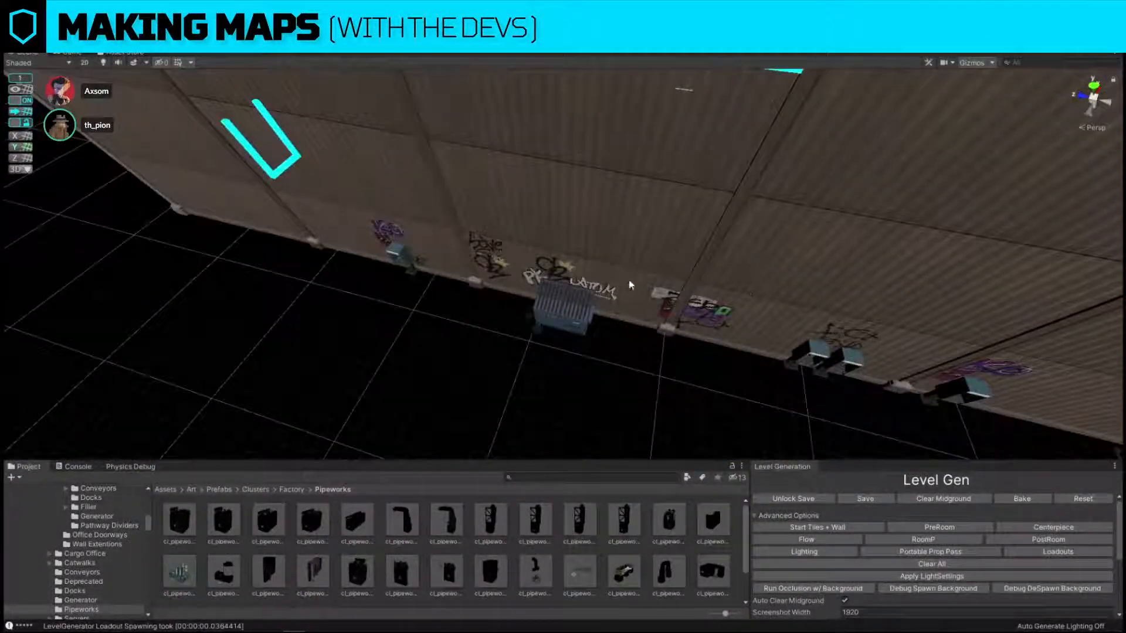
right_click_drag(639, 398, 411, 296)
left_click(531, 235)
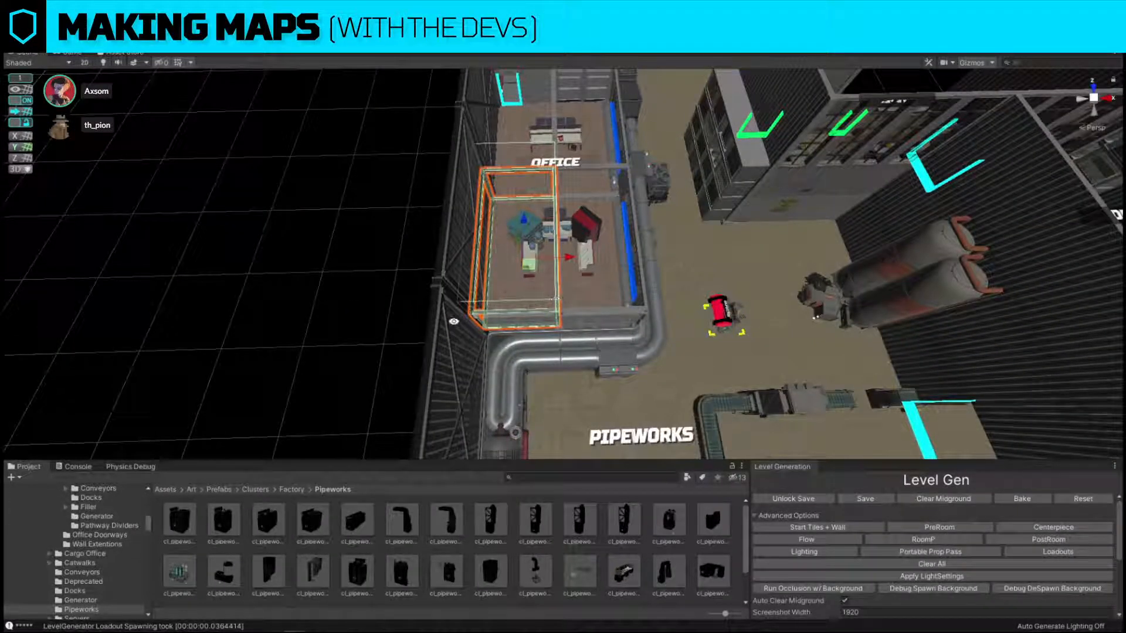
right_click_drag(451, 315, 516, 261)
left_click(312, 228)
right_click_drag(312, 228, 412, 270)
scroll(414, 273, "down", 3)
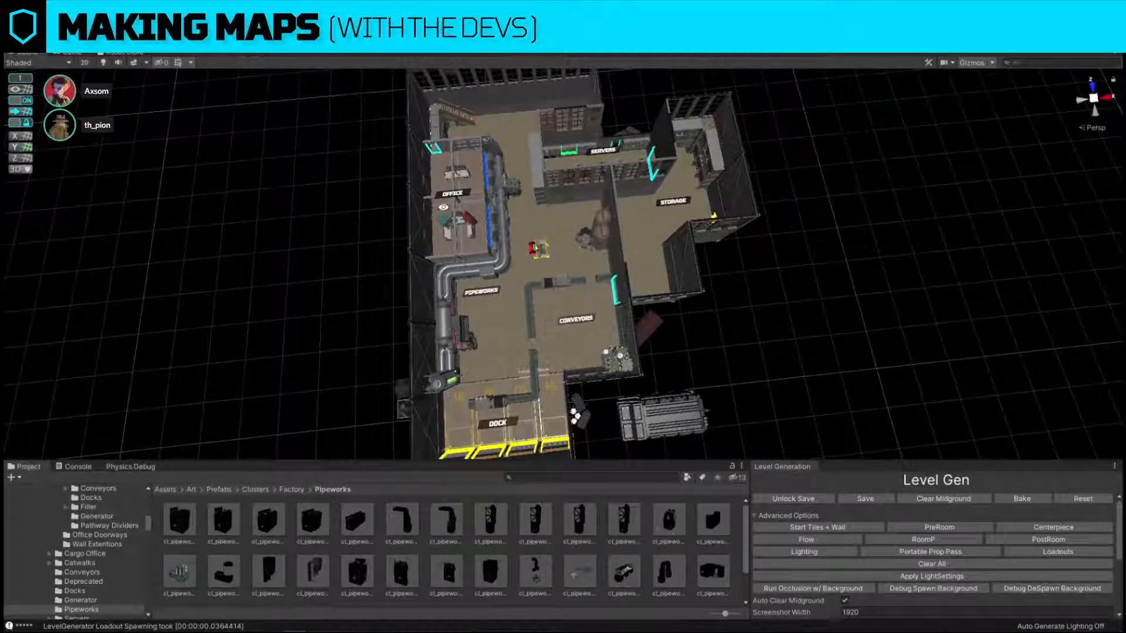
right_click_drag(443, 207, 599, 279)
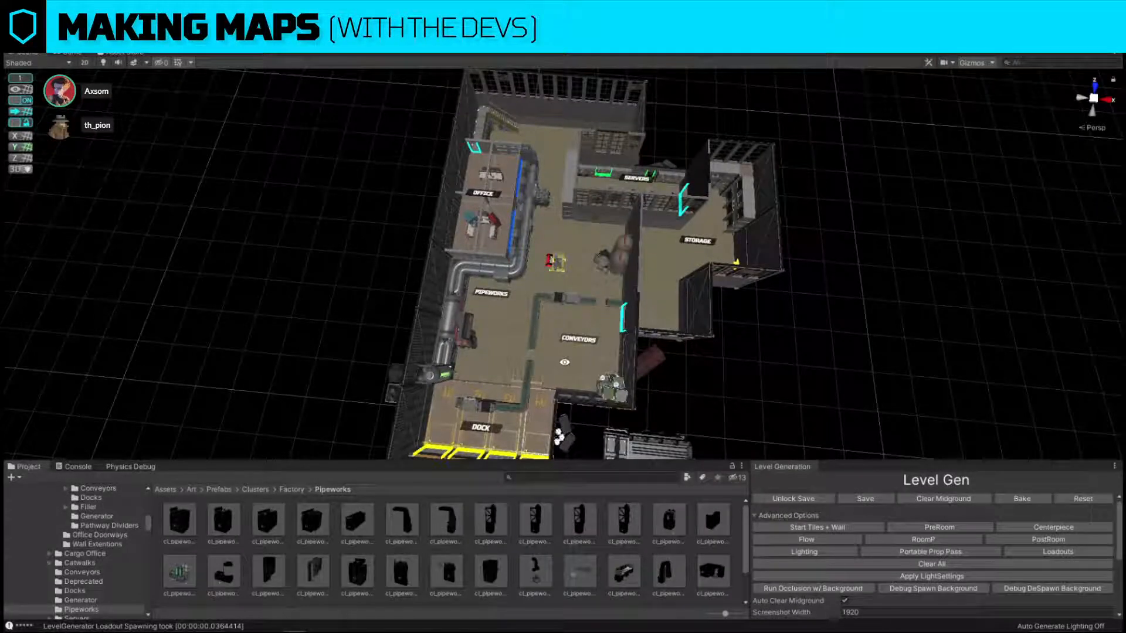
right_click_drag(564, 362, 558, 369)
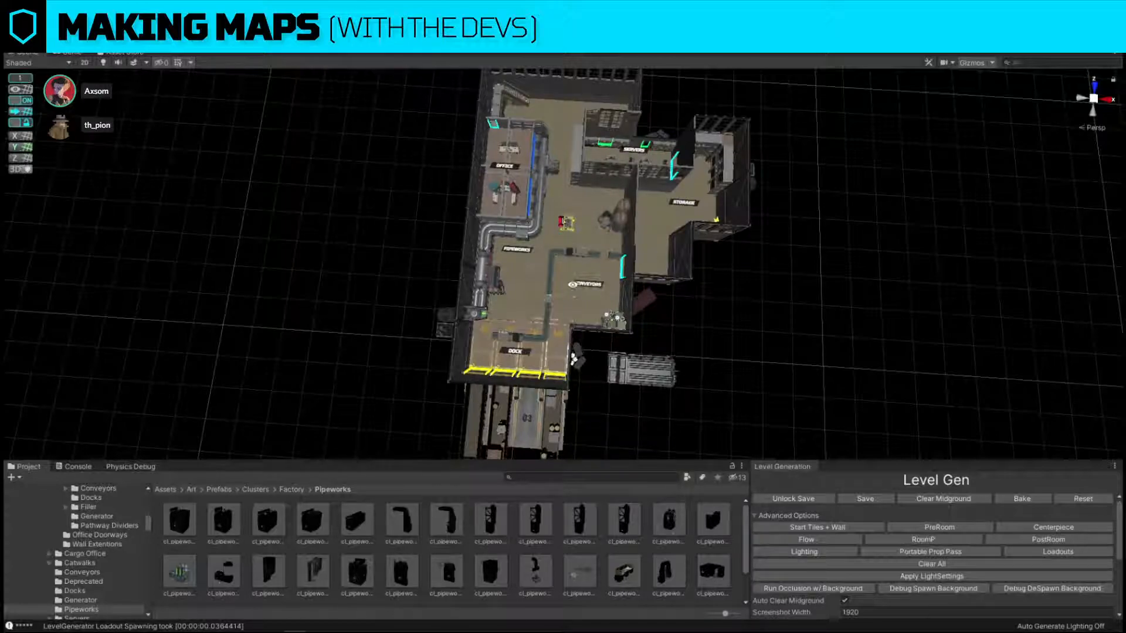
Replace the dock doorway at bay 04 with the DoorwayExt_3x4_Dock_Red prefab, copying its materials.
scroll(575, 289, "up", 8)
right_click_drag(575, 290, 558, 183)
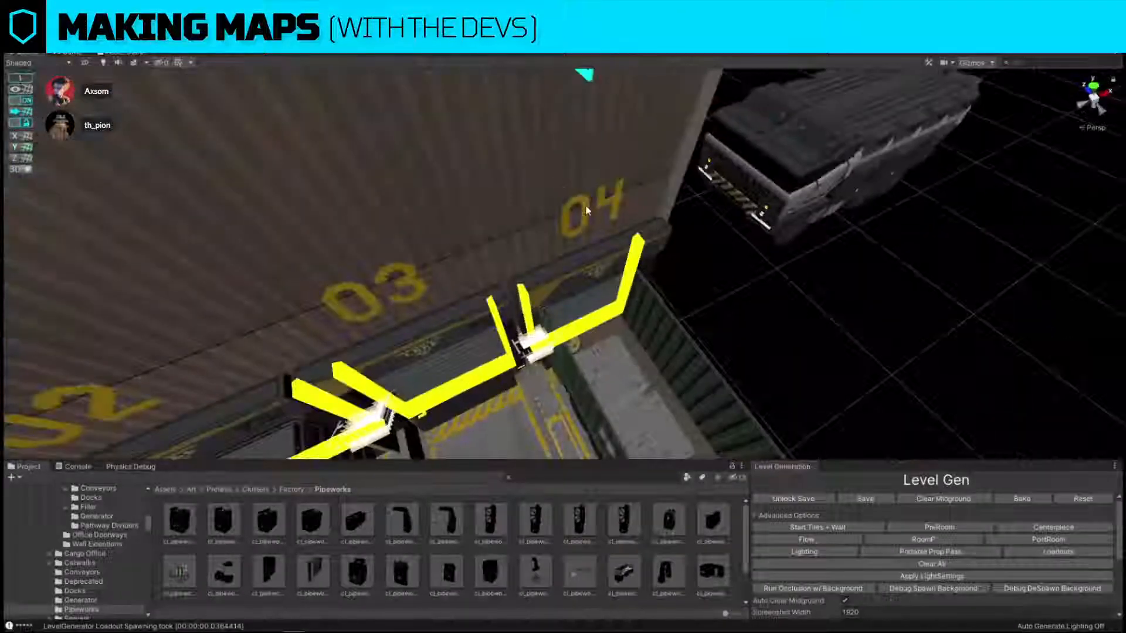
left_click(509, 138)
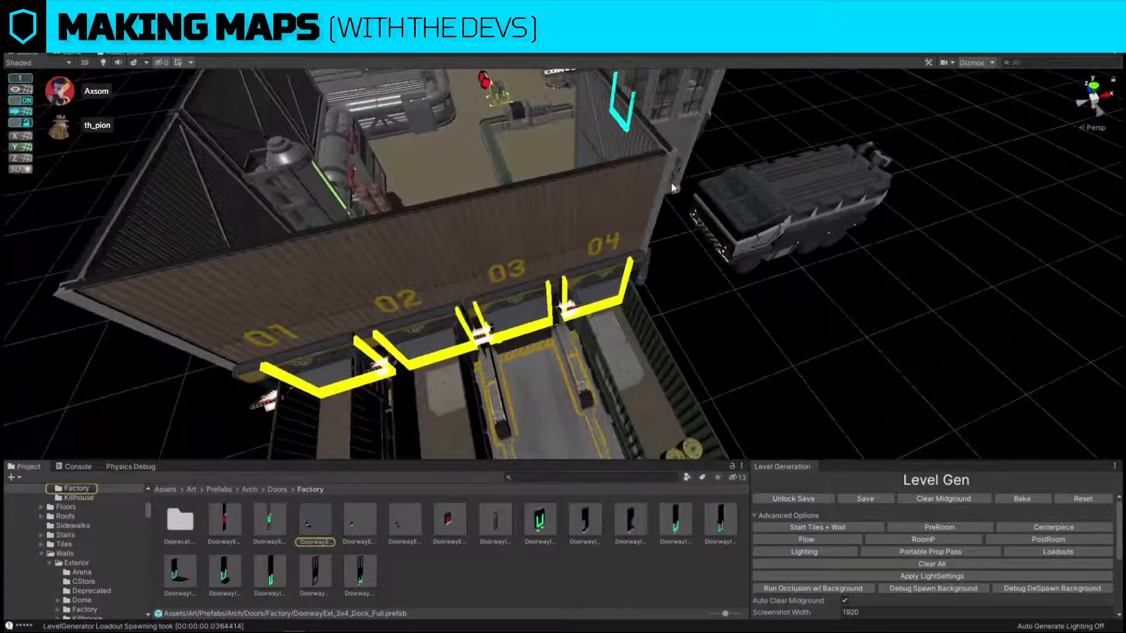
left_click(583, 199)
right_click_drag(583, 199, 528, 211)
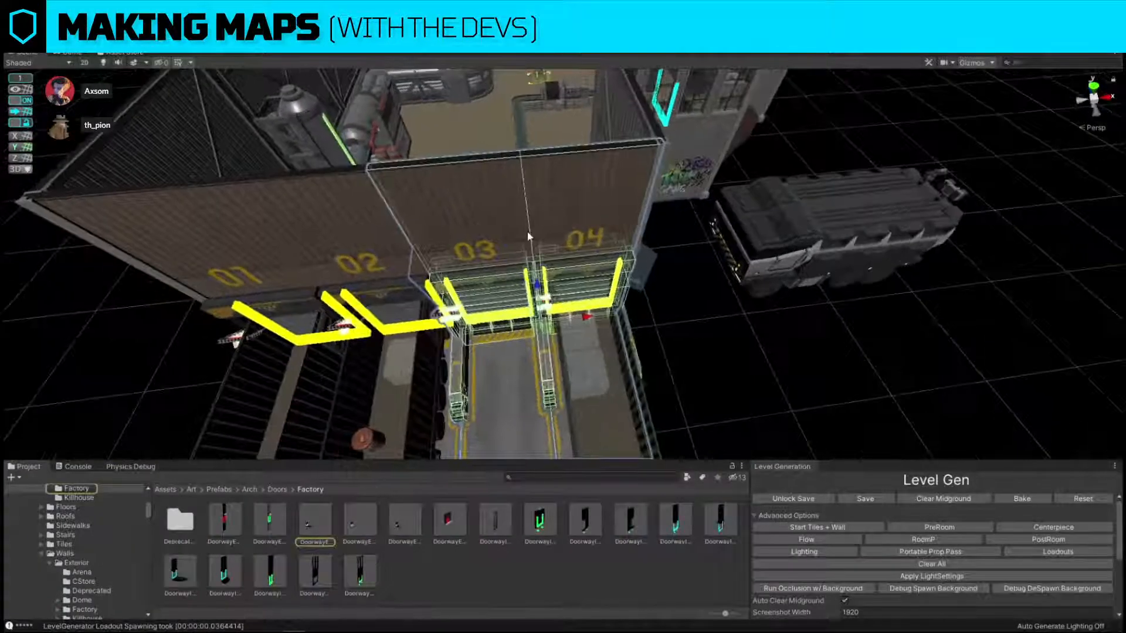
left_click_drag(407, 522, 734, 228)
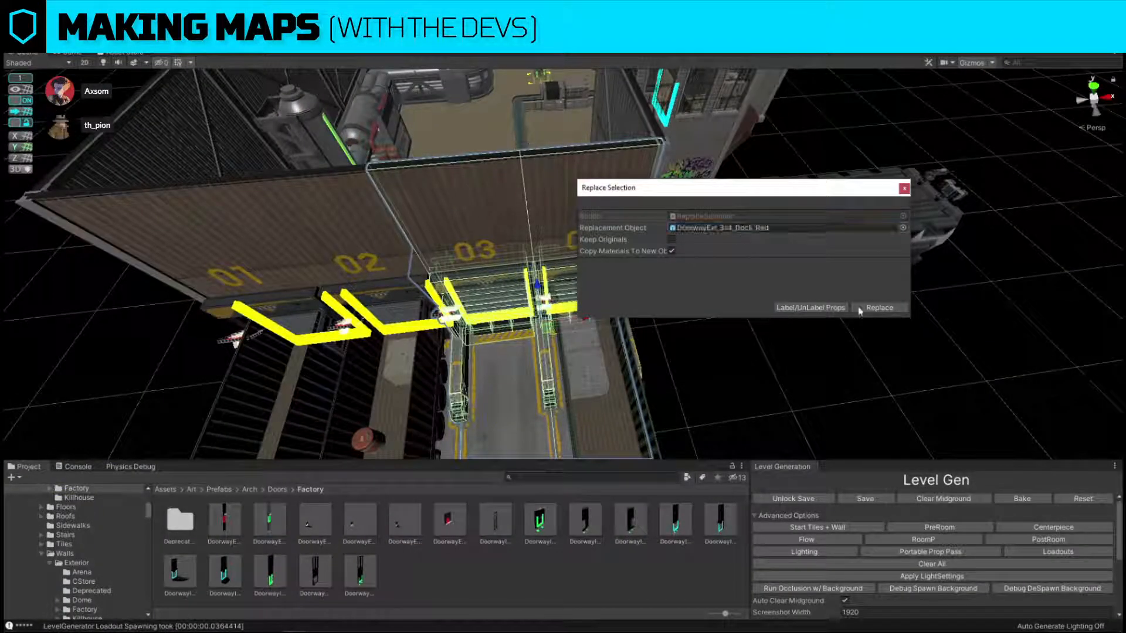
left_click(880, 307)
Move the red dock doorway to bay 03 and put a loading-shutter doorway in its place at bay 04.
right_click_drag(828, 346, 704, 381)
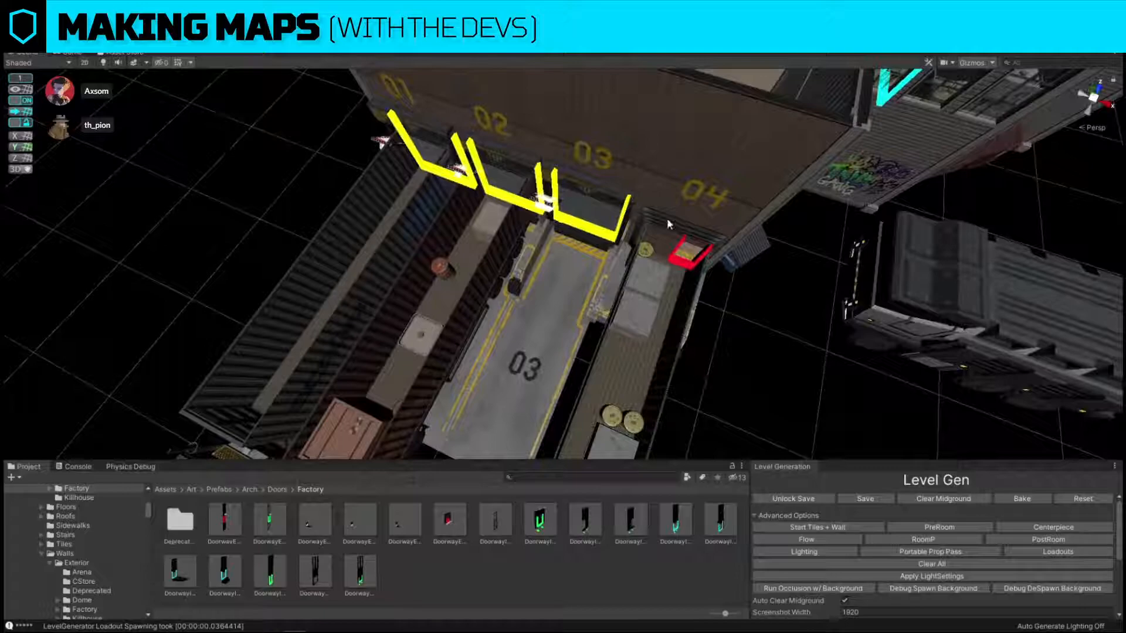
left_click(704, 163)
left_click(705, 165)
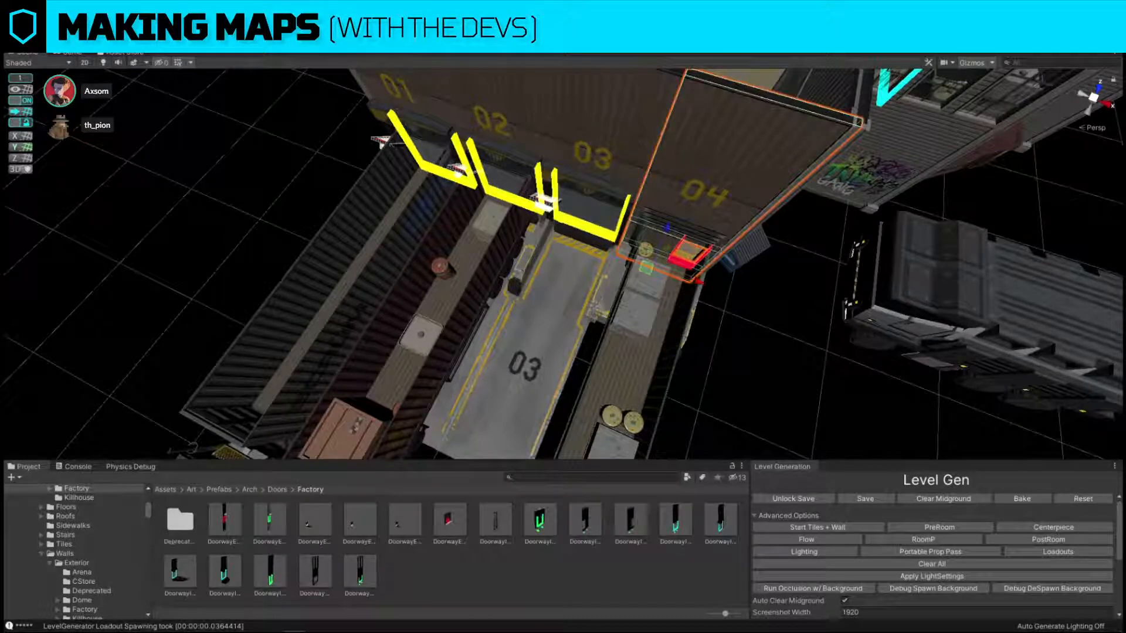
left_click(704, 165)
right_click_drag(642, 347, 705, 317)
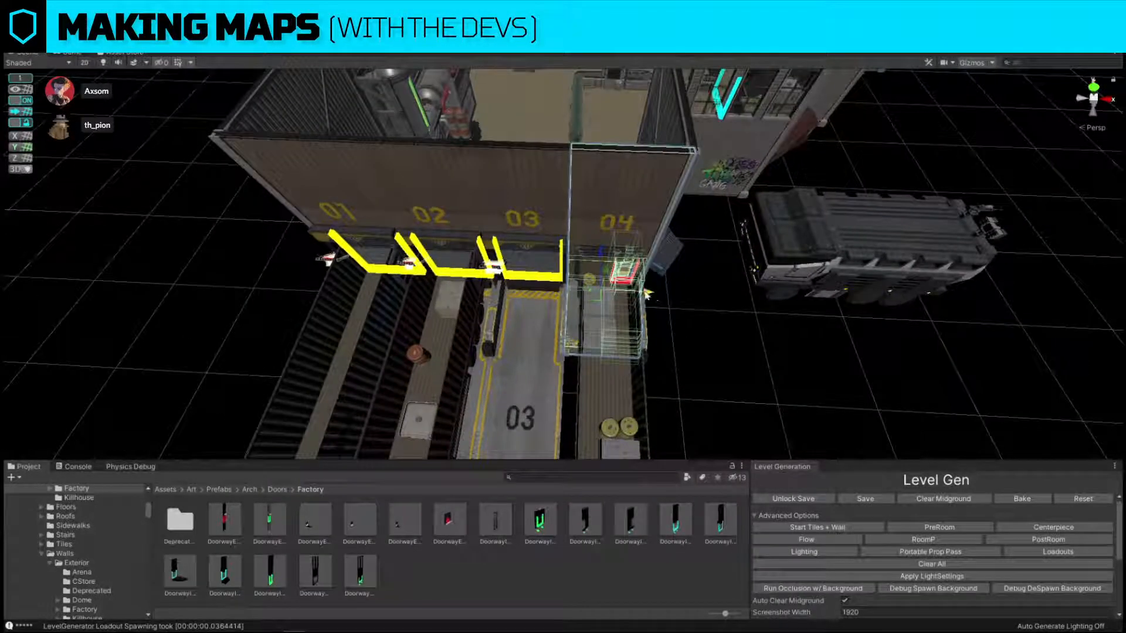
mouse_move(647, 294)
left_mouse_down()
mouse_move(583, 283)
mouse_move(680, 301)
mouse_move(656, 297)
left_mouse_up()
left_click(755, 337)
mouse_move(755, 338)
right_mouse_down()
mouse_move(697, 328)
mouse_move(622, 281)
mouse_move(713, 297)
right_mouse_up()
Move the yellow door marker from bay 03 over to the loading shutter at bay 04.
left_click(603, 258)
left_click(604, 258)
left_click(604, 258)
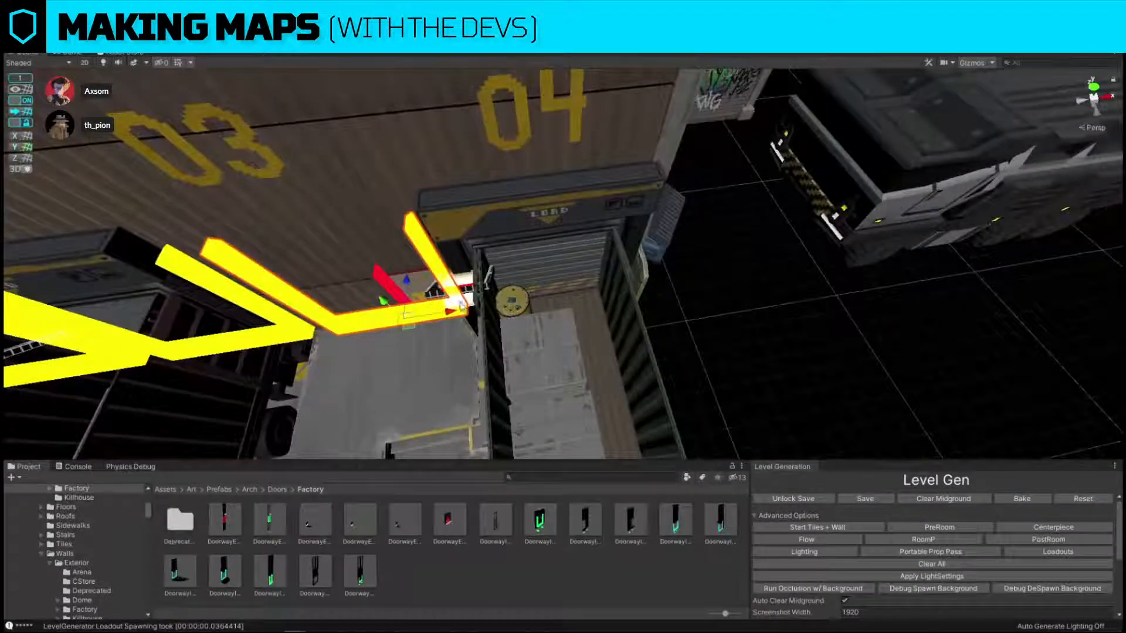
left_click_drag(452, 311, 481, 302)
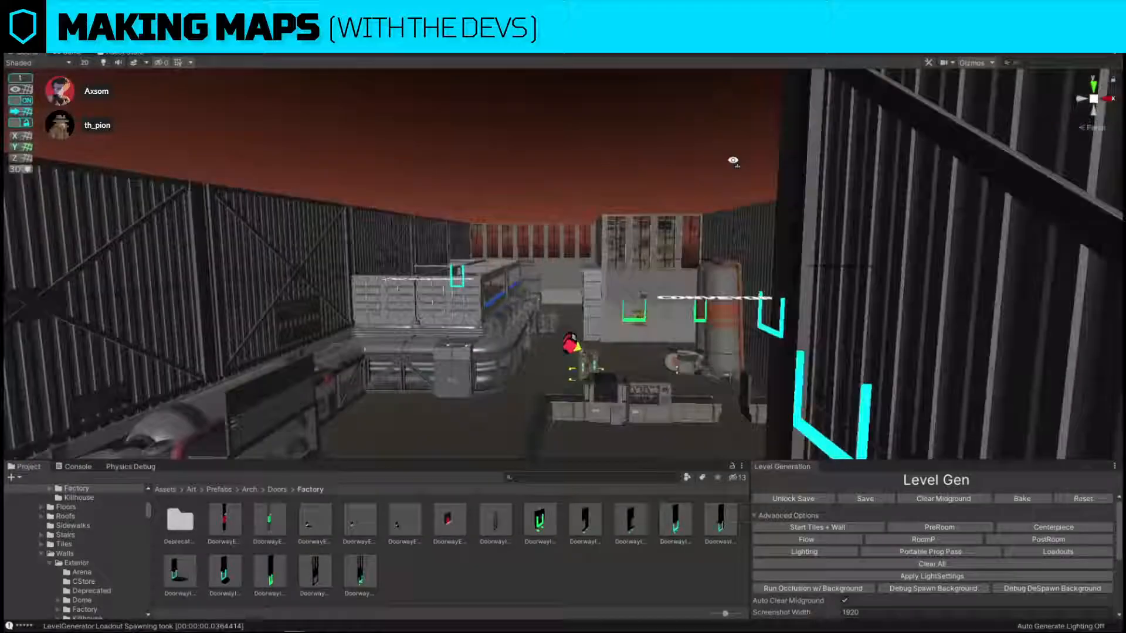
With grid snapping off, move the 03 floor decal up onto the concrete platform in front of the red dock doorway.
right_click_drag(733, 160, 741, 375)
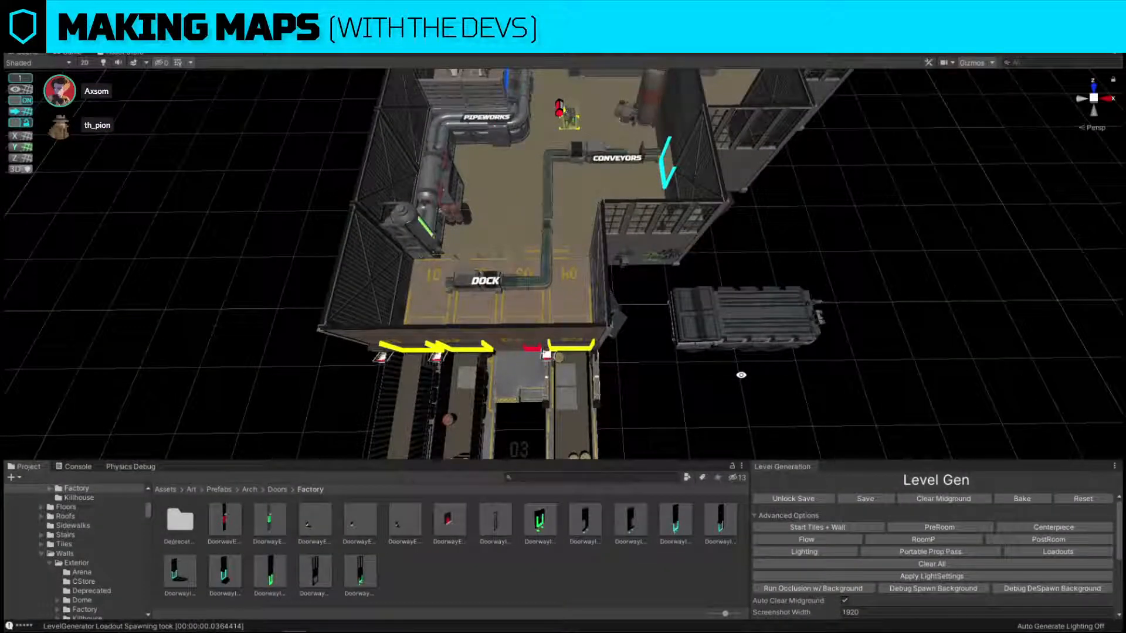
right_click_drag(693, 325, 935, 283)
key("w")
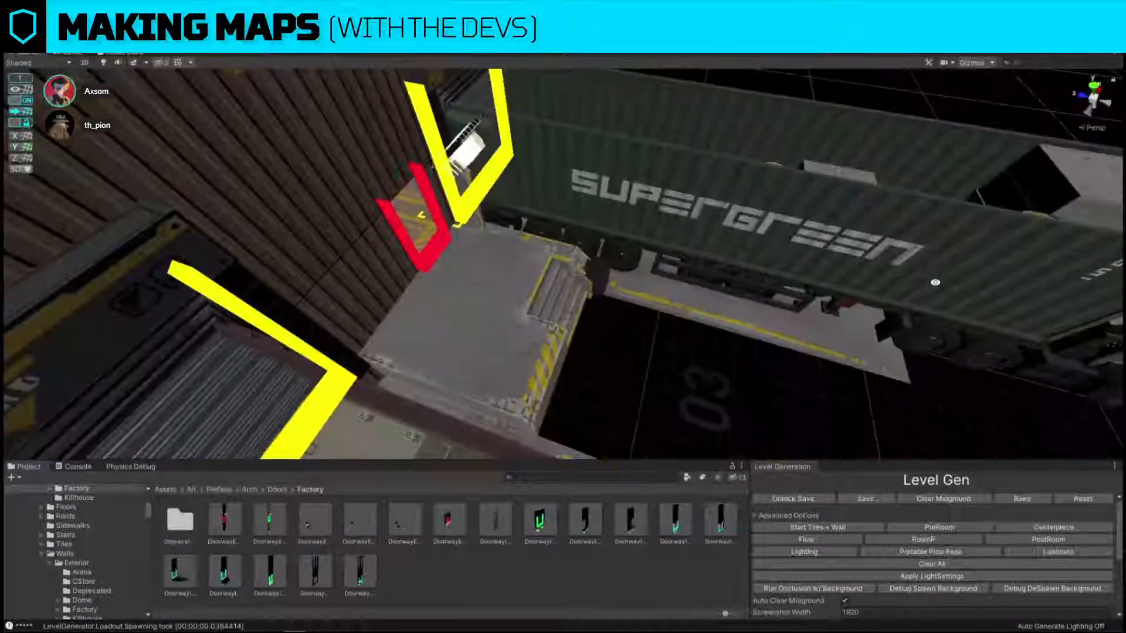
right_click_drag(854, 349, 663, 367)
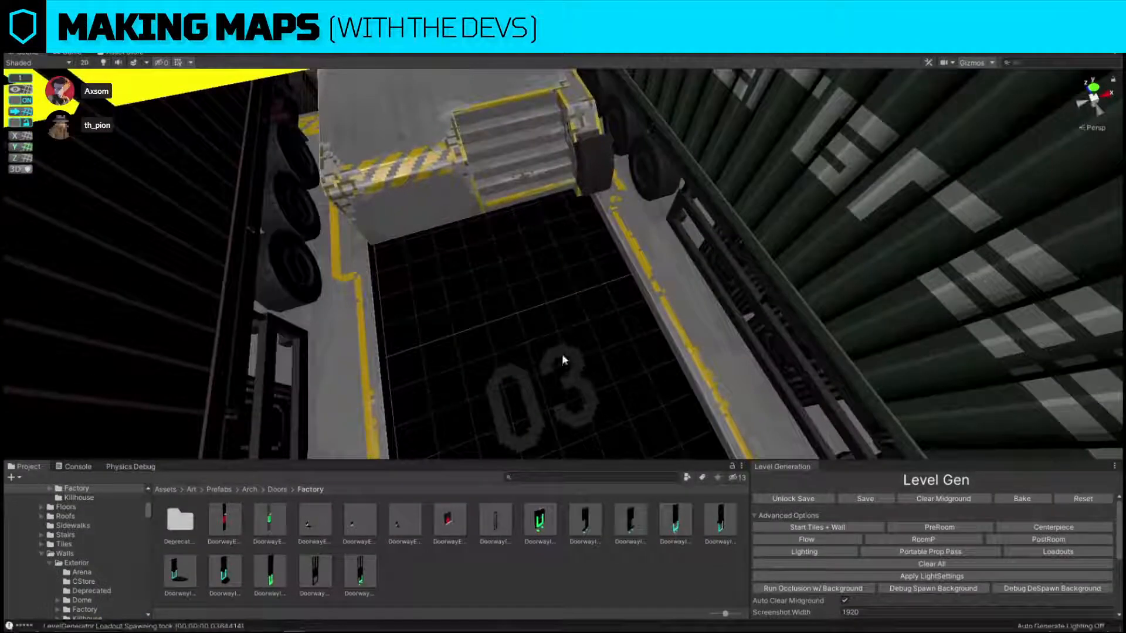
left_click(562, 356)
left_click(508, 382, "shift")
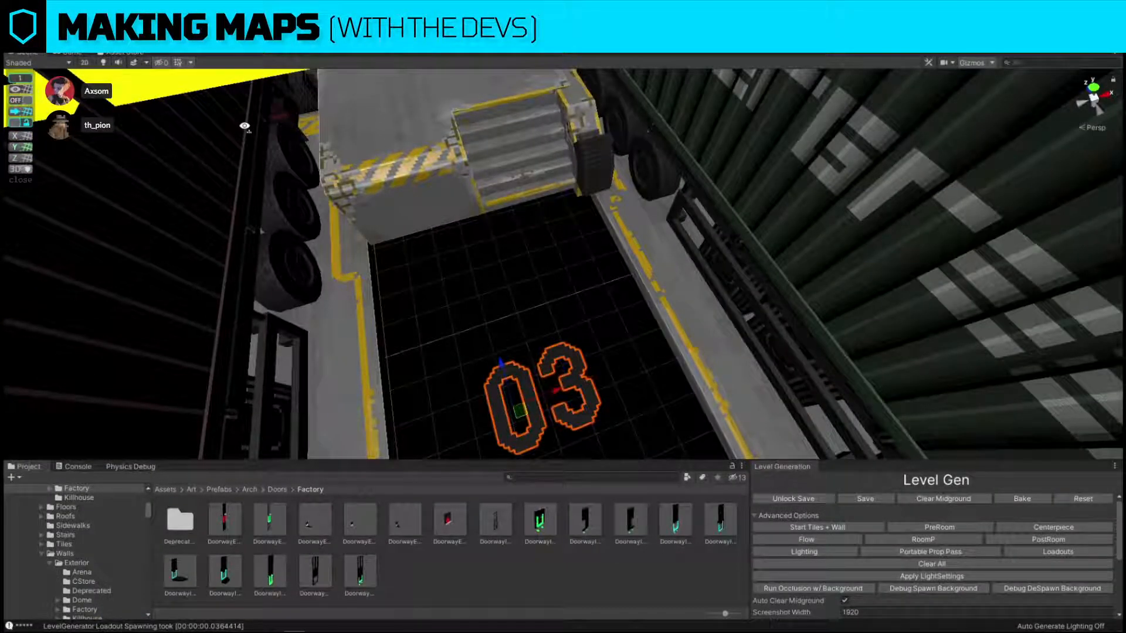
right_click_drag(508, 382, 499, 136)
left_click_drag(883, 268, 549, 336)
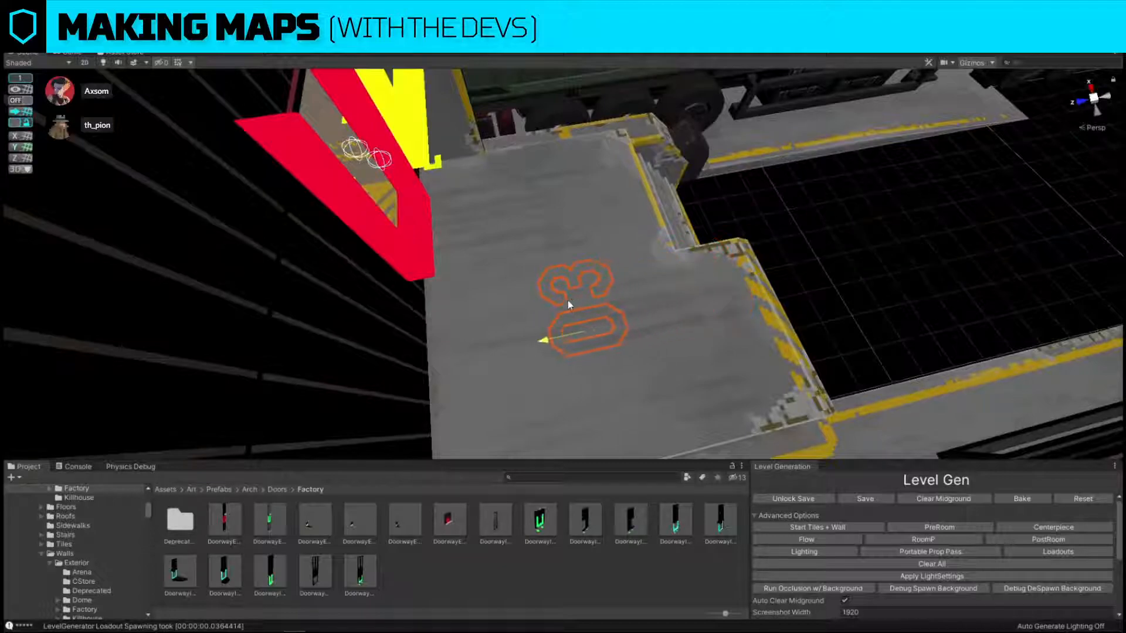
right_click_drag(723, 271, 528, 240)
left_click_drag(489, 421, 490, 264)
Search the project assets for FOffice and replace the office's U-shaped desk cluster with the long, tall FOffice cluster from the search.
right_click_drag(577, 196, 425, 371)
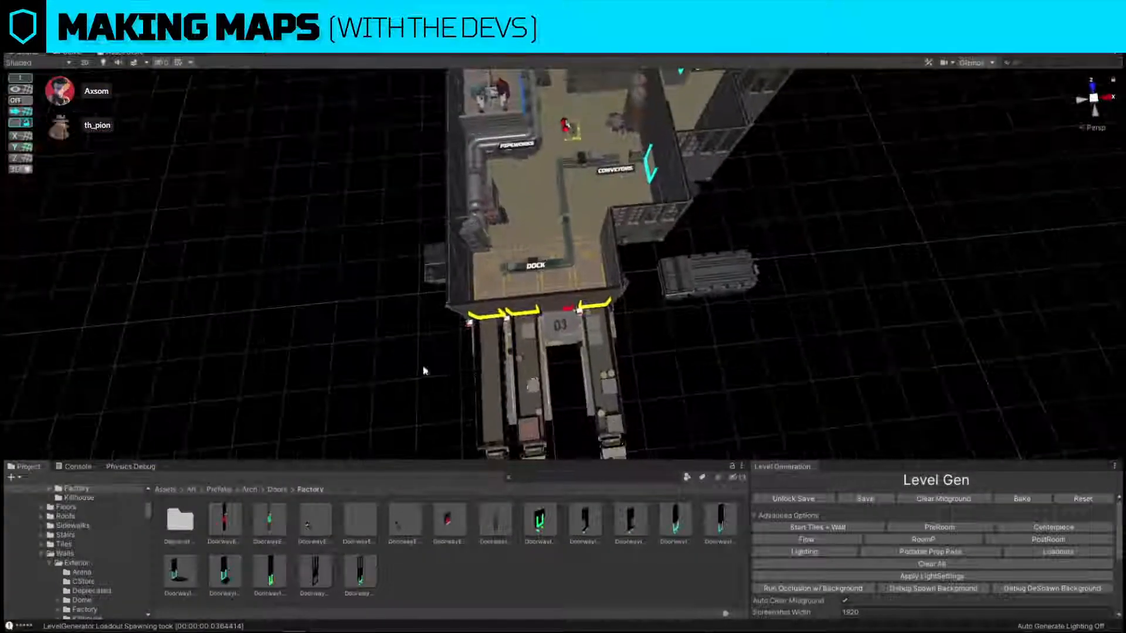
right_click_drag(710, 351, 661, 297)
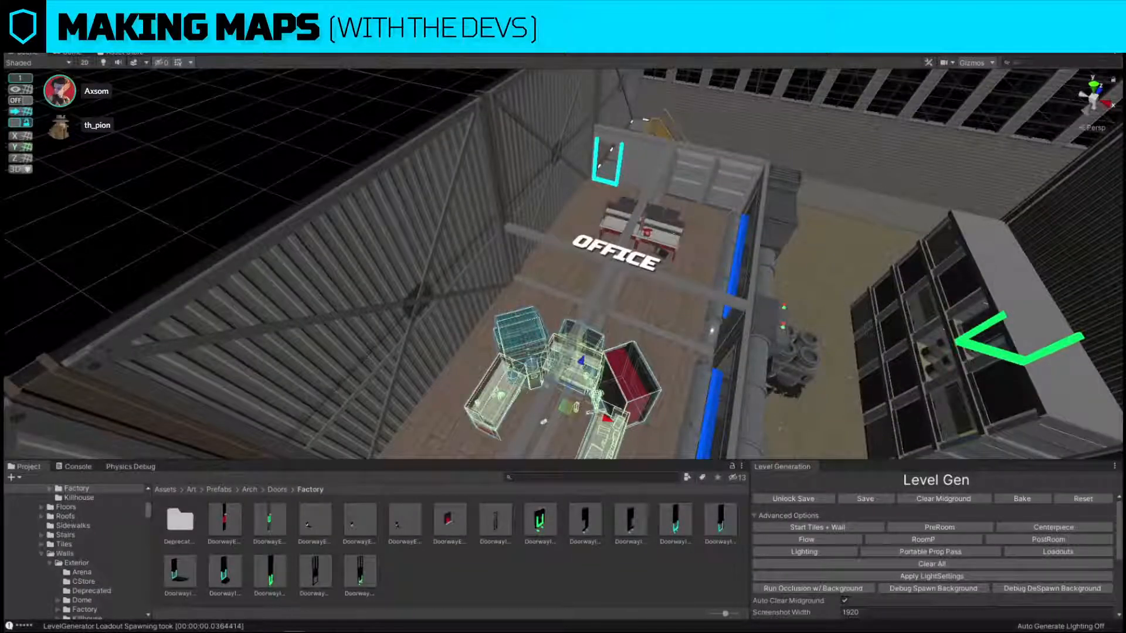
key("alt+s")
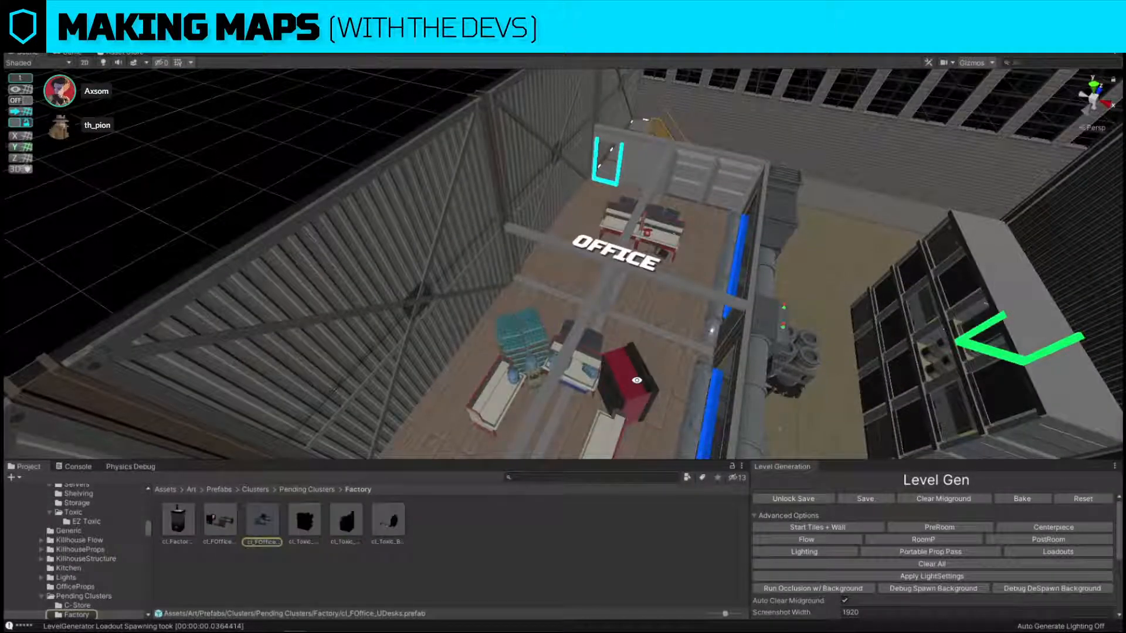
left_click(639, 386)
key("alt+r")
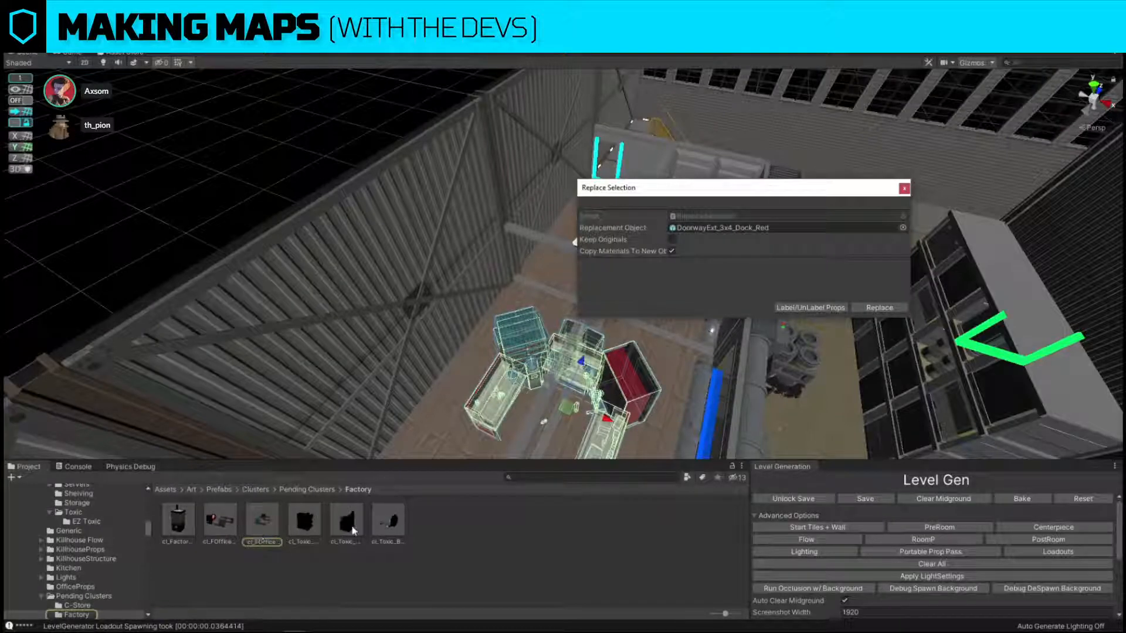
left_click(512, 476)
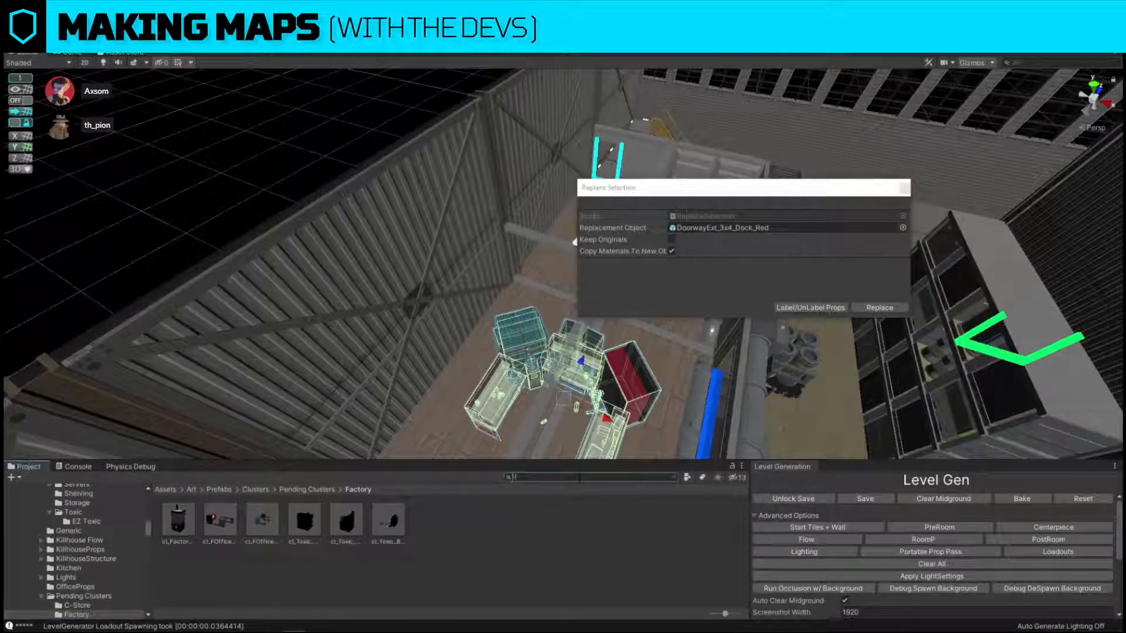
type("FOffice")
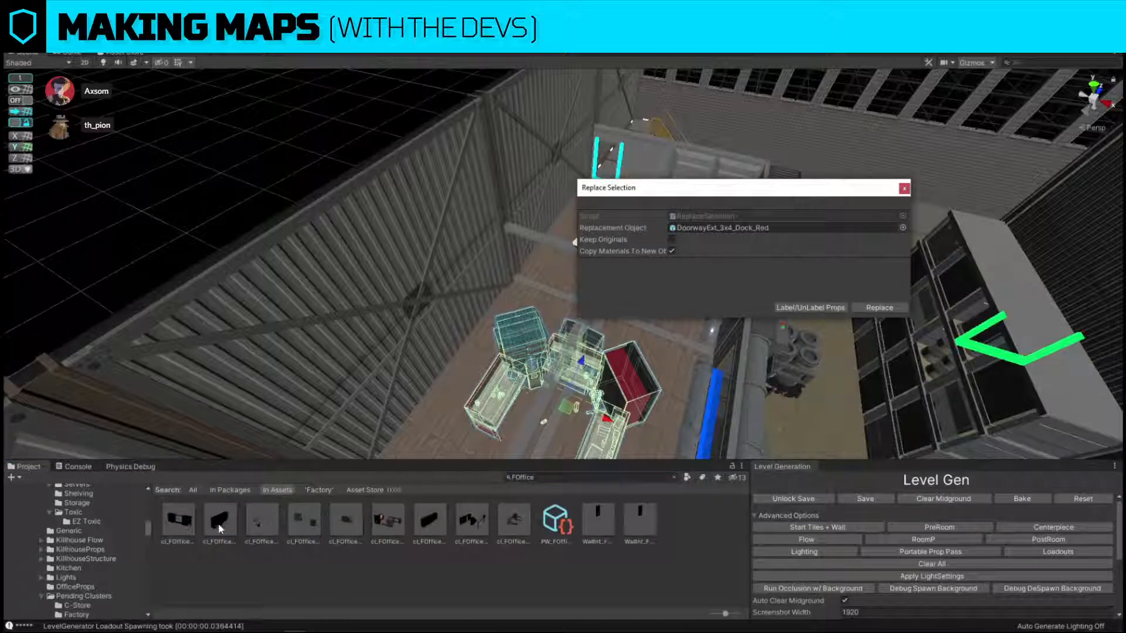
left_click_drag(219, 528, 803, 228)
left_click(880, 309)
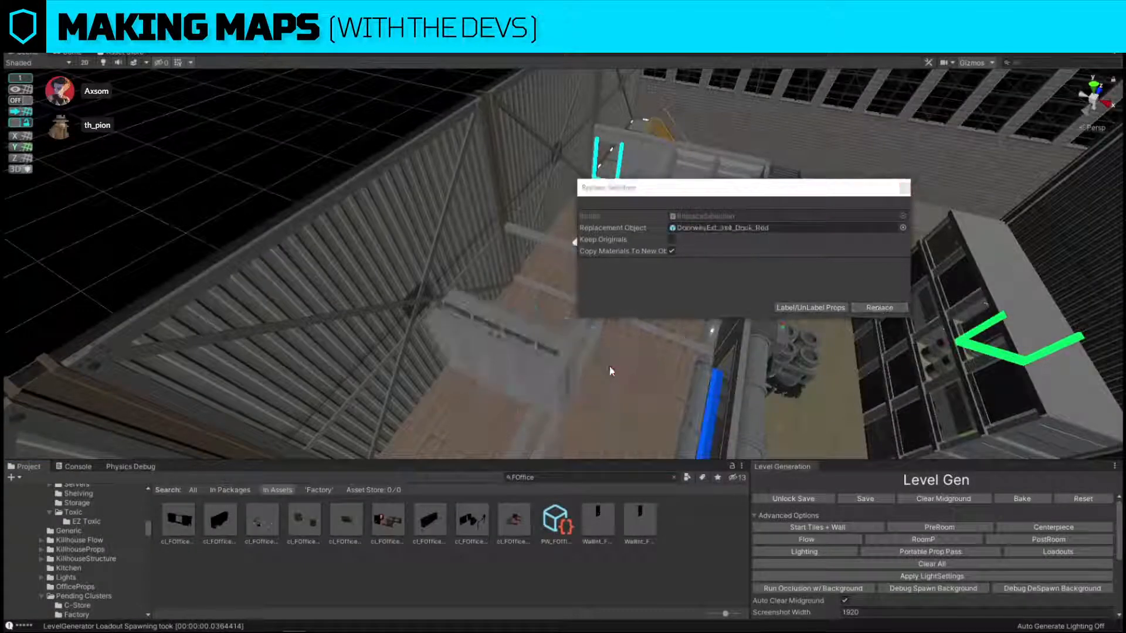
left_click(512, 355)
left_click(905, 187)
With grid snapping on, rotate the long office cluster a quarter turn and place it lengthwise in the half nearest the pipeworks.
left_click_drag(848, 185, 599, 205, "alt")
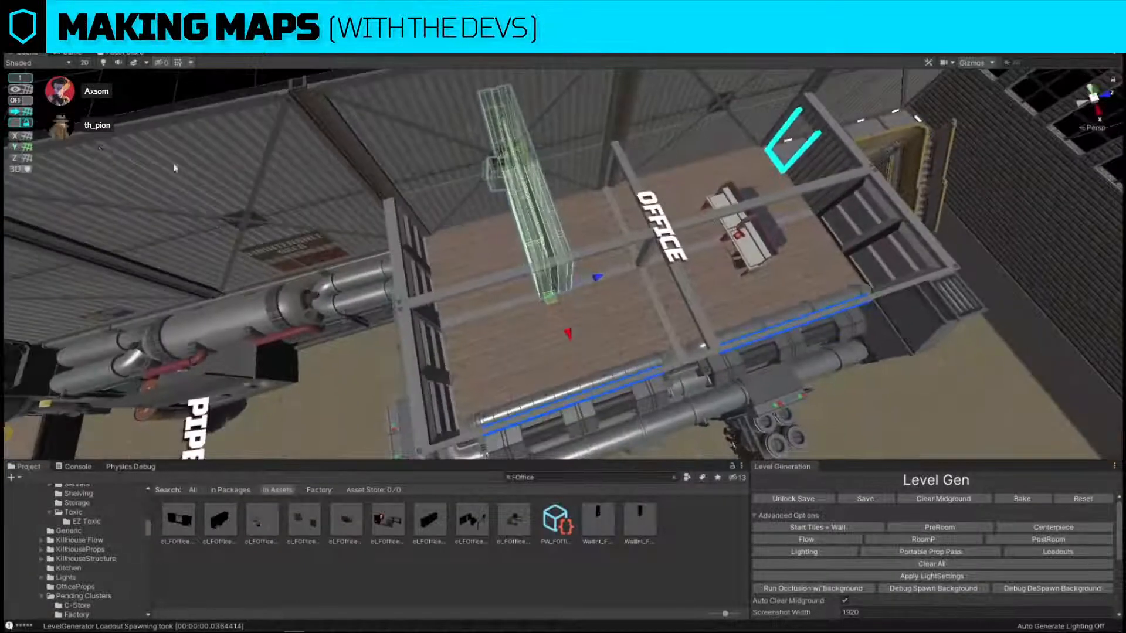
left_click(20, 102)
left_click_drag(581, 264, 716, 270, "alt")
scroll(540, 287, "down", 2)
key("e")
key("w")
left_click_drag(551, 251, 589, 249)
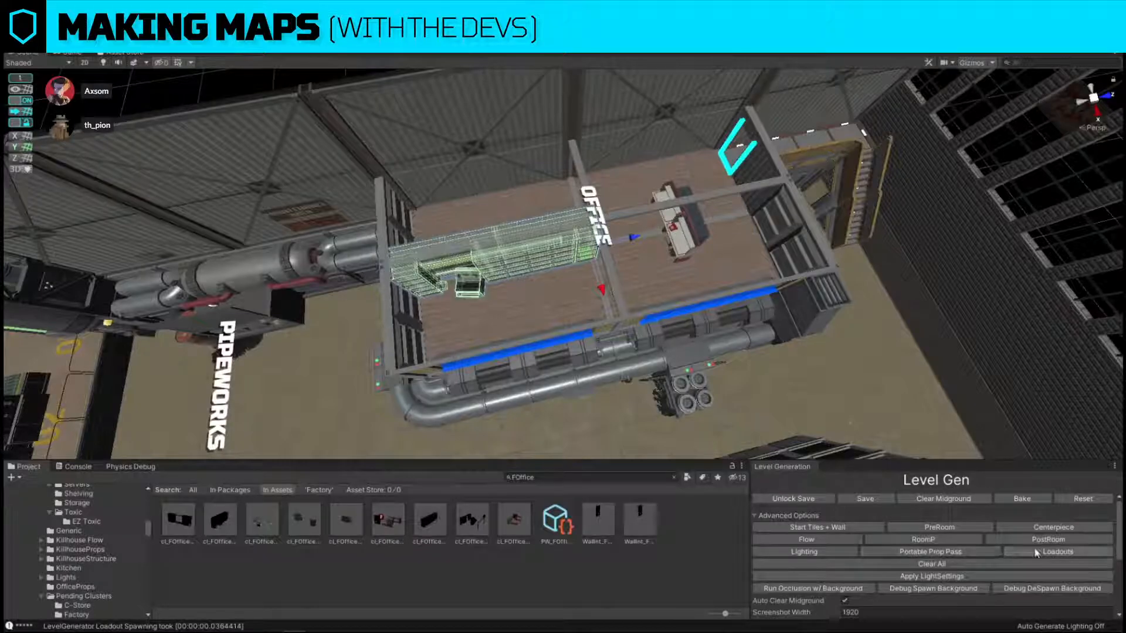
Respawn the level's loadouts.
left_click(1035, 551)
mouse_move(587, 344)
right_mouse_down()
mouse_move(598, 272)
mouse_move(667, 296)
mouse_move(539, 235)
mouse_move(397, 140)
mouse_move(633, 401)
mouse_move(607, 352)
right_mouse_up()
key("w")
With grid snapping off, slide the red desk cluster near the office doorway over against the corrugated outer wall.
left_click(557, 236)
key("w")
right_click_drag(557, 236, 519, 191)
left_click(552, 227)
left_click(14, 91)
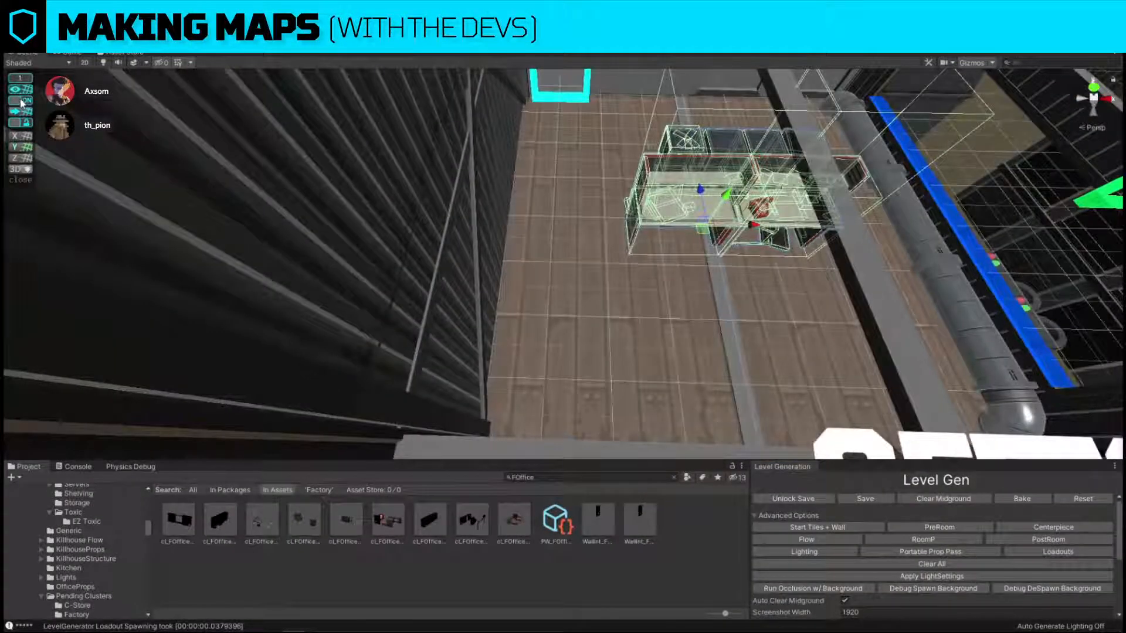
left_click(23, 91)
right_click_drag(493, 296, 487, 229)
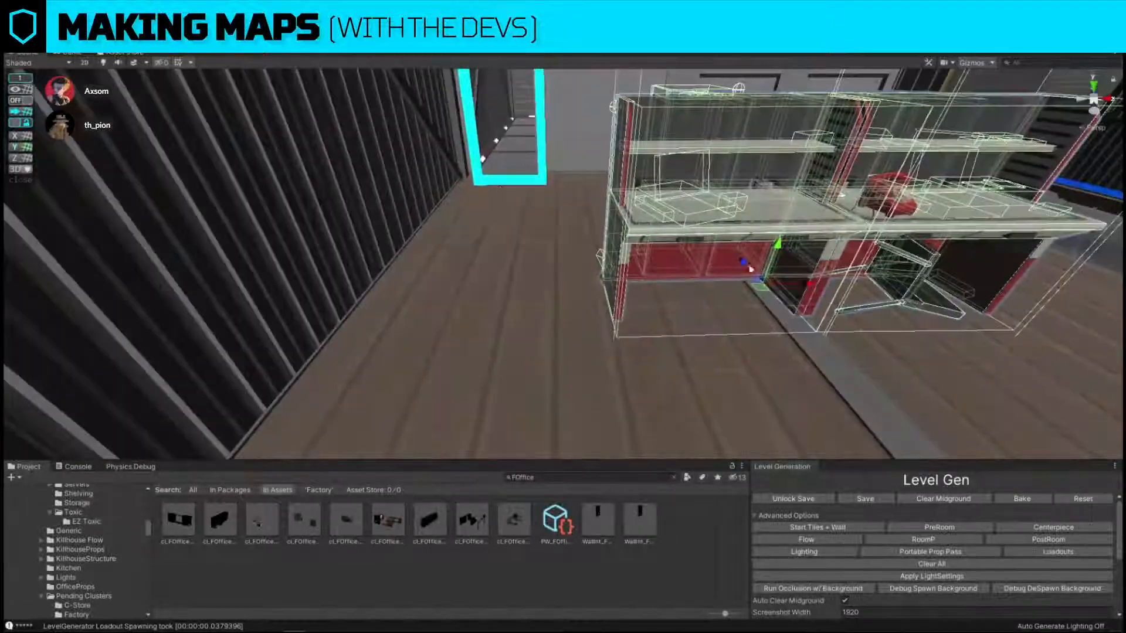
key("f")
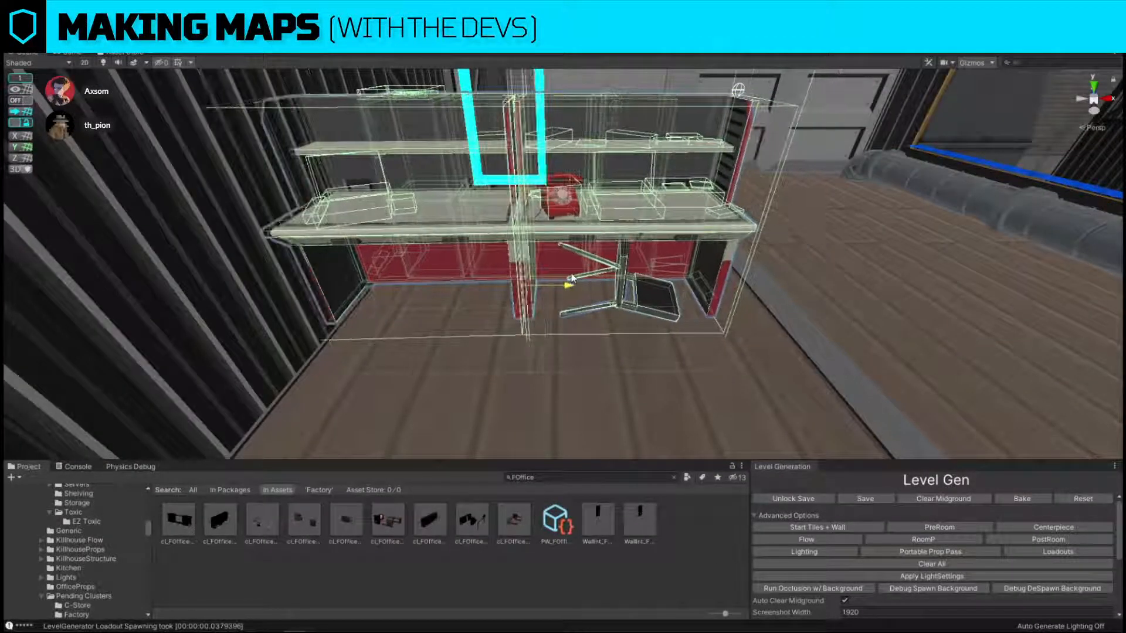
right_click_drag(579, 280, 531, 317)
left_click(268, 122)
Move the dumpster and graffiti cluster along the exterior wall, past the single utility box, toward the cyan doorway marker.
right_click_drag(413, 211, 620, 230)
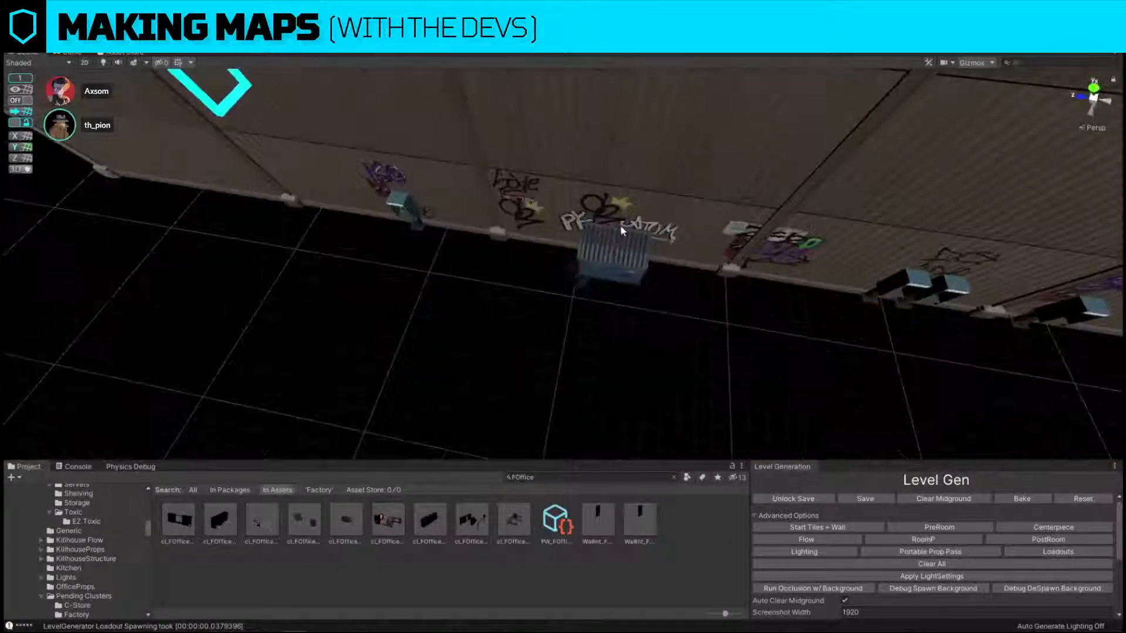
left_click(649, 216)
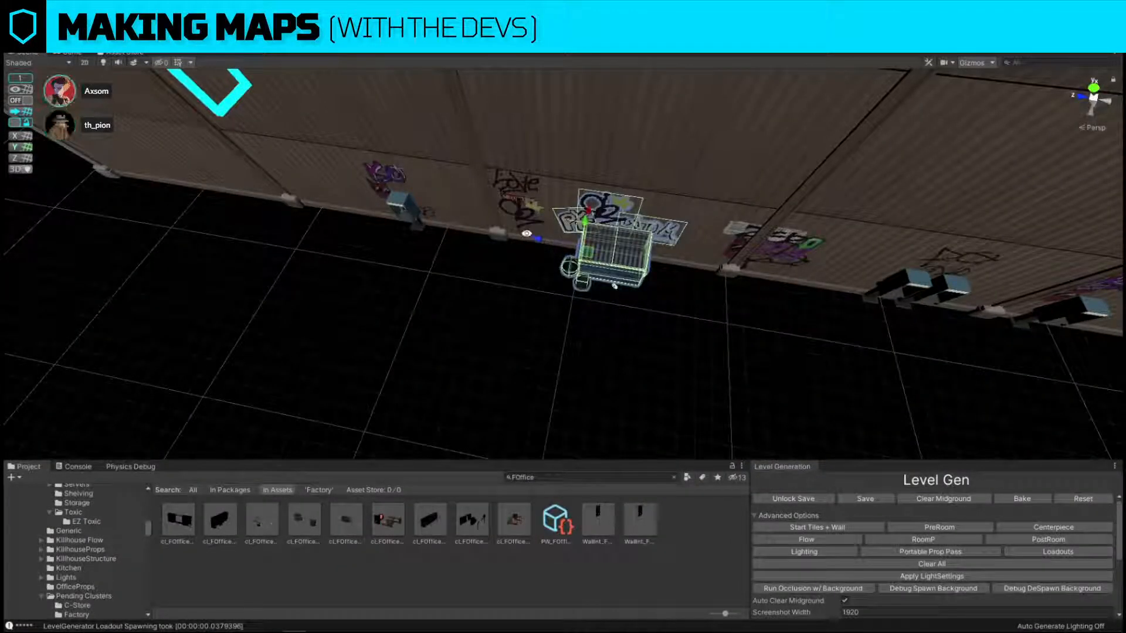
left_click_drag(614, 286, 257, 218)
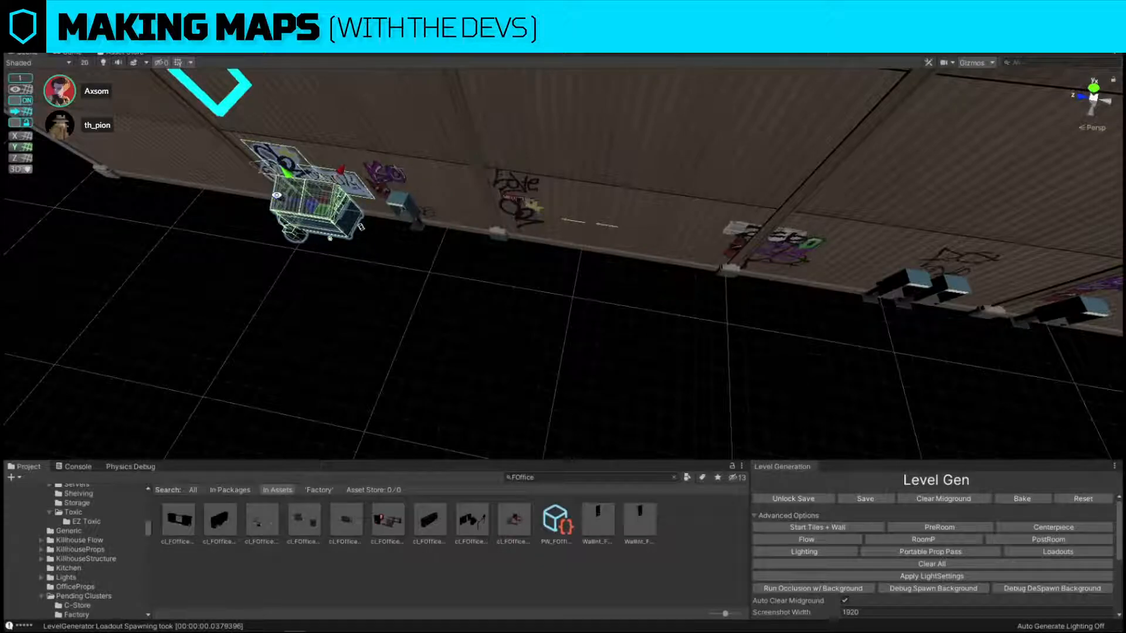
left_click_drag(621, 236, 599, 170, "alt")
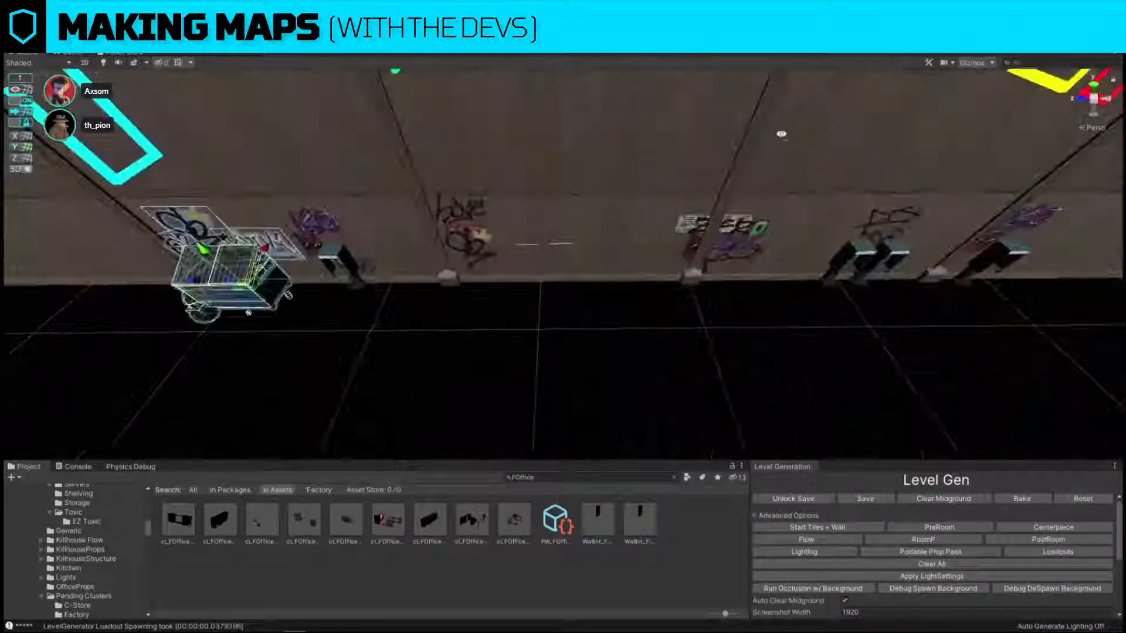
Replace the upper exterior wall panel outside the office with a narrow Wall2F panel.
left_click(605, 164)
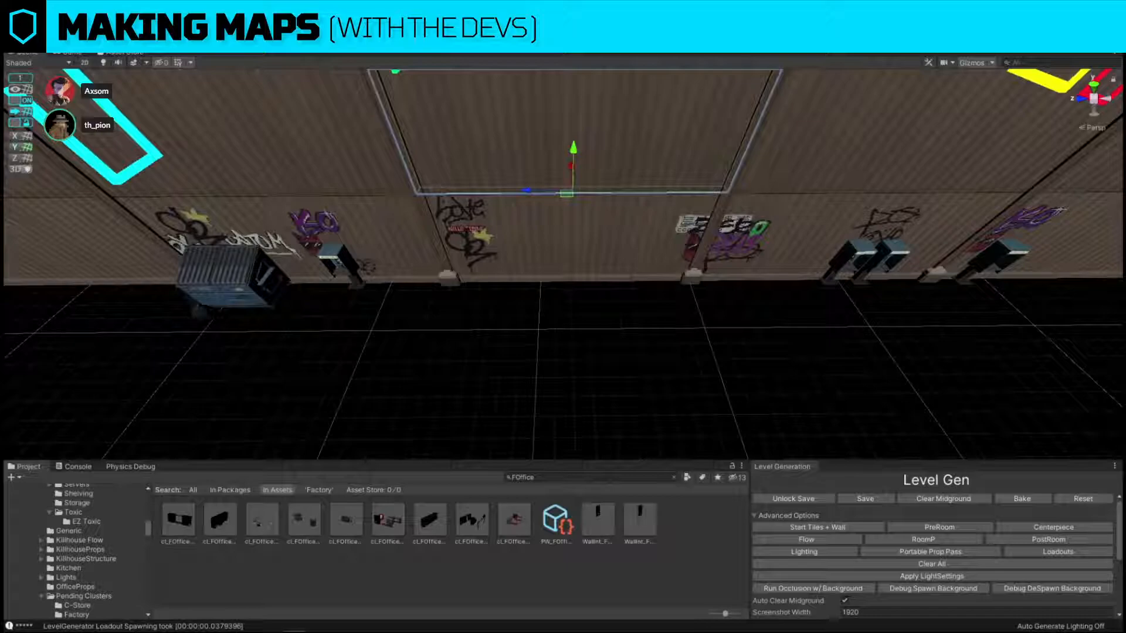
key("ctrl+shift+s")
left_click(478, 173)
key("ctrl+shift+r")
left_click_drag(450, 521, 767, 229)
left_click(879, 307)
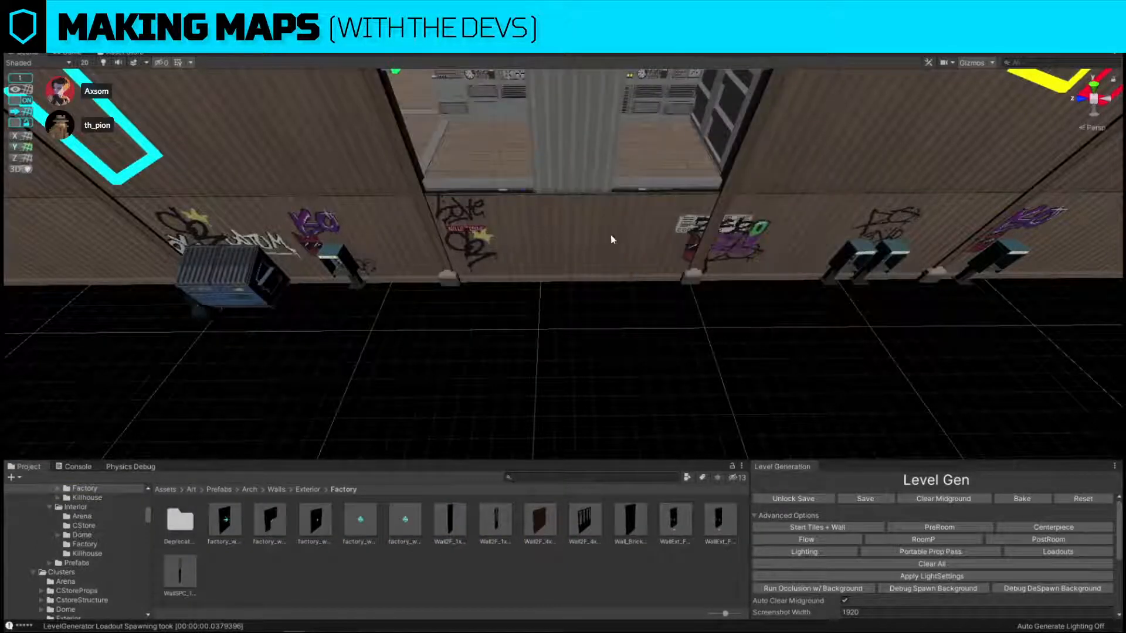
Move the narrow wall panel to the edge of the wall opening nearest the dumpster.
right_click_drag(610, 235, 551, 276)
left_click(550, 276)
left_click_drag(517, 337, 431, 337)
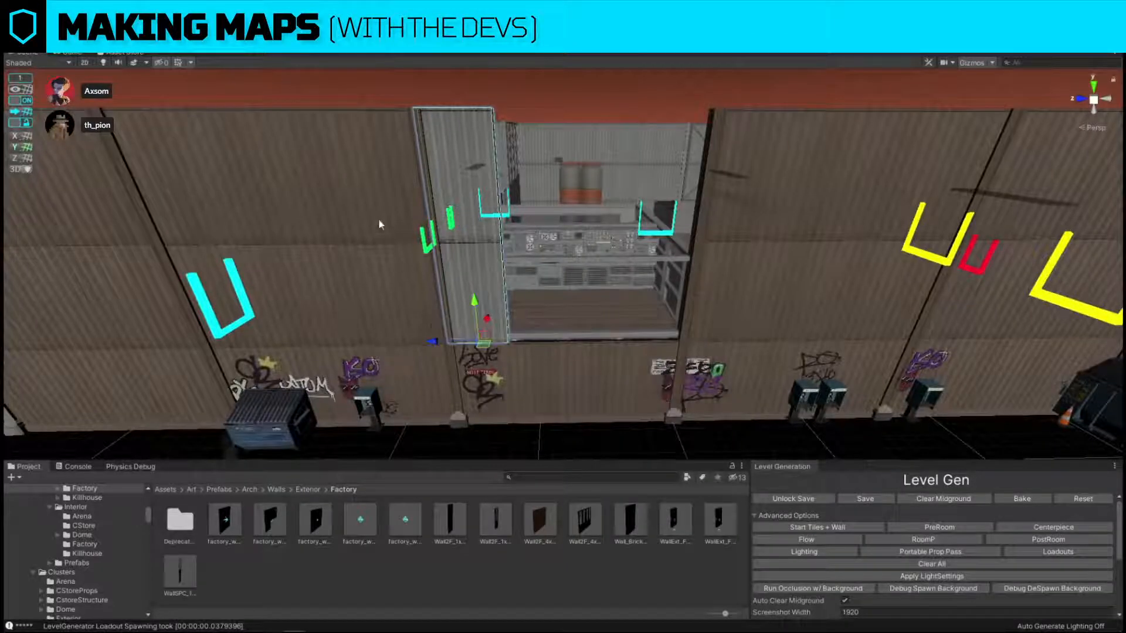
Apply the neighbouring brown wall's material to the narrow panel and extend the narrow paneling across the opening to make it narrower.
left_click(379, 218)
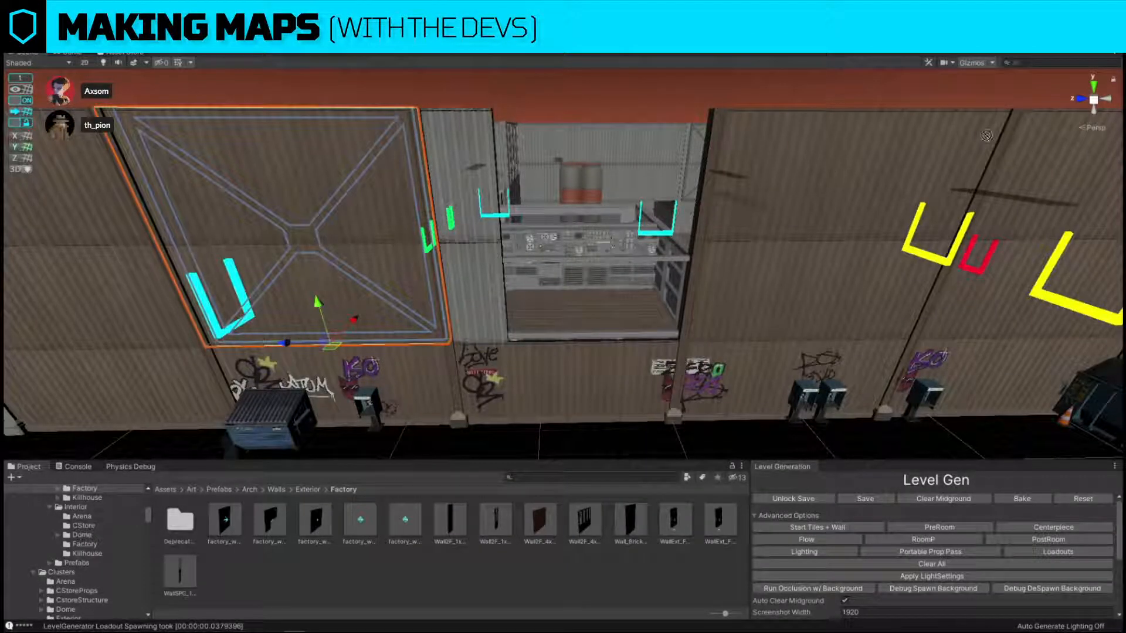
left_click_drag(988, 136, 450, 161)
left_click_drag(450, 162, 516, 271, "alt")
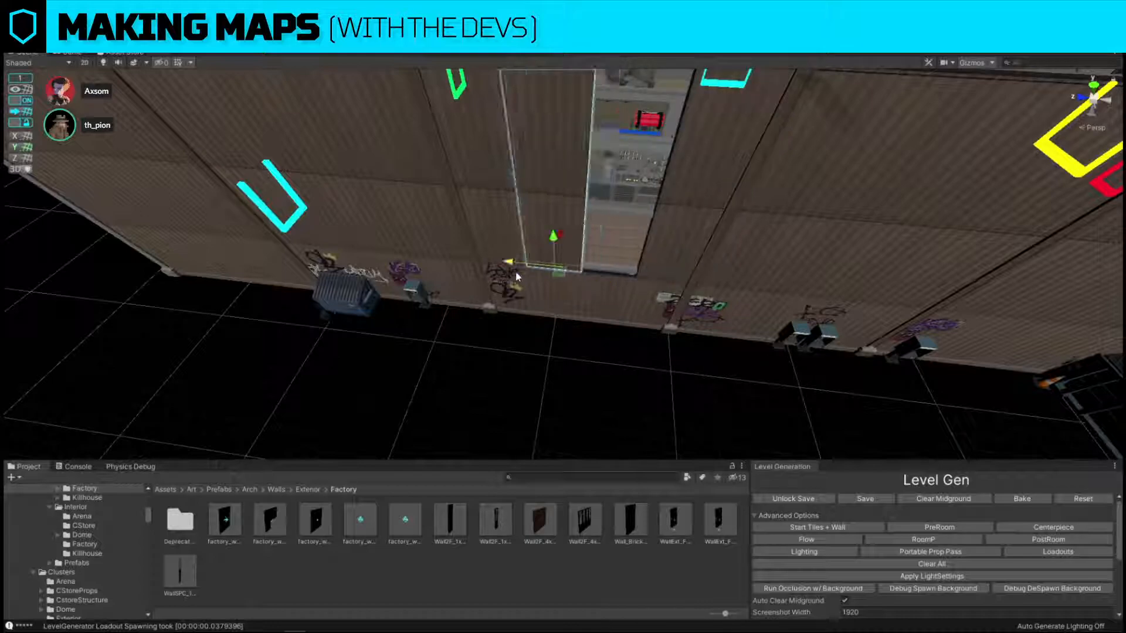
Search for "fire 2f" and replace the wall piece directly below the narrowed opening with the DoorwayExt_1x3_2f_Fire prefab.
left_click(605, 288)
left_click(609, 275)
left_click(609, 302)
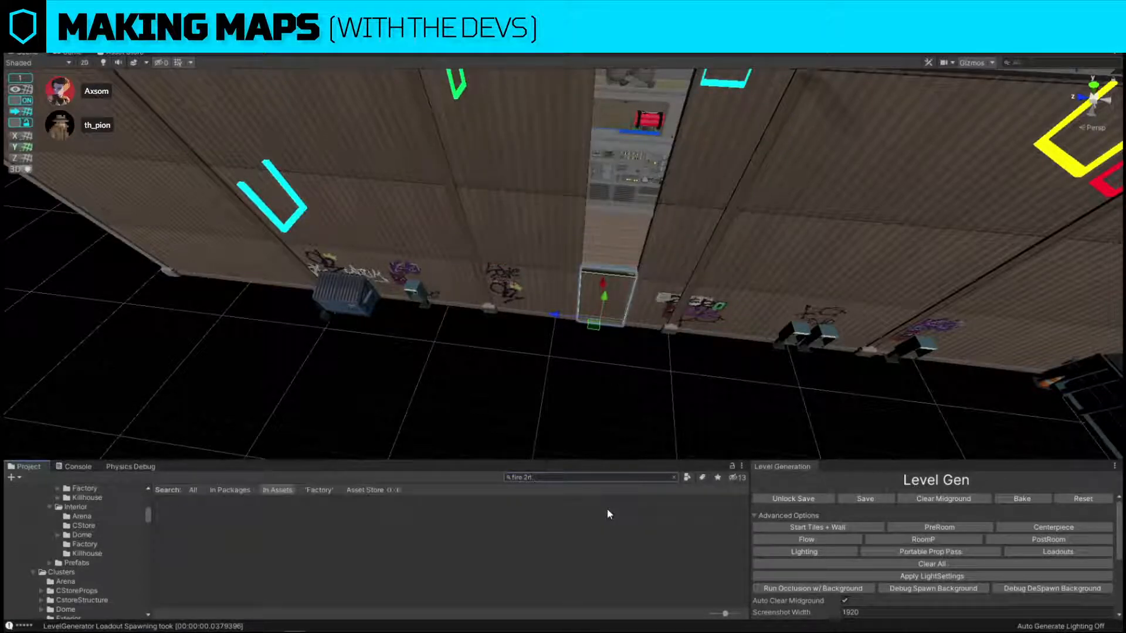
key("BackSpace")
key("BackSpace")
type("f")
key("ctrl+shift+r")
left_click_drag(179, 519, 736, 229)
left_click(880, 308)
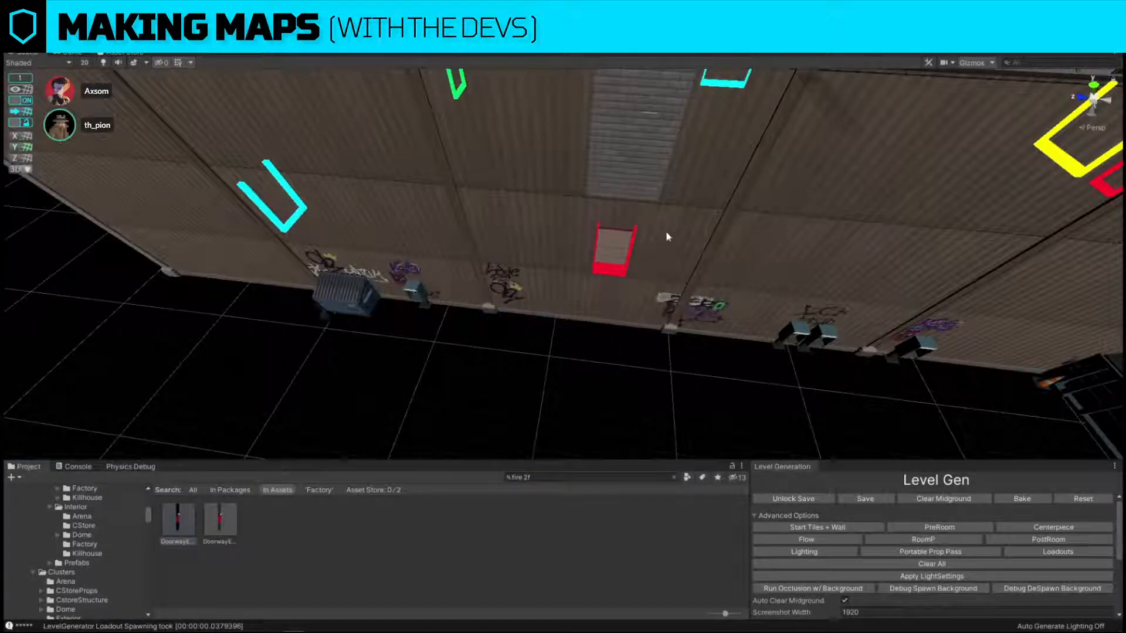
Apply the adjacent brown panel's material to the grey corrugated section above the new fire-escape doorway.
left_click(690, 237)
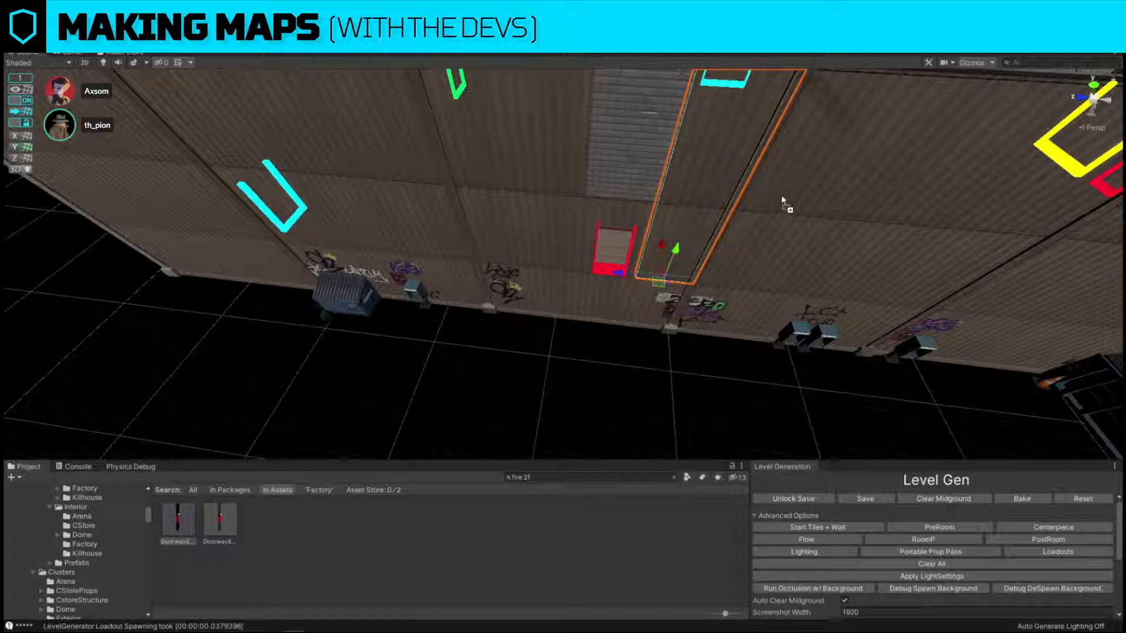
left_click_drag(782, 199, 643, 153)
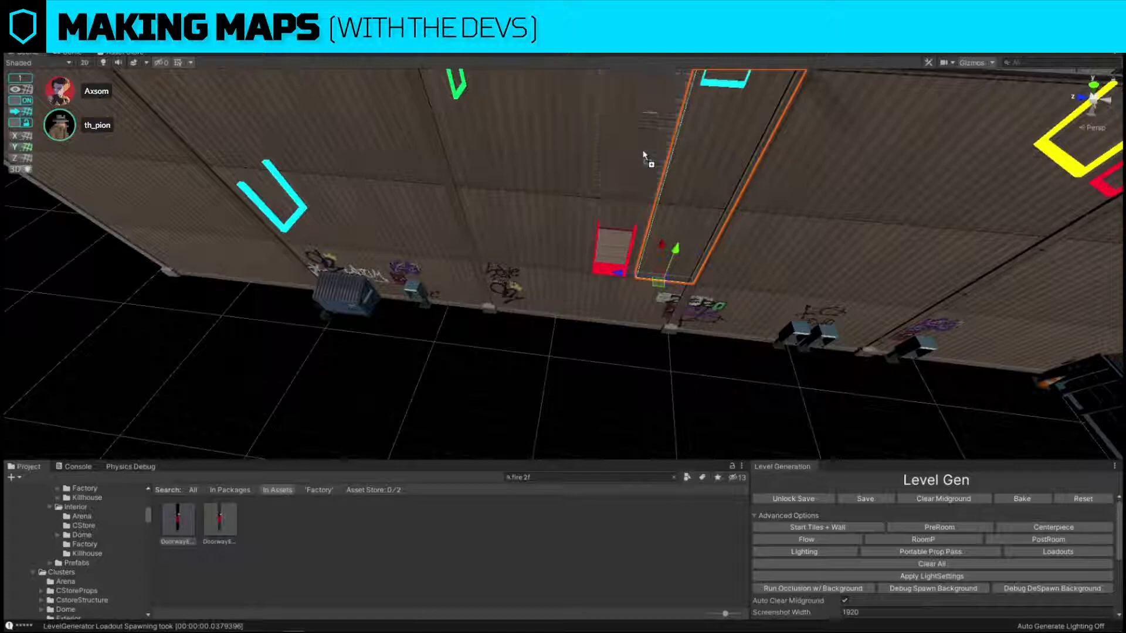
left_click(647, 226)
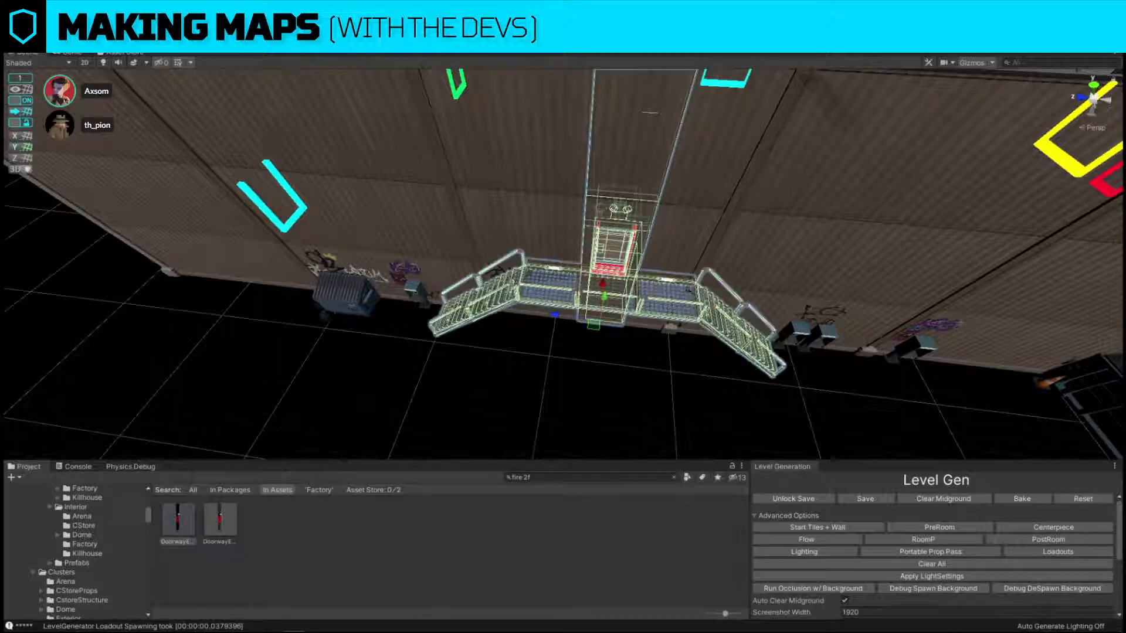
left_click(656, 384)
Rotate the yellow-arrow utility prop cluster in the corner and move it against the dark ribbed wall.
right_click_drag(756, 245, 1005, 270)
key("w")
key("s")
key("w")
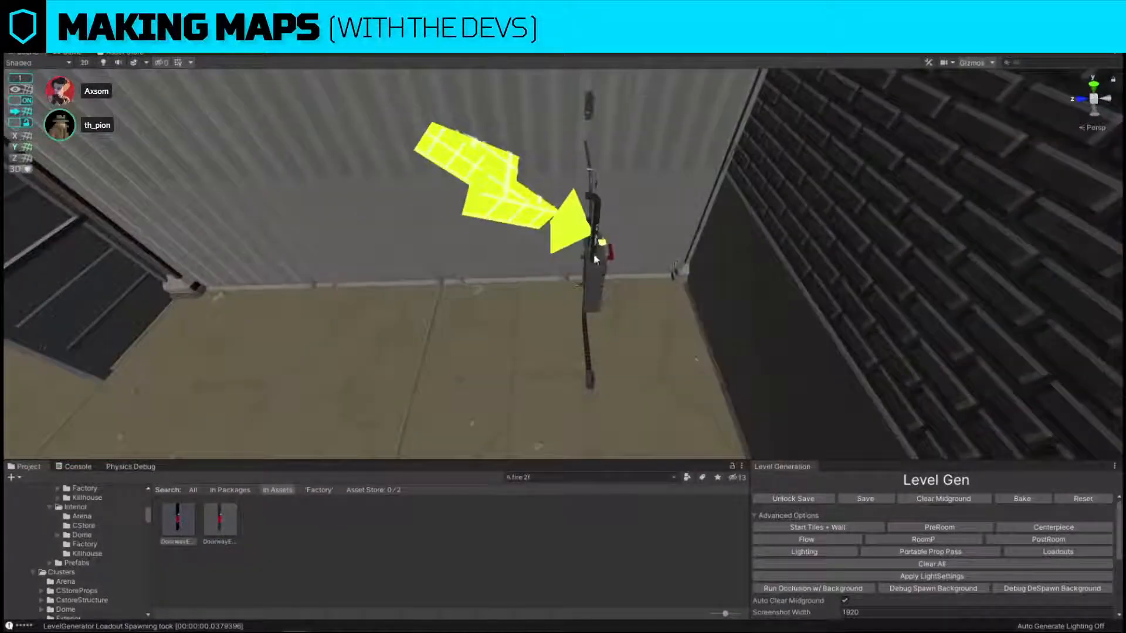
left_click(596, 258)
right_click_drag(597, 258, 635, 287)
key("w")
key("s")
key("e")
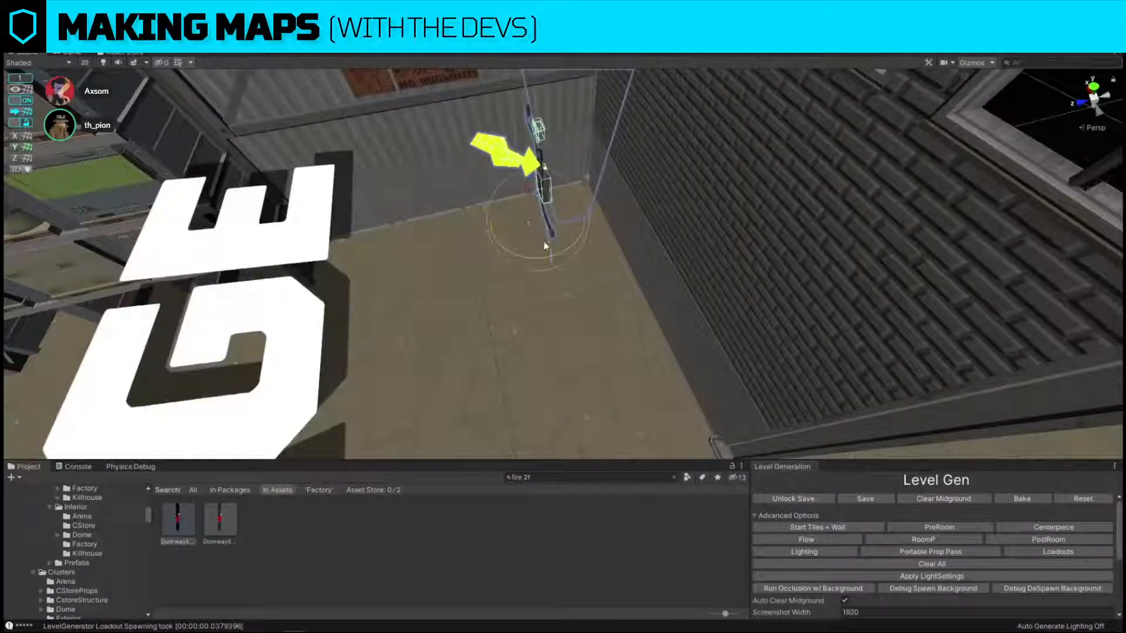
left_click_drag(531, 262, 838, 255)
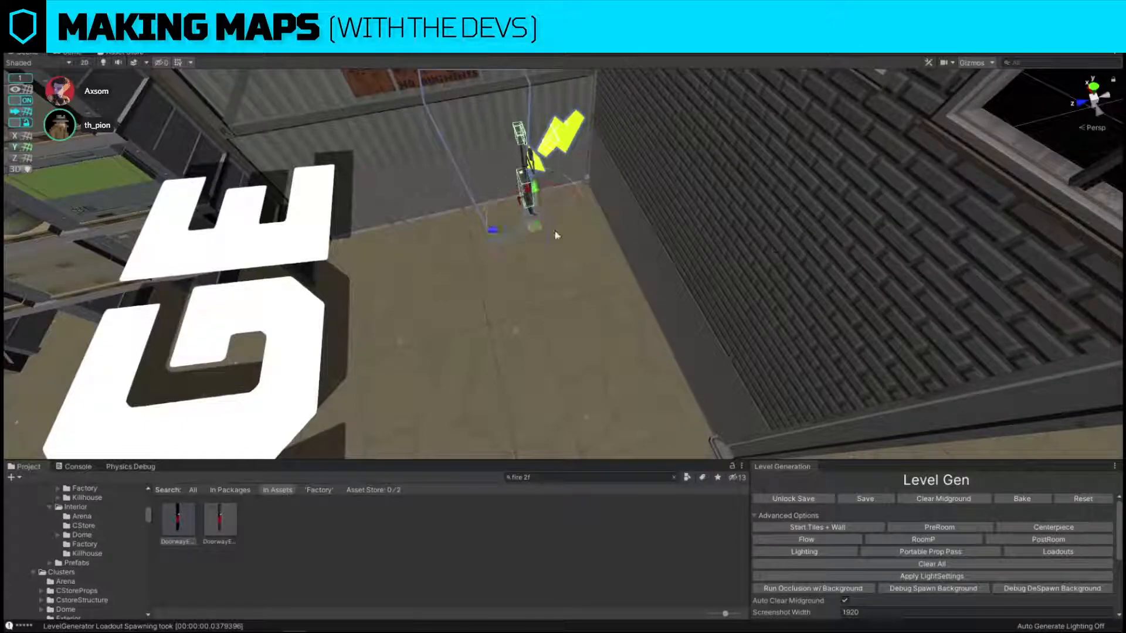
left_click_drag(534, 228, 640, 290)
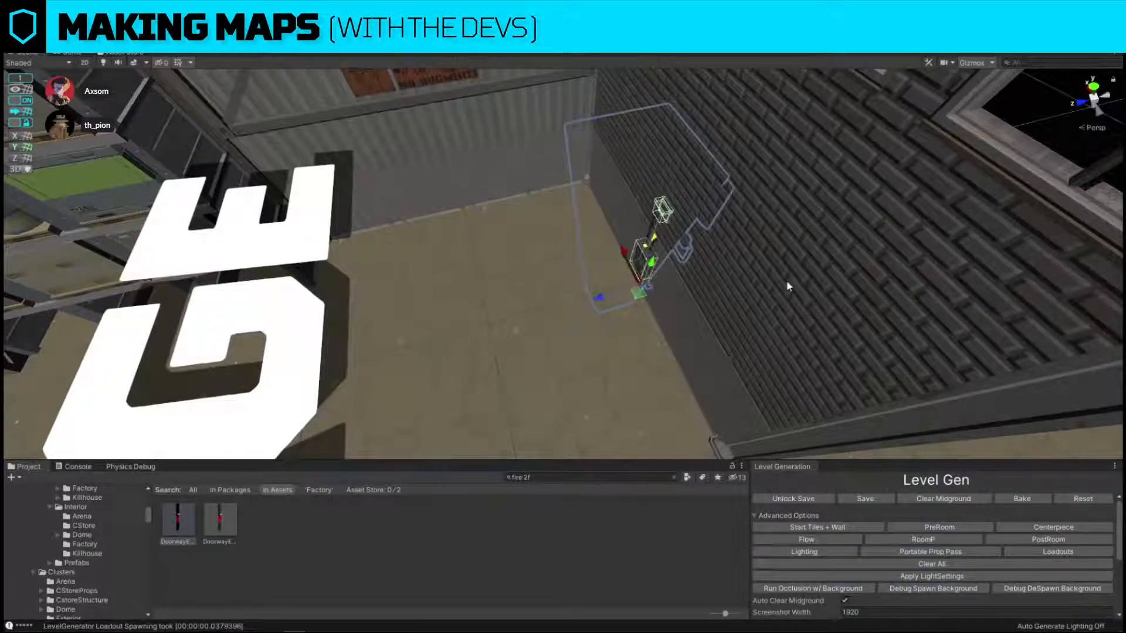
Examine the factory layout from above, from the office and storage rooms down to the dock and the truck parked outside.
key("s")
right_click_drag(787, 284, 420, 392)
left_click(695, 397)
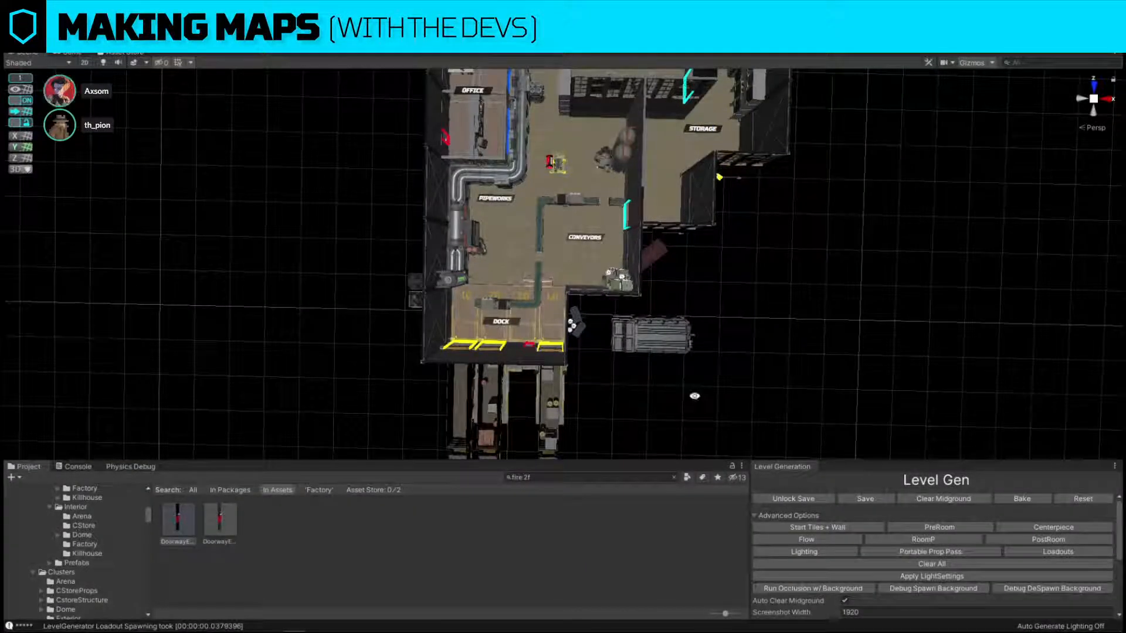
right_click_drag(570, 329, 555, 406)
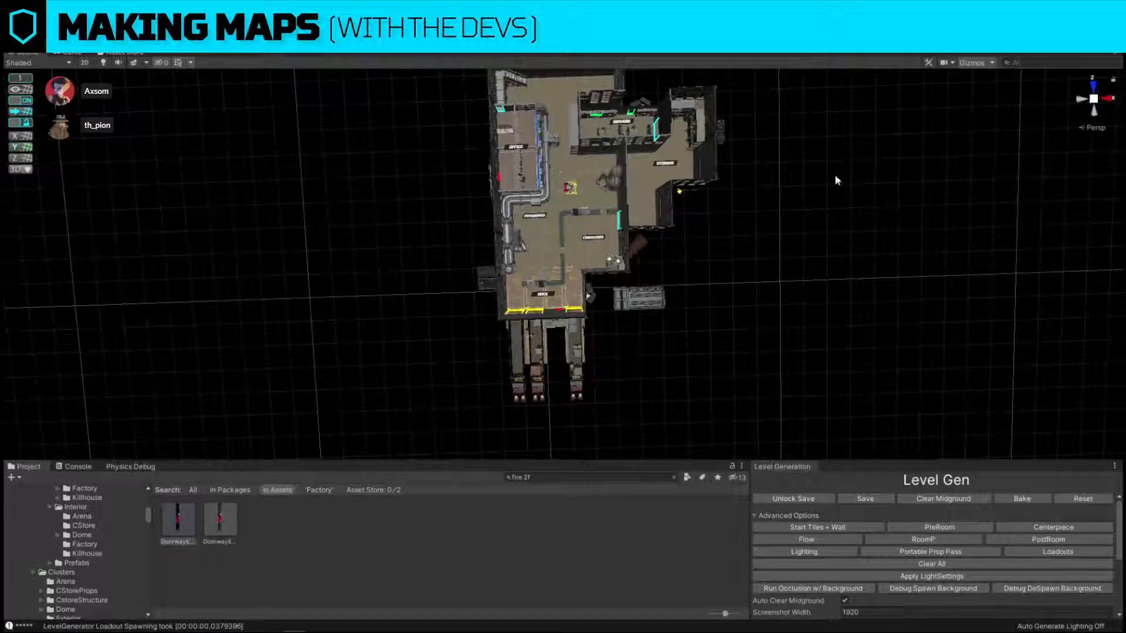
key("w")
right_click_drag(835, 176, 821, 137)
mouse_move(786, 295)
right_mouse_down()
mouse_move(784, 315)
mouse_move(773, 307)
right_mouse_up()
left_click(663, 392)
key("d")
Rotate the exterior truck cluster to run parallel to the storage room's side wall and place it outside, just below that room.
right_click_drag(683, 366, 717, 339)
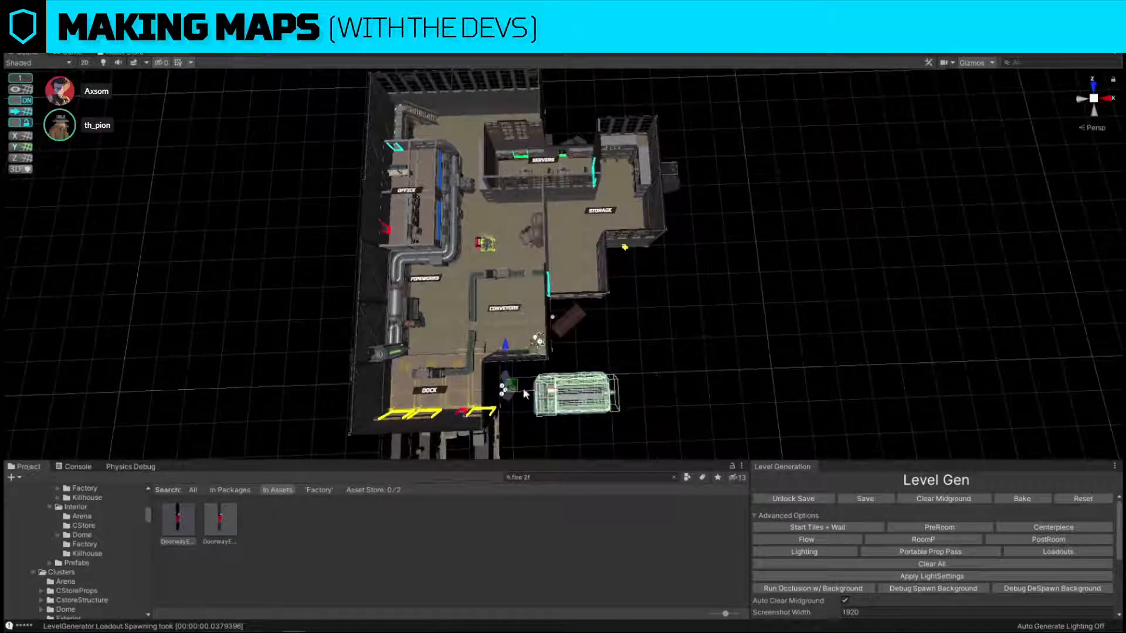
left_click_drag(515, 387, 712, 160)
key("e")
left_click_drag(742, 199, 871, 168)
key("ctrl+z")
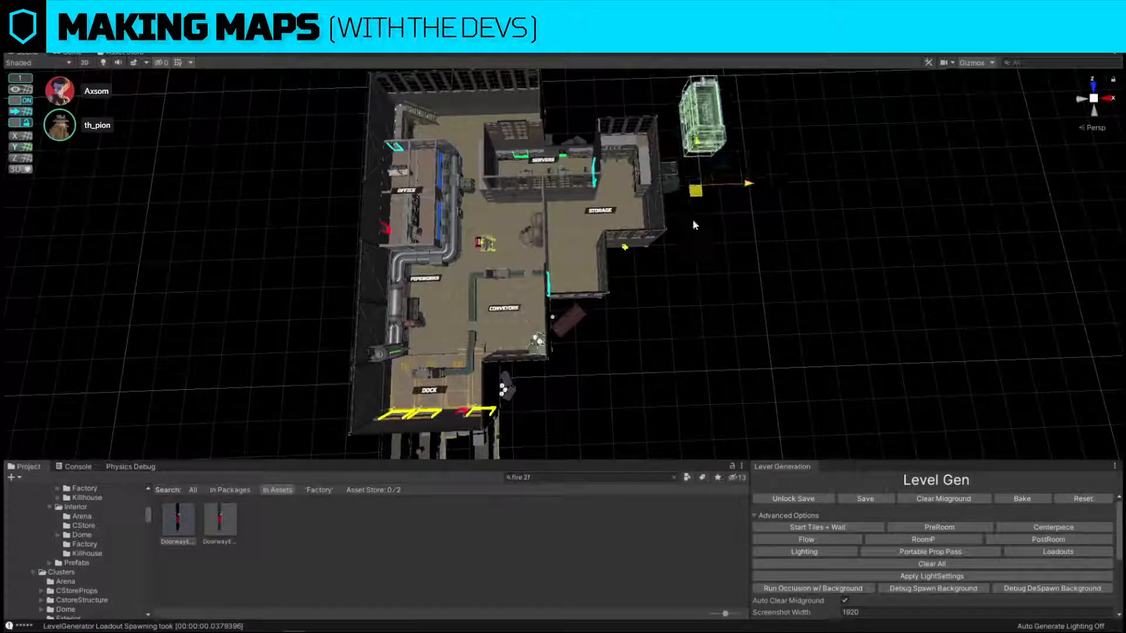
key("ctrl+z")
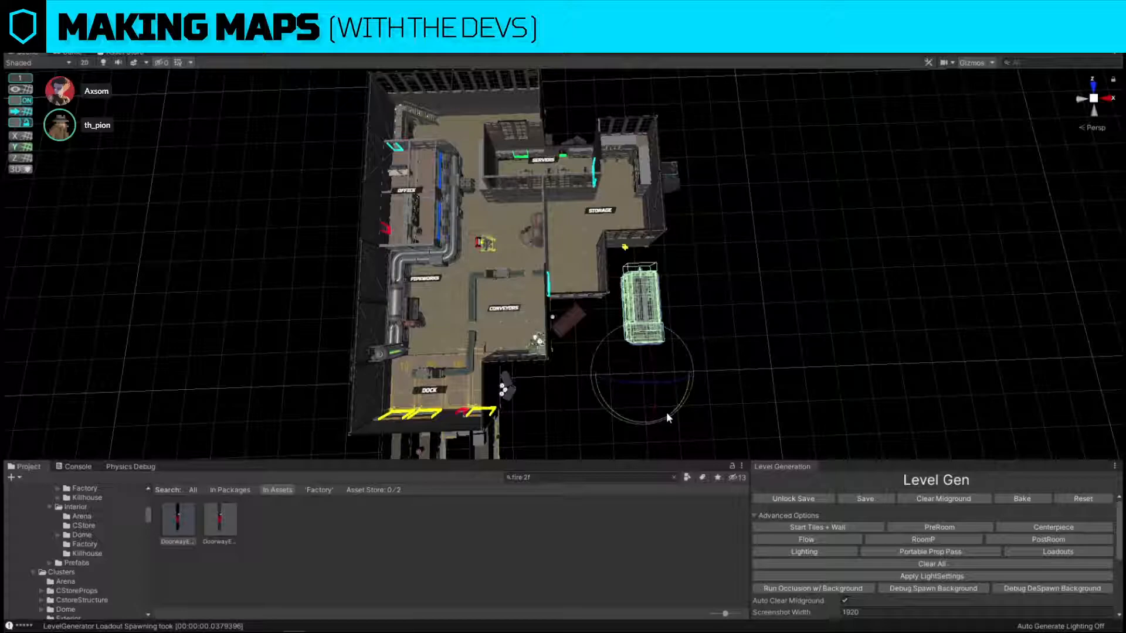
mouse_move(667, 412)
left_mouse_down()
mouse_move(618, 410)
mouse_move(658, 411)
left_mouse_up()
Examine the exterior walls and prop clusters around the servers and storage rooms.
left_click(776, 320)
key("d")
key("w")
right_click_drag(776, 320, 641, 267)
key("w")
key("a")
right_click_drag(561, 241, 807, 346)
key("s")
right_click_drag(716, 286, 706, 193)
key("w")
key("d")
Copy the corner pillar from the storage room's outer corner and move it along the wall toward the servers room.
left_click(732, 282)
right_click_drag(731, 282, 749, 394)
key("s")
key("w")
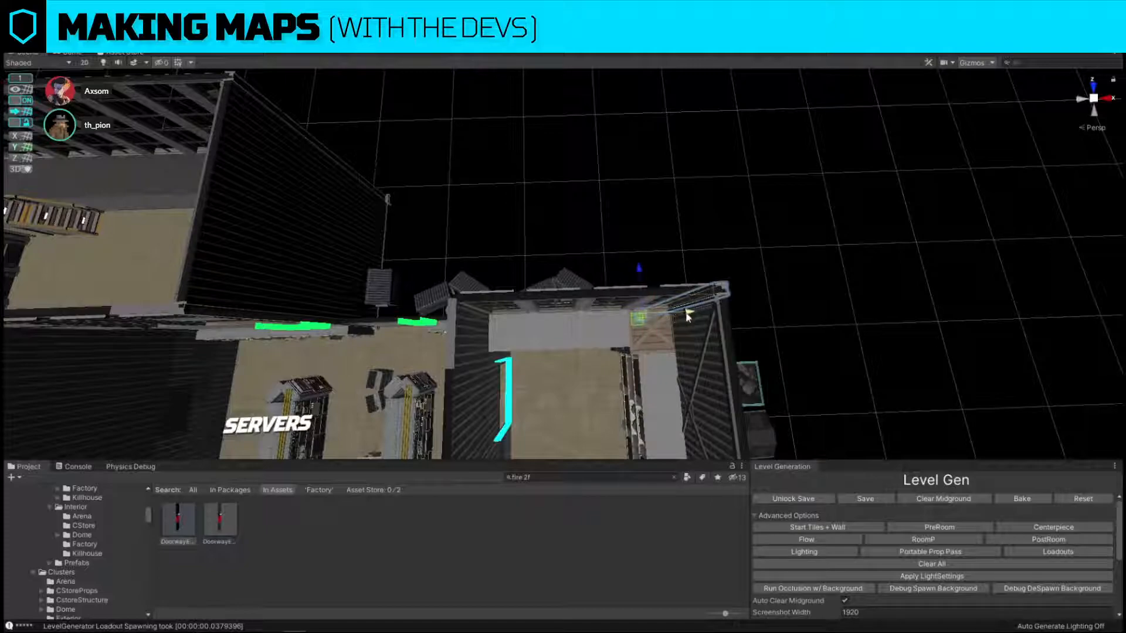
left_click_drag(689, 314, 530, 320)
key("ctrl+z")
right_click_drag(378, 135, 409, 145)
key("w")
left_click_drag(737, 304, 600, 320)
With grid snapping off, nudge the pillar into the junction where the servers and storage outer walls meet.
left_click(21, 105)
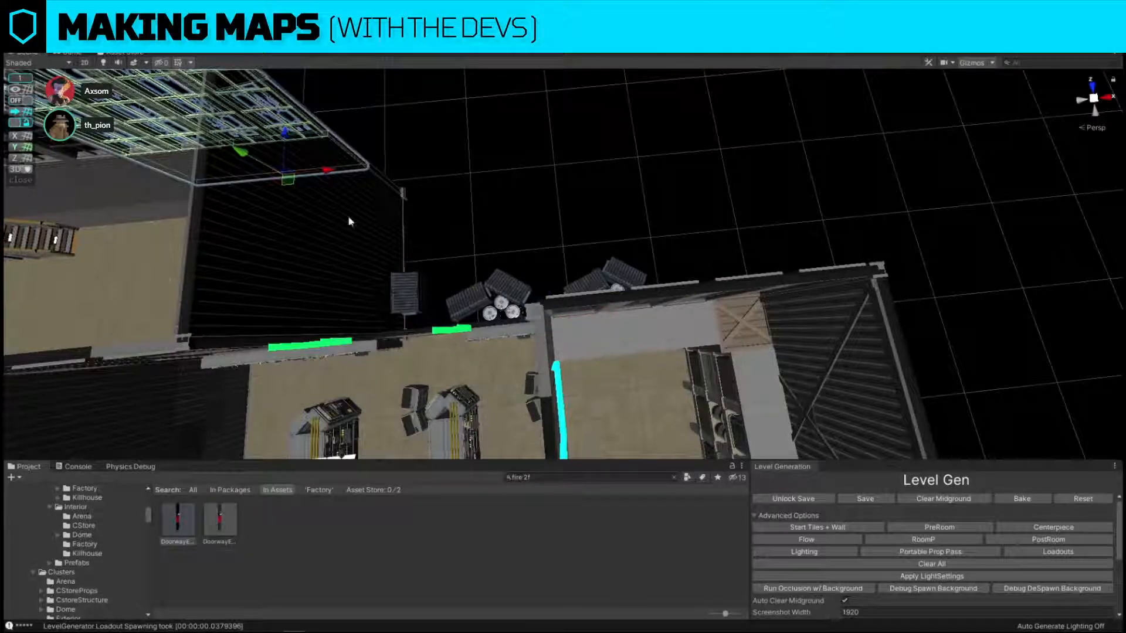
key("w")
right_click_drag(449, 304, 453, 334)
left_click(471, 364)
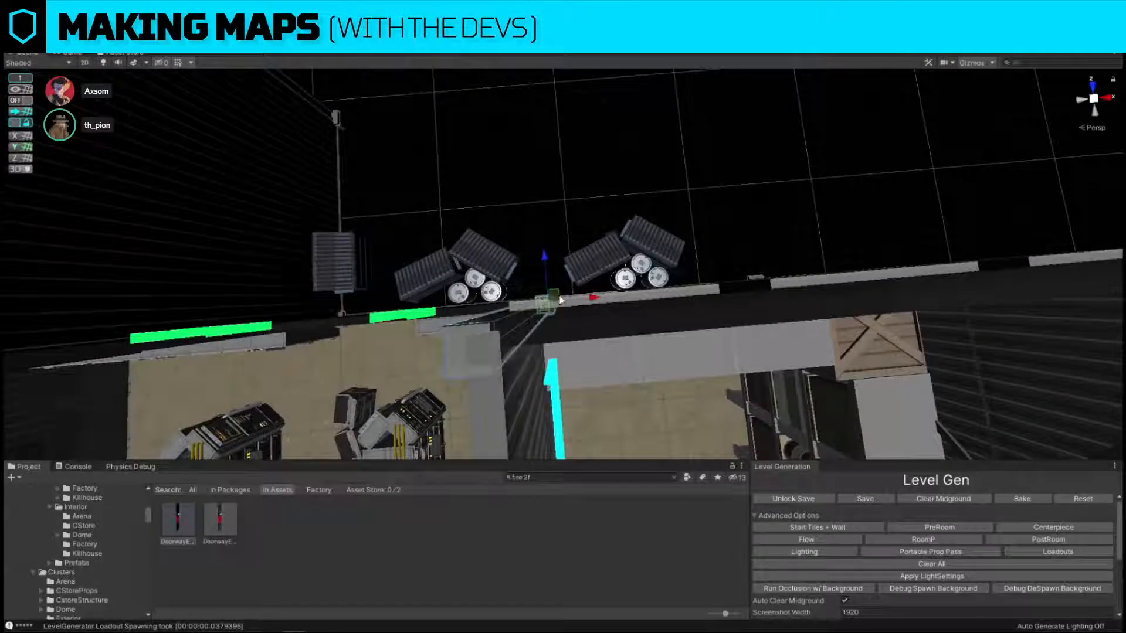
left_click_drag(559, 298, 562, 291)
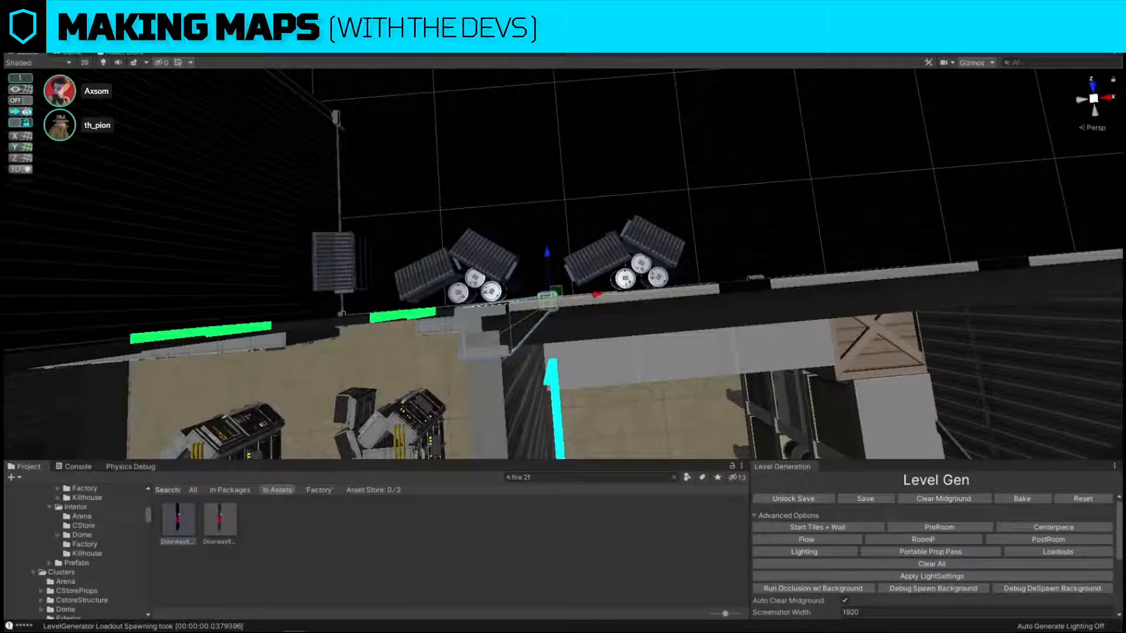
Place a pillar at the servers room's inner corner beside the cyan doorway, aligning it to the wall with grid snapping off.
left_click(20, 99)
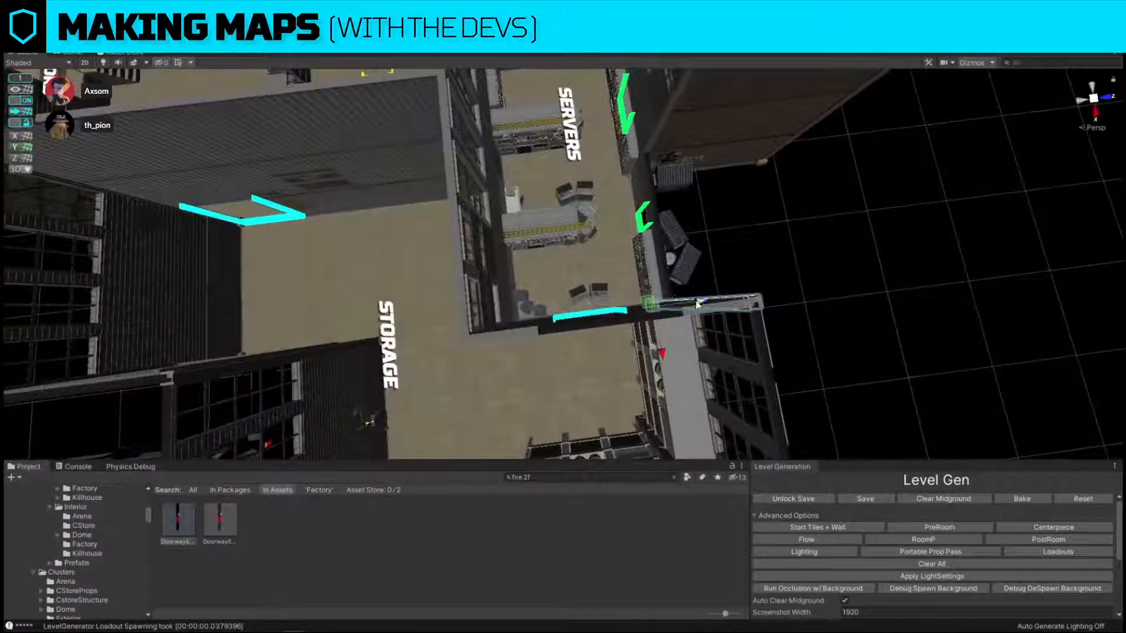
key("f")
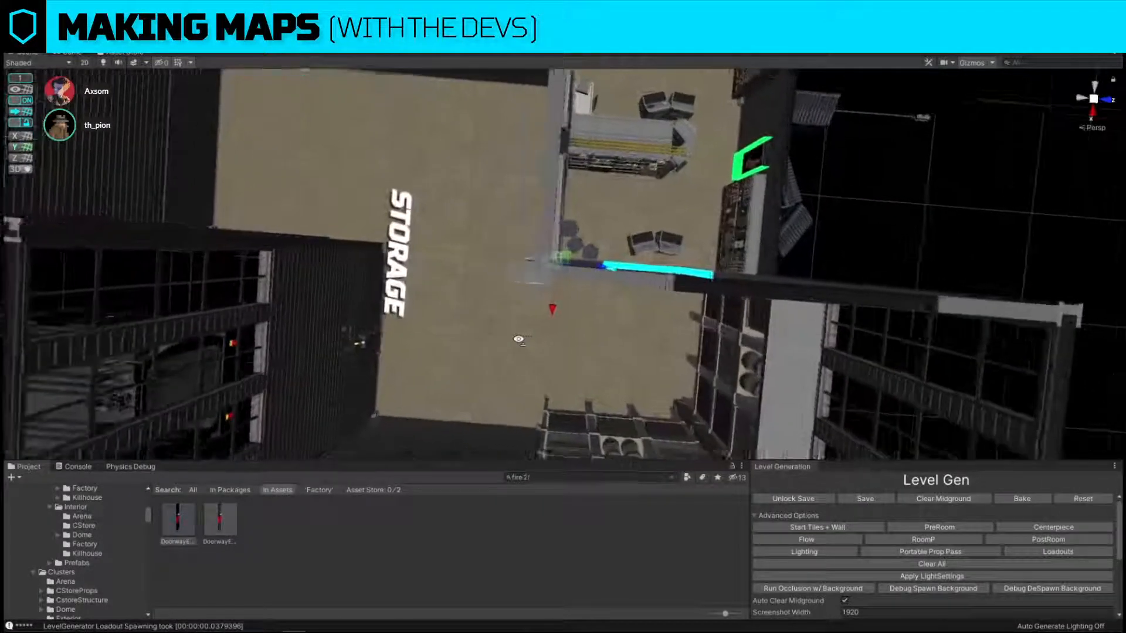
left_click(19, 101)
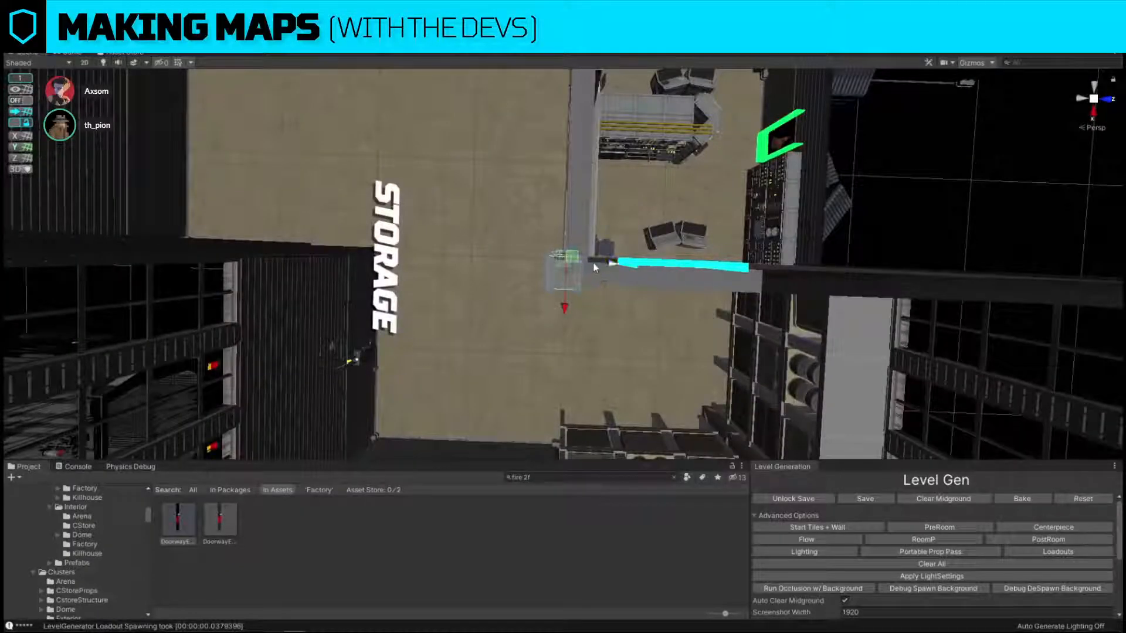
left_click_drag(599, 263, 609, 262)
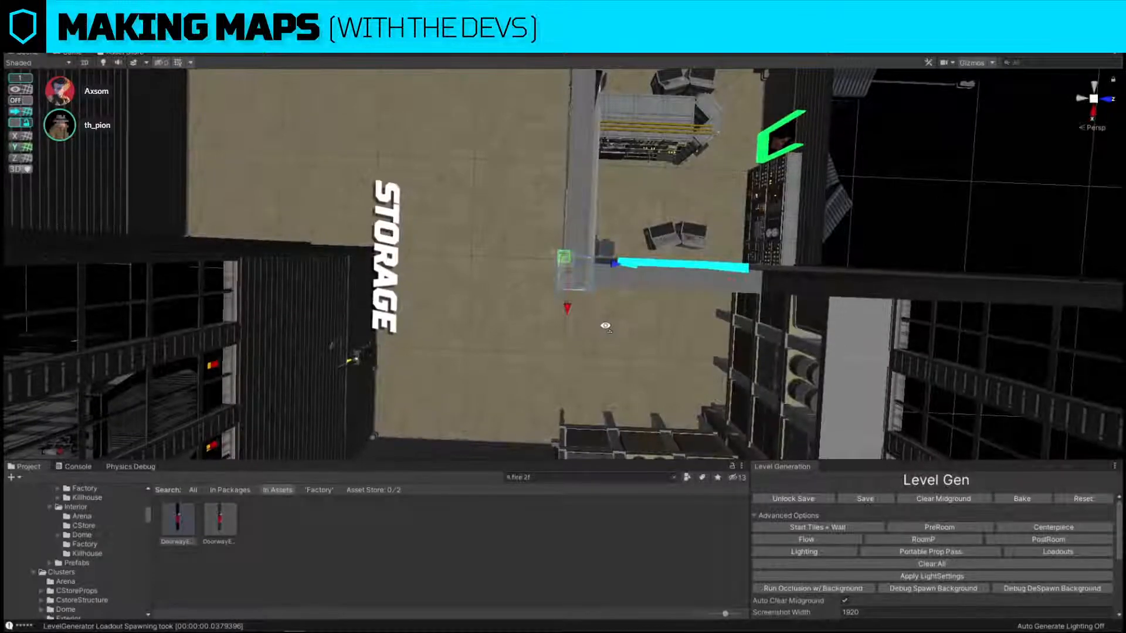
Switch the graybox view on and off to check the servers and storage layout, including the corner shelving cluster.
scroll(608, 326, "up", 6)
key("s")
right_click_drag(608, 326, 953, 249)
right_click_drag(711, 193, 869, 213)
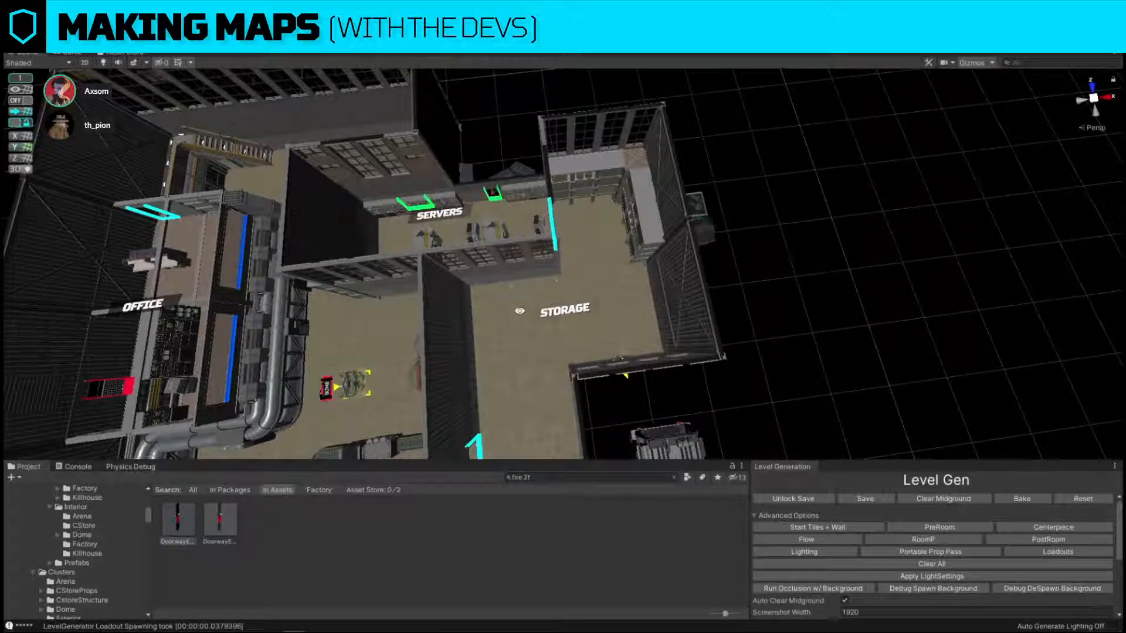
key("alt+g")
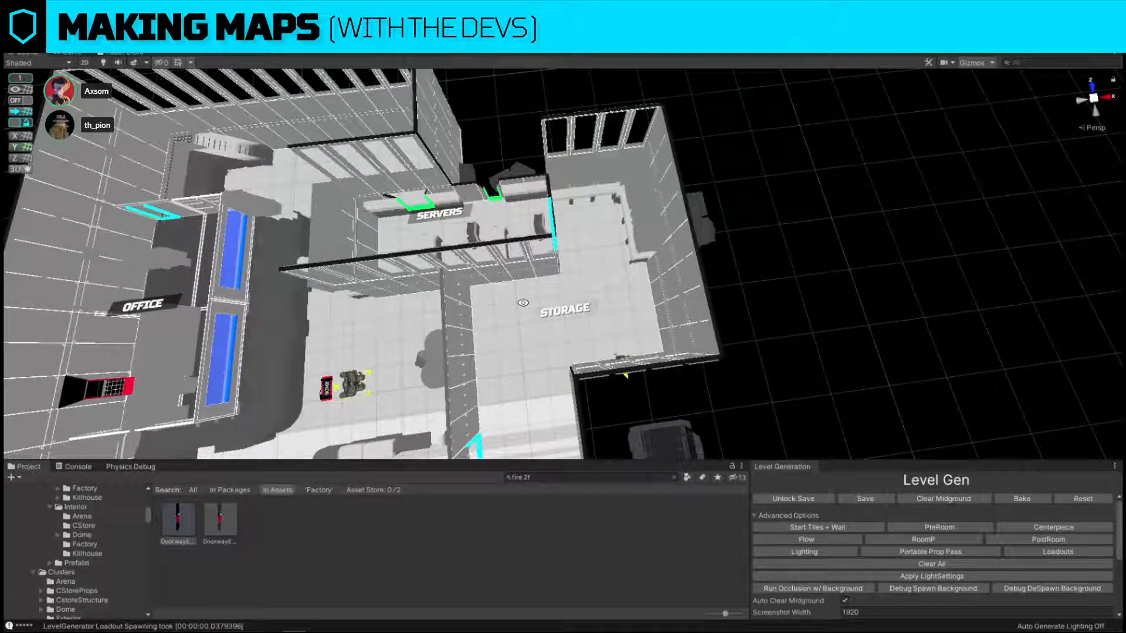
key("alt+g")
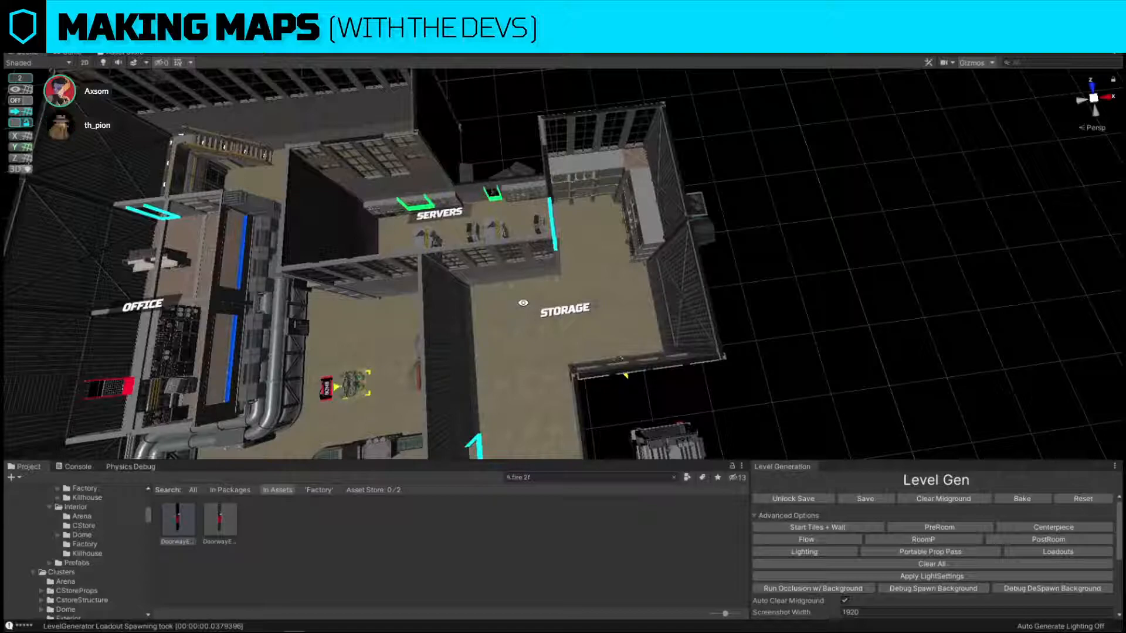
left_click_drag(543, 270, 520, 263, "alt")
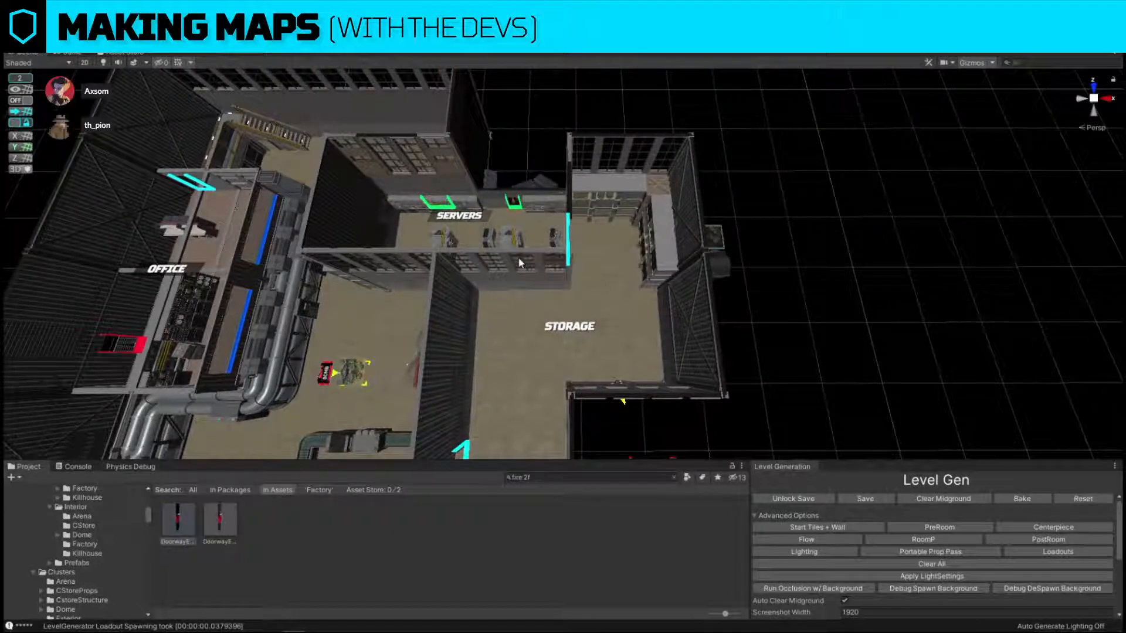
left_click(660, 202)
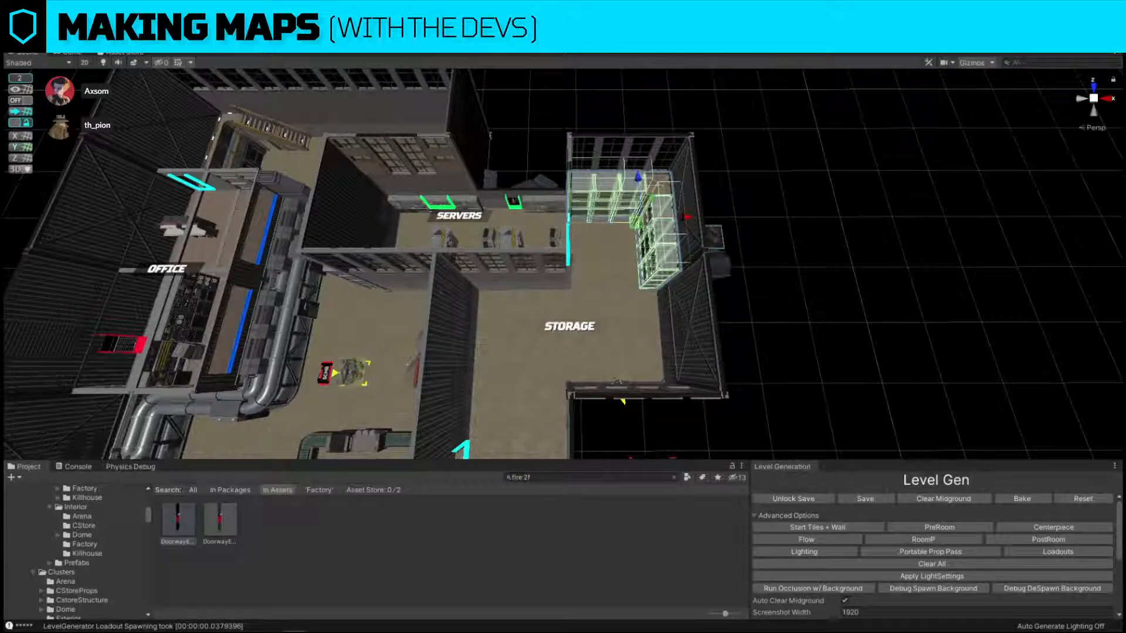
left_click(735, 208)
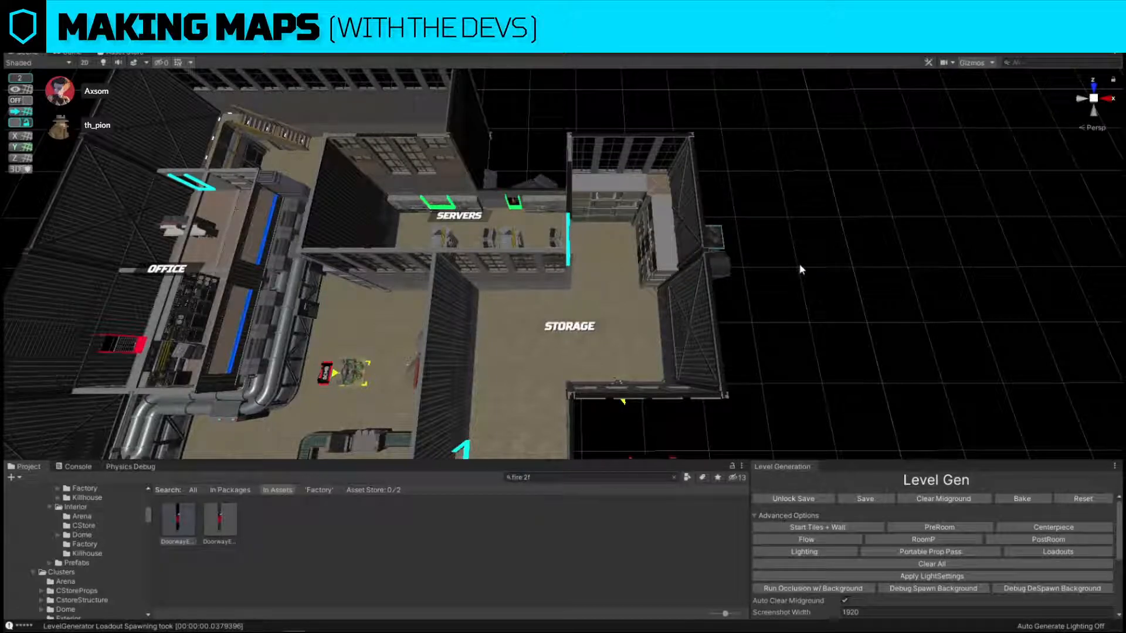
Duplicate the storage room's corner shelving cluster and move the copy to the middle of the room.
left_click(656, 233)
right_click_drag(655, 232, 666, 261)
key("ctrl+d")
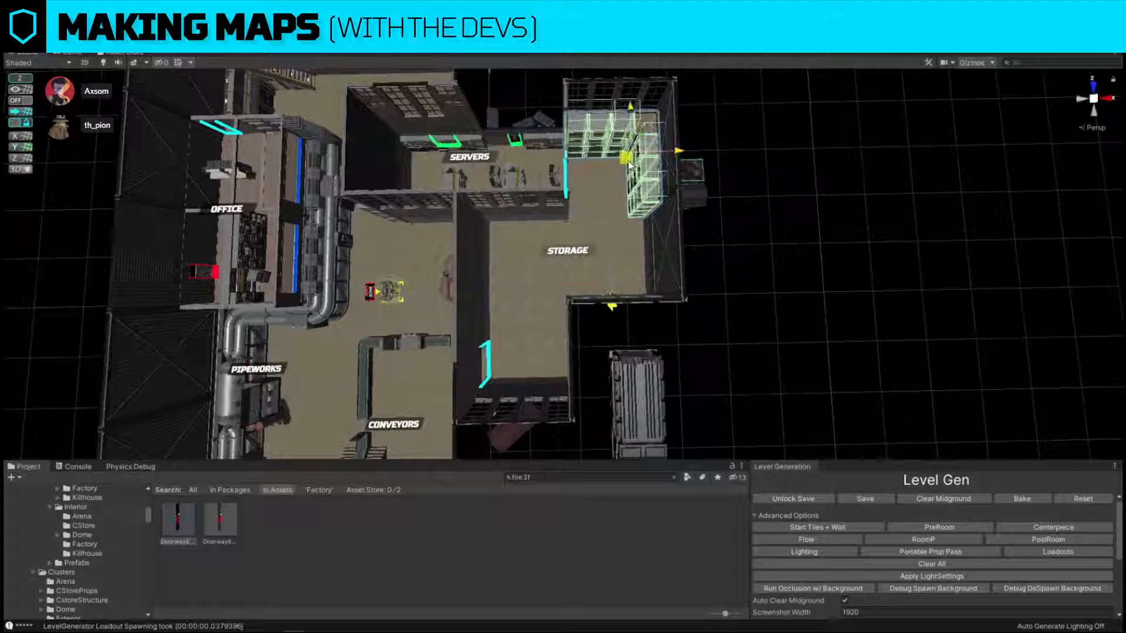
left_click_drag(628, 159, 532, 259)
Search for "accident" and replace the duplicated shelving with one of the factory accident clusters.
left_click(593, 478)
type("acc")
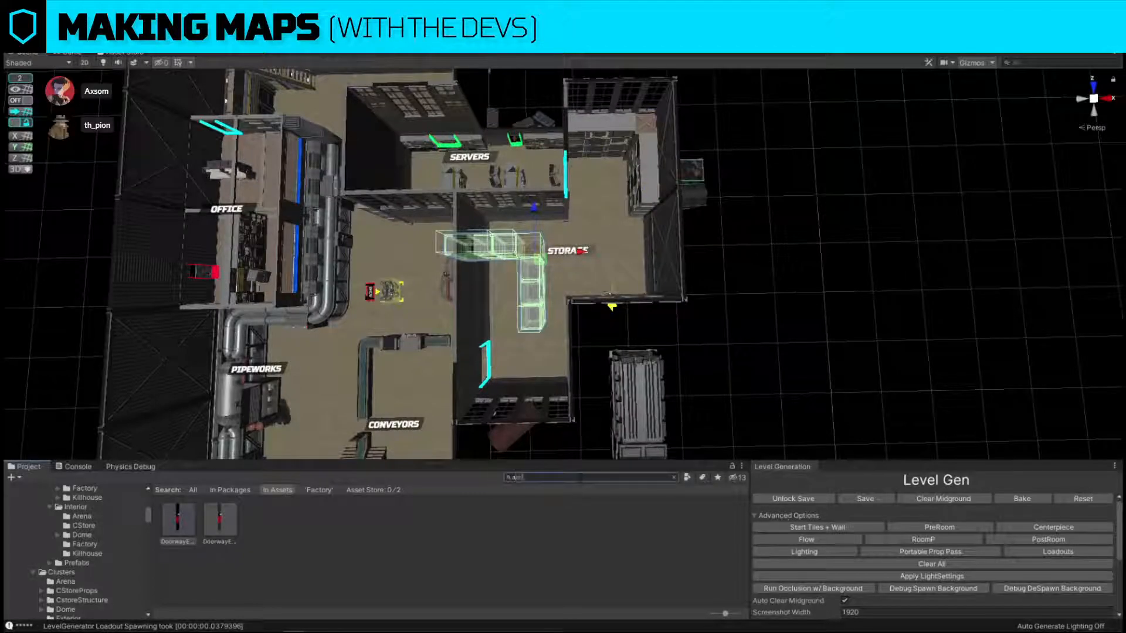
type("udent")
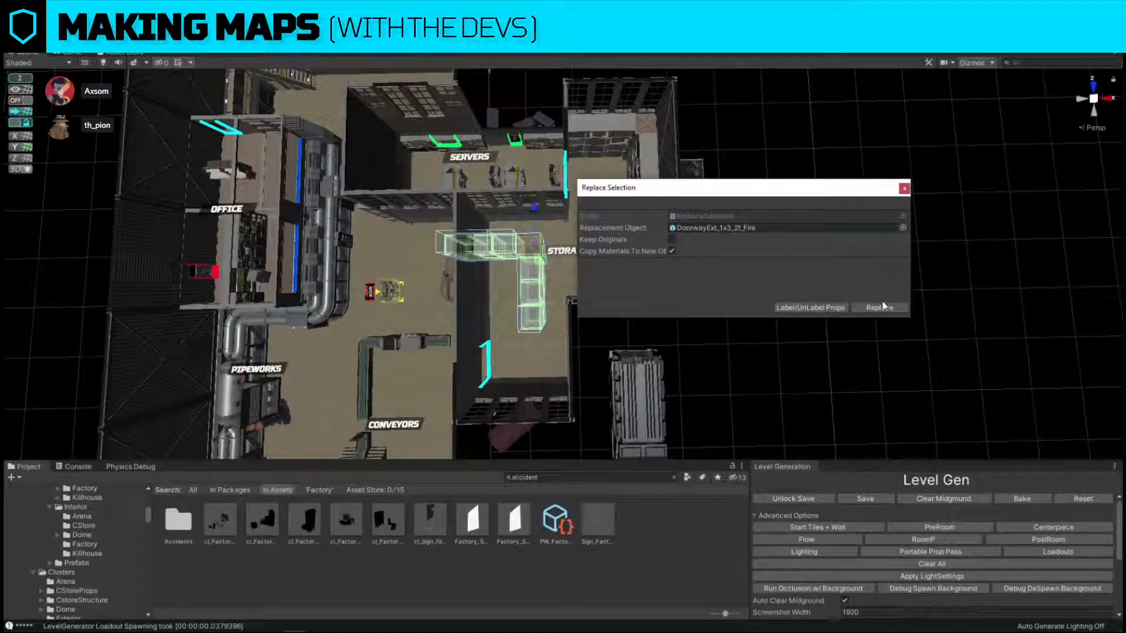
left_click_drag(332, 531, 713, 229)
left_click_drag(396, 528, 772, 230)
left_click(893, 312)
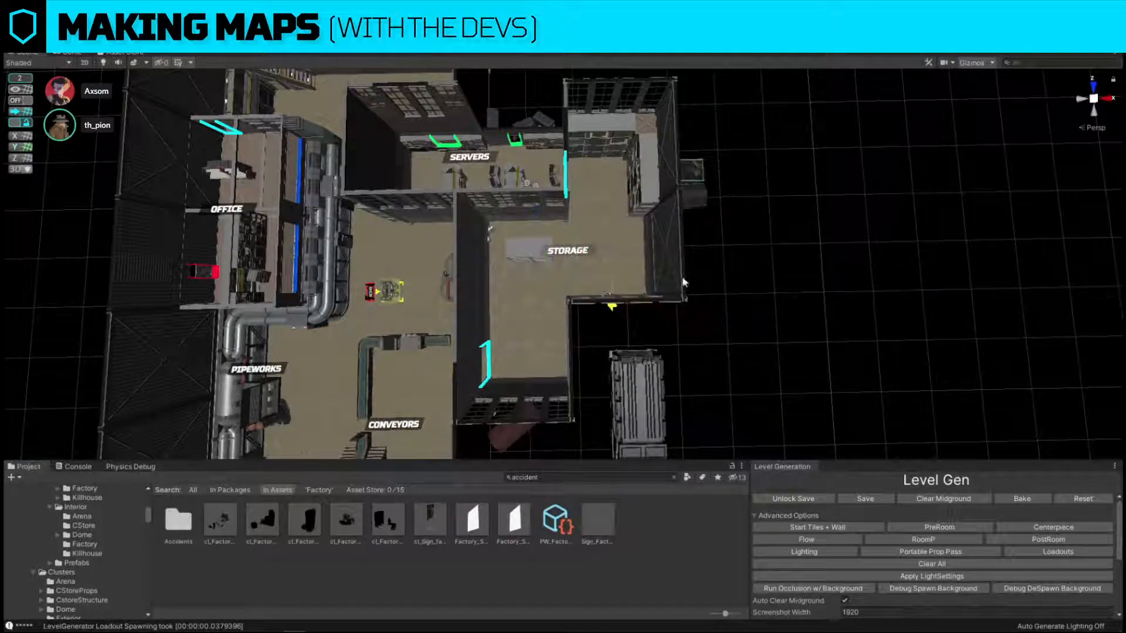
Rotate the accident cluster and move its shelf toward the corrugated wall in the storage room, near the servers wall.
left_click(536, 254)
scroll(551, 254, "up", 2)
middle_click_drag(569, 253, 520, 262)
key("e")
left_click_drag(520, 294, 373, 338)
key("w")
right_click_drag(579, 283, 512, 219)
left_click_drag(512, 219, 599, 267, "alt")
scroll(599, 267, "down", 2)
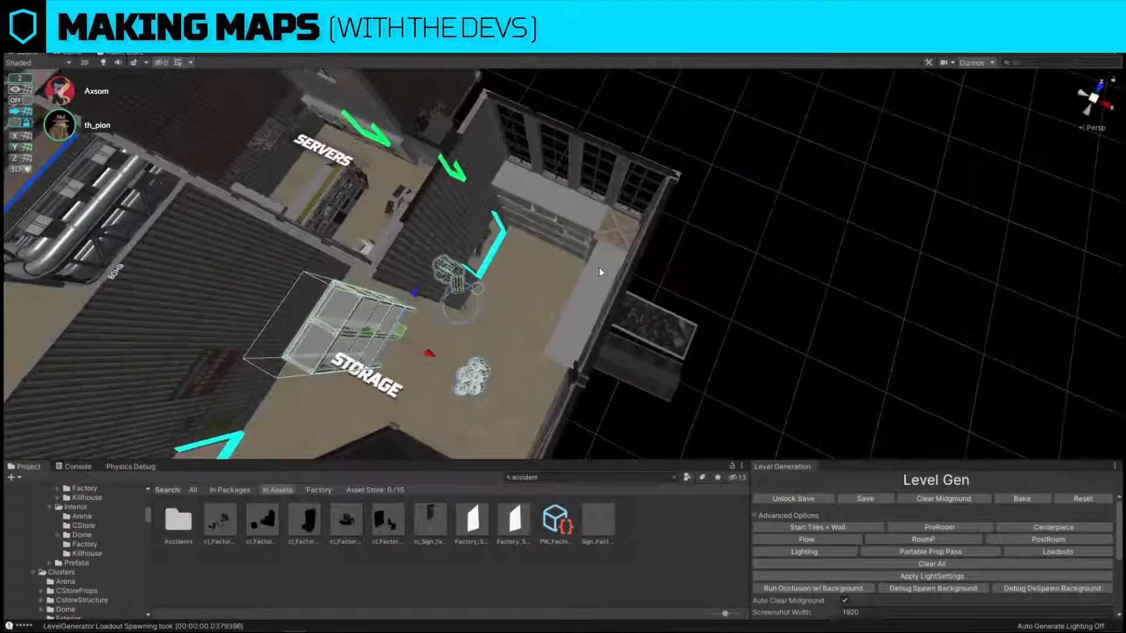
Delete the accident cluster standing beside the corrugated wall in the storage room.
left_click(599, 267)
left_click(338, 327)
key("Delete")
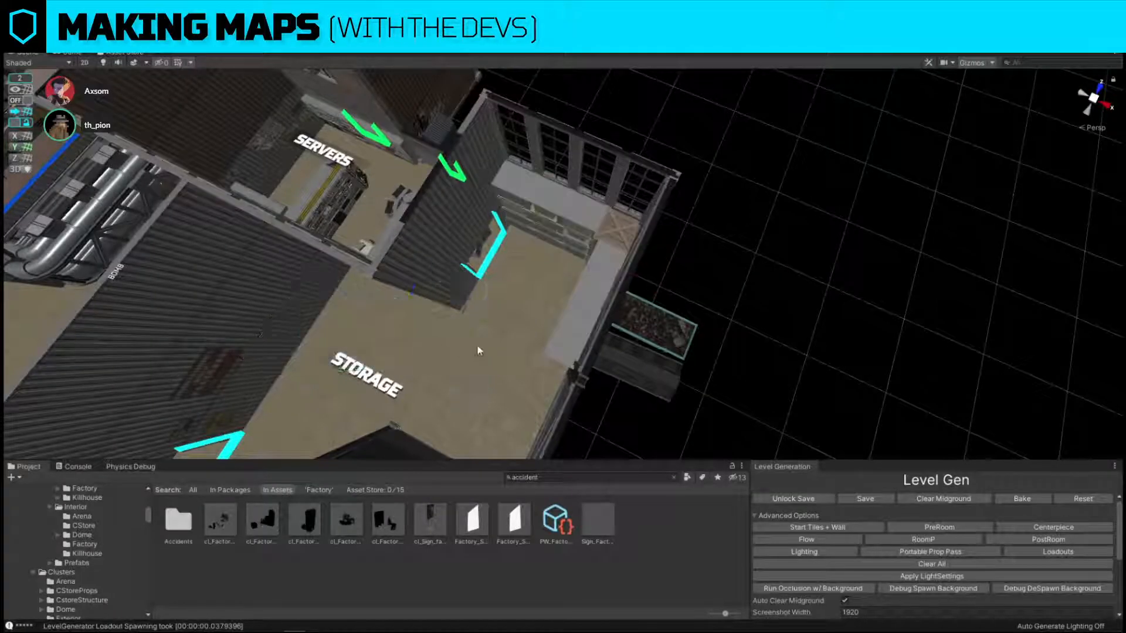
Replace the storage room's corner shelving cluster with cl_Factory_Cover_ForkliftCrate_Accident.
left_click(582, 299)
key("ctrl+shift+r")
left_click_drag(269, 519, 716, 230)
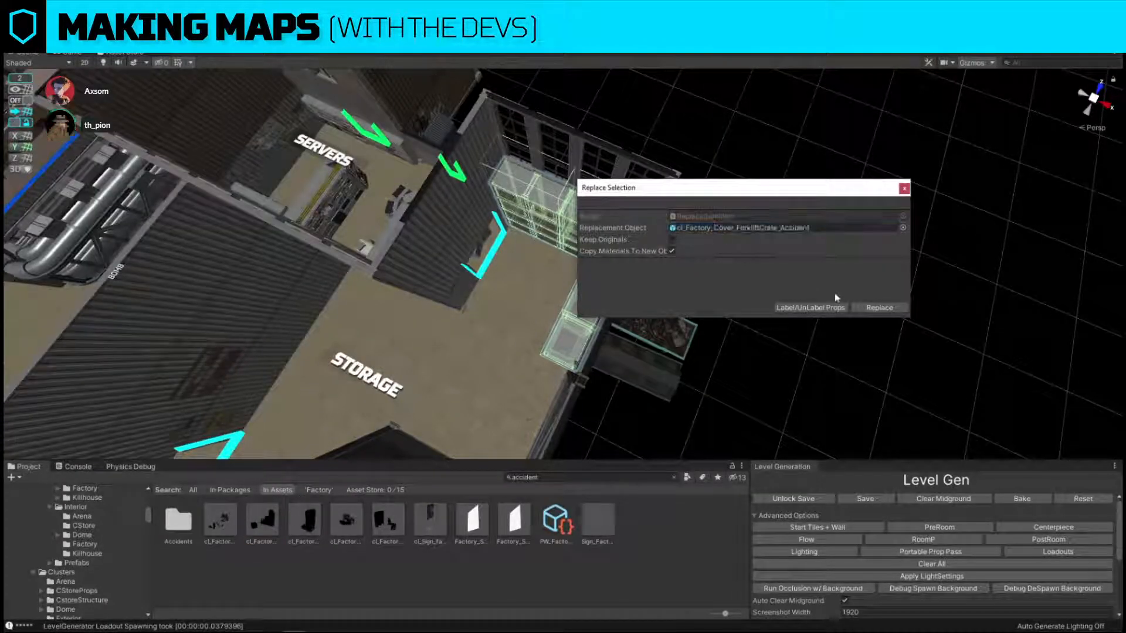
left_click(873, 309)
Move the forklift crate accident cluster out of the side wall and into the storage room's window corner.
left_click(575, 256)
scroll(574, 256, "up", 3)
left_click_drag(574, 256, 517, 304, "alt")
key("e")
key("w")
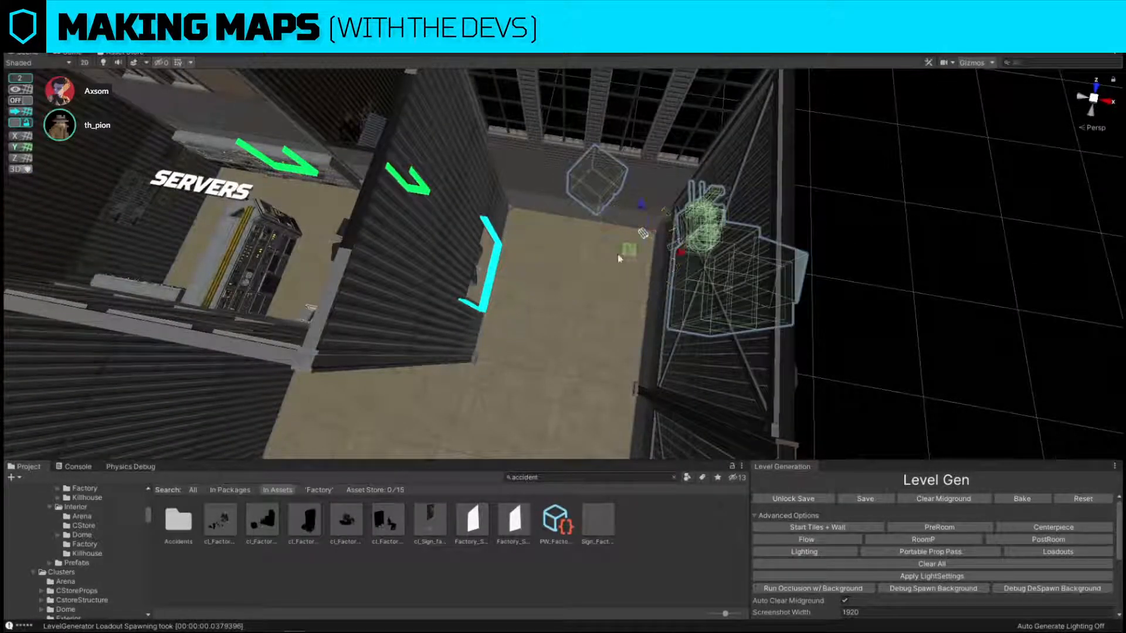
left_click_drag(598, 267, 546, 296)
key("e")
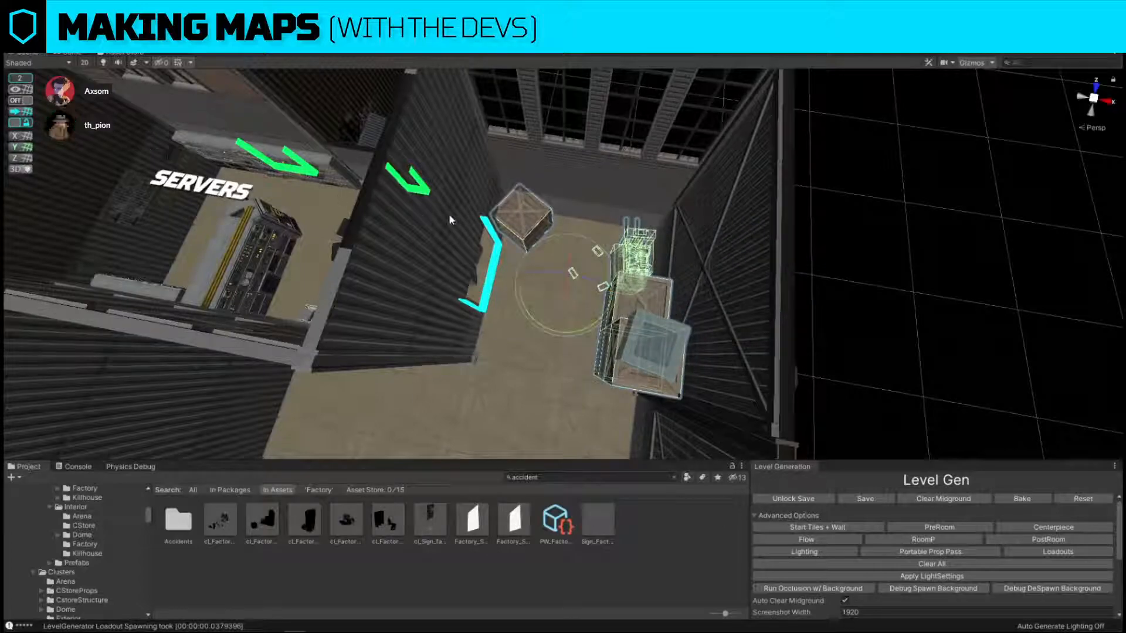
With grid snapping on, rotate the forklift crate cluster and reposition it so its stacked crates line the window wall.
left_click(31, 100)
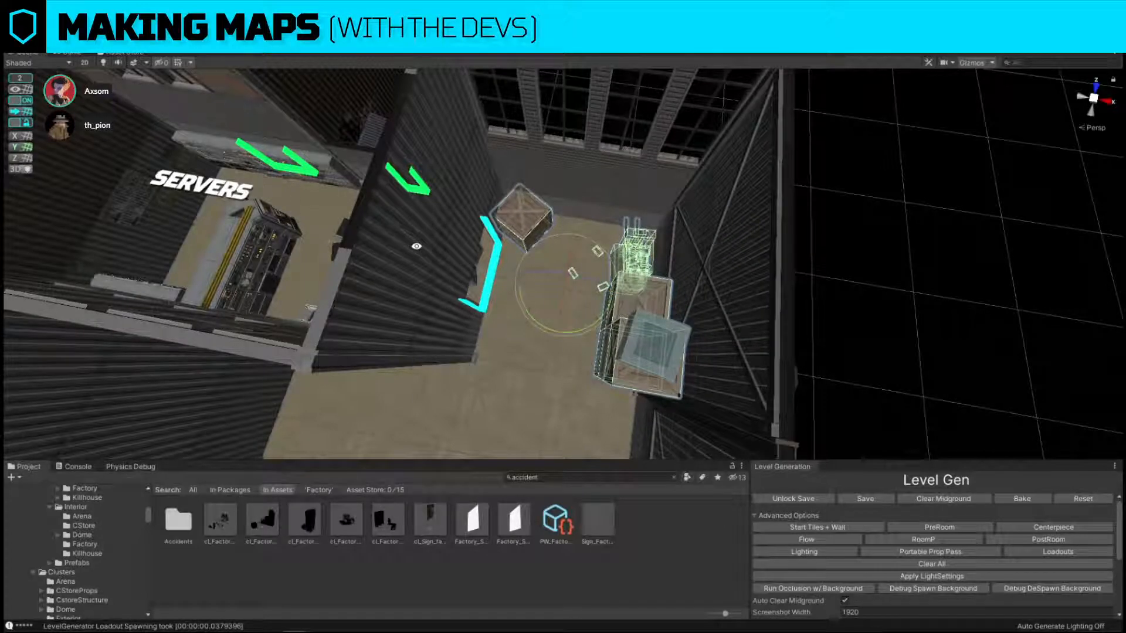
mouse_move(583, 324)
left_mouse_down()
mouse_move(655, 340)
mouse_move(586, 330)
left_mouse_up()
scroll(563, 264, "down", 6)
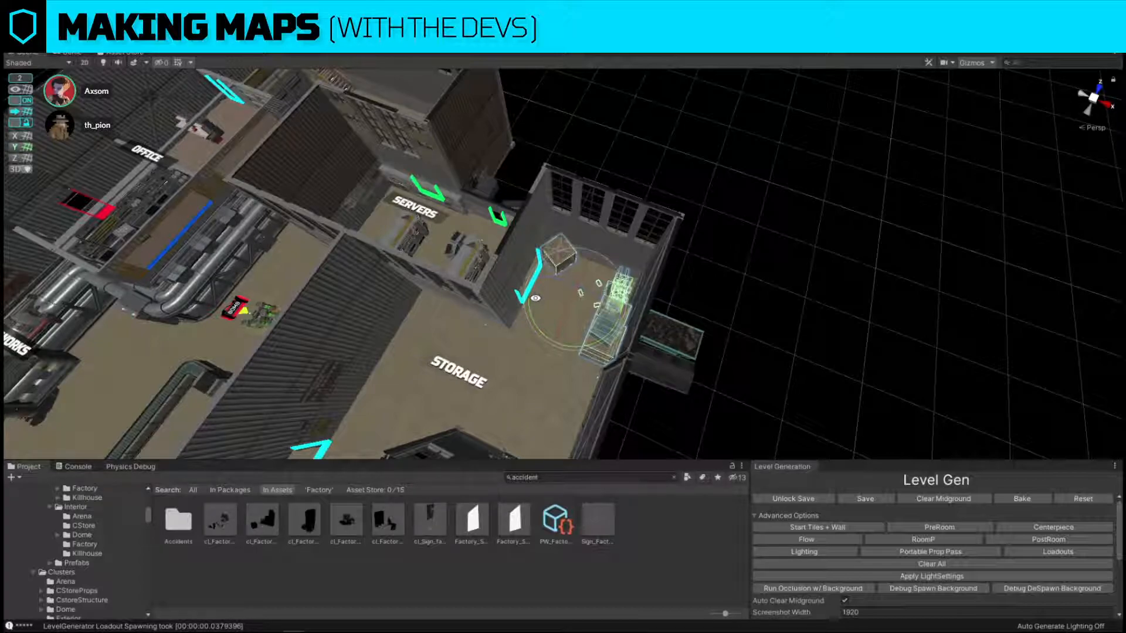
scroll(553, 319, "up", 8)
left_click_drag(590, 301, 738, 278)
key("w")
right_click_drag(738, 278, 536, 277)
mouse_move(535, 276)
left_mouse_down()
mouse_move(538, 294)
mouse_move(539, 277)
left_mouse_up()
Delete the middle dumpster cluster outside the servers room, next to the green doorway marker.
left_click(736, 215)
right_click_drag(737, 215, 545, 167)
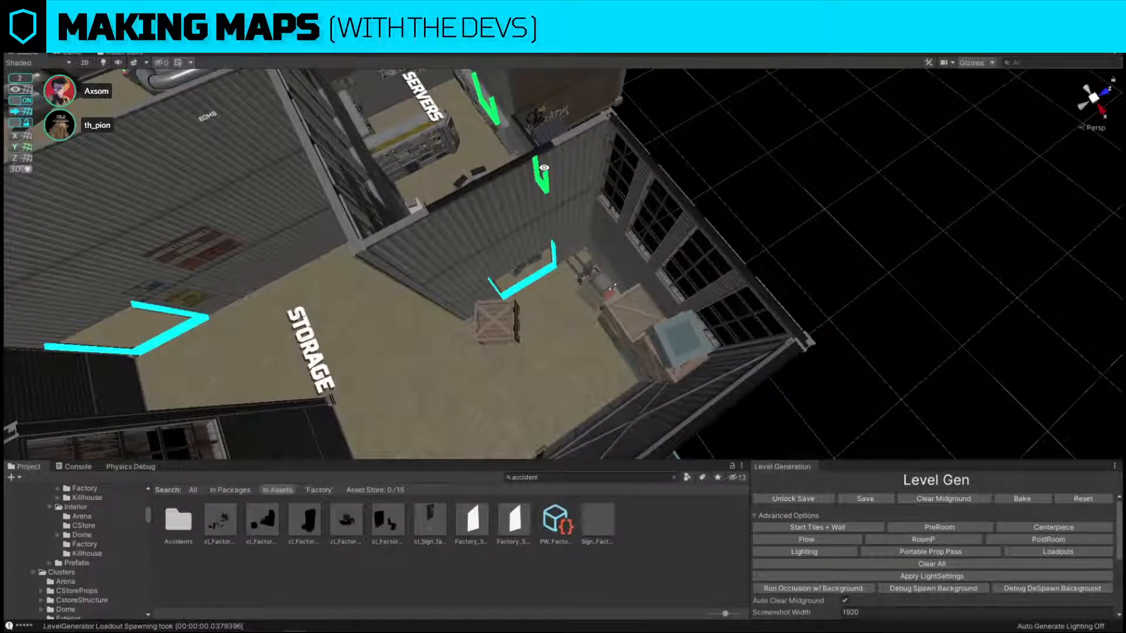
right_click_drag(552, 169, 647, 262)
key("w")
left_click(642, 242)
key("w")
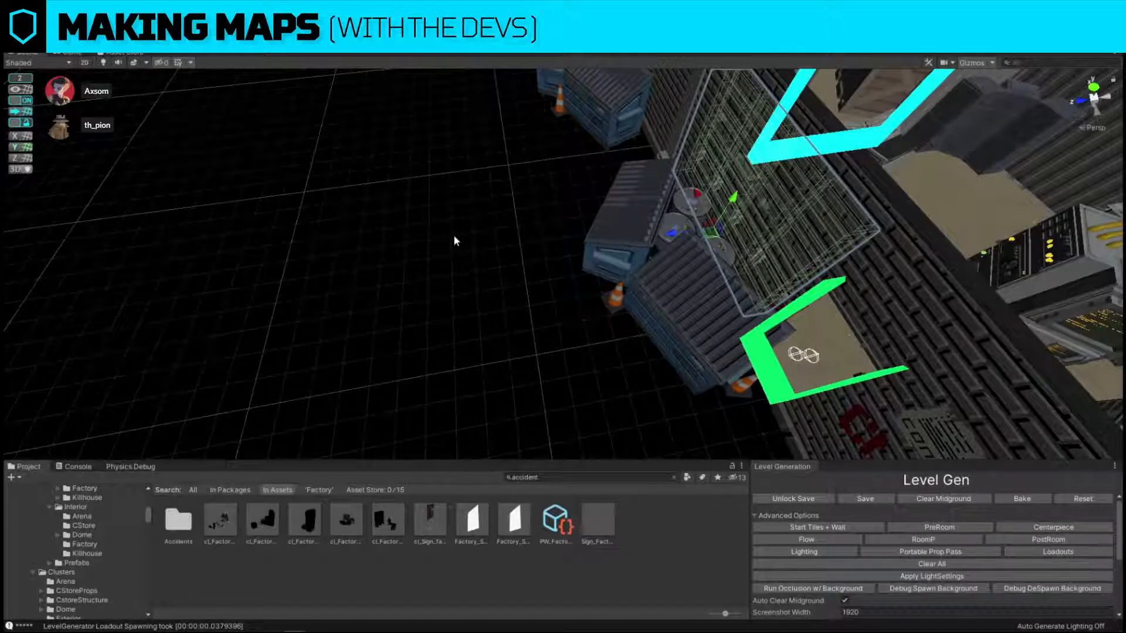
left_click_drag(455, 241, 704, 225, "alt")
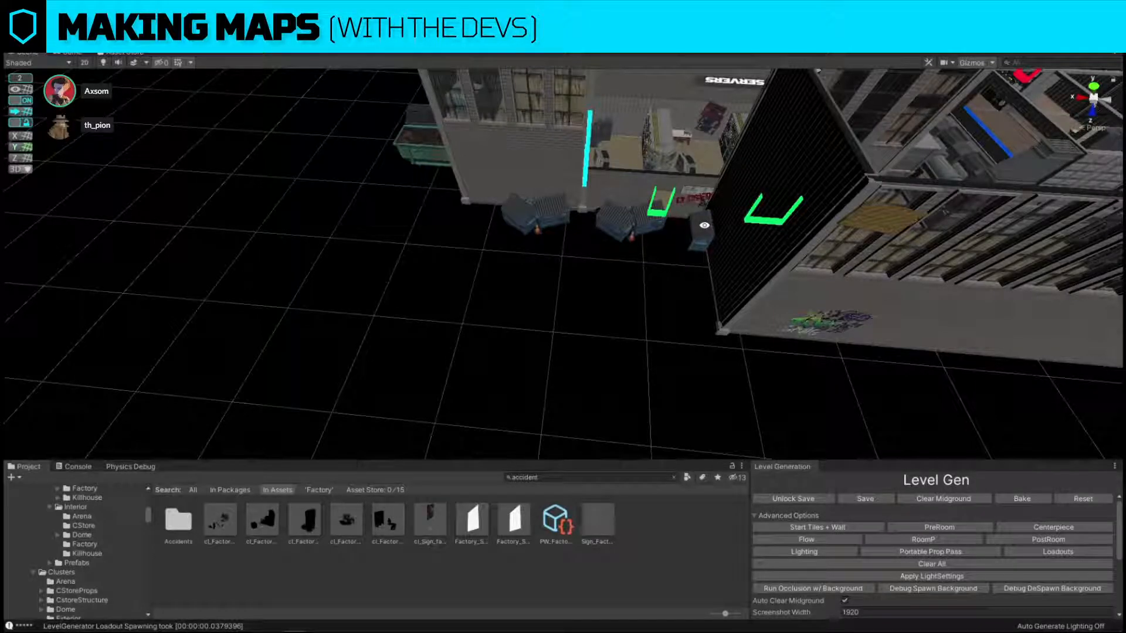
left_click(633, 221)
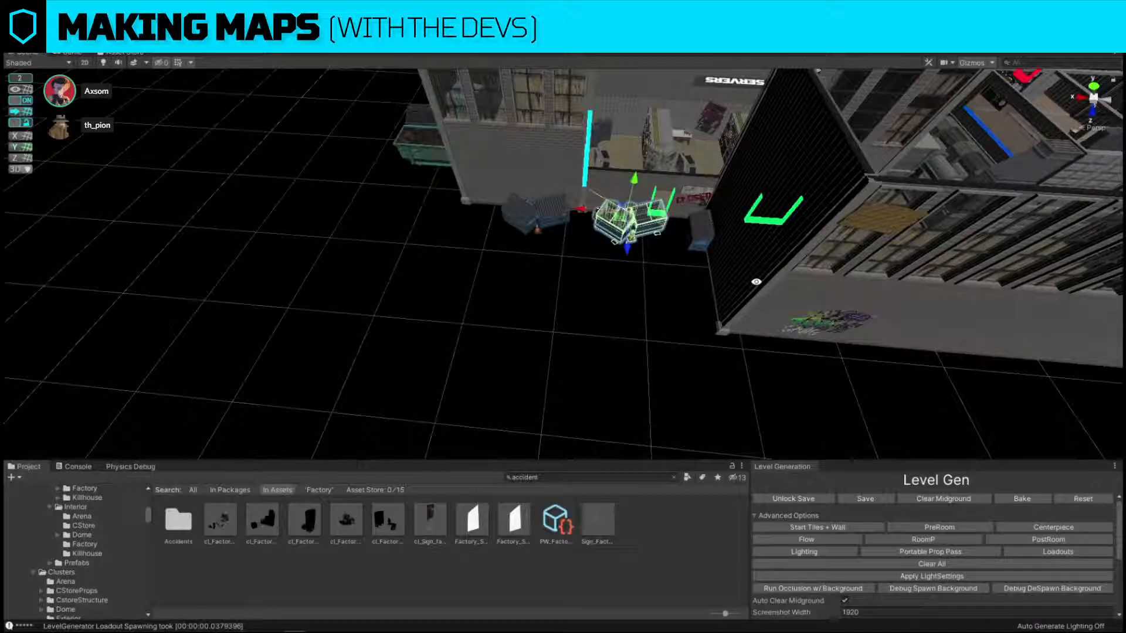
key("Delete")
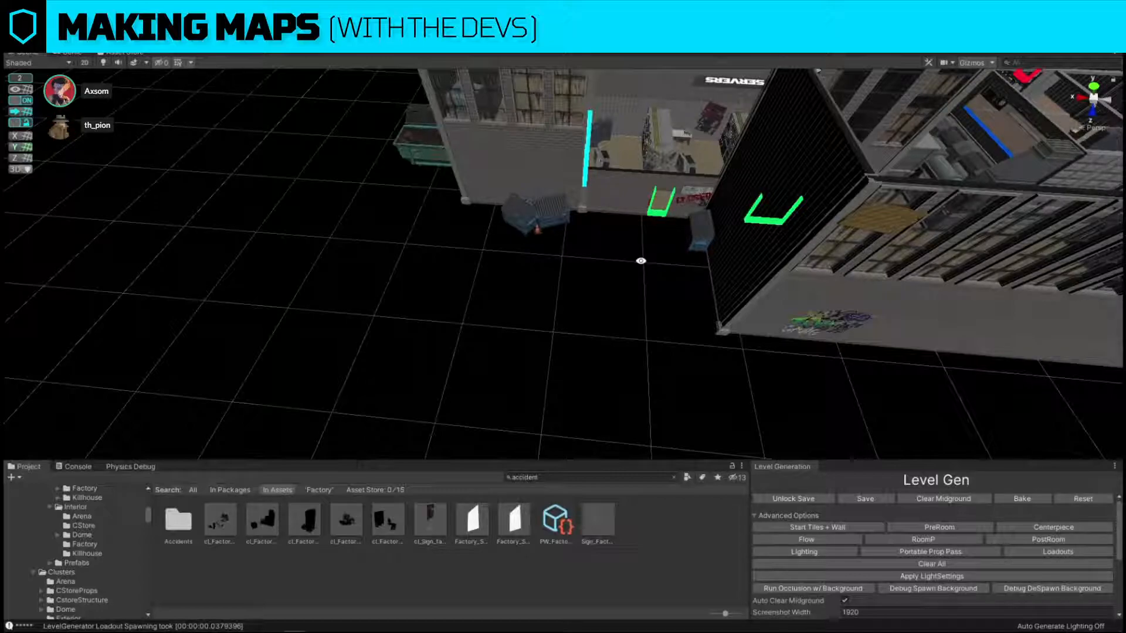
right_click_drag(641, 260, 665, 304)
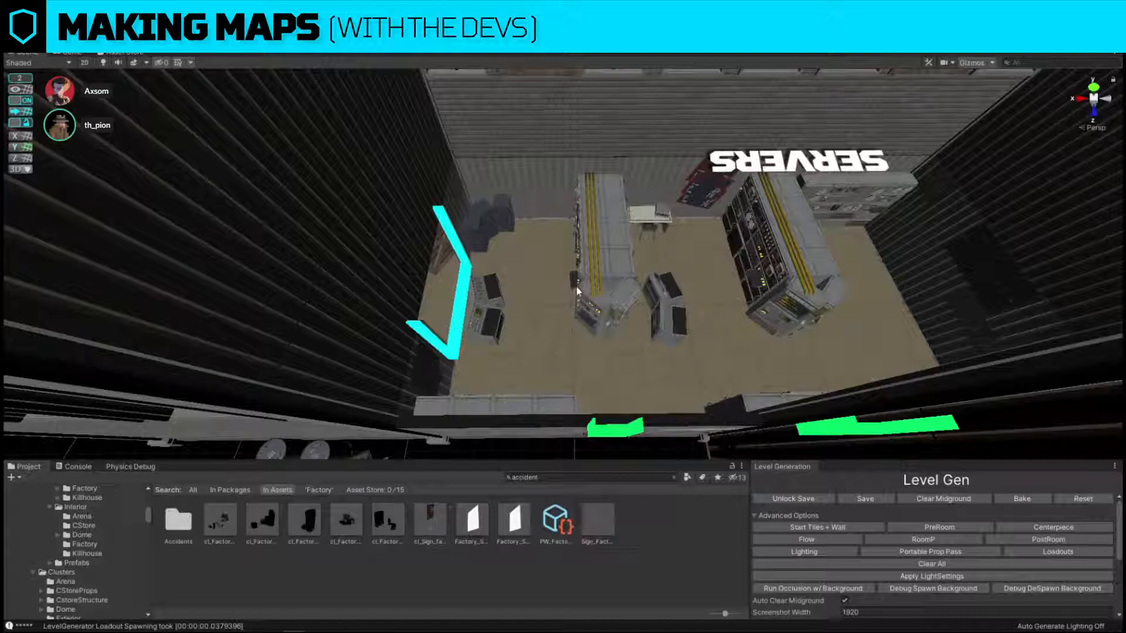
Delete the console pair beside the servers room's cyan doorway and locate the middle server row's prefab in the project.
left_click(491, 278)
key("Delete")
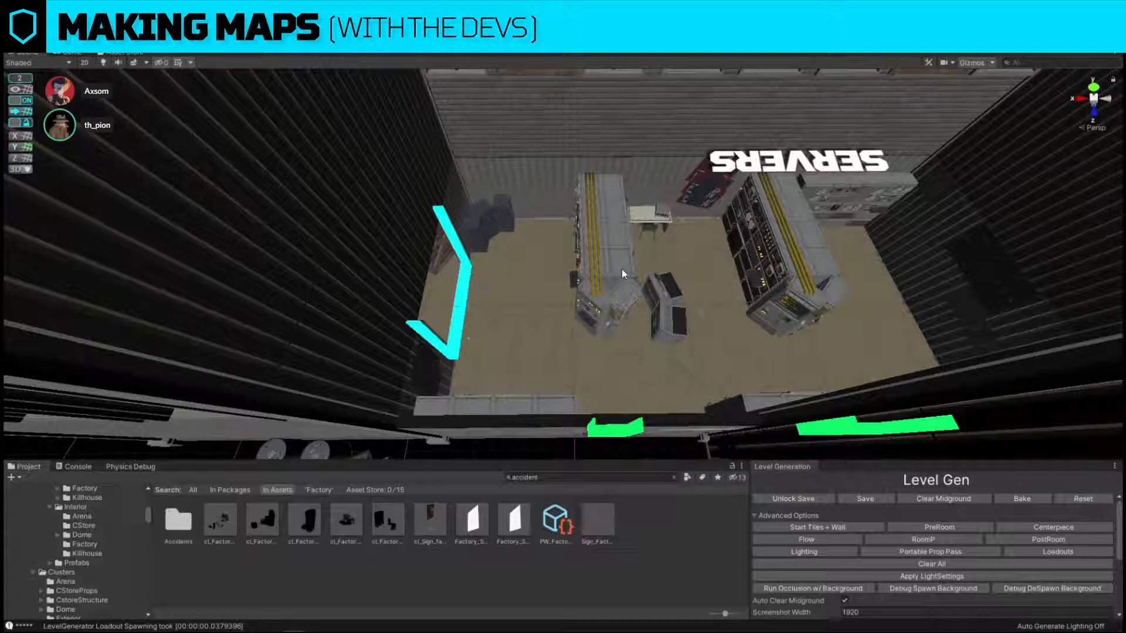
left_click(622, 274)
key("ctrl+shift+f")
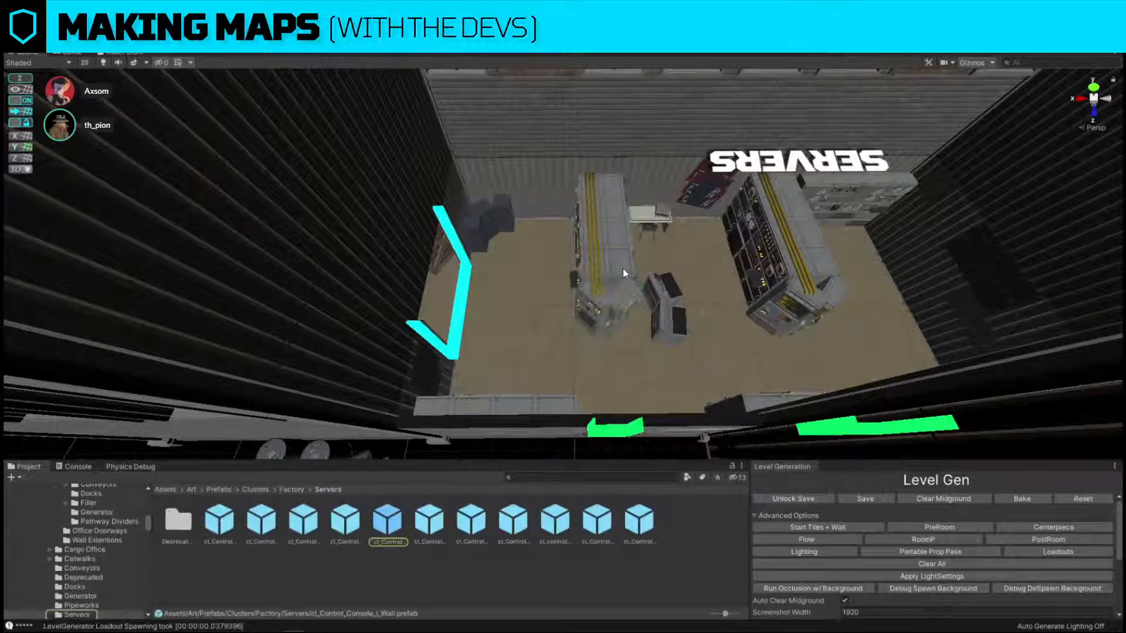
Replace the middle server row with the cl_Control_Console_quad_wall cluster.
left_click(622, 269)
key("ctrl+shift+r")
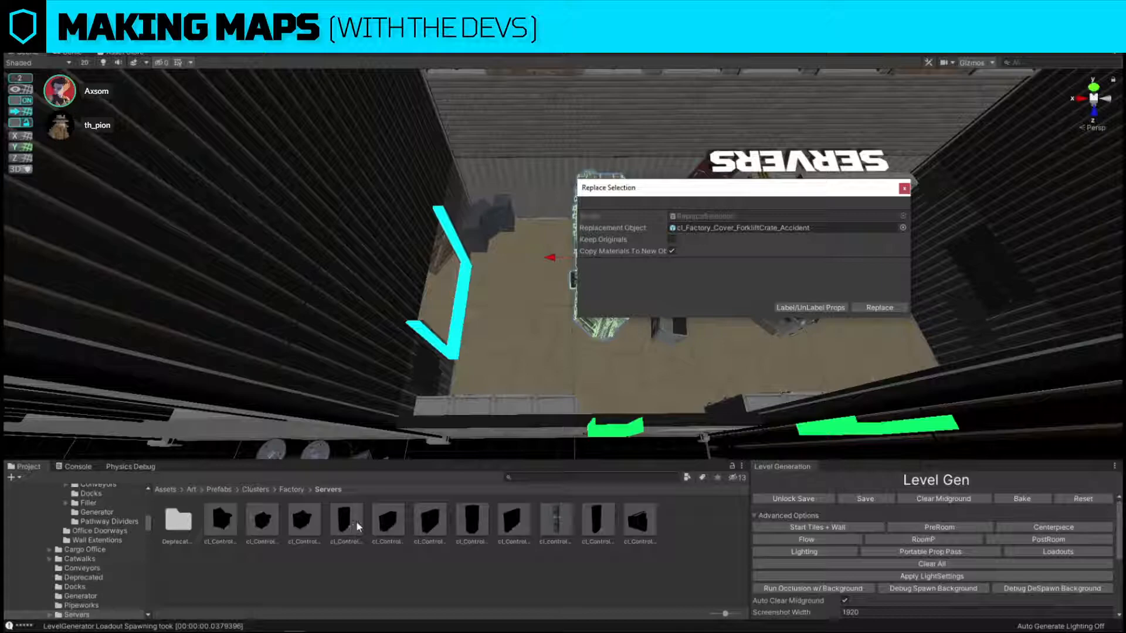
left_click_drag(513, 521, 730, 231)
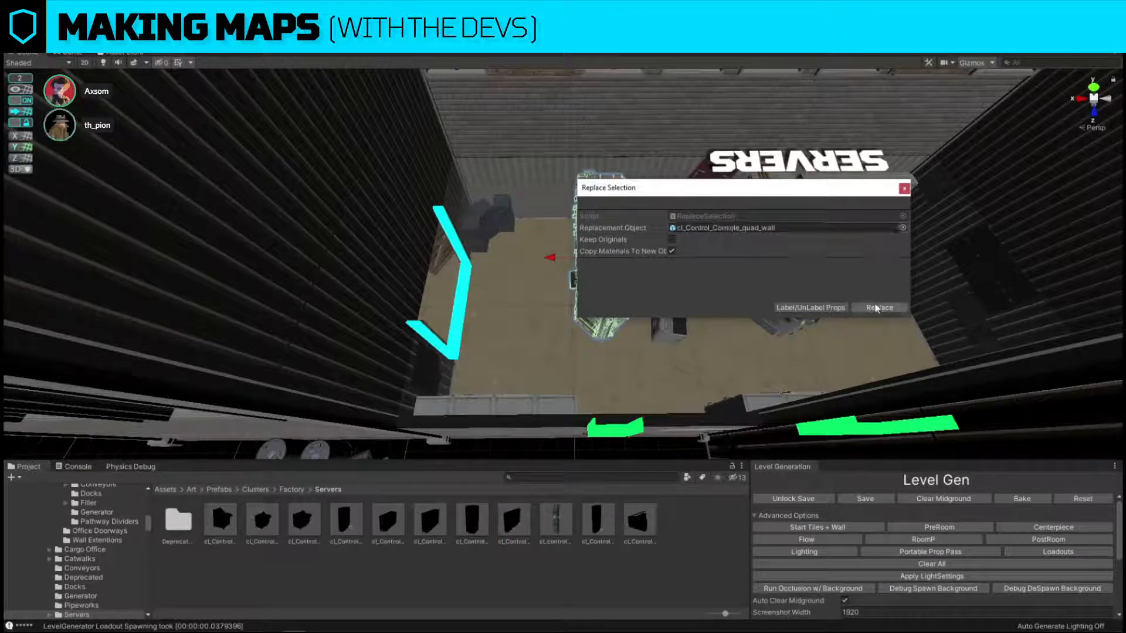
left_click(880, 308)
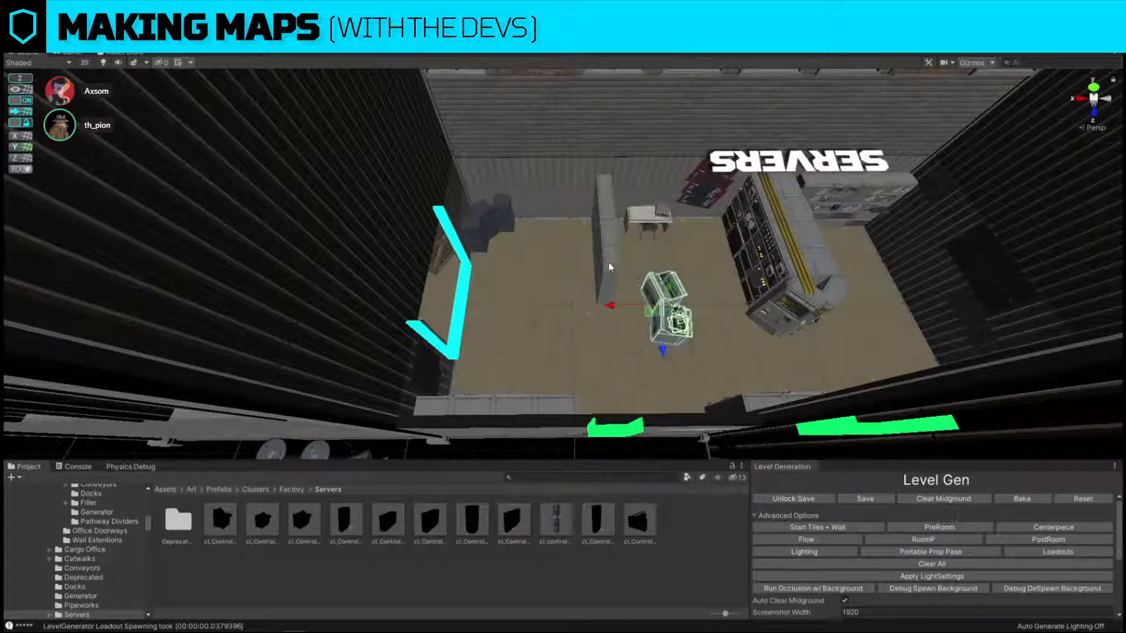
Delete the remaining freestanding console pair in the middle of the servers room.
key("Delete")
left_click(635, 220)
left_click(646, 210)
left_click(637, 223)
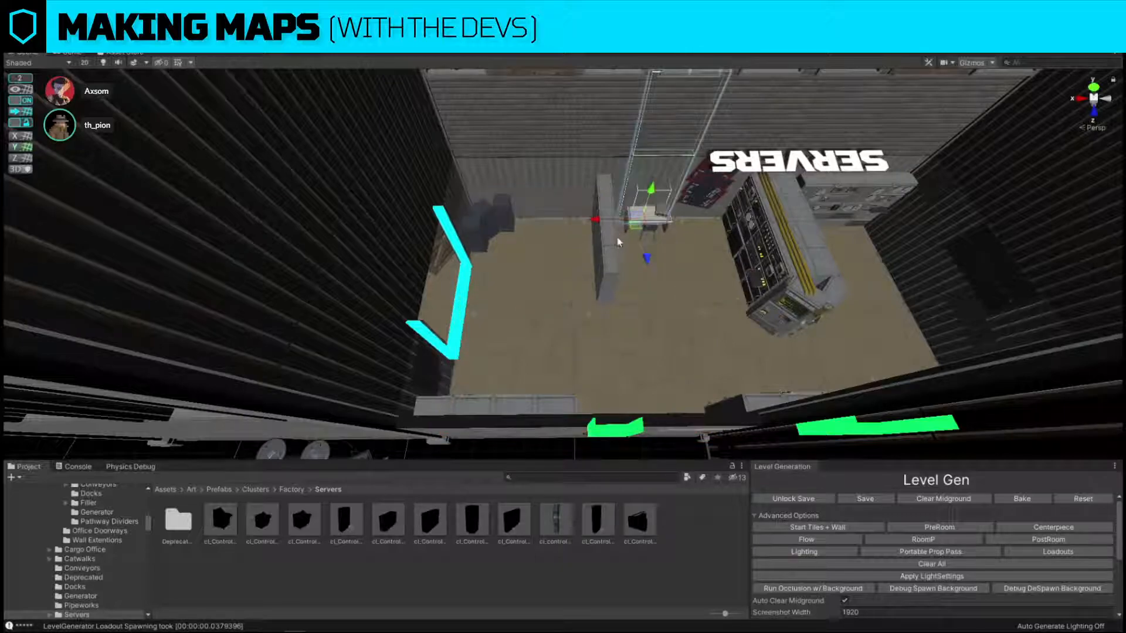
Replace the thin console wall in the middle of the servers room with a thicker, double-sided control console cluster.
left_click(615, 249)
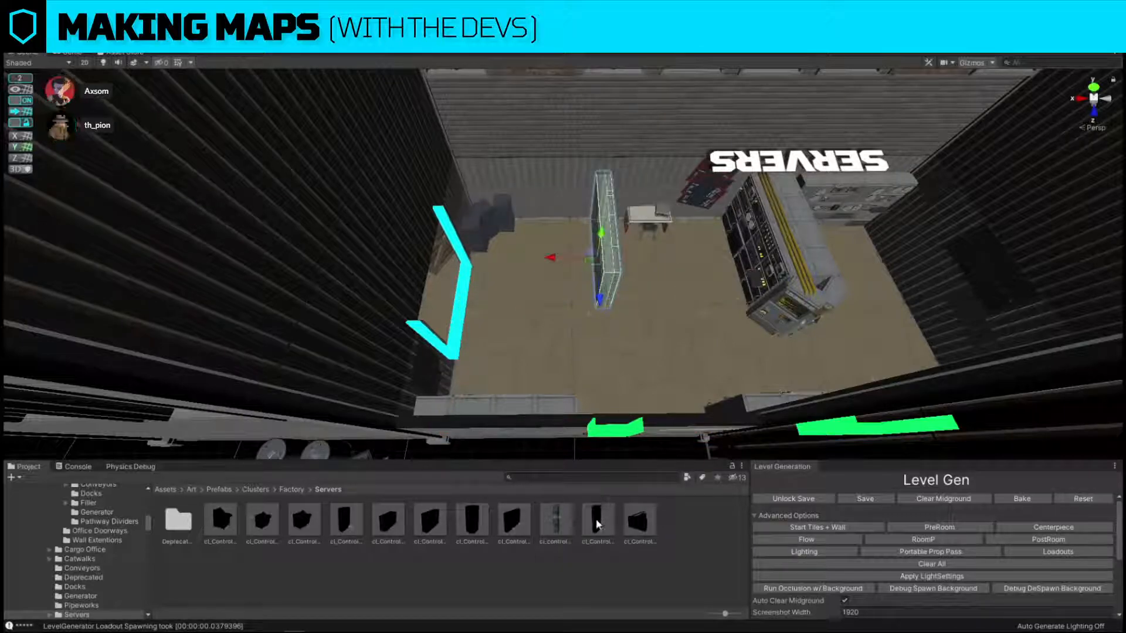
key("ctrl+shift+r")
left_click_drag(449, 522, 718, 228)
left_click(880, 307)
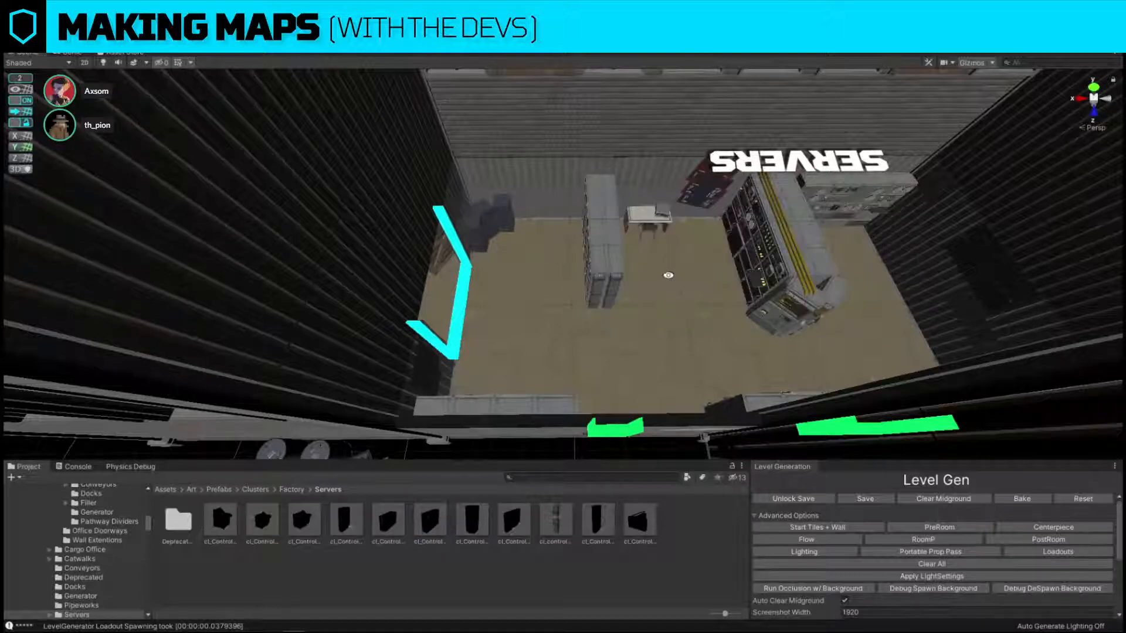
Rotate the double-sided console cluster a quarter turn, move it in front of the cyan doorway, and regenerate the loadouts.
left_click(615, 271)
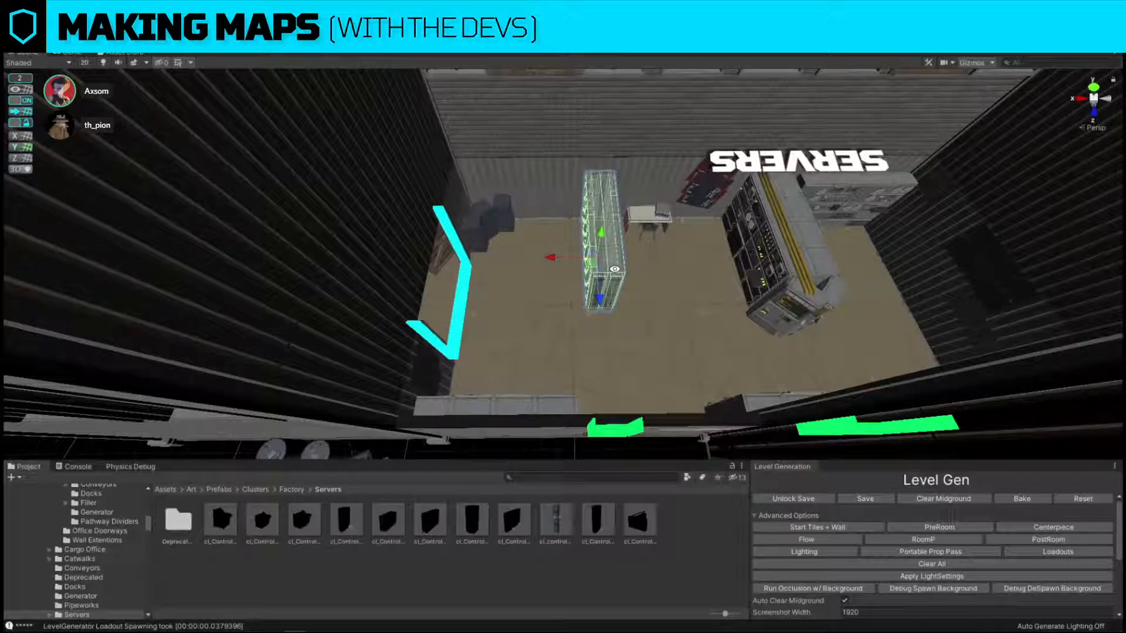
key("alt+w")
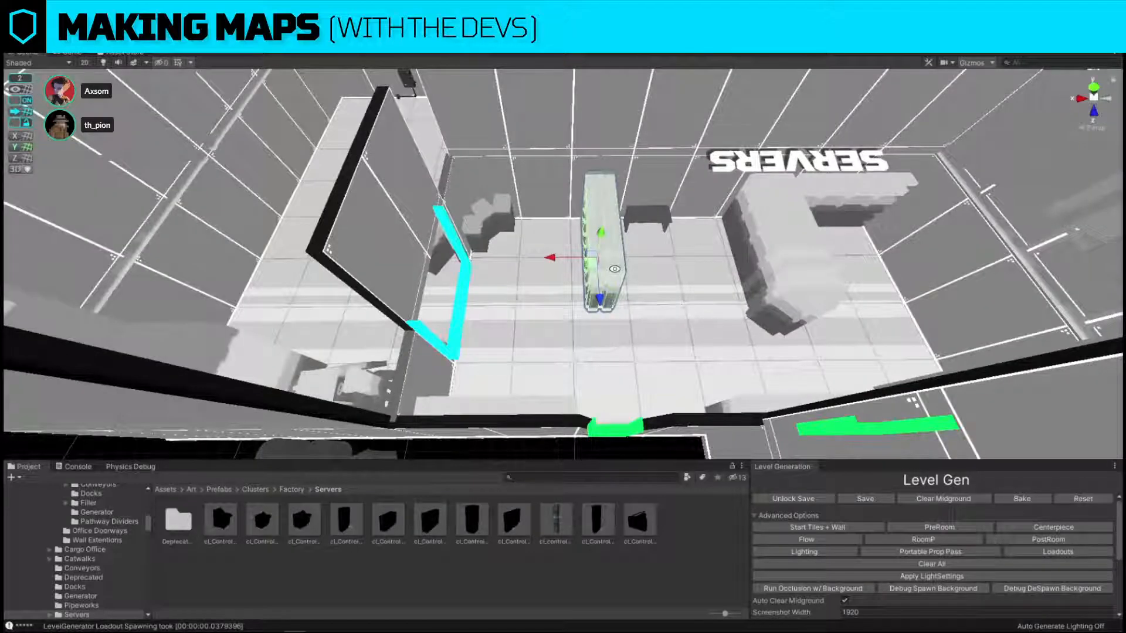
key("e")
left_click_drag(622, 276, 755, 280)
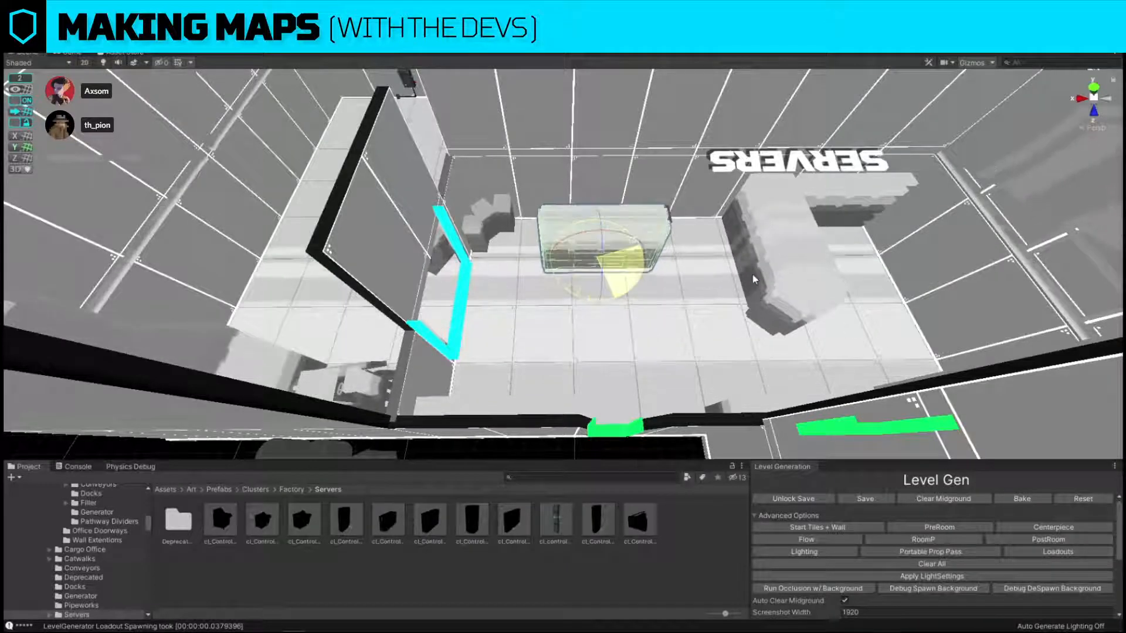
key("w")
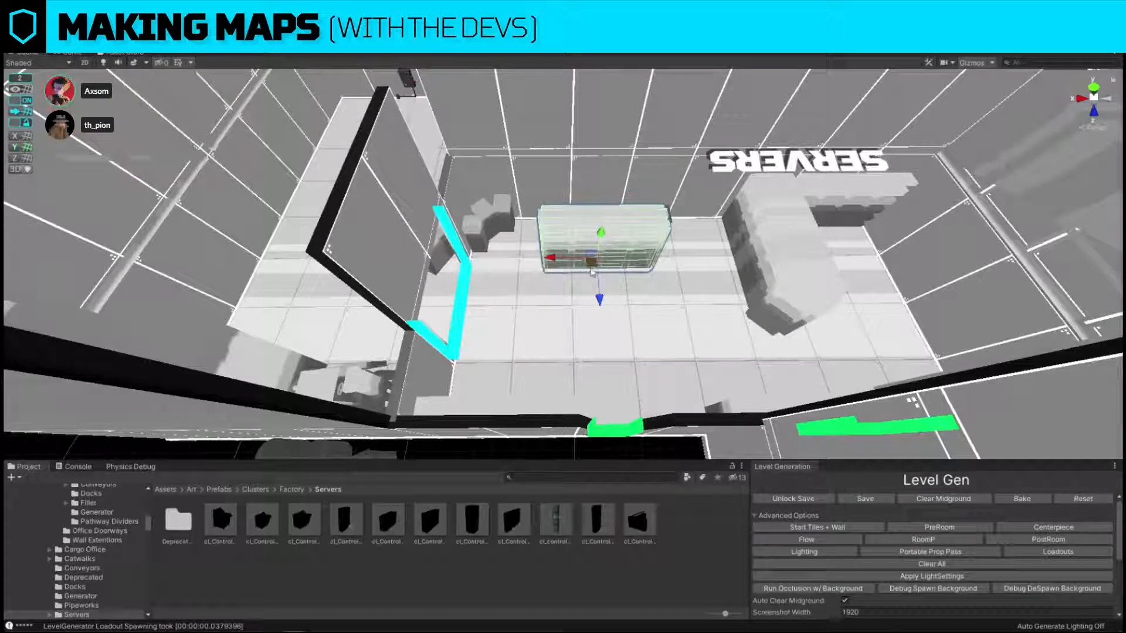
left_click_drag(588, 261, 557, 309)
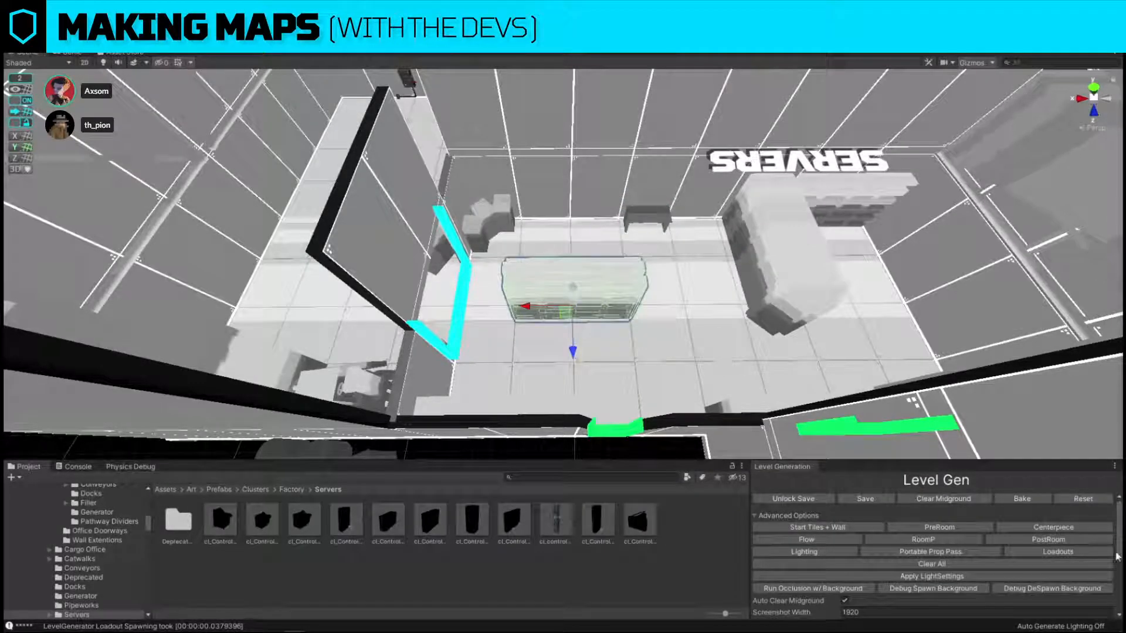
left_click(1038, 552)
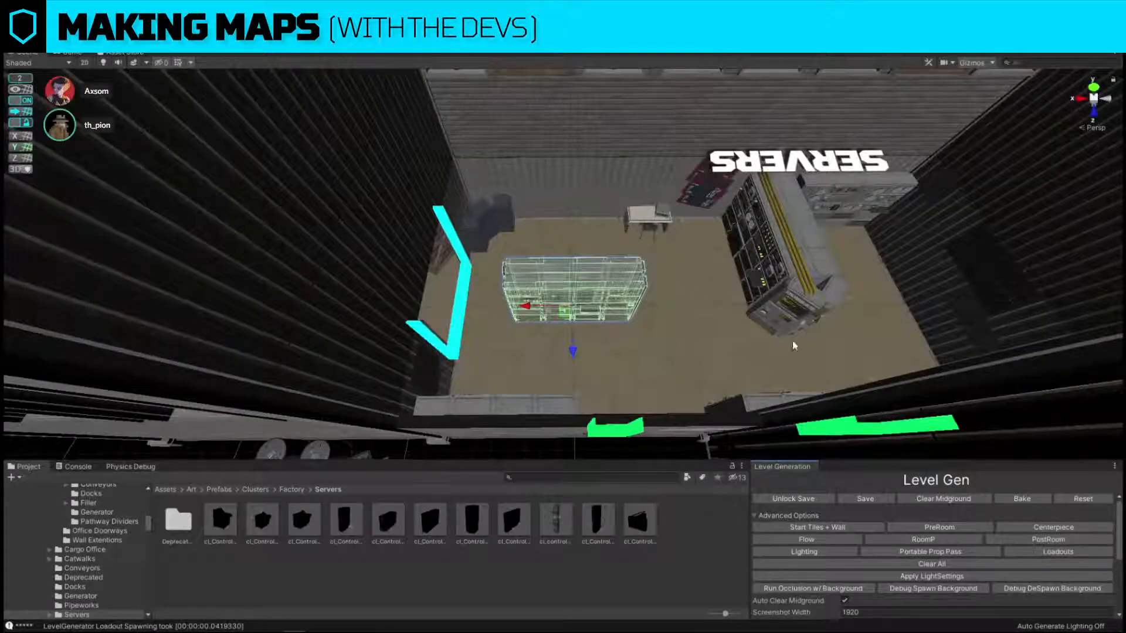
Delete the wall console cluster that blocks the green doorway in the servers room.
right_click_drag(793, 340, 579, 298)
left_click(530, 322)
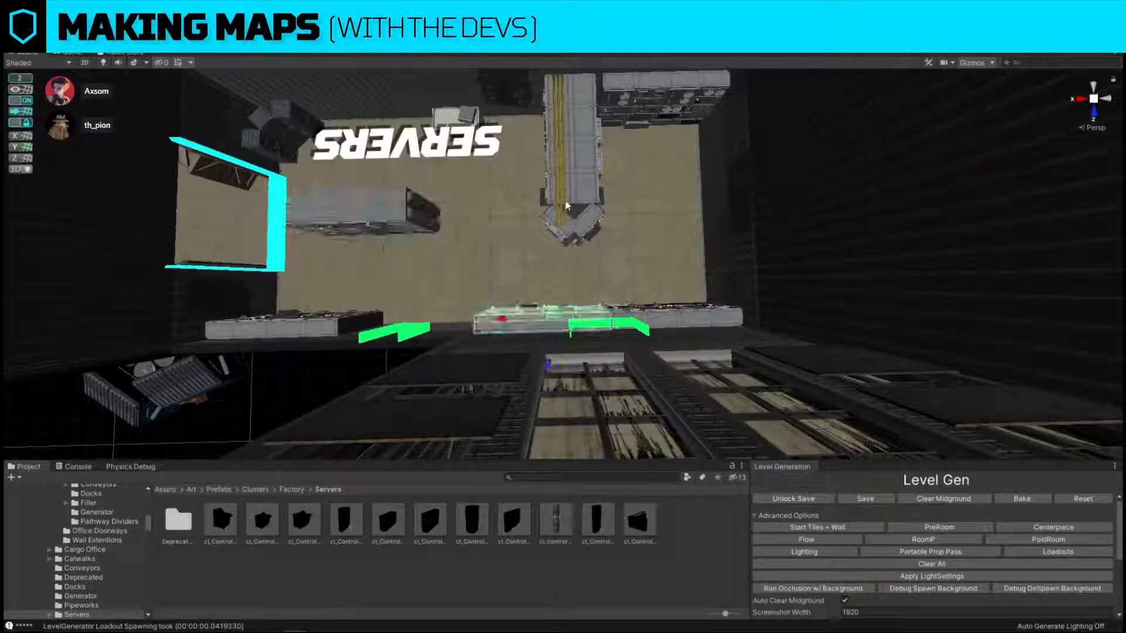
key("Delete")
Rotate the wall console cluster beside the green doorway a quarter turn and move it against the adjacent signed wall.
left_click(565, 199)
left_click(657, 320)
right_click_drag(660, 324, 611, 262)
key("e")
left_click_drag(611, 261, 769, 265)
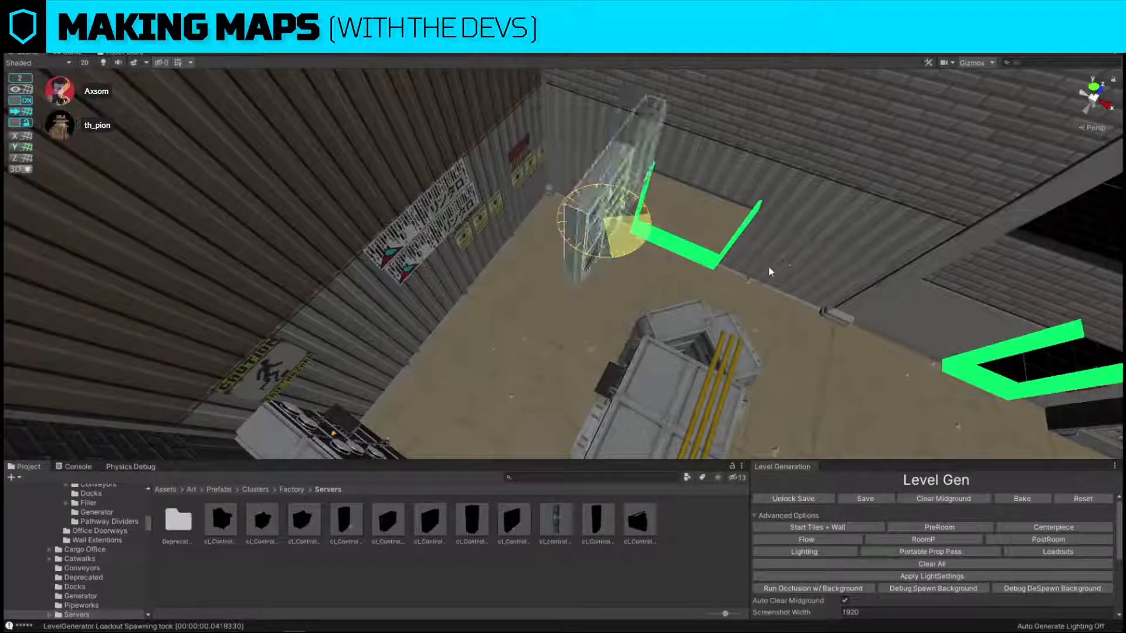
key("w")
left_click_drag(603, 233, 510, 257)
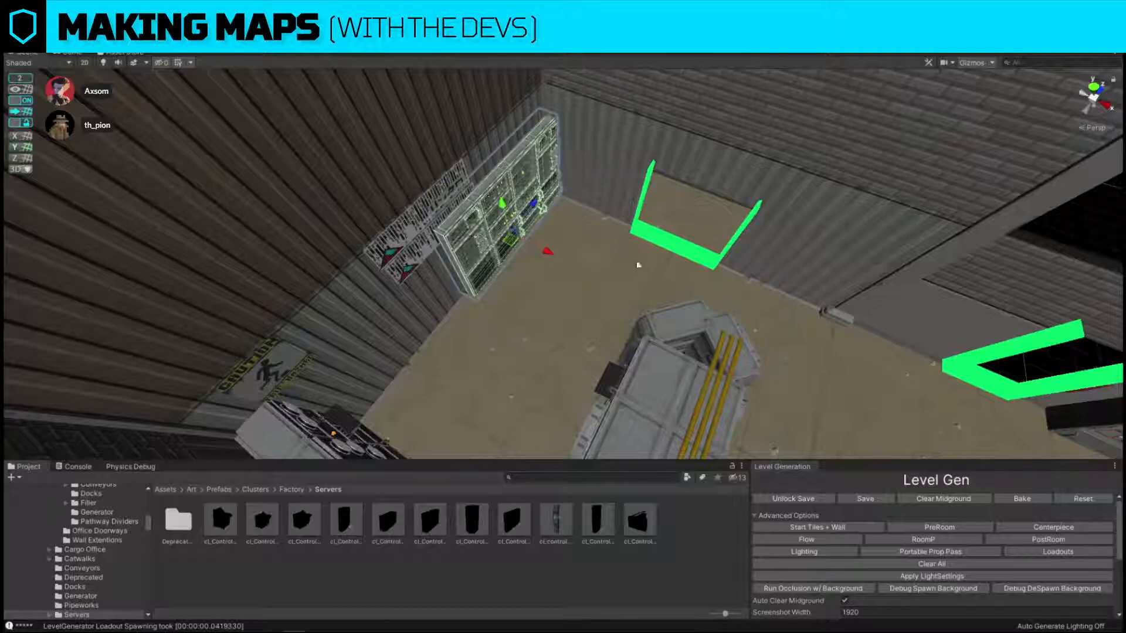
Turn off grid snapping and push the moved console cluster closer to the signed corrugated wall.
right_click_drag(637, 264, 622, 262)
left_click(21, 100)
left_click_drag(621, 262, 662, 242, "alt")
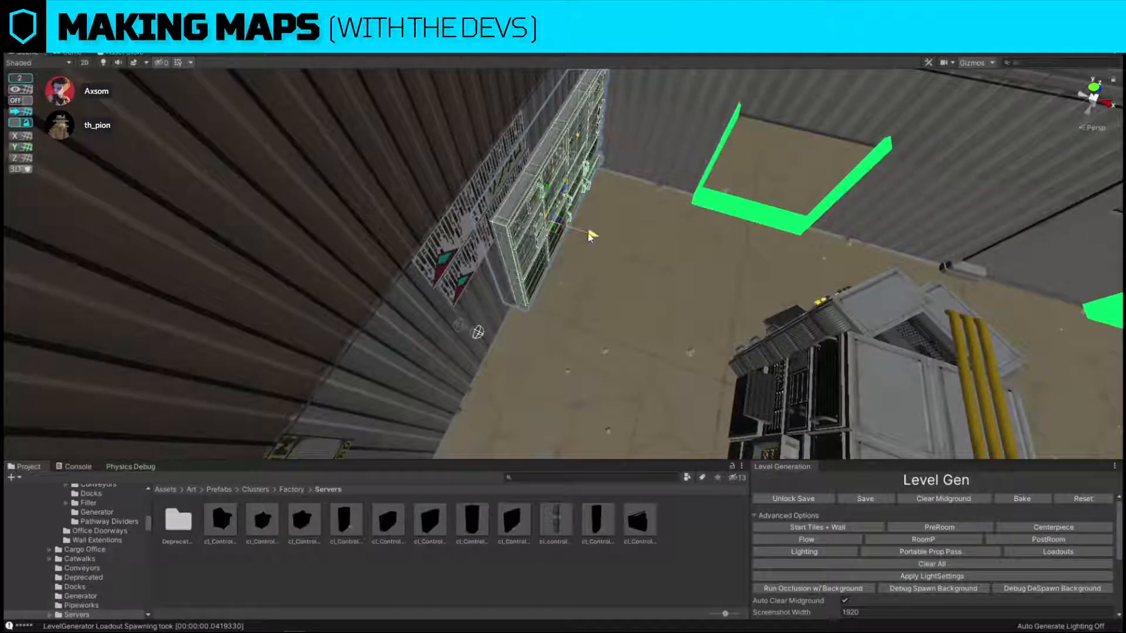
left_click_drag(589, 233, 419, 286)
Rotate the other wall console cluster a quarter turn and line it up beside the first along the signed wall.
left_click(419, 286)
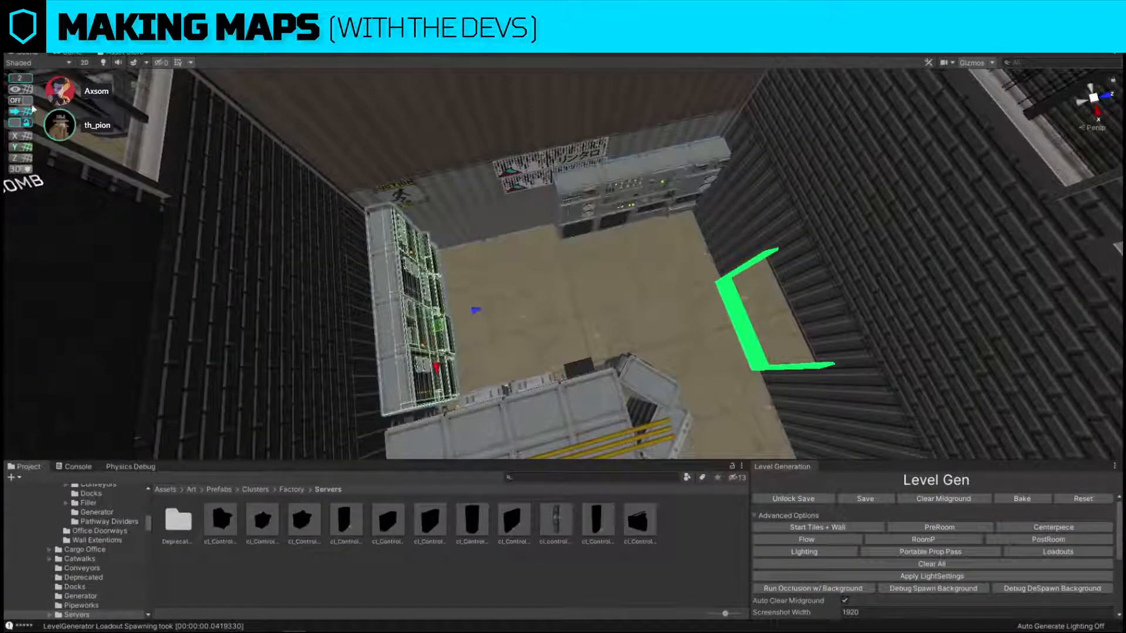
key("e")
left_click_drag(399, 279, 279, 378)
key("w")
left_click_drag(433, 329, 491, 241)
left_click(26, 101)
key("f")
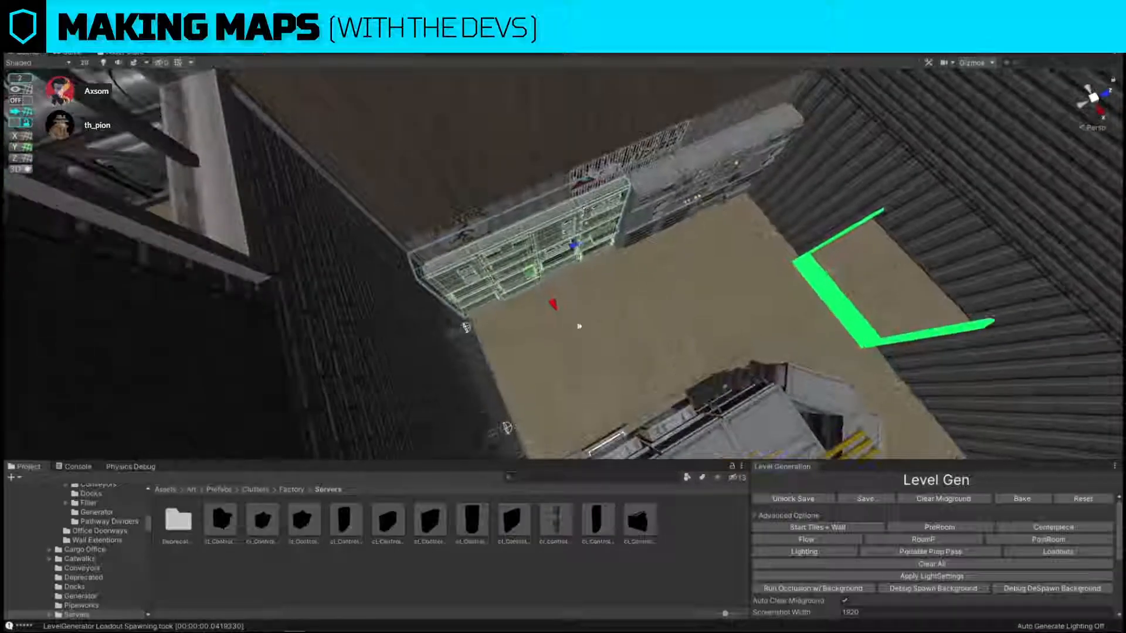
right_click_drag(565, 318, 769, 369)
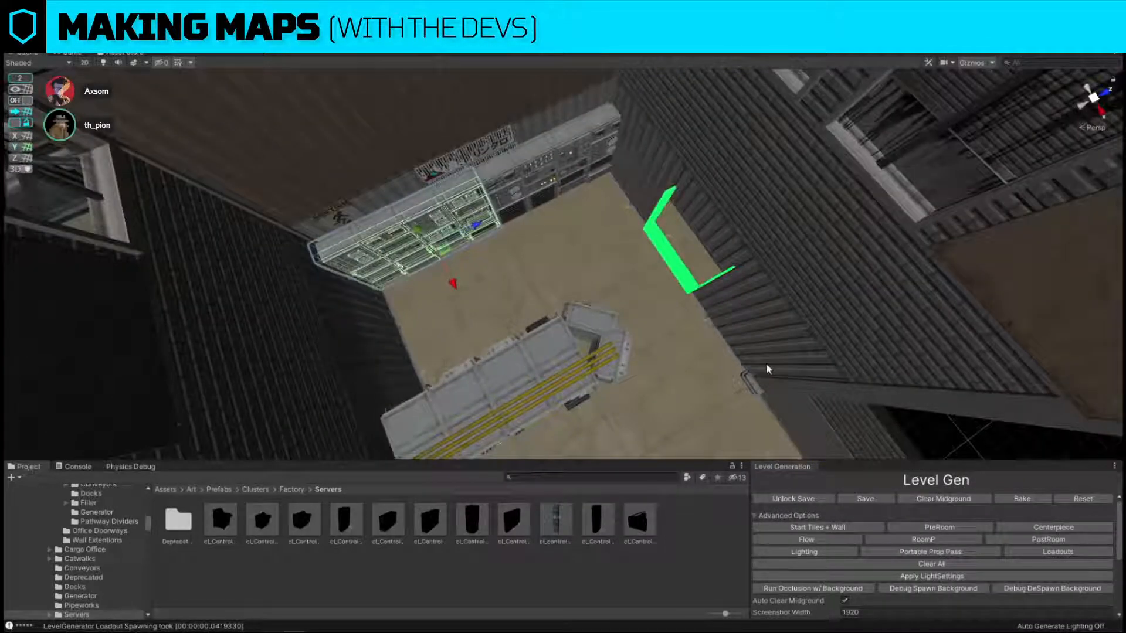
With grid snapping on, rotate the freestanding yellow-striped console cluster half a turn and place it between the servers room's two green doorways.
left_click(587, 349)
right_click_drag(586, 349, 614, 346)
left_click(26, 101)
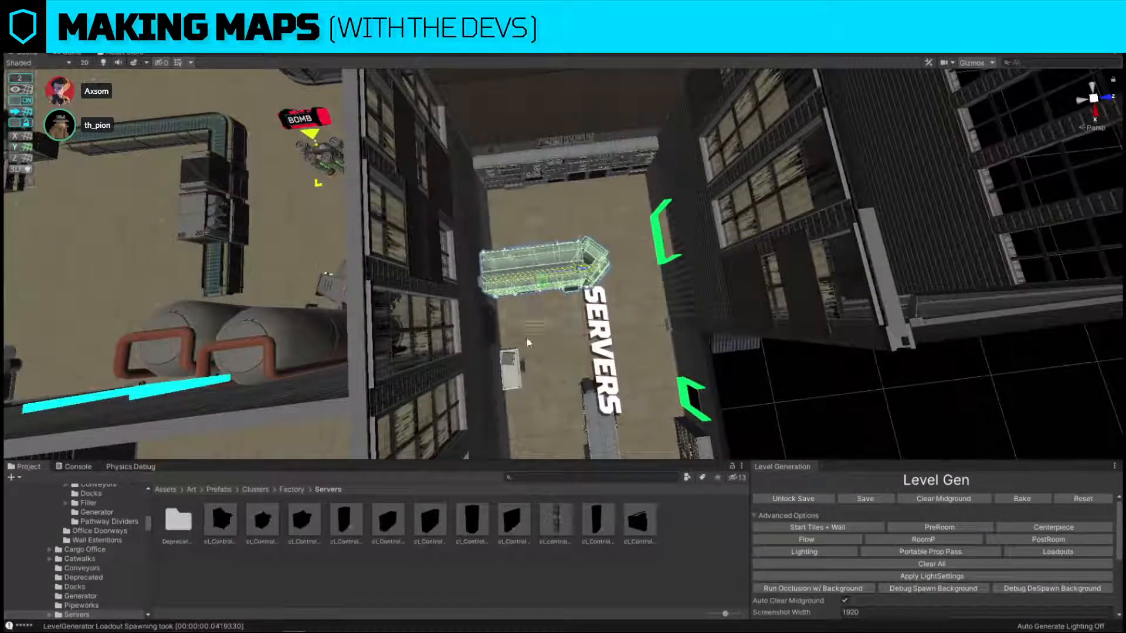
key("e")
left_click_drag(560, 315, 889, 315)
key("w")
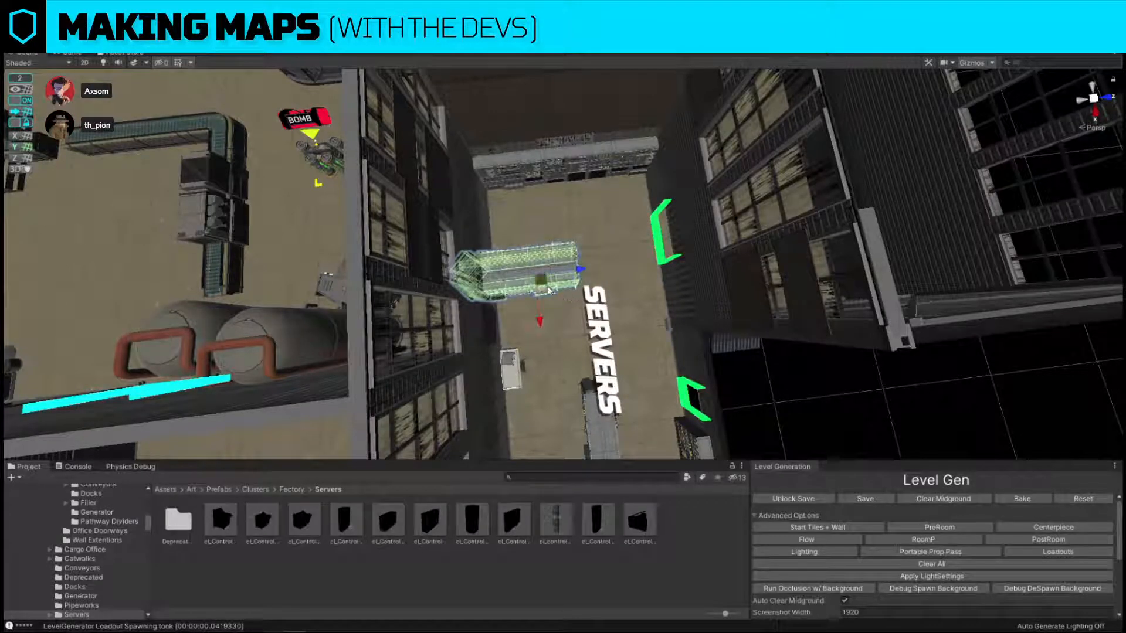
left_click_drag(543, 284, 637, 342)
right_click_drag(636, 343, 578, 262)
Examine the wall section between the servers room's green doorways from inside and outside the building.
left_click(568, 258)
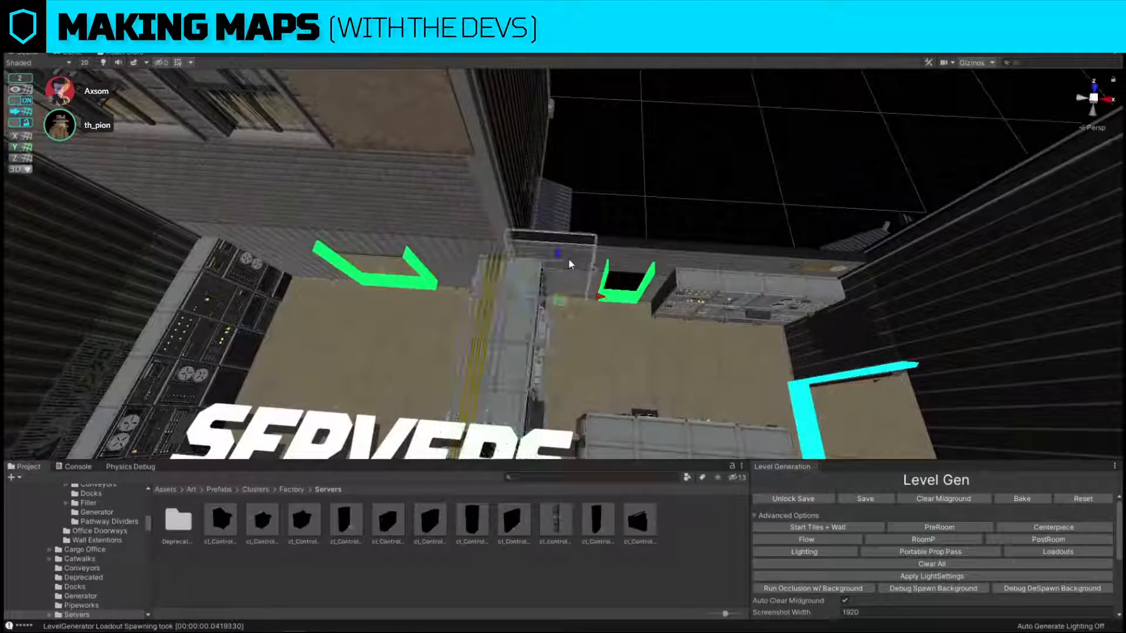
left_click(487, 302)
right_click_drag(488, 302, 510, 322)
left_click_drag(557, 332, 530, 323)
left_click(639, 158)
left_click(553, 222)
left_click(553, 191)
left_click_drag(552, 191, 422, 182, "alt")
left_click_drag(485, 261, 607, 251)
left_click(599, 302)
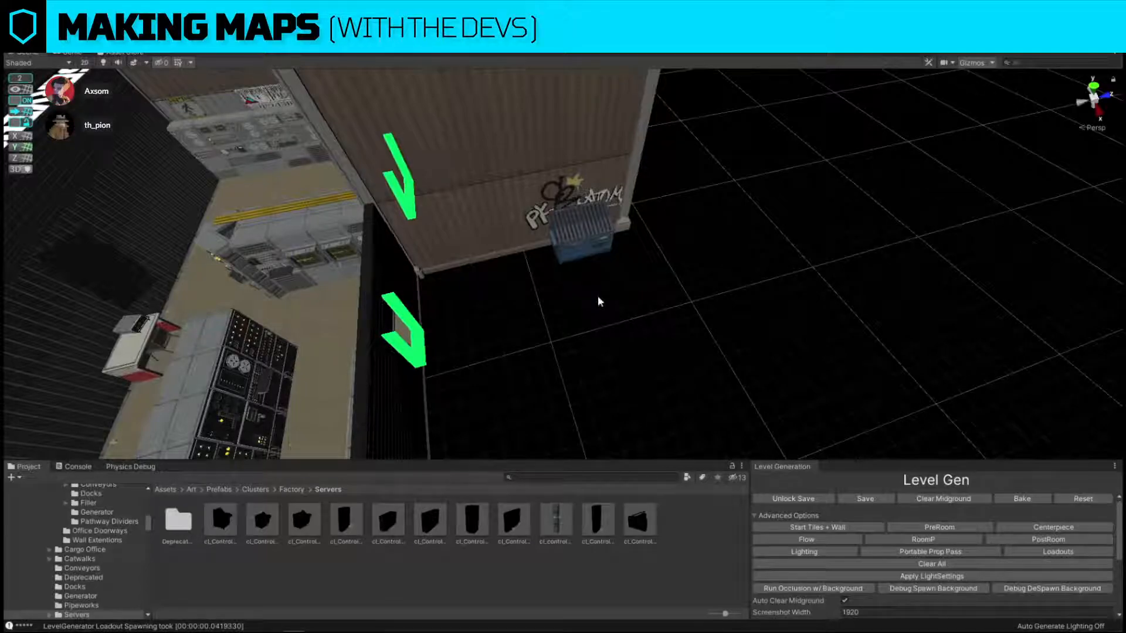
left_click_drag(597, 295, 546, 246, "alt")
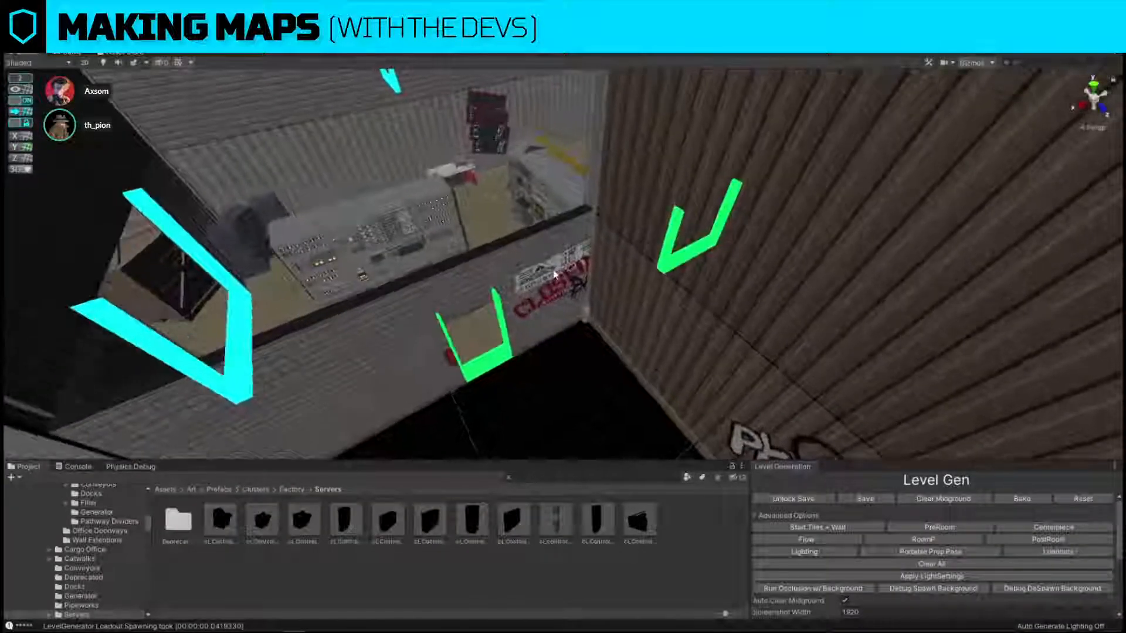
left_click(547, 240)
left_click(549, 233)
right_click_drag(548, 233, 565, 314)
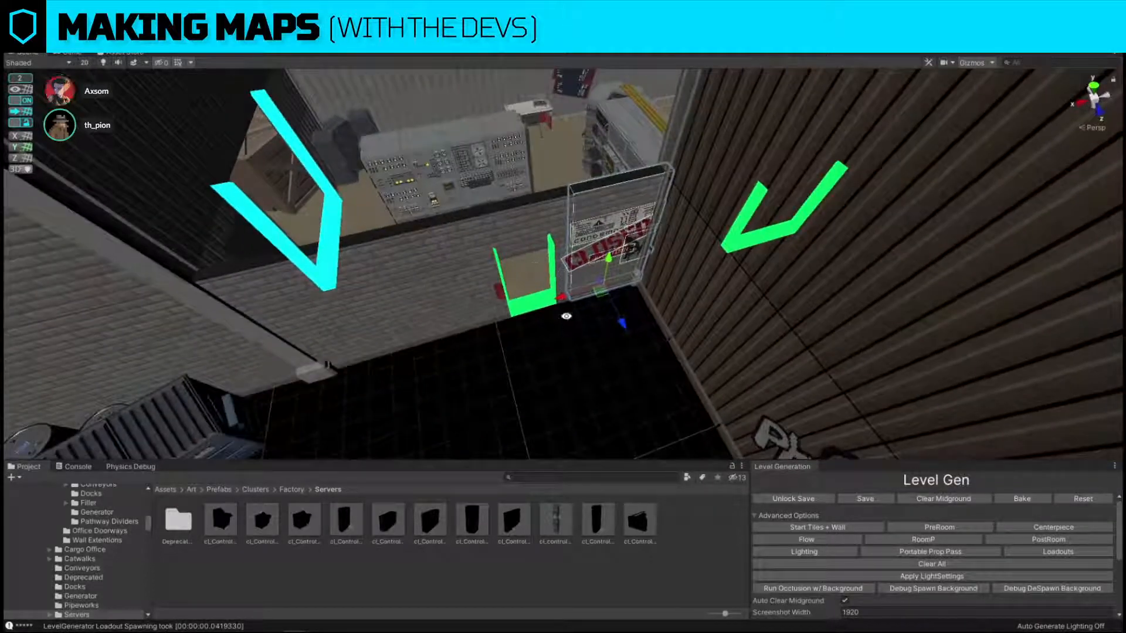
mouse_move(561, 301)
left_mouse_down()
mouse_move(387, 319)
mouse_move(393, 359)
mouse_move(410, 346)
mouse_move(344, 245)
left_mouse_up()
left_click_drag(364, 355, 814, 348)
Find the square window asset and replace the solid wall panel between the servers room's green doorways with WallExt_1x1_window_square.
left_click(633, 308)
left_click(567, 222)
left_click(517, 230)
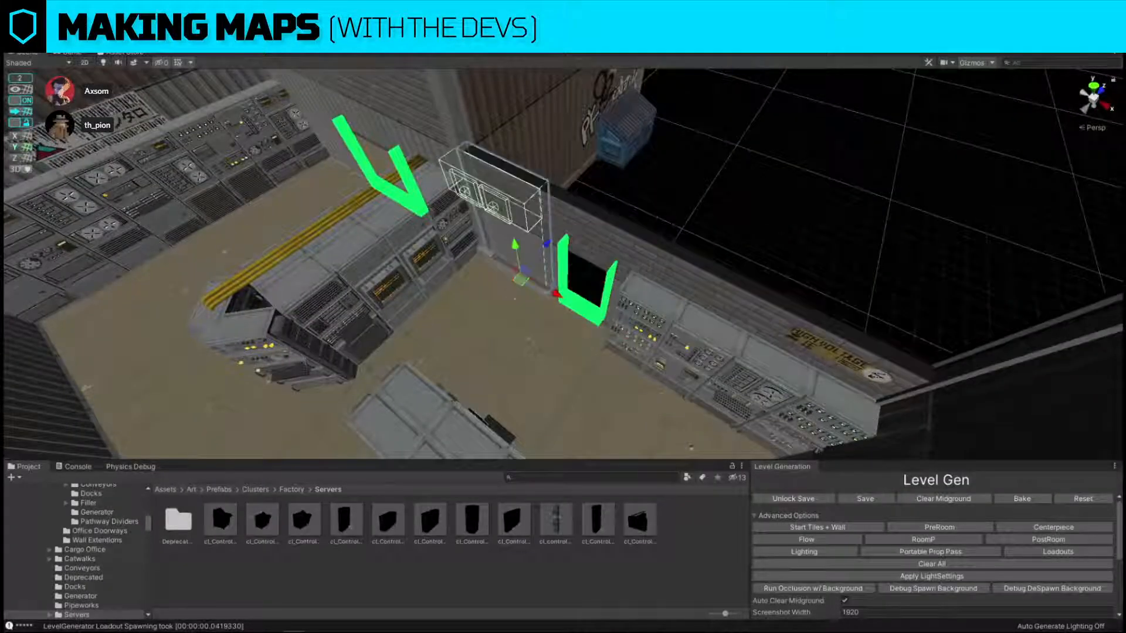
left_click(633, 477)
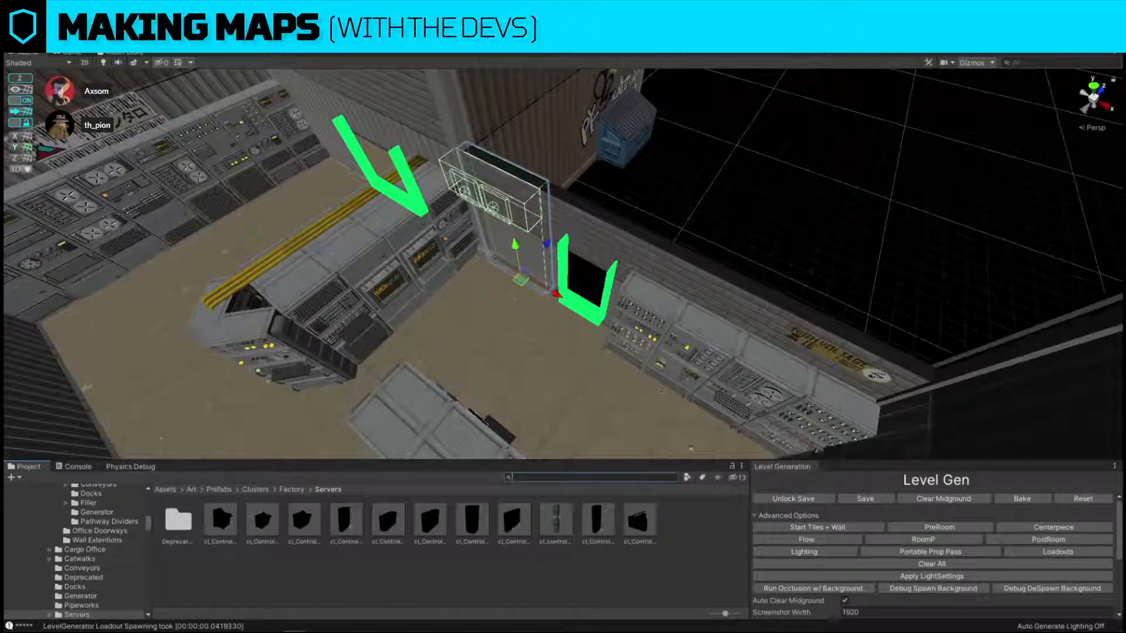
type("window square")
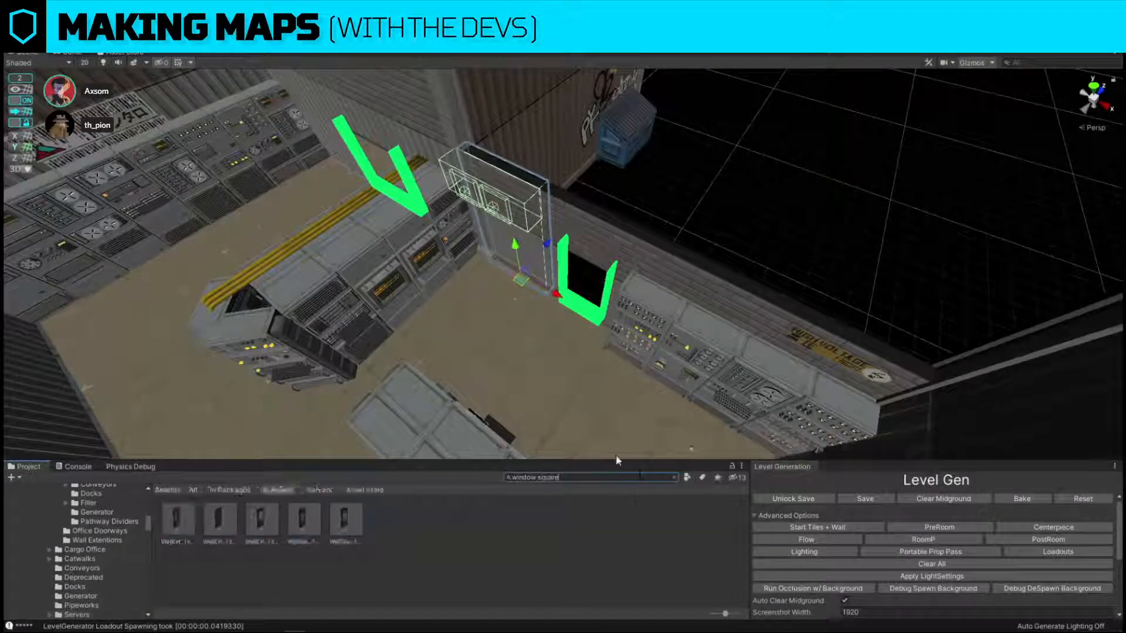
key("ctrl+shift+r")
left_click_drag(186, 529, 744, 234)
left_click(880, 307)
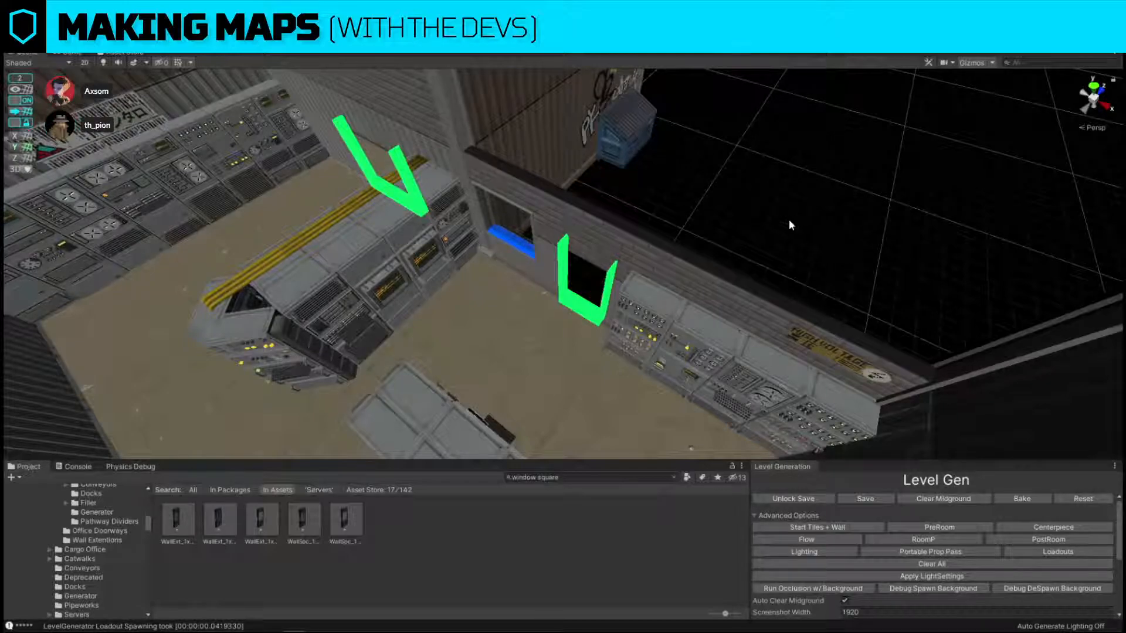
Delete the small white desk standing against the long wall of the servers room.
left_click_drag(792, 221, 763, 140, "alt")
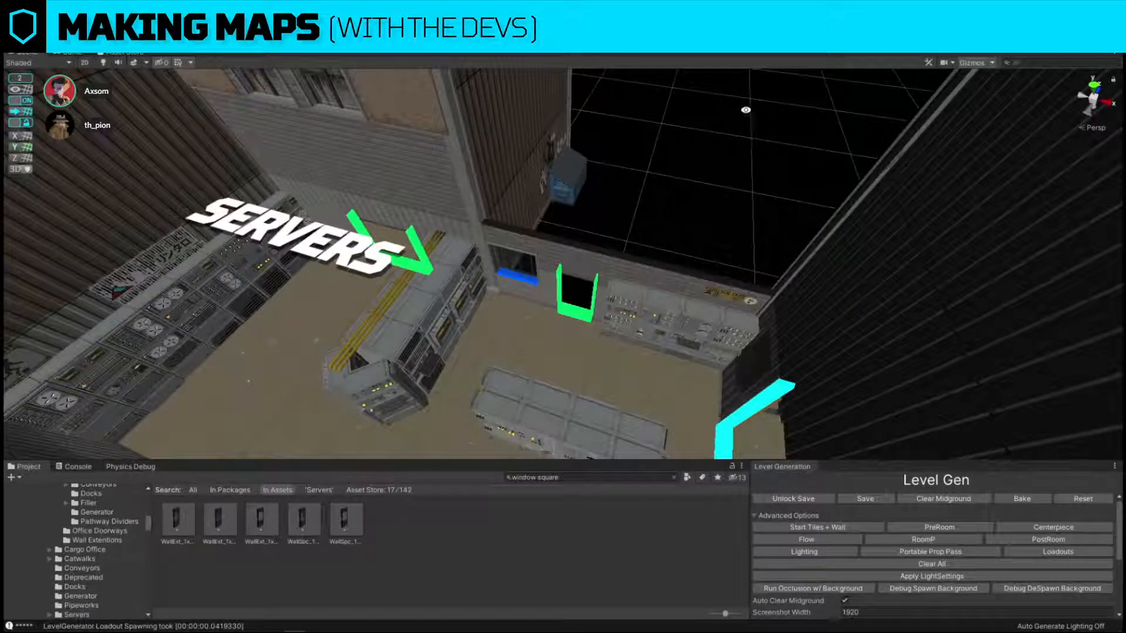
key("s")
right_click_drag(651, 129, 615, 272)
key("s")
key("w")
key("s")
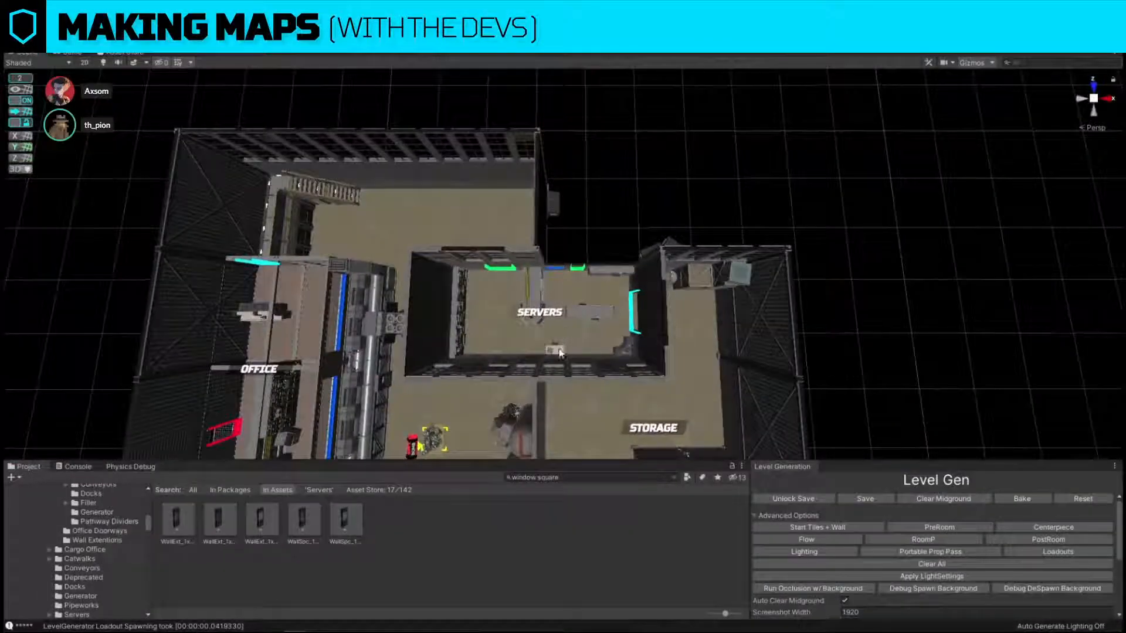
right_click_drag(610, 220, 594, 252)
key("w")
left_click(607, 263)
key("Delete")
key("w")
key("s")
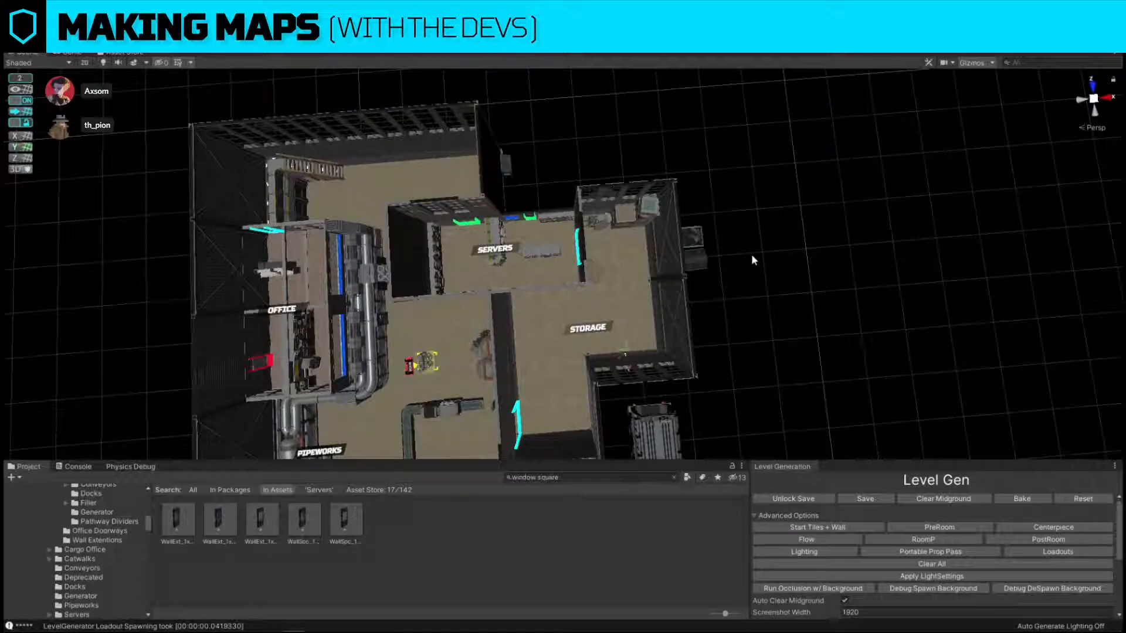
Duplicate the forklift crate cluster from storage and move the copy into the large room behind the servers room.
left_click(657, 224)
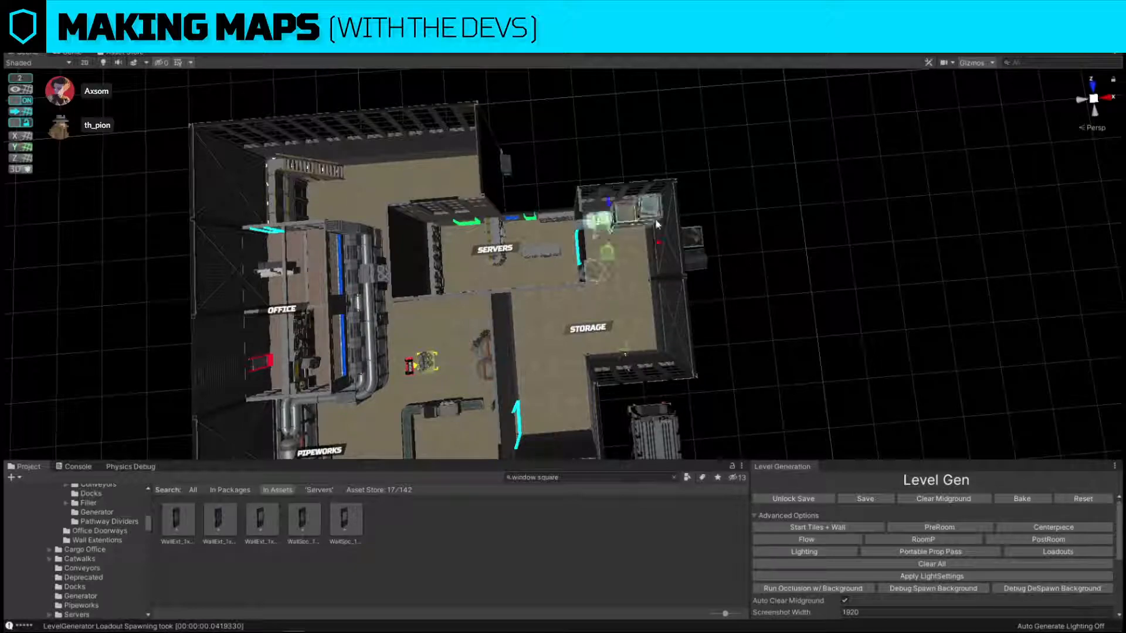
key("ctrl+d")
left_click_drag(609, 255, 423, 229)
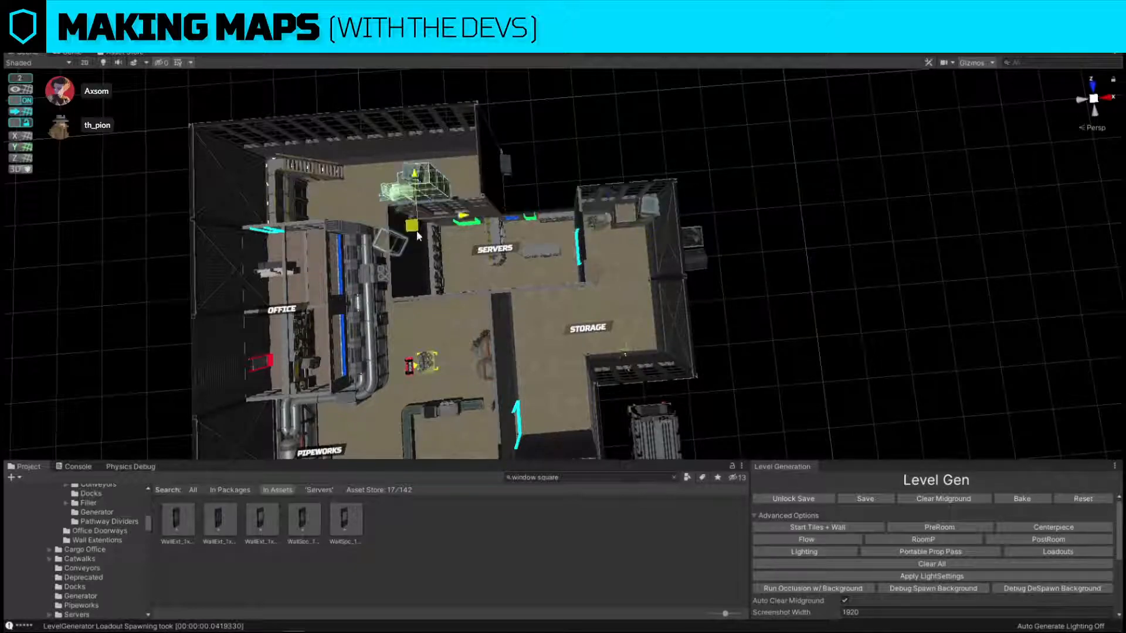
Search the assets for factory box and replace the duplicated forklift cluster with cl_Boxes_factory_corner_2f_1.
left_click(587, 478)
type("factory tool")
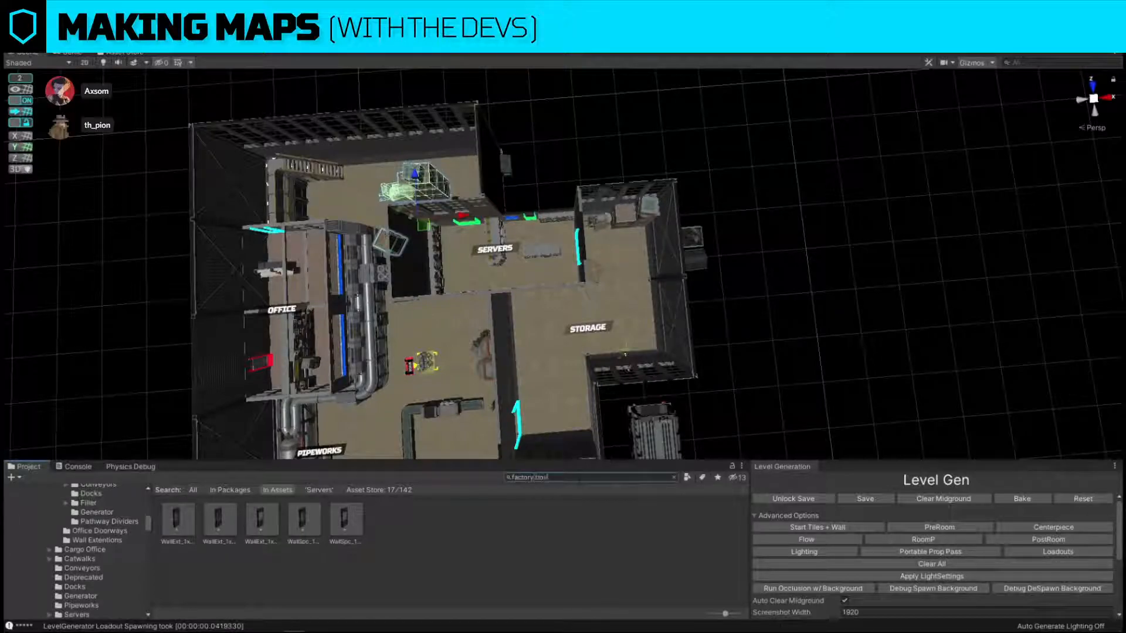
type("box")
key("w")
right_click_drag(633, 248, 646, 201)
key("ctrl+r")
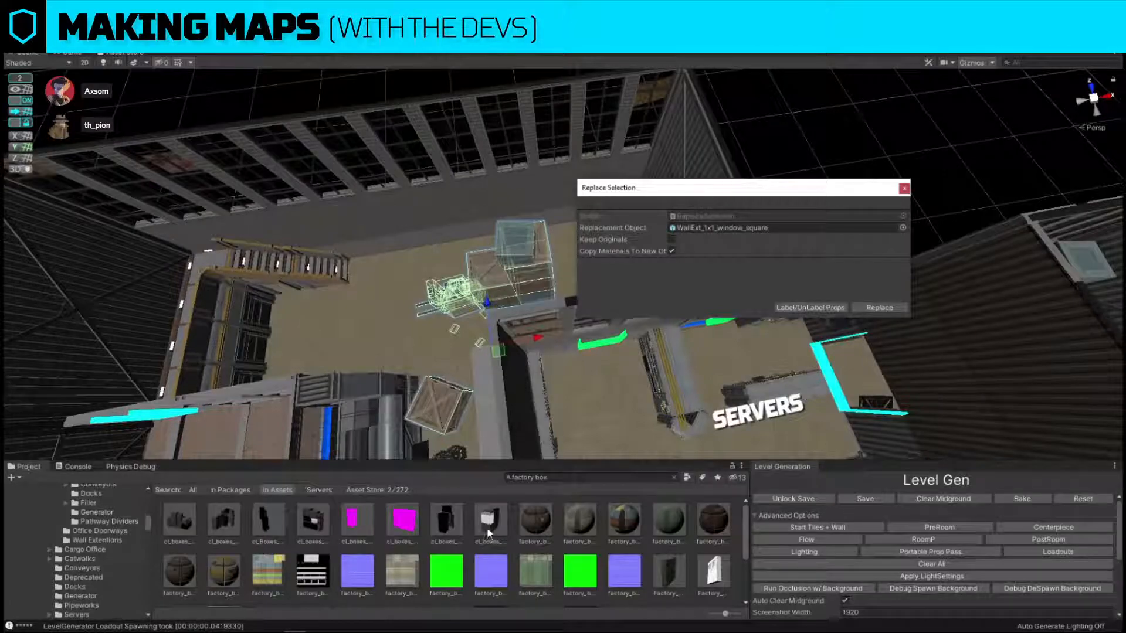
left_click_drag(489, 522, 791, 228)
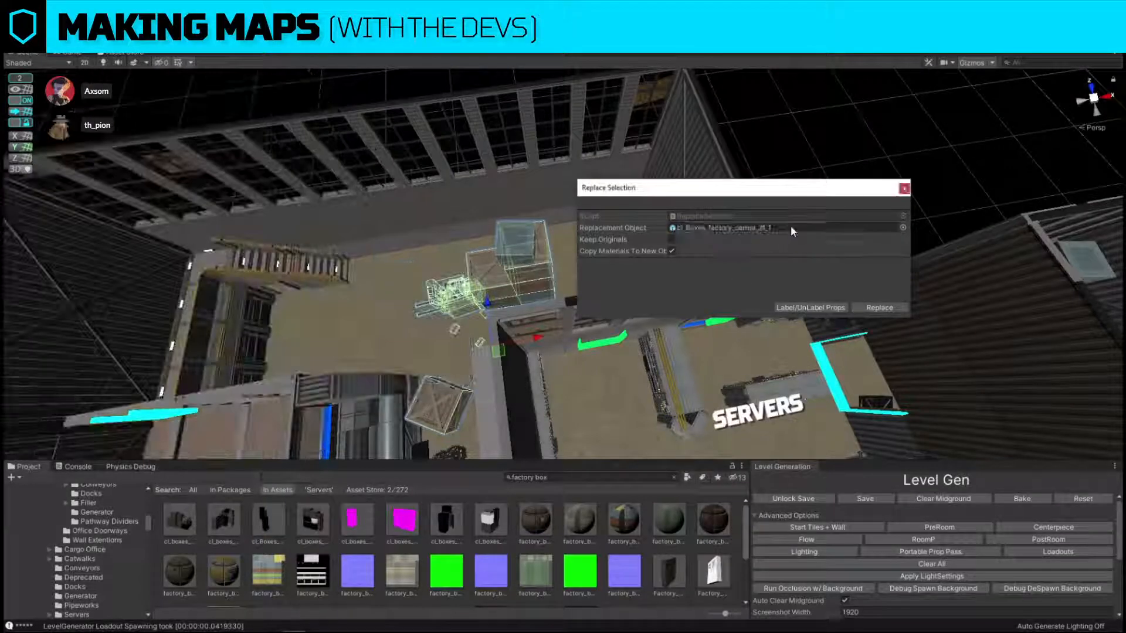
left_click(879, 308)
Move the new box stack into the large room's far corner and turn off grid snapping to fit it against the walls.
left_click_drag(524, 384, 435, 355)
left_click_drag(485, 371, 622, 230)
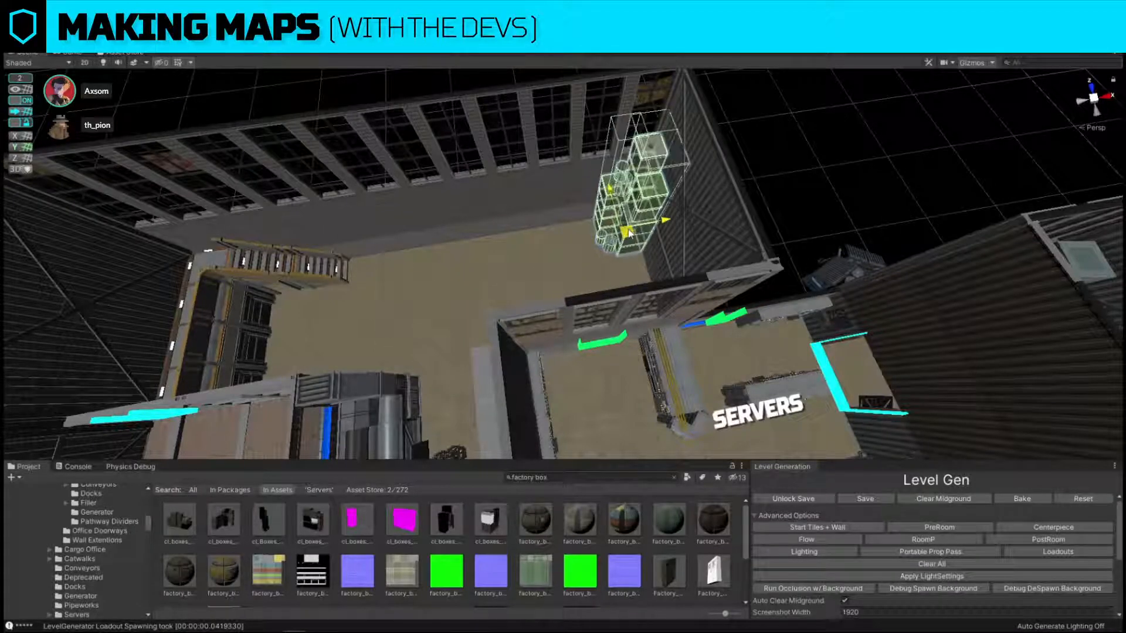
key("f")
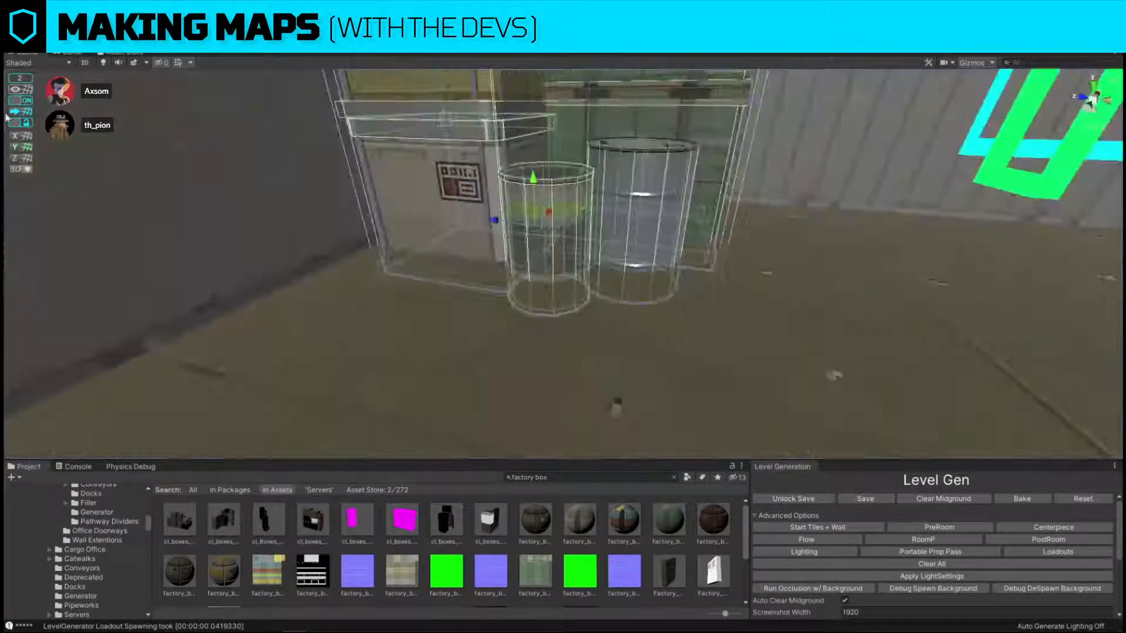
left_click(21, 101)
right_click_drag(372, 269, 384, 240)
key("s")
left_click_drag(546, 230, 547, 209)
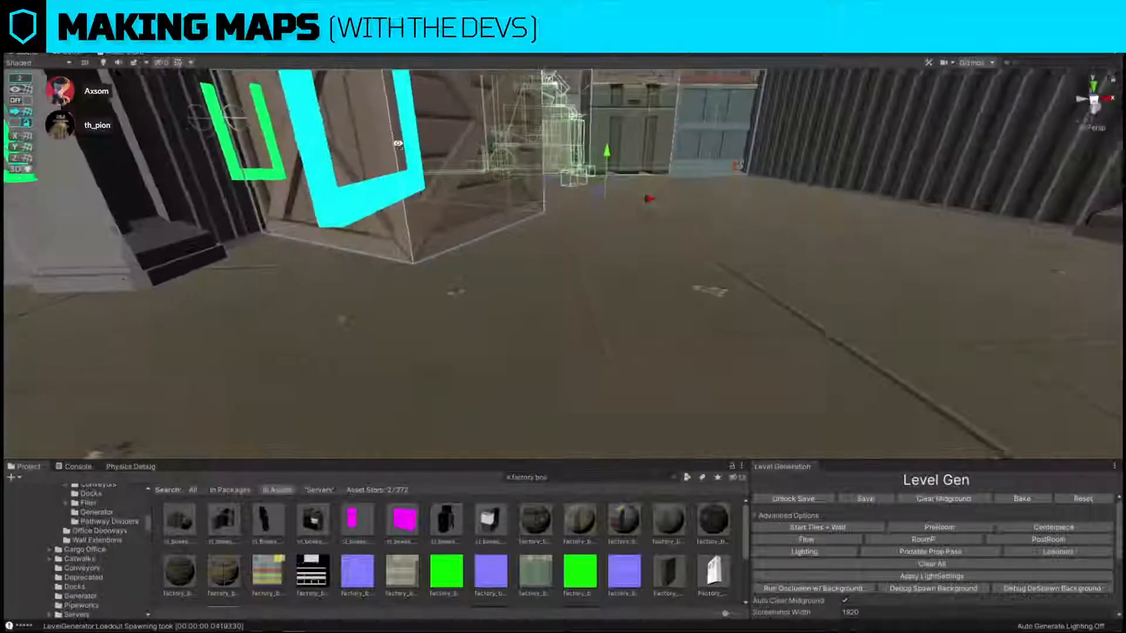
Turn grid snapping back on and place a duplicate of the forklift crate cluster in the middle of storage.
right_click_drag(399, 145, 647, 356)
key("s")
left_click(21, 100)
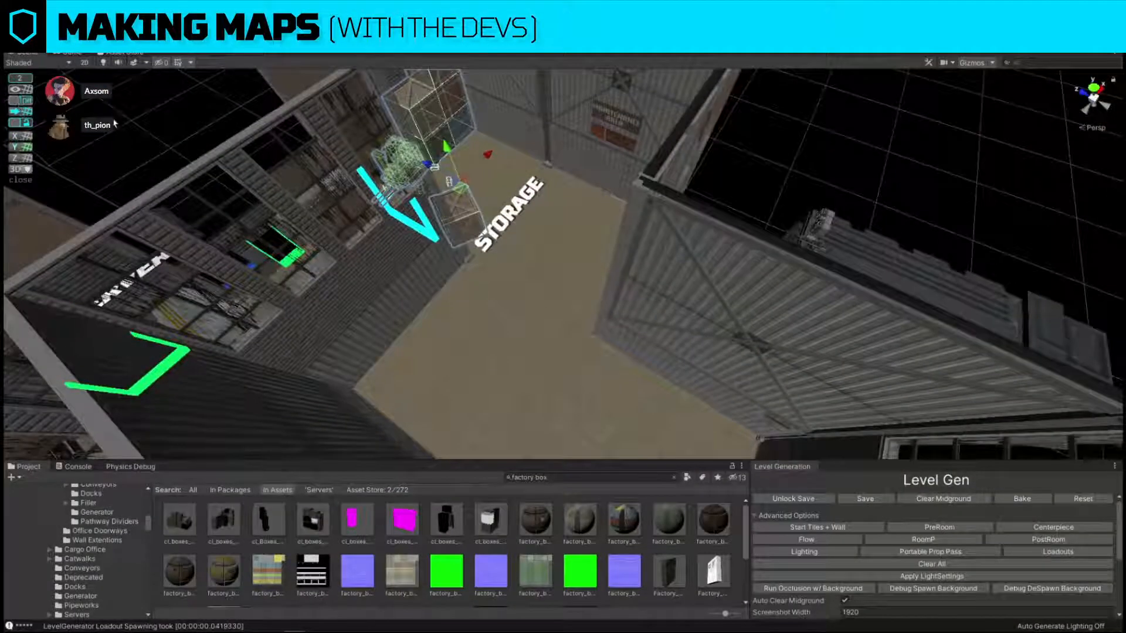
left_click_drag(453, 149, 451, 146)
right_click_drag(451, 147, 505, 109)
key("w")
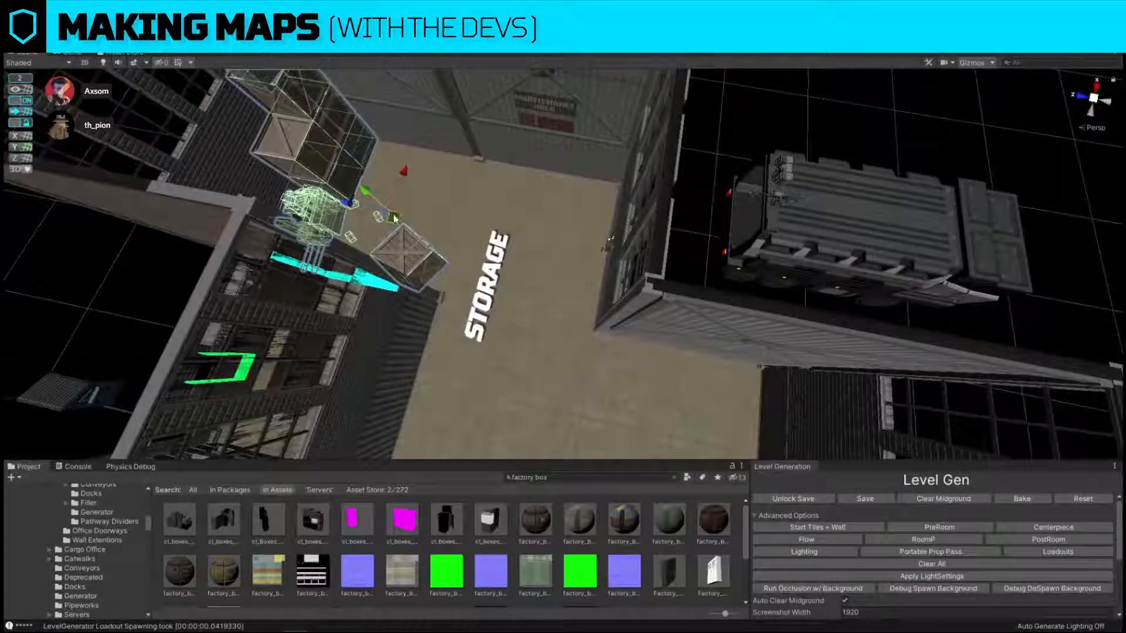
left_click(576, 351)
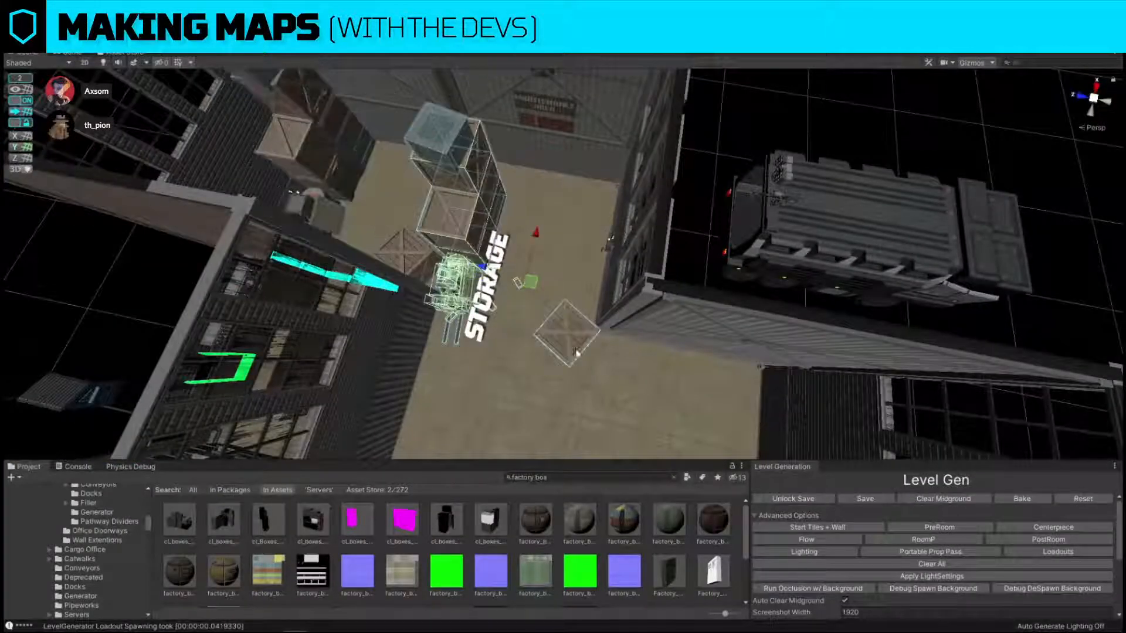
Search the assets for tank tall and replace the duplicated forklift cluster in storage with a tall factory tank.
left_click(586, 478)
type("tank ta")
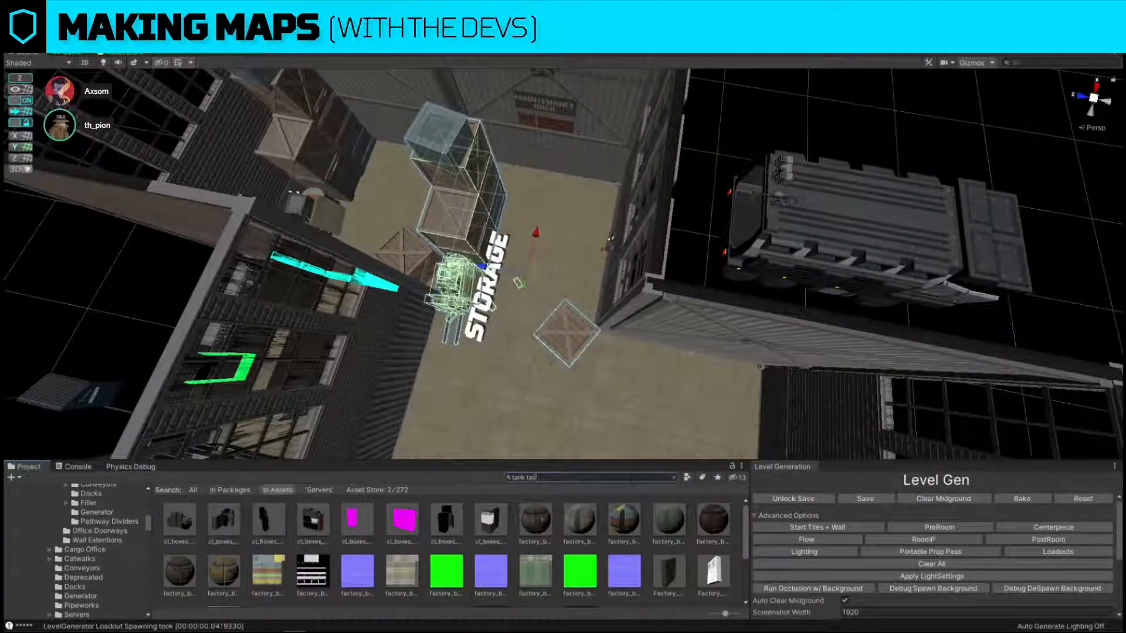
type("ll")
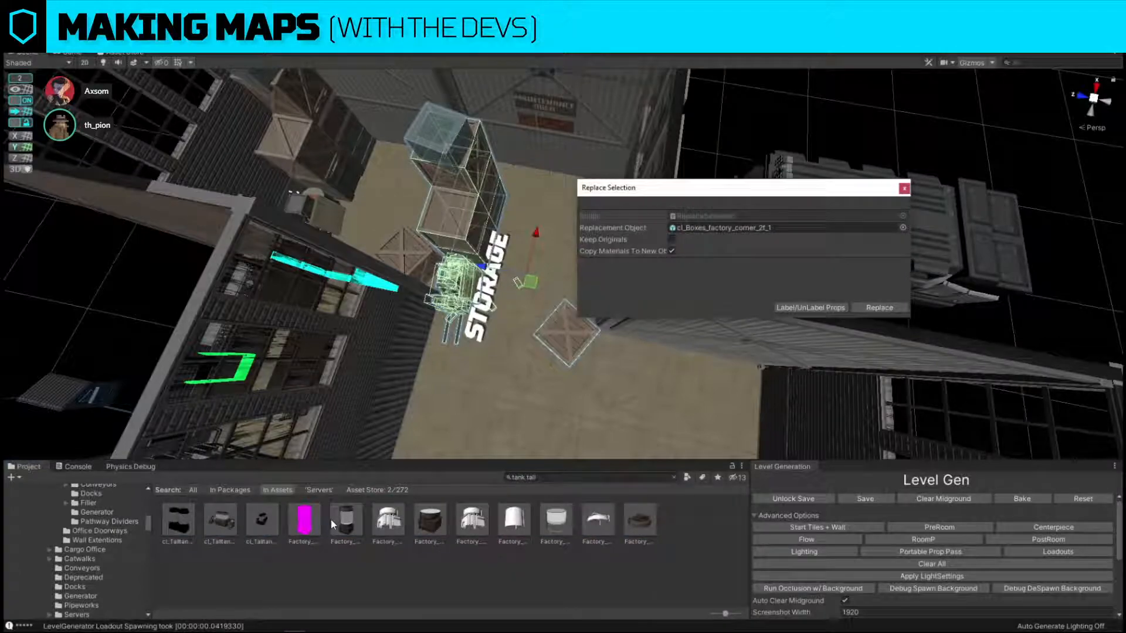
left_click_drag(340, 524, 721, 228)
left_click(879, 307)
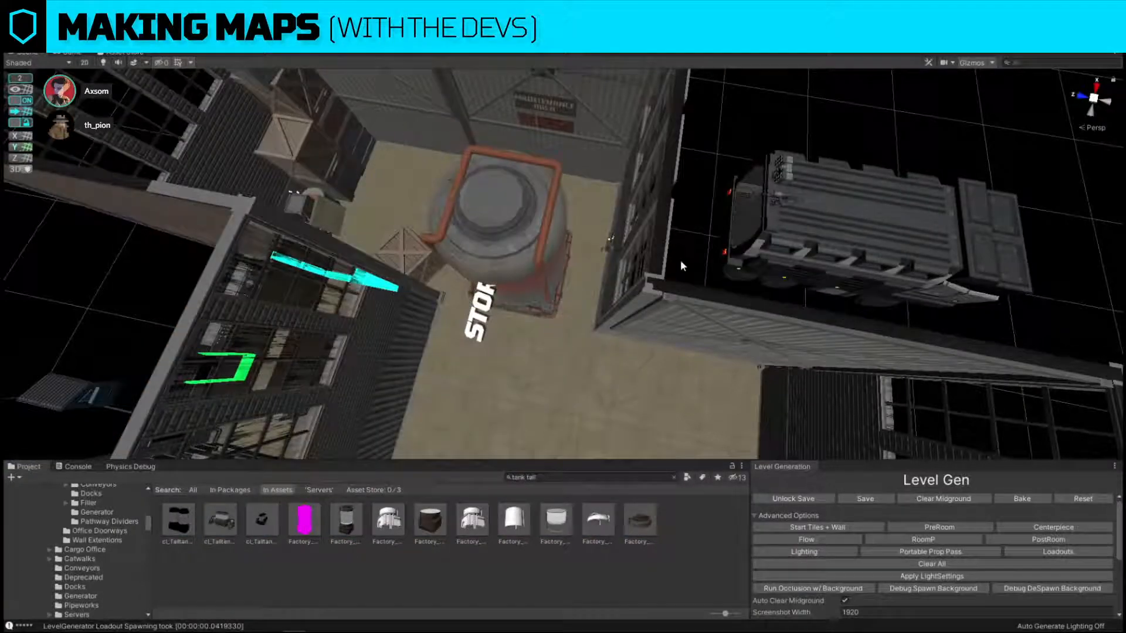
Duplicate the tall tank in storage and set the copy directly beside the first one.
left_click(548, 223)
left_click_drag(548, 223, 375, 229, "alt")
key("ctrl+d")
left_click_drag(681, 170, 551, 187)
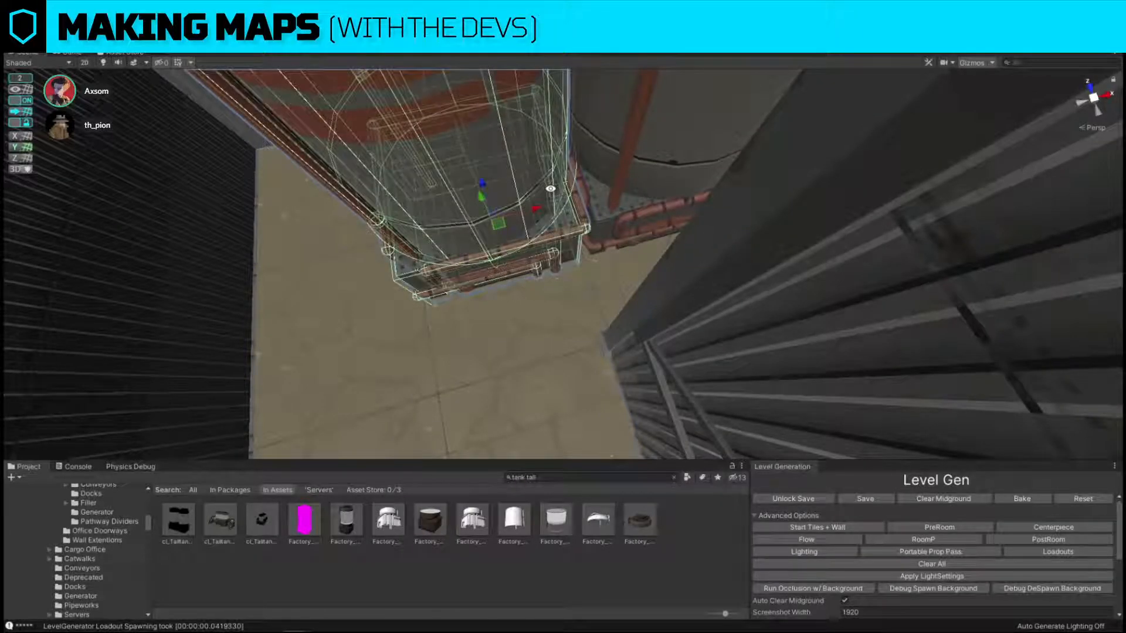
right_click_drag(706, 268, 663, 286)
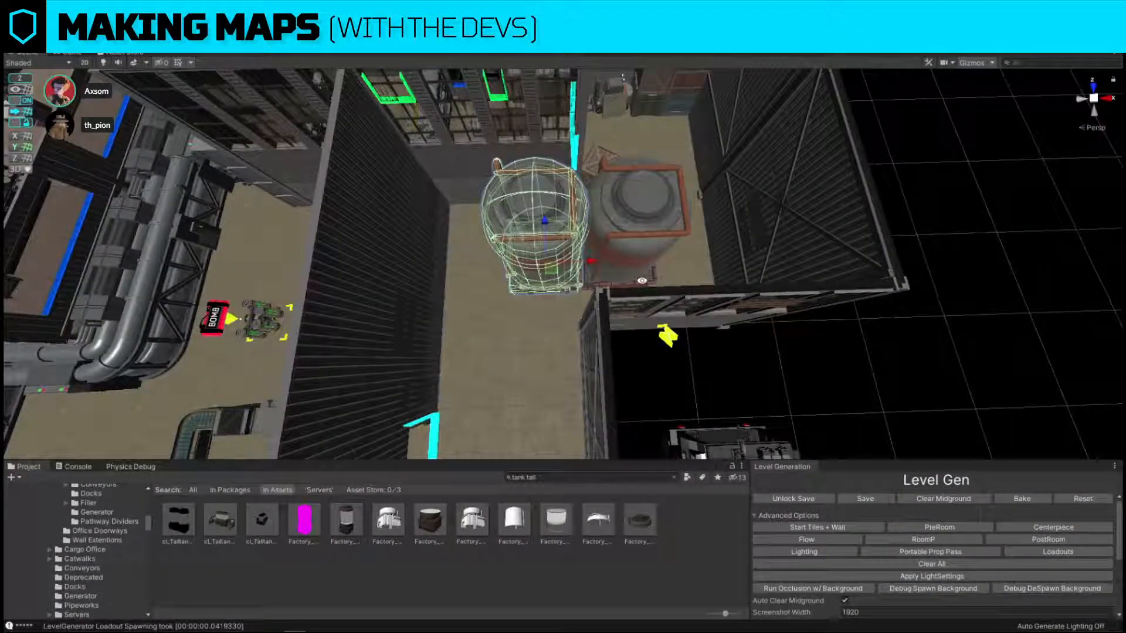
Rotate the second tall tank in storage while keeping it side by side with the first.
key("e")
left_click_drag(584, 296, 957, 290)
left_click(982, 301)
key("w")
right_click_drag(980, 300, 805, 338)
key("w")
right_click_drag(684, 336, 745, 384)
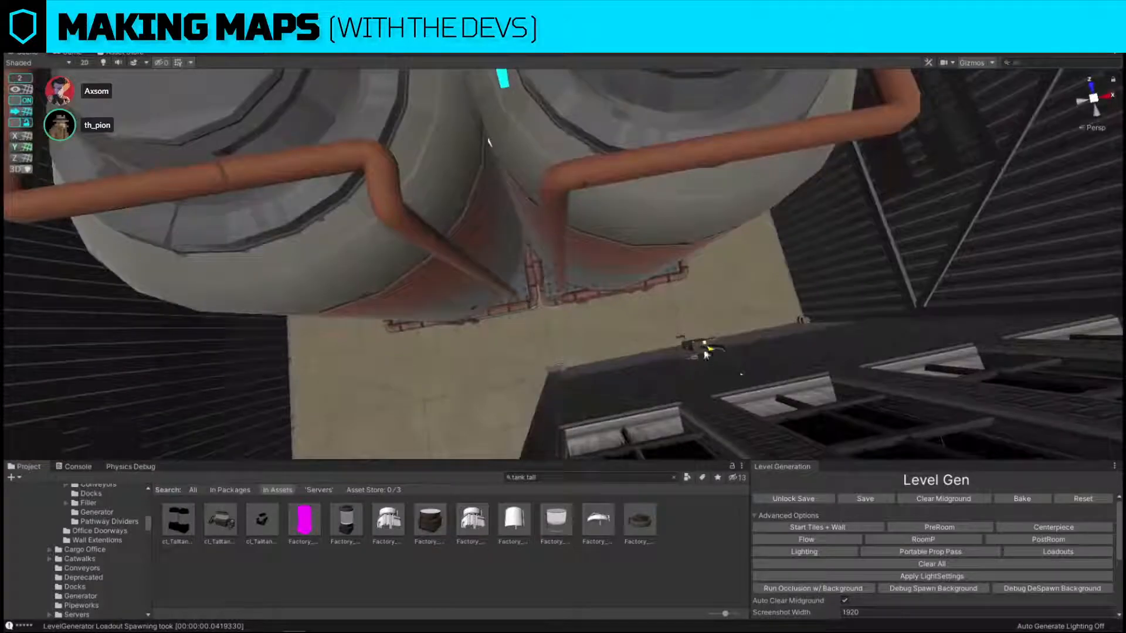
Slide the small yellow-marked wall prop along storage's windowed wall towards the inner corner.
left_click(704, 351)
right_click_drag(704, 352, 666, 343)
key("s")
key("w")
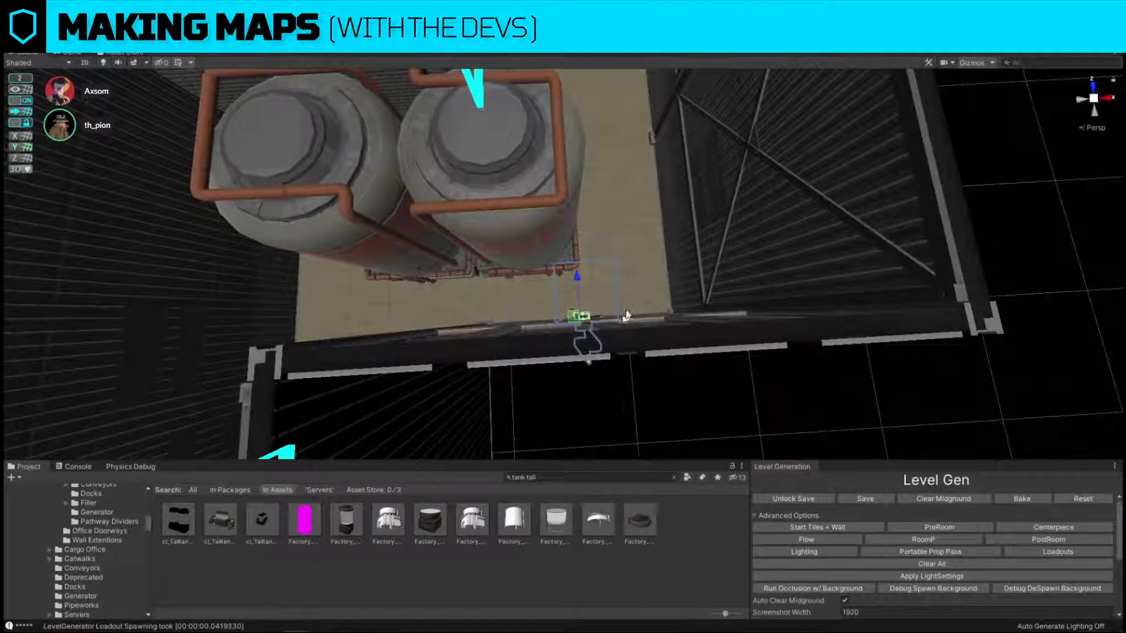
left_click_drag(626, 312, 569, 317)
left_click(679, 431)
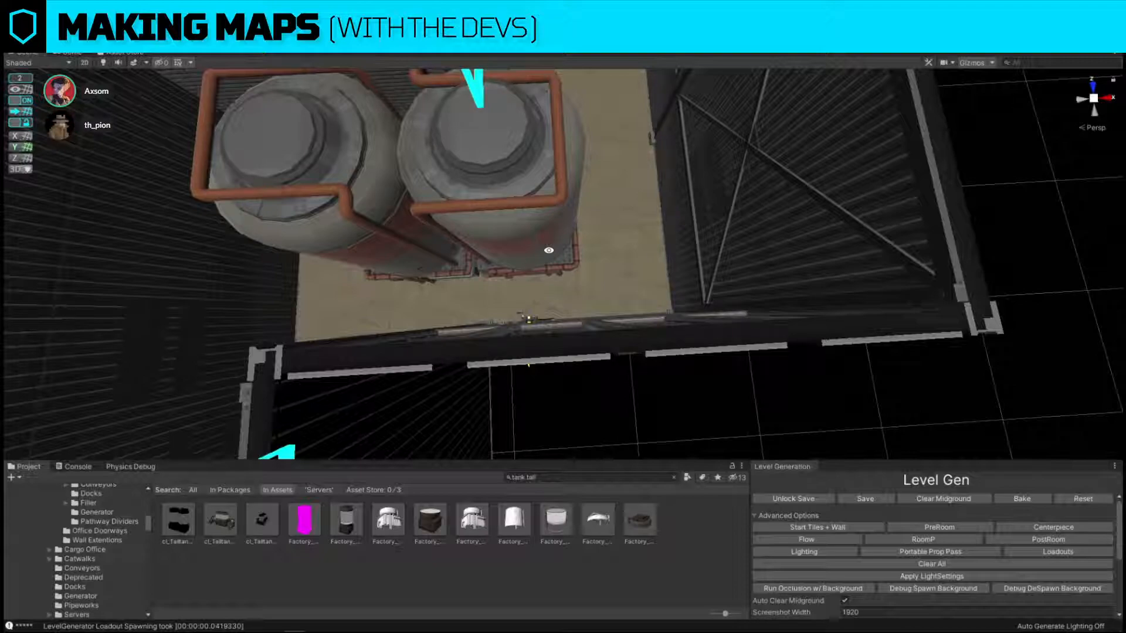
Select both tall tanks, switch the scene to the plain white collision view, and shift them towards storage's outer wall.
scroll(532, 290, "down", 5)
left_click(578, 256)
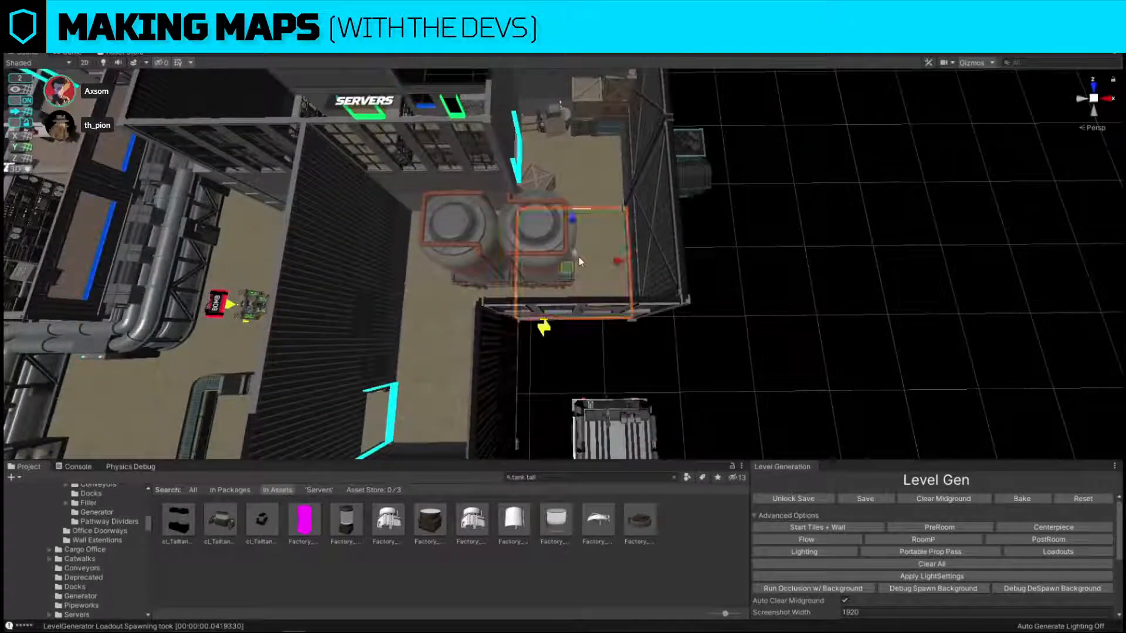
left_click(510, 227)
left_click(475, 226, "shift")
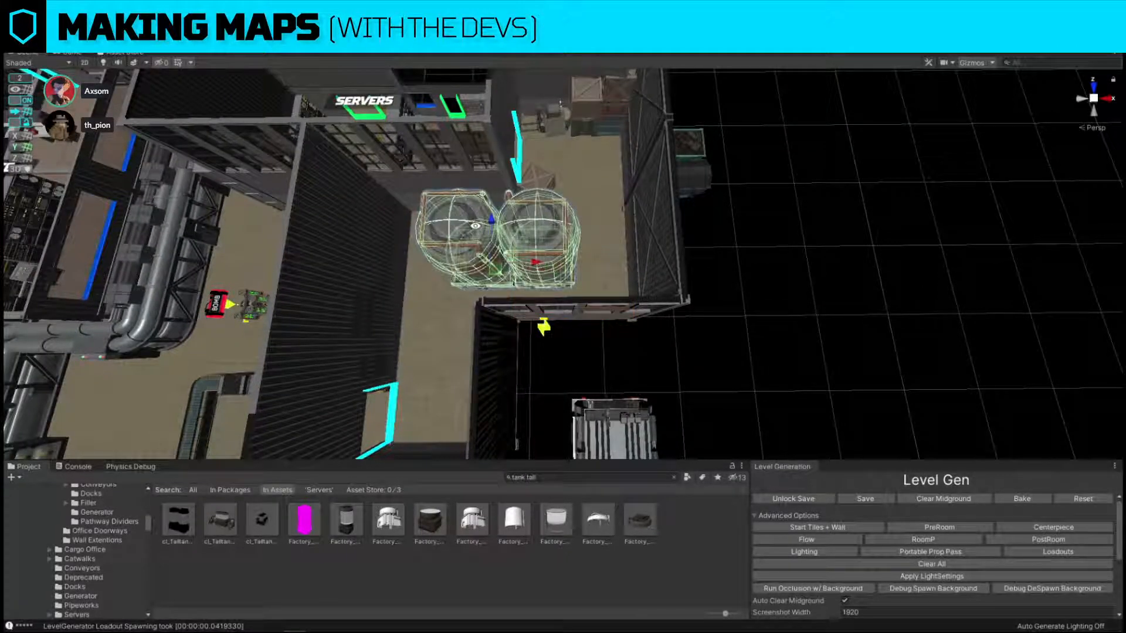
key("alt+c")
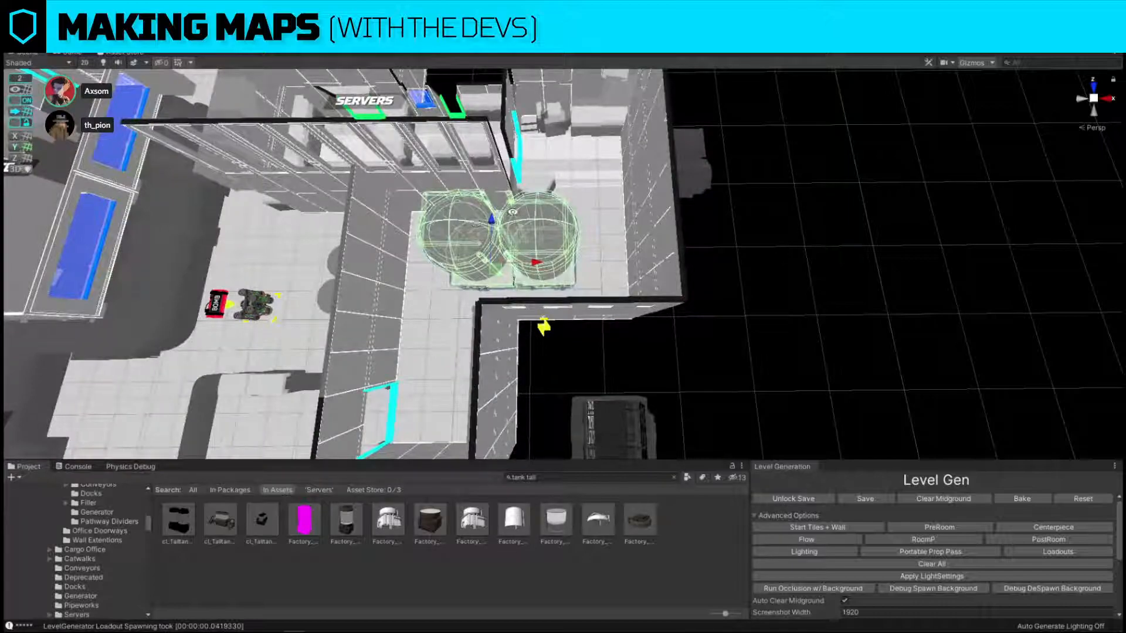
left_click_drag(533, 262, 572, 263)
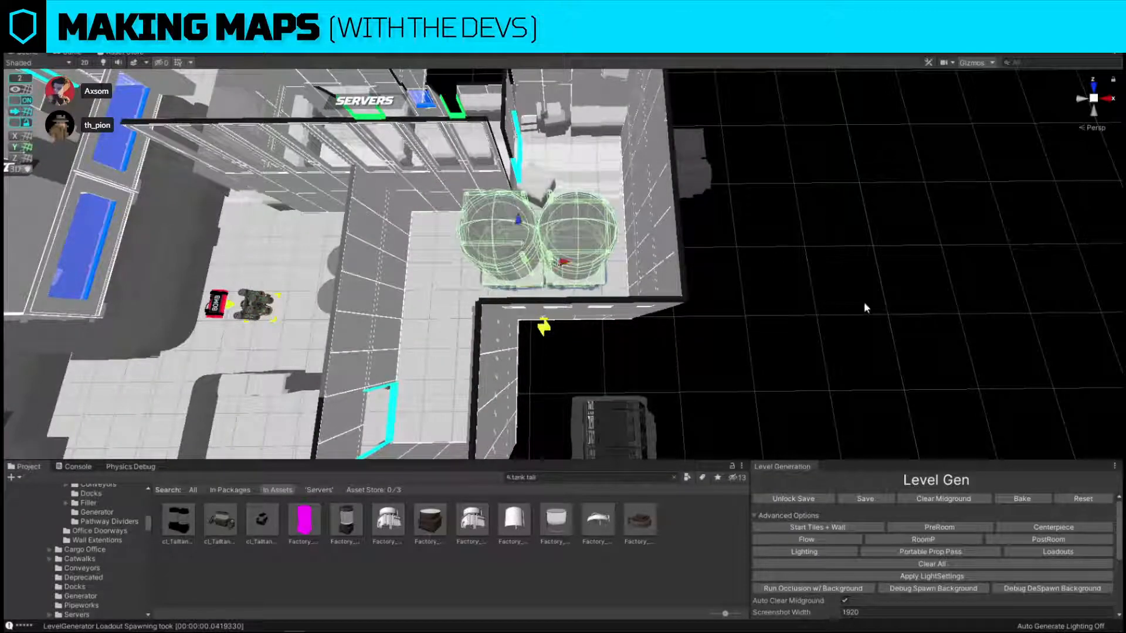
Duplicate the inner tall tank in storage, set the copy as the third in the row, and restore the textured view.
left_click(864, 301)
left_click(491, 222)
right_click_drag(490, 222, 492, 223)
key("w")
key("a")
key("ctrl+d")
left_click_drag(629, 263, 566, 263)
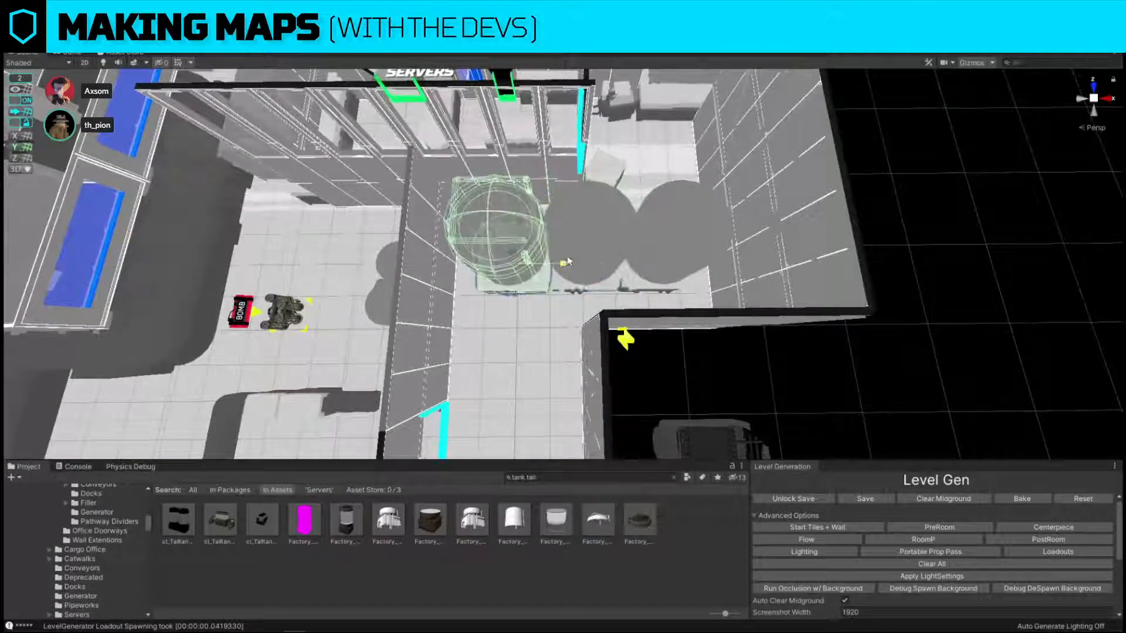
key("alt+c")
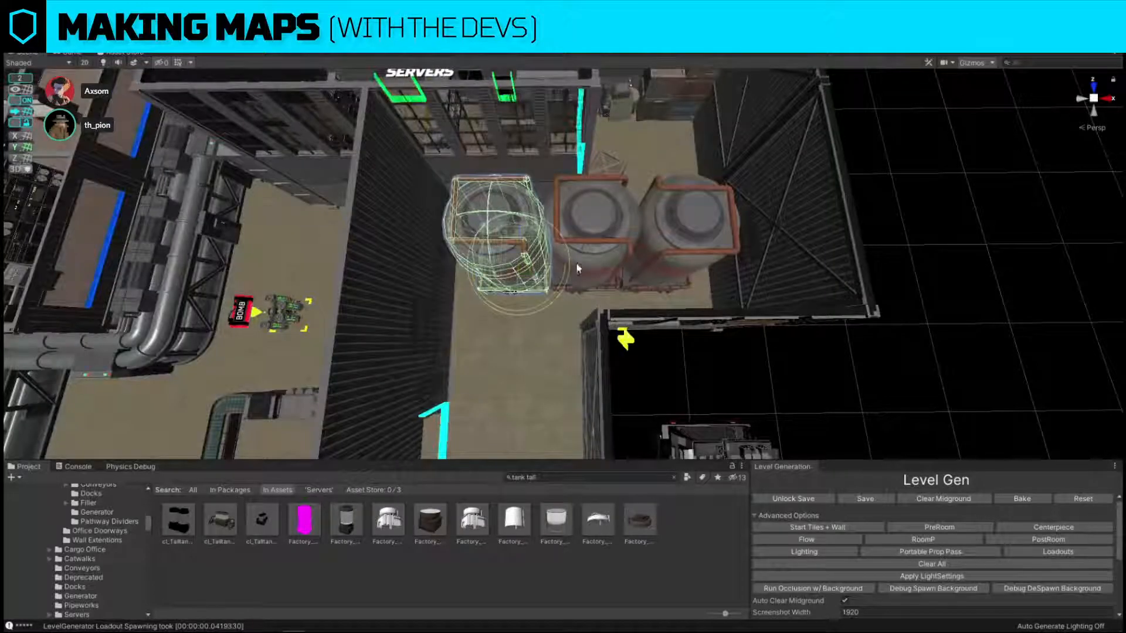
Rotate the third tall tank in storage so its pipe frame is oriented differently from its neighbours.
left_click_drag(544, 310, 797, 296)
key("ctrl+z")
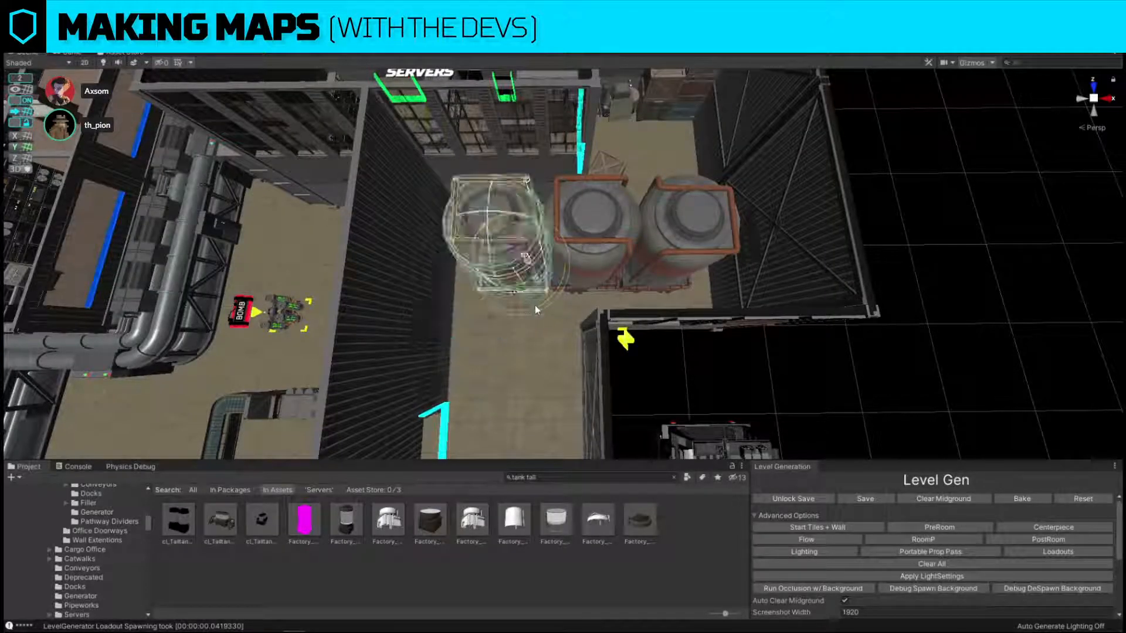
left_click_drag(535, 305, 980, 314, "ctrl")
left_click(983, 315)
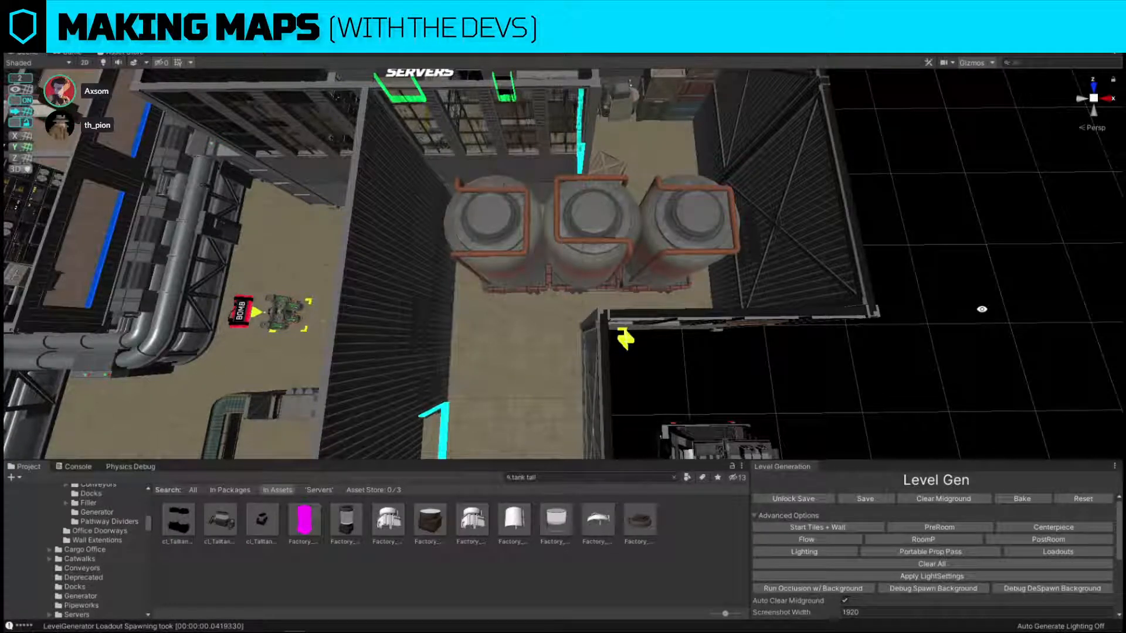
Duplicate the third tall tank and place the copy across storage beside the opposite wall.
left_click_drag(552, 266, 764, 267, "alt")
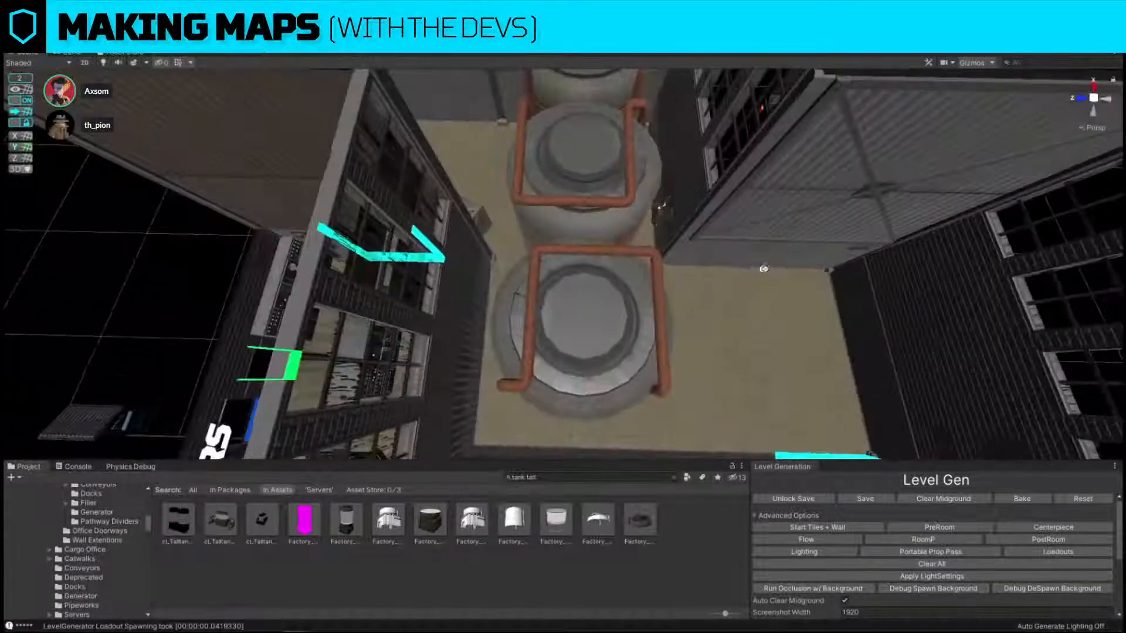
left_click(624, 302)
key("f")
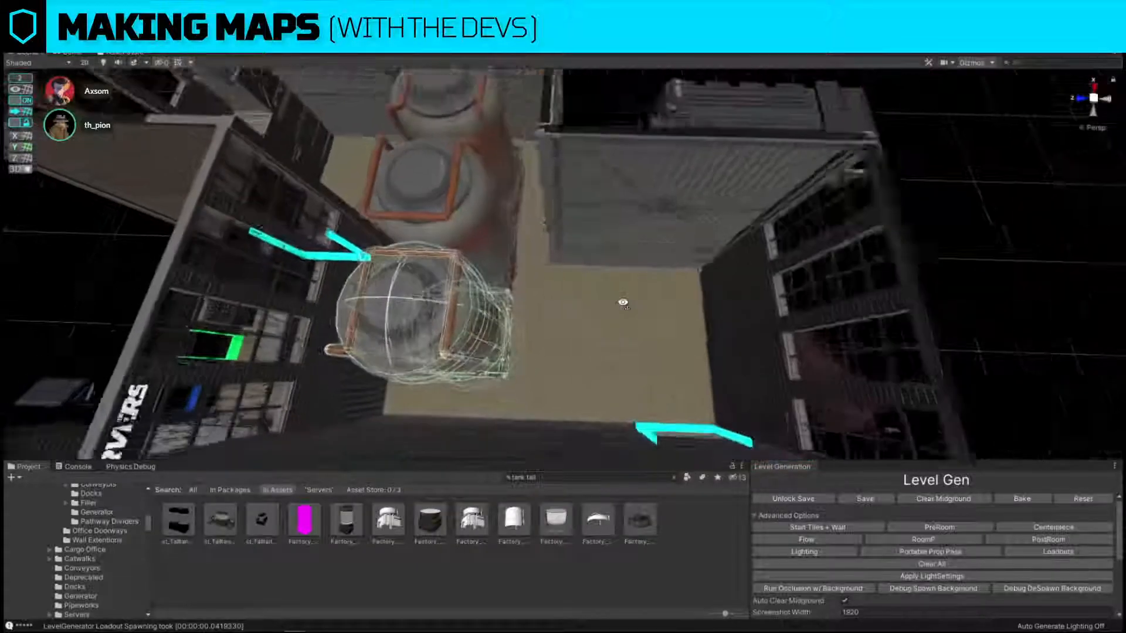
key("ctrl+d")
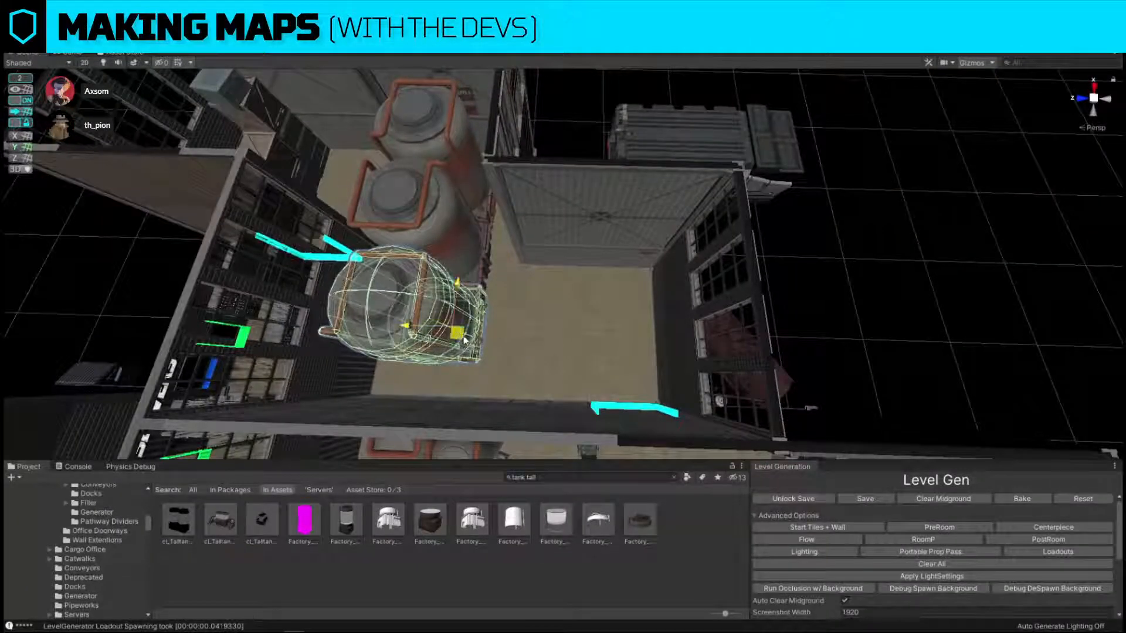
left_click_drag(461, 336, 604, 341)
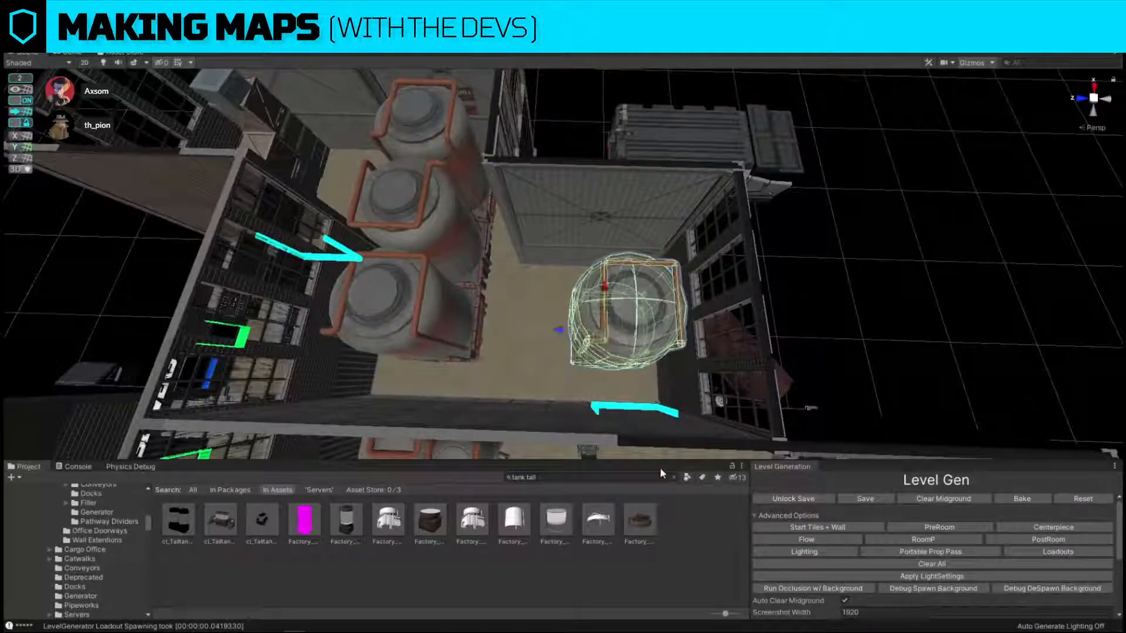
Search the project assets for "accident" and replace the tank copy by the opposite wall with the barrel accident prefab.
left_click(581, 478)
type("acci")
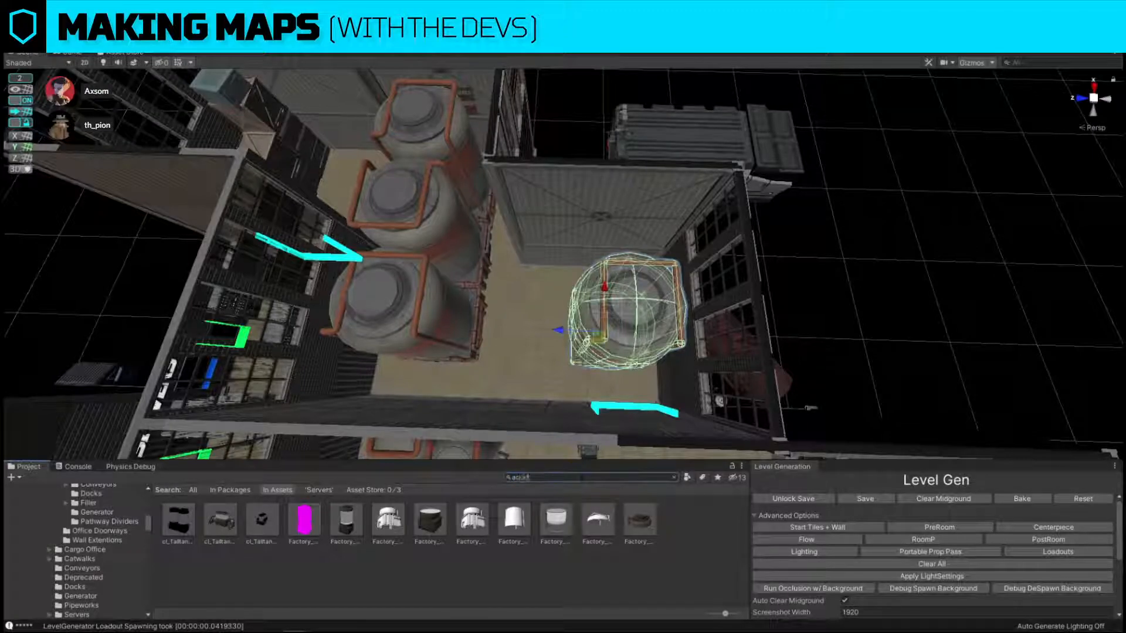
type("dent")
key("ctrl+shift+r")
left_click_drag(345, 523, 795, 226)
left_click(880, 307)
left_click(611, 347)
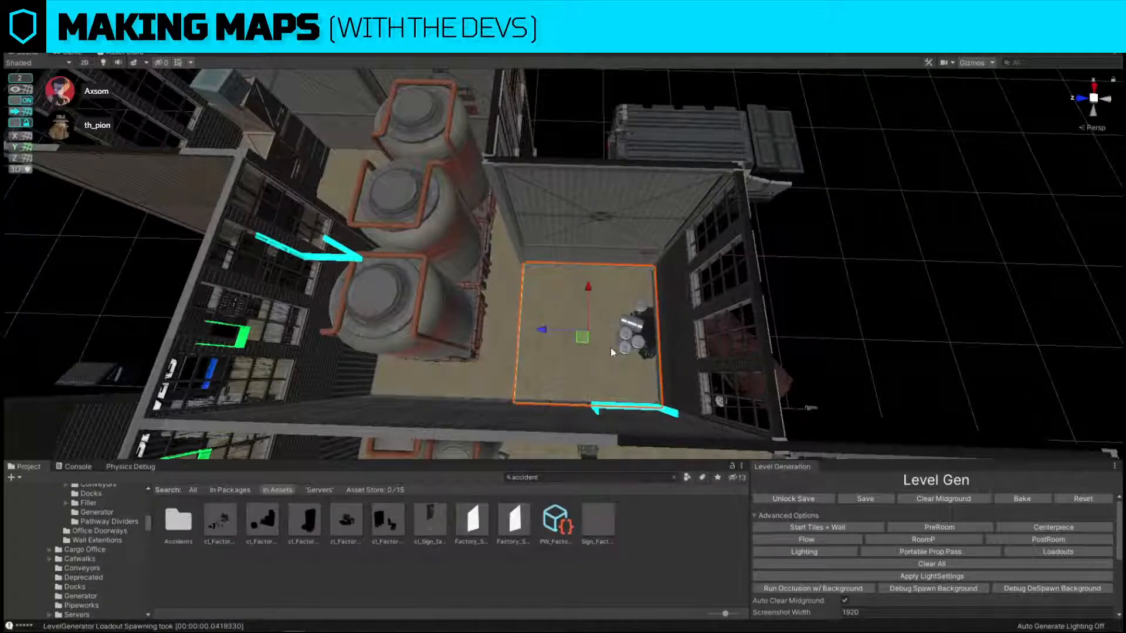
Move the barrel pile in storage away from the wall towards the middle of the open floor.
key("f")
right_click_drag(637, 410, 549, 106)
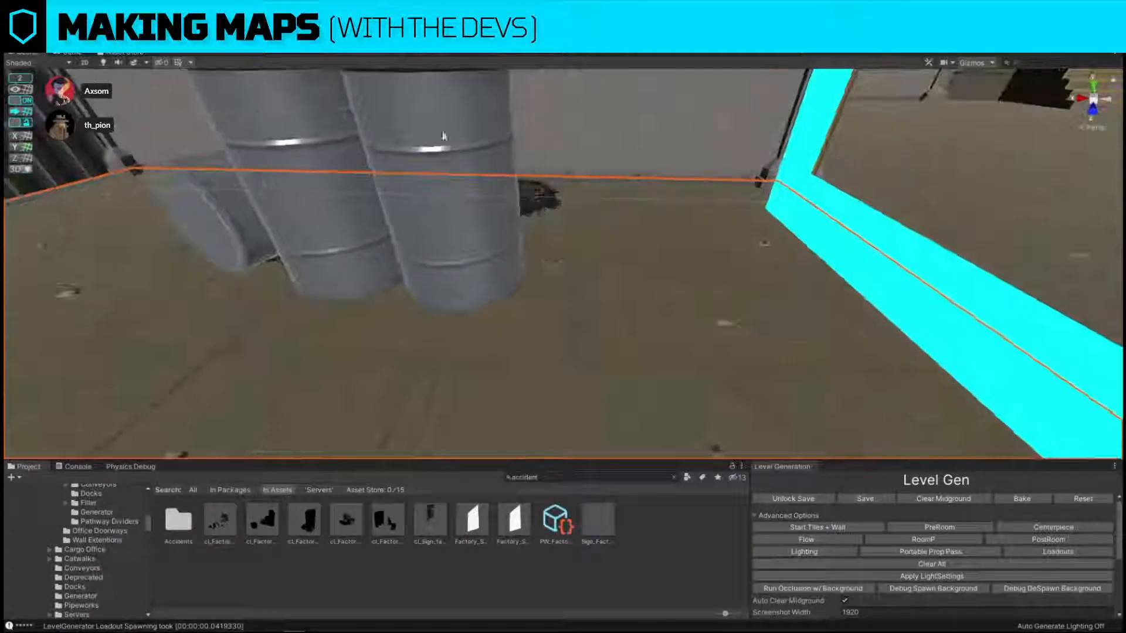
left_click(444, 136)
right_click_drag(542, 194, 543, 302)
left_click_drag(527, 298, 444, 420)
mouse_move(416, 375)
left_mouse_down()
mouse_move(413, 354)
mouse_move(417, 369)
left_mouse_up()
right_click_drag(522, 343, 619, 278)
left_click(839, 157)
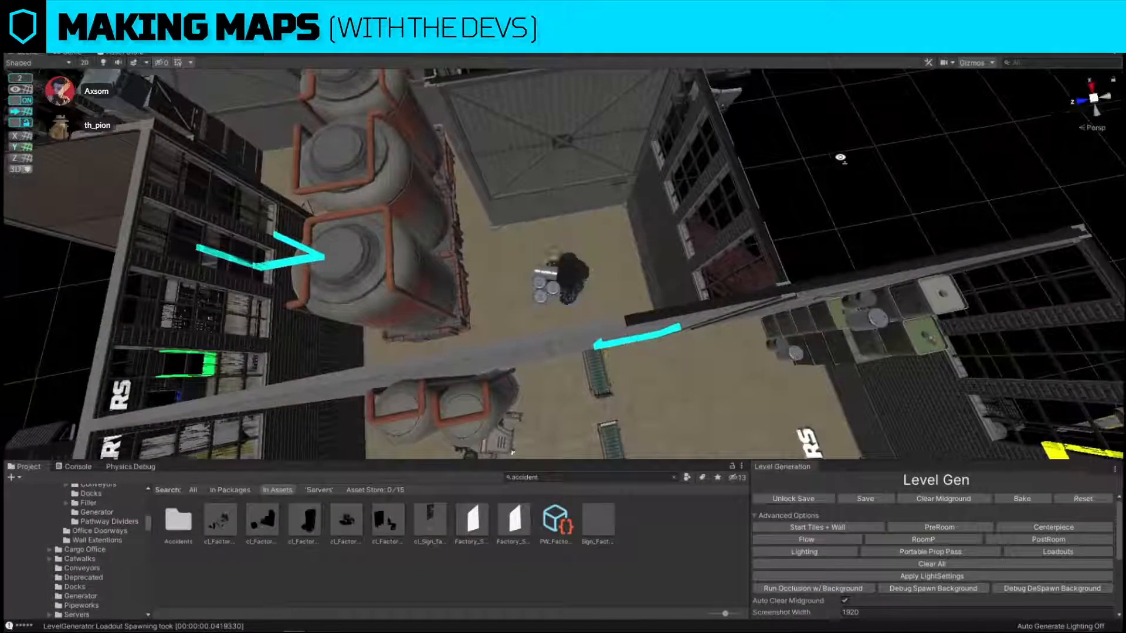
Lift the STORAGE room label above the row of tall tanks.
right_click_drag(839, 158, 560, 226)
scroll(559, 224, "down", 10)
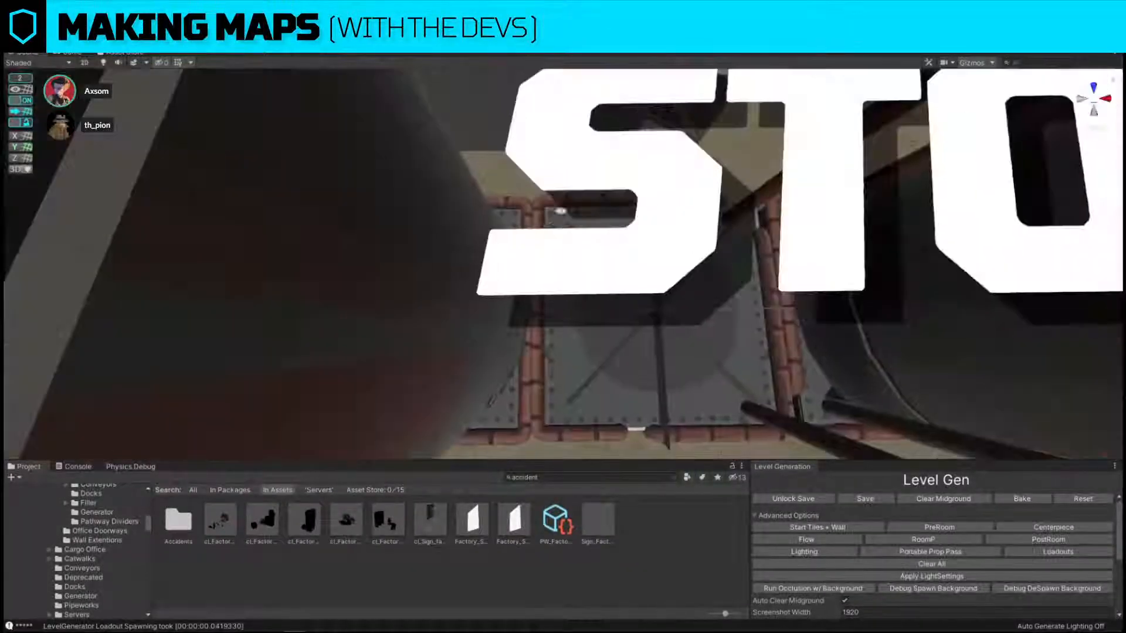
left_click(550, 259)
left_click(552, 260)
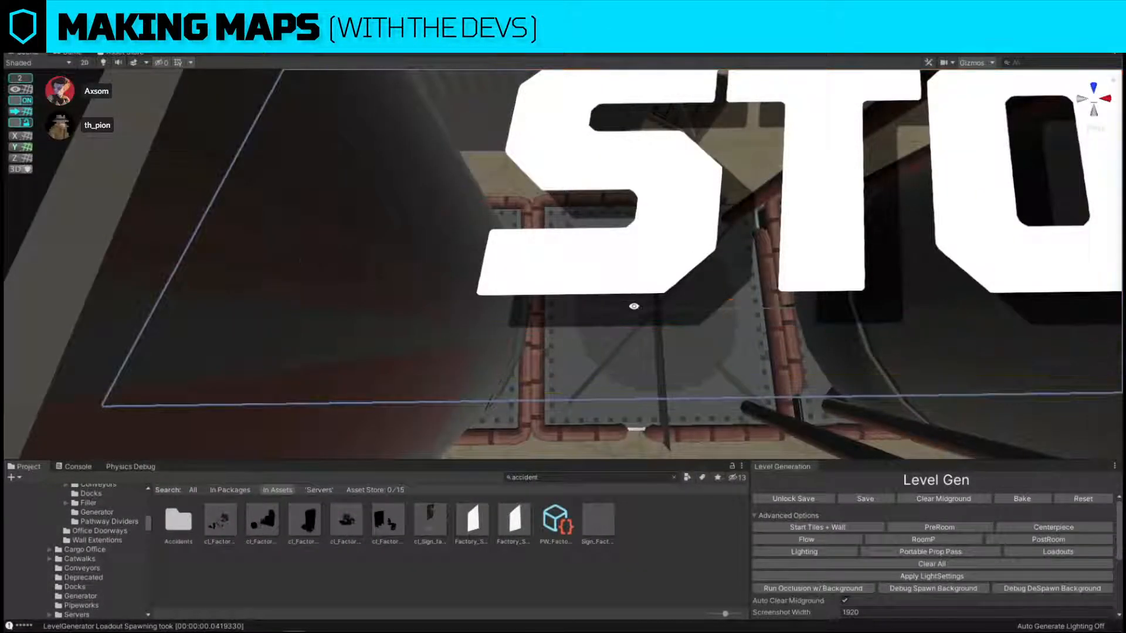
key("s")
right_click_drag(634, 306, 653, 191)
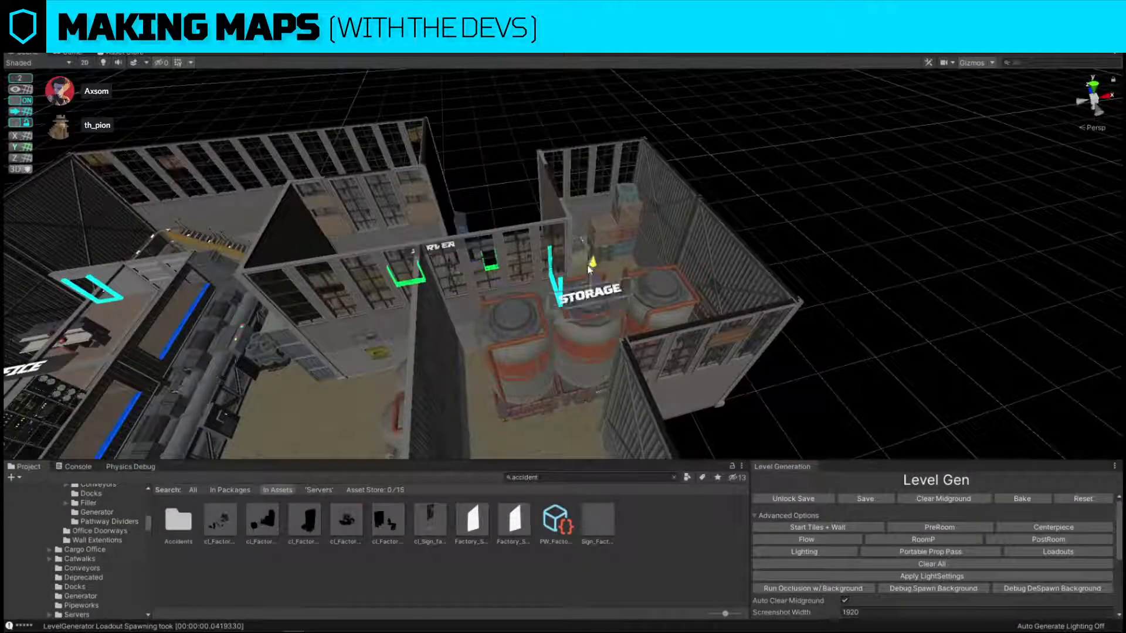
right_click_drag(594, 293, 668, 292)
key("s")
key("s")
Swap the level's generated name until it reads "Shark Odysseus".
scroll(962, 551, "down", 5)
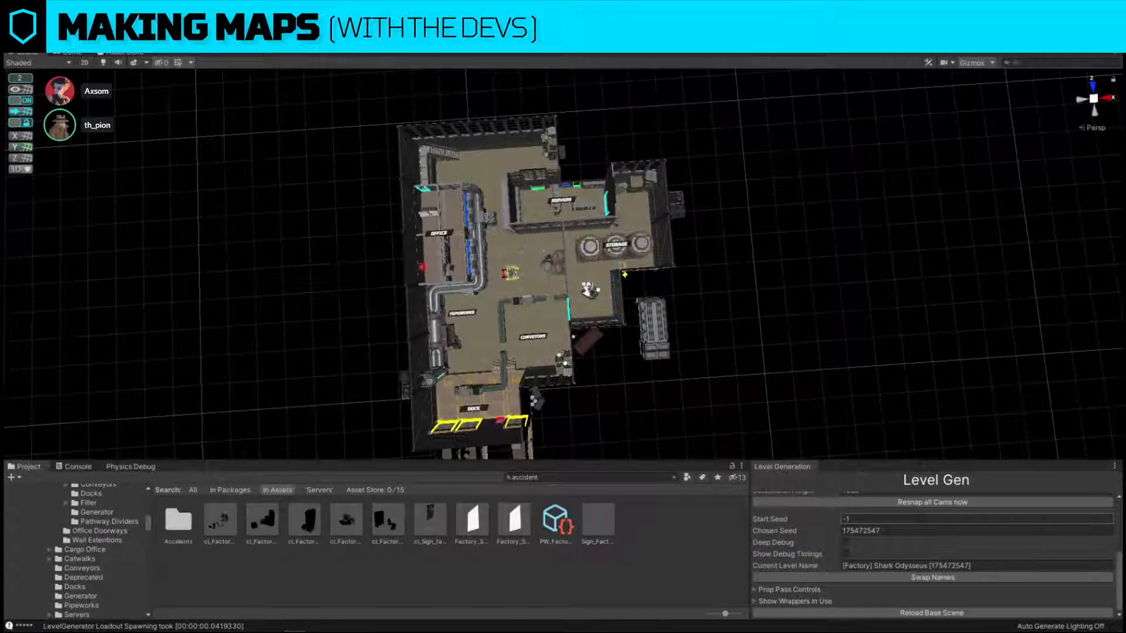
left_click(945, 578)
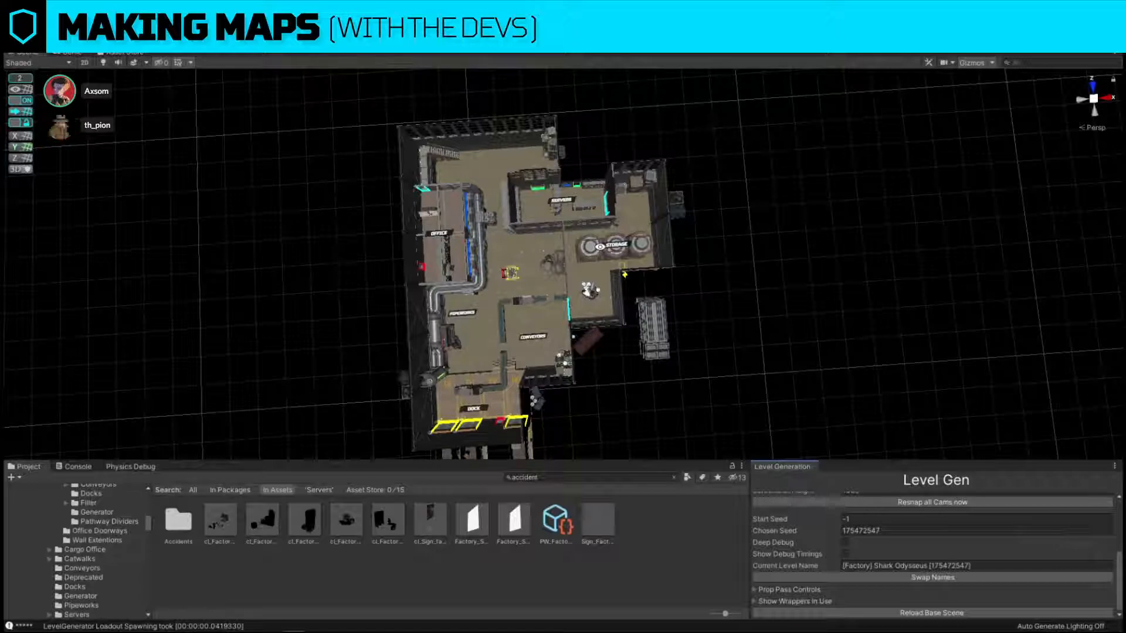
left_click(913, 577)
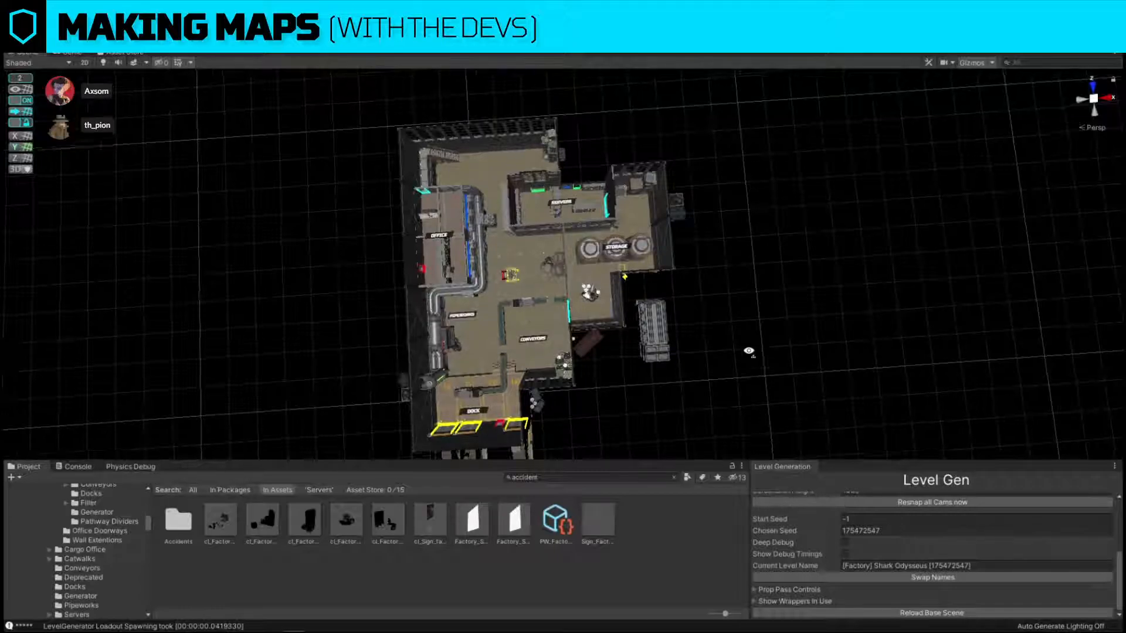
Examine the overall factory layout and its rooms from above.
scroll(748, 351, "up", 5)
key("w")
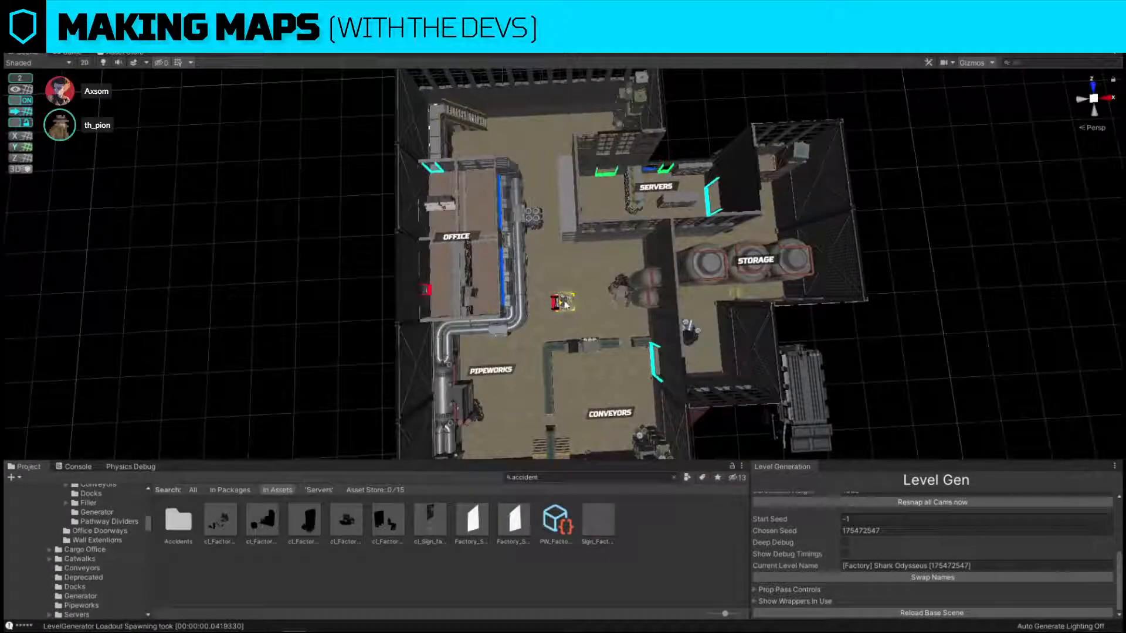
left_click(567, 301)
left_click_drag(562, 254, 561, 253)
scroll(859, 342, "down", 10)
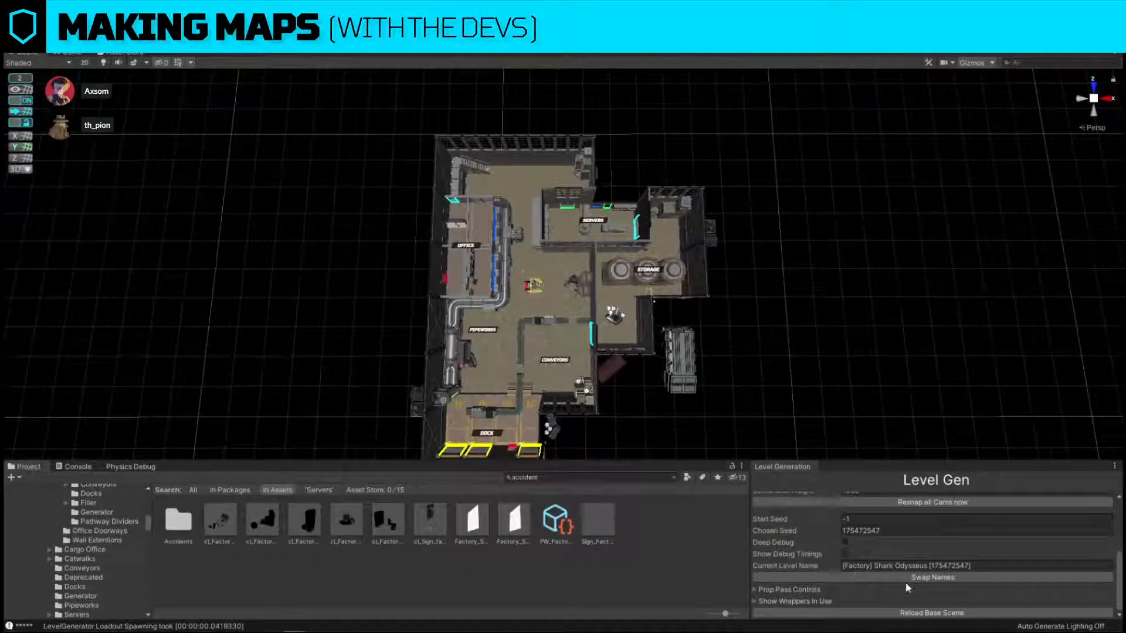
scroll(905, 578, "up", 5)
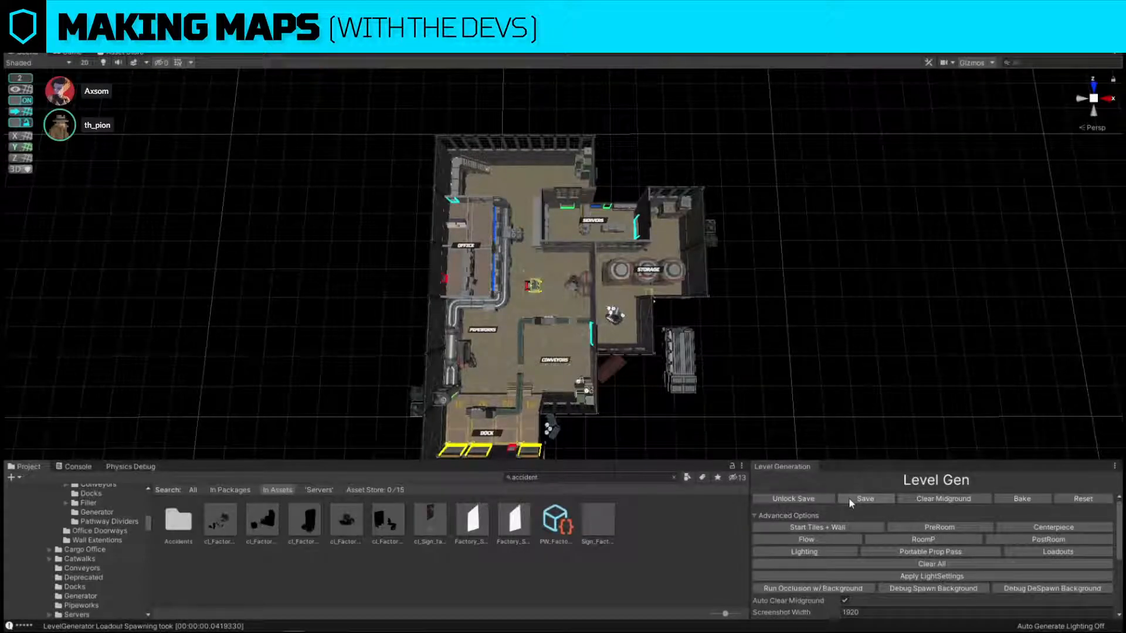
right_click_drag(840, 358, 849, 383)
key("s")
scroll(895, 523, "down", 5)
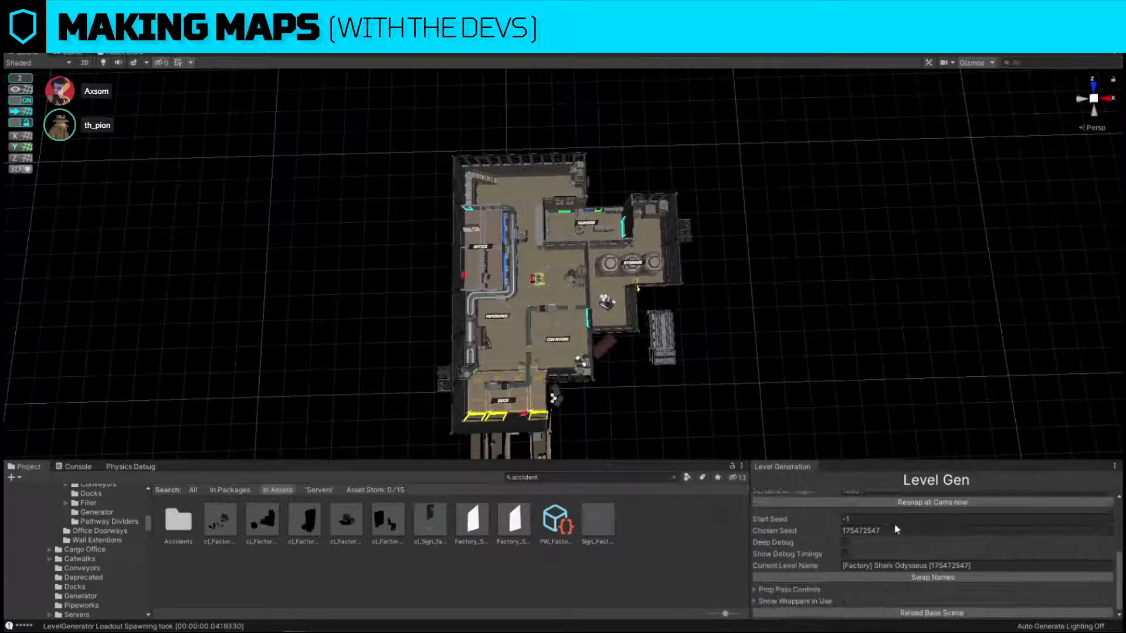
Try out alternative generated names for the level.
left_click(895, 577)
left_click(895, 578)
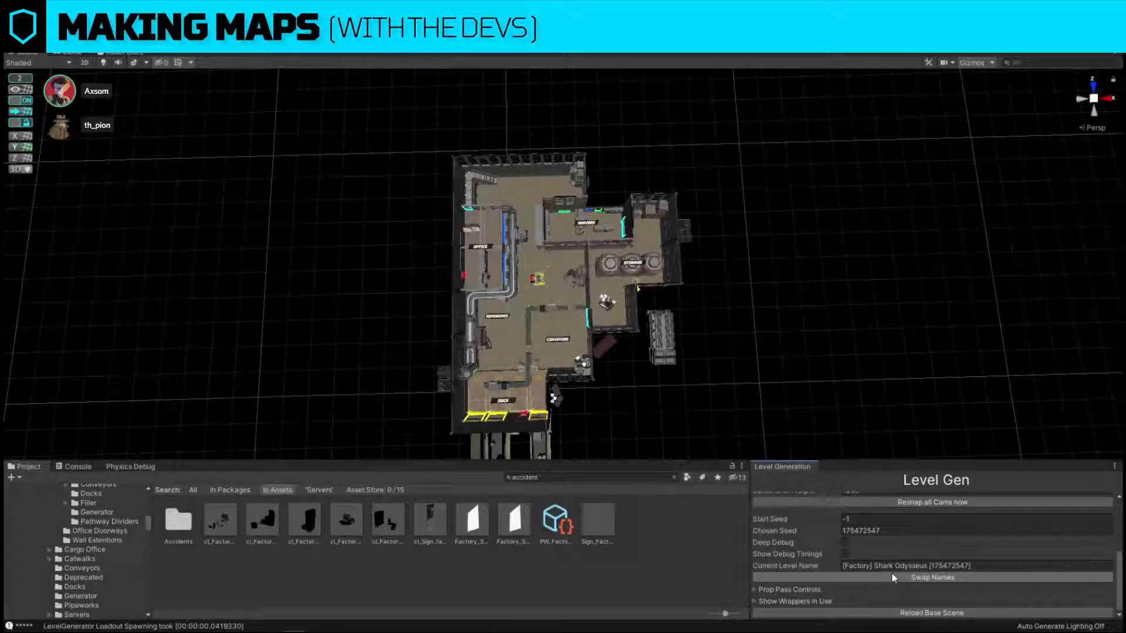
left_click(892, 577)
left_click(892, 576)
left_click(892, 576)
left_click(892, 578)
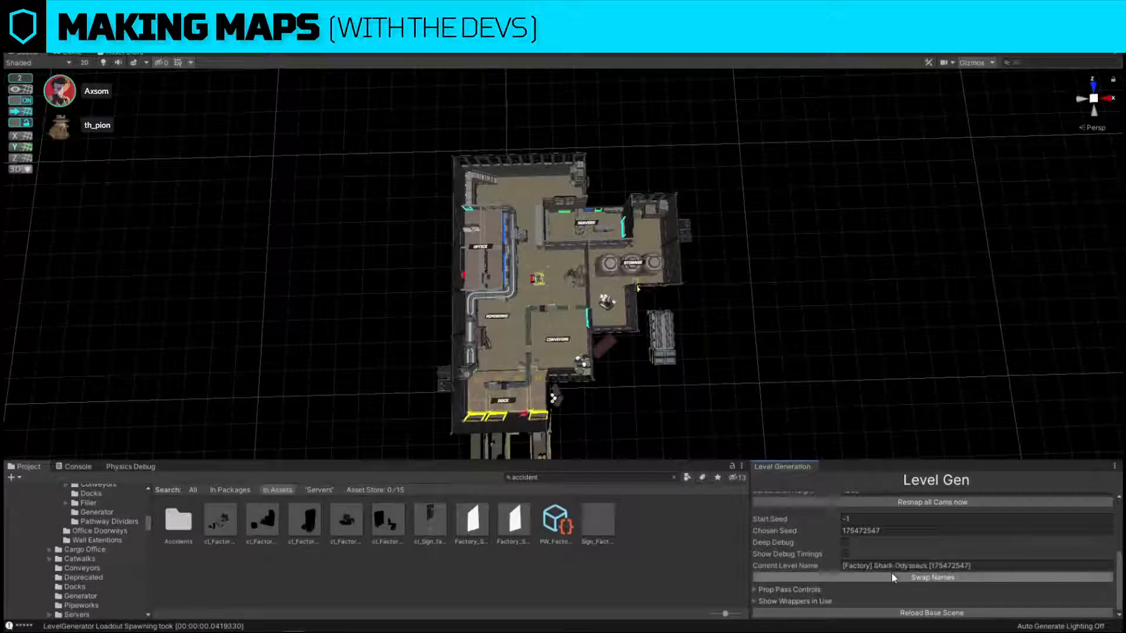
Reposition the whole factory building on the spawned outdoor background, shifting it towards the dock side, and clear the midground.
scroll(892, 573, "up", 4)
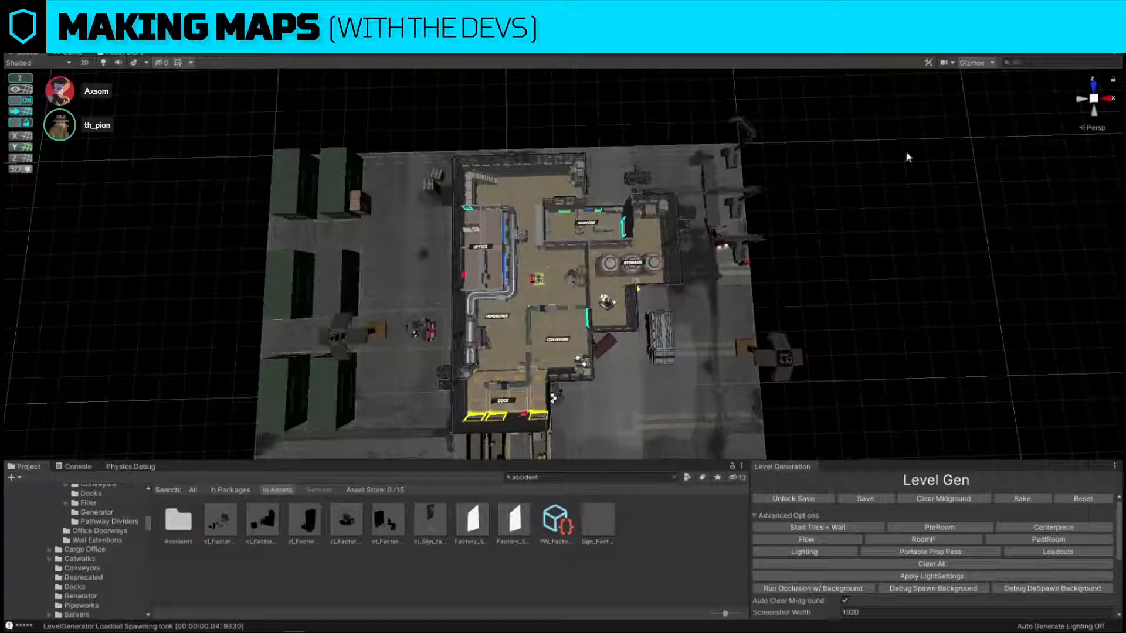
left_click(630, 222)
mouse_move(631, 223)
right_mouse_down()
mouse_move(666, 239)
mouse_move(635, 241)
right_mouse_up()
key("s")
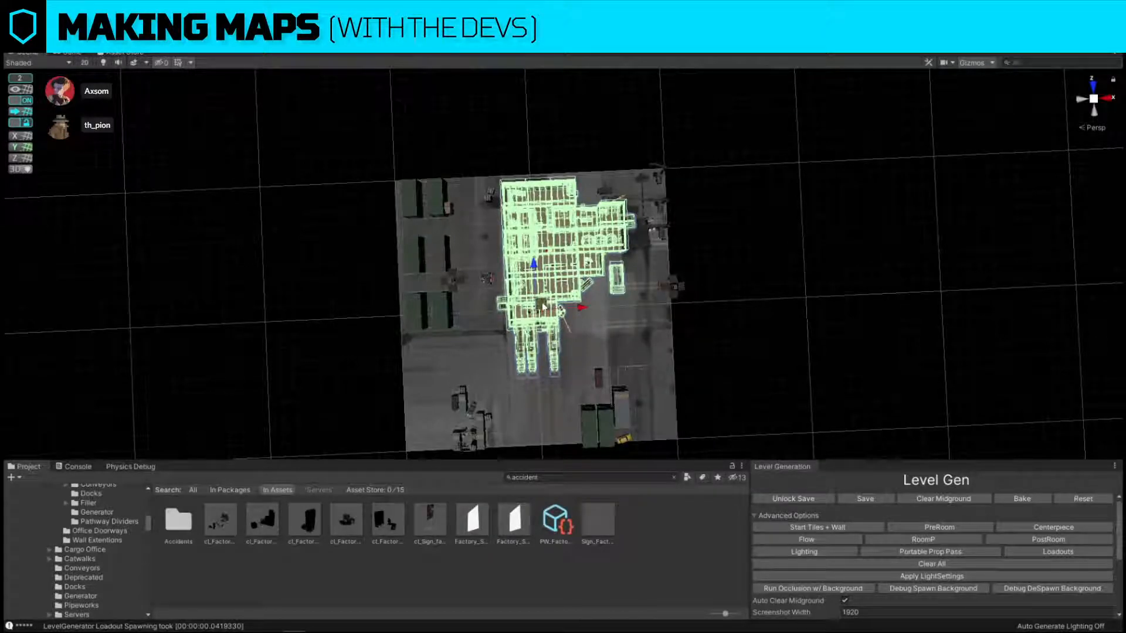
left_click_drag(543, 300, 527, 357)
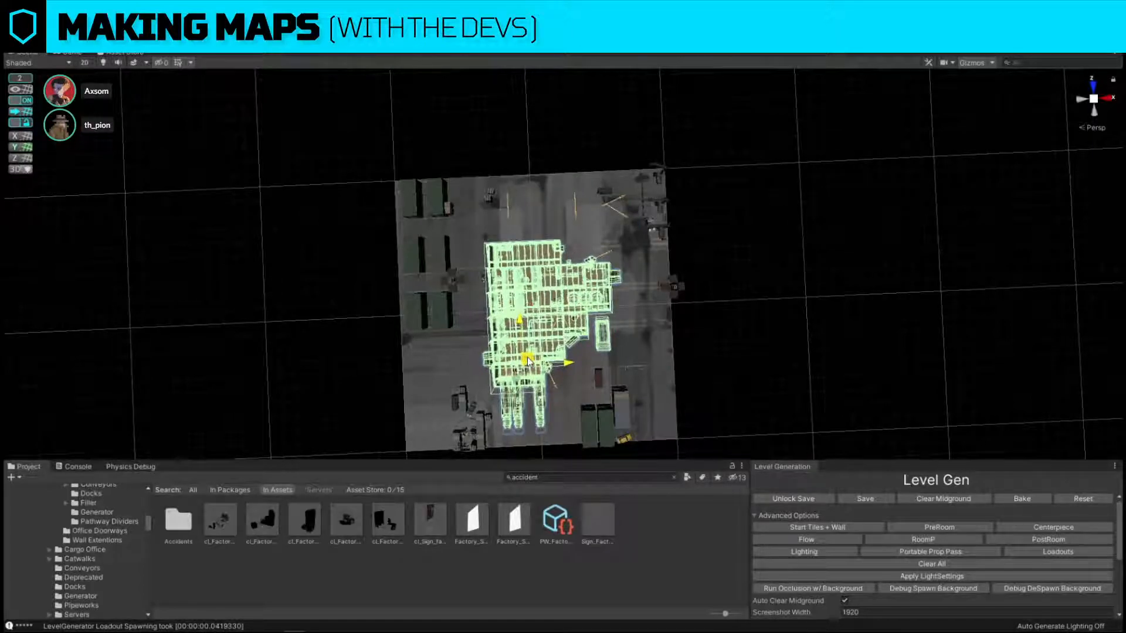
left_click(930, 497)
left_click_drag(522, 321, 523, 309)
Inspect the street props outside the factory, including the black trash bag and the trash can next to it.
left_click(678, 290)
right_click_drag(678, 290, 728, 194)
key("w")
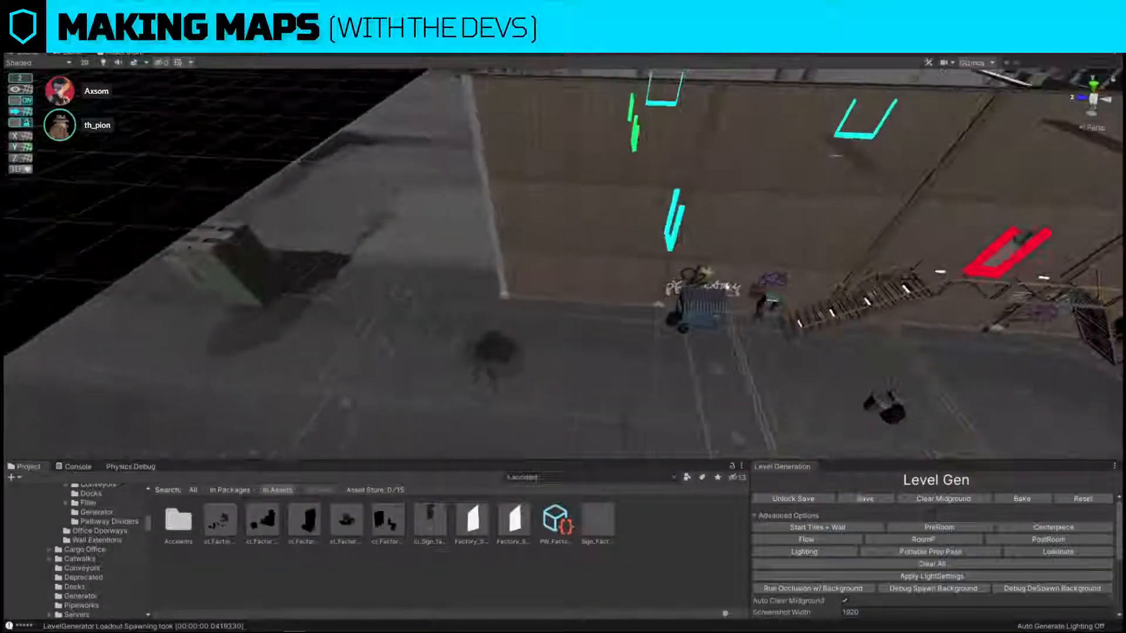
left_click(706, 307)
right_click_drag(706, 306, 598, 219)
left_click(766, 333)
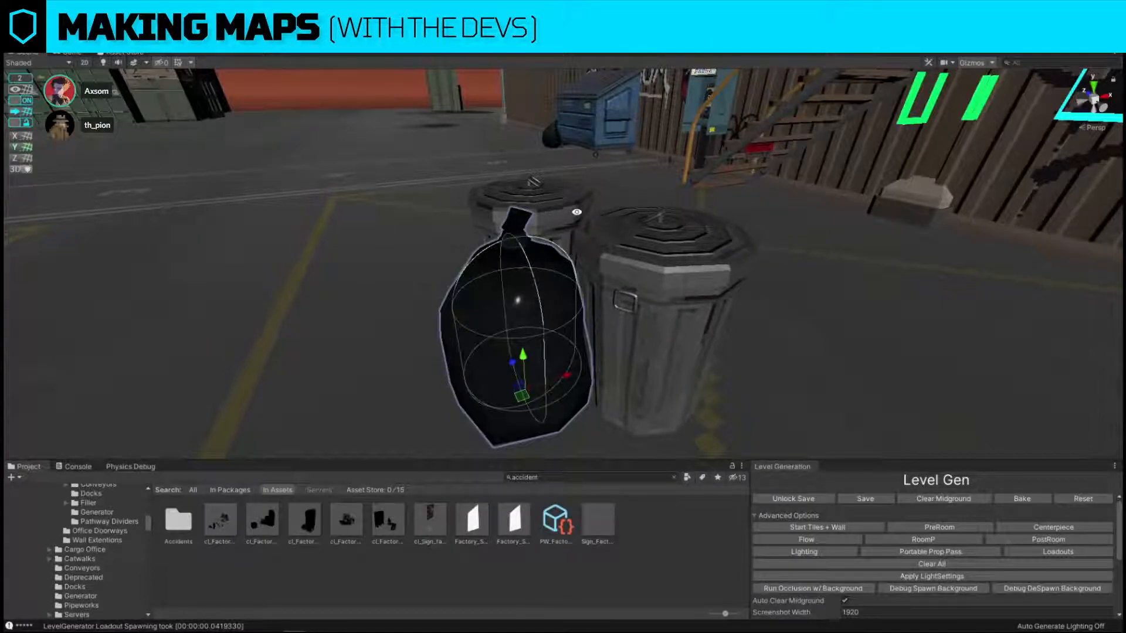
left_click(681, 276)
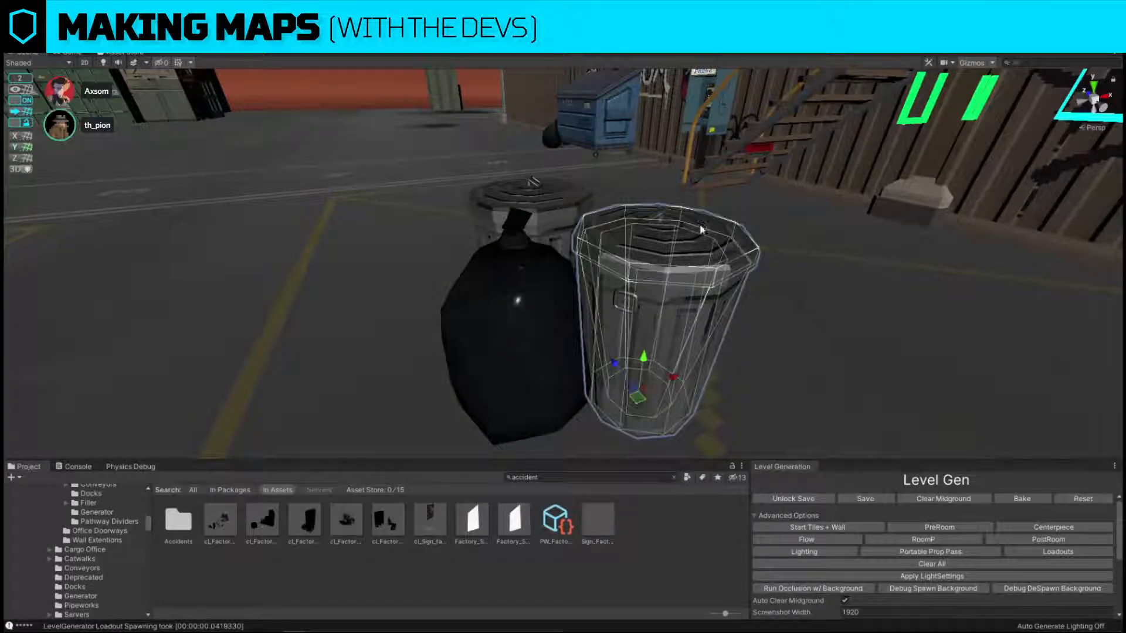
right_click_drag(700, 228, 768, 280)
Rotate the gun mounted on the rear roof of the armoured vehicle parked outside the factory.
left_click(652, 295)
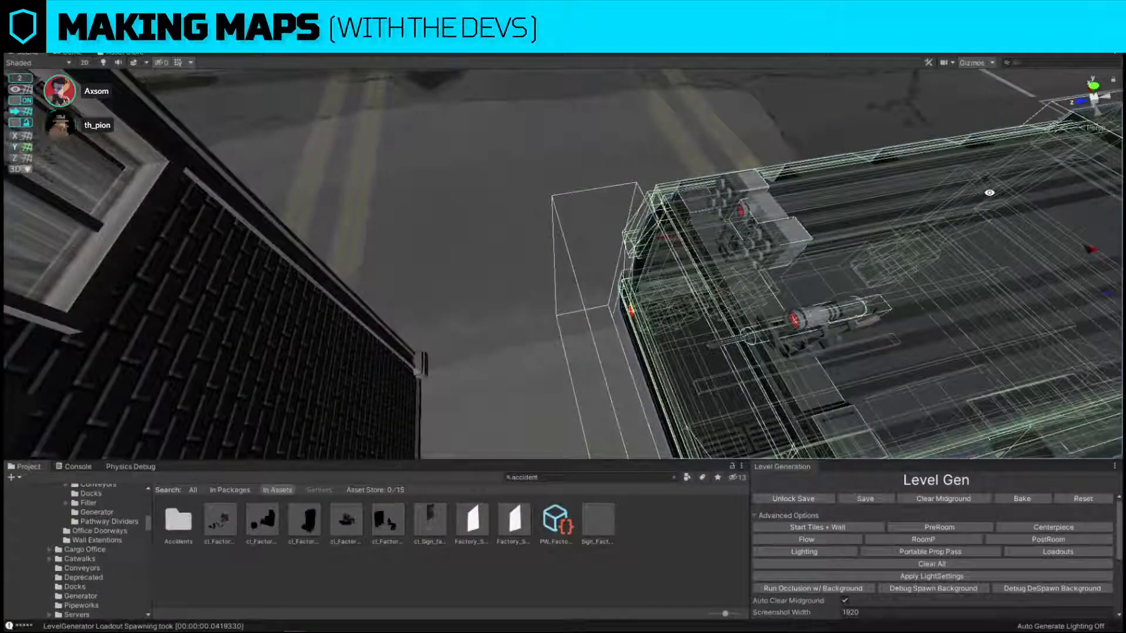
key("f")
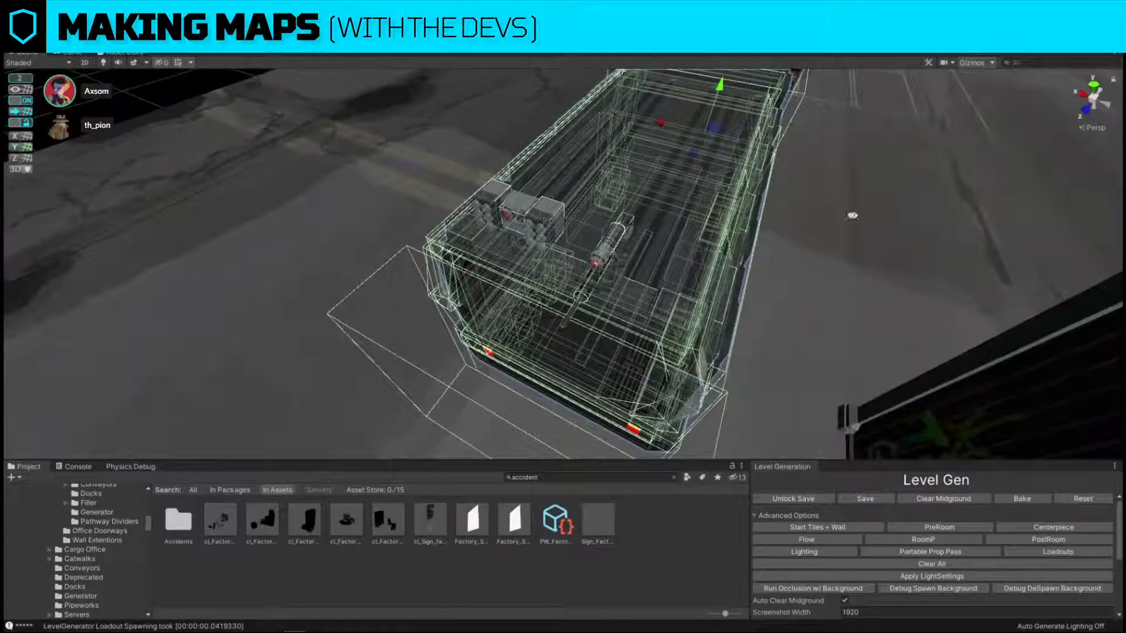
left_click(583, 288)
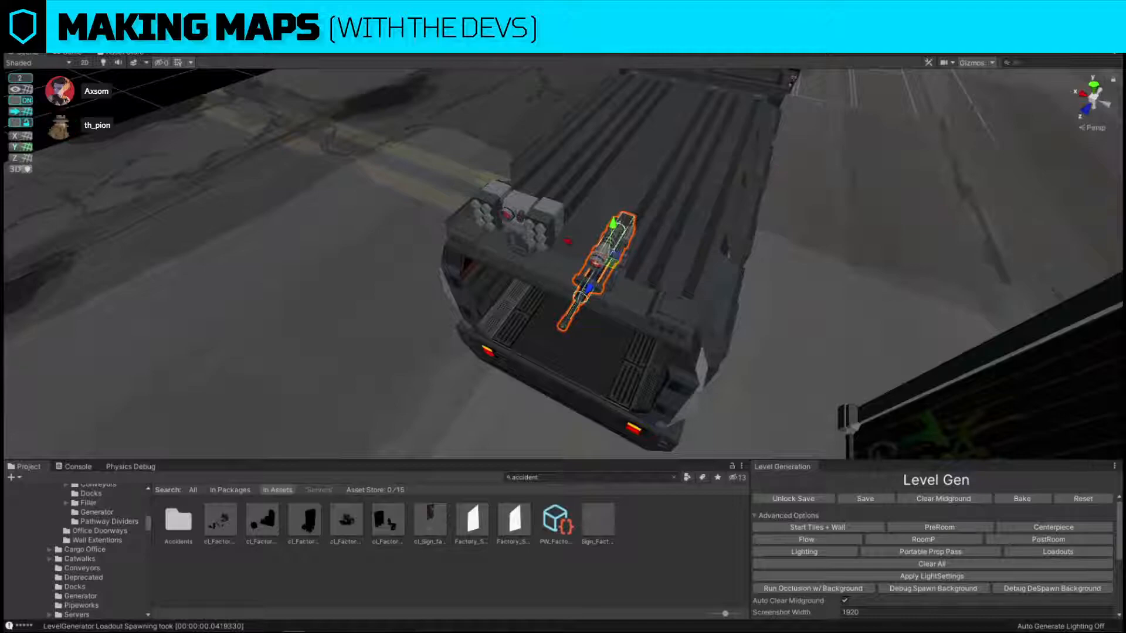
key("e")
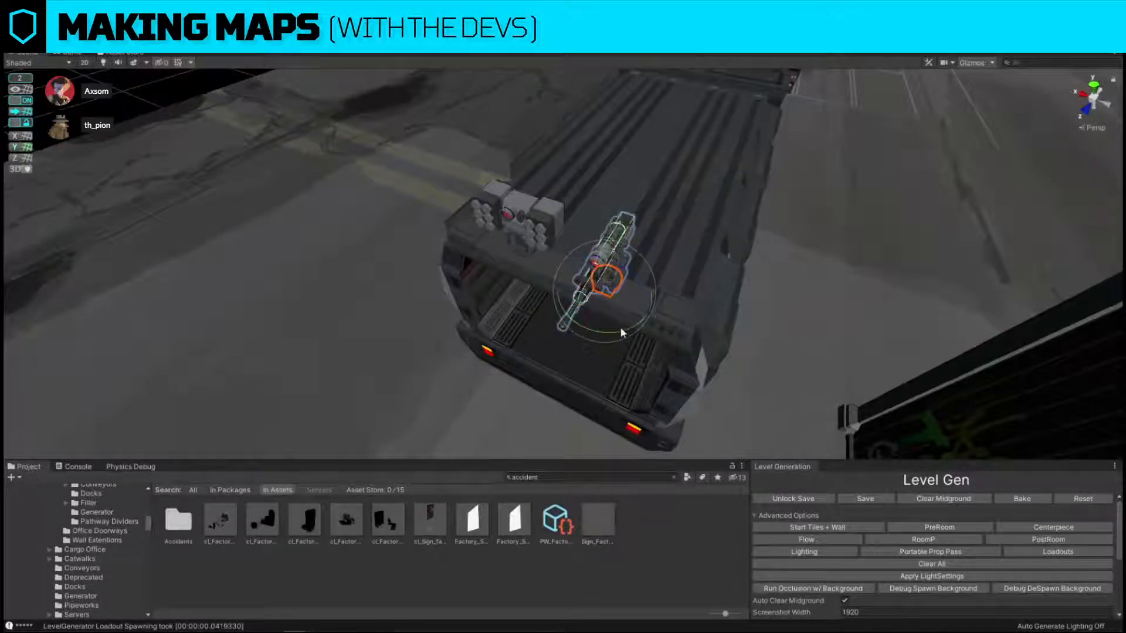
mouse_move(620, 326)
left_mouse_down()
mouse_move(988, 337)
mouse_move(934, 459)
mouse_move(324, 368)
mouse_move(1018, 306)
mouse_move(107, 382)
mouse_move(401, 395)
mouse_move(185, 343)
mouse_move(624, 350)
mouse_move(636, 331)
left_mouse_up()
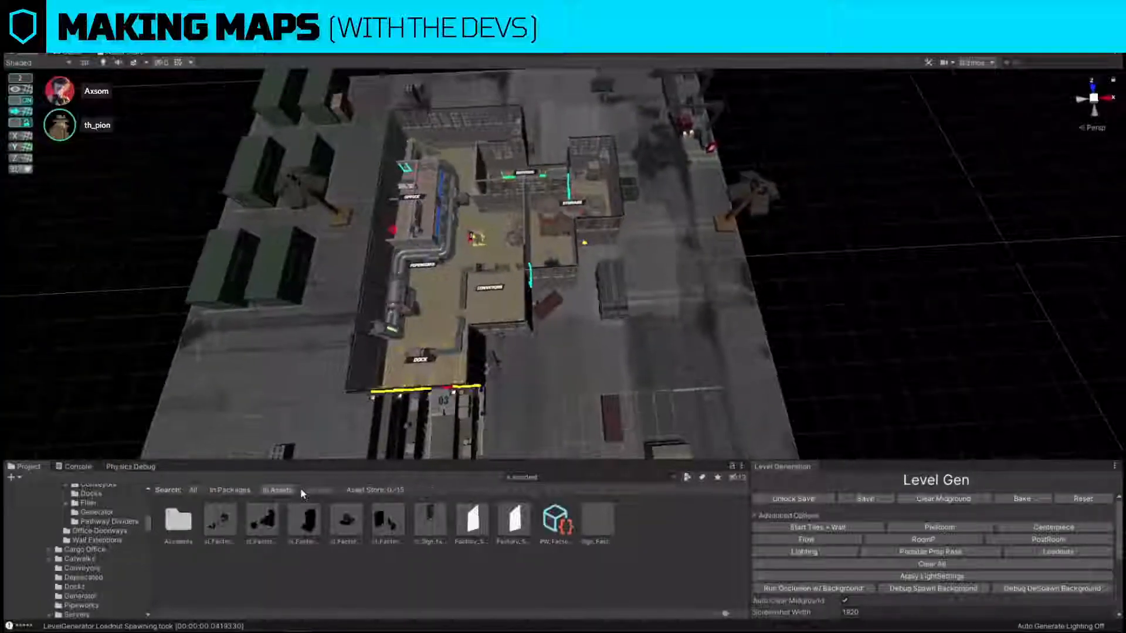
right_click_drag(781, 350, 764, 370)
key("w")
key("s")
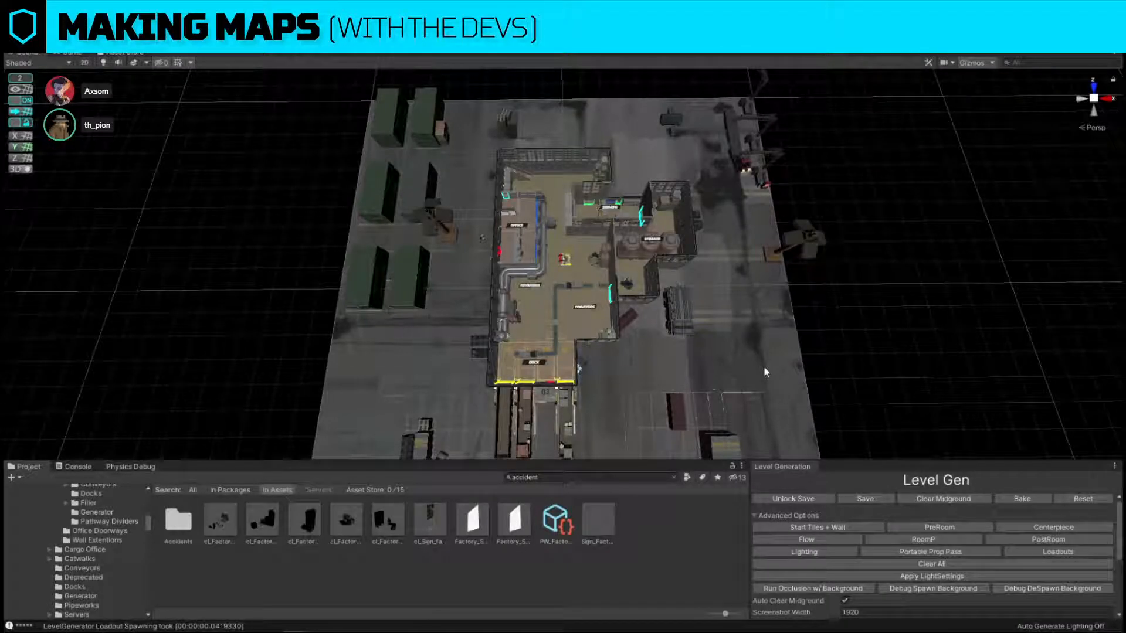
Save the current factory level scene.
right_click_drag(764, 370, 768, 397)
key("w")
key("s")
left_click(12, 23)
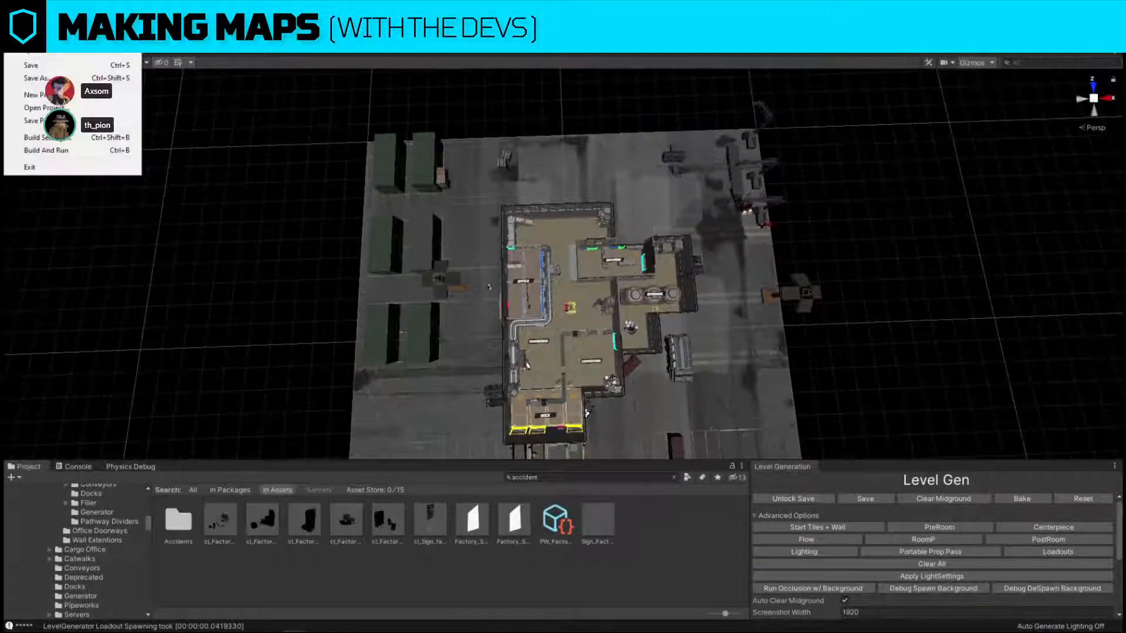
left_click(35, 66)
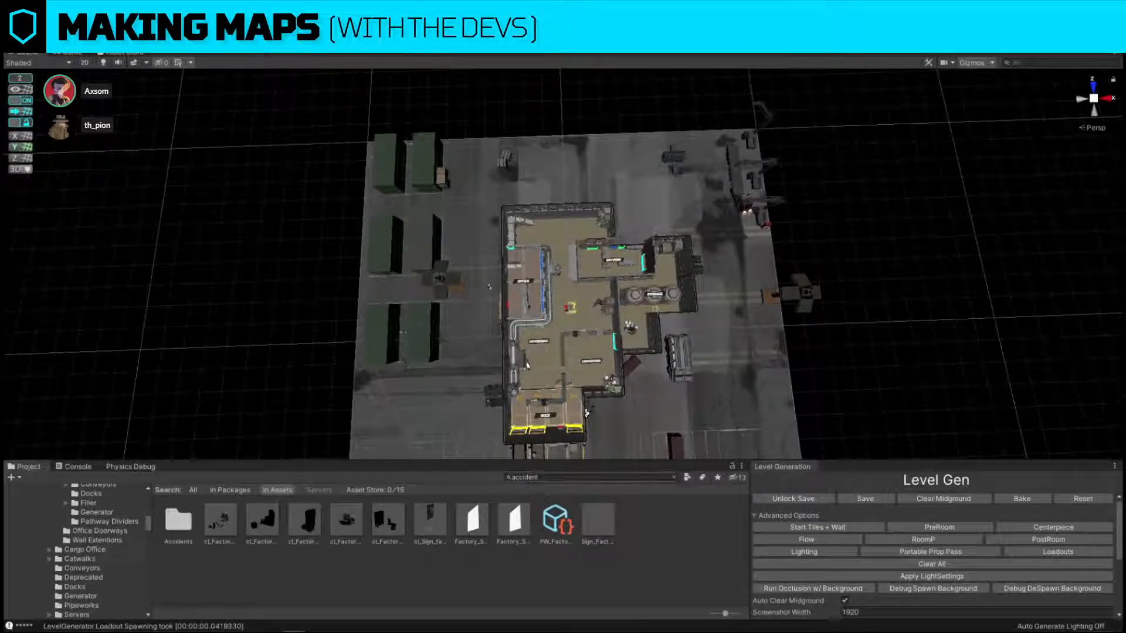
Search the project assets for "[factory]".
left_click(542, 477)
type("[fa")
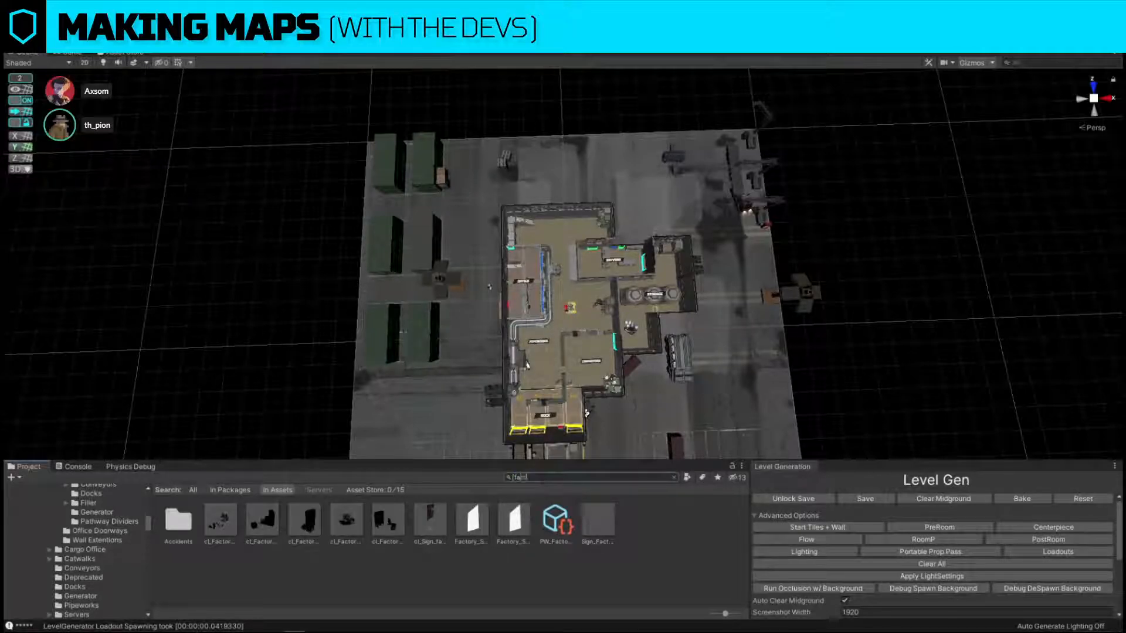
type("ctory]")
Look through the saved [Factory] scenes by name and open [Factory] Pegasus Hour.
left_click(184, 531)
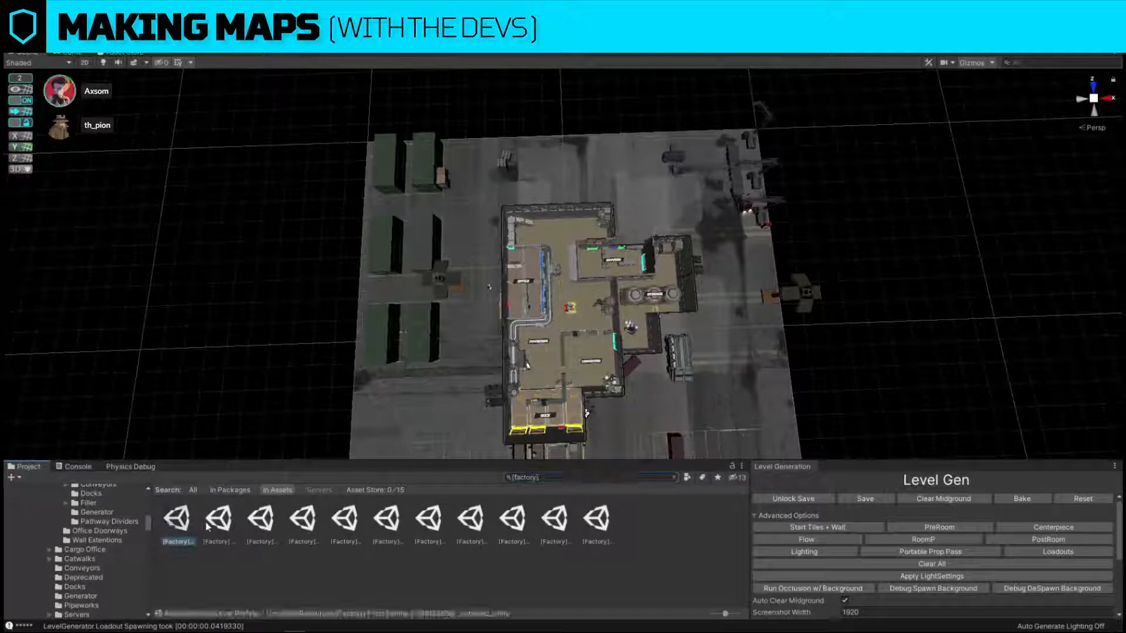
left_click(219, 520)
left_click(260, 519)
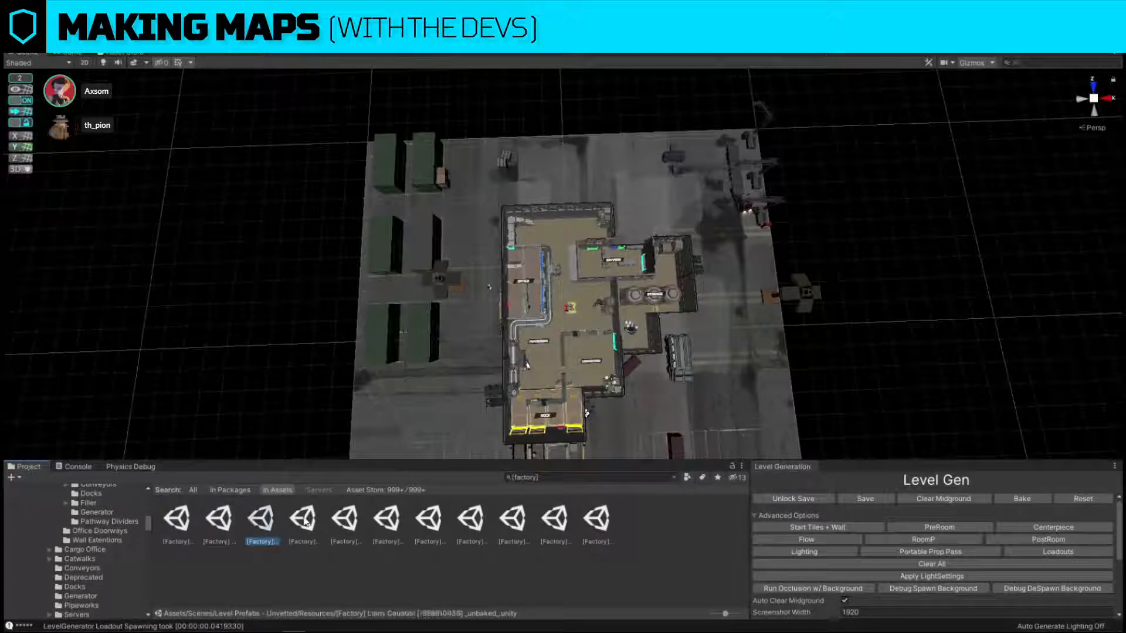
left_click(302, 519)
left_click(357, 521)
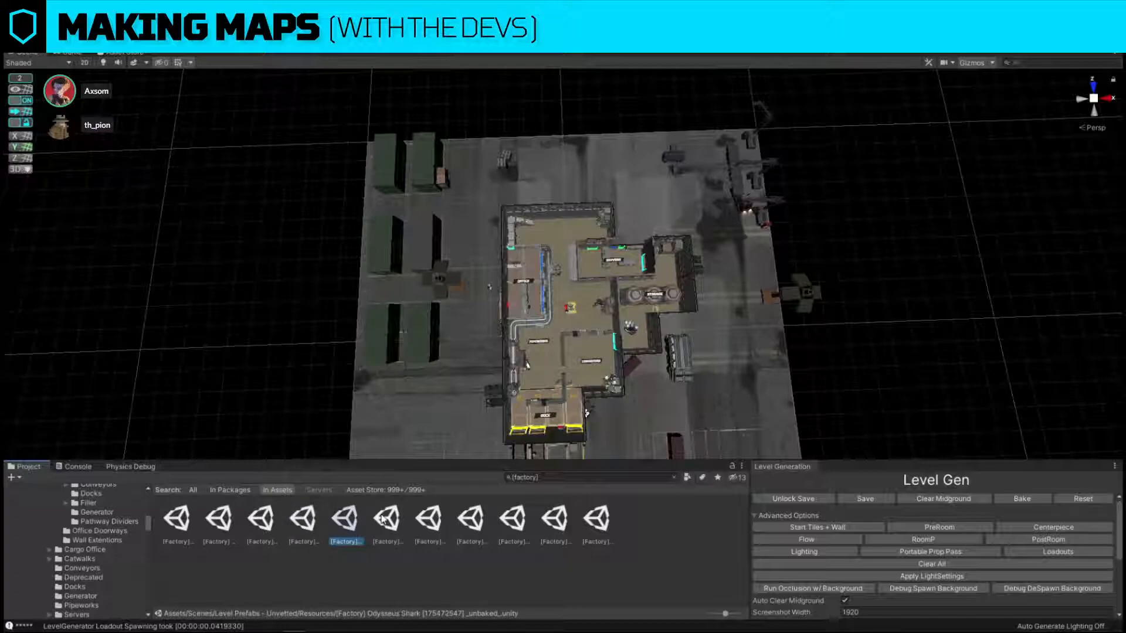
left_click(386, 519)
left_click(428, 519)
left_click(387, 516)
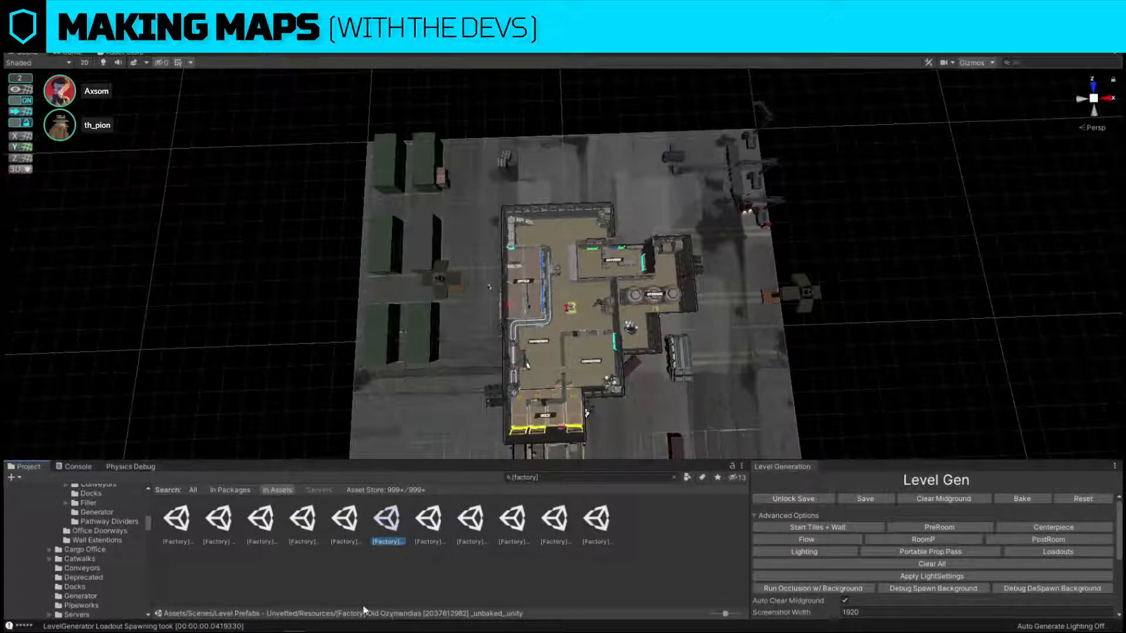
left_click(432, 519)
left_click(480, 523)
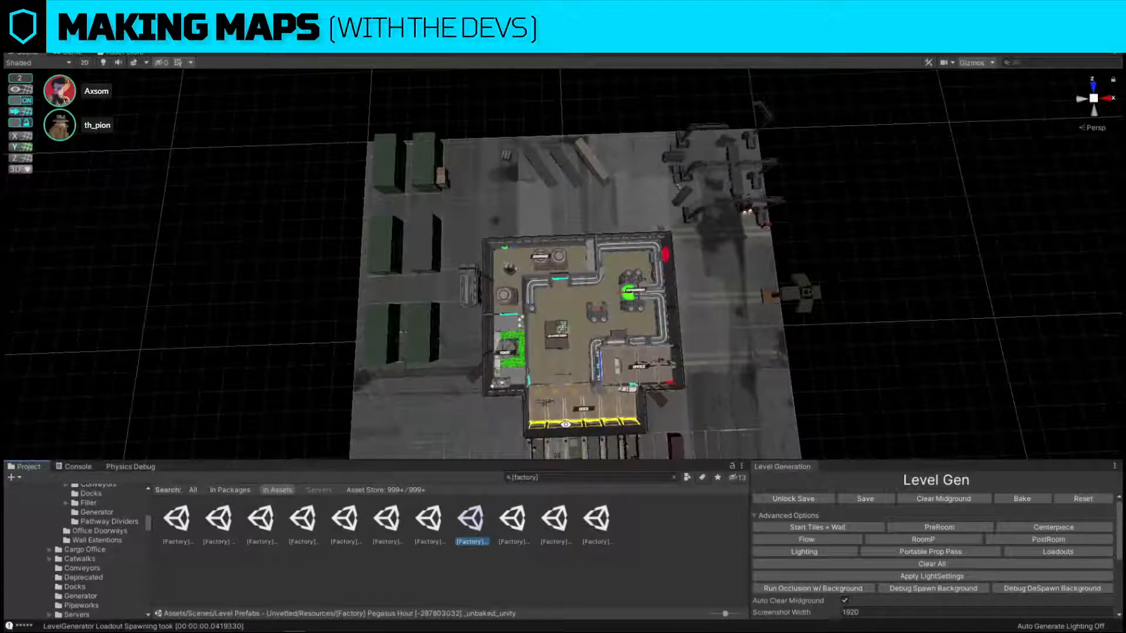
Duplicate the cyan doorway marker at the office stairs and move the copy to the shipping containers in No-Mans-Land.
right_click_drag(565, 424, 556, 207)
key("w")
key("w")
left_click(556, 206)
left_click(556, 206)
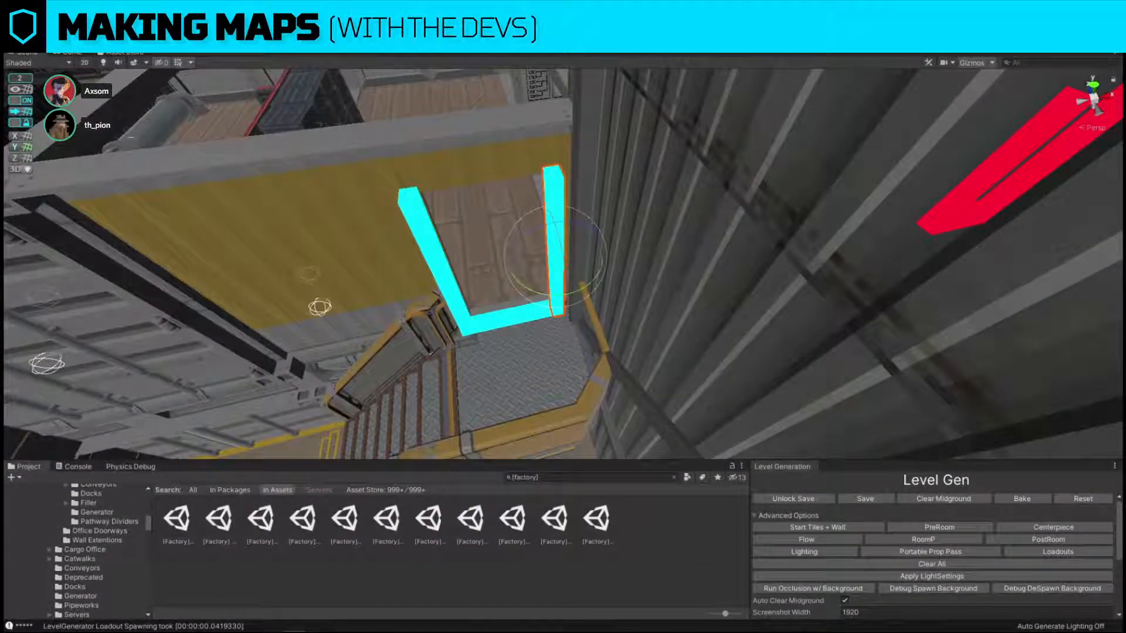
left_click(556, 206)
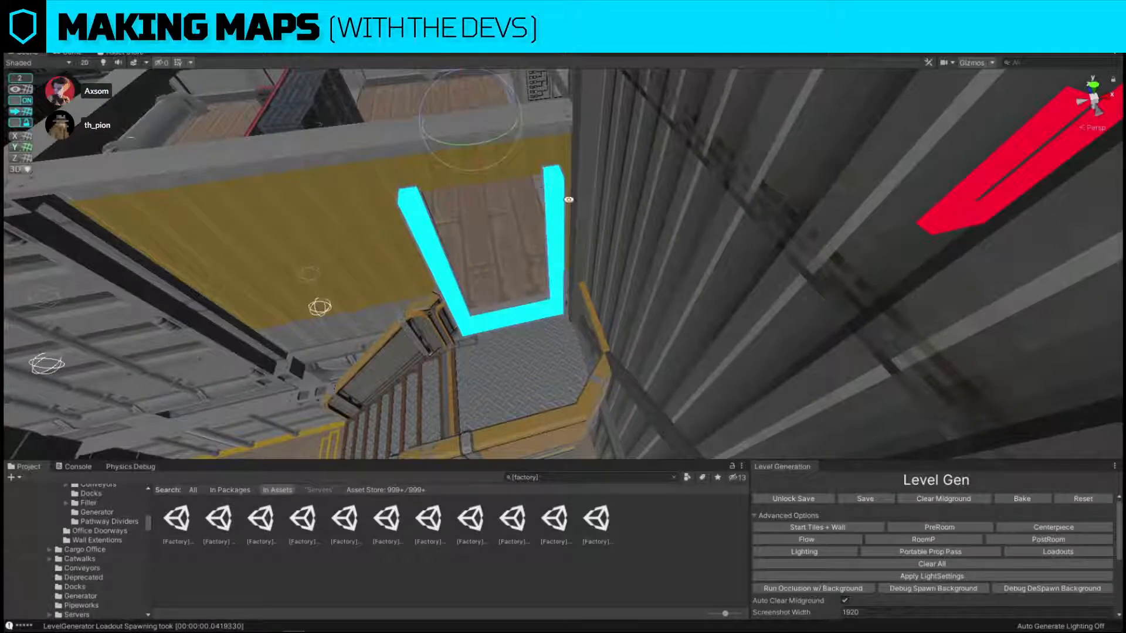
key("w")
key("s")
right_click_drag(569, 200, 697, 230)
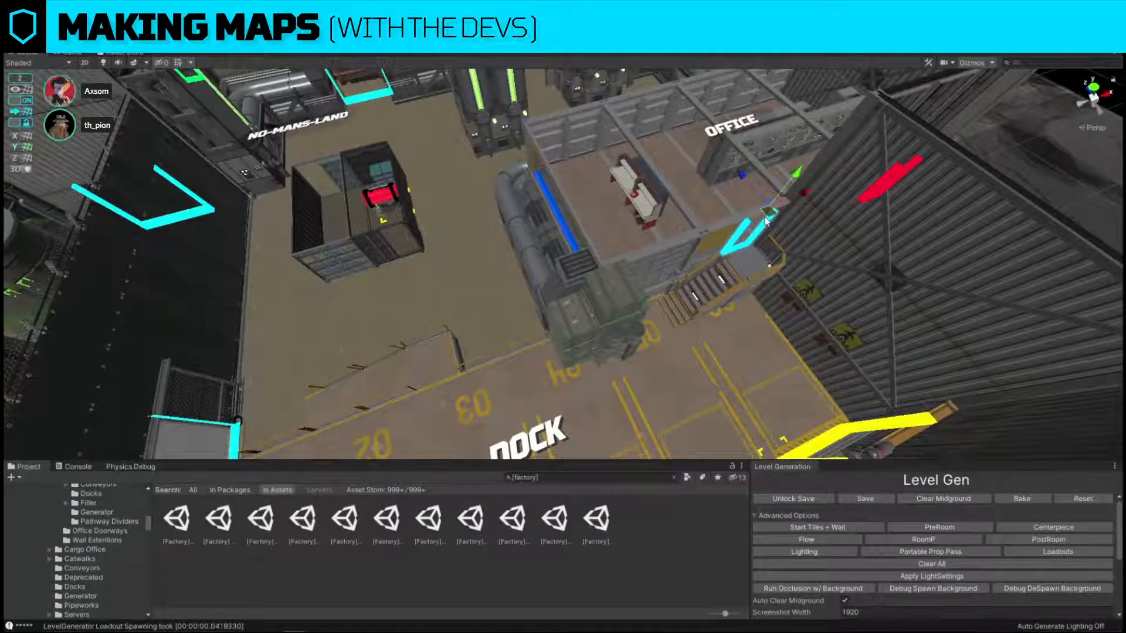
key("ctrl+d")
left_click_drag(766, 219, 369, 190)
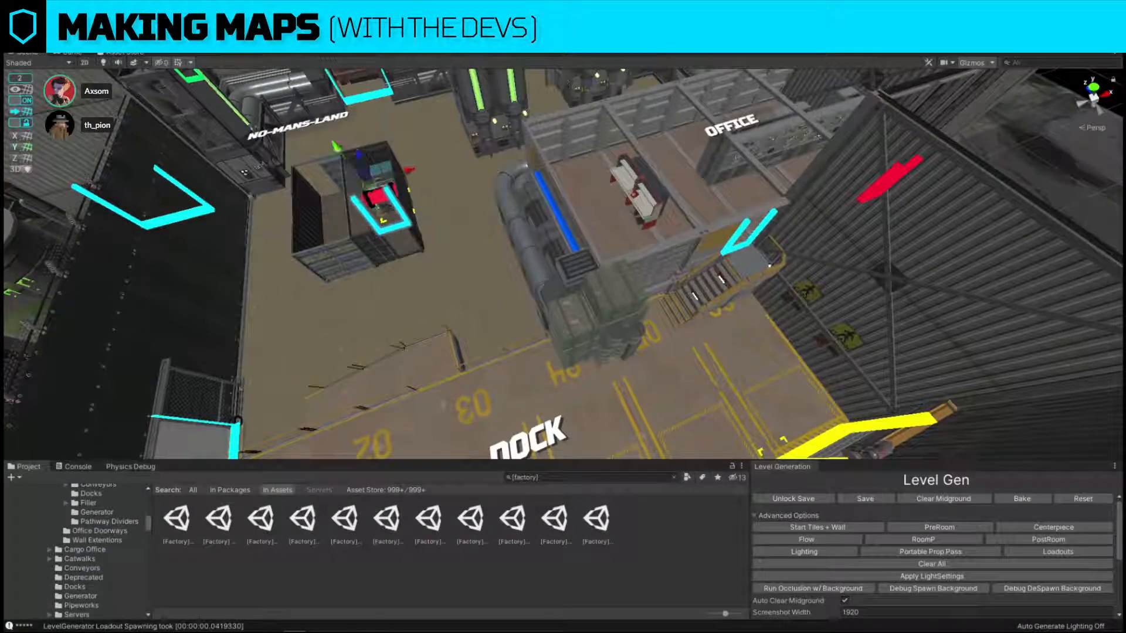
From a top view, move the copied marker onto the dock-facing edge of the dark container.
left_click(1094, 89)
left_click(1093, 124)
key("alt+f")
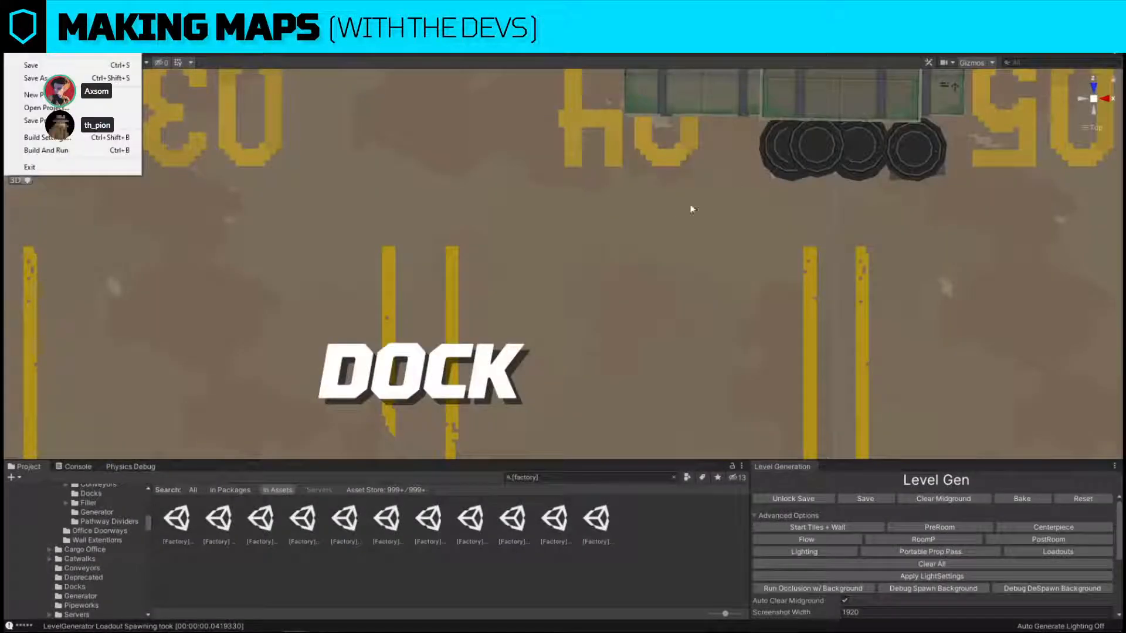
key("Escape")
key("f")
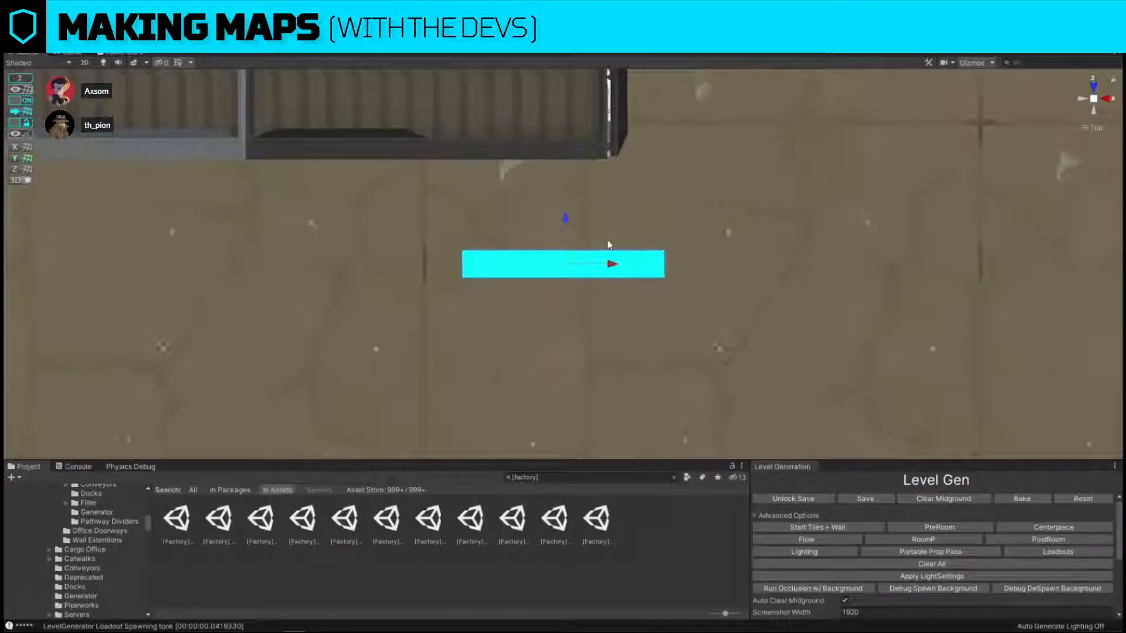
left_click_drag(578, 259, 578, 120)
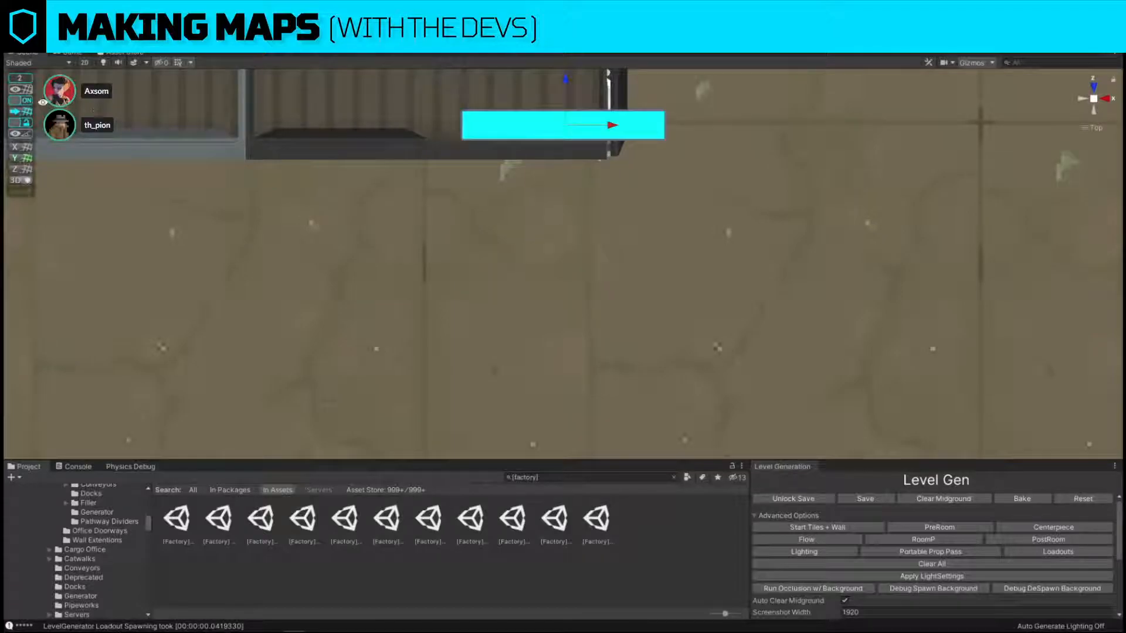
Turn off snapping and align the marker with the opening at the outer corner of the dark container's dock-facing end.
left_click(22, 101)
left_click_drag(346, 237, 350, 190, "alt")
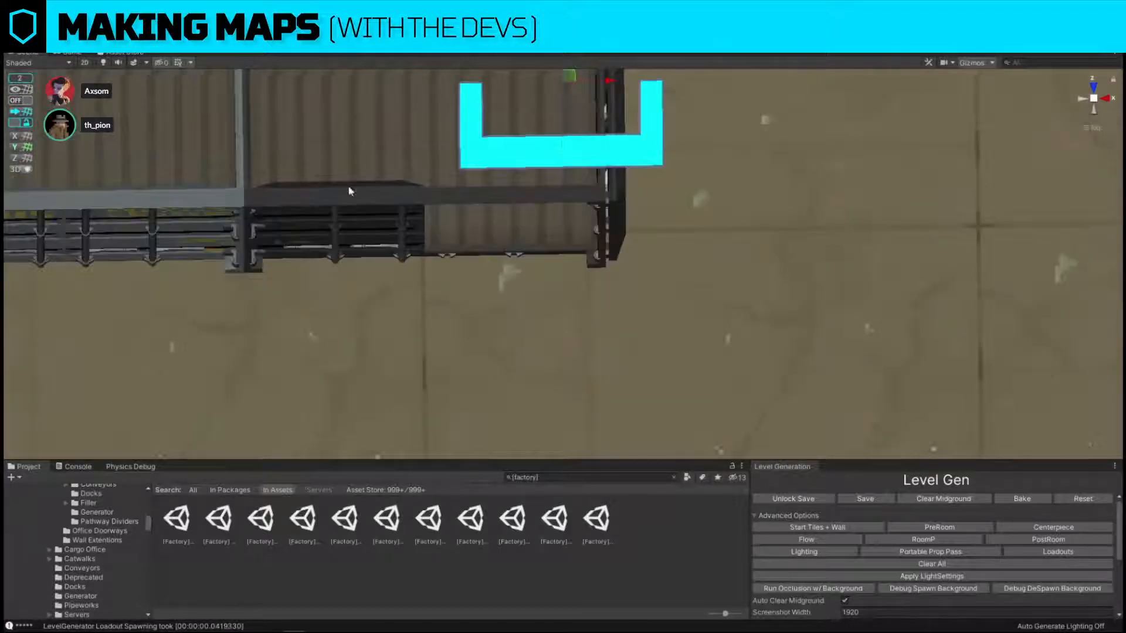
left_click(1094, 86)
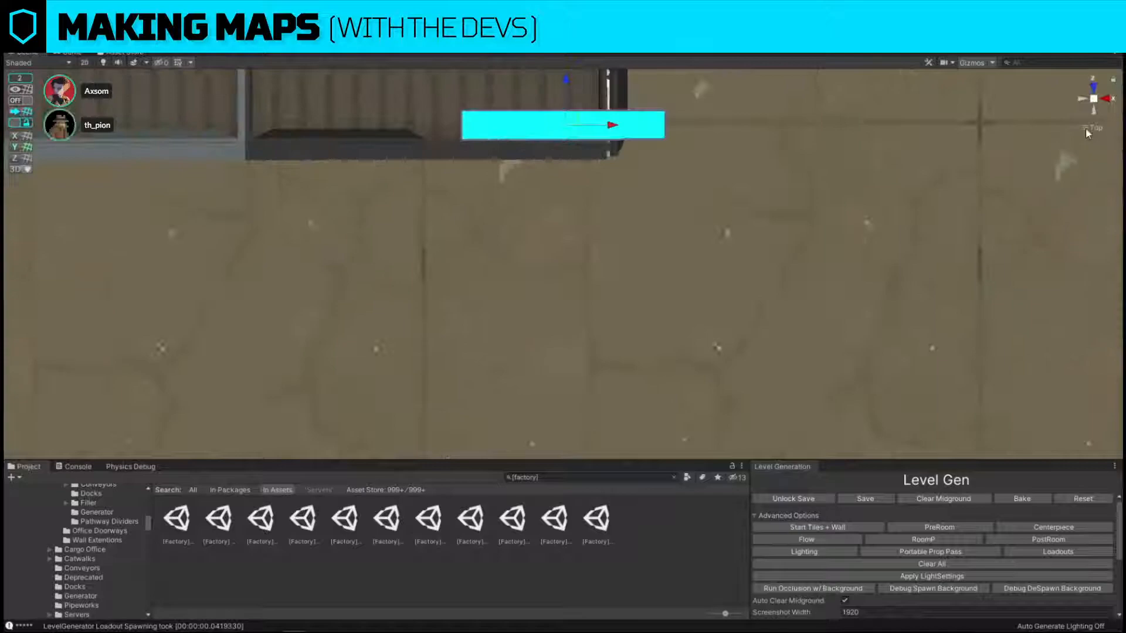
middle_click_drag(560, 113, 566, 274)
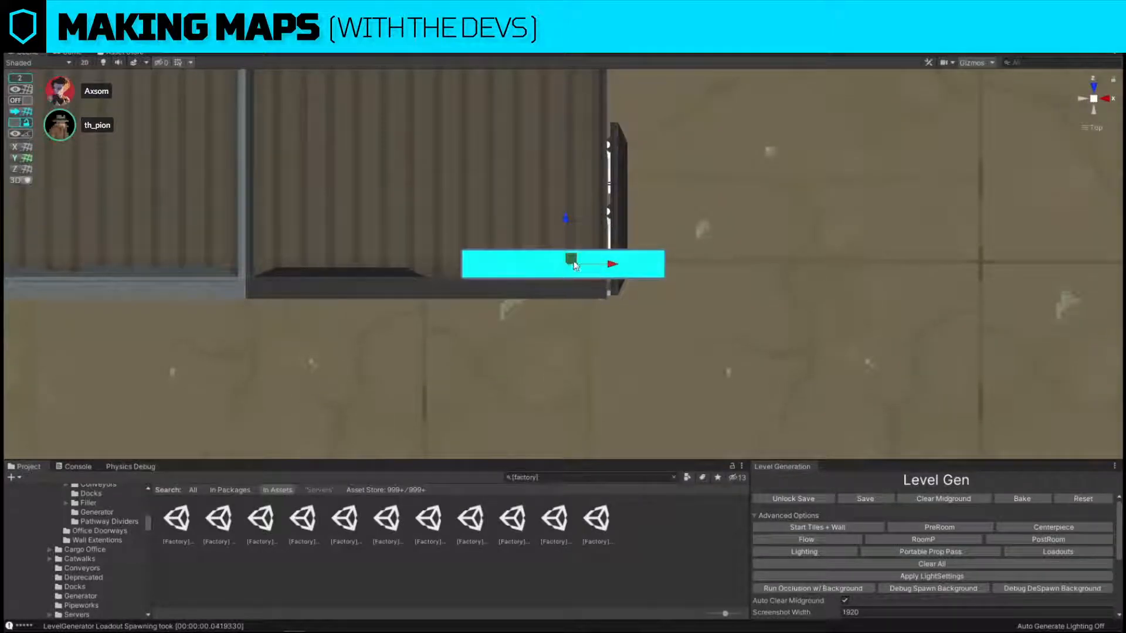
left_click_drag(574, 262, 515, 283)
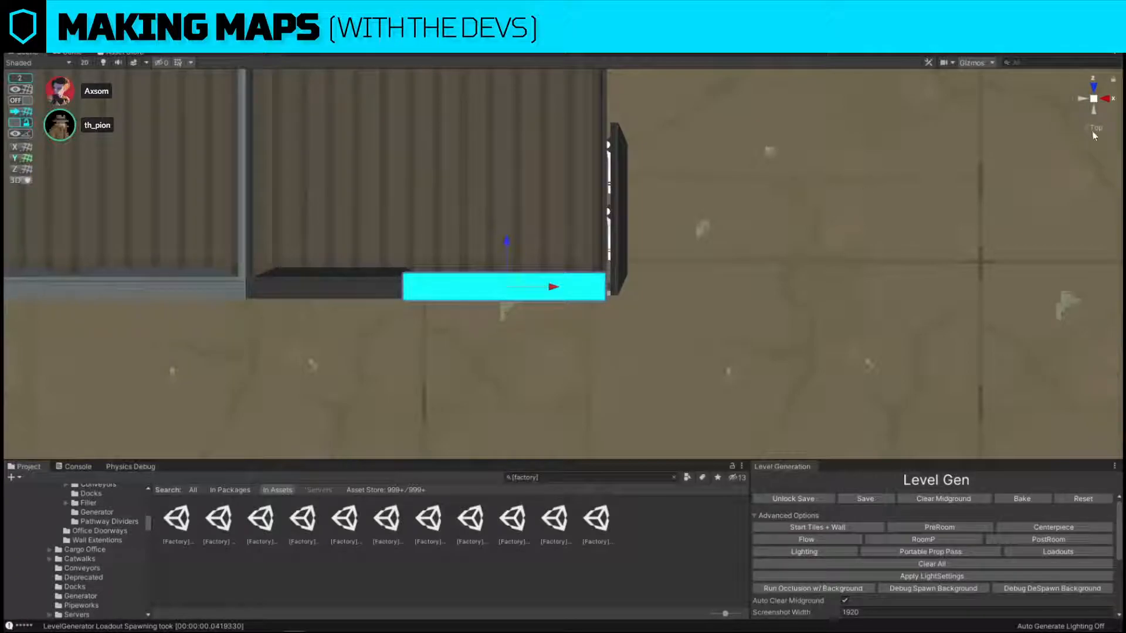
Lower the marker to floor level so that it frames the dark container's open doorway.
left_click(1094, 131)
right_click_drag(809, 352, 564, 138)
left_click_drag(567, 139, 567, 298)
right_click_drag(567, 305, 584, 348)
key("w")
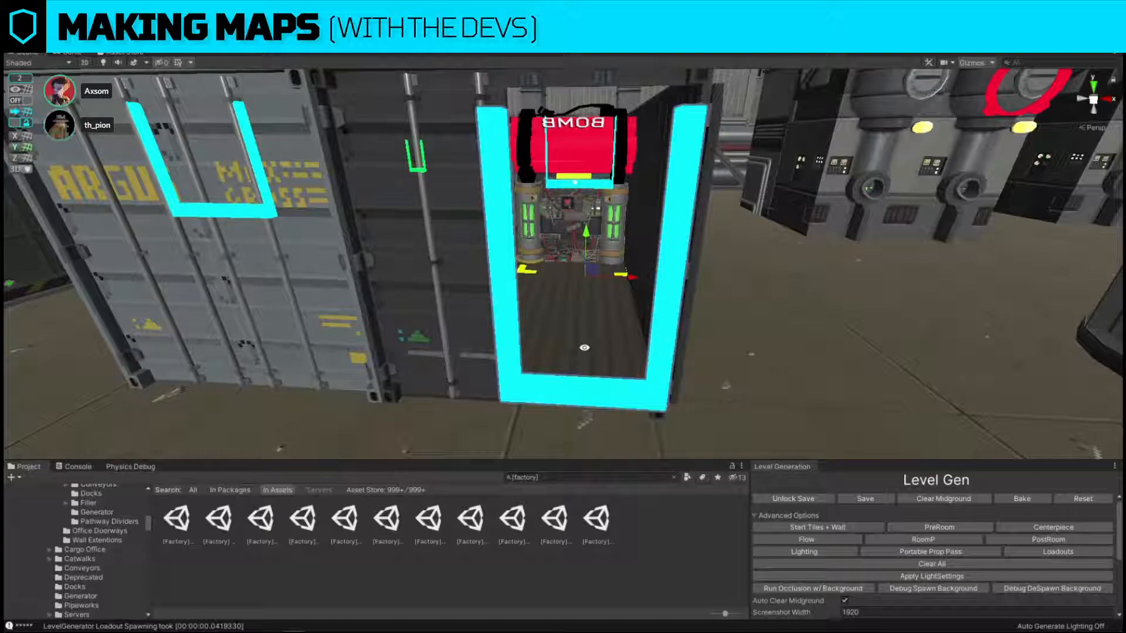
left_click_drag(542, 307, 611, 299, "alt")
scroll(611, 299, "down", 5)
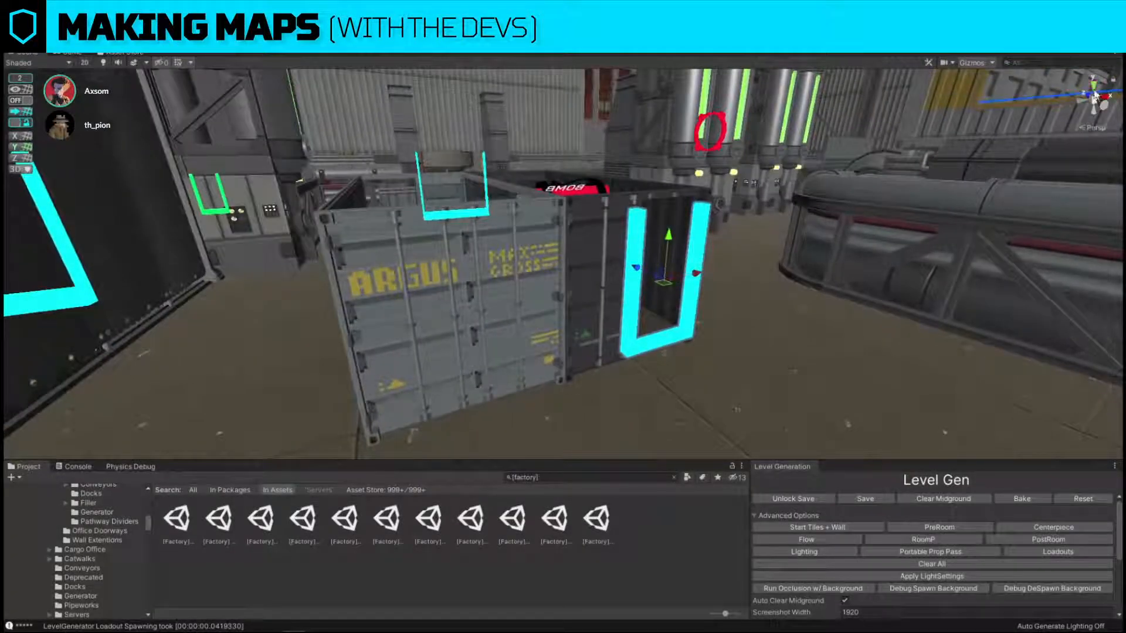
Duplicate the doorway marker and fit the copy to the opening at the far end of the adjoining grey container.
left_click(1095, 89)
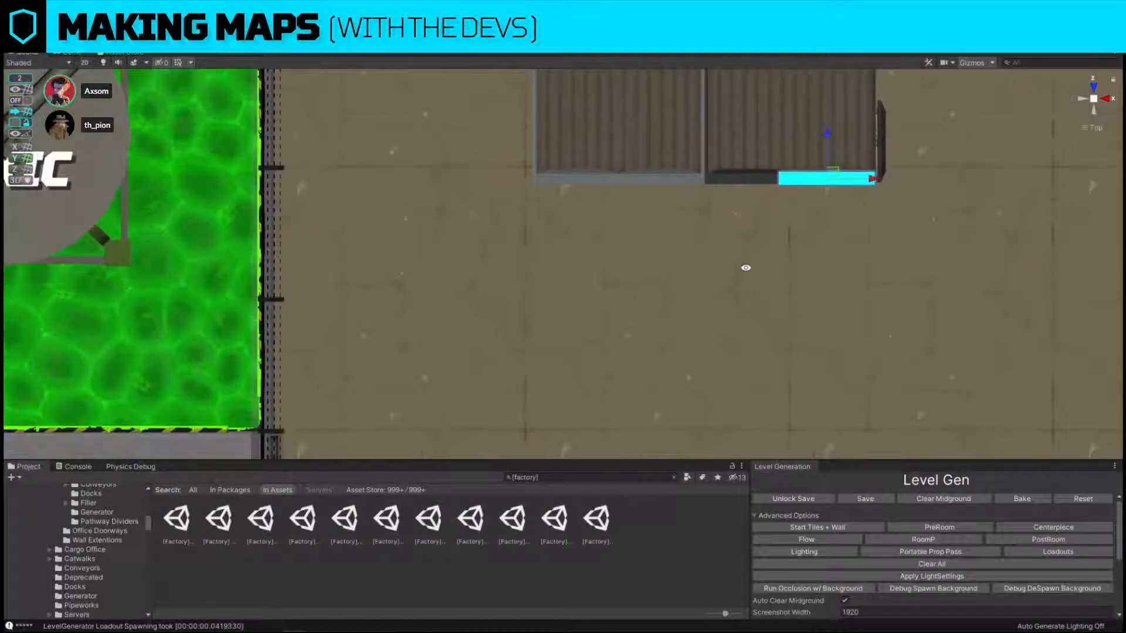
scroll(774, 238, "down", 5)
middle_click_drag(892, 132, 759, 263, "alt")
key("ctrl+d")
left_click_drag(684, 330, 551, 107)
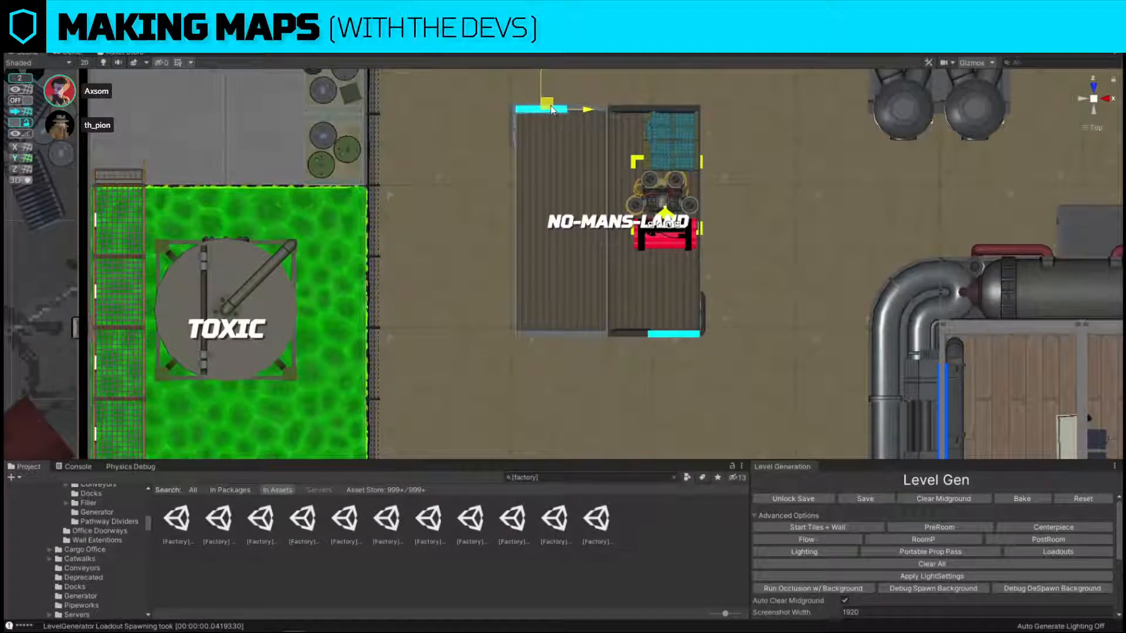
scroll(551, 108, "up", 10)
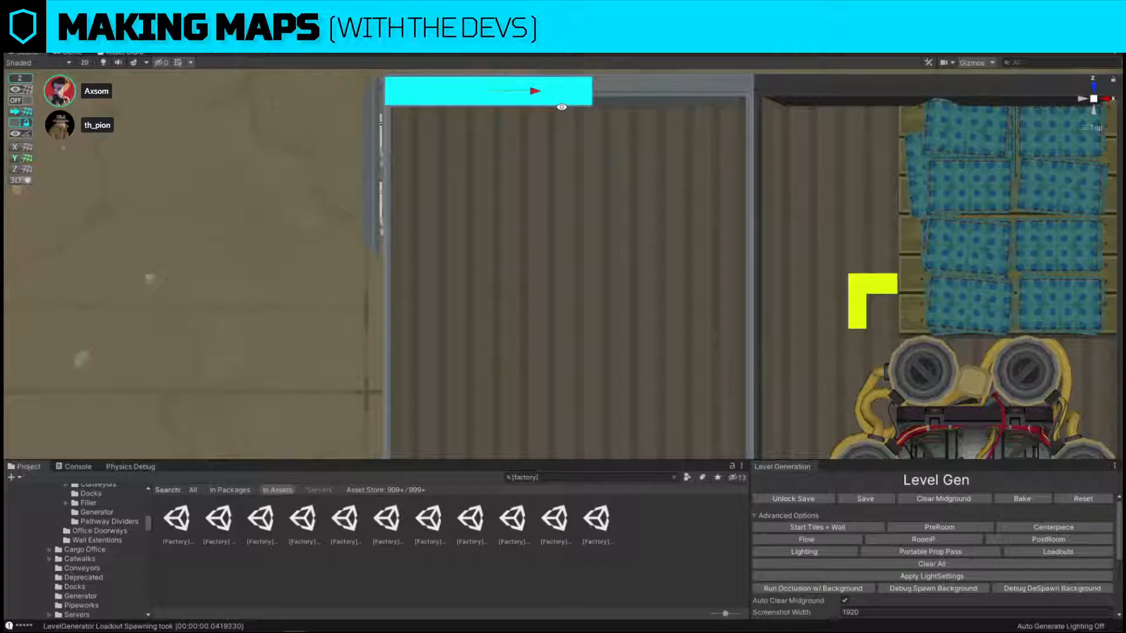
mouse_move(649, 138)
right_mouse_down()
mouse_move(651, 199)
mouse_move(667, 152)
right_mouse_up()
right_click_drag(623, 259, 671, 236)
scroll(702, 217, "down", 4)
scroll(704, 221, "down", 5)
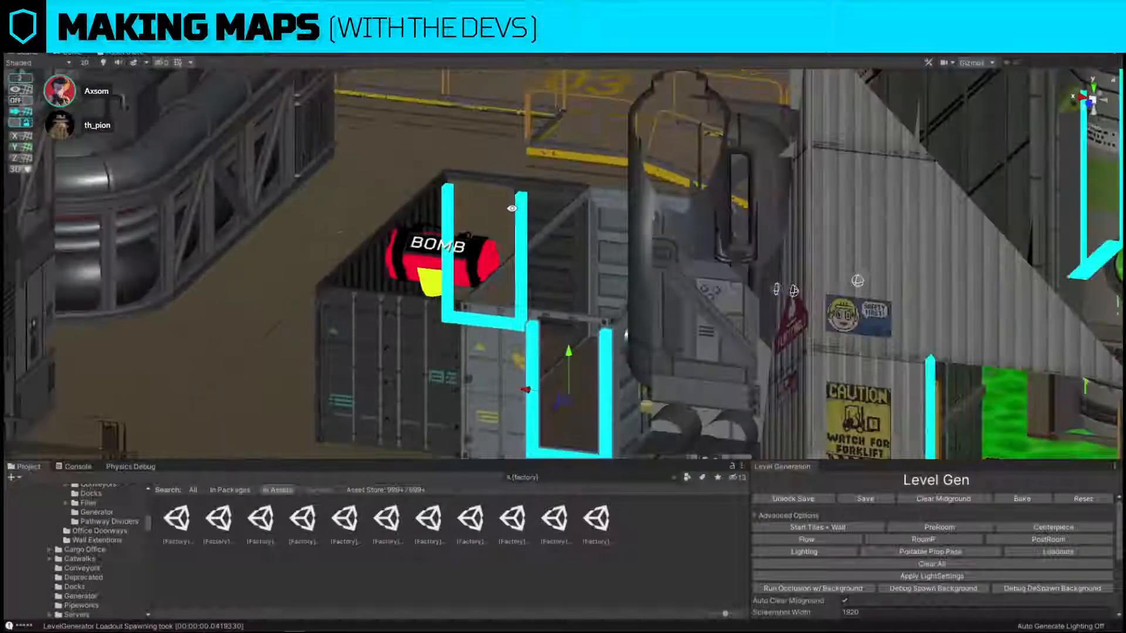
Examine the marked container doorways and the surrounding rooms, comparing perspective and isometric views.
scroll(703, 221, "up", 3)
scroll(703, 222, "down", 3)
right_click_drag(516, 282, 1086, 166)
right_click_drag(859, 178, 769, 202)
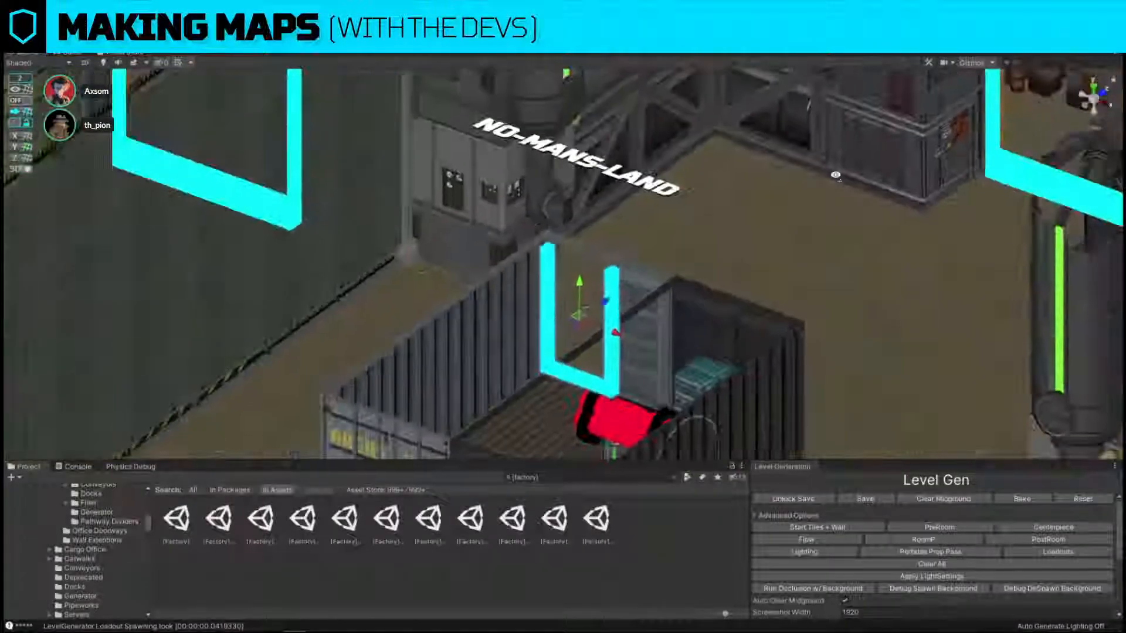
left_click(1092, 129)
left_click(1092, 129)
left_click(1091, 129)
left_click(1091, 129)
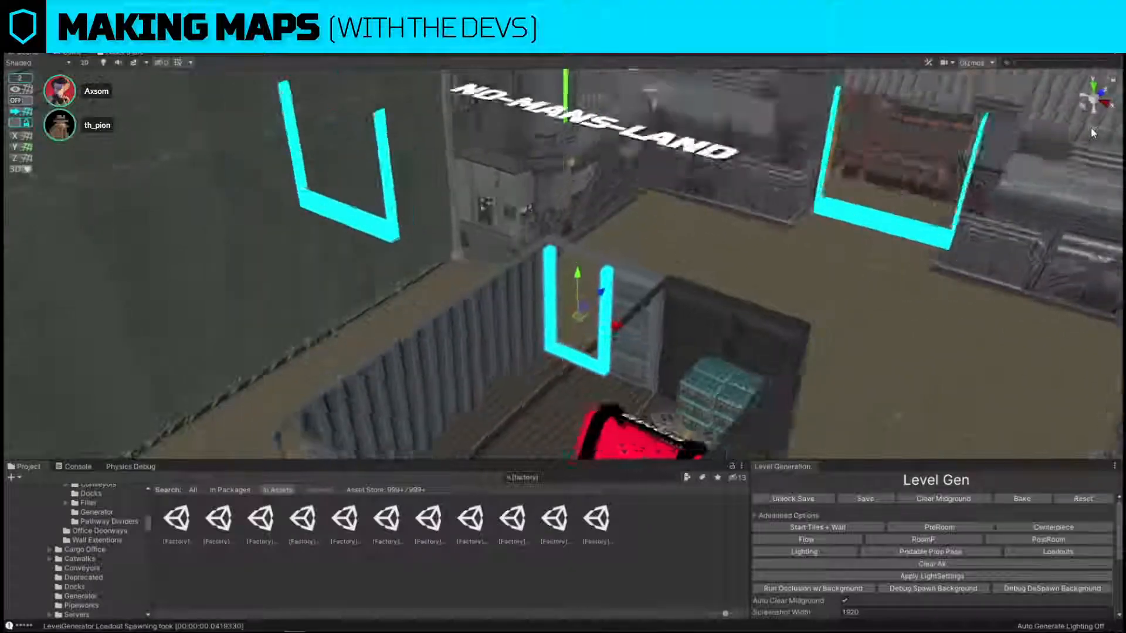
left_click(1091, 130)
left_click(1091, 130)
scroll(1079, 141, "down", 5)
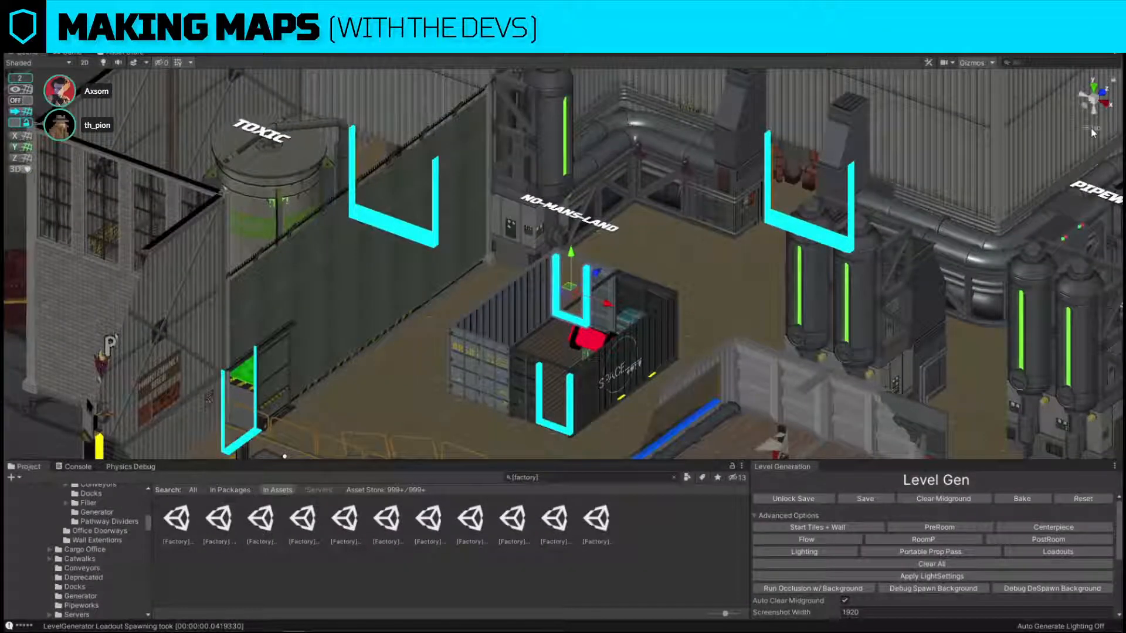
left_click(1092, 129)
left_click(1091, 129)
left_click(1092, 129)
left_click(1092, 129)
left_click(1091, 129)
left_click(1092, 129)
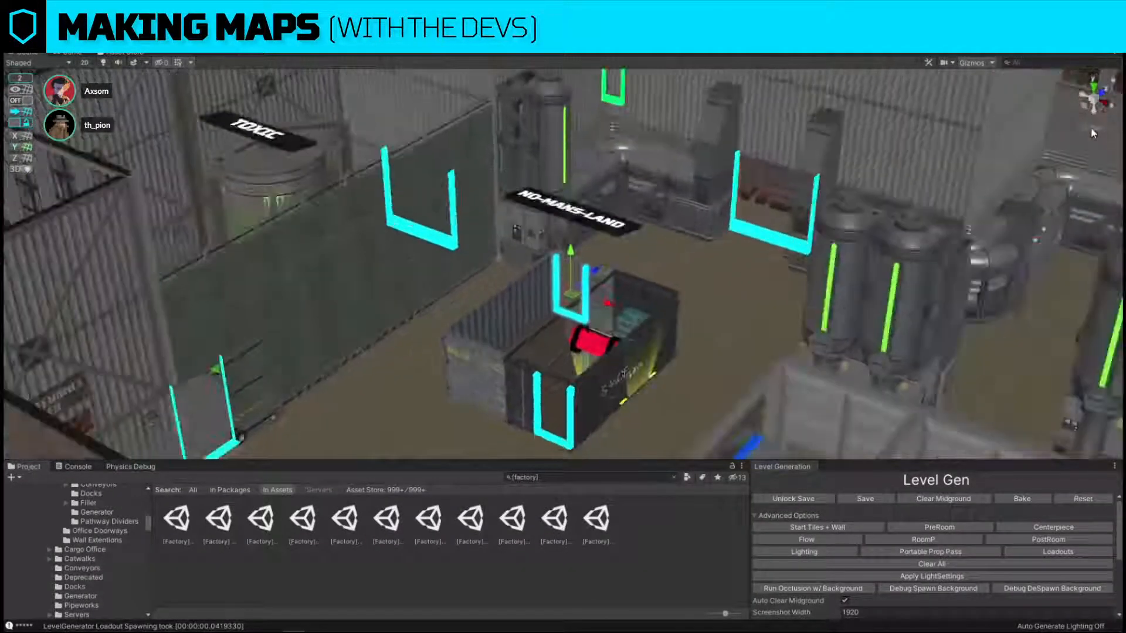
left_click(1091, 129)
left_click(1092, 129)
scroll(631, 244, "down", 2)
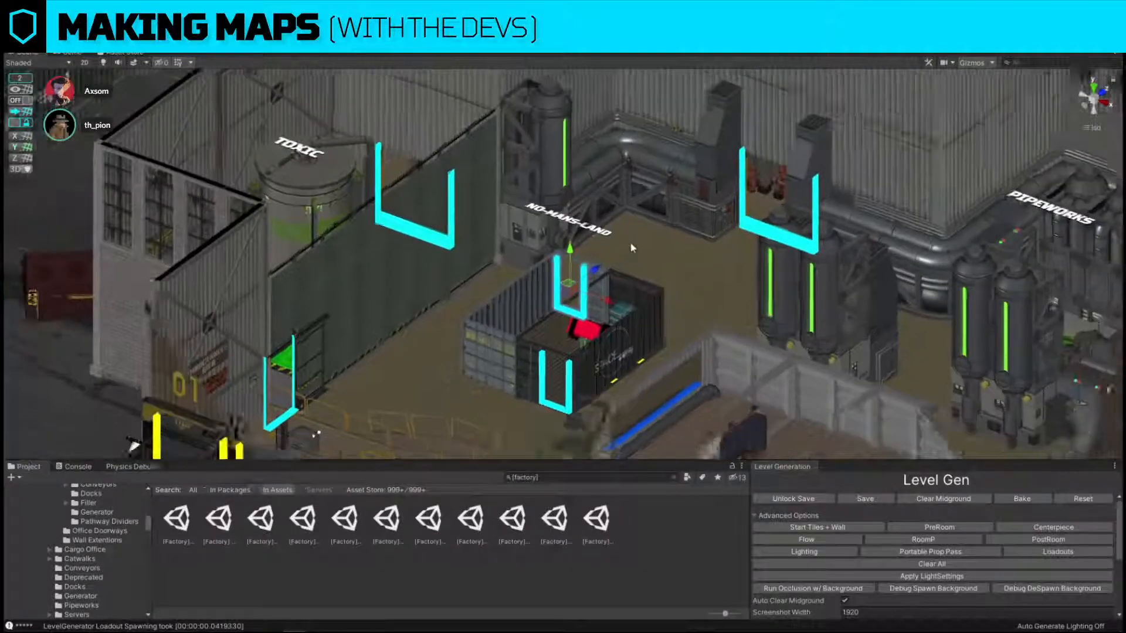
scroll(630, 243, "down", 3)
right_click_drag(631, 244, 628, 273)
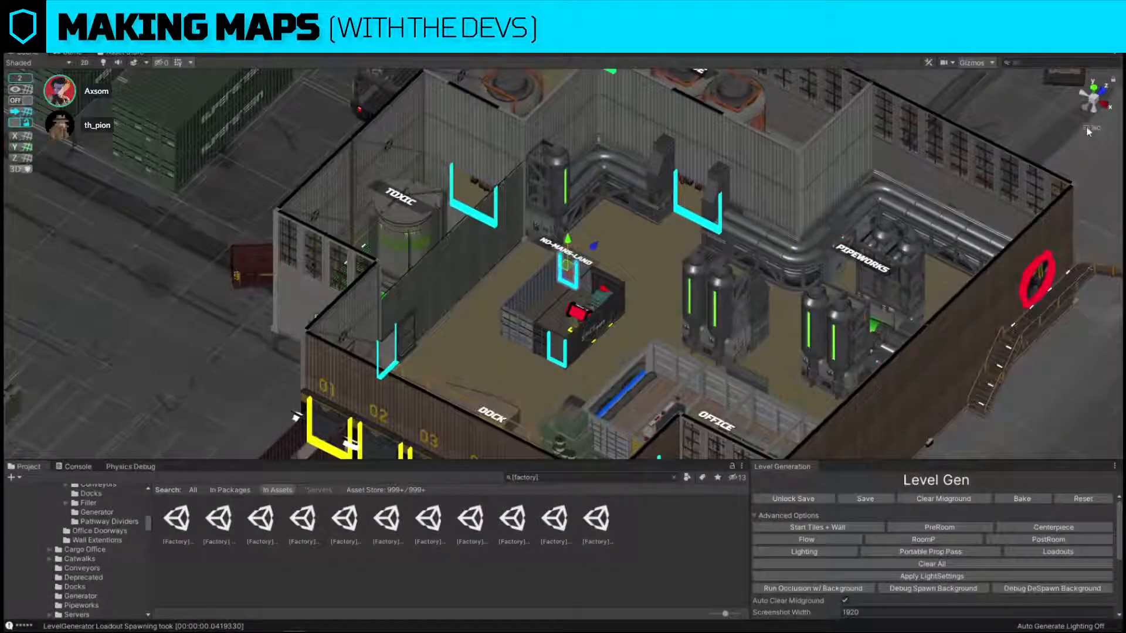
left_click(1087, 129)
left_click(1086, 129)
left_click(1087, 129)
left_click(1087, 129)
left_click(1087, 129)
left_click(1087, 129)
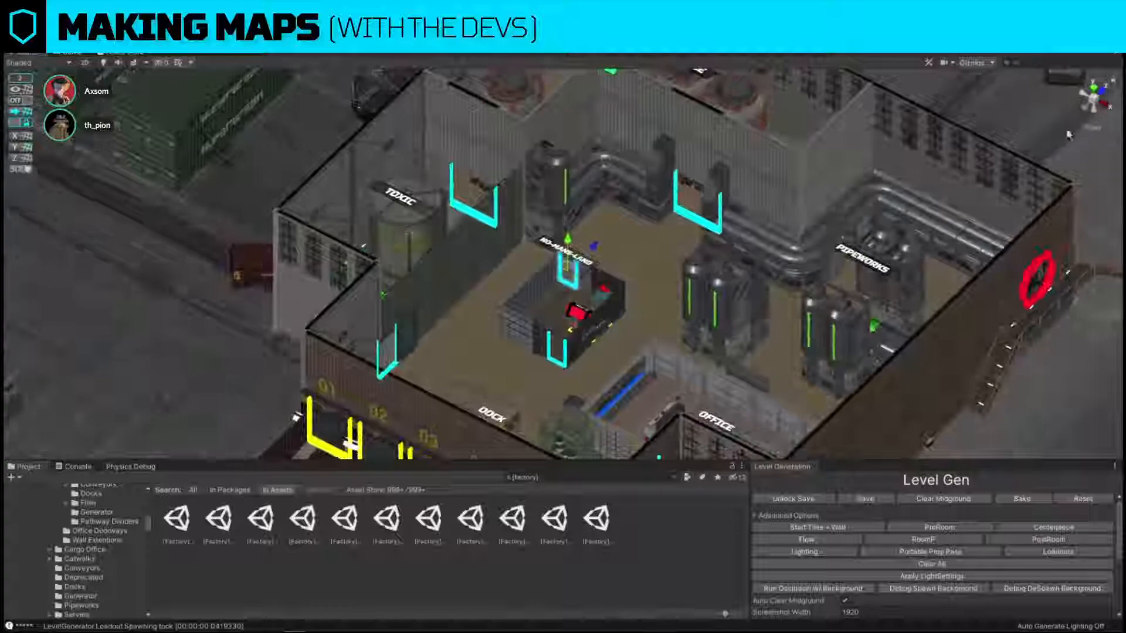
scroll(698, 285, "down", 7)
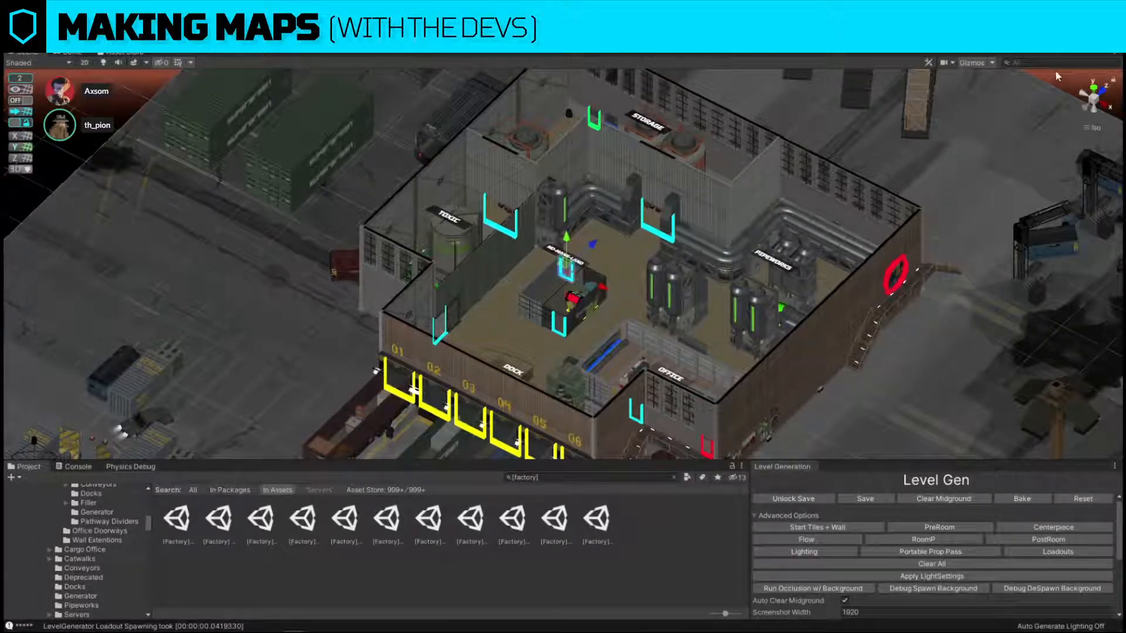
Make the L_Snap layer visible over the factory building.
left_click_drag(1055, 92, 686, 317, "alt")
left_click(1058, 52)
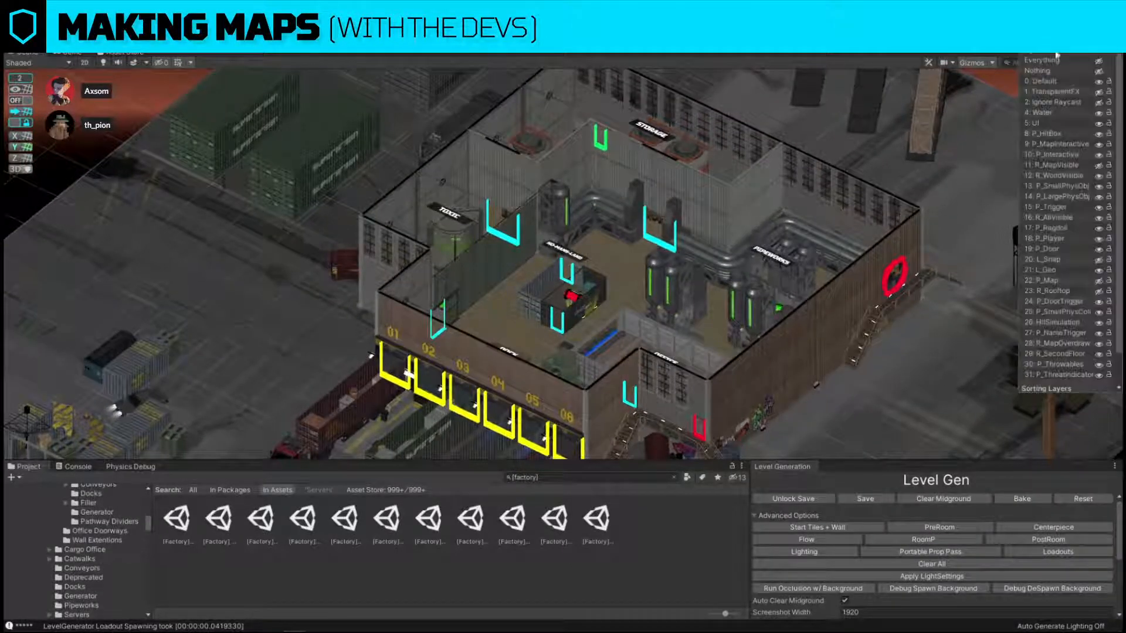
left_click(1099, 260)
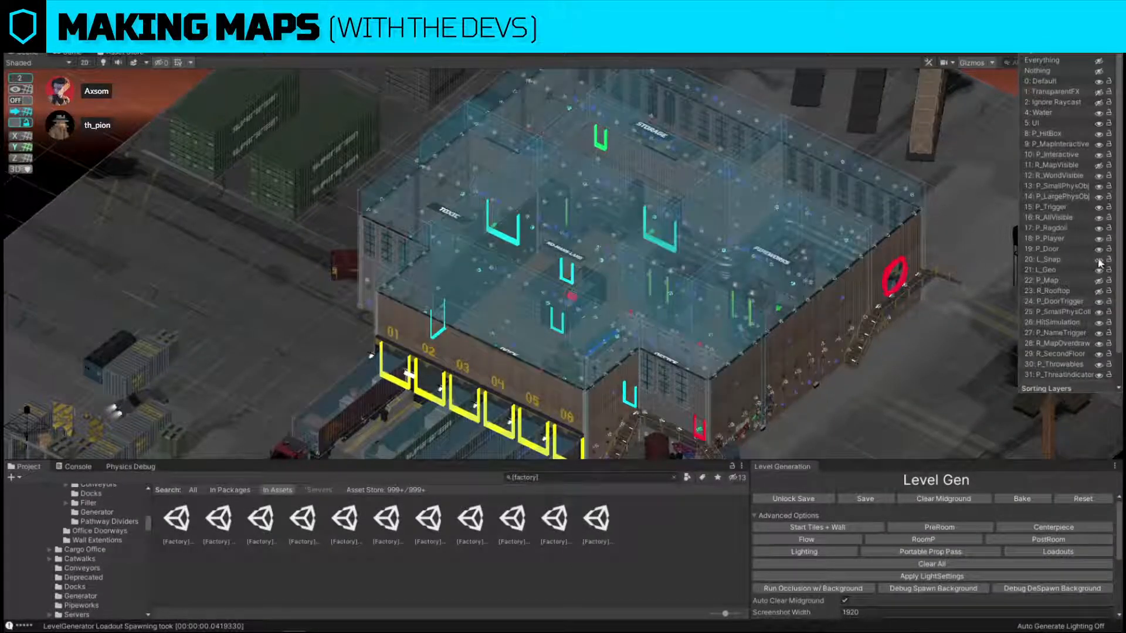
Hide the L_Snap and R_MapOverdraw layers so the factory building shows without its overlays.
left_click(1100, 260)
left_click(1100, 343)
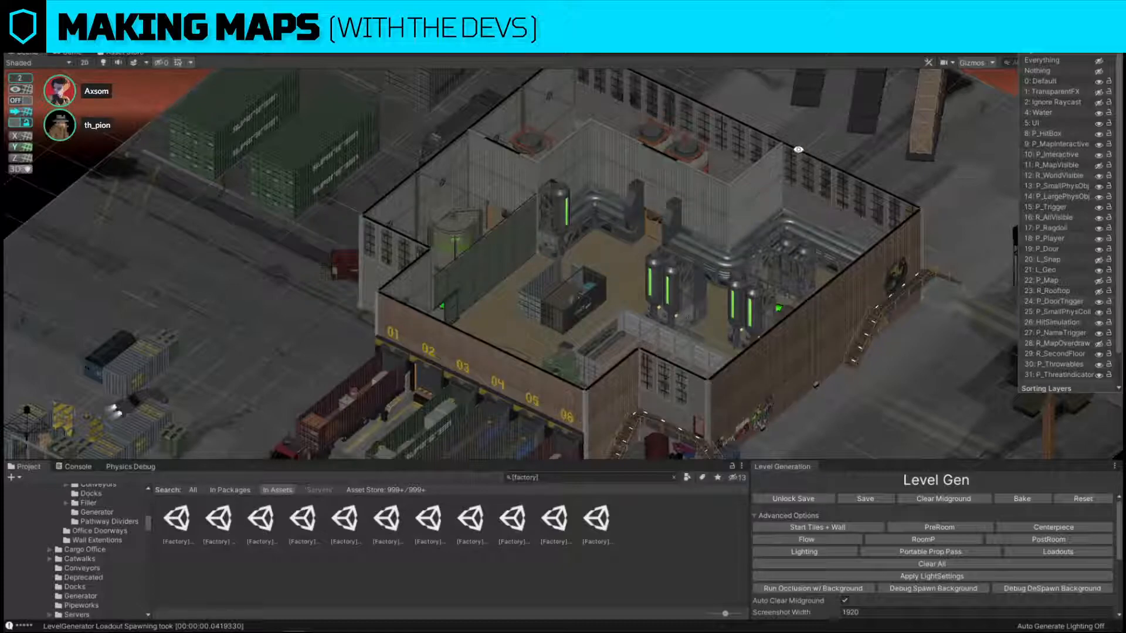
left_click(843, 229)
Switch the scene view to perspective and examine the warehouse reference artwork placed below the factory.
right_click_drag(868, 286, 582, 362)
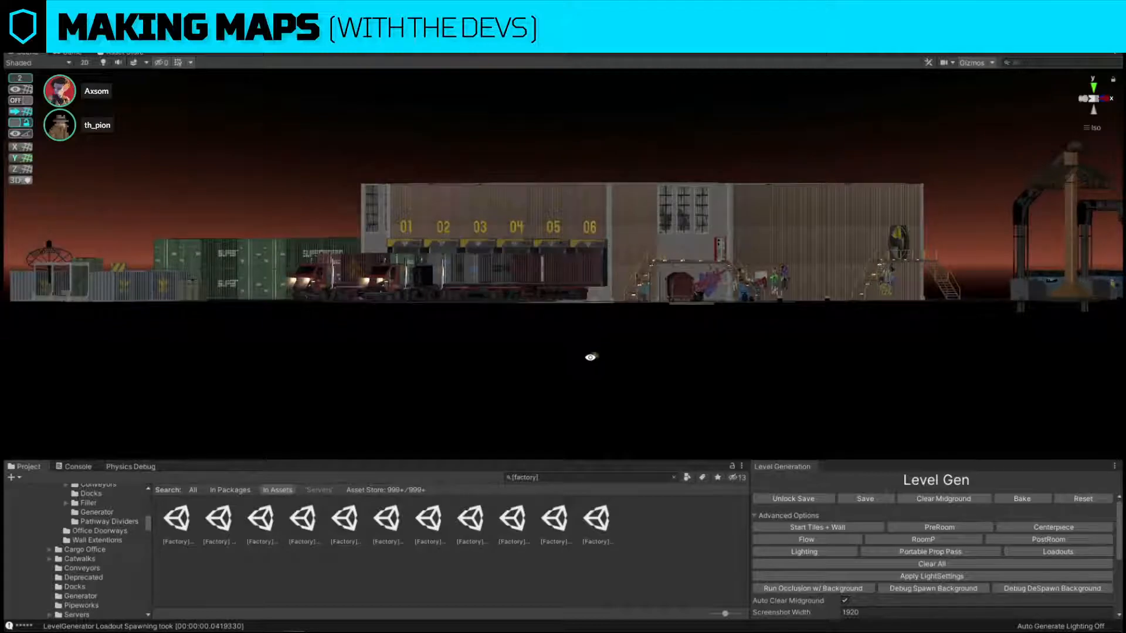
left_click(1087, 128)
mouse_move(706, 166)
right_mouse_down()
mouse_move(677, 271)
mouse_move(695, 313)
mouse_move(669, 161)
mouse_move(618, 216)
mouse_move(628, 221)
mouse_move(616, 233)
mouse_move(713, 204)
mouse_move(724, 271)
mouse_move(719, 148)
right_mouse_up()
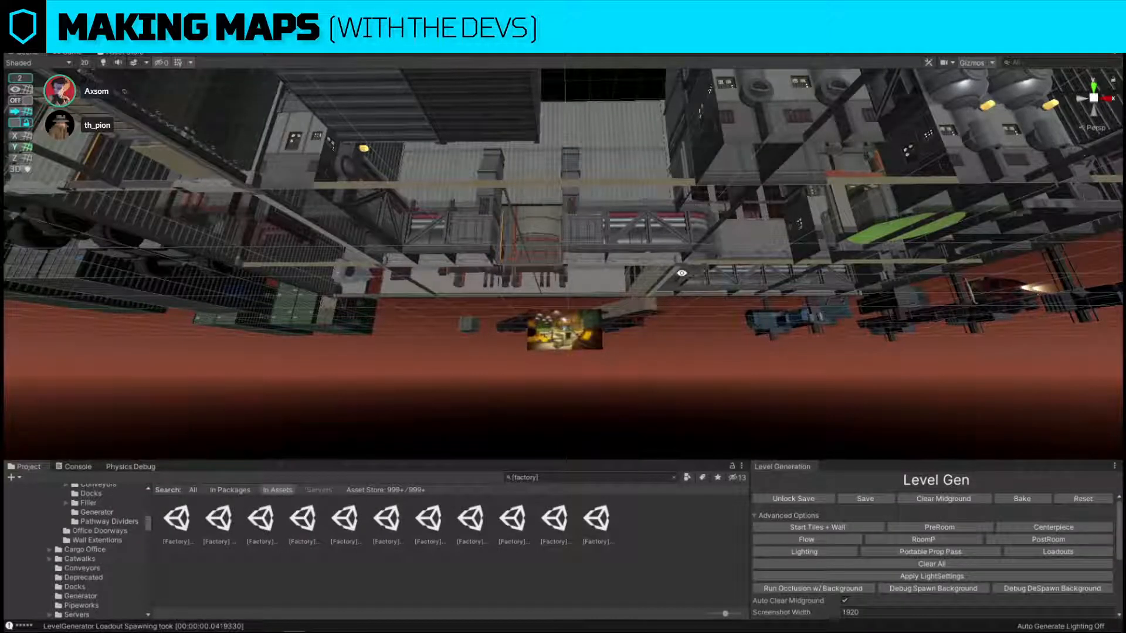
right_click_drag(682, 273, 666, 469)
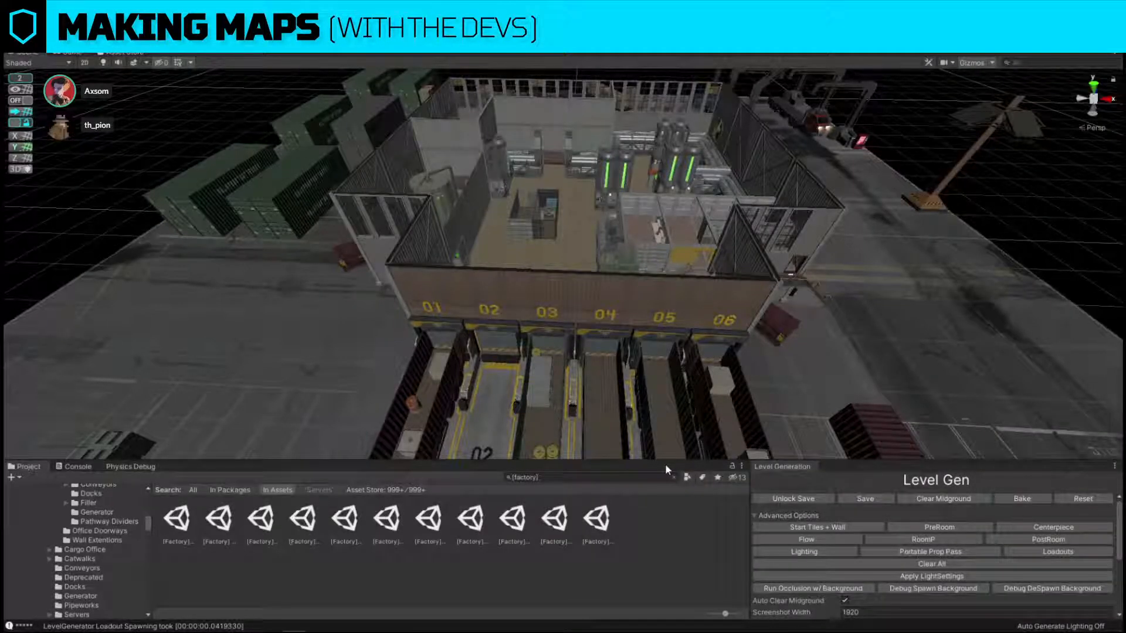
mouse_move(674, 357)
right_mouse_down()
mouse_move(697, 386)
mouse_move(658, 348)
mouse_move(651, 319)
mouse_move(674, 372)
mouse_move(659, 359)
mouse_move(679, 362)
right_mouse_up()
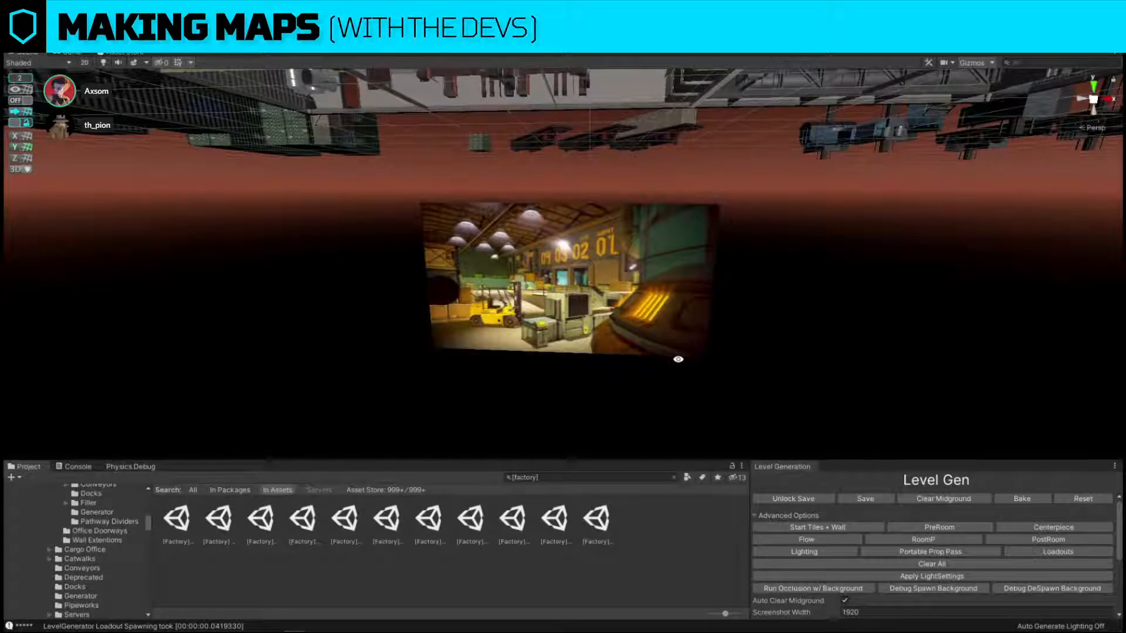
right_click_drag(678, 358, 665, 283)
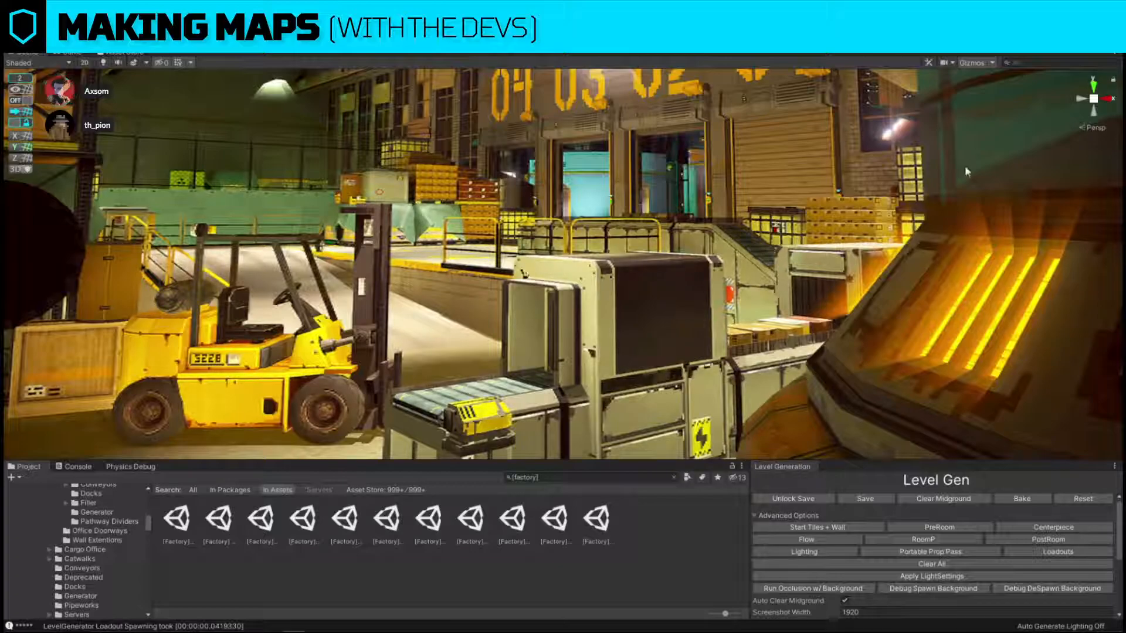
Examine the factory's interior room layout from overhead and compare it with the reference artwork.
key("s")
right_click_drag(759, 243, 675, 407)
key("w")
key("s")
key("w")
key("s")
key("w")
key("s")
key("w")
key("s")
key("s")
Make the R_MapOverdraw layer visible over the factory rooms.
left_click(1047, 41)
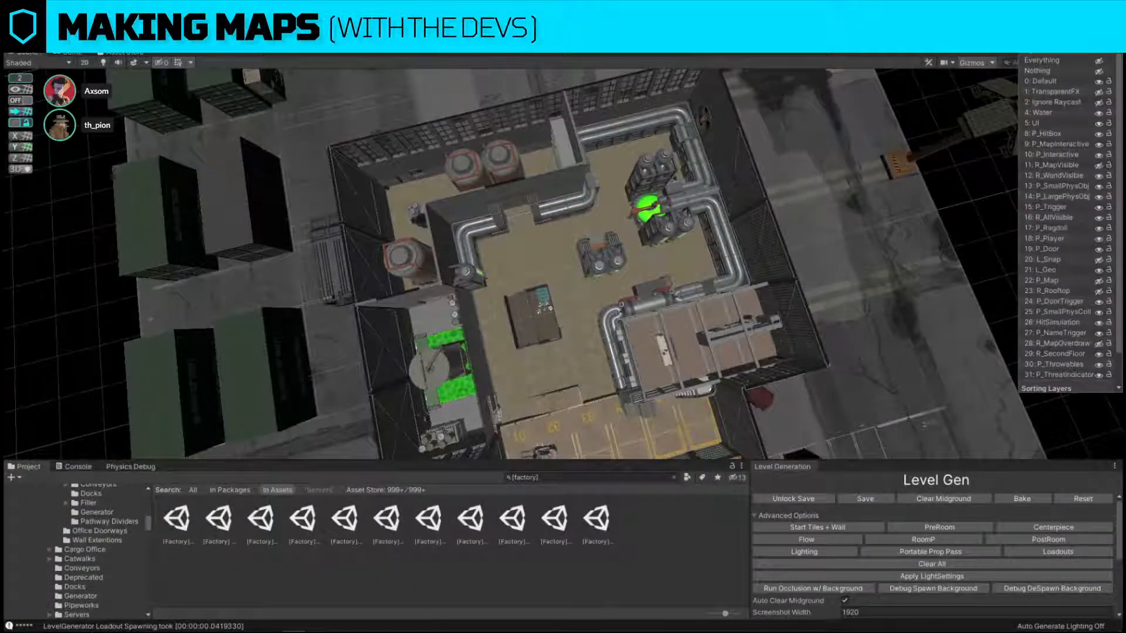
left_click(1100, 343)
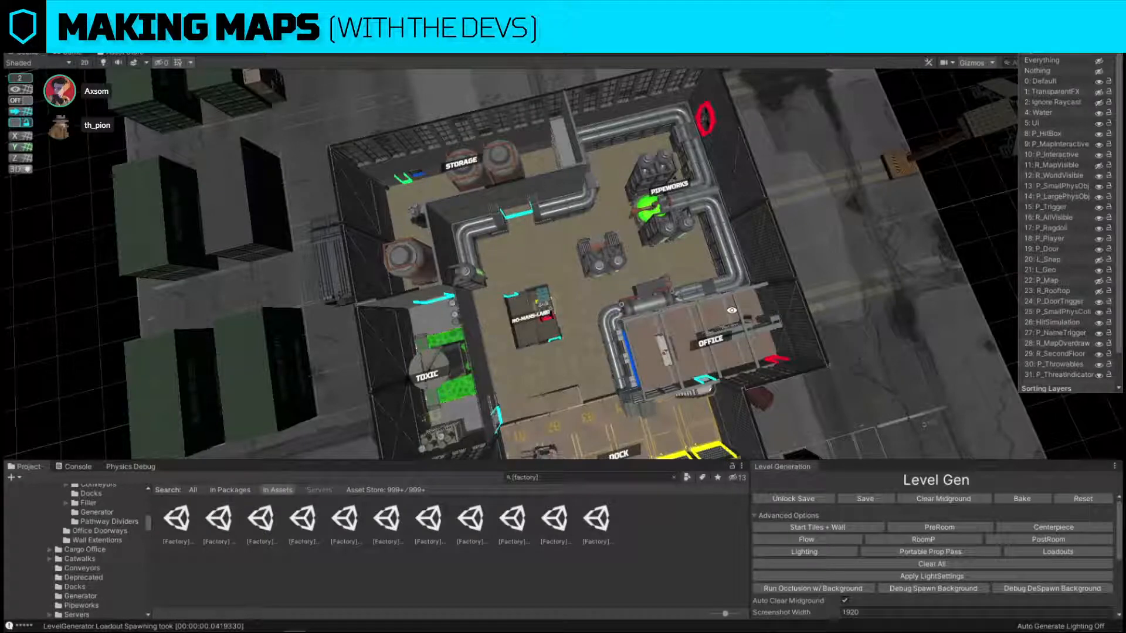
left_click(680, 286)
Inspect the forklift beside the yellow dock door markers up close, and compare it with the warehouse reference artwork.
right_click_drag(1004, 216, 665, 199)
key("s")
key("w")
key("w")
key("a")
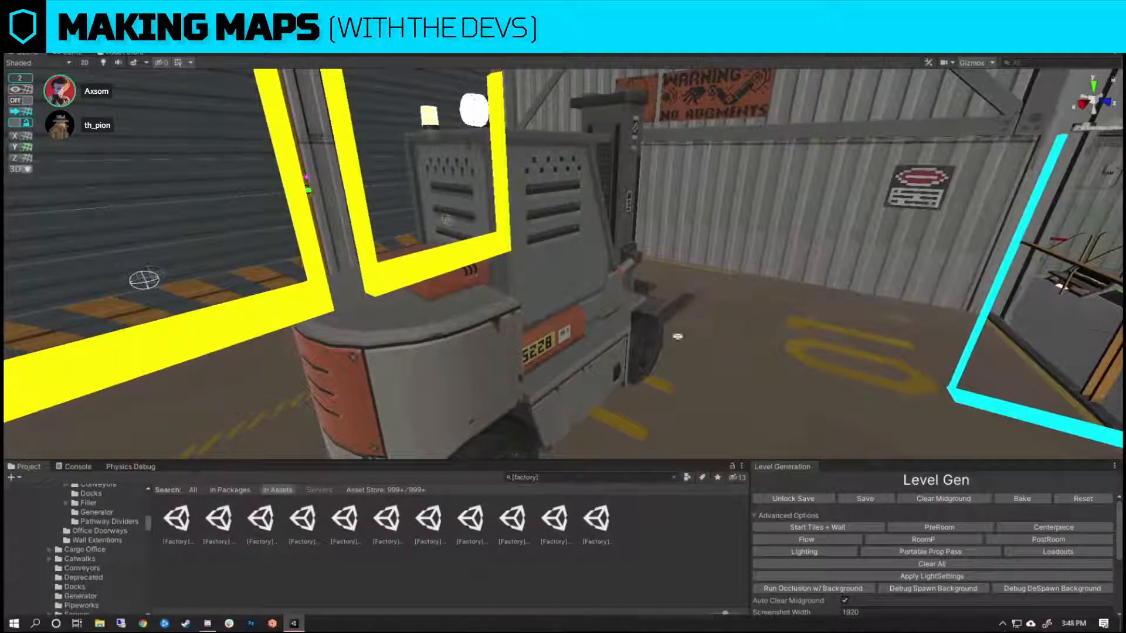
right_click_drag(677, 336, 909, 228)
key("w")
key("w")
Capture a 1010x520 screen region over the artwork's forklift, draw a red arrow from it to the shelving, and undo the arrow.
key("Print")
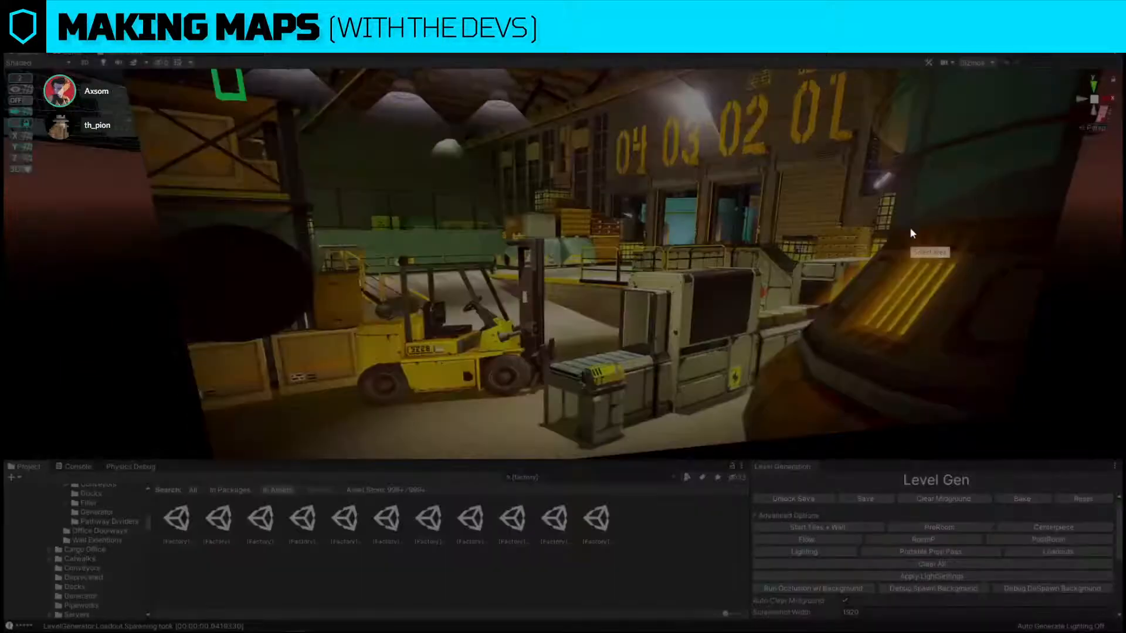
left_click_drag(234, 187, 823, 490)
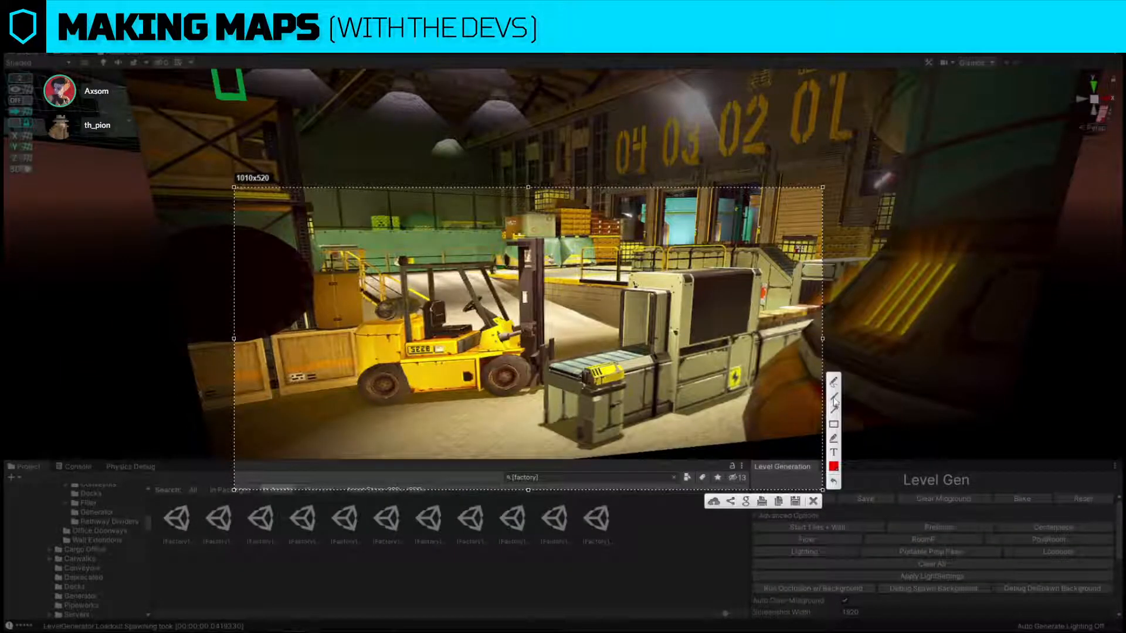
left_click(835, 401)
mouse_move(509, 322)
left_mouse_down()
mouse_move(289, 201)
mouse_move(261, 208)
left_mouse_up()
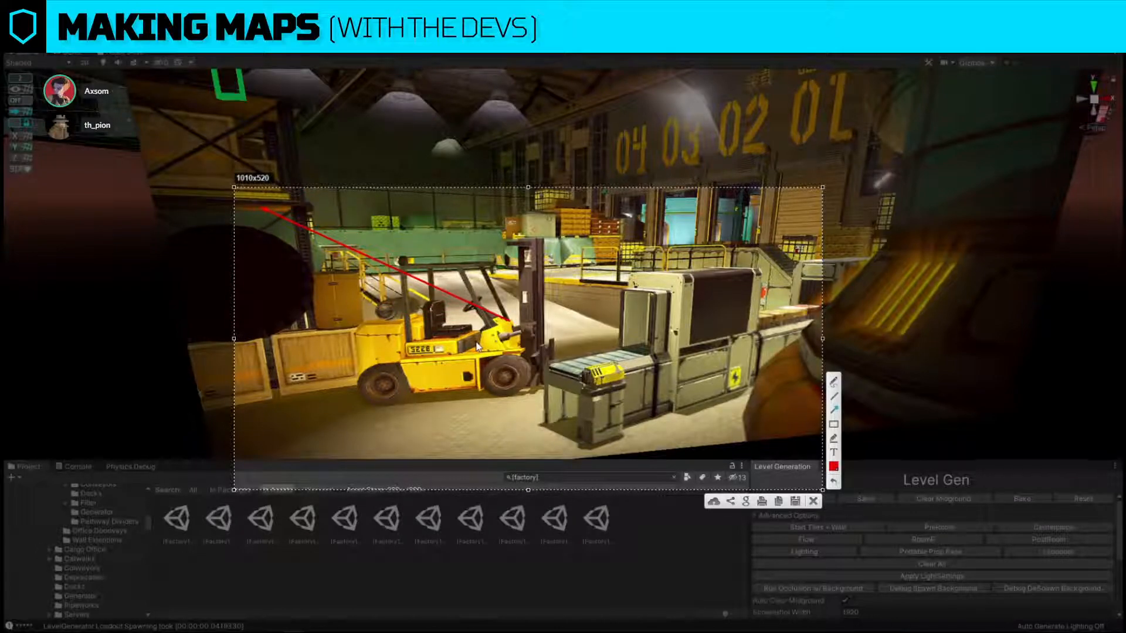
key("ctrl+z")
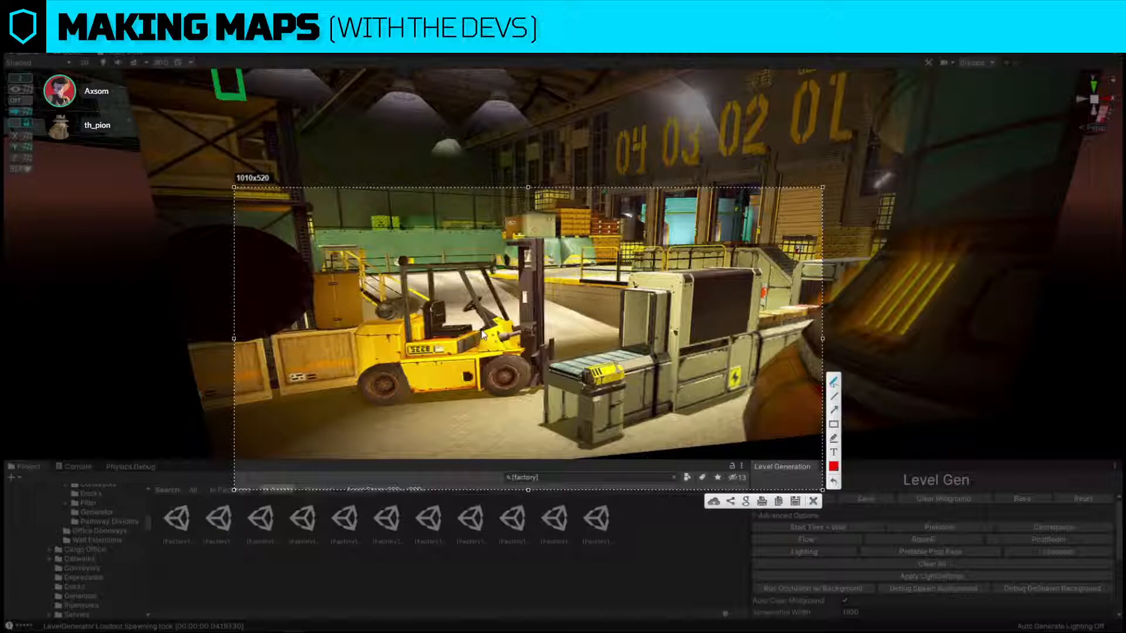
Sketch red freehand marks linking the forklift to the shelving and circling the ramp railing, and discard the screen capture.
mouse_move(490, 330)
left_mouse_down()
mouse_move(481, 353)
mouse_move(497, 339)
mouse_move(490, 330)
mouse_move(243, 194)
mouse_move(279, 238)
left_mouse_up()
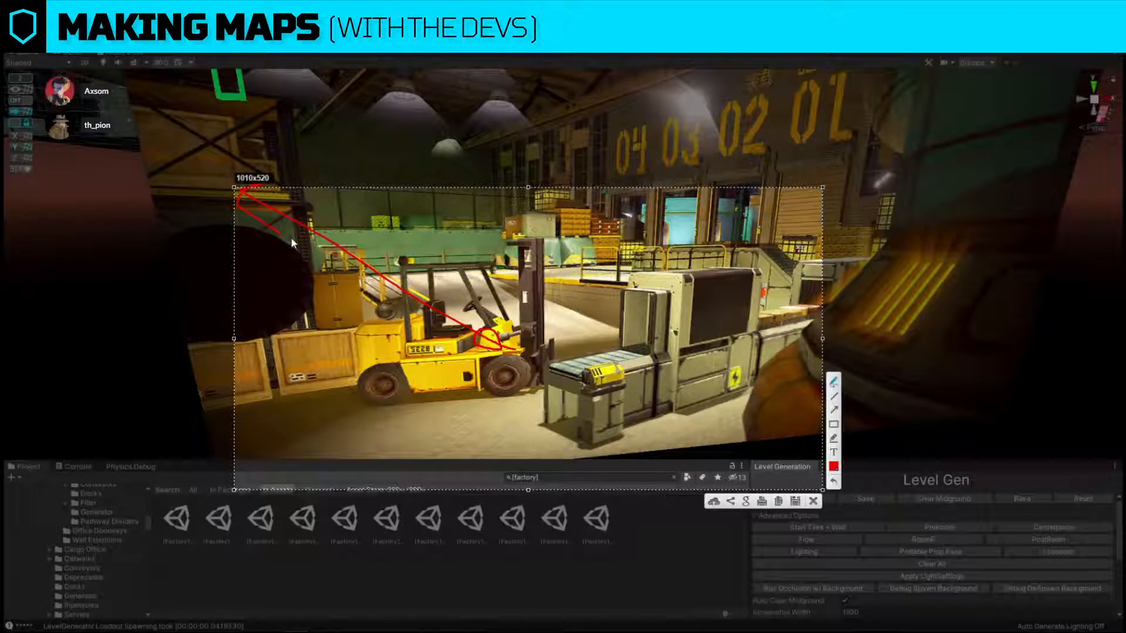
left_click_drag(620, 272, 611, 276)
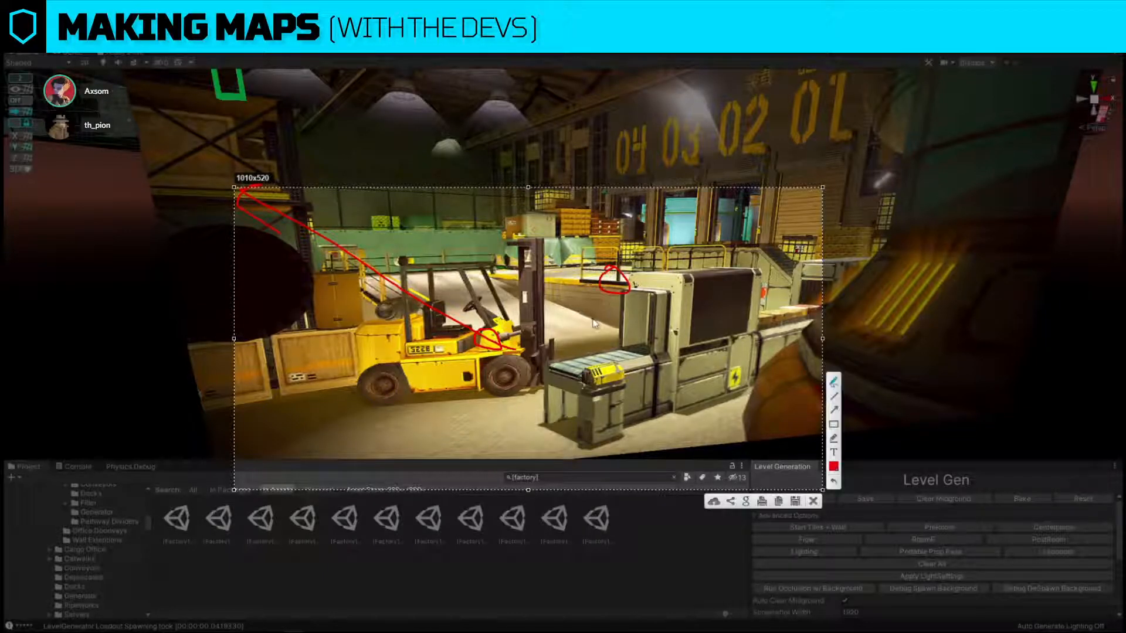
mouse_move(548, 306)
left_mouse_down()
mouse_move(677, 234)
mouse_move(676, 262)
mouse_move(614, 228)
mouse_move(680, 232)
left_mouse_up()
left_click(813, 501)
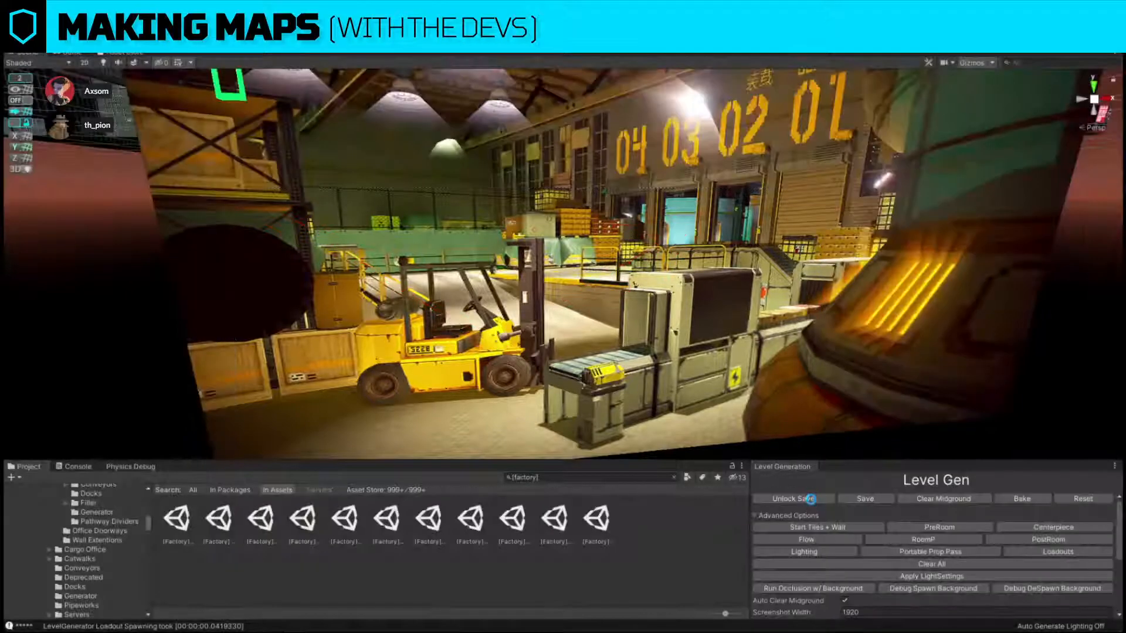
Examine the doorway markers beside the dock forklift and the labelled factory rooms from above.
key("s")
right_click_drag(571, 329, 553, 411)
key("w")
key("s")
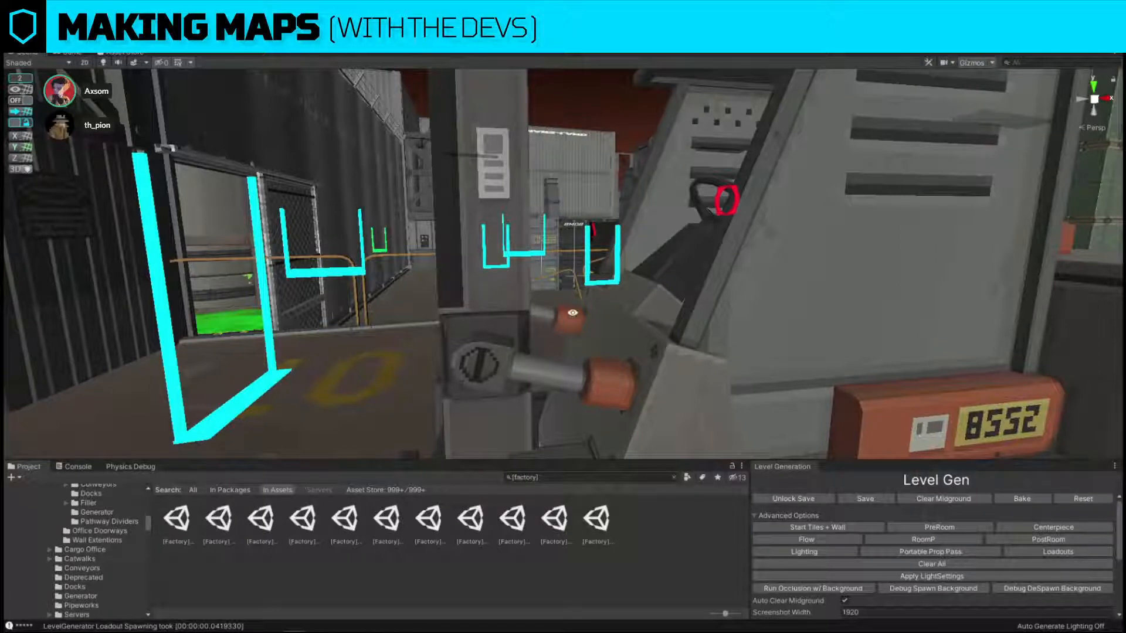
right_click_drag(496, 94, 582, 440)
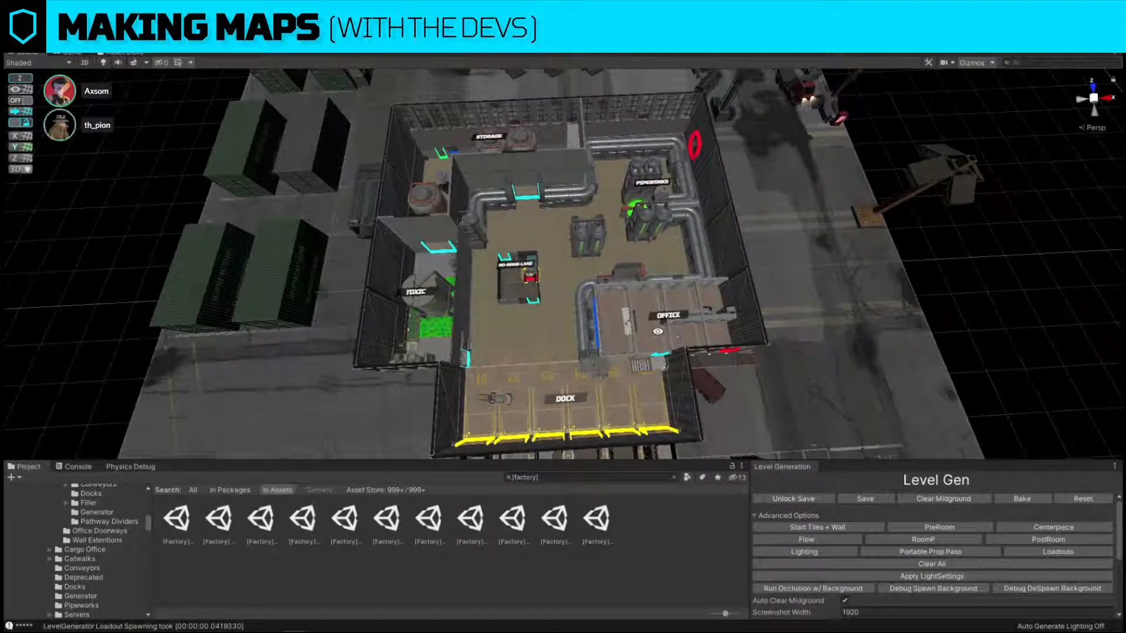
left_click(12, 18)
left_click(49, 67)
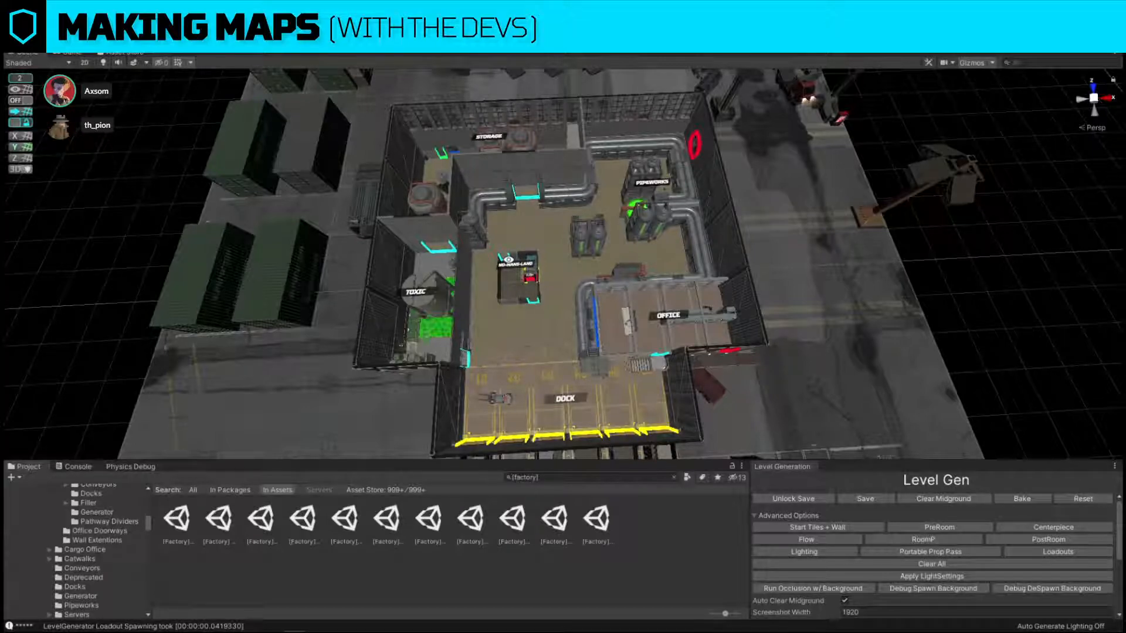
scroll(986, 540, "down", 5)
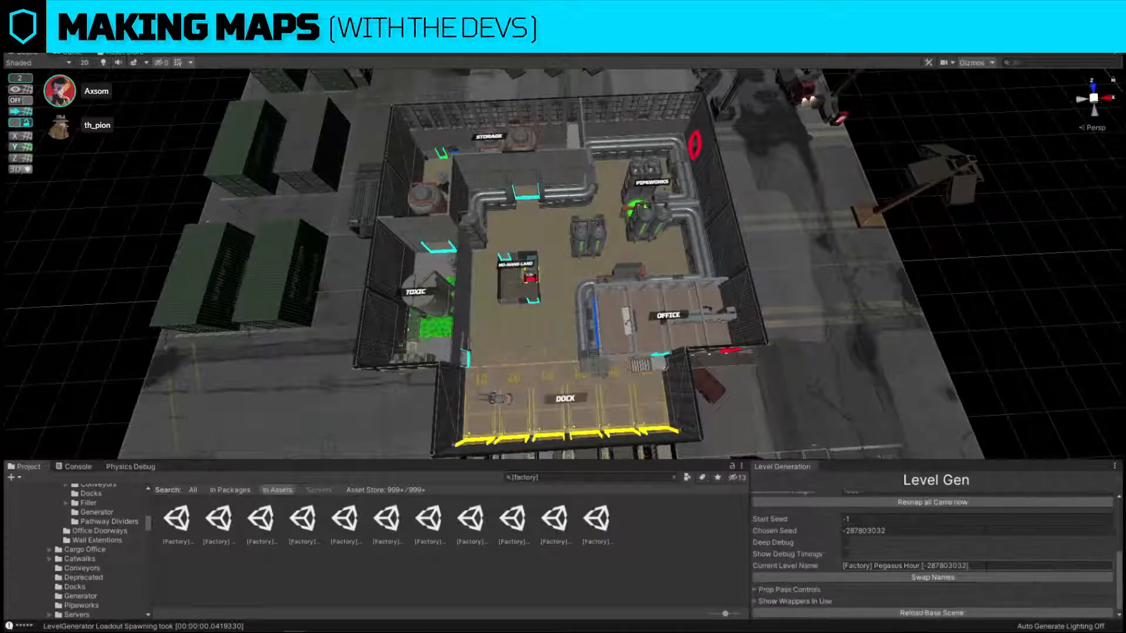
left_click(903, 531)
key("ctrl+c")
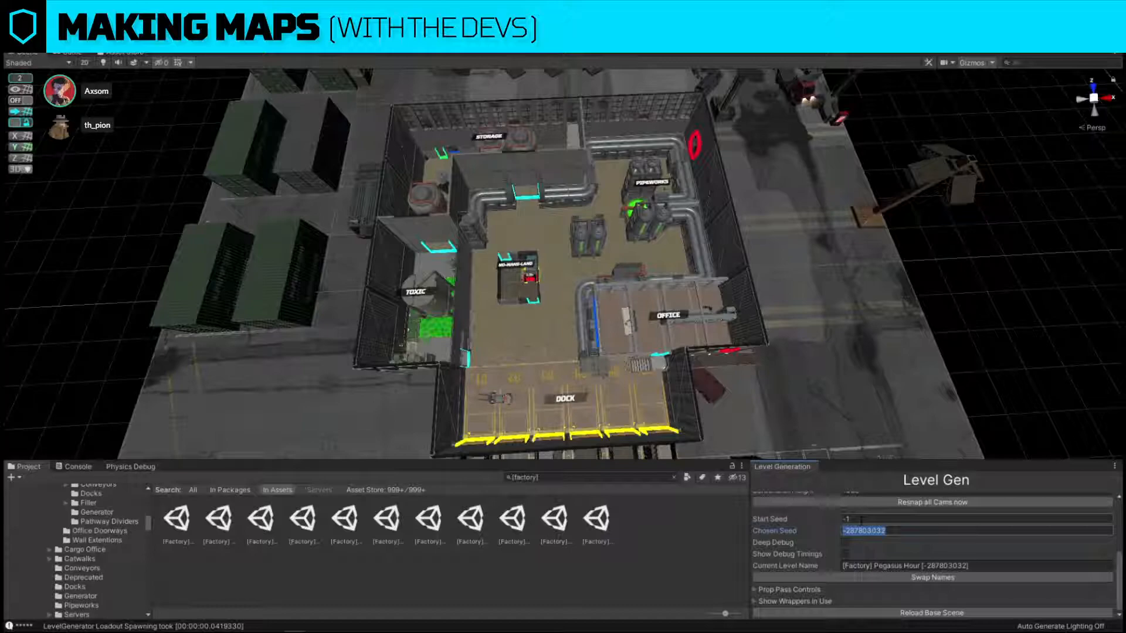
left_click(877, 531)
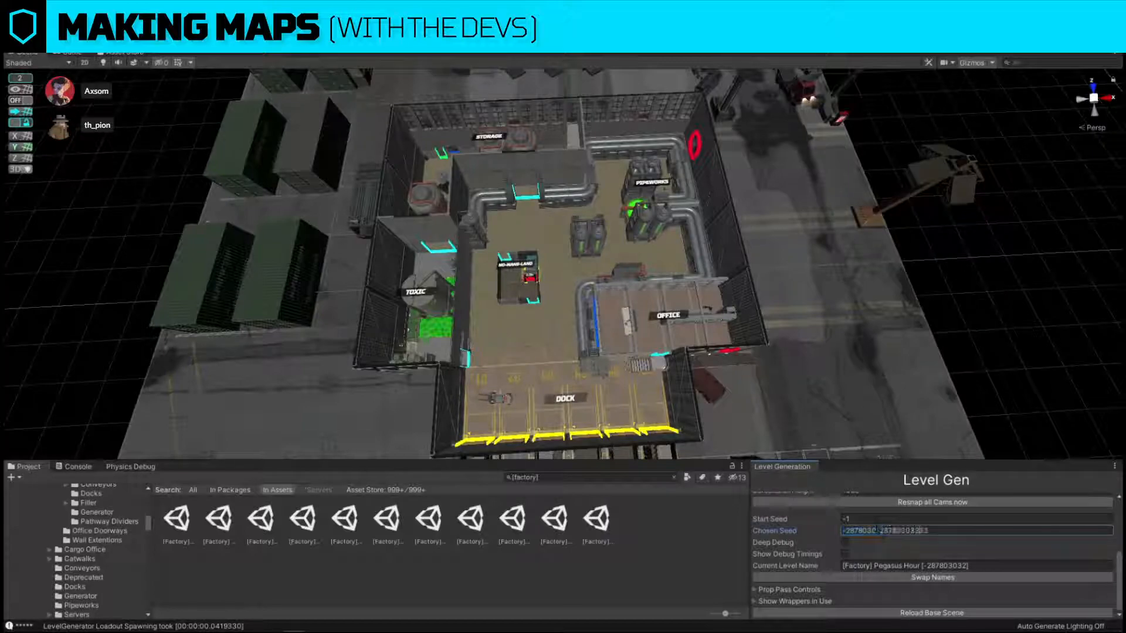
key("ctrl+v")
key("Return")
left_click(926, 531)
key("ctrl+c")
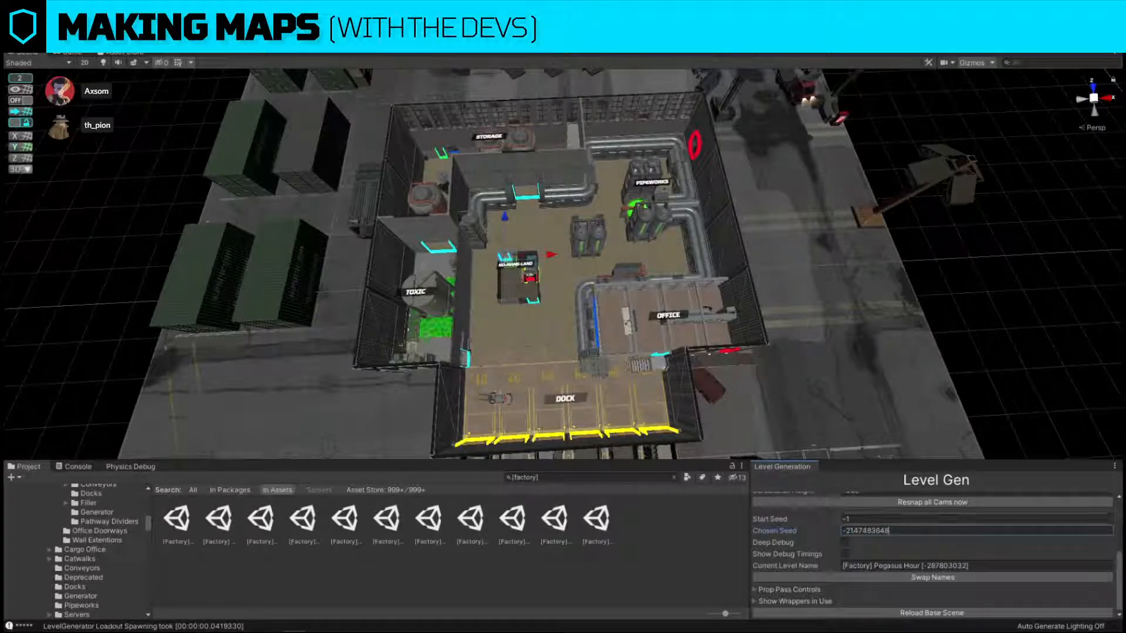
left_click(872, 530)
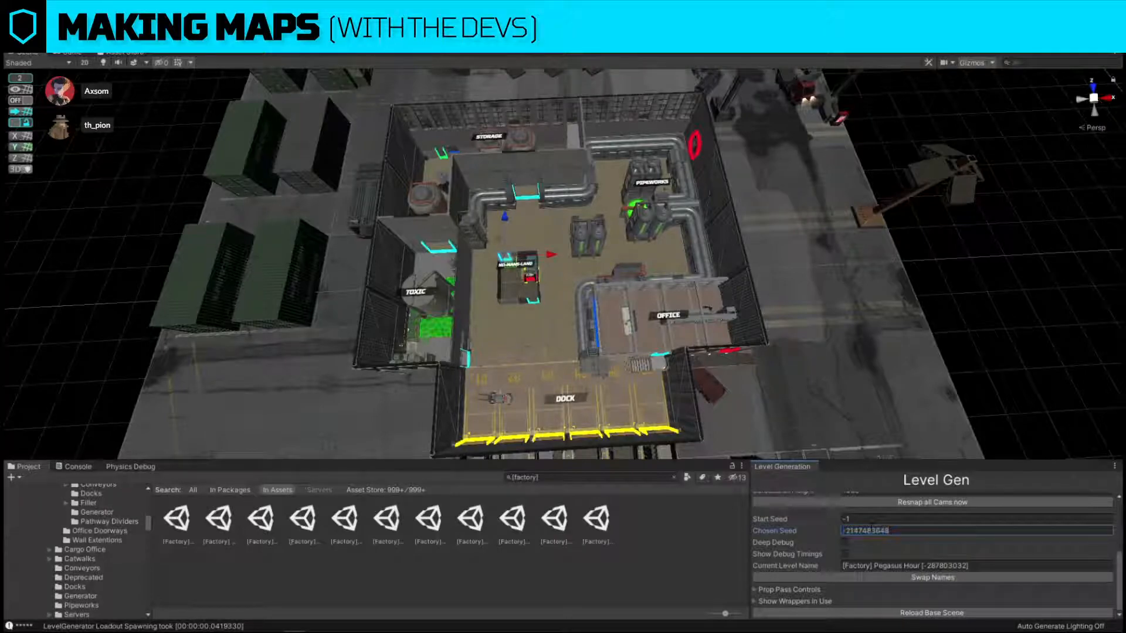
type("-287803032")
key("ctrl+z")
left_click(843, 519)
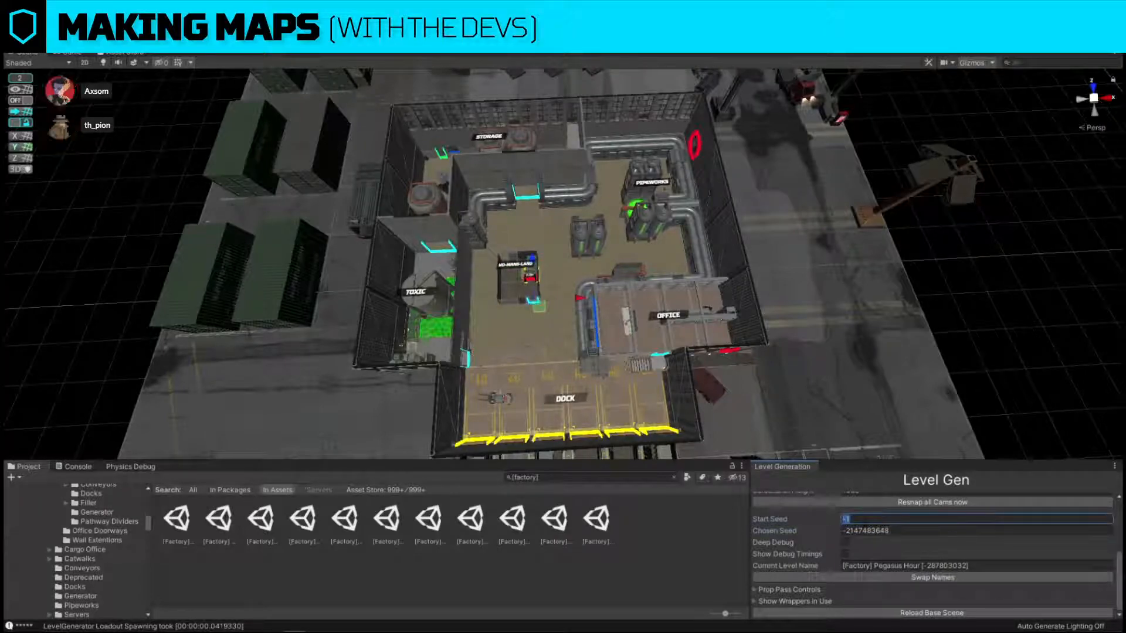
key("ctrl+v")
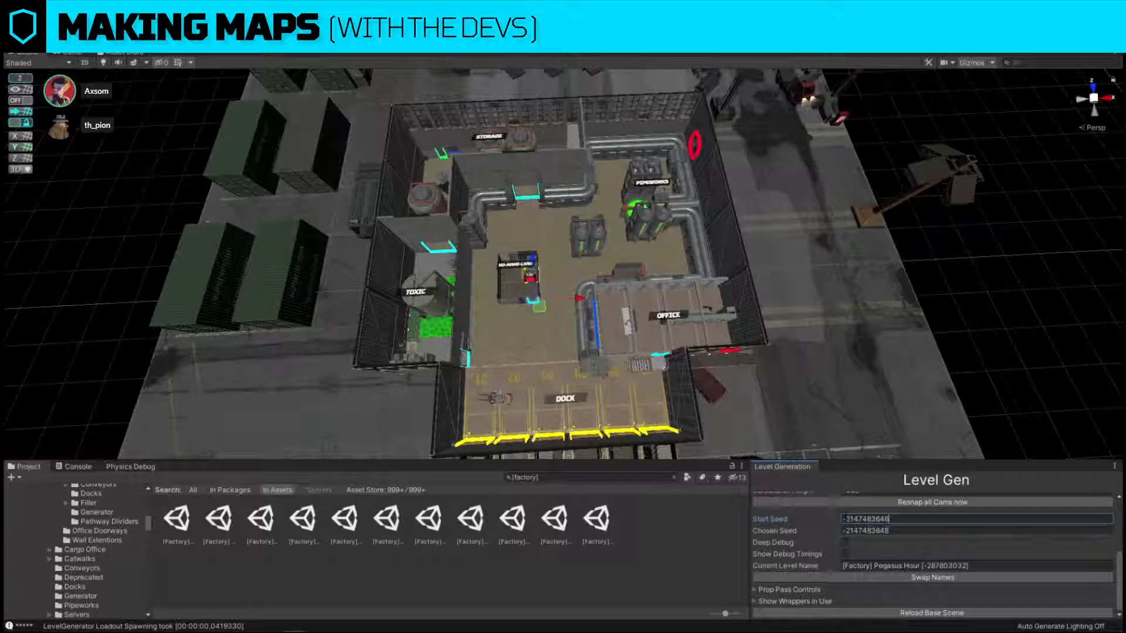
left_click(862, 531)
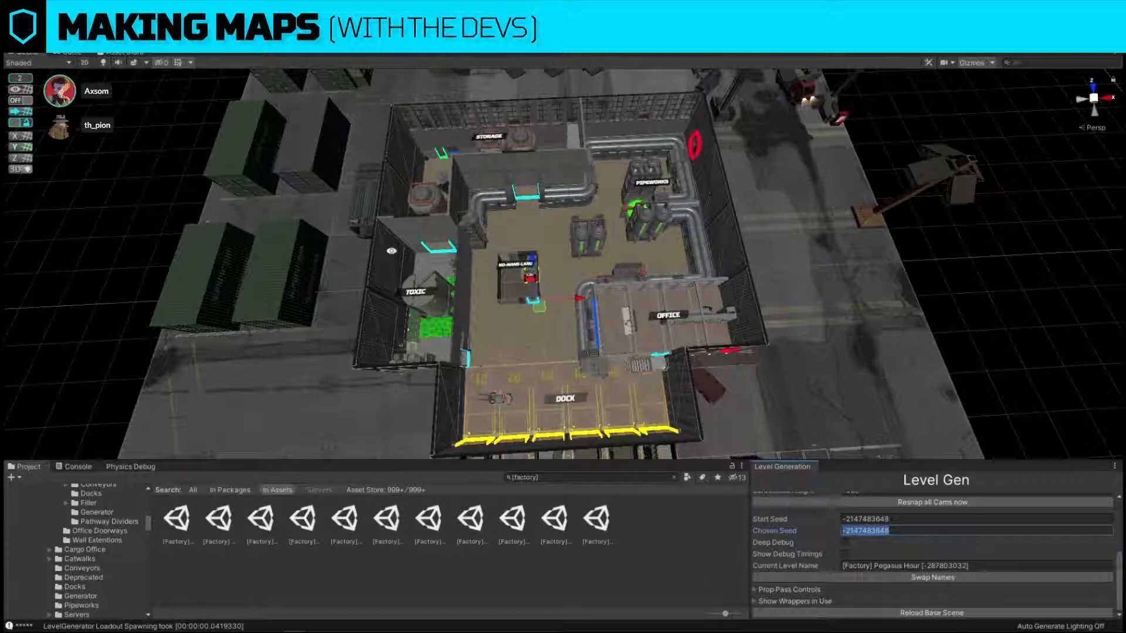
mouse_move(881, 356)
right_mouse_down()
mouse_move(922, 304)
mouse_move(881, 354)
right_mouse_up()
left_click(896, 518)
type("-1")
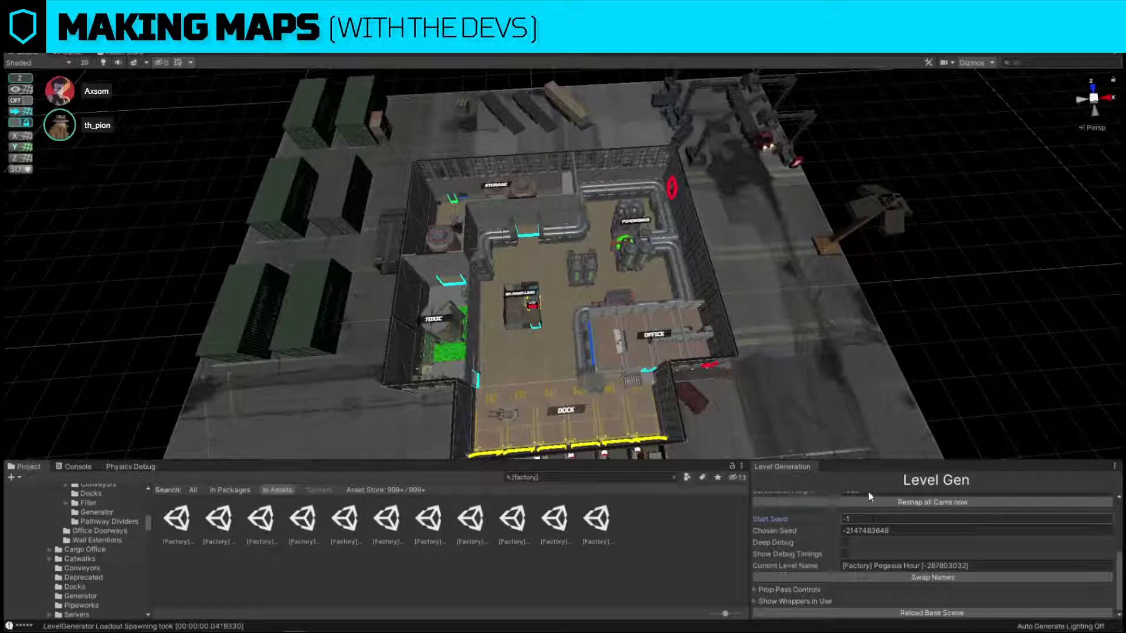
Try to connect to the gec IKEv2 v1 3 VPN and dismiss the Windows network diagnostics.
mouse_move(535, 615)
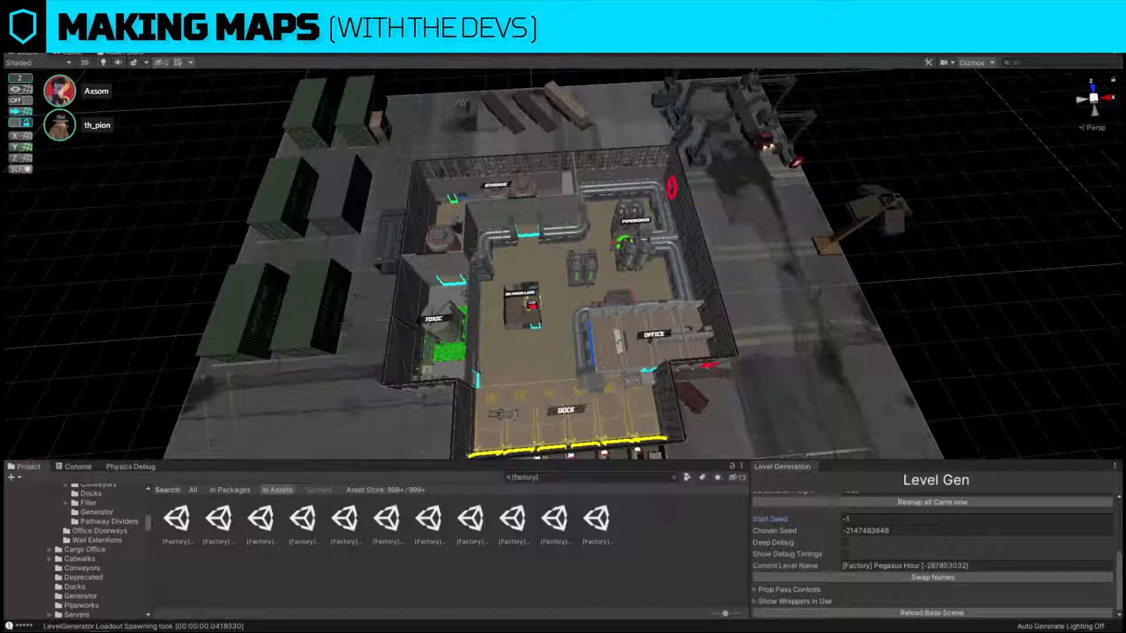
left_click(1002, 624)
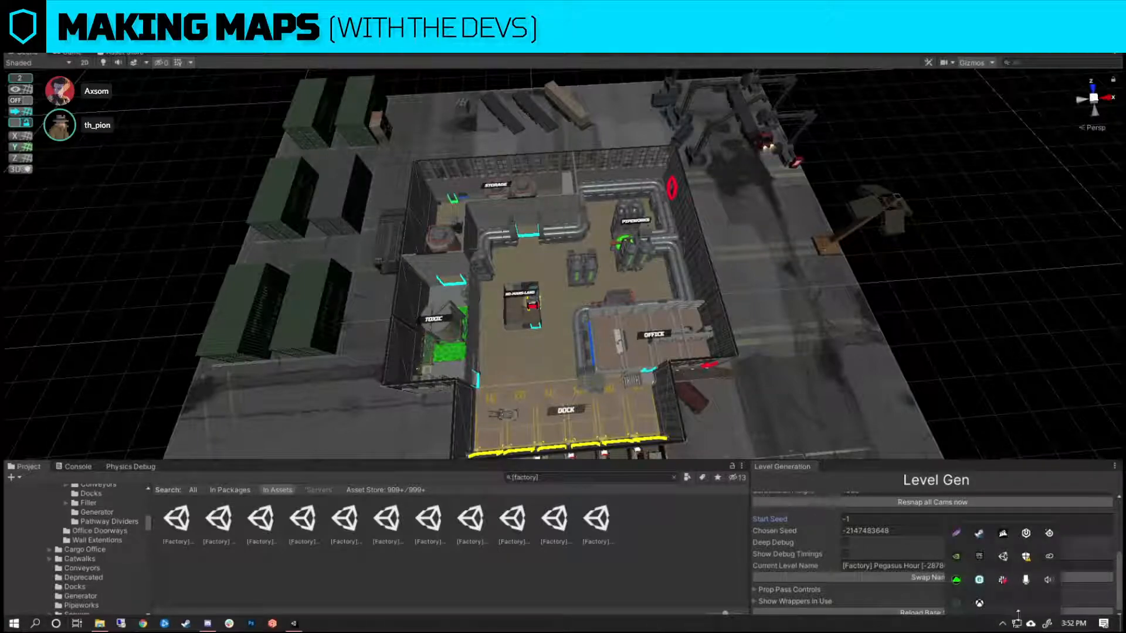
left_click(1017, 623)
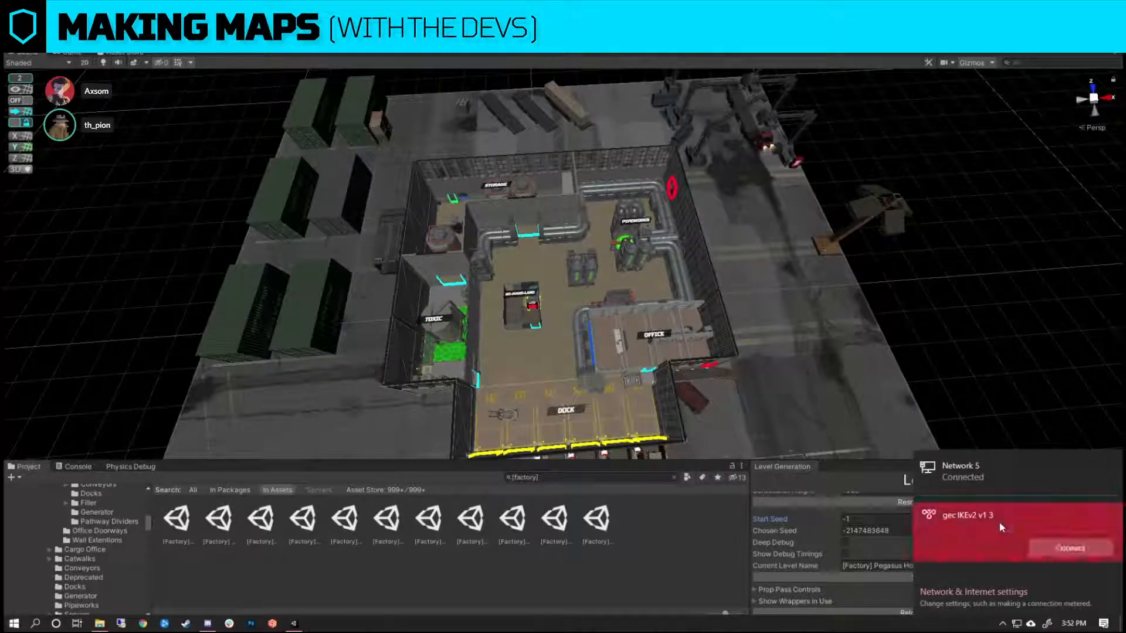
left_click(1070, 548)
left_click(1107, 386)
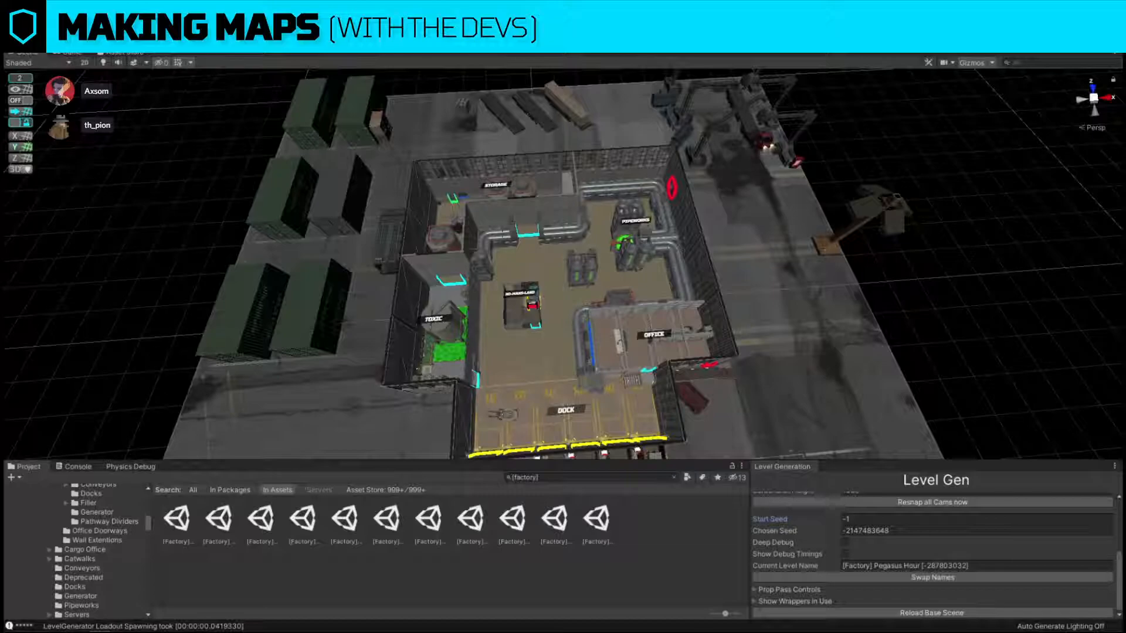
left_click_drag(589, 132, 1125, 141)
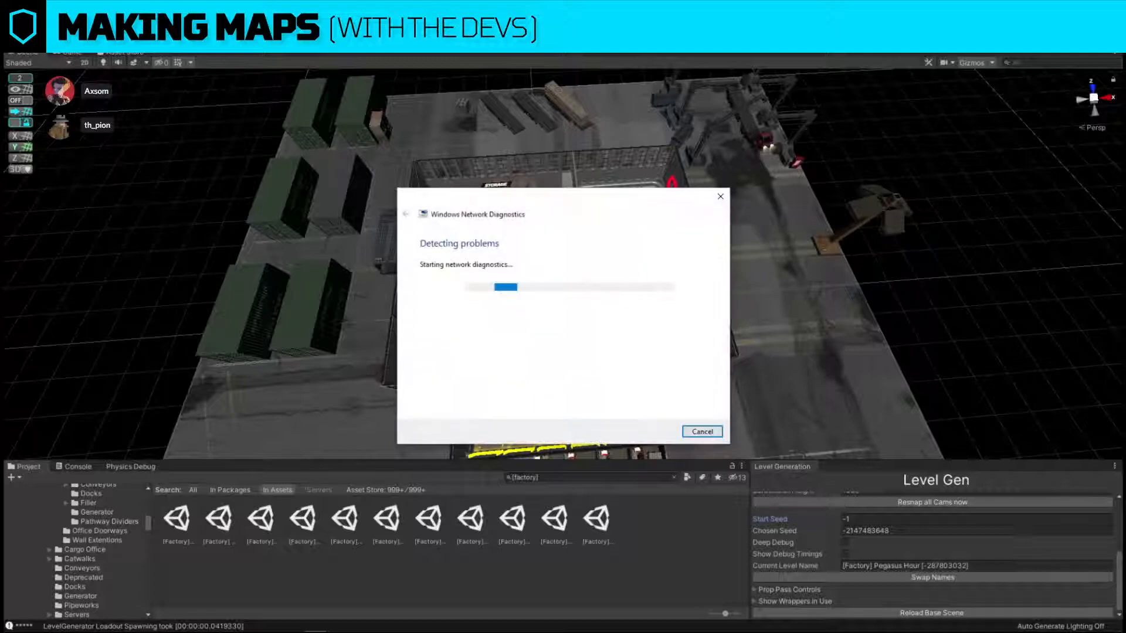
left_click(716, 199)
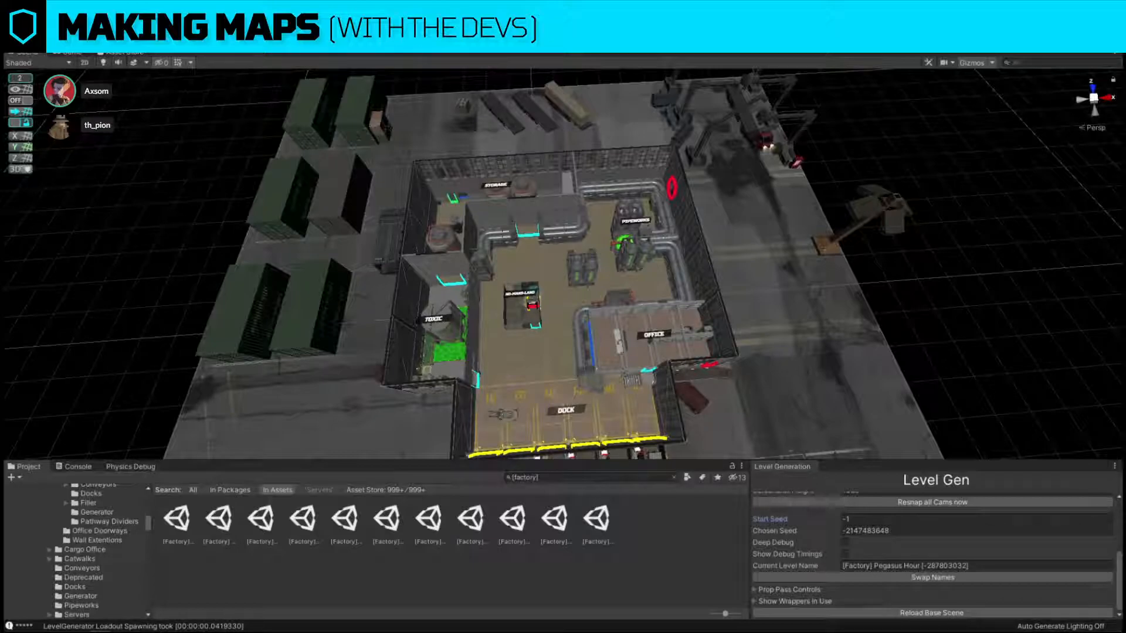
Inspect the size and contents of the Archived maps folder in its properties.
left_click_drag(1125, 278, 896, 276)
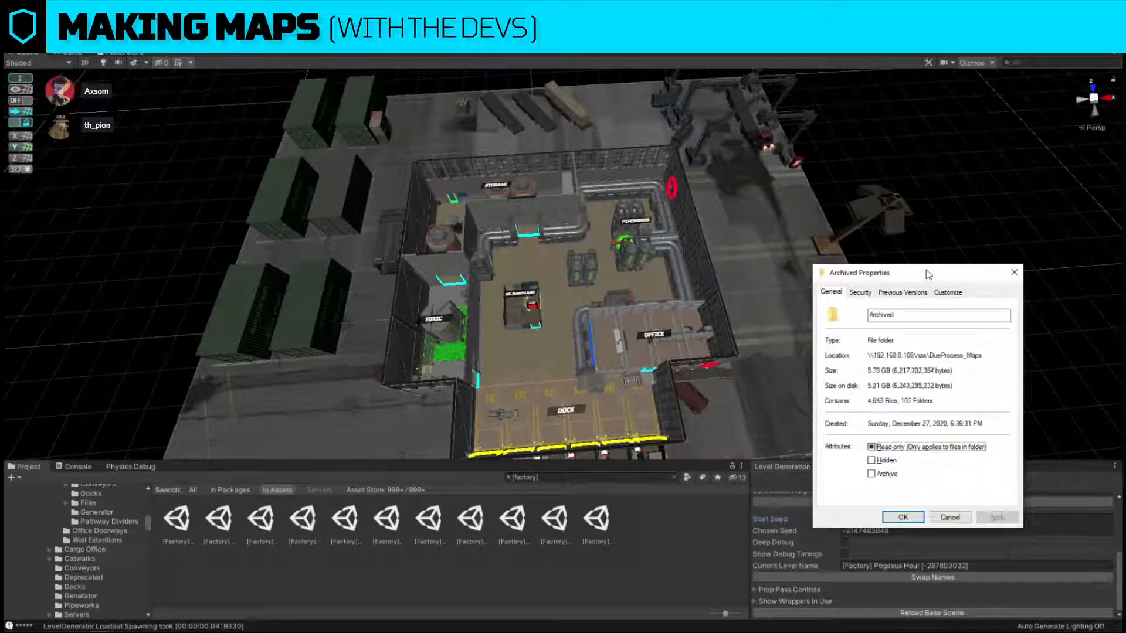
left_click_drag(997, 272, 1125, 272)
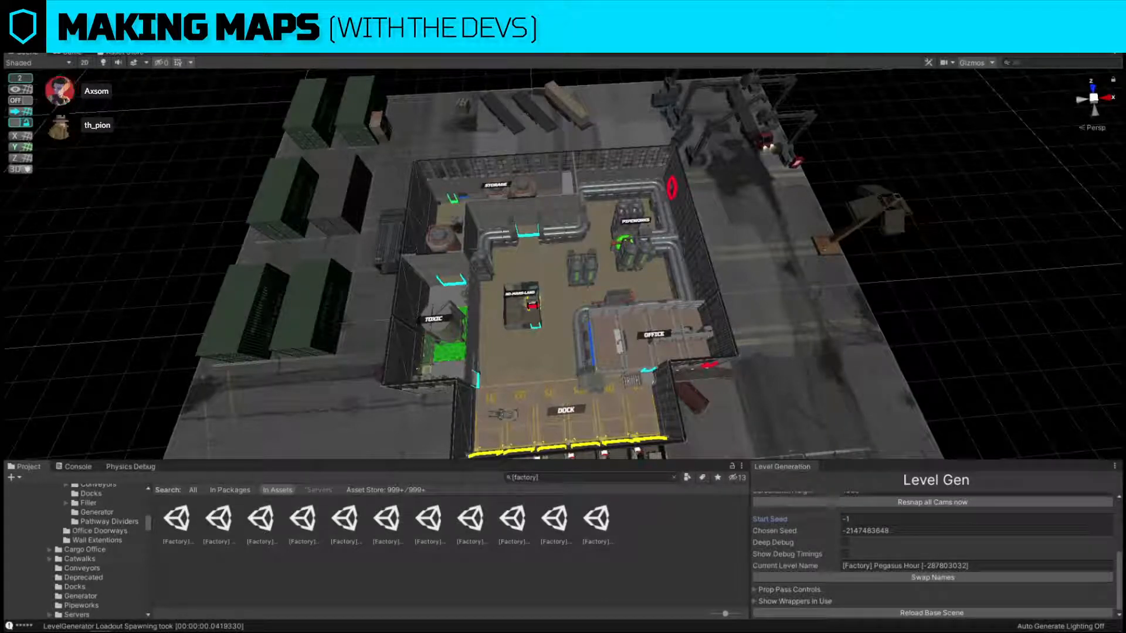
View the [CStore] Blood Oracle and Blood Thunder map images, closing each one.
mouse_move(1125, 128)
left_mouse_down()
mouse_move(1076, 88)
mouse_move(944, 103)
mouse_move(1125, 126)
left_mouse_up()
mouse_move(1125, 105)
left_mouse_down()
mouse_move(991, 94)
mouse_move(1125, 100)
left_mouse_up()
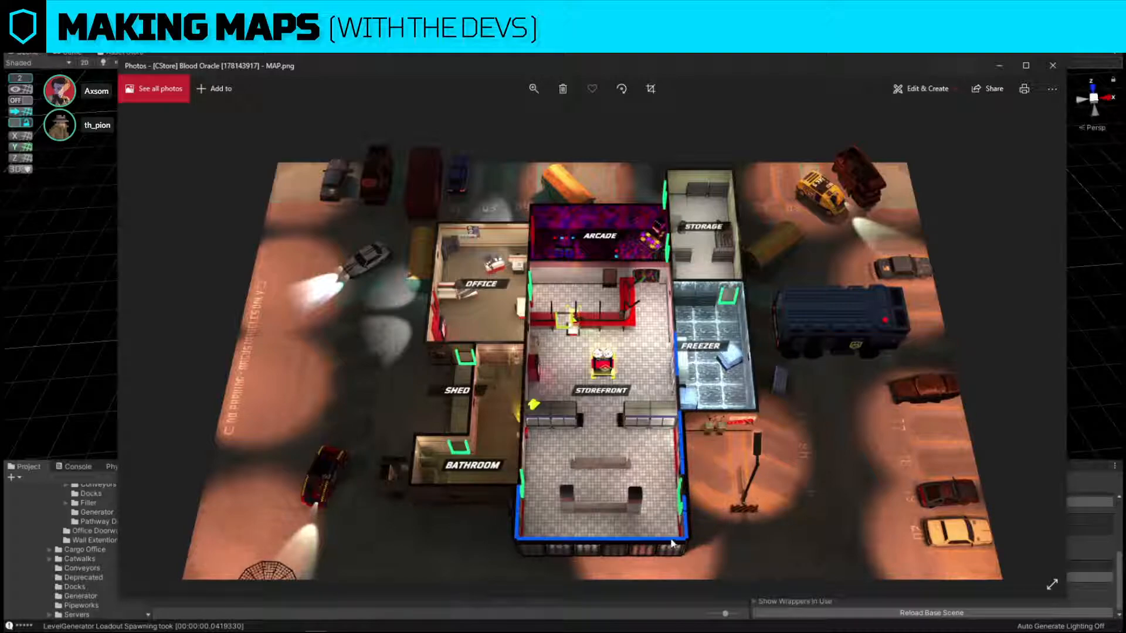
left_click(1053, 65)
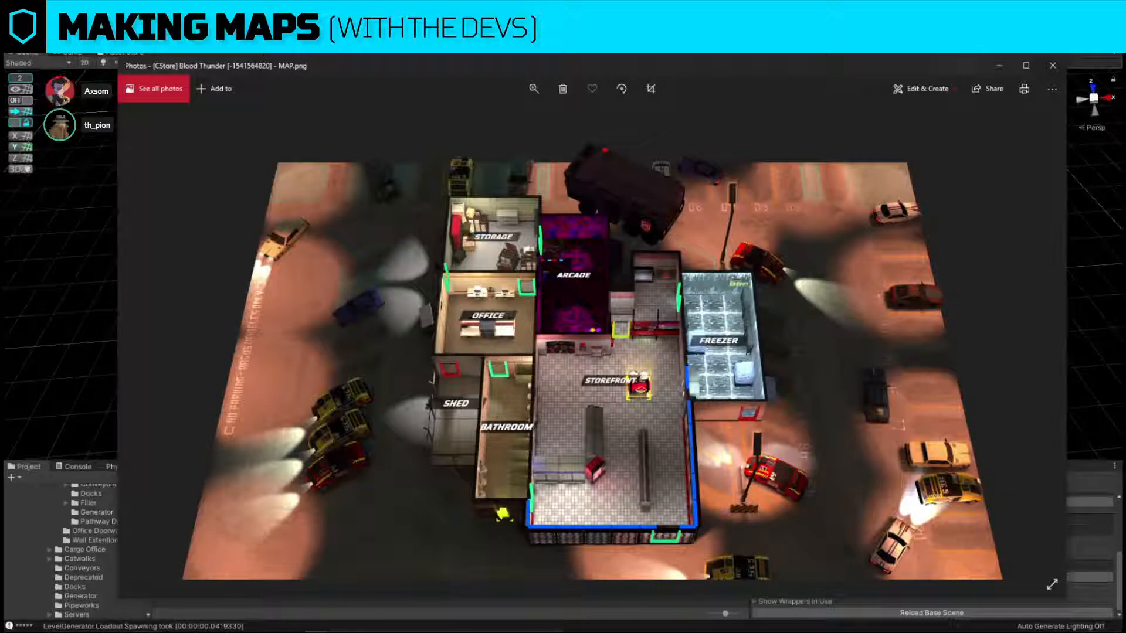
left_click(1053, 65)
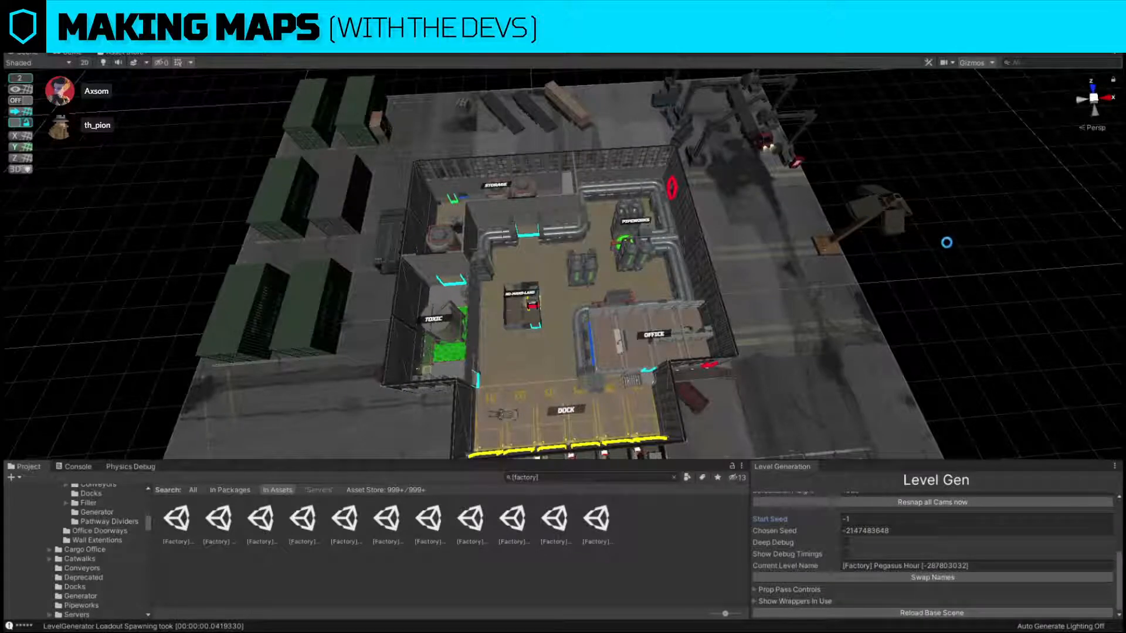
Duplicate the cyan doorway marker on the No-Mans-Land container and place the copy at the diagonally opposite opening.
key("w")
right_click_drag(765, 279, 723, 291)
key("w")
left_click(704, 278)
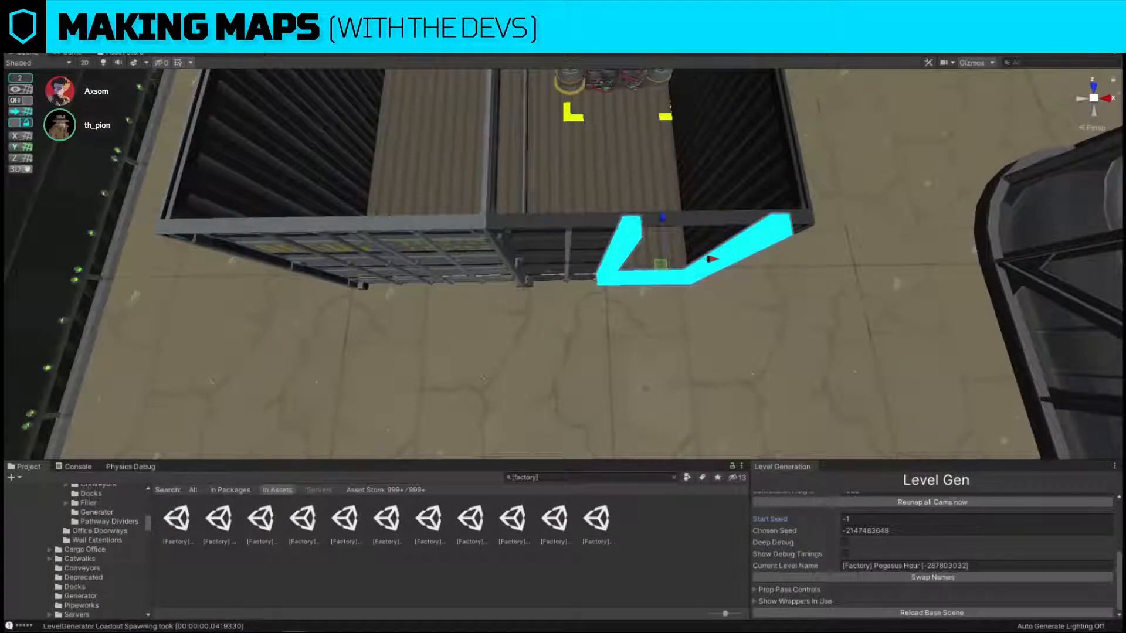
key("f")
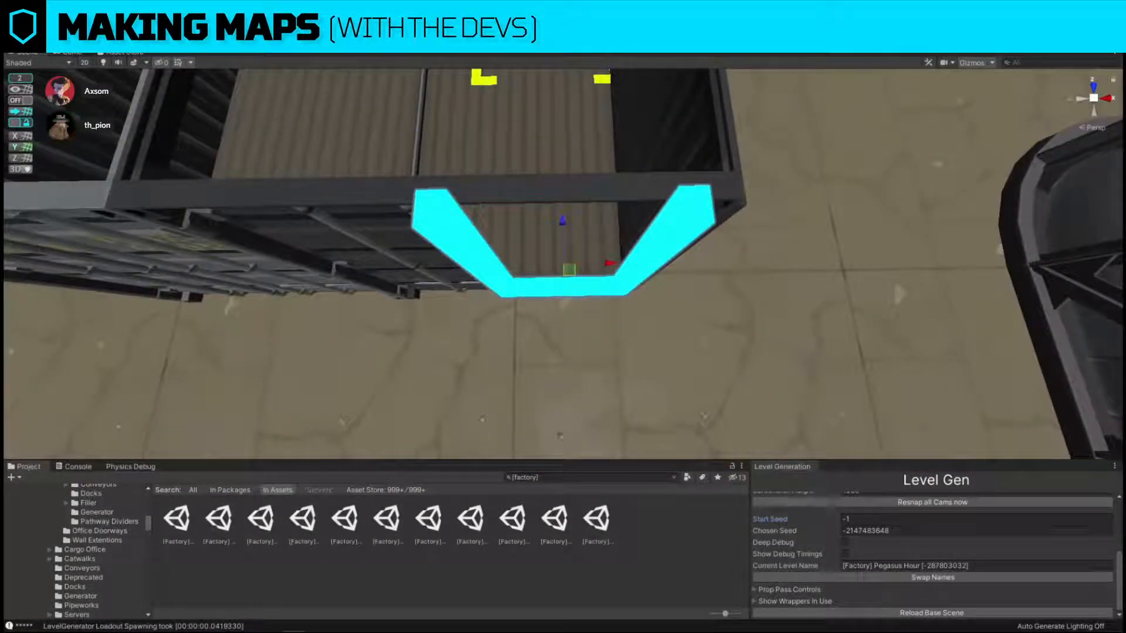
right_click_drag(481, 270, 787, 242)
key("s")
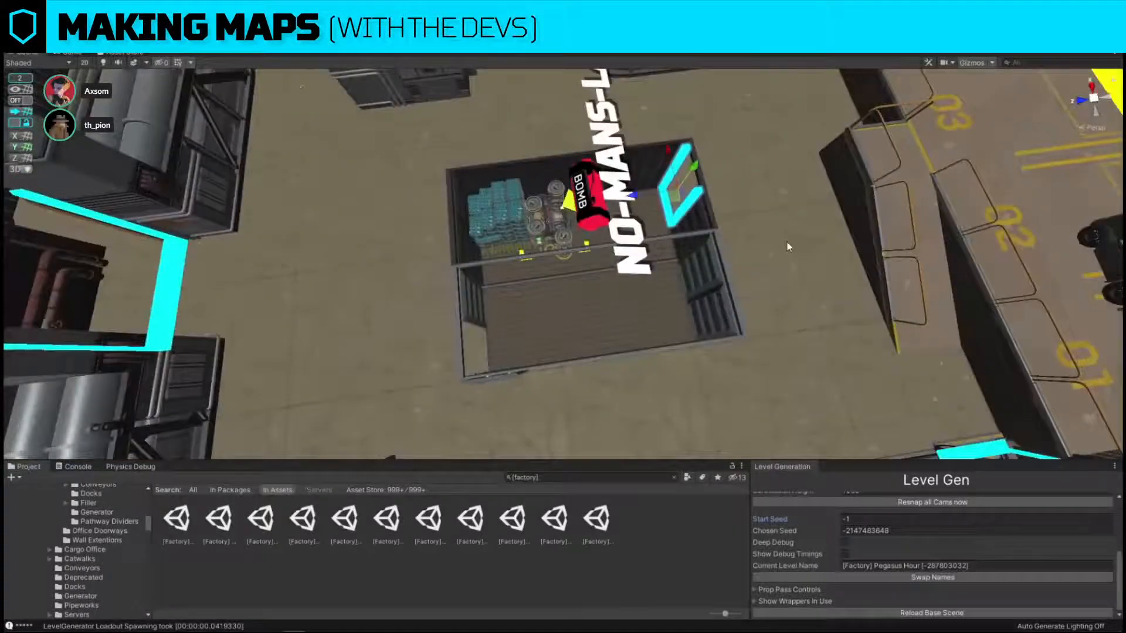
left_click(1094, 87)
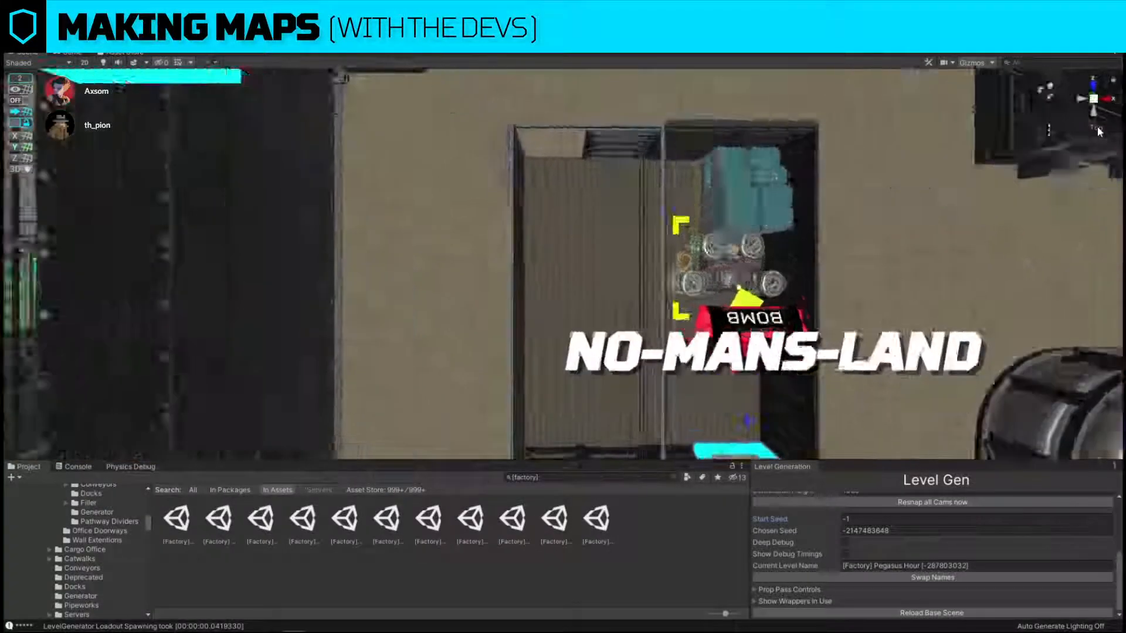
left_click(1096, 128)
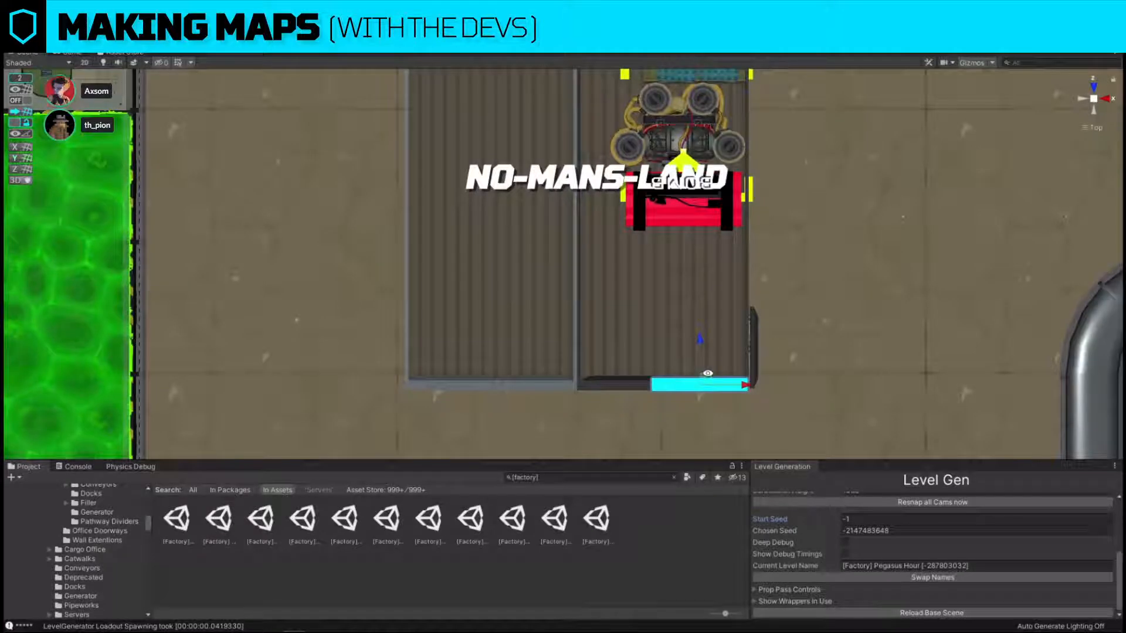
key("ctrl+d")
left_click_drag(706, 376, 551, 104)
middle_click_drag(617, 169, 710, 373)
left_click_drag(648, 321, 554, 174)
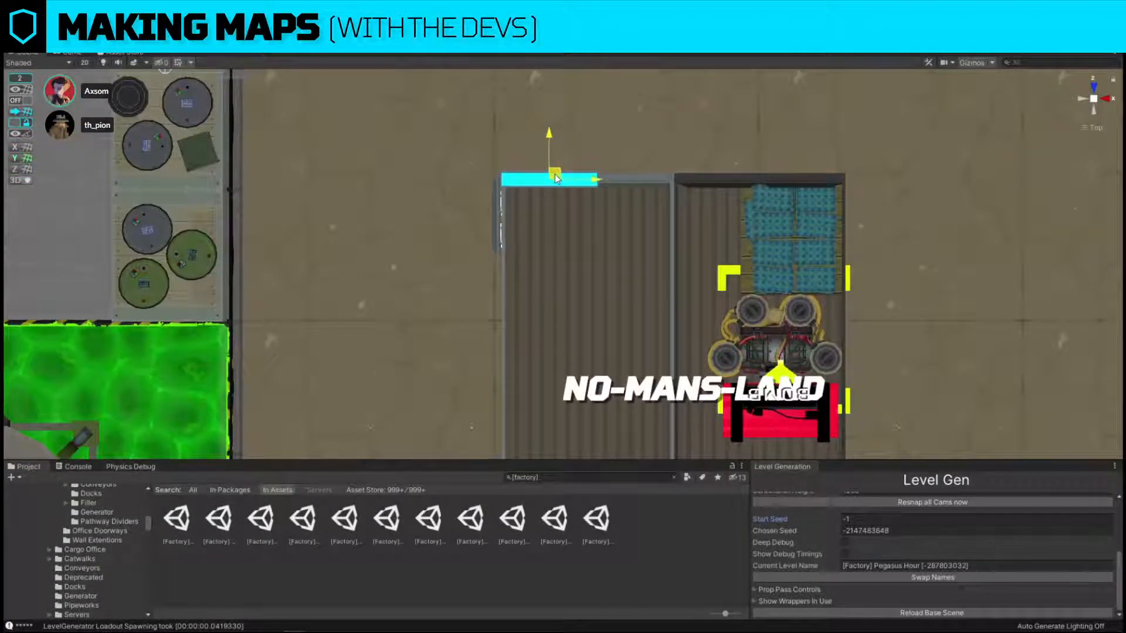
Check the copied marker against the container opening in perspective view and save the scene.
left_click(1091, 131)
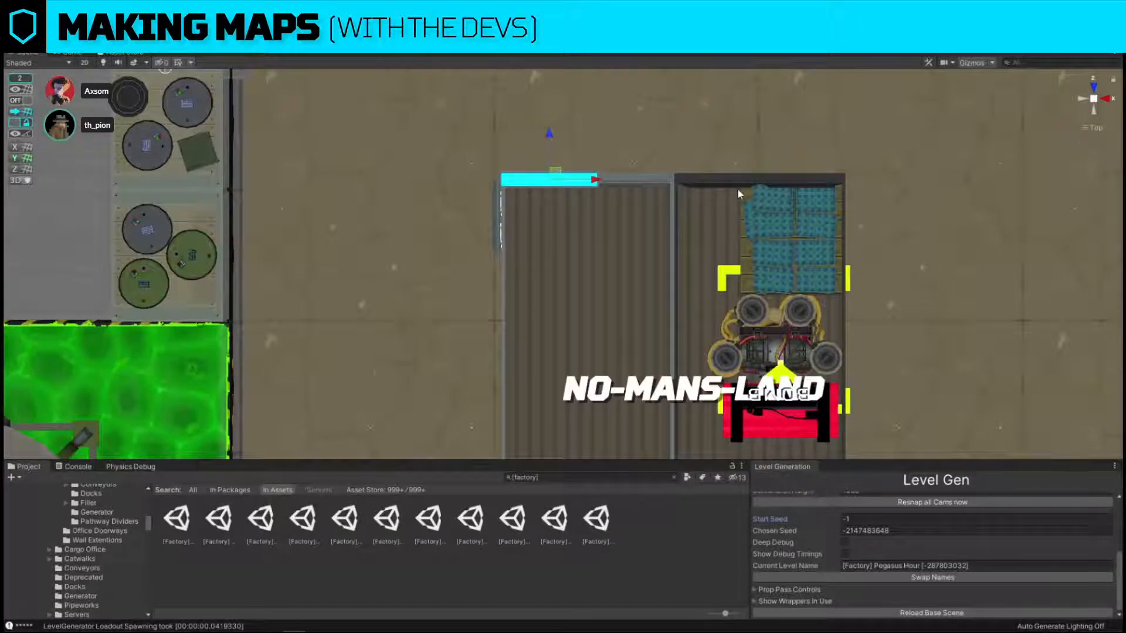
right_click_drag(741, 193, 819, 223)
key("w")
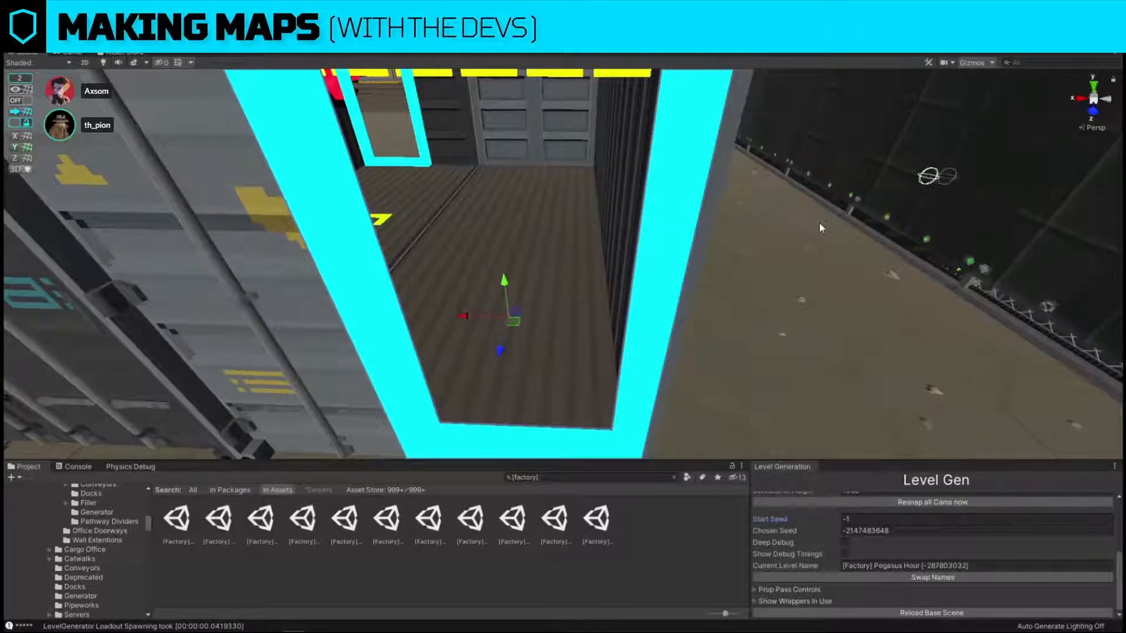
right_click_drag(586, 258, 959, 412)
key("s")
key("s")
left_click(11, 23)
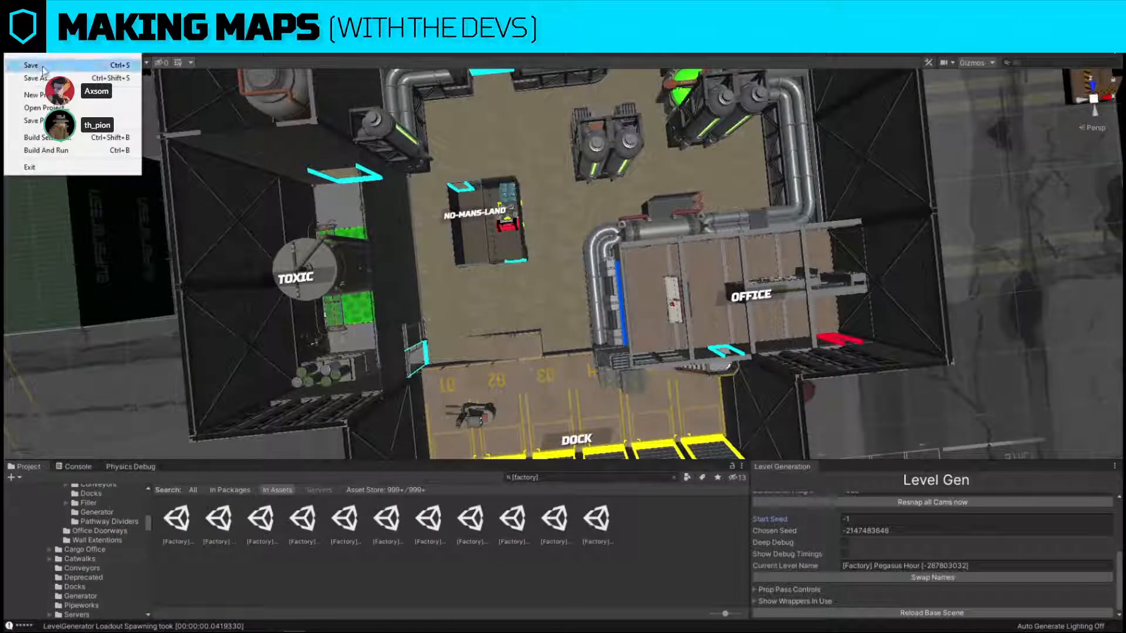
left_click(42, 66)
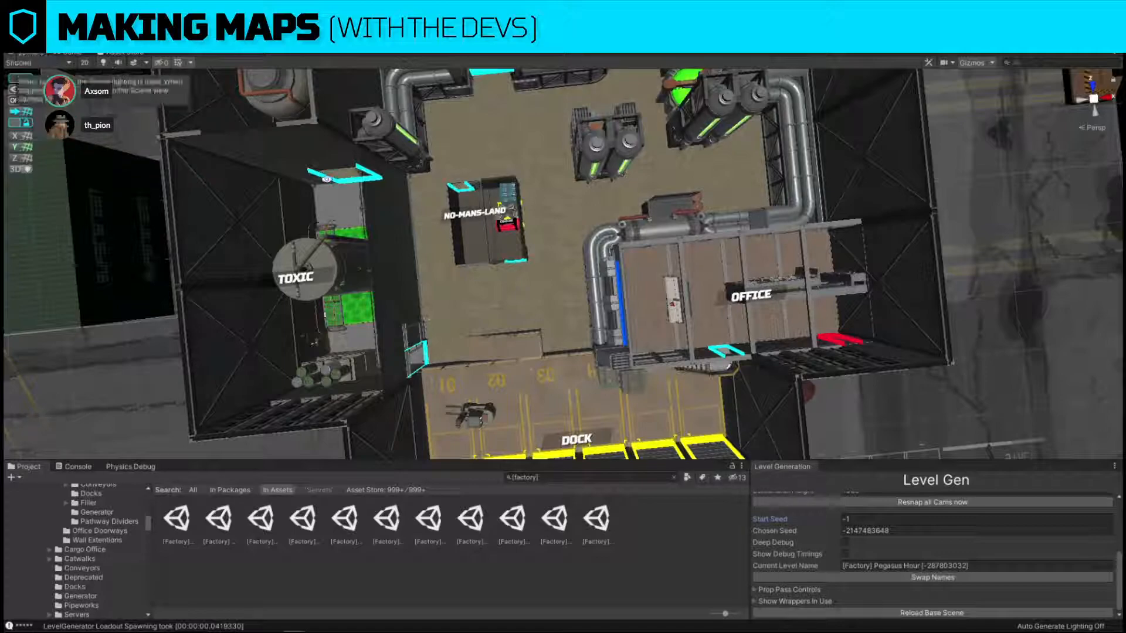
Start a 1122x540 screen capture over the empty grid beside the factory level.
key("s")
right_click_drag(482, 333, 516, 255)
left_click_drag(455, 116, 1109, 430)
left_click_drag(939, 313, 910, 294)
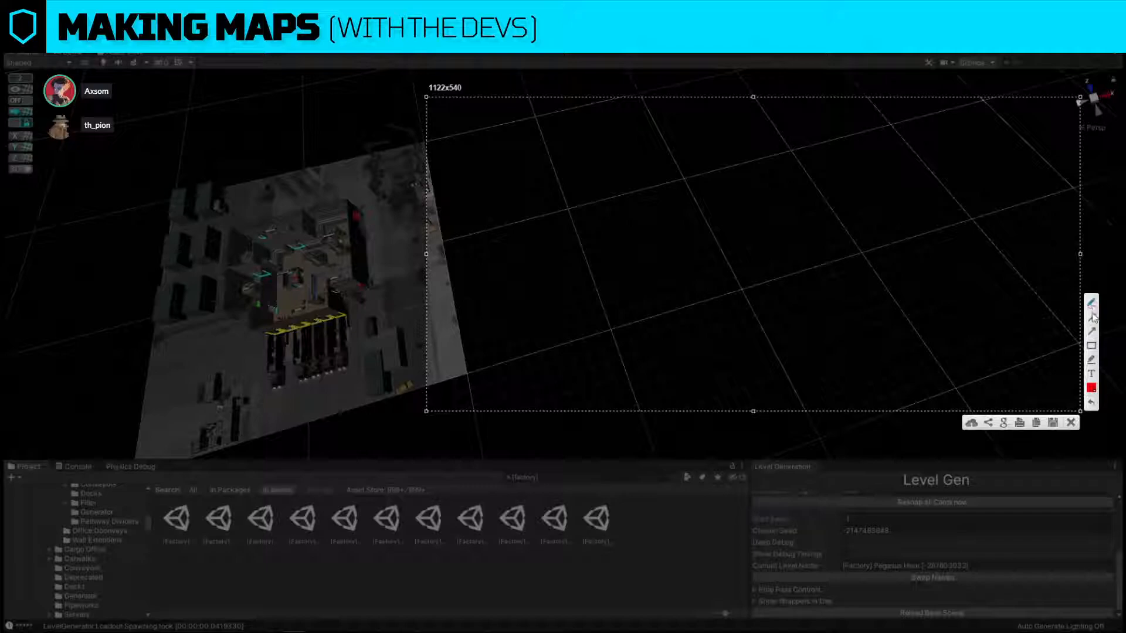
Draw a white inverted-T building outline with straight lines inside the captured region.
left_click(1092, 389)
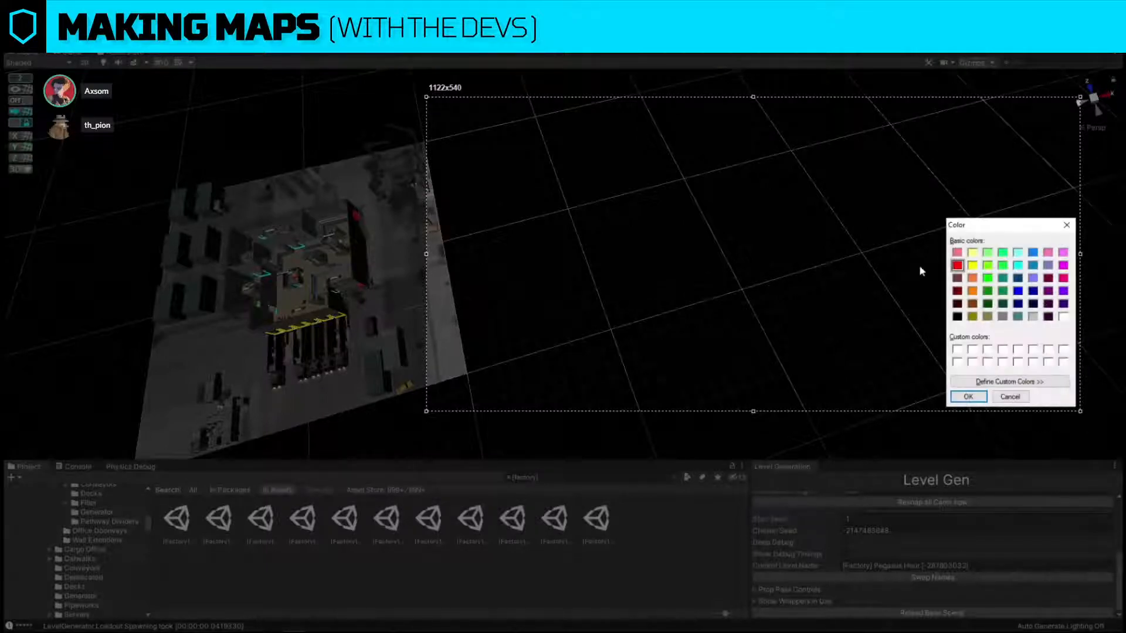
left_click(1063, 316)
left_click(969, 397)
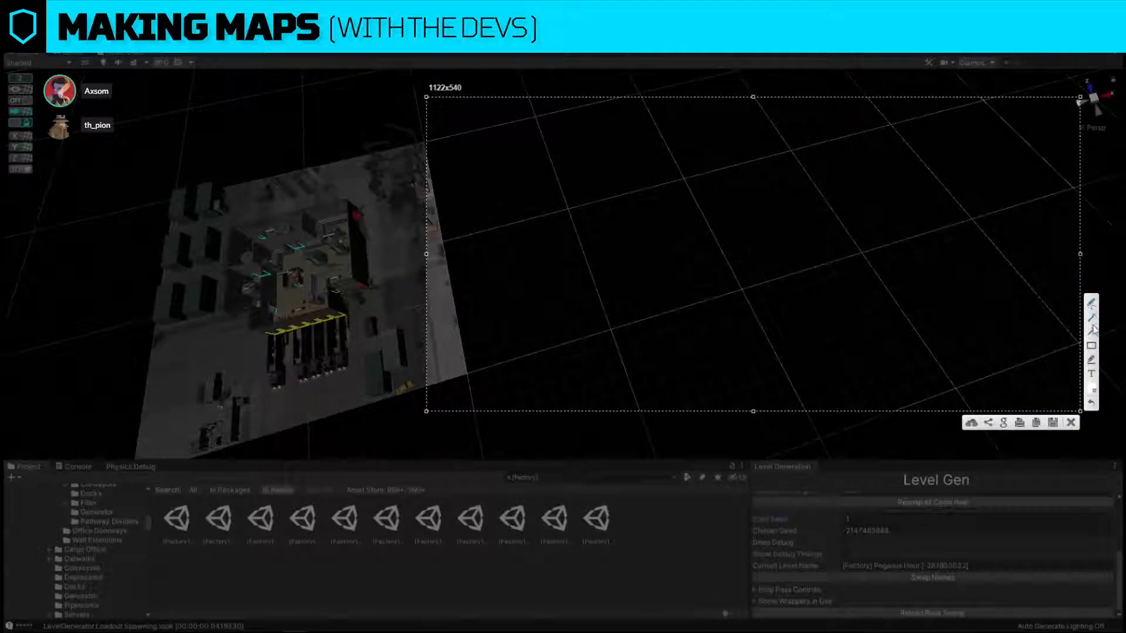
left_click(1094, 318)
mouse_move(564, 307)
left_mouse_down()
mouse_move(614, 307)
mouse_move(564, 356)
mouse_move(764, 369)
mouse_move(757, 315)
mouse_move(696, 317)
mouse_move(699, 119)
mouse_move(627, 111)
mouse_move(617, 308)
left_mouse_up()
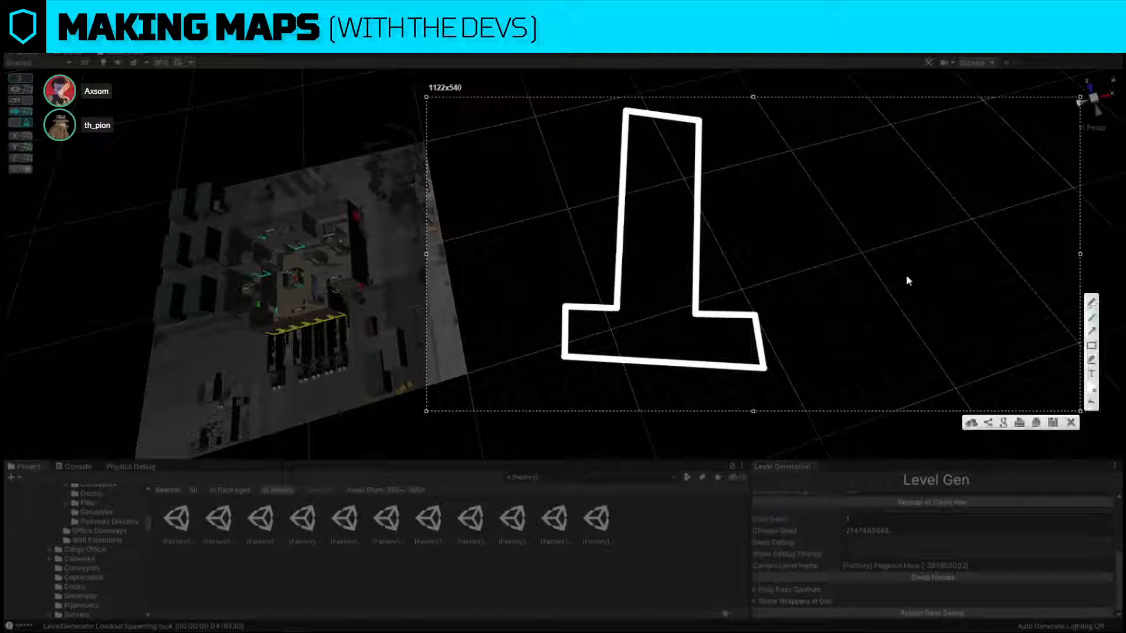
Mark two red openings on the white building outline, one on the upper right wall and one on the top wall.
left_click(1092, 388)
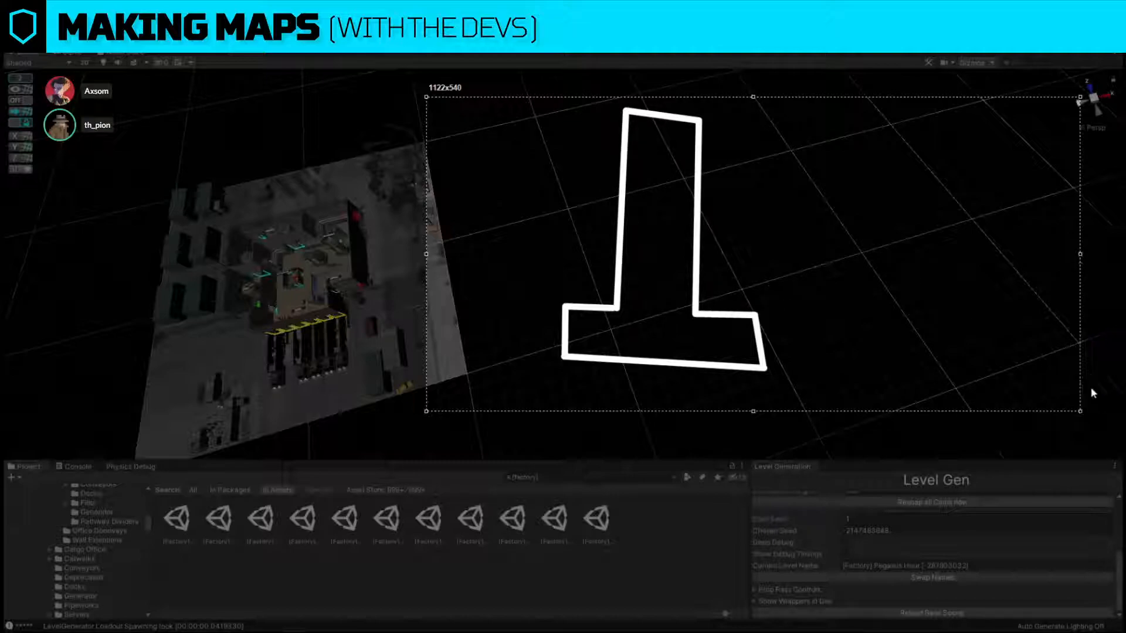
left_click(958, 265)
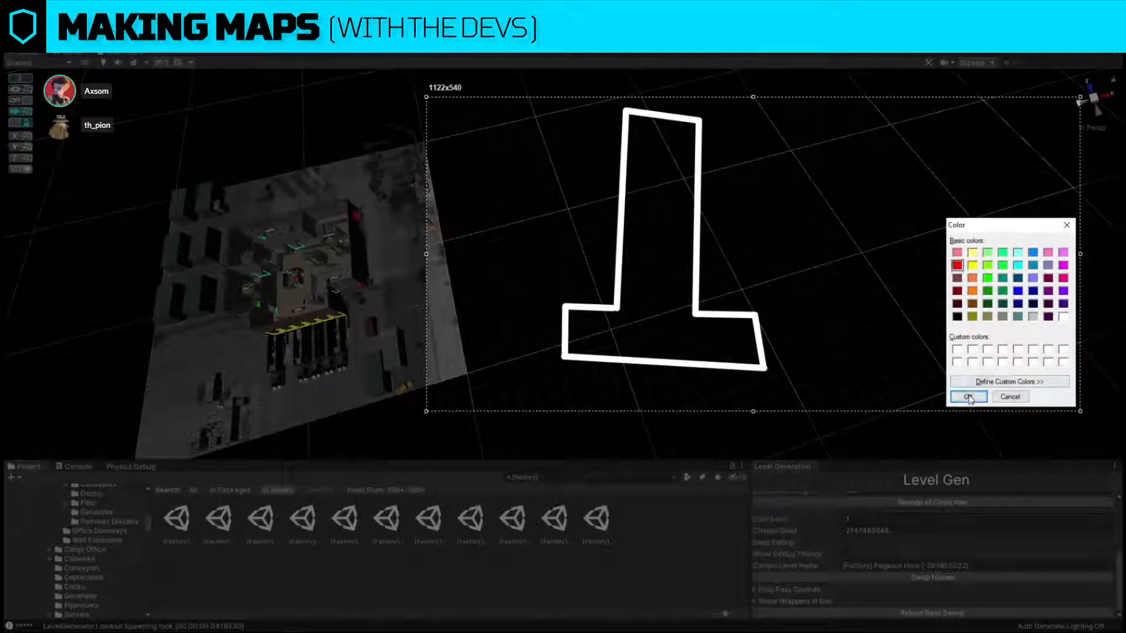
left_click(968, 396)
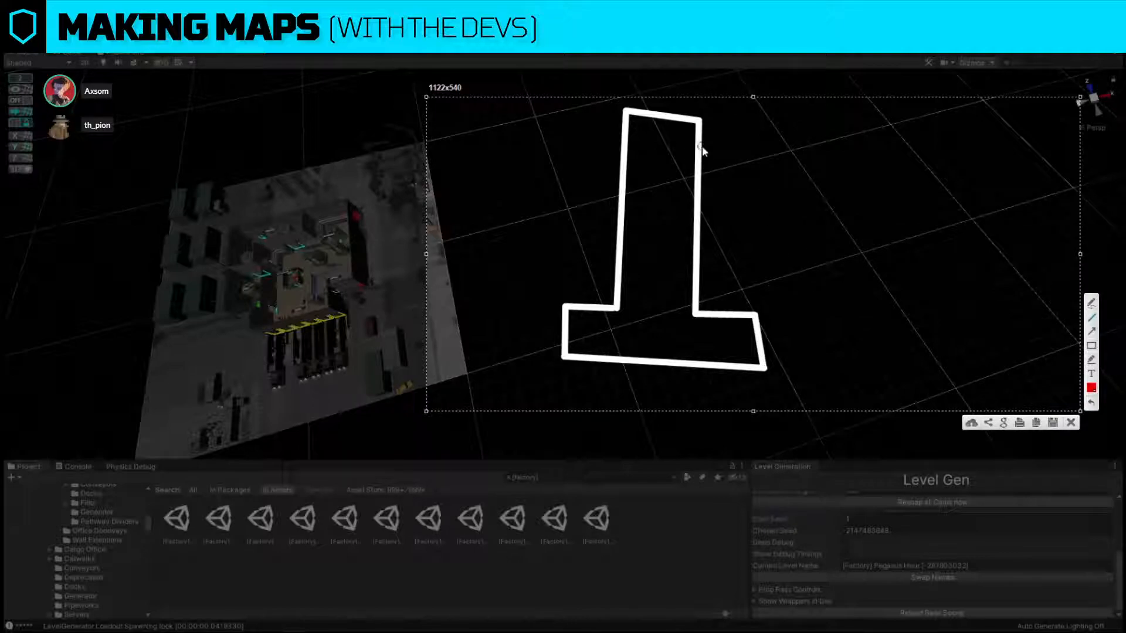
left_click_drag(698, 137, 699, 180)
left_click_drag(657, 115, 689, 120)
Mark a green opening on the upper left wall of the building outline.
left_click(1095, 391)
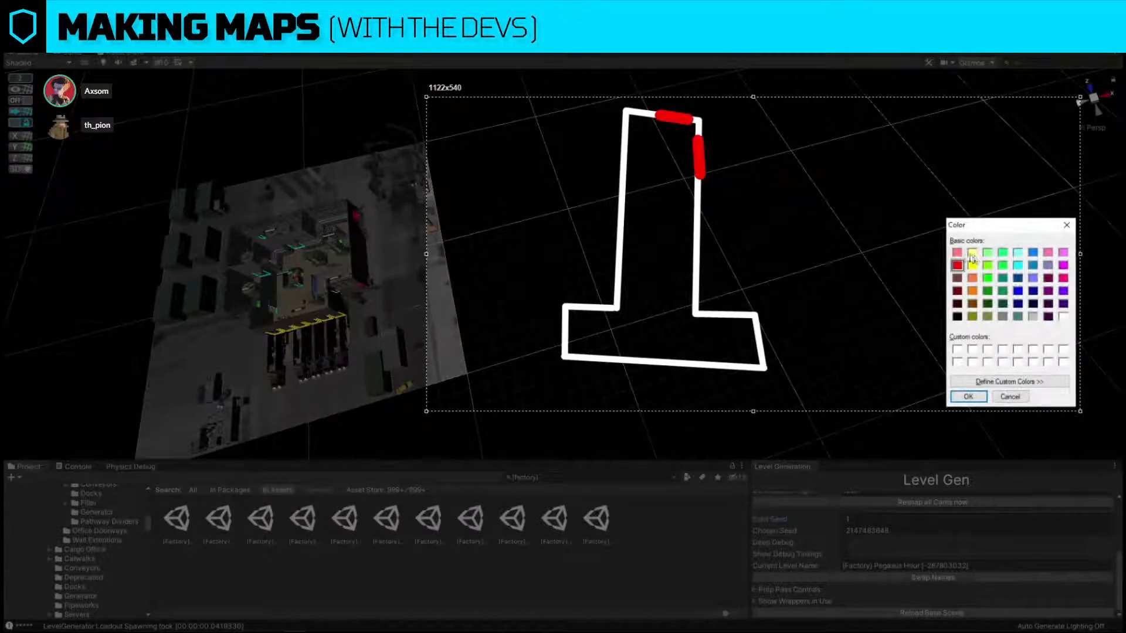
left_click(990, 267)
left_click(968, 397)
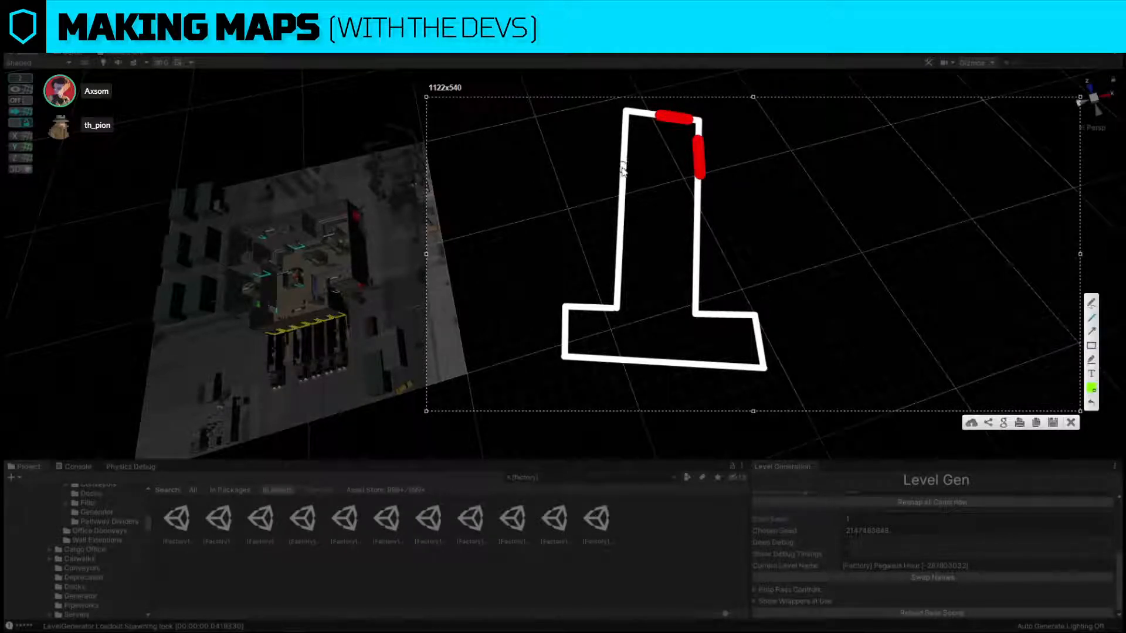
left_click_drag(622, 171, 623, 126)
Sketch green X marks along the building's stem and arrows leading from both base wings up into it.
mouse_move(657, 193)
left_mouse_down()
mouse_move(648, 221)
mouse_move(667, 221)
left_mouse_up()
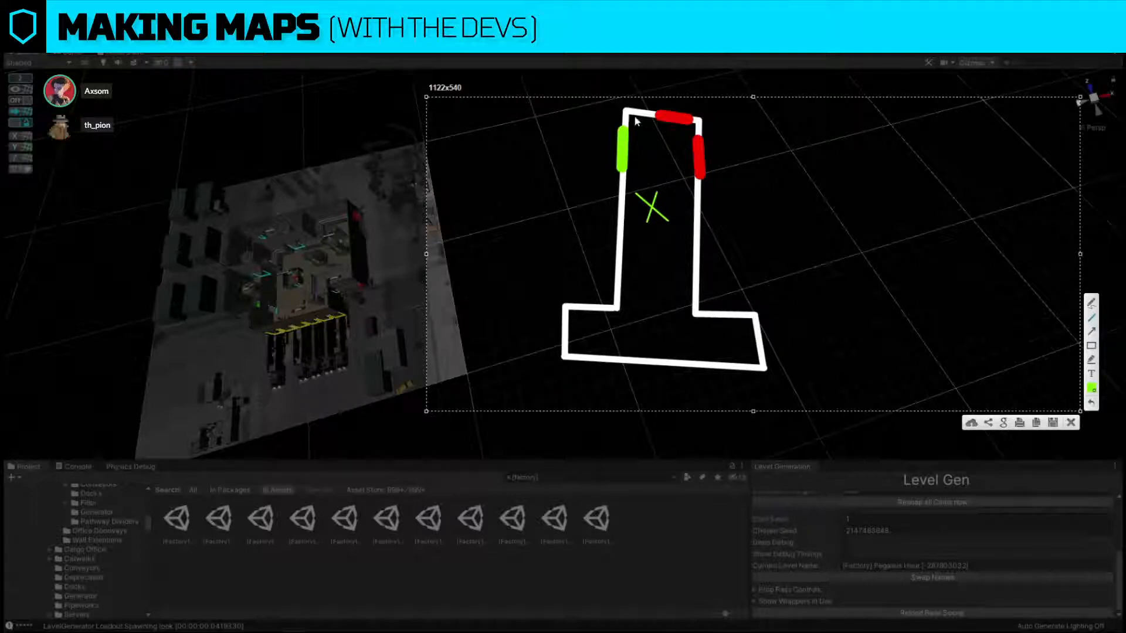
mouse_move(635, 120)
left_mouse_down()
mouse_move(650, 133)
mouse_move(630, 124)
left_mouse_up()
left_click_drag(597, 330, 657, 286)
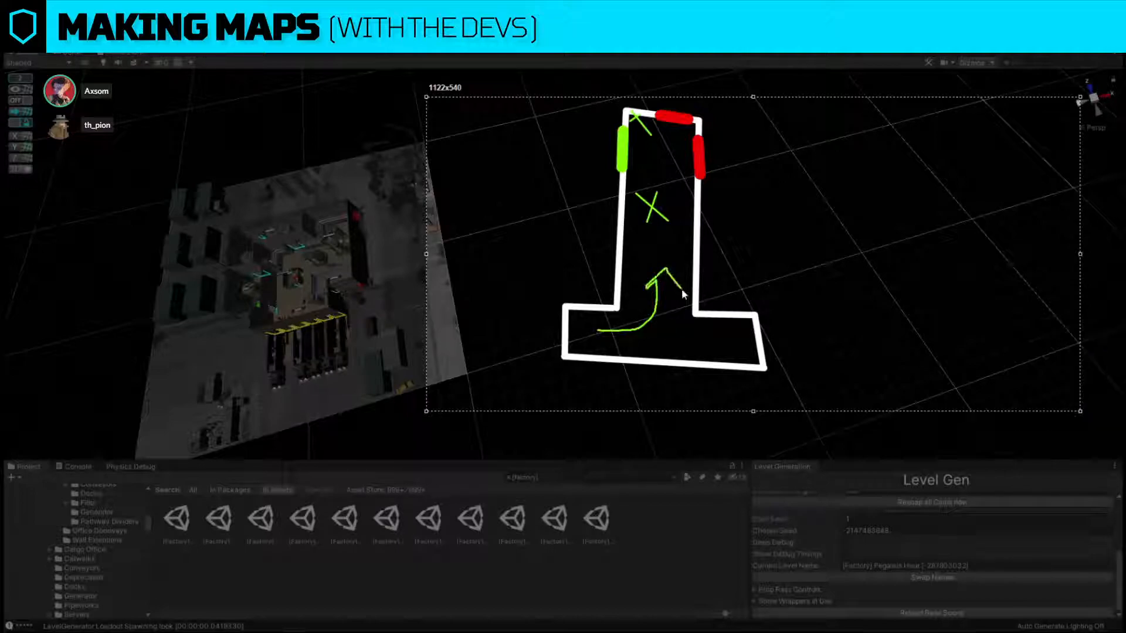
mouse_move(733, 339)
left_mouse_down()
mouse_move(658, 305)
mouse_move(660, 278)
left_mouse_up()
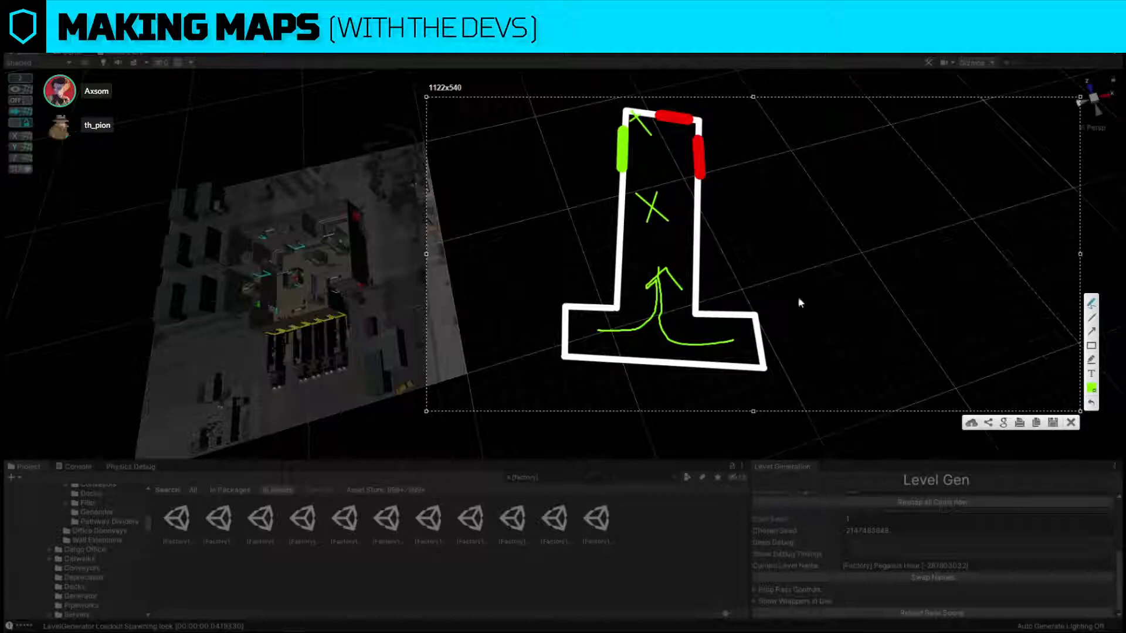
Scribble large green circles around the building sketch and undo the freehand strokes, keeping the outline and coloured openings.
mouse_move(792, 132)
left_mouse_down()
mouse_move(735, 85)
mouse_move(448, 186)
mouse_move(554, 480)
left_mouse_up()
mouse_move(623, 508)
left_mouse_down()
mouse_move(445, 352)
mouse_move(694, 473)
mouse_move(524, 127)
left_mouse_up()
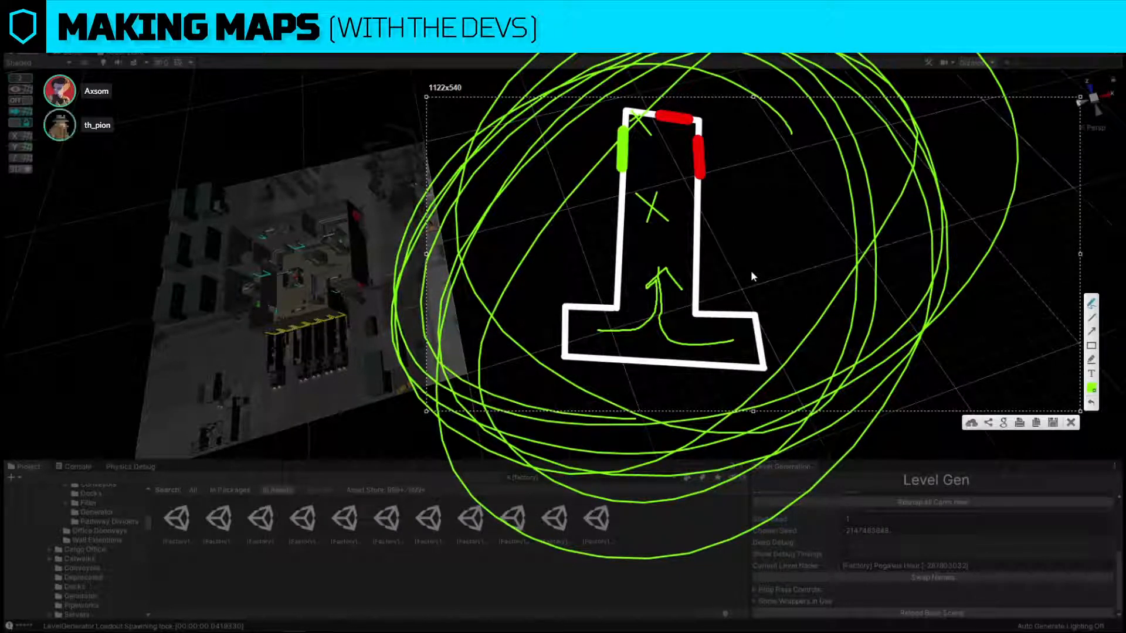
key("ctrl+z")
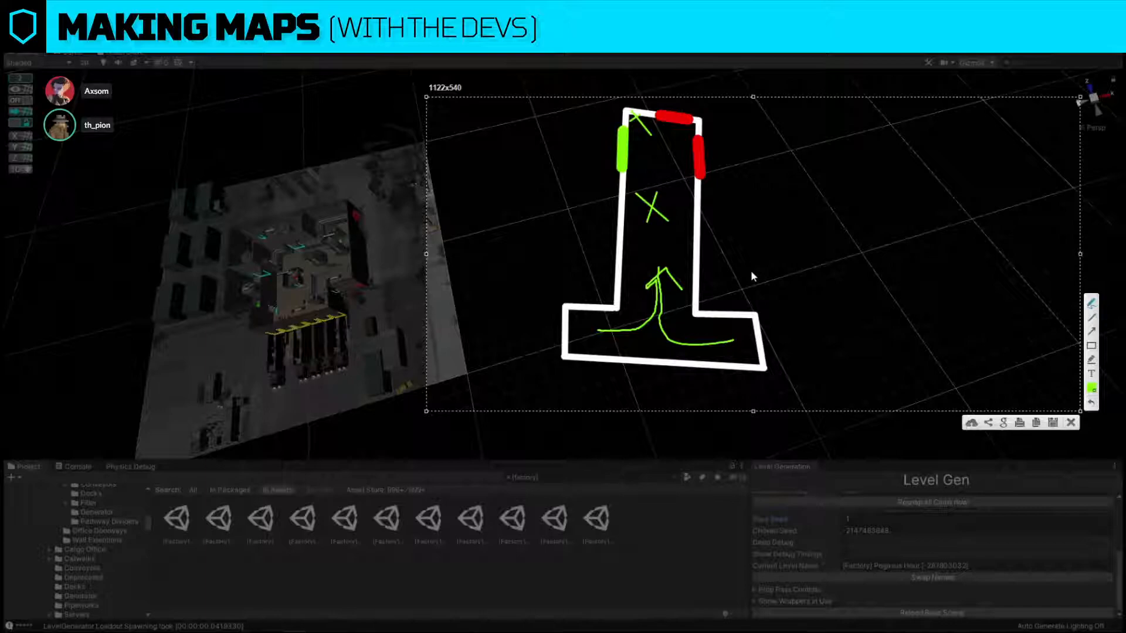
key("ctrl+z")
key("ctrl+z")
key("ctrl+z")
key("ctrl+z")
key("ctrl+z")
key("ctrl+z")
key("ctrl+z")
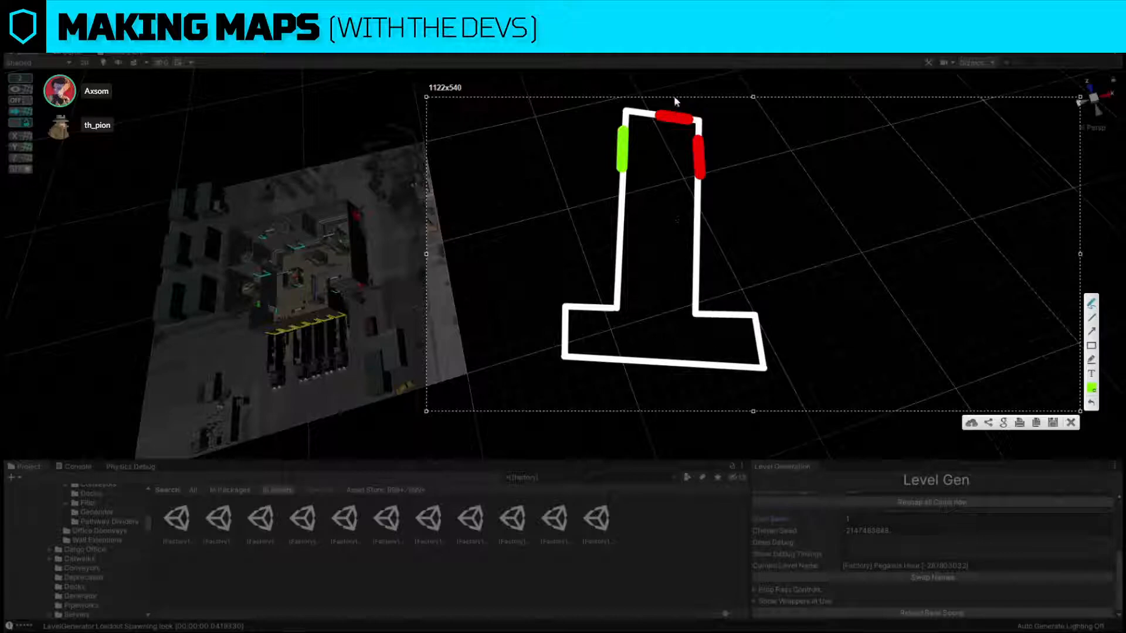
Draw a green circle in the stem with an arrow out through the top red opening, and trace the right and base walls.
left_click_drag(663, 253, 656, 253)
left_click_drag(684, 112, 681, 158)
mouse_move(668, 259)
left_mouse_down()
mouse_move(675, 84)
mouse_move(660, 97)
mouse_move(675, 78)
mouse_move(690, 94)
left_mouse_up()
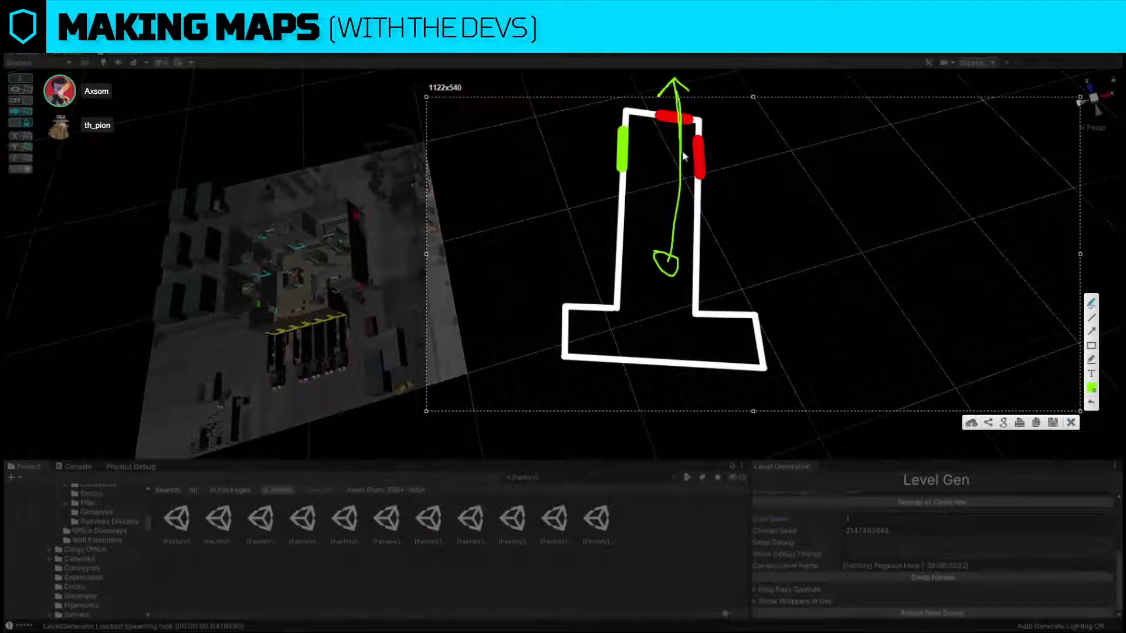
mouse_move(655, 114)
left_mouse_down()
mouse_move(704, 113)
mouse_move(702, 202)
left_mouse_up()
left_click_drag(698, 230, 698, 272)
mouse_move(704, 313)
left_mouse_down()
mouse_move(767, 321)
mouse_move(510, 353)
left_mouse_up()
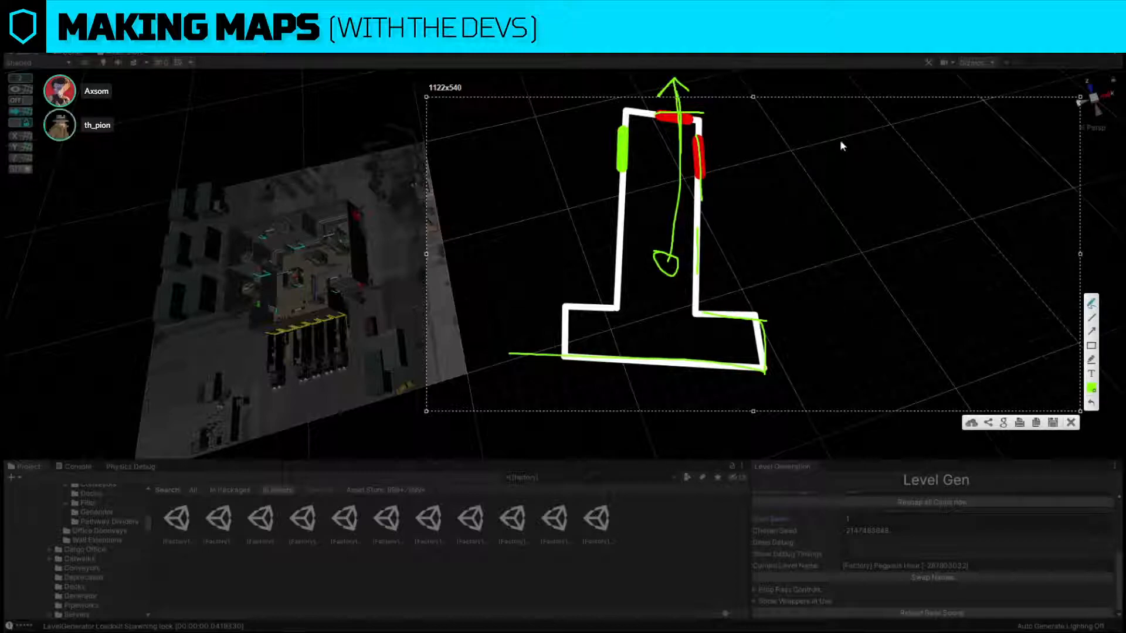
Undo the latest green strokes and close the screen capture without saving it.
key("ctrl+z")
key("ctrl+z")
key("ctrl+z")
key("ctrl+z")
key("ctrl+z")
key("ctrl+z")
key("ctrl+z")
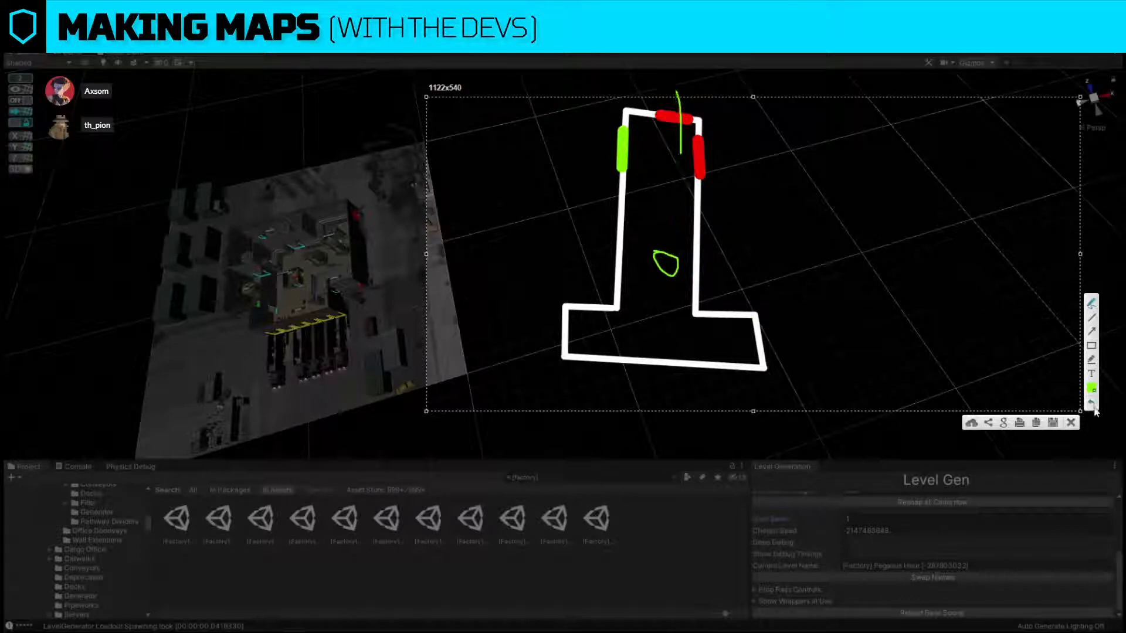
left_click(1071, 423)
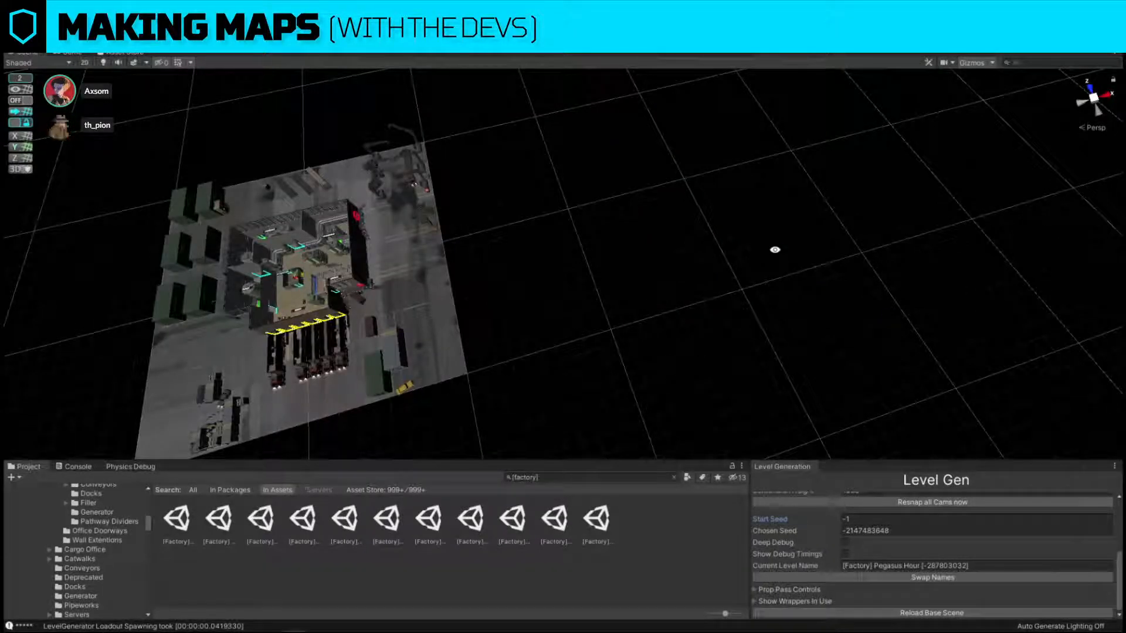
Examine the Pegasus Hour factory building and its surrounding yard from above.
left_click_drag(774, 249, 728, 190, "alt")
key("w")
key("a")
right_click_drag(727, 190, 744, 287)
key("s")
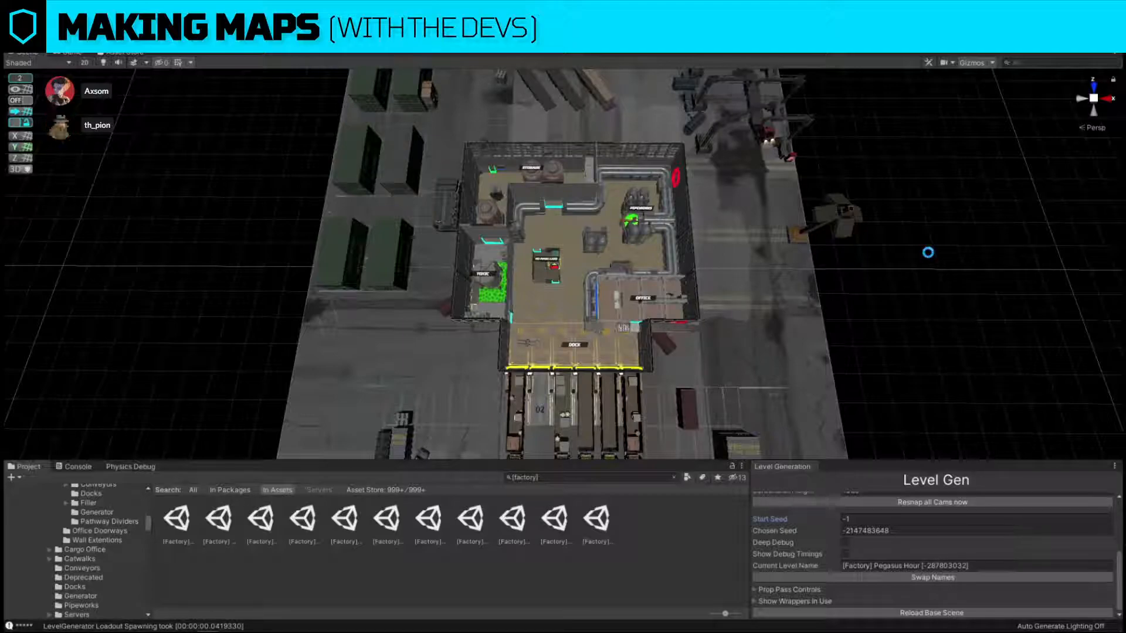
Start a 1145x484 screen capture over the empty grid and try sketching a green V with straight lines.
right_click_drag(928, 253, 505, 134)
key("Print")
left_click_drag(244, 125, 912, 407)
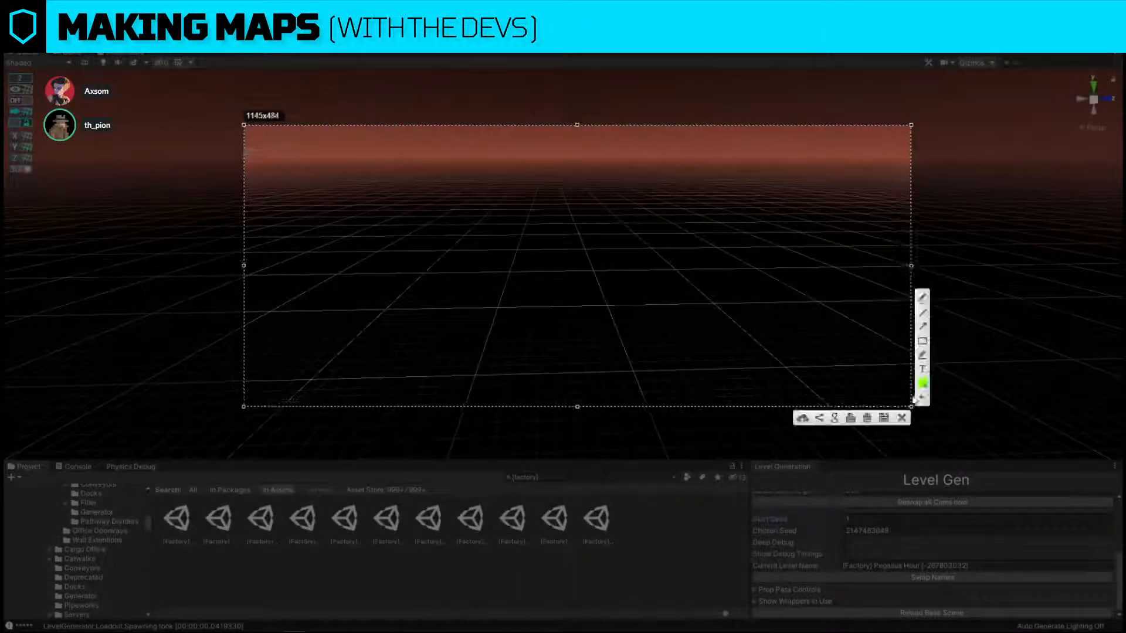
left_click(924, 313)
left_click_drag(397, 243, 505, 330)
left_click_drag(505, 330, 560, 54)
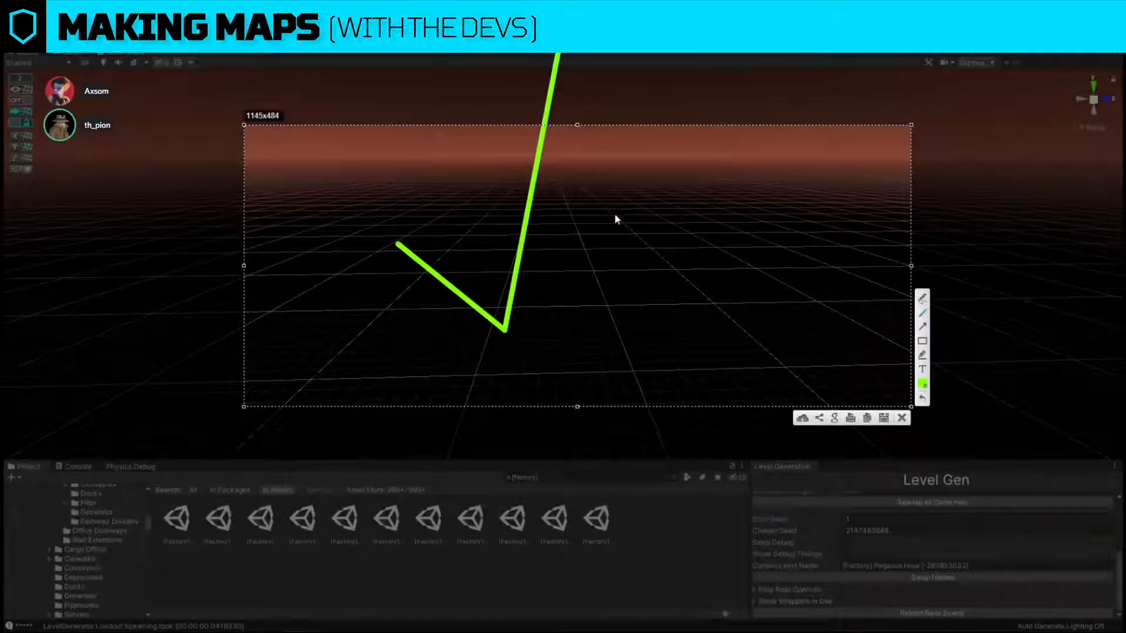
key("ctrl+z")
key("ctrl+z")
Draw a freehand green V with a small stepped line beside it, and discard the capture to return to the factory view.
left_click(924, 299)
mouse_move(521, 268)
left_mouse_down()
mouse_move(599, 241)
mouse_move(611, 214)
left_mouse_up()
mouse_move(650, 281)
left_mouse_down()
mouse_move(701, 287)
mouse_move(731, 270)
left_mouse_up()
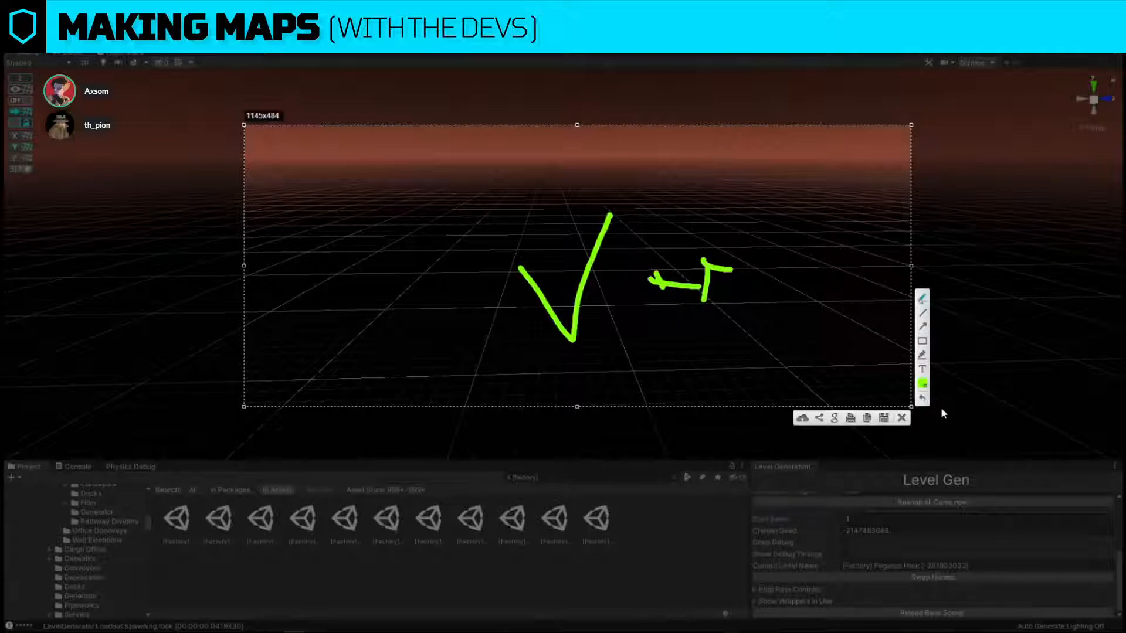
left_click(902, 418)
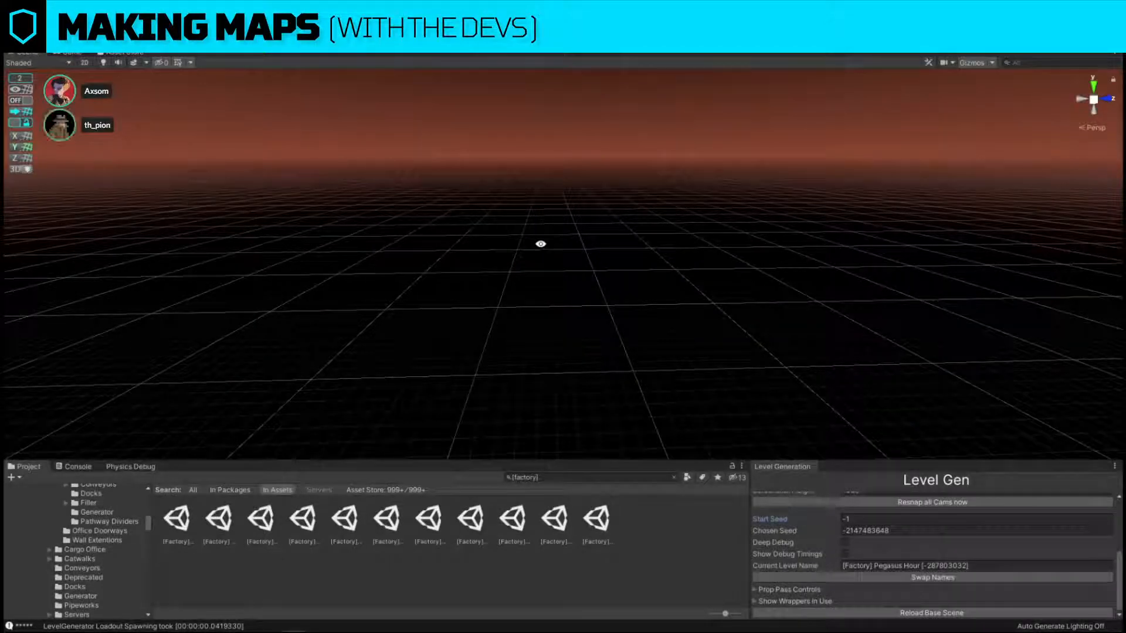
right_click_drag(405, 189, 823, 336)
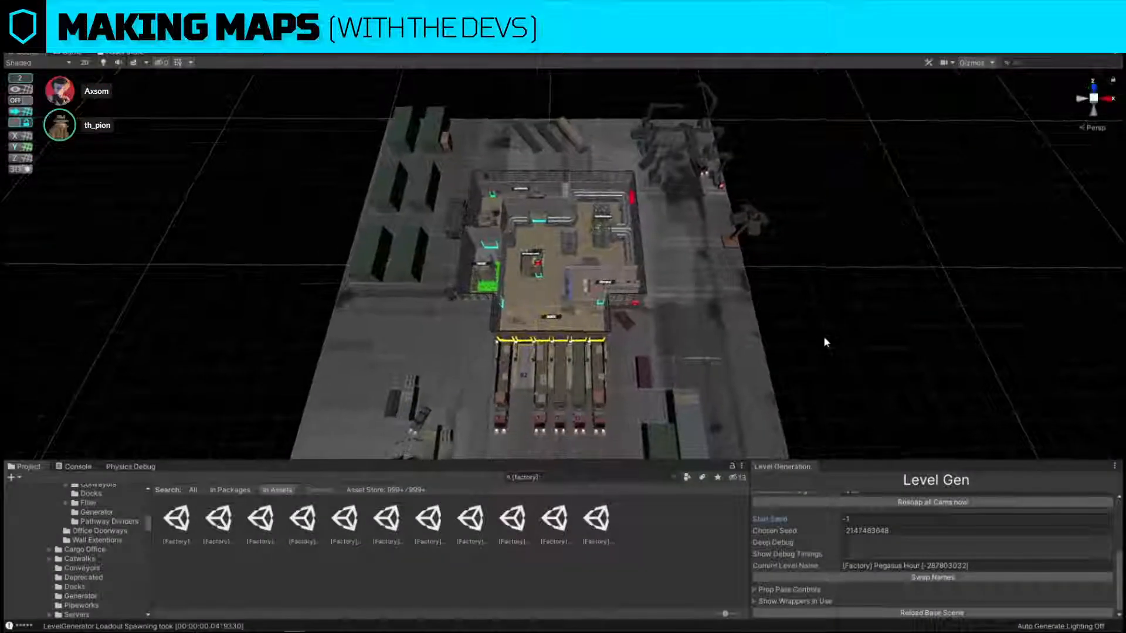